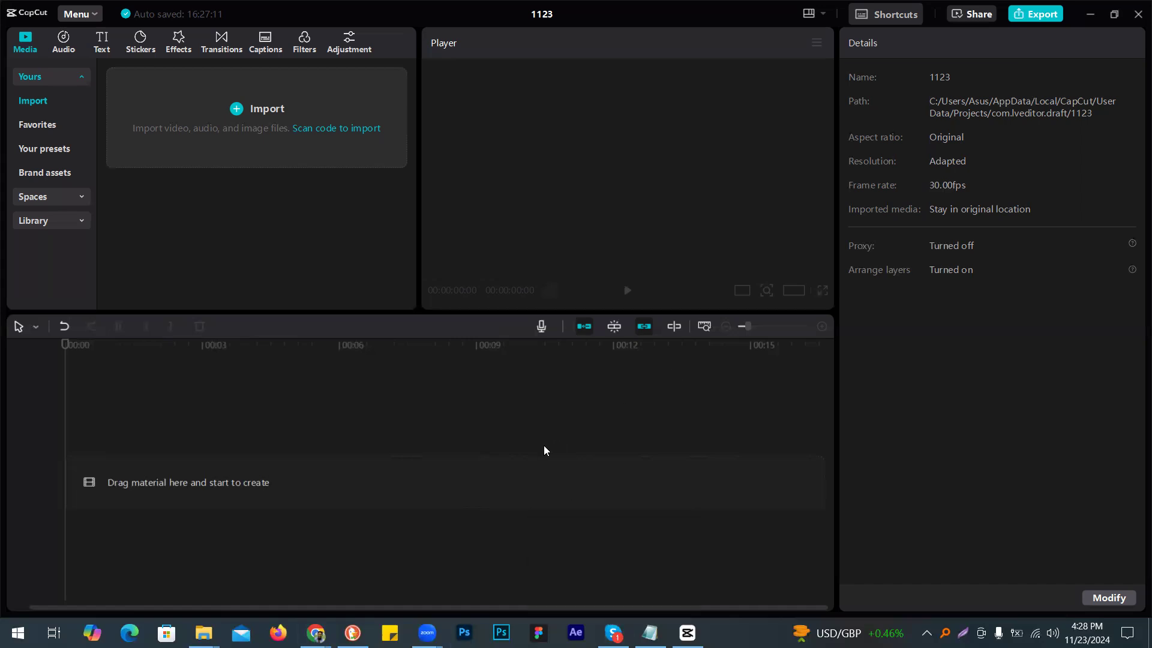
# Step: Switch to Chrome and open the prothomalo.com news site
pyautogui.moveTo(316, 633)
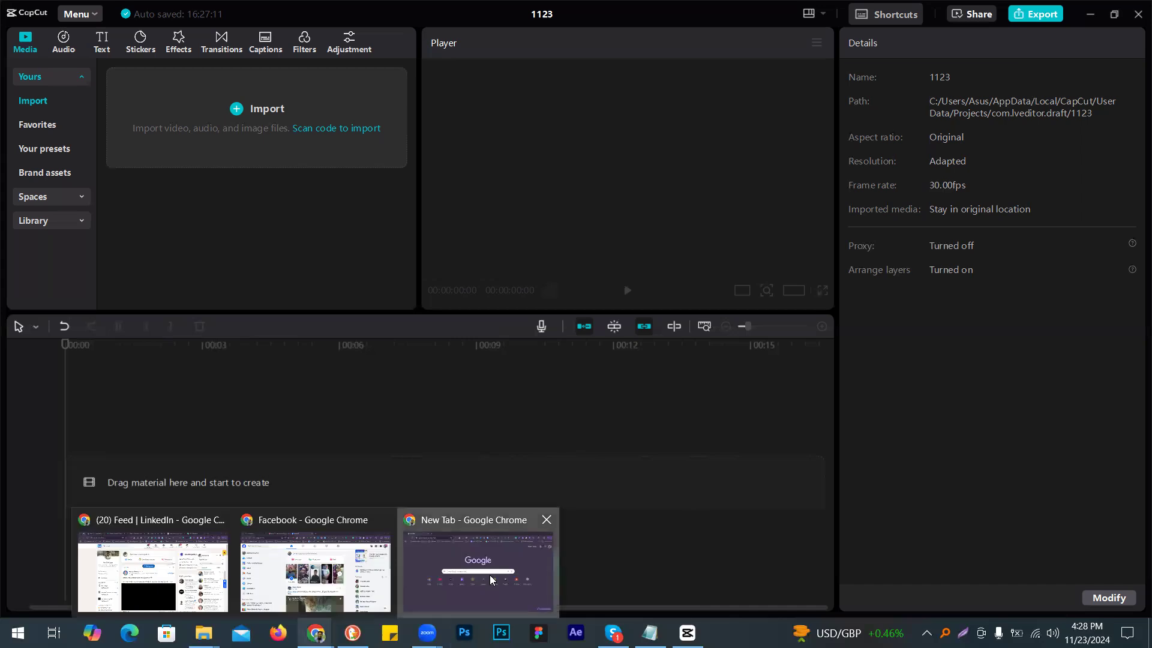
pyautogui.click(489, 575)
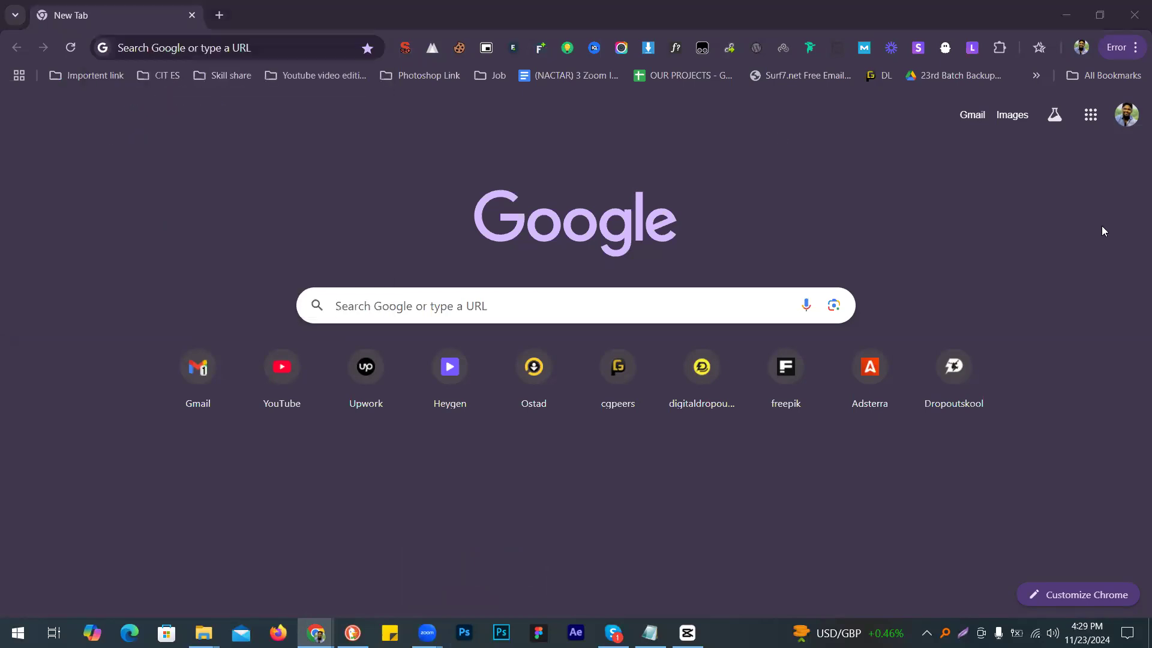
pyautogui.click(288, 39)
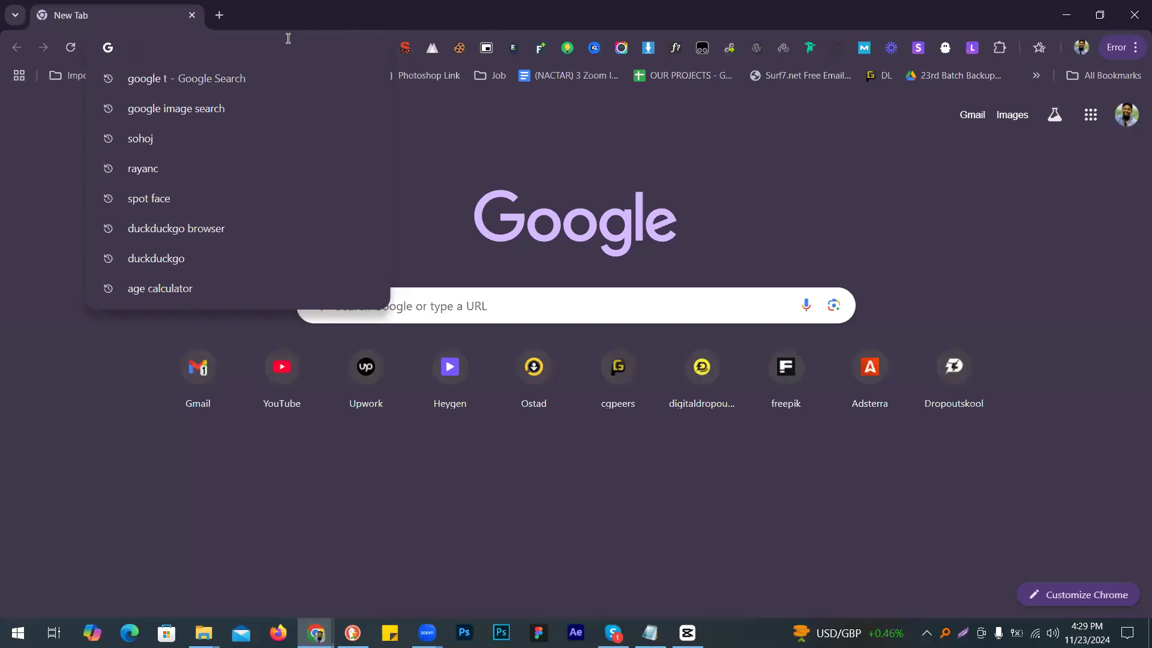
pyautogui.write('pro')
pyautogui.press('Return')
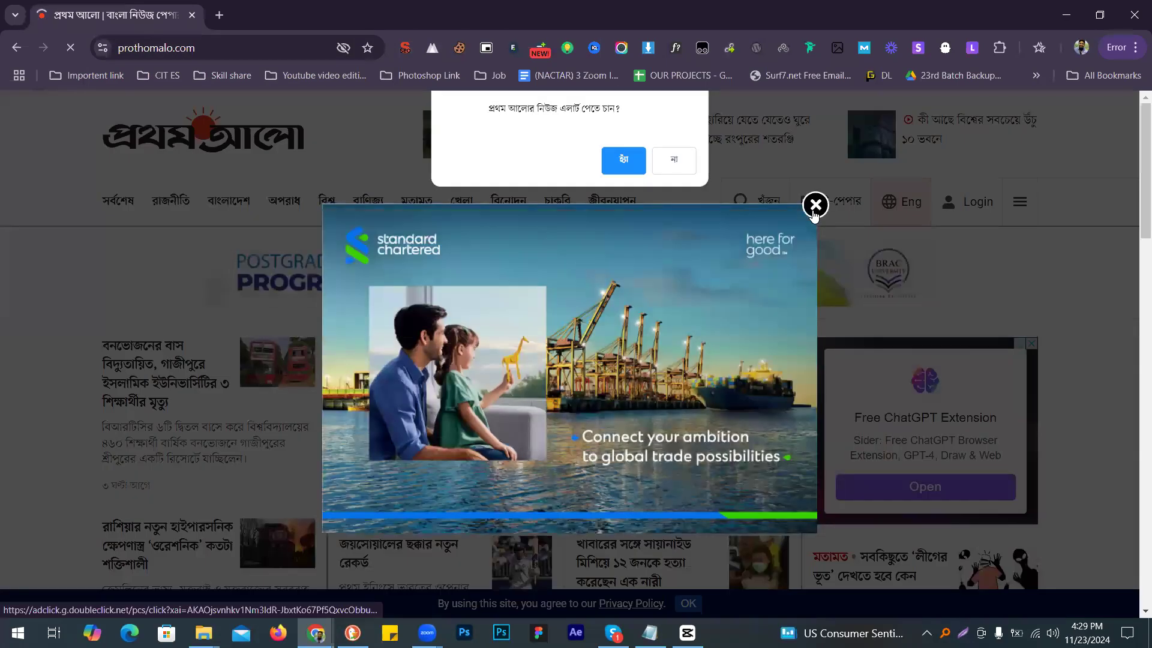
# Step: Dismiss the pop-up ads and open a news article from the Prothom Alo home page
pyautogui.click(815, 204)
pyautogui.click(669, 379)
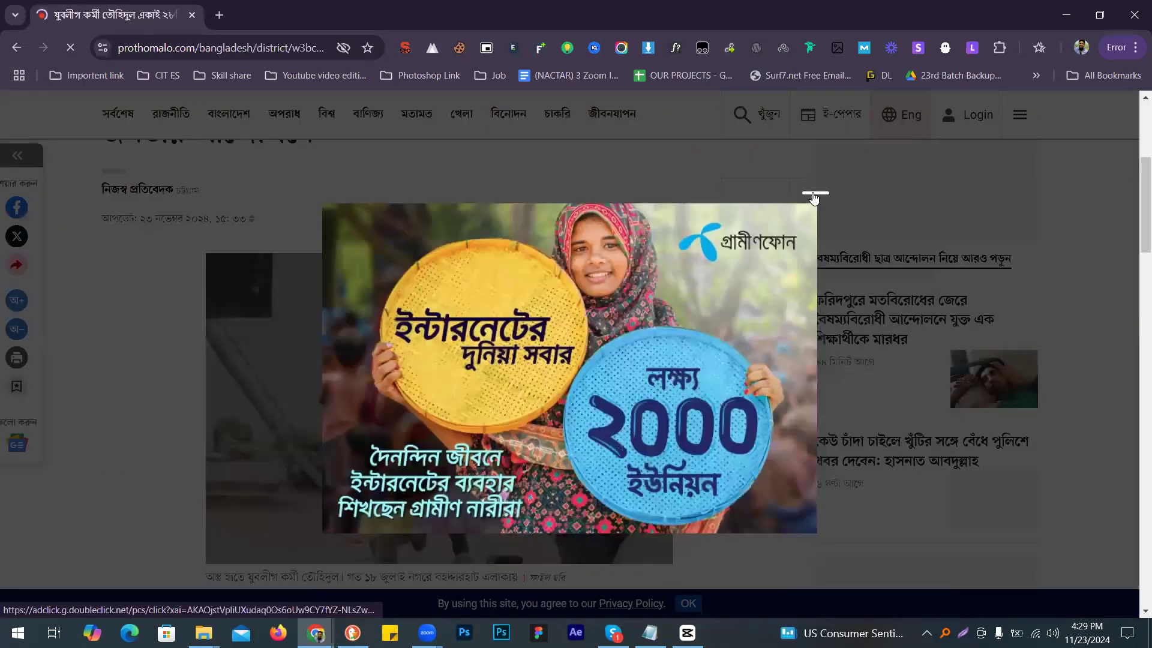
pyautogui.click(814, 194)
# Step: Capture the article's two opening paragraphs as a 930x281 screenshot and save it to the Desktop, replacing the existing Screenshot_1.jpg
pyautogui.scroll(-5, 426, 337)
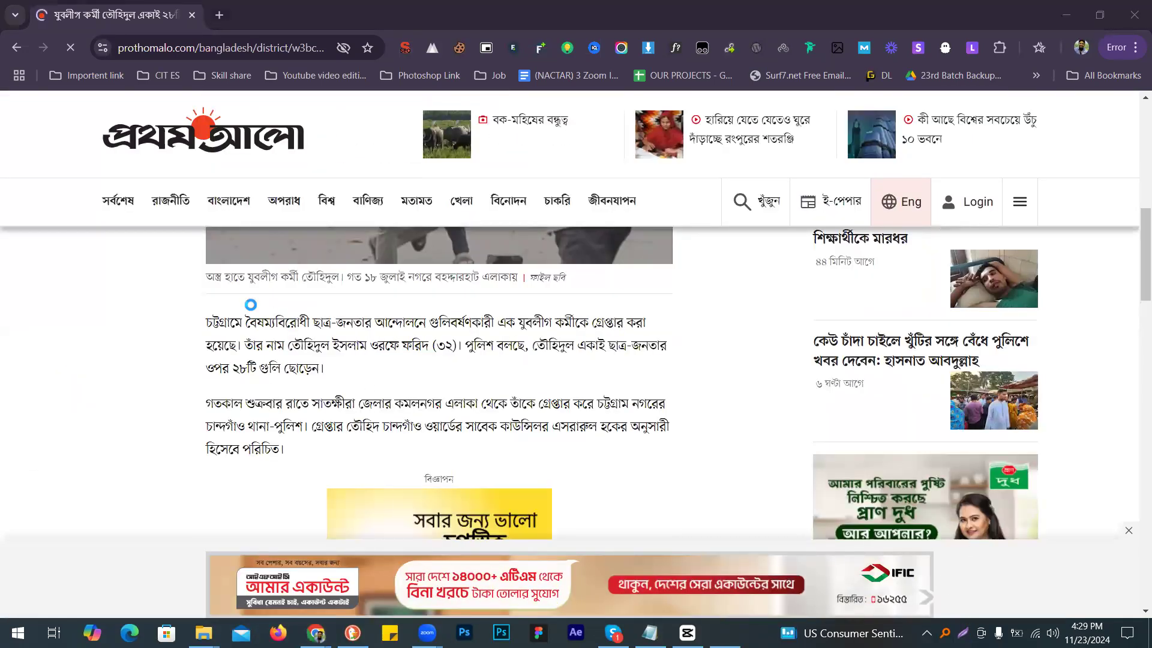
pyautogui.press('Print')
pyautogui.moveTo(179, 301); pyautogui.dragTo(739, 468)
pyautogui.moveTo(621, 420); pyautogui.dragTo(598, 417)
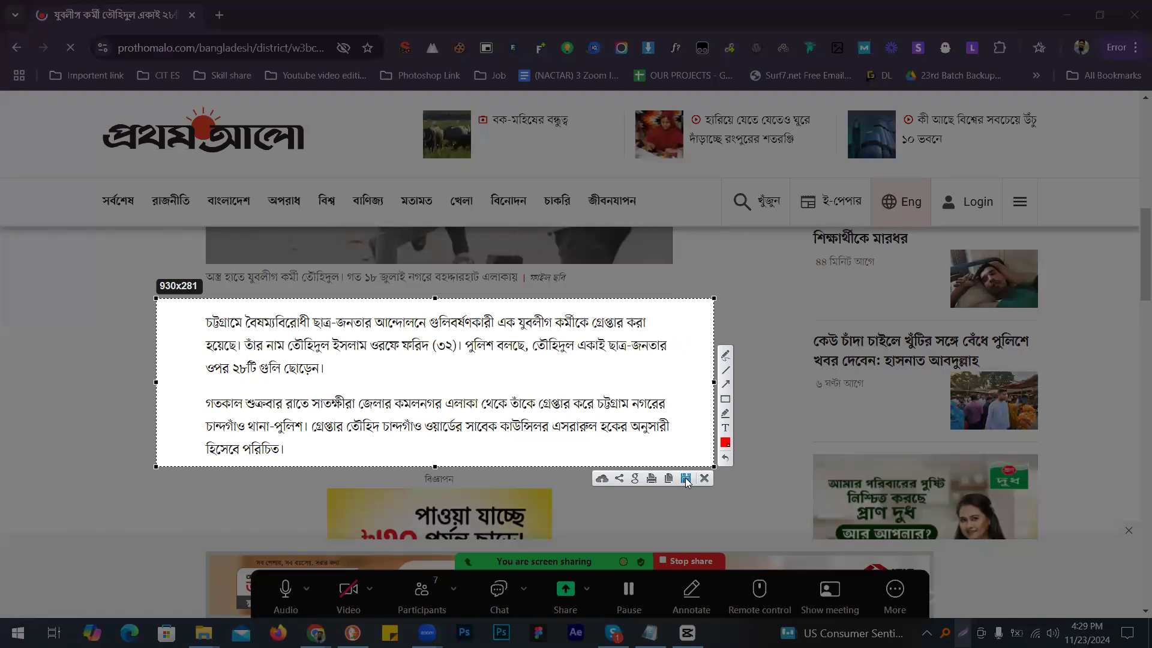
pyautogui.click(686, 480)
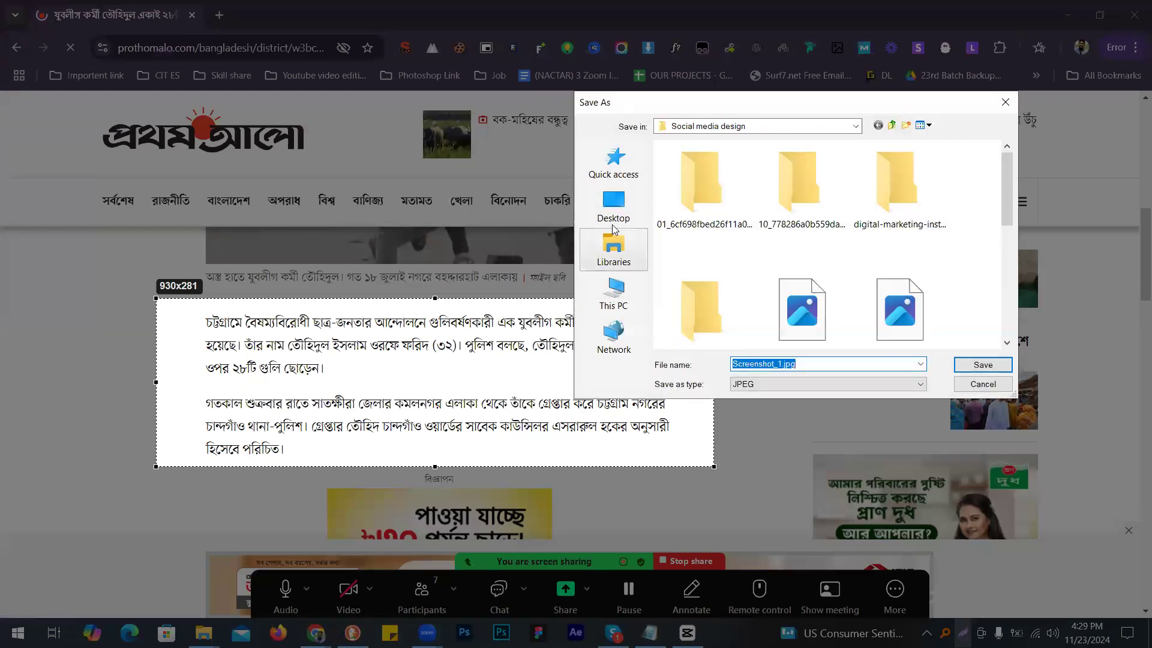
pyautogui.click(990, 374)
pyautogui.click(639, 323)
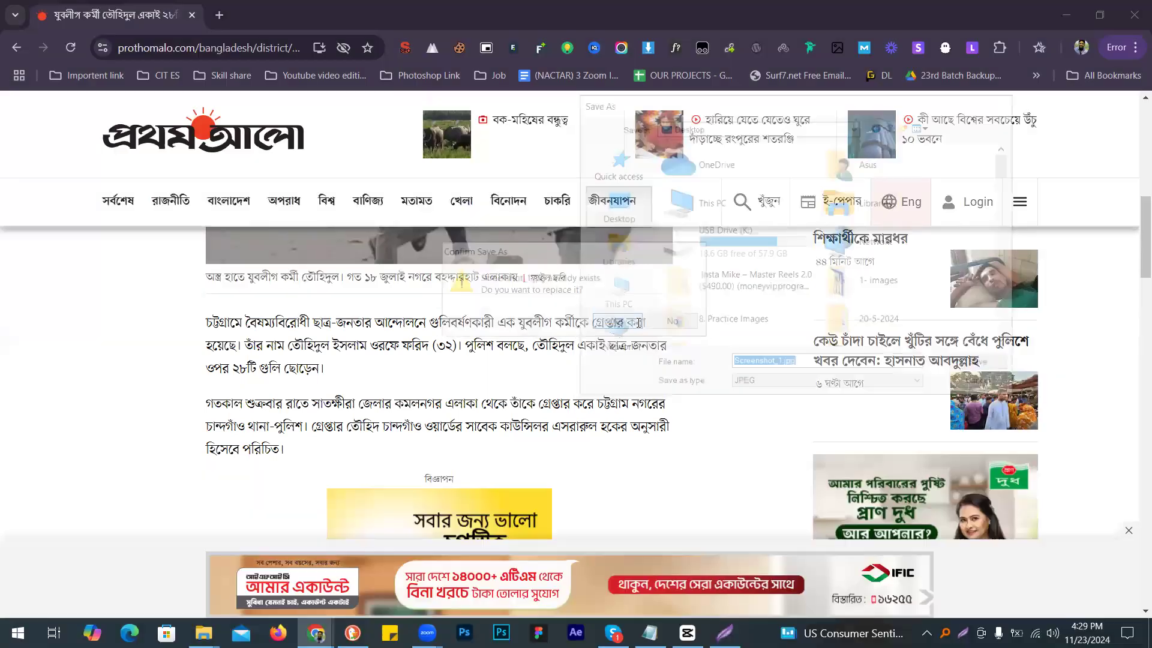
# Step: Switch to CapCut, import Screenshot_1.jpg from the Desktop and place it at the start of the timeline
pyautogui.hotkey('alt', 'Tab')
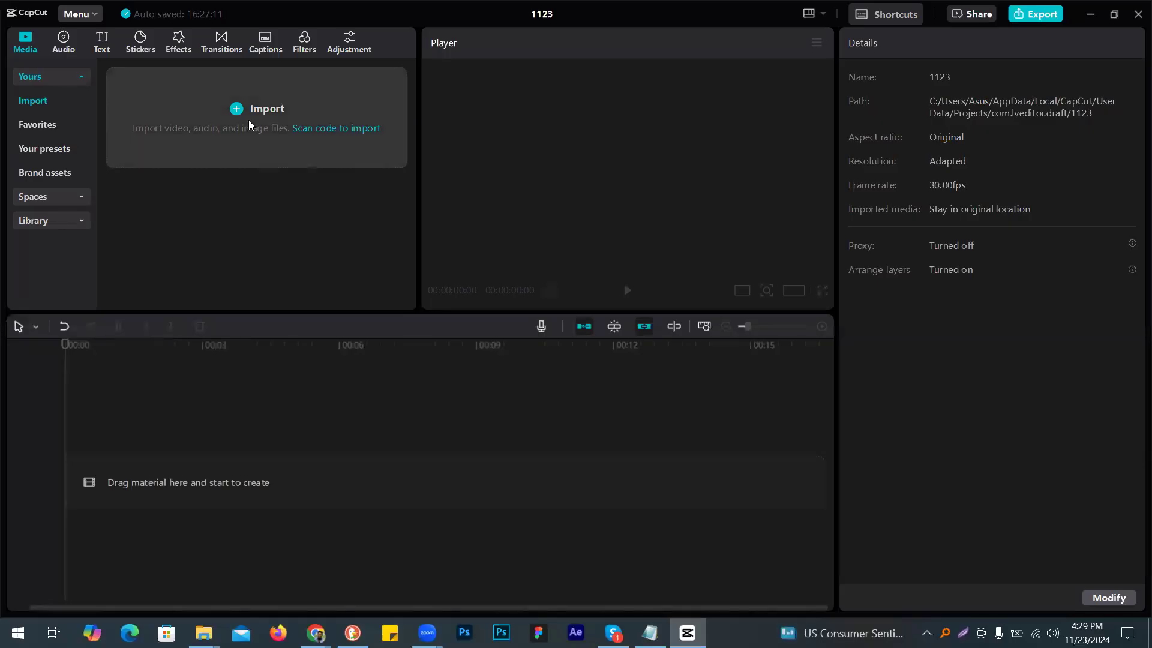
pyautogui.click(293, 126)
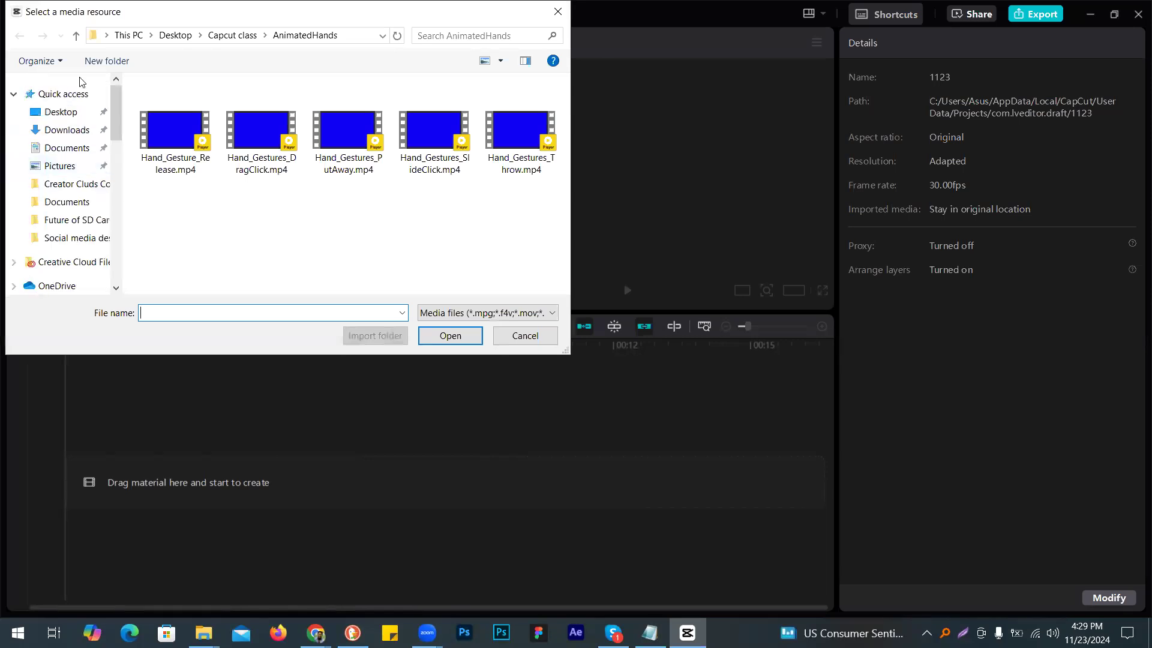
pyautogui.click(74, 112)
pyautogui.click(203, 313)
pyautogui.write('Screenshot_1.jpg')
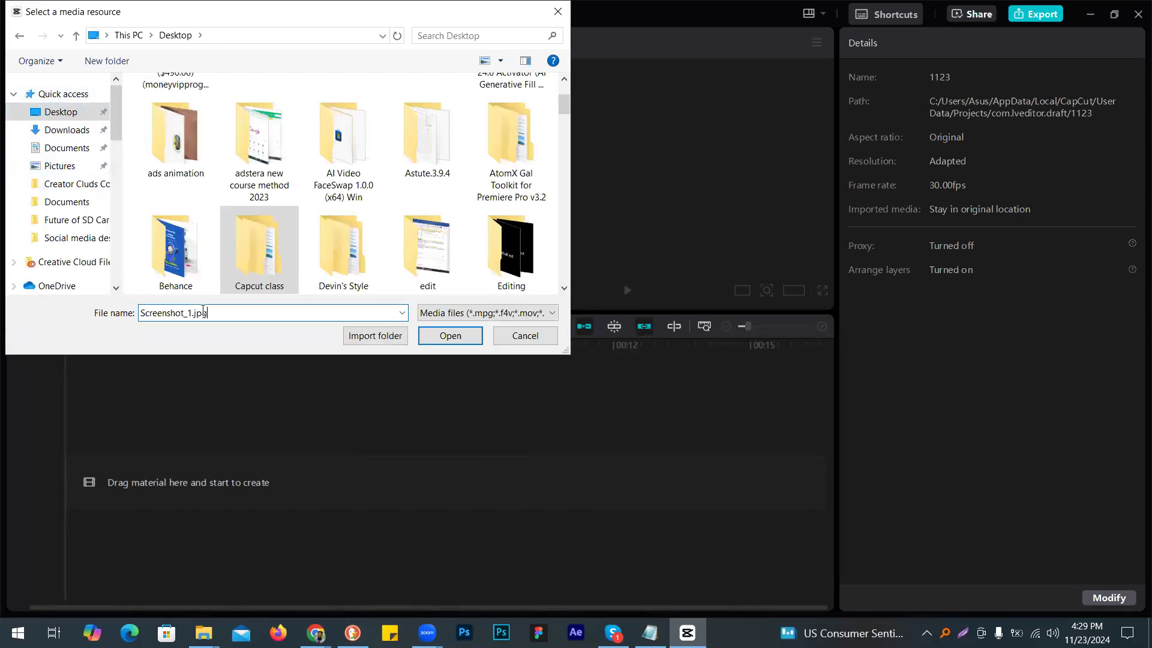
pyautogui.click(429, 335)
pyautogui.moveTo(169, 159); pyautogui.dragTo(209, 485)
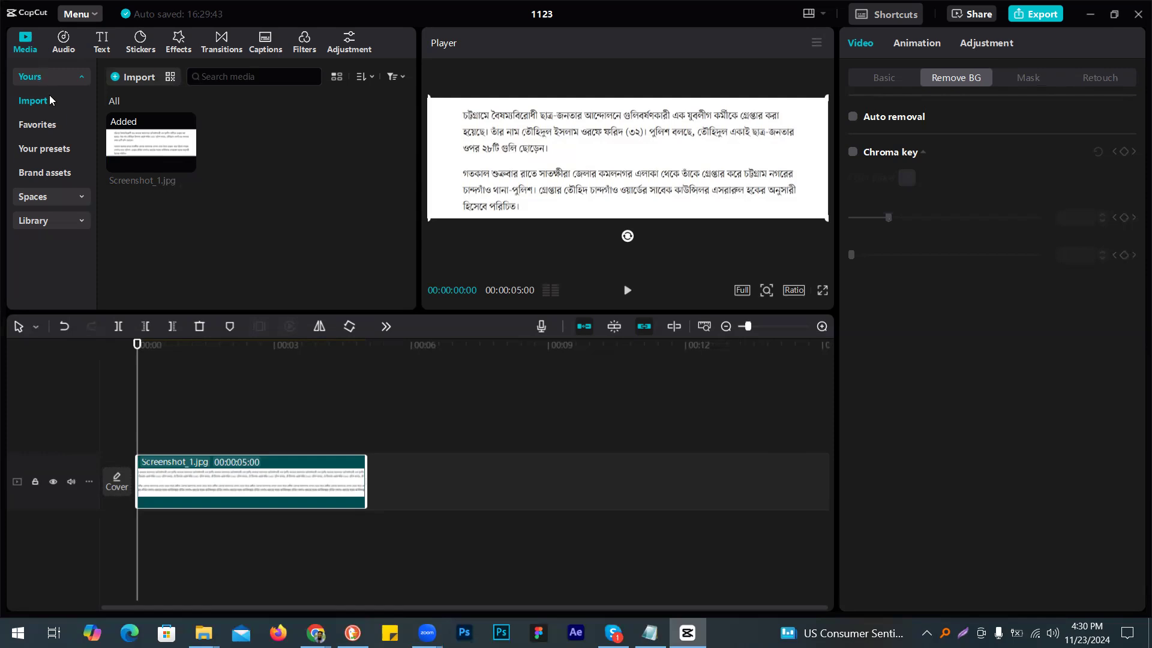
# Step: Look through the presets, brand assets and spaces, and browse the trending clips in the stock library
pyautogui.click(55, 149)
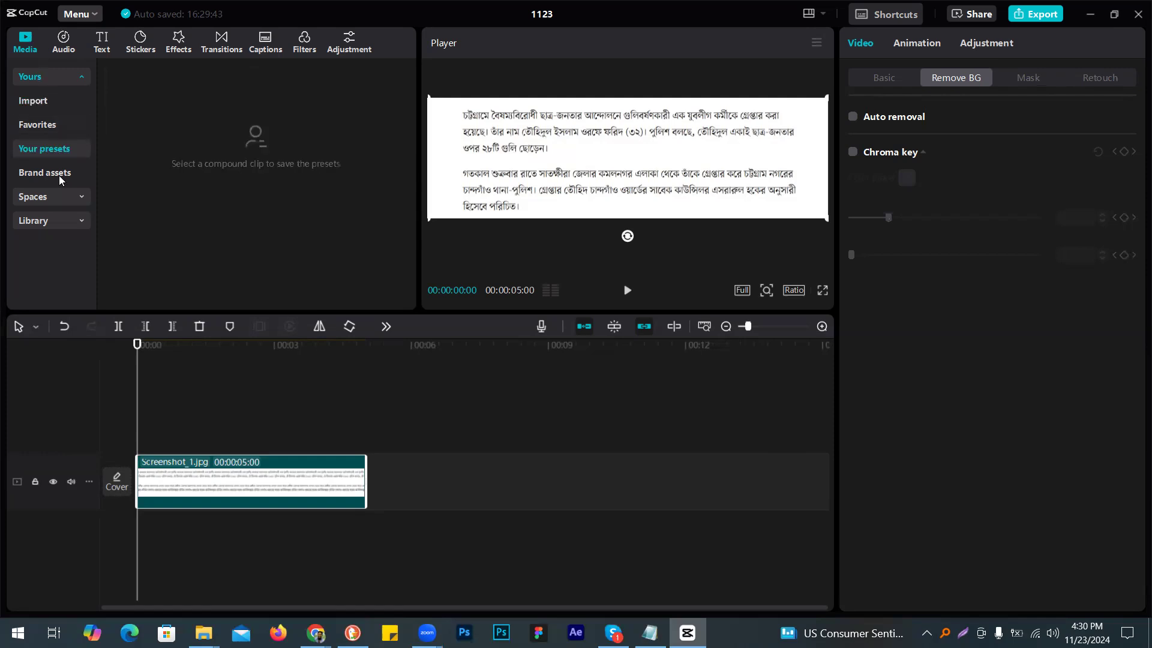
pyautogui.click(58, 173)
pyautogui.click(54, 198)
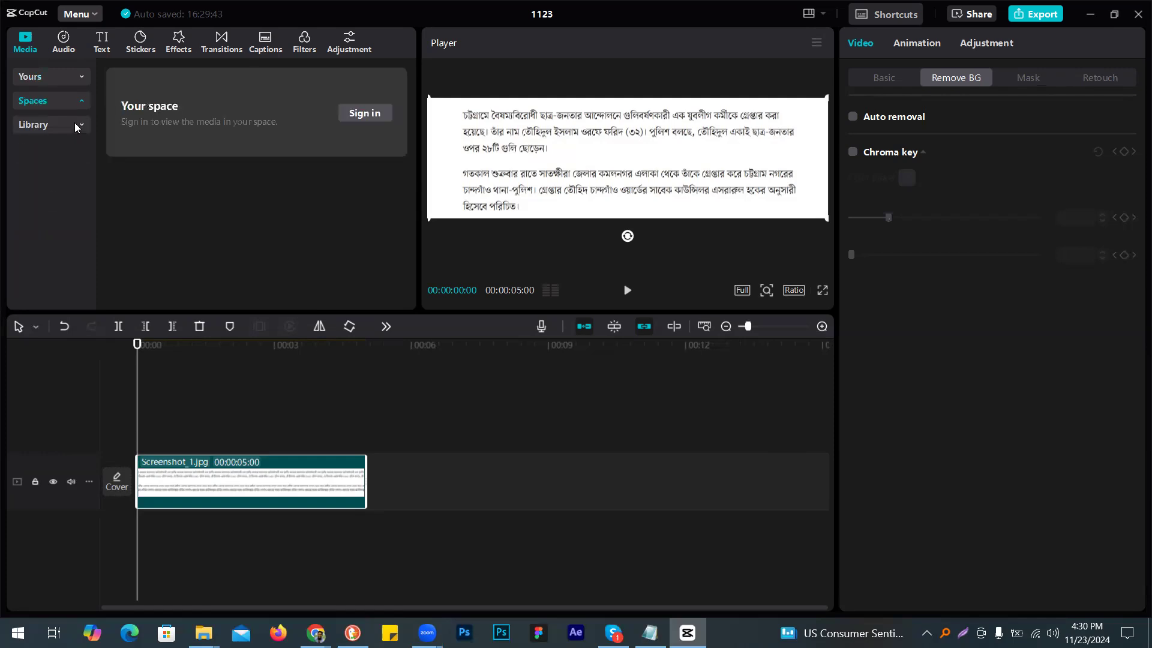
pyautogui.click(75, 123)
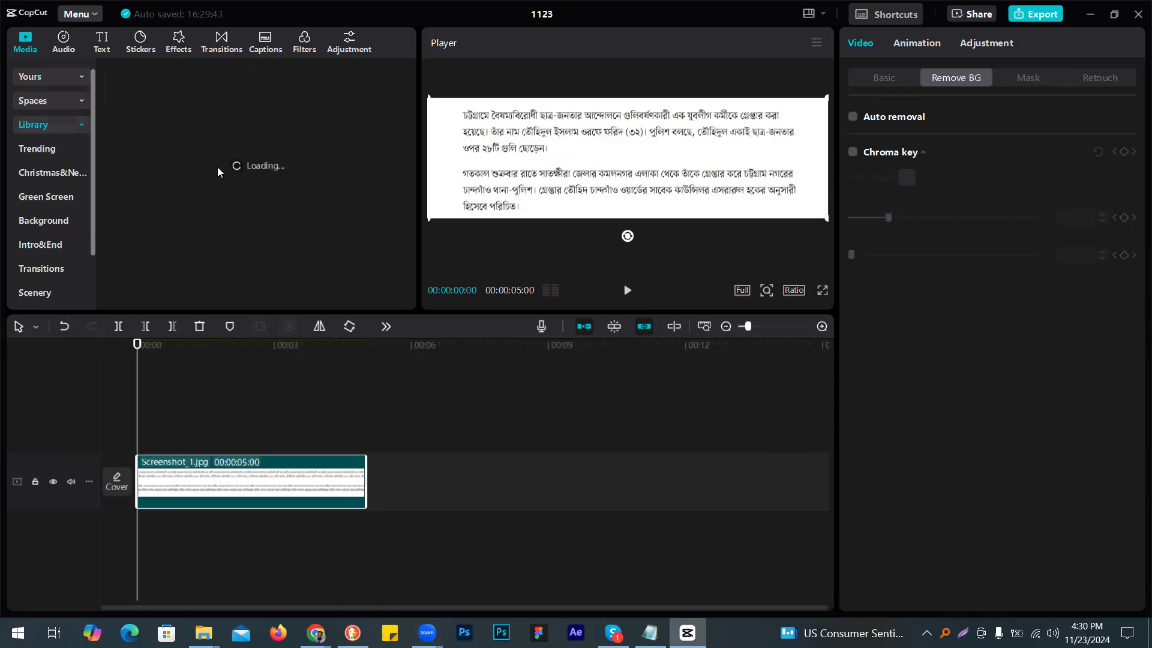
pyautogui.scroll(-3, 218, 167)
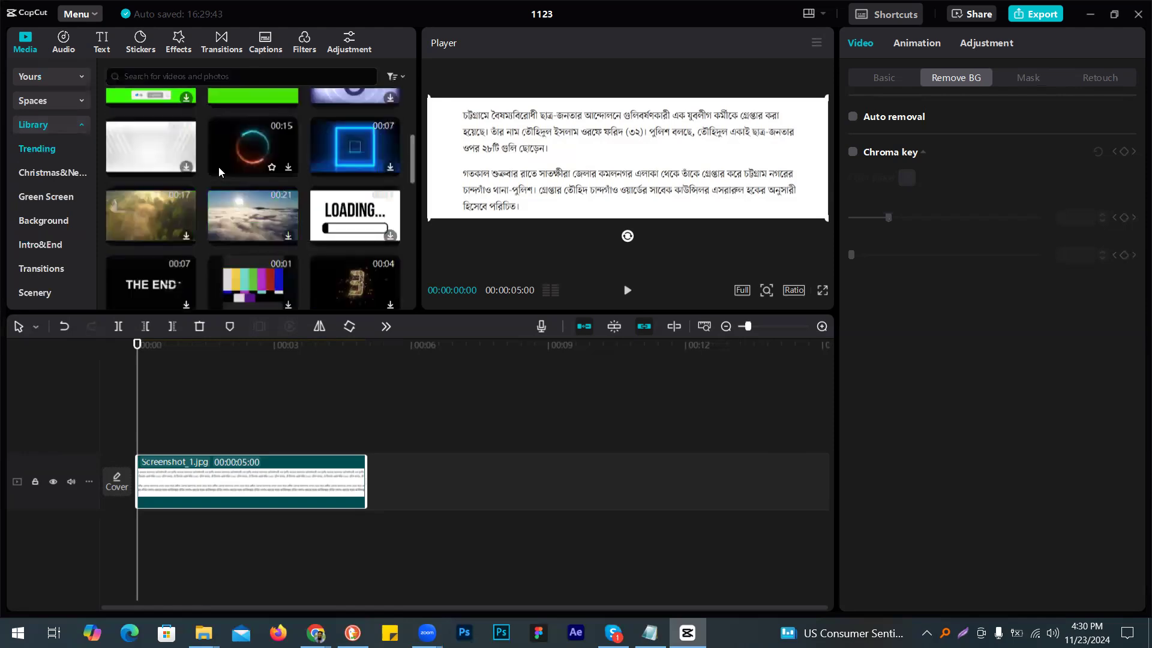
pyautogui.scroll(-3, 219, 171)
pyautogui.scroll(-3, 219, 171)
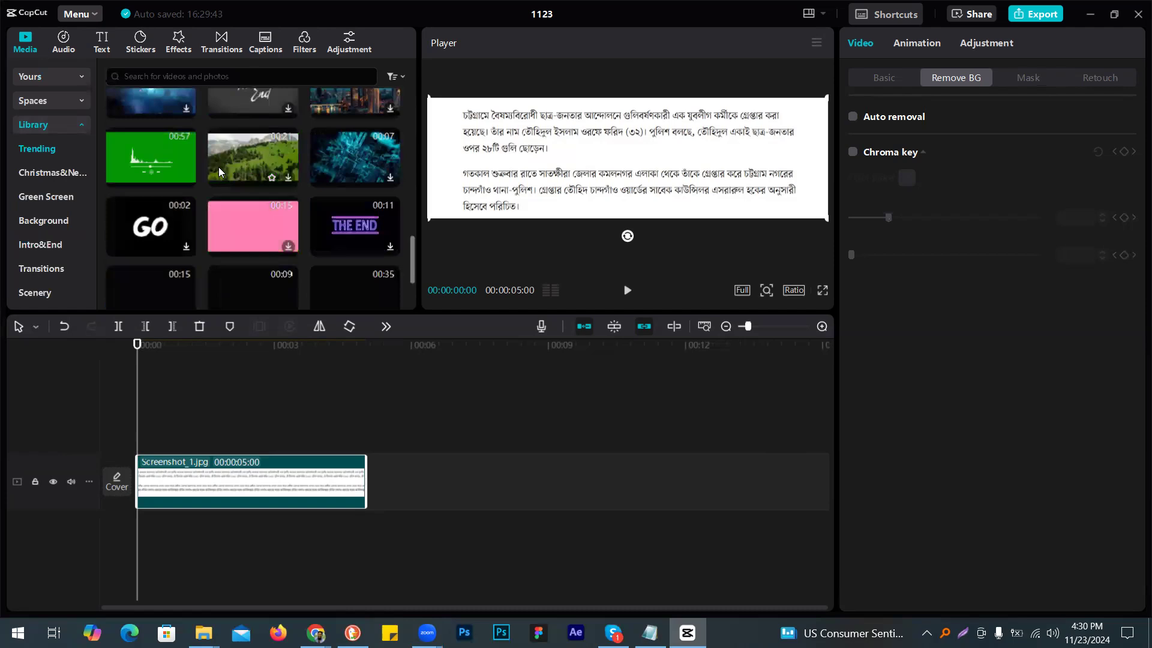
pyautogui.scroll(-3, 218, 167)
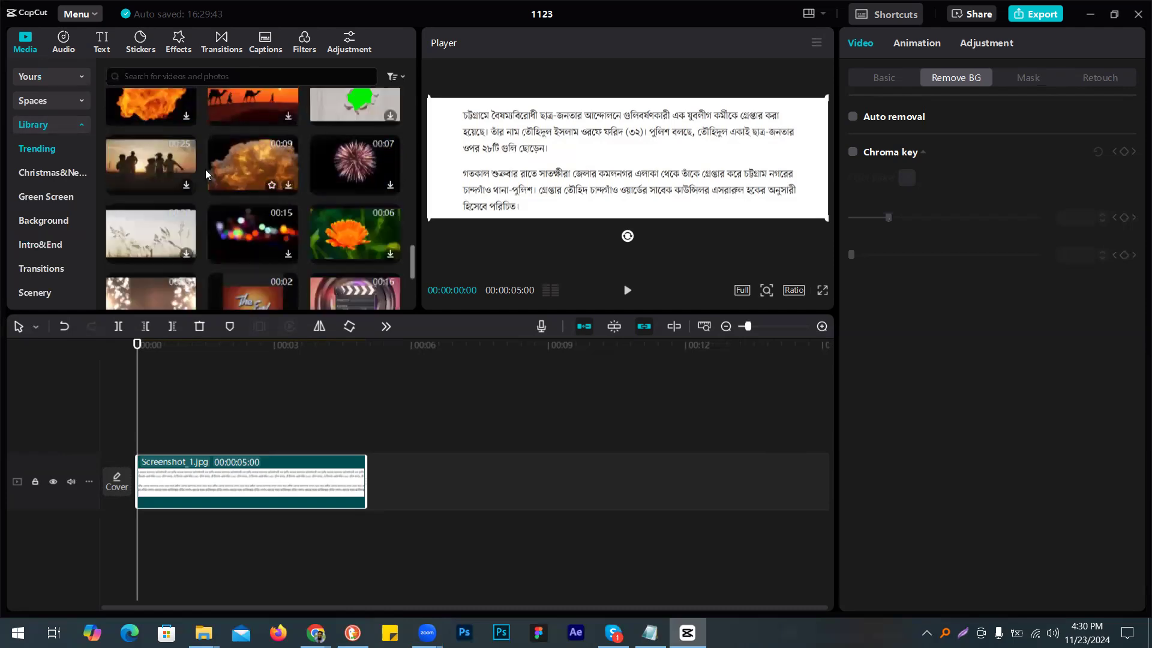
pyautogui.scroll(-3, 206, 173)
pyautogui.scroll(-3, 207, 169)
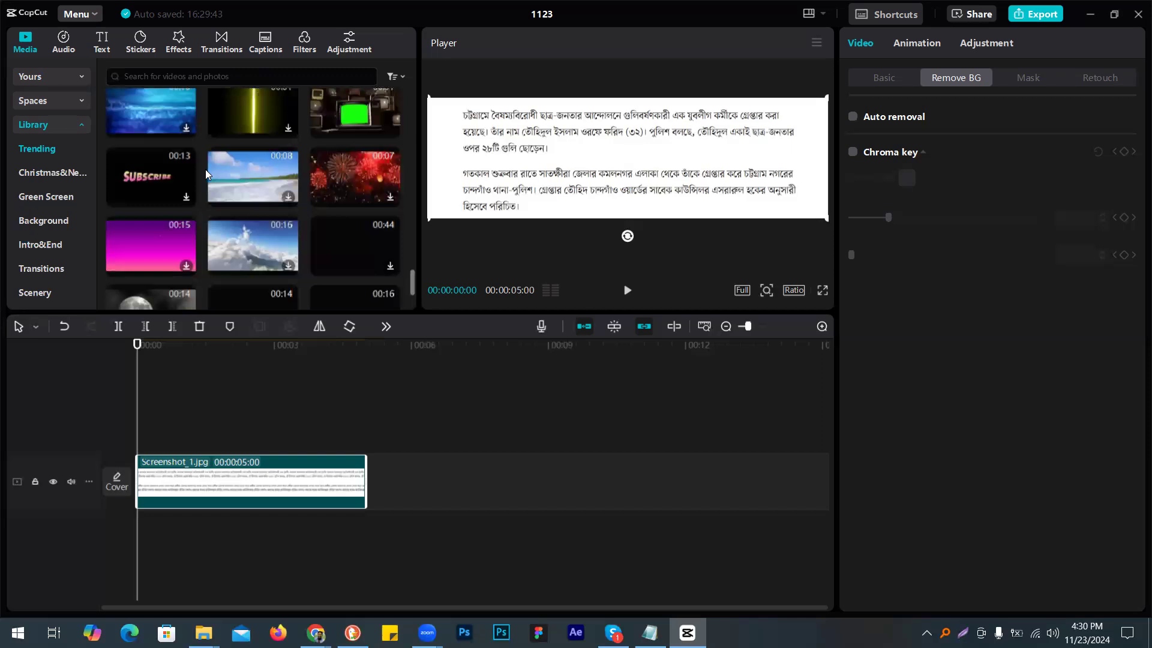
pyautogui.scroll(-3, 205, 174)
pyautogui.scroll(-2, 204, 173)
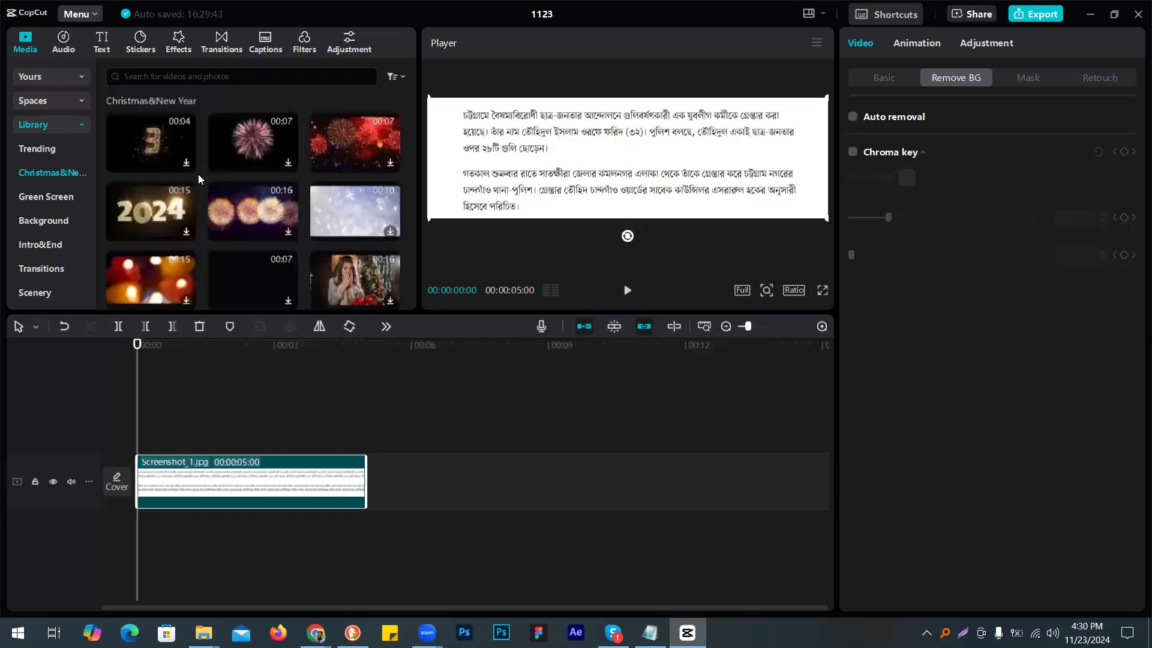
# Step: Browse the library's Christmas & New Year and Green Screen clips and return to the imported media
pyautogui.scroll(-1, 198, 173)
pyautogui.scroll(-1, 189, 175)
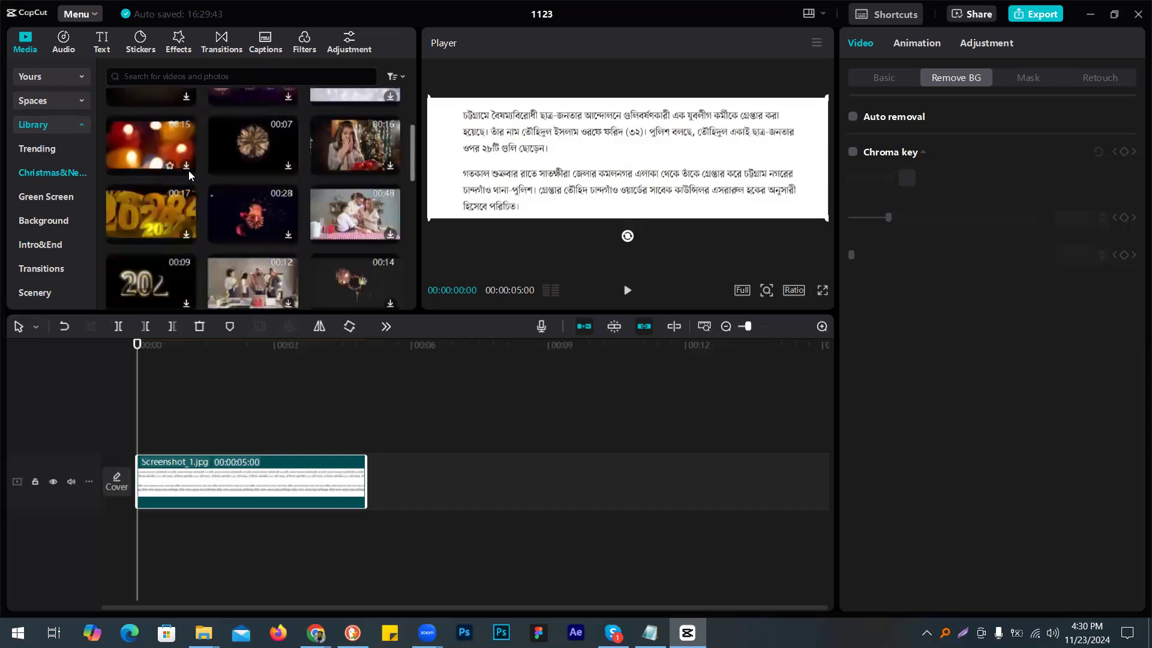
pyautogui.scroll(-2, 189, 174)
pyautogui.scroll(-3, 188, 172)
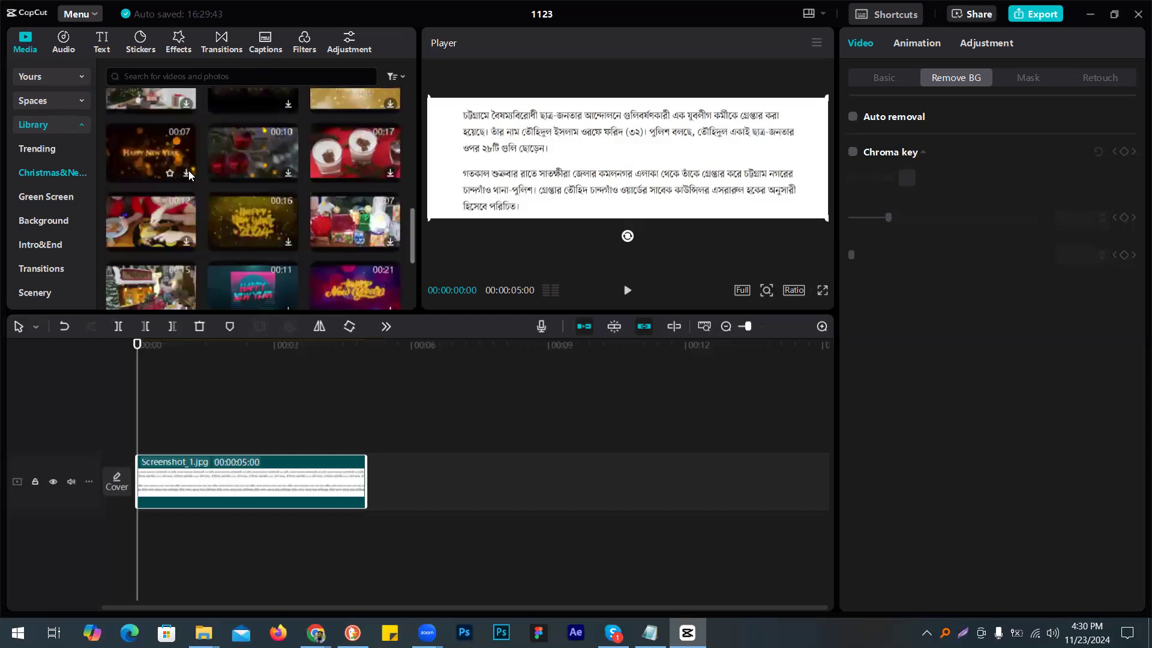
pyautogui.scroll(-3, 188, 174)
pyautogui.click(87, 199)
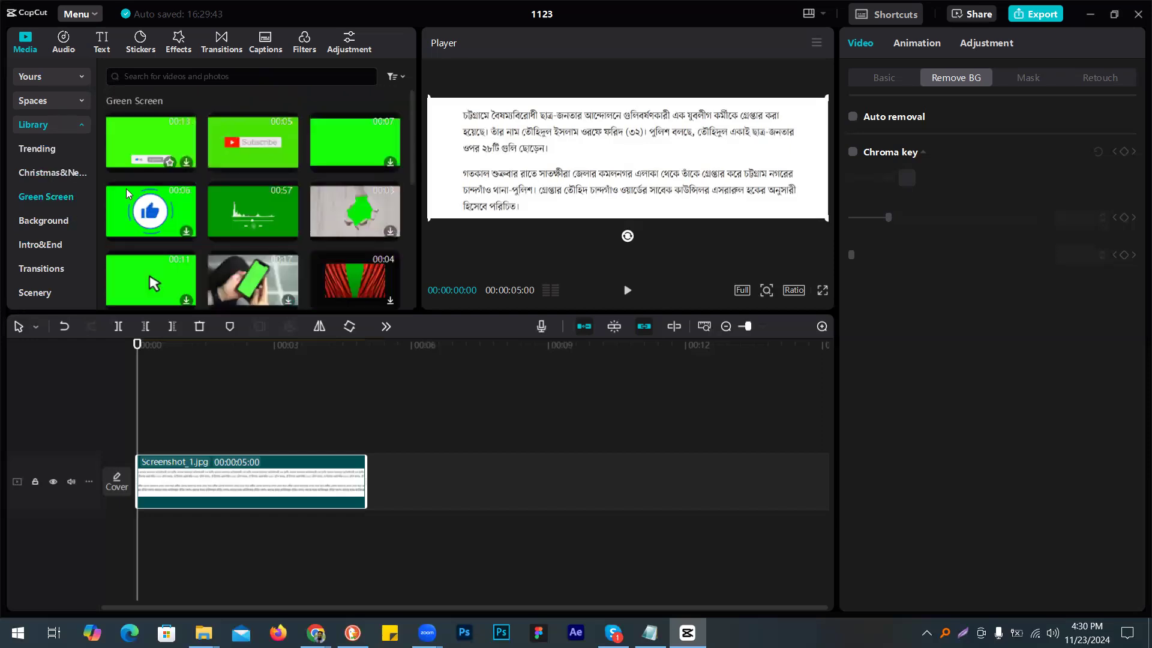
pyautogui.scroll(1, 126, 189)
pyautogui.scroll(2, 163, 134)
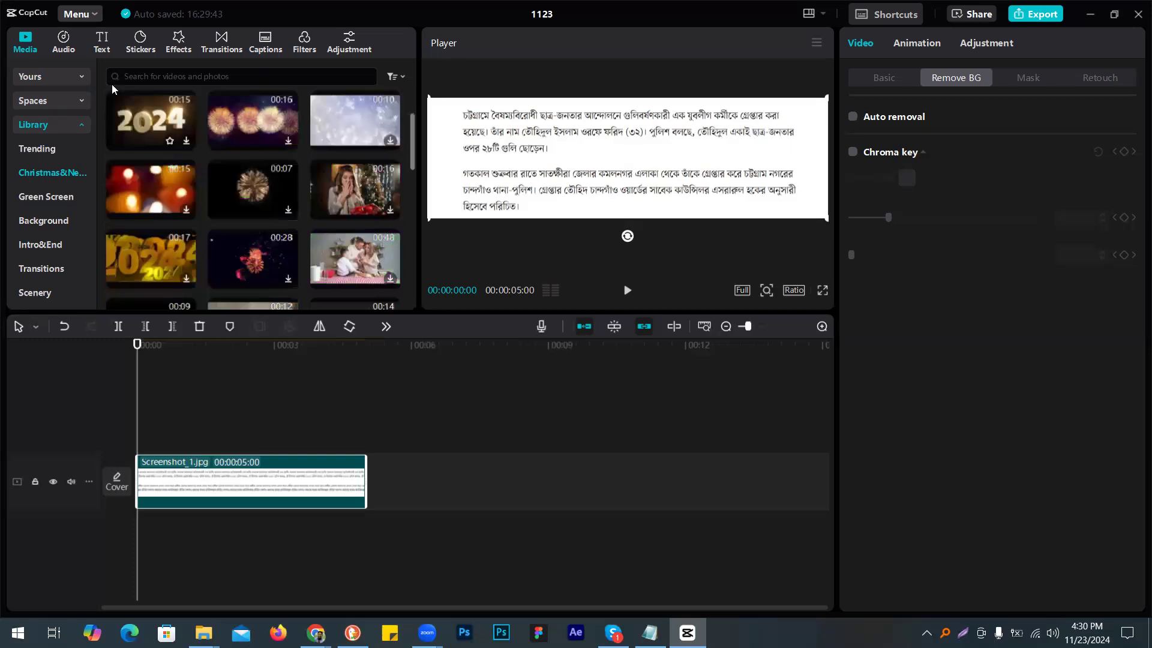
pyautogui.click(58, 81)
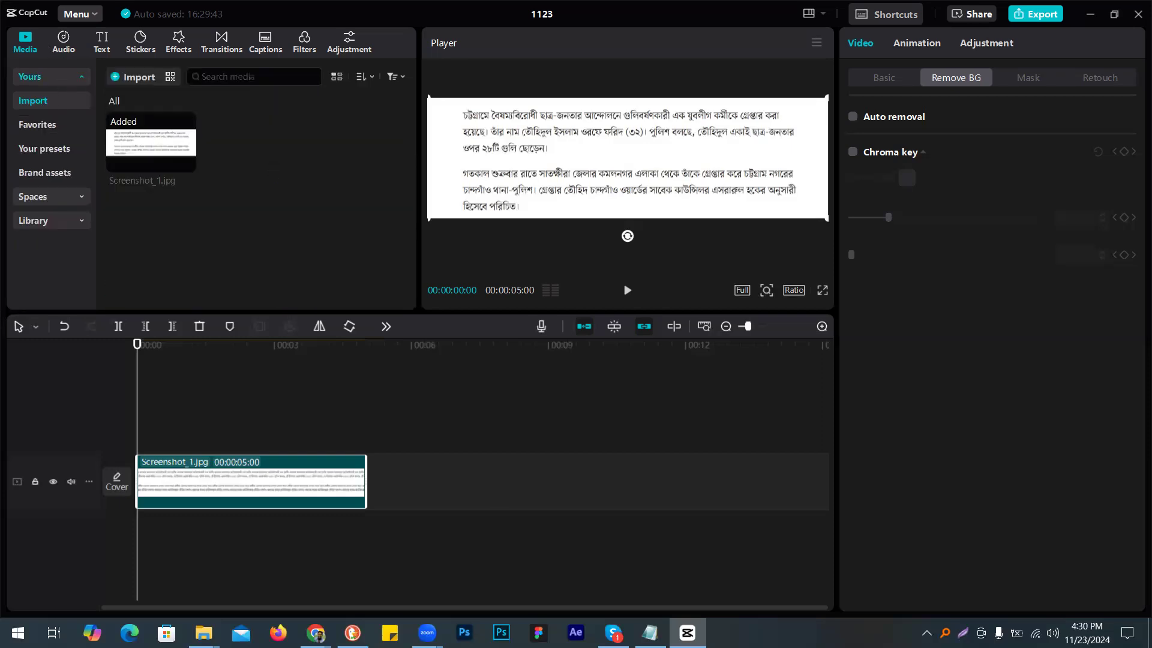
# Step: Switch to Chrome and search Google Images for "yellow solid color" in a new tab
pyautogui.moveTo(317, 633)
pyautogui.click(433, 585)
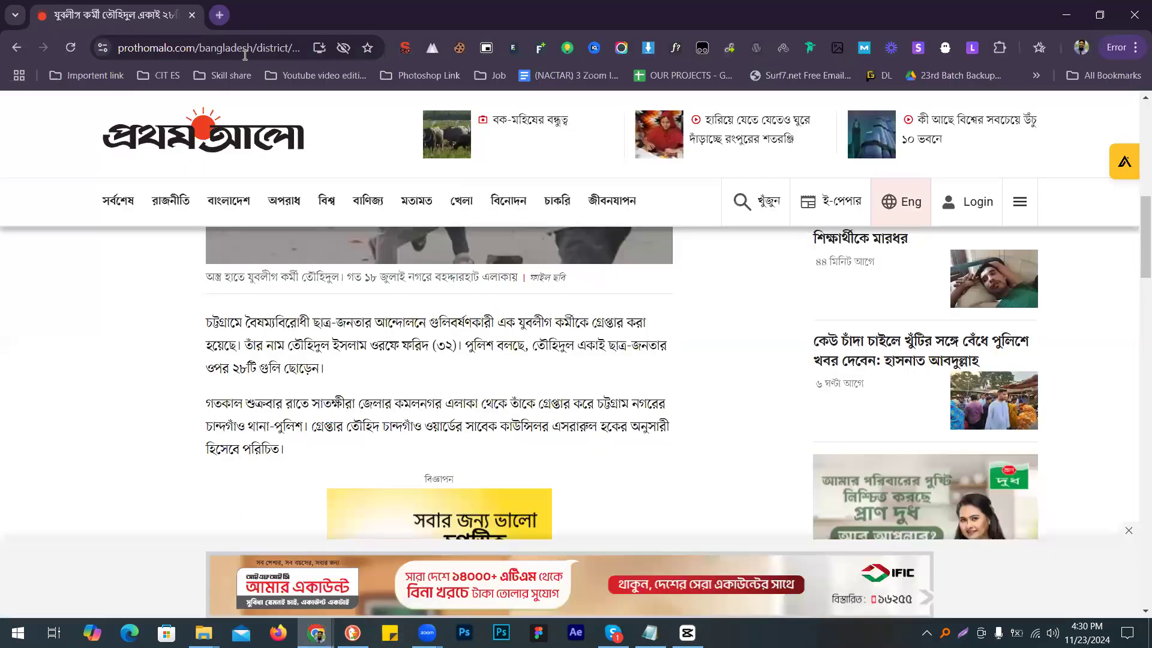
pyautogui.hotkey('ctrl', 't')
pyautogui.write('yel')
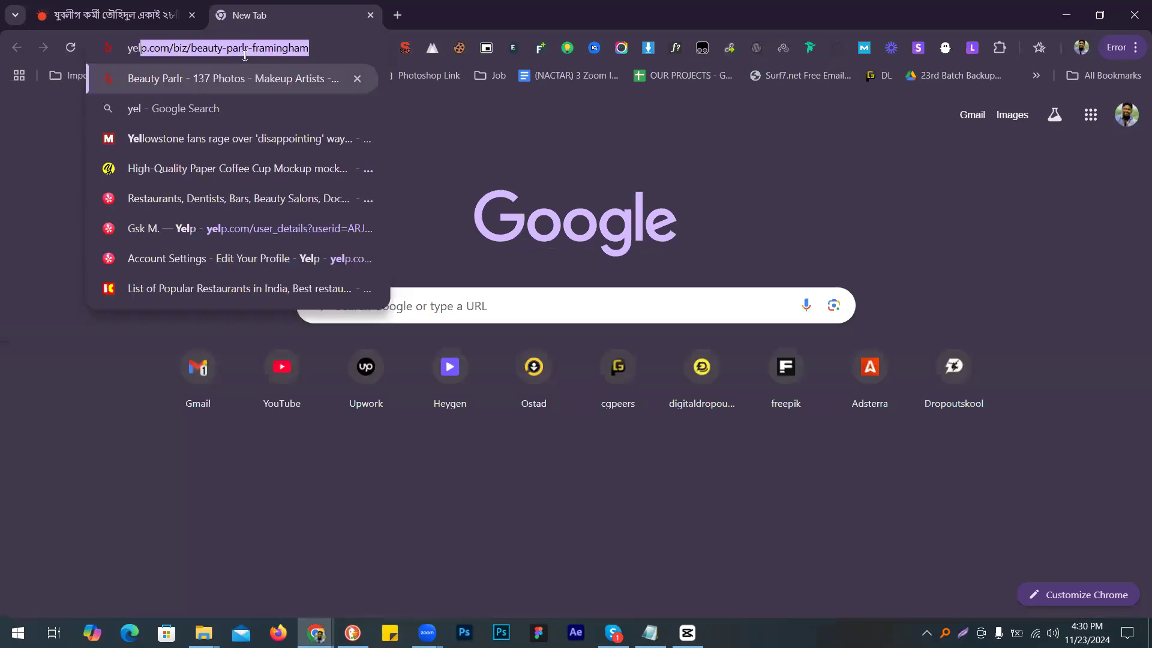
pyautogui.write('low soli')
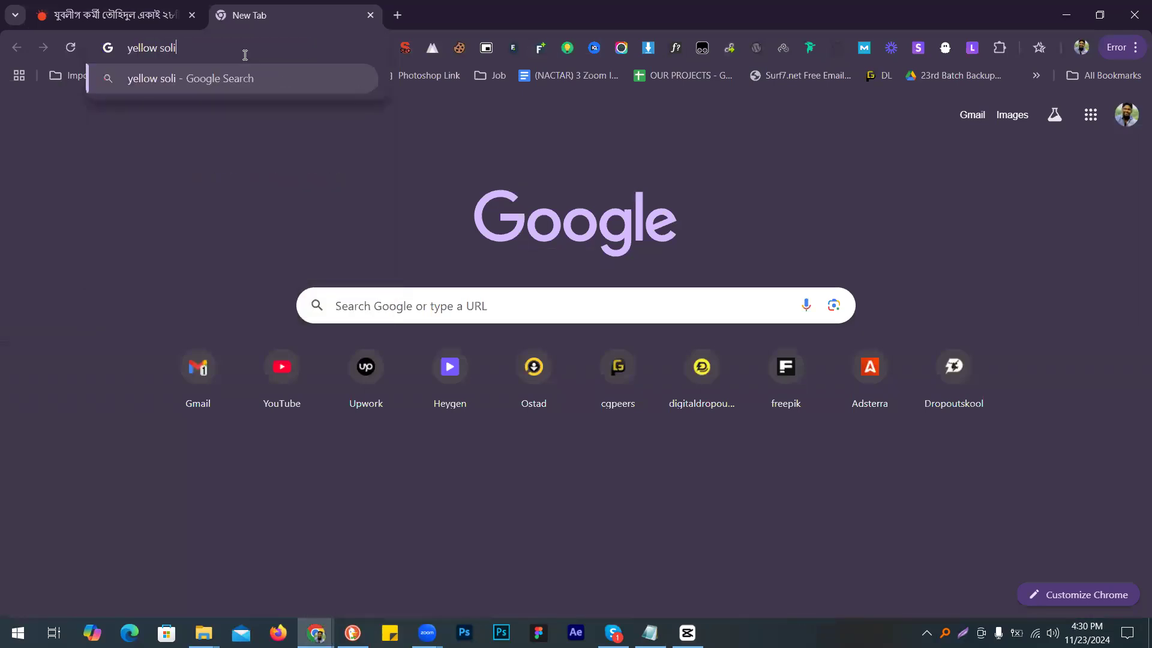
pyautogui.write('d color')
pyautogui.press('Return')
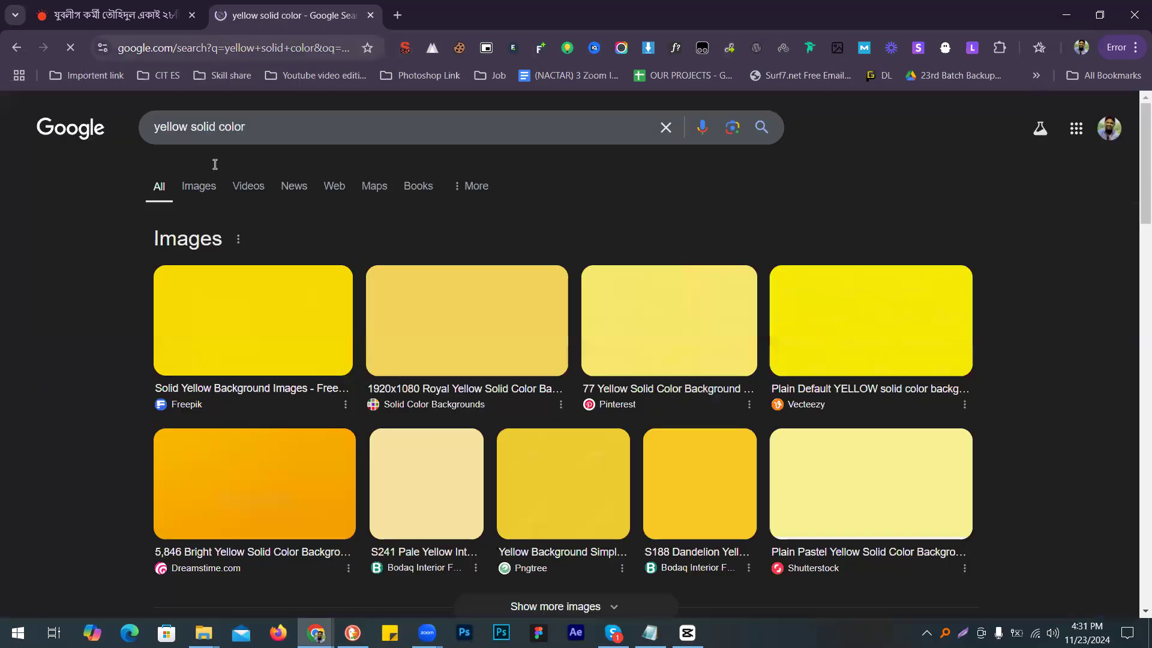
pyautogui.click(204, 186)
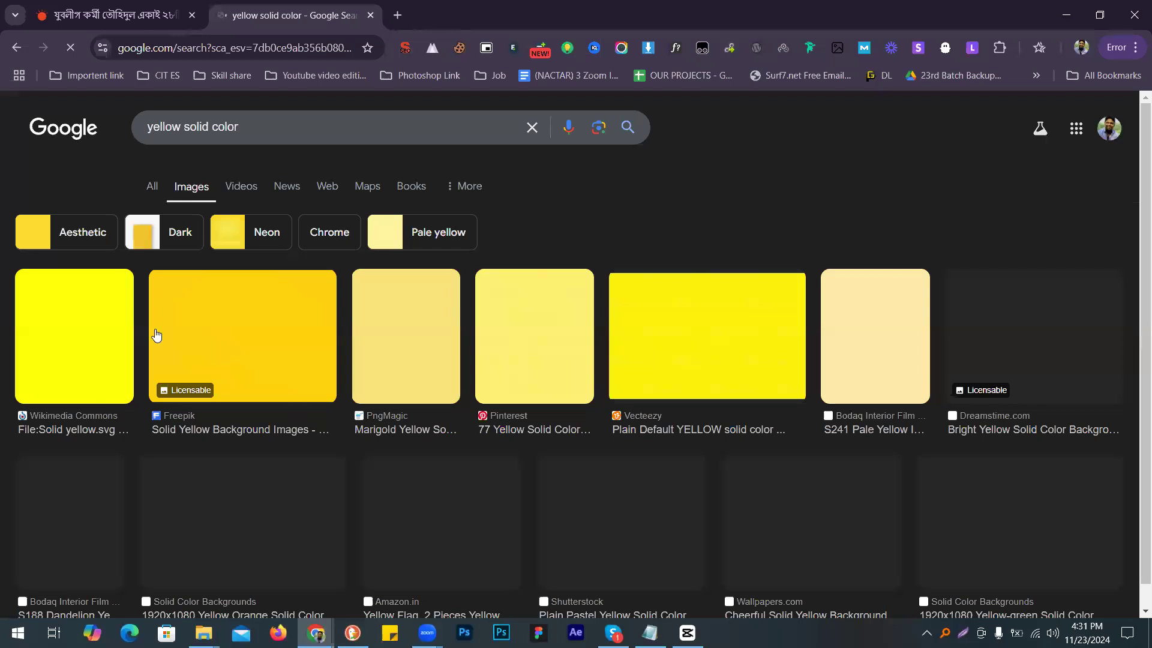
# Step: Preview Vecteezy's plain yellow solid color background and save it as a JPEG image in Downloads
pyautogui.click(256, 331)
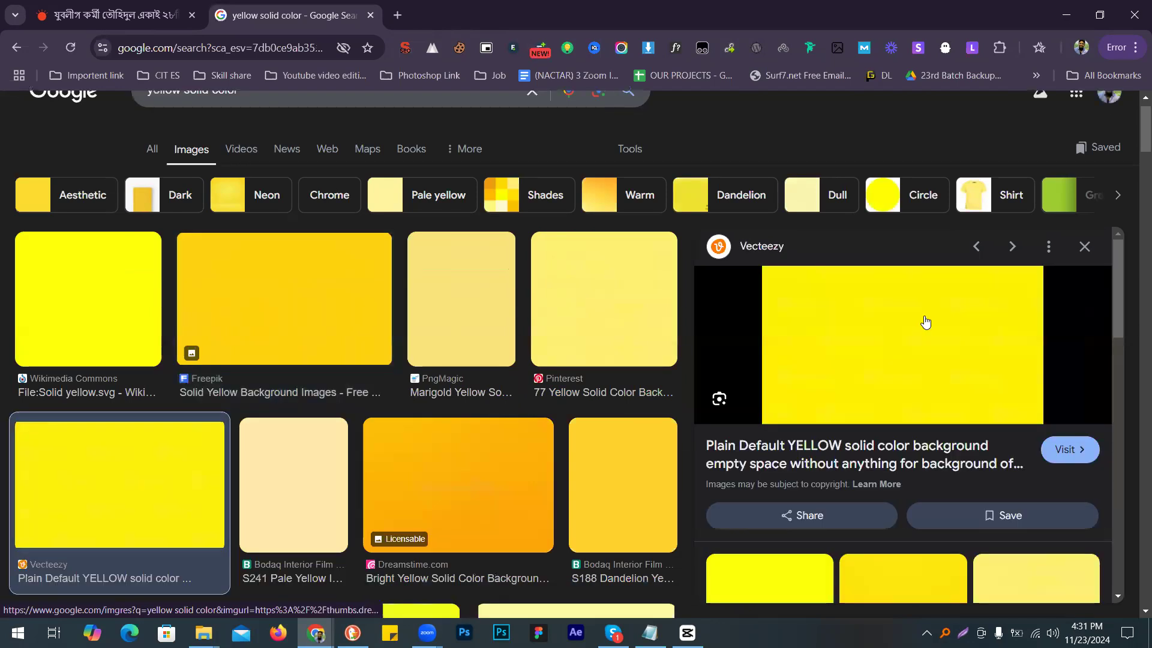
pyautogui.rightClick(924, 316)
pyautogui.click(811, 228)
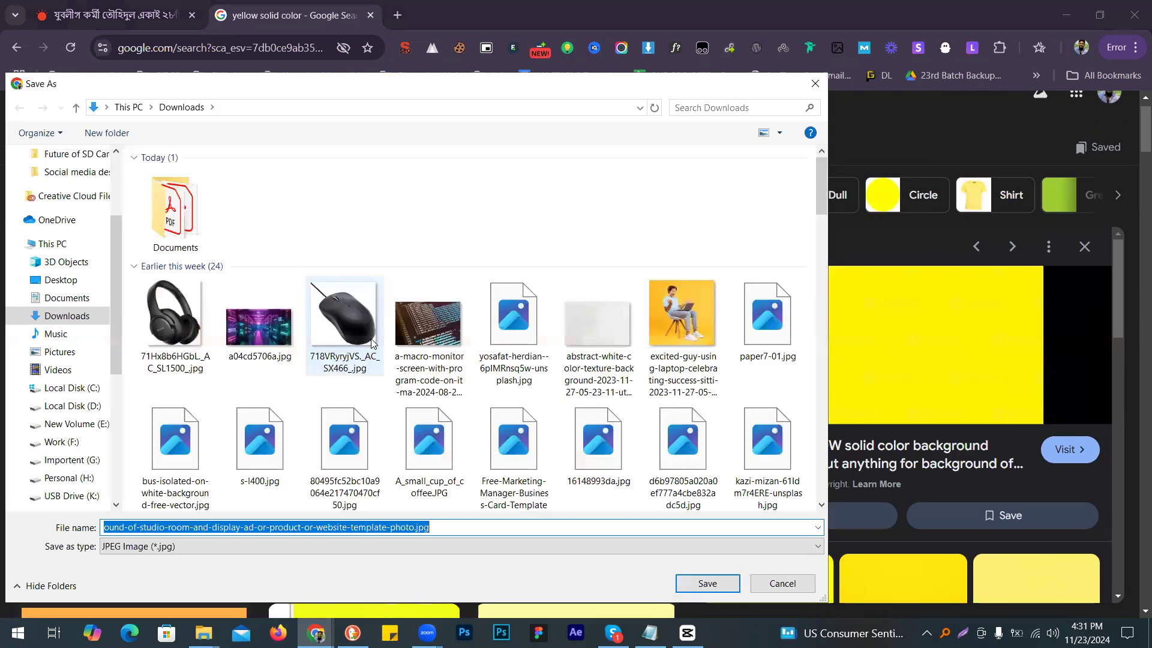
pyautogui.press('Return')
# Step: Switch to CapCut, import the plain yellow image from Downloads, and place it above the screenshot clip at the timeline's start
pyautogui.hotkey('alt', 'Tab')
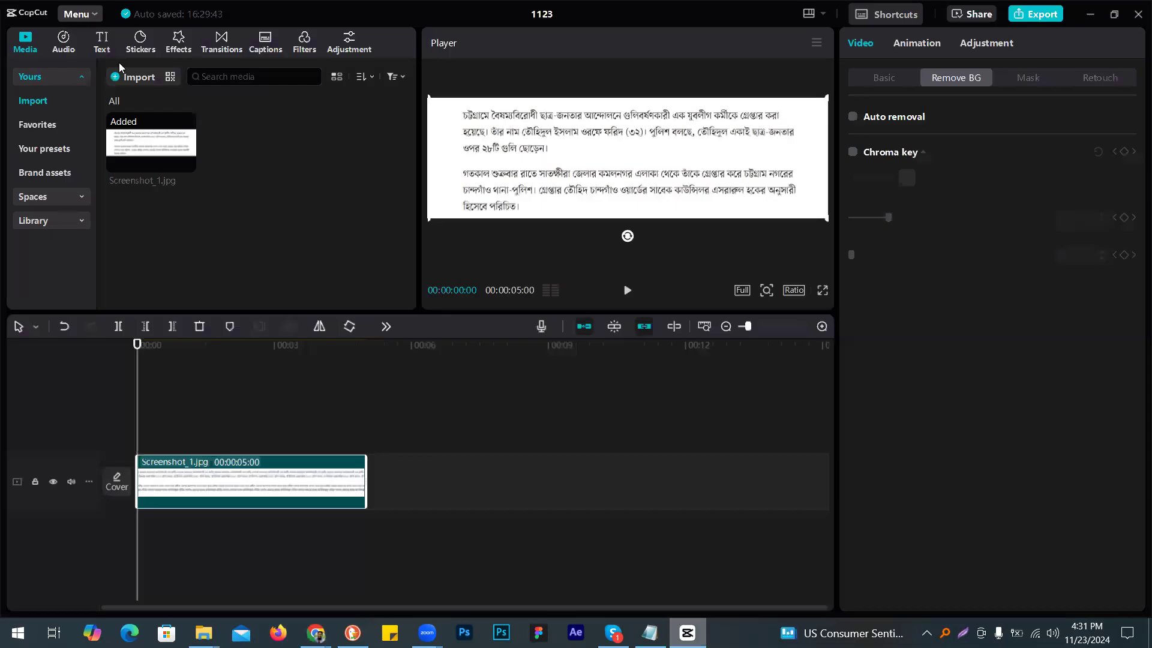
pyautogui.hotkey('ctrl', 'i')
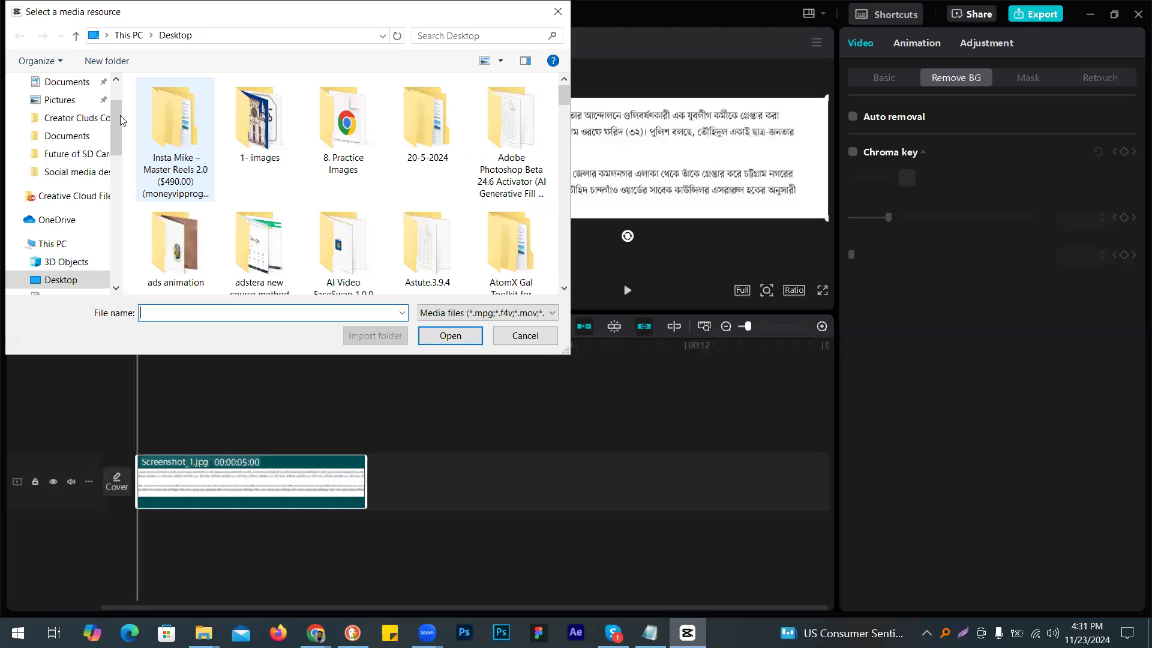
pyautogui.scroll(2, 70, 115)
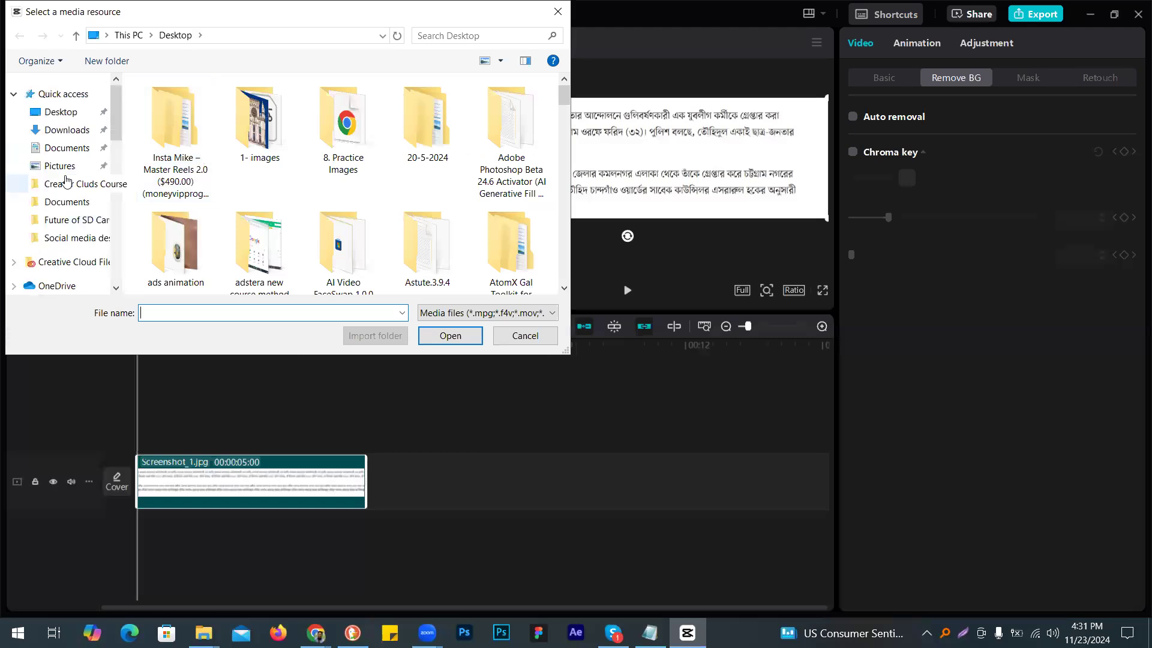
pyautogui.click(67, 129)
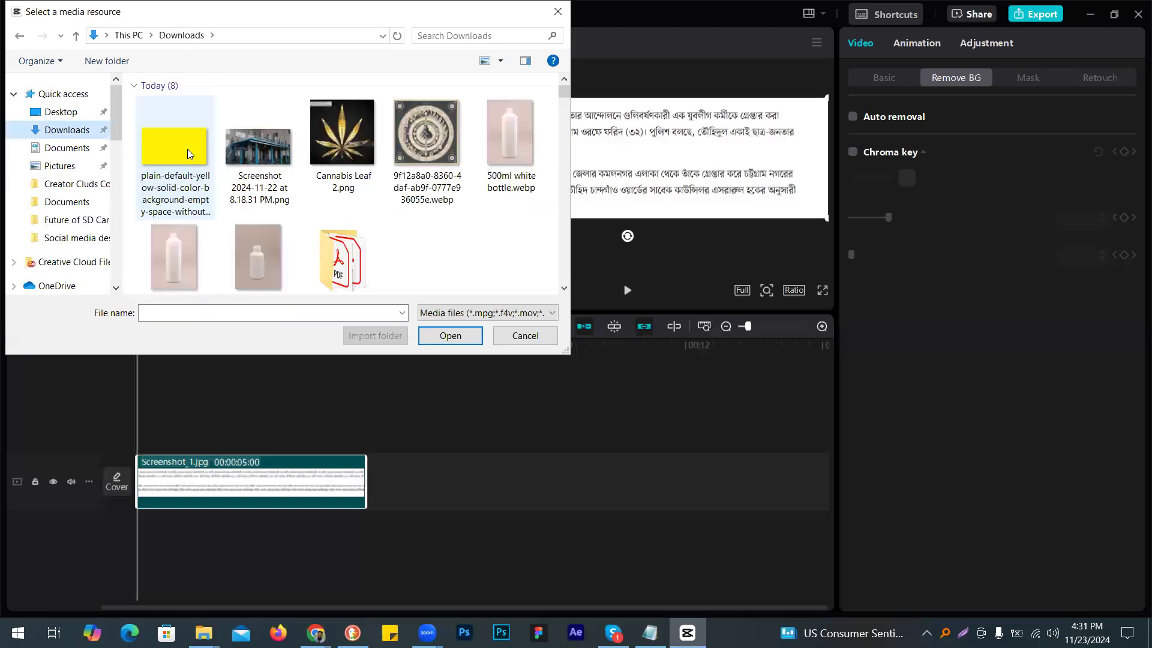
pyautogui.doubleClick(249, 149)
pyautogui.moveTo(150, 439); pyautogui.dragTo(138, 428)
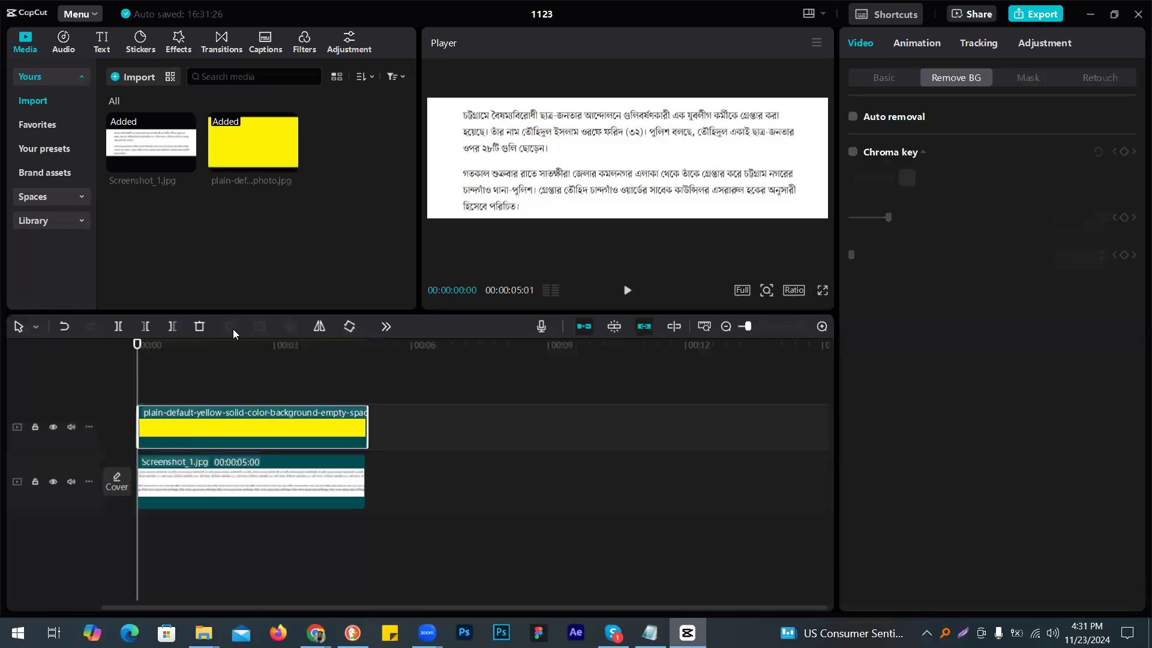
# Step: Crop the yellow clip to a narrow full-width horizontal band with a Free crop ratio
pyautogui.click(218, 347)
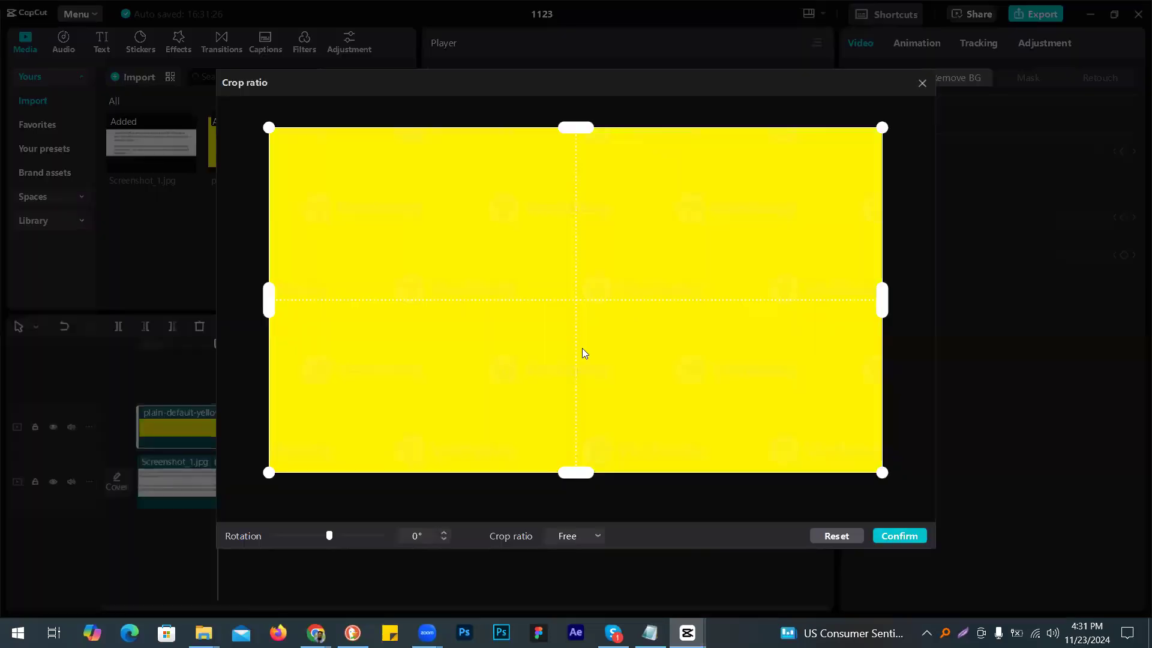
pyautogui.moveTo(582, 353); pyautogui.dragTo(579, 290)
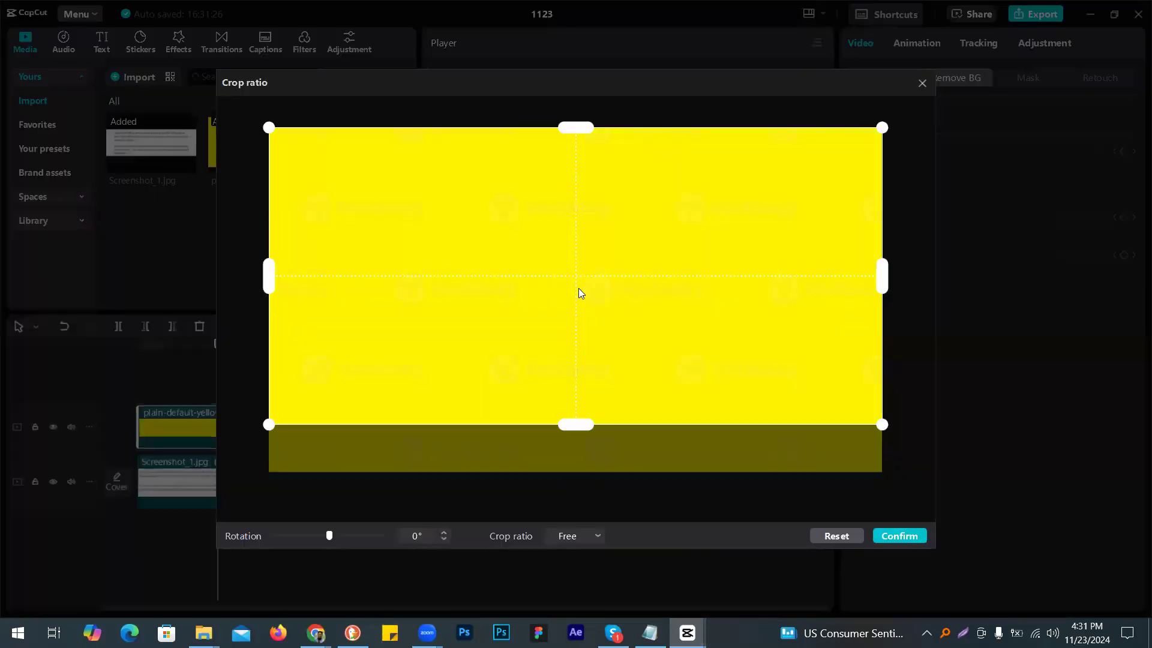
pyautogui.moveTo(604, 152); pyautogui.dragTo(580, 126)
pyautogui.moveTo(587, 238); pyautogui.dragTo(580, 257)
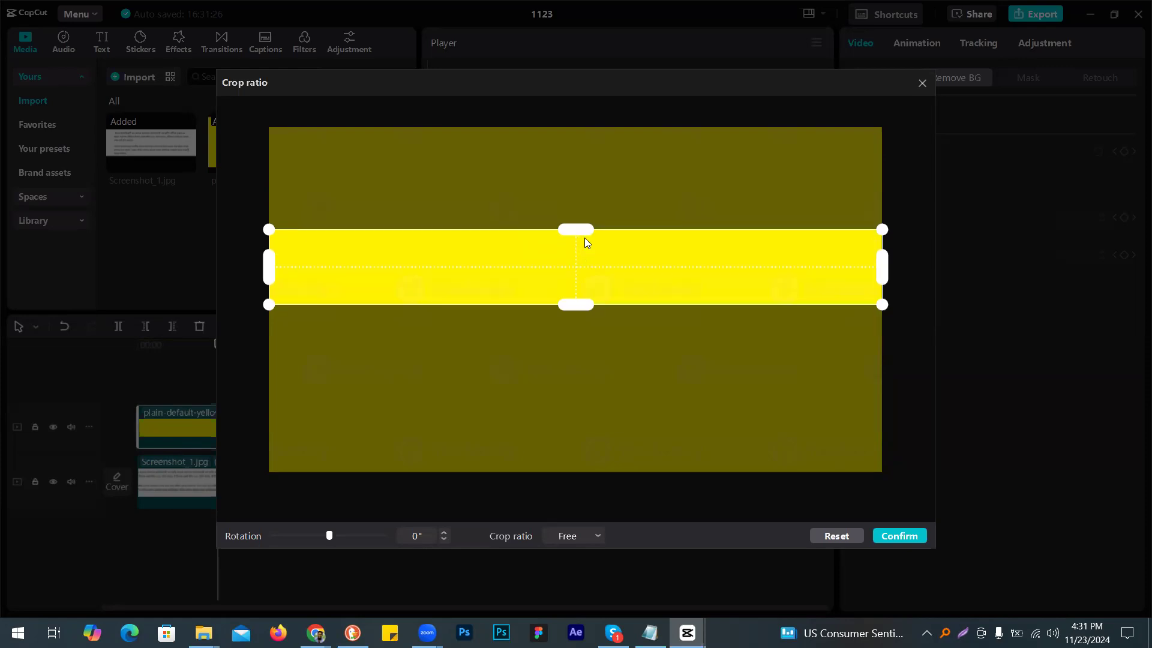
pyautogui.click(890, 541)
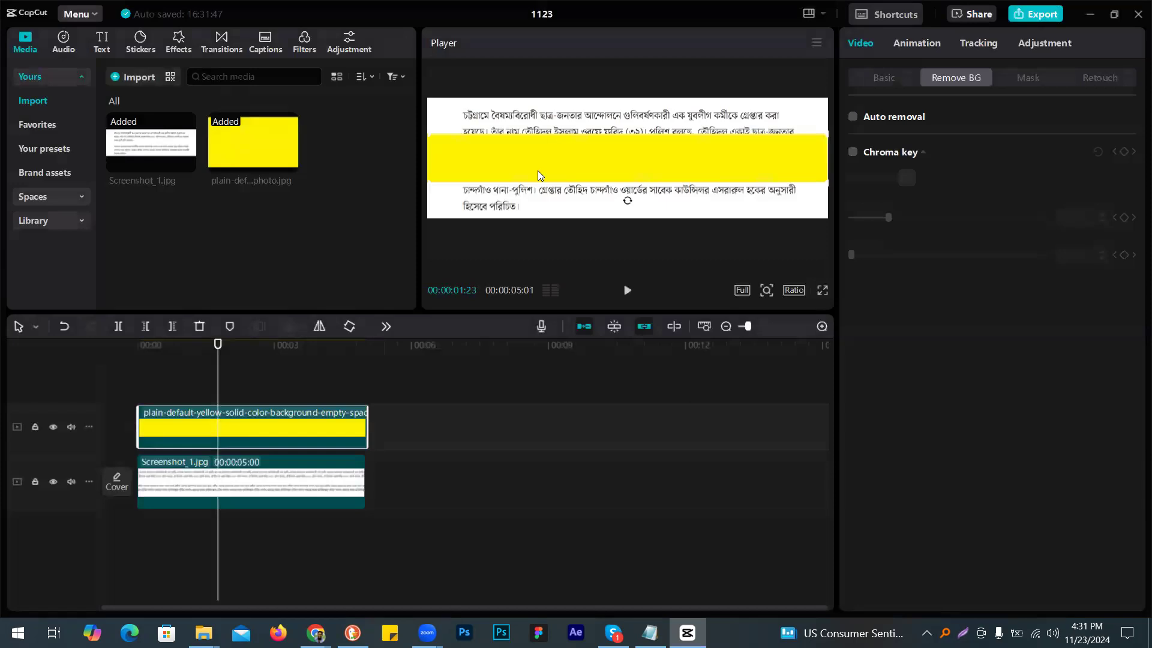
# Step: Scale the yellow band uniformly to 66% and centre it horizontally over the article's first paragraph
pyautogui.moveTo(532, 158); pyautogui.dragTo(526, 148)
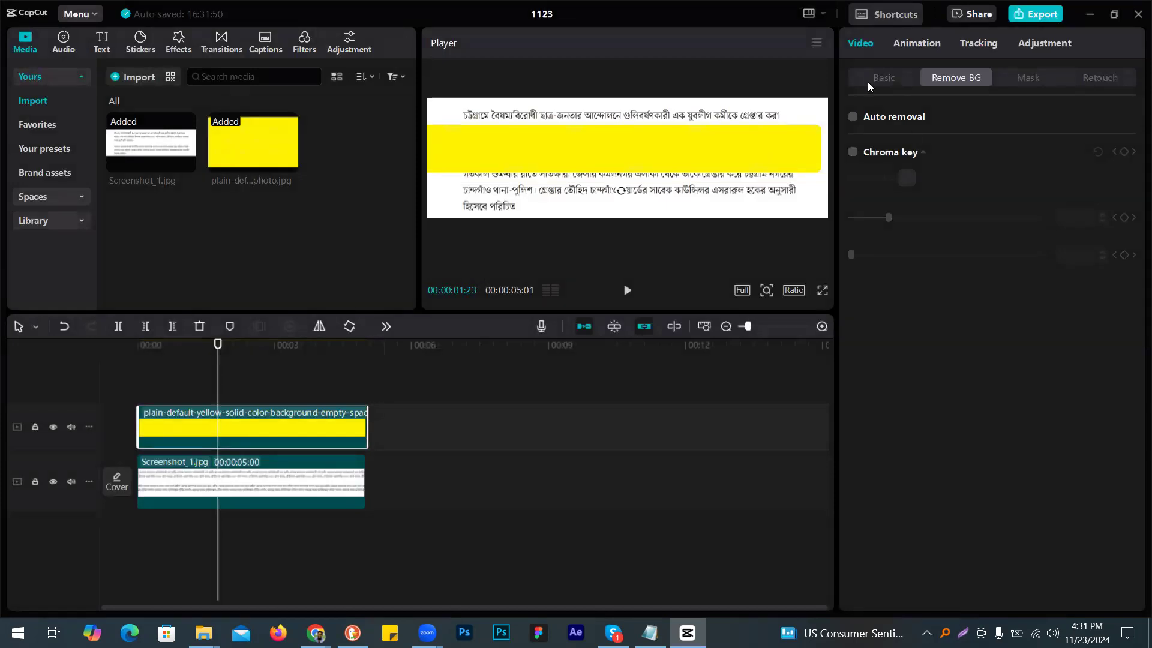
pyautogui.click(885, 83)
pyautogui.moveTo(888, 157); pyautogui.dragTo(875, 157)
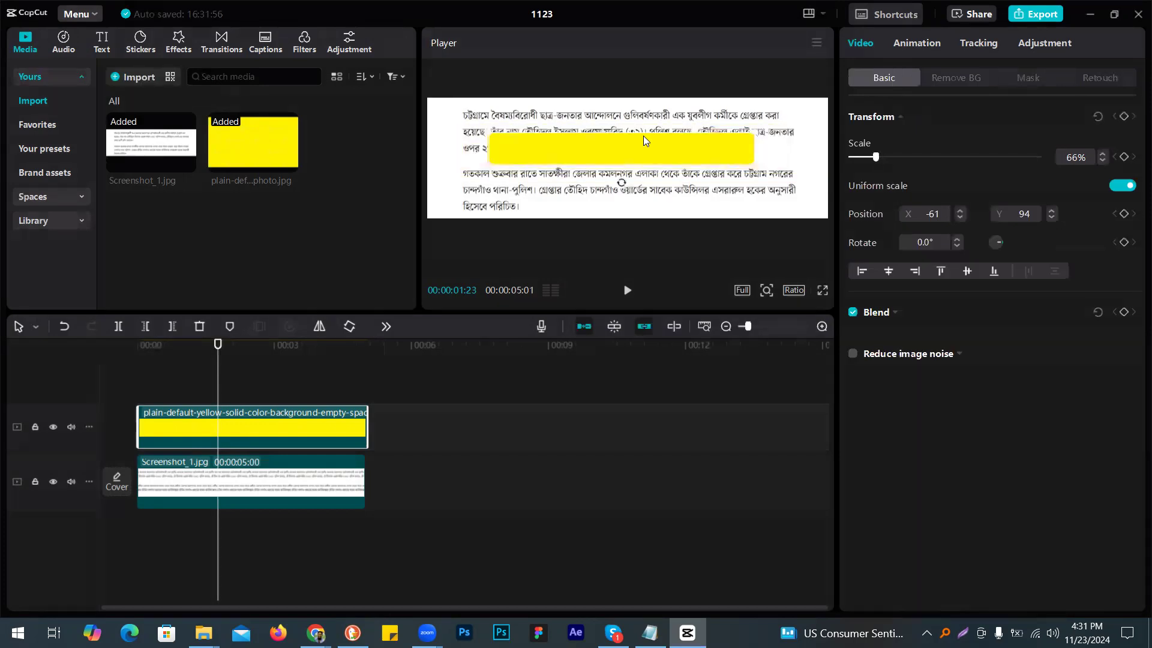
pyautogui.moveTo(612, 136); pyautogui.dragTo(617, 114)
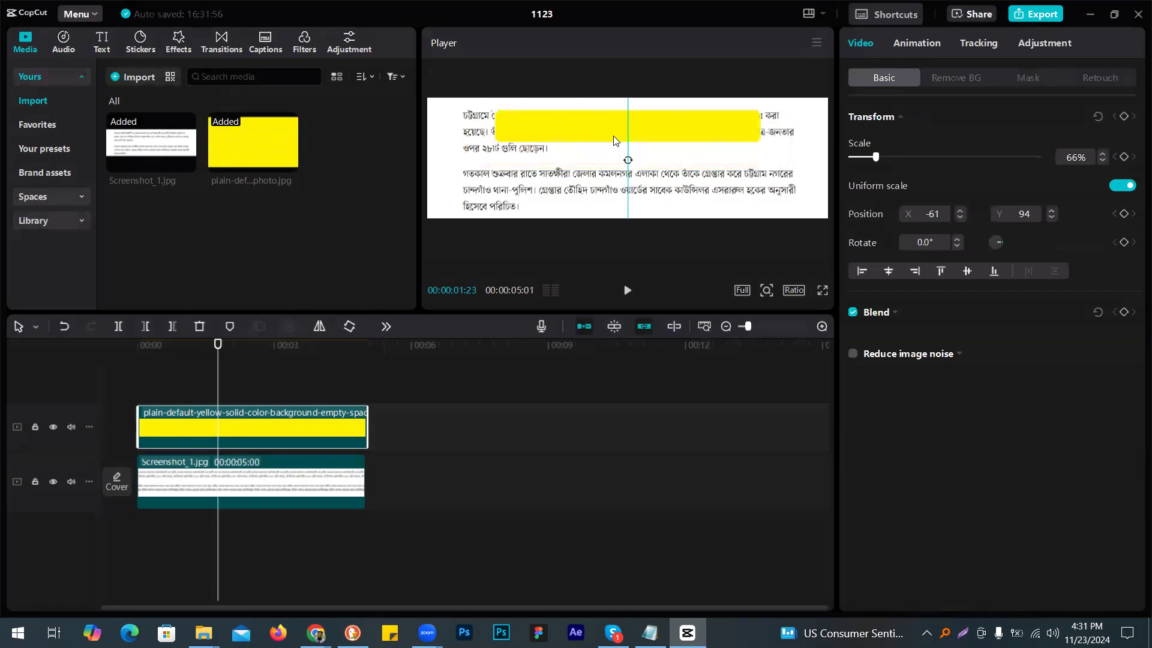
# Step: Turn off uniform scale, size the yellow band to 27% width and 43% height, and position it over the name at X -525, Y 230
pyautogui.click(1122, 186)
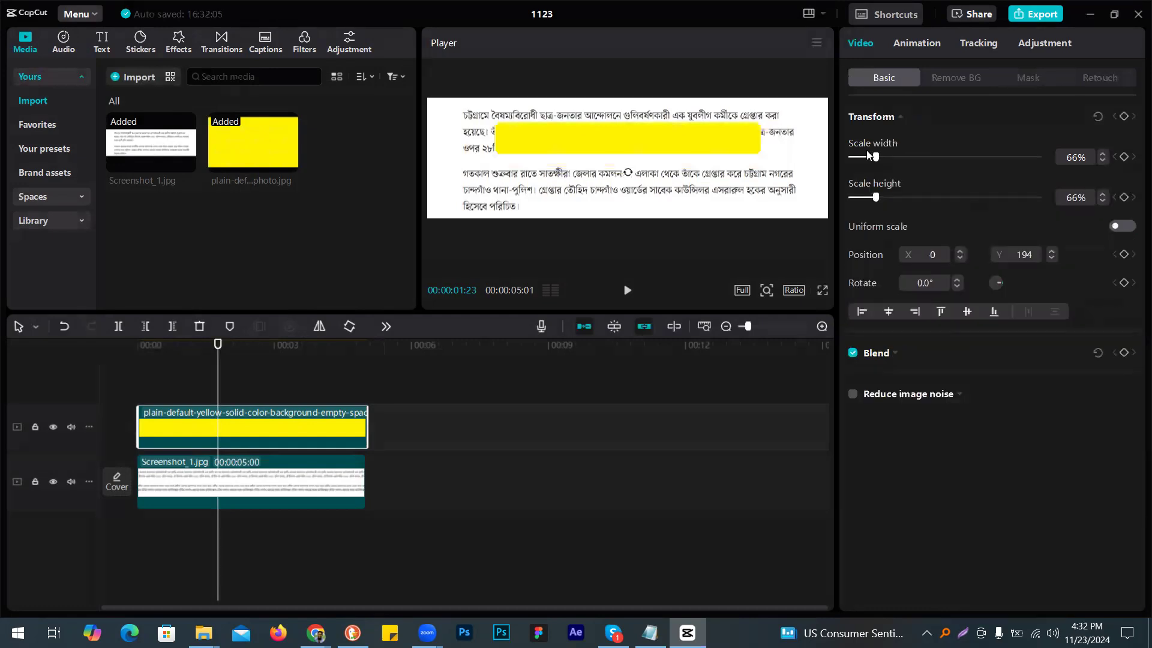
pyautogui.moveTo(877, 202); pyautogui.dragTo(863, 203)
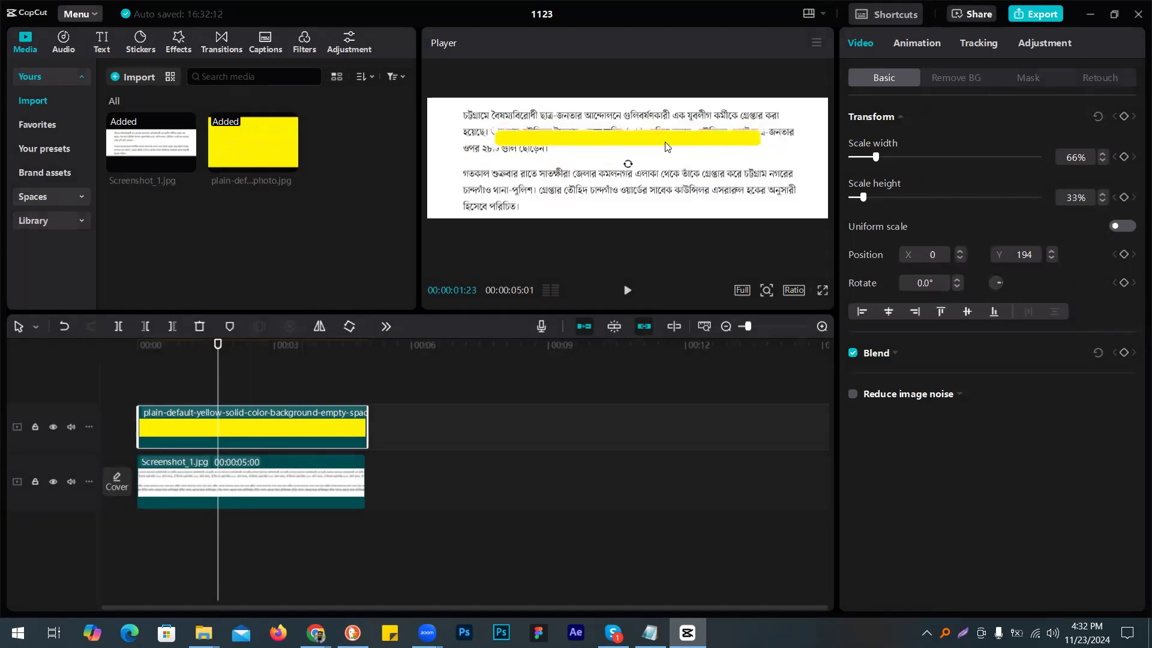
pyautogui.moveTo(670, 148); pyautogui.dragTo(690, 133)
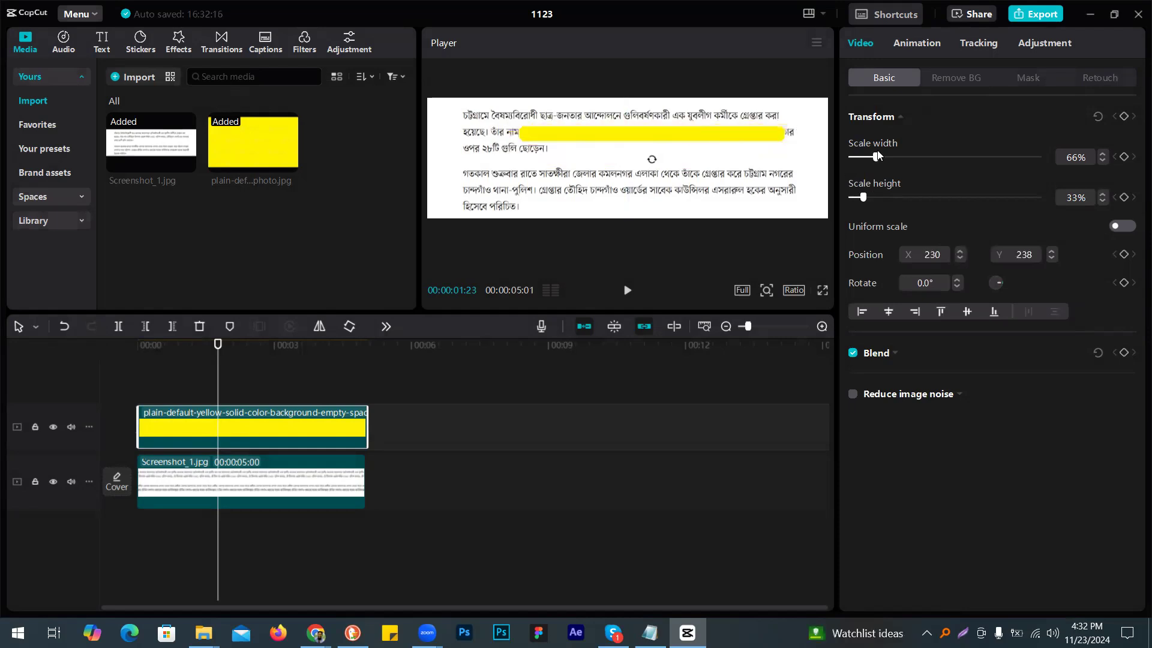
pyautogui.click(862, 157)
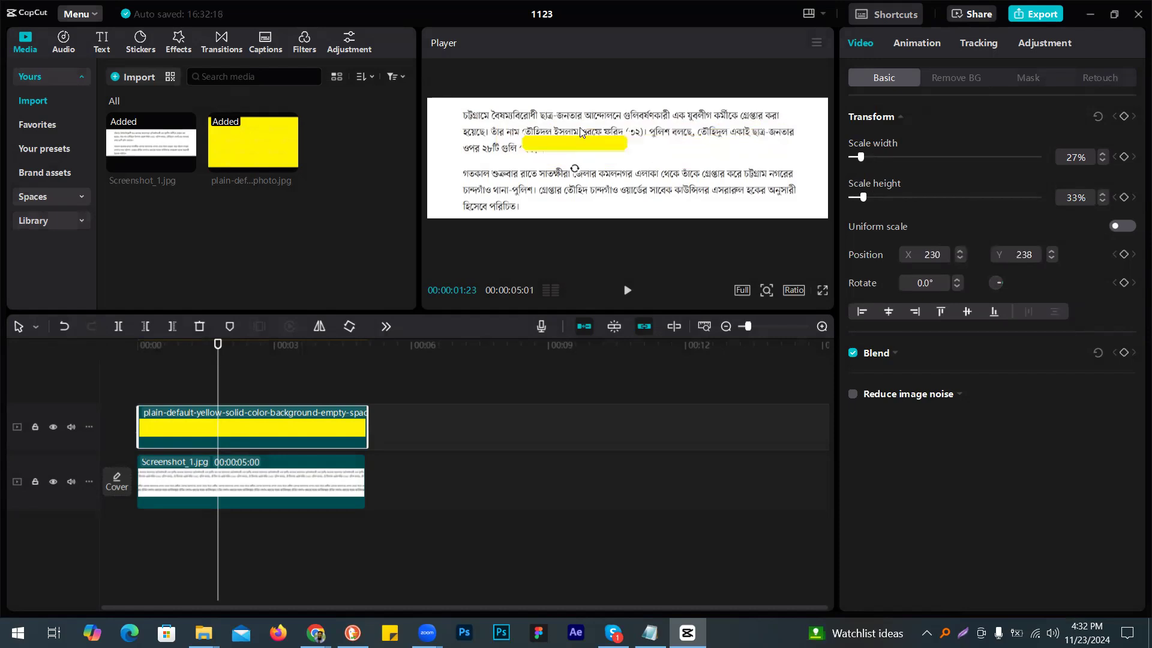
pyautogui.moveTo(583, 138); pyautogui.dragTo(582, 140)
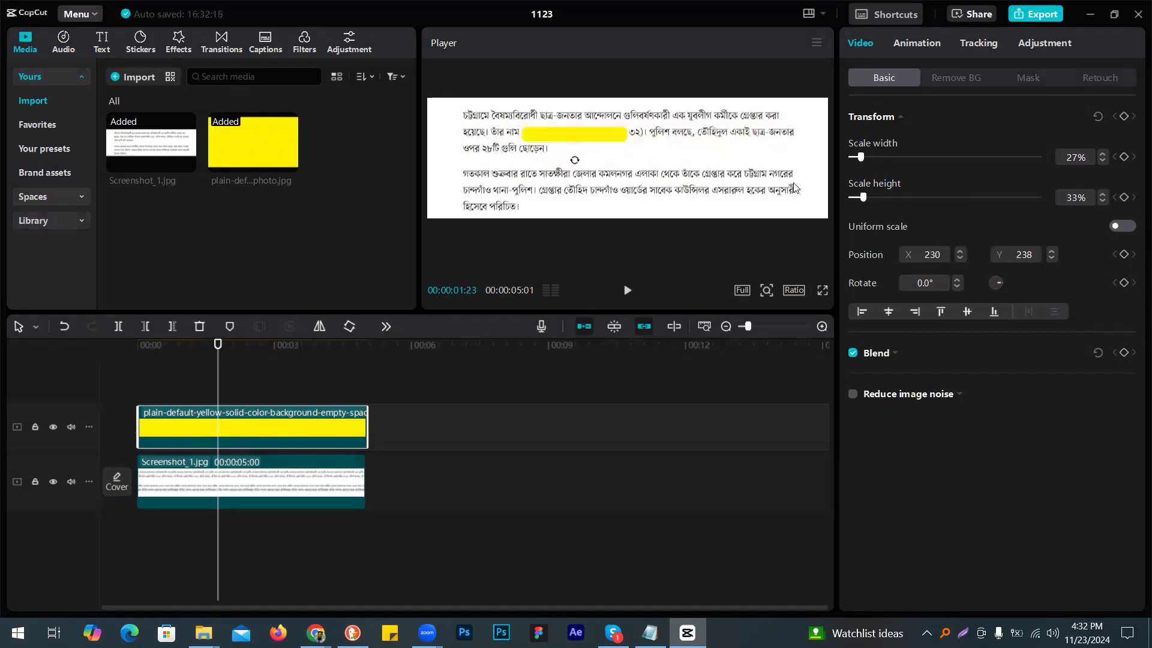
pyautogui.click(1102, 195)
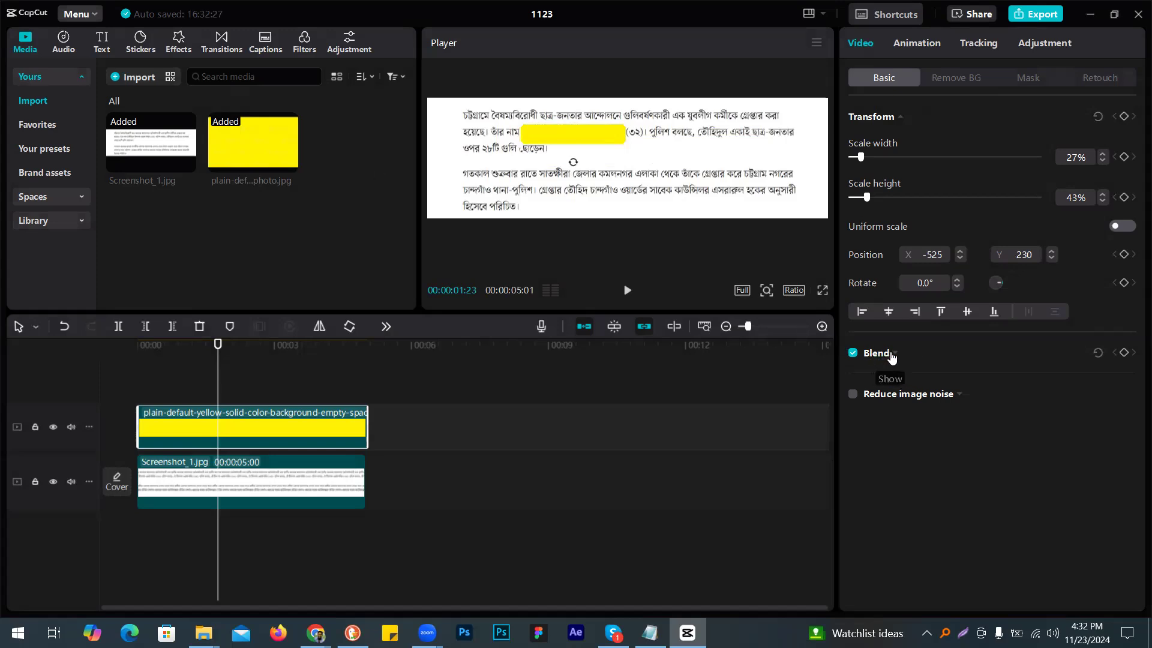
# Step: Try the Screen, Overlay and Brighten blend modes on the yellow clip
pyautogui.click(922, 352)
pyautogui.click(968, 383)
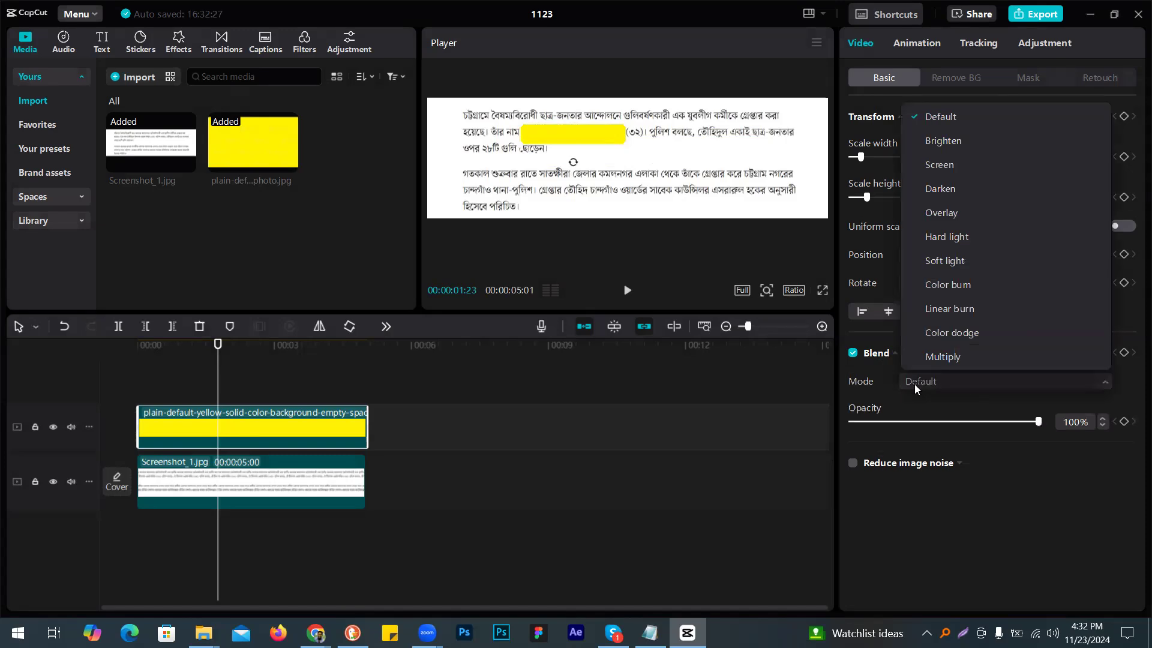
pyautogui.click(936, 166)
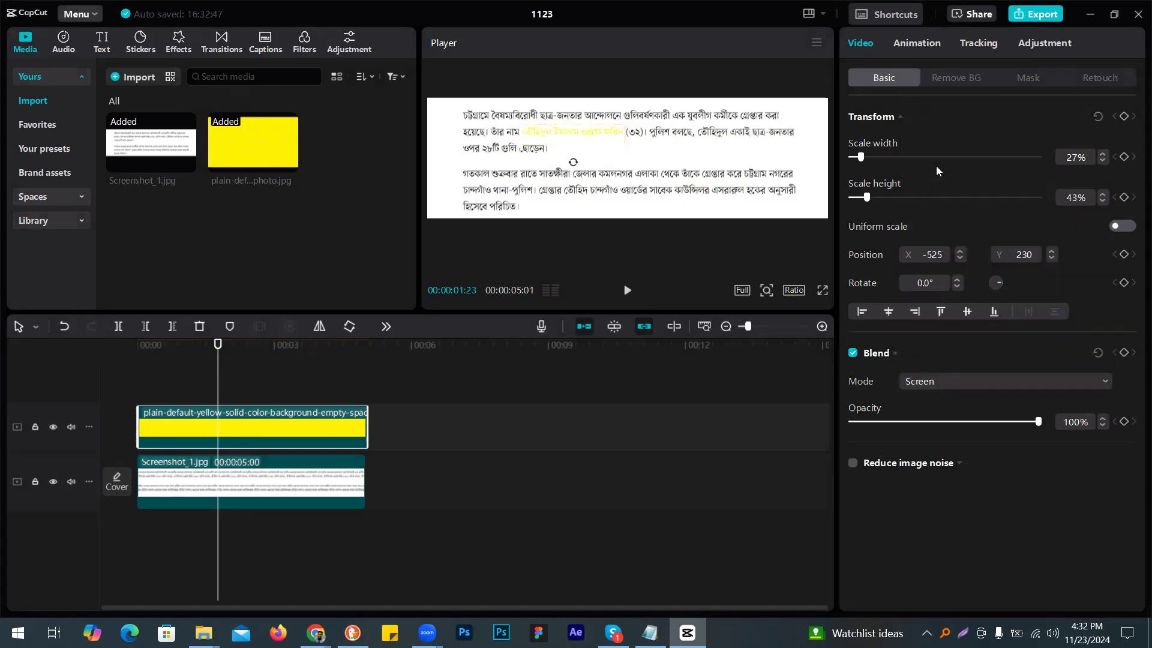
pyautogui.click(954, 383)
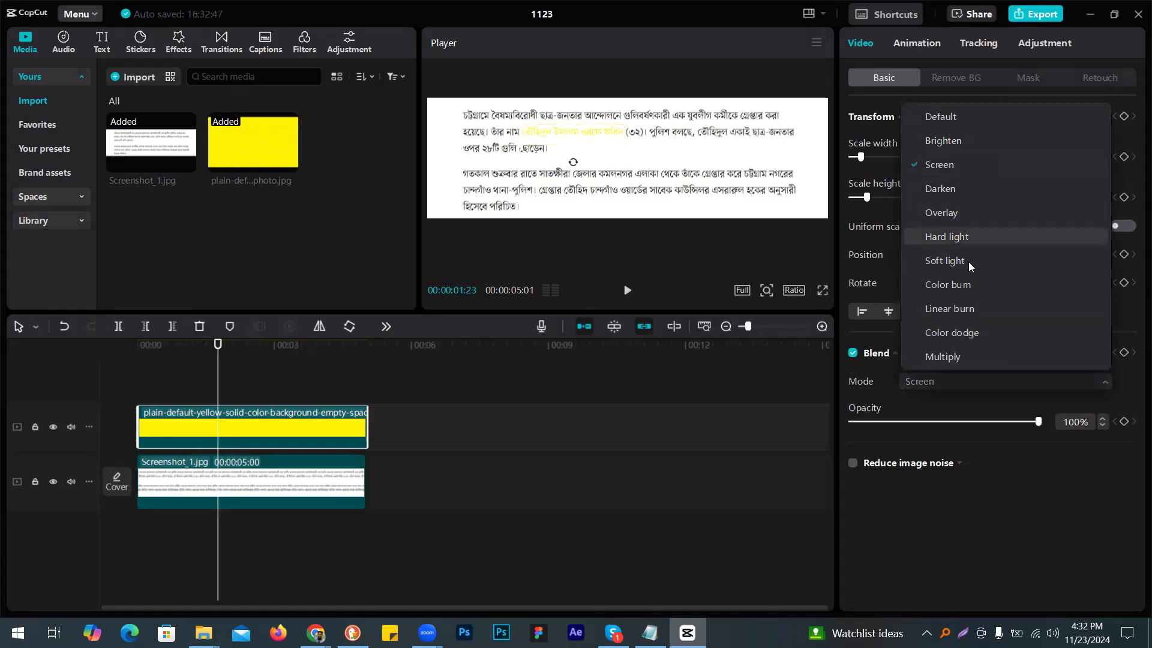
pyautogui.click(966, 213)
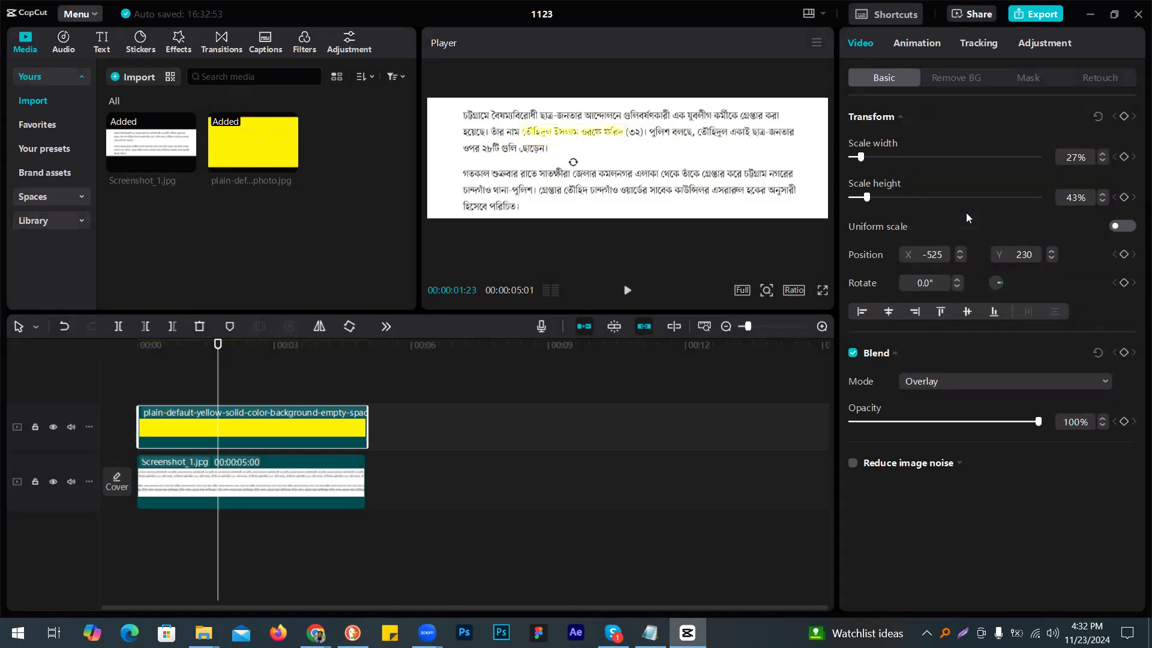
pyautogui.click(949, 384)
pyautogui.click(945, 142)
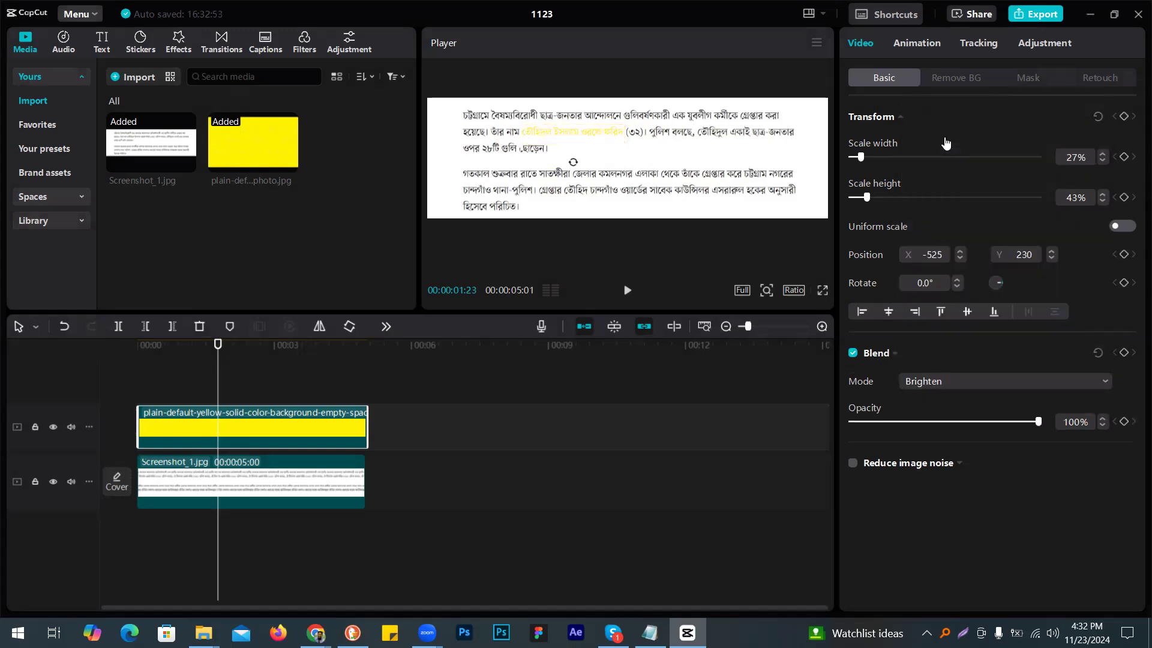
# Step: Set the yellow clip's blend mode to Multiply and check the highlight in the full-screen preview
pyautogui.click(972, 381)
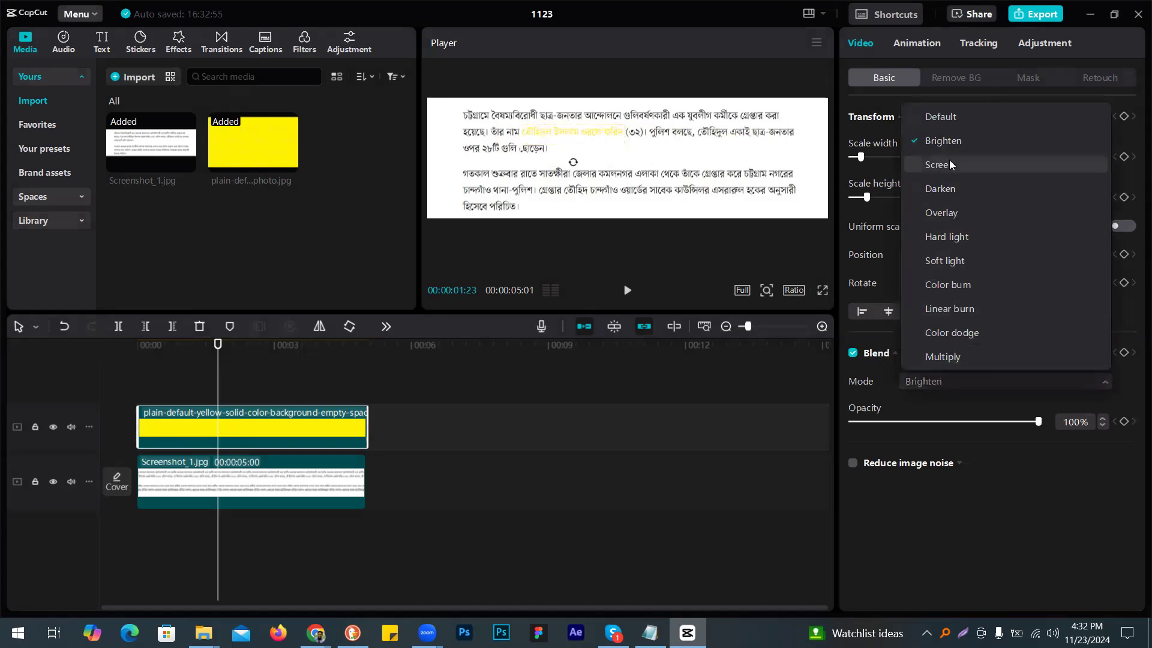
pyautogui.click(947, 357)
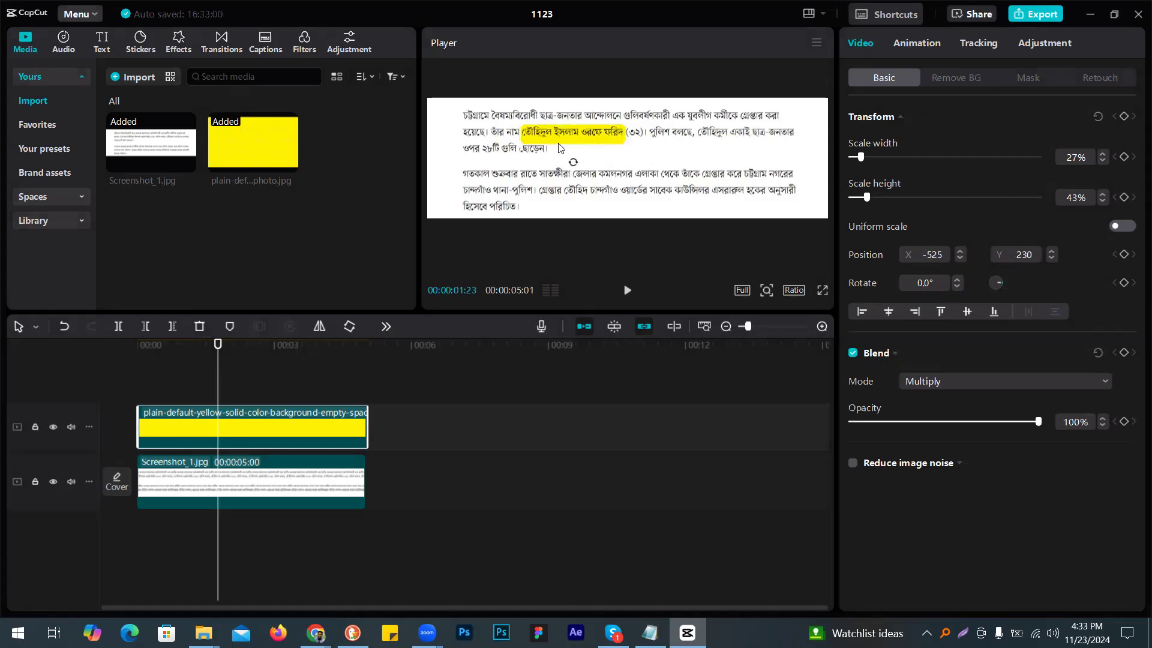
pyautogui.click(822, 290)
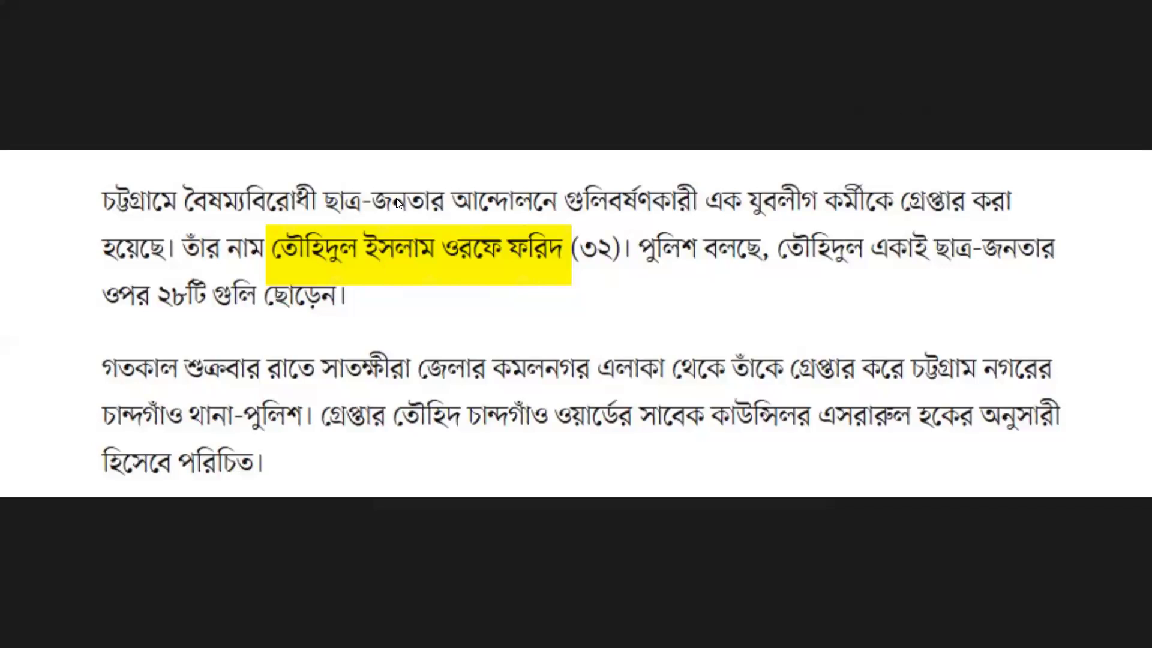
pyautogui.press('Escape')
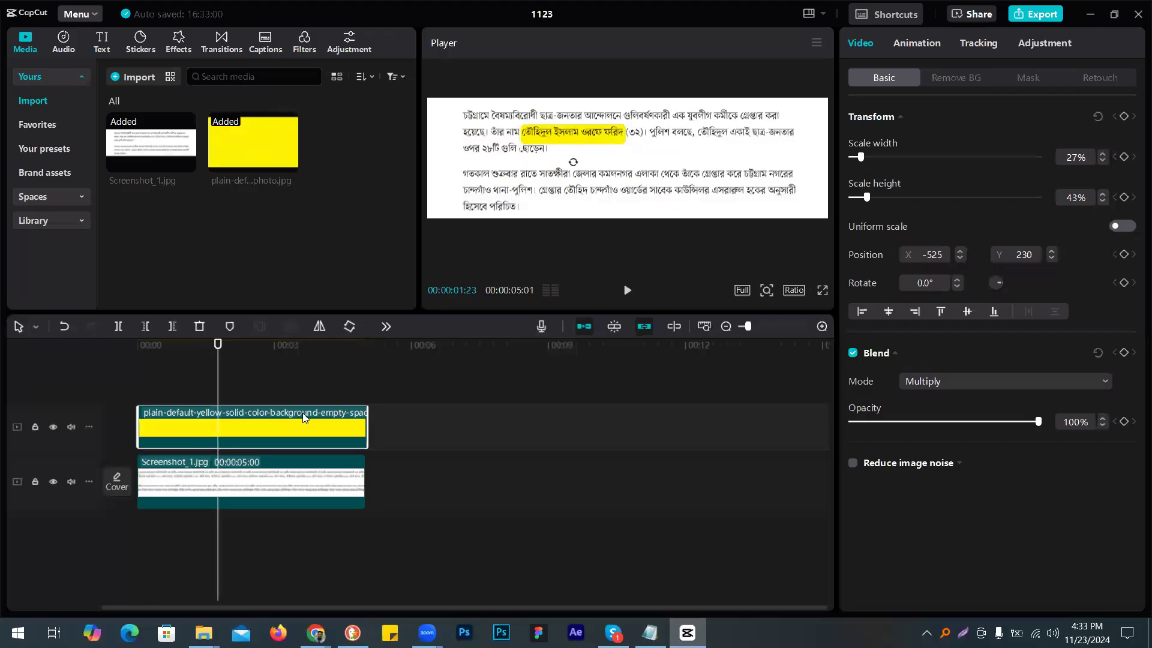
pyautogui.moveTo(181, 385); pyautogui.dragTo(195, 386)
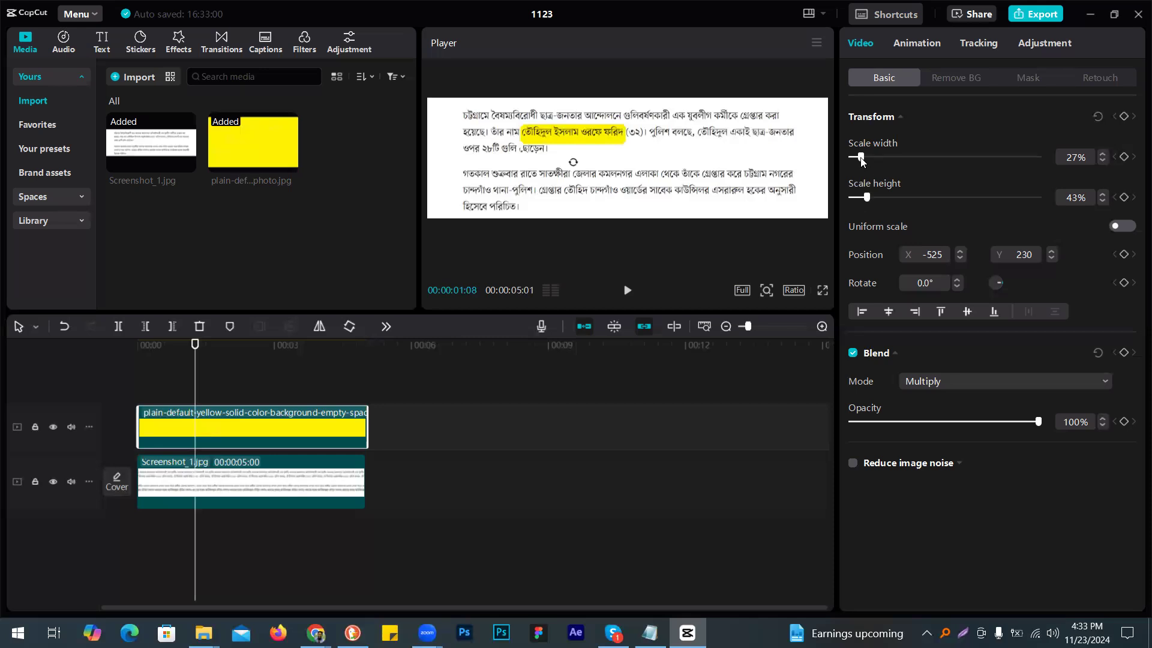
pyautogui.moveTo(860, 157)
pyautogui.mouseDown()
pyautogui.moveTo(898, 153)
pyautogui.moveTo(860, 147)
pyautogui.mouseUp()
pyautogui.press('Home')
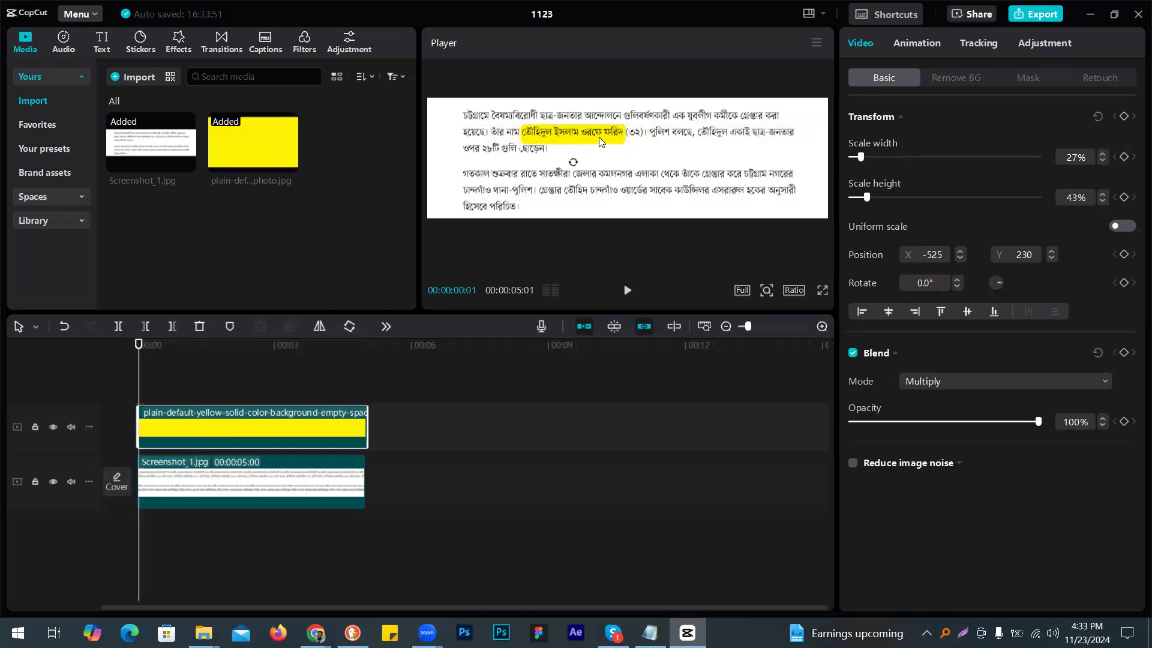
pyautogui.click(244, 345)
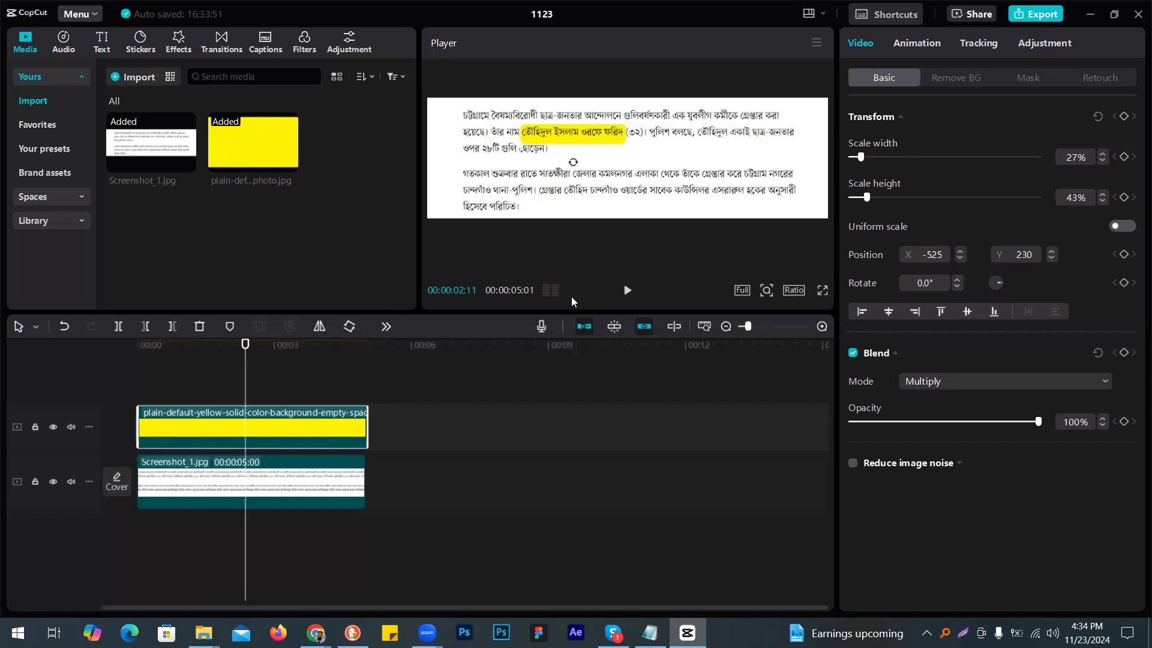
# Step: Apply a Horizontal mask to the yellow clip at 00:00:01:11 and rotate the mask to -90°
pyautogui.click(1019, 79)
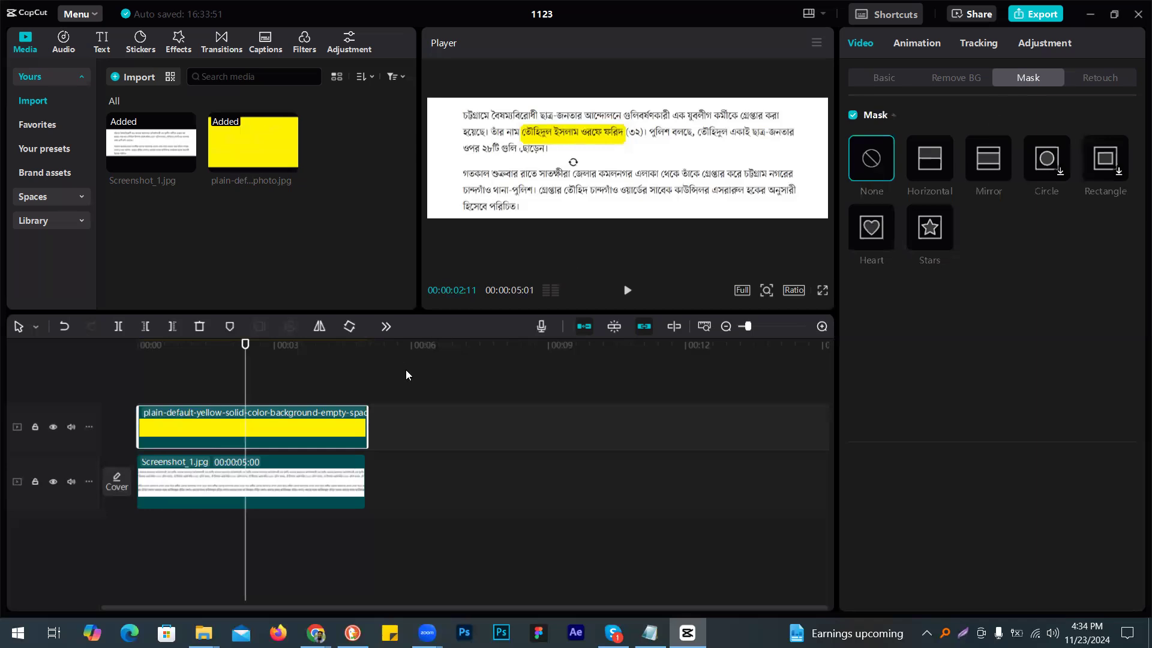
pyautogui.moveTo(249, 380); pyautogui.dragTo(199, 380)
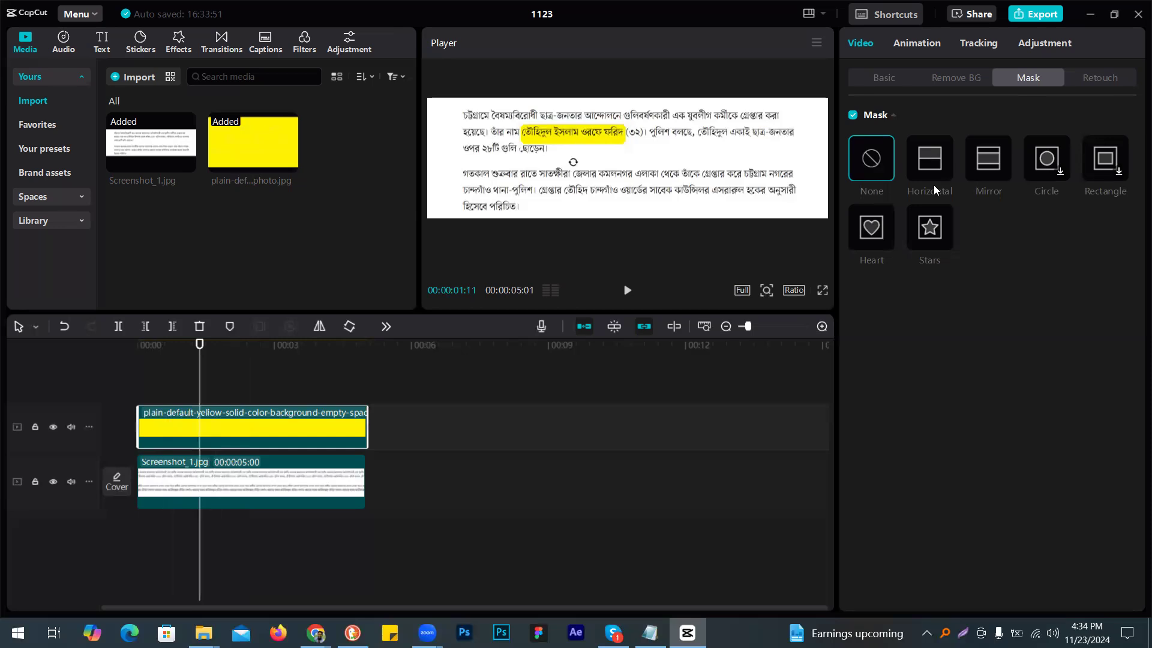
pyautogui.click(931, 166)
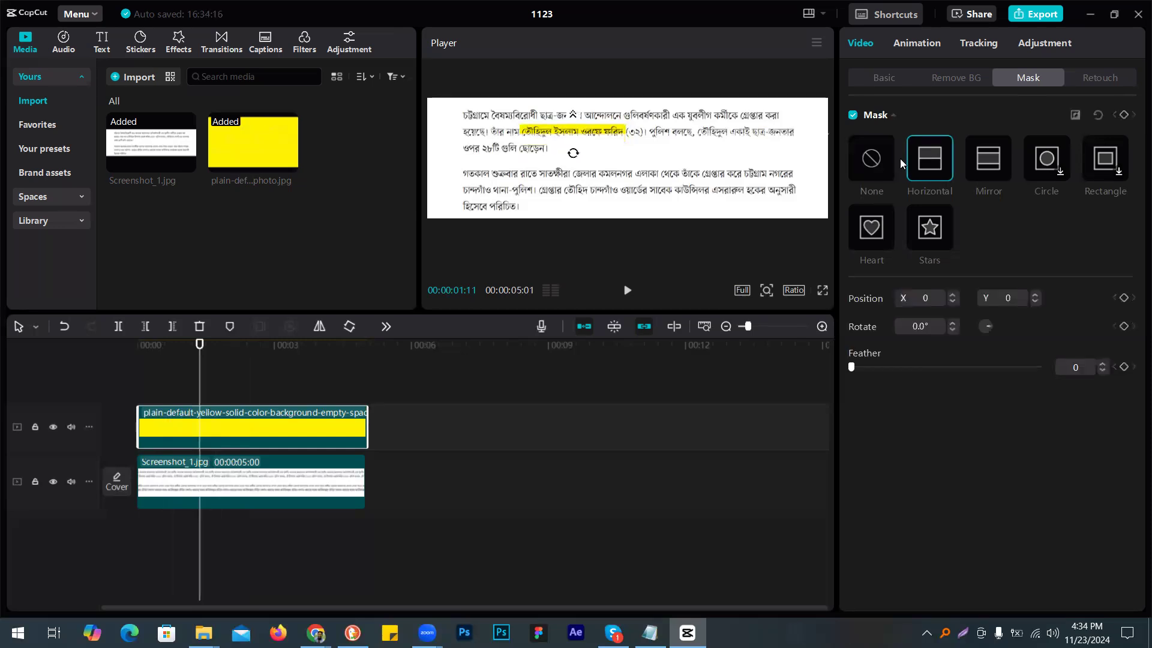
pyautogui.doubleClick(932, 324)
pyautogui.write('90')
pyautogui.press('Return')
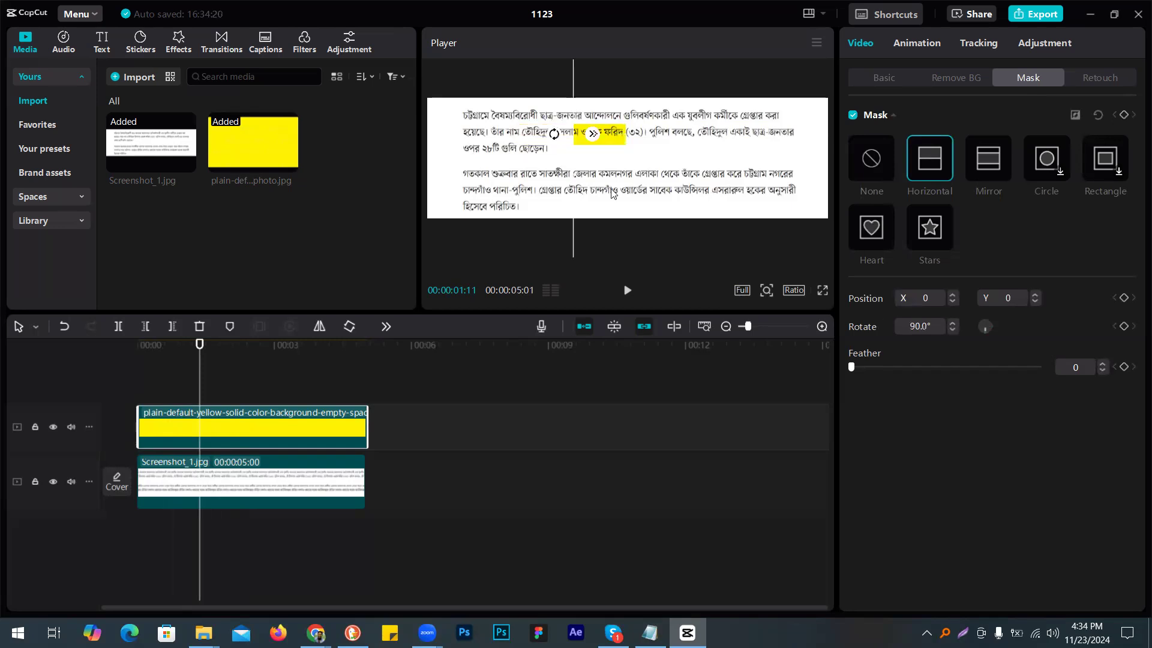
pyautogui.click(909, 327)
pyautogui.write('-')
pyautogui.press('Return')
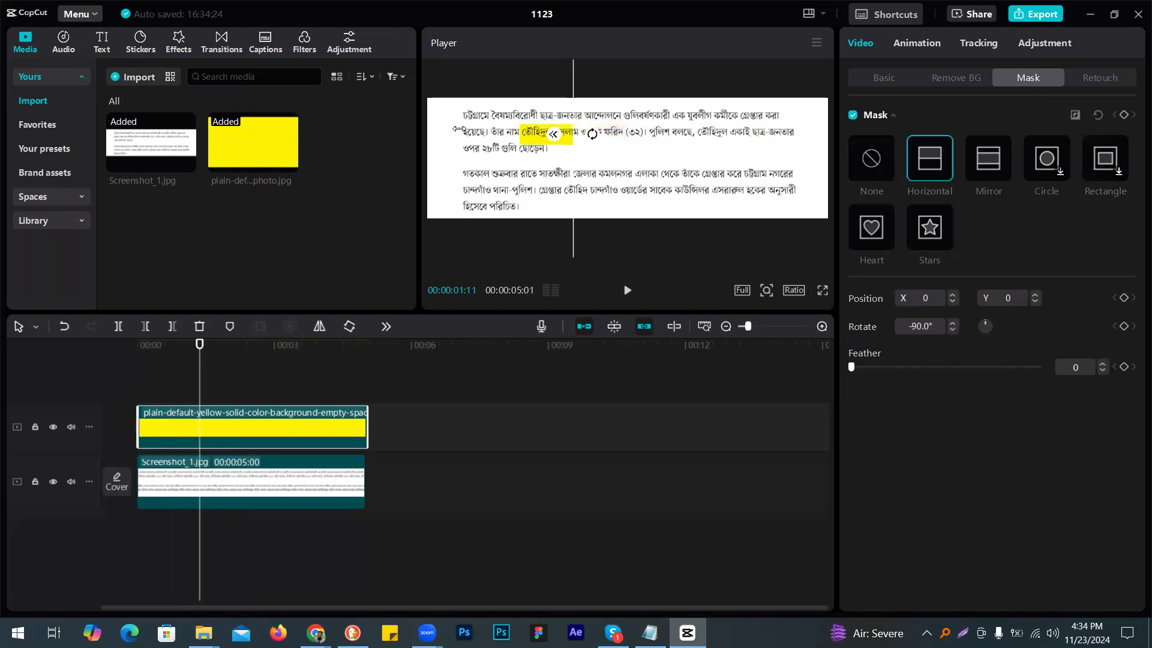
# Step: Keyframe the mask position at X -1742, Y 79 at 00:00:01:11 and at X 1742, Y -59 at 00:00:01:26
pyautogui.moveTo(568, 168); pyautogui.dragTo(513, 164)
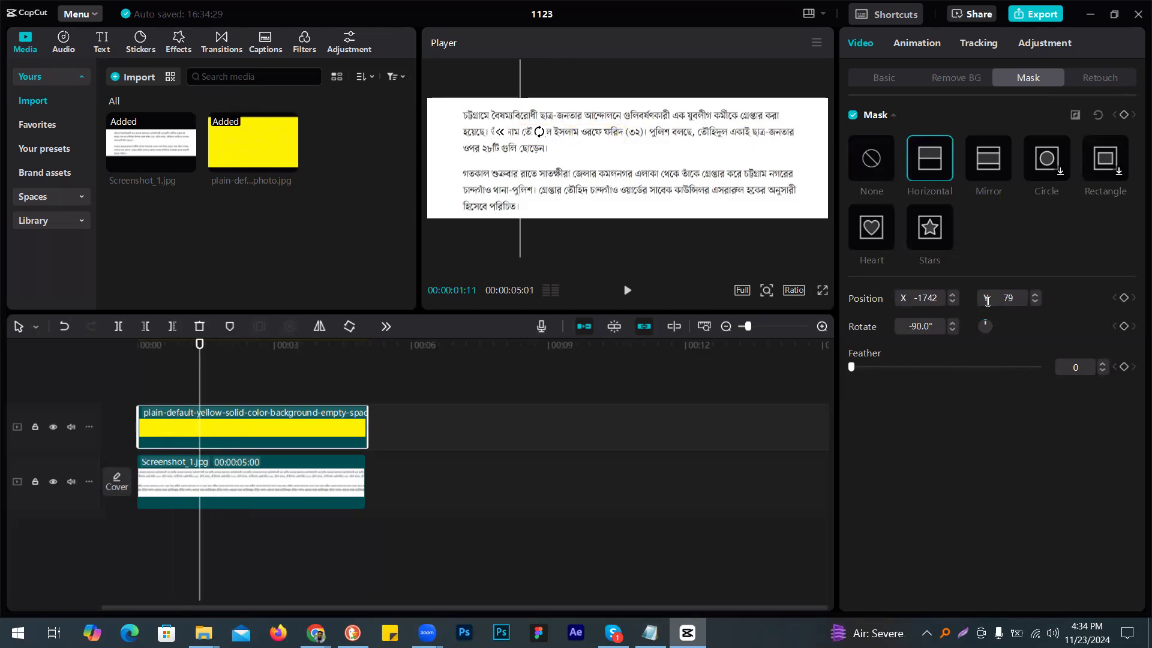
pyautogui.click(1124, 298)
pyautogui.click(252, 389)
pyautogui.click(202, 396)
pyautogui.moveTo(202, 395); pyautogui.dragTo(223, 389)
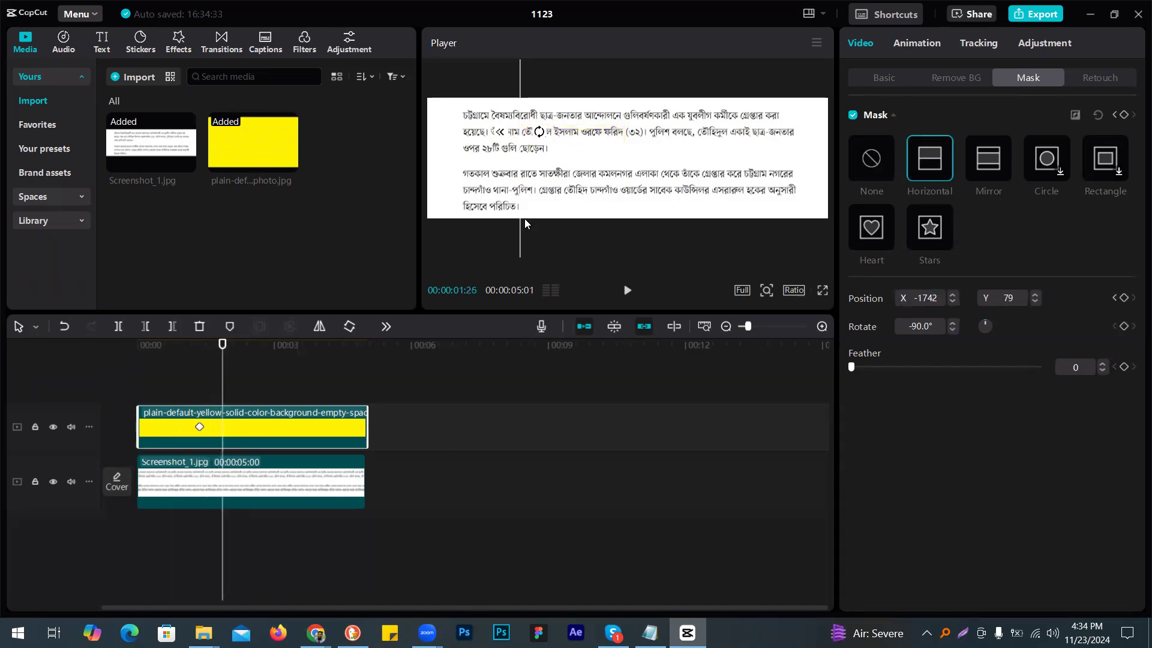
pyautogui.moveTo(520, 225); pyautogui.dragTo(630, 229)
# Step: Play the animated highlight in the full-screen preview from 00:00:00:25, and return to the editor
pyautogui.click(150, 378)
pyautogui.click(175, 378)
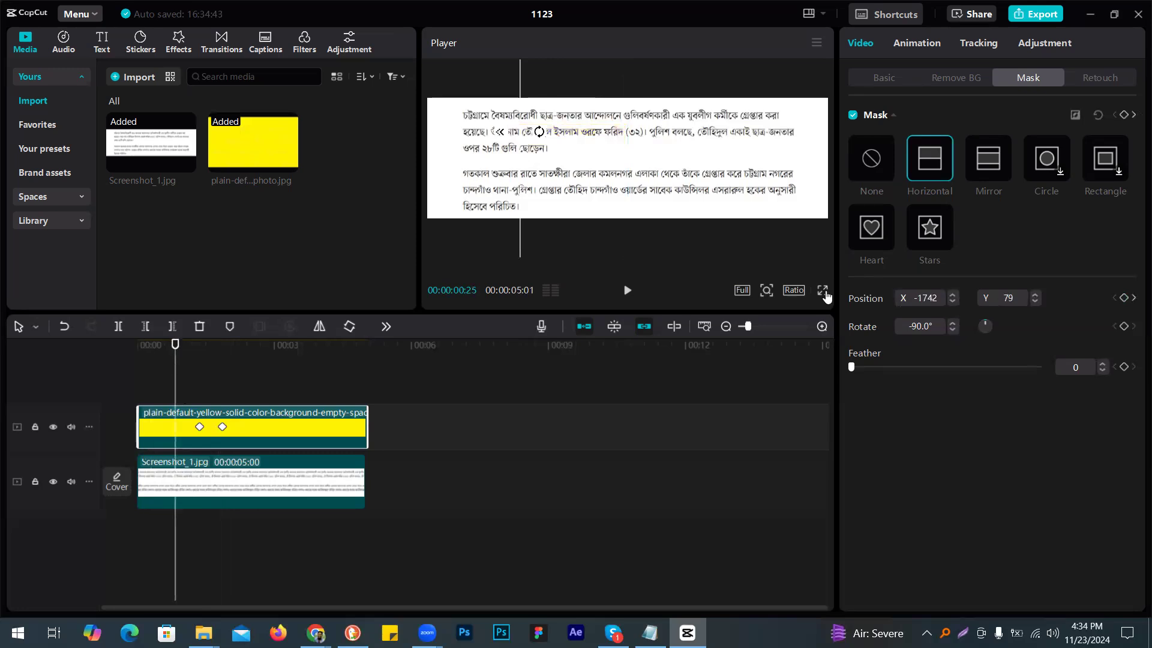
pyautogui.click(823, 291)
pyautogui.click(375, 581)
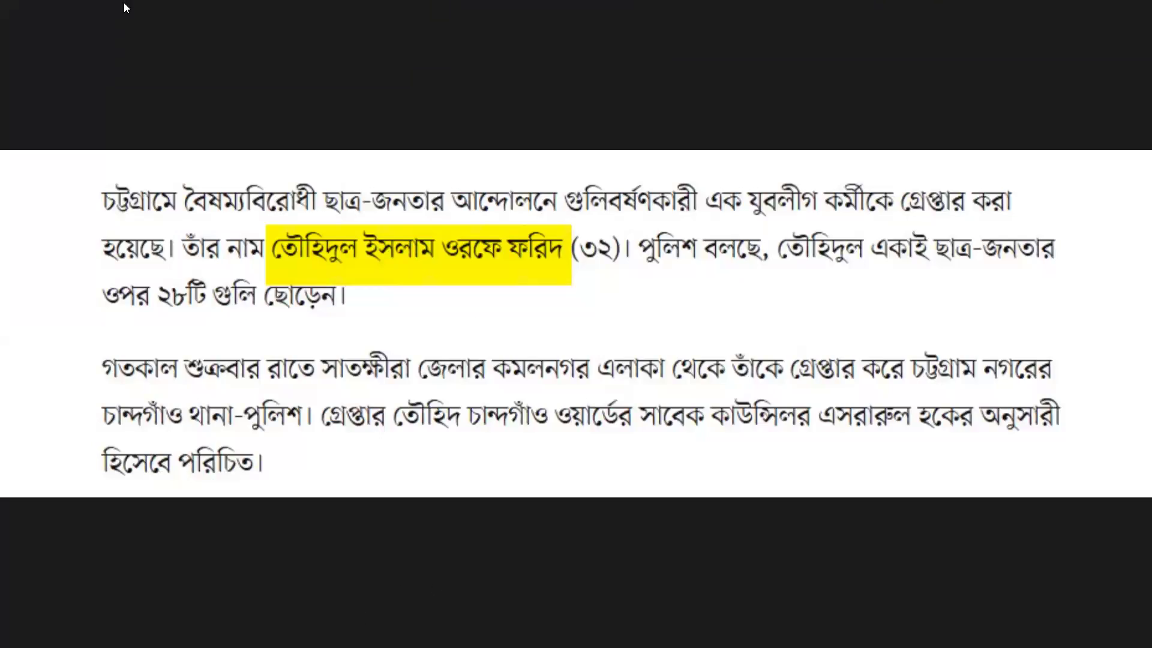
pyautogui.press('Escape')
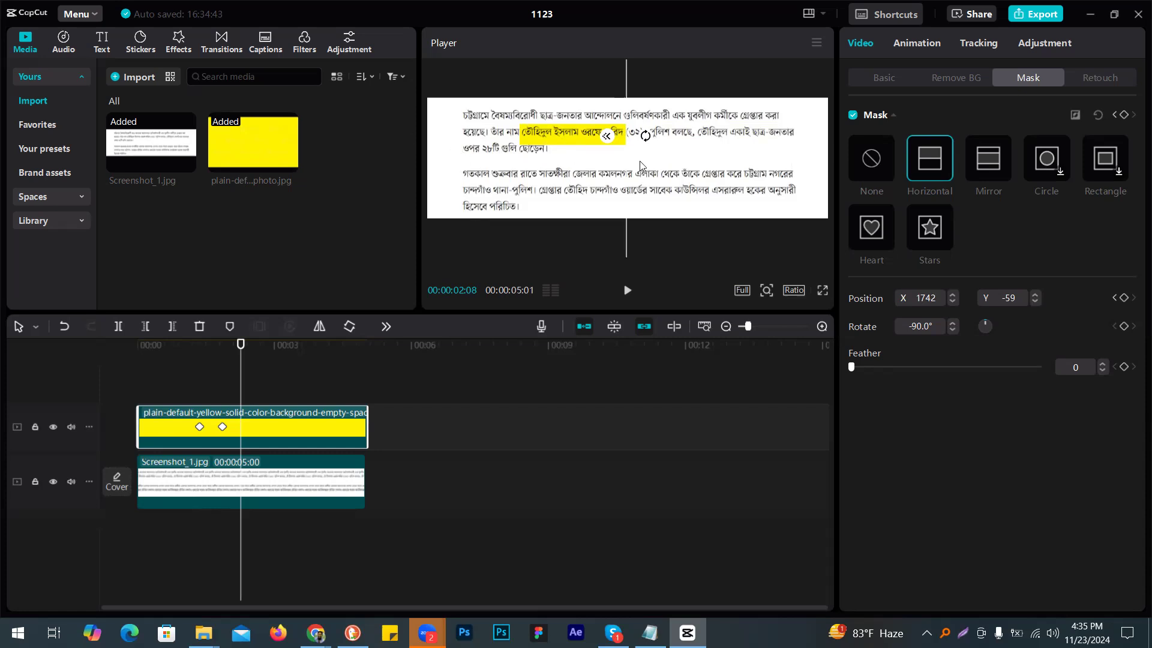
# Step: Delete all imported media from the project together with their clips on the timeline
pyautogui.click(214, 389)
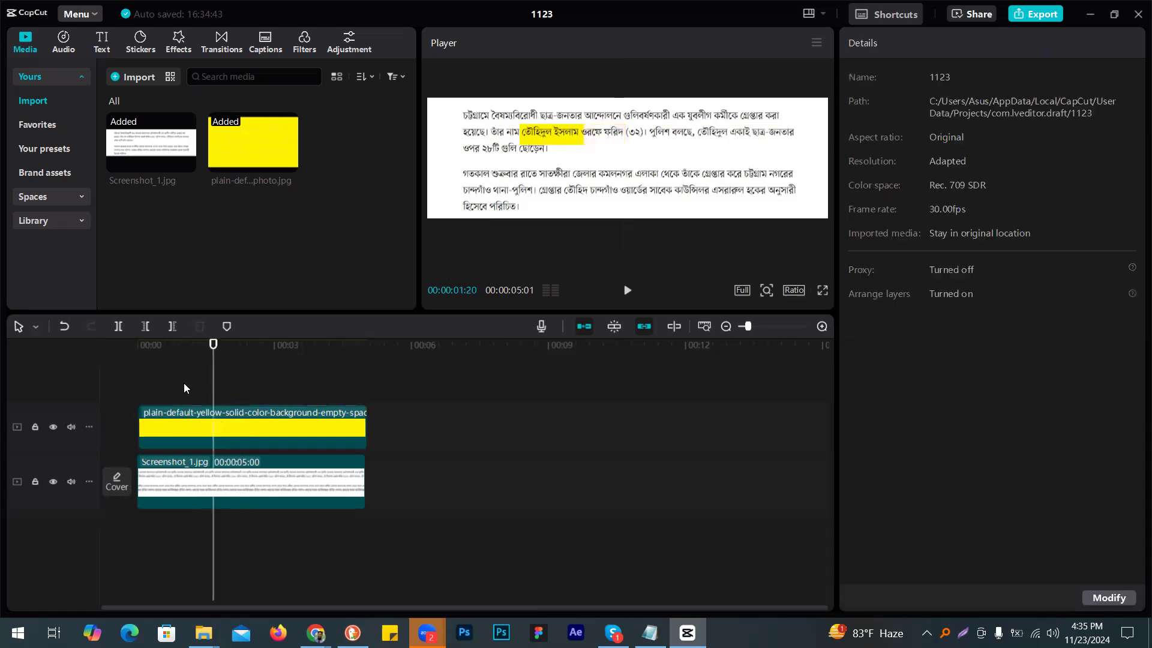
pyautogui.hotkey('ctrl', 'a')
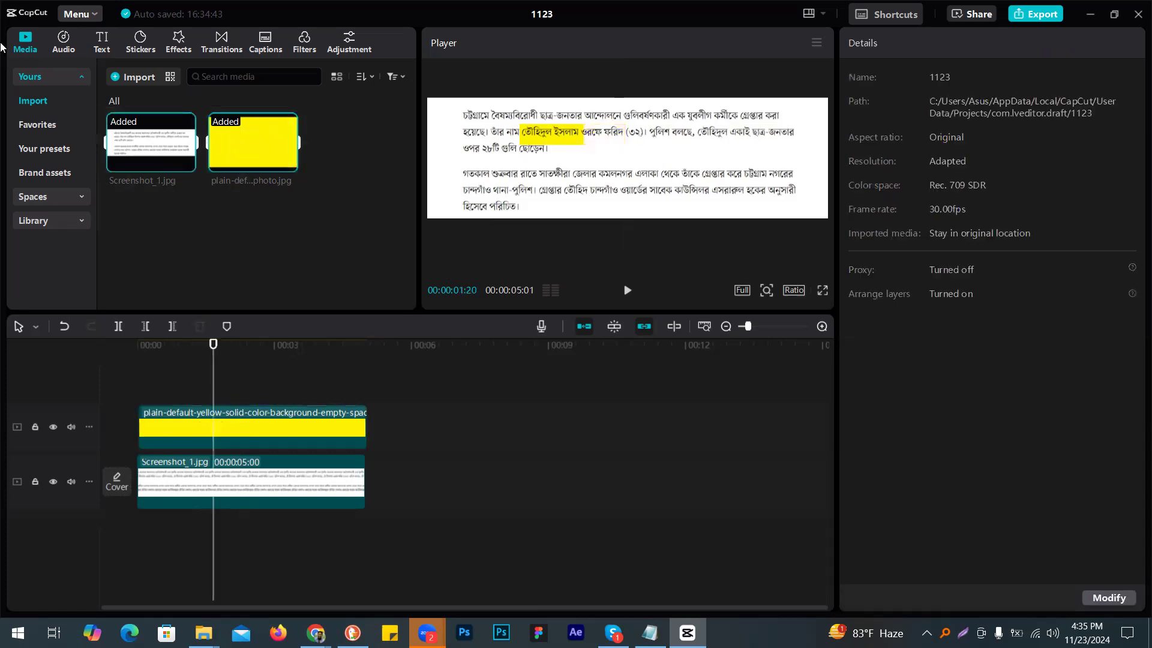
pyautogui.press('Delete')
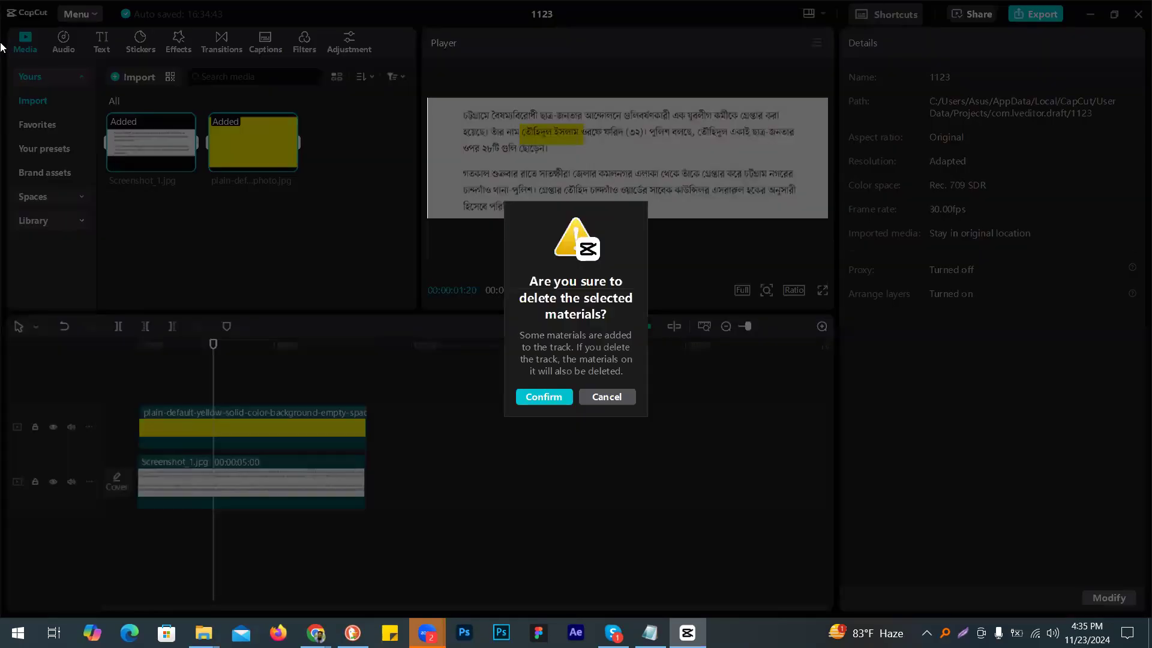
pyautogui.click(540, 397)
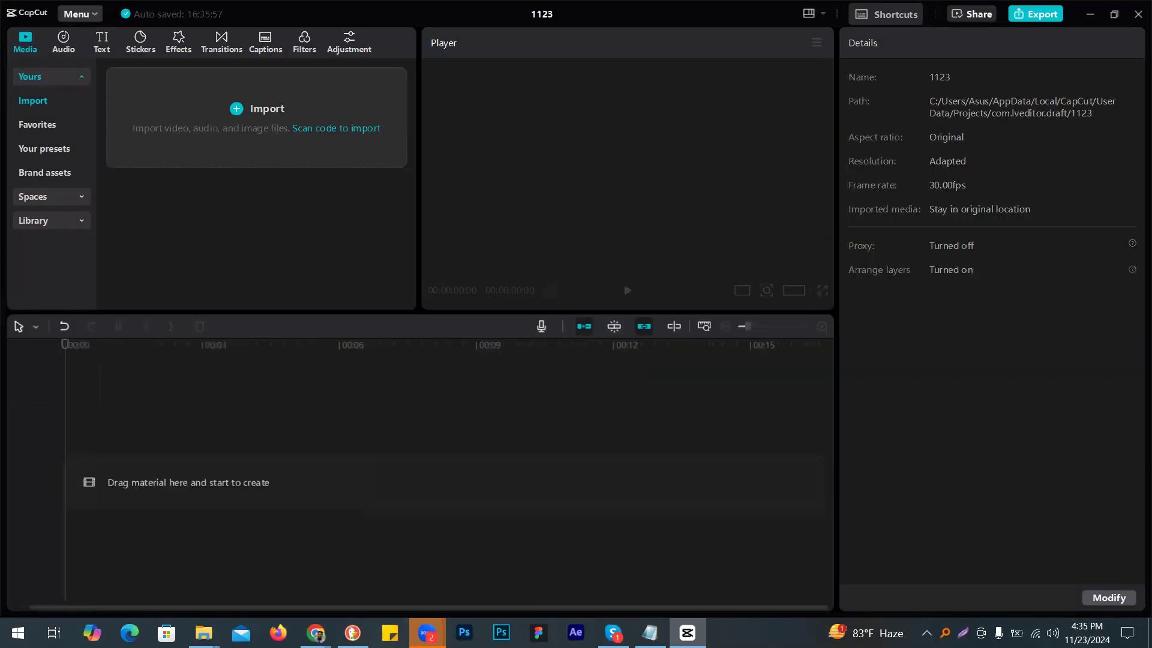
# Step: Switch to the news article in Chrome and capture the full page with the Awesome Screenshot extension
pyautogui.moveTo(317, 633)
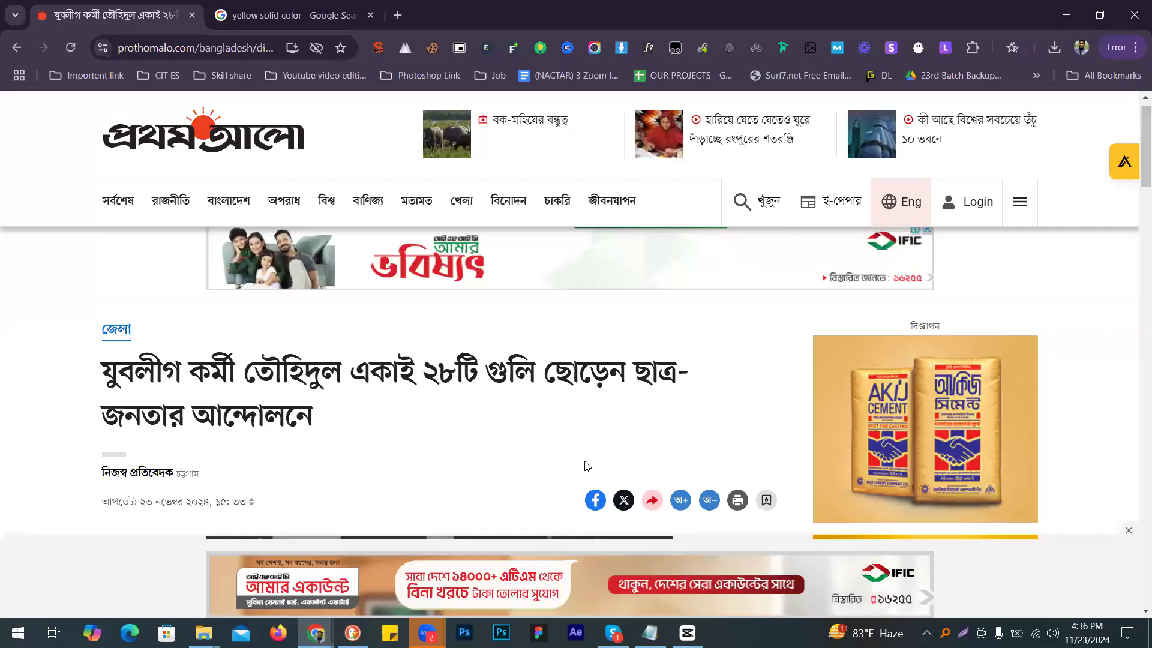
pyautogui.scroll(-7, 301, 400)
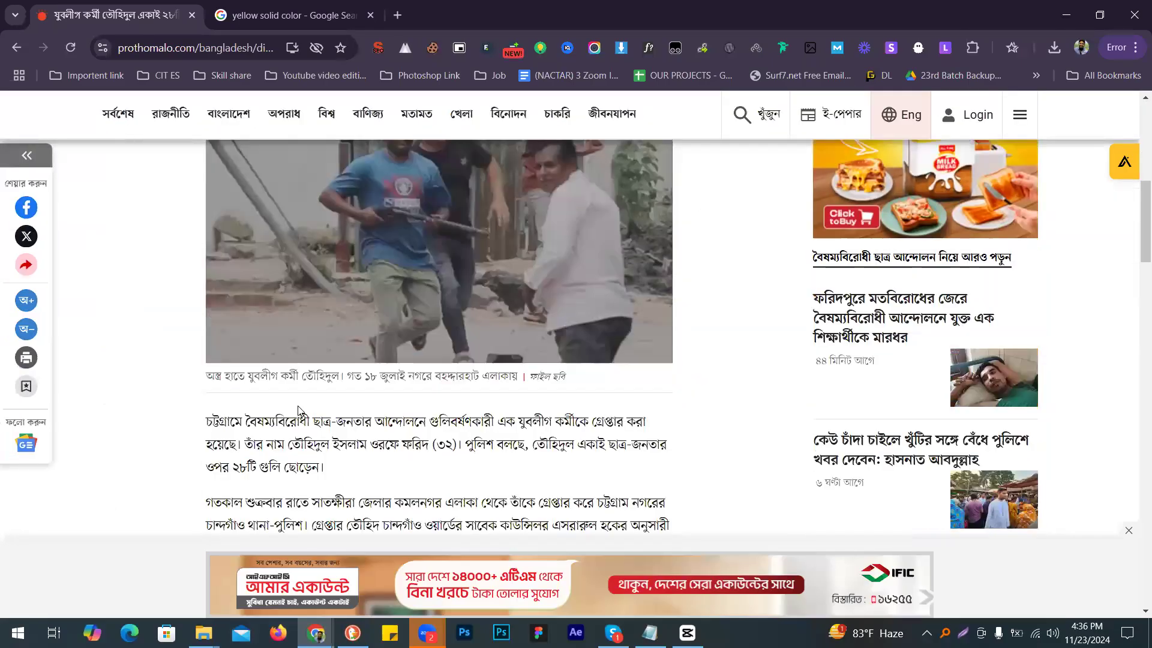
pyautogui.scroll(4, 298, 411)
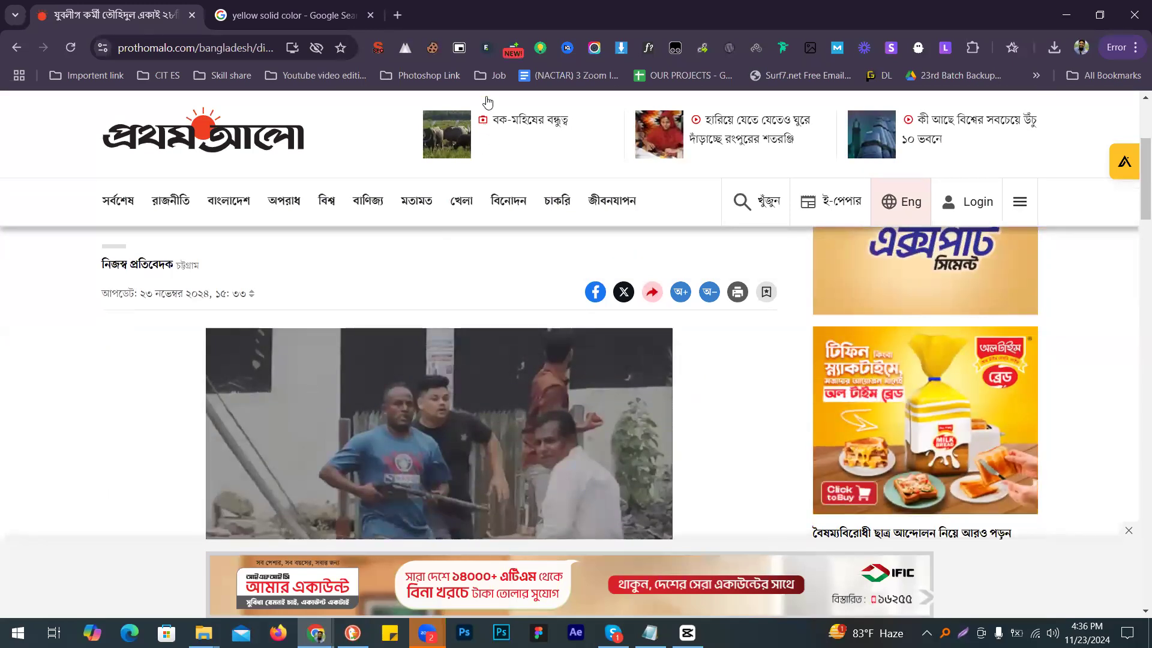
pyautogui.click(594, 48)
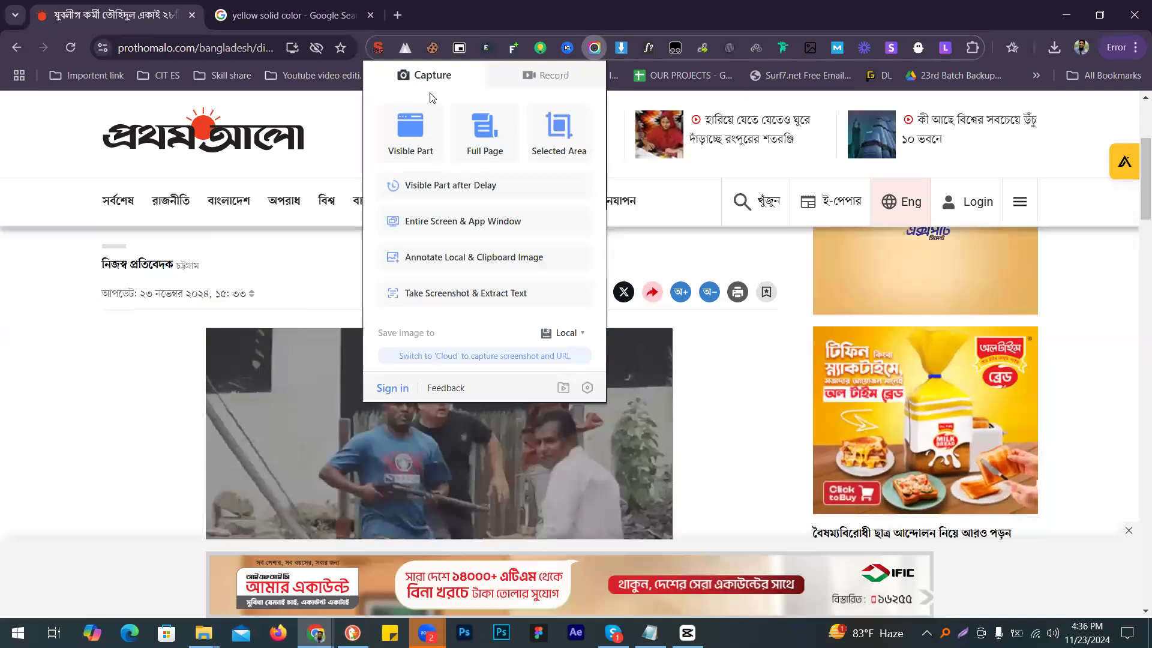
pyautogui.click(473, 144)
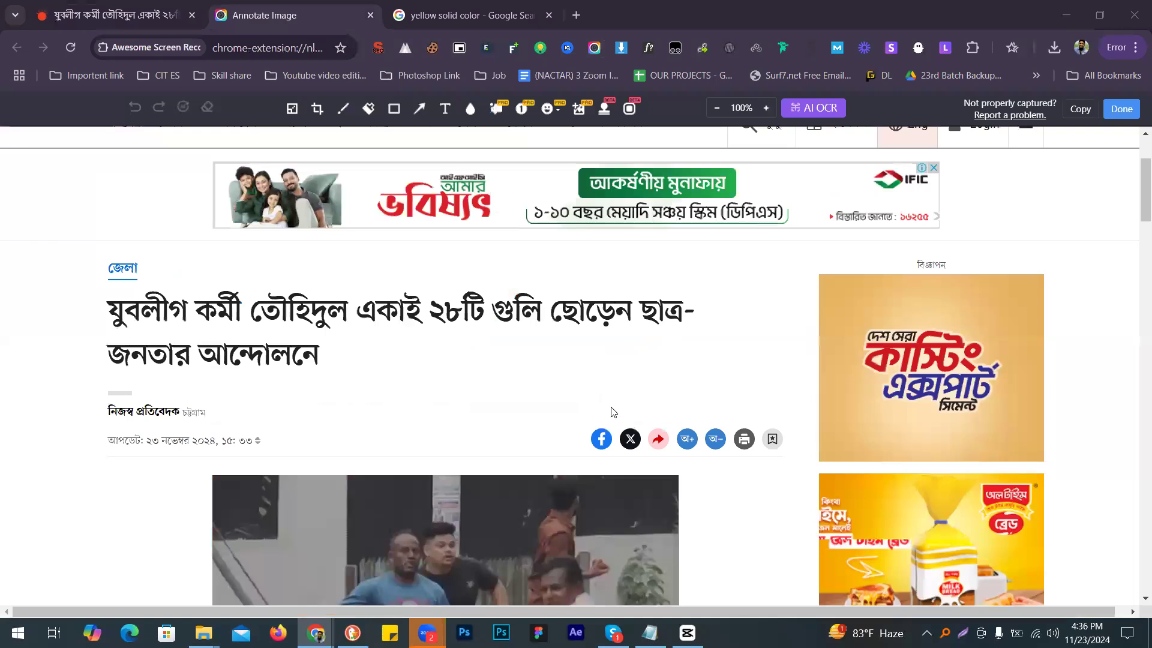
# Step: Check the top of the captured page, finish the annotation and save the capture as a PNG image
pyautogui.scroll(3, 887, 157)
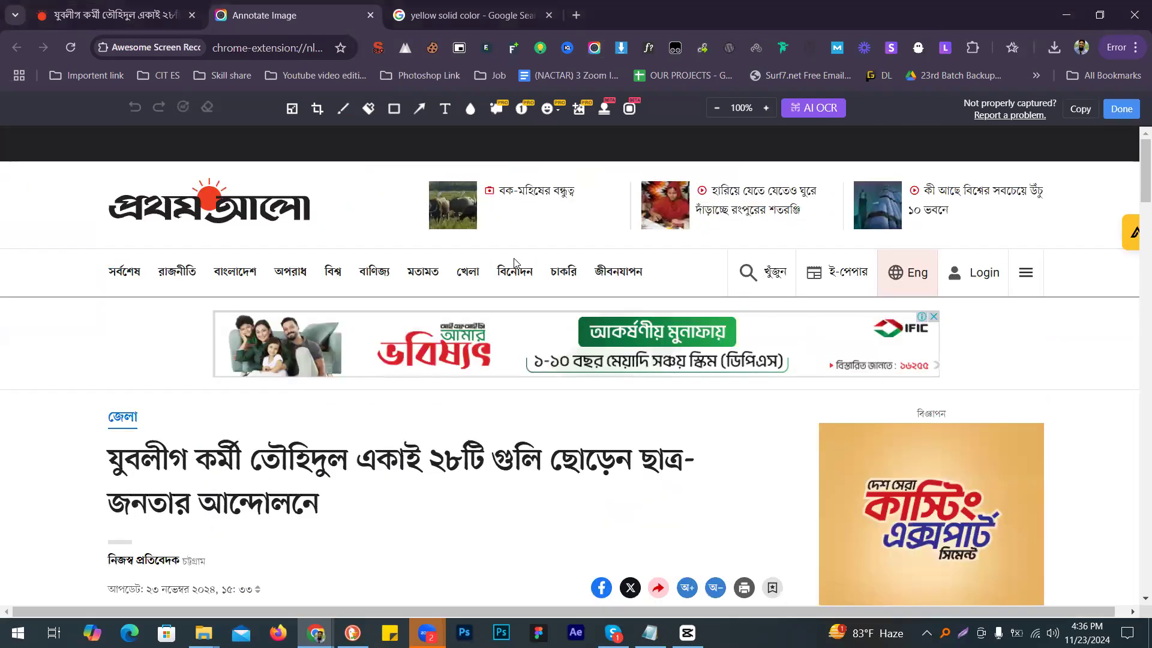
pyautogui.press('Return')
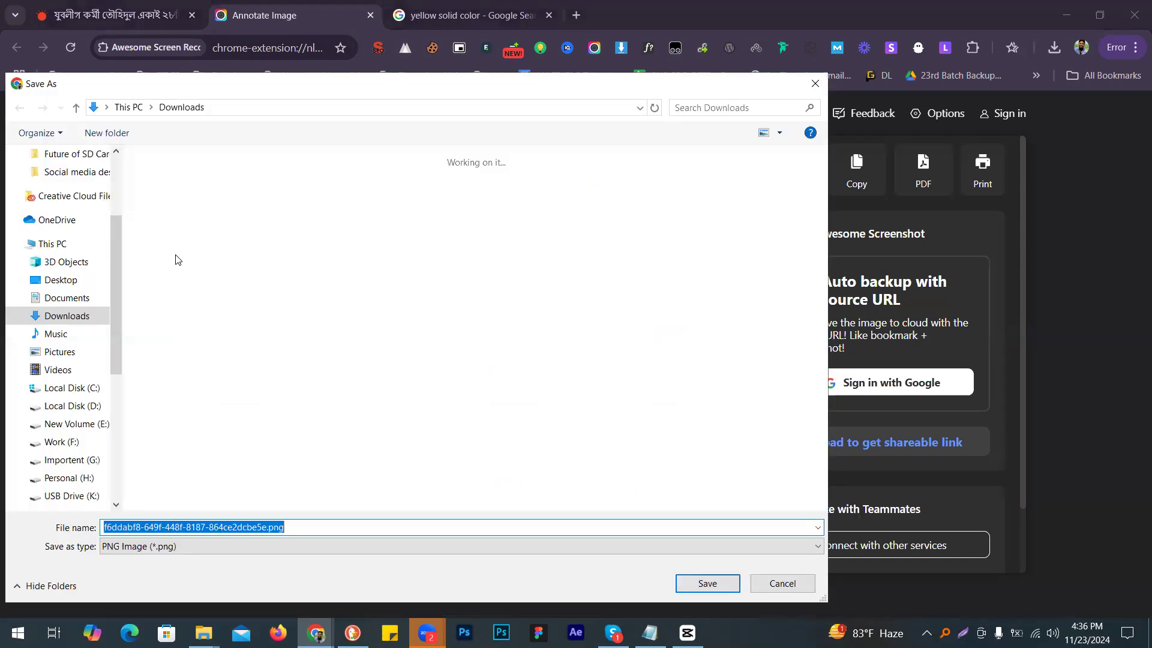
pyautogui.doubleClick(248, 526)
pyautogui.press('Return')
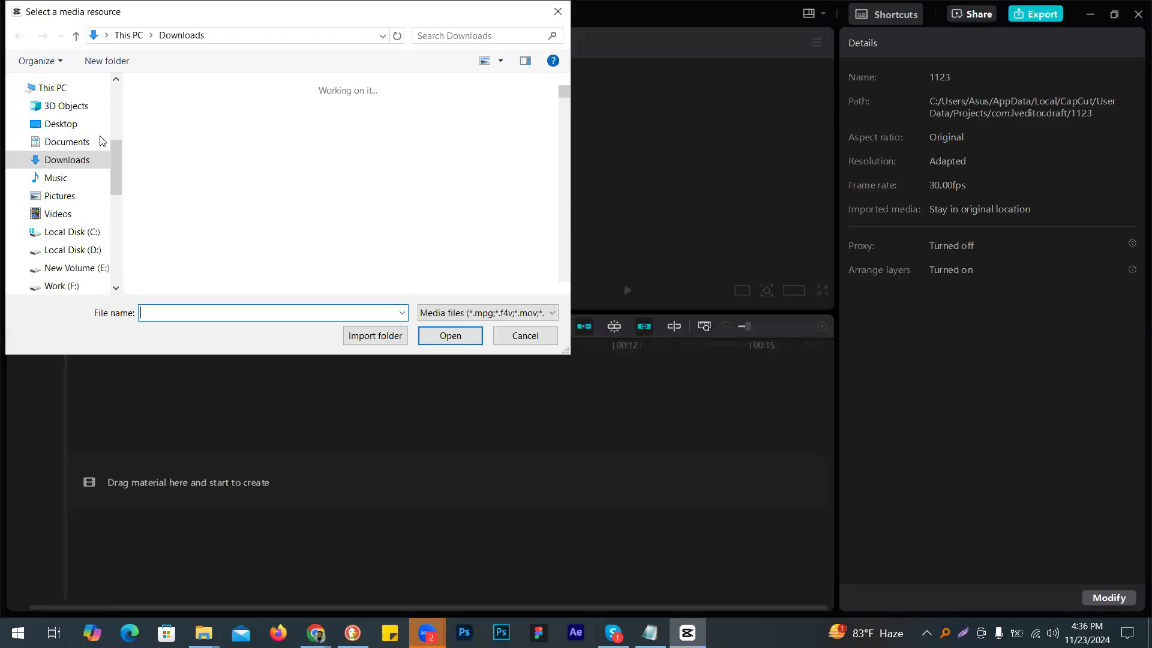
# Step: In CapCut, place the captured article PNG from the Desktop on the timeline and set the project ratio to 16:9
pyautogui.click(60, 124)
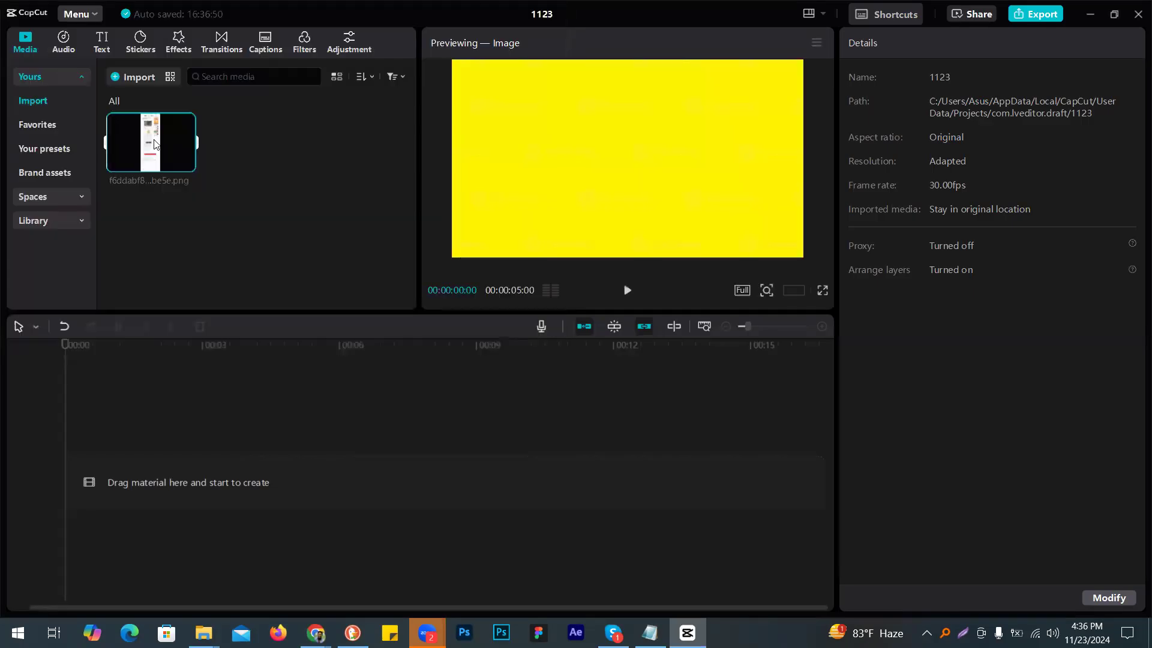
pyautogui.moveTo(156, 144); pyautogui.dragTo(142, 476)
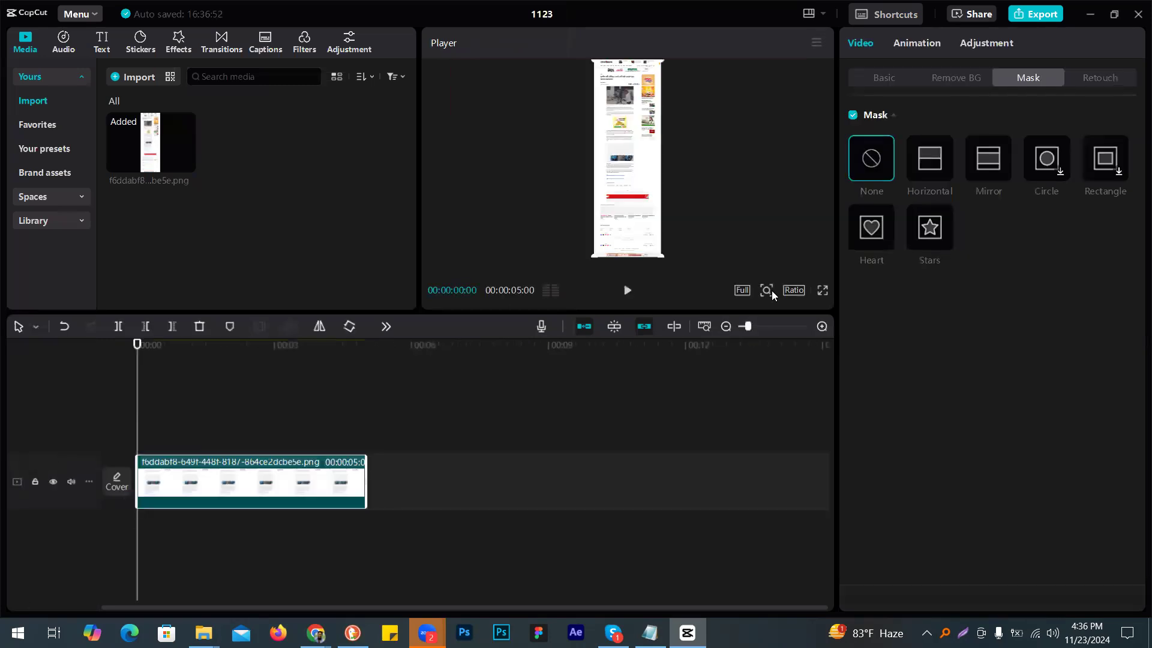
pyautogui.click(792, 290)
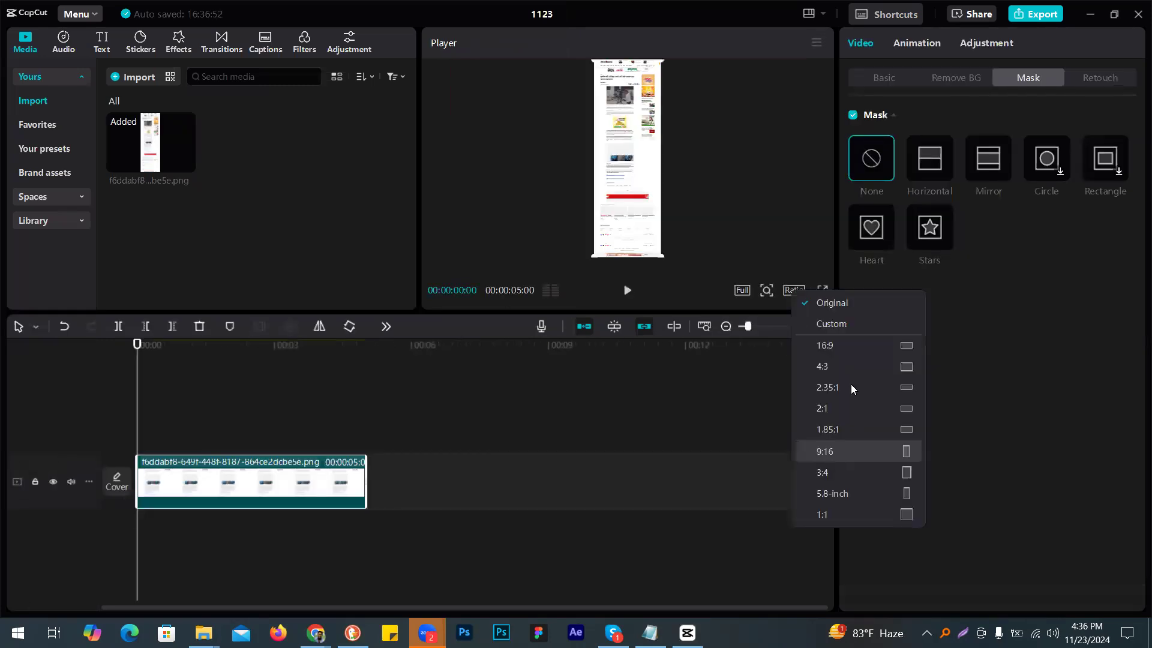
pyautogui.click(849, 348)
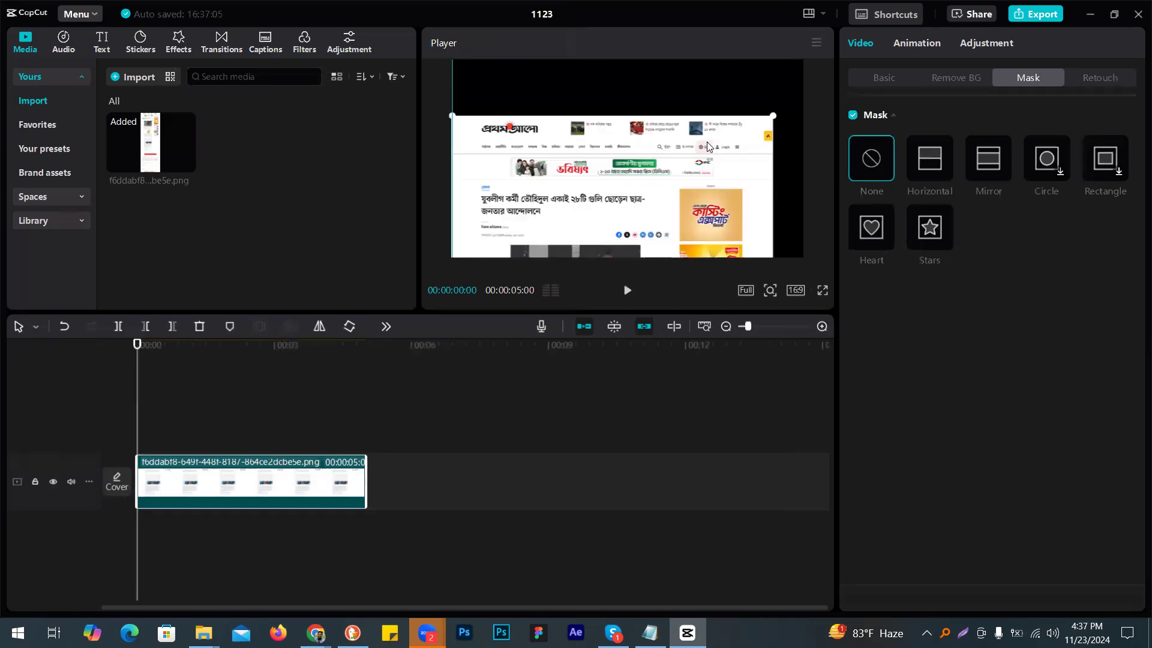
# Step: Slightly shrink and center the page screenshot with its header in the frame, and move its clip up one track
pyautogui.moveTo(728, 142)
pyautogui.mouseDown()
pyautogui.moveTo(743, 142)
pyautogui.moveTo(742, 157)
pyautogui.mouseUp()
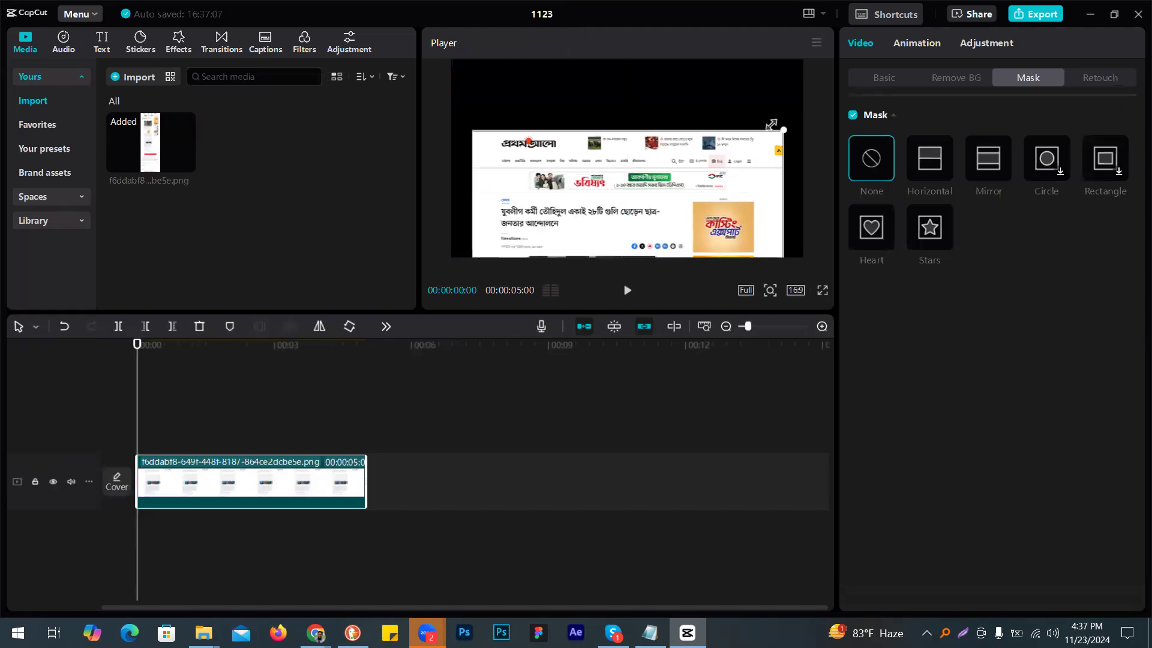
pyautogui.scroll(-1, 650, 183)
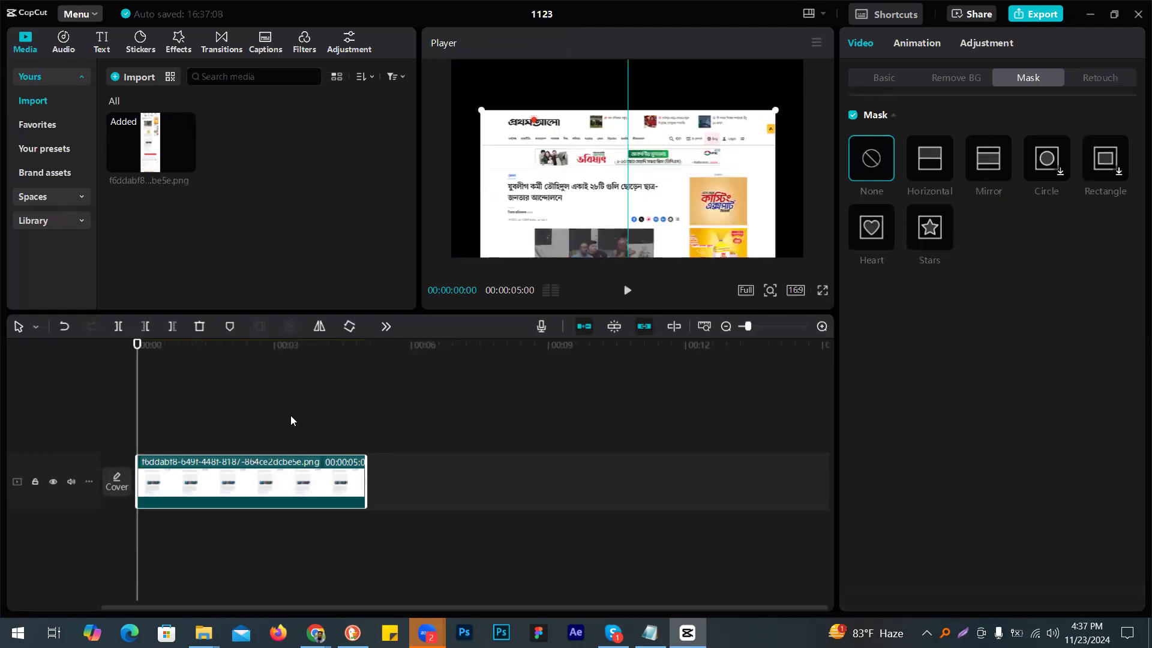
pyautogui.moveTo(215, 487); pyautogui.dragTo(213, 436)
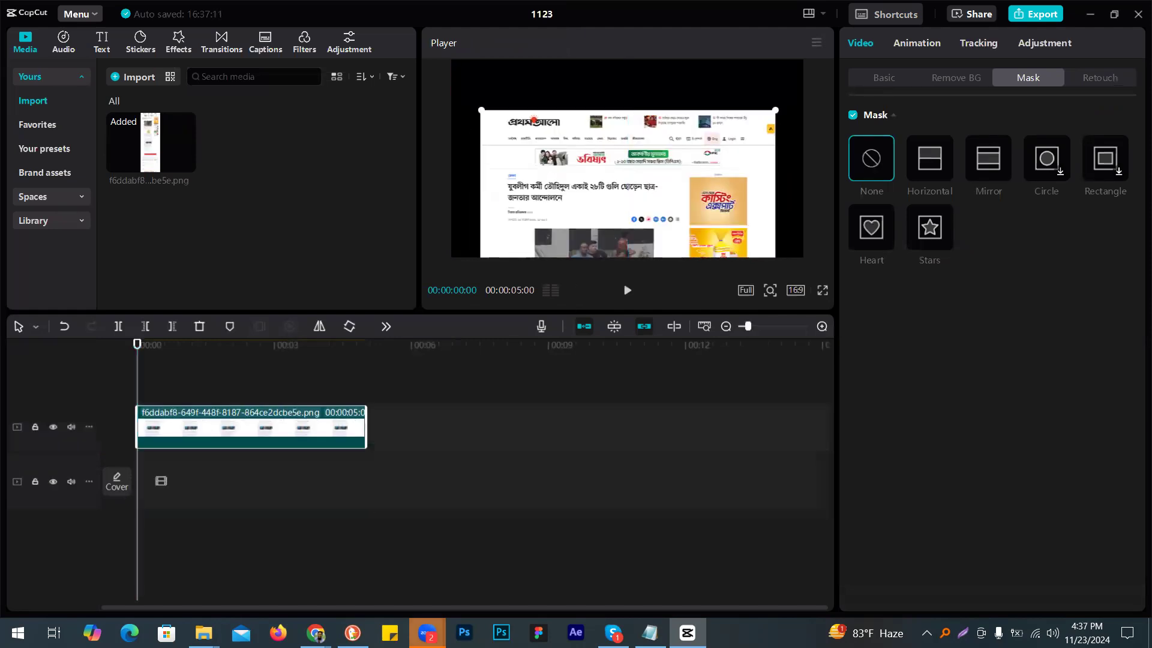
# Step: Switch to Chrome, search Google for "grid background" in a new tab and preview the Vecteezy image result
pyautogui.moveTo(316, 633)
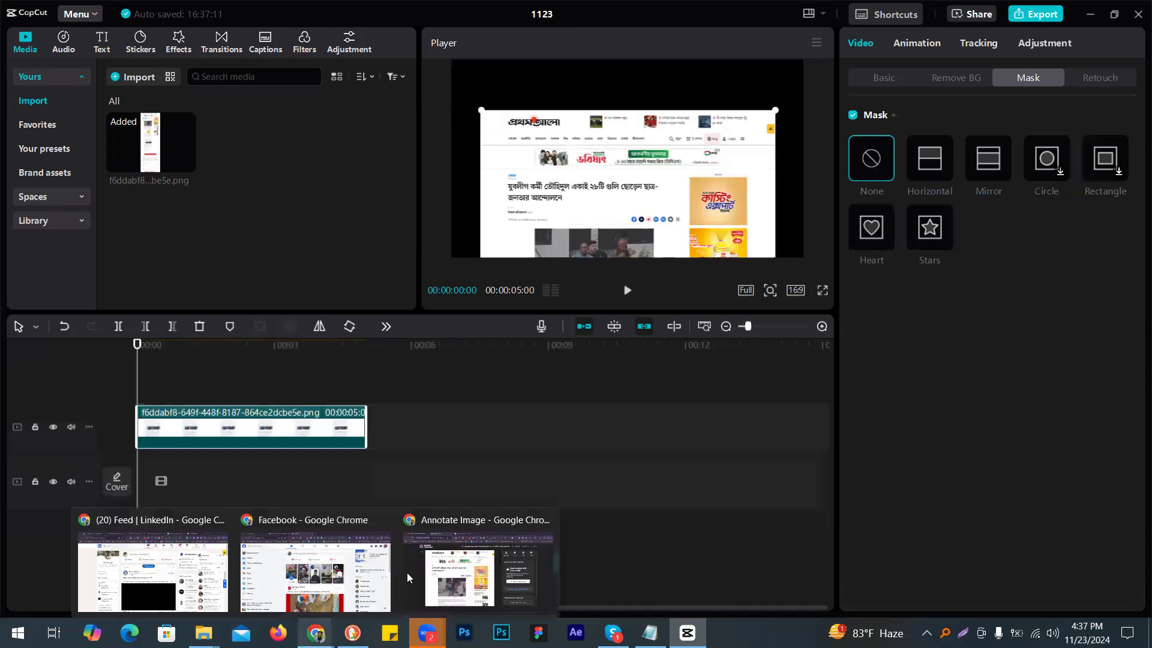
pyautogui.hotkey('alt', 'Tab')
pyautogui.hotkey('ctrl', 't')
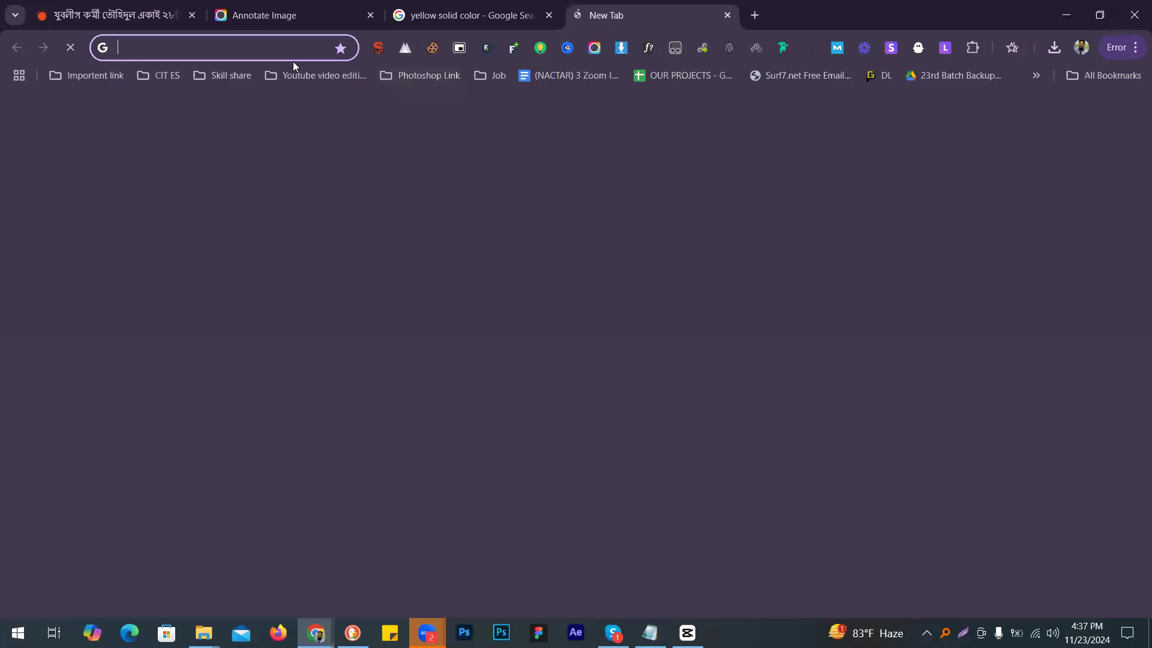
pyautogui.write('grid ba')
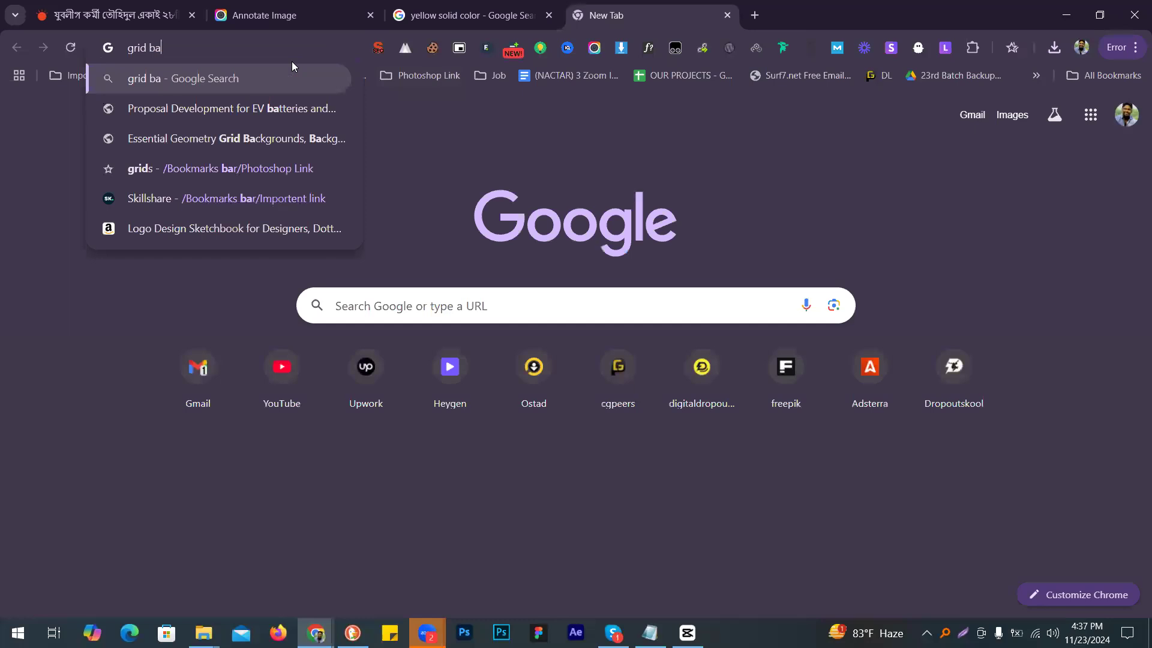
pyautogui.write('ckgr')
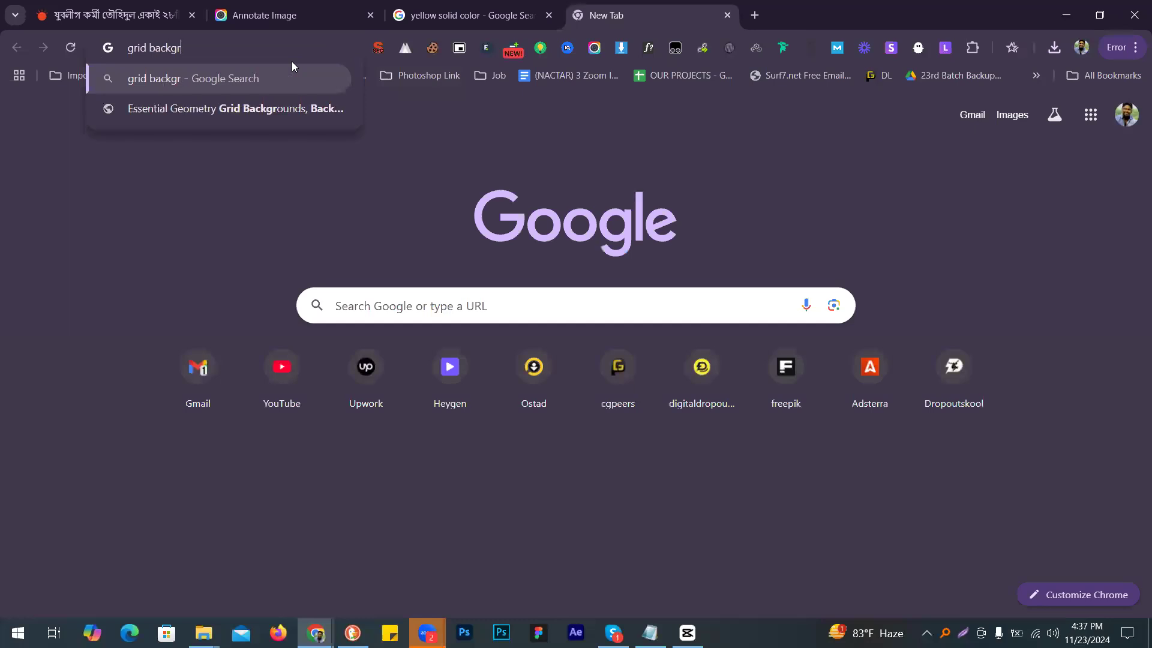
pyautogui.write('ound')
pyautogui.press('Return')
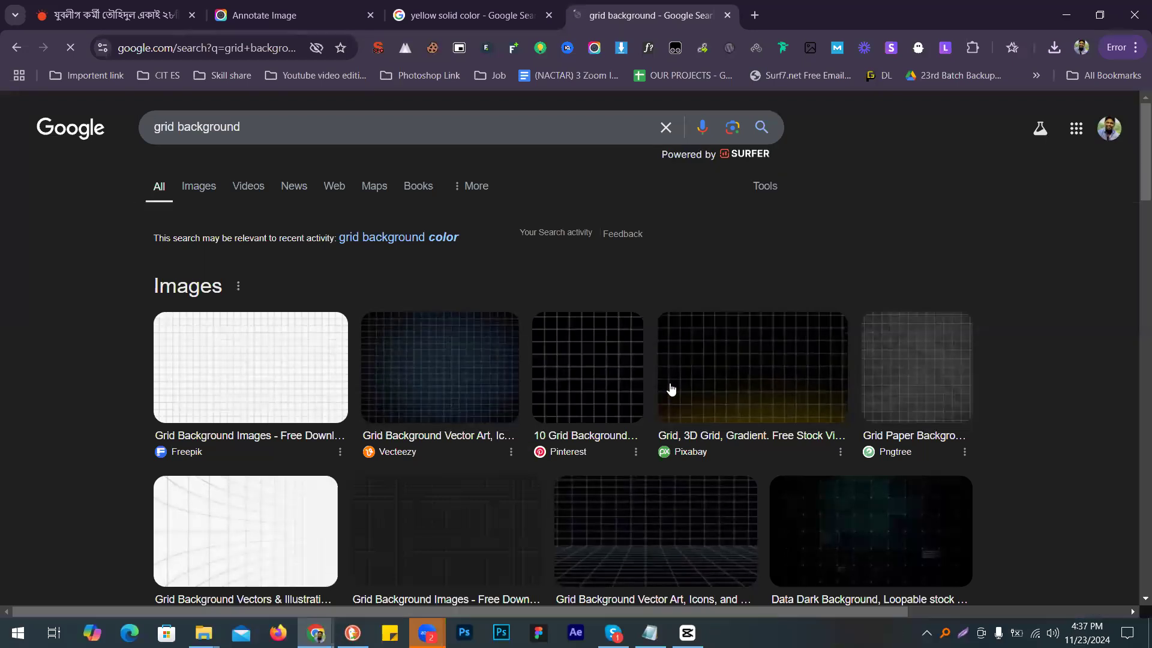
pyautogui.click(422, 338)
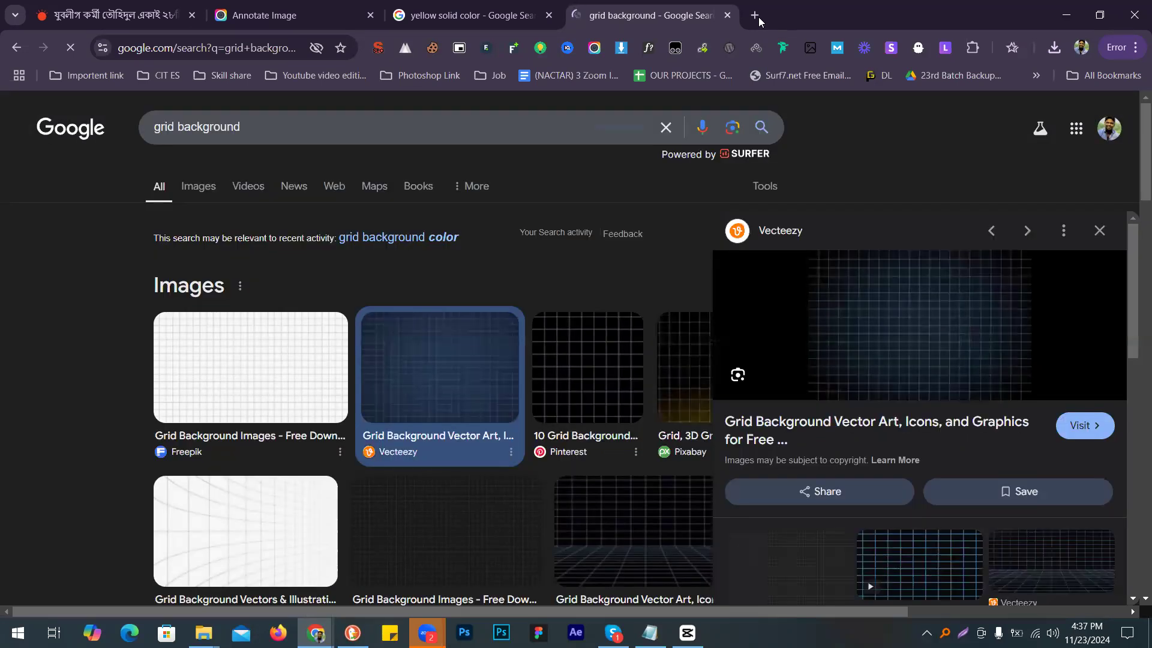
# Step: Open artlist.io in a new browser tab and go to its stock footage page
pyautogui.click(755, 16)
pyautogui.write('a')
pyautogui.click(267, 67)
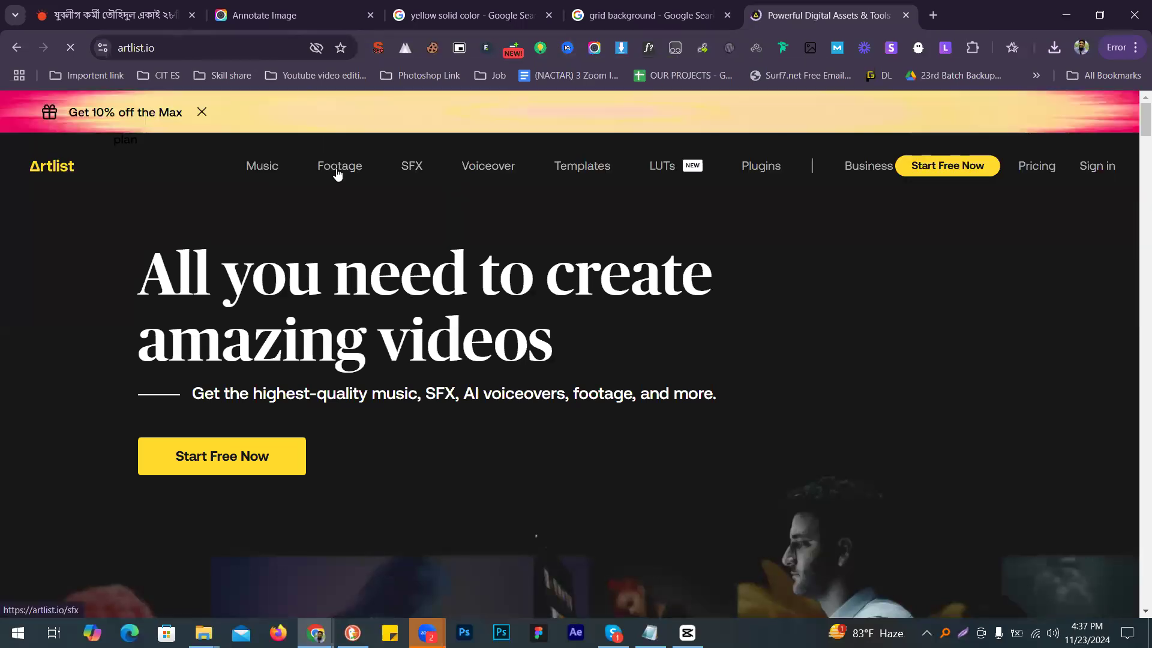
pyautogui.click(338, 172)
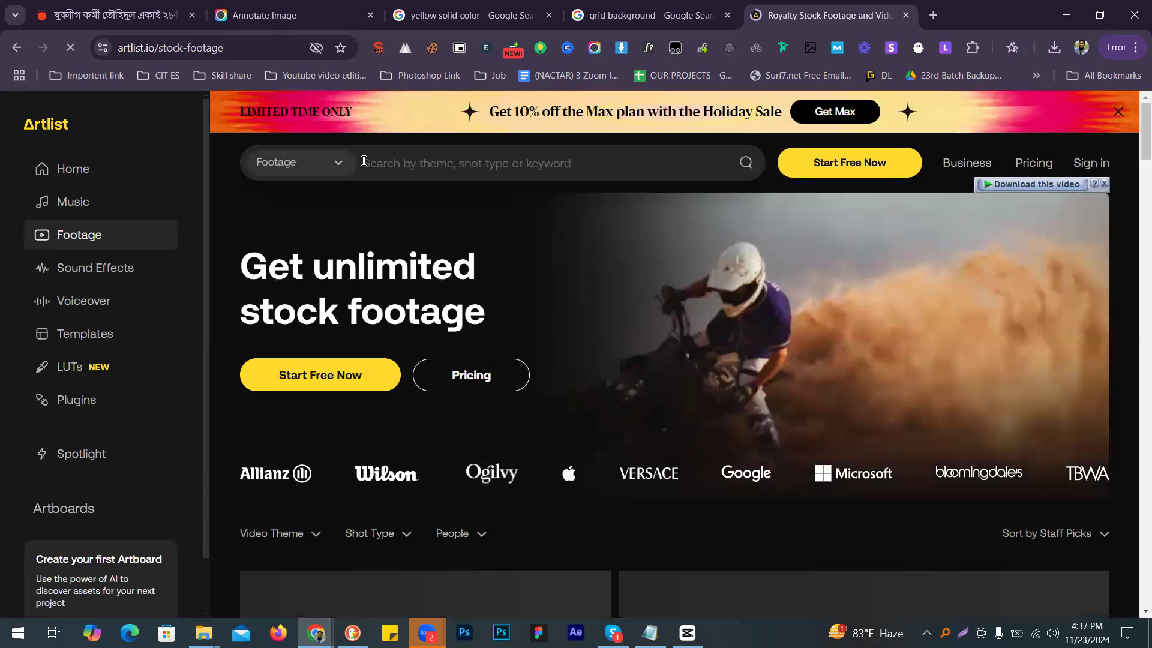
# Step: Search Artlist's stock footage for "Grid Baclground"
pyautogui.click(363, 161)
pyautogui.write('Baclgri')
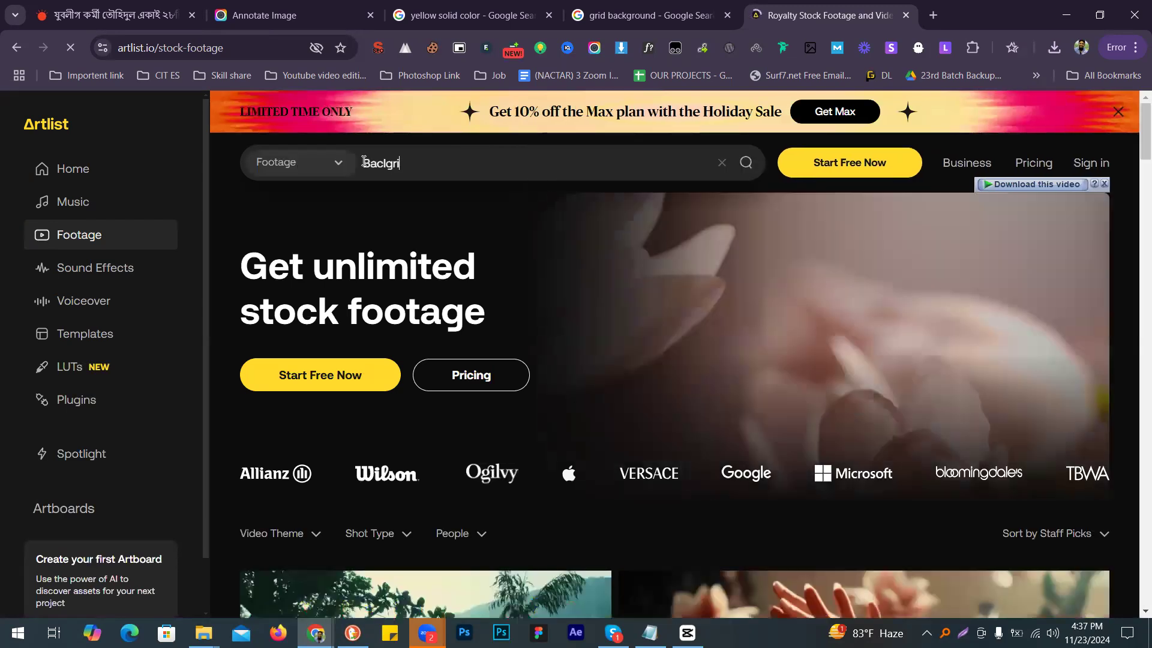
pyautogui.press('BackSpace')
pyautogui.write('ound')
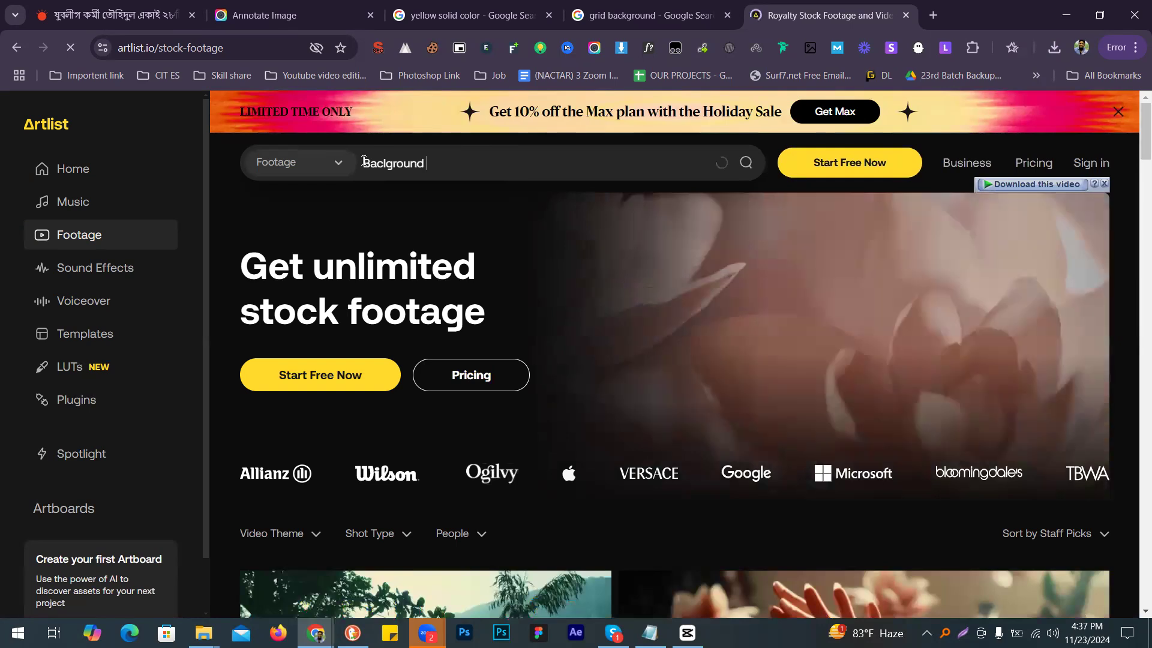
pyautogui.click(363, 162)
pyautogui.write('Grid')
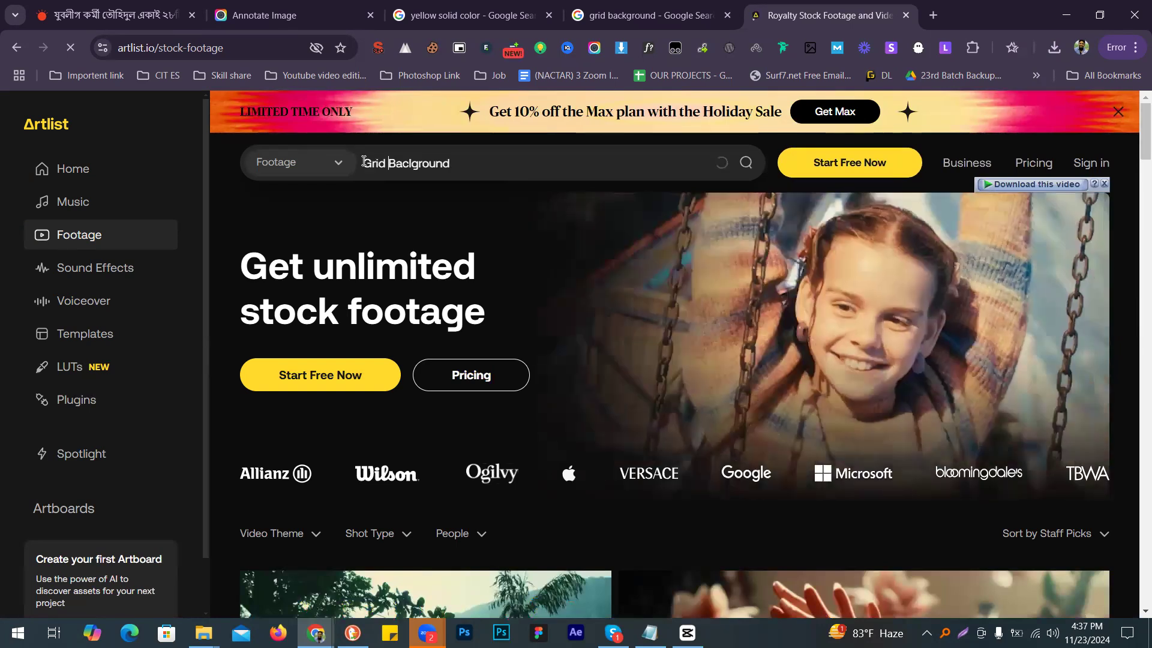
pyautogui.press('Return')
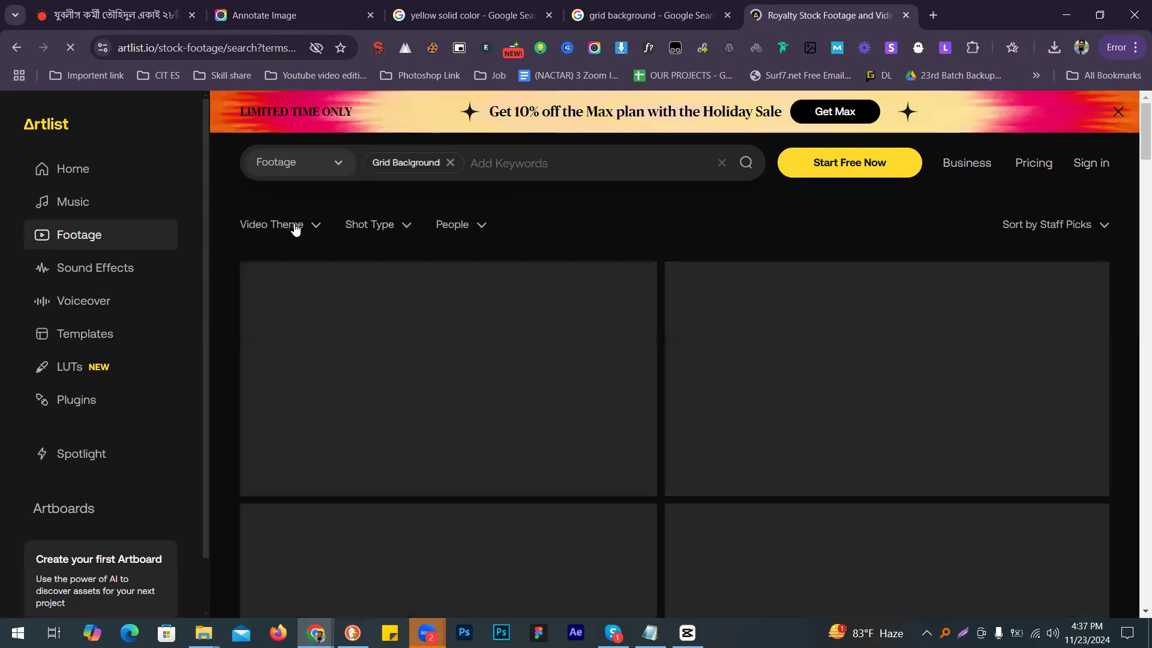
# Step: Look through the Artlist footage results for a clip usable as a grid background
pyautogui.scroll(-3, 314, 235)
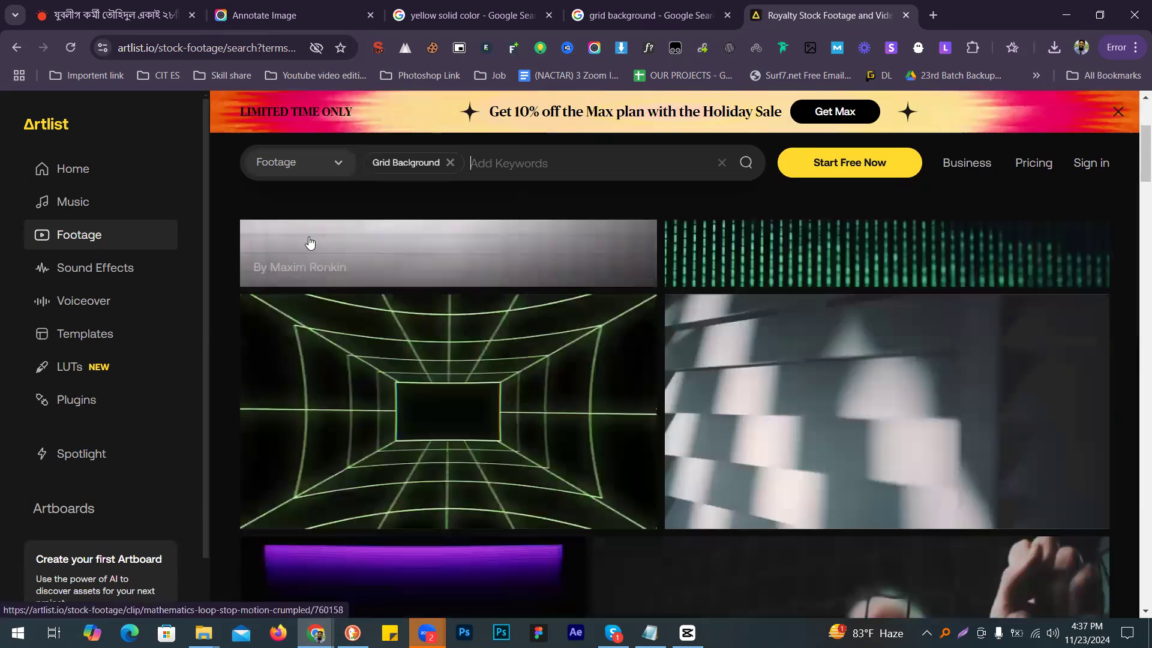
pyautogui.scroll(-4, 309, 241)
pyautogui.scroll(-5, 509, 300)
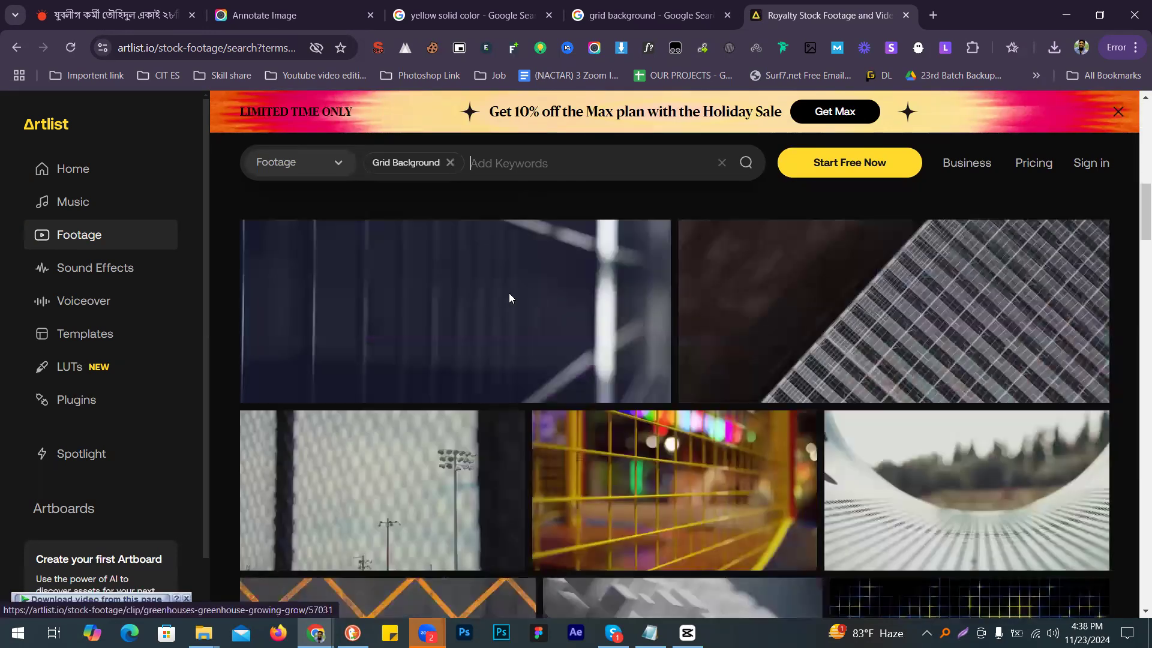
pyautogui.scroll(-5, 509, 298)
pyautogui.scroll(-3, 550, 391)
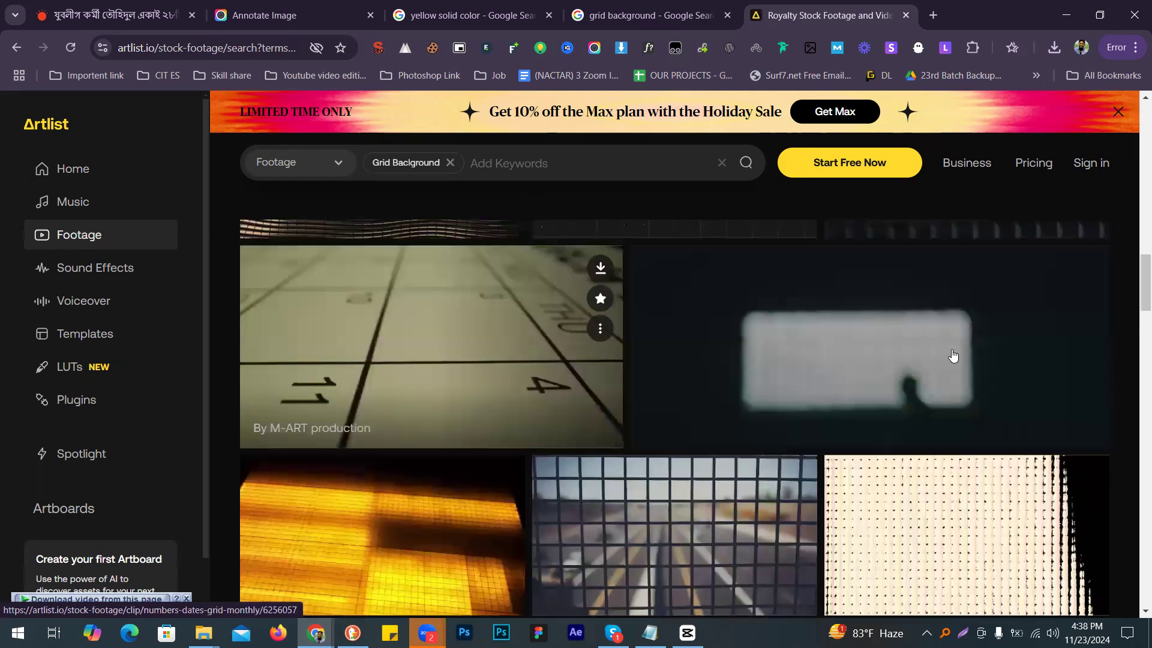
pyautogui.scroll(-3, 828, 340)
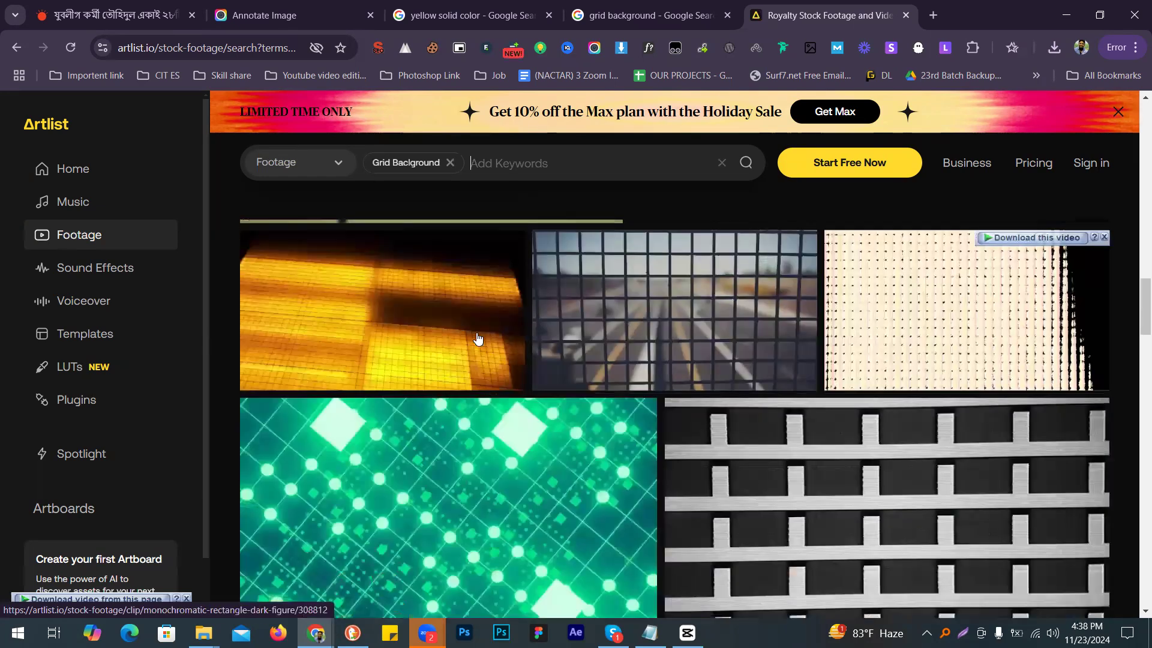
pyautogui.scroll(-6, 478, 338)
pyautogui.scroll(-4, 477, 338)
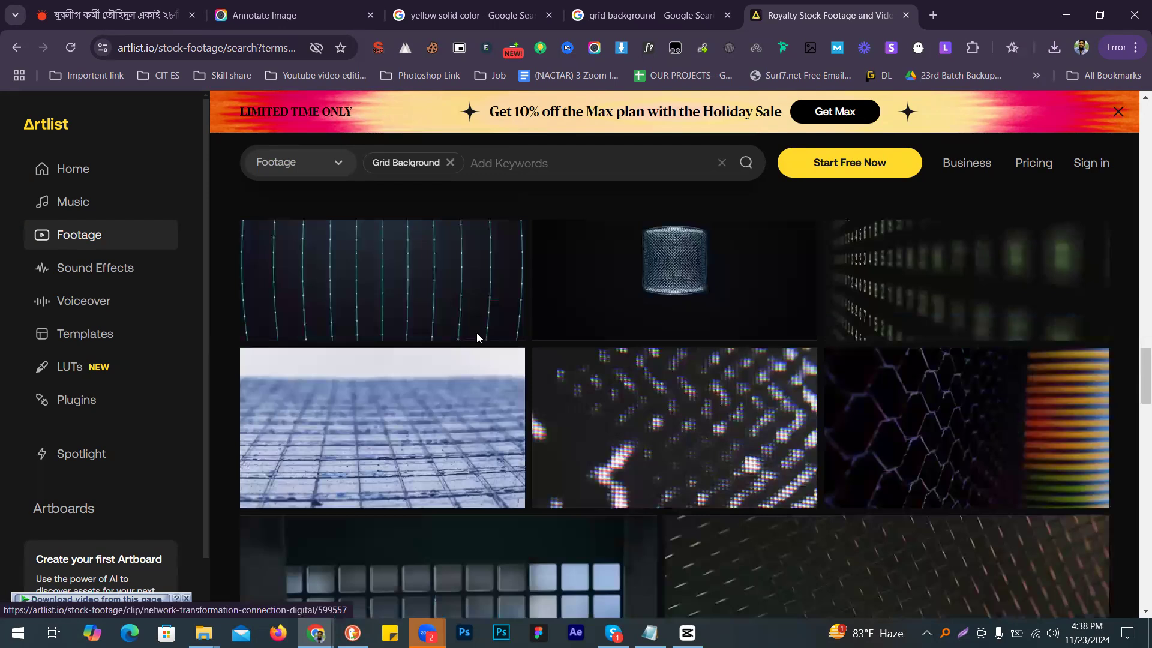
pyautogui.scroll(-4, 477, 338)
pyautogui.scroll(-5, 477, 338)
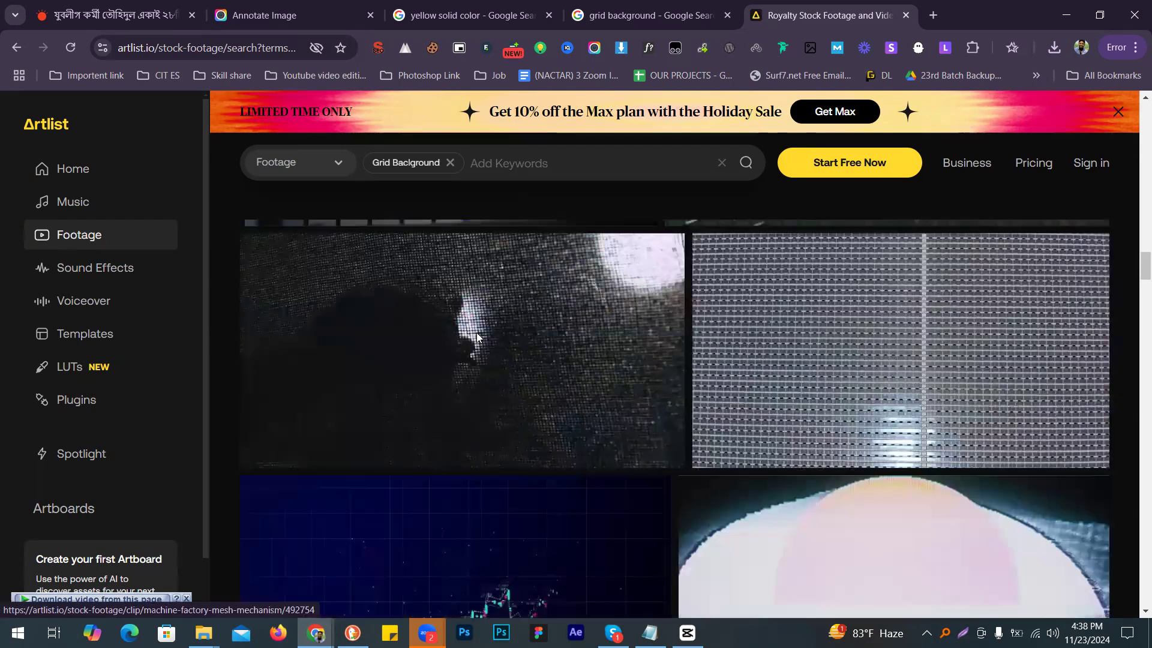
pyautogui.scroll(-4, 478, 338)
pyautogui.scroll(-6, 477, 338)
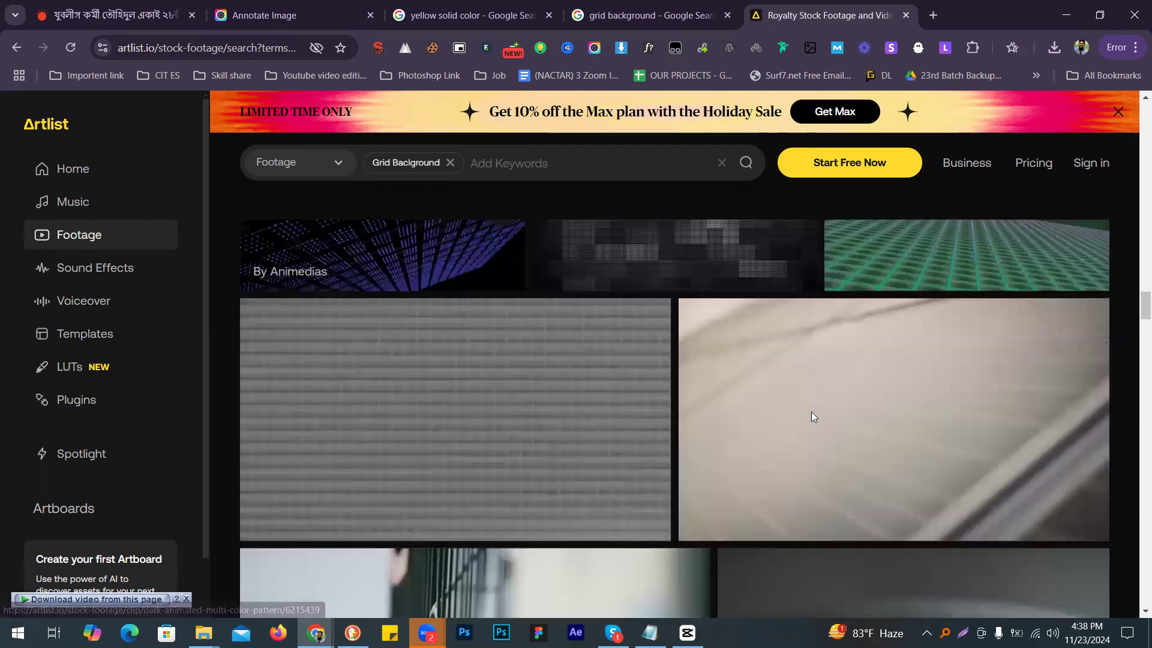
pyautogui.scroll(2, 813, 414)
# Step: Return to the Google grid background results and save the previewed Vecteezy image to the Desktop as paper7-01.jpg
pyautogui.hotkey('ctrl', 'shift', 'Tab')
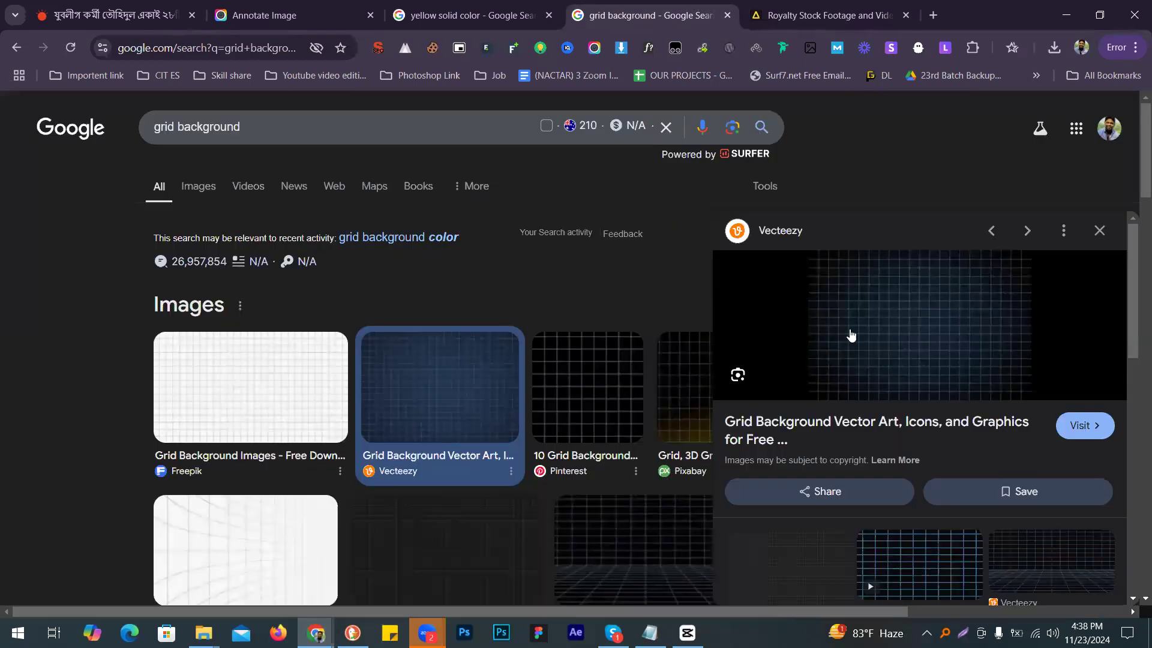
pyautogui.rightClick(919, 229)
pyautogui.click(592, 215)
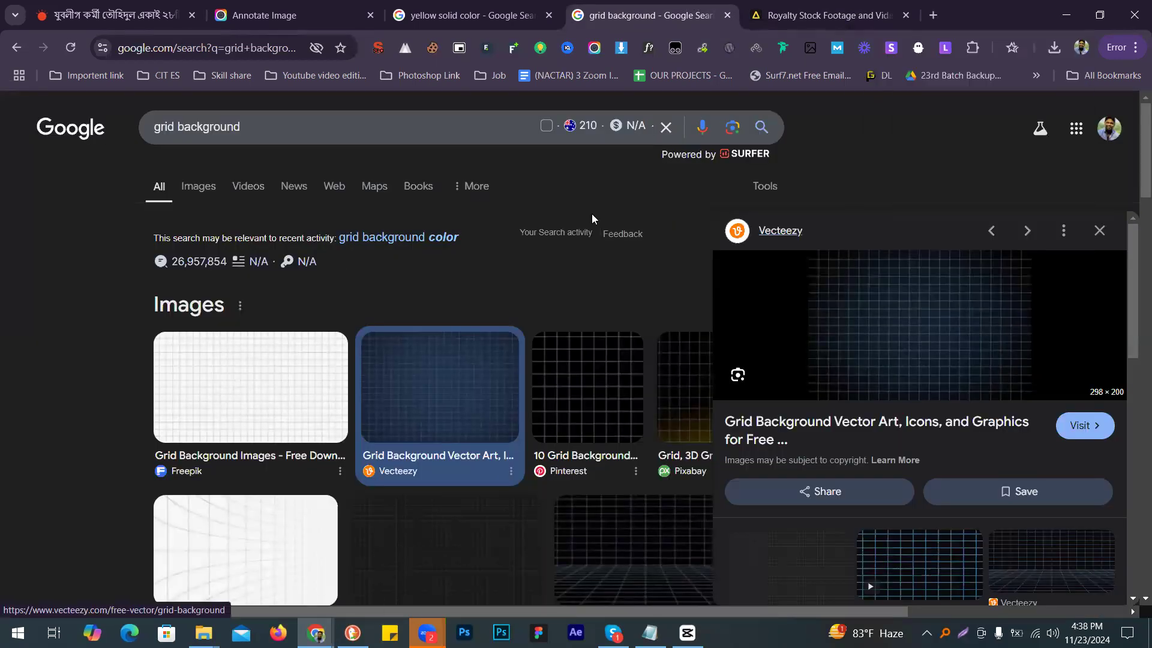
pyautogui.hotkey('ctrl', 's')
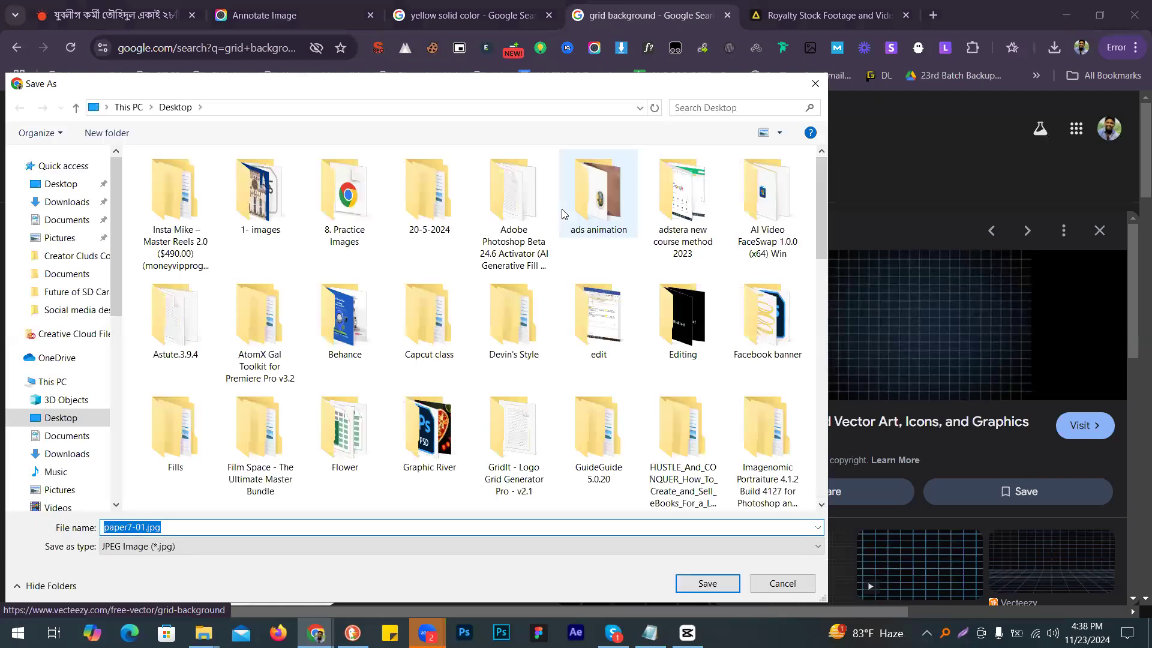
pyautogui.press('Return')
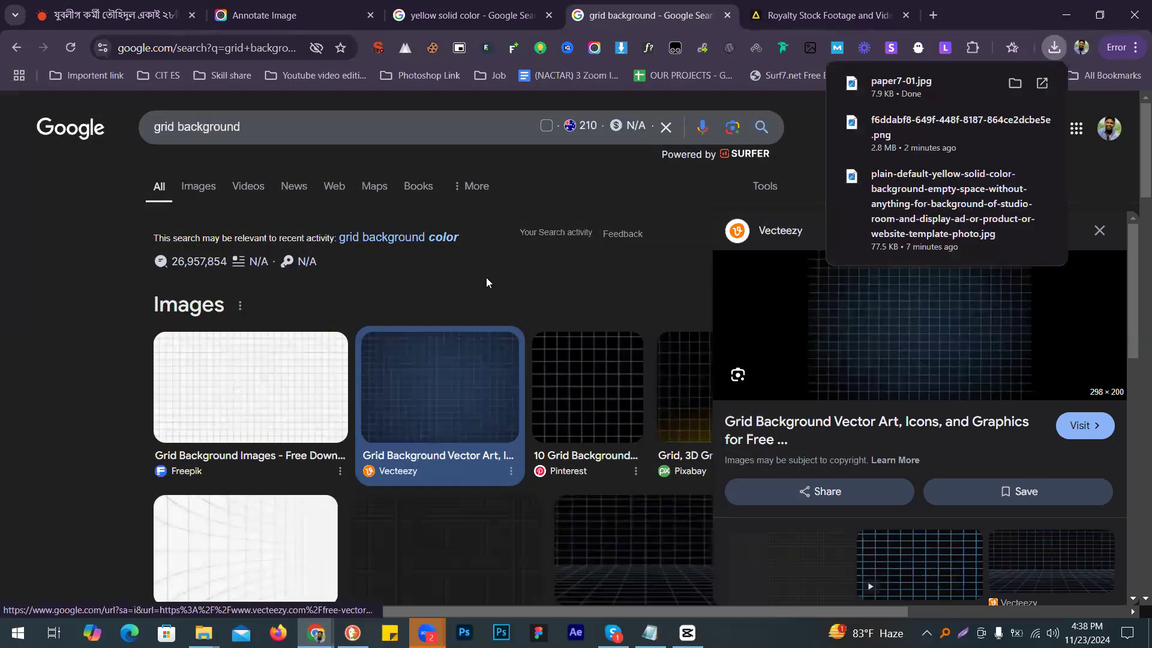
# Step: Switch to CapCut, import paper7-01.jpg from the Desktop and place it on the main track beneath the article screenshot
pyautogui.hotkey('alt', 'Tab')
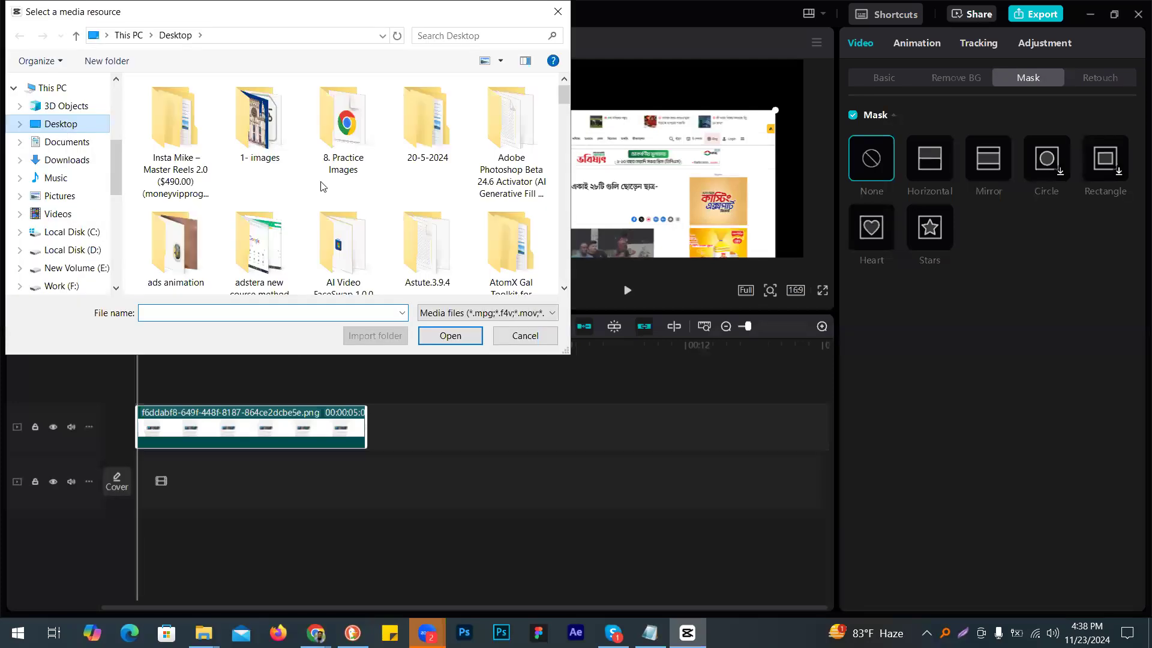
pyautogui.press('p')
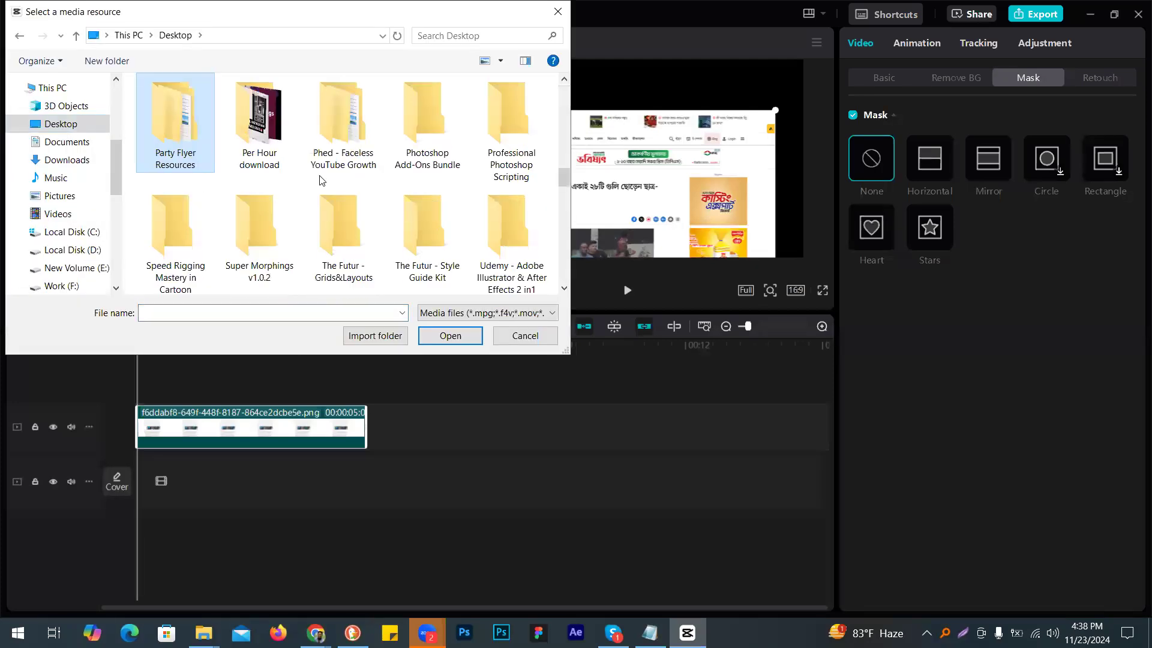
pyautogui.press('h')
pyautogui.press('o')
pyautogui.press('p')
pyautogui.press('a')
pyautogui.press('p')
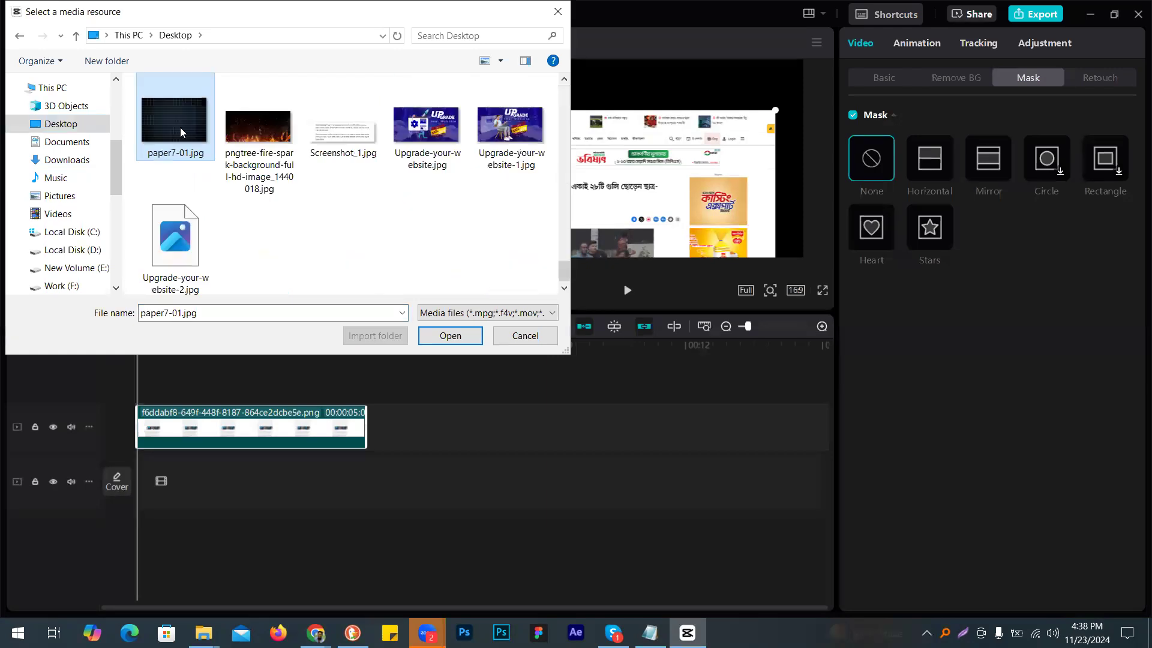
pyautogui.press('Return')
pyautogui.moveTo(210, 168); pyautogui.dragTo(187, 487)
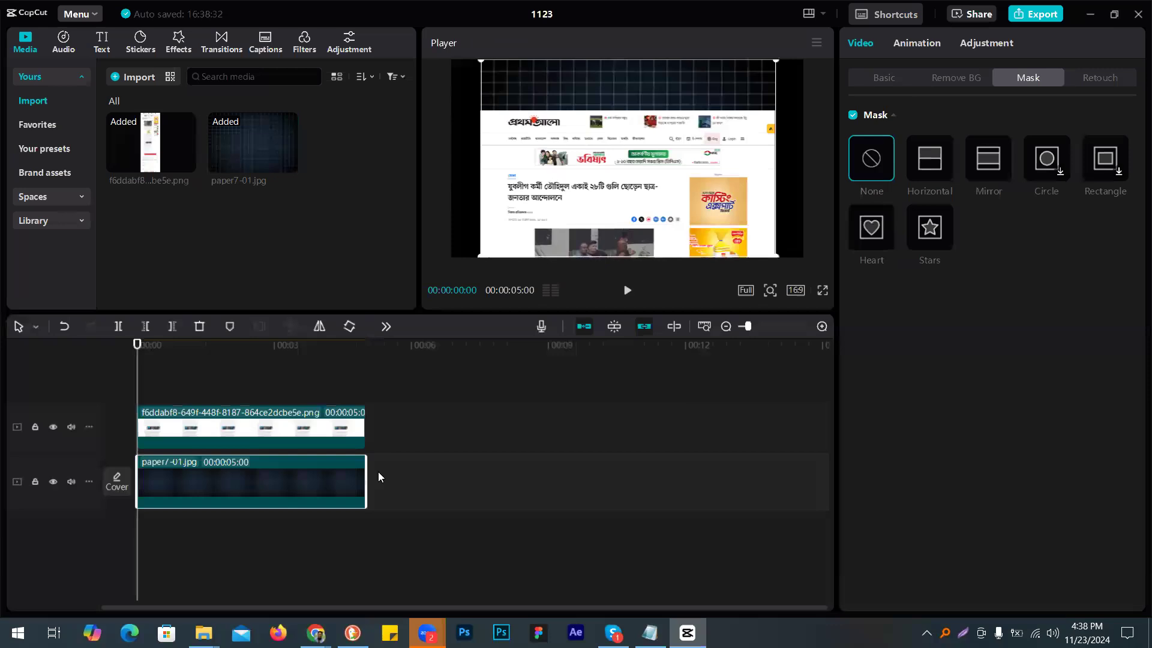
# Step: Extend the background and article clips to 00:00:11:25 and enlarge the grid background to fill the frame
pyautogui.moveTo(366, 480); pyautogui.dragTo(678, 480)
pyautogui.moveTo(368, 427); pyautogui.dragTo(686, 441)
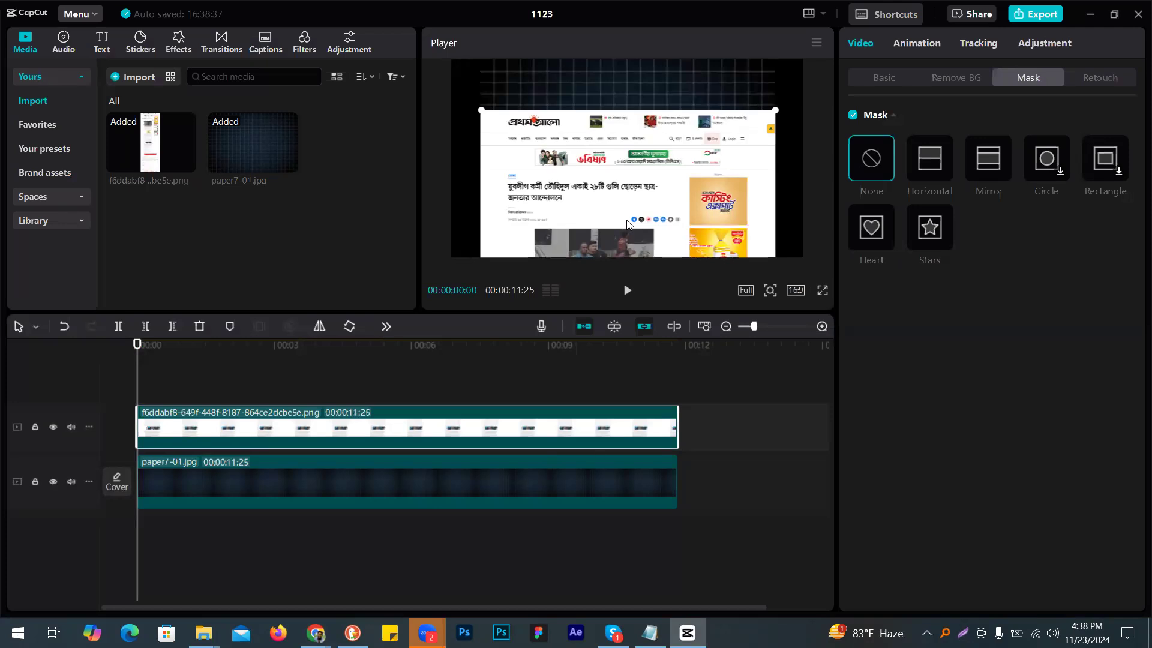
pyautogui.click(570, 479)
pyautogui.moveTo(776, 61); pyautogui.dragTo(804, 42)
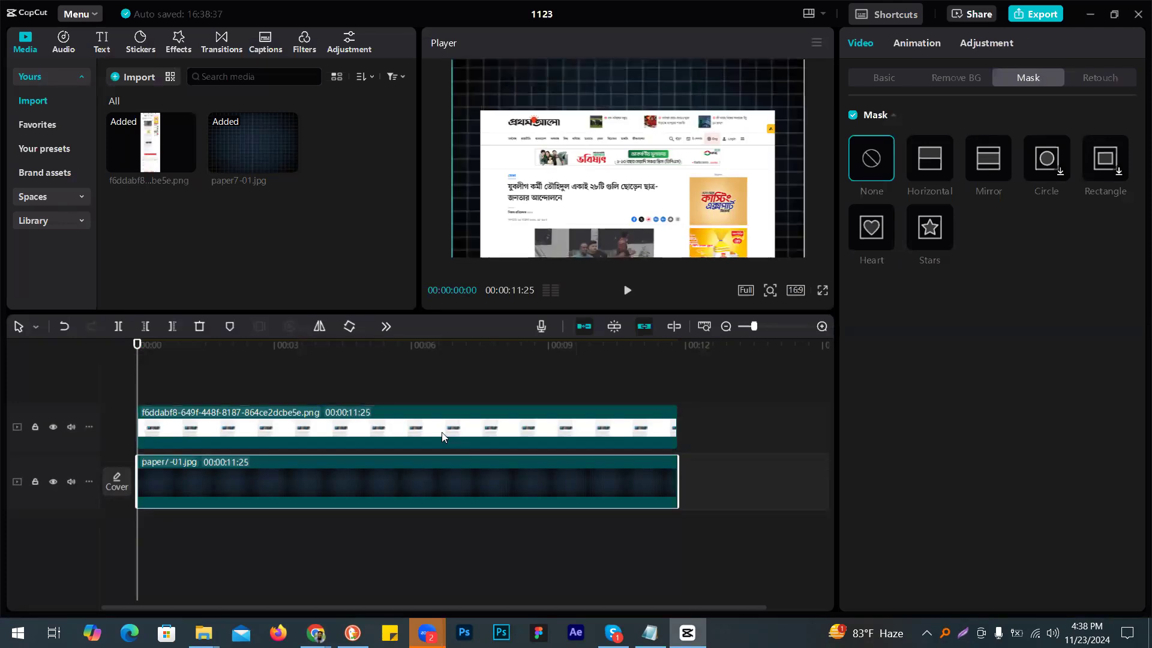
# Step: Move the article screenshot up to show its photo and body text, and extend both clips to 00:00:14:13
pyautogui.moveTo(621, 236); pyautogui.dragTo(653, 121)
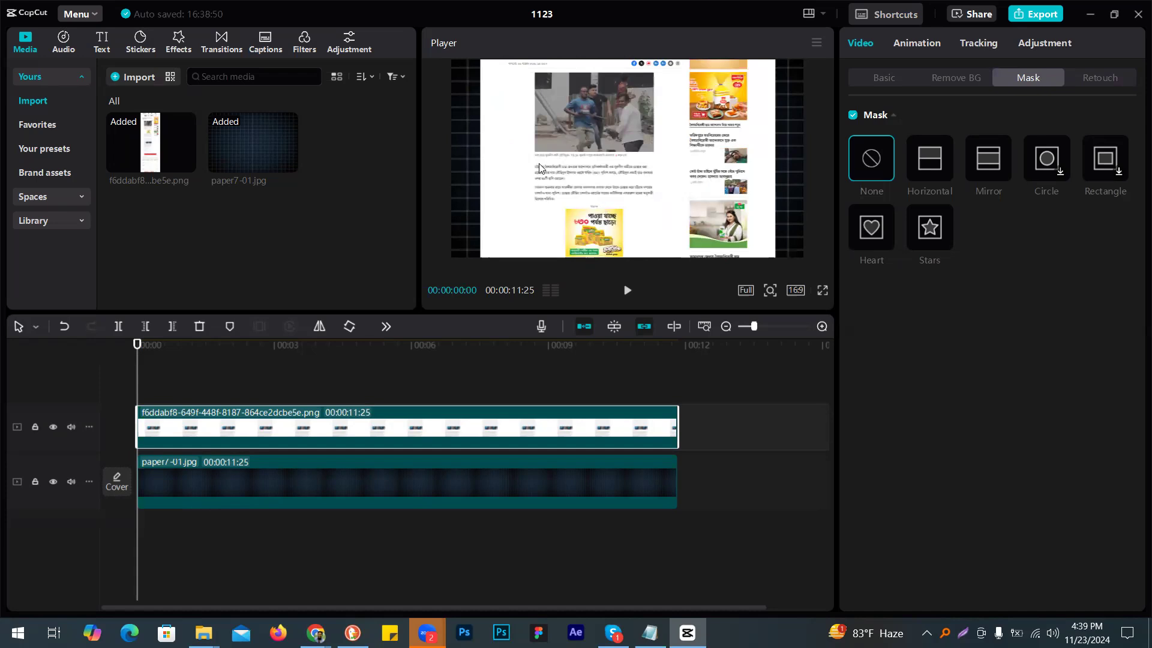
pyautogui.moveTo(678, 489); pyautogui.dragTo(765, 484)
pyautogui.moveTo(678, 429); pyautogui.dragTo(763, 430)
pyautogui.moveTo(765, 484); pyautogui.dragTo(797, 480)
pyautogui.moveTo(762, 428); pyautogui.dragTo(797, 429)
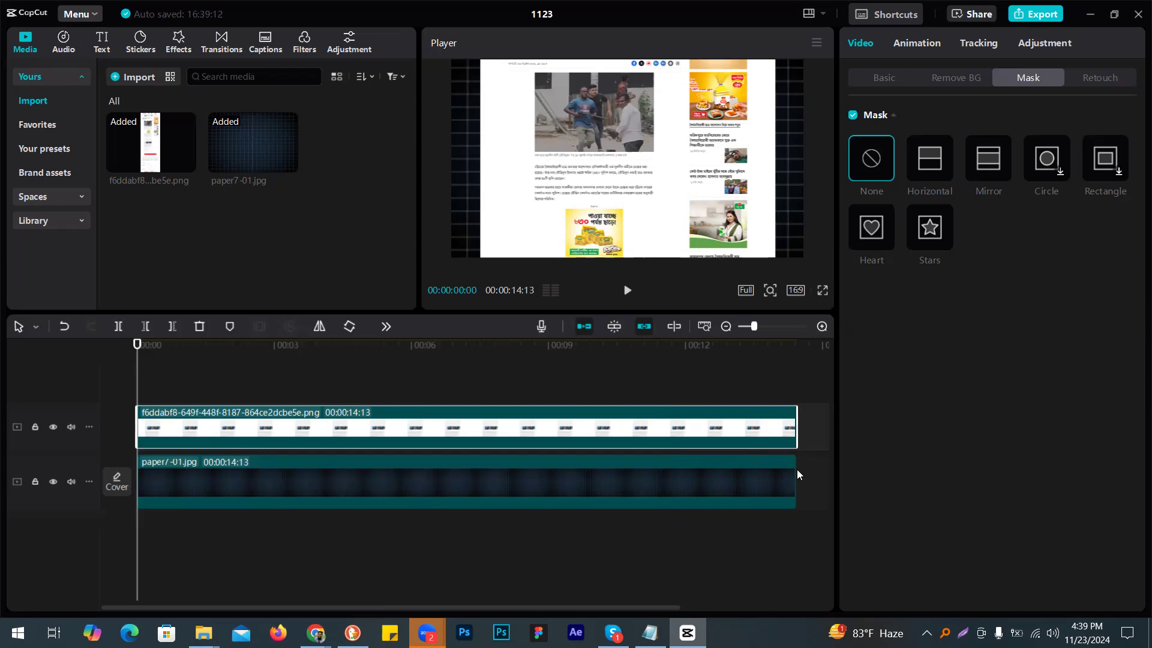
# Step: Undo the grid background's shift and move the article screenshot down until it is completely out of the frame
pyautogui.click(772, 465)
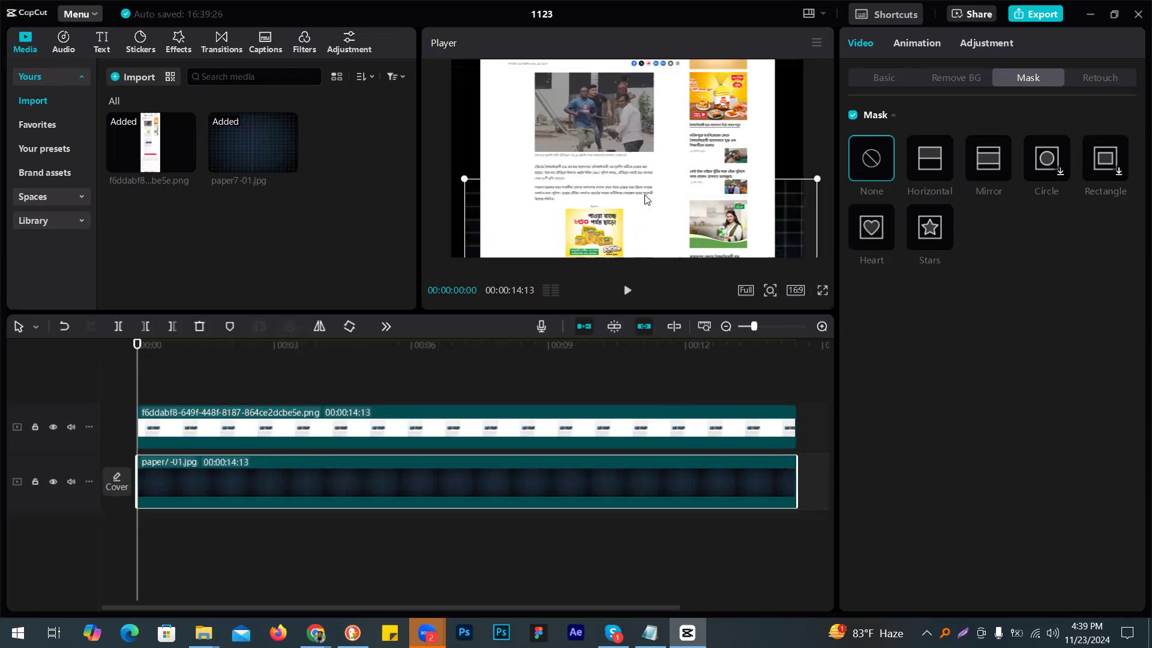
pyautogui.hotkey('ctrl', 'z')
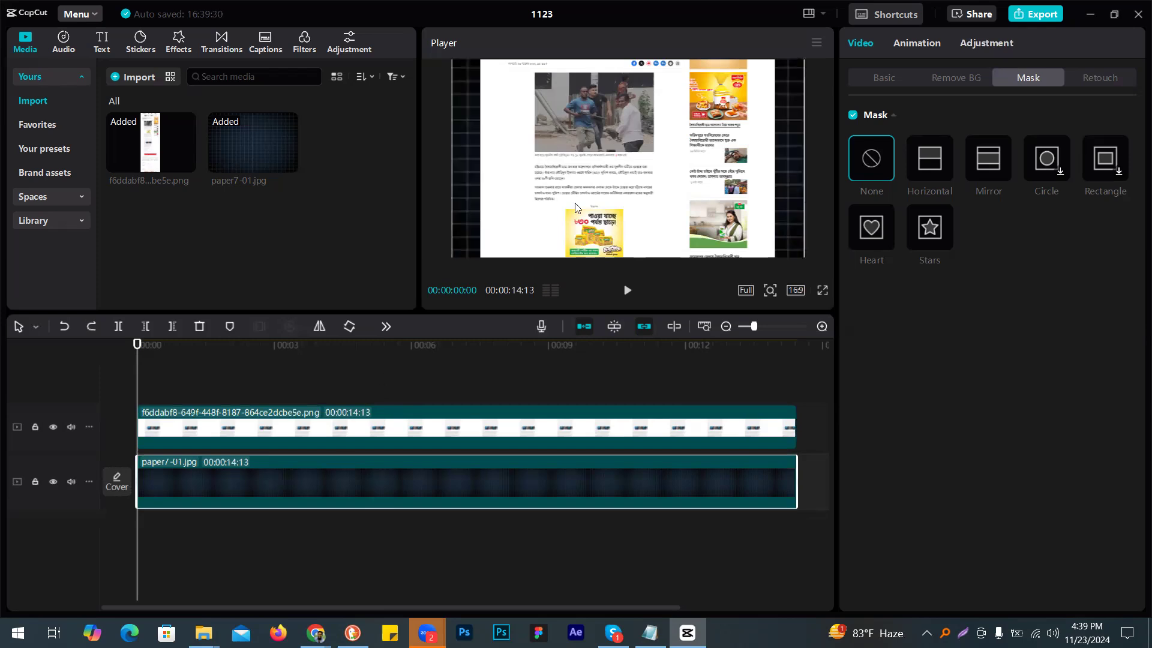
pyautogui.click(614, 128)
pyautogui.hotkey('ctrl', 'shift', 'z')
pyautogui.hotkey('ctrl', 'shift', 'z')
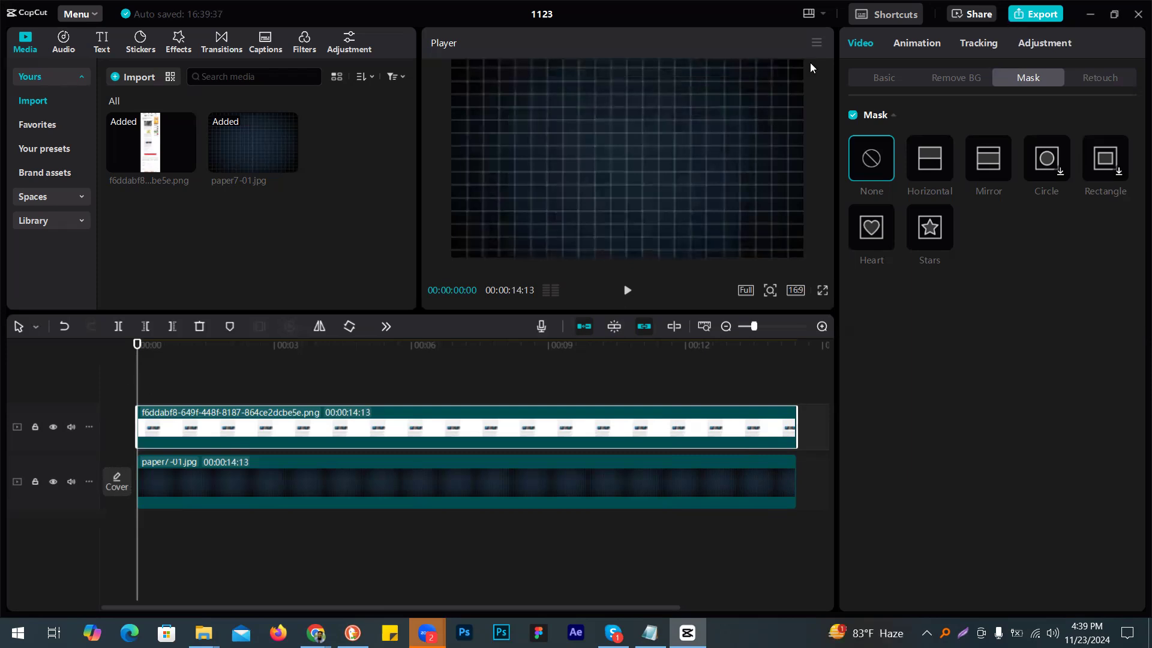
pyautogui.click(872, 77)
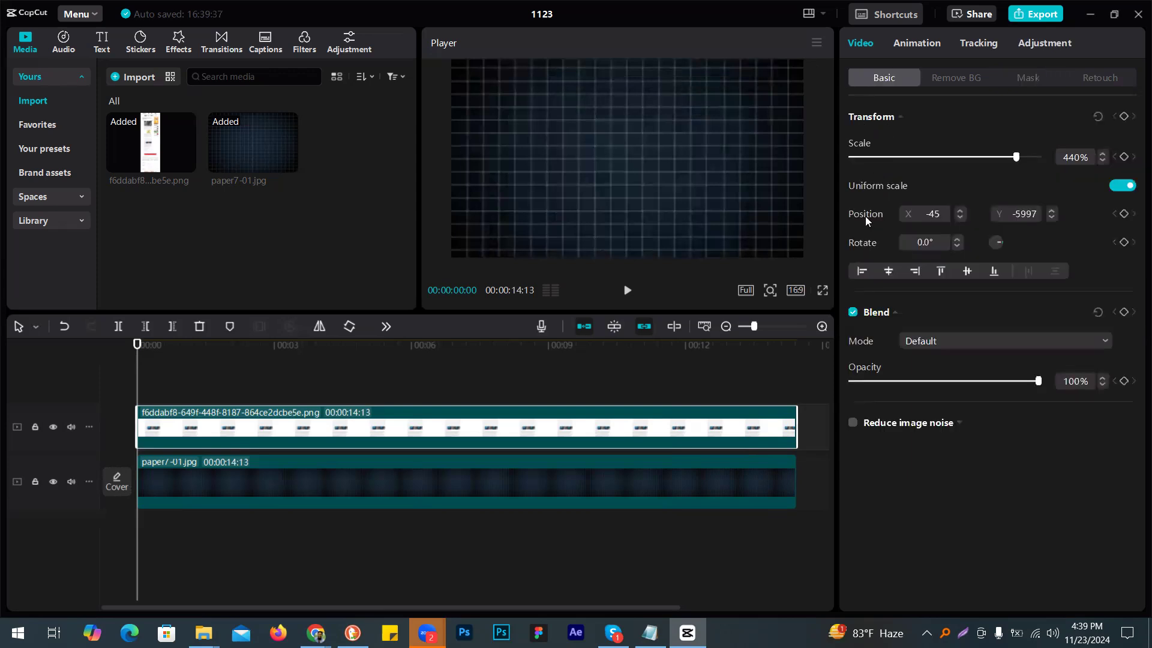
pyautogui.click(1124, 214)
pyautogui.press('space')
pyautogui.press('space')
pyautogui.press('space')
pyautogui.press('space')
pyautogui.press('space')
pyautogui.press('space')
pyautogui.press('space')
pyautogui.press('space')
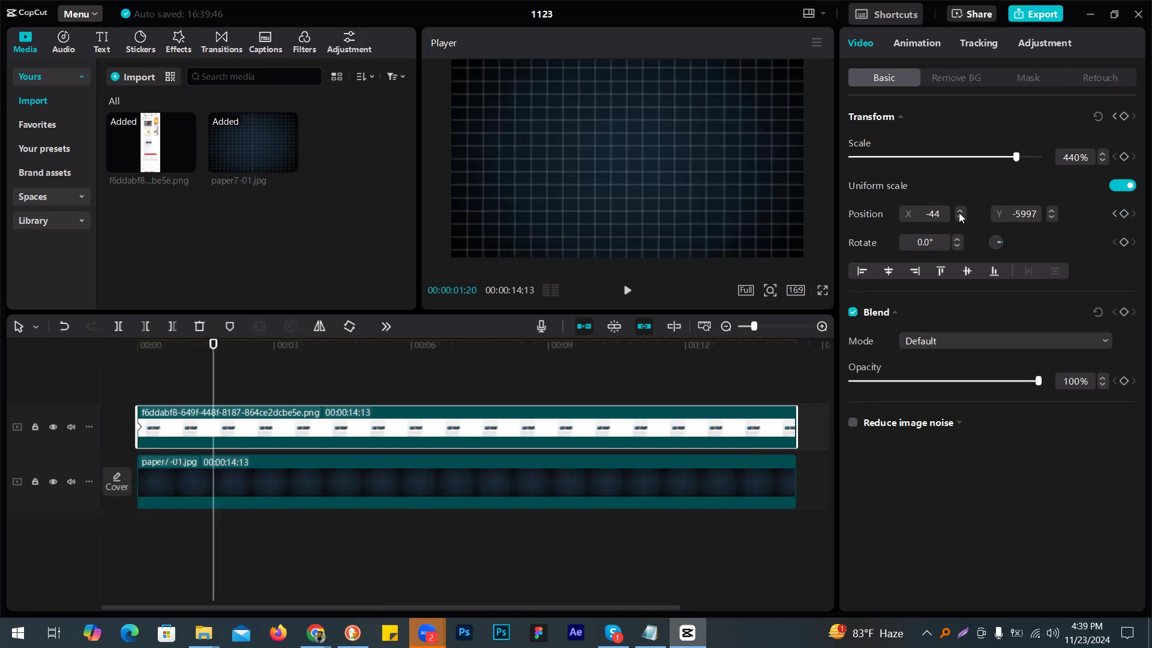
pyautogui.click(959, 213)
pyautogui.hotkey('ctrl', 'z')
# Step: Position the article screenshot just below the frame at X 0, Y -5952 and add a position keyframe at the clip's start
pyautogui.click(751, 327)
pyautogui.moveTo(746, 325)
pyautogui.mouseDown()
pyautogui.moveTo(735, 326)
pyautogui.moveTo(749, 325)
pyautogui.mouseUp()
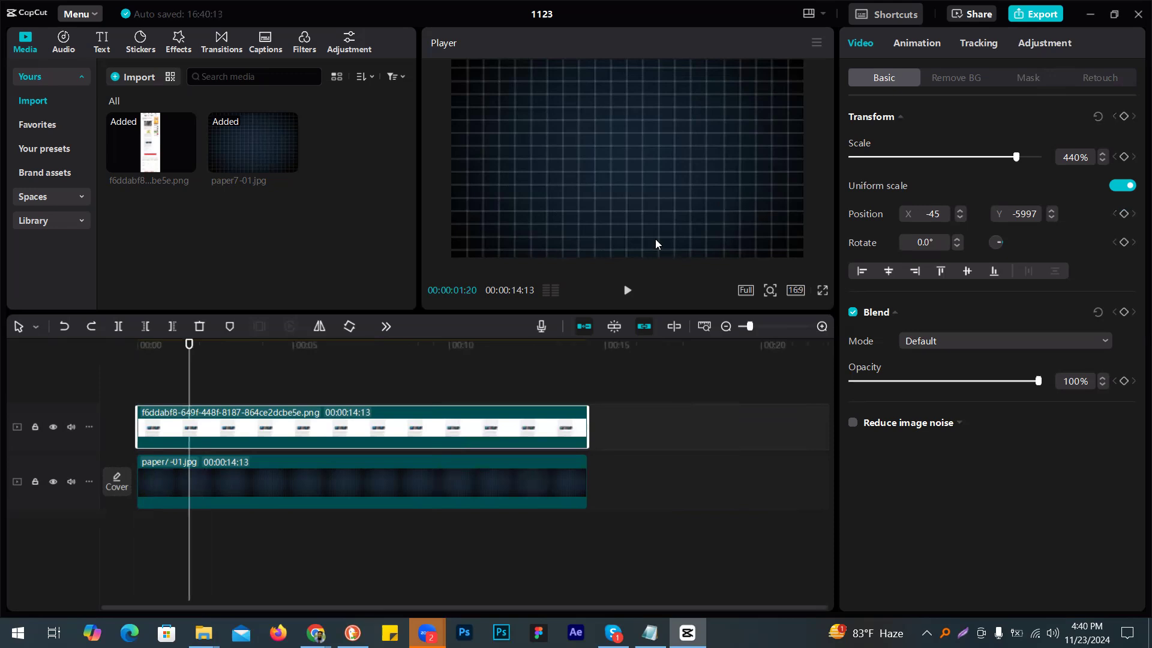
pyautogui.moveTo(655, 244); pyautogui.dragTo(646, 55)
pyautogui.click(961, 211)
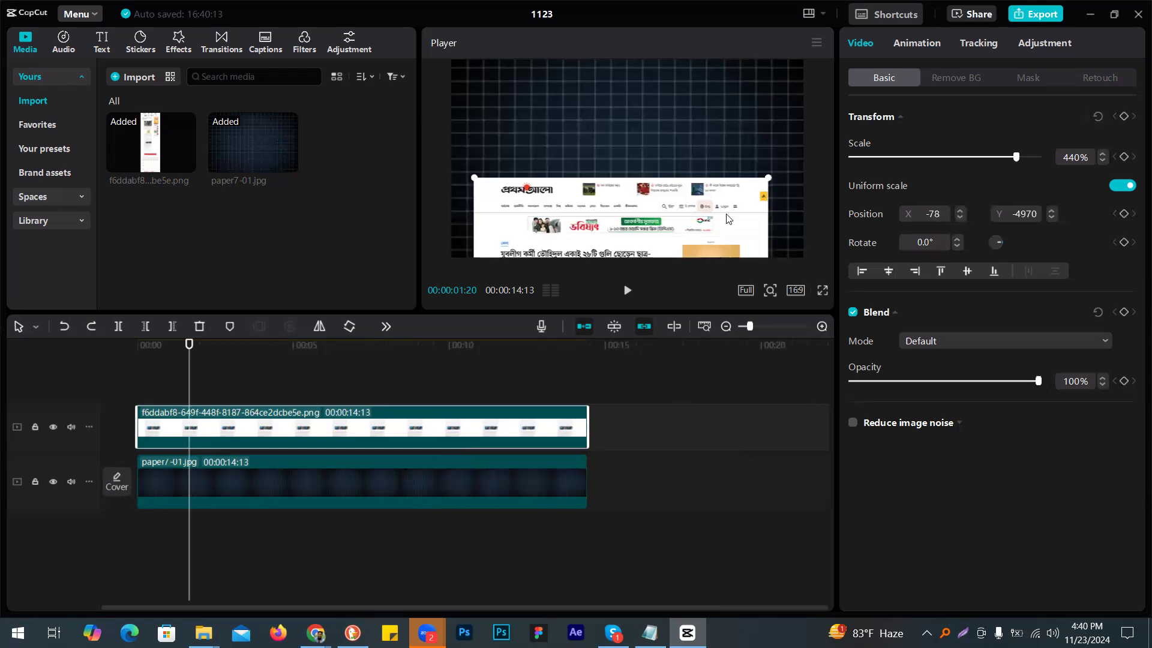
pyautogui.scroll(-5, 623, 193)
pyautogui.scroll(4, 636, 193)
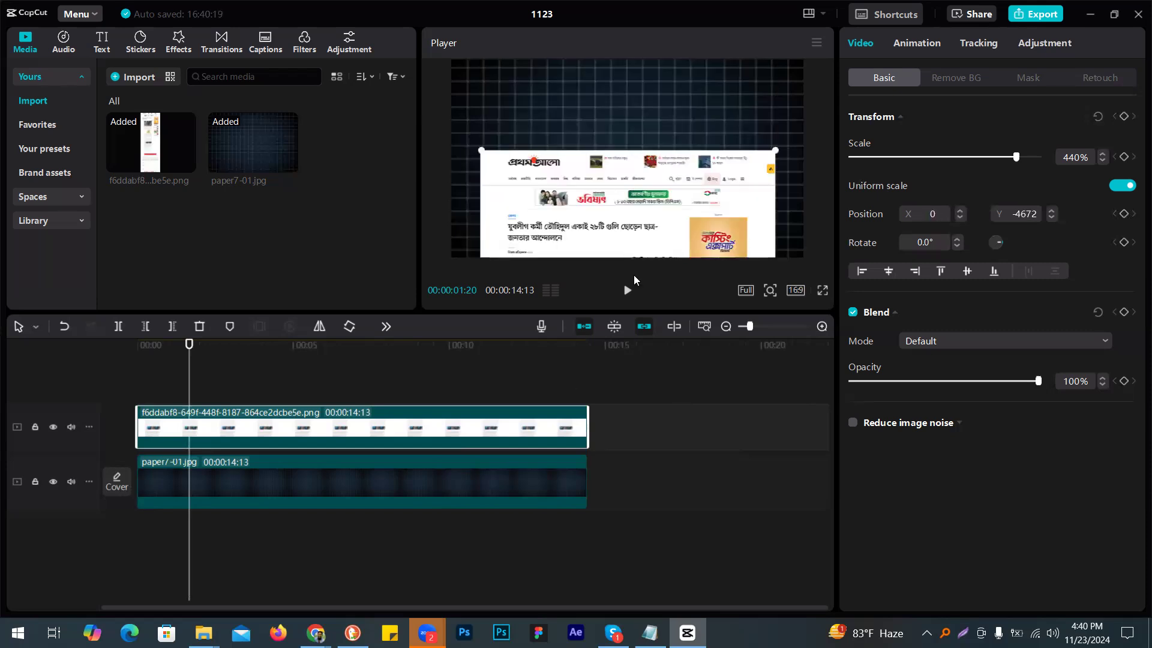
pyautogui.scroll(1, 630, 303)
pyautogui.scroll(2, 626, 300)
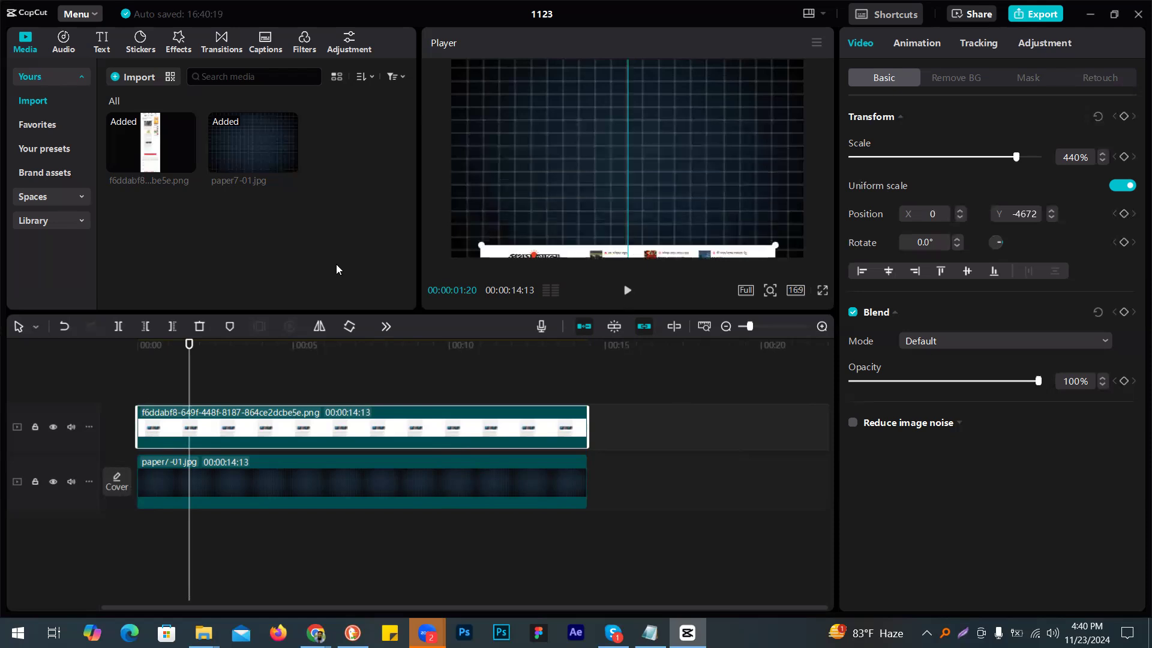
pyautogui.press('Home')
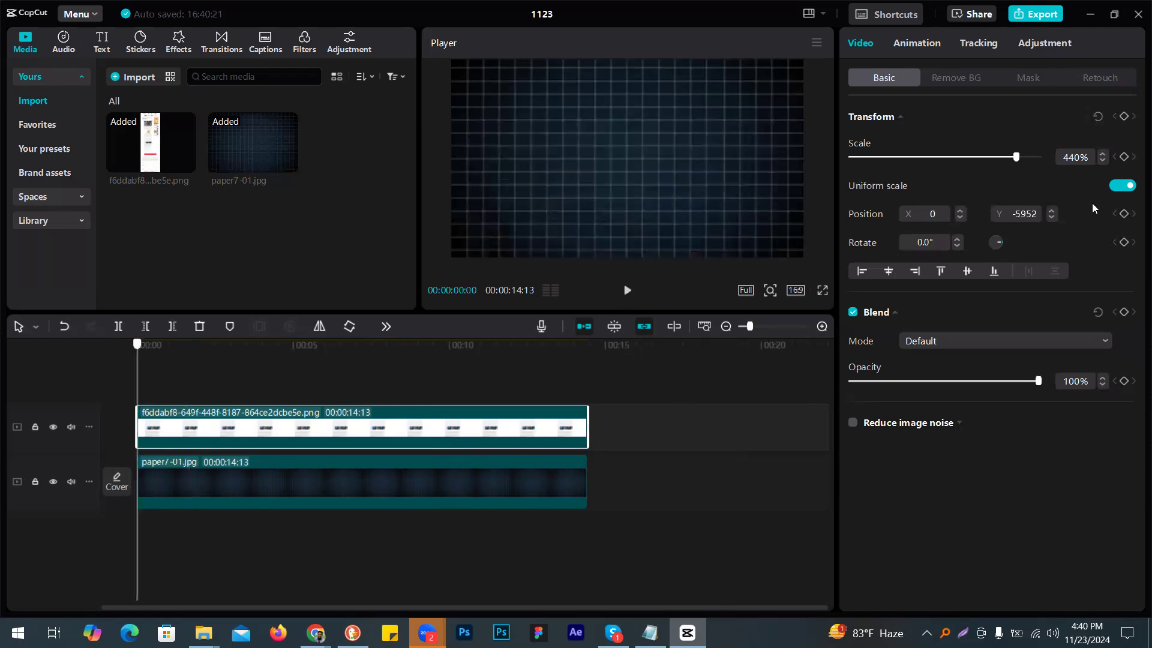
pyautogui.click(1124, 214)
# Step: At 00:00:01:20, move the article screenshot up to X 0, Y -2516 to create its second position keyframe
pyautogui.press('Right')
pyautogui.press('Right')
pyautogui.press('Right')
pyautogui.press('Right')
pyautogui.press('Right')
pyautogui.press('Right')
pyautogui.press('Right')
pyautogui.press('Right')
pyautogui.press('Right')
pyautogui.press('Right')
pyautogui.hotkey('shift', 'Right')
pyautogui.press('Right')
pyautogui.press('Right')
pyautogui.press('Right')
pyautogui.press('Right')
pyautogui.press('Right')
pyautogui.press('Right')
pyautogui.press('Right')
pyautogui.press('Right')
pyautogui.press('Right')
pyautogui.press('Right')
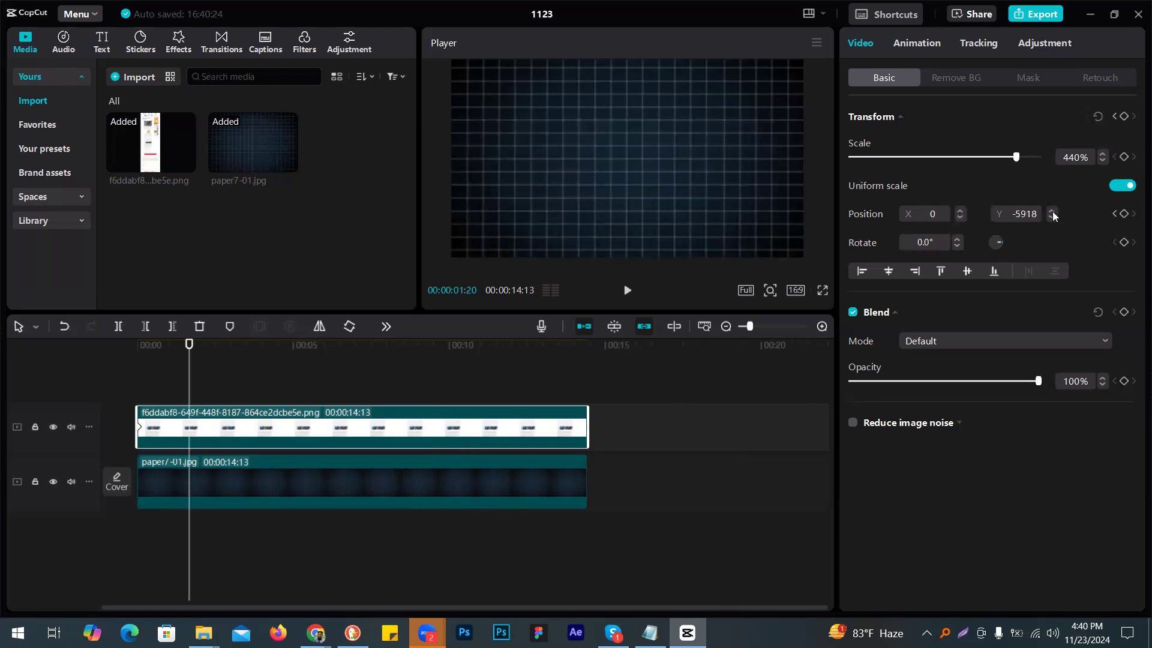
pyautogui.click(1052, 210)
pyautogui.click(1052, 211)
pyautogui.click(1052, 211)
pyautogui.click(1052, 211)
pyautogui.click(1052, 211)
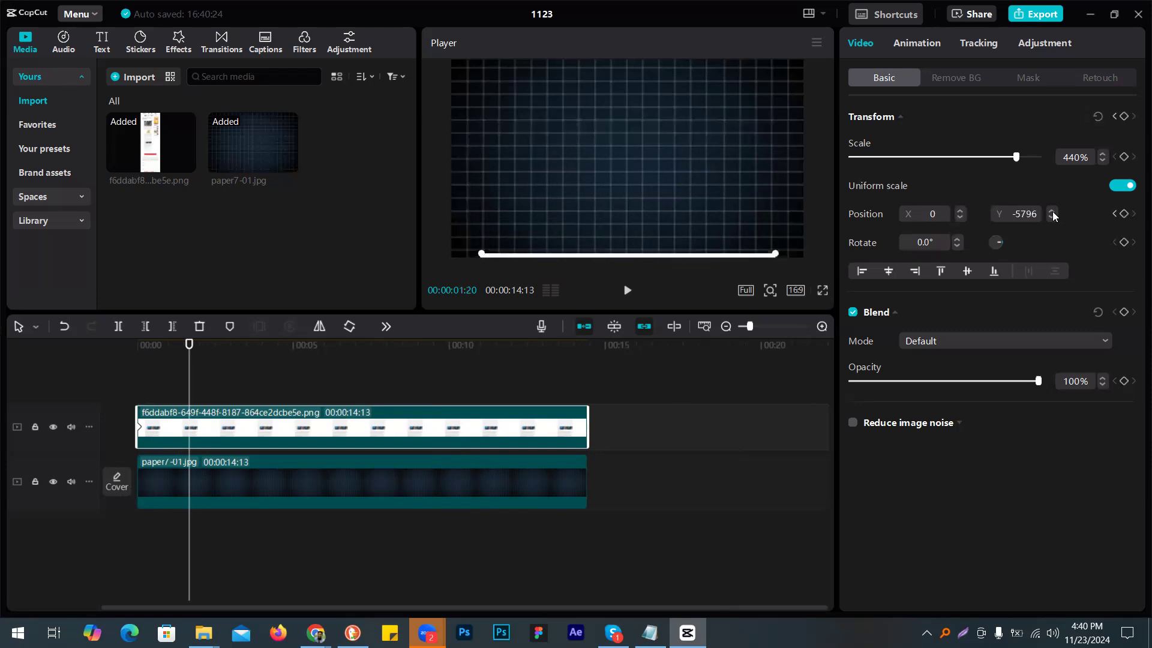
pyautogui.click(1053, 211)
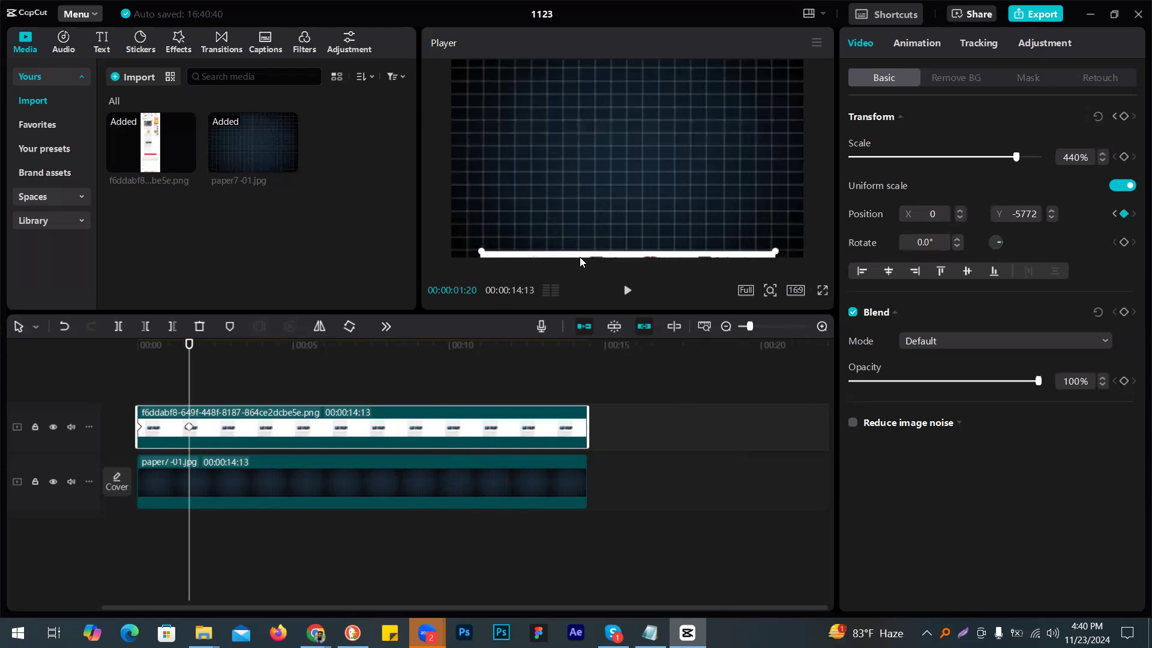
pyautogui.moveTo(577, 180); pyautogui.dragTo(643, 139)
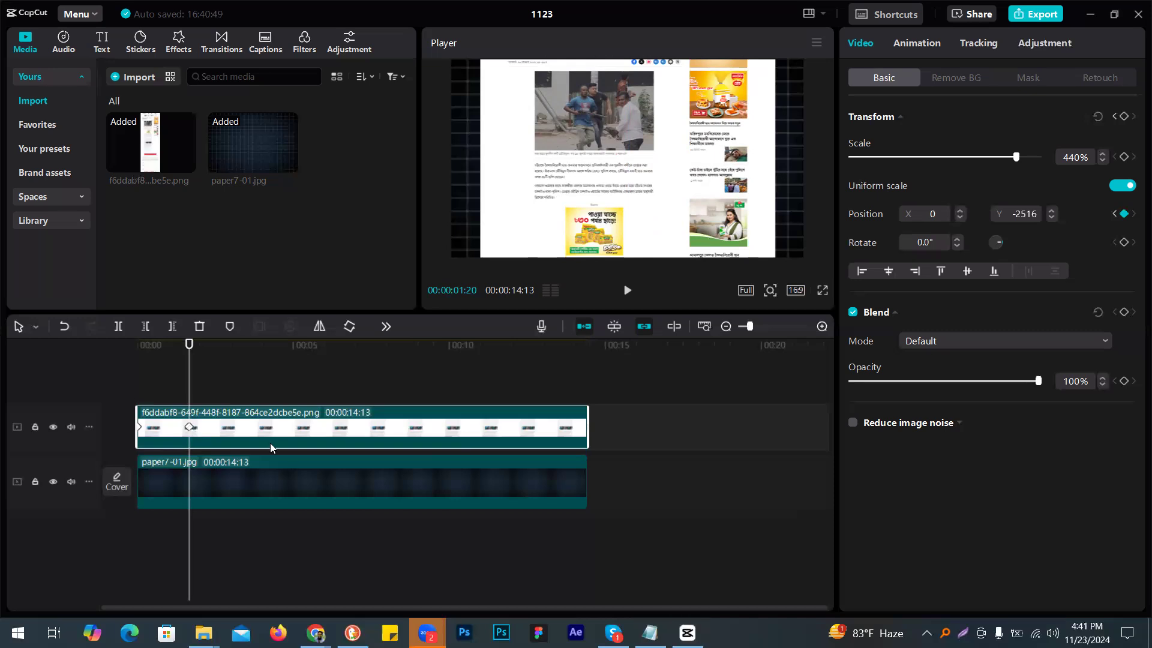
pyautogui.rightClick(190, 427)
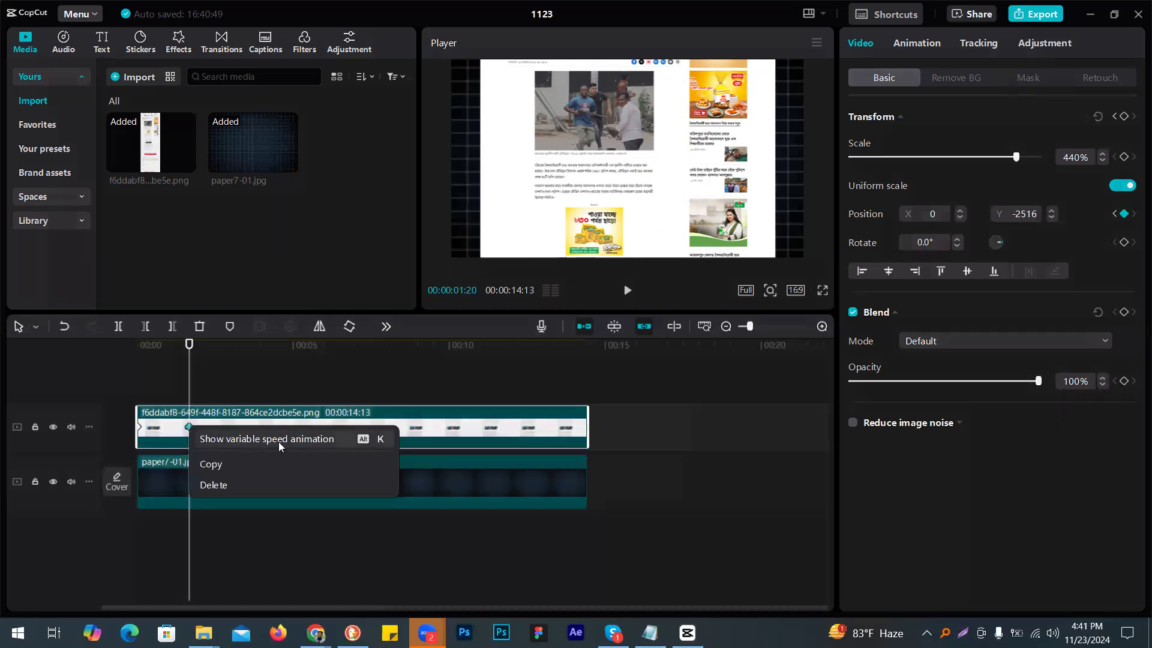
pyautogui.click(284, 445)
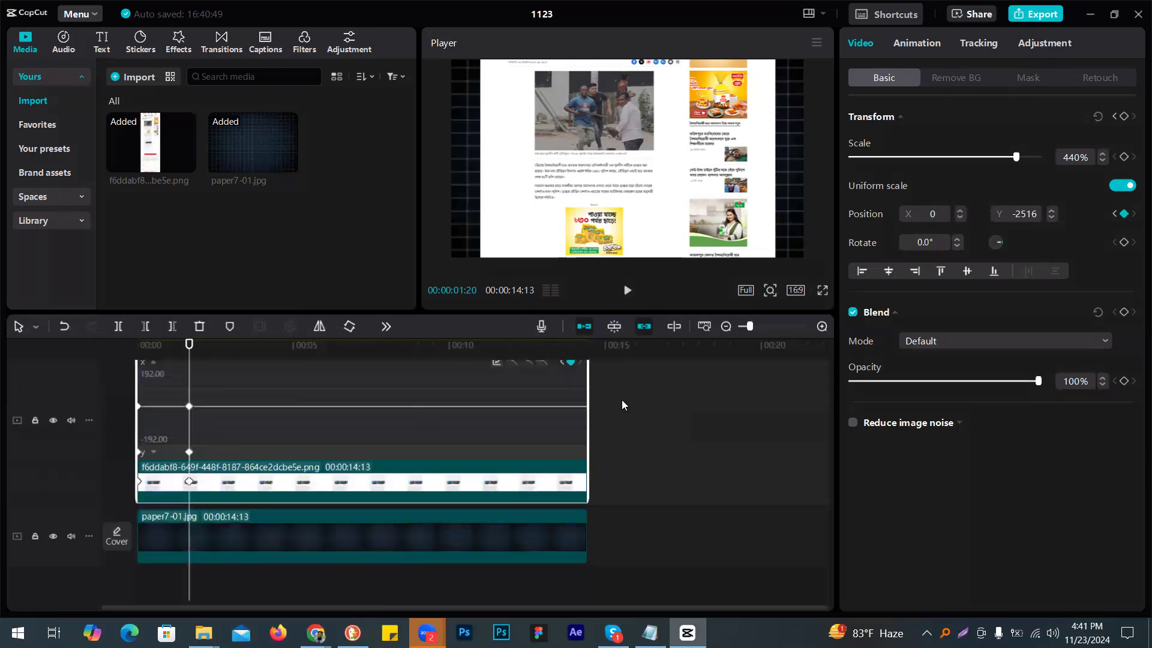
pyautogui.scroll(1, 498, 378)
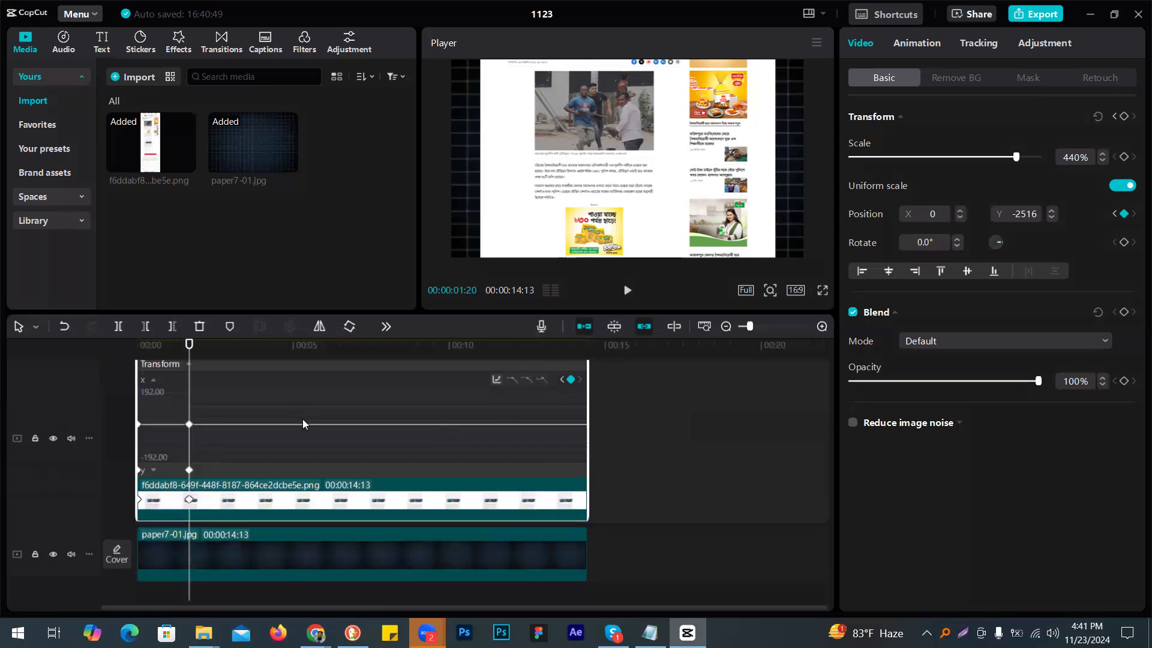
pyautogui.click(189, 424)
pyautogui.rightClick(188, 500)
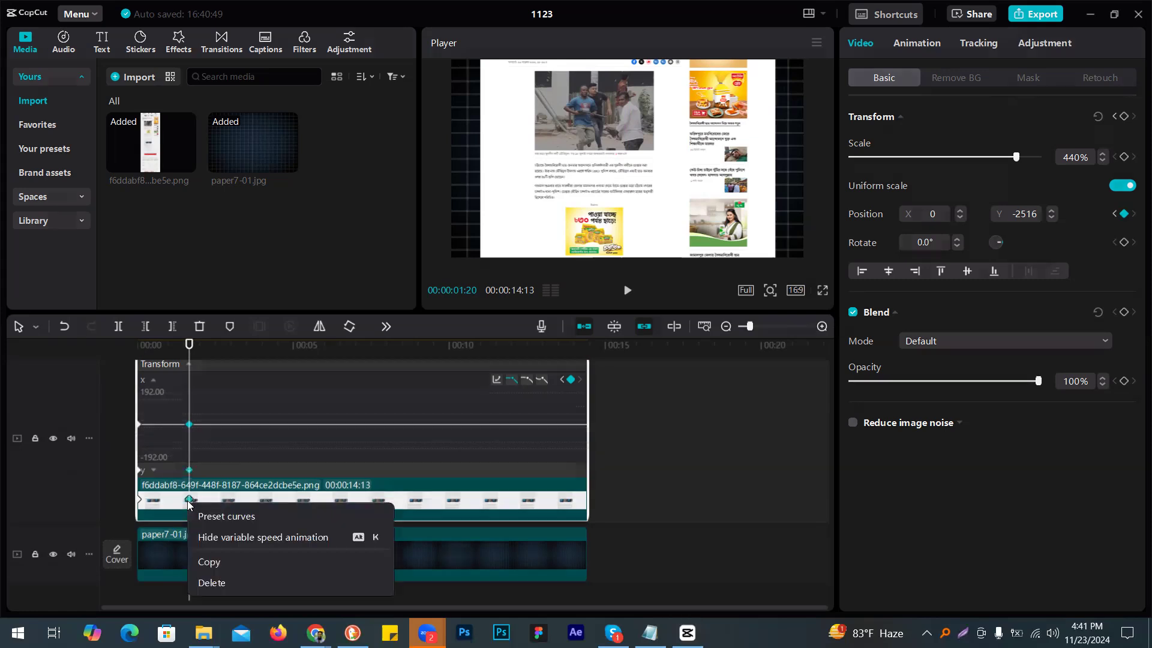
pyautogui.click(189, 499)
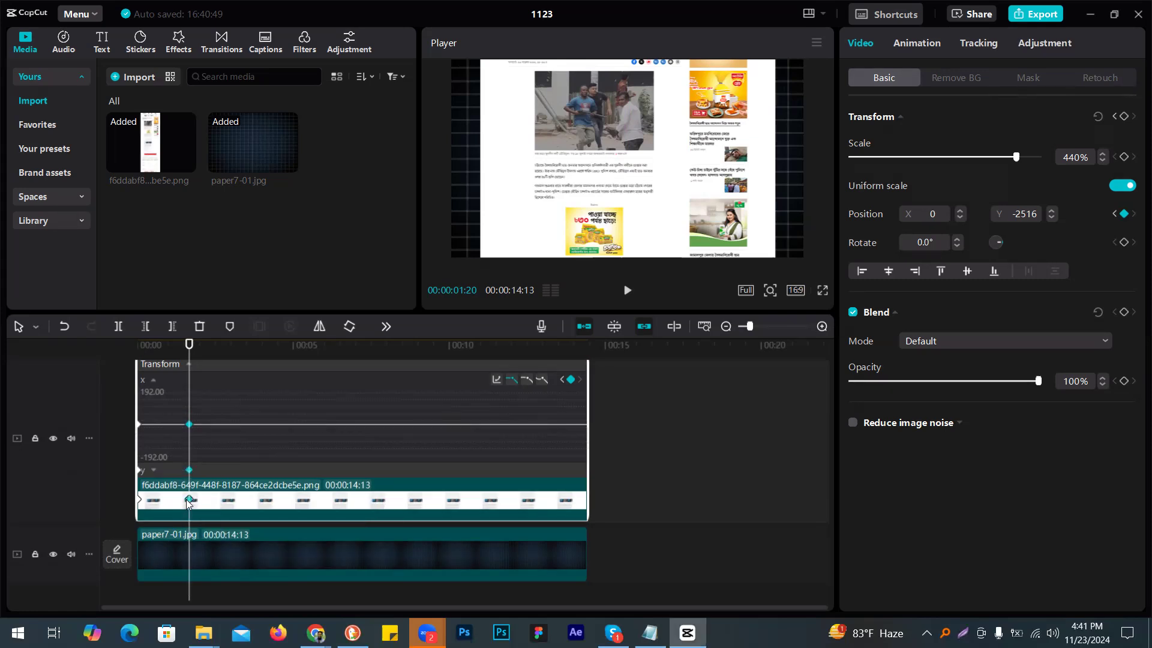
pyautogui.rightClick(189, 501)
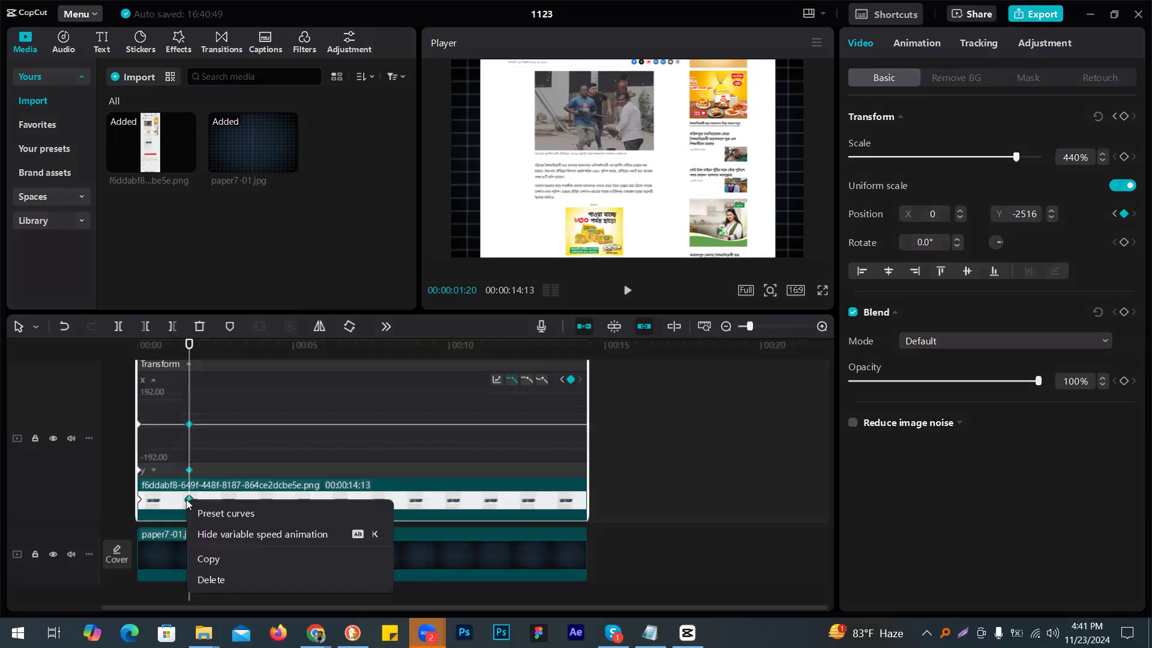
pyautogui.click(276, 534)
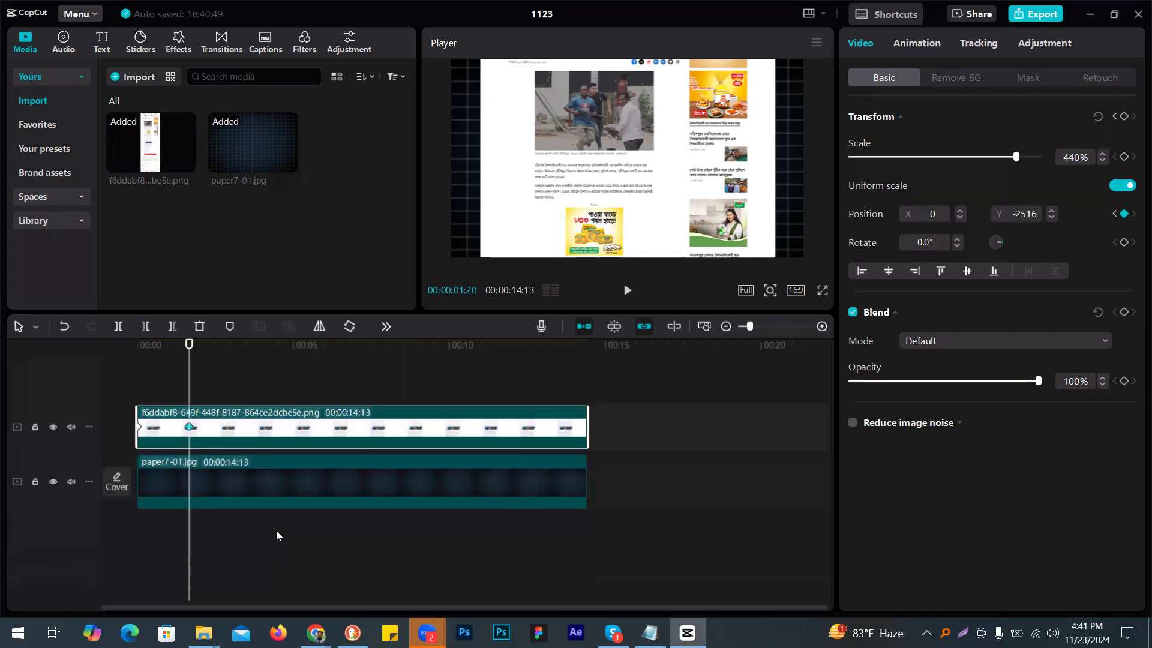
# Step: Show the article clip's variable speed animation, bend the X curve upward between its two keyframes with an auto curve handle, and hide the graph
pyautogui.rightClick(188, 426)
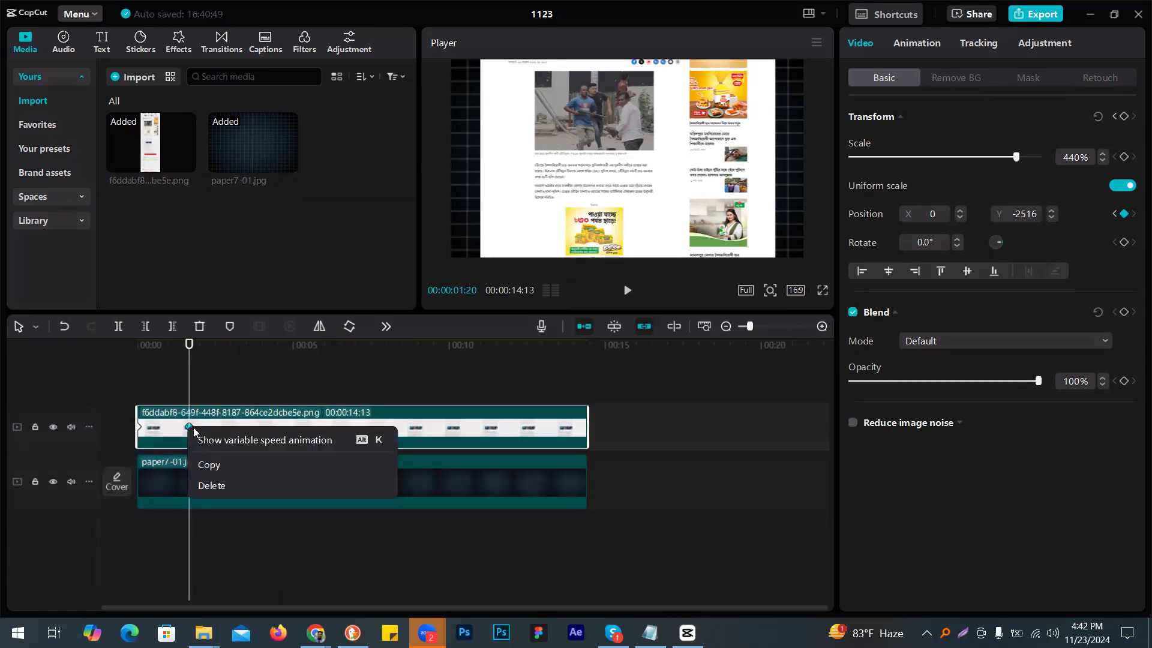
pyautogui.click(270, 441)
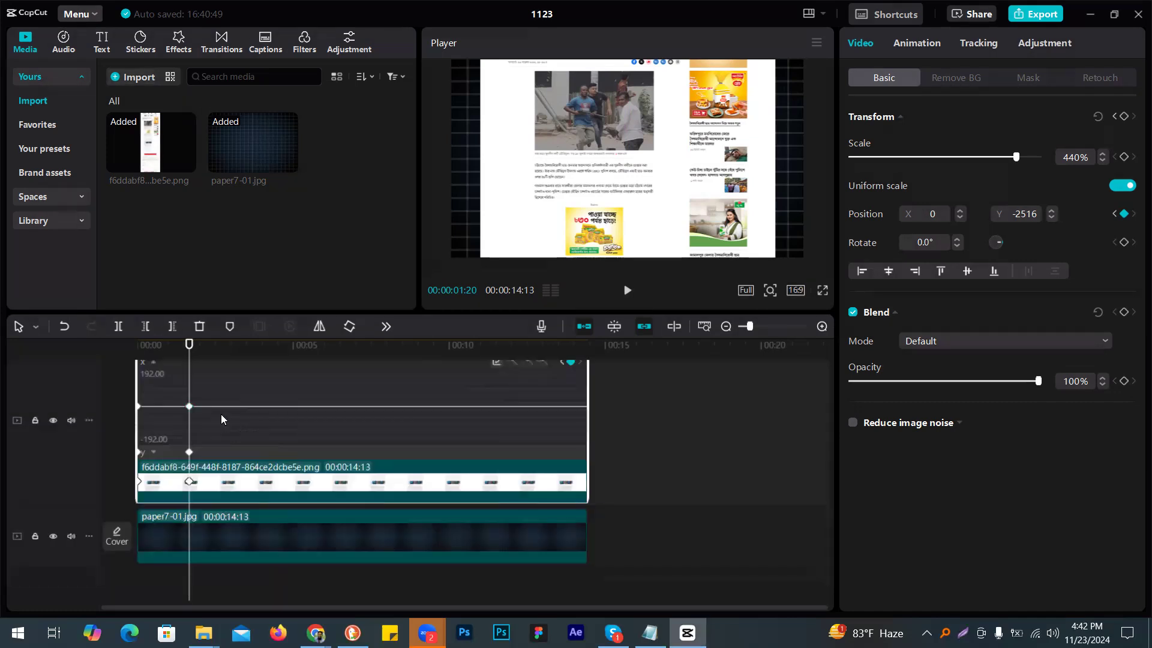
pyautogui.moveTo(232, 381); pyautogui.dragTo(172, 440)
pyautogui.scroll(3, 652, 416)
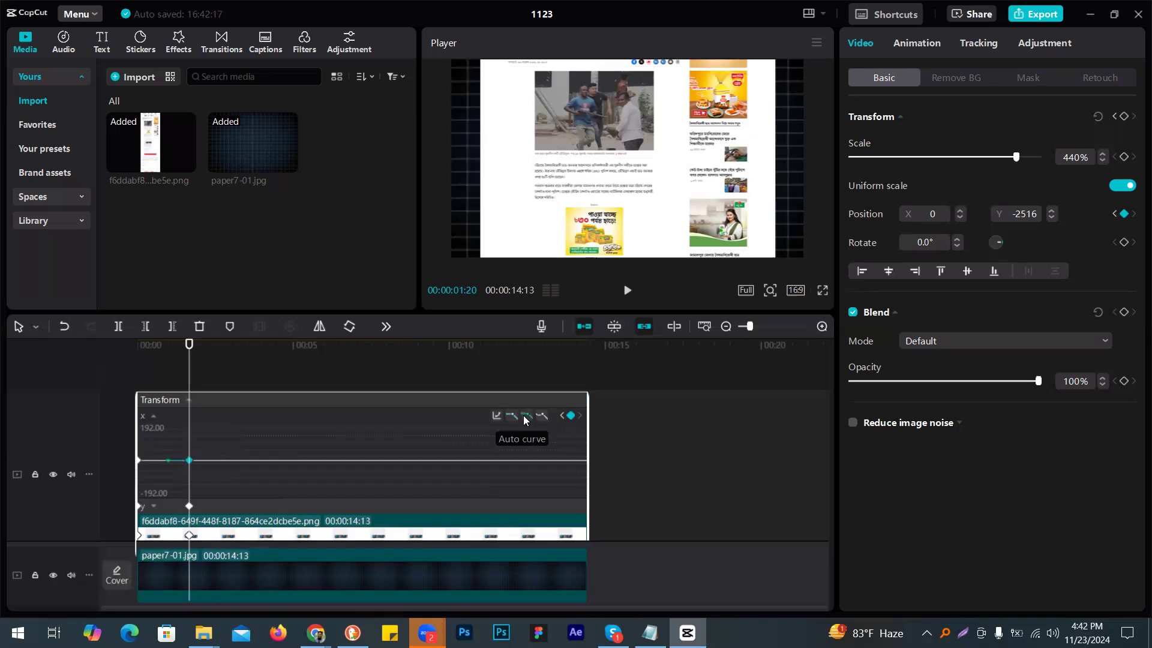
pyautogui.moveTo(168, 453); pyautogui.dragTo(159, 426)
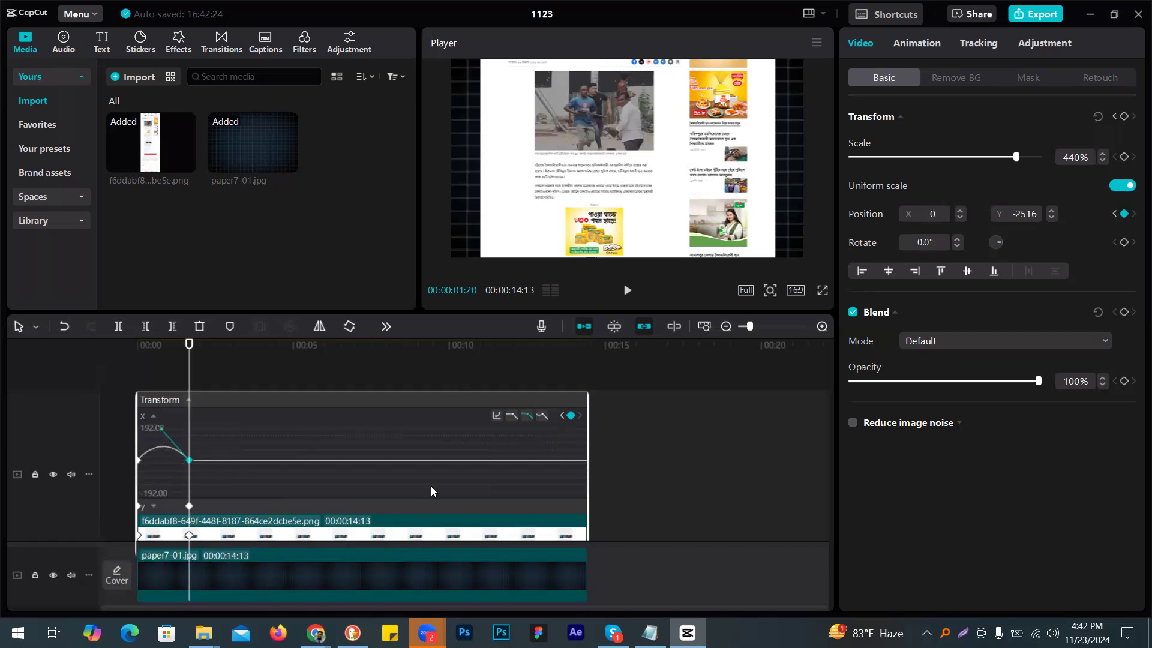
pyautogui.scroll(-1, 355, 471)
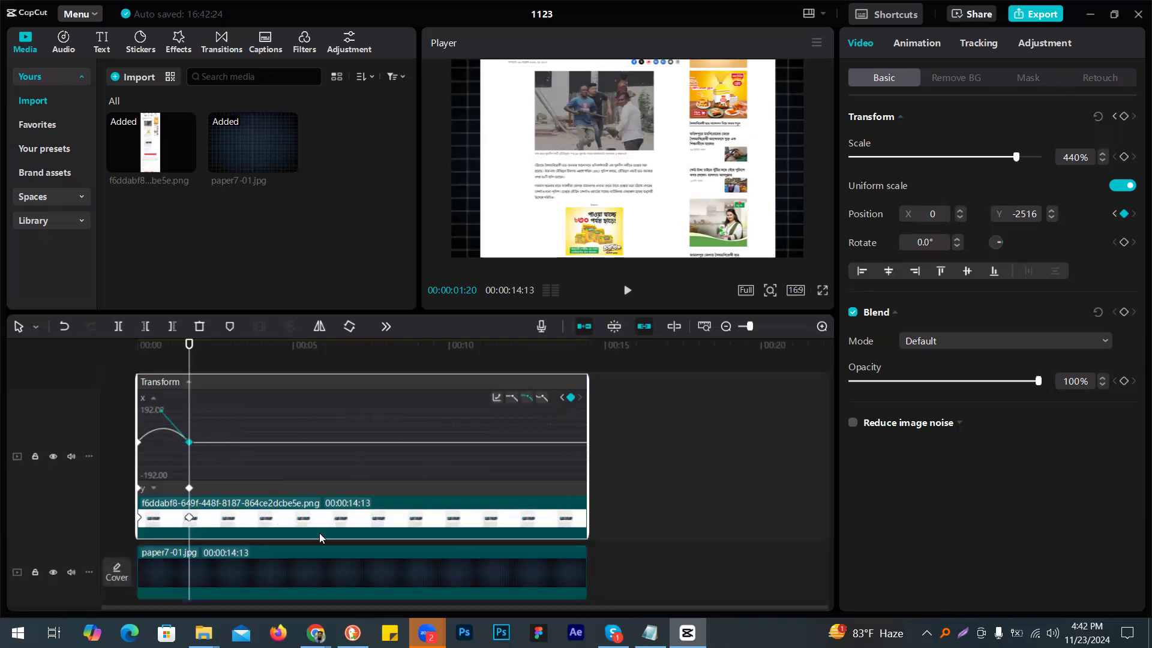
pyautogui.rightClick(189, 517)
pyautogui.click(246, 552)
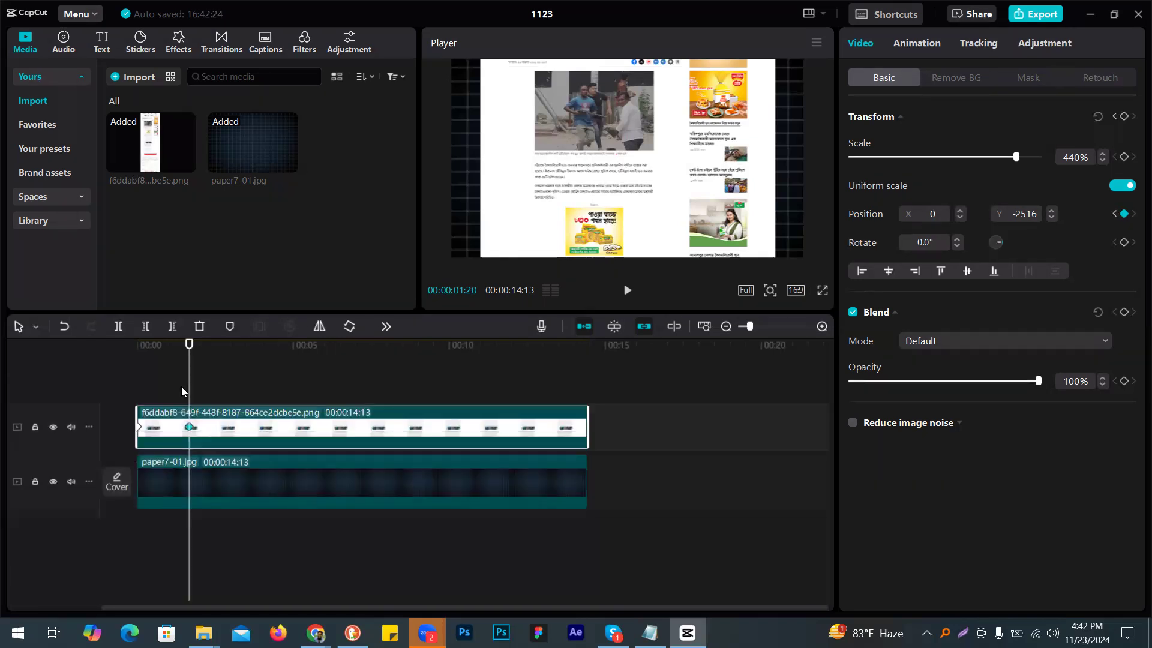
# Step: Preview the article's upward slide full screen from the start of the timeline
pyautogui.press('Home')
pyautogui.click(823, 291)
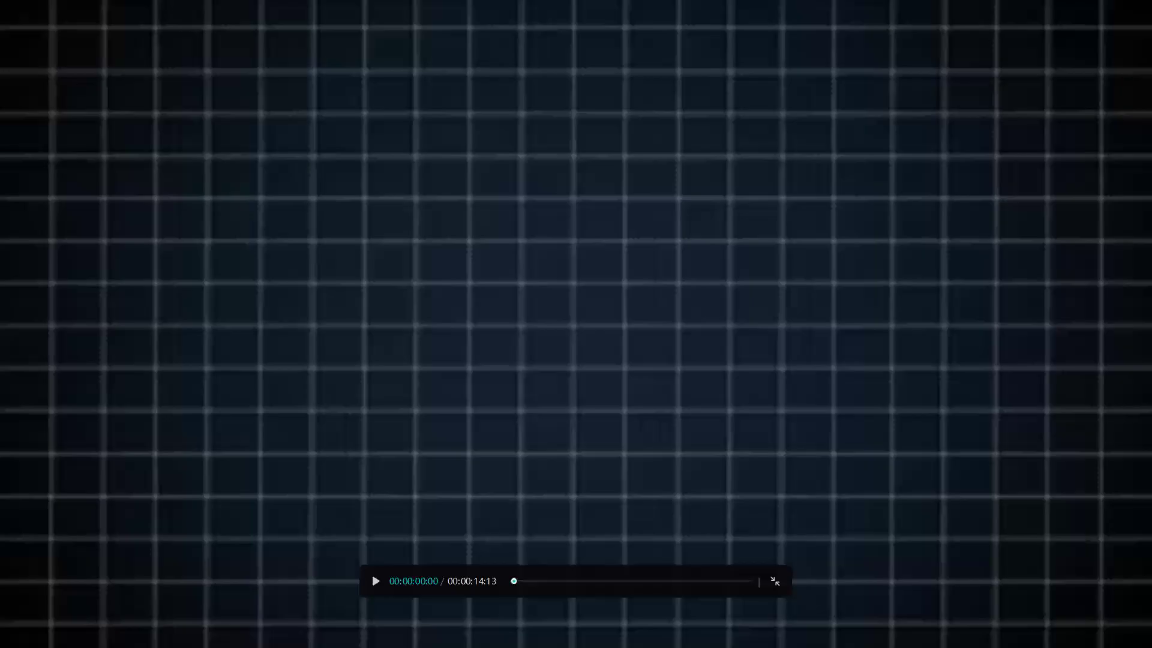
pyautogui.click(377, 585)
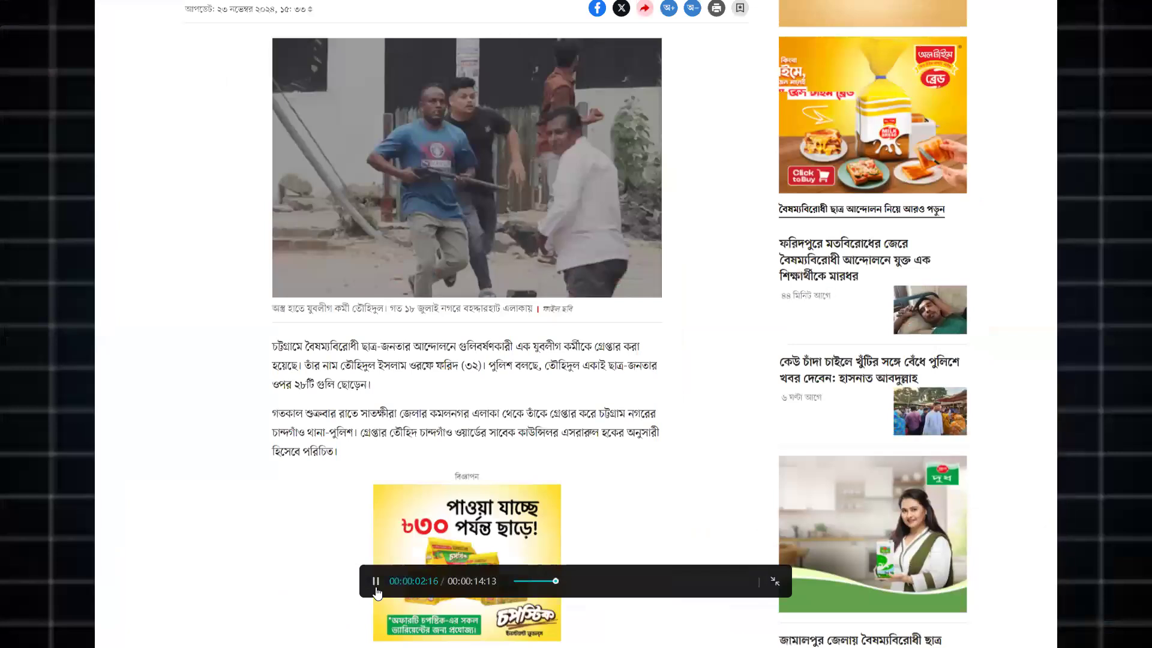
pyautogui.click(376, 584)
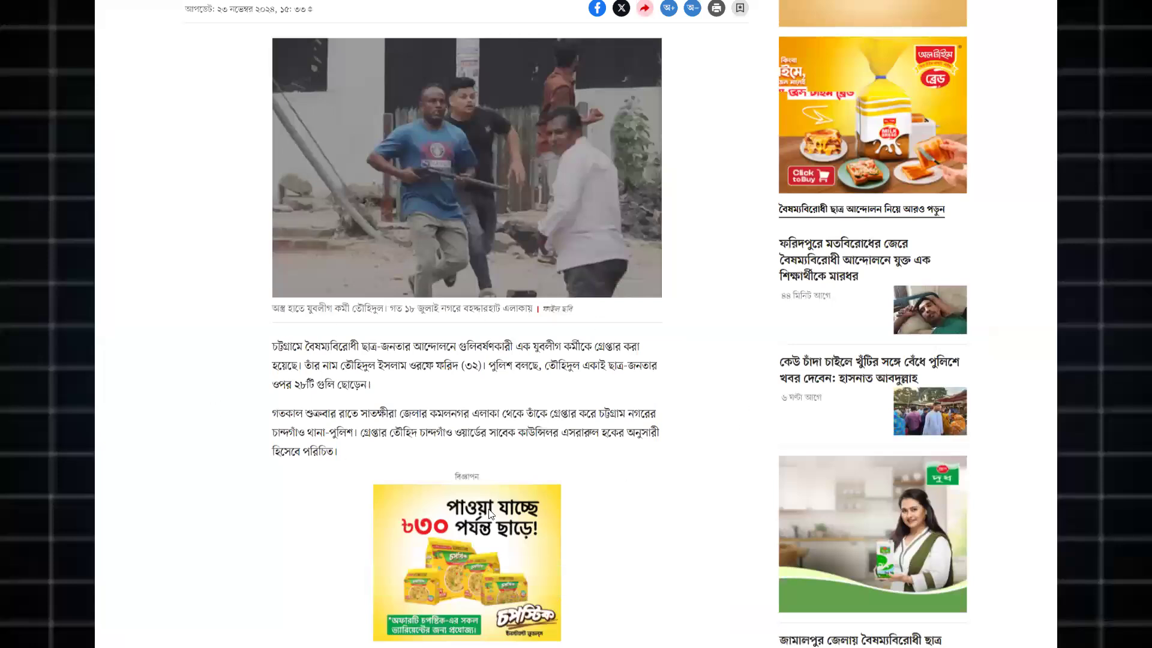
pyautogui.press('Escape')
# Step: Duplicate the article clip onto a new track above the original, starting at the beginning of the timeline
pyautogui.moveTo(223, 381); pyautogui.dragTo(186, 381)
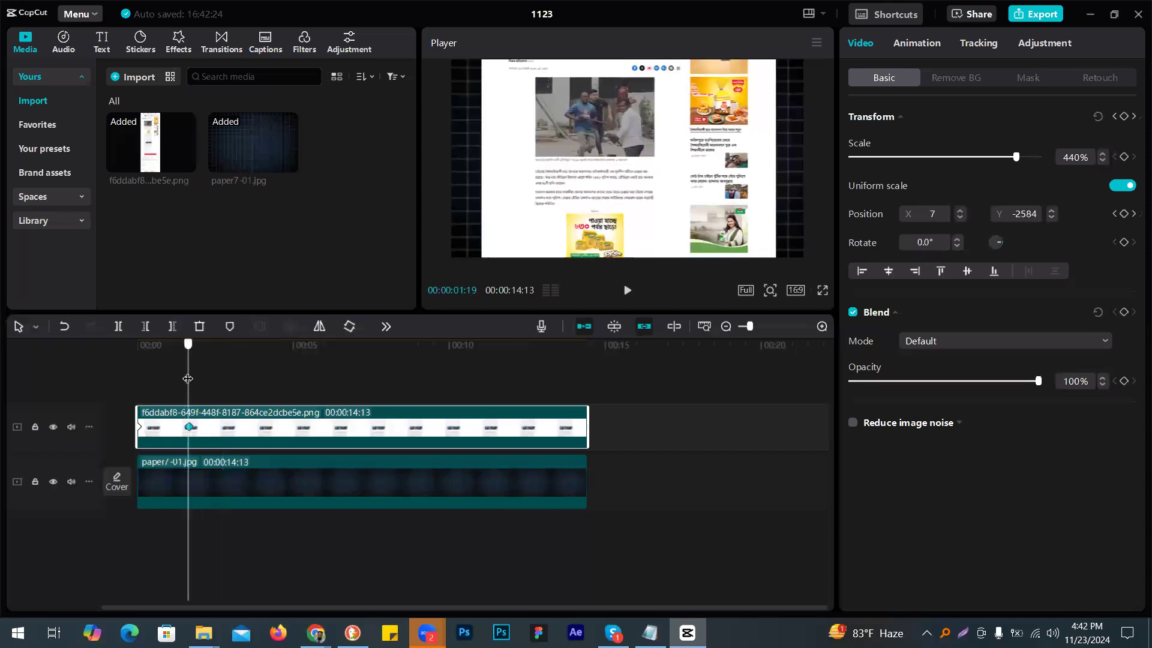
pyautogui.click(304, 431)
pyautogui.hotkey('ctrl', 'v')
pyautogui.moveTo(311, 419); pyautogui.dragTo(258, 423)
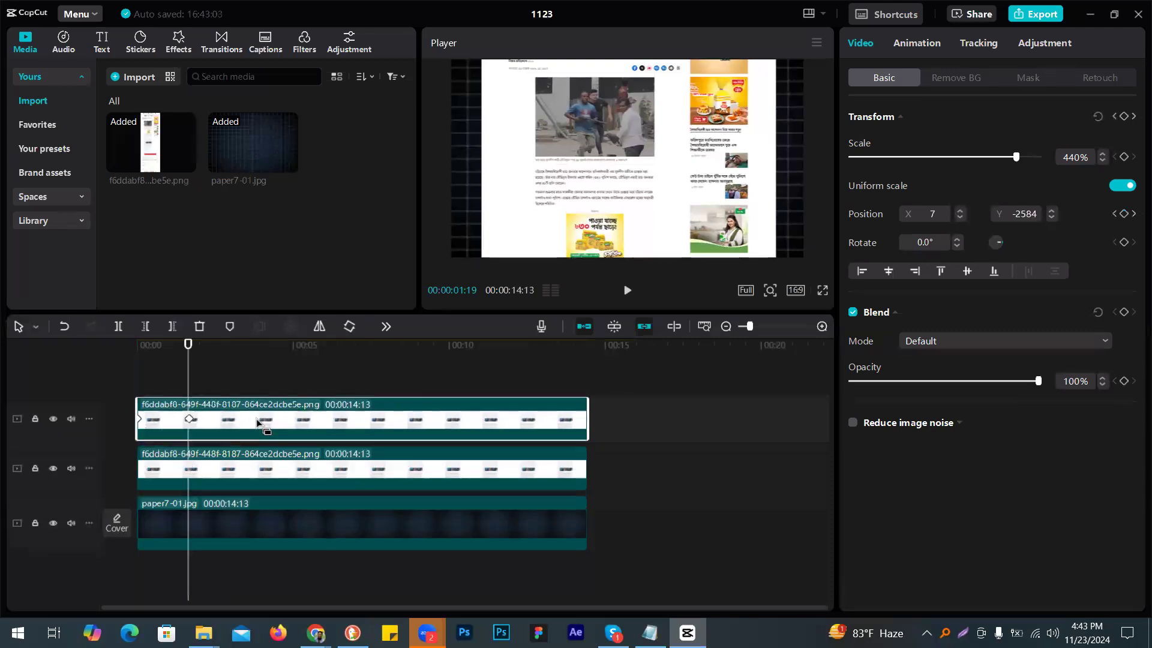
# Step: Delete both position keyframes from the upper article copy, at 00:00:01:20 and at the clip's start
pyautogui.click(189, 420)
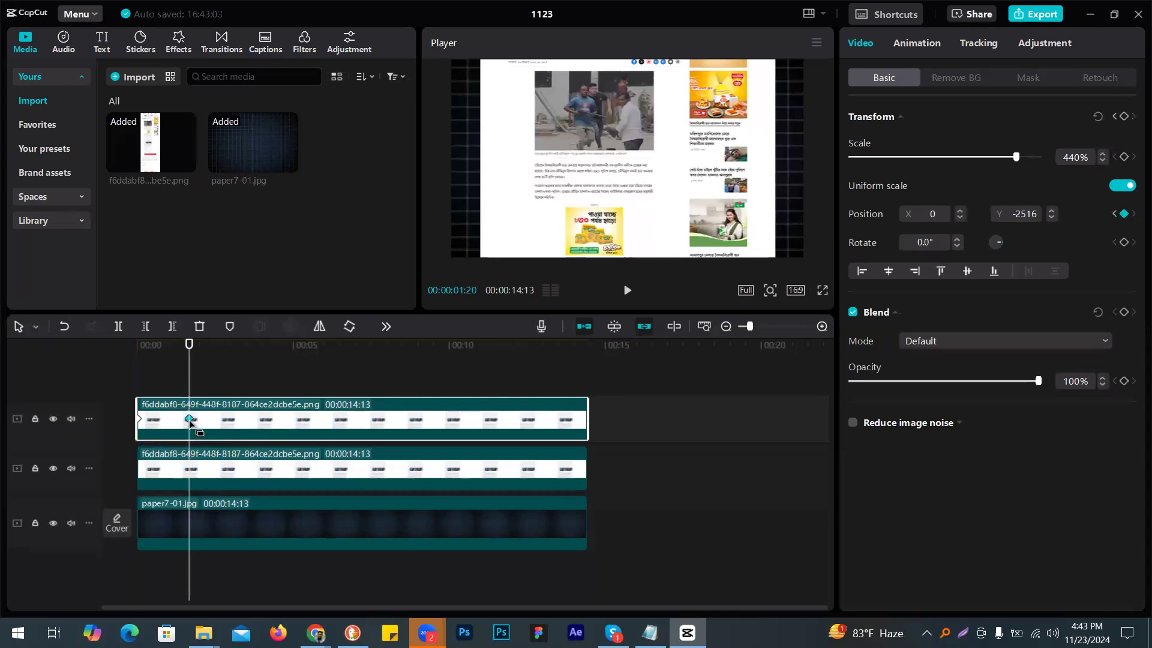
pyautogui.rightClick(186, 419)
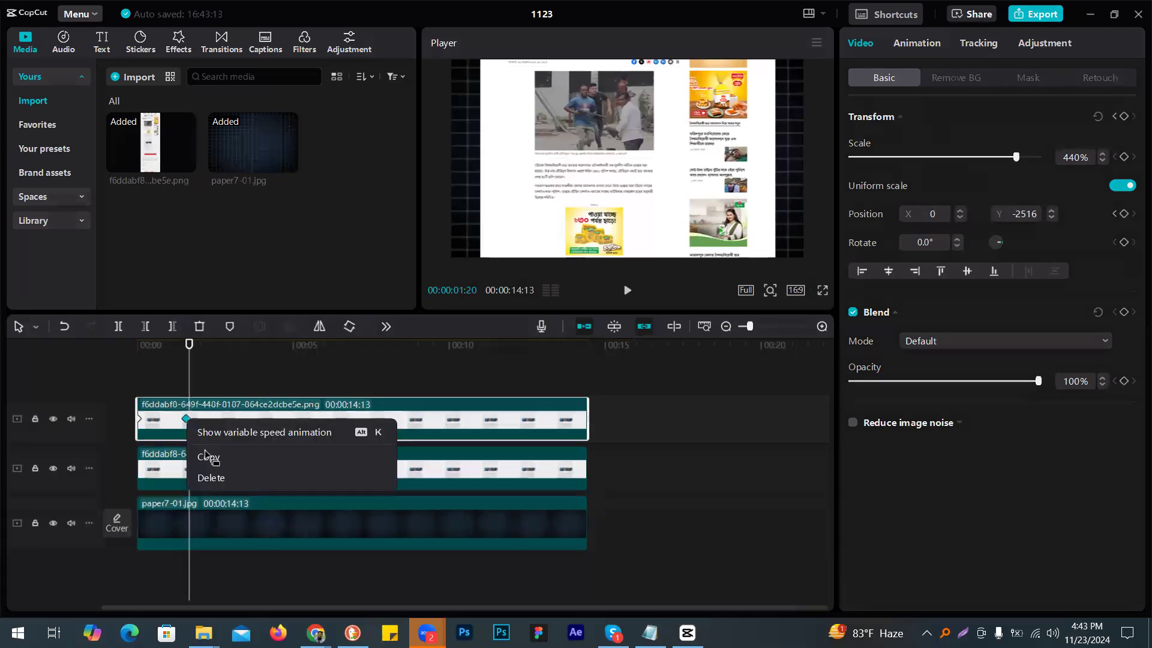
pyautogui.click(220, 479)
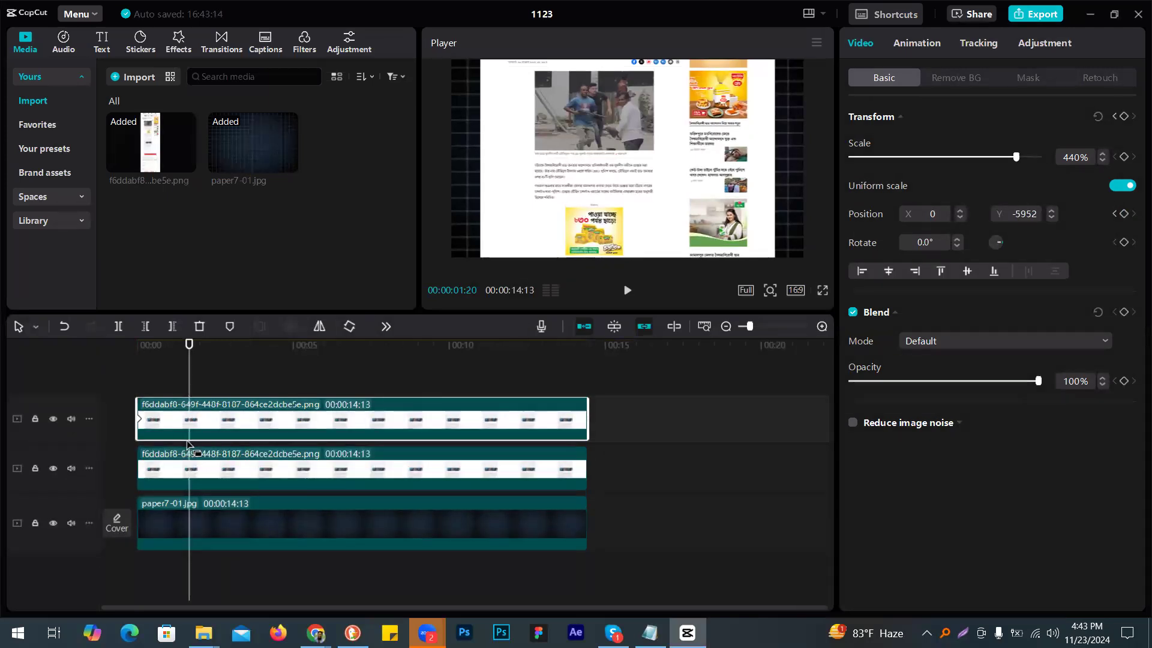
pyautogui.rightClick(139, 420)
pyautogui.click(173, 481)
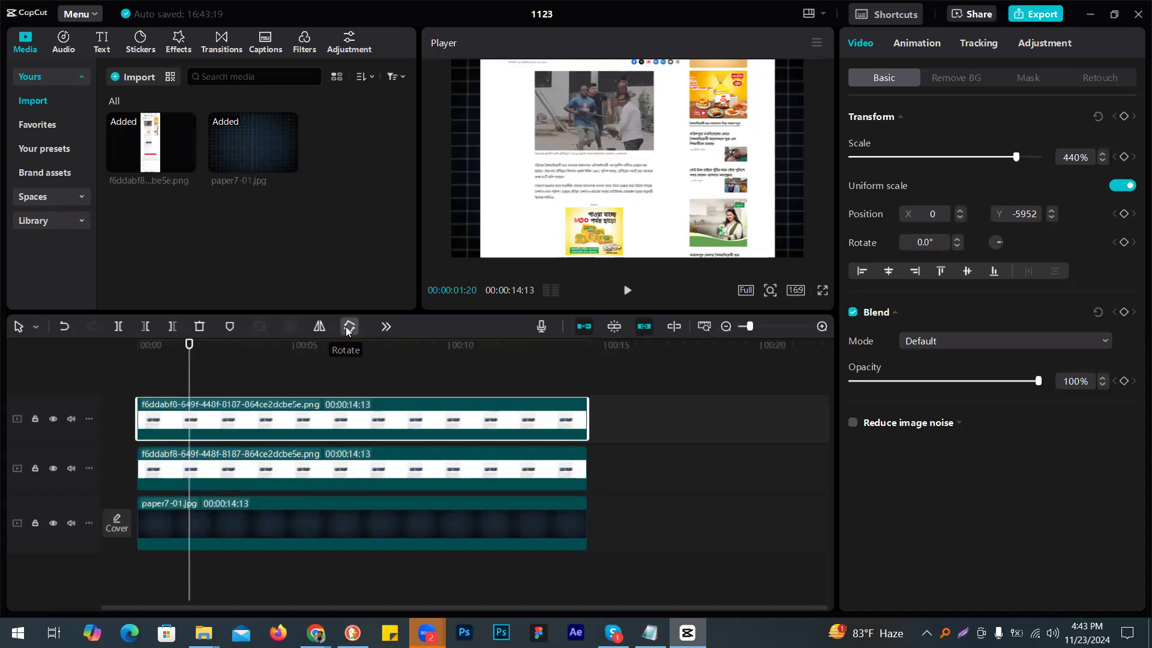
# Step: Crop the upper article copy with a free ratio to the headline, photo and first paragraphs, excluding the page header and sidebar
pyautogui.click(388, 327)
pyautogui.click(415, 345)
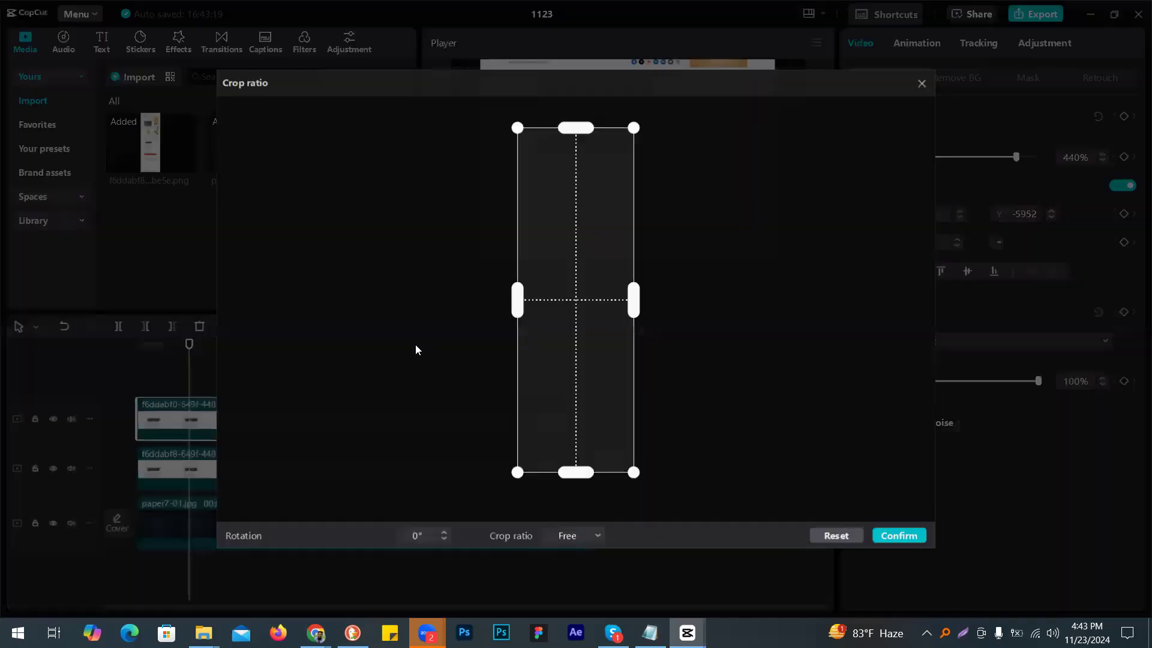
pyautogui.moveTo(578, 473); pyautogui.dragTo(568, 229)
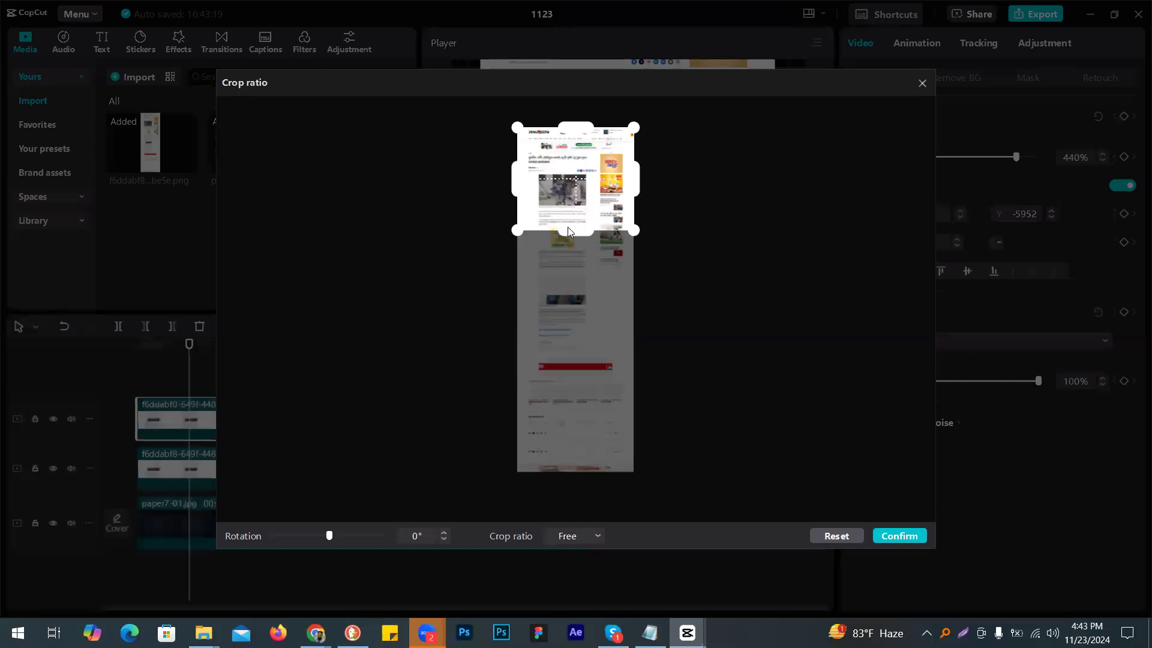
pyautogui.moveTo(583, 128); pyautogui.dragTo(583, 152)
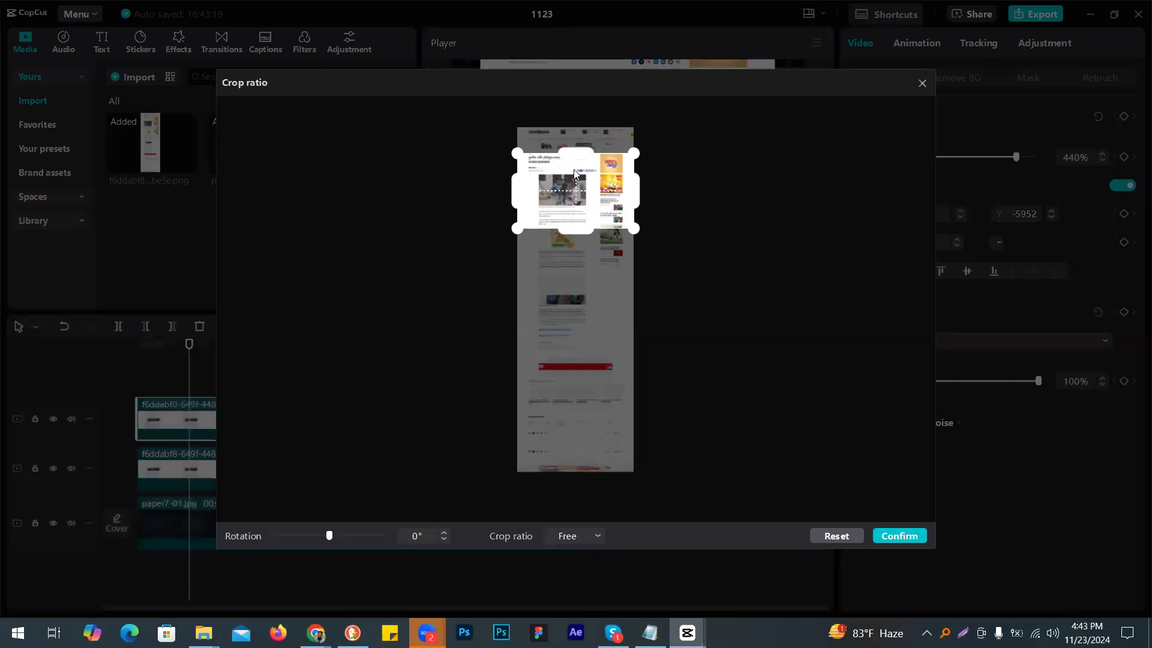
pyautogui.moveTo(584, 210); pyautogui.dragTo(584, 211)
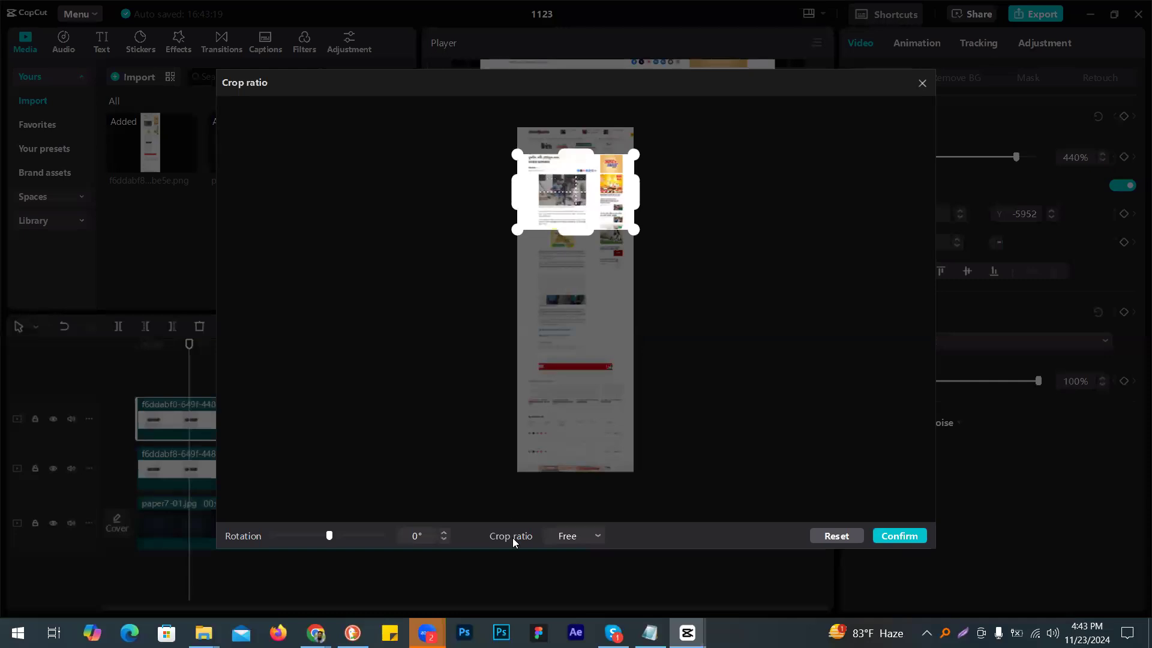
pyautogui.click(564, 537)
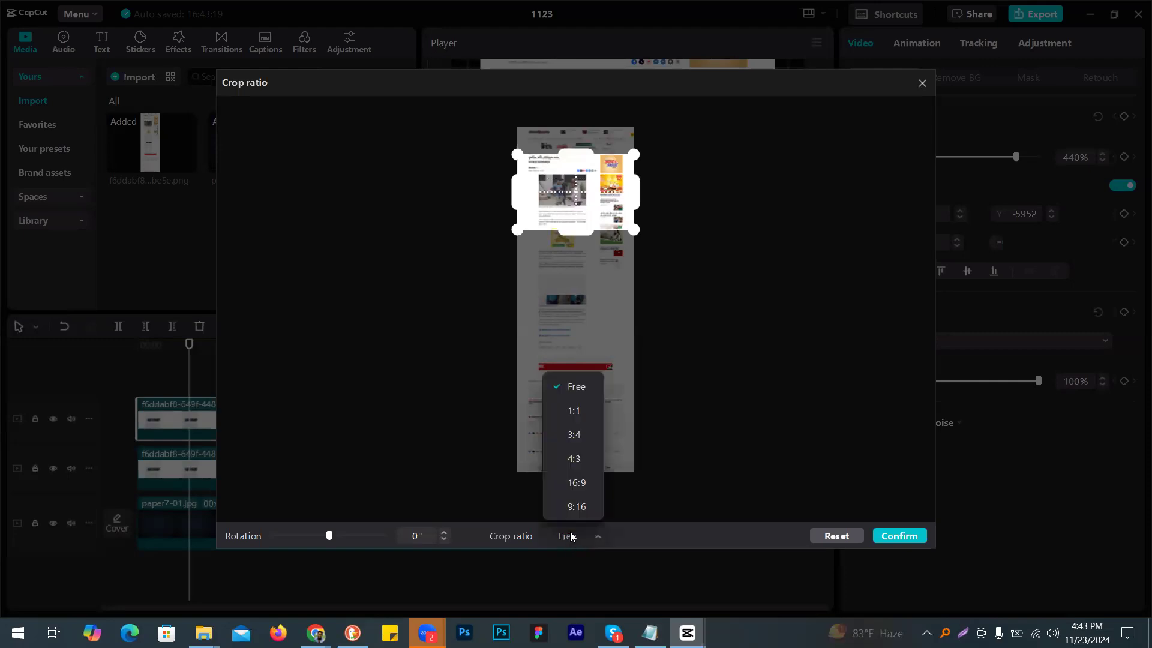
pyautogui.click(568, 537)
pyautogui.moveTo(636, 192); pyautogui.dragTo(594, 195)
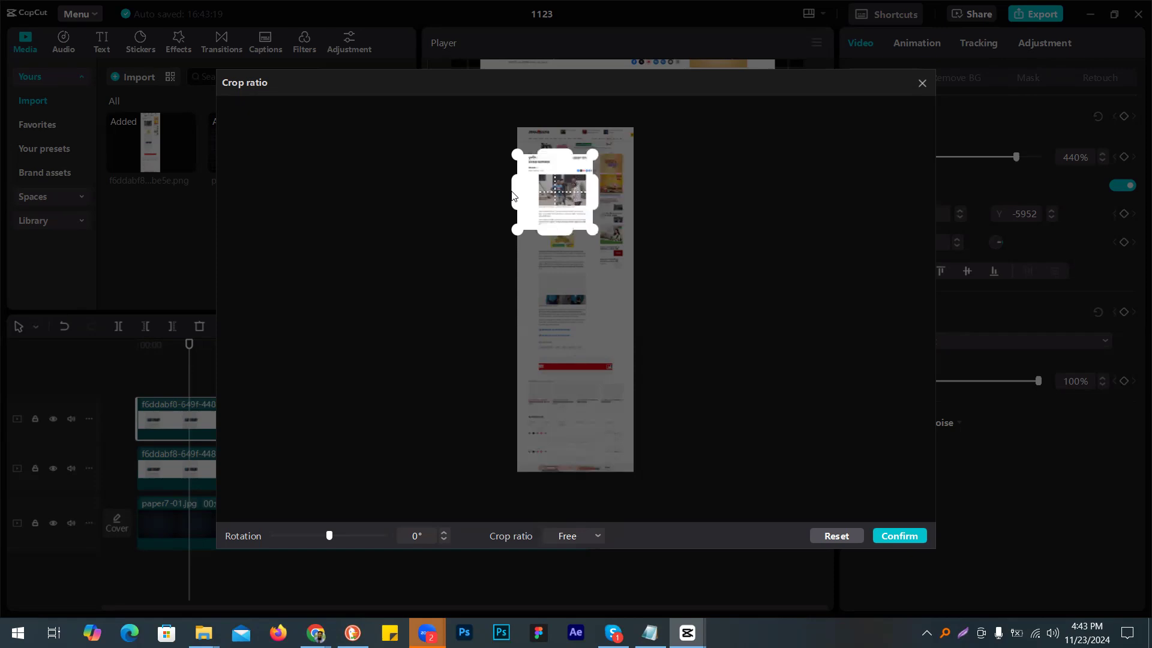
pyautogui.moveTo(558, 198); pyautogui.dragTo(563, 195)
pyautogui.click(882, 539)
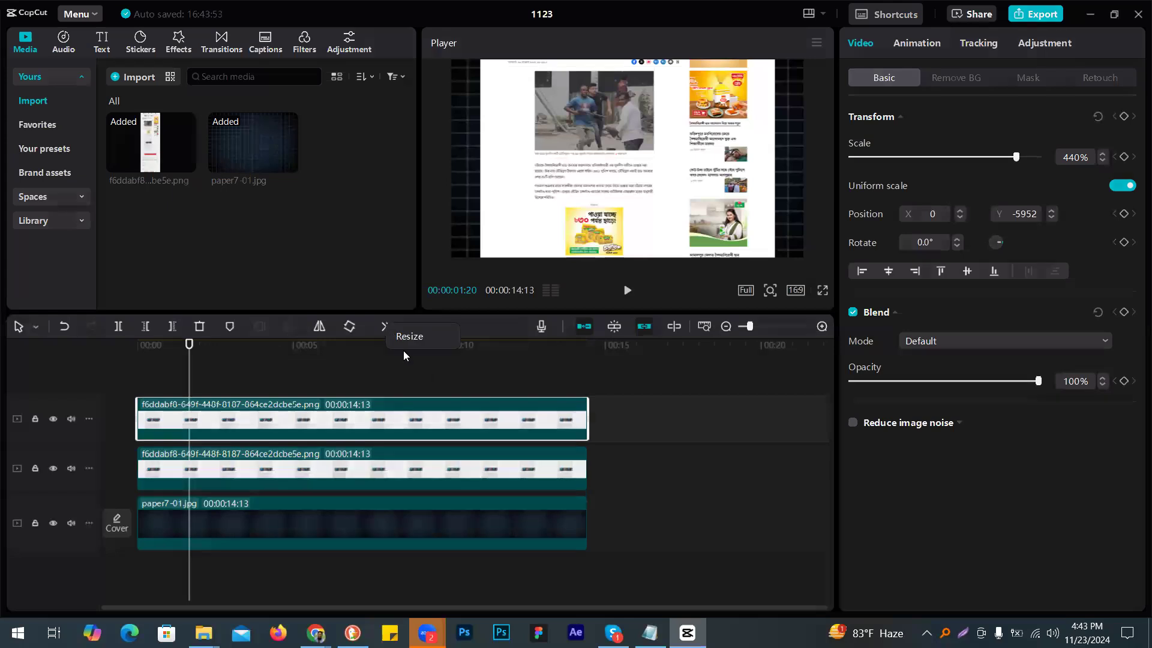
pyautogui.click(403, 339)
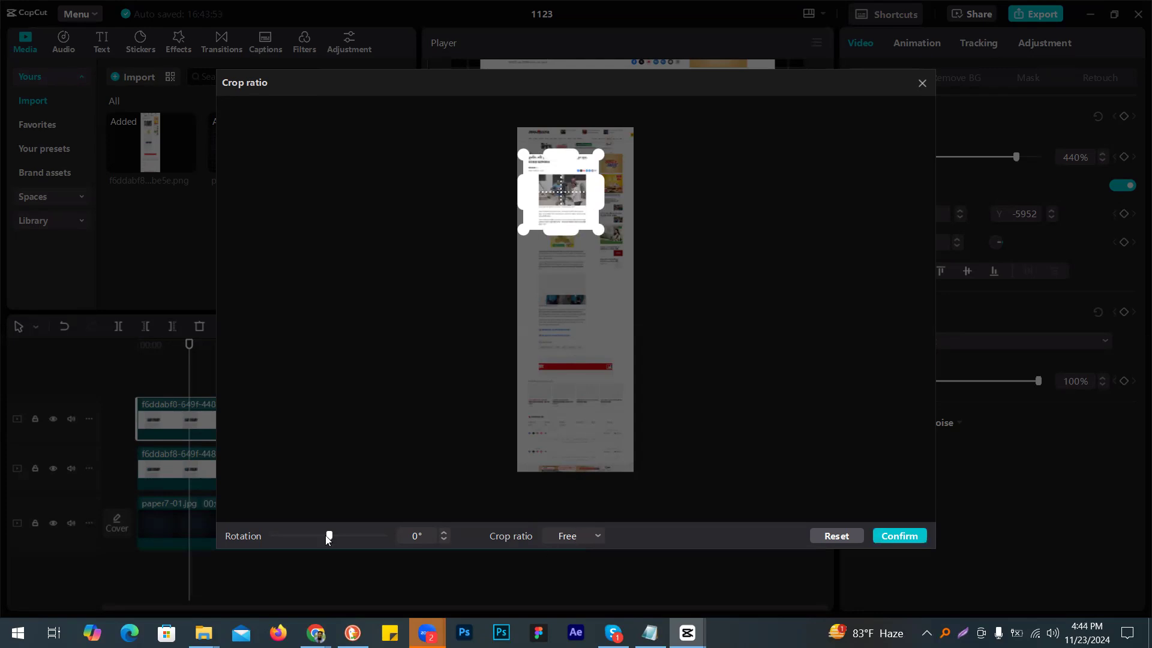
pyautogui.press('Escape')
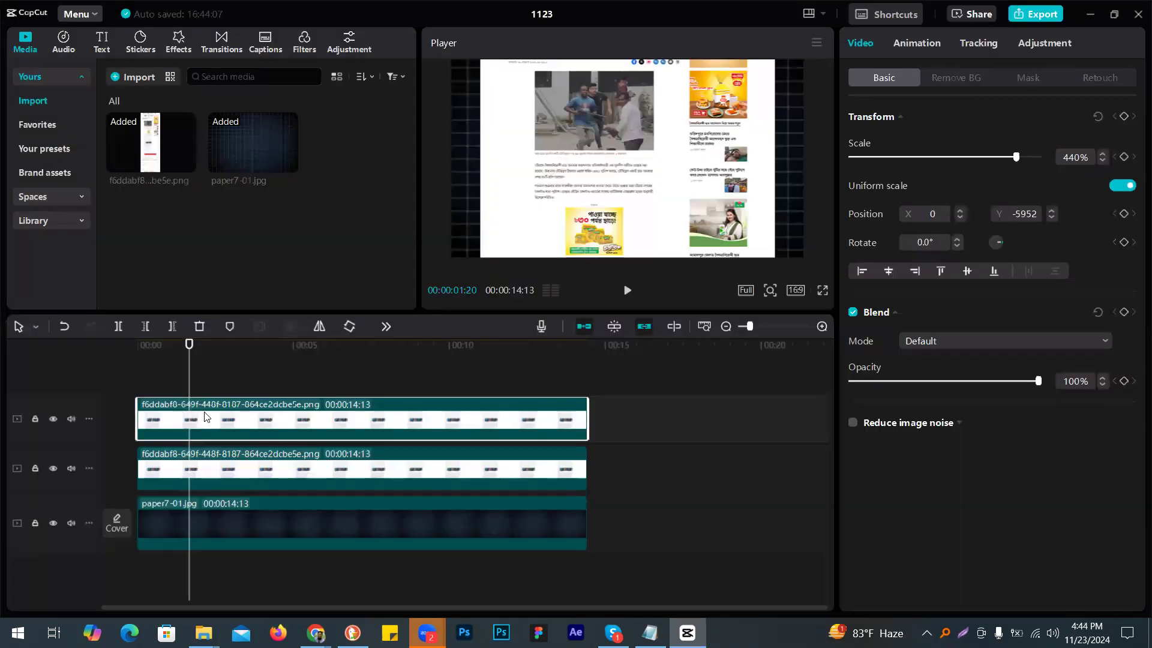
# Step: Trim the start of the upper article copy to 00:00:01:20 and hide the original article track beneath it
pyautogui.moveTo(143, 423); pyautogui.dragTo(190, 414)
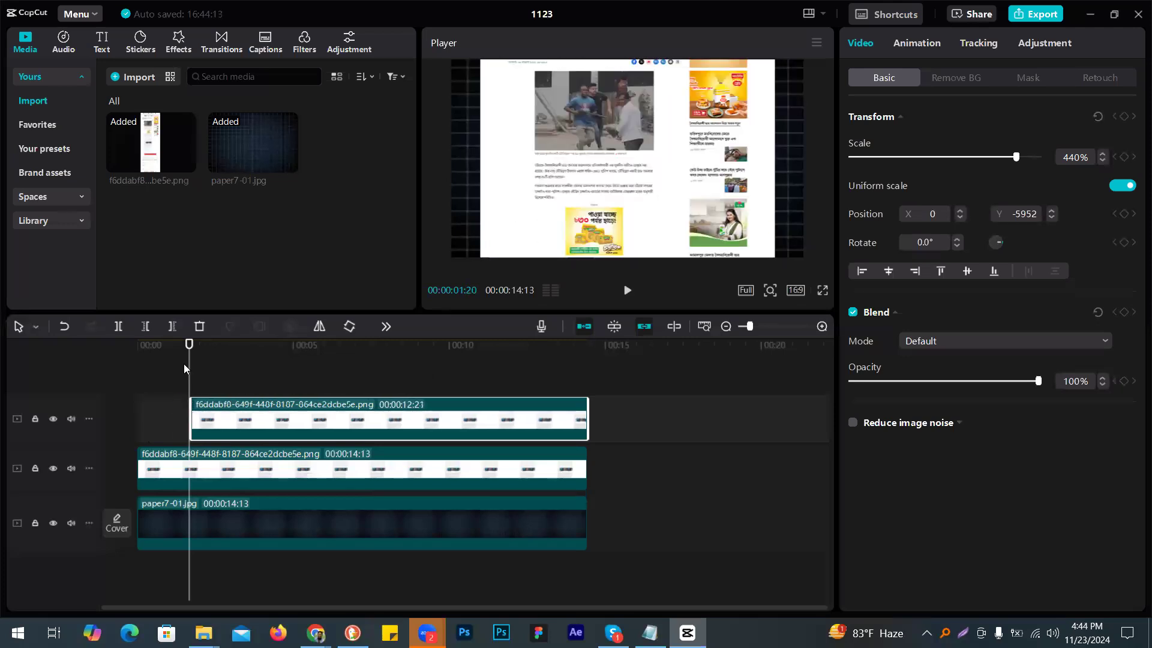
pyautogui.click(71, 468)
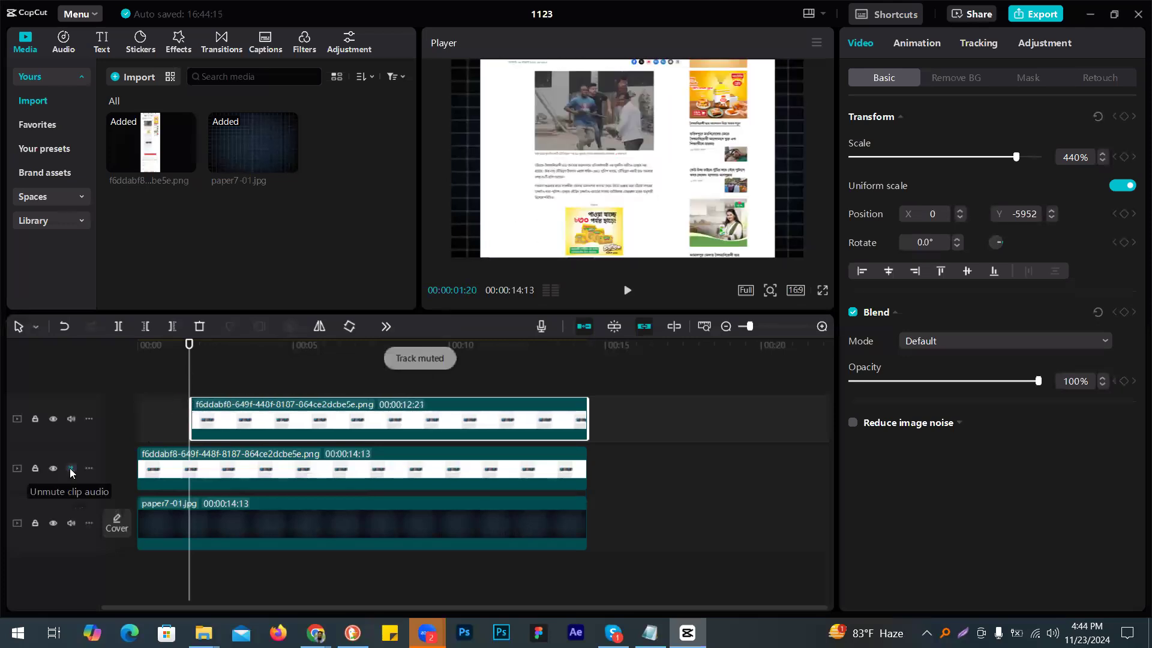
pyautogui.click(53, 468)
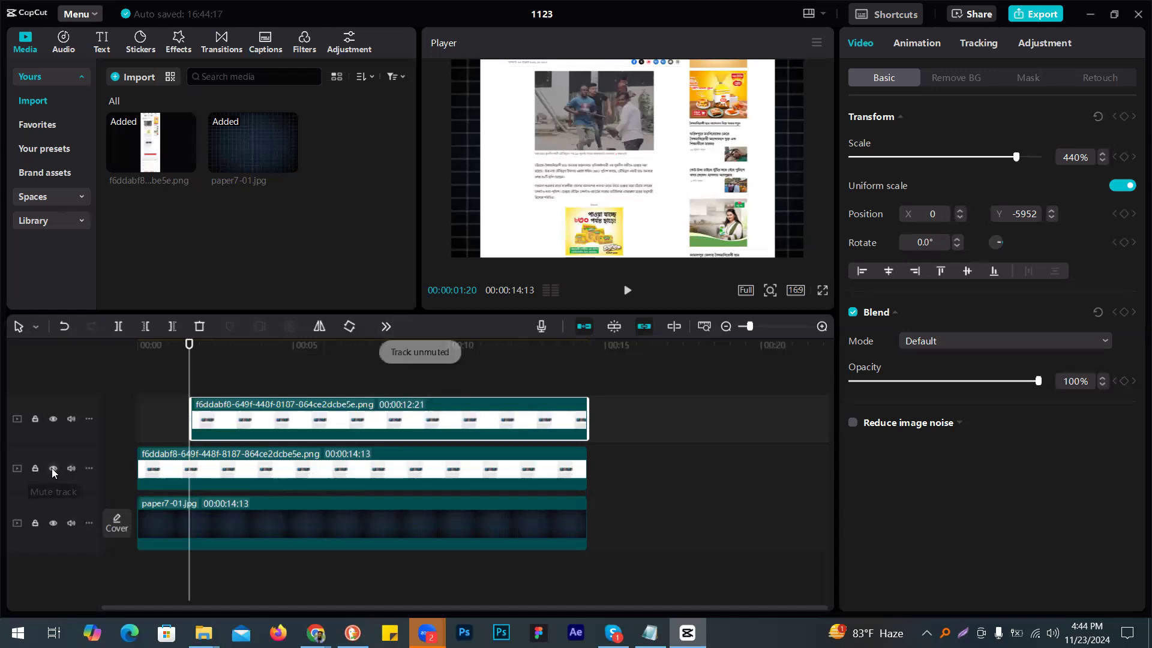
# Step: Compare the two article tracks by toggling their visibility, ending with only the upper copy shown over the grid background
pyautogui.click(198, 414)
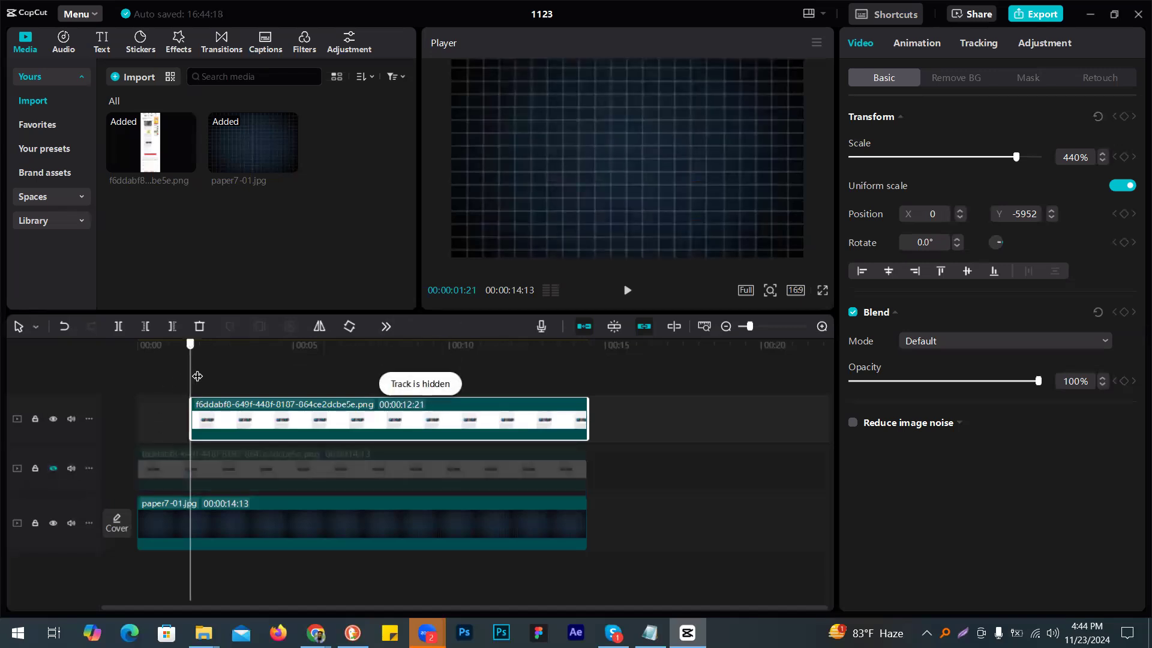
pyautogui.moveTo(197, 378); pyautogui.dragTo(297, 397)
pyautogui.click(53, 468)
pyautogui.click(55, 468)
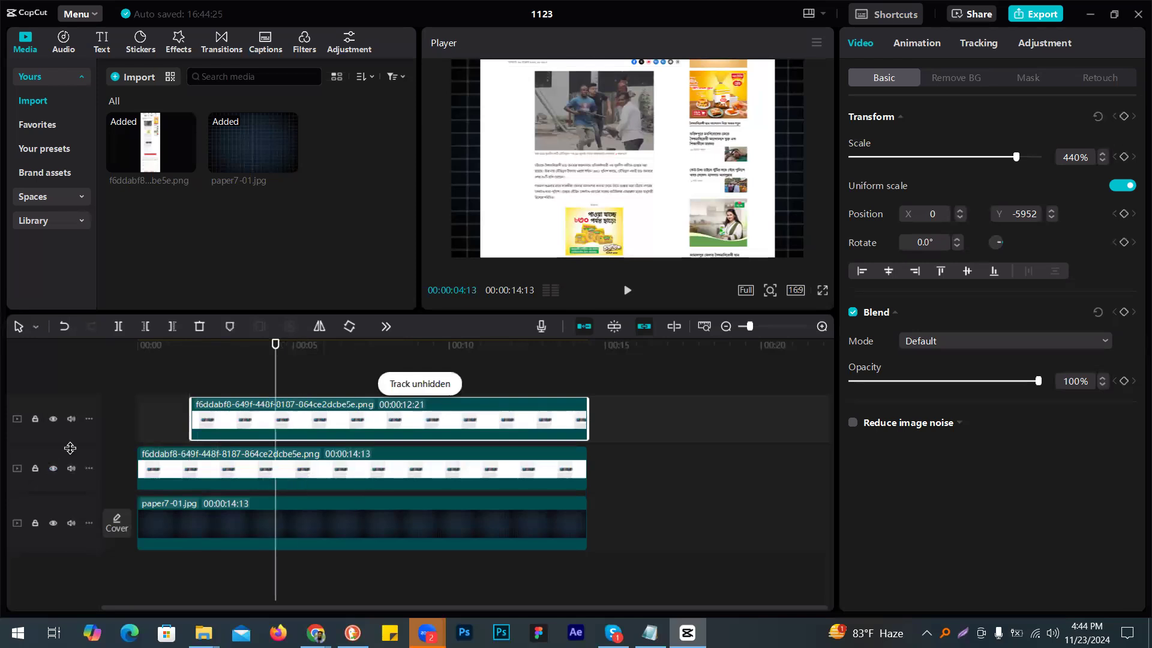
pyautogui.click(53, 419)
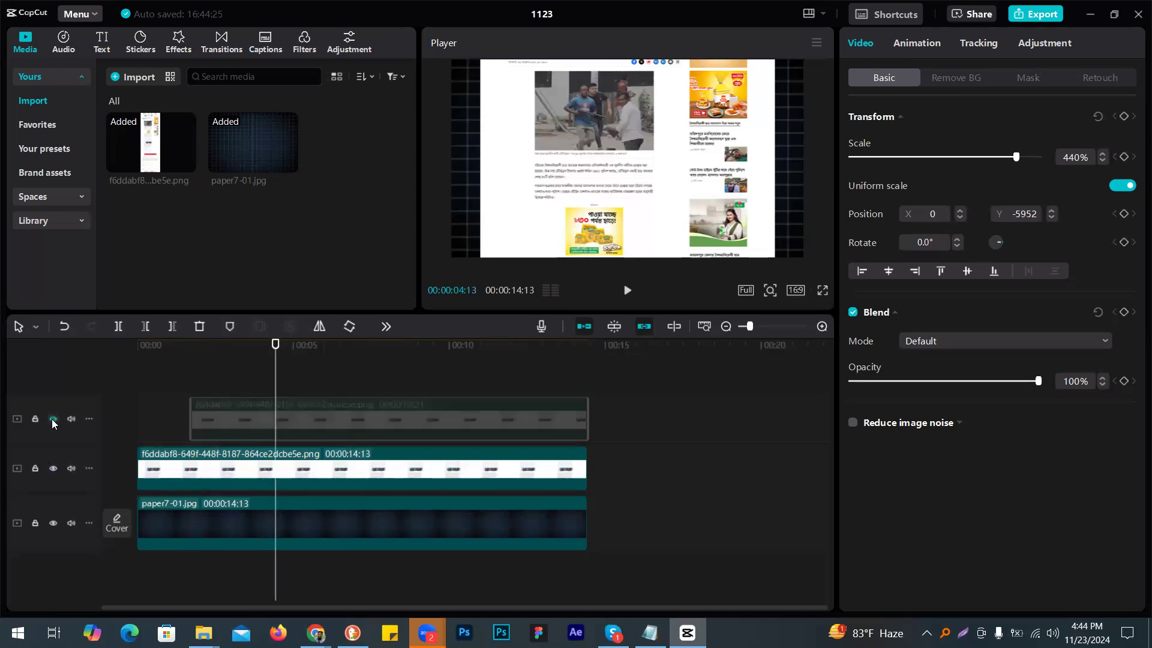
pyautogui.click(54, 468)
pyautogui.click(54, 463)
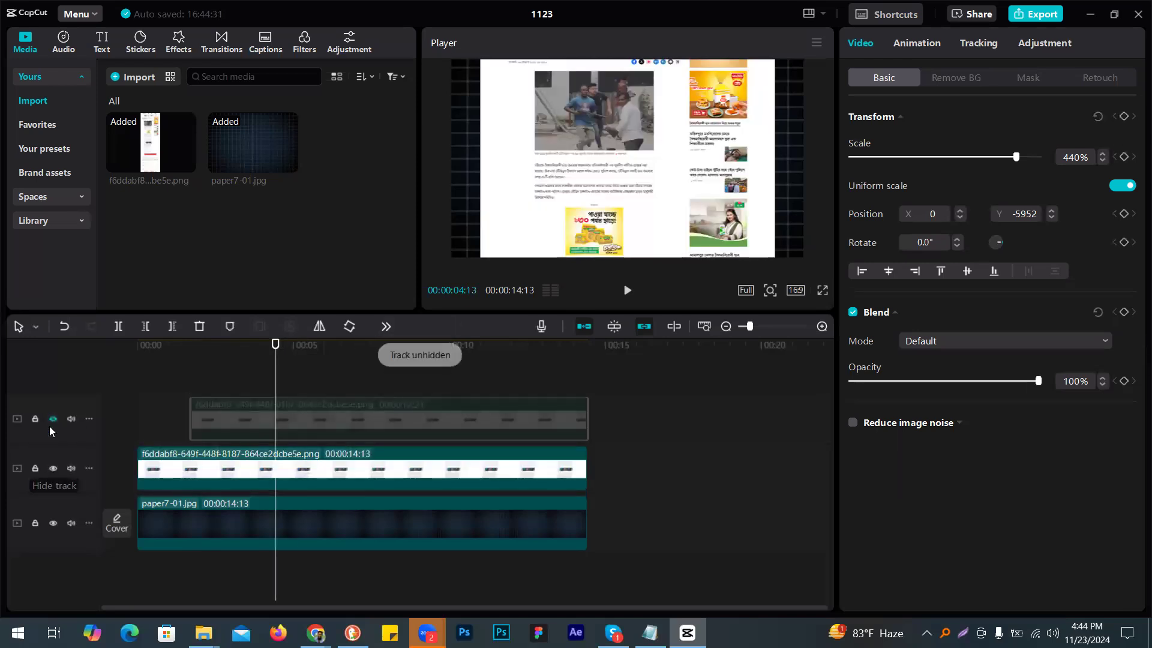
pyautogui.click(51, 420)
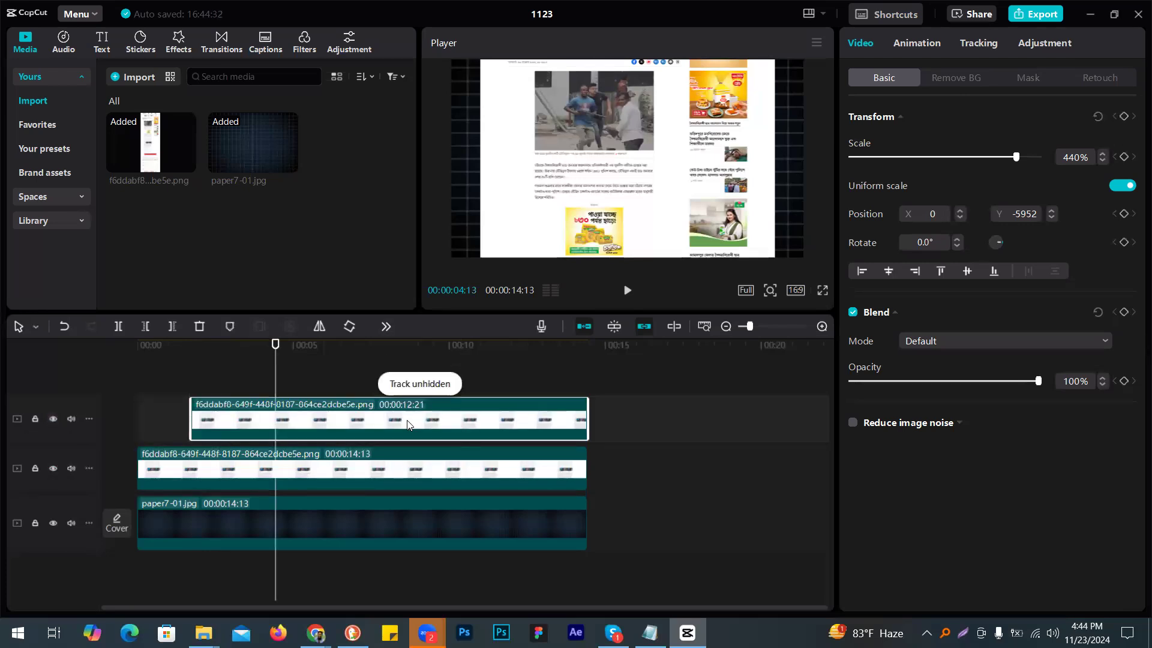
pyautogui.click(54, 469)
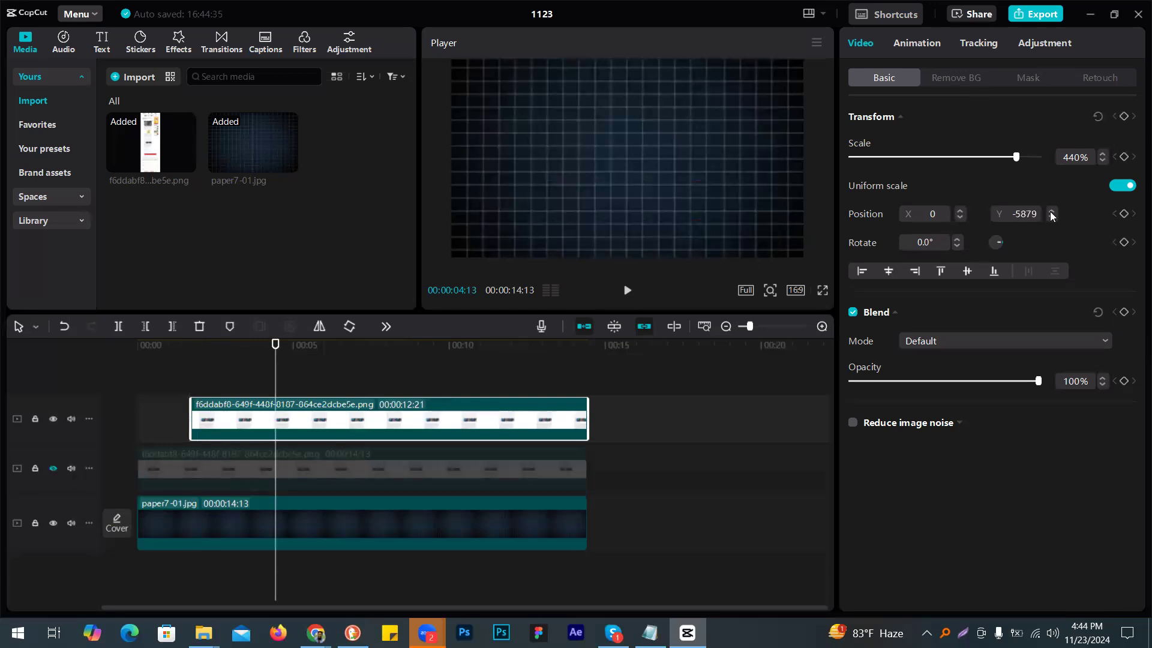
# Step: Try to bring the cropped upper copy into frame by moving it to X 65, Y -3571 and reducing its scale to 222%
pyautogui.moveTo(1049, 211); pyautogui.dragTo(1050, 211)
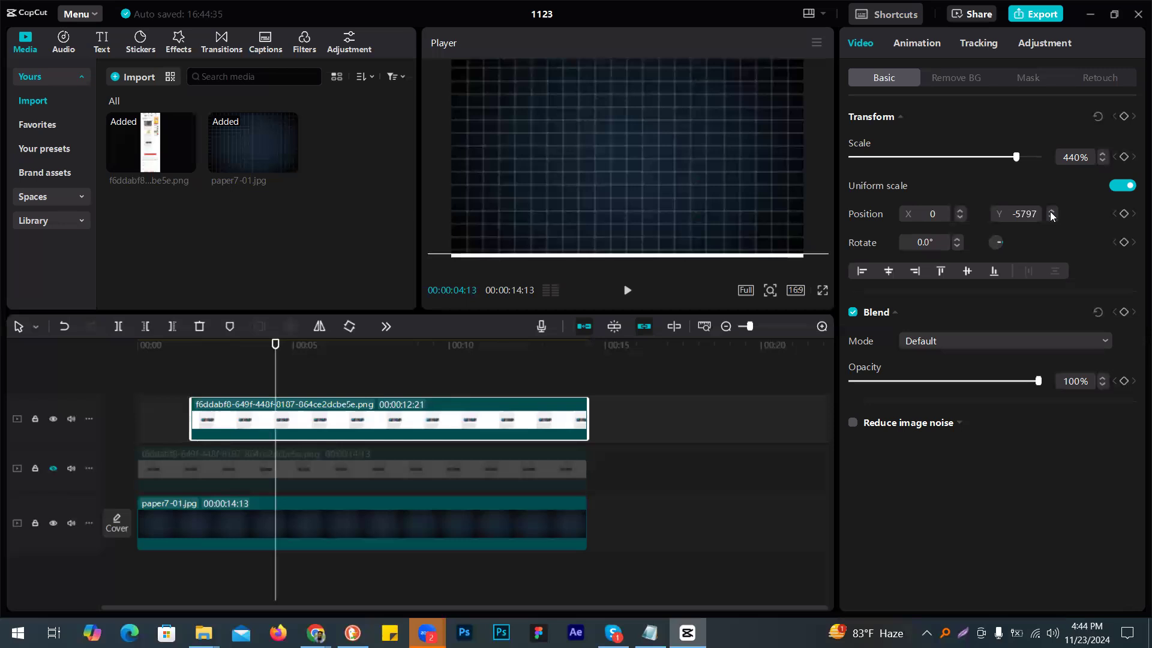
pyautogui.click(680, 243)
pyautogui.moveTo(680, 243); pyautogui.dragTo(682, 203)
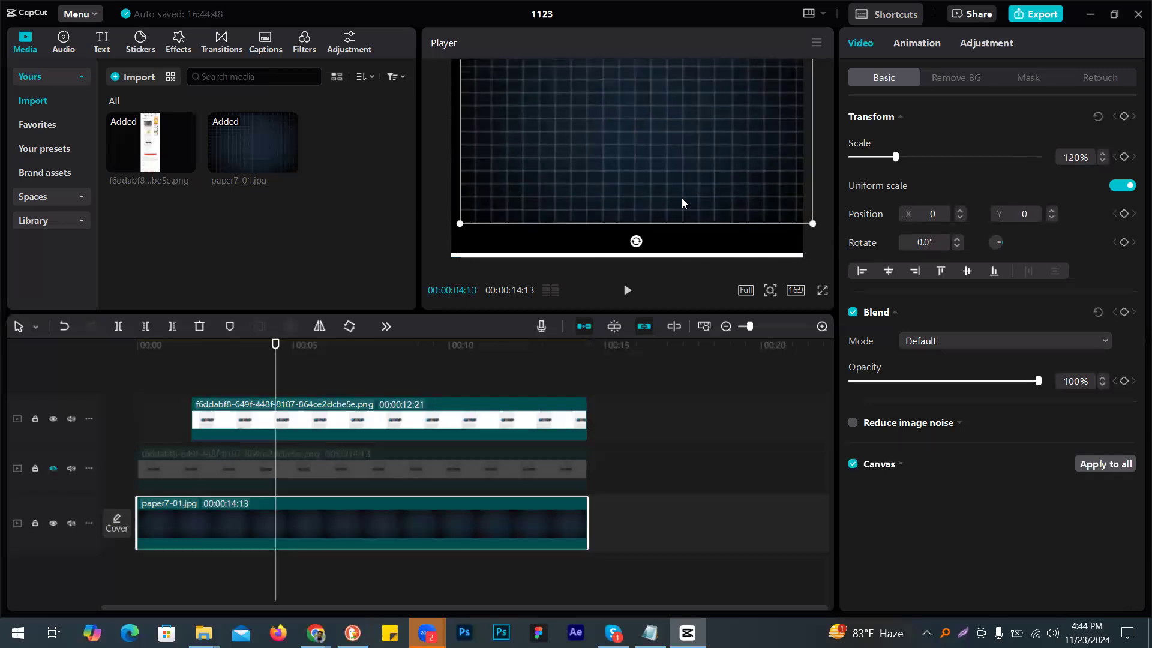
pyautogui.hotkey('ctrl', 'z')
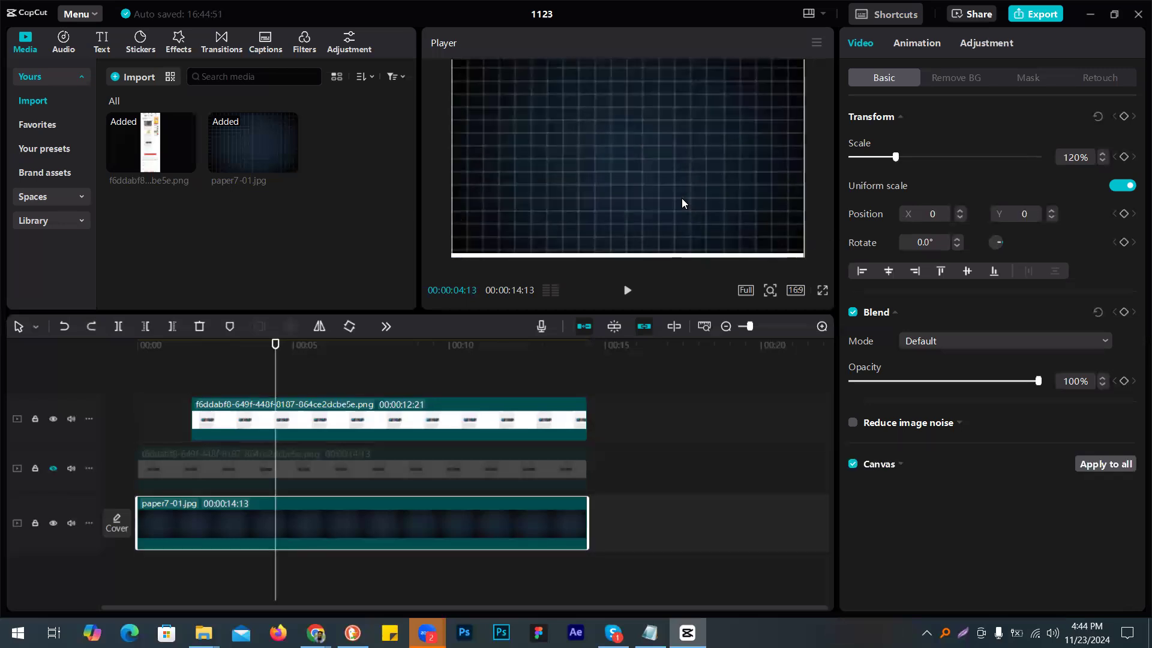
pyautogui.moveTo(686, 256); pyautogui.dragTo(646, 151)
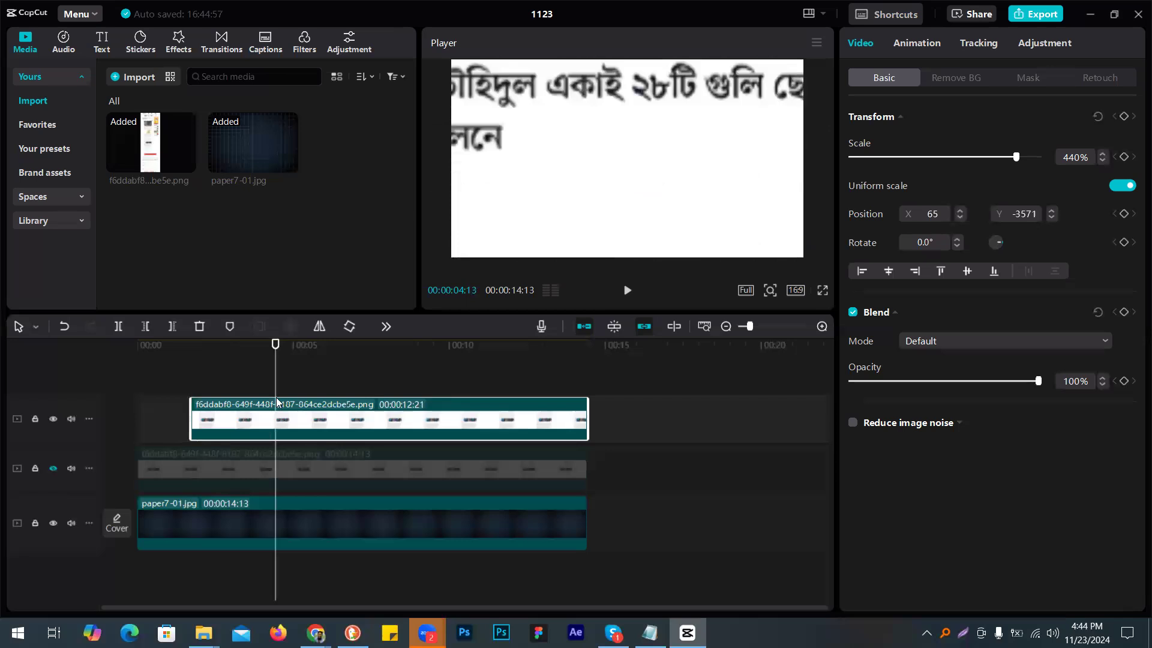
pyautogui.moveTo(1011, 159); pyautogui.dragTo(932, 163)
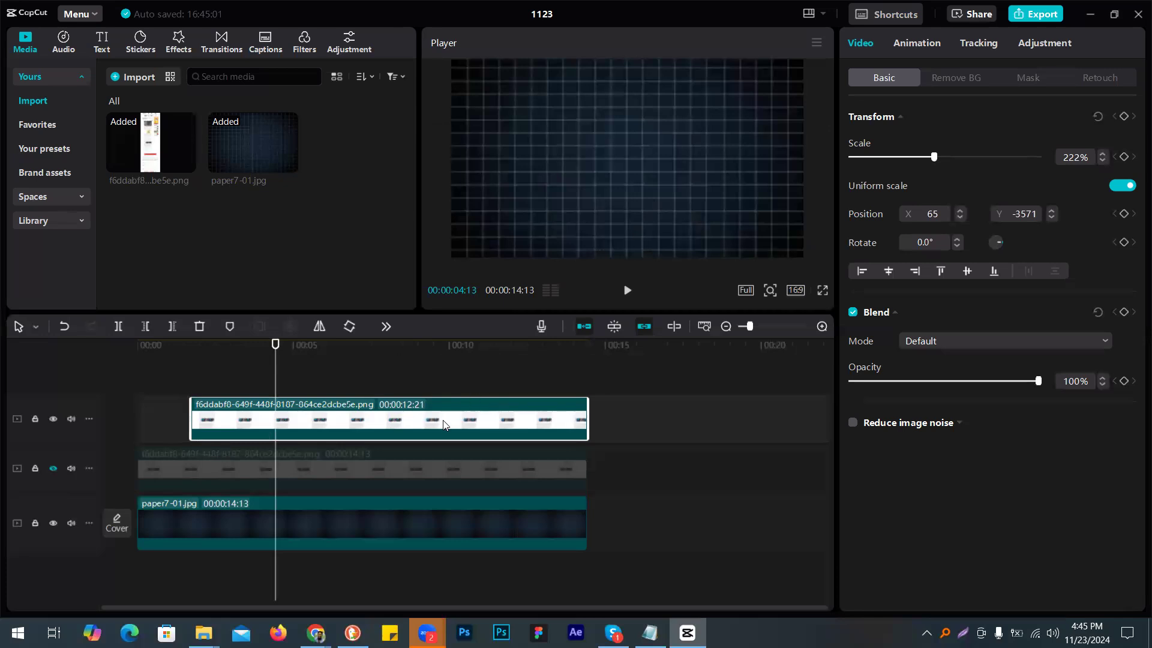
# Step: Replace the cropped upper copy with a fresh duplicate of the unhidden article clip, placed above the original at the timeline's start
pyautogui.press('Delete')
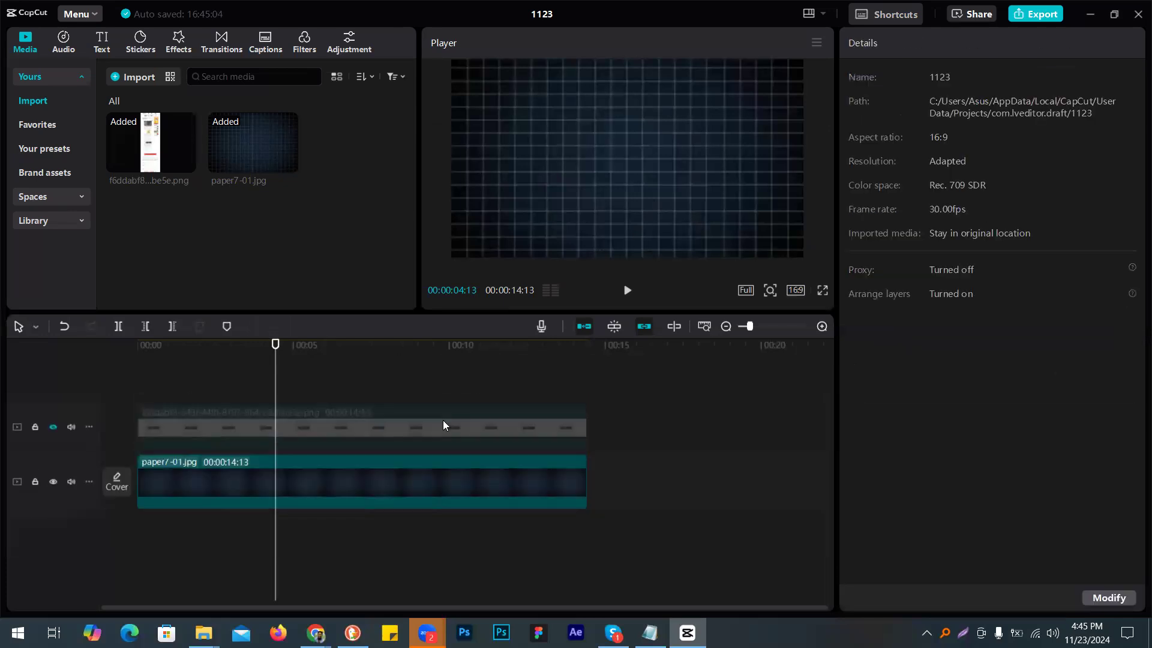
pyautogui.click(54, 428)
pyautogui.click(362, 427)
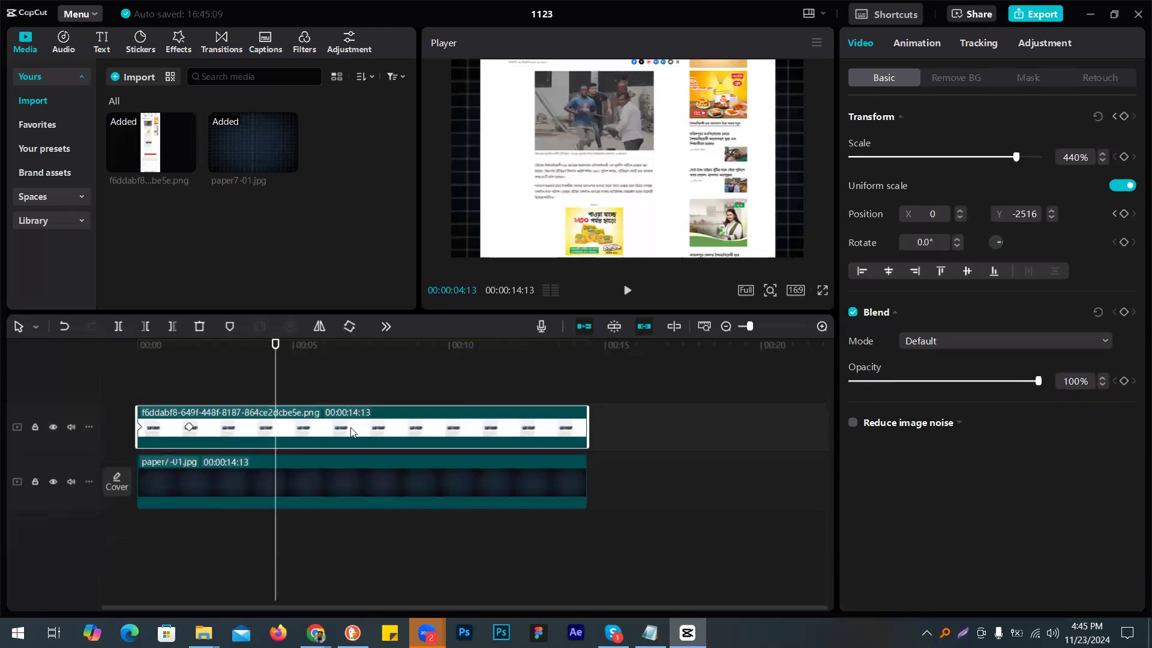
pyautogui.hotkey('ctrl', 'v')
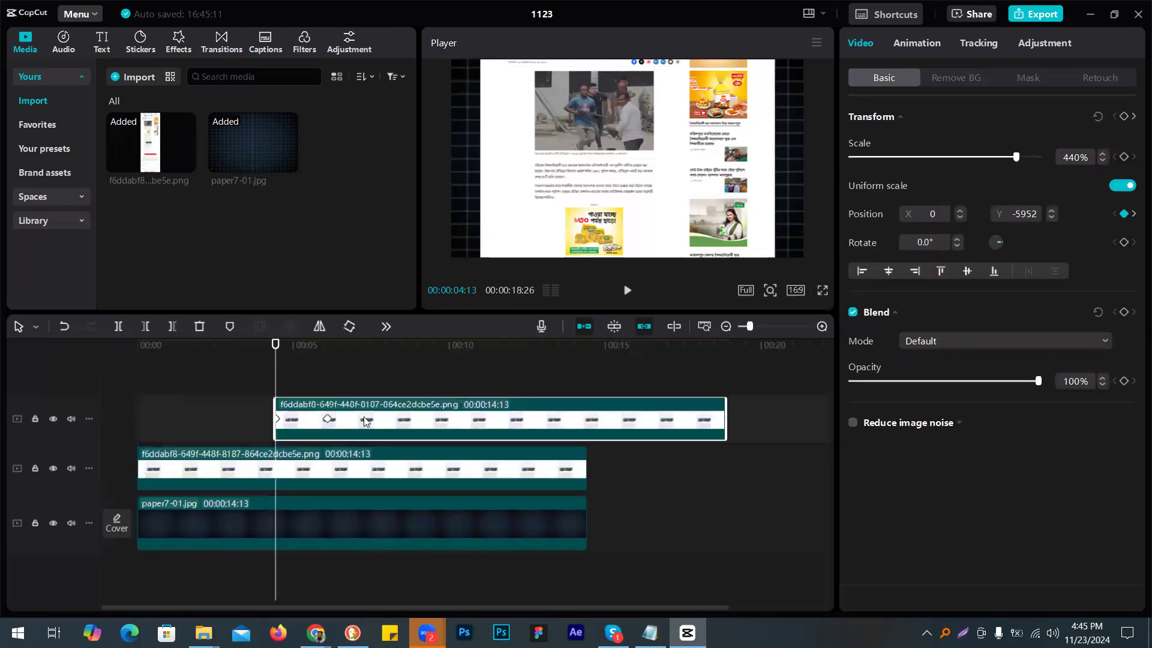
pyautogui.moveTo(418, 420); pyautogui.dragTo(271, 423)
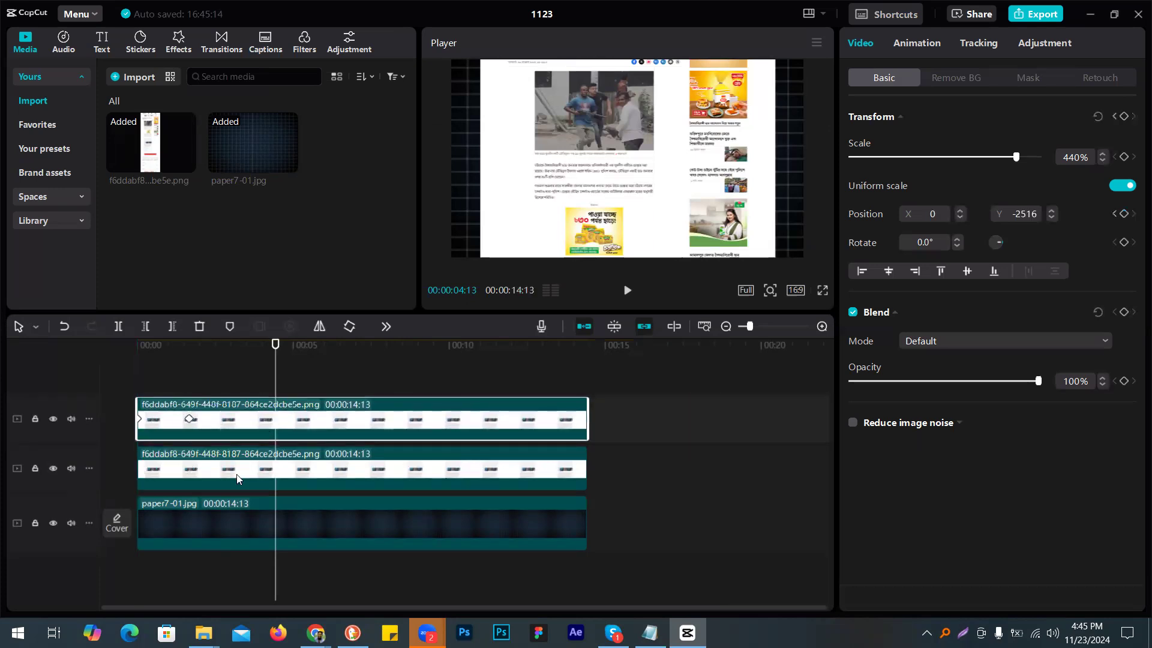
# Step: Hide the original article track and delete both position keyframes from the new upper copy, at 00:00:01:20 and at the clip's start
pyautogui.click(53, 469)
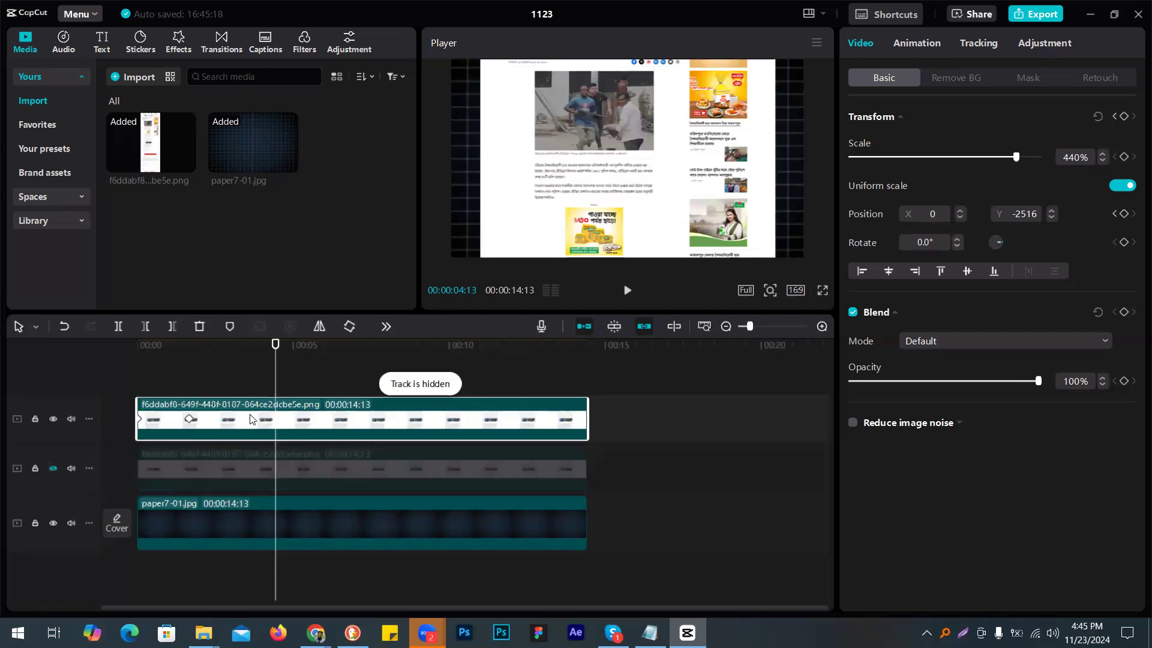
pyautogui.moveTo(271, 376); pyautogui.dragTo(199, 386)
pyautogui.click(189, 418)
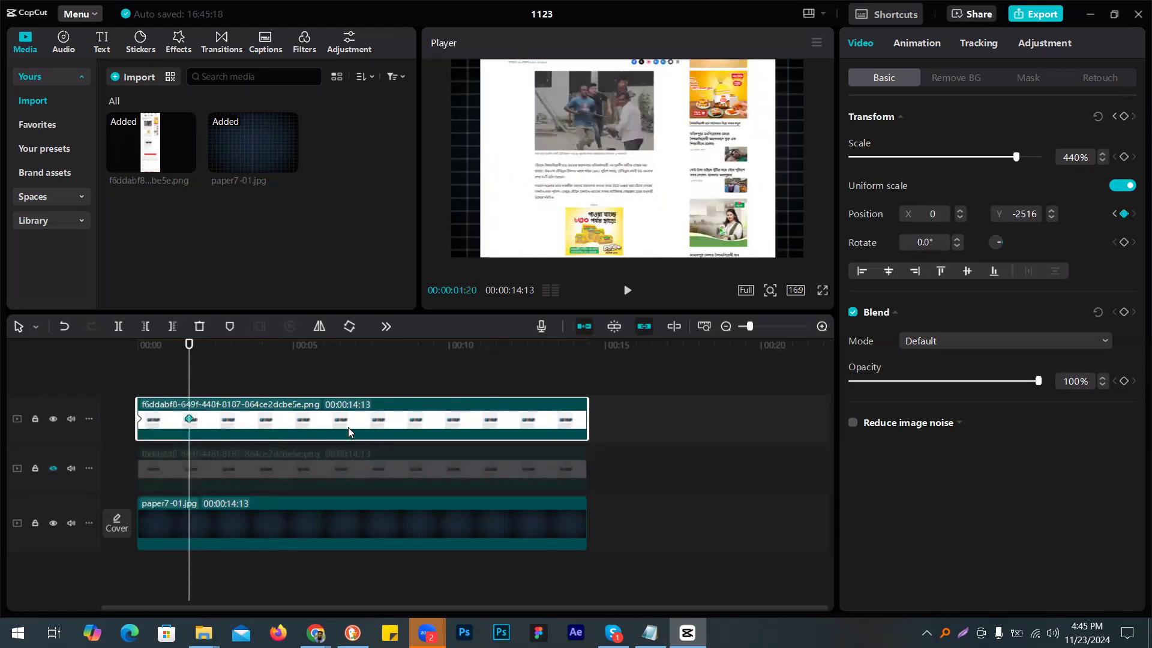
pyautogui.press('Delete')
pyautogui.hotkey('ctrl', 'z')
pyautogui.click(188, 420)
pyautogui.click(339, 411)
pyautogui.click(263, 360)
pyautogui.press('Up')
pyautogui.click(228, 360)
pyautogui.press('Up')
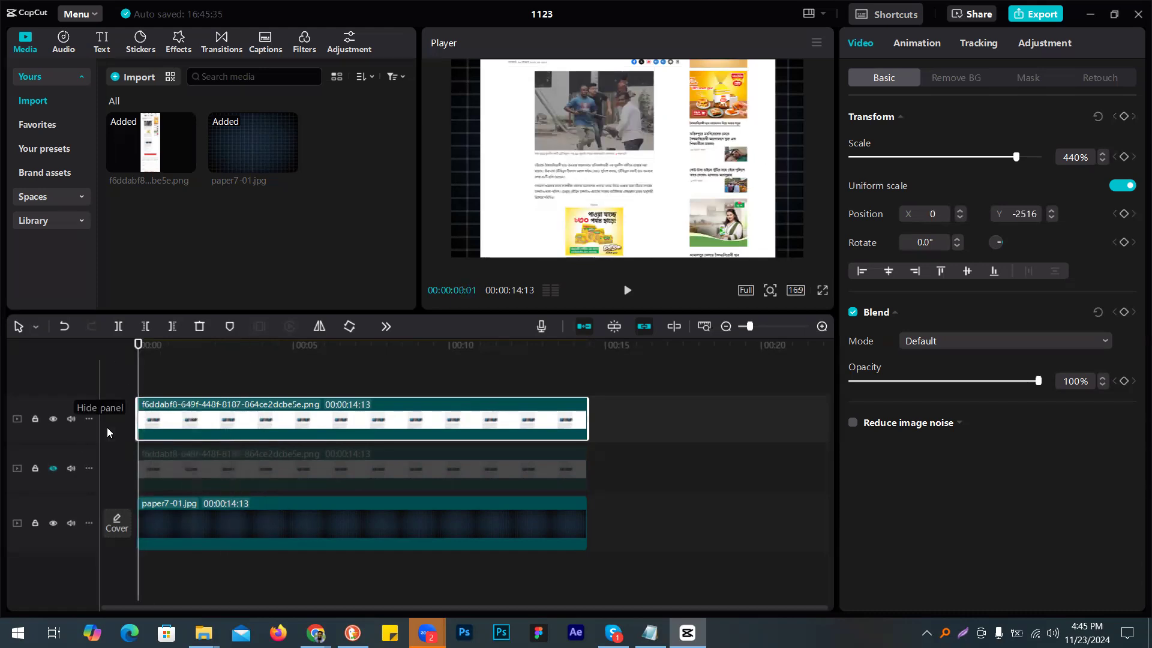
# Step: Crop the new upper copy at 00:00:01:24 with a free ratio to the article's headline, photo and first paragraphs, excluding the page header
pyautogui.moveTo(138, 371); pyautogui.dragTo(194, 372)
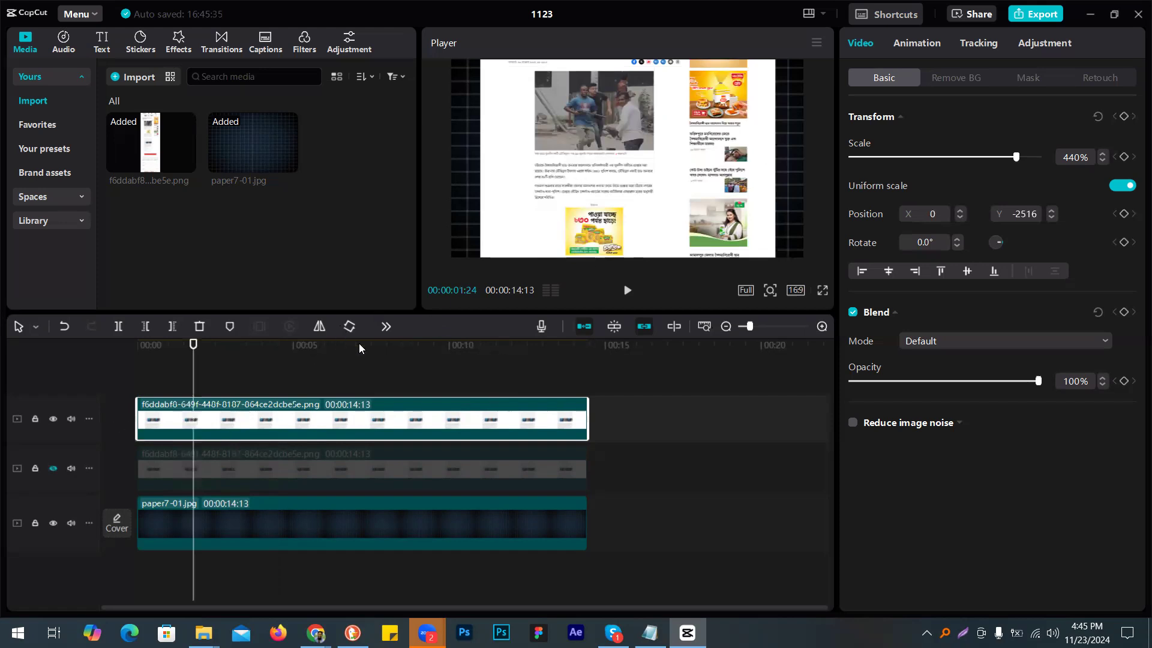
pyautogui.click(442, 347)
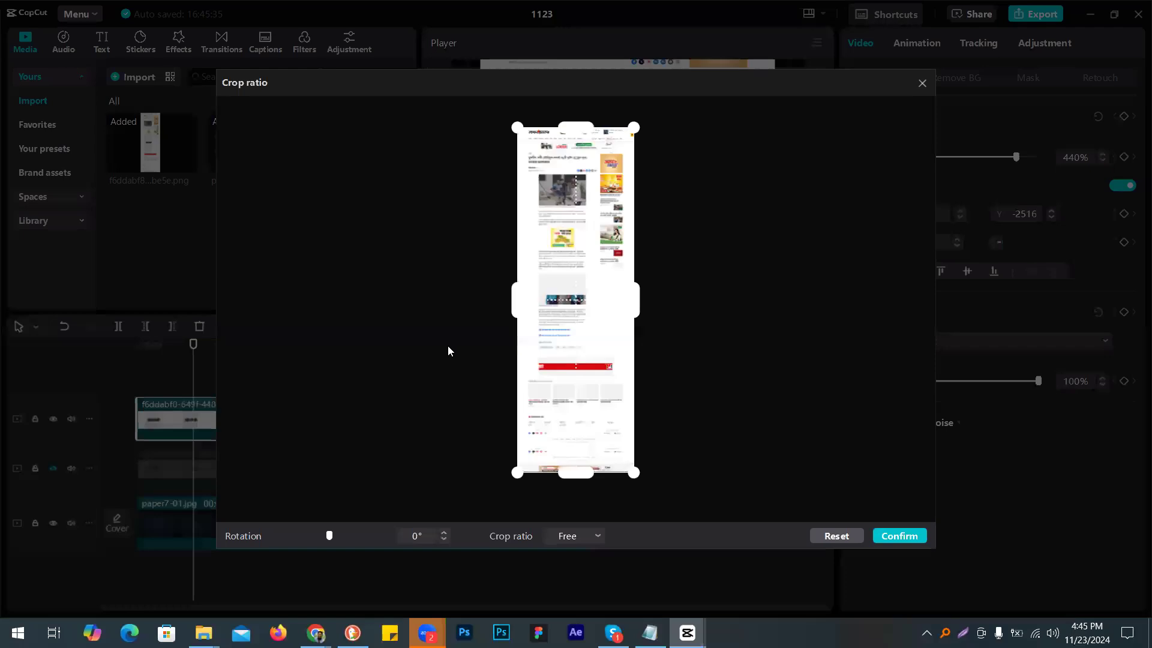
pyautogui.moveTo(579, 479); pyautogui.dragTo(566, 229)
pyautogui.moveTo(636, 186); pyautogui.dragTo(593, 186)
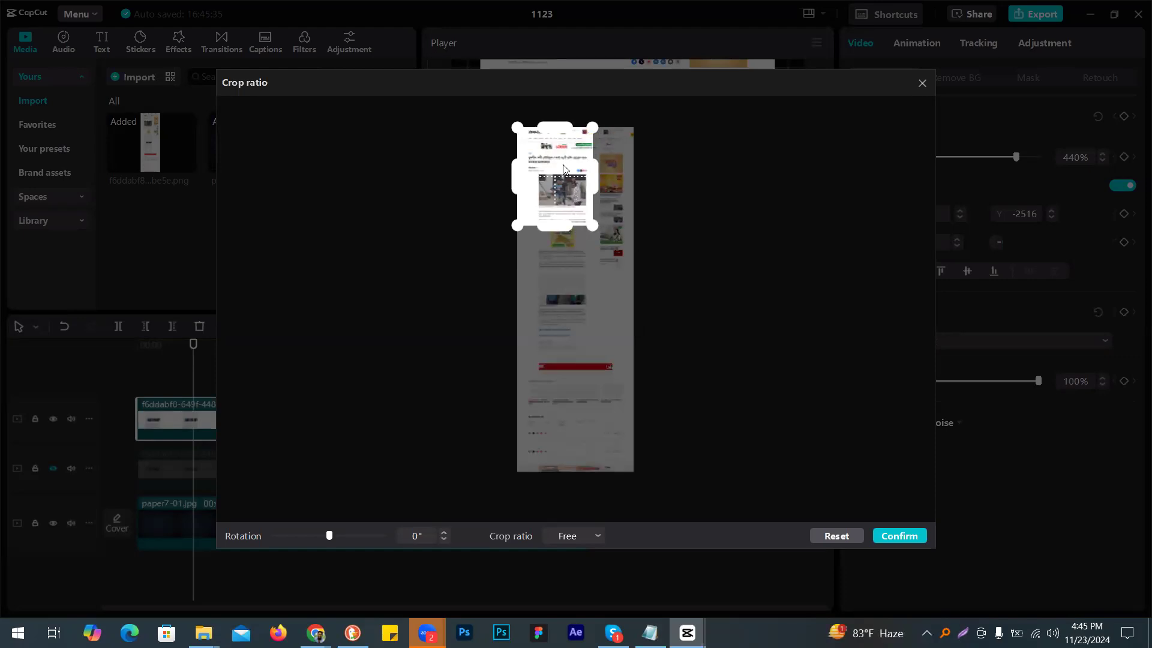
pyautogui.moveTo(561, 127); pyautogui.dragTo(565, 145)
pyautogui.moveTo(565, 188)
pyautogui.mouseDown()
pyautogui.moveTo(566, 160)
pyautogui.moveTo(556, 183)
pyautogui.mouseUp()
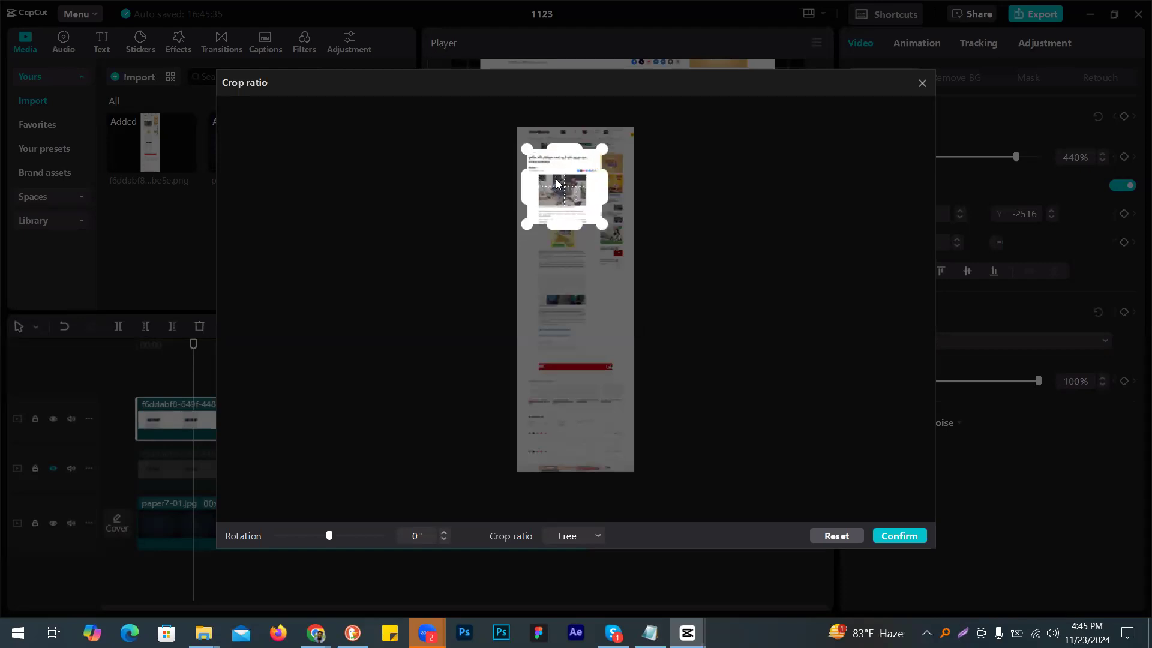
pyautogui.click(892, 538)
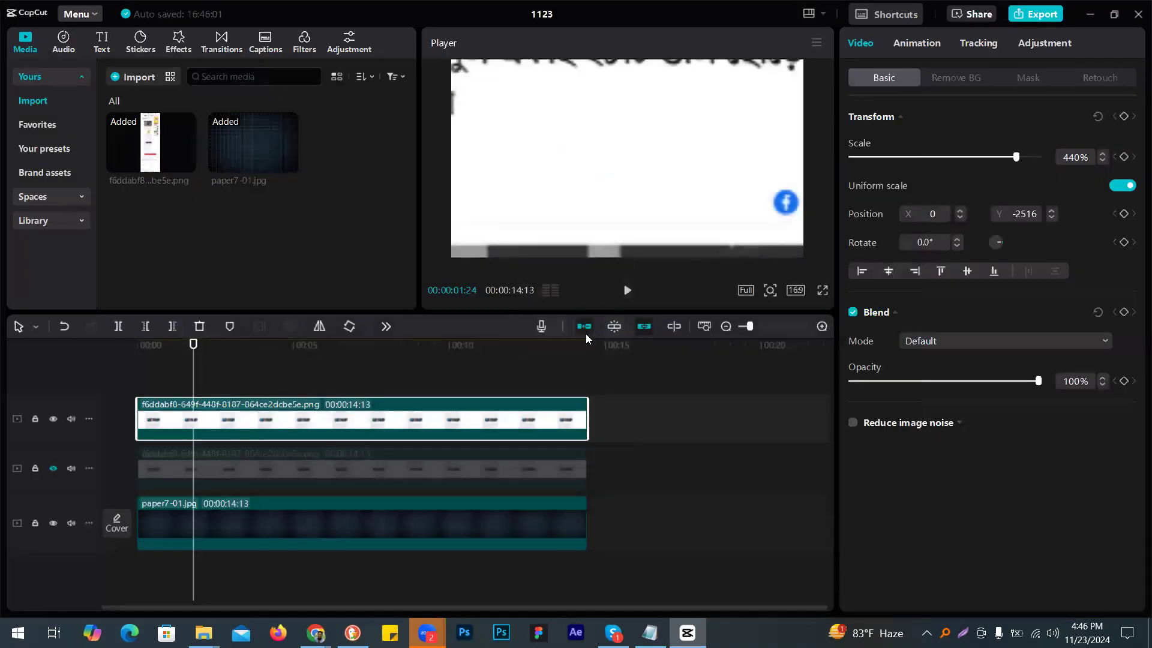
# Step: Reduce the cropped copy's scale to 73% and center it horizontally over the grid at position X 0, Y -139
pyautogui.moveTo(1016, 156); pyautogui.dragTo(930, 154)
pyautogui.moveTo(682, 216); pyautogui.dragTo(681, 114)
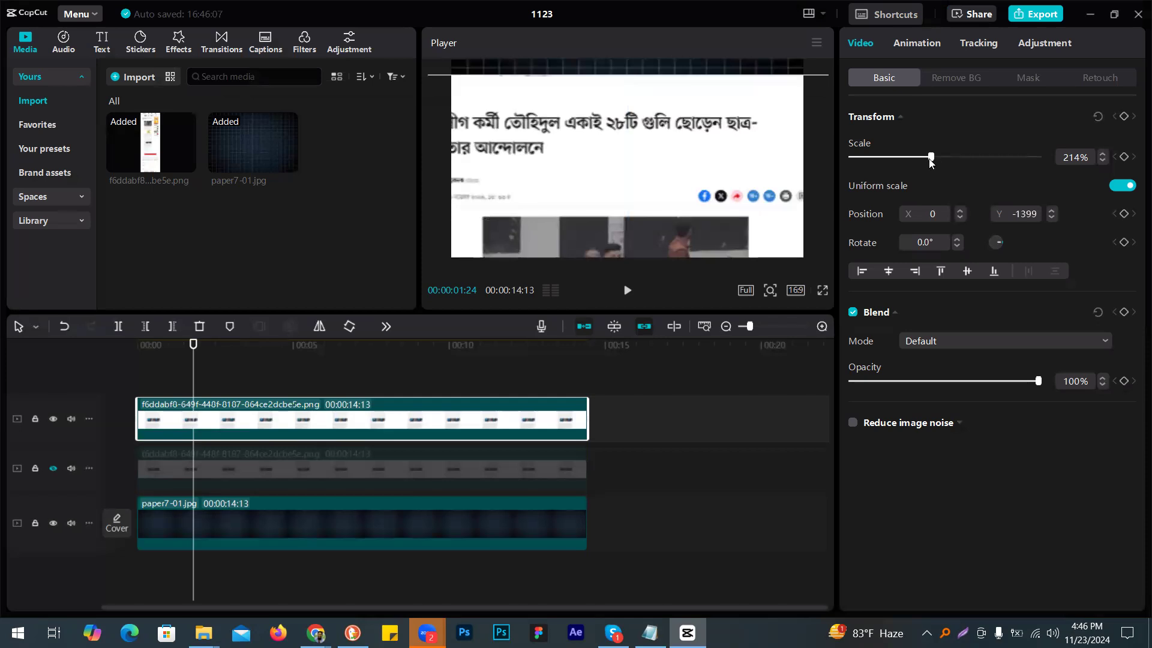
pyautogui.moveTo(931, 156); pyautogui.dragTo(887, 157)
pyautogui.moveTo(681, 226); pyautogui.dragTo(676, 120)
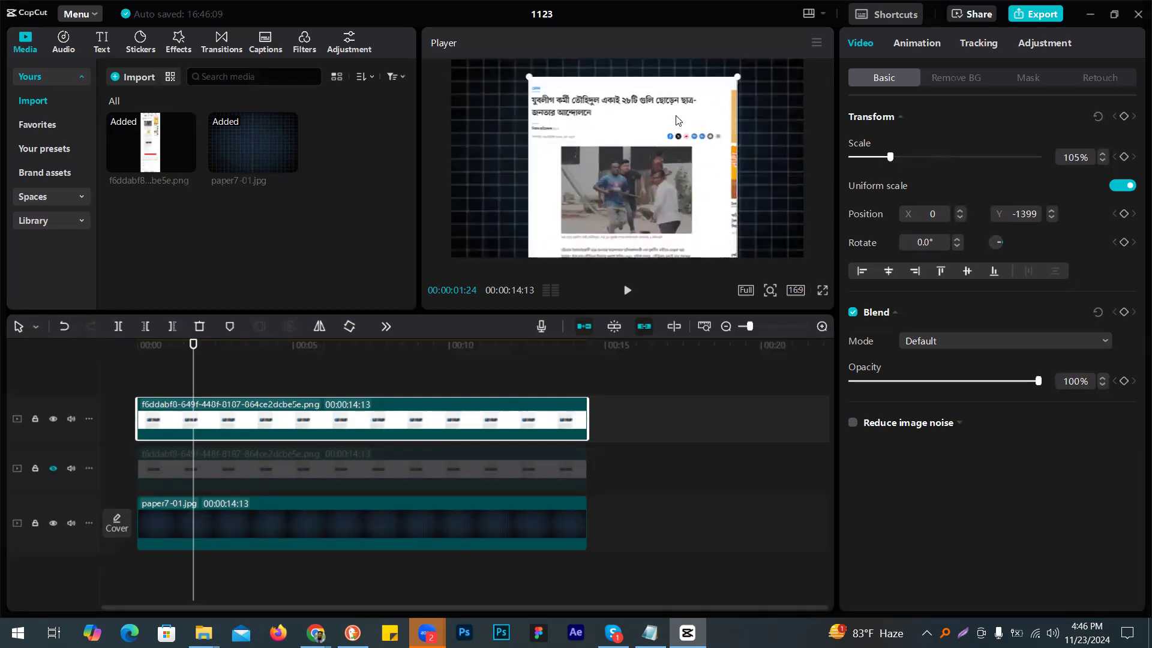
pyautogui.moveTo(891, 157); pyautogui.dragTo(877, 157)
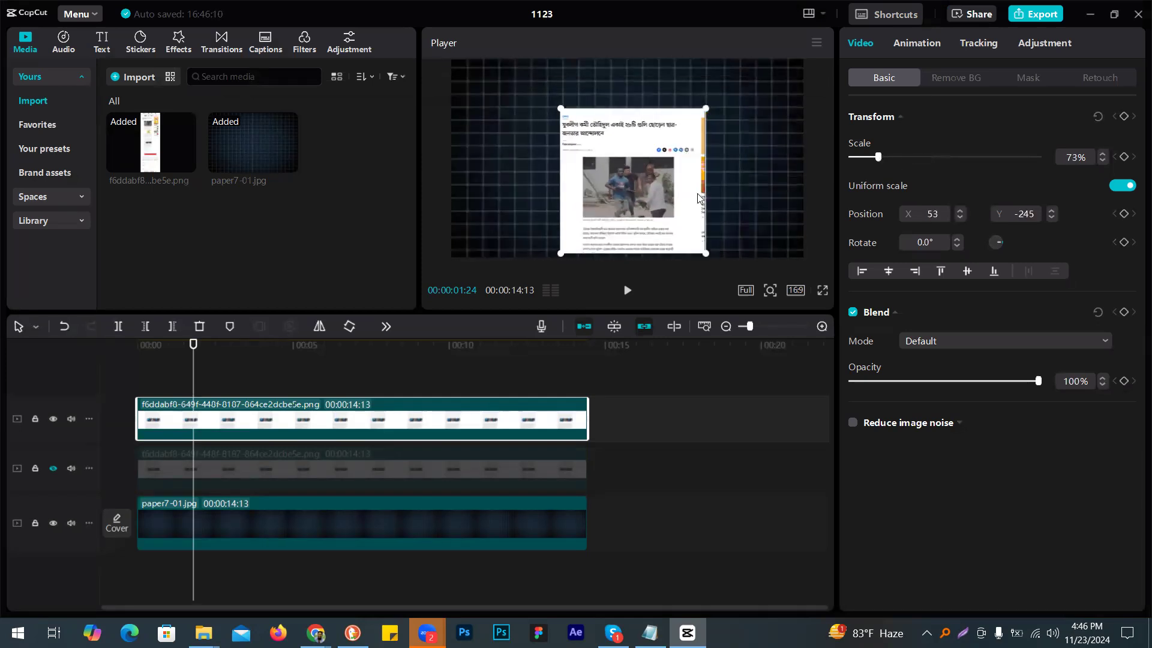
pyautogui.moveTo(612, 204); pyautogui.dragTo(619, 201)
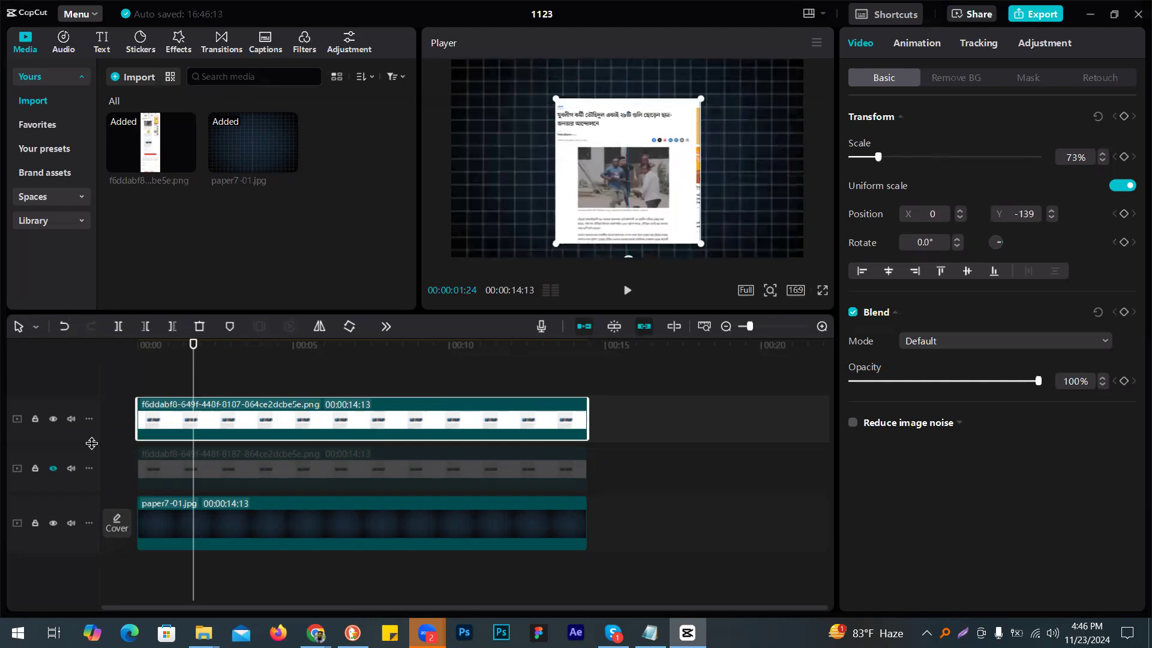
# Step: Unhide the original article track and align the cropped copy with its matching photo, using 97% scale, 73% opacity and position X -290, Y 602
pyautogui.click(53, 469)
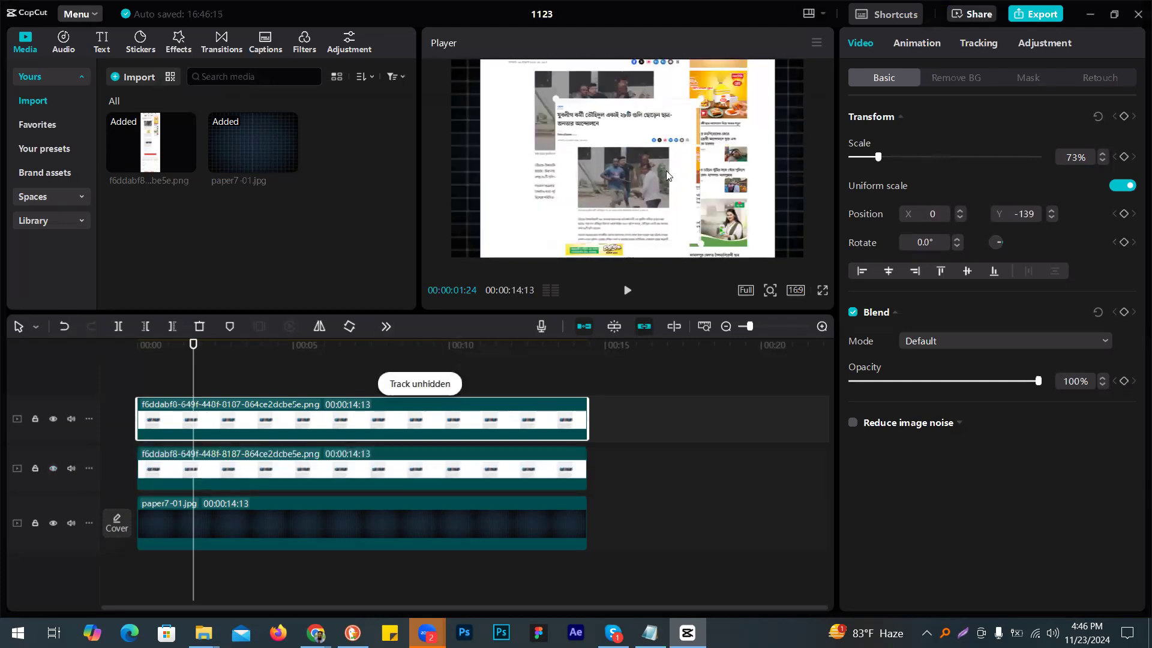
pyautogui.moveTo(640, 148); pyautogui.dragTo(638, 149)
pyautogui.moveTo(878, 157); pyautogui.dragTo(886, 157)
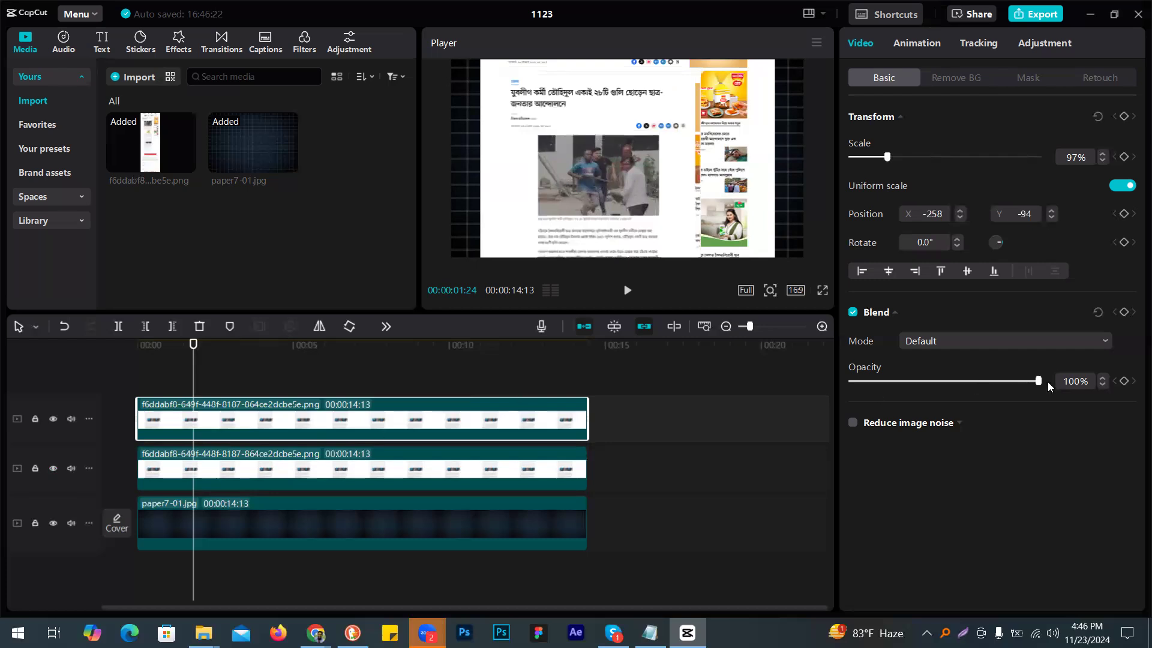
pyautogui.moveTo(1040, 383); pyautogui.dragTo(989, 383)
pyautogui.moveTo(630, 188); pyautogui.dragTo(635, 147)
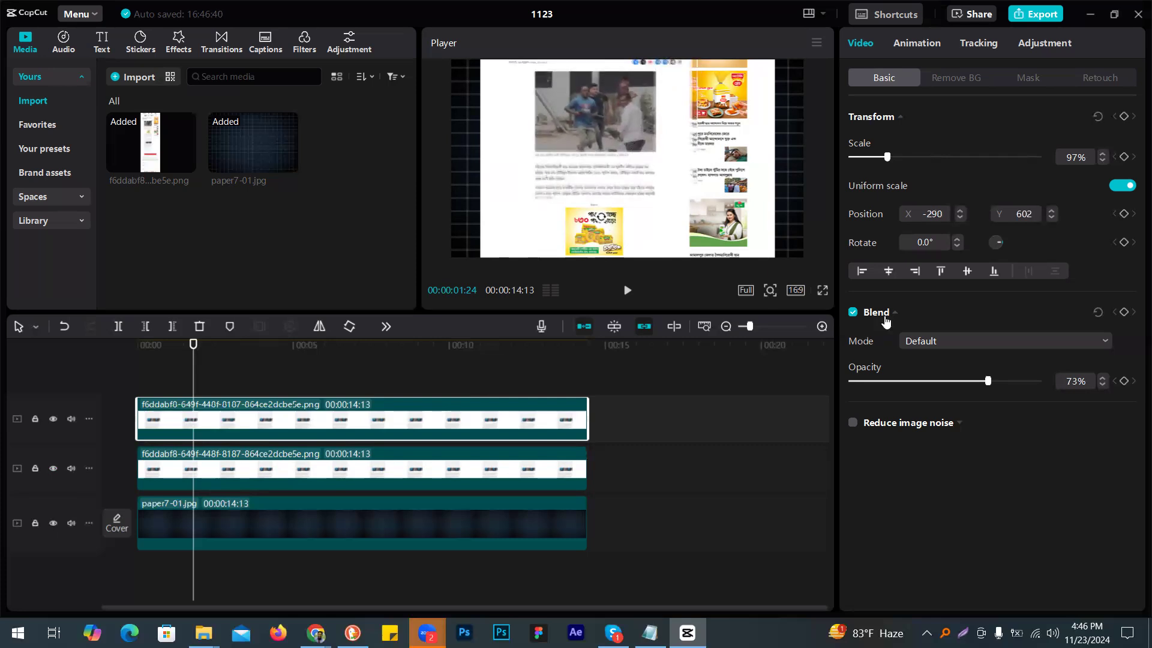
# Step: Restore the cropped copy's opacity to 100% and trim its start to 00:00:01:24
pyautogui.moveTo(988, 382); pyautogui.dragTo(1057, 387)
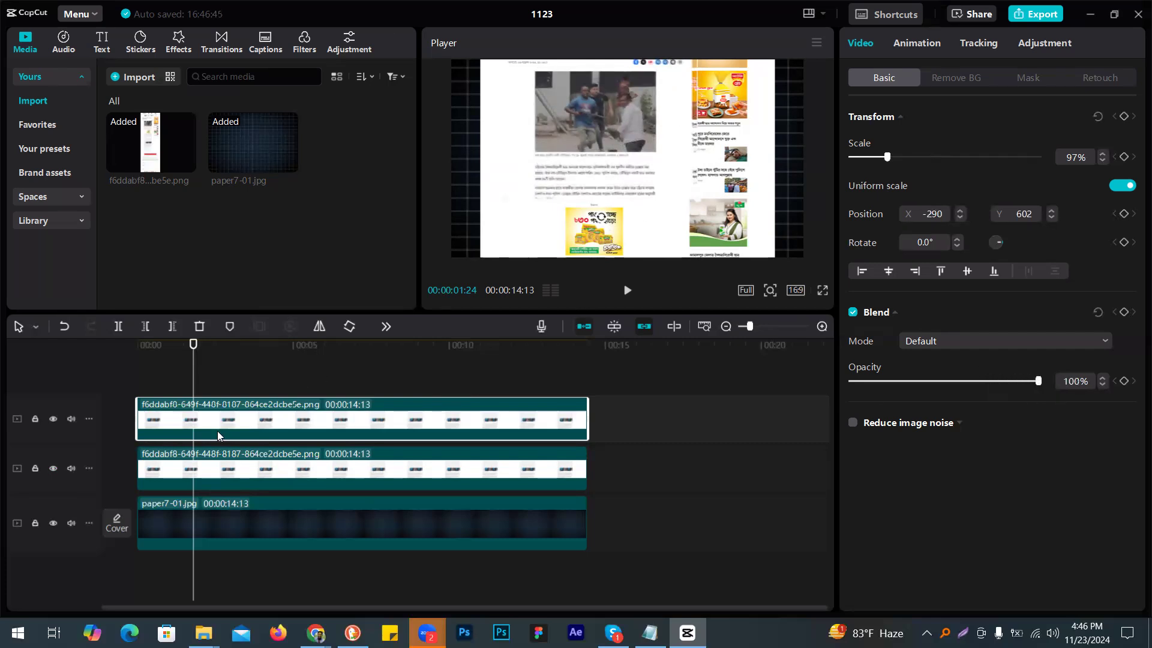
pyautogui.moveTo(137, 418); pyautogui.dragTo(192, 417)
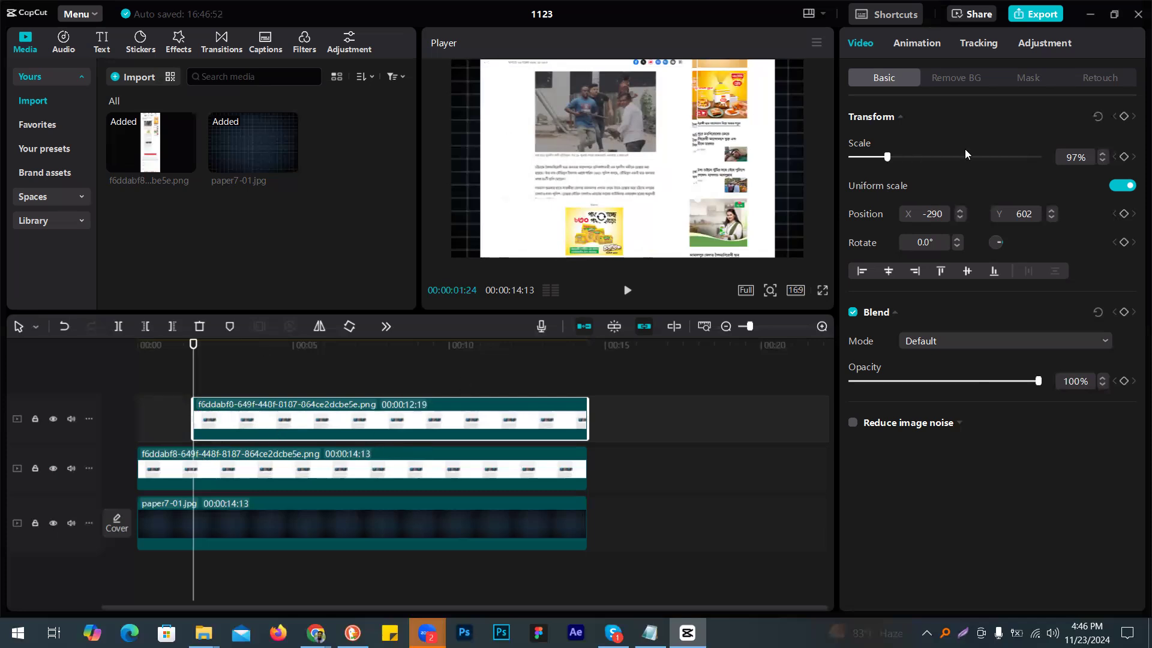
# Step: Keyframe the cropped copy's scale at 00:00:01:24 and enlarge it to 191% at 00:00:03:04, dismissing the download manager warning
pyautogui.click(1124, 157)
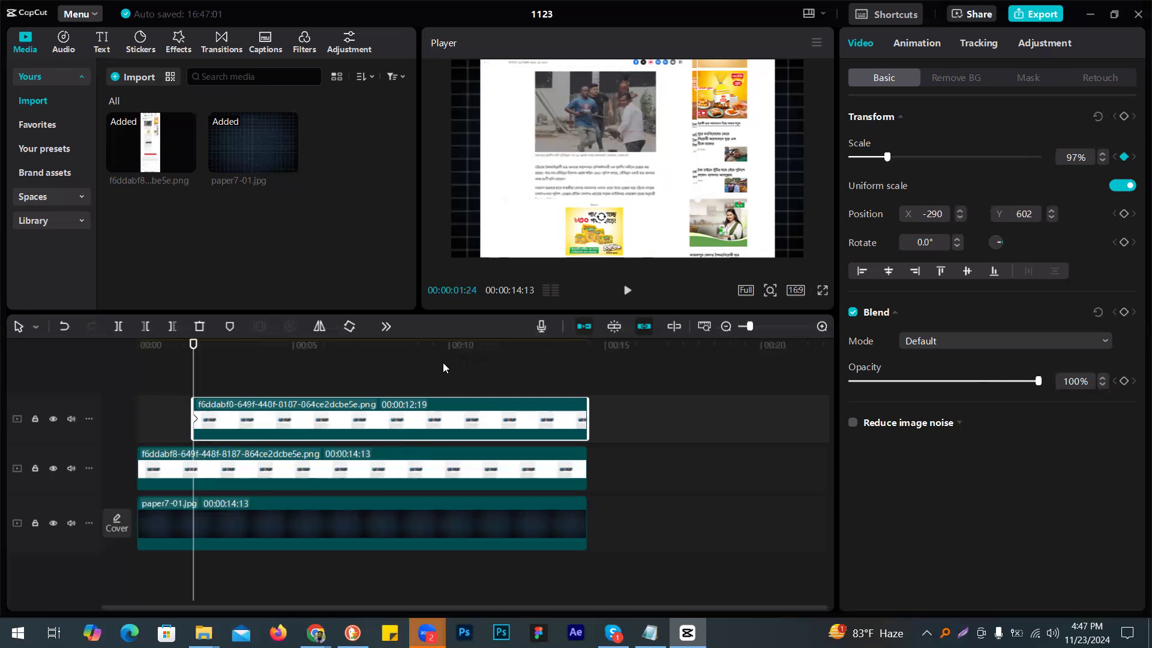
pyautogui.press('Right')
pyautogui.press('Right')
pyautogui.press('Right')
pyautogui.press('Right')
pyautogui.press('Right')
pyautogui.press('Right')
pyautogui.press('Right')
pyautogui.press('Right')
pyautogui.press('Right')
pyautogui.press('Right')
pyautogui.press('Right')
pyautogui.press('Right')
pyautogui.press('Right')
pyautogui.press('Right')
pyautogui.press('Right')
pyautogui.press('Right')
pyautogui.press('Right')
pyautogui.press('Right')
pyautogui.press('Right')
pyautogui.press('Right')
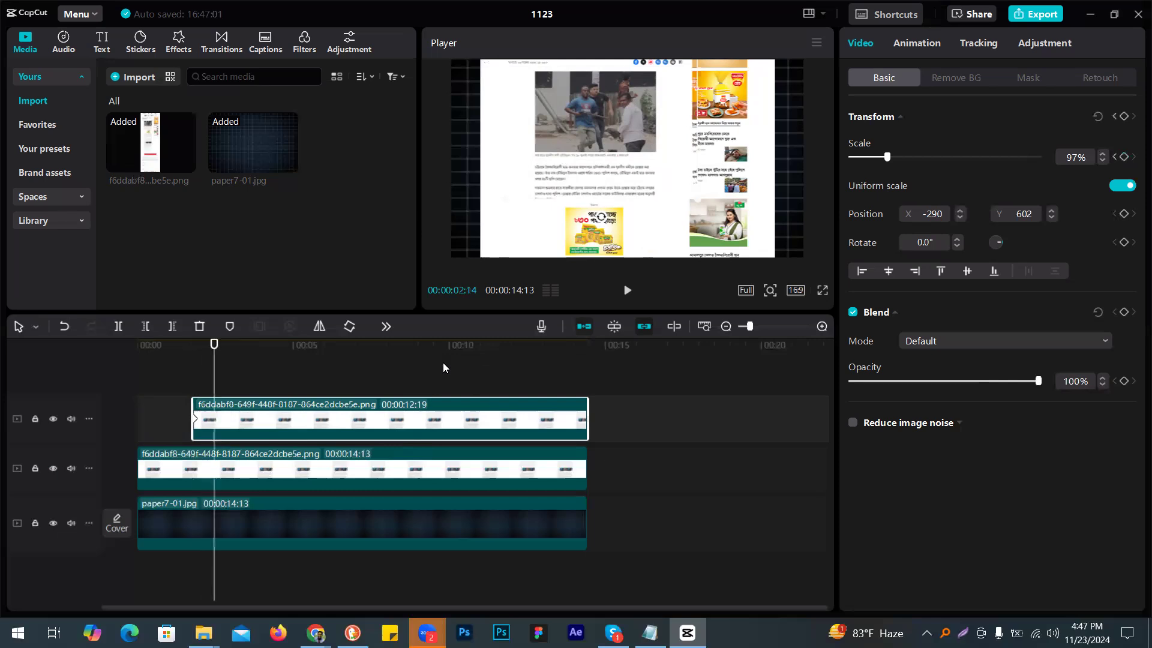
pyautogui.press('Right')
pyautogui.press('Right')
pyautogui.press('Right')
pyautogui.press('Right')
pyautogui.press('Right')
pyautogui.press('Right')
pyautogui.press('Right')
pyautogui.press('Right')
pyautogui.press('Right')
pyautogui.press('Right')
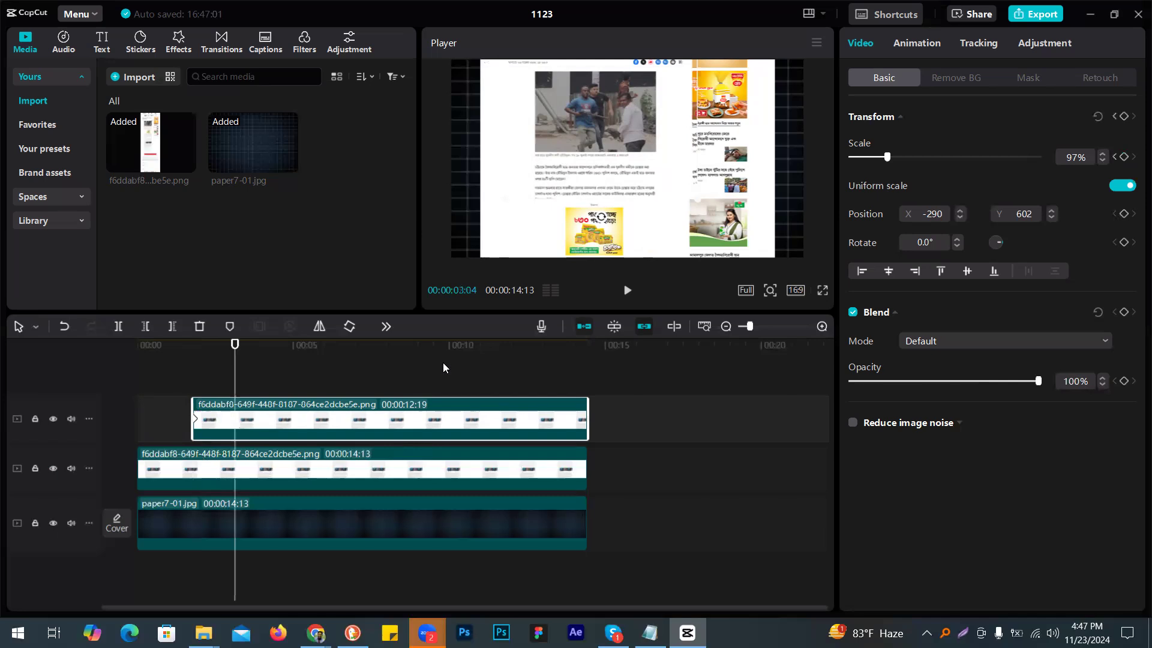
pyautogui.moveTo(887, 157); pyautogui.dragTo(922, 157)
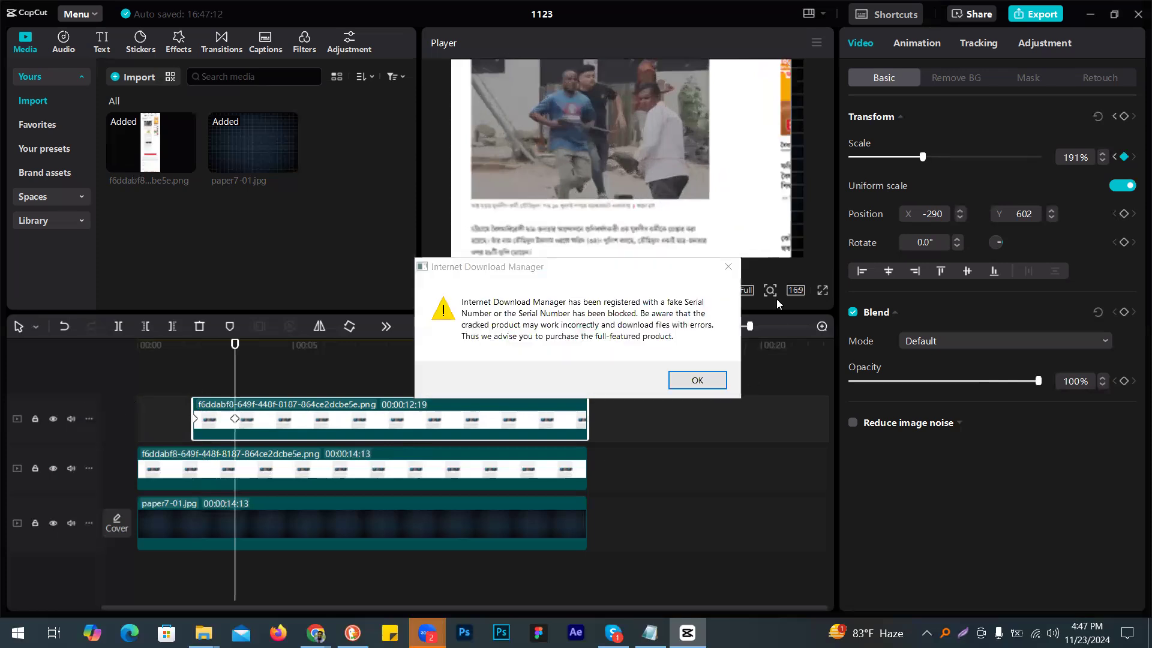
pyautogui.click(731, 269)
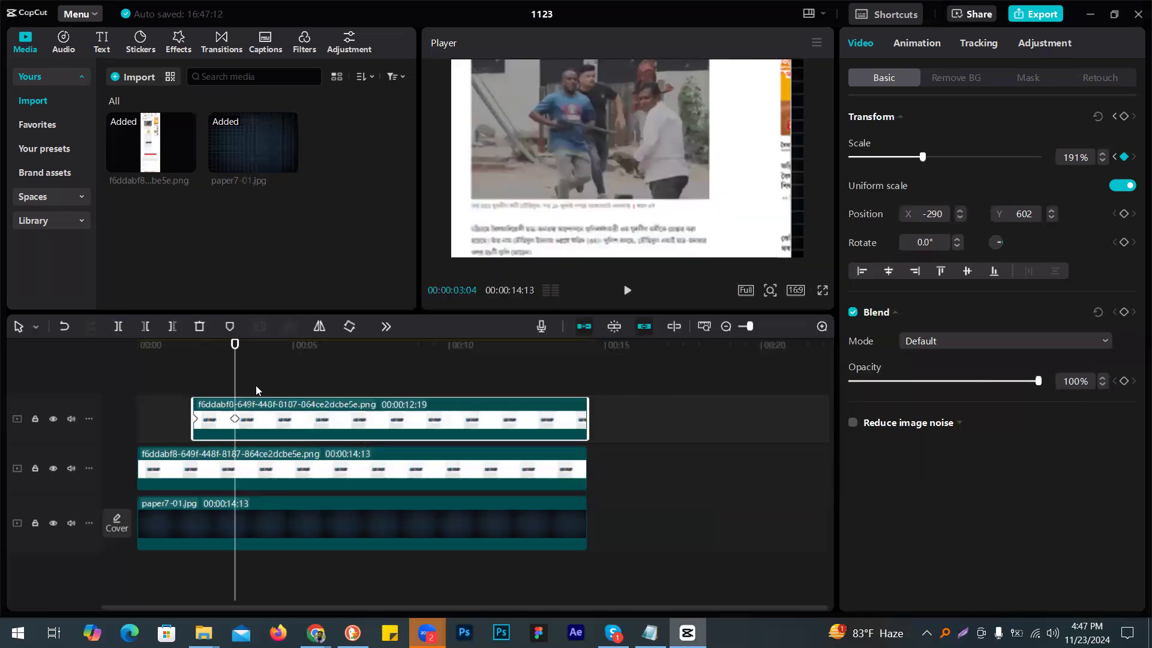
# Step: Add a position keyframe to the cropped copy at 00:00:01:24, and at 00:00:03:04 set 252% scale and position X 140, Y 1643
pyautogui.moveTo(235, 388); pyautogui.dragTo(191, 392)
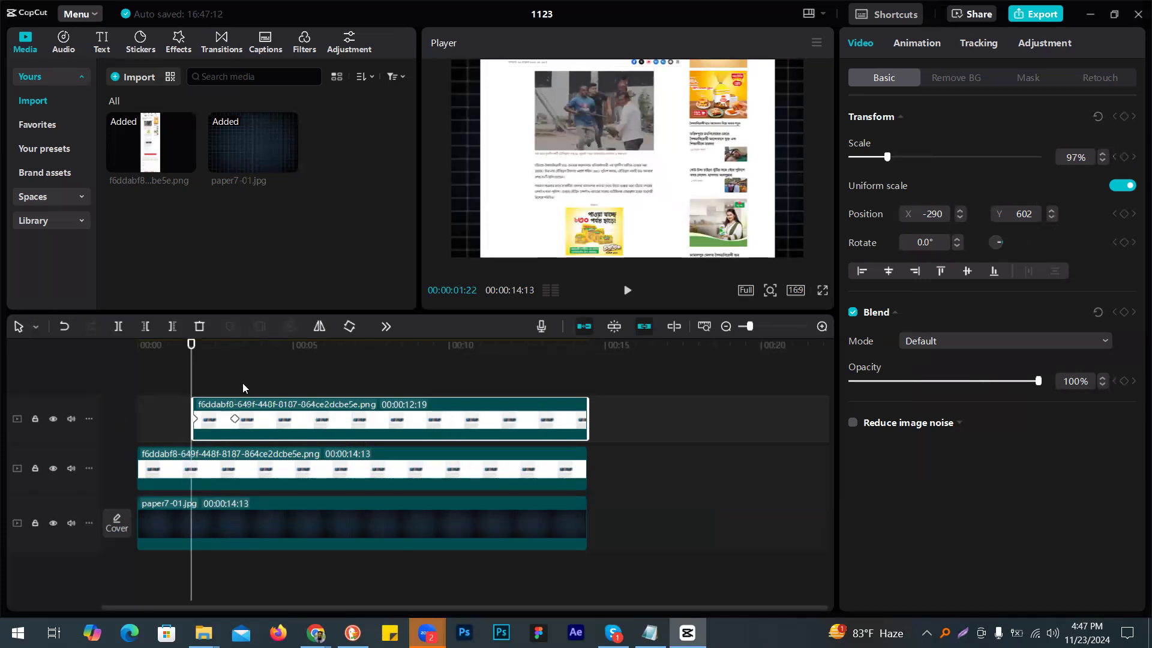
pyautogui.click(193, 384)
pyautogui.click(1123, 213)
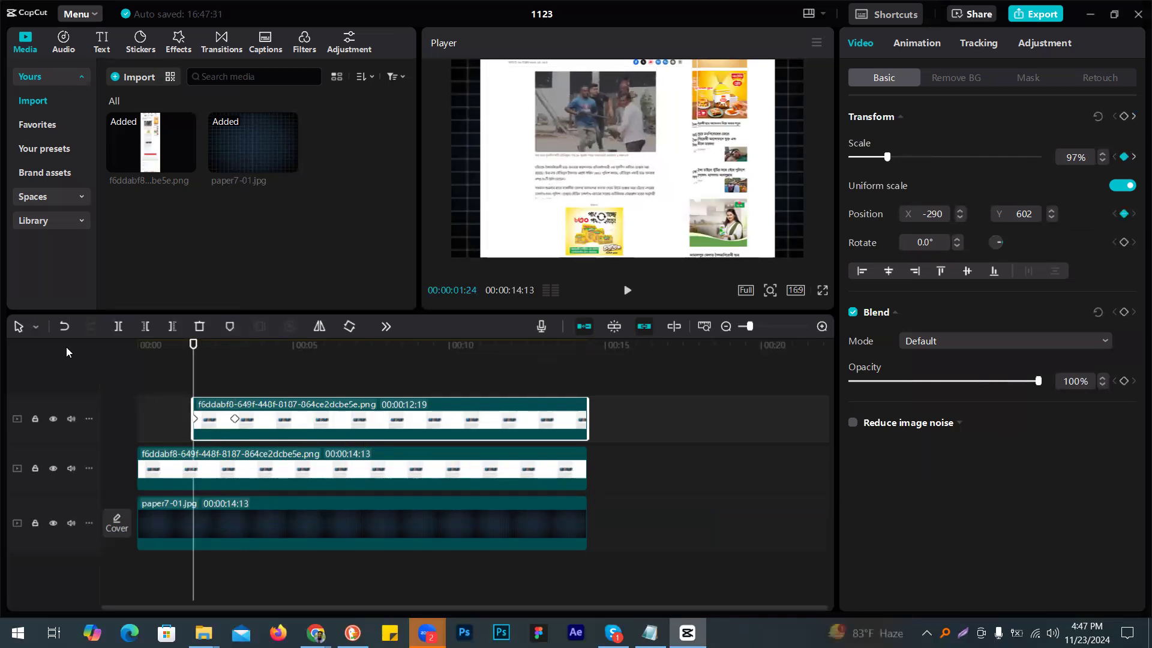
pyautogui.click(204, 371)
pyautogui.click(1134, 157)
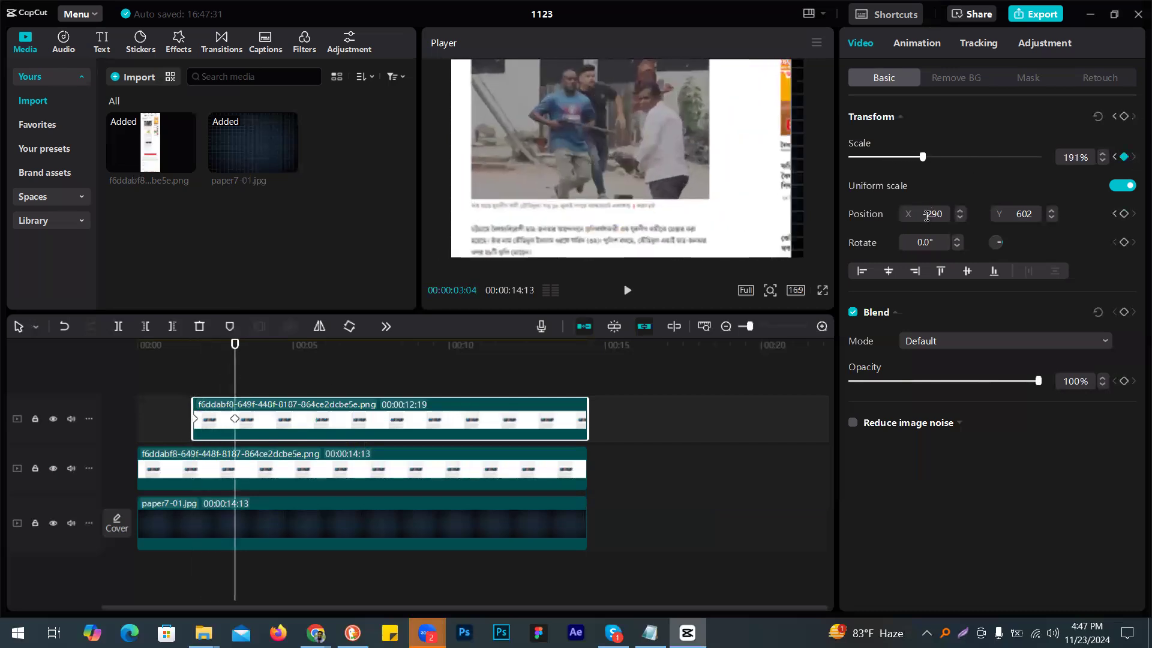
pyautogui.moveTo(673, 213)
pyautogui.mouseDown()
pyautogui.moveTo(677, 181)
pyautogui.moveTo(663, 193)
pyautogui.mouseUp()
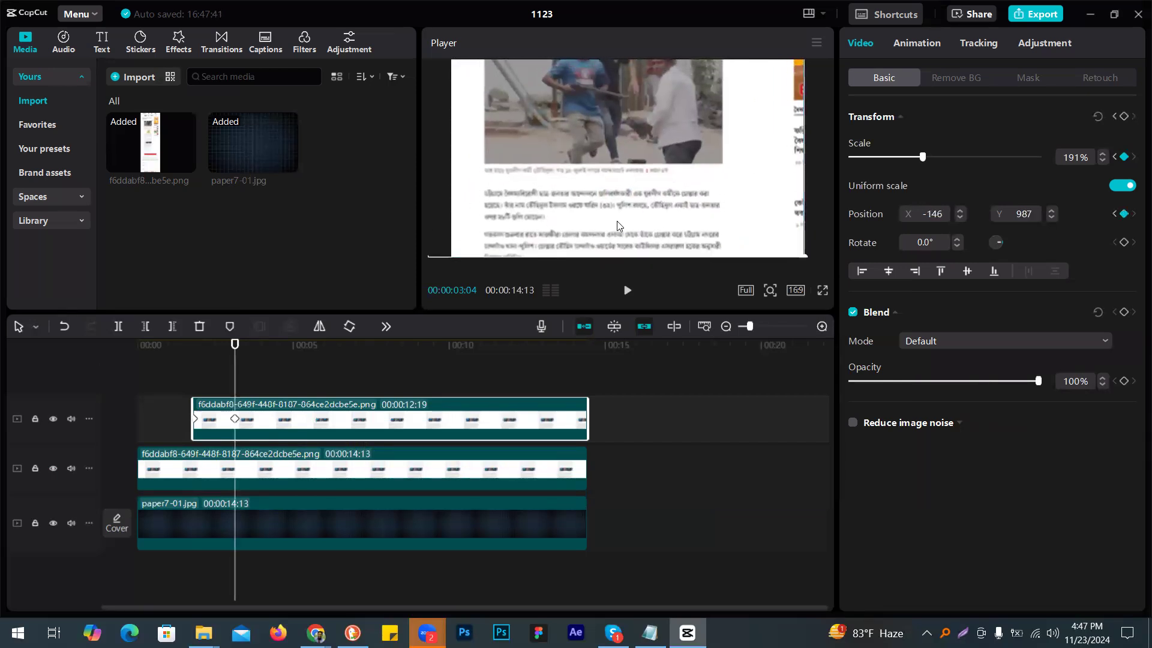
pyautogui.moveTo(923, 158); pyautogui.dragTo(946, 157)
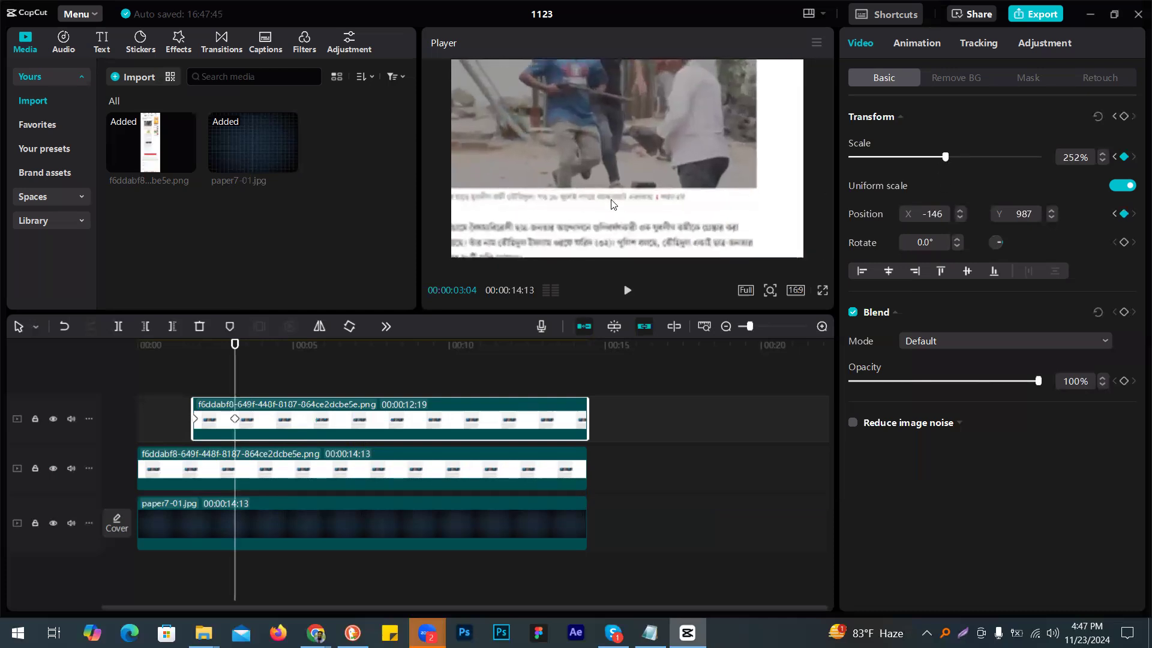
pyautogui.moveTo(641, 175); pyautogui.dragTo(640, 178)
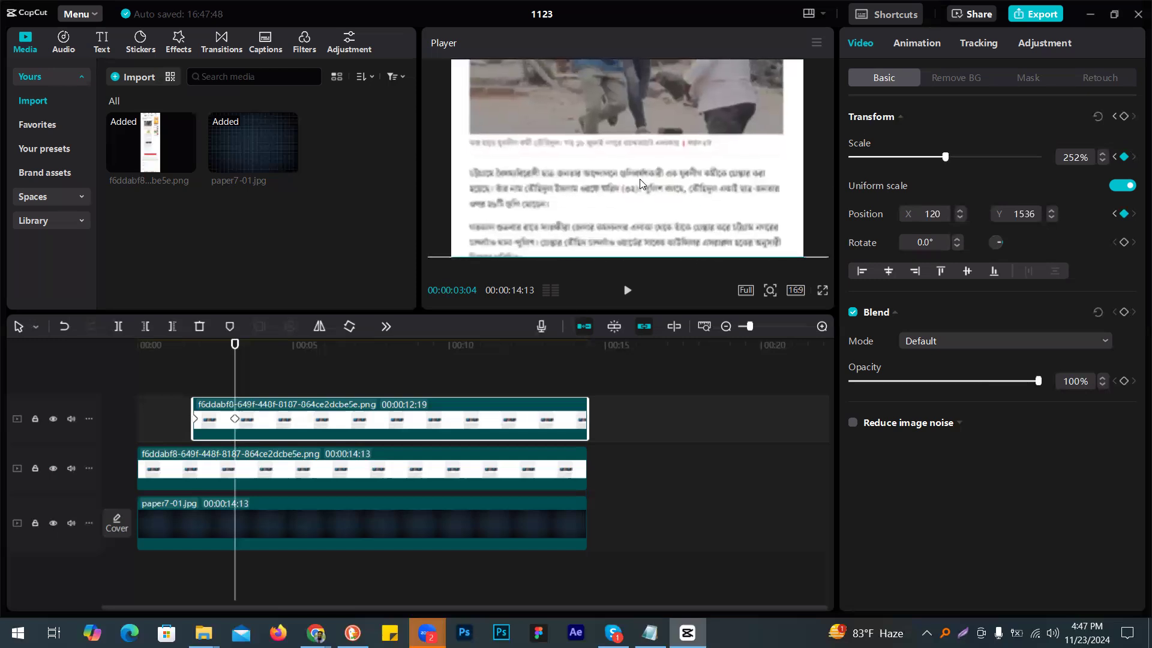
# Step: Preview the article's slide and zoom animation full screen from the start of the timeline
pyautogui.moveTo(239, 366); pyautogui.dragTo(138, 363)
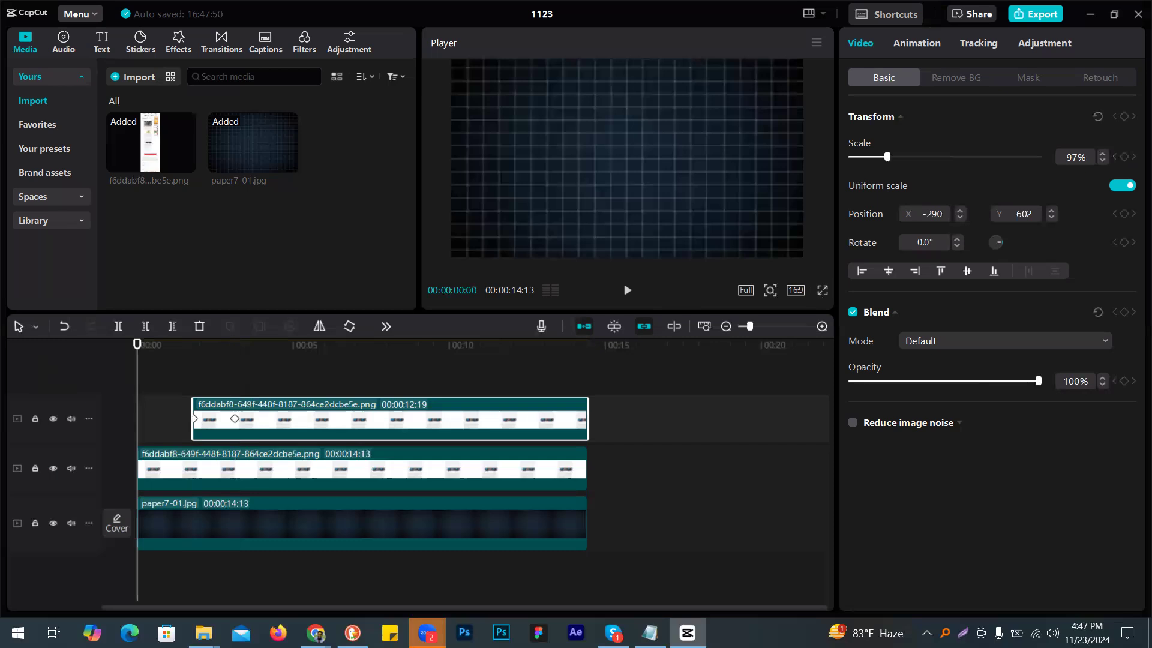
pyautogui.click(822, 290)
pyautogui.click(375, 583)
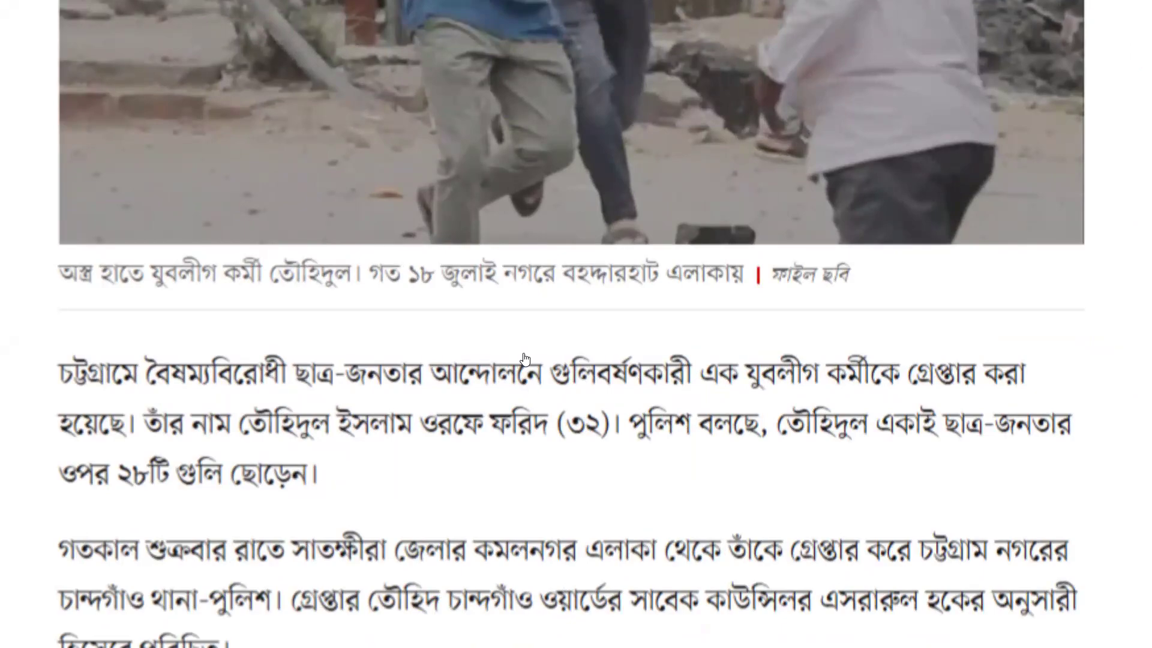
pyautogui.press('Escape')
# Step: Import the plain yellow background image, place it on a new top track at 00:00:03:04 and extend it to the end of the article clips
pyautogui.moveTo(432, 381); pyautogui.dragTo(234, 393)
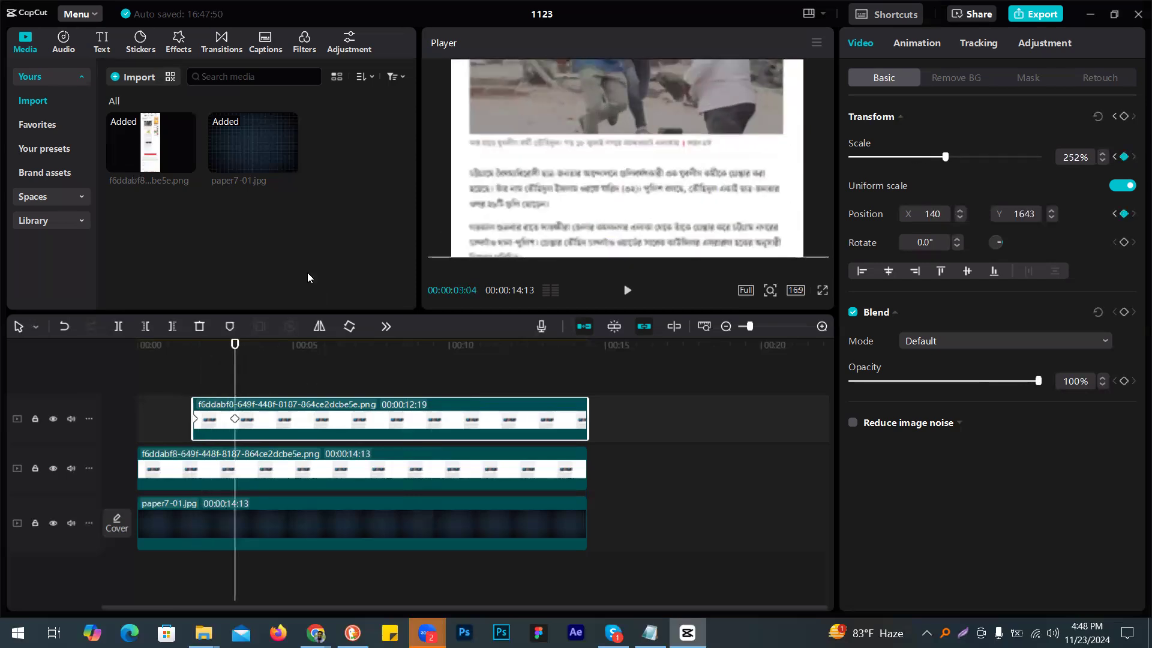
pyautogui.click(135, 77)
pyautogui.click(66, 160)
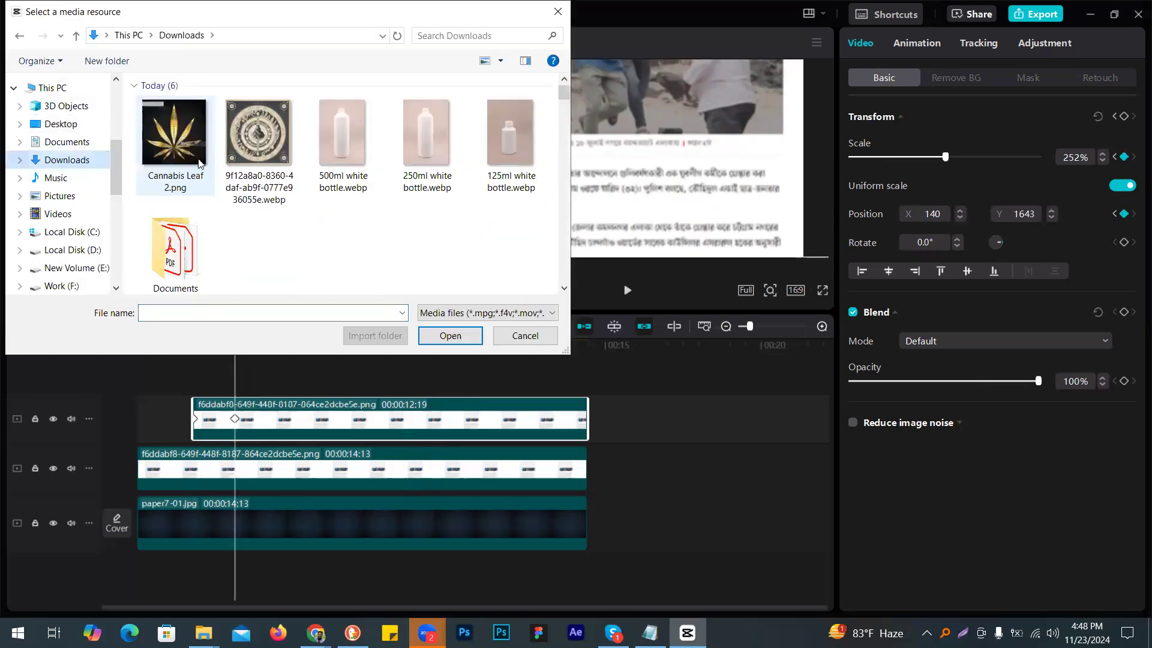
pyautogui.doubleClick(178, 157)
pyautogui.moveTo(355, 145); pyautogui.dragTo(232, 371)
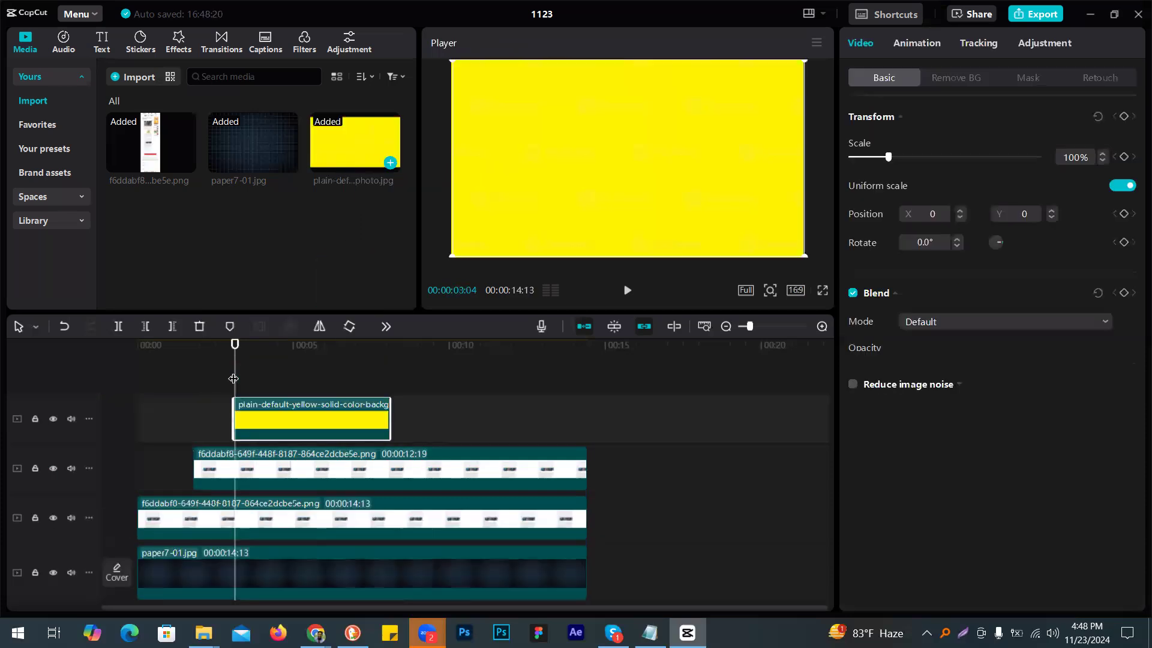
pyautogui.moveTo(395, 416); pyautogui.dragTo(585, 419)
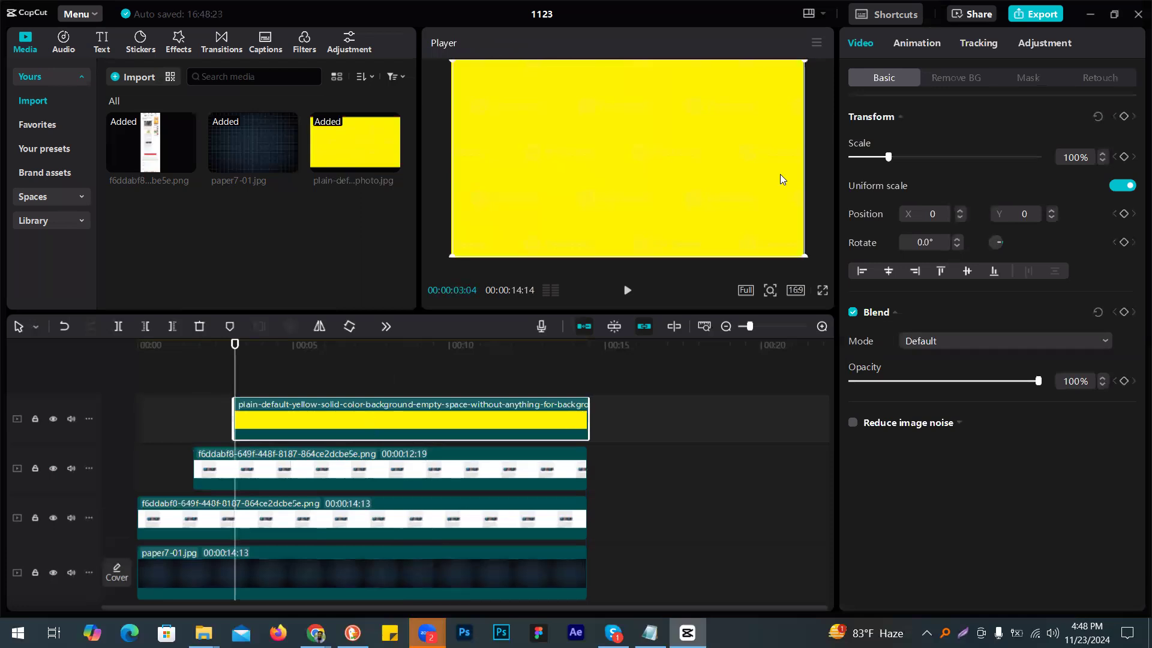
# Step: Turn off uniform scale and shape the yellow image into a caption-covering bar, 78% wide and 11% high, at X -315, Y 180
pyautogui.moveTo(804, 60); pyautogui.dragTo(603, 190)
pyautogui.moveTo(541, 141); pyautogui.dragTo(573, 144)
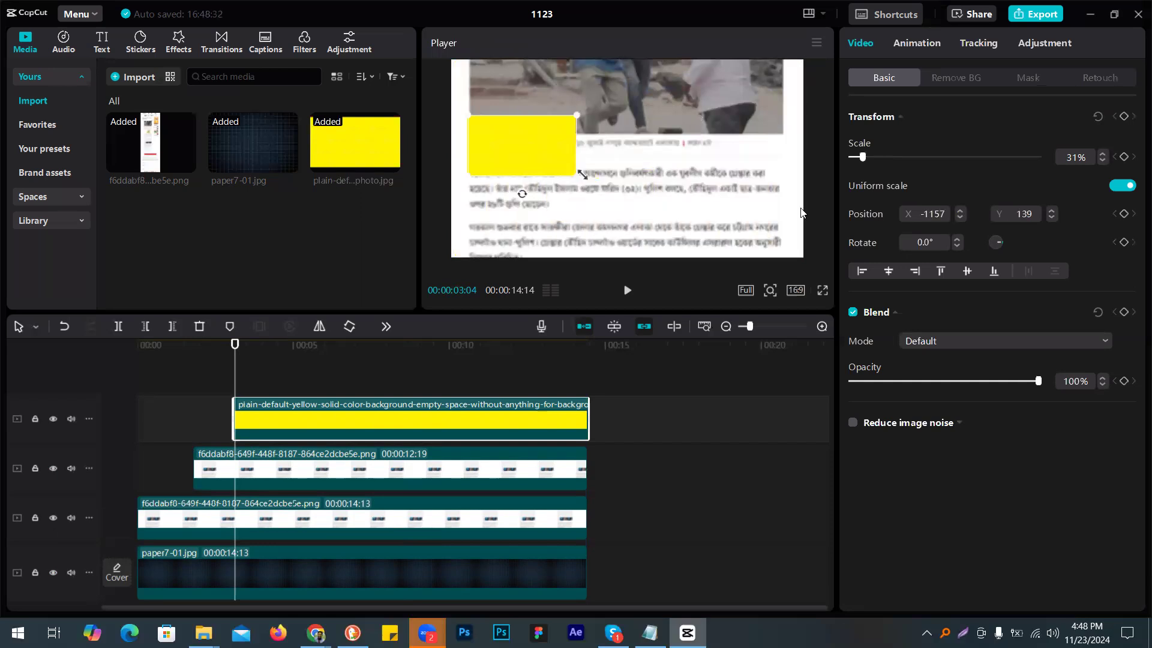
pyautogui.click(869, 156)
pyautogui.click(858, 158)
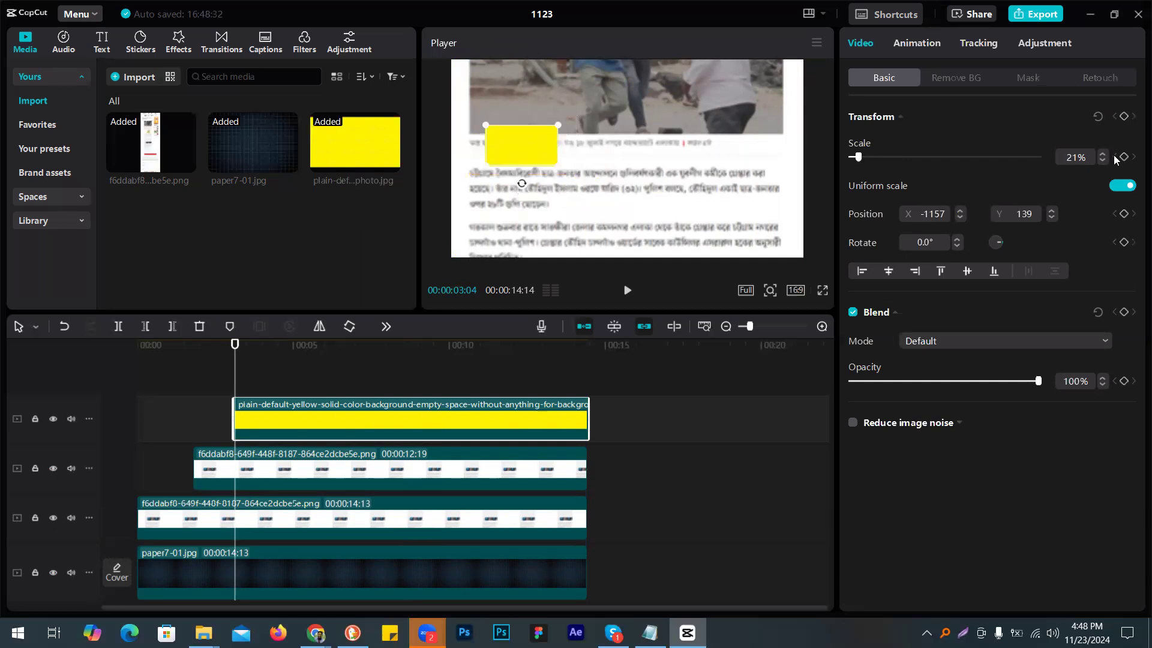
pyautogui.click(1123, 186)
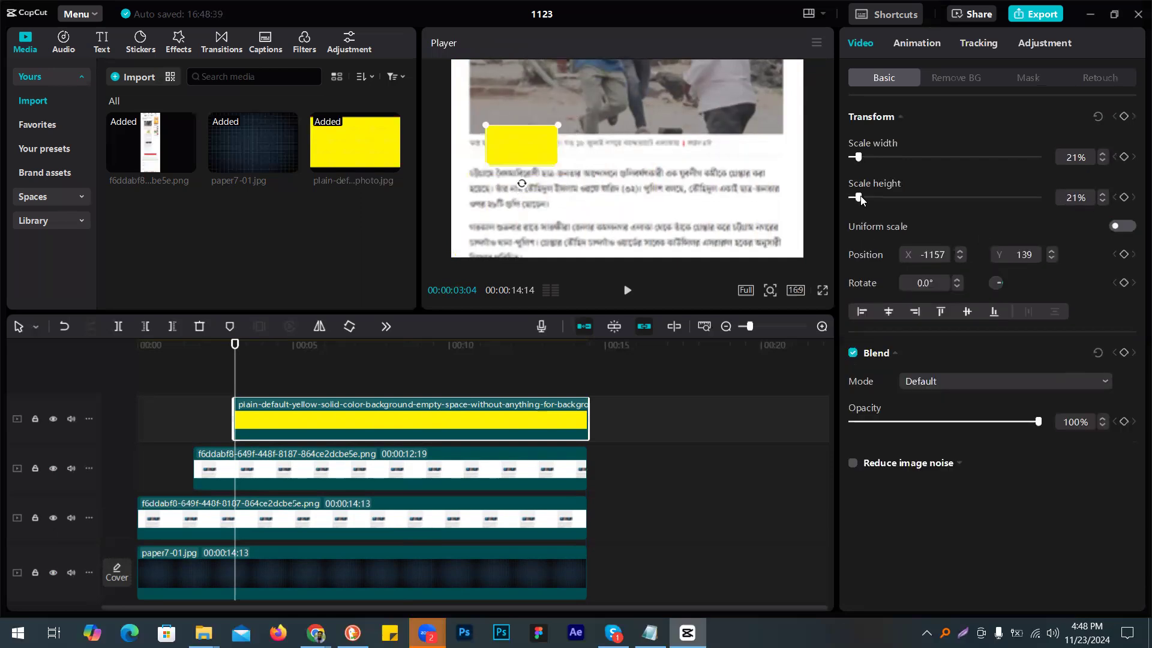
pyautogui.click(874, 157)
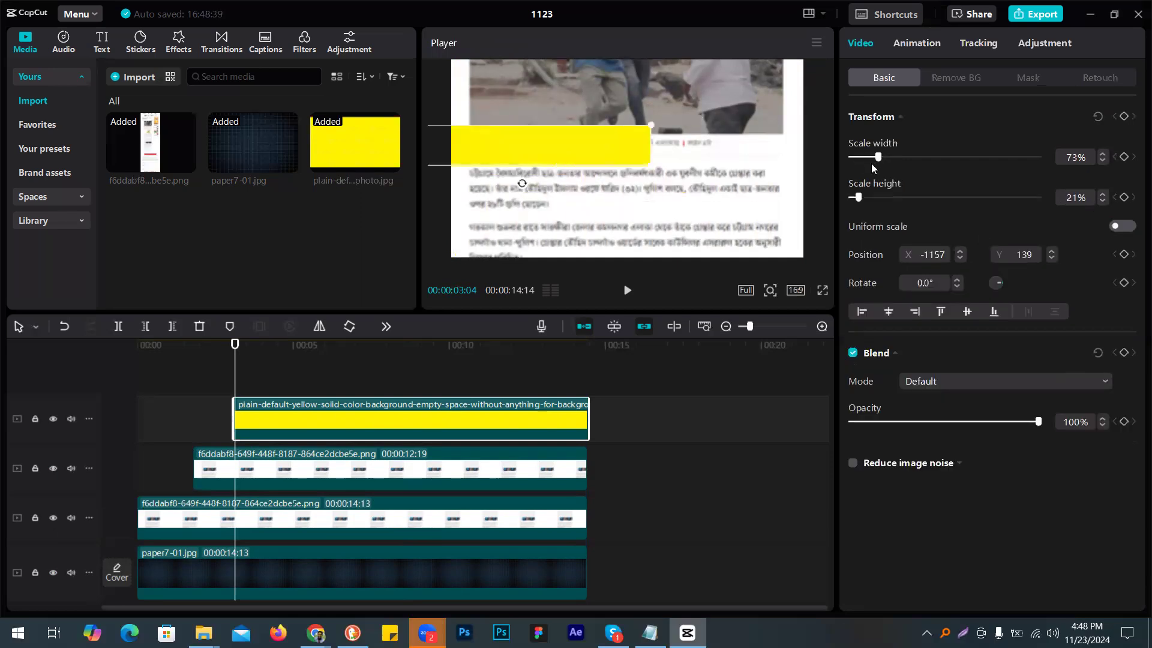
pyautogui.moveTo(846, 198); pyautogui.dragTo(855, 197)
pyautogui.moveTo(570, 144); pyautogui.dragTo(619, 139)
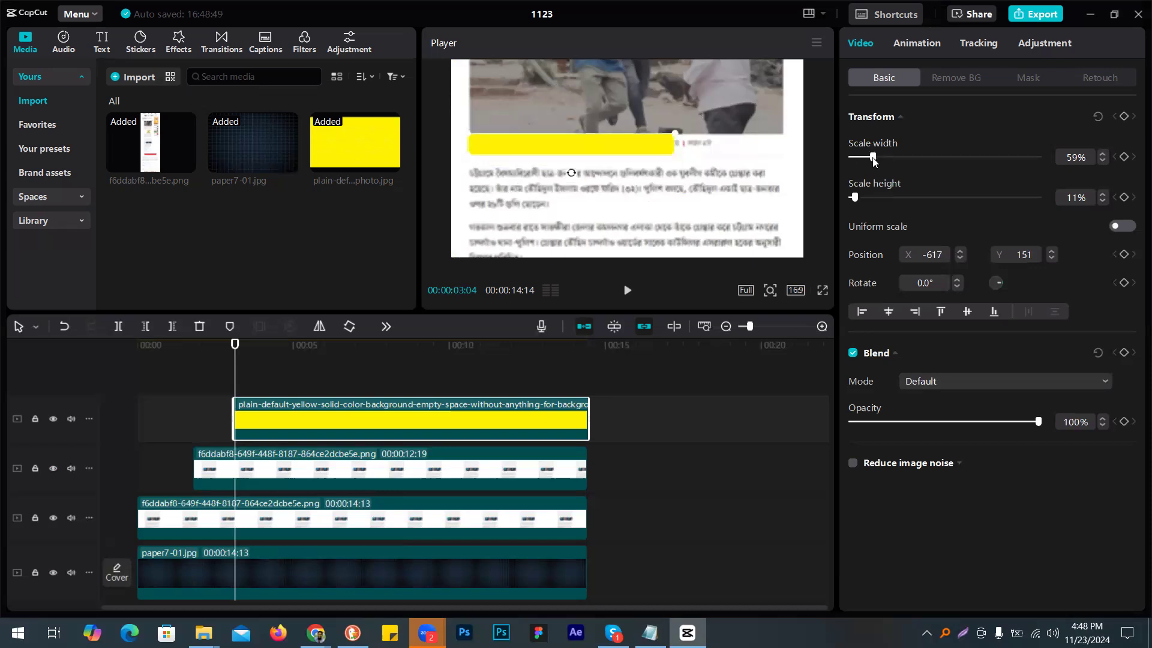
pyautogui.moveTo(872, 157); pyautogui.dragTo(880, 157)
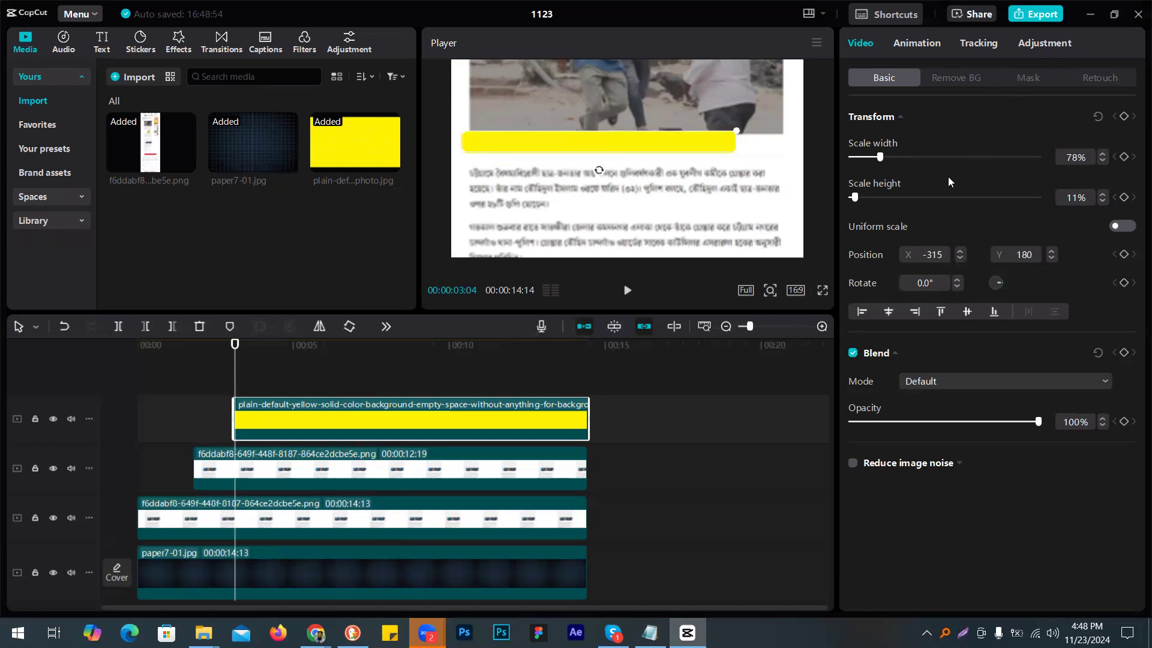
# Step: Apply a Horizontal mask to the yellow bar, rotated -90°, and move it to X -1742, Y 23 to hide the bar
pyautogui.click(941, 157)
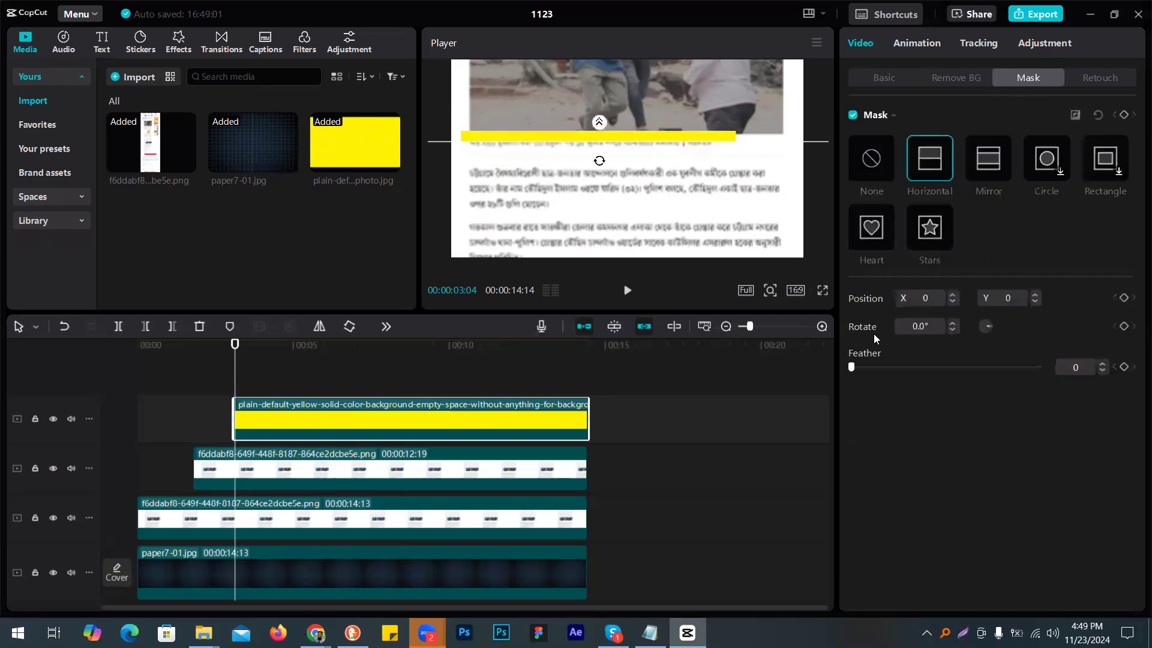
pyautogui.click(924, 319)
pyautogui.write('-90')
pyautogui.press('Return')
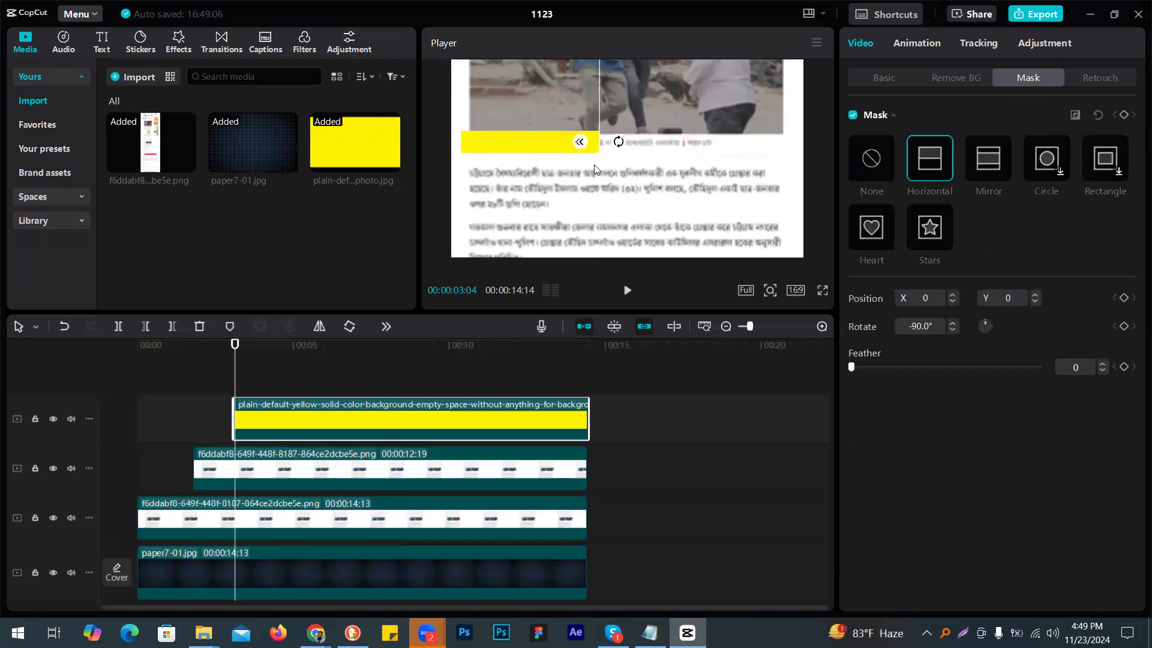
pyautogui.moveTo(474, 163); pyautogui.dragTo(454, 170)
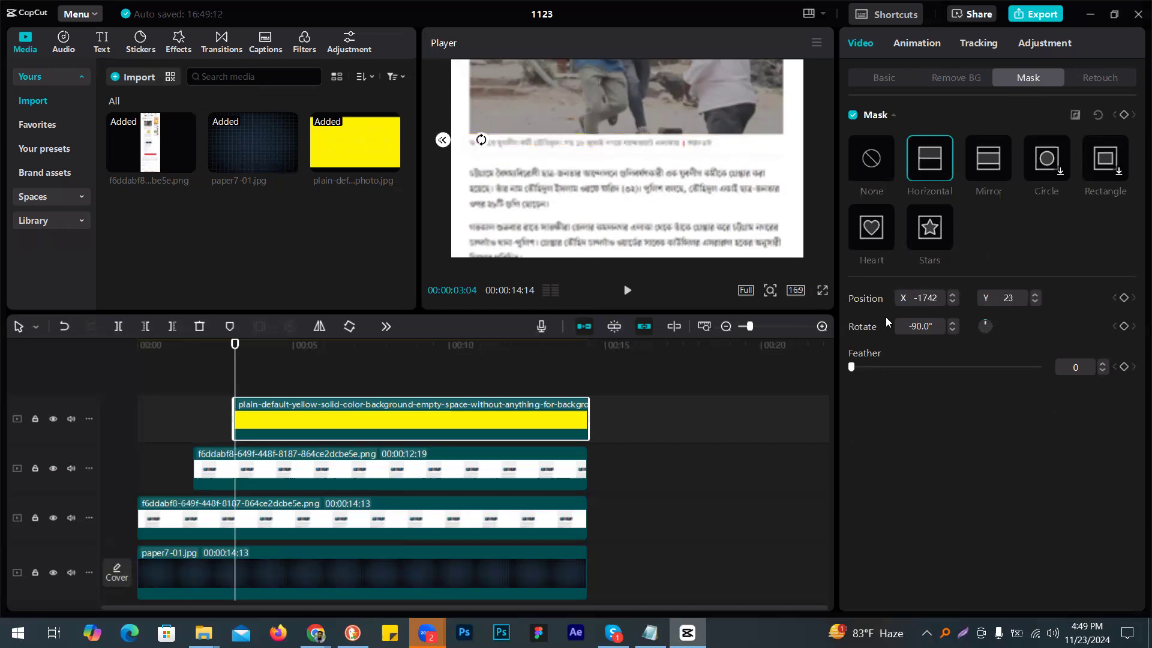
# Step: Keyframe the mask position at 00:00:03:04 and move the mask to X 1553, Y -214 at 00:00:04:14 to reveal the bar across the caption
pyautogui.click(1124, 297)
pyautogui.hotkey('shift', 'Right')
pyautogui.press('Right')
pyautogui.press('Right')
pyautogui.press('Right')
pyautogui.press('Right')
pyautogui.press('Right')
pyautogui.press('Right')
pyautogui.press('Right')
pyautogui.press('Right')
pyautogui.press('Right')
pyautogui.press('Right')
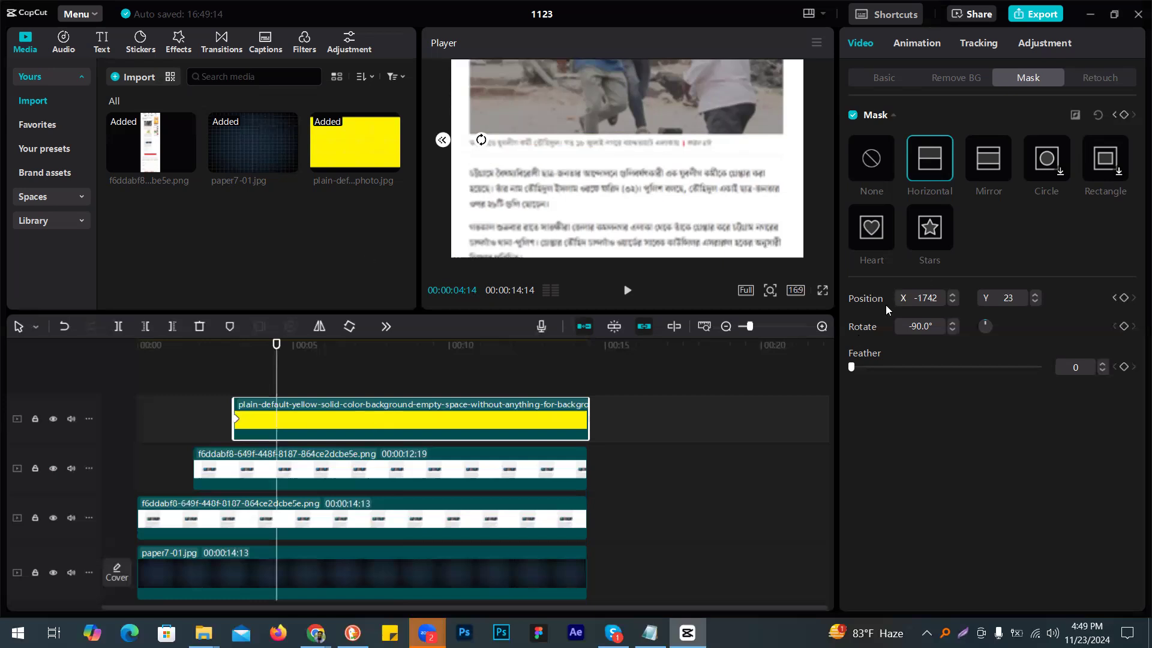
pyautogui.moveTo(472, 181); pyautogui.dragTo(715, 198)
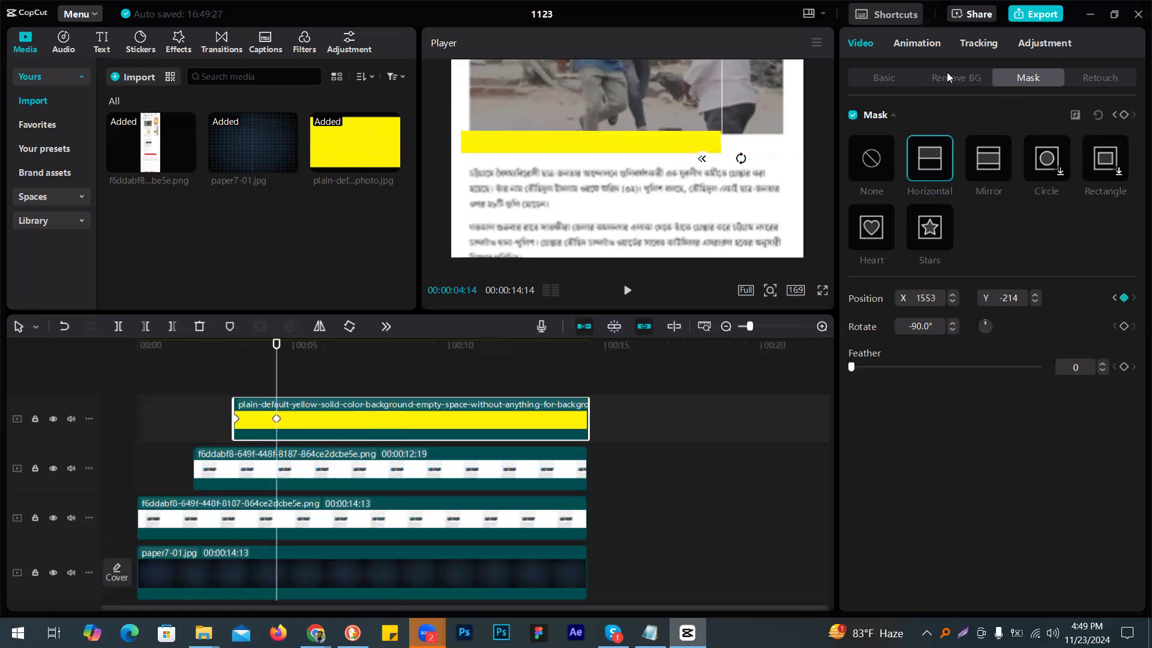
# Step: Set the yellow bar's blend mode to Multiply so the caption text shows through
pyautogui.click(883, 78)
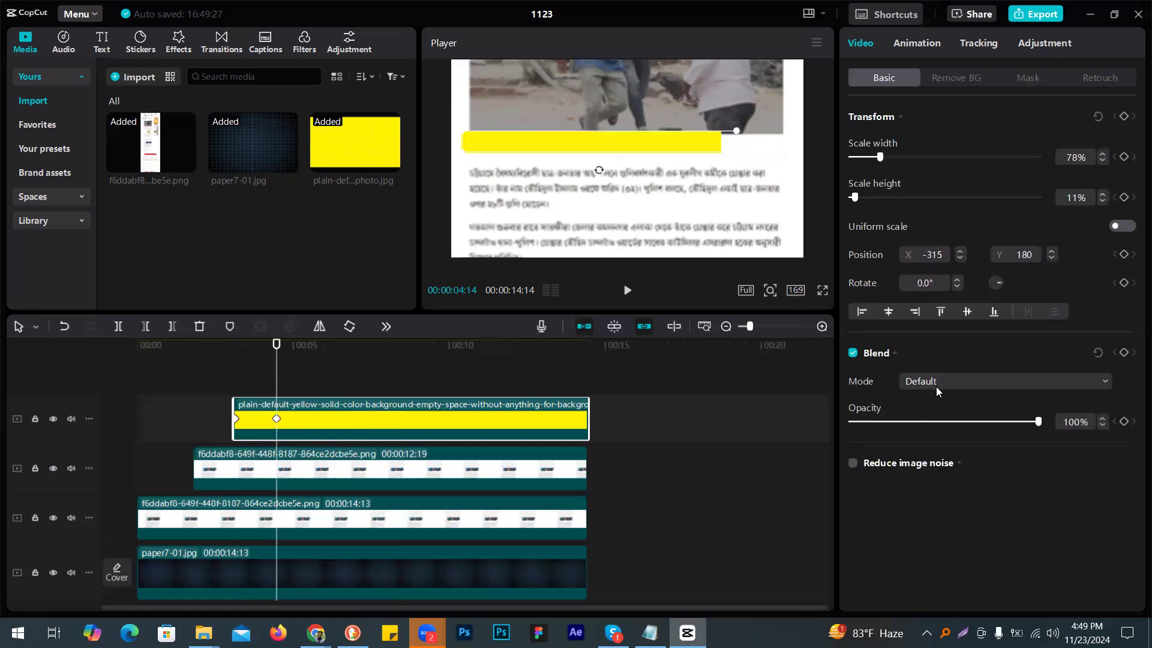
pyautogui.click(993, 384)
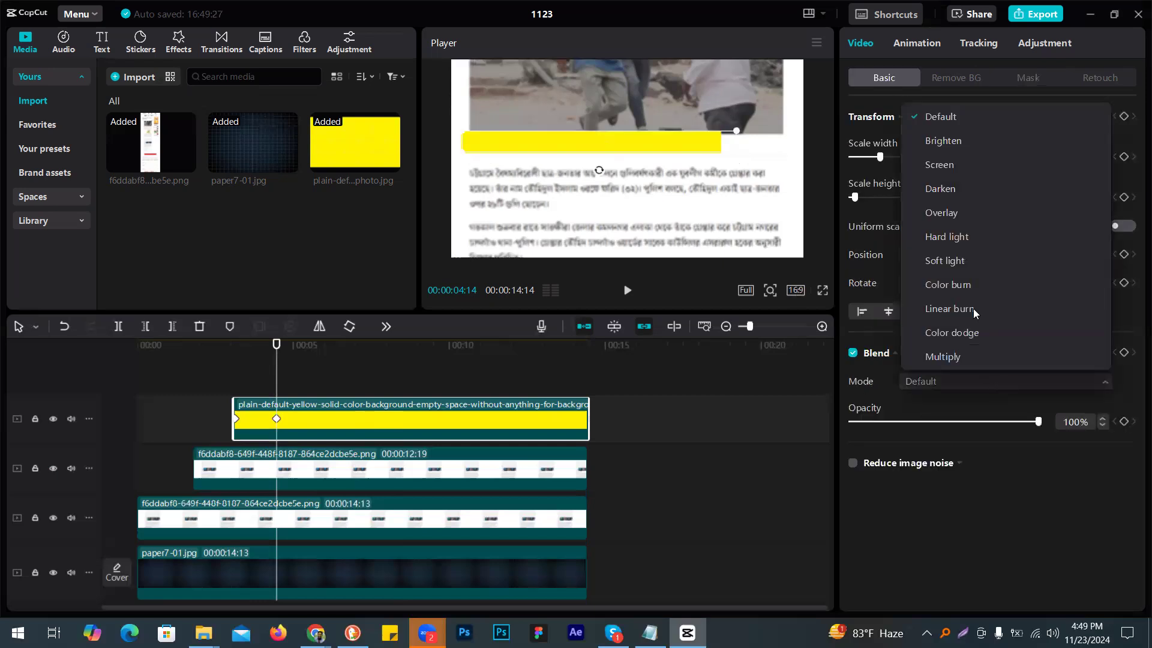
pyautogui.click(964, 355)
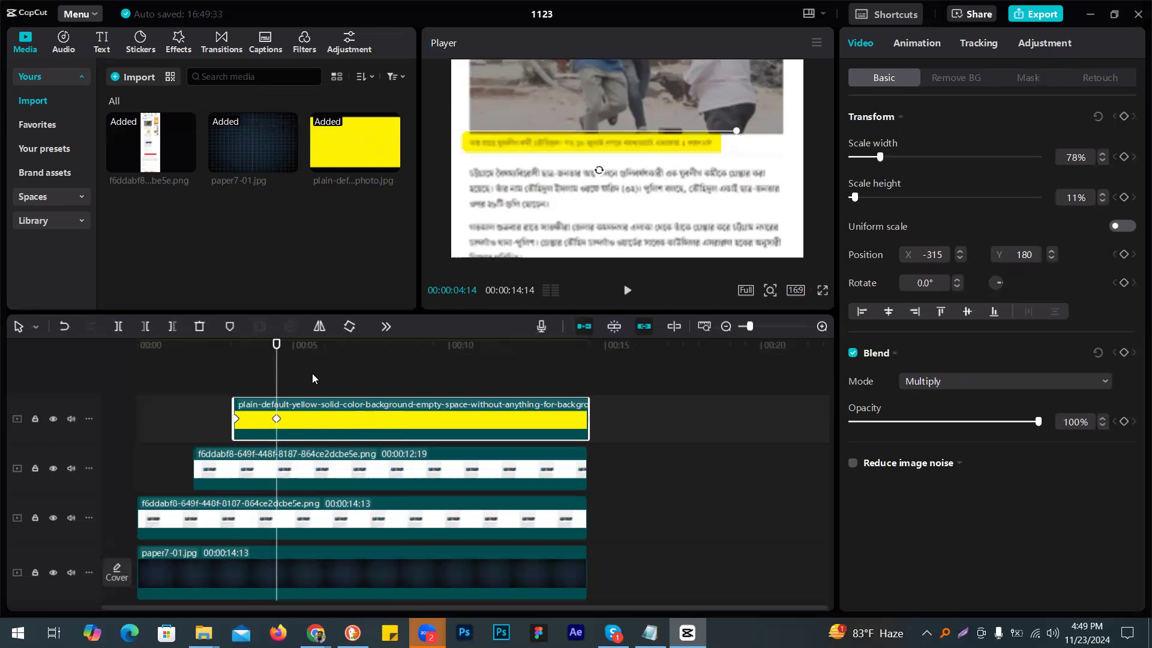
# Step: Preview the slide, zoom and caption highlight animation full screen from the beginning
pyautogui.press('Home')
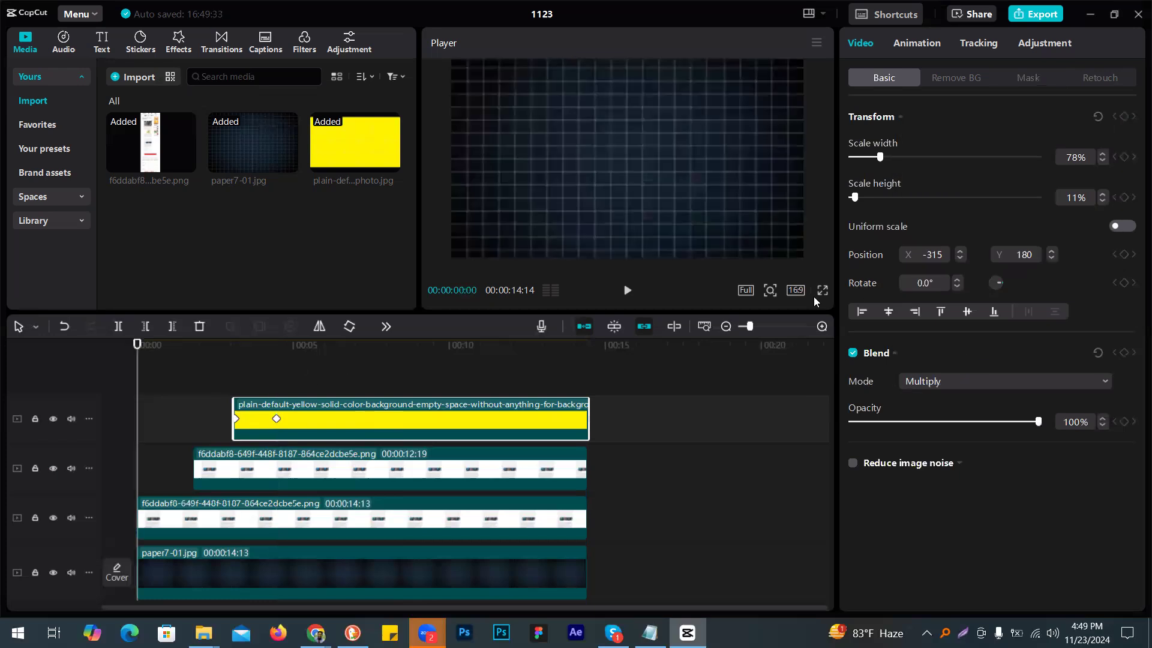
pyautogui.click(822, 291)
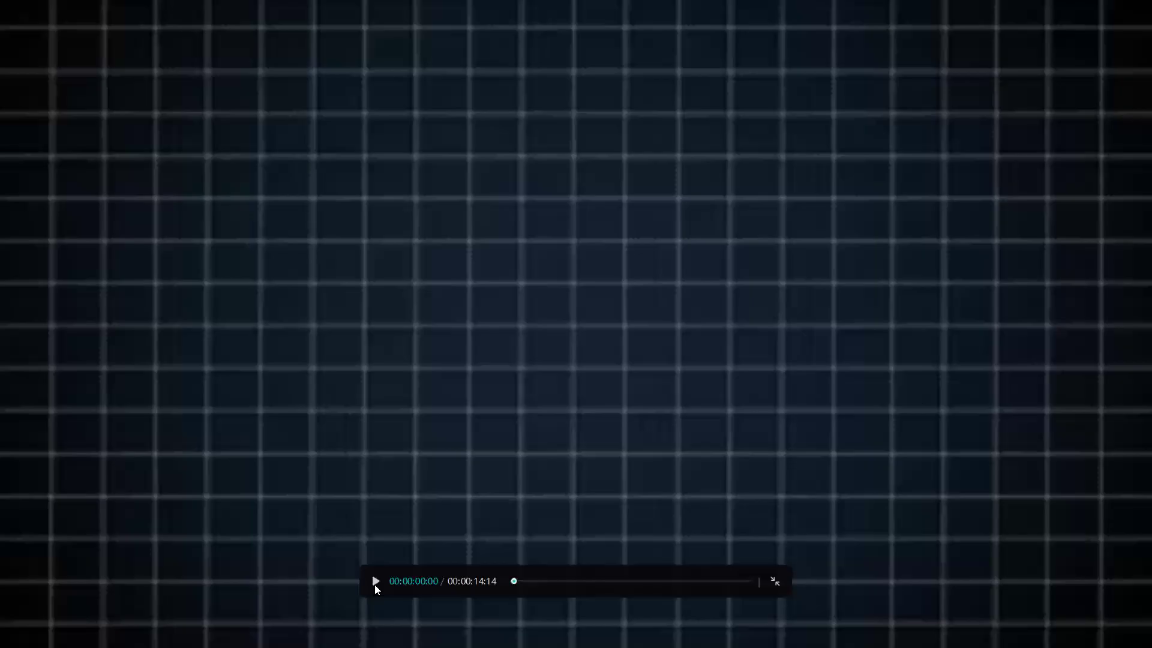
pyautogui.click(376, 581)
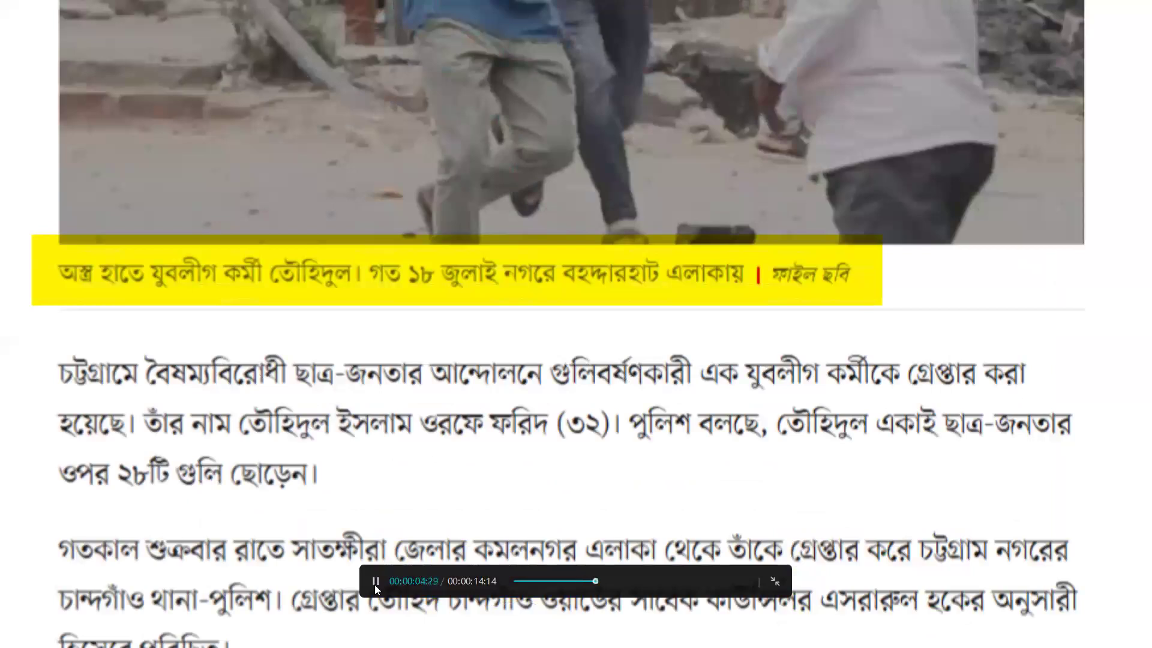
pyautogui.click(375, 582)
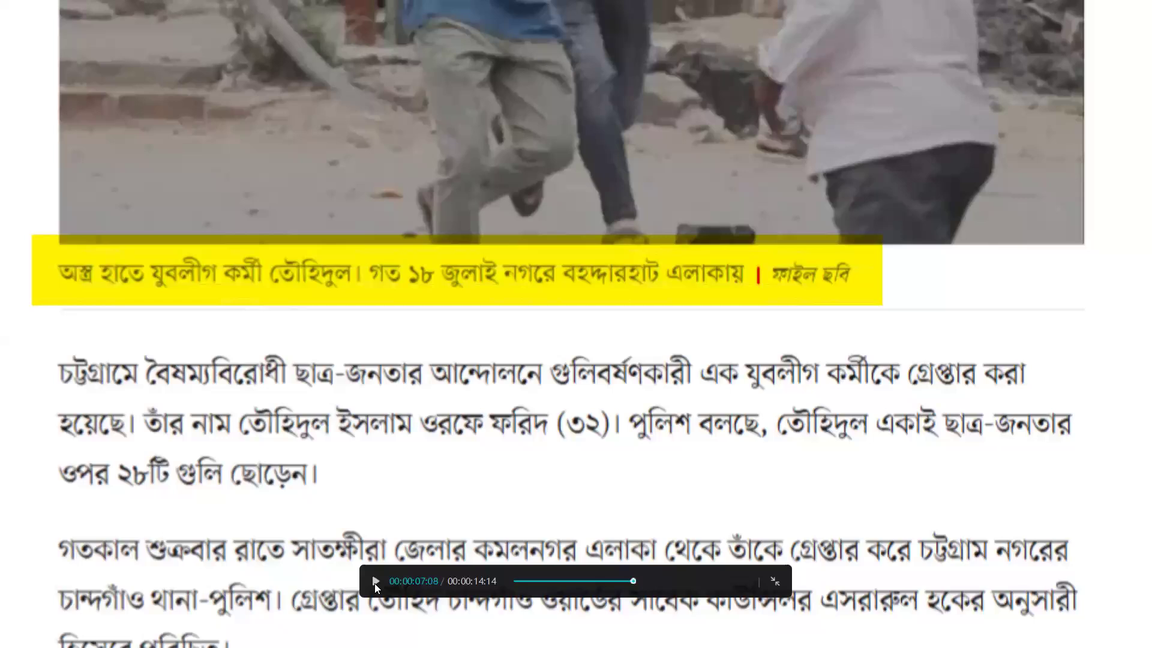
# Step: Exit the full screen preview and delete all three imported media files from the project, including their timeline clips
pyautogui.press('Escape')
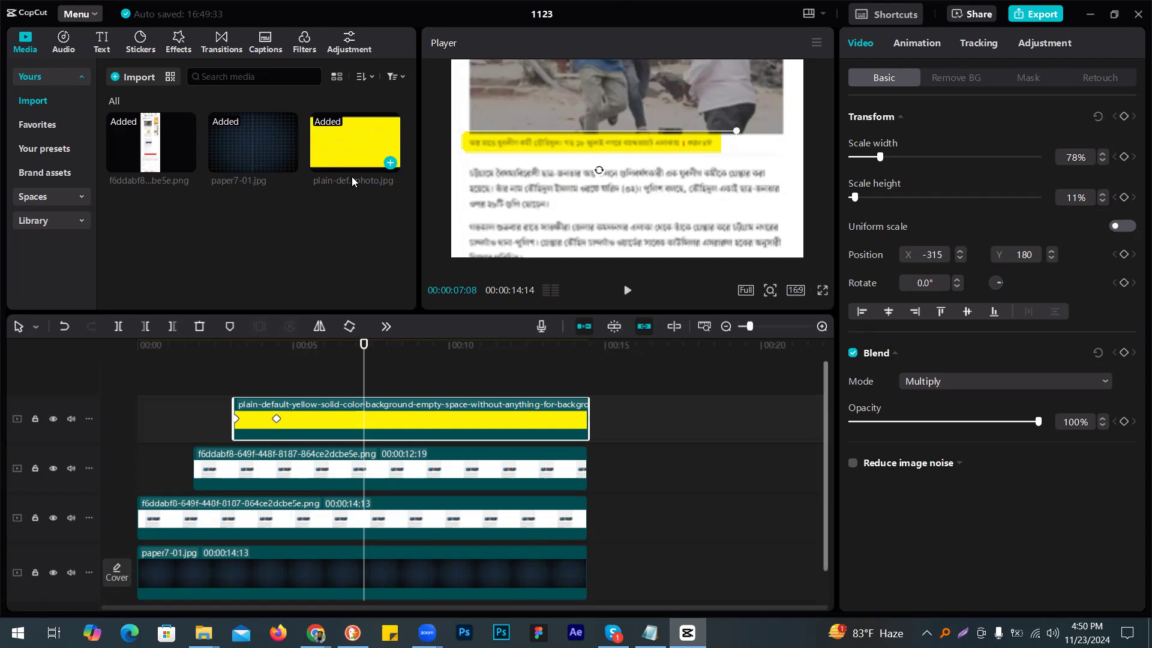
pyautogui.moveTo(98, 228); pyautogui.dragTo(377, 134)
pyautogui.press('Delete')
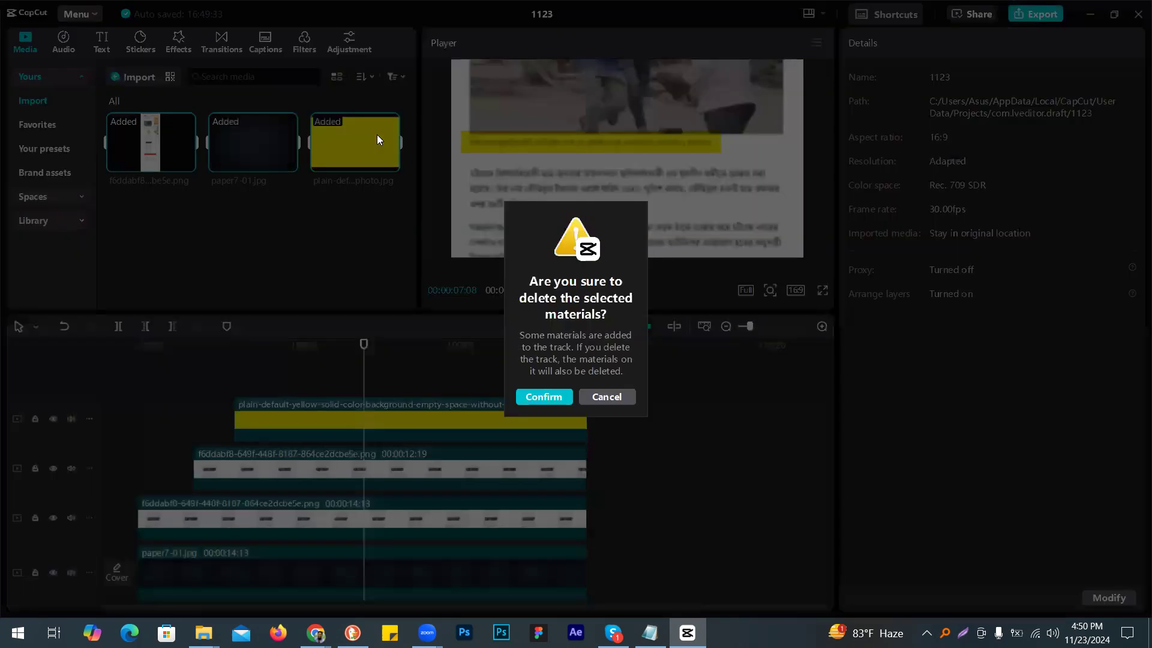
pyautogui.press('Return')
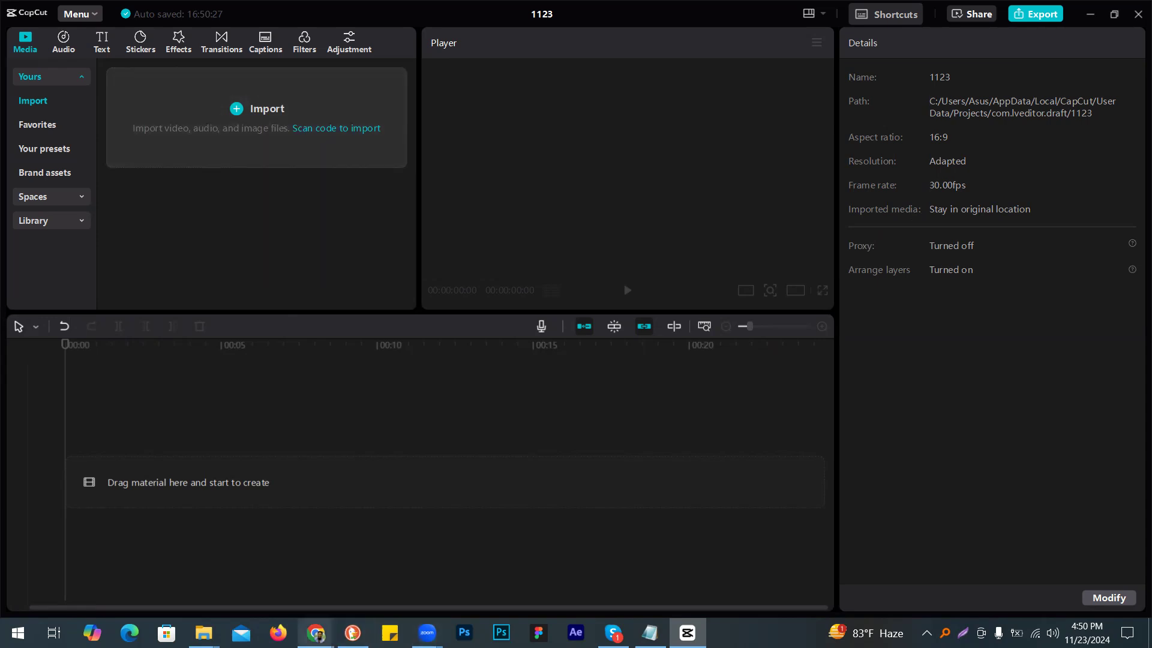
# Step: Switch to Chrome, close the grid background search and Artlist footage pages, and bring up the Prothom Alo article
pyautogui.moveTo(316, 633)
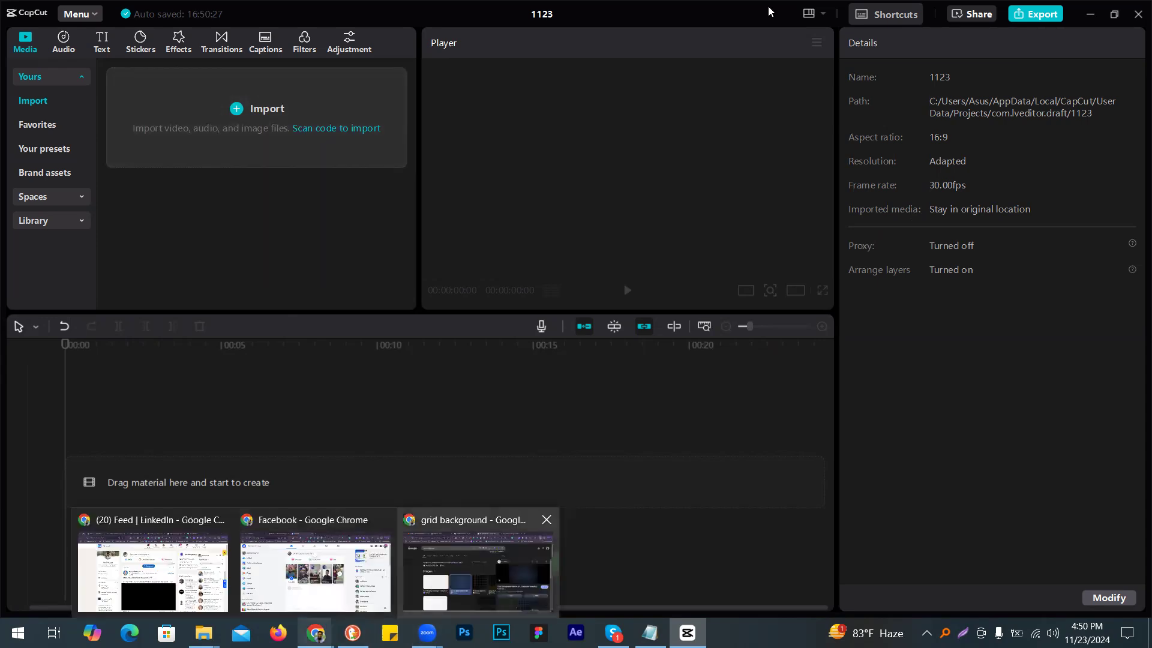
pyautogui.click(467, 569)
pyautogui.click(727, 15)
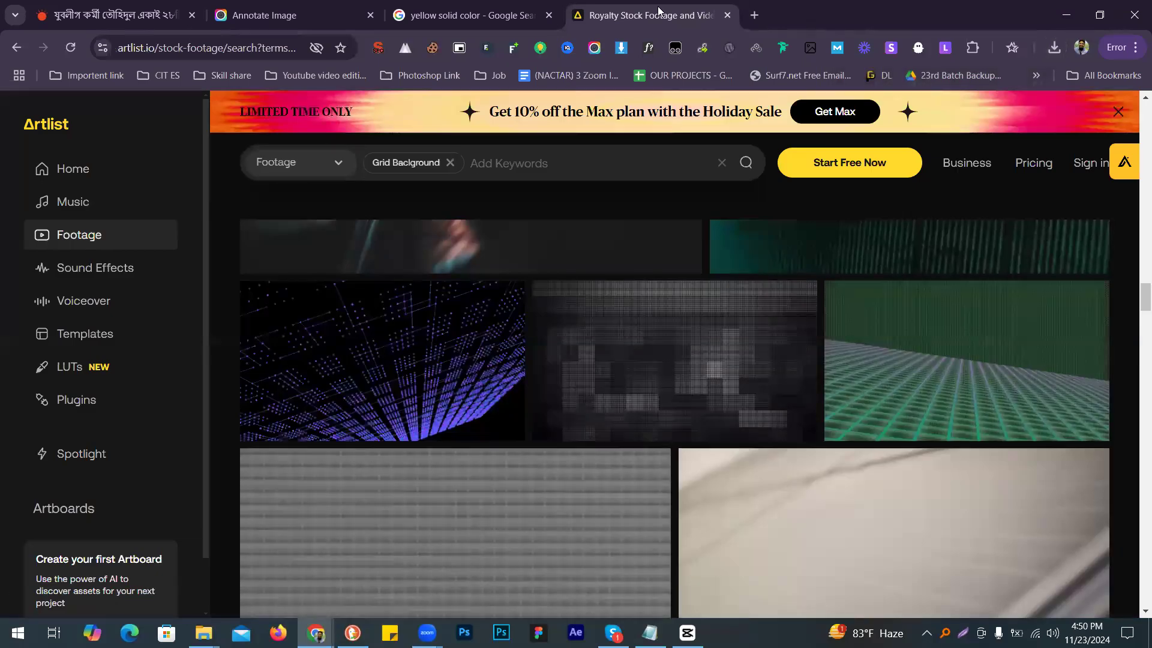
pyautogui.click(727, 15)
pyautogui.click(114, 15)
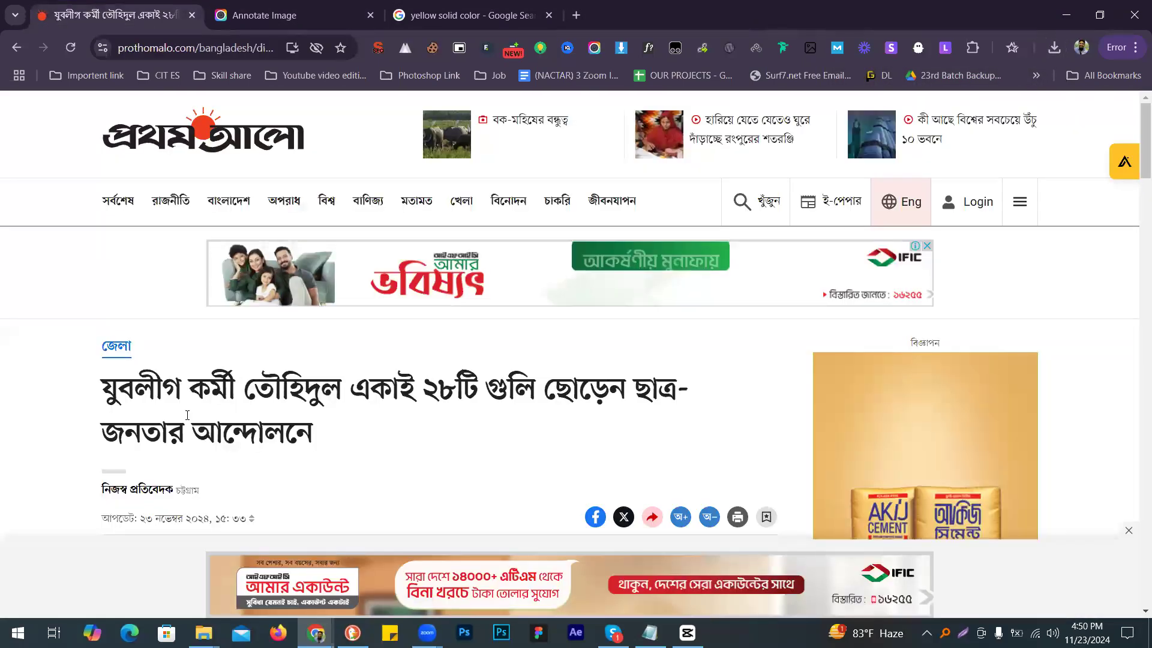
# Step: Copy the Prothom Alo article's headline and search Google for it in a new tab
pyautogui.tripleClick(127, 390)
pyautogui.hotkey('ctrl', 'c')
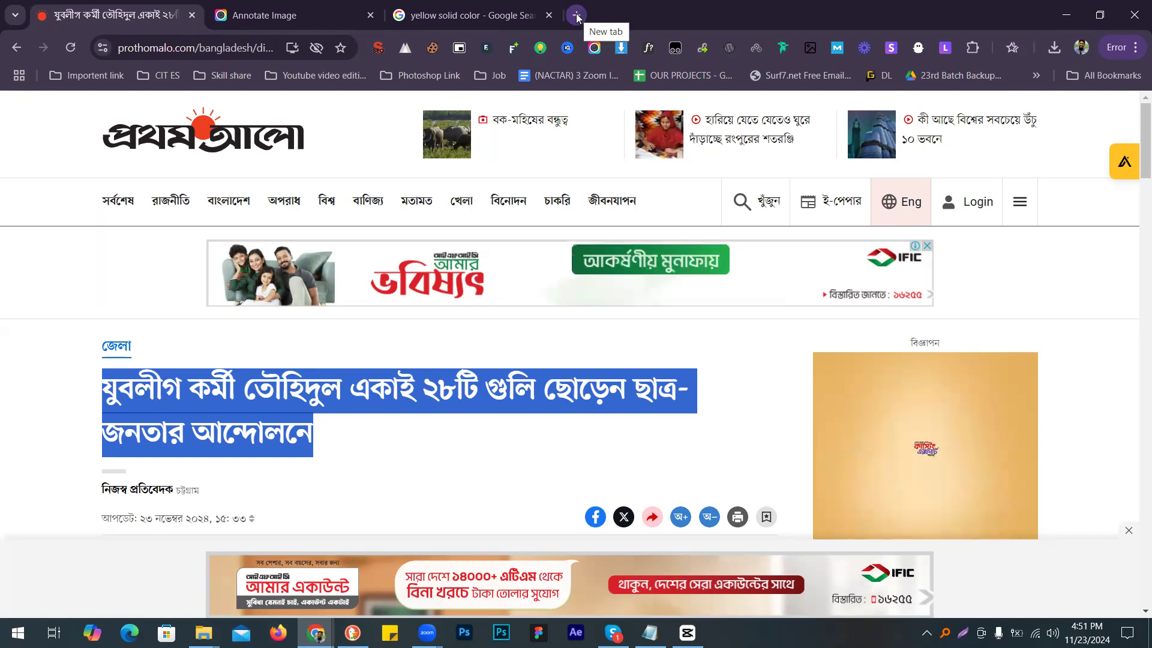
pyautogui.hotkey('ctrl', 't')
pyautogui.hotkey('ctrl', 'v')
pyautogui.press('Return')
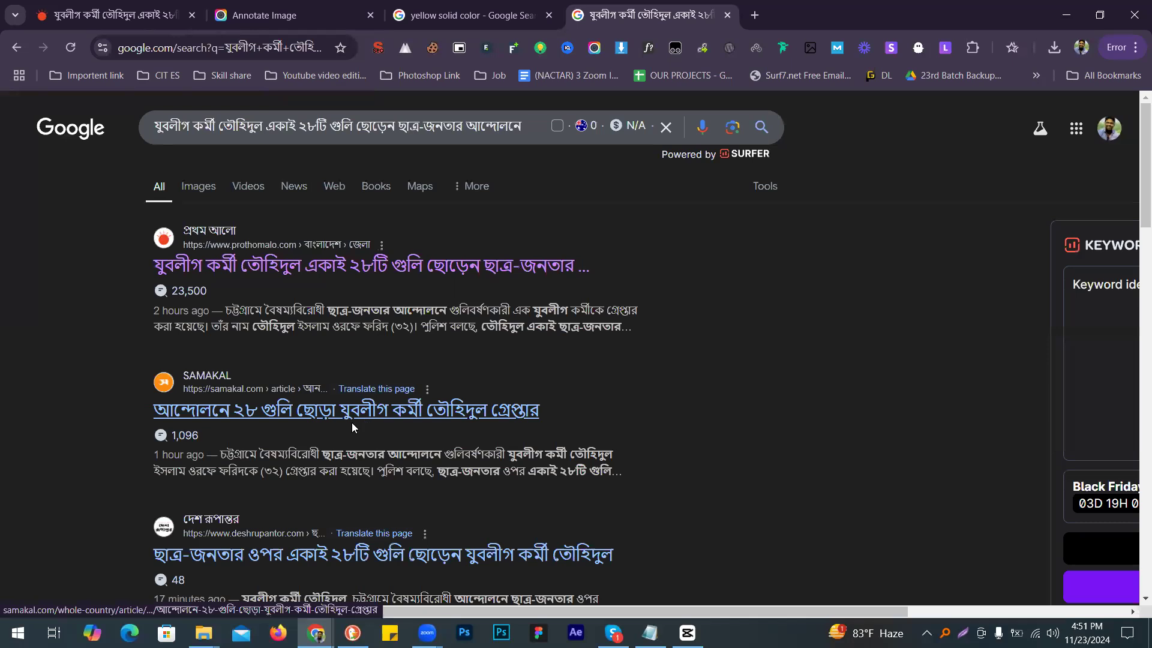
# Step: Open the Samakal, Desh Rupantor and Jugantor reports on the same story in separate background tabs
pyautogui.middleClick(352, 422)
pyautogui.scroll(-3, 273, 417)
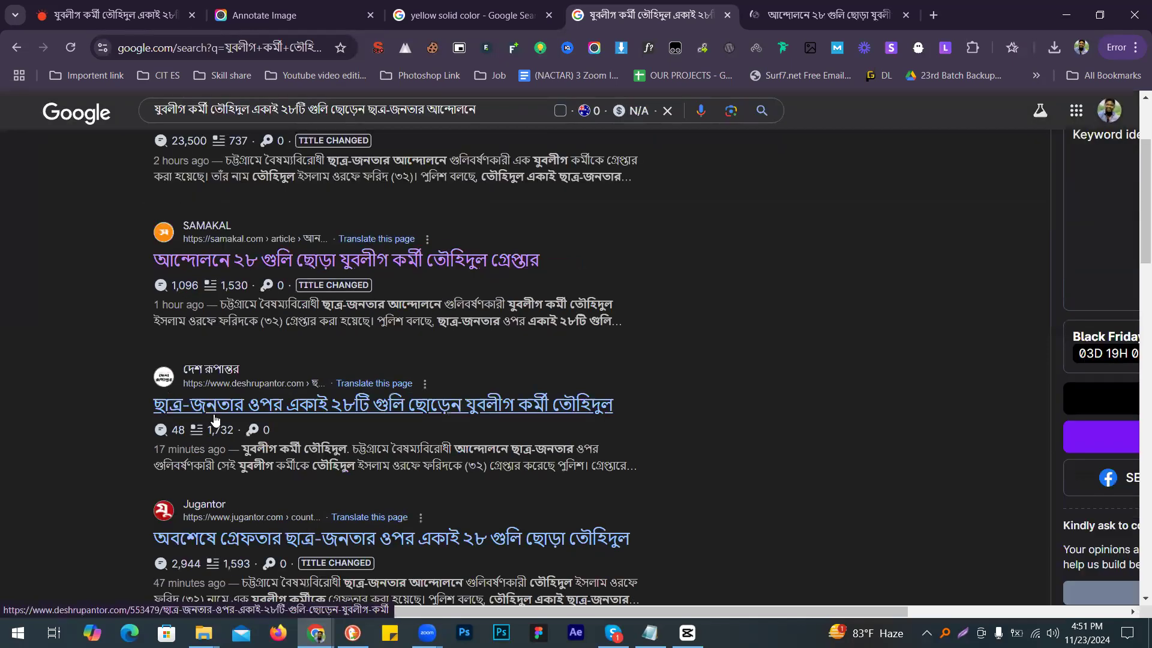
pyautogui.middleClick(349, 410)
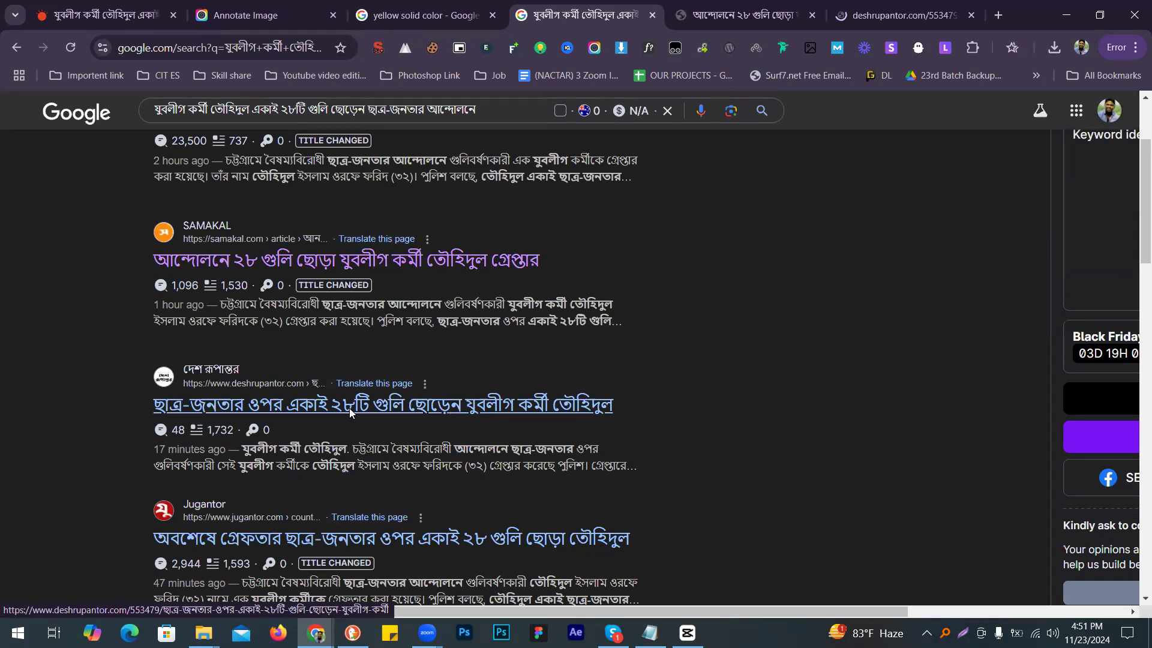
pyautogui.scroll(-2, 269, 423)
pyautogui.scroll(-2, 252, 318)
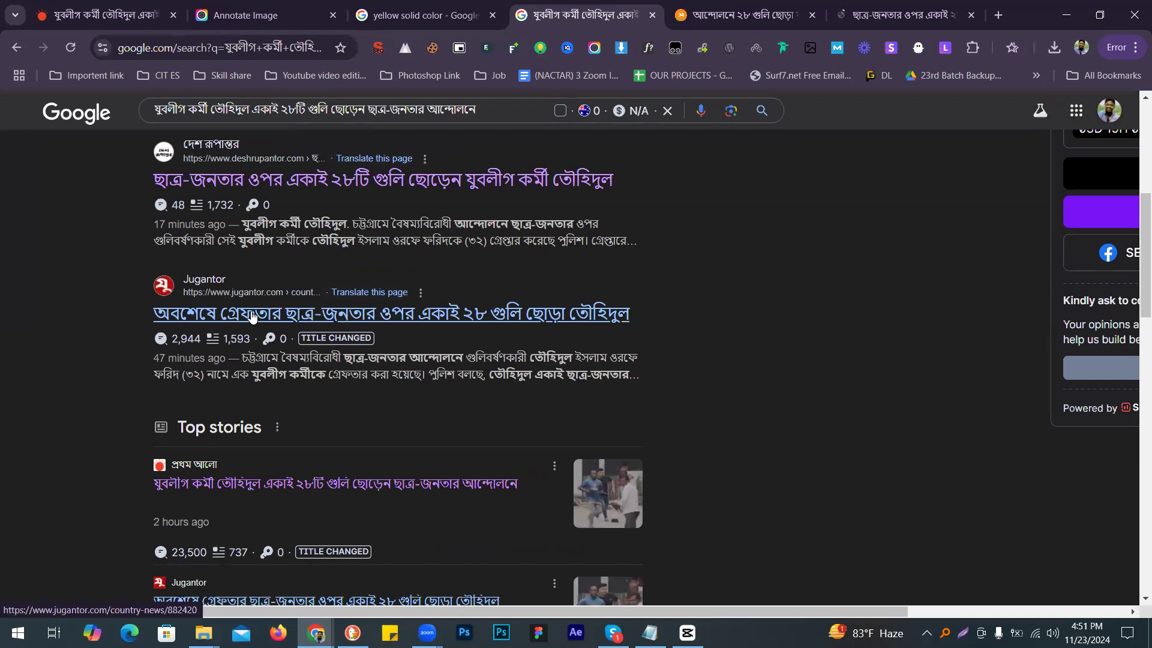
pyautogui.middleClick(594, 315)
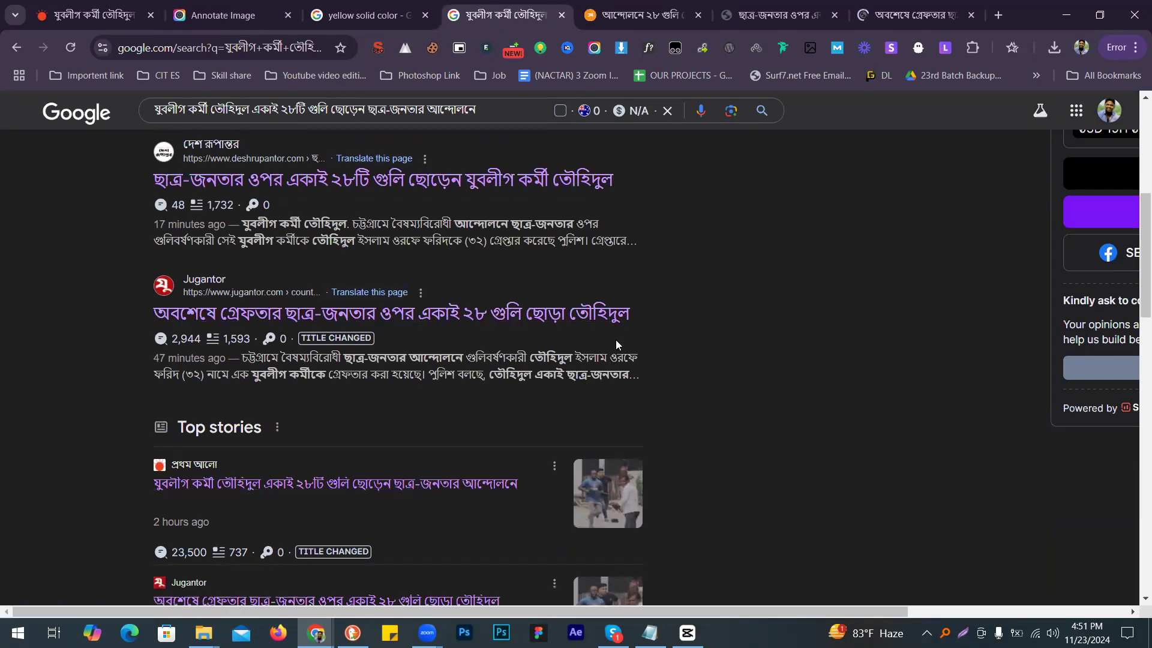
# Step: Look through the remaining search results for more coverage of the same story
pyautogui.scroll(-5, 616, 342)
pyautogui.scroll(-3, 255, 384)
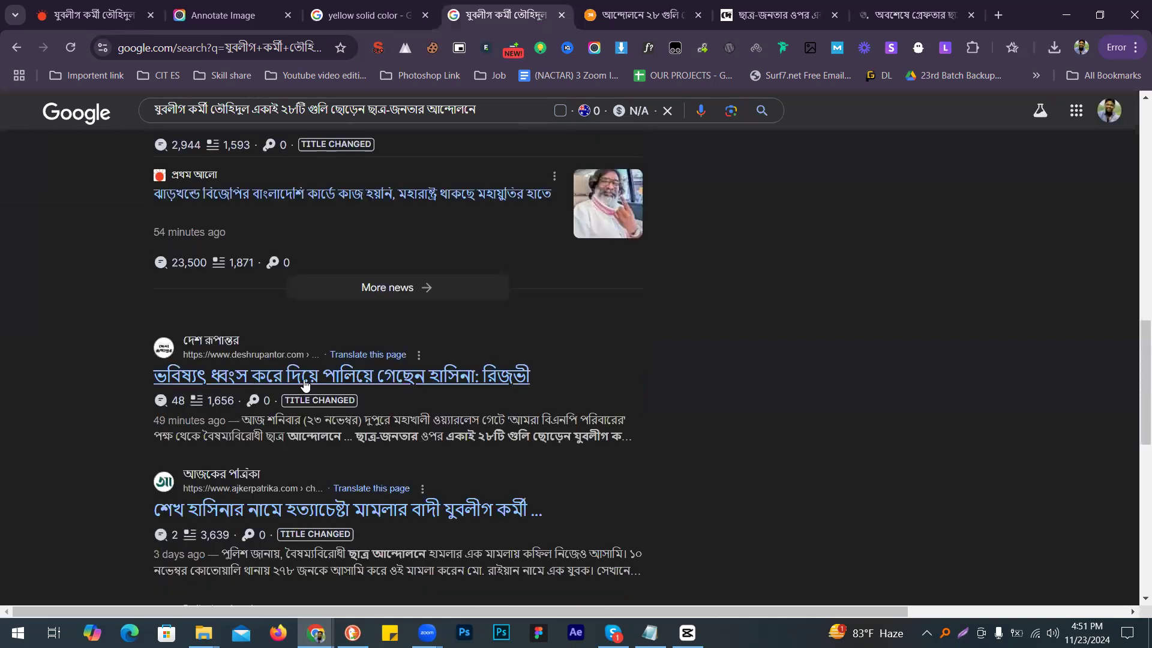
pyautogui.scroll(-2, 544, 347)
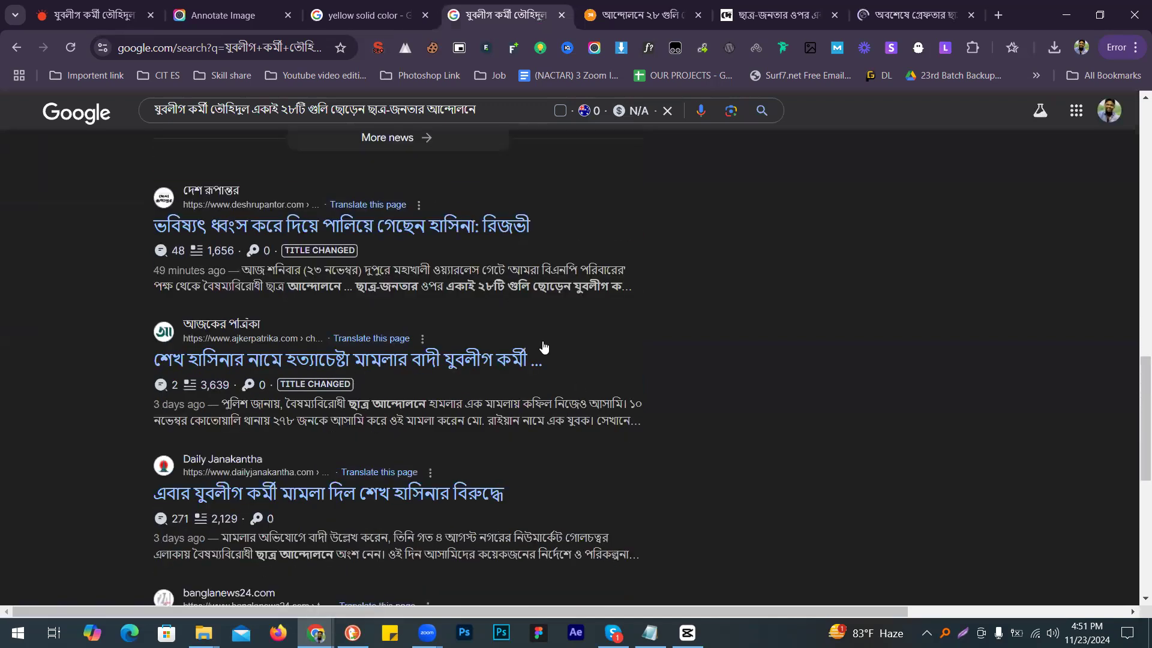
pyautogui.scroll(-3, 447, 337)
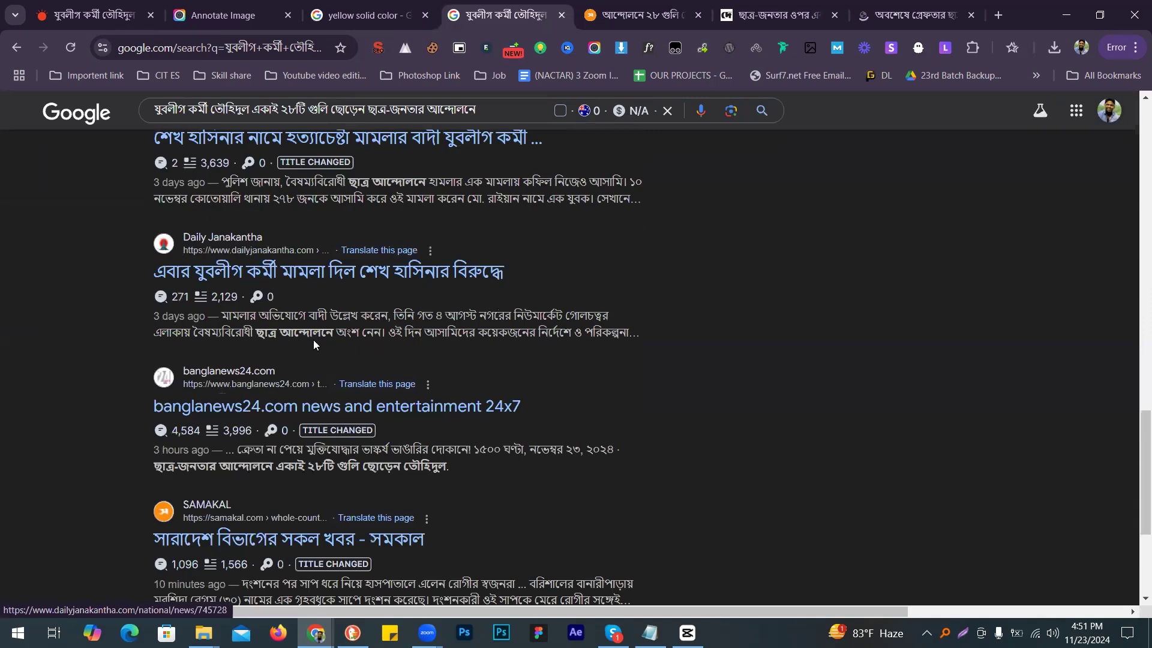
pyautogui.scroll(-3, 307, 397)
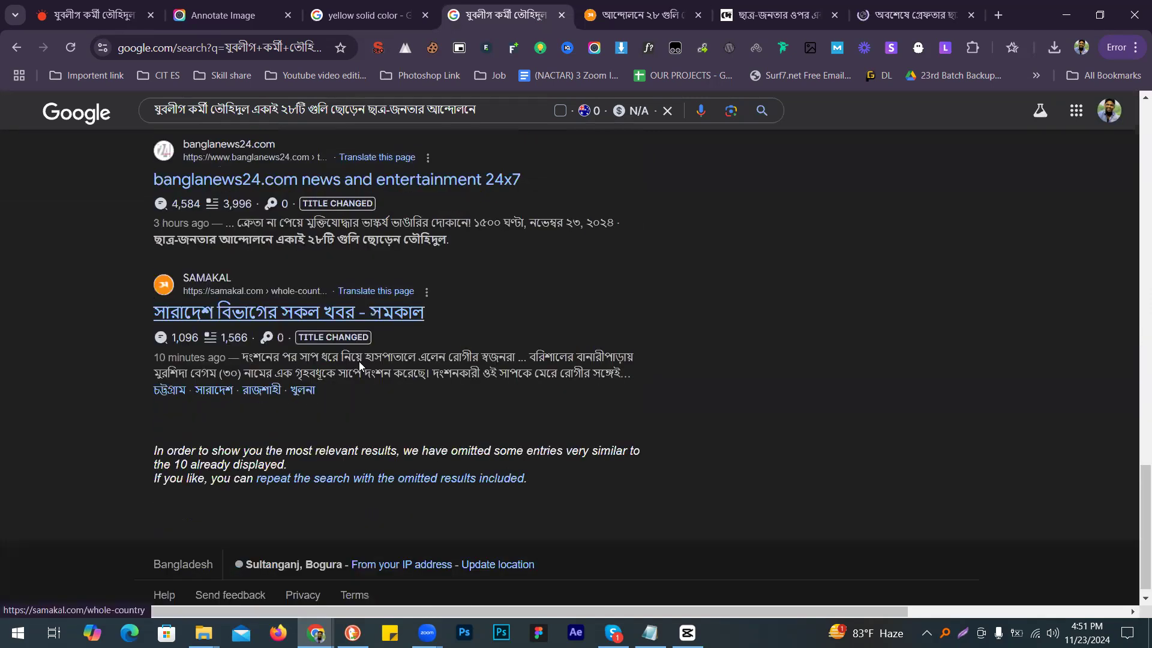
pyautogui.scroll(10, 358, 361)
pyautogui.scroll(8, 319, 246)
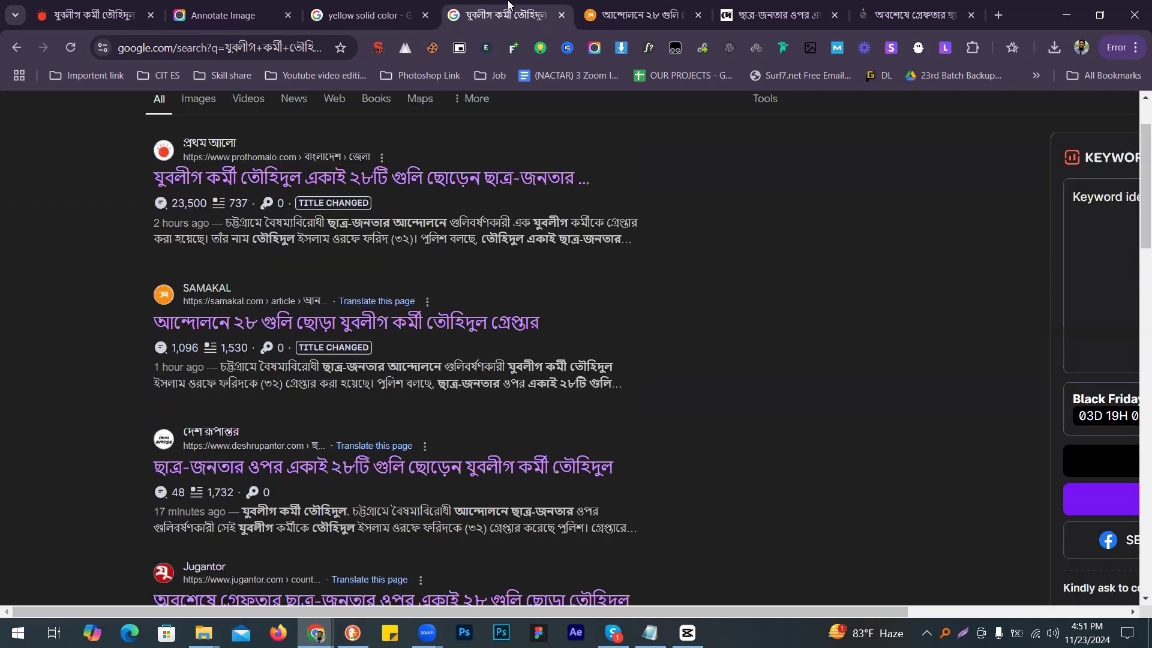
# Step: View the opened Samakal, Desh Rupantor and Jugantor article pages one after another
pyautogui.click(644, 13)
pyautogui.click(774, 14)
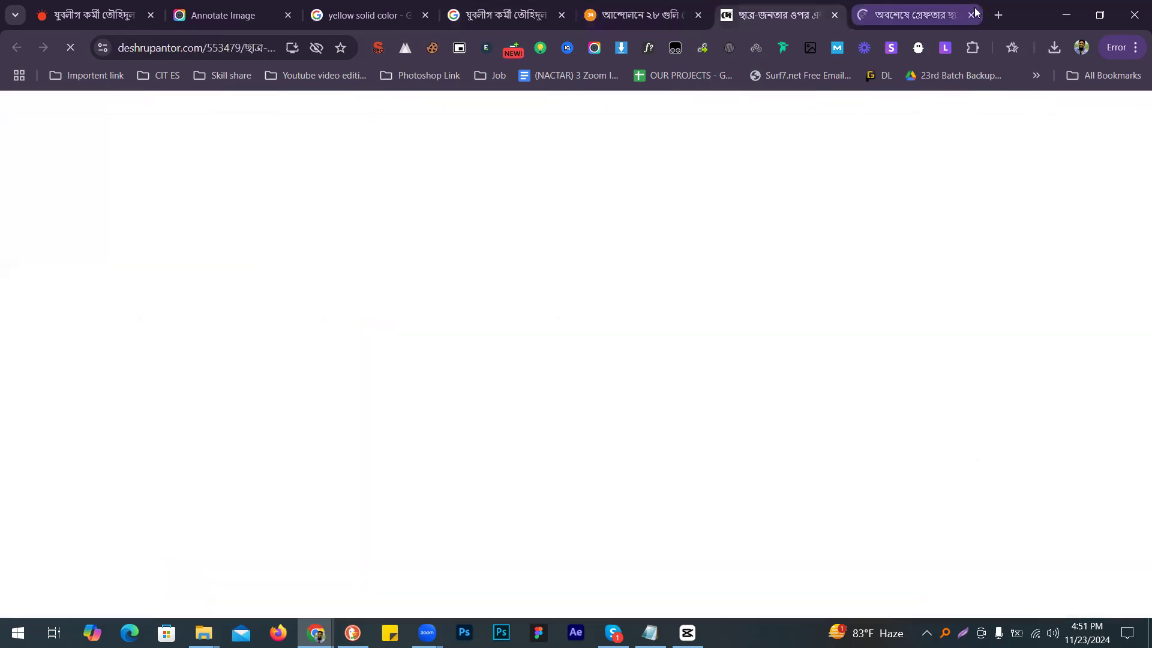
pyautogui.click(960, 13)
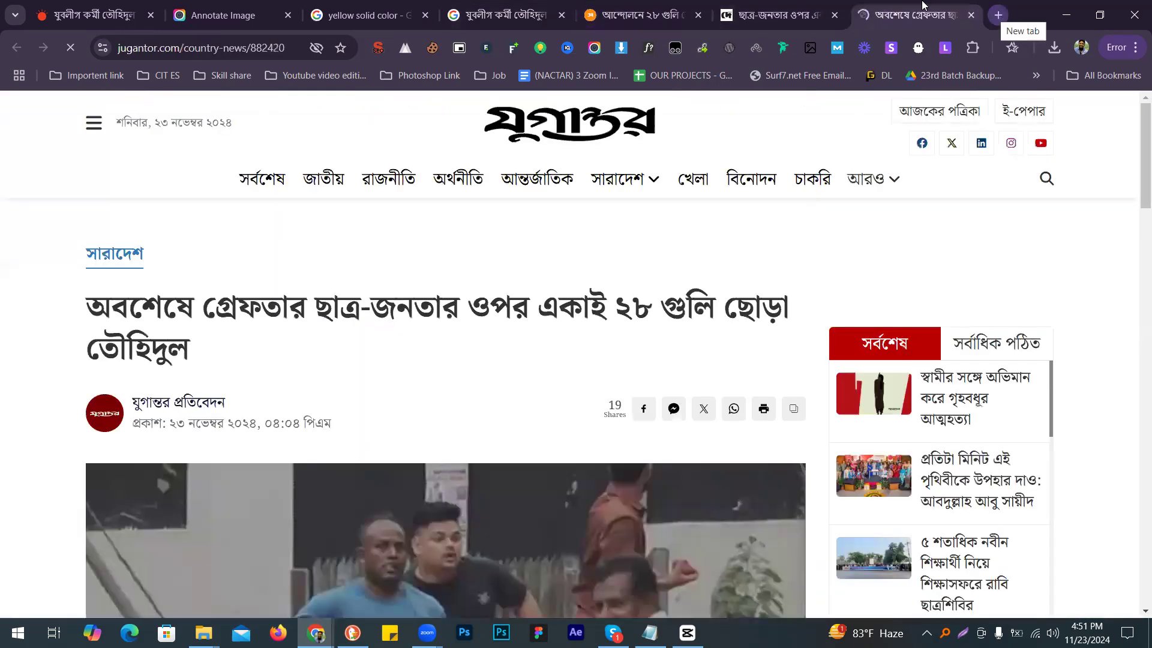
# Step: Search for "google trends" in a new browser window and open the Google Trends site
pyautogui.hotkey('ctrl', 'n')
pyautogui.click(1024, 164)
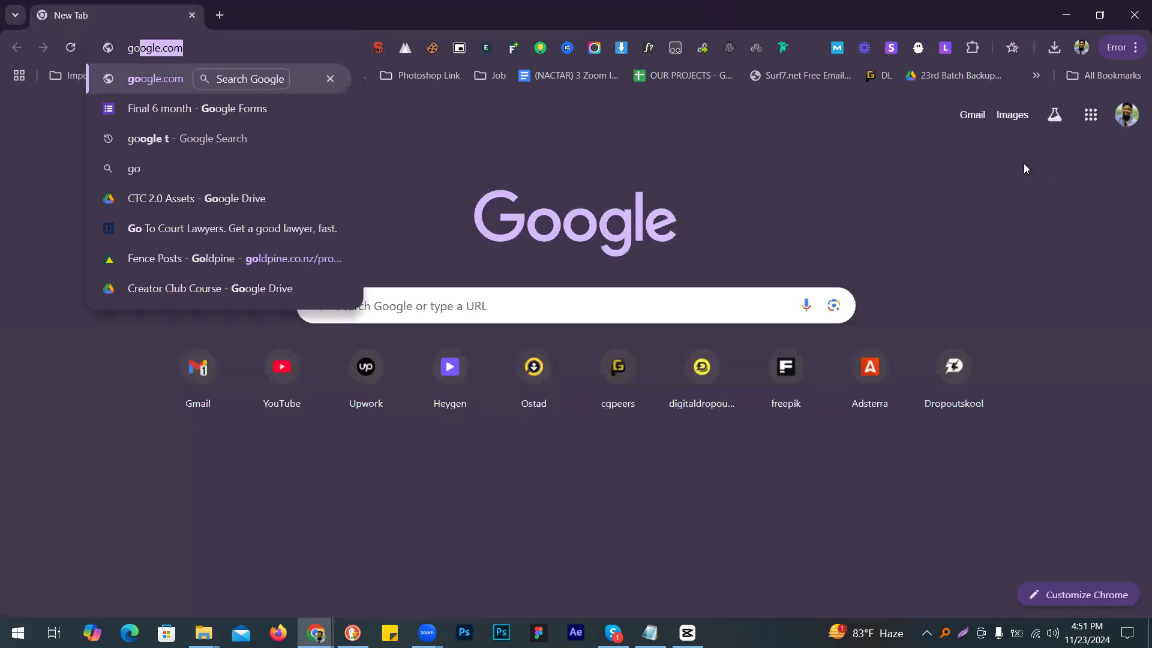
pyautogui.write('ogle tre')
pyautogui.press('Down')
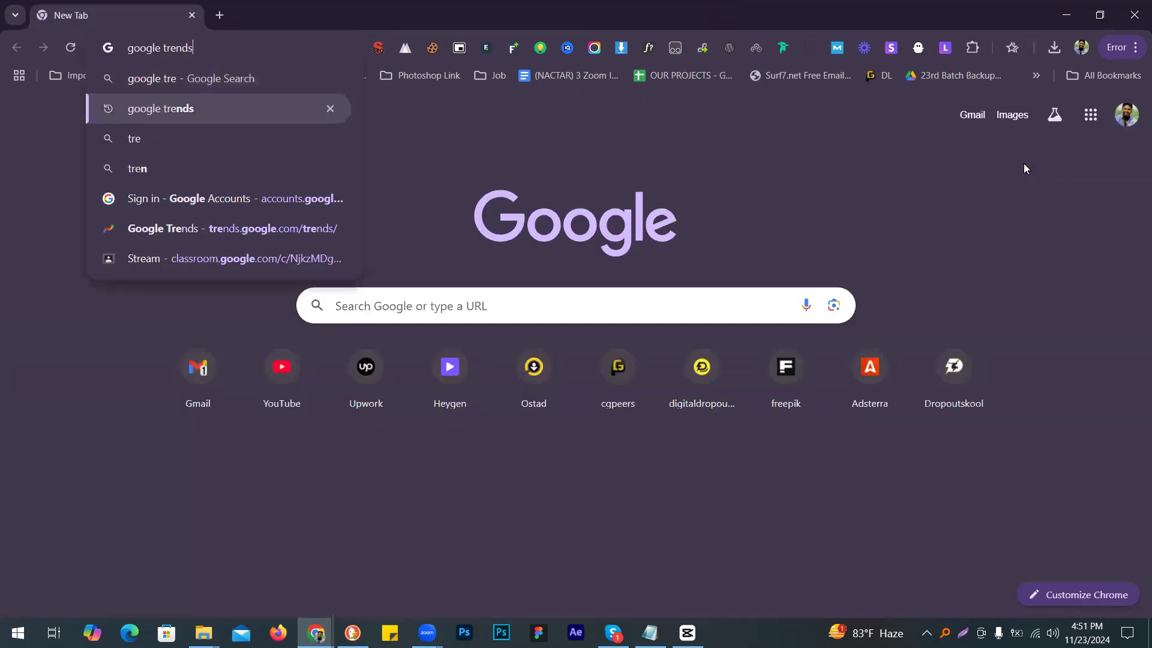
pyautogui.press('Return')
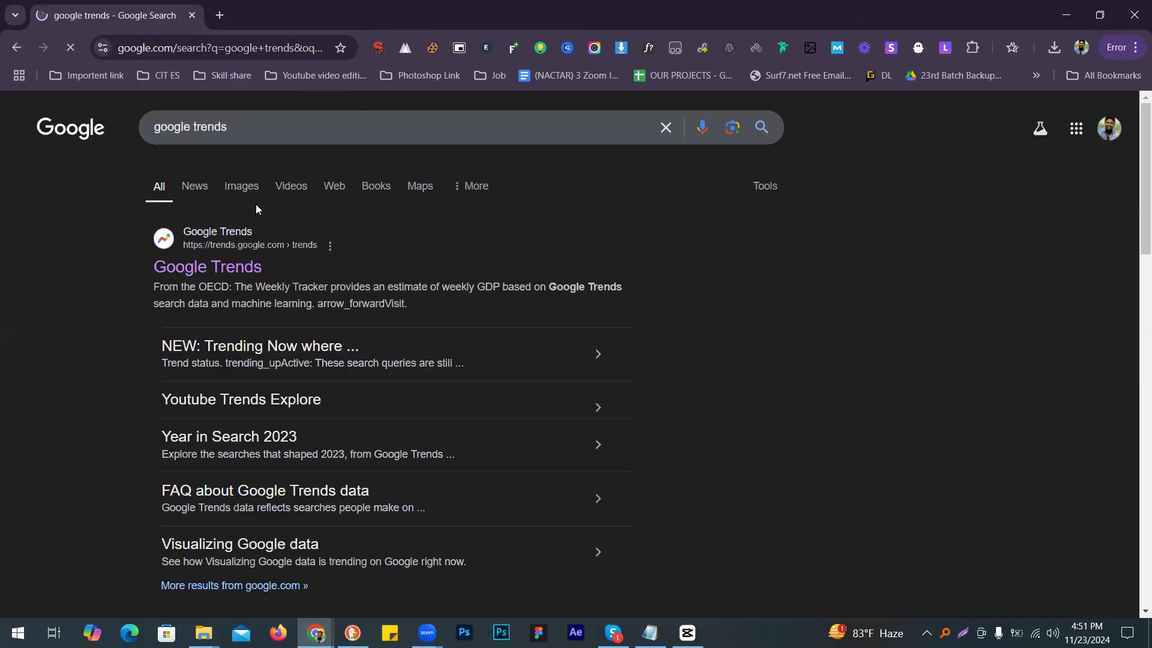
pyautogui.click(188, 256)
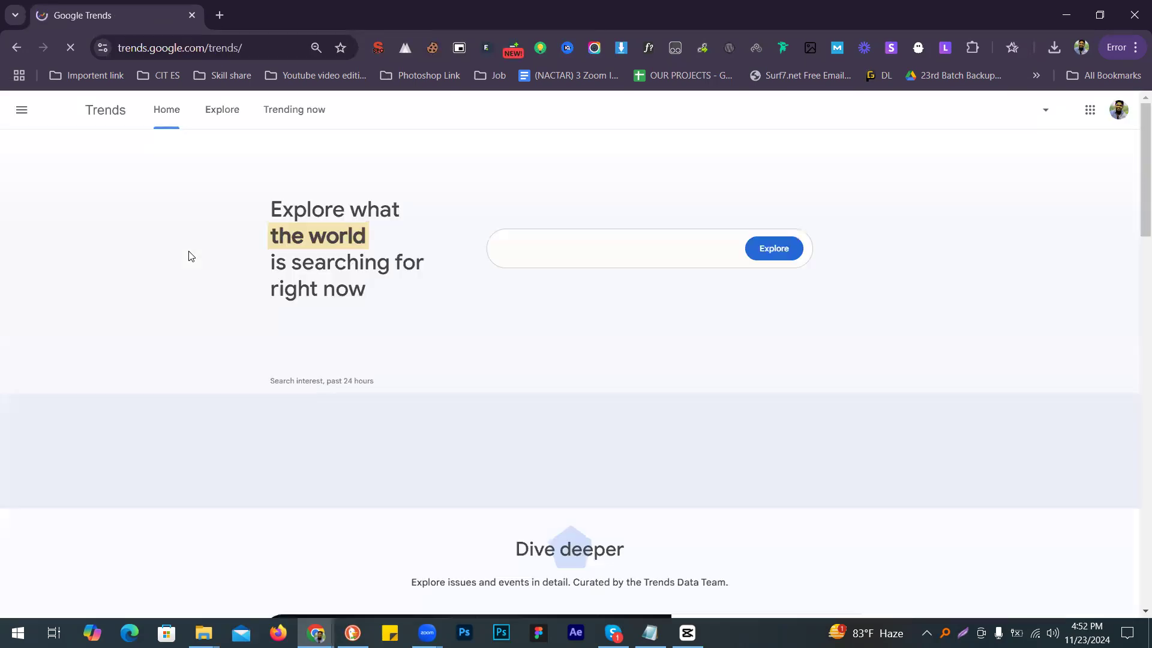
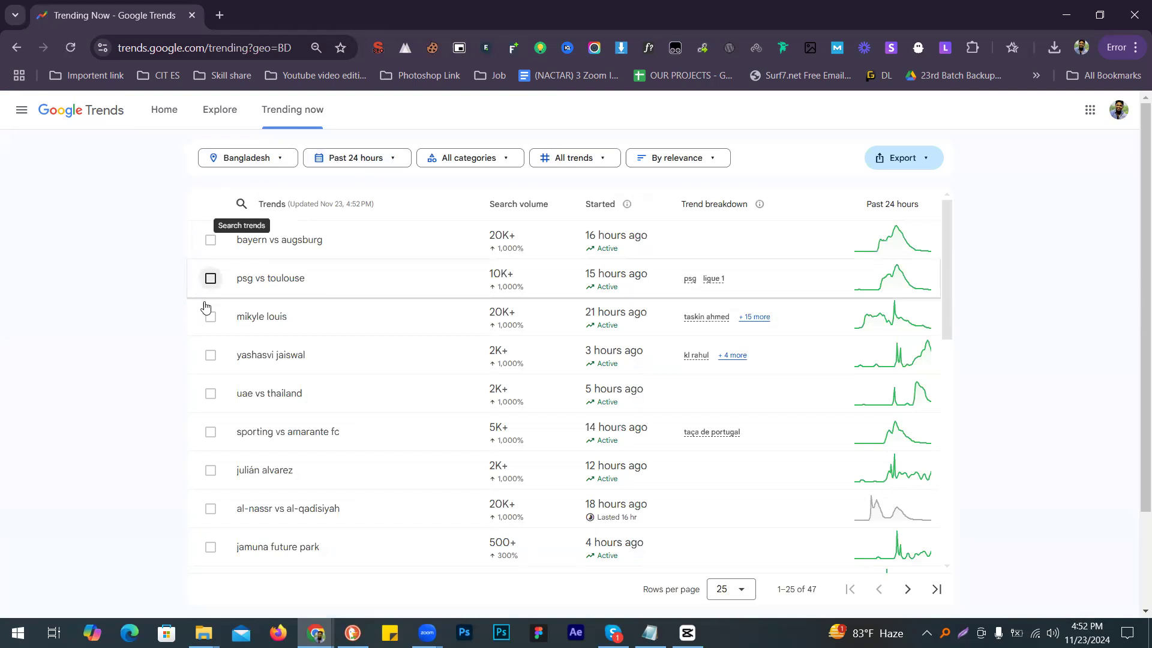
# Step: Set the trend location of the Trending now list to United States, All regions
pyautogui.click(267, 160)
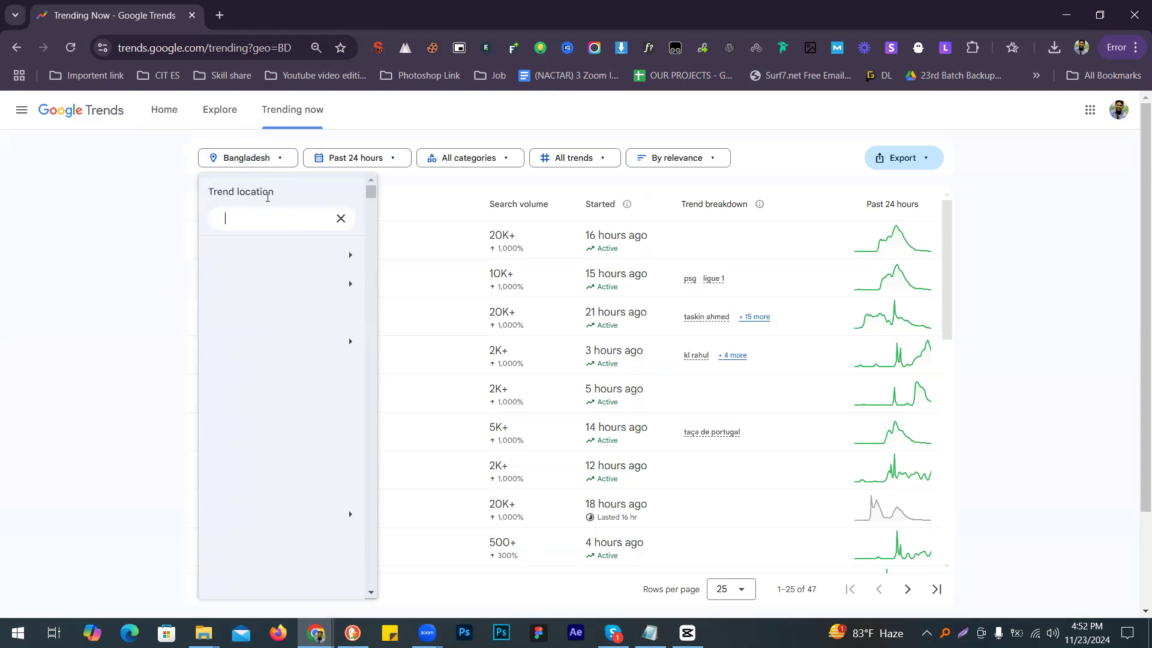
pyautogui.write('usa')
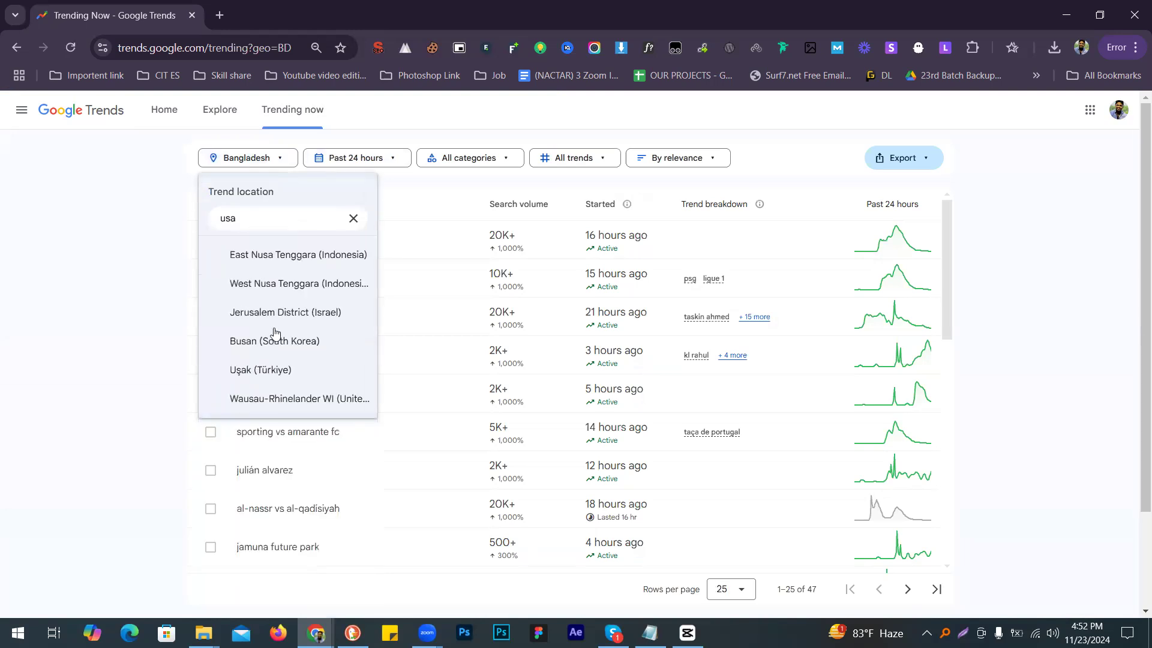
pyautogui.hotkey('ctrl', 'a')
pyautogui.write('uni')
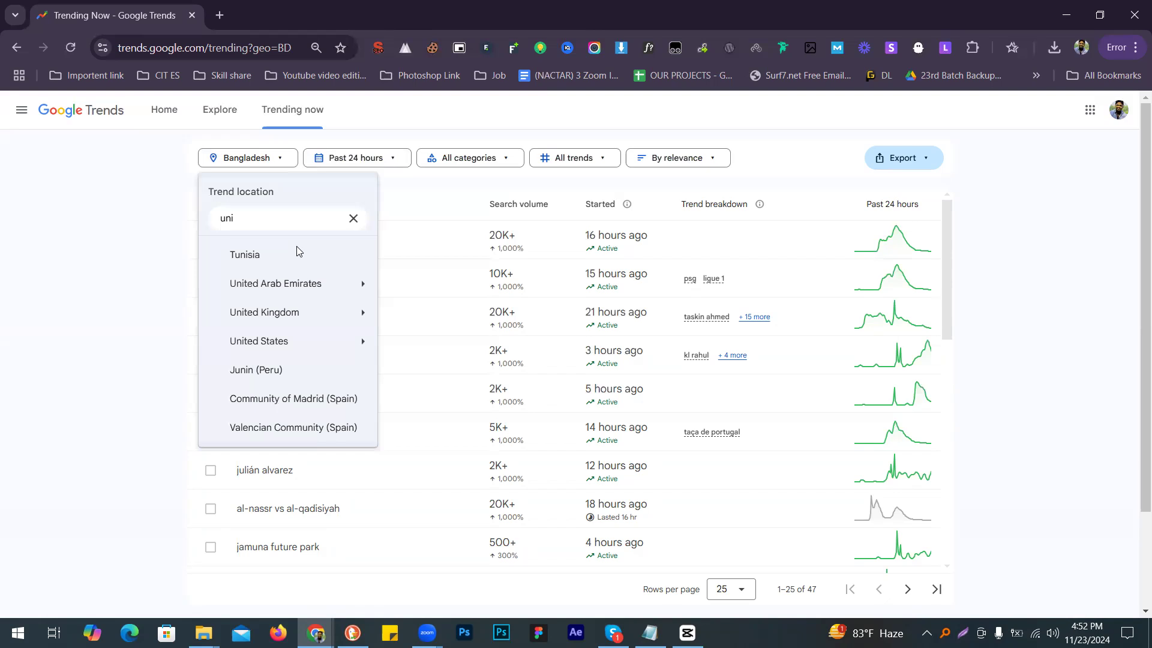
pyautogui.moveTo(261, 341)
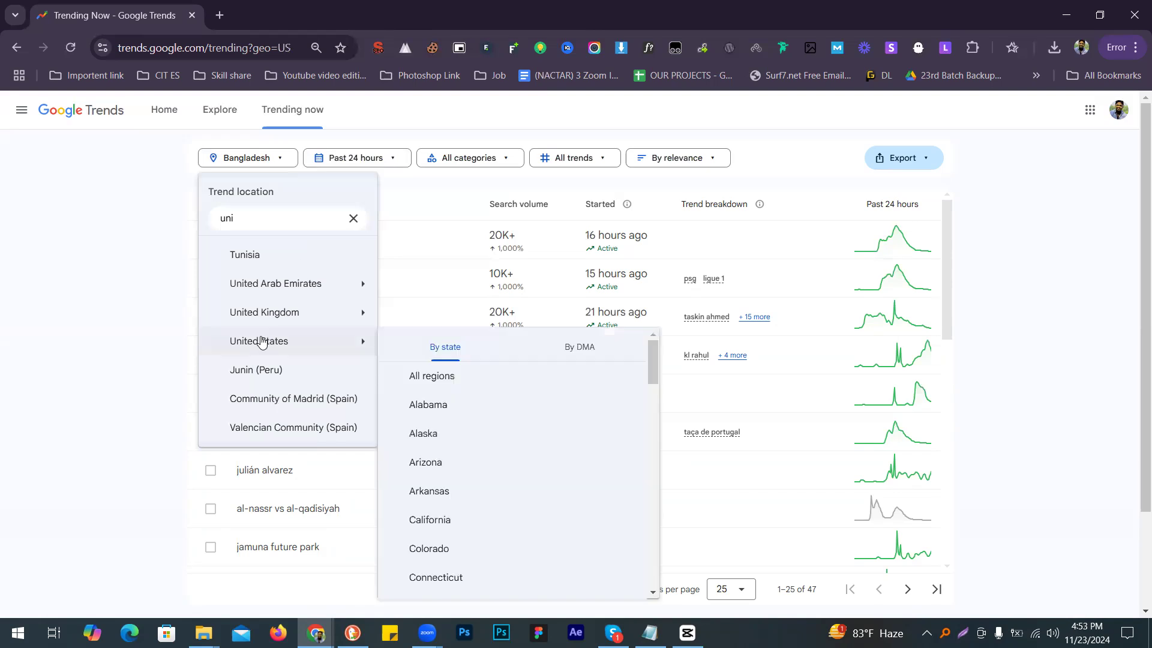
pyautogui.click(419, 385)
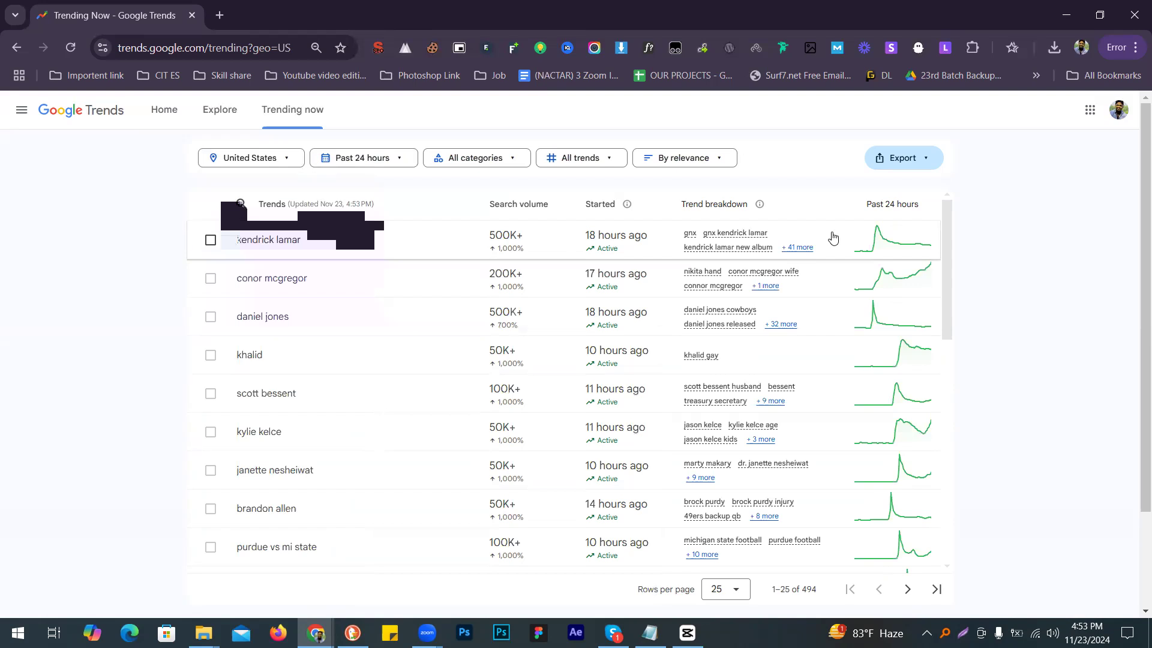
# Step: Open the details of the "kendrick lamar" trend and examine its trend breakdown and related news
pyautogui.click(890, 243)
pyautogui.scroll(-1, 828, 395)
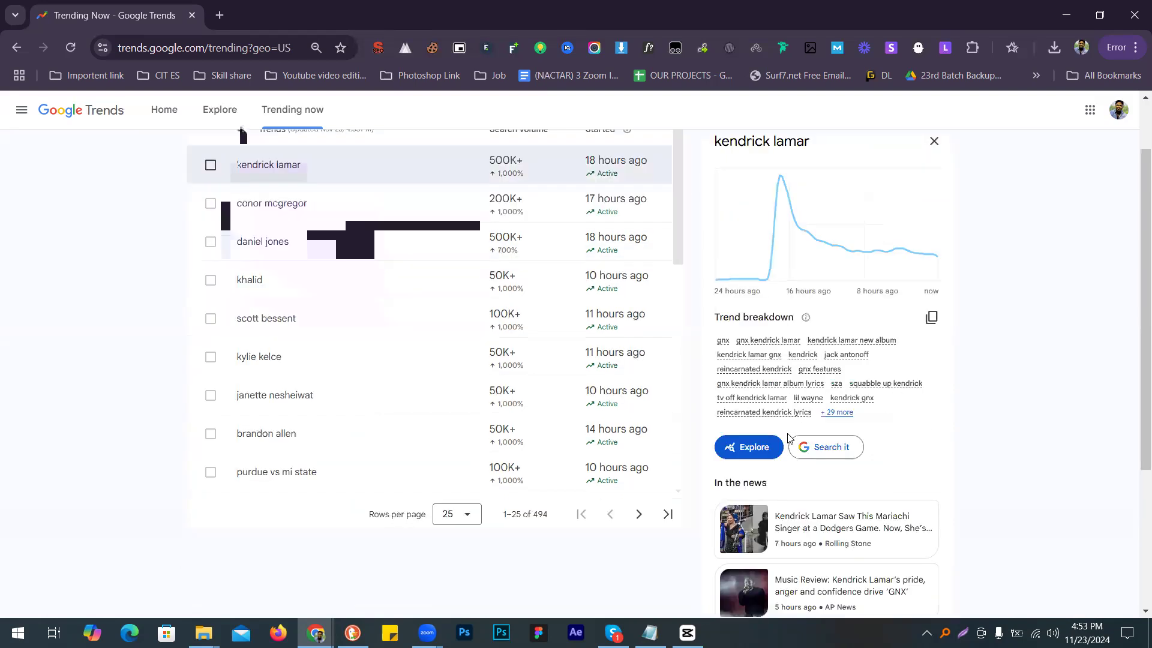
pyautogui.scroll(-3, 829, 330)
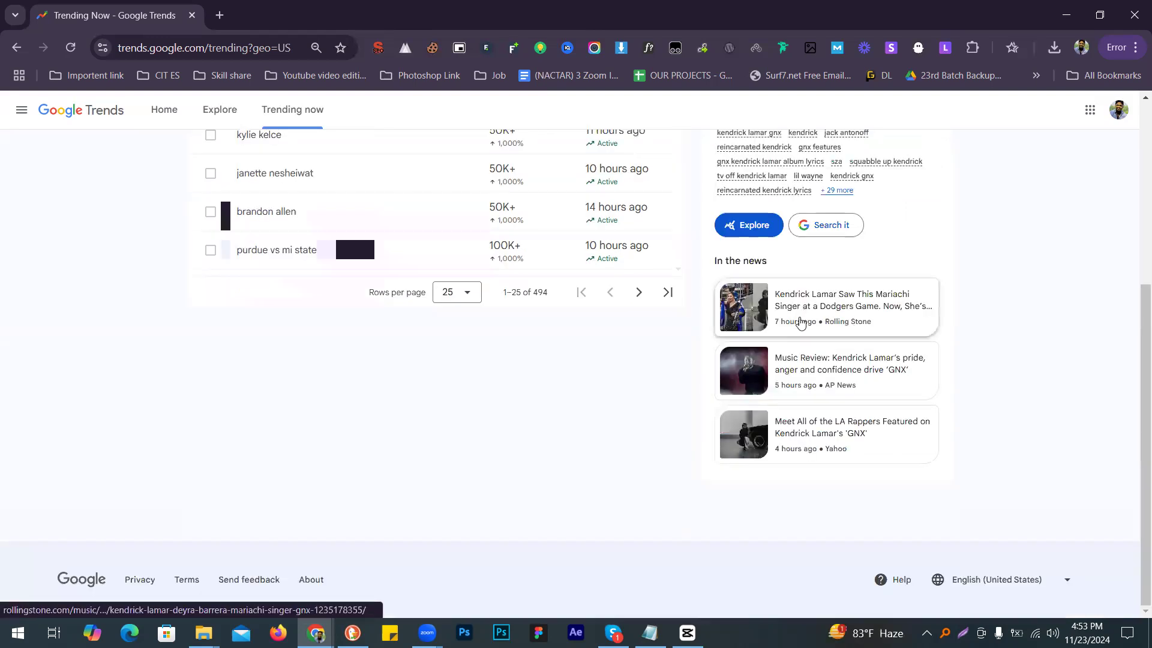
pyautogui.scroll(4, 798, 360)
pyautogui.scroll(-1, 827, 449)
# Step: Run a Google search on the "kendrick lamar" trend and look through the news coverage in the results
pyautogui.click(827, 449)
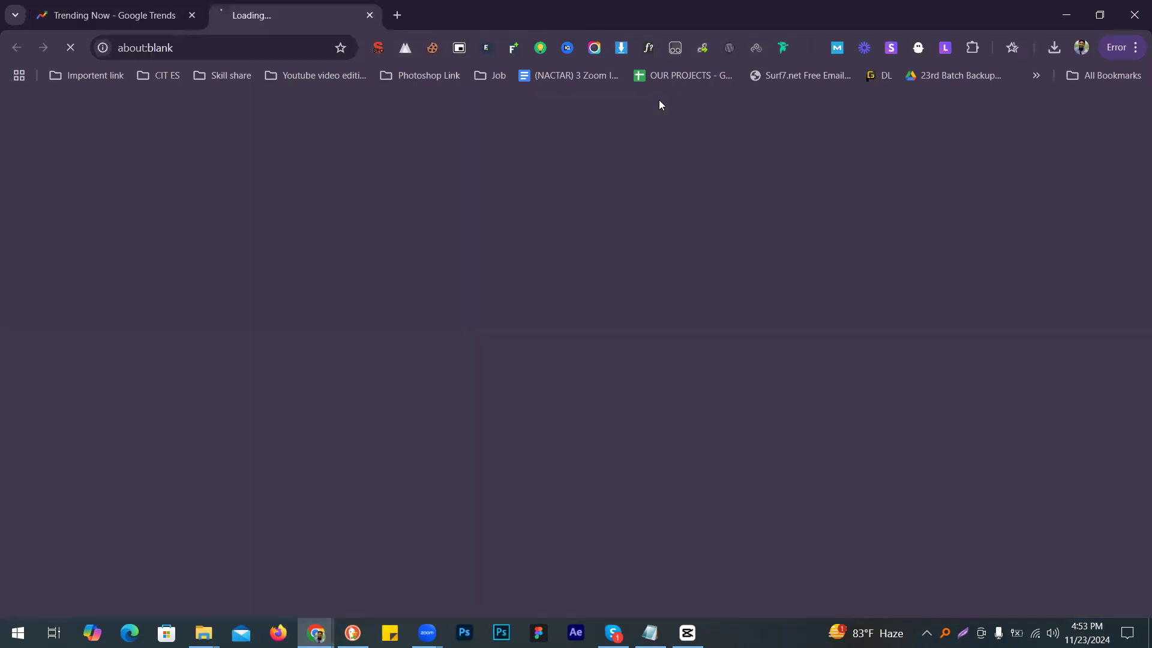
pyautogui.click(99, 7)
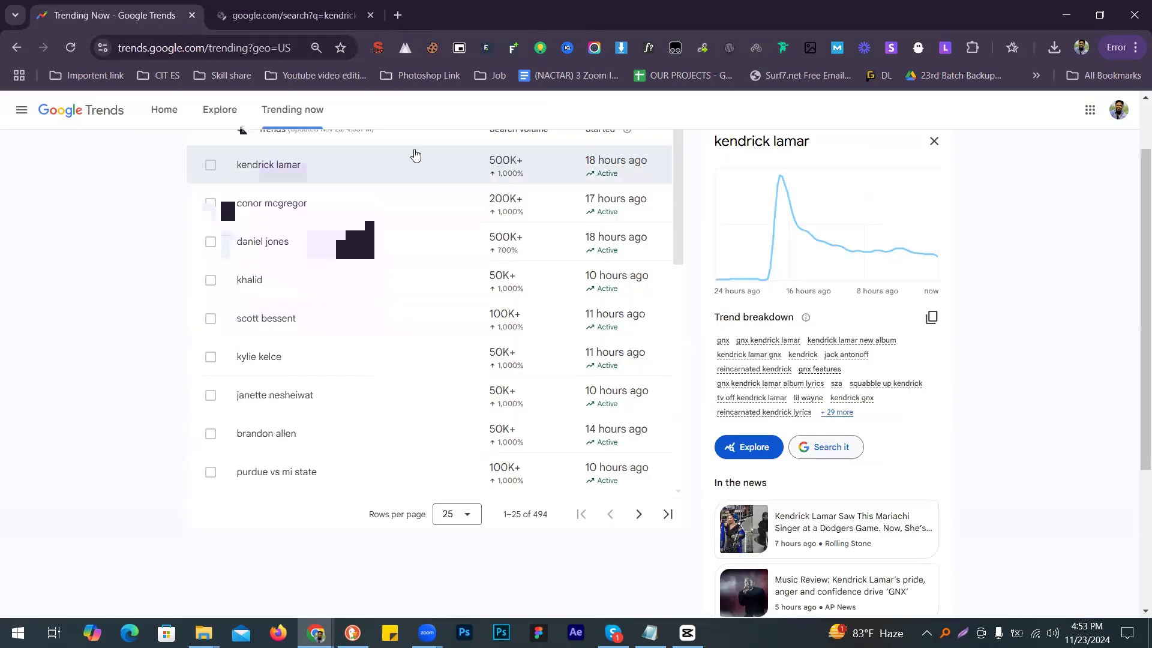
pyautogui.tripleClick(738, 146)
pyautogui.click(250, 9)
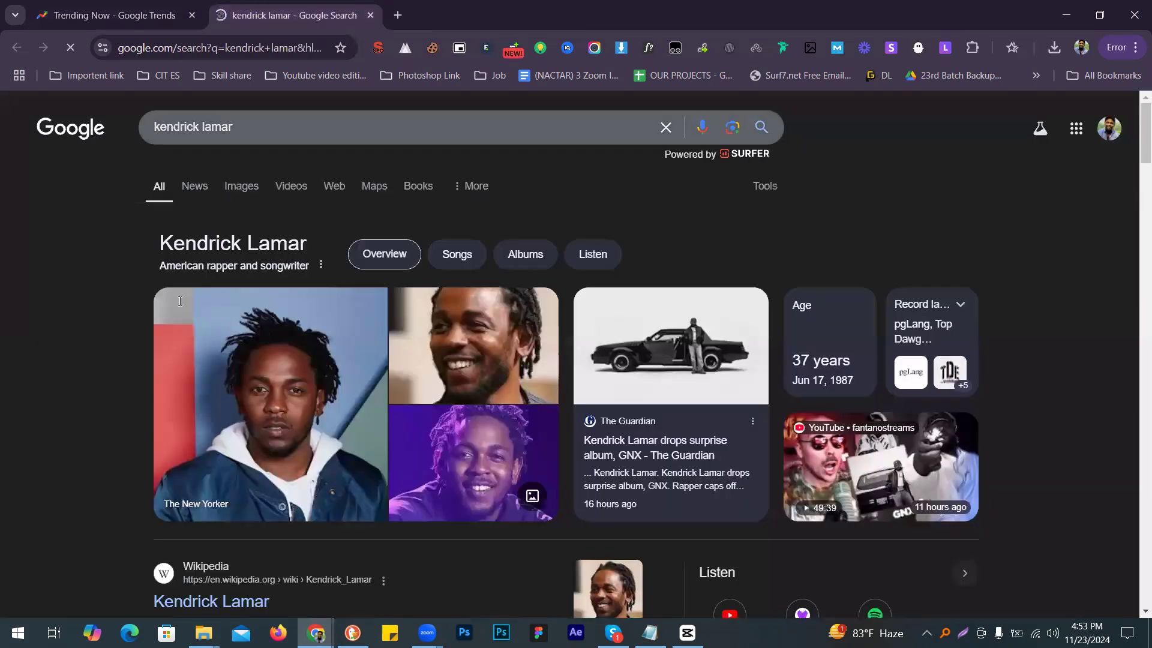
pyautogui.scroll(-6, 180, 300)
pyautogui.scroll(-5, 219, 318)
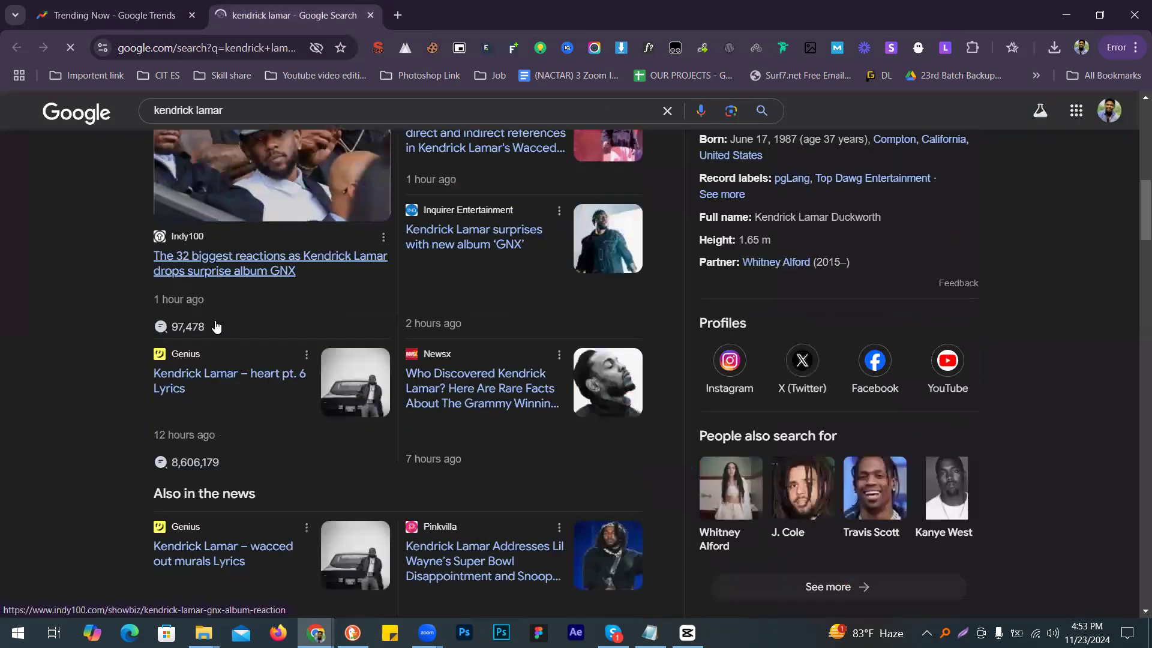
# Step: Look through the remaining "kendrick lamar" results, from the top stories down to the videos and website listings
pyautogui.scroll(-1, 198, 347)
pyautogui.scroll(-8, 195, 349)
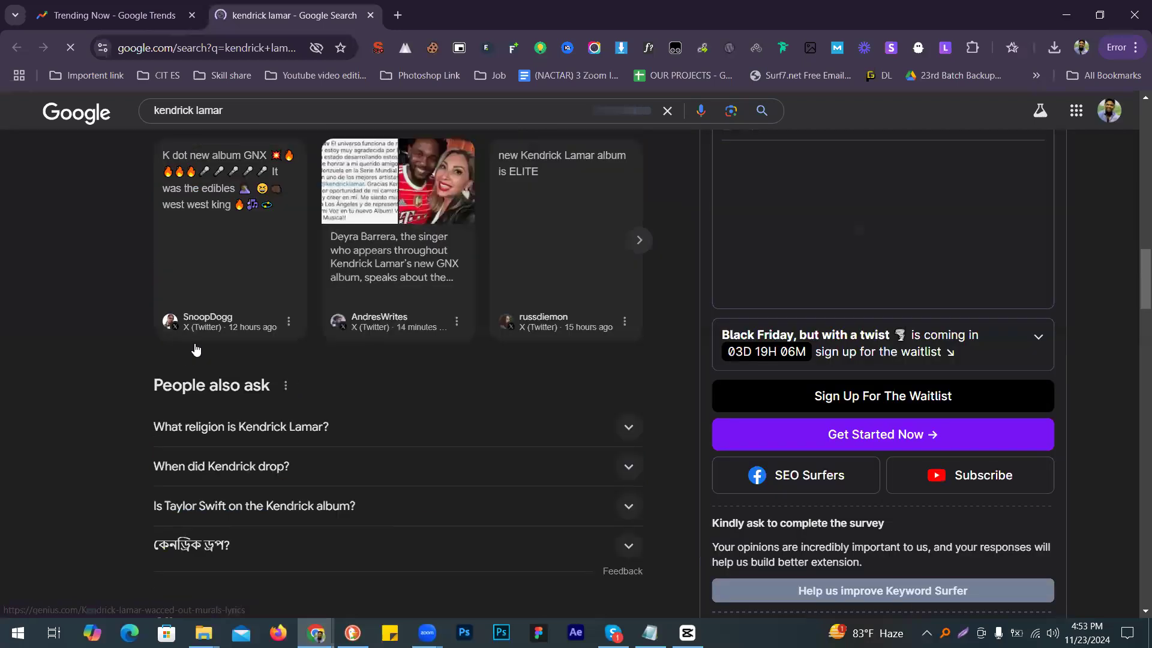
pyautogui.scroll(-5, 195, 349)
pyautogui.scroll(-5, 195, 348)
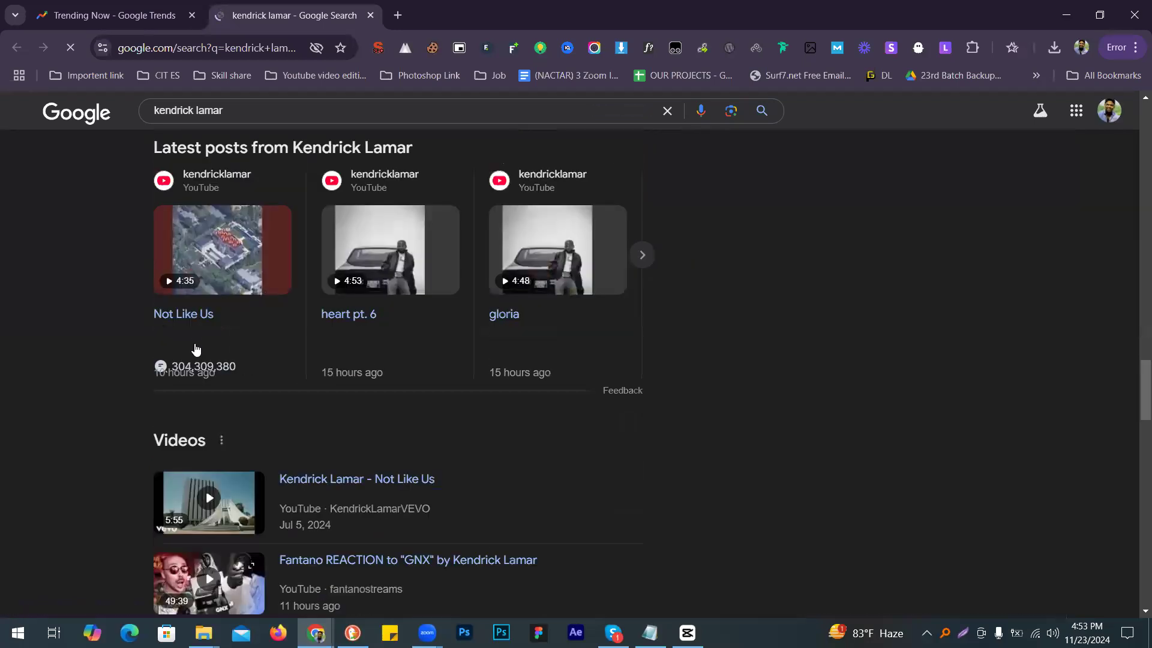
pyautogui.scroll(-7, 196, 350)
pyautogui.scroll(-3, 195, 343)
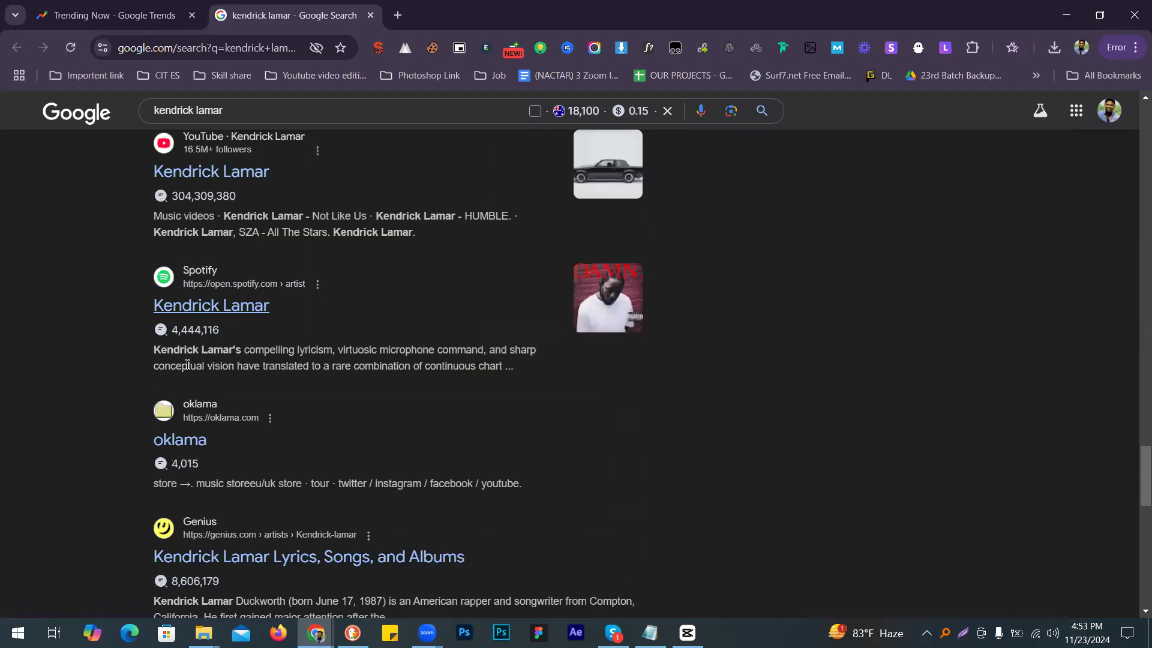
# Step: Run a Google search on the "conor mcgregor" trend from Google Trends, close the "kendrick lamar" results, and look over the top stories
pyautogui.click(100, 5)
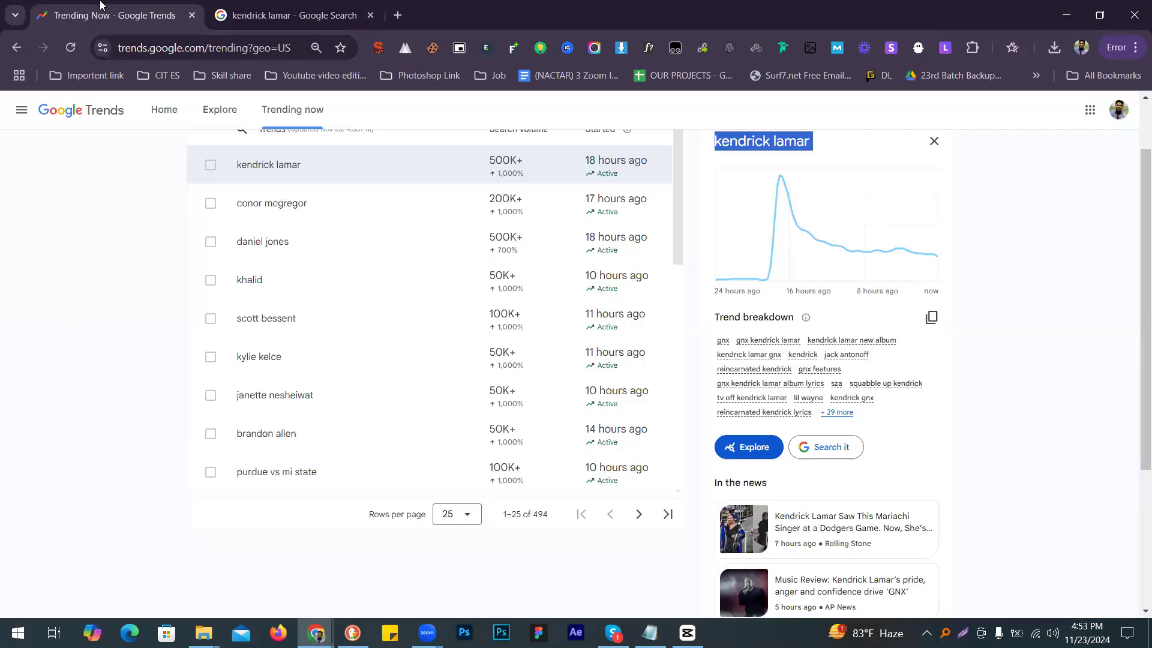
pyautogui.click(329, 204)
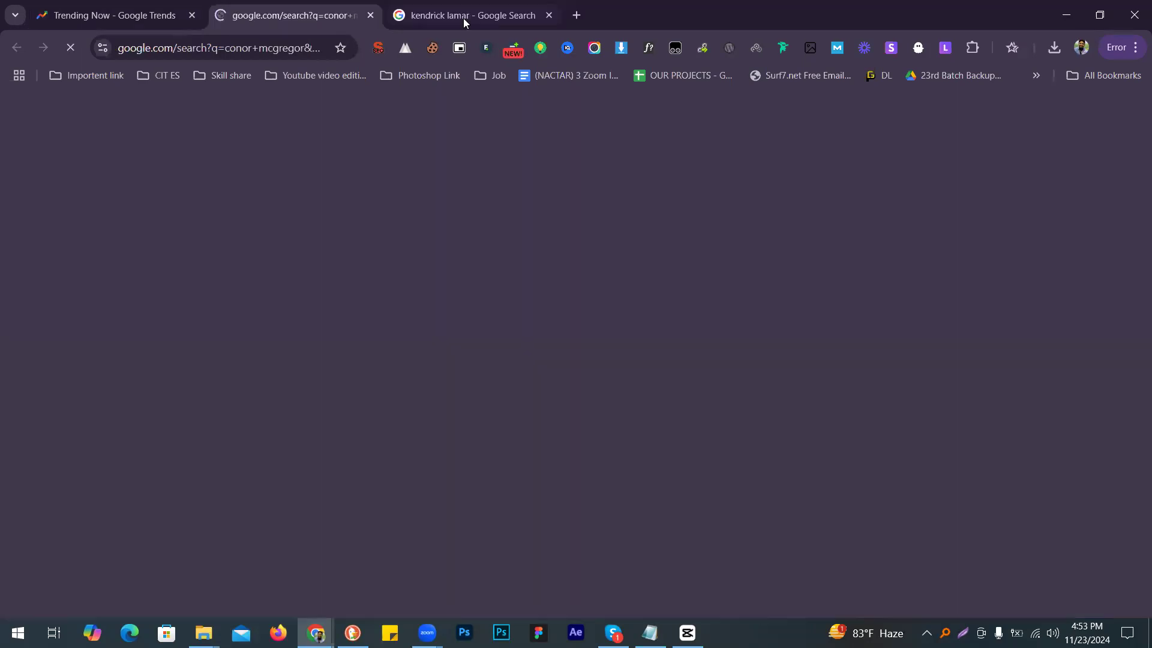
pyautogui.middleClick(463, 18)
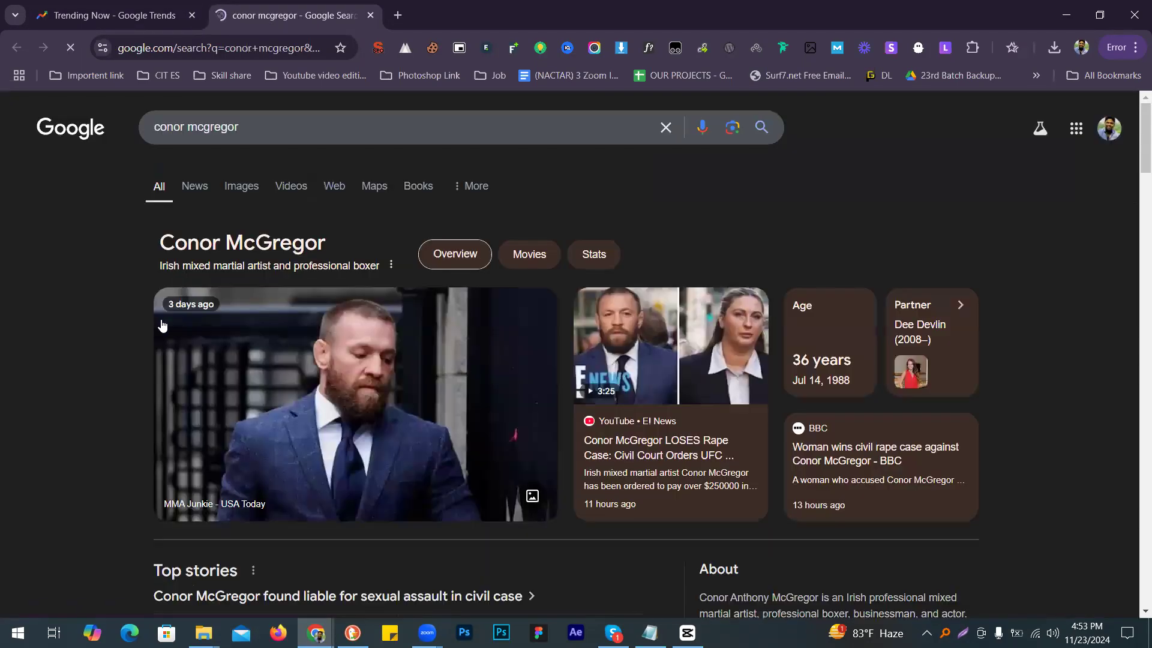
pyautogui.scroll(-4, 162, 325)
pyautogui.scroll(-4, 159, 329)
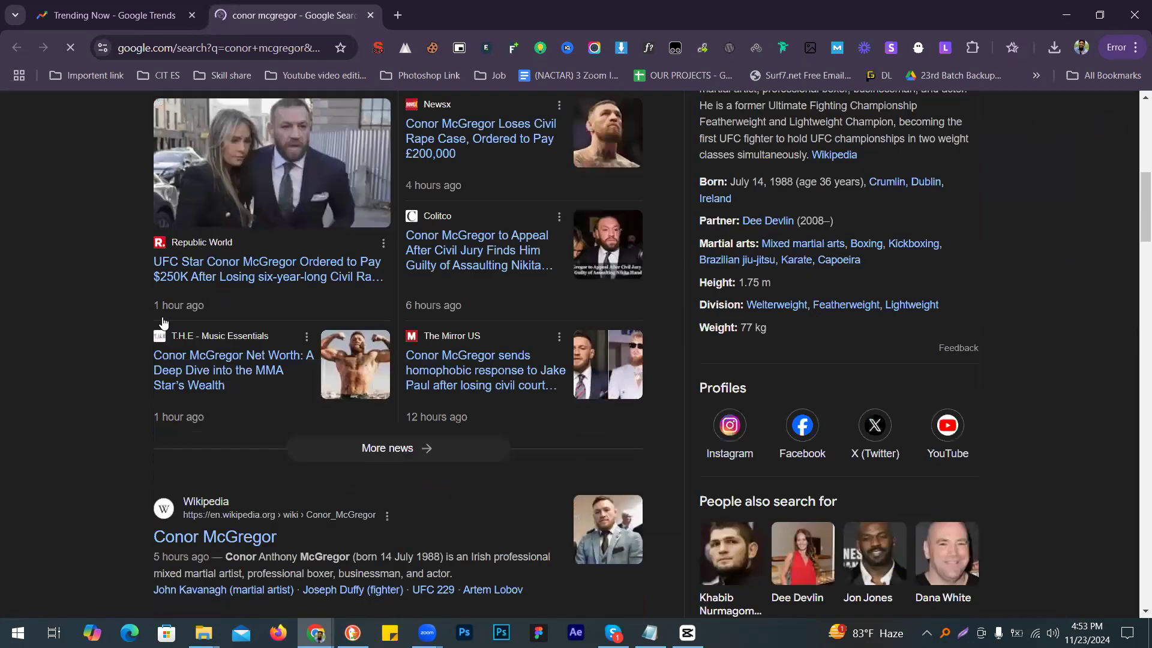
pyautogui.scroll(2, 218, 221)
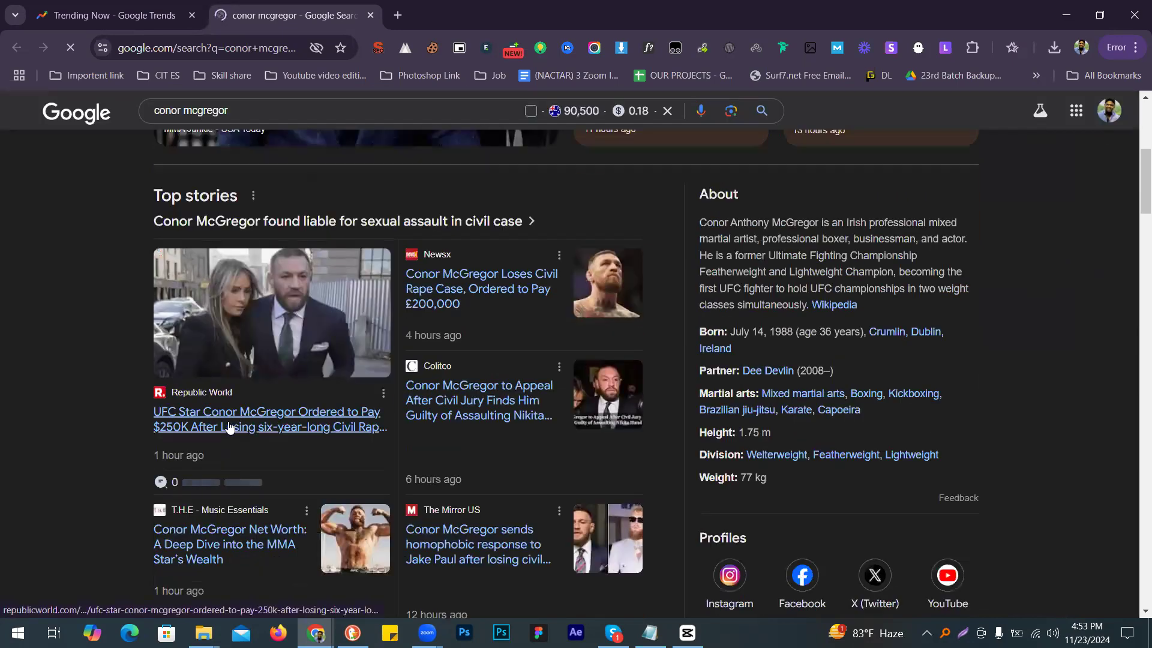
# Step: Open the Republic World, Newsx, Colitco, T.H.E - Music Essentials and The Mirror US top stories in separate background tabs
pyautogui.middleClick(228, 427)
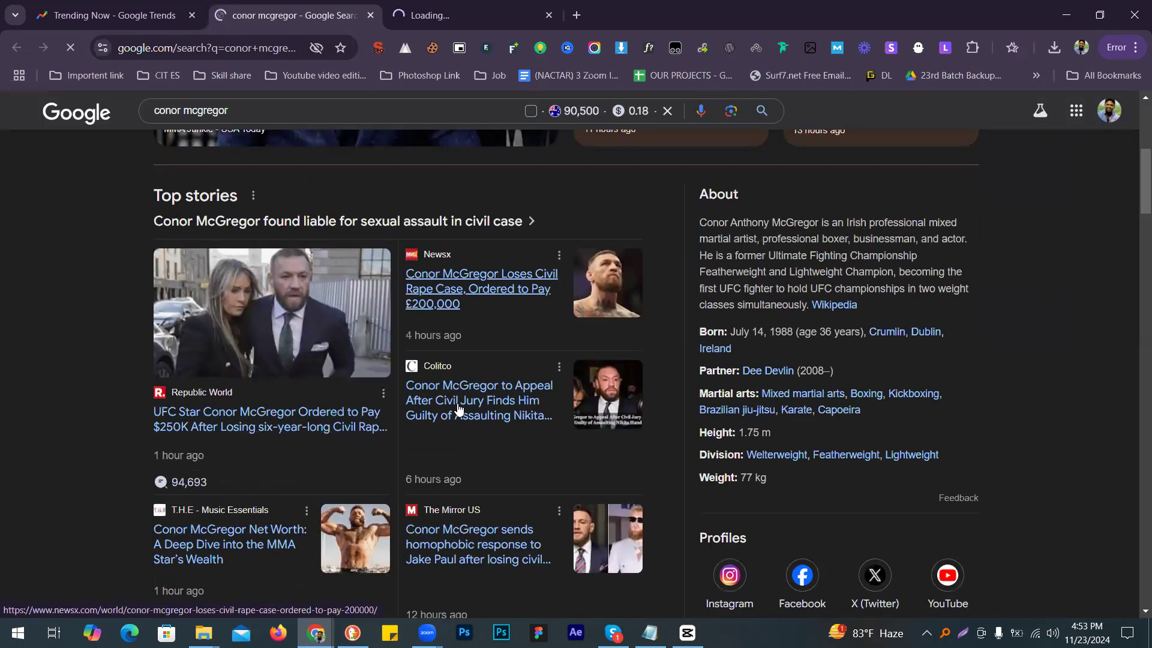
pyautogui.middleClick(458, 410)
pyautogui.scroll(-1, 312, 384)
pyautogui.scroll(-1, 299, 405)
pyautogui.middleClick(296, 397)
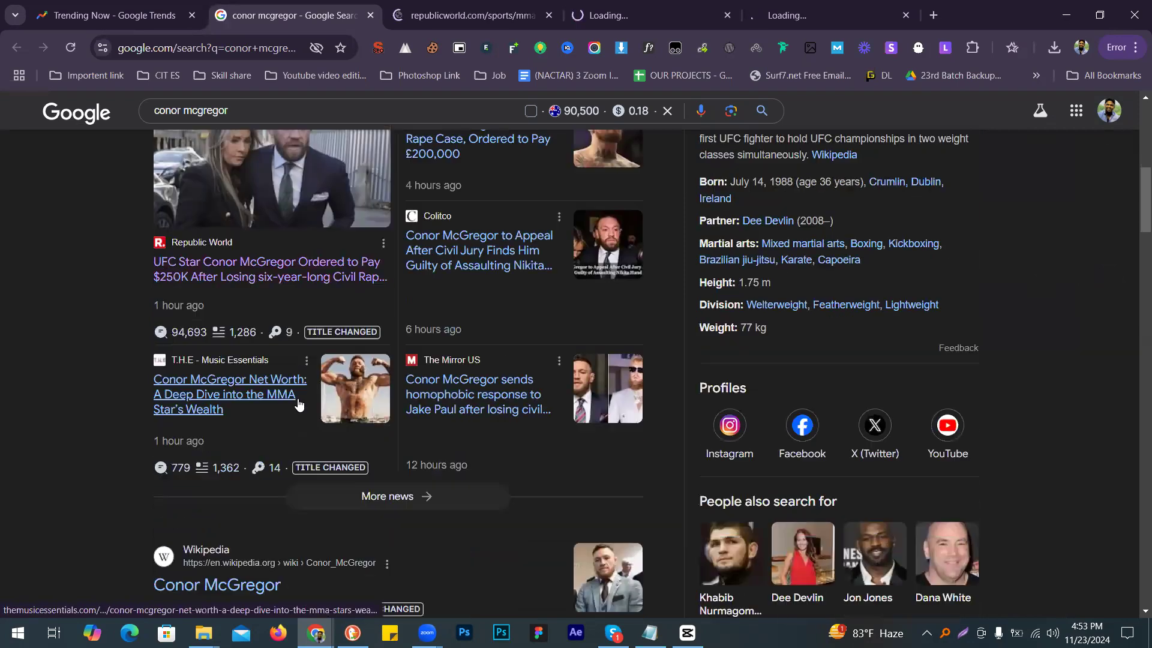
pyautogui.middleClick(440, 397)
pyautogui.scroll(4, 192, 114)
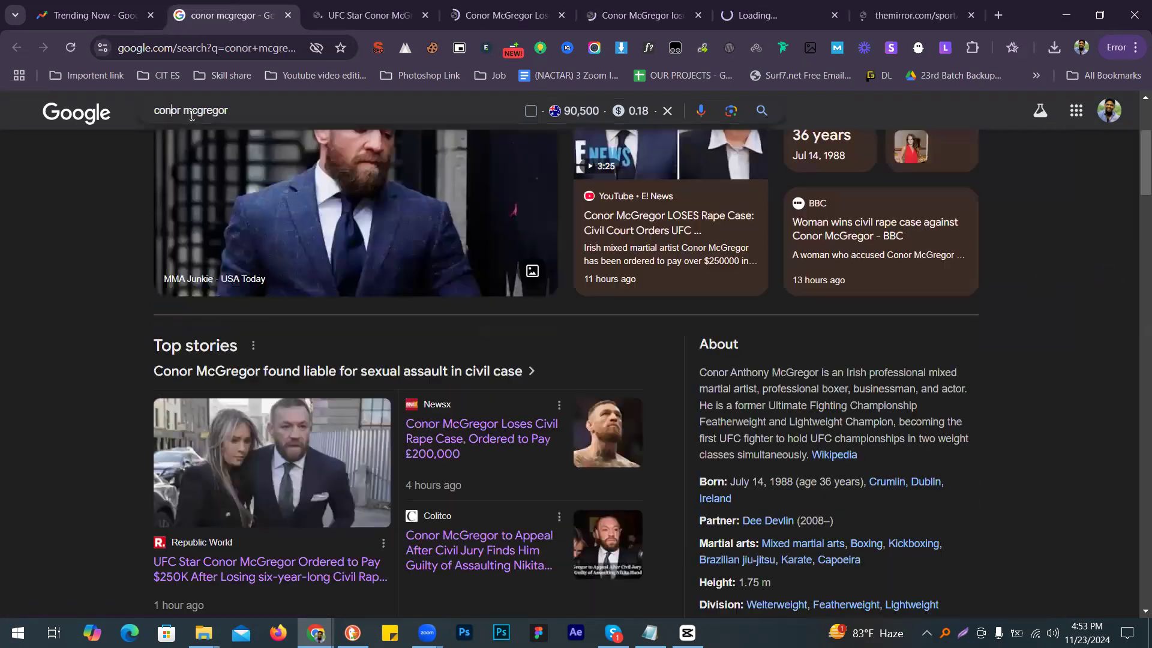
# Step: Show more news on "conor mcgregor" and open the BBC and Daily Mail articles in background tabs
pyautogui.scroll(-1, 48, 327)
pyautogui.scroll(-3, 402, 348)
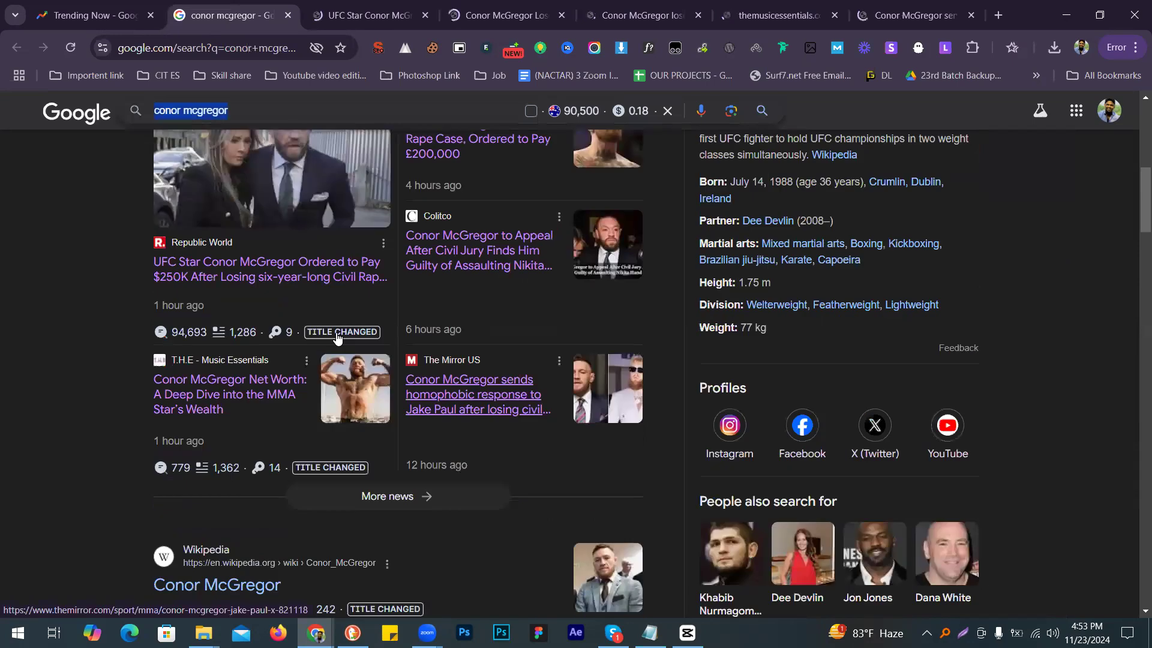
pyautogui.scroll(-2, 402, 348)
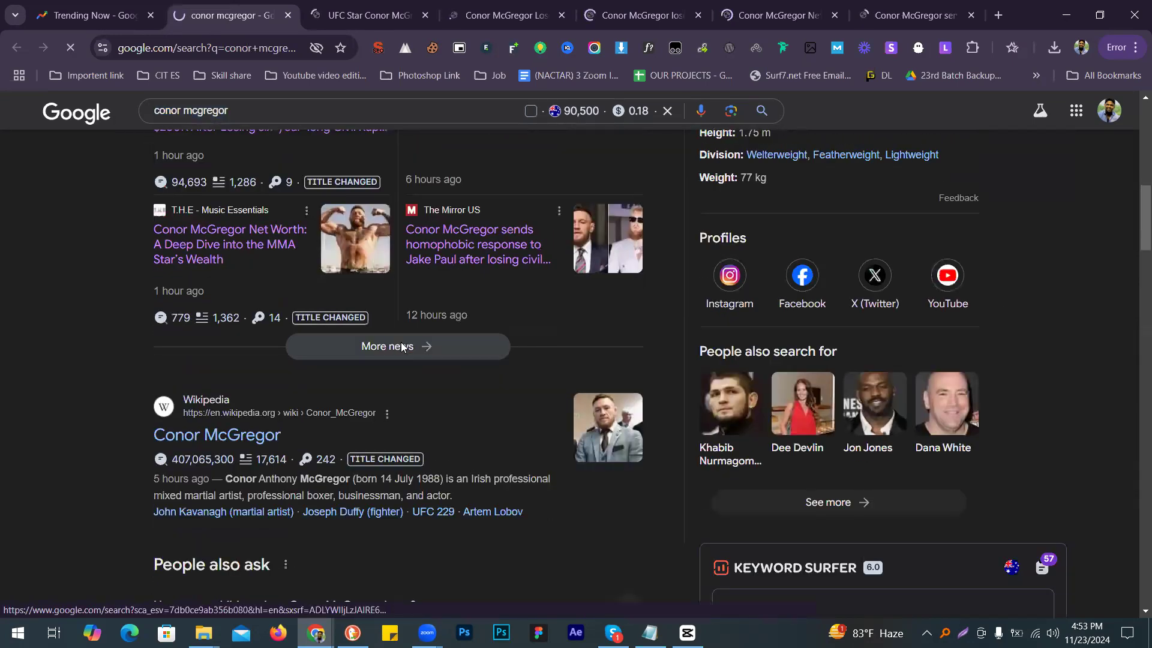
pyautogui.click(402, 348)
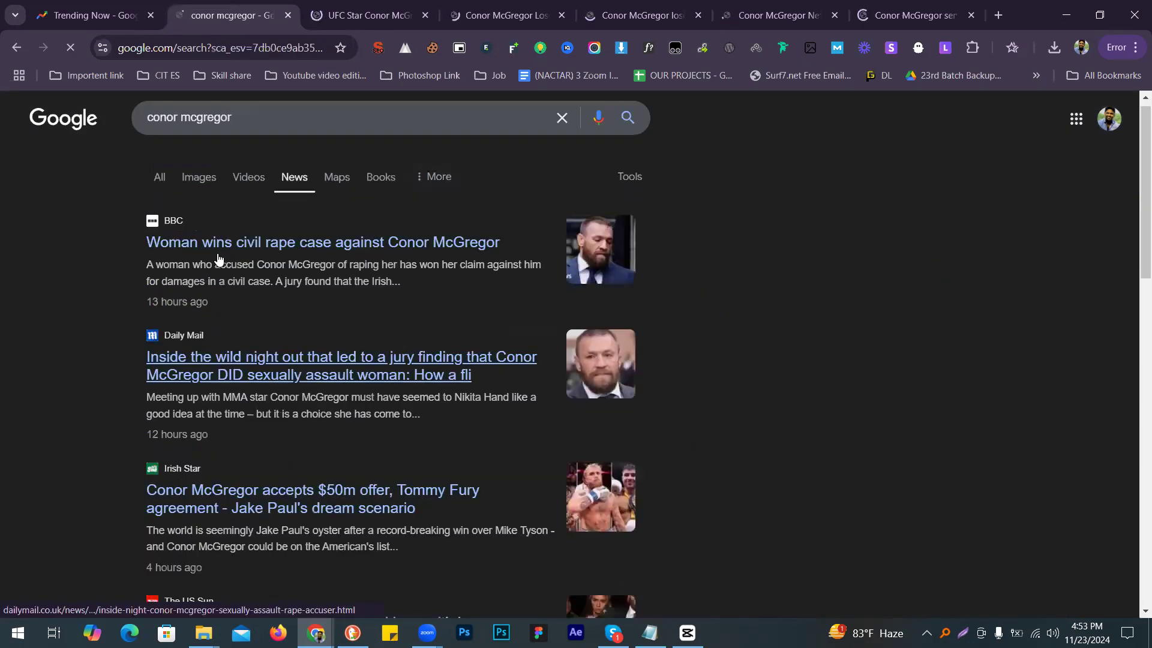
pyautogui.middleClick(220, 252)
pyautogui.scroll(-1, 362, 307)
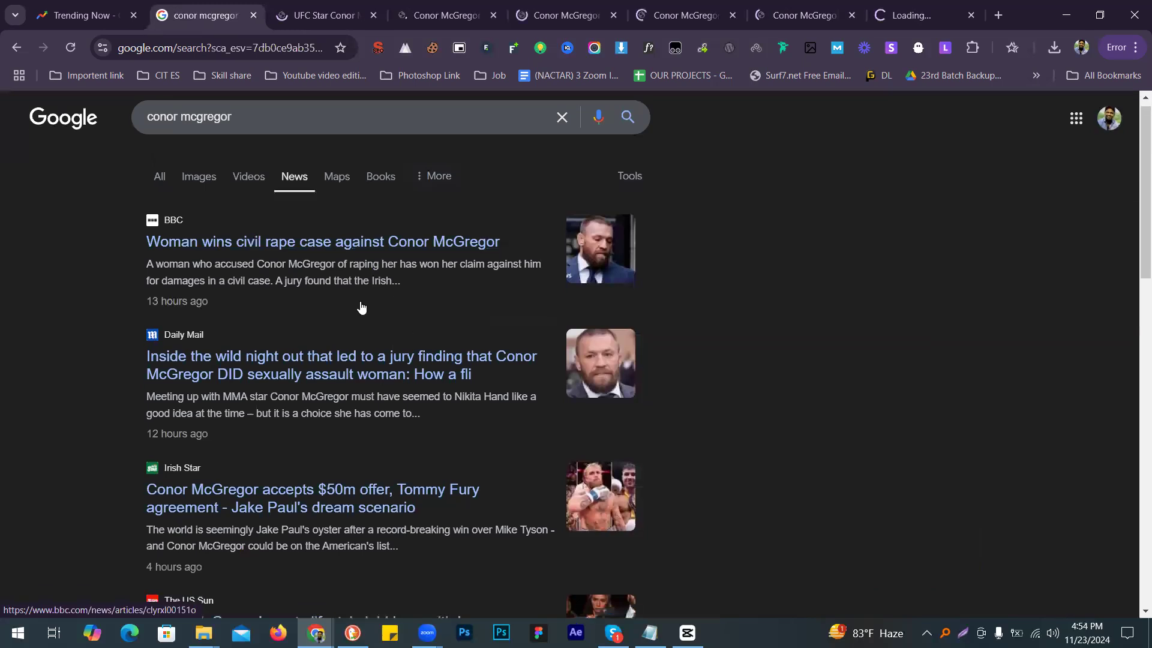
pyautogui.scroll(-1, 361, 307)
pyautogui.middleClick(362, 306)
pyautogui.scroll(-5, 360, 276)
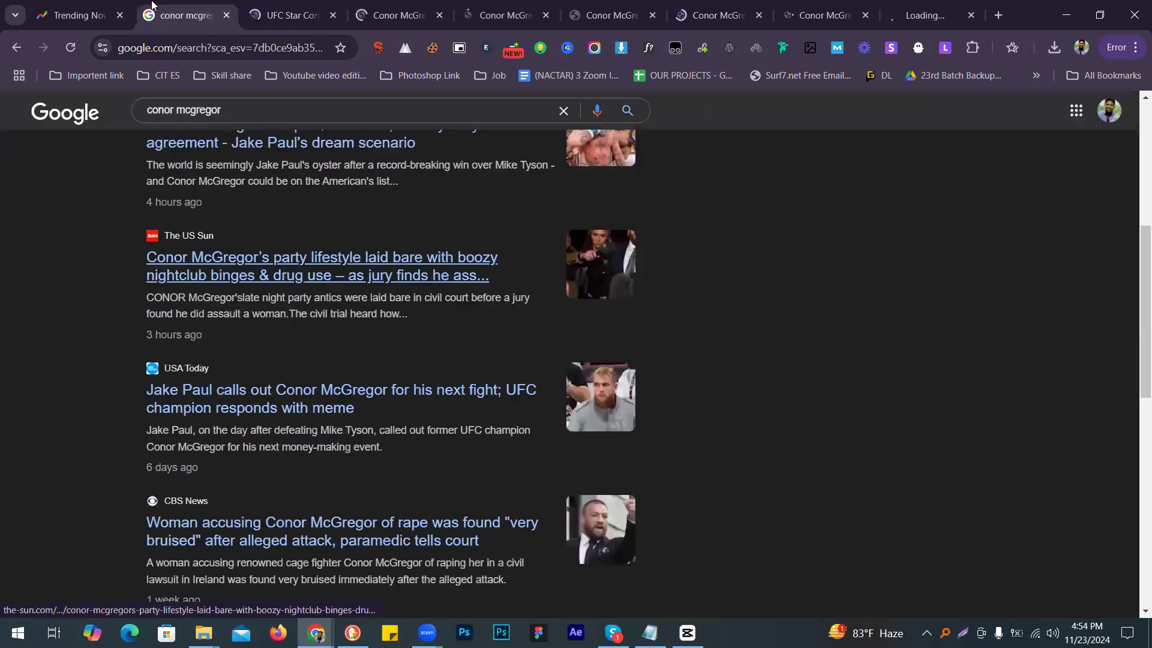
# Step: View the Republic World article, mark "Conor McGregor" in its headline, and close the floating video ad
pyautogui.hotkey('ctrl', 'Tab')
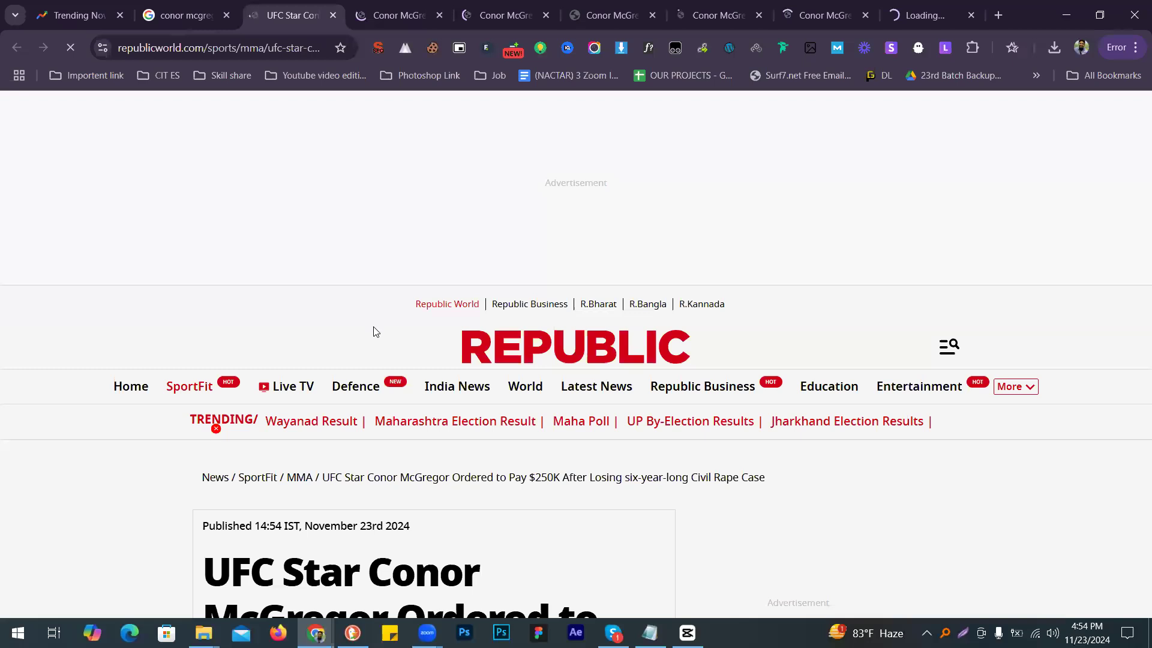
pyautogui.scroll(-5, 223, 245)
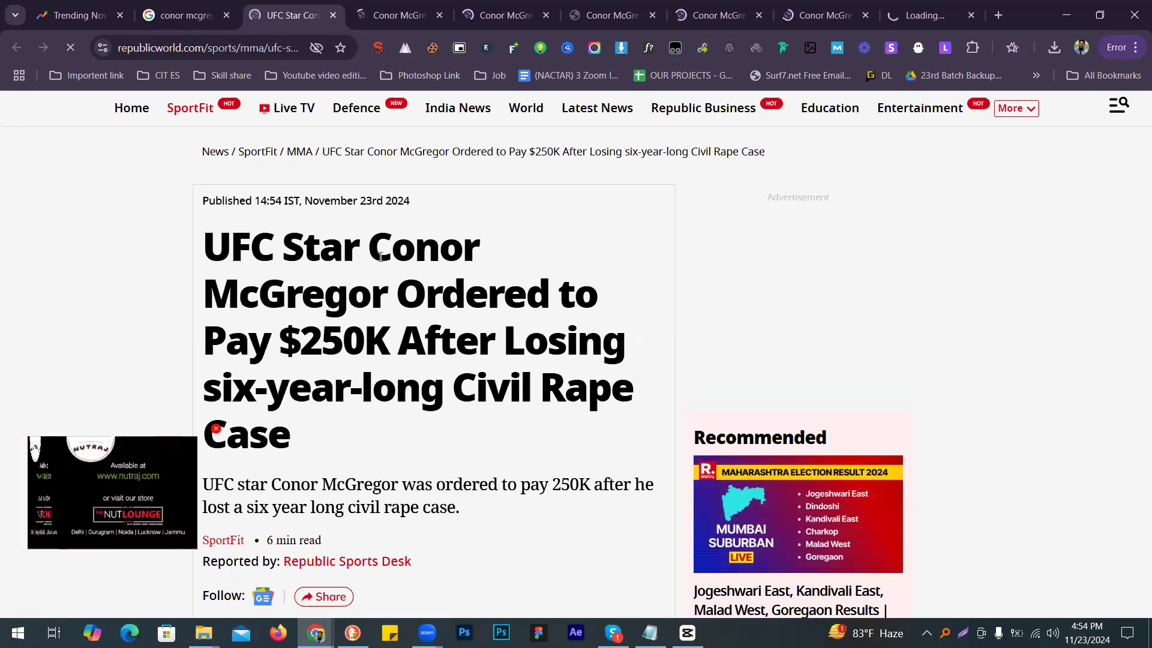
pyautogui.moveTo(381, 257); pyautogui.dragTo(384, 297)
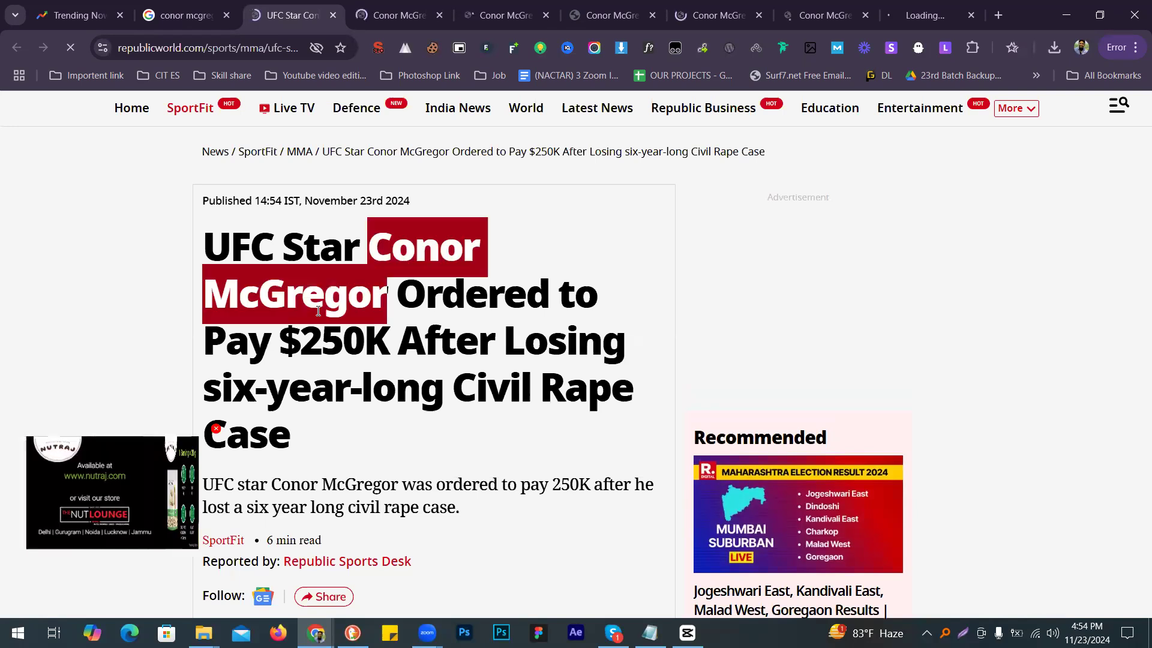
pyautogui.click(215, 431)
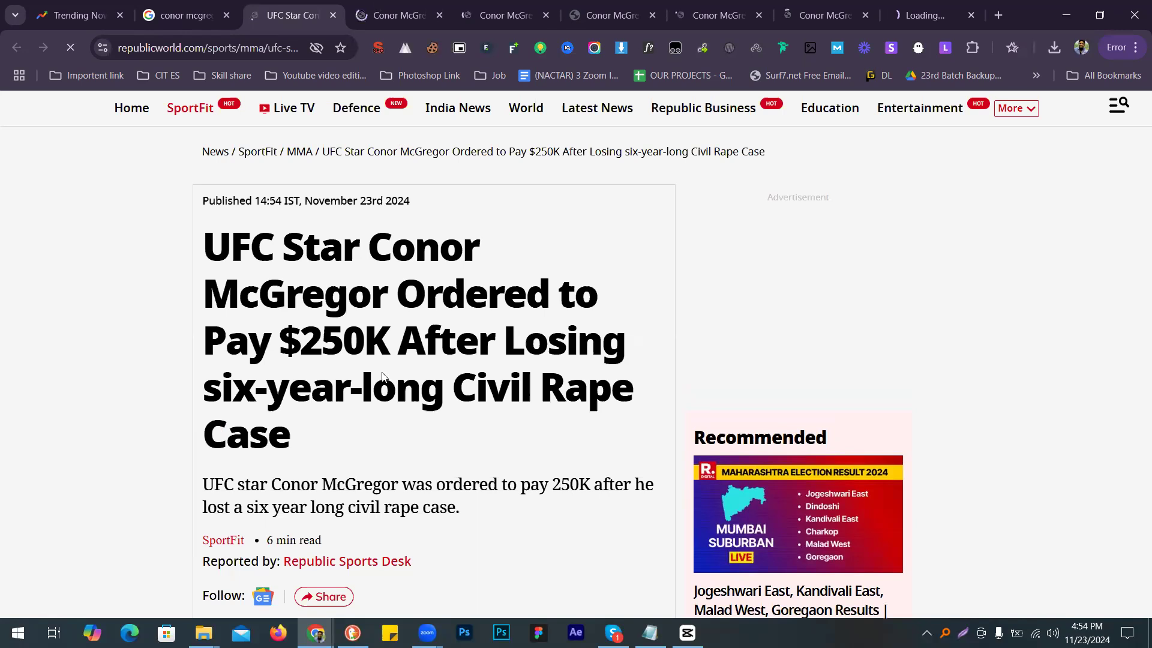
# Step: View the Newsx article and mark "Conor McGregor" in its headline
pyautogui.hotkey('ctrl', 'Tab')
pyautogui.scroll(-3, 165, 263)
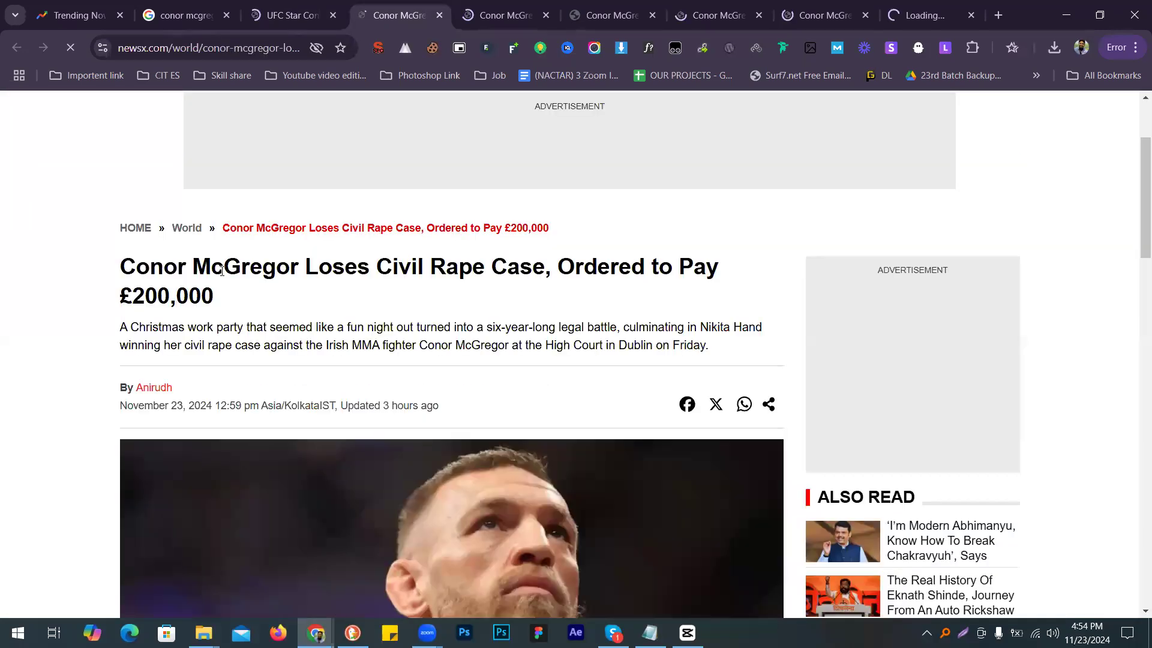
pyautogui.moveTo(151, 196); pyautogui.dragTo(347, 244)
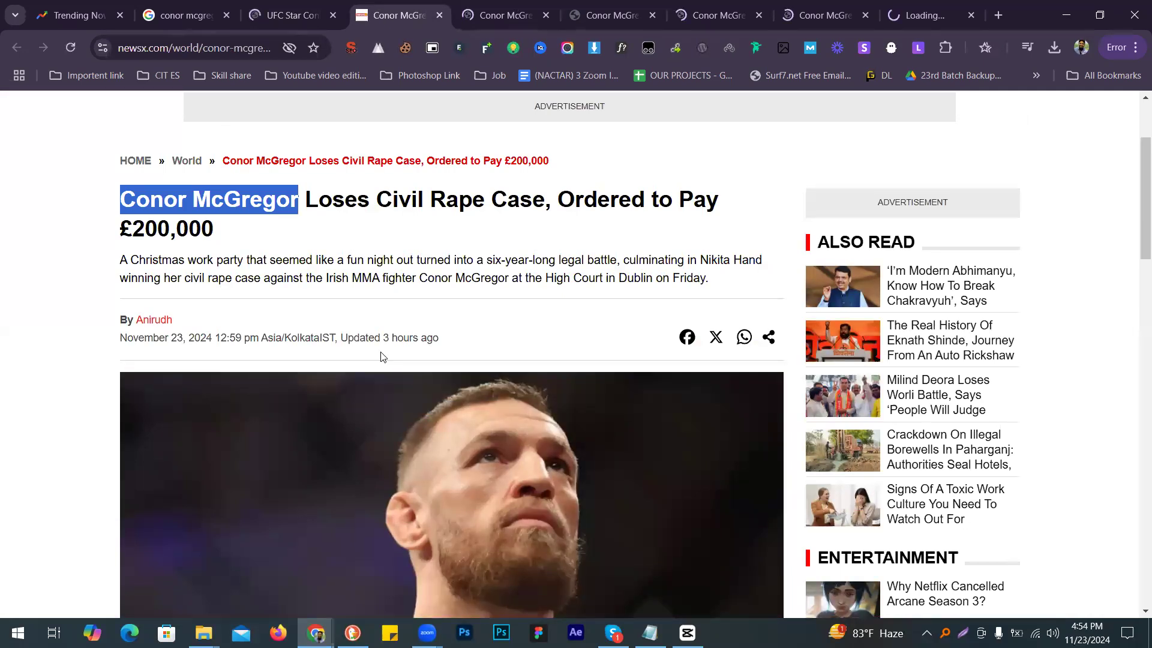
# Step: Switch between the Colitco, Republic World and Newsx articles to compare where "Conor McGregor" stands in their headlines
pyautogui.hotkey('ctrl', 'Tab')
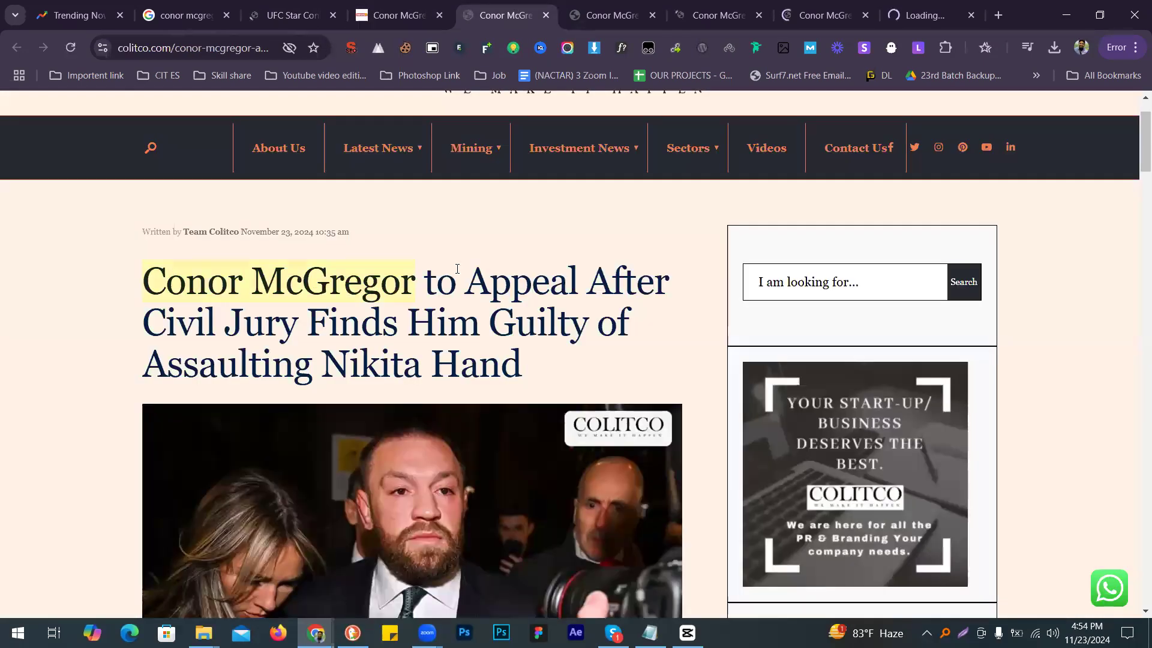
pyautogui.scroll(1, 462, 285)
pyautogui.scroll(1, 465, 301)
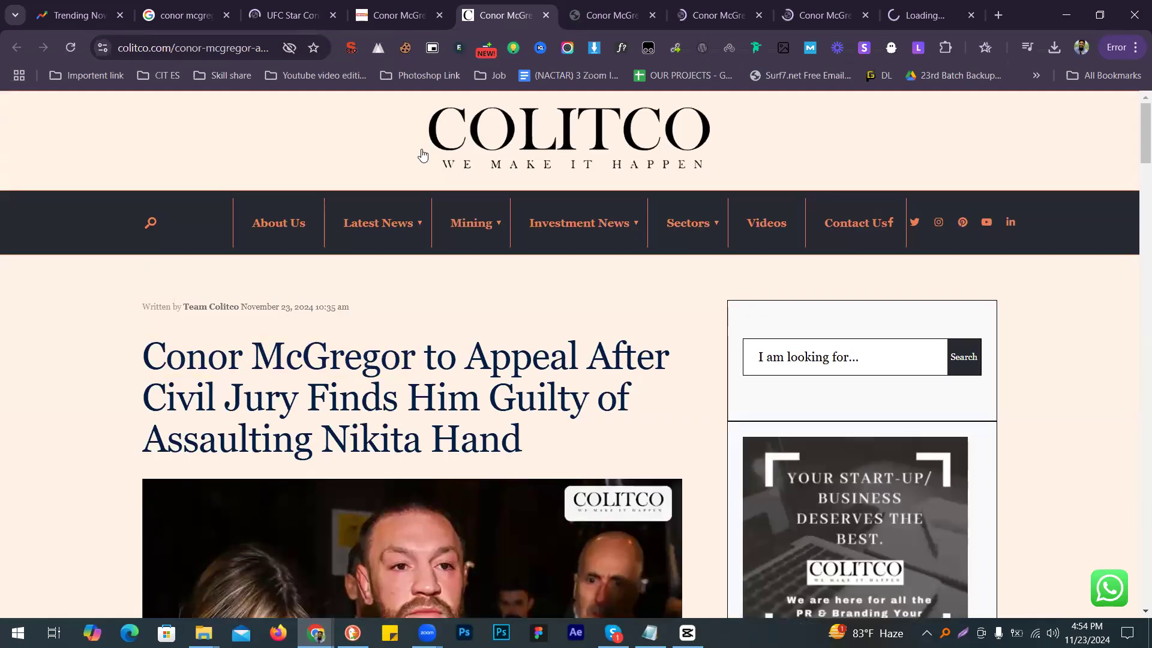
pyautogui.hotkey('ctrl', 'shift', 'Tab')
pyautogui.hotkey('ctrl', 'shift', 'Tab')
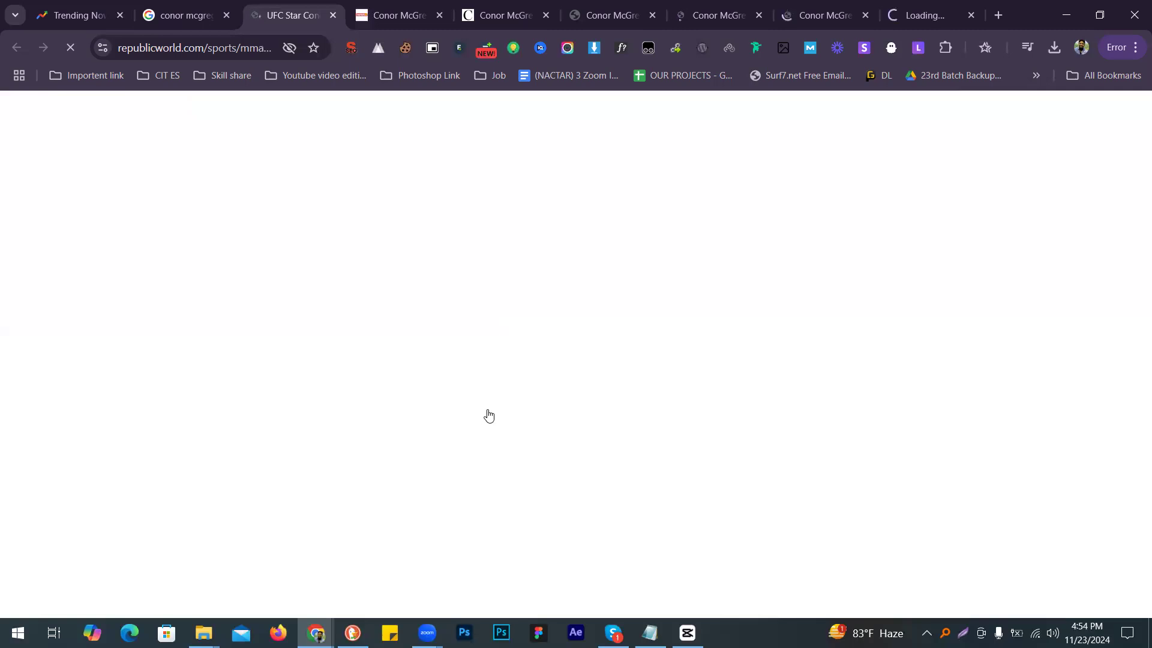
pyautogui.keyDown('ctrl'); pyautogui.click(435, 8); pyautogui.keyUp('ctrl')
pyautogui.hotkey('ctrl', 'Tab')
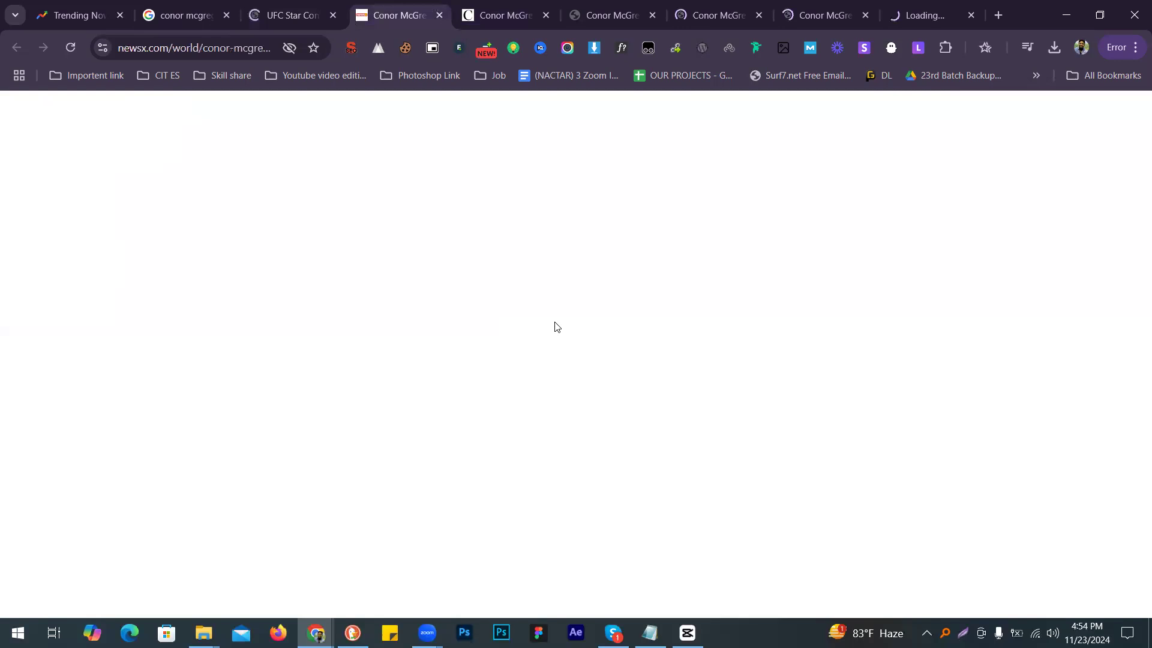
# Step: Return to the Colitco article and mark only "Conor McGregor" in its headline
pyautogui.click(482, 12)
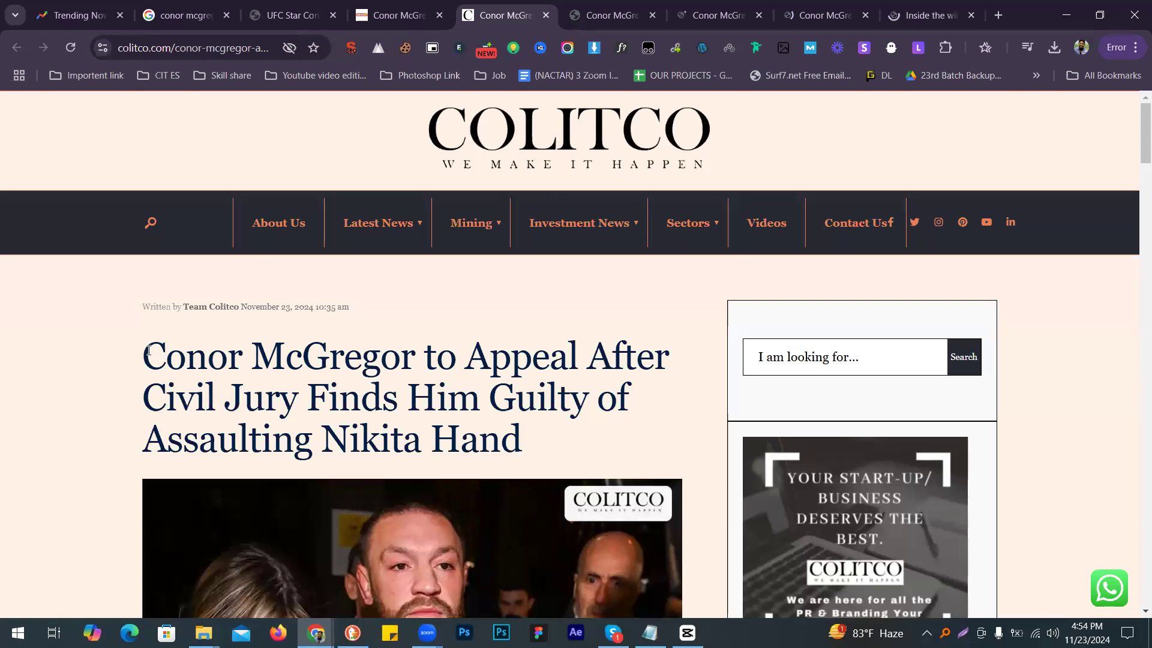
pyautogui.moveTo(480, 362); pyautogui.dragTo(430, 354)
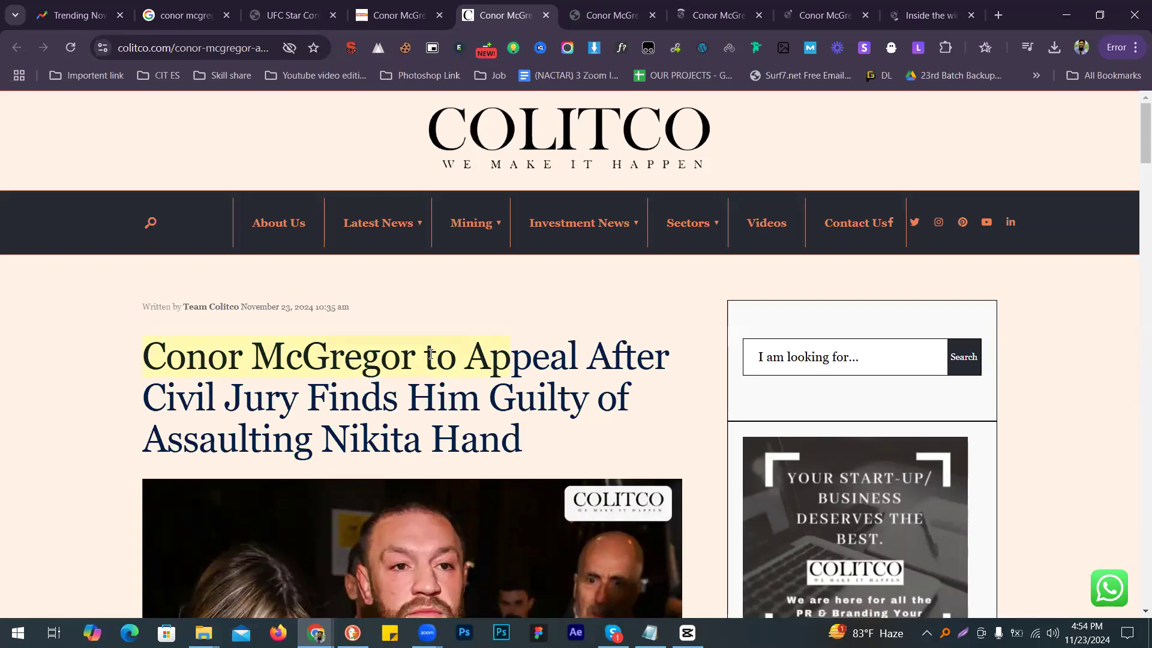
pyautogui.click(203, 346)
pyautogui.moveTo(112, 358); pyautogui.dragTo(419, 357)
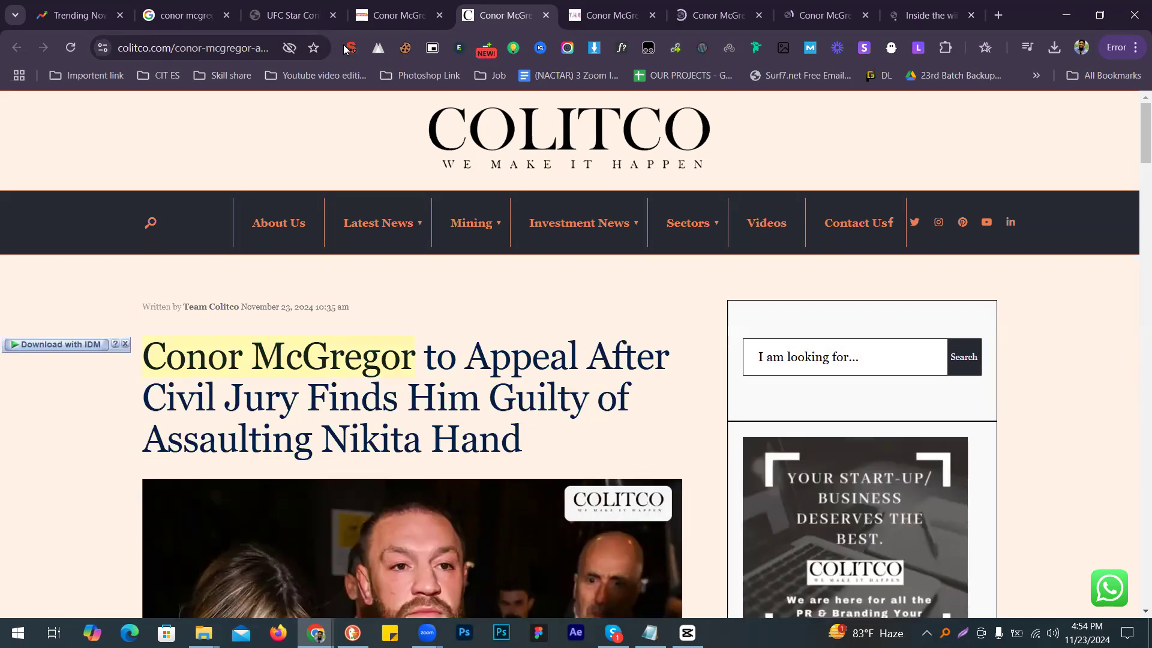
# Step: Clear the ad overlay from the Republic World article by reloading the page, and set the page zoom to 90%
pyautogui.hotkey('ctrl', '3')
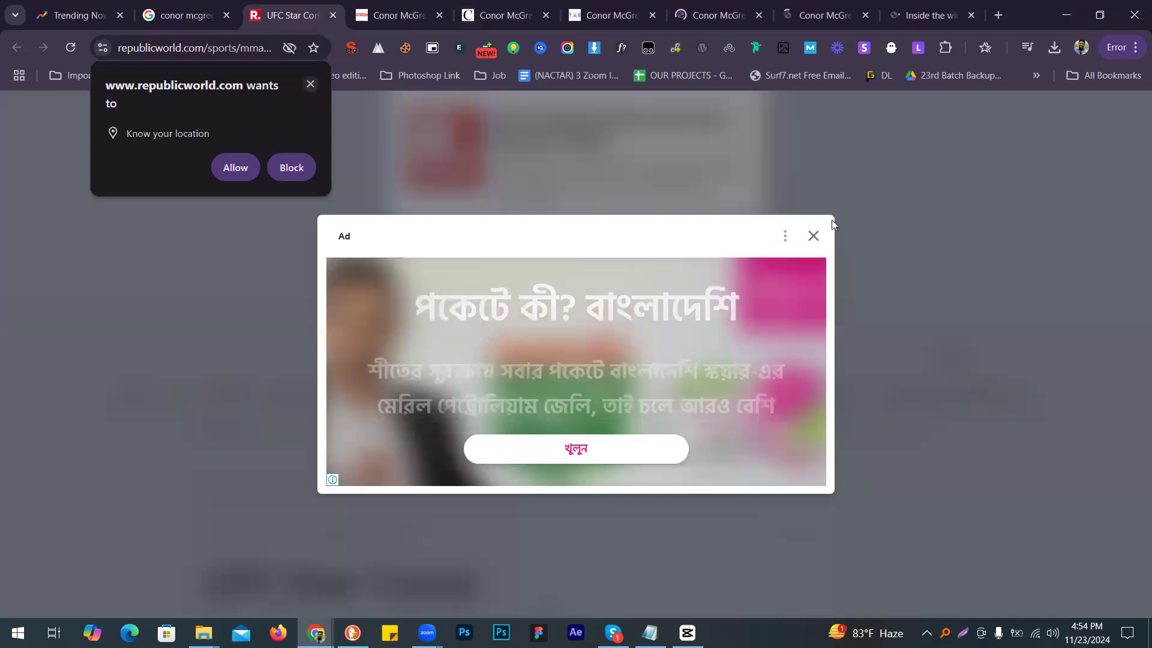
pyautogui.click(815, 236)
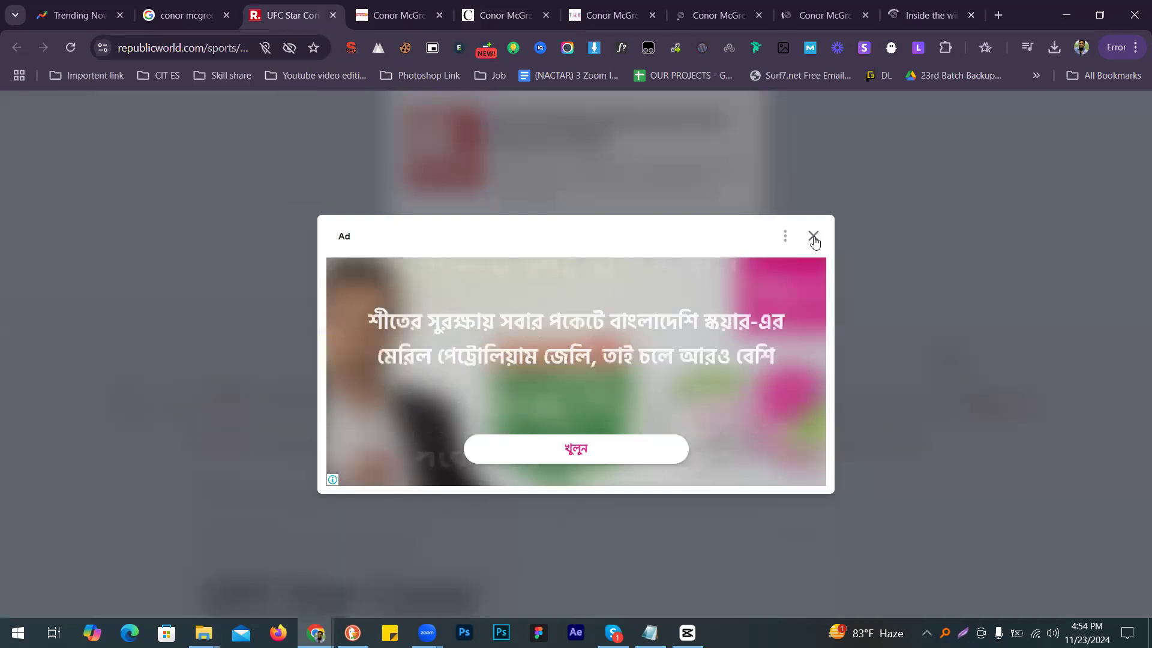
pyautogui.doubleClick(815, 240)
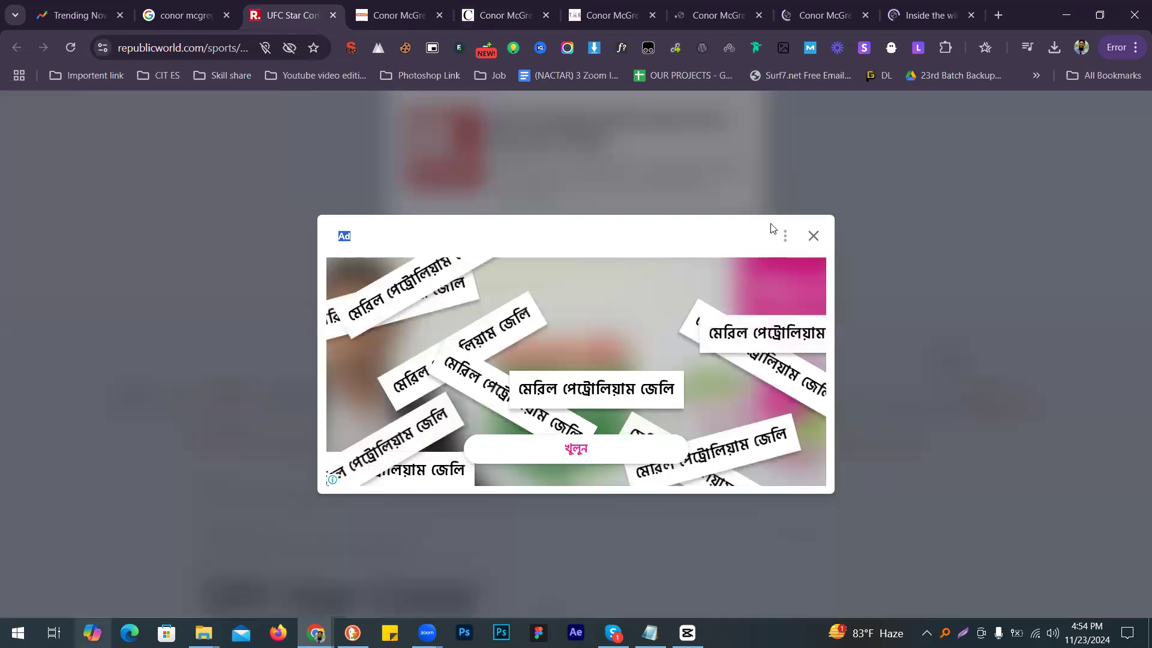
pyautogui.doubleClick(812, 239)
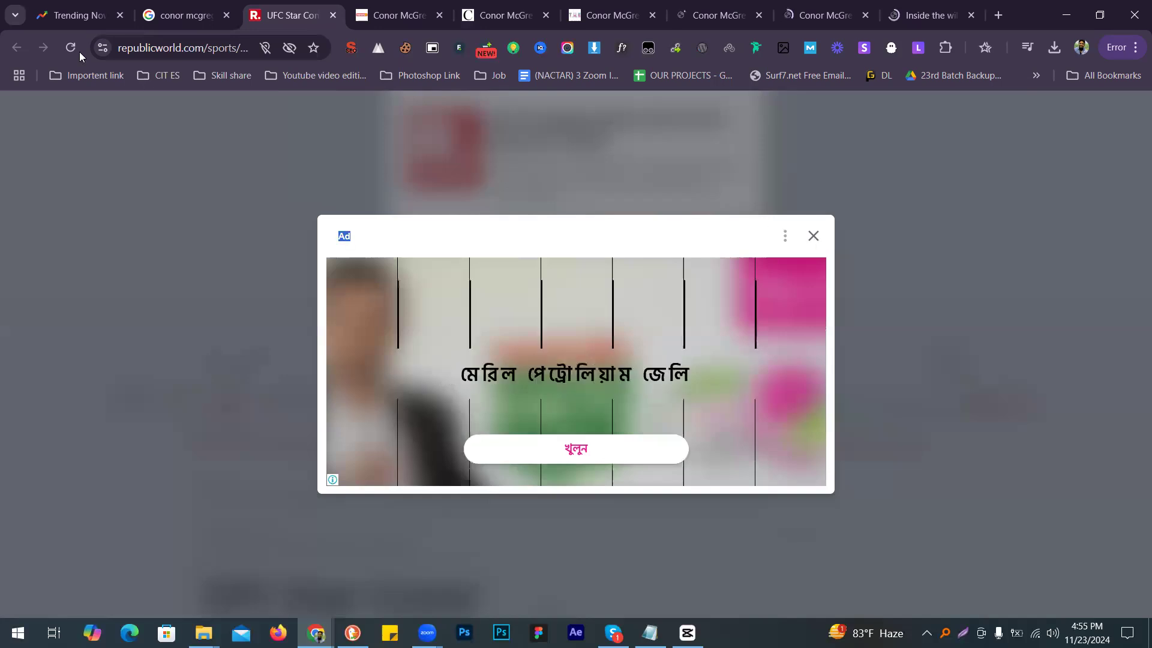
pyautogui.click(71, 48)
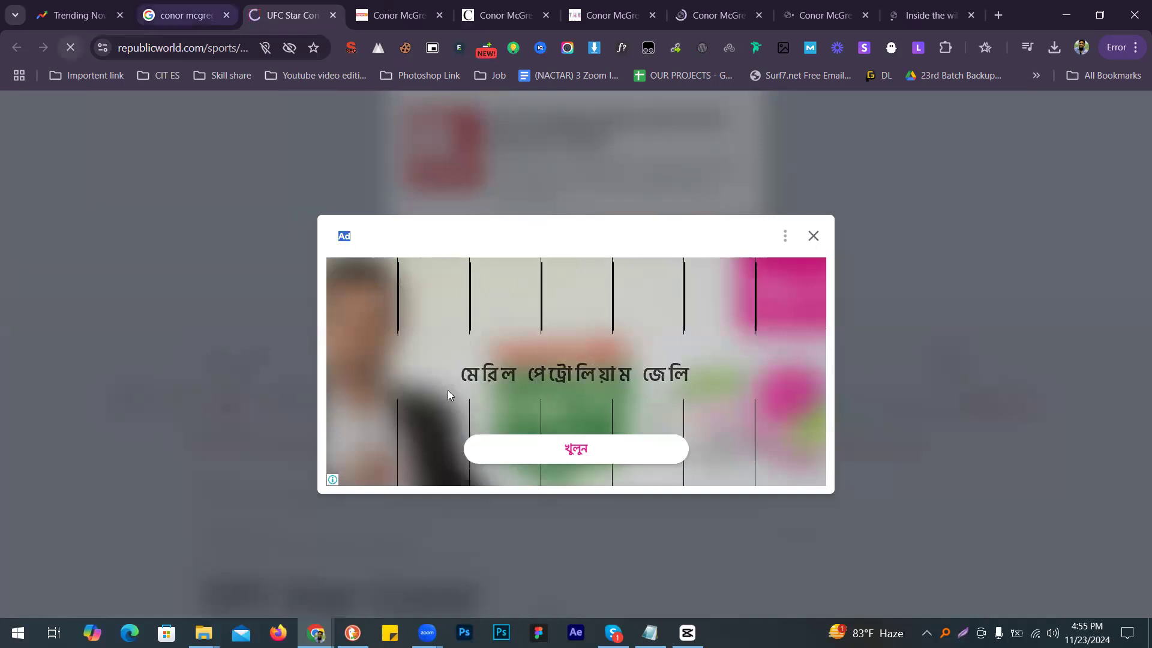
pyautogui.hotkey('ctrl', '-')
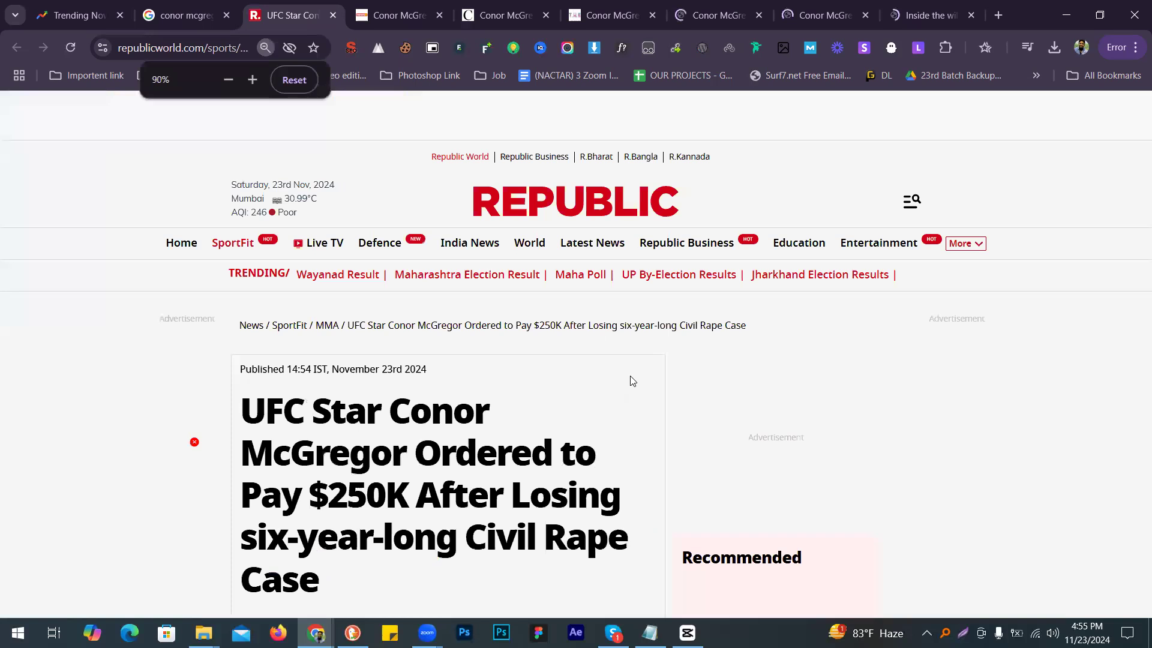
# Step: Zoom the Republic World article out further and capture the page area from its blank header down past the headline, about 1911x764 pixels
pyautogui.hotkey('ctrl', '-')
pyautogui.hotkey('ctrl', '-')
pyautogui.hotkey('ctrl', '-')
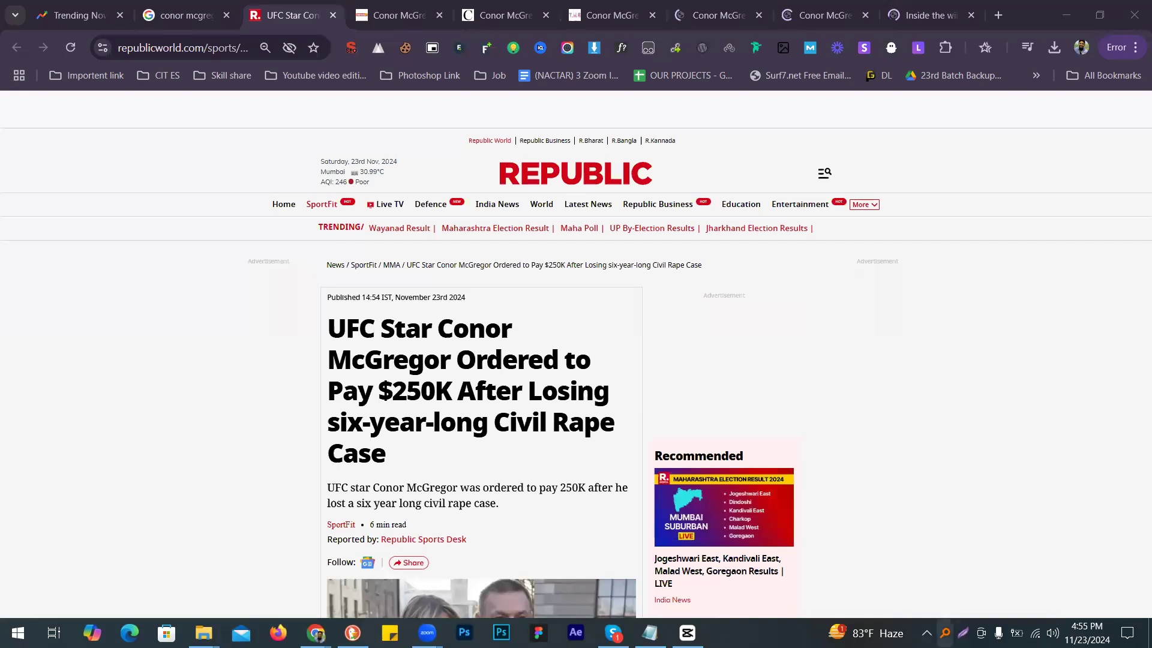
pyautogui.press('Print')
pyautogui.moveTo(1063, 362); pyautogui.dragTo(1142, 552)
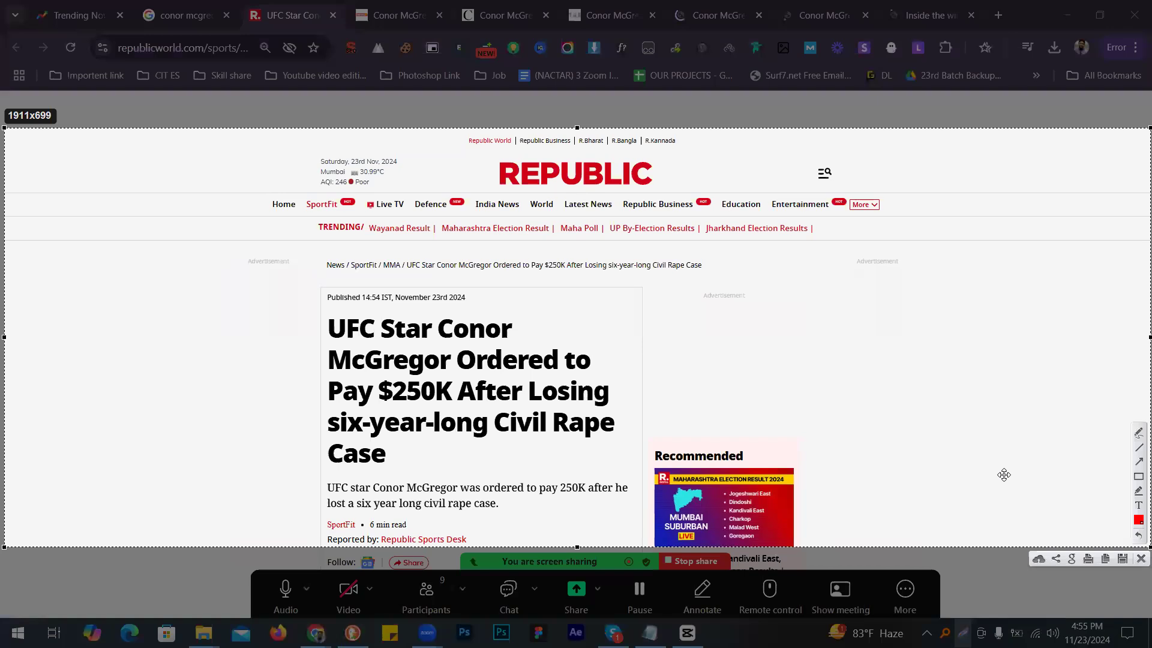
pyautogui.moveTo(368, 126); pyautogui.dragTo(367, 89)
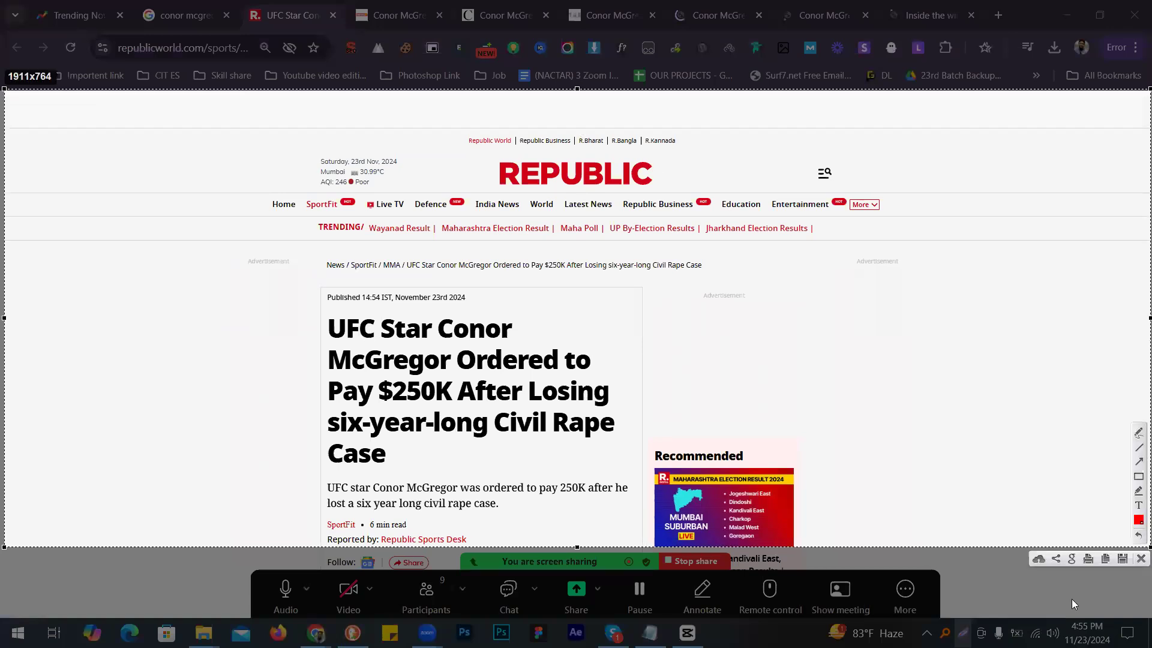
# Step: Save the Republic World capture as 1.jpg in a new folder named News inside the Desktop's Capcut class folder
pyautogui.hotkey('ctrl', 's')
pyautogui.click(608, 203)
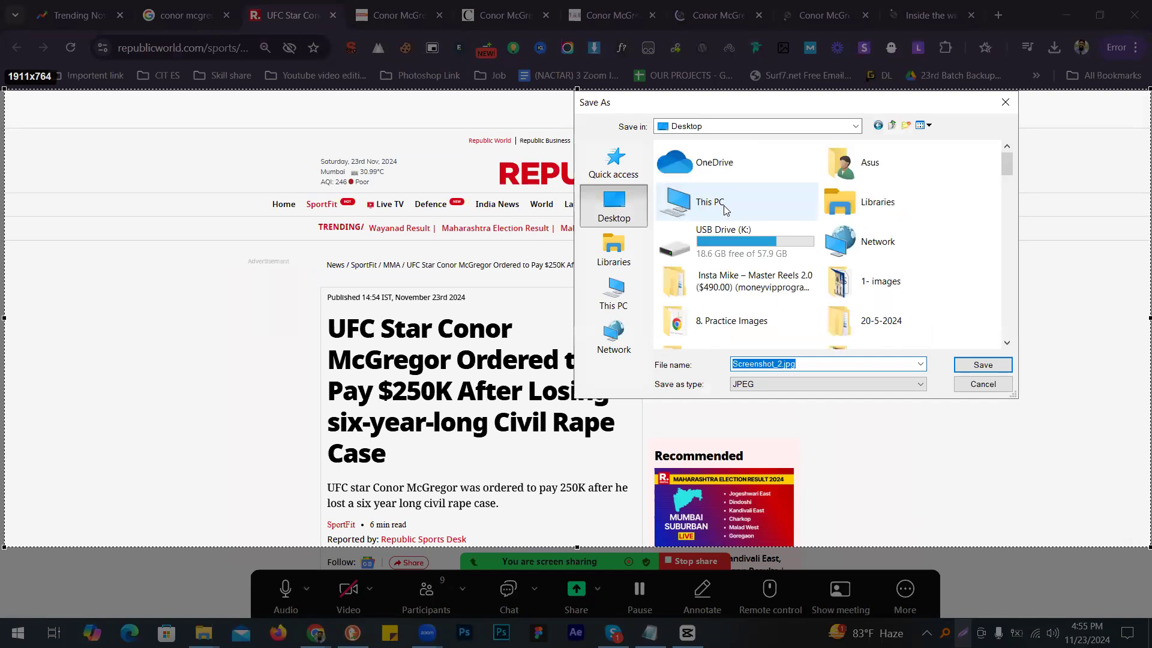
pyautogui.scroll(-3, 930, 231)
pyautogui.click(889, 153)
pyautogui.doubleClick(888, 153)
pyautogui.click(906, 124)
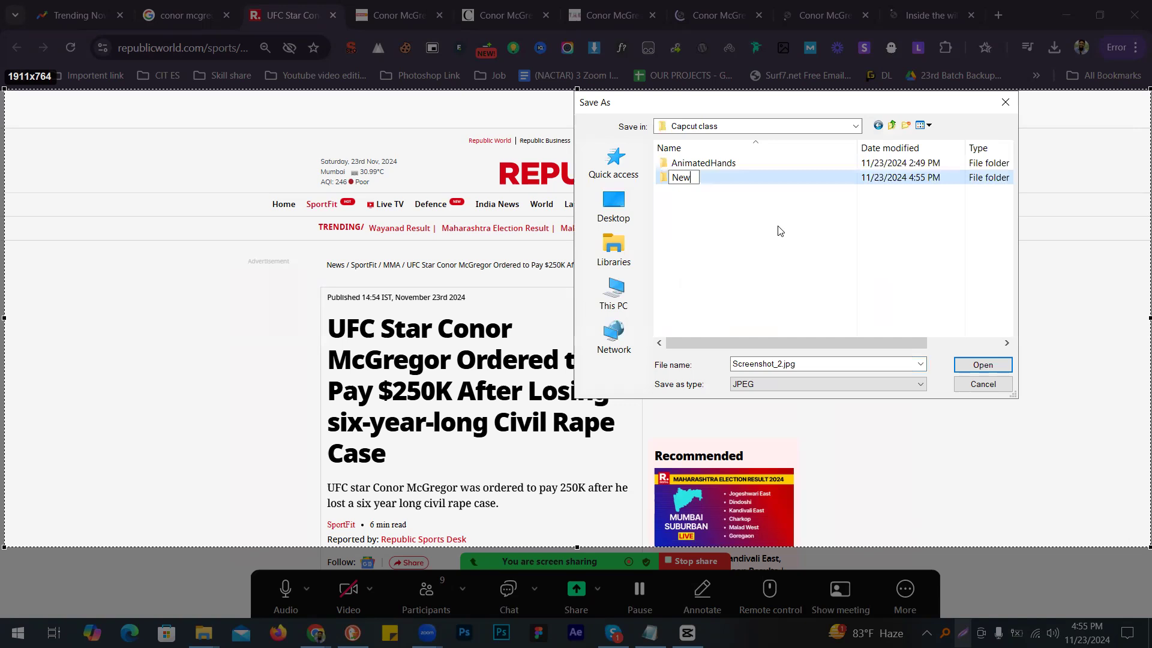
pyautogui.write('s')
pyautogui.click(960, 364)
pyautogui.click(959, 364)
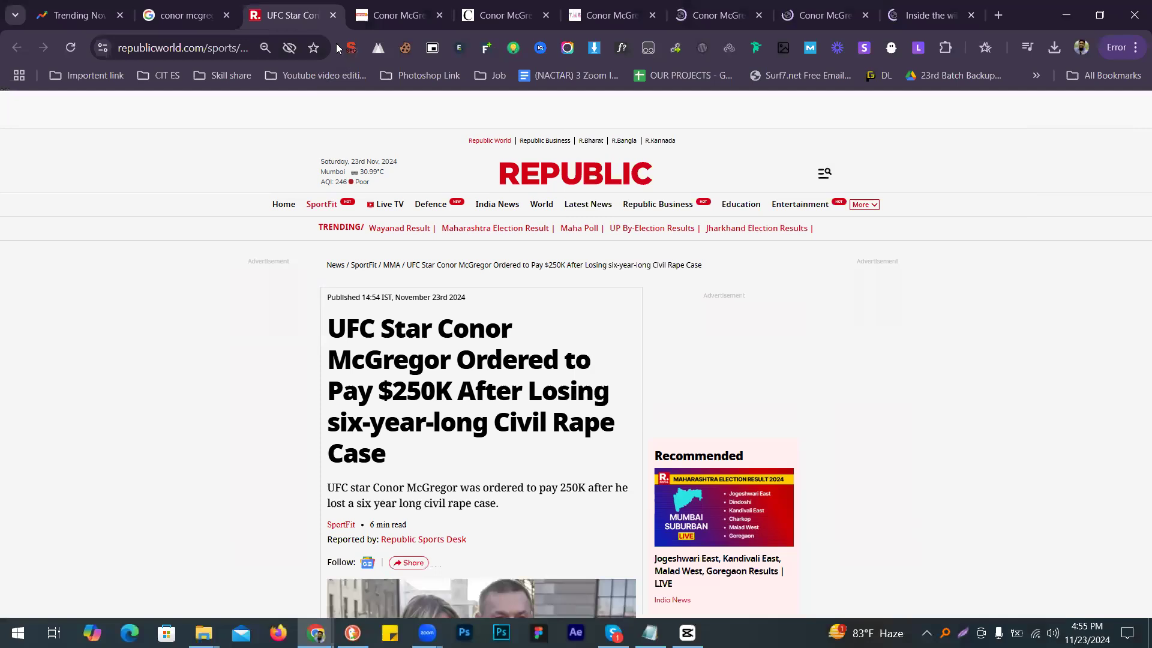
# Step: Close the Republic World article, clear the headline selection in the Newsx article and zoom that page out to fit logo and headline
pyautogui.click(333, 15)
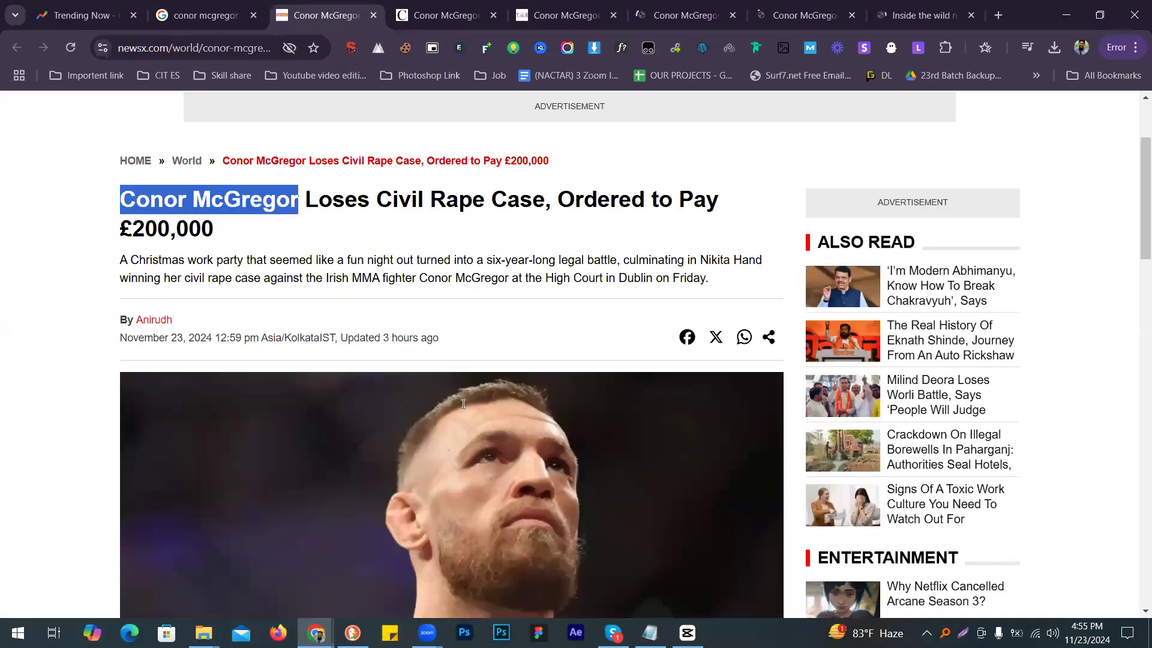
pyautogui.scroll(3, 516, 340)
pyautogui.click(541, 351)
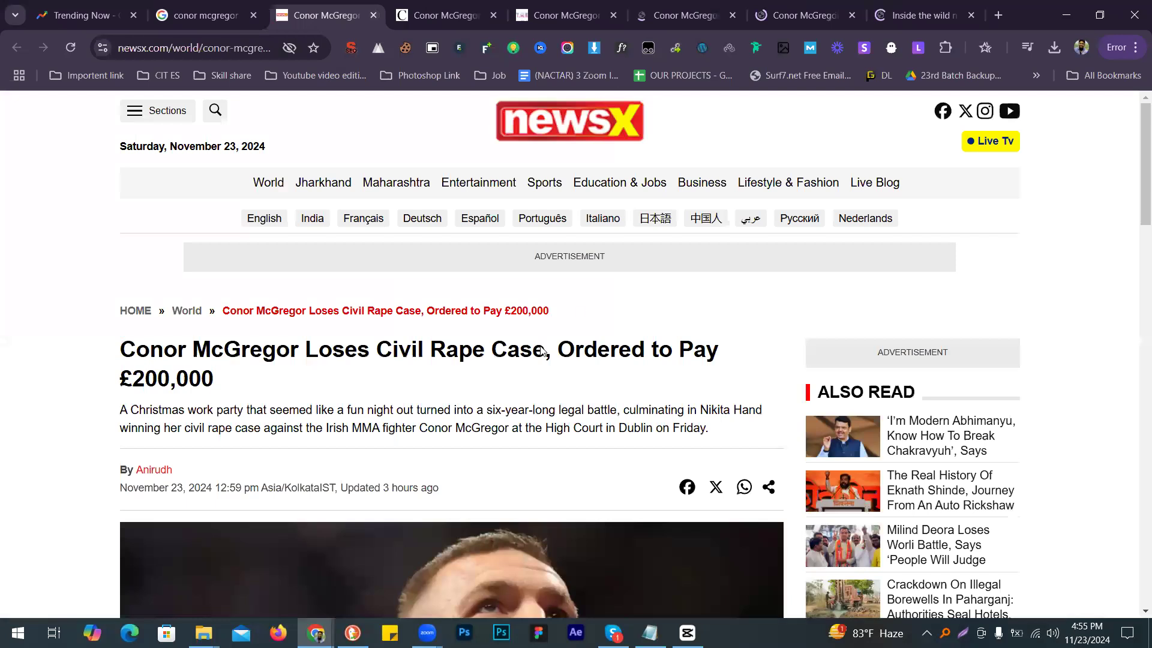
pyautogui.hotkey('ctrl', '-')
pyautogui.hotkey('ctrl', '-')
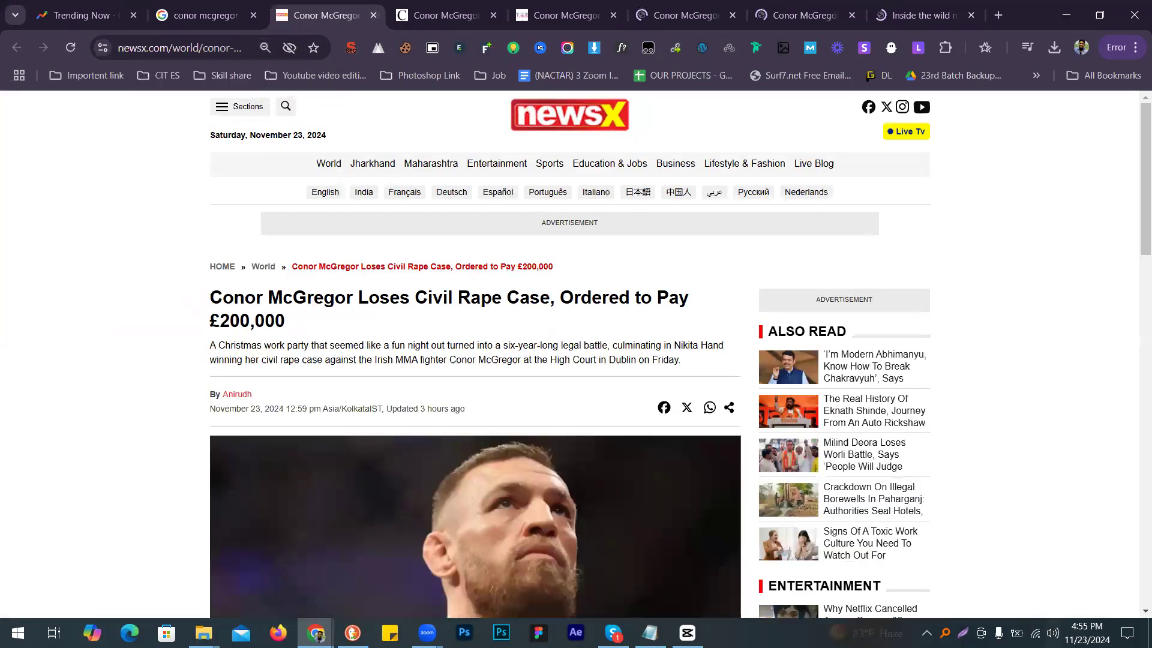
# Step: Capture the Newsx page from its logo through the headline, about 1891x752 pixels, and save it as 2.jpg in the News folder
pyautogui.press('Print')
pyautogui.moveTo(0, 90)
pyautogui.mouseDown()
pyautogui.moveTo(1151, 450)
pyautogui.moveTo(1126, 547)
pyautogui.moveTo(1110, 541)
pyautogui.mouseUp()
pyautogui.click(1106, 552)
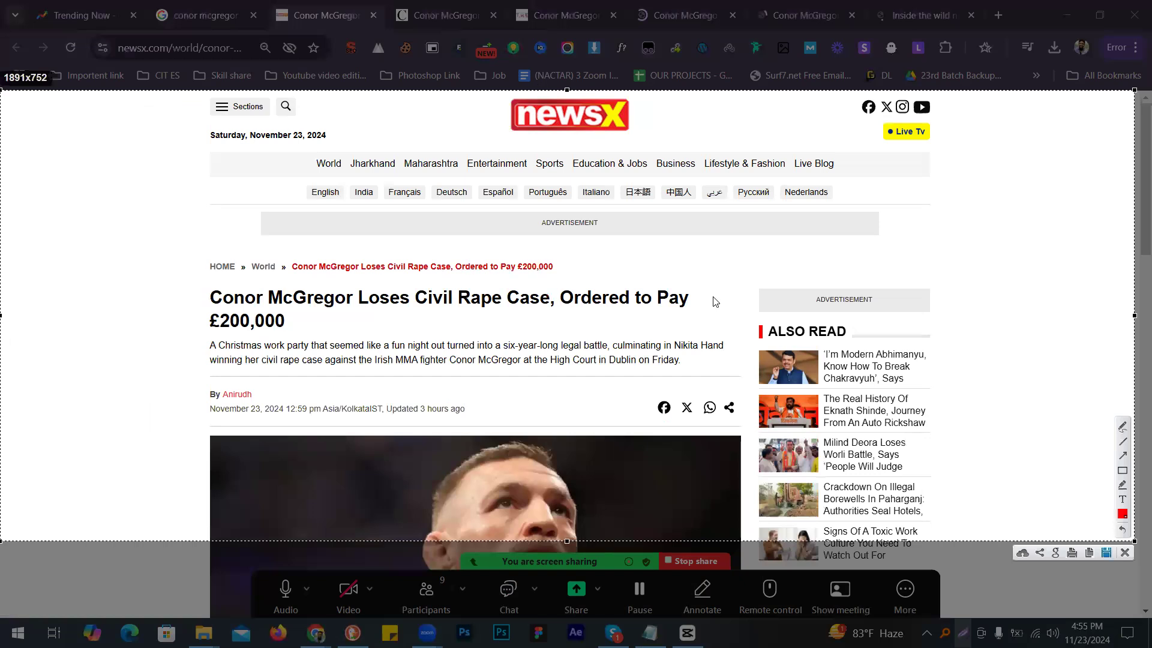
pyautogui.press('Return')
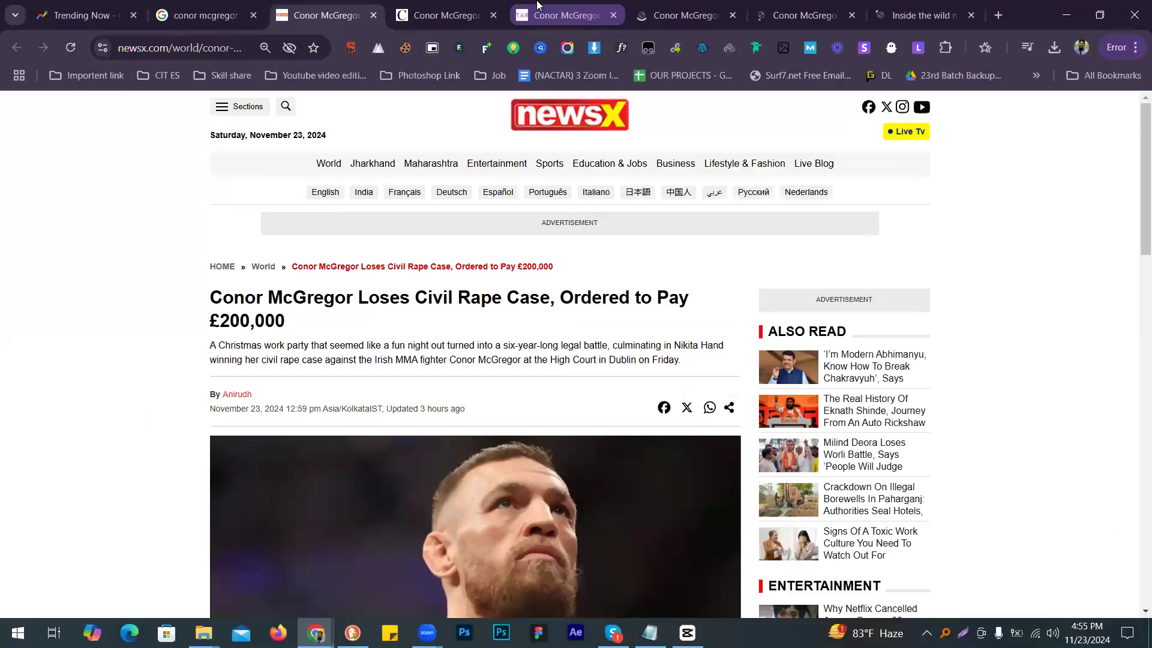
# Step: Capture the slightly zoomed-out Colitco article without its headline marking, about 1909x778 pixels, and save it as 3.jpg in the News folder
pyautogui.click(413, 5)
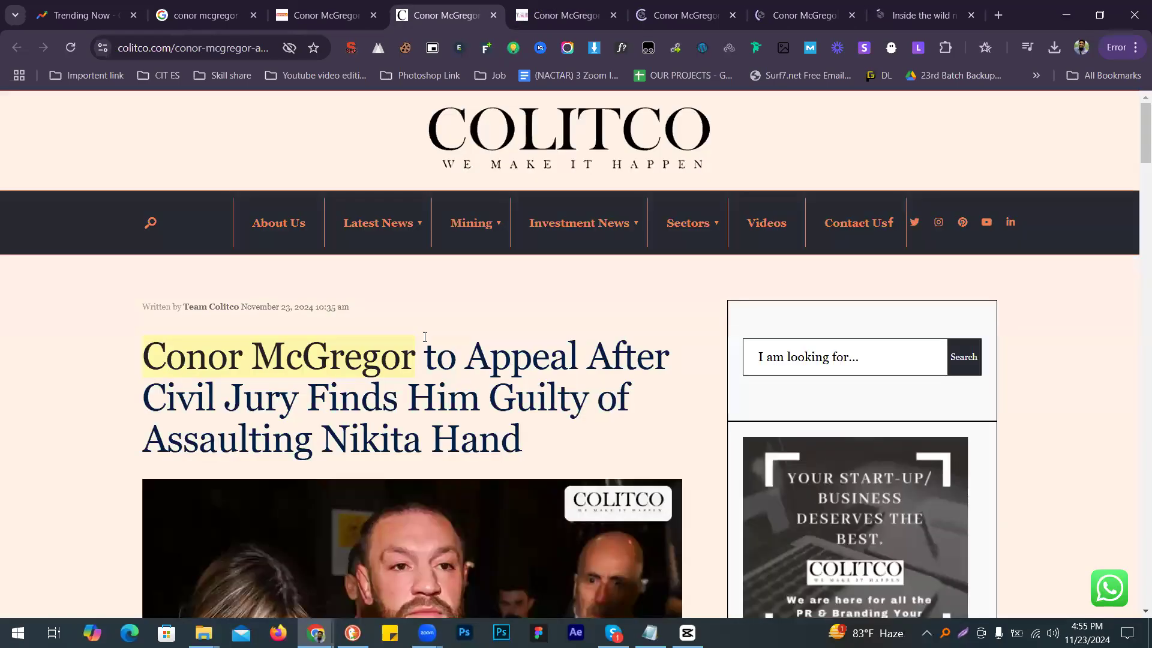
pyautogui.hotkey('ctrl', '-')
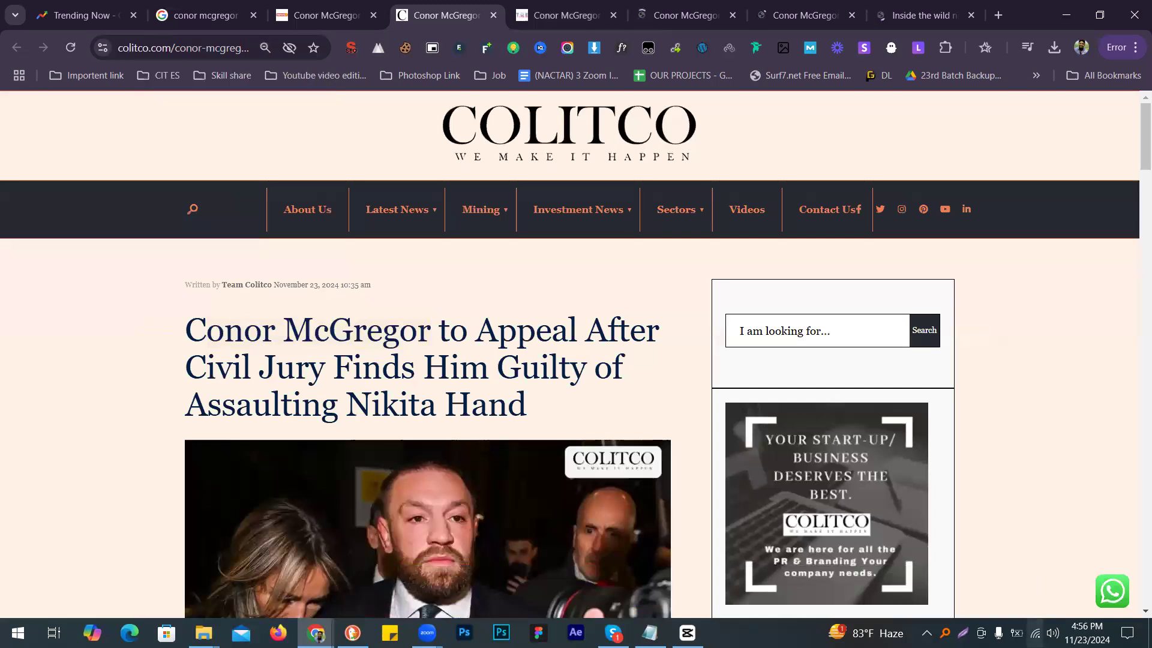
pyautogui.press('Print')
pyautogui.moveTo(1, 90); pyautogui.dragTo(1144, 554)
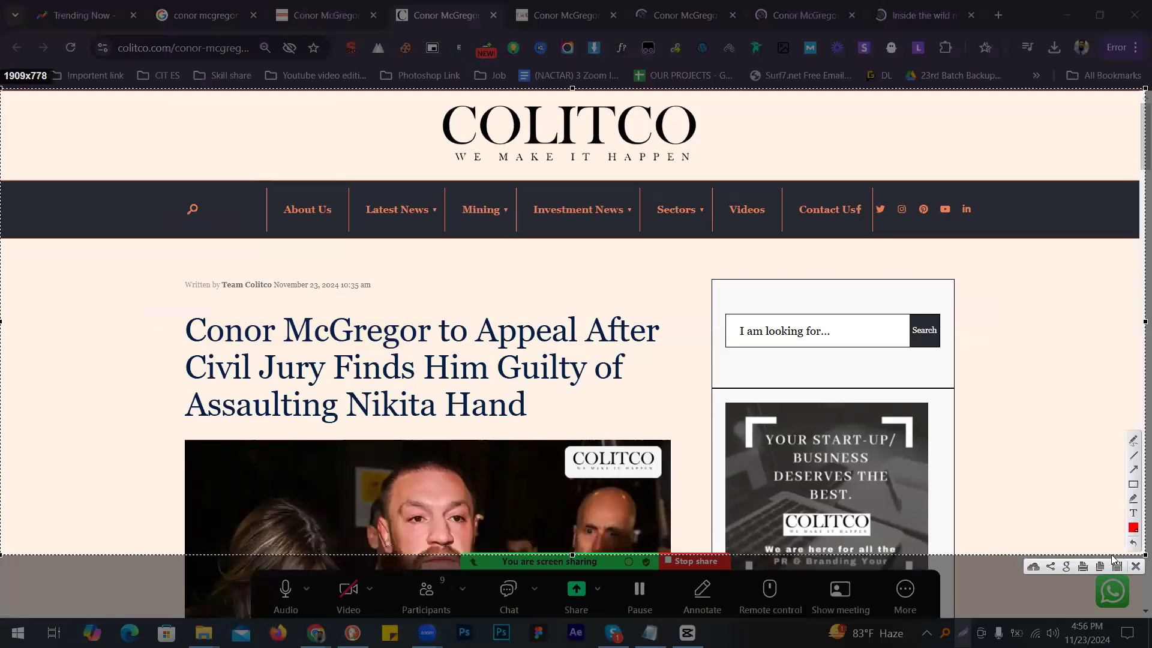
pyautogui.hotkey('ctrl', 's')
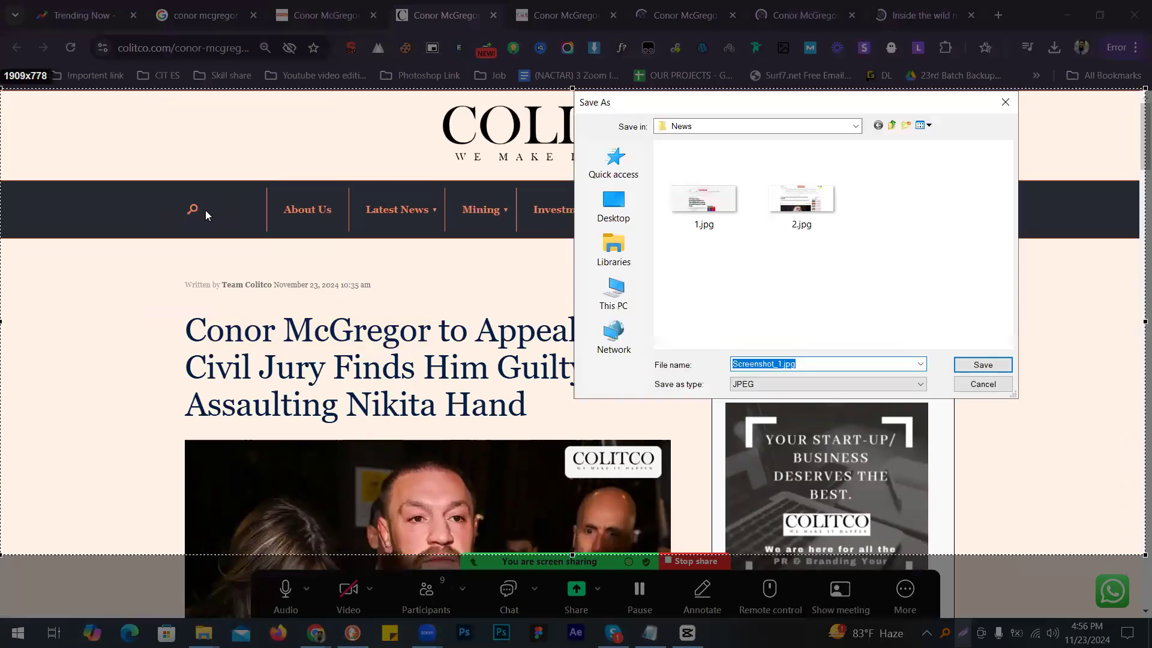
pyautogui.press('Return')
# Step: Capture The Mirror article from its logo through the headline, about 1919x758 pixels, and save it as 4.jpg in the News folder
pyautogui.click(682, 6)
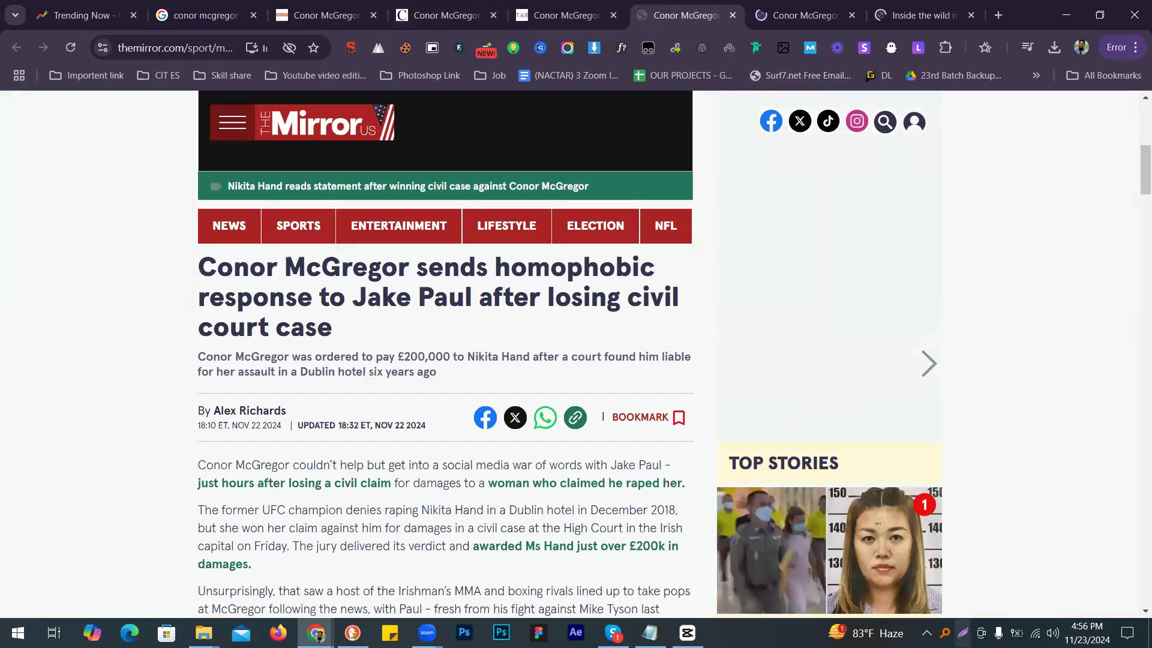
pyautogui.press('Print')
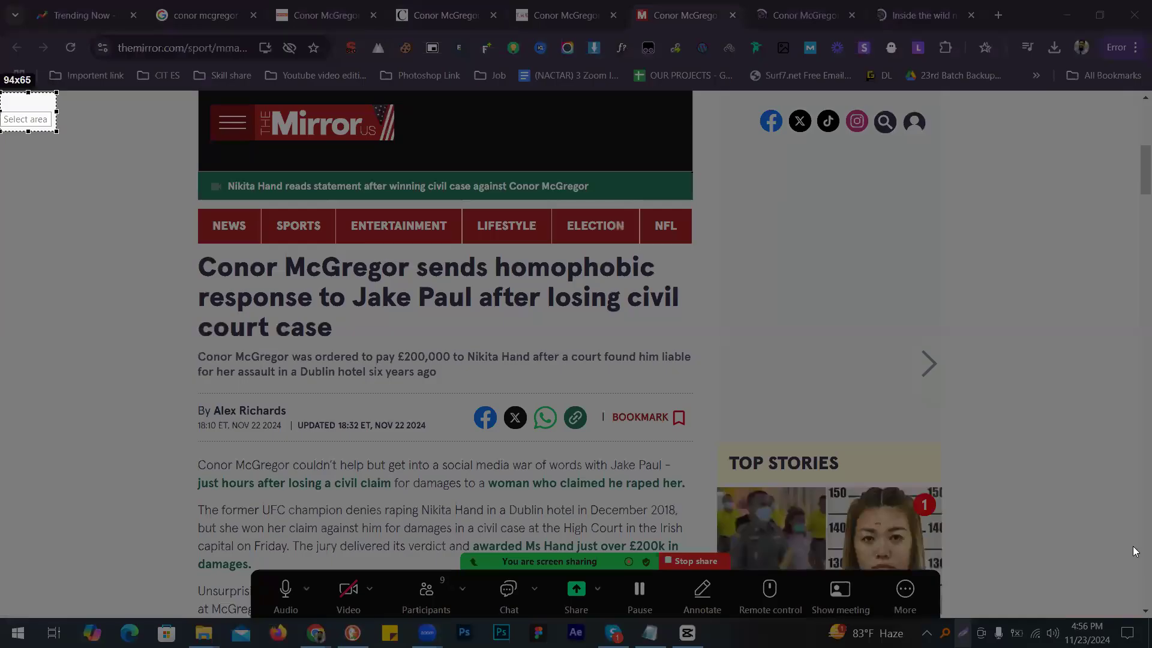
pyautogui.moveTo(1, 92); pyautogui.dragTo(1133, 547)
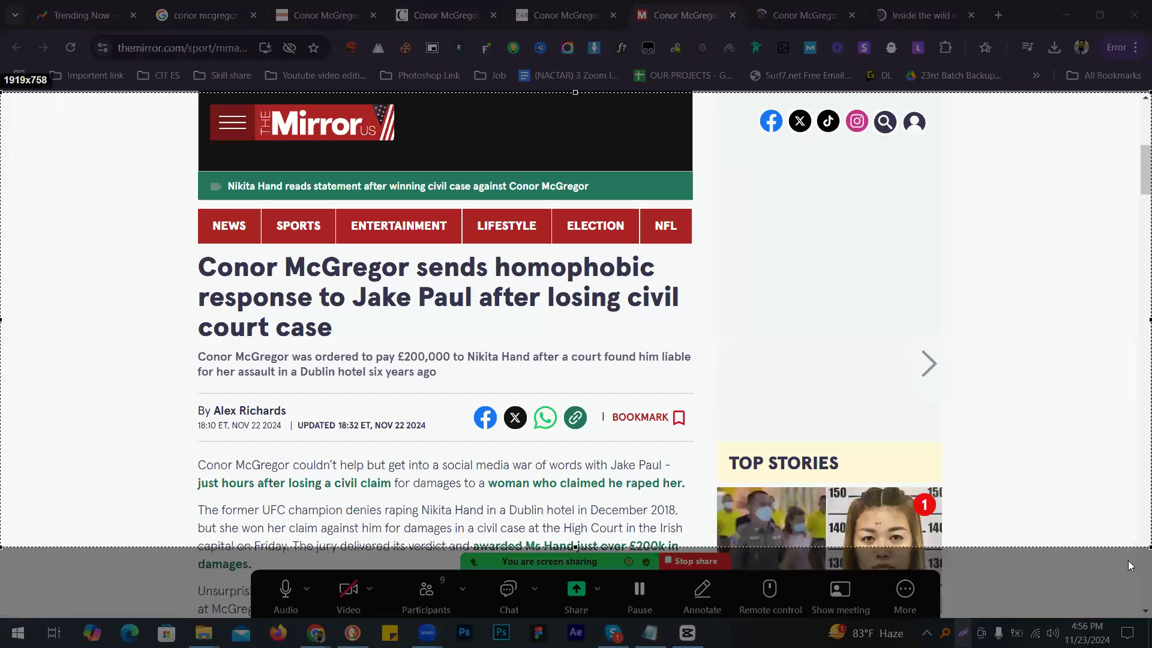
pyautogui.hotkey('ctrl', 's')
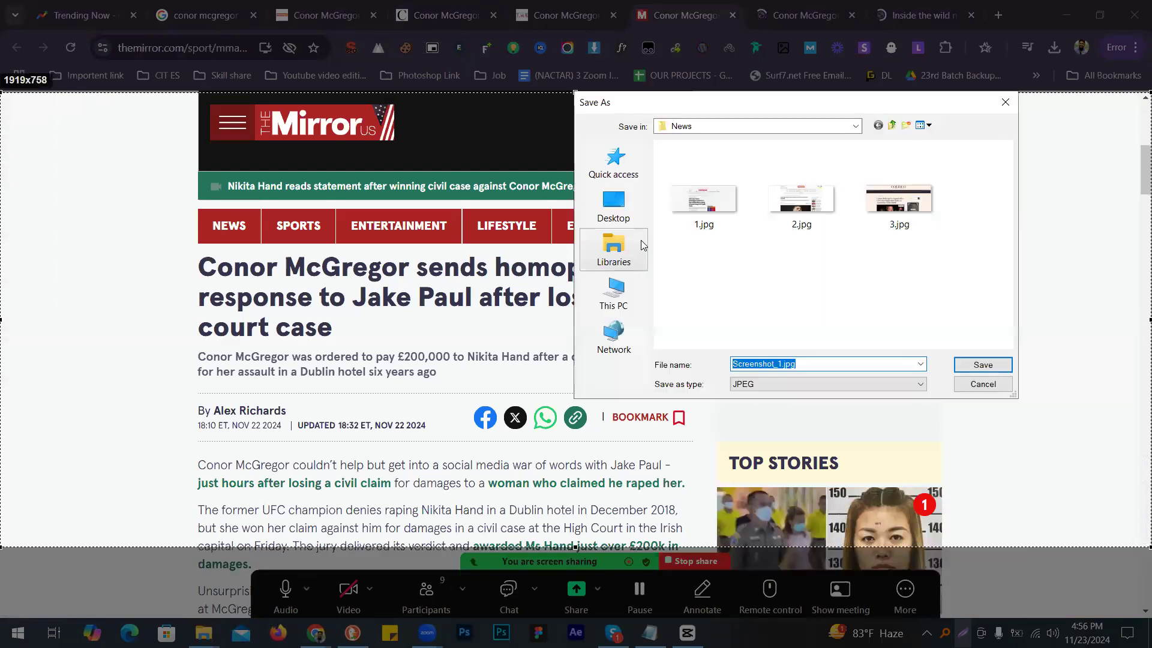
pyautogui.write('4')
pyautogui.press('Return')
# Step: Capture the BBC article with its logo and headline in view, about 1898x750 pixels, and save the screenshot
pyautogui.click(822, 4)
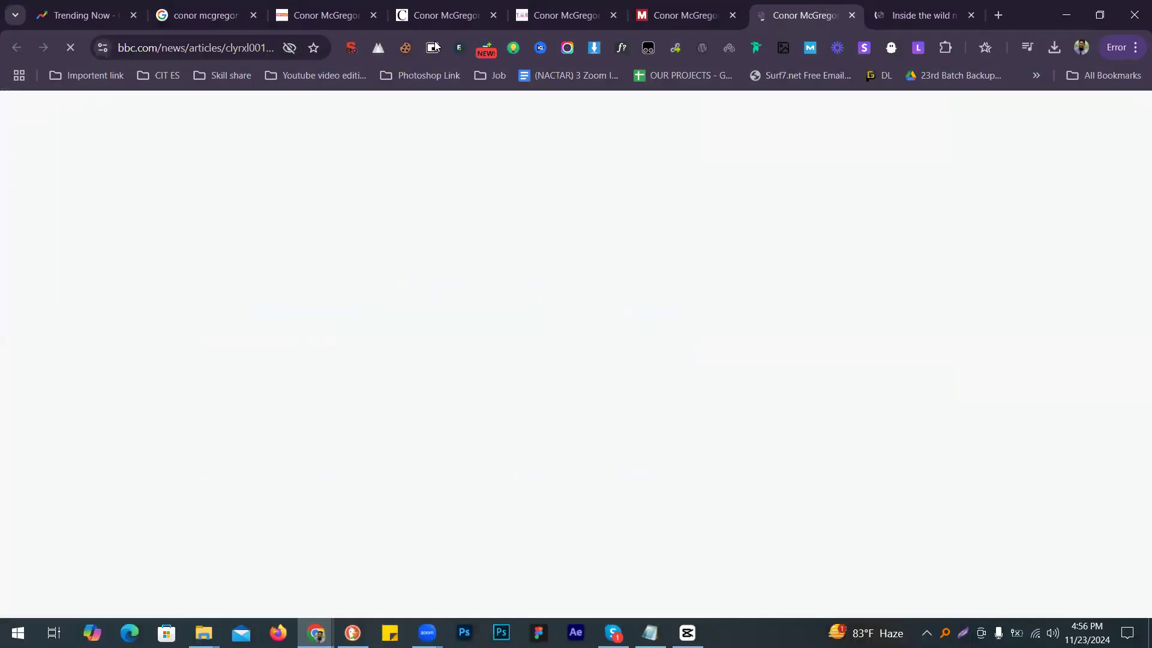
pyautogui.click(175, 5)
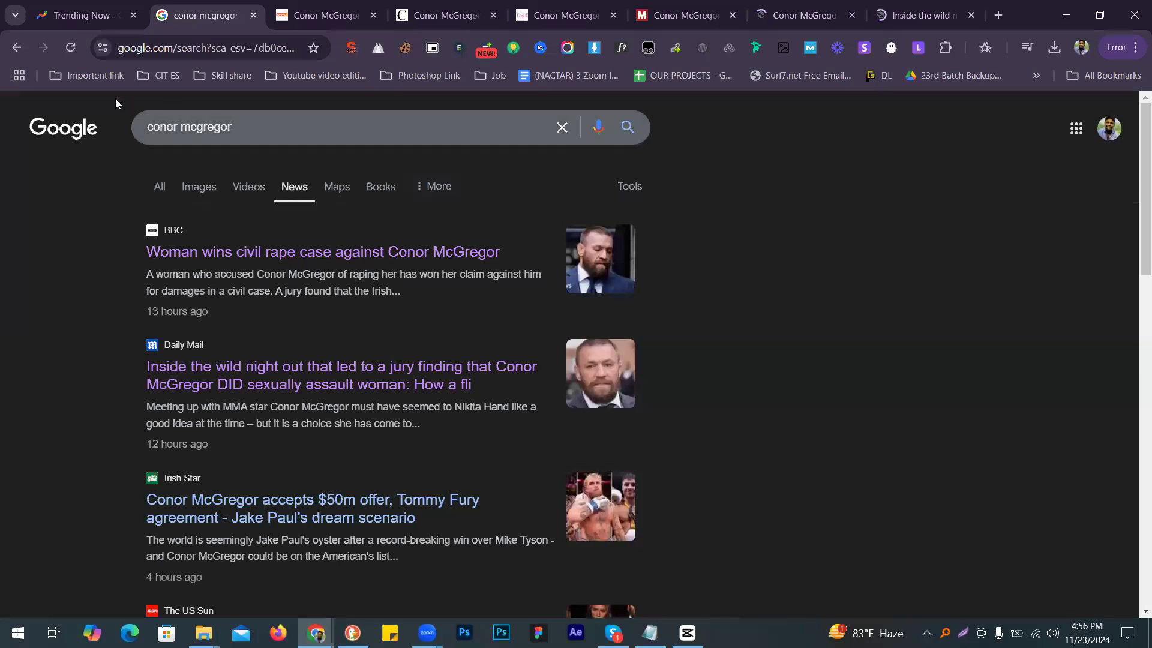
pyautogui.hotkey('ctrl', '7')
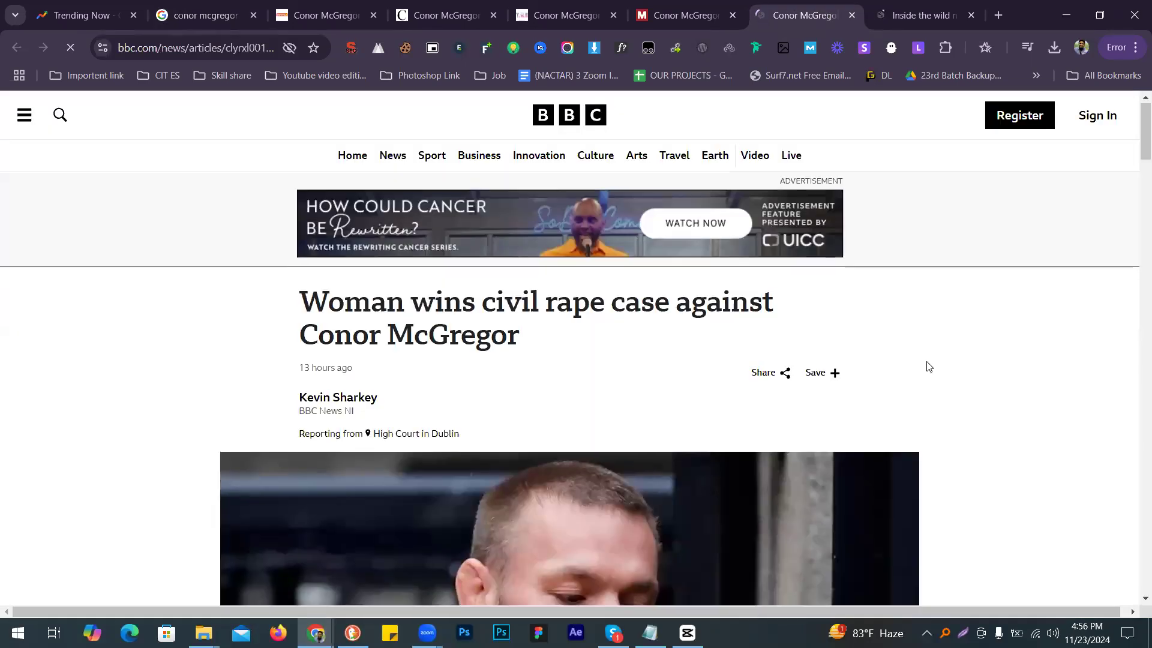
pyautogui.scroll(-1, 929, 366)
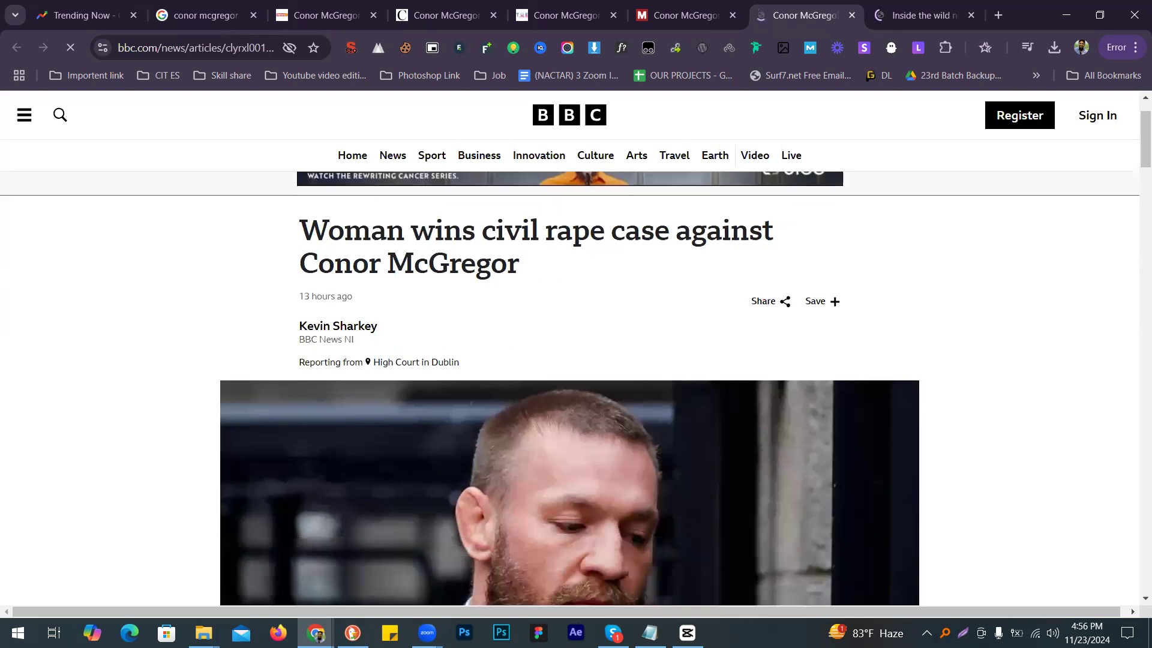
pyautogui.press('Print')
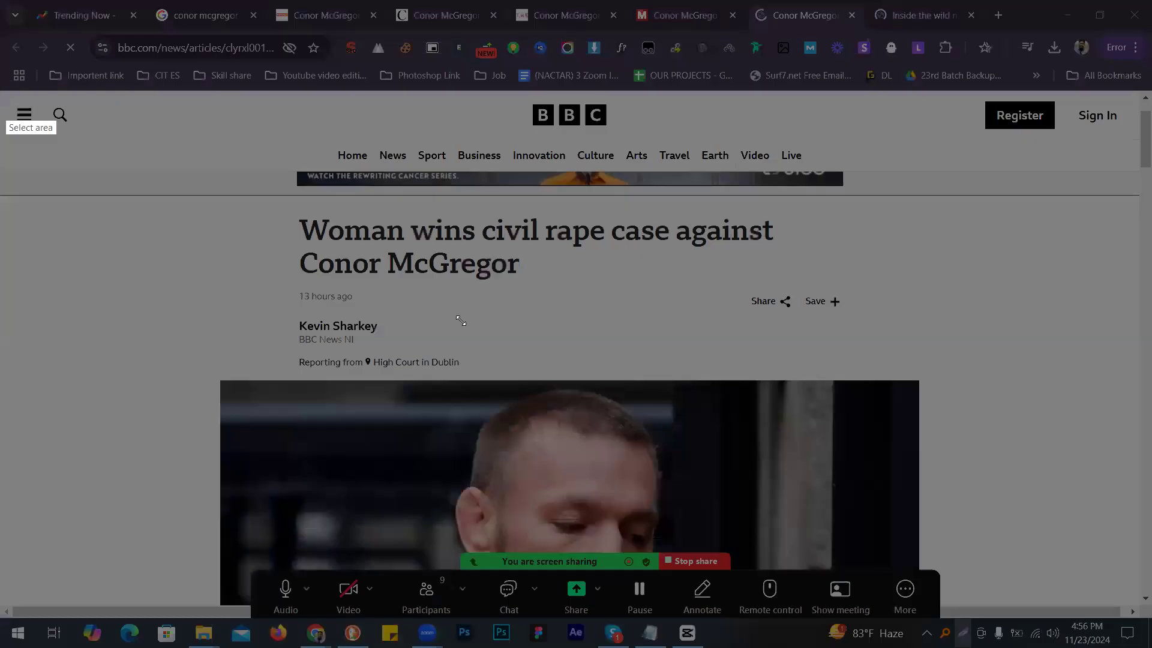
pyautogui.moveTo(1109, 599); pyautogui.dragTo(1111, 603)
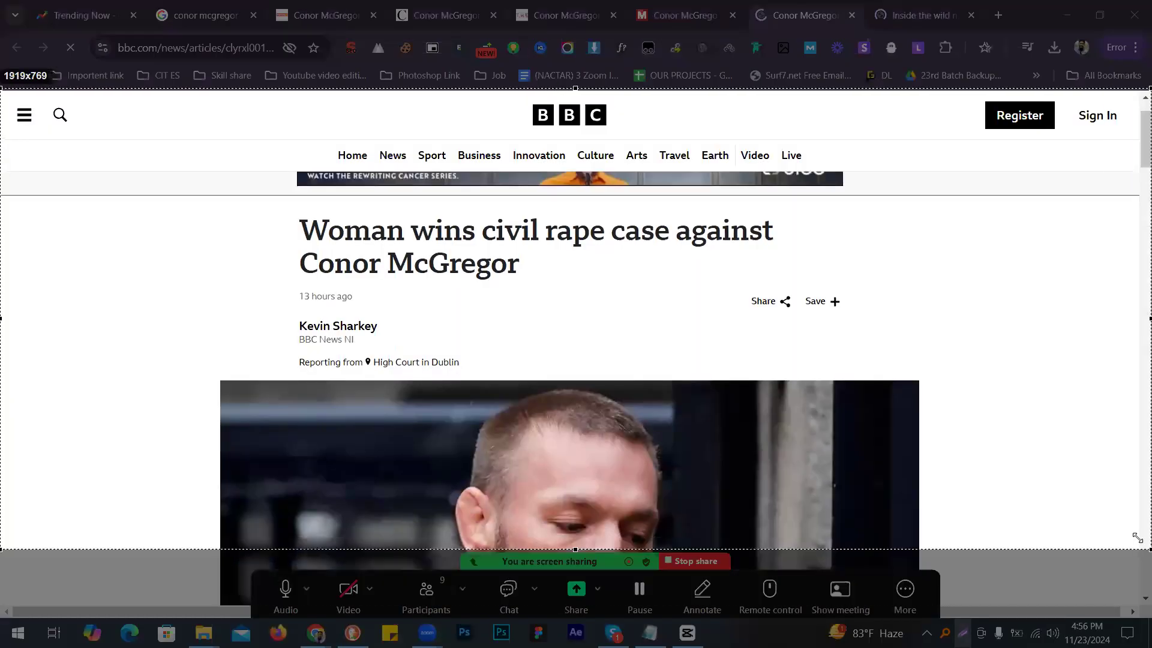
pyautogui.moveTo(1136, 539); pyautogui.dragTo(1114, 552)
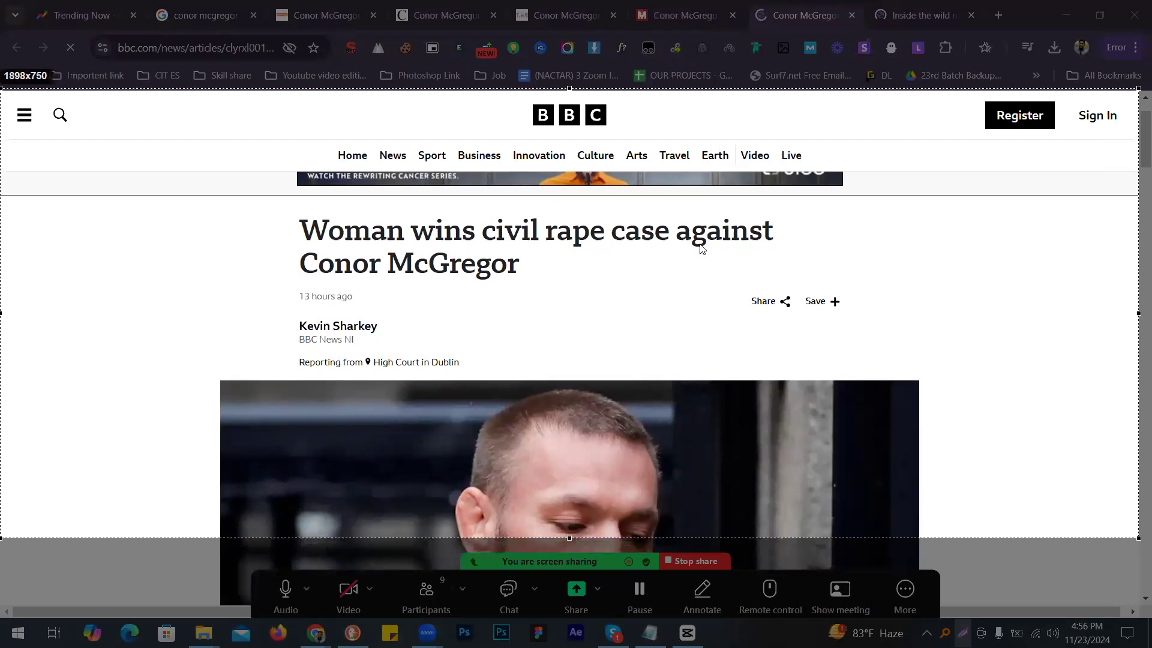
pyautogui.hotkey('ctrl', 's')
pyautogui.press('Return')
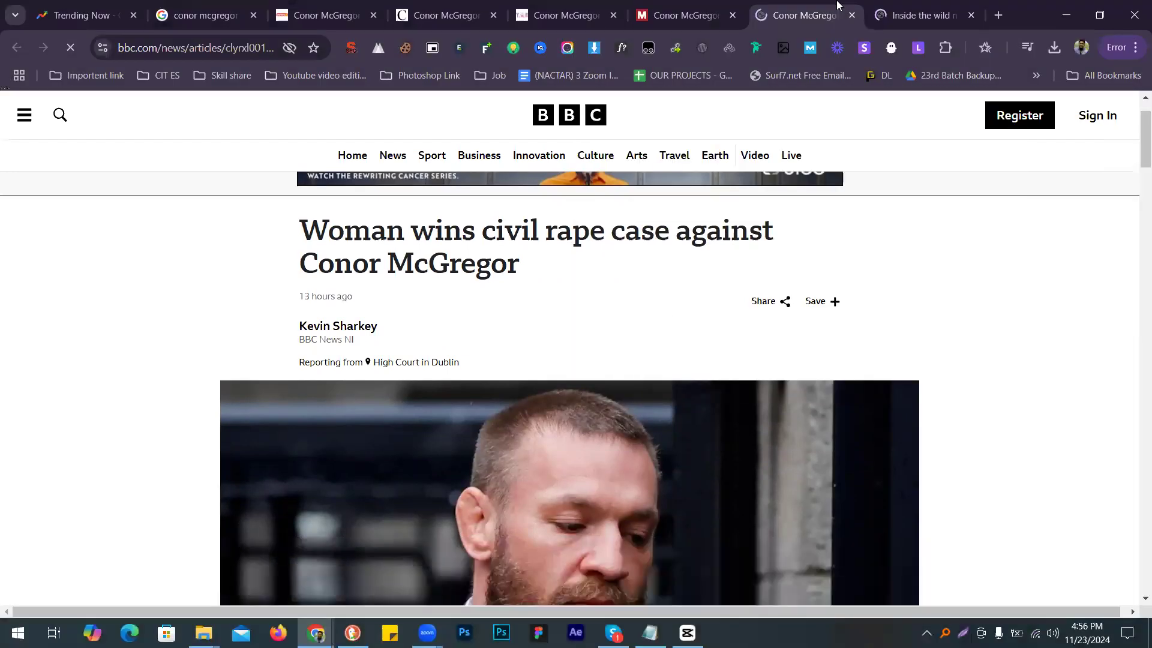
# Step: Check the Daily Mail article's headline and close the article without capturing it
pyautogui.hotkey('ctrl', 'Tab')
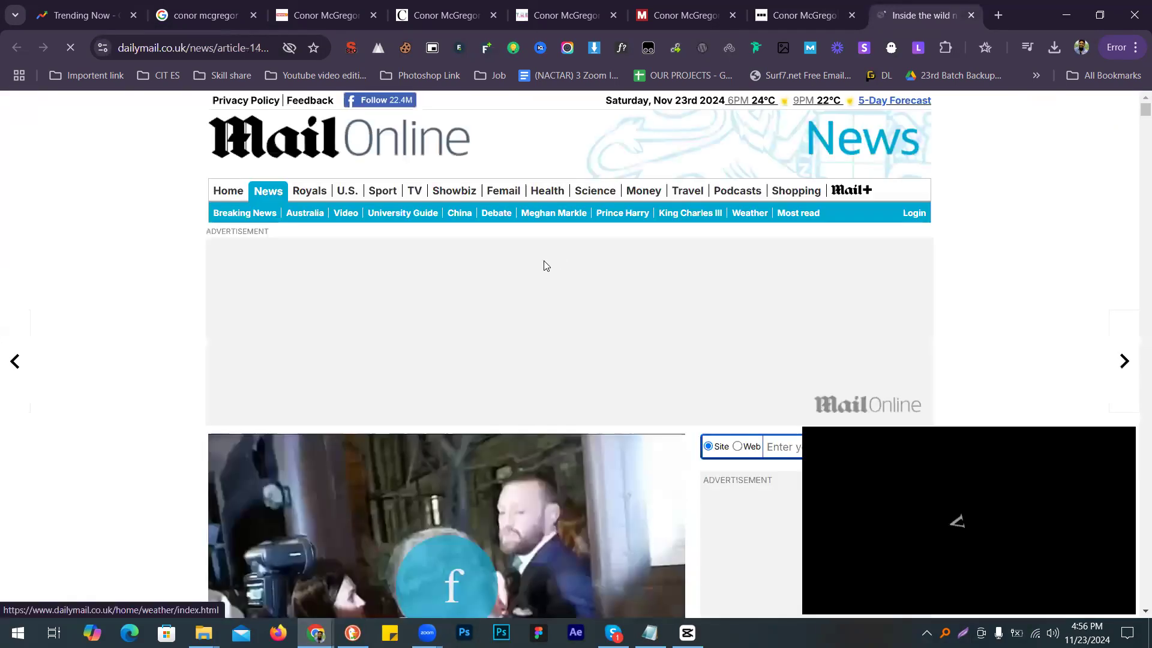
pyautogui.scroll(-6, 546, 265)
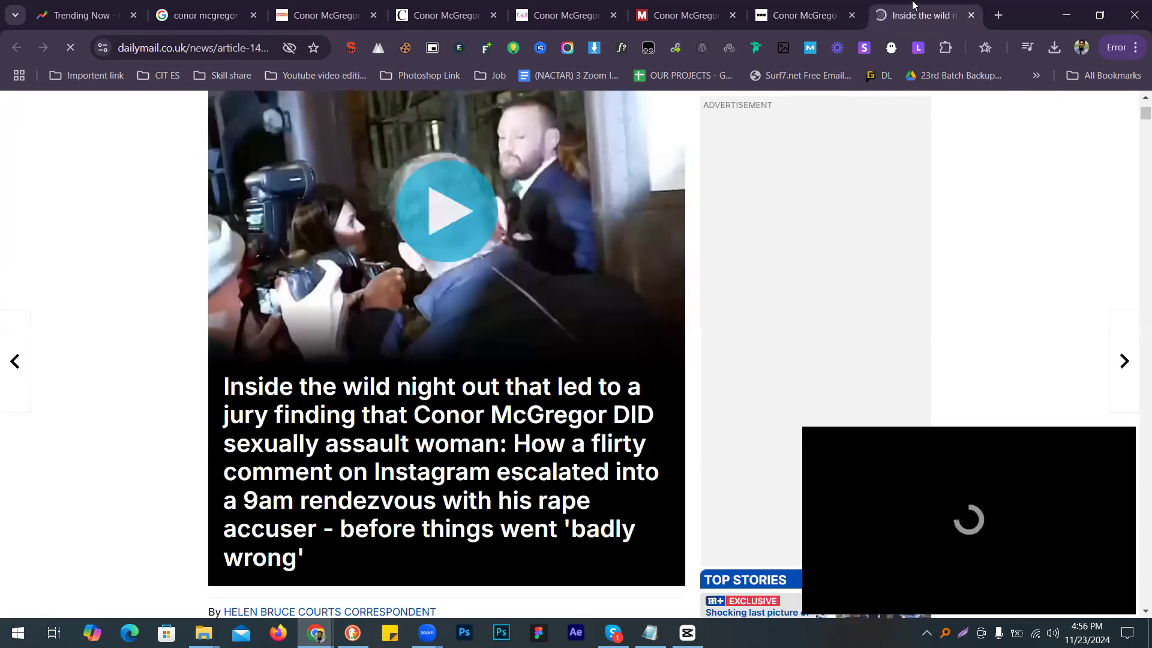
pyautogui.hotkey('ctrl', 'w')
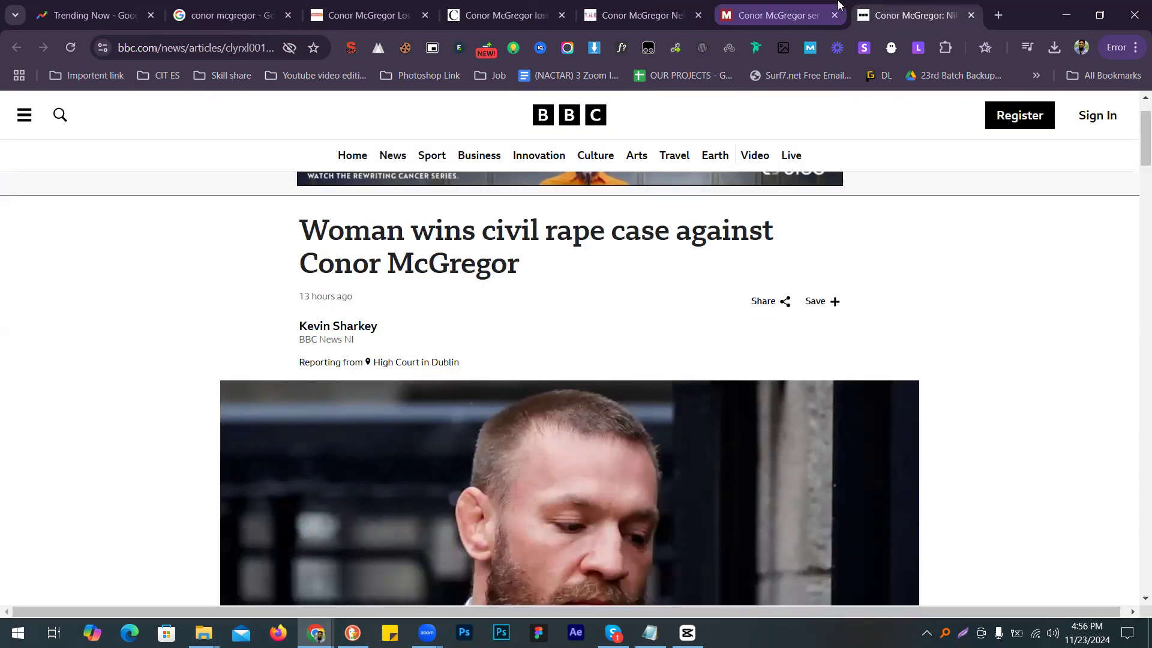
# Step: Close all remaining article pages, the Google search results and the Google Trends page
pyautogui.hotkey('ctrl', 'w')
pyautogui.hotkey('ctrl', 'w')
pyautogui.hotkey('ctrl', 'w')
pyautogui.hotkey('ctrl', 'w')
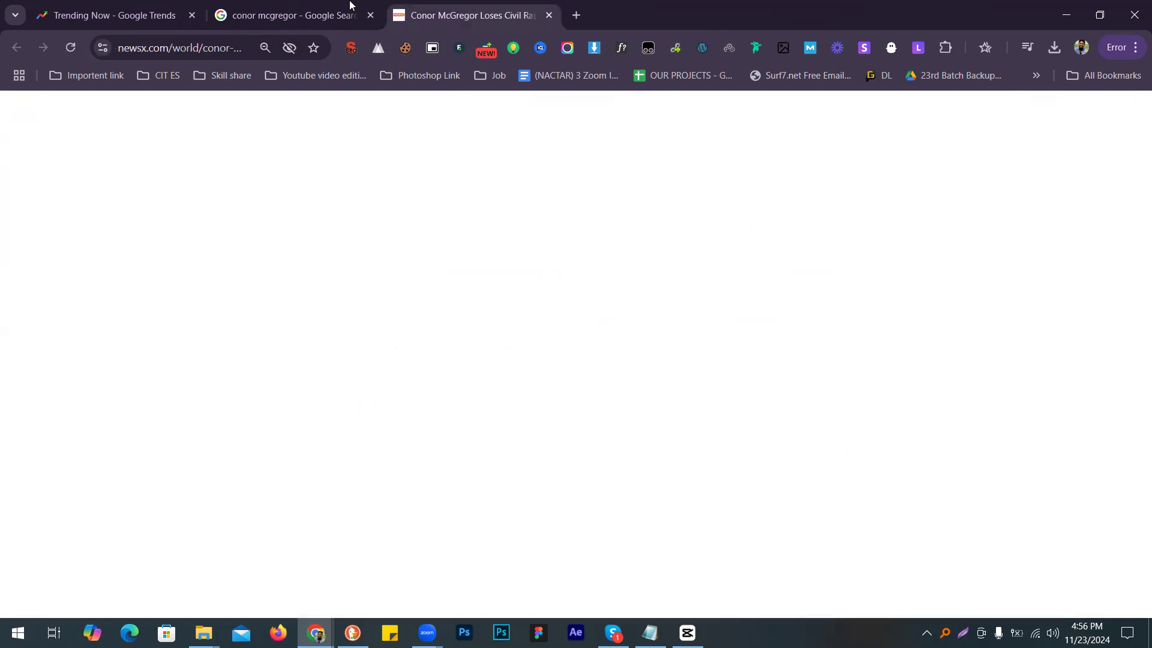
pyautogui.hotkey('ctrl', 'w')
pyautogui.hotkey('ctrl', 'w')
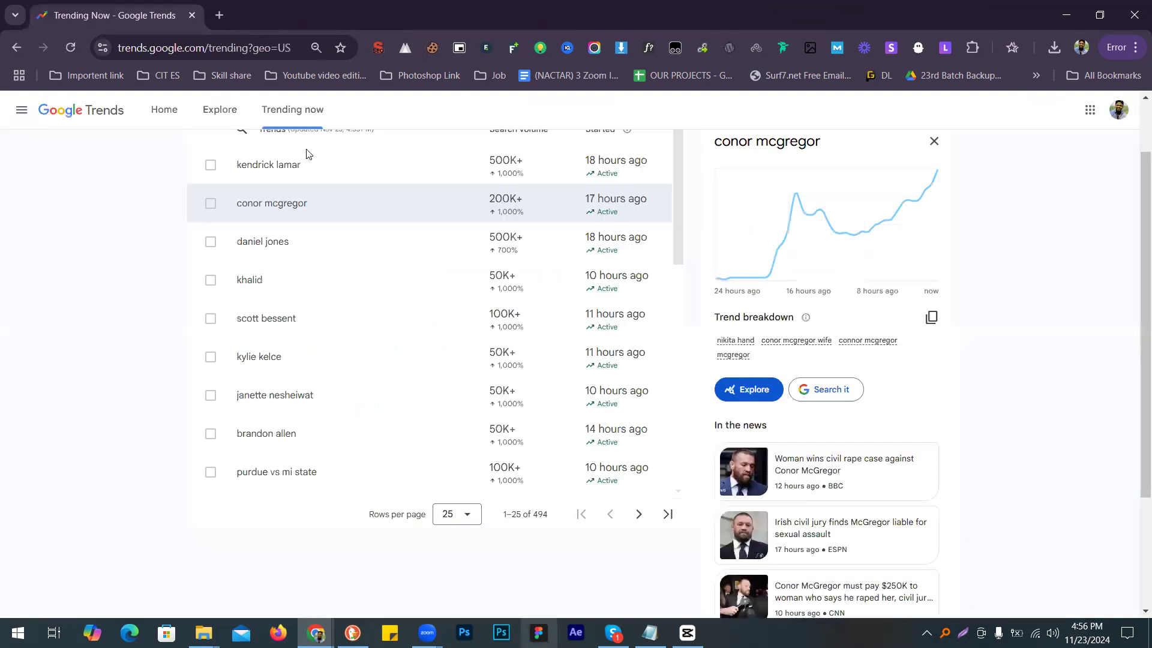
pyautogui.hotkey('ctrl', 'w')
# Step: In CapCut, import article screenshots 1.jpg through 5.jpg from the News folder inside Desktop's Capcut class folder
pyautogui.click(251, 111)
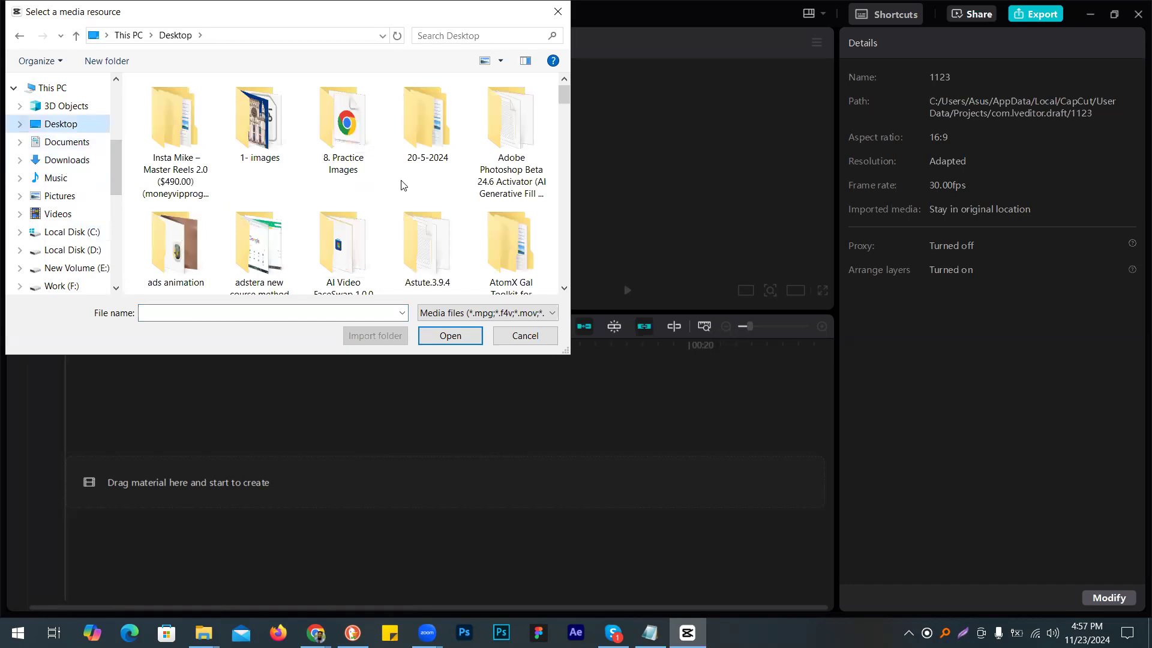
pyautogui.write('ca25414e45.jpg')
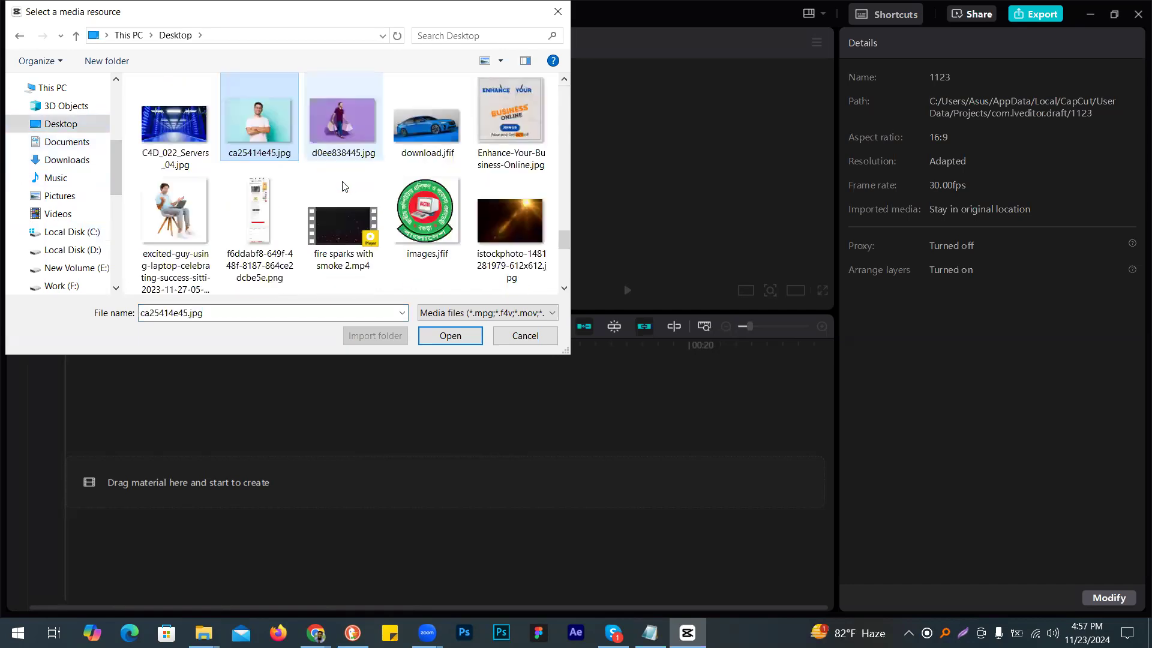
pyautogui.scroll(5, 344, 186)
pyautogui.press('Left')
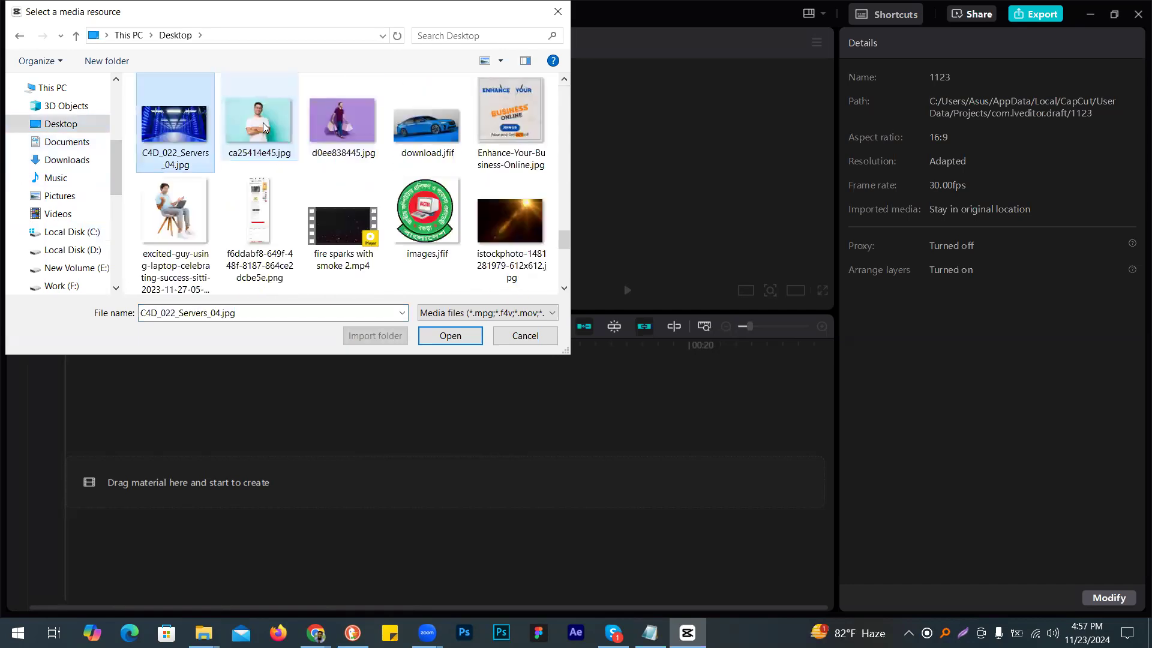
pyautogui.click(262, 122)
pyautogui.scroll(5, 263, 122)
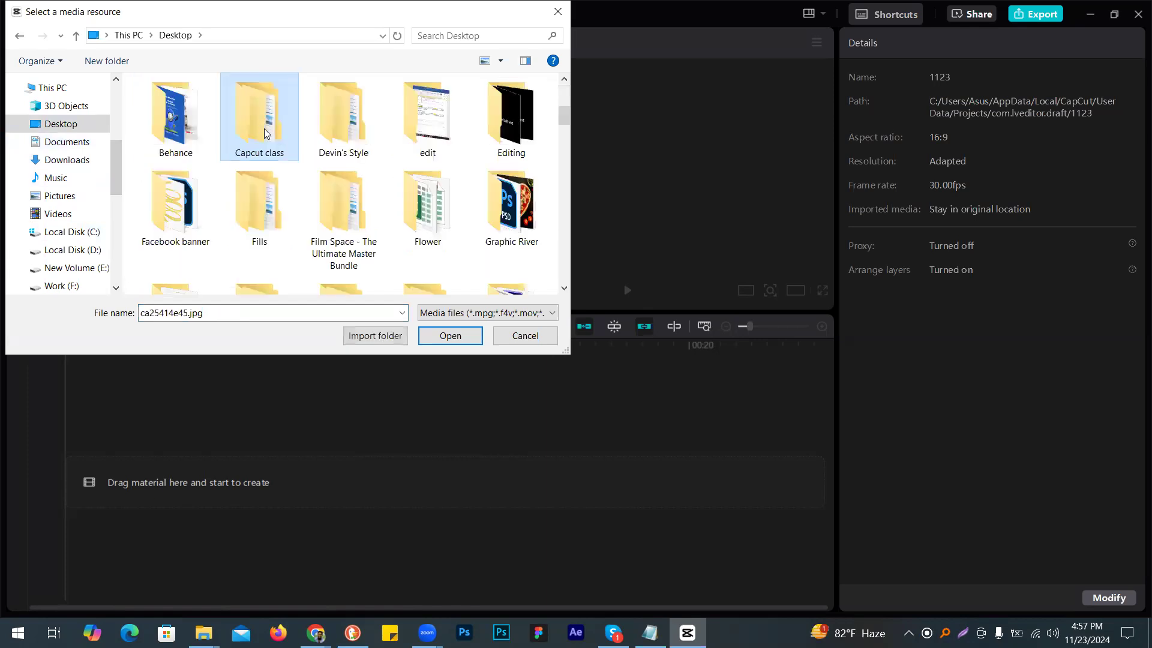
pyautogui.doubleClick(263, 122)
pyautogui.doubleClick(165, 122)
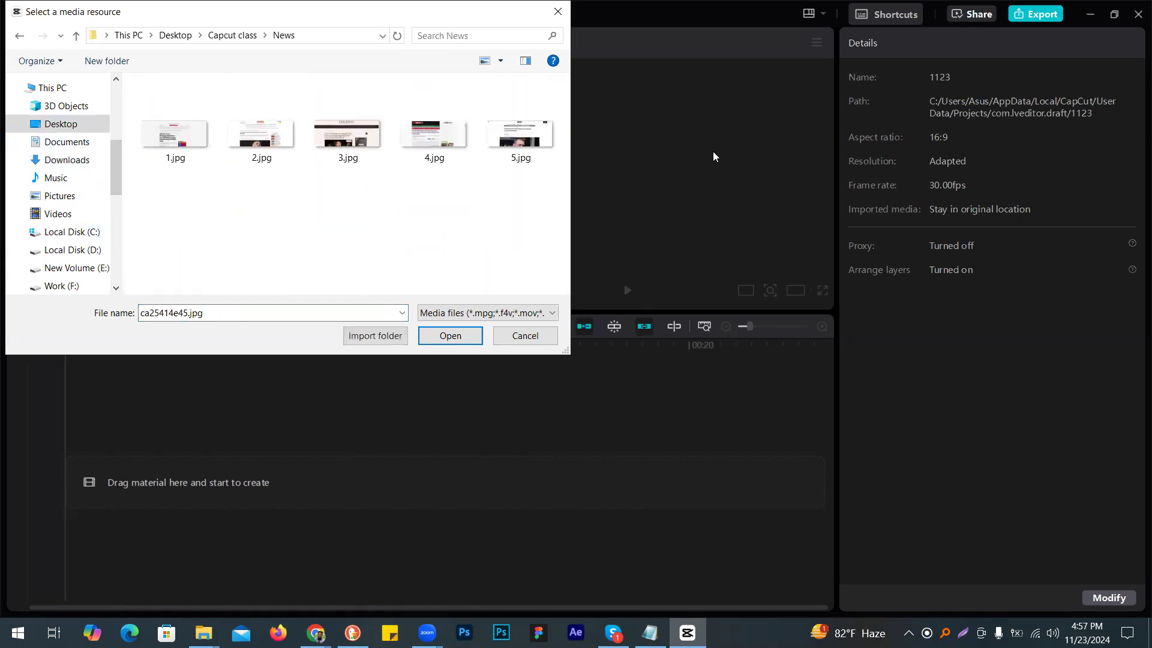
pyautogui.hotkey('ctrl', 'a')
pyautogui.click(431, 337)
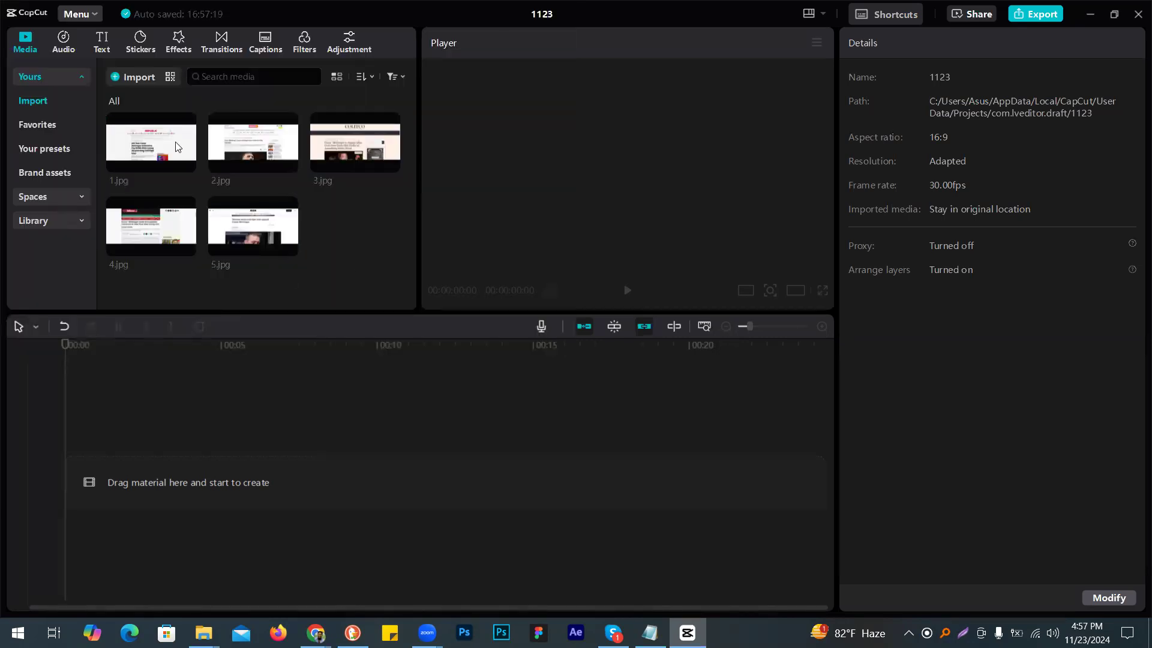
# Step: Import the plain yellow solid-color background image from the Downloads folder into the project media
pyautogui.click(133, 77)
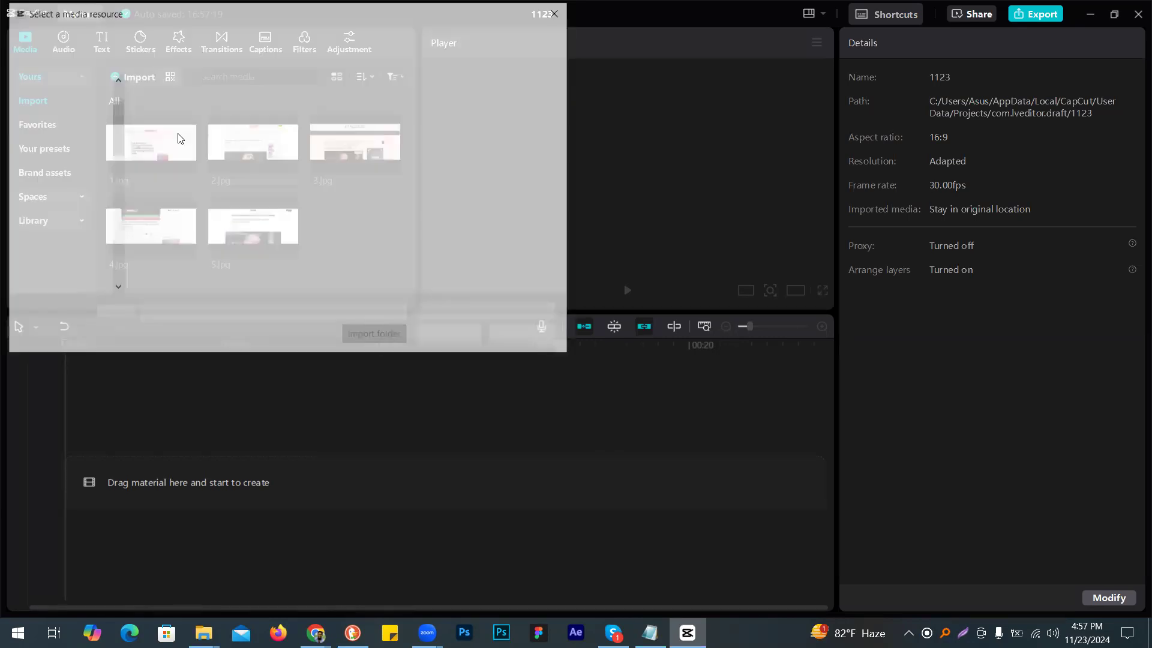
pyautogui.scroll(2, 52, 148)
pyautogui.click(60, 130)
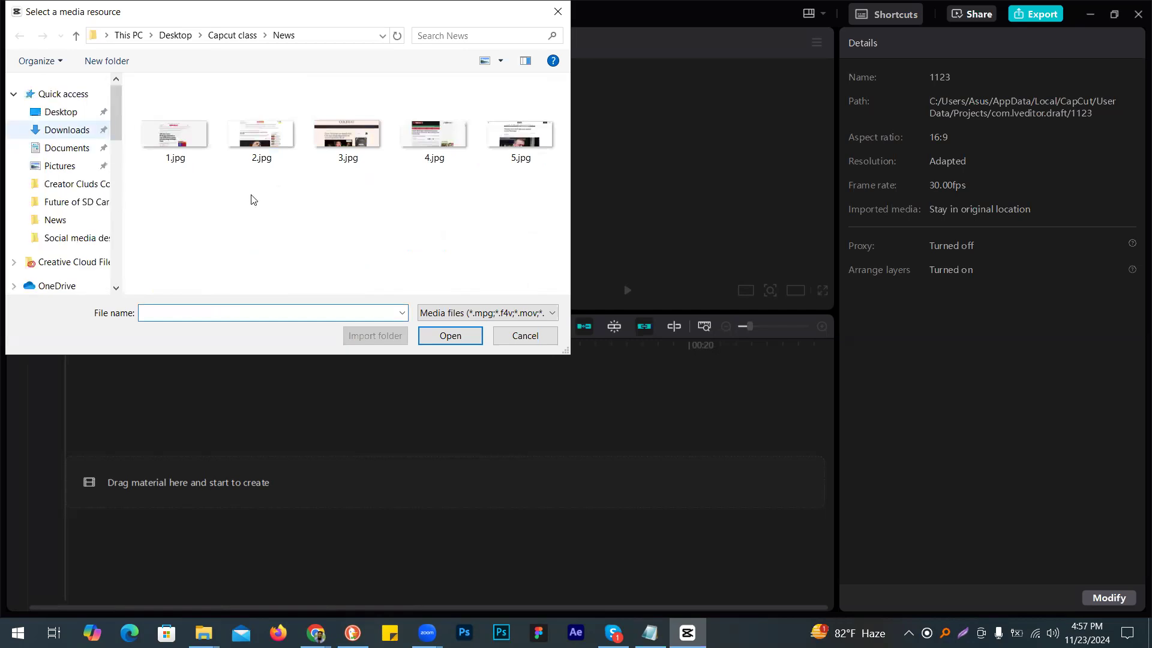
pyautogui.click(155, 154)
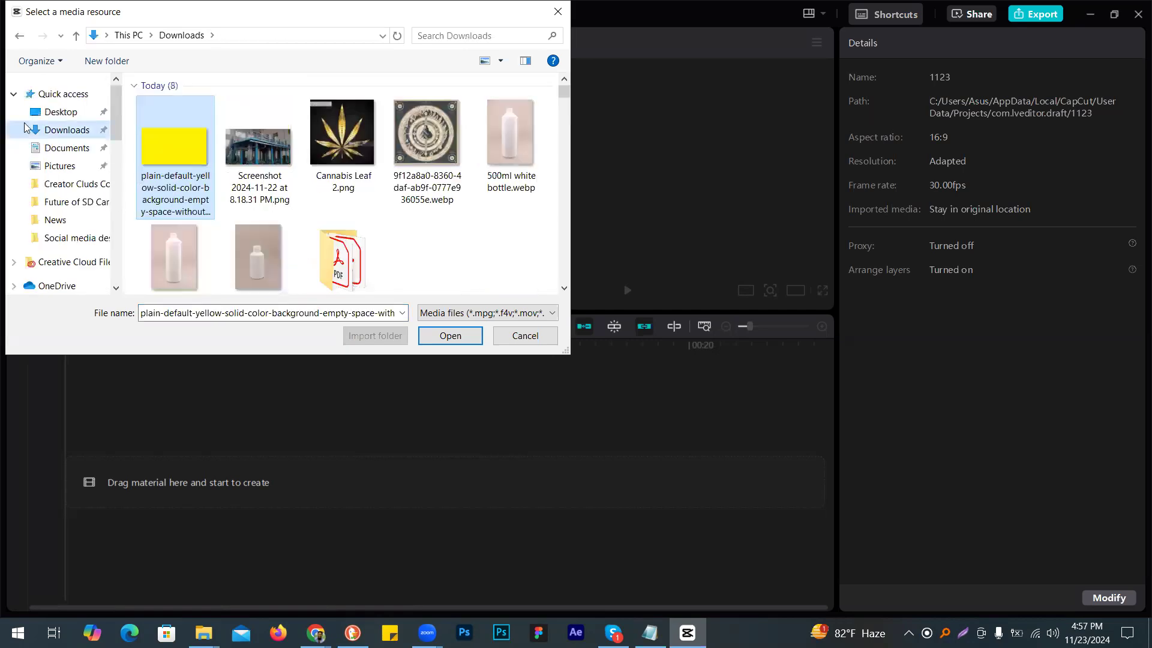
pyautogui.press('Return')
# Step: Import the dark grid background image paper7-01.jpg from the Desktop into the project media
pyautogui.click(130, 78)
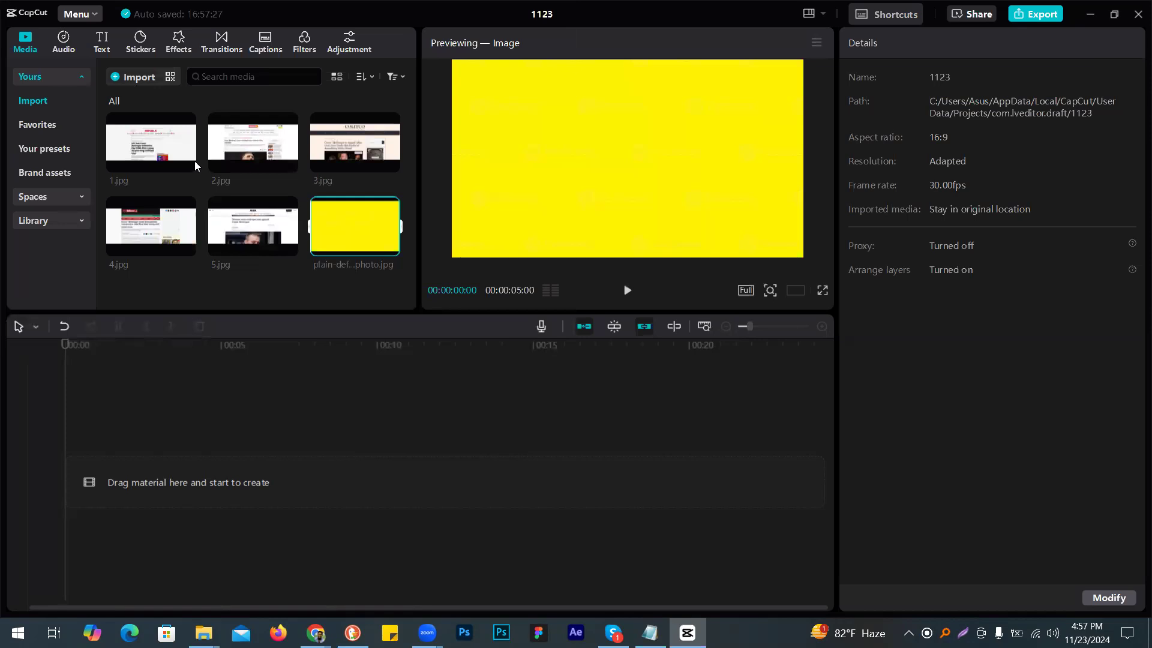
pyautogui.scroll(2, 60, 205)
pyautogui.click(60, 207)
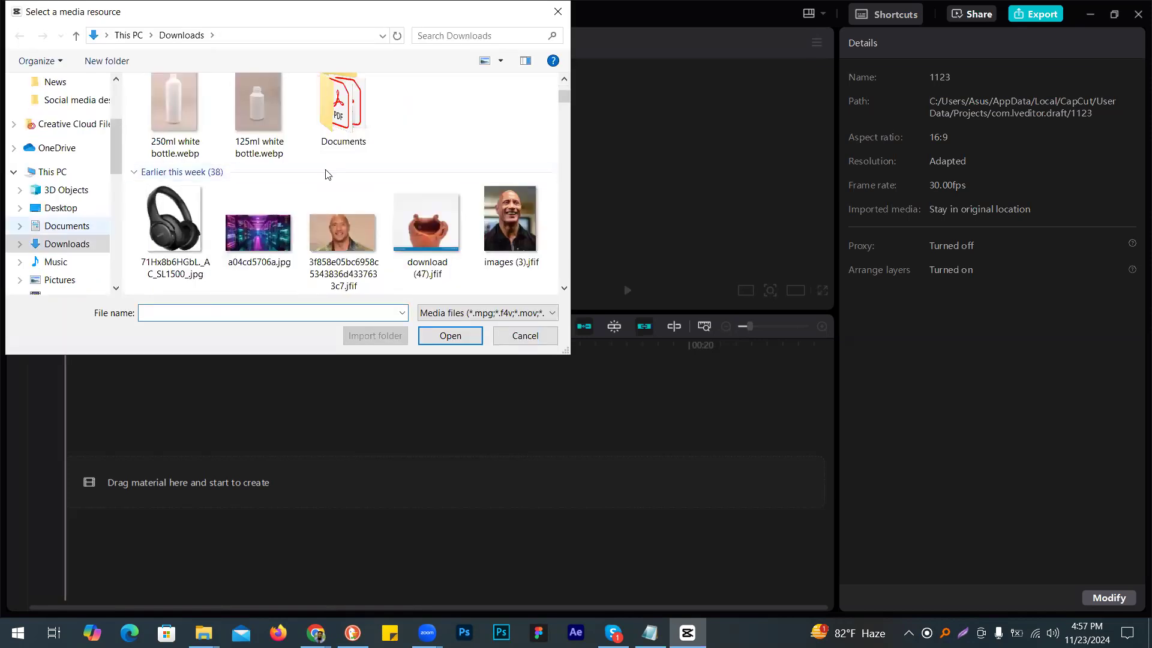
pyautogui.scroll(-2, 311, 191)
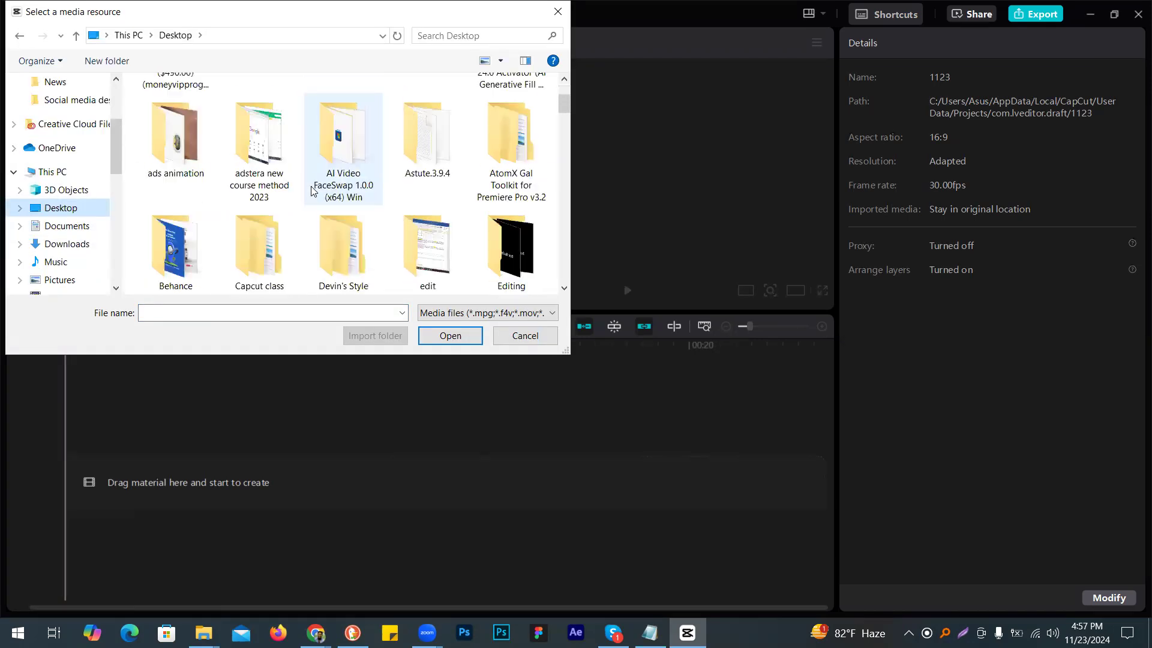
pyautogui.scroll(-5, 312, 191)
pyautogui.scroll(-5, 311, 191)
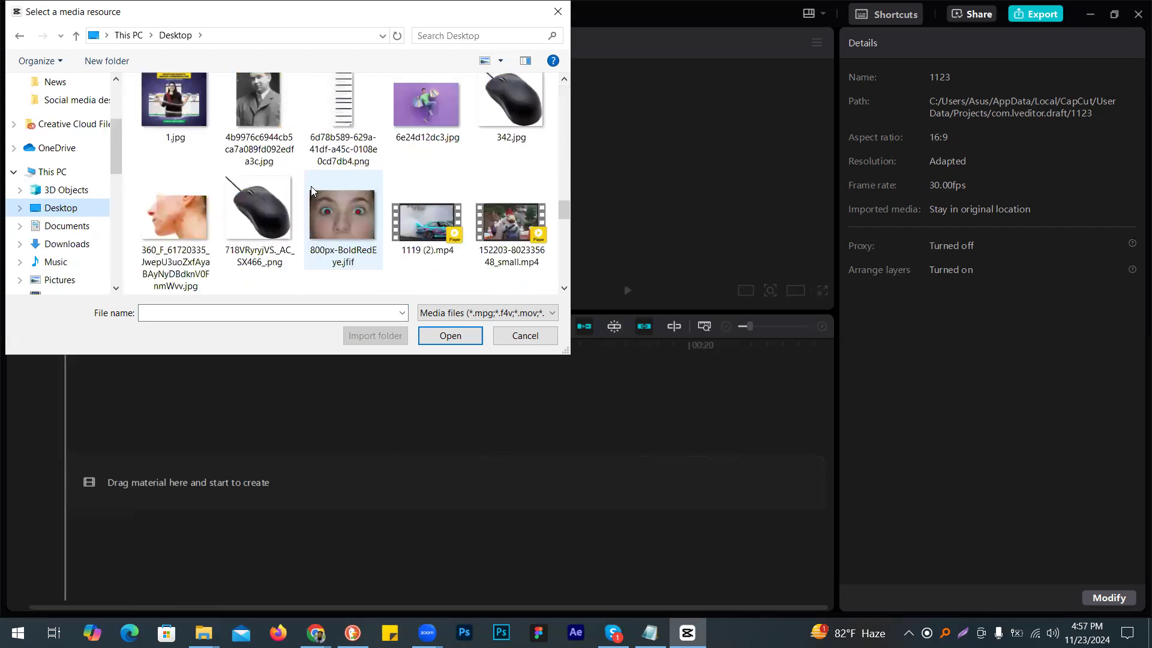
pyautogui.scroll(-3, 311, 191)
pyautogui.scroll(-2, 310, 190)
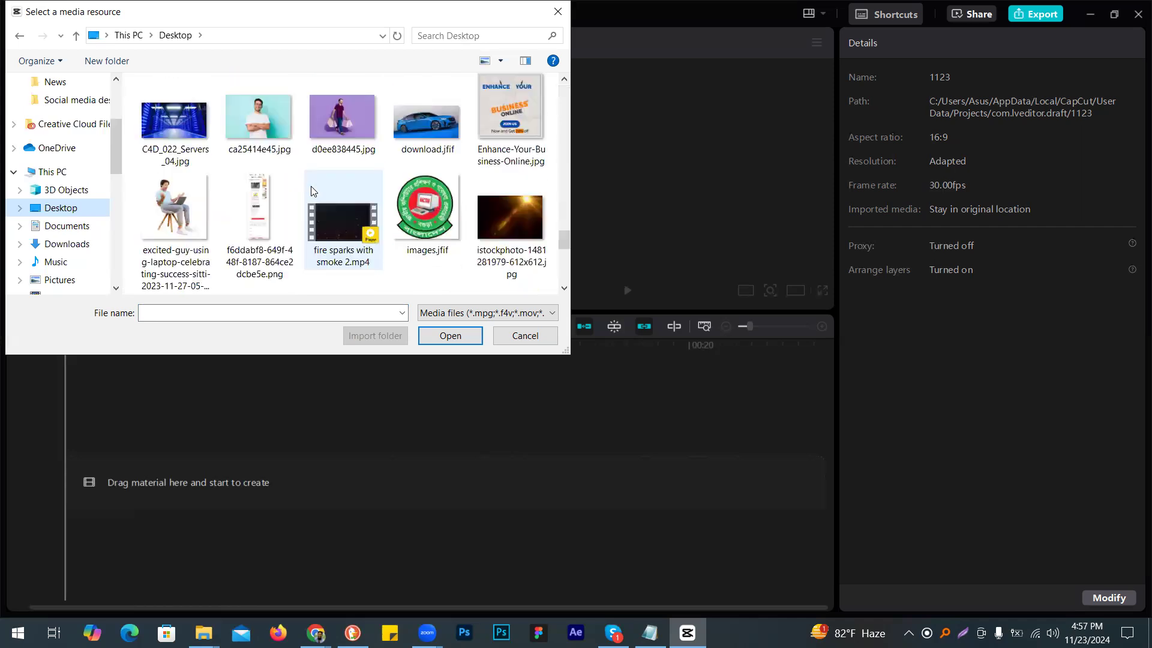
pyautogui.scroll(-2, 310, 191)
pyautogui.scroll(-3, 312, 191)
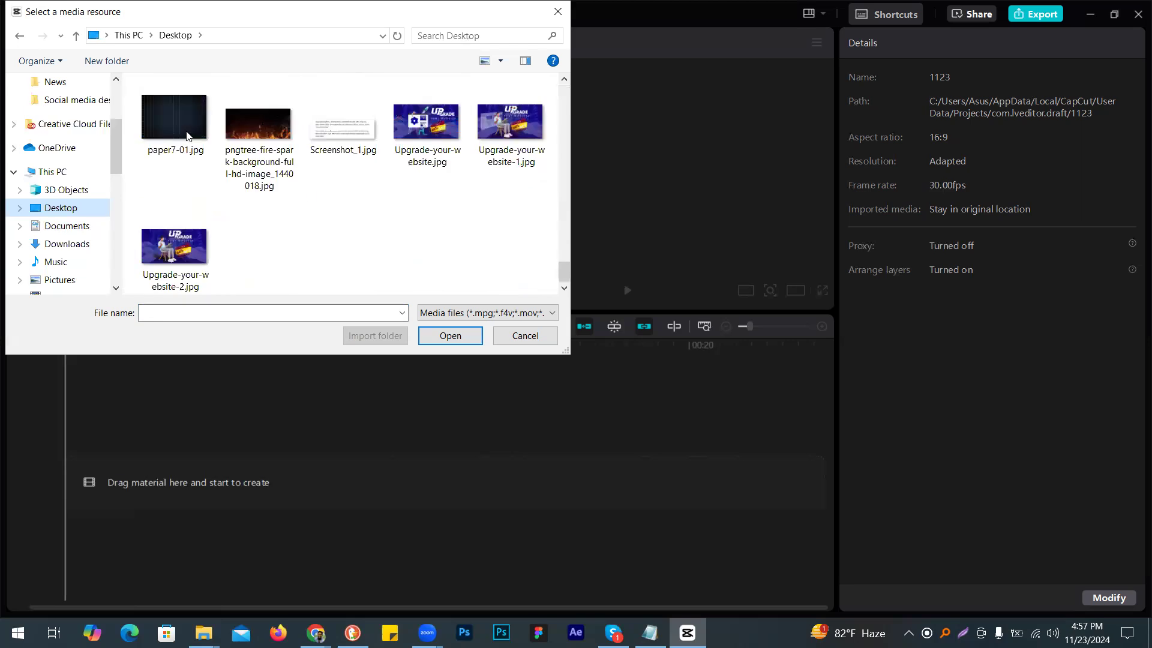
pyautogui.doubleClick(177, 207)
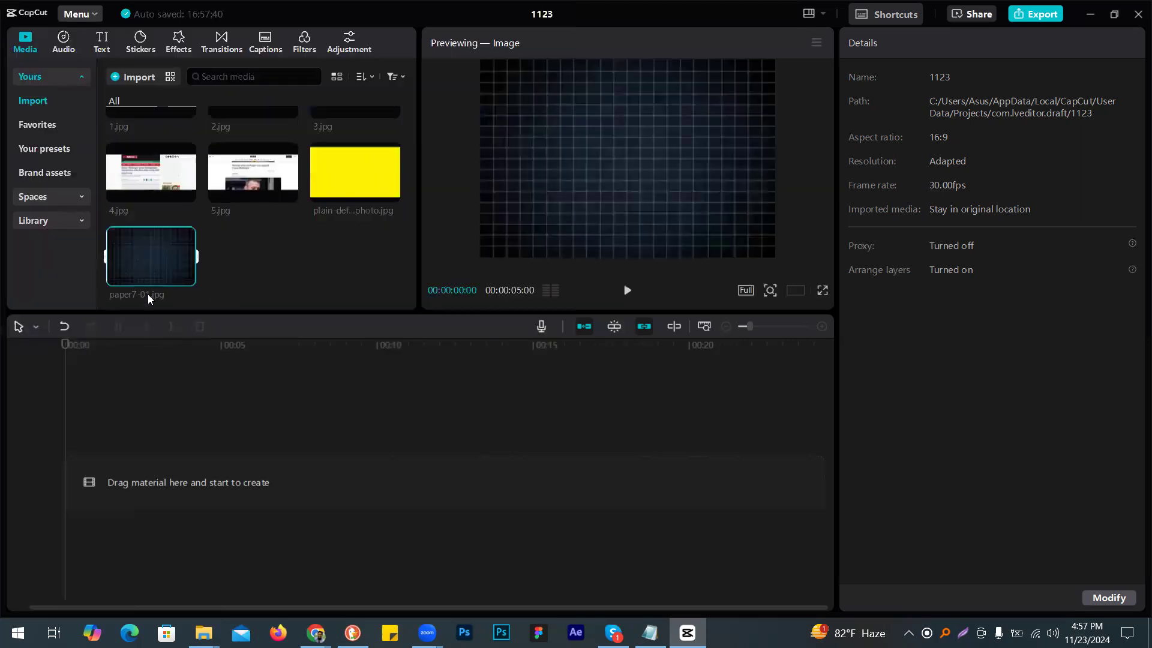
# Step: Add paper7-01.jpg to the start of the timeline, scale it to 130%, and extend its duration to 00:00:22:26
pyautogui.moveTo(152, 471); pyautogui.dragTo(154, 471)
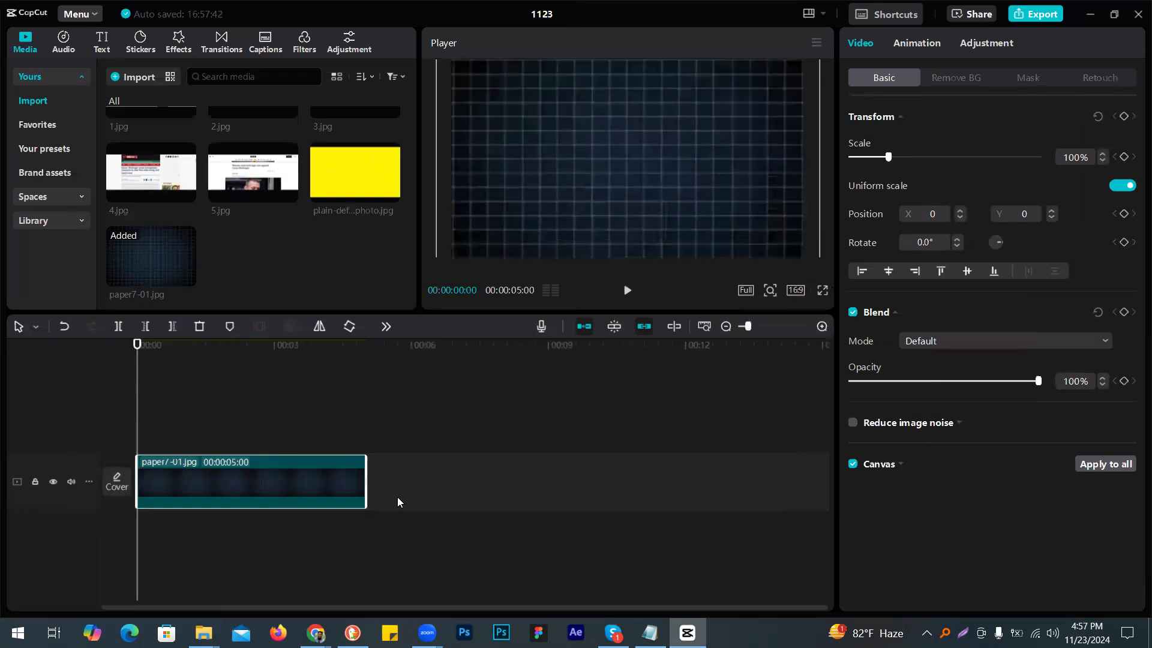
pyautogui.moveTo(366, 480); pyautogui.dragTo(782, 474)
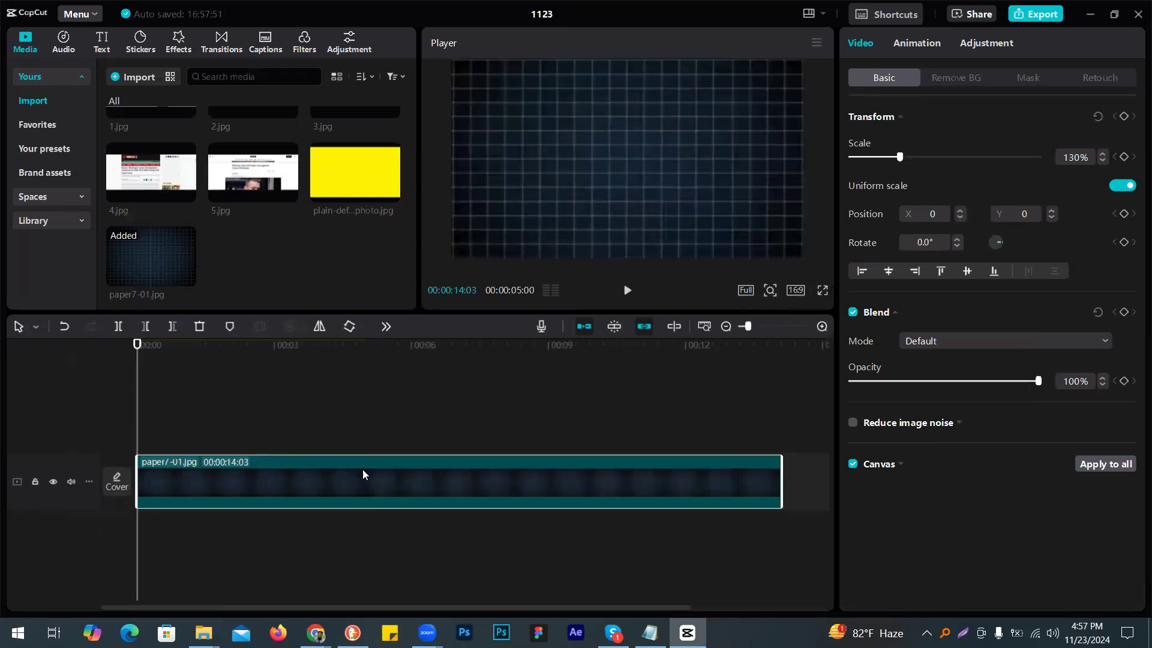
pyautogui.moveTo(362, 475); pyautogui.dragTo(129, 548)
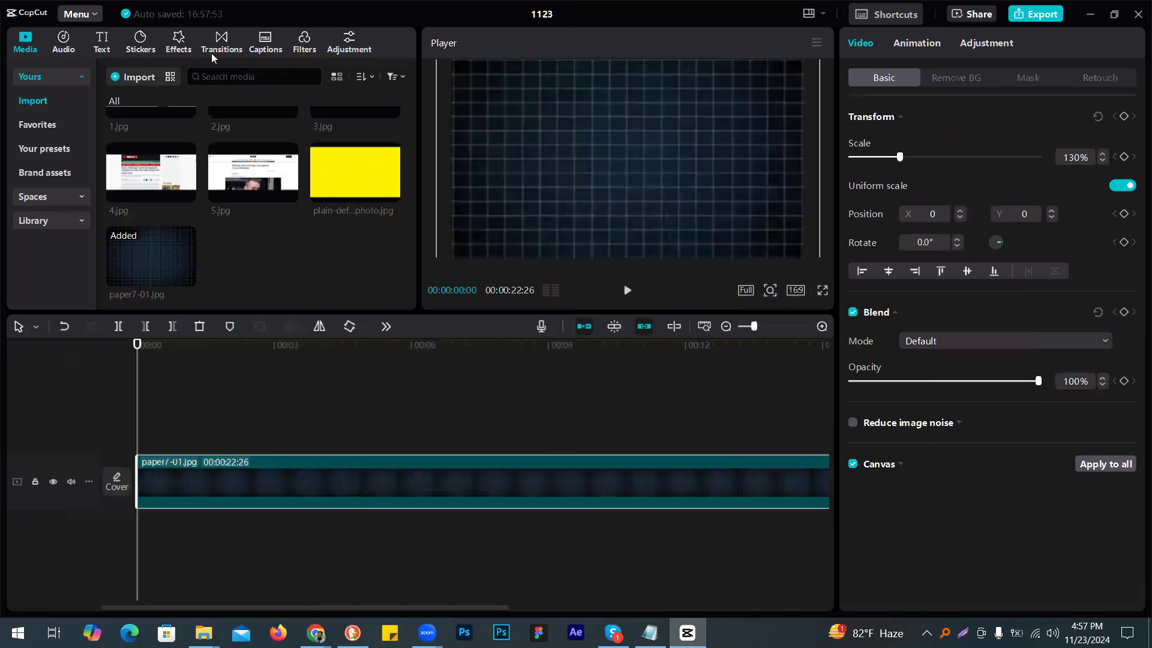
# Step: Search the video effects for "rebou" and apply the Rebound Swing effect to the paper7-01.jpg clip
pyautogui.click(172, 54)
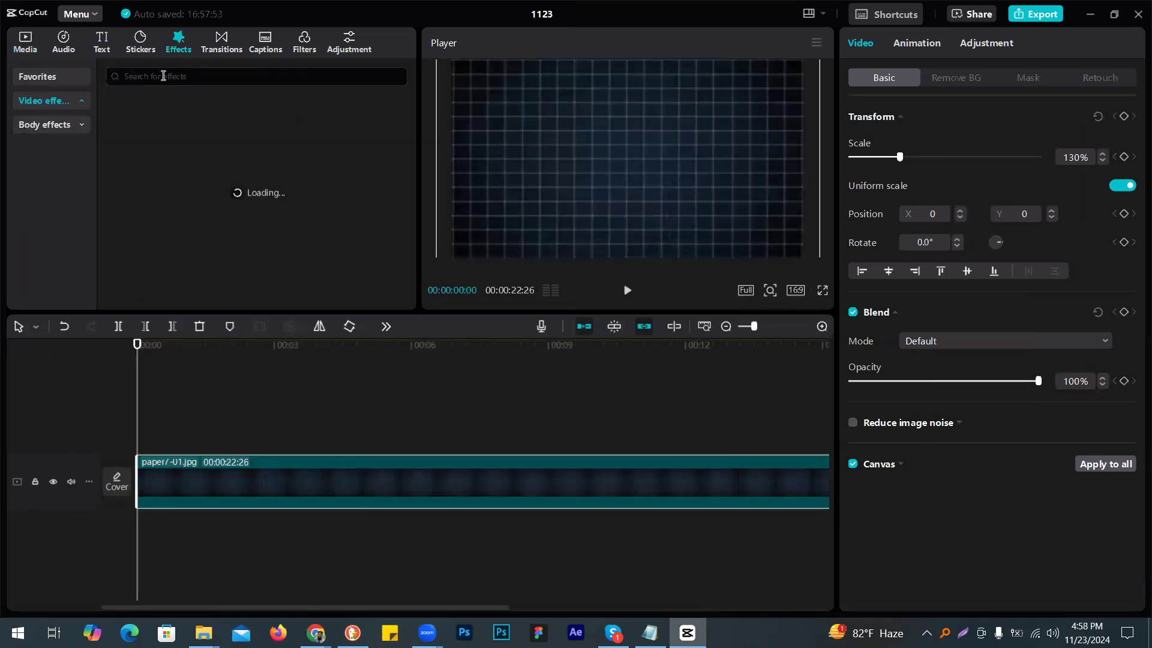
pyautogui.click(160, 76)
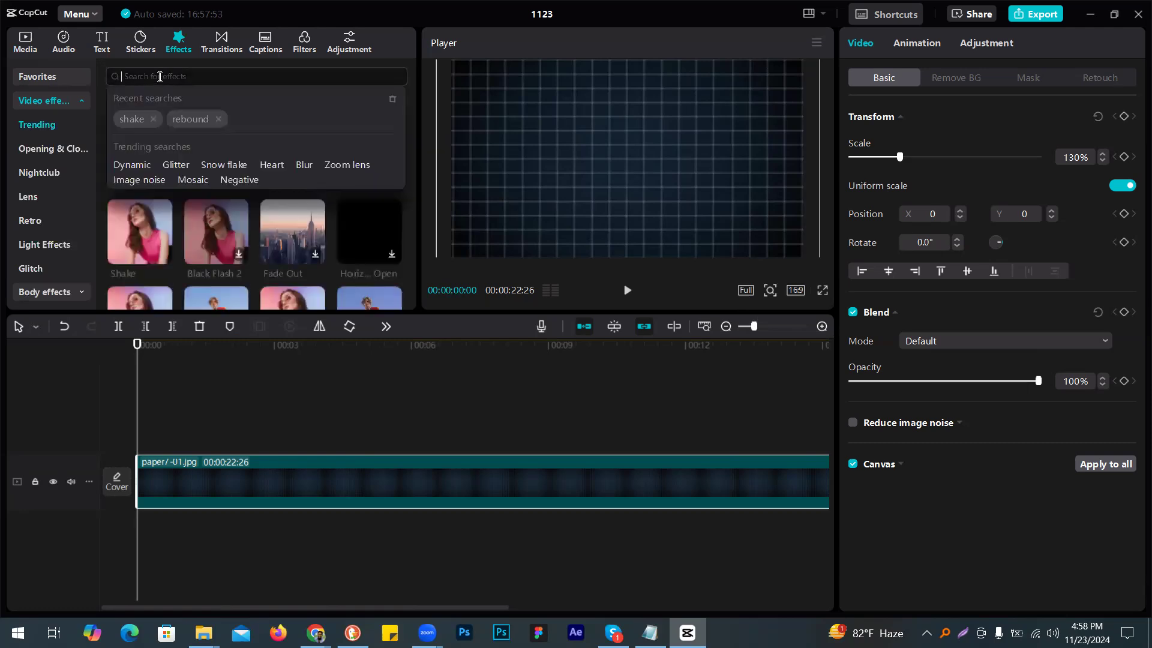
pyautogui.write('rebou')
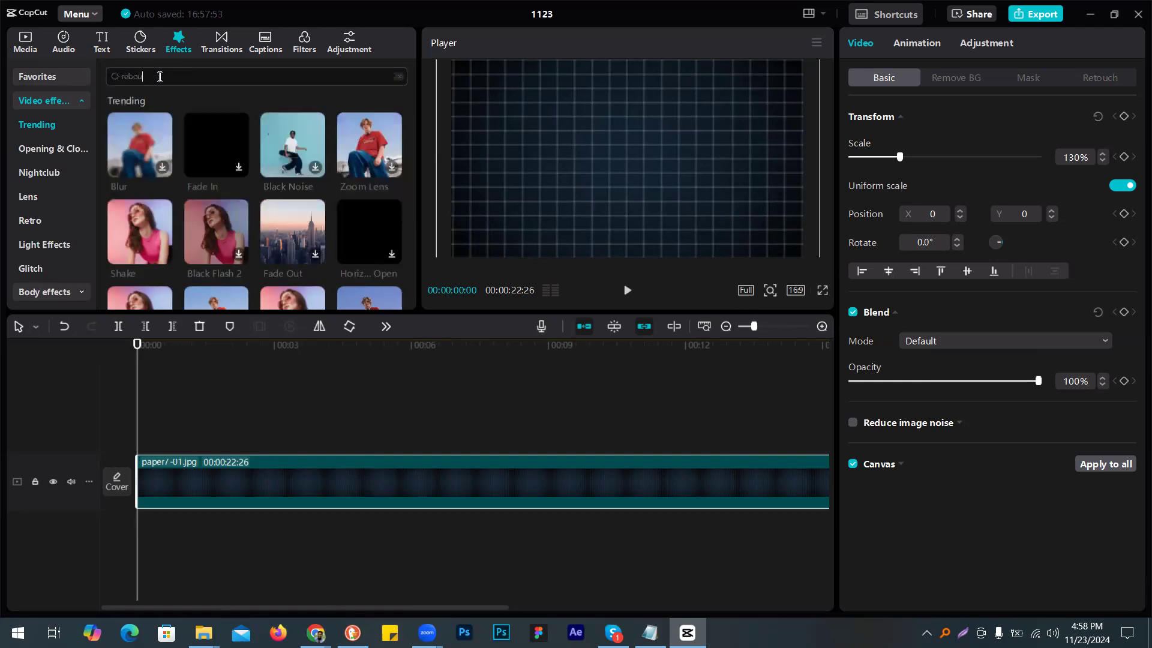
pyautogui.press('Return')
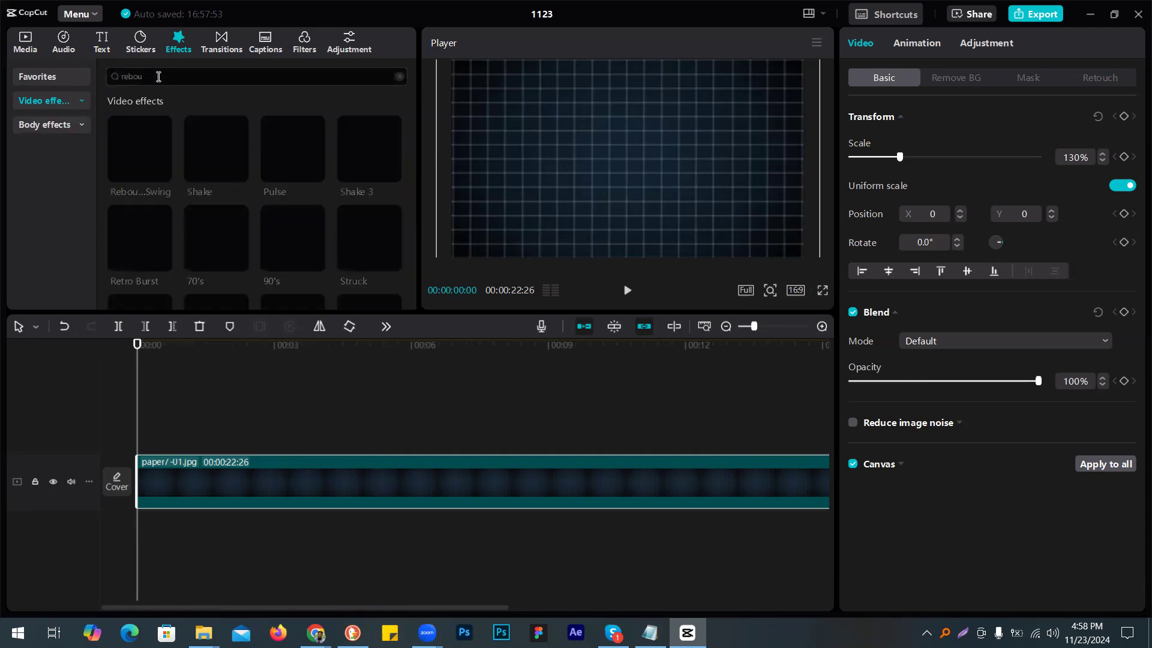
pyautogui.moveTo(148, 145); pyautogui.dragTo(202, 486)
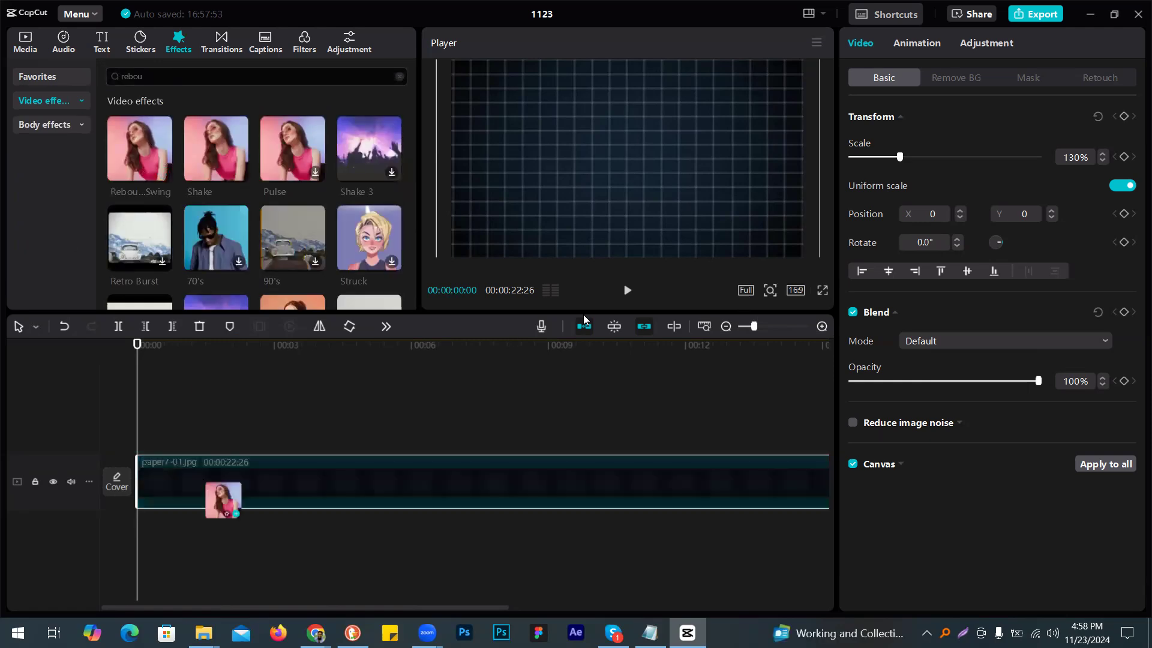
# Step: Preview the Rebound Swing effect on the grid background clip and return the playhead to the start
pyautogui.click(627, 291)
pyautogui.press('space')
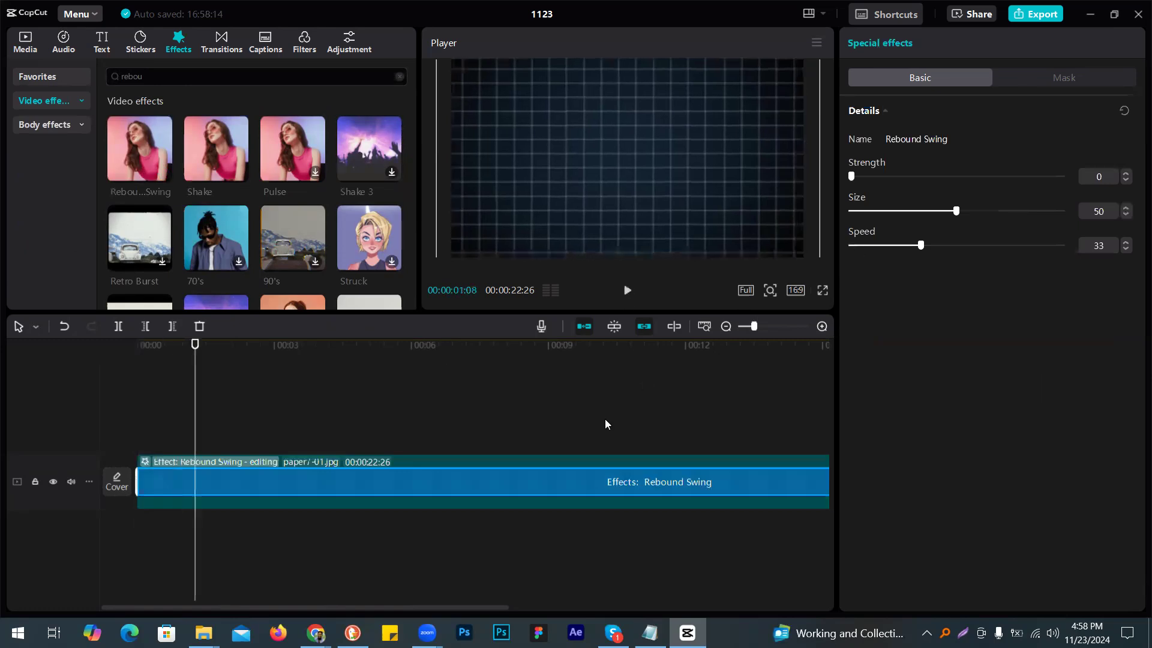
pyautogui.click(644, 420)
pyautogui.hotkey('ctrl', 'a')
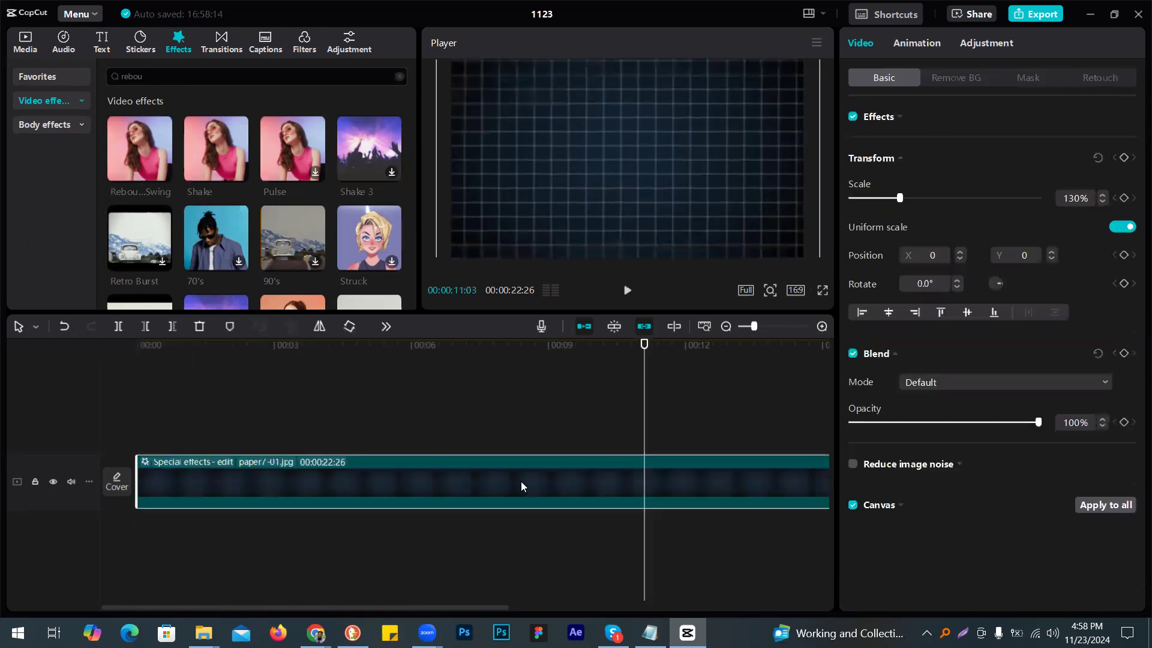
pyautogui.press('Home')
pyautogui.click(626, 291)
pyautogui.click(228, 389)
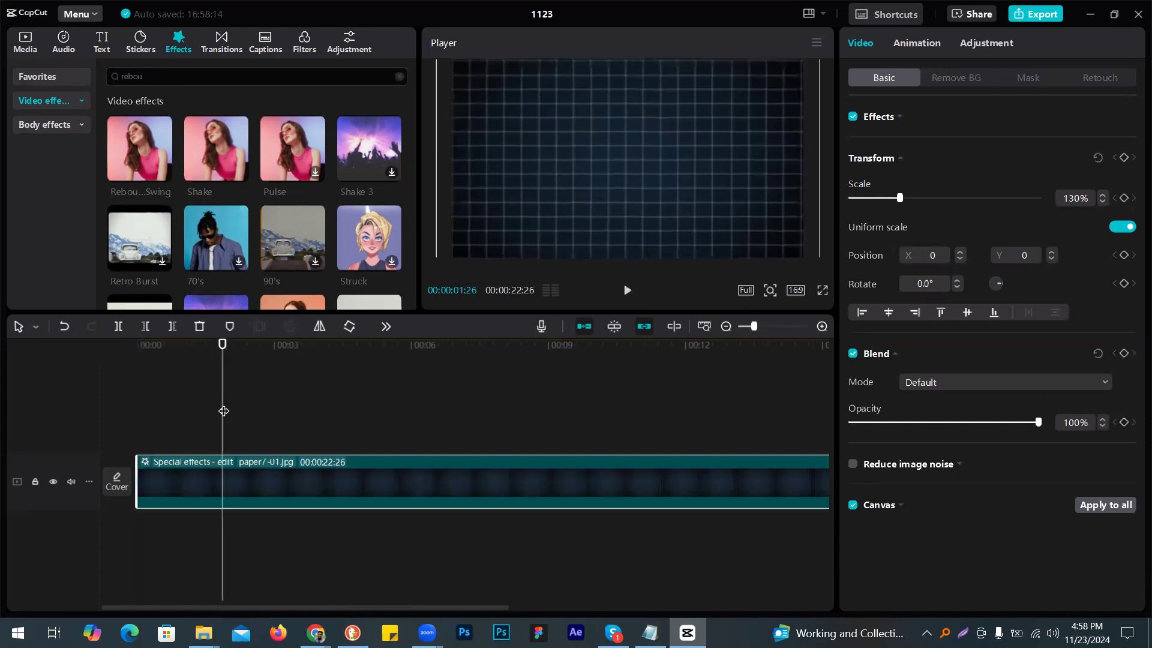
pyautogui.press('Home')
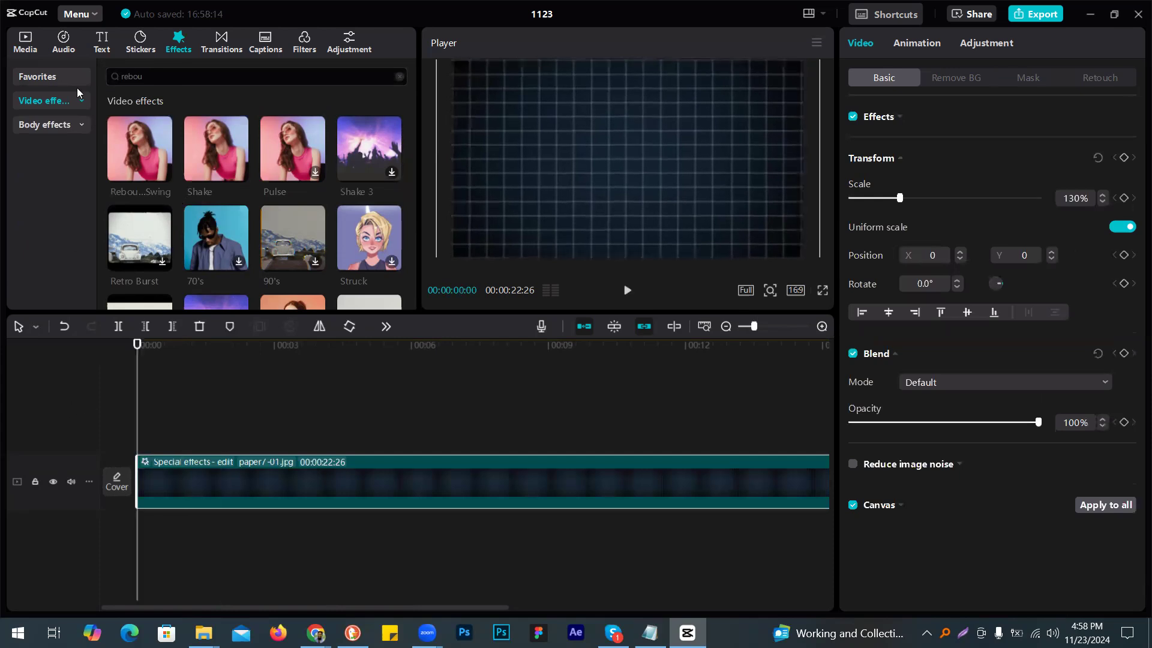
# Step: Add 1.jpg on a new track above the grid background, starting at 00:00
pyautogui.click(38, 37)
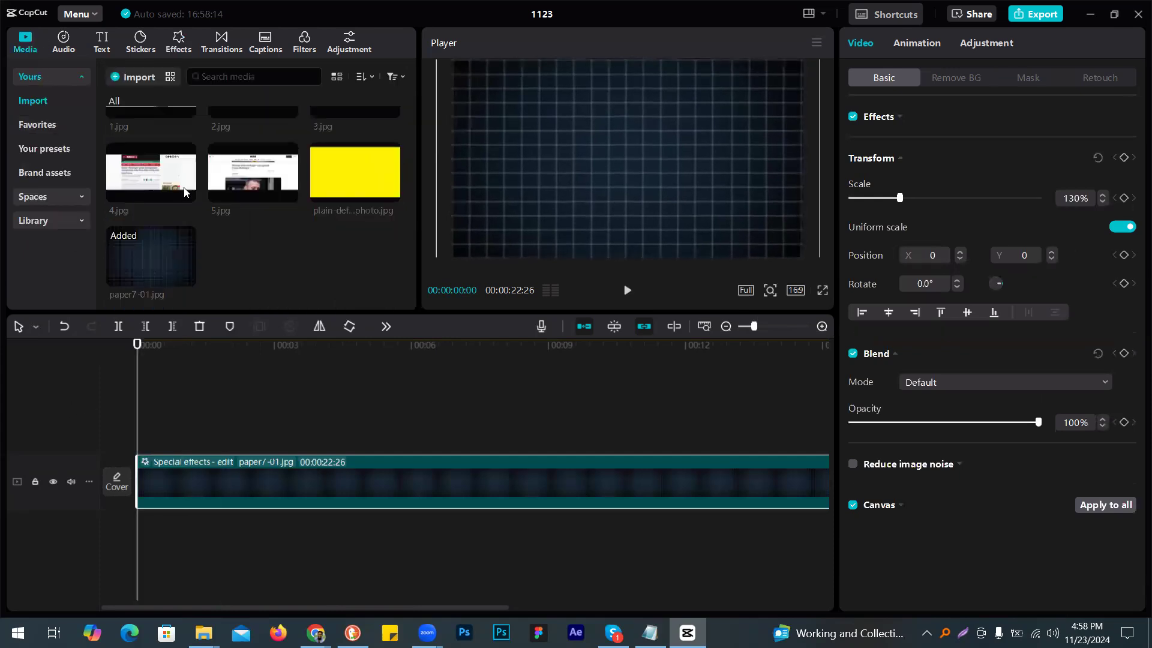
pyautogui.scroll(1, 146, 164)
pyautogui.moveTo(180, 465); pyautogui.dragTo(135, 429)
pyautogui.moveTo(261, 436); pyautogui.dragTo(290, 420)
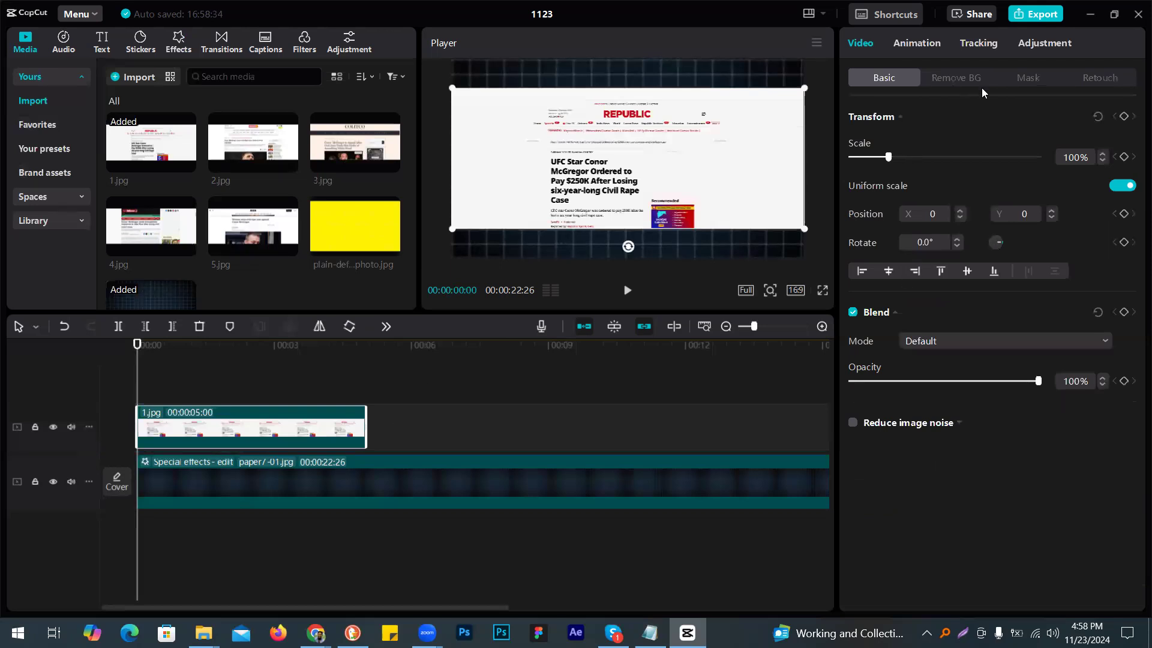
# Step: Crop the empty side margins off the 1.jpg clip and set its scale to 84%
pyautogui.click(1030, 77)
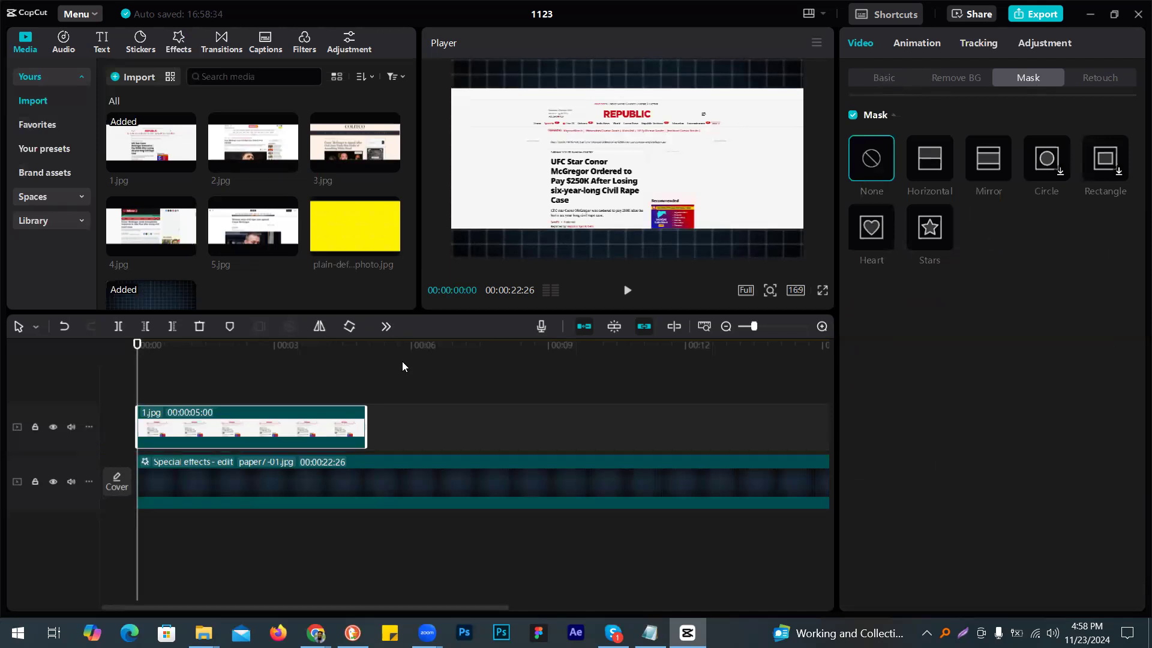
pyautogui.click(418, 329)
pyautogui.moveTo(270, 298); pyautogui.dragTo(398, 311)
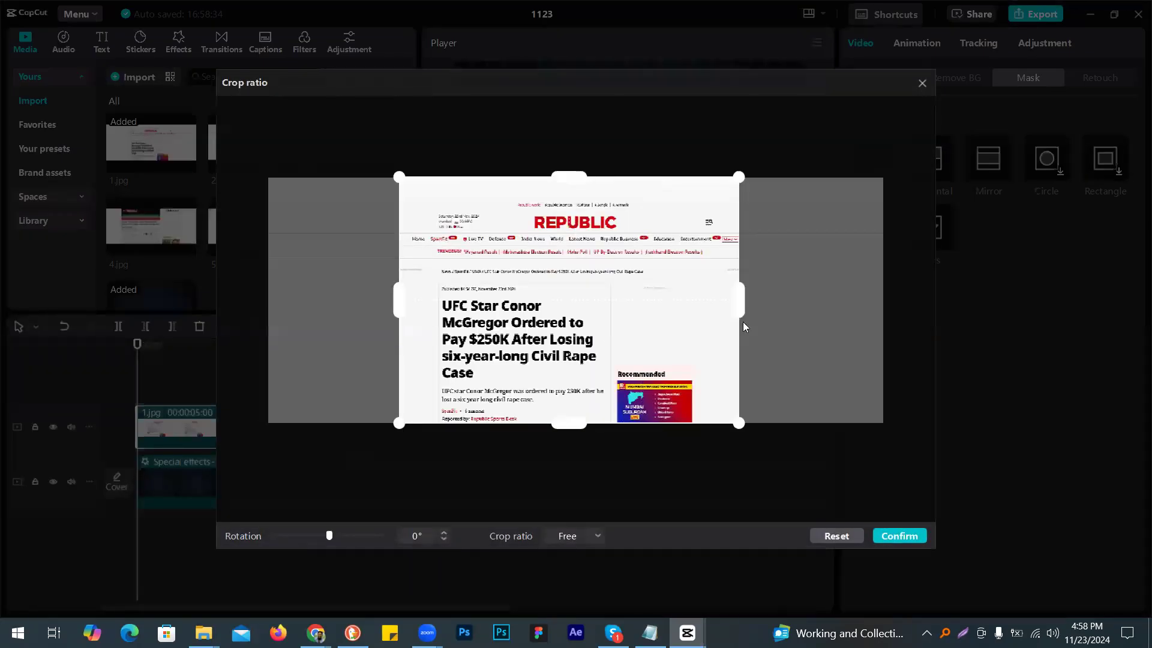
pyautogui.click(897, 537)
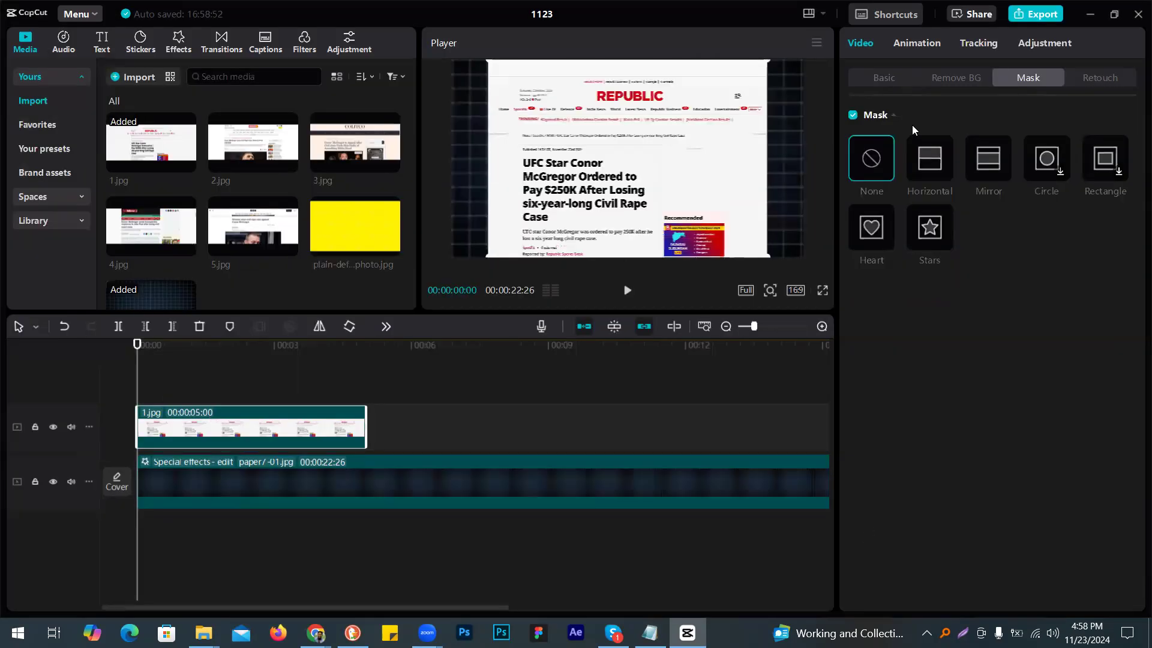
pyautogui.click(868, 78)
pyautogui.moveTo(888, 159); pyautogui.dragTo(882, 157)
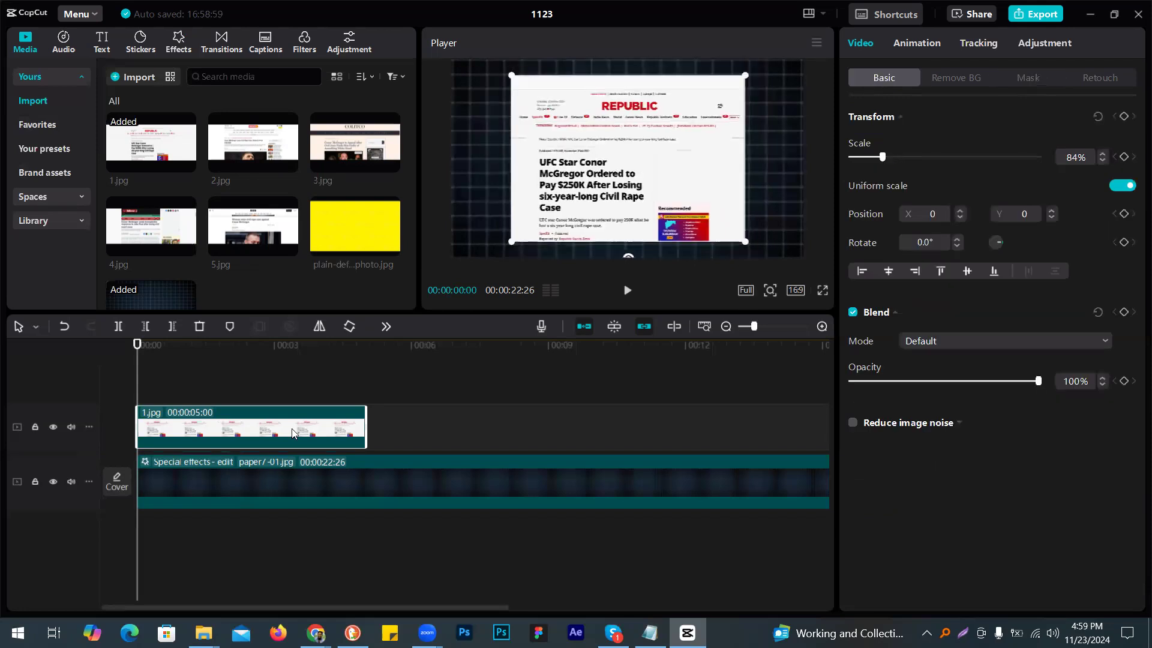
# Step: Place the plain yellow image on a new track above 1.jpg, starting at 00:00
pyautogui.click(147, 381)
pyautogui.moveTo(144, 382); pyautogui.dragTo(141, 387)
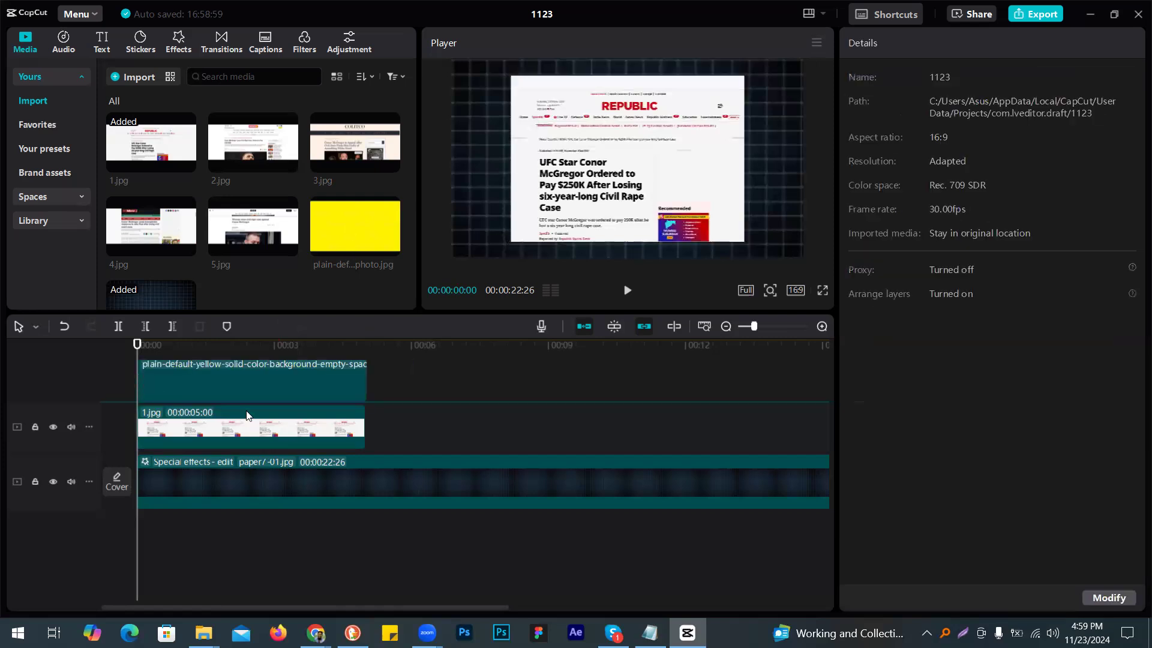
# Step: Set the yellow image clip's blend mode to Multiply so the article shows through
pyautogui.click(356, 433)
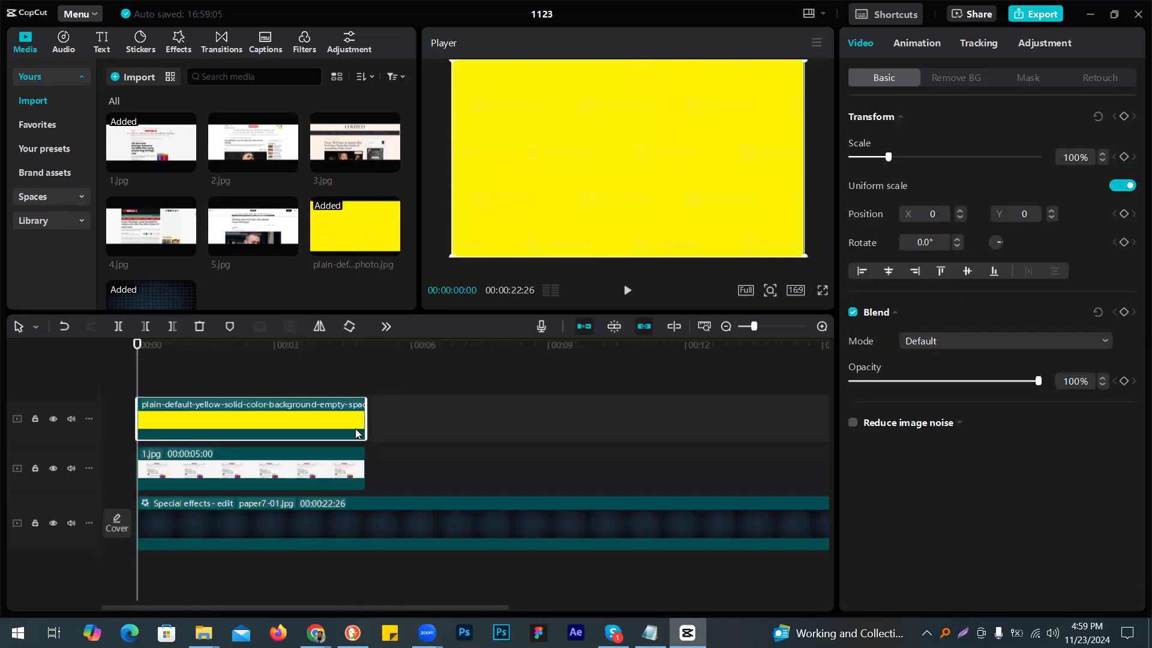
pyautogui.click(964, 341)
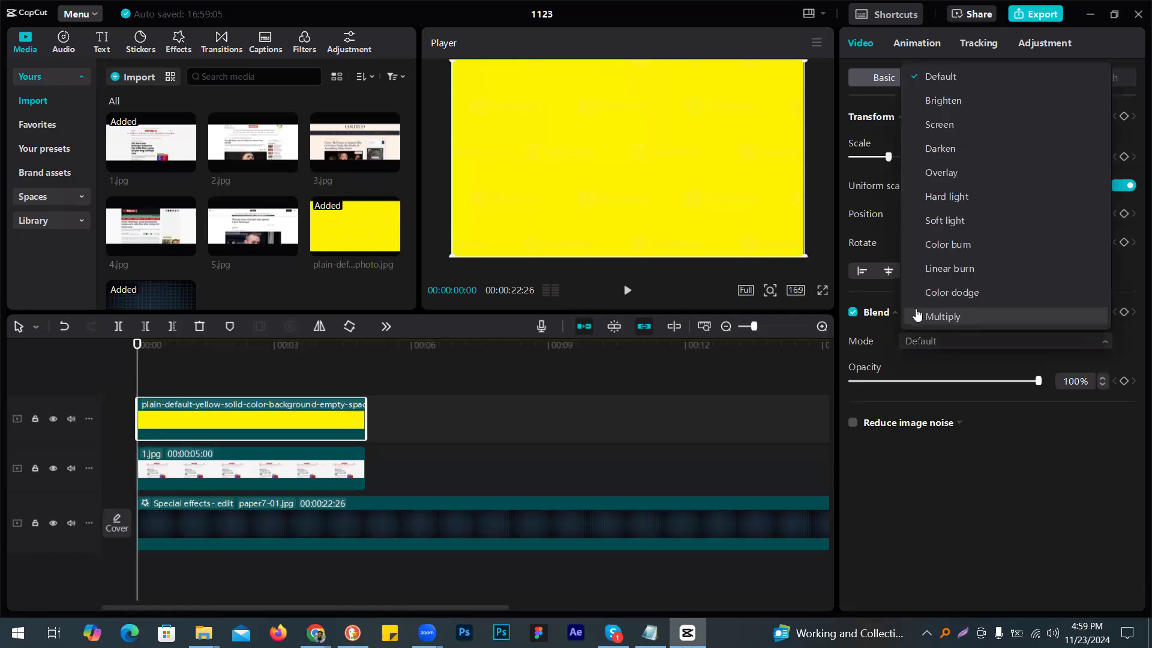
pyautogui.click(965, 319)
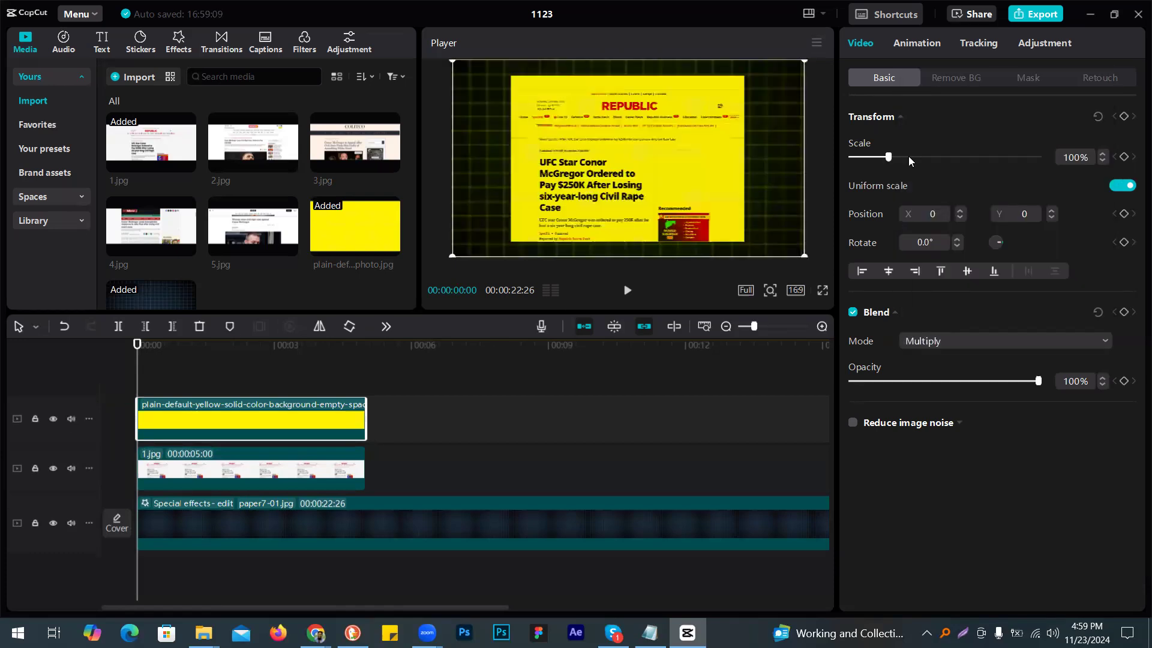
# Step: Turn off uniform scale for the yellow clip, set width to 25% and height to 14%, and shift it to X -78
pyautogui.click(1122, 186)
pyautogui.moveTo(879, 197); pyautogui.dragTo(855, 197)
pyautogui.moveTo(868, 159); pyautogui.dragTo(861, 158)
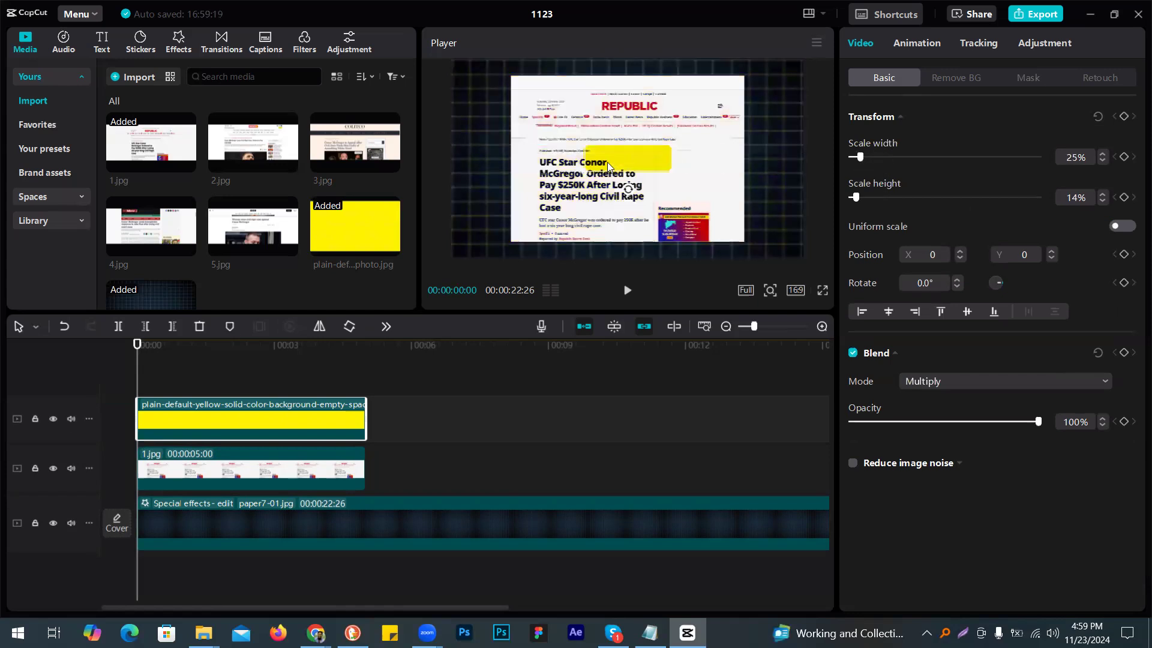
pyautogui.moveTo(646, 151)
pyautogui.mouseDown()
pyautogui.moveTo(598, 157)
pyautogui.moveTo(636, 151)
pyautogui.mouseUp()
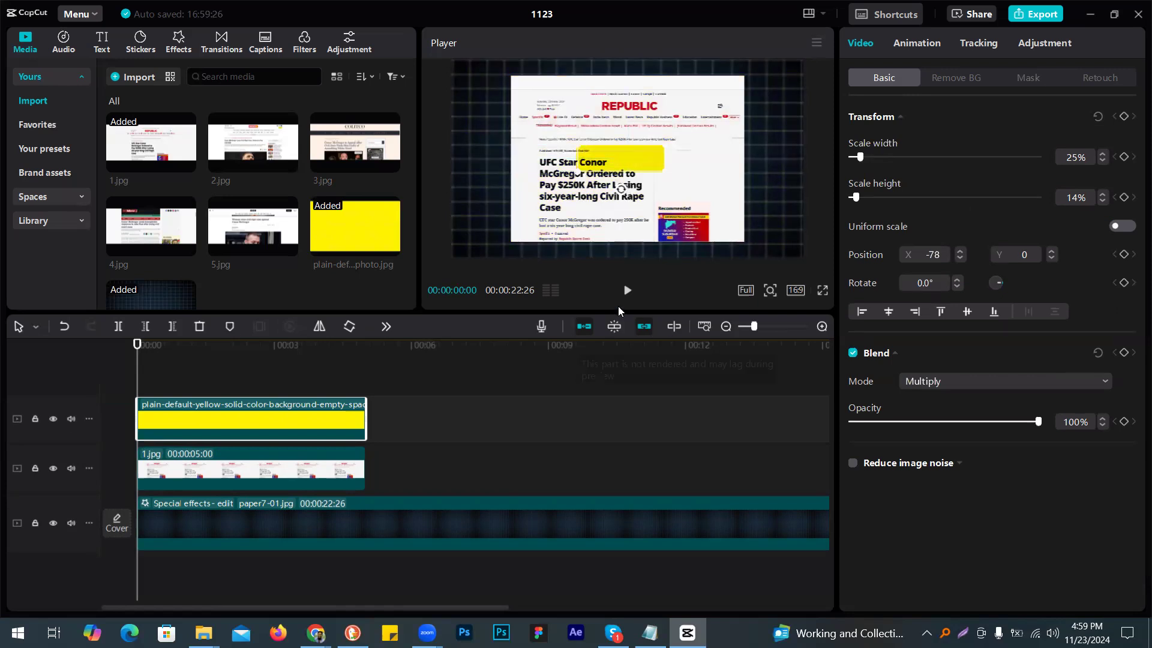
# Step: Enlarge the preview and, at 00:00:01:14, shrink the yellow clip to 12% width and 9% height, moving it over "Conor" at X -329, Y -57
pyautogui.moveTo(612, 313); pyautogui.dragTo(564, 390)
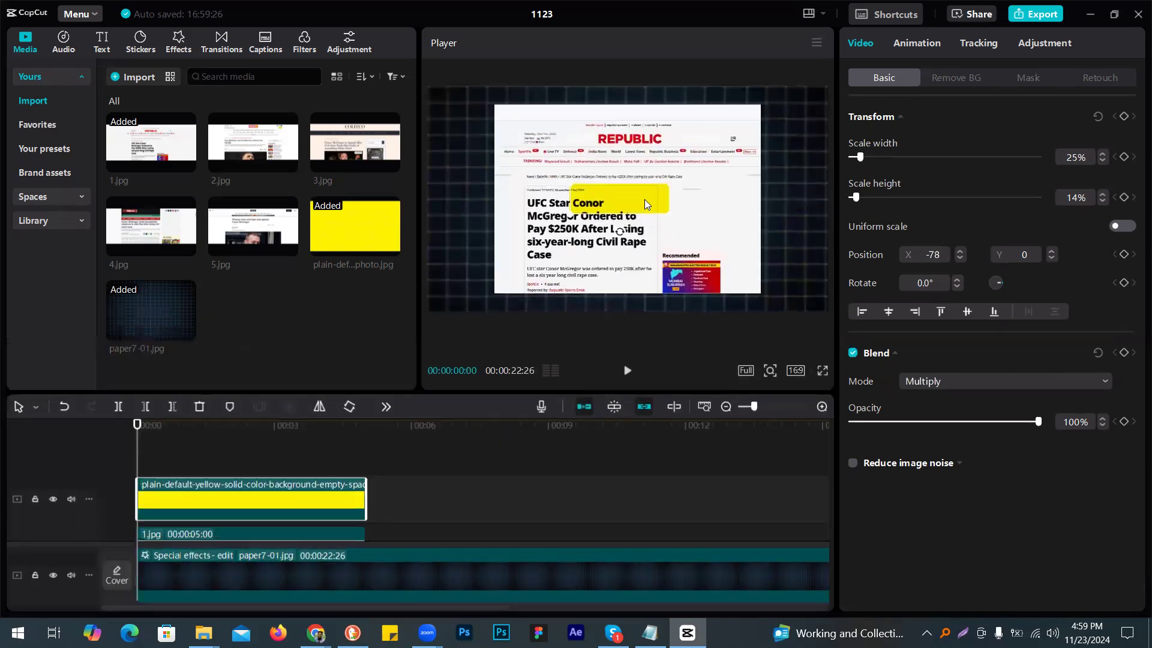
pyautogui.click(205, 427)
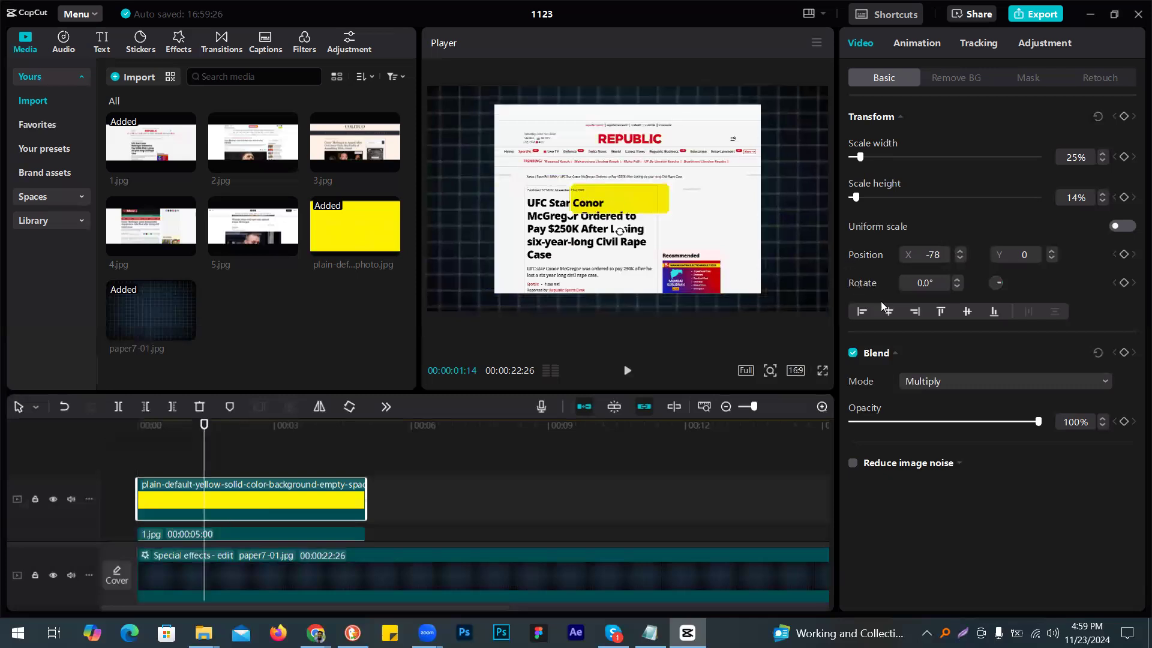
pyautogui.moveTo(856, 198); pyautogui.dragTo(853, 198)
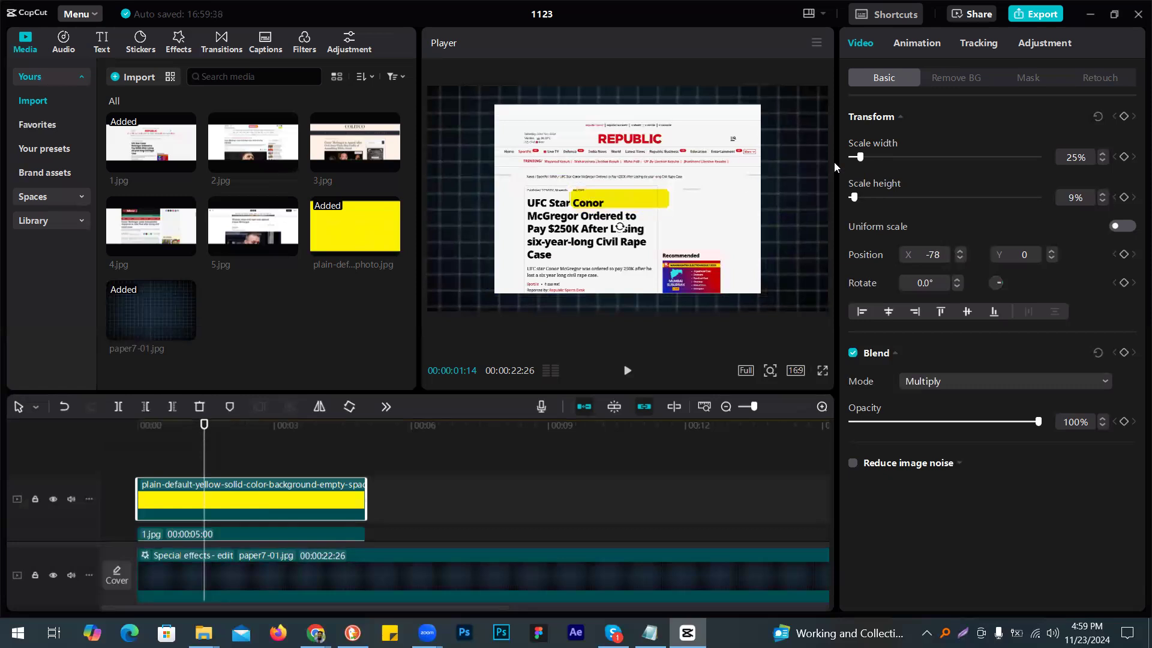
pyautogui.moveTo(859, 157); pyautogui.dragTo(854, 157)
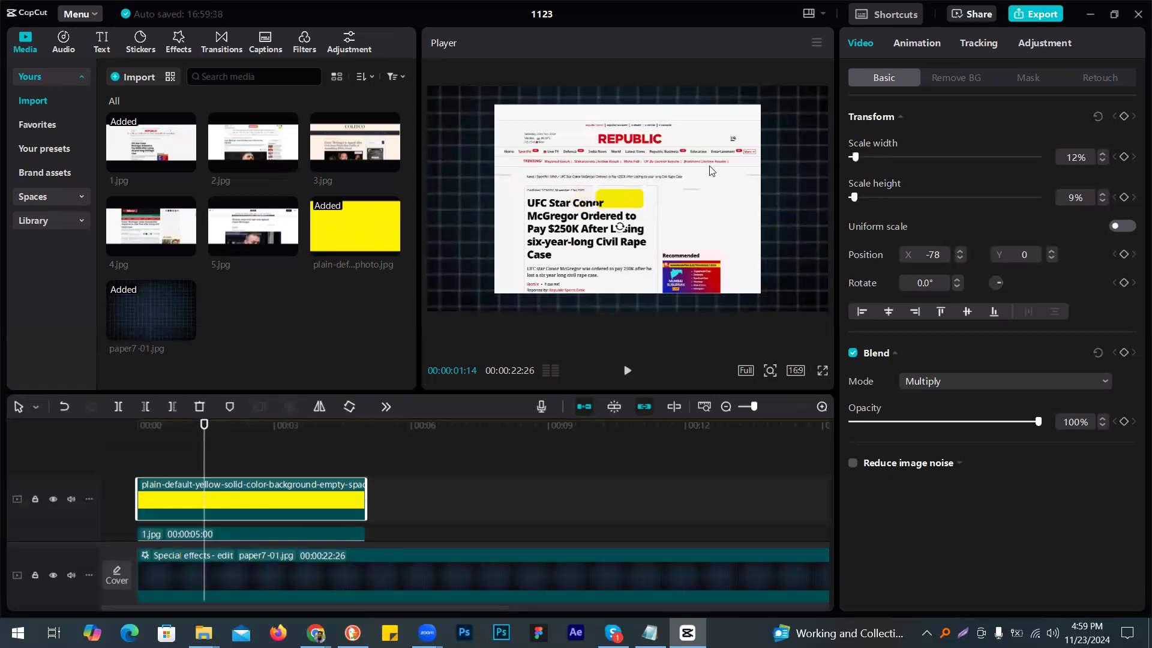
pyautogui.moveTo(612, 201); pyautogui.dragTo(591, 218)
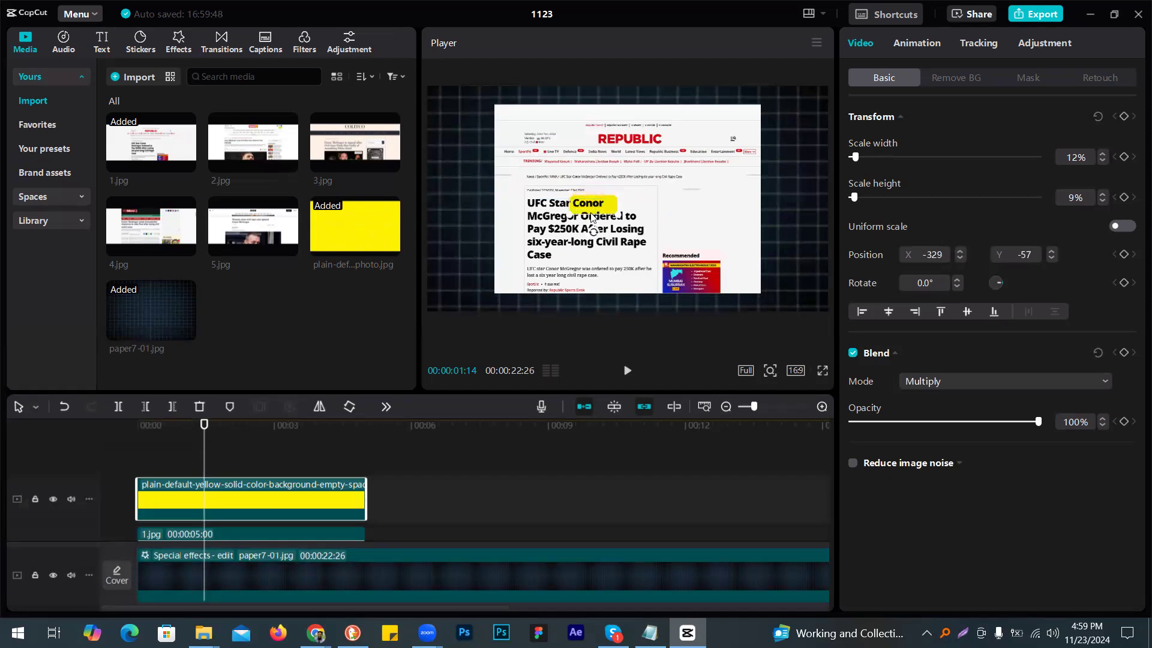
# Step: Resize the yellow highlight to 10% width and 6% height and position it over "Conor" at about X -362, Y -52
pyautogui.click(1102, 201)
pyautogui.click(1102, 201)
pyautogui.click(1102, 201)
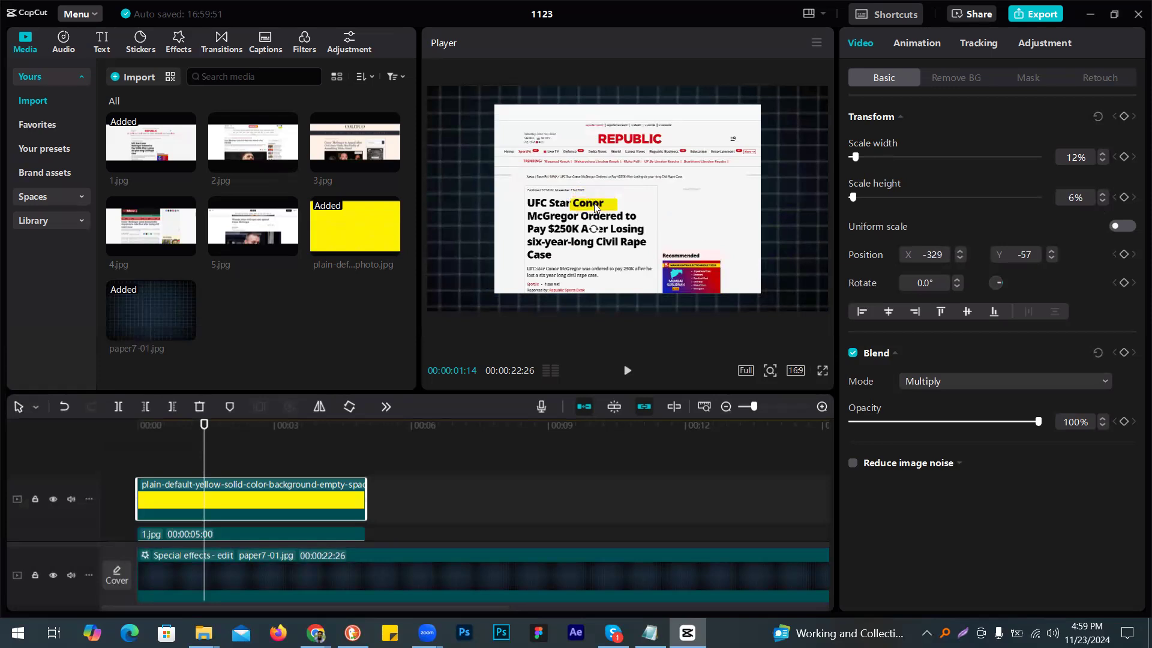
pyautogui.click(1052, 251)
pyautogui.click(1102, 161)
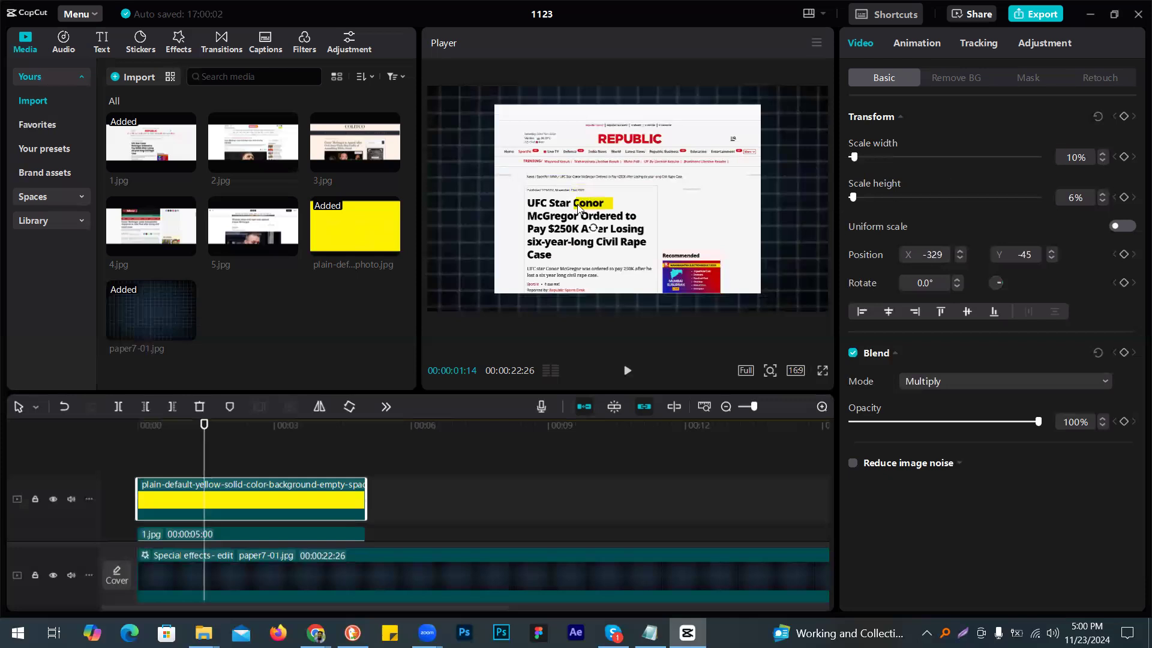
pyautogui.moveTo(597, 205); pyautogui.dragTo(595, 207)
# Step: Paste a copy of the yellow highlight at the start of the timeline and move it over "McGregor" in the headline
pyautogui.moveTo(200, 462); pyautogui.dragTo(137, 462)
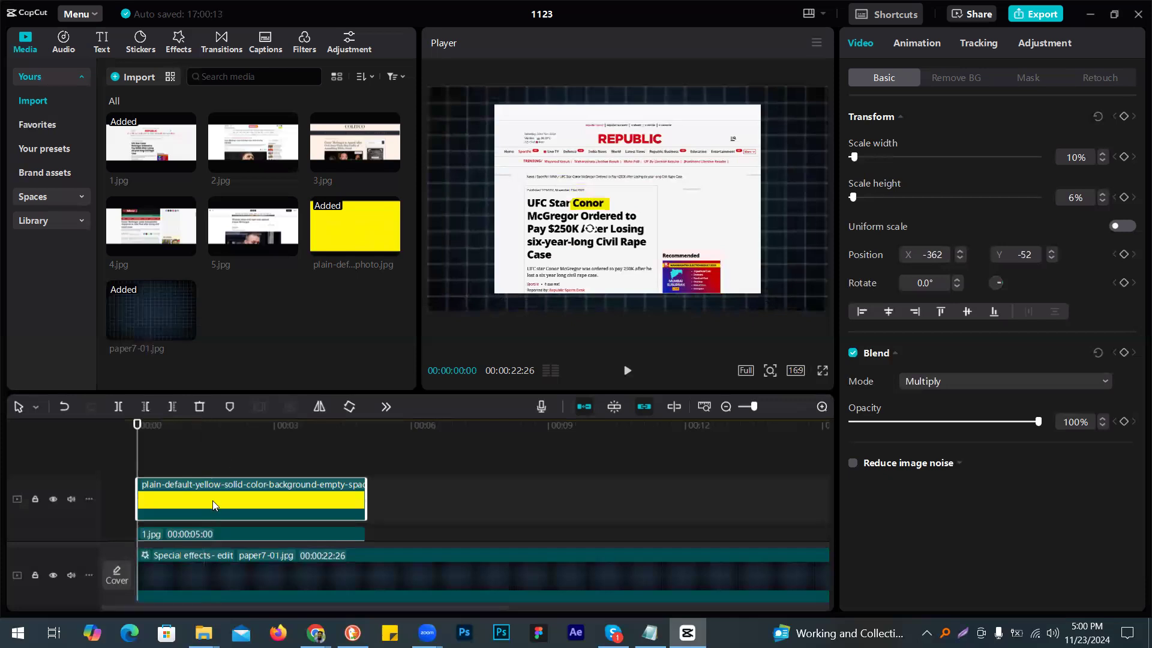
pyautogui.hotkey('ctrl', 'v')
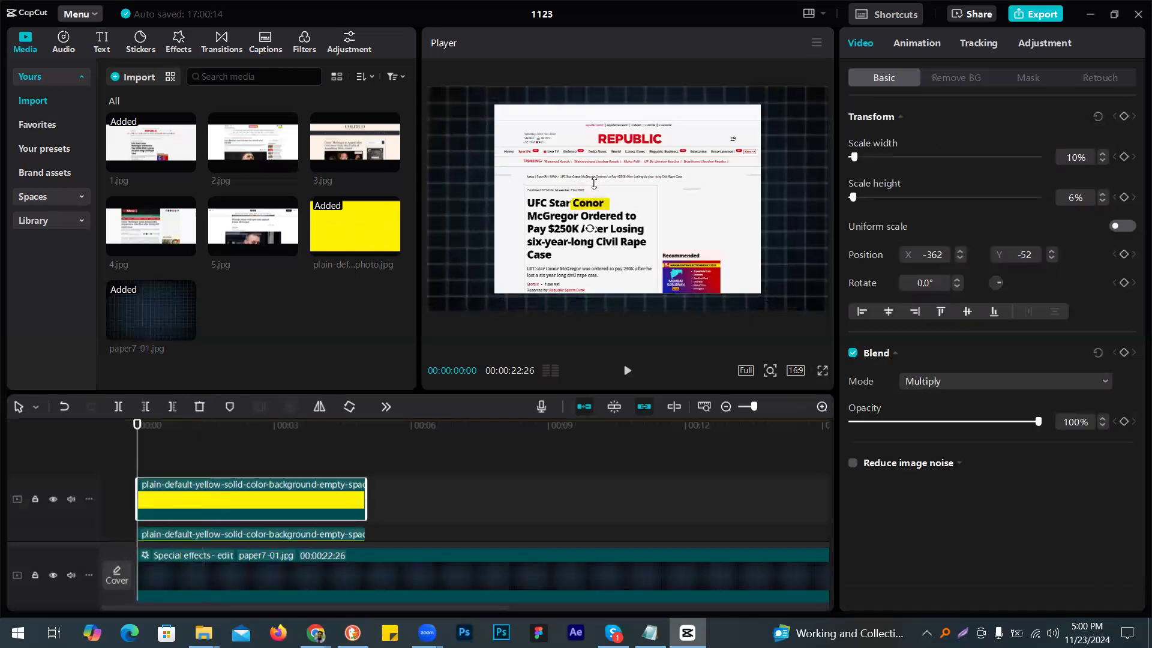
pyautogui.moveTo(593, 203); pyautogui.dragTo(548, 215)
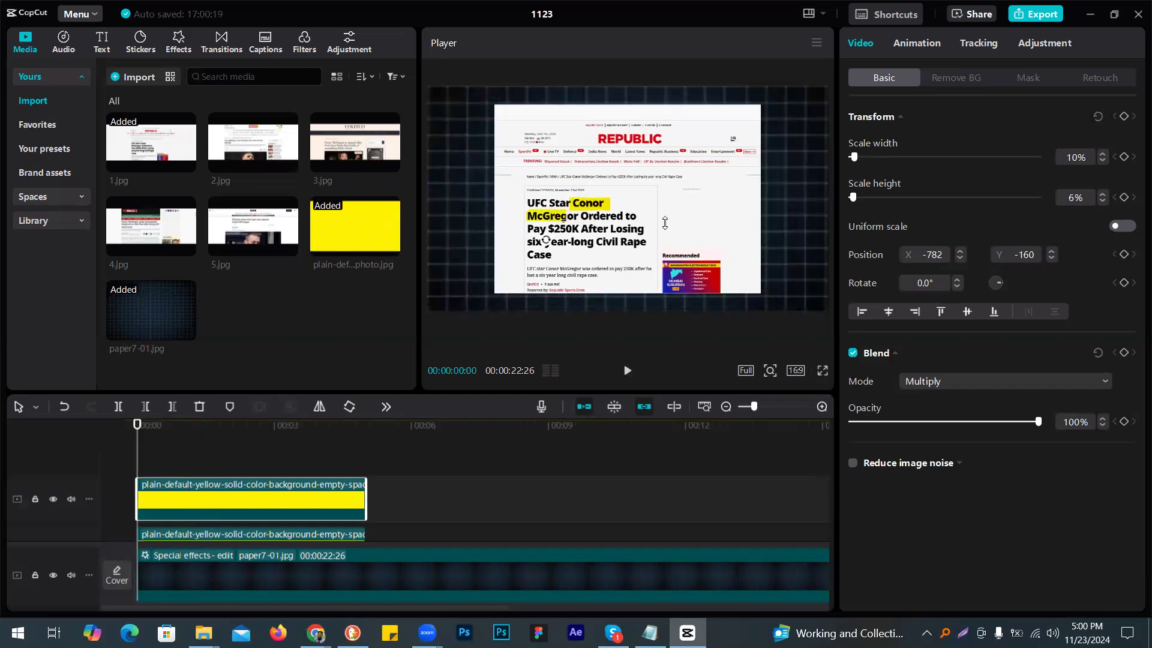
# Step: Set the copied highlight's width to 14% and align it with "McGregor" at about X -717, Y -174
pyautogui.moveTo(853, 157); pyautogui.dragTo(856, 156)
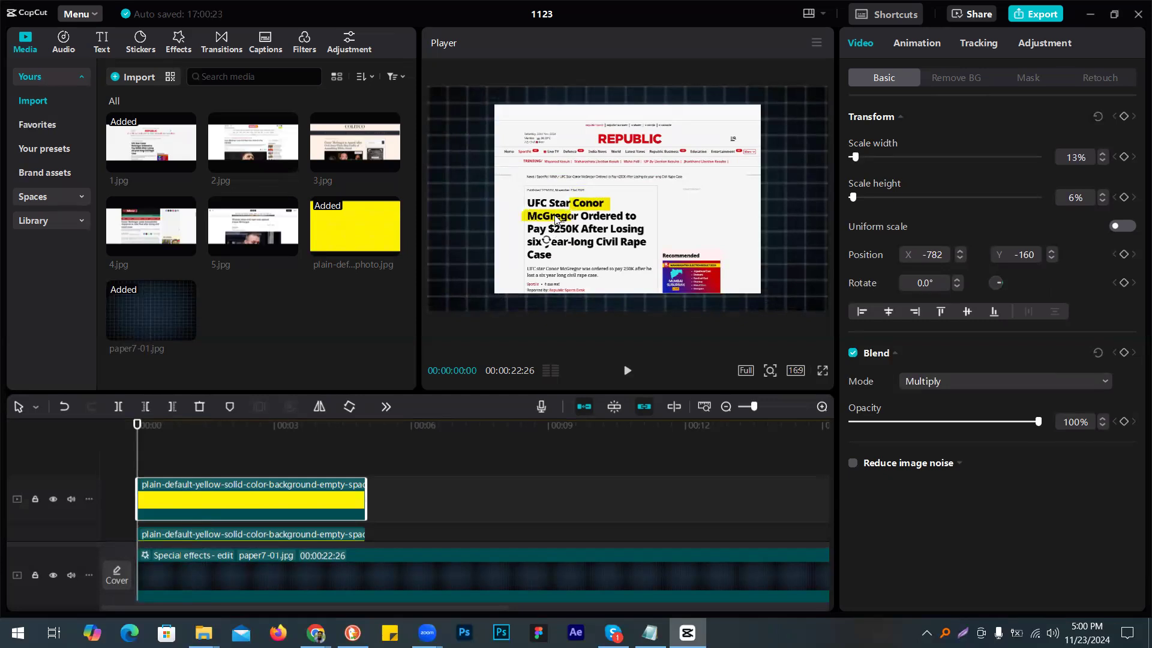
pyautogui.moveTo(557, 220); pyautogui.dragTo(566, 221)
pyautogui.moveTo(854, 157); pyautogui.dragTo(853, 156)
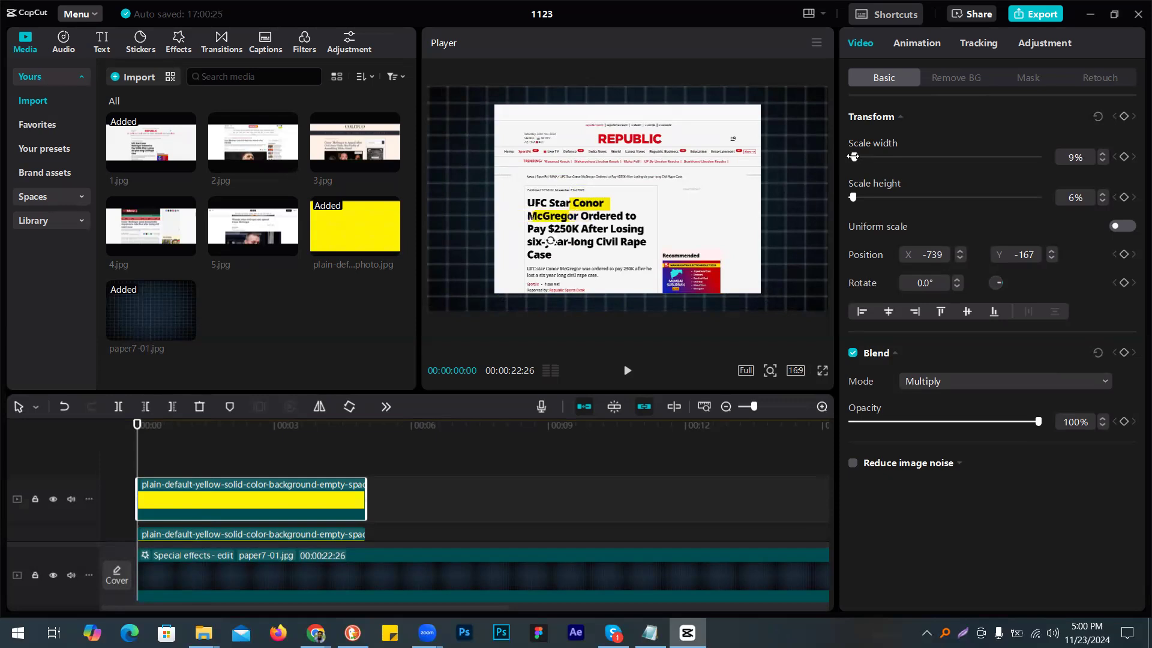
pyautogui.click(1104, 153)
pyautogui.click(1104, 154)
pyautogui.click(1103, 154)
pyautogui.moveTo(566, 219); pyautogui.dragTo(570, 218)
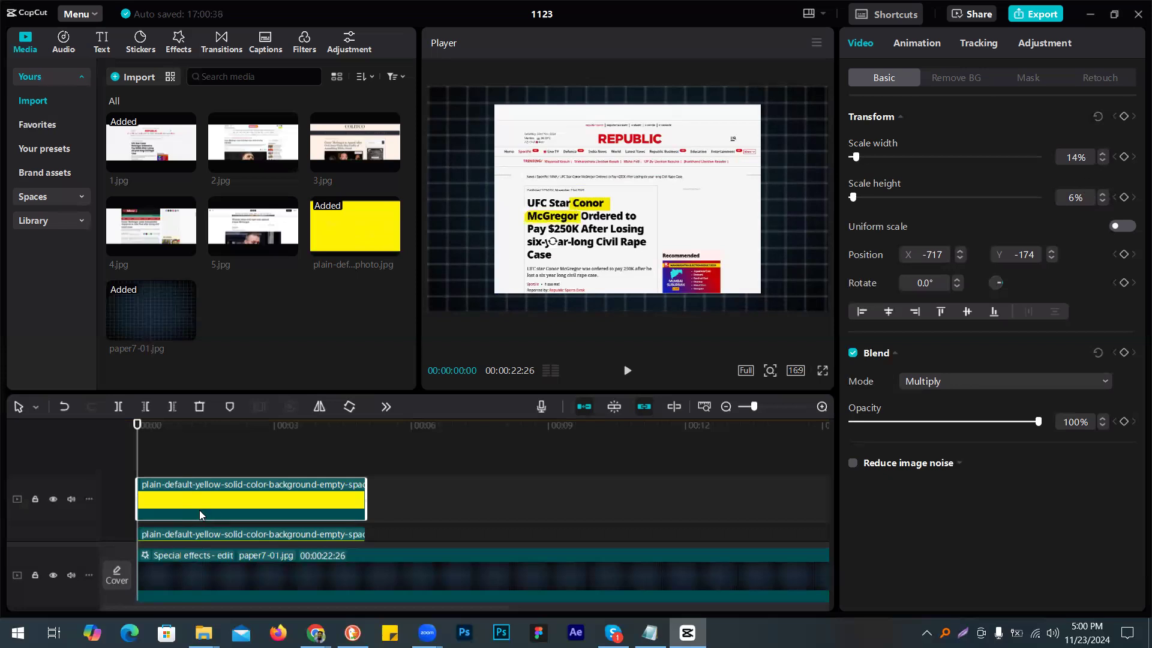
# Step: Apply a Horizontal mask rotated -90° to the highlight over "Conor"
pyautogui.scroll(-2, 261, 445)
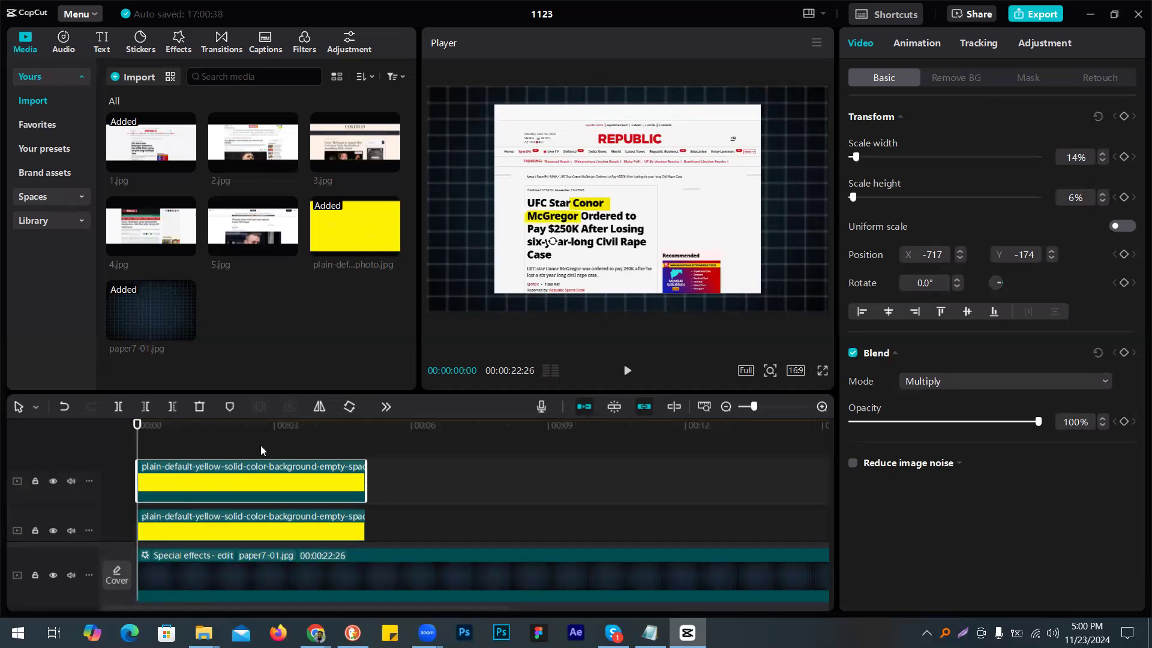
pyautogui.click(260, 496)
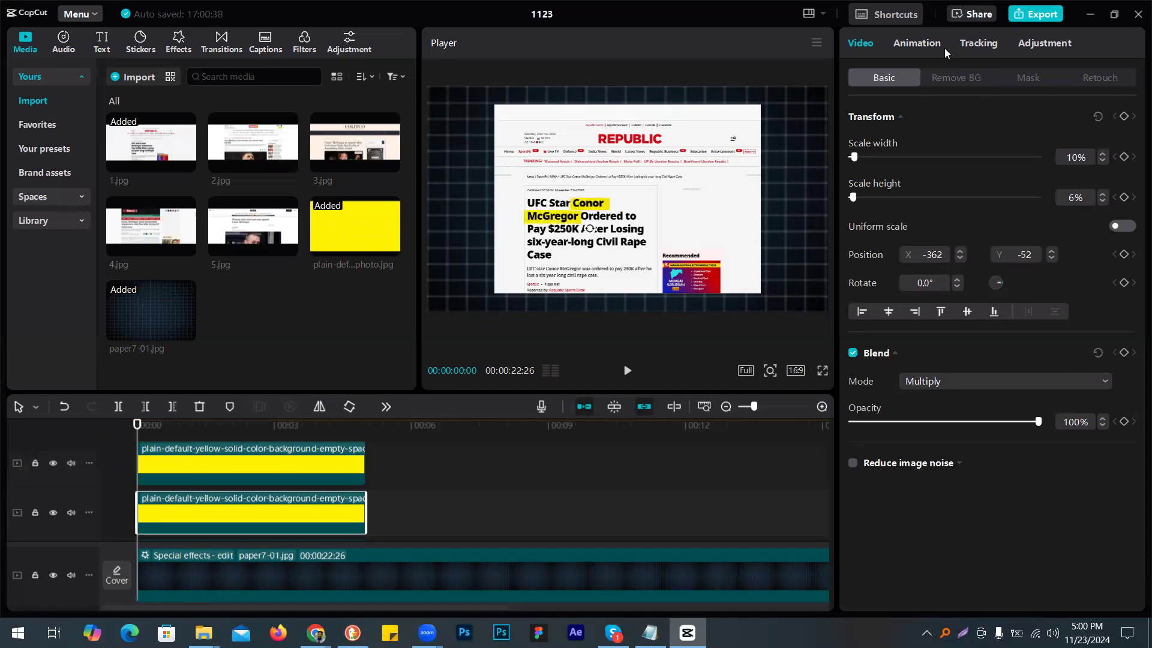
pyautogui.click(1027, 78)
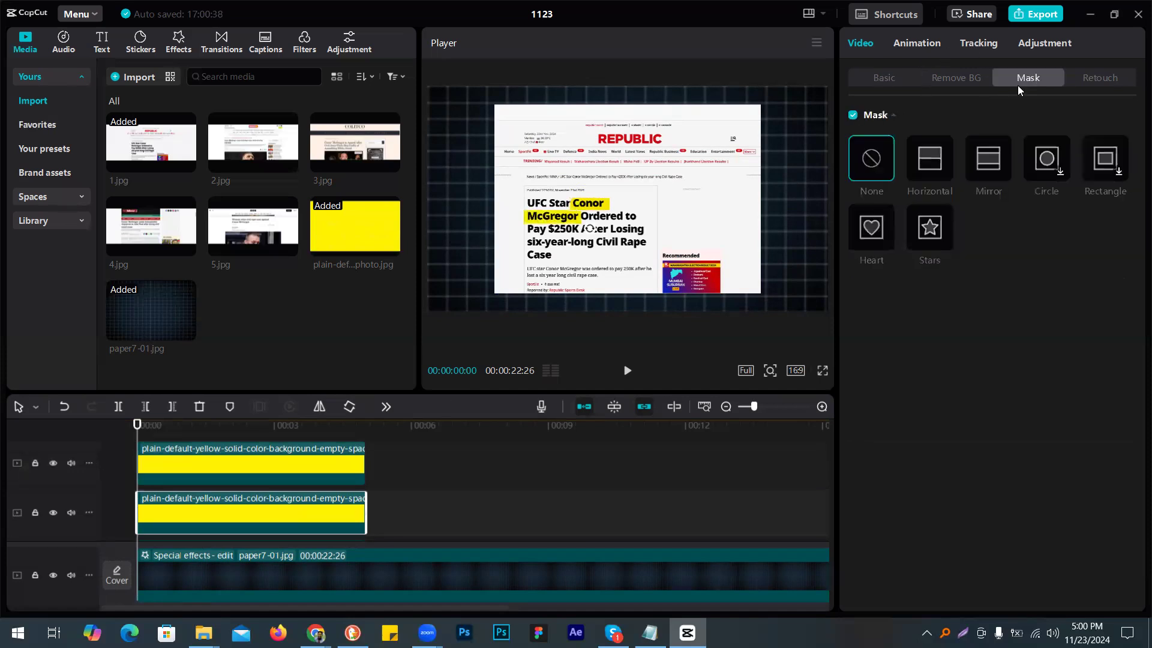
pyautogui.click(935, 163)
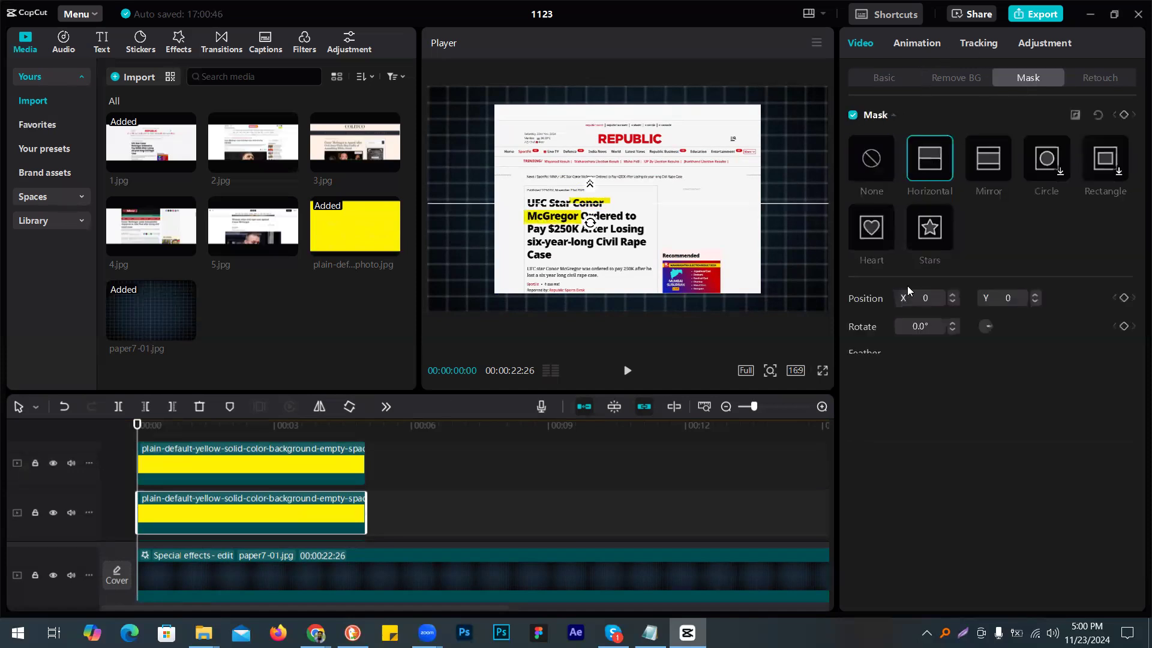
pyautogui.click(933, 321)
pyautogui.write('-90')
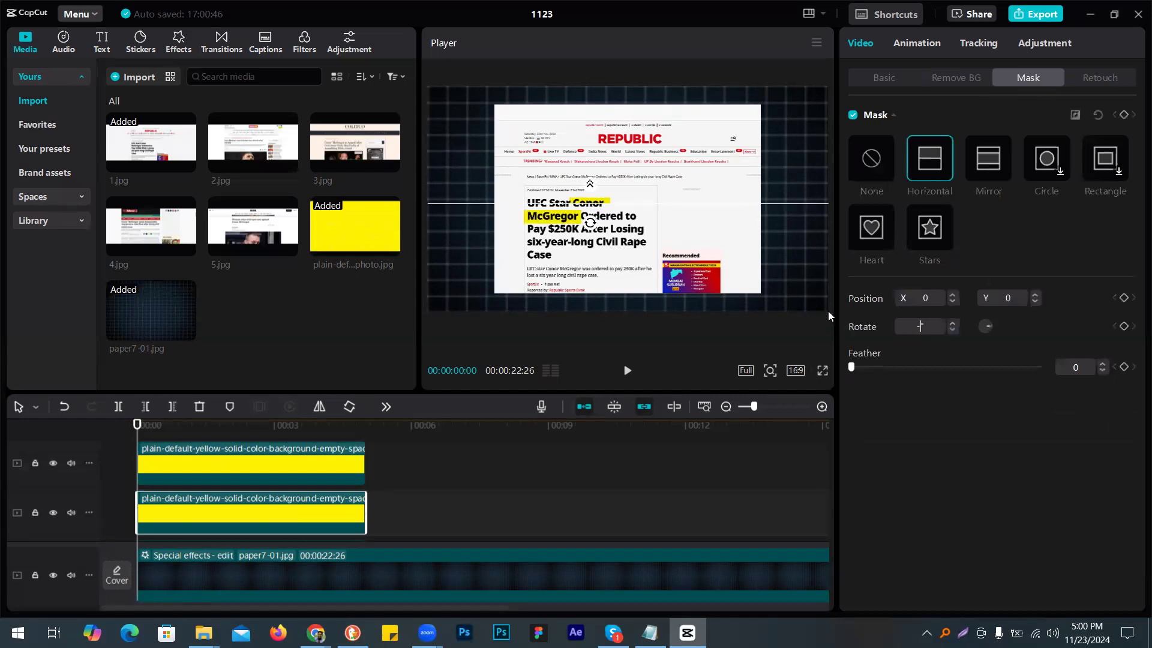
pyautogui.press('Return')
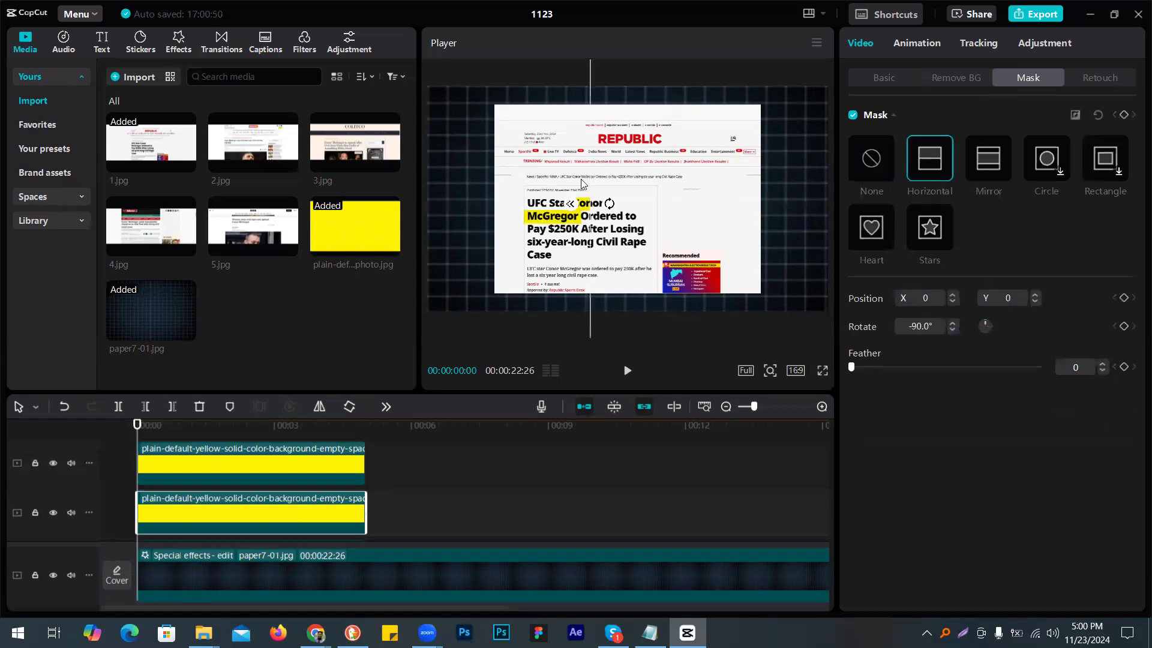
# Step: Animate the "Conor" mask with position keyframes, from before the word at 00:00:00:00 to past its end at 00:00:00:10
pyautogui.moveTo(585, 168); pyautogui.dragTo(567, 172)
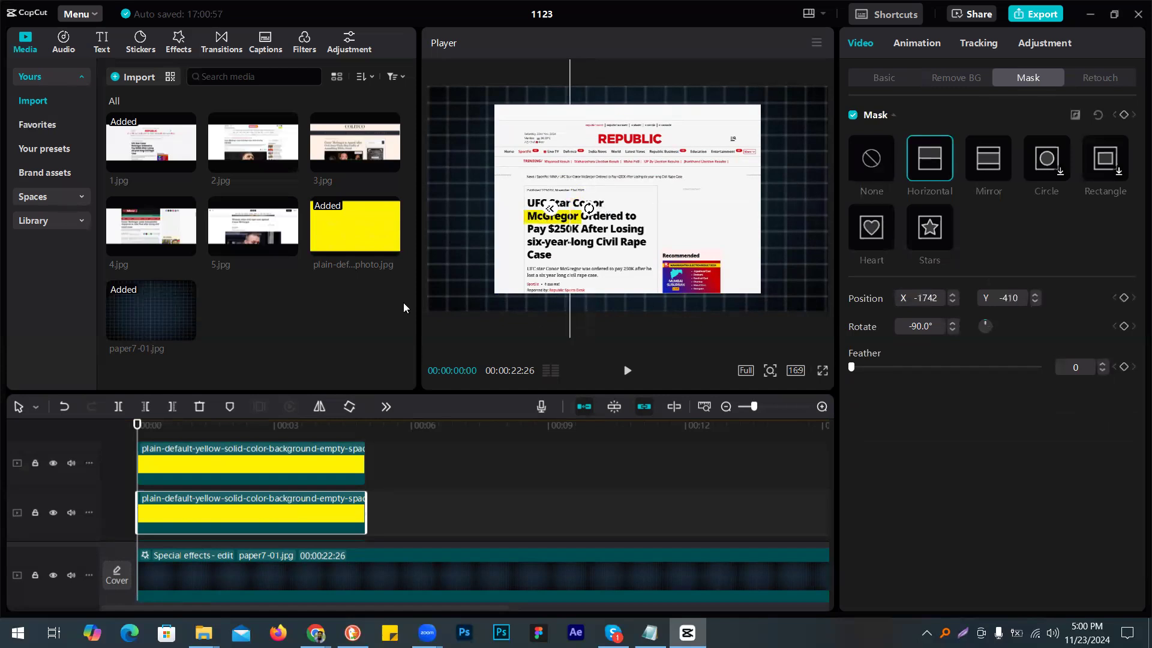
pyautogui.click(1123, 298)
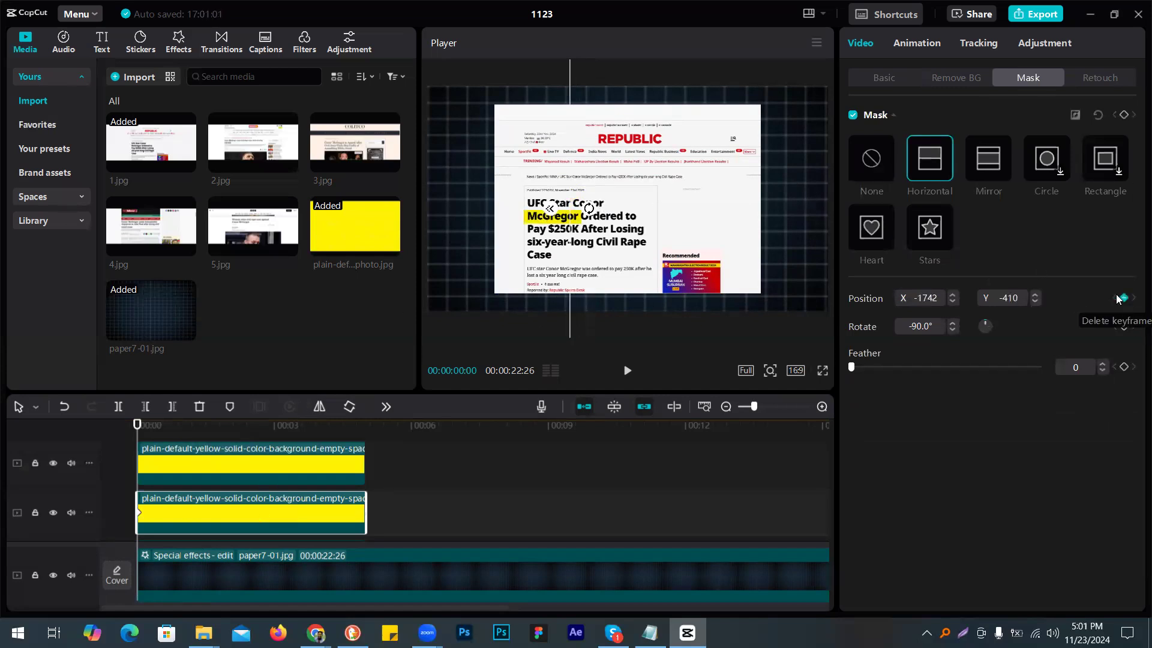
pyautogui.press('space')
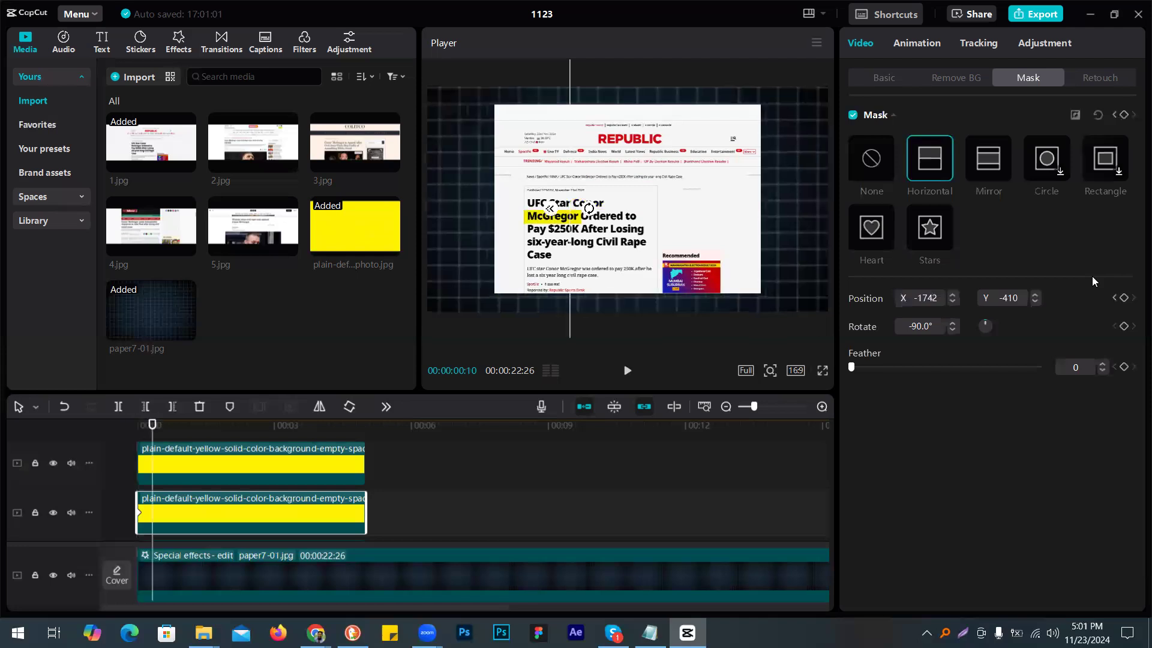
pyautogui.moveTo(571, 169); pyautogui.dragTo(606, 170)
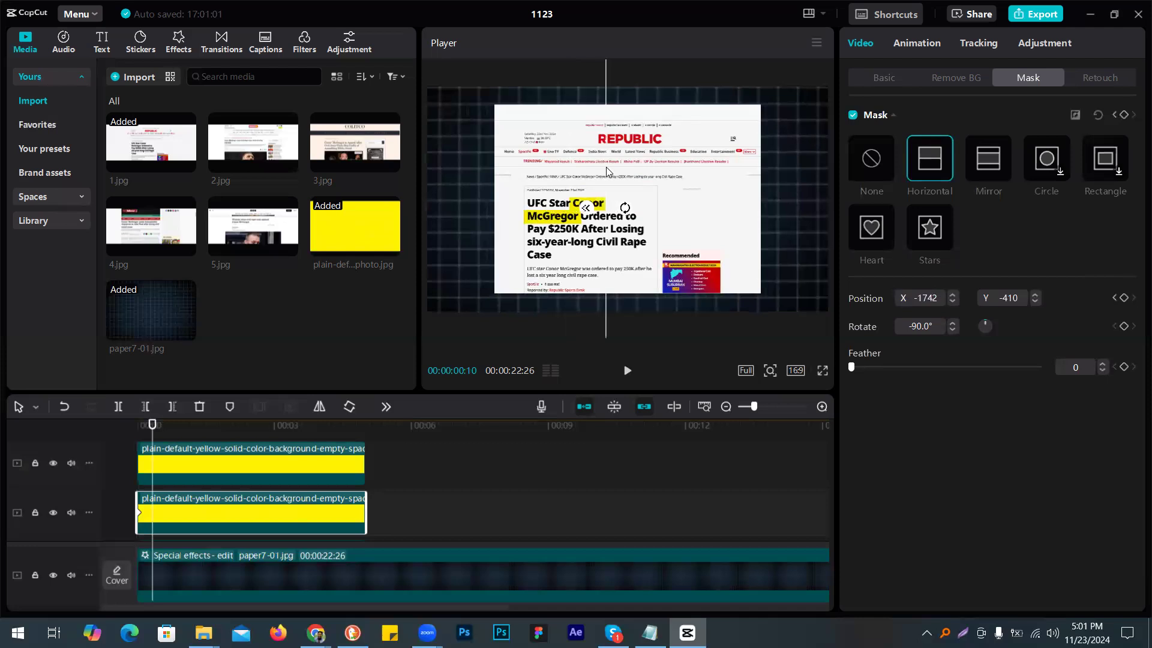
# Step: Apply a Horizontal mask rotated -90° to the "McGregor" highlight and move it before the word, hiding the highlight
pyautogui.click(205, 468)
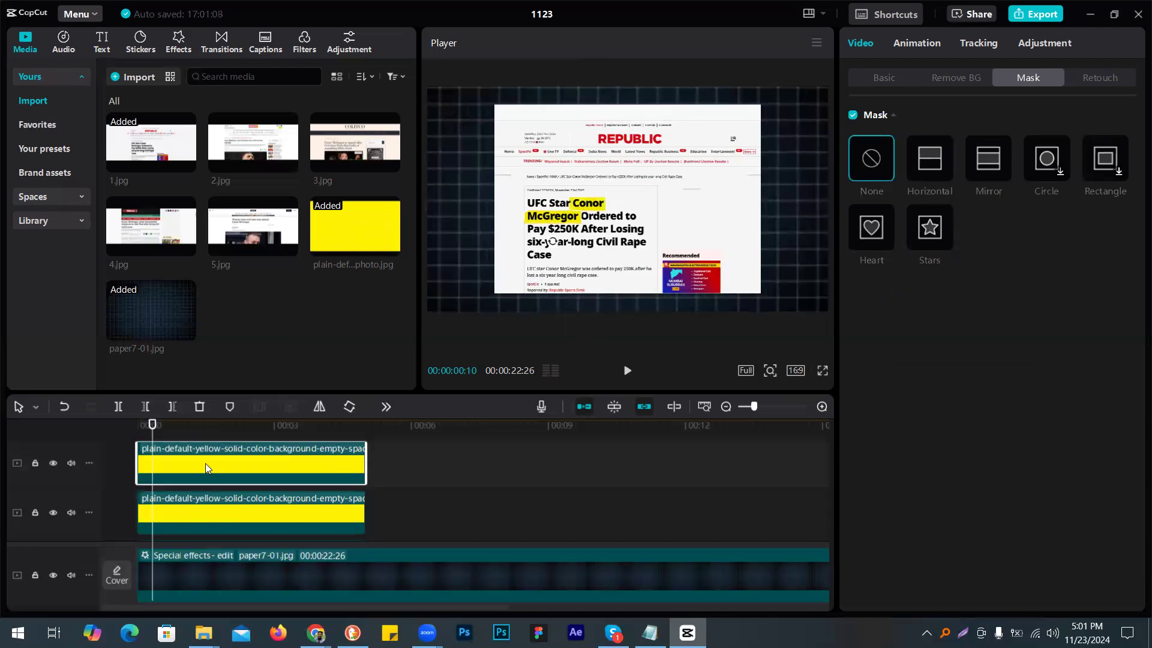
pyautogui.click(947, 168)
pyautogui.click(927, 326)
pyautogui.write('-90')
pyautogui.press('Return')
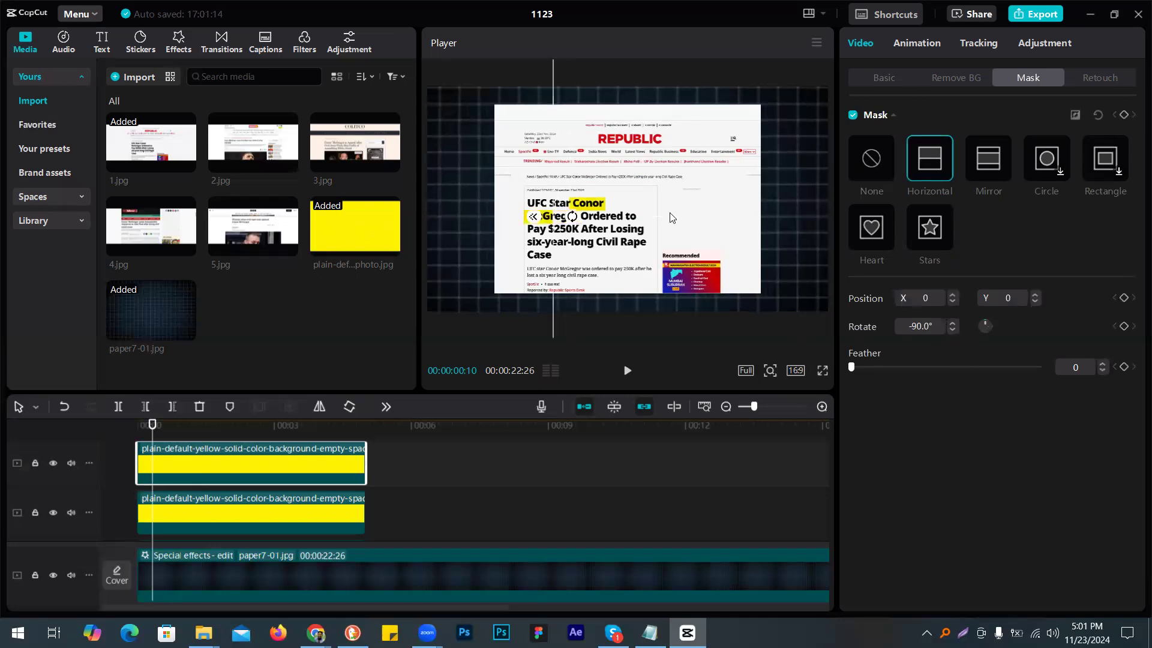
pyautogui.moveTo(557, 258); pyautogui.dragTo(523, 256)
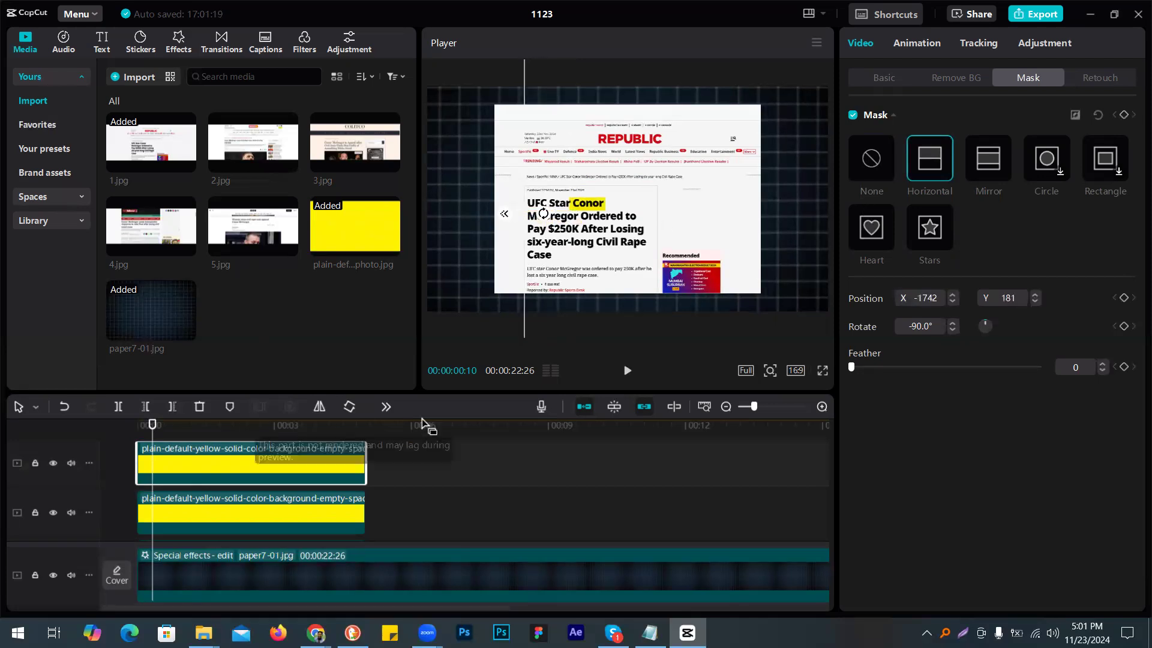
# Step: Keyframe the "McGregor" mask position at 00:00:00:10, move it past the word at 00:00:00:20, and play the animation from the start
pyautogui.click(1124, 298)
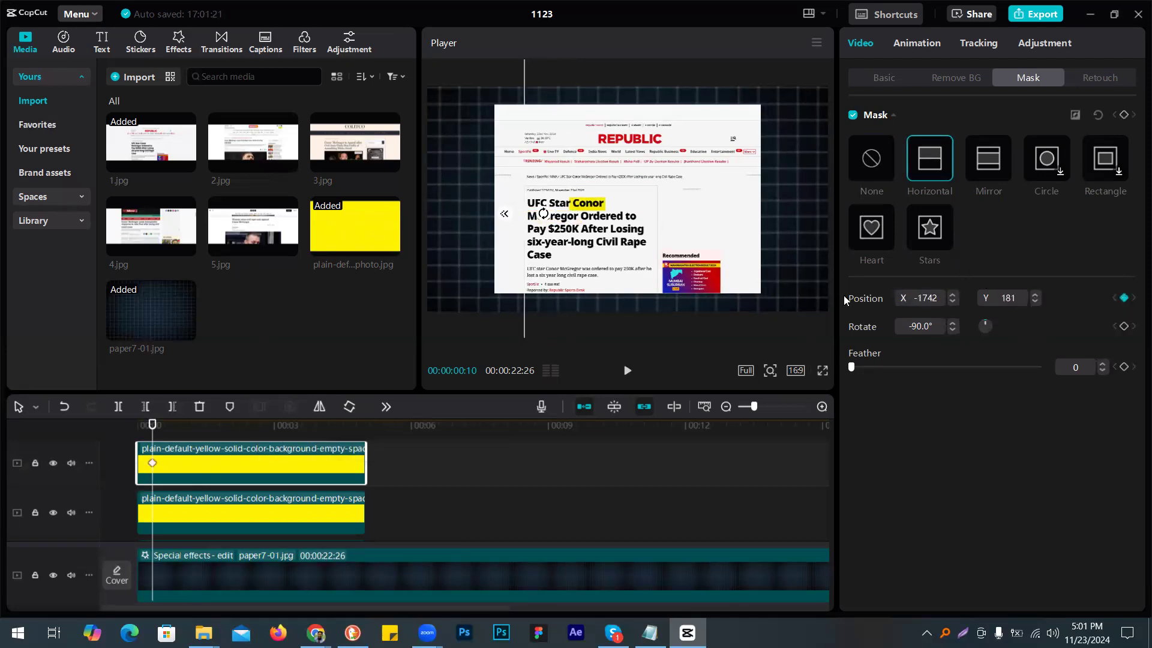
pyautogui.press('Right')
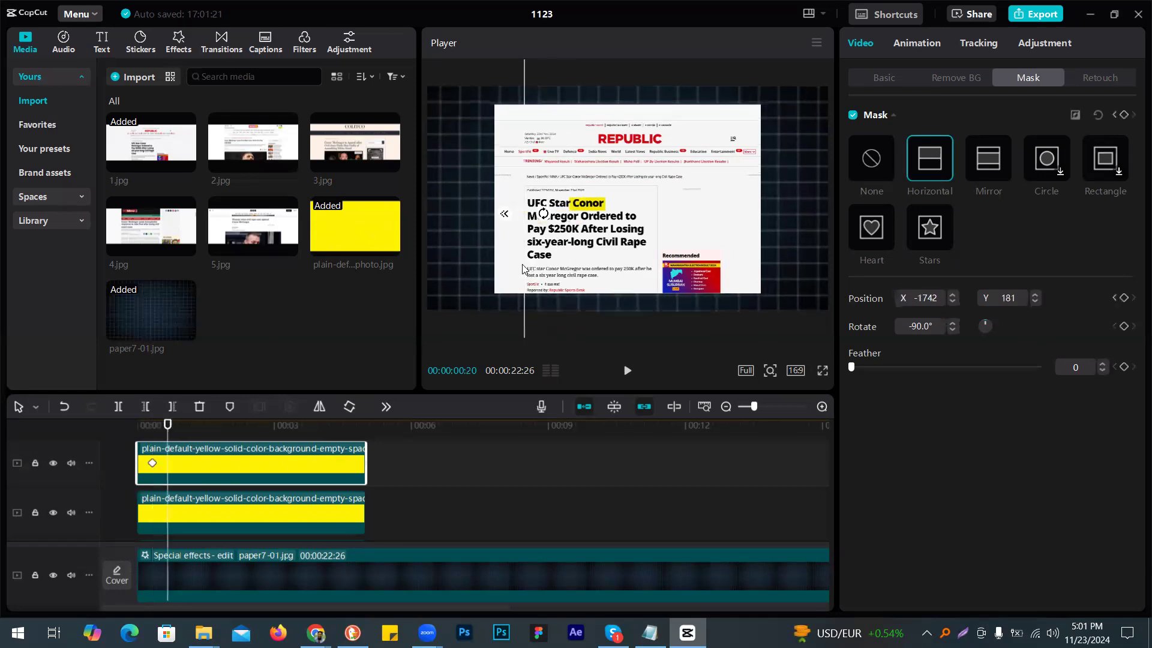
pyautogui.moveTo(528, 272); pyautogui.dragTo(589, 276)
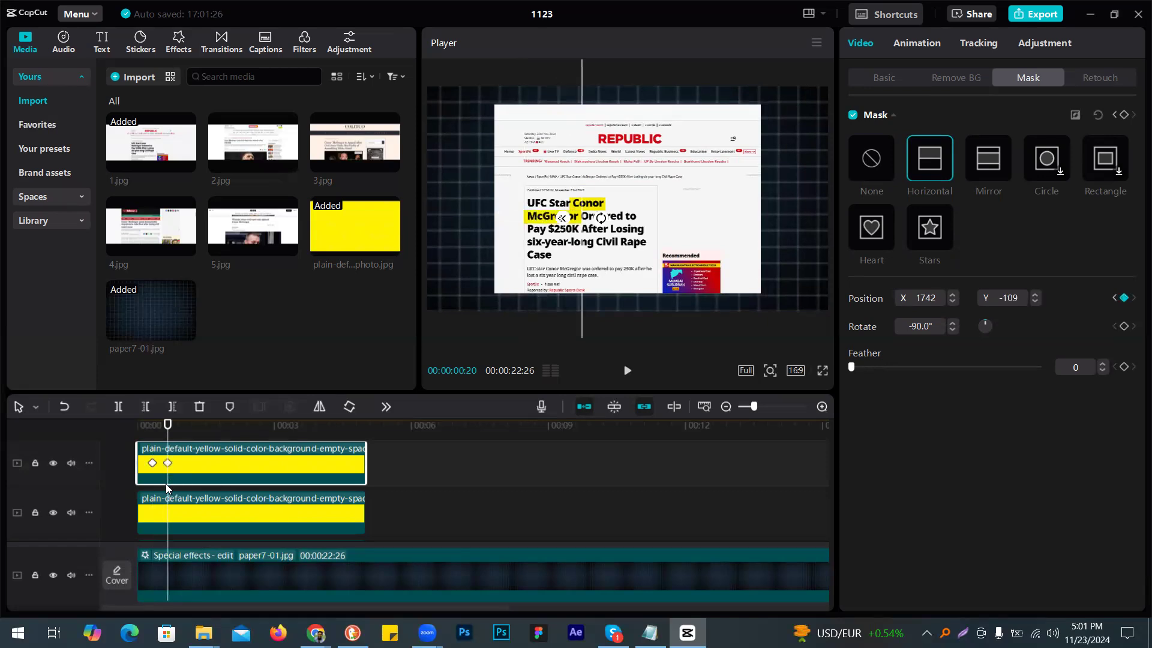
pyautogui.click(64, 407)
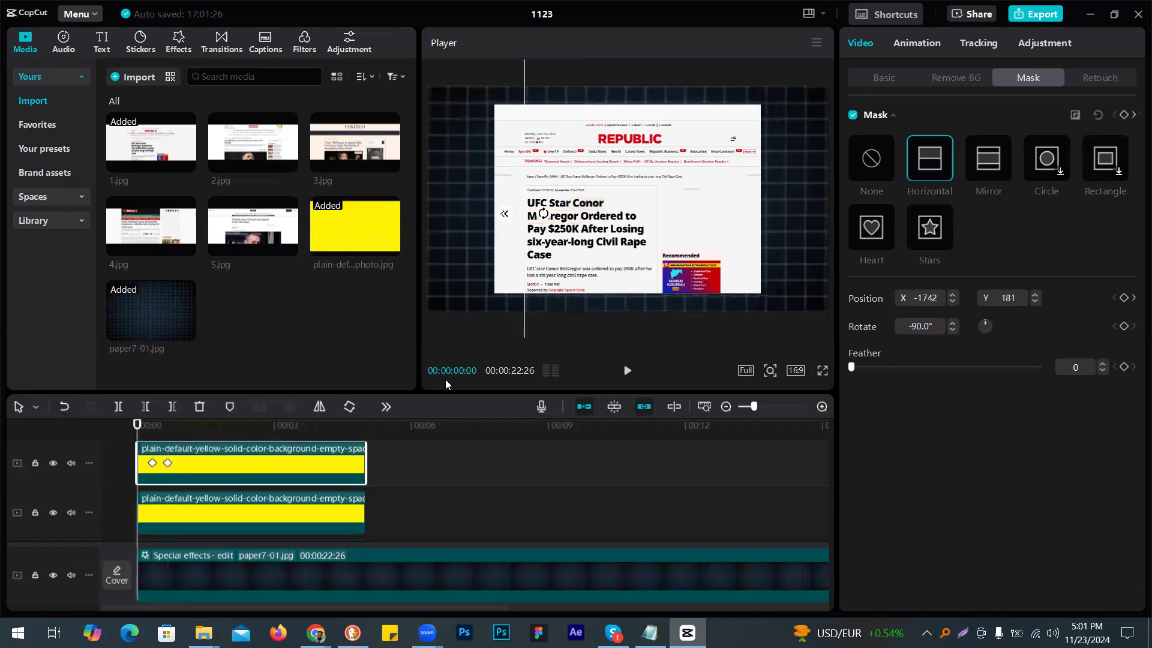
pyautogui.click(627, 371)
pyautogui.click(627, 370)
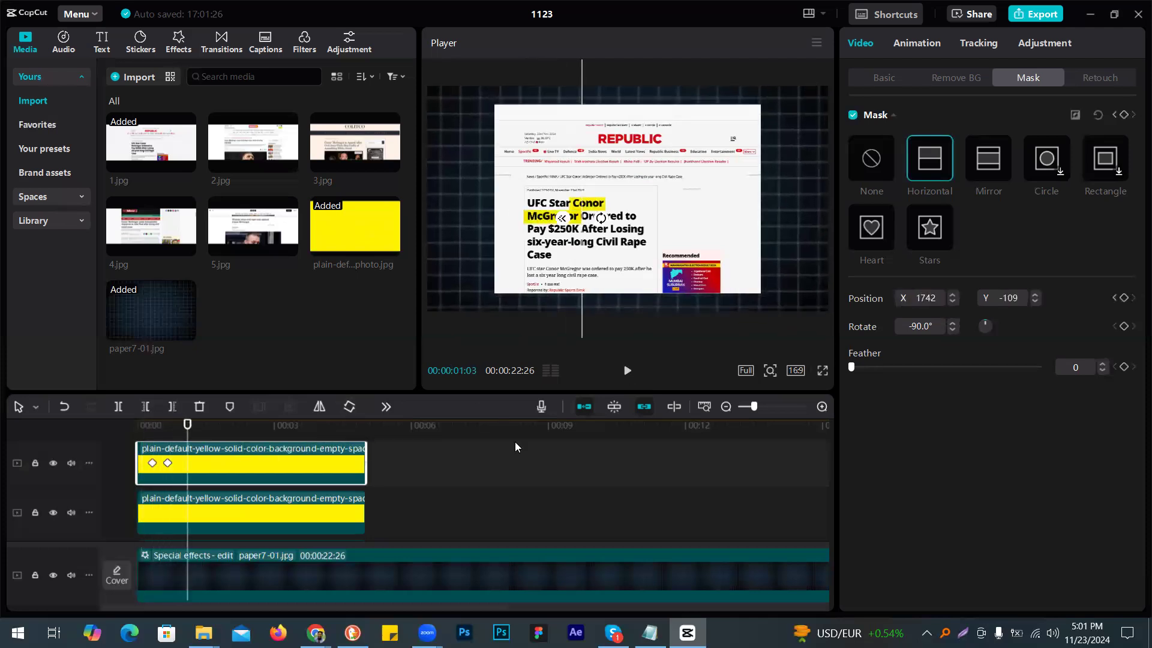
# Step: Enlarge the timeline area and combine 1.jpg and both yellow highlight clips into a compound clip
pyautogui.moveTo(439, 393); pyautogui.dragTo(440, 296)
pyautogui.moveTo(379, 483); pyautogui.dragTo(275, 354)
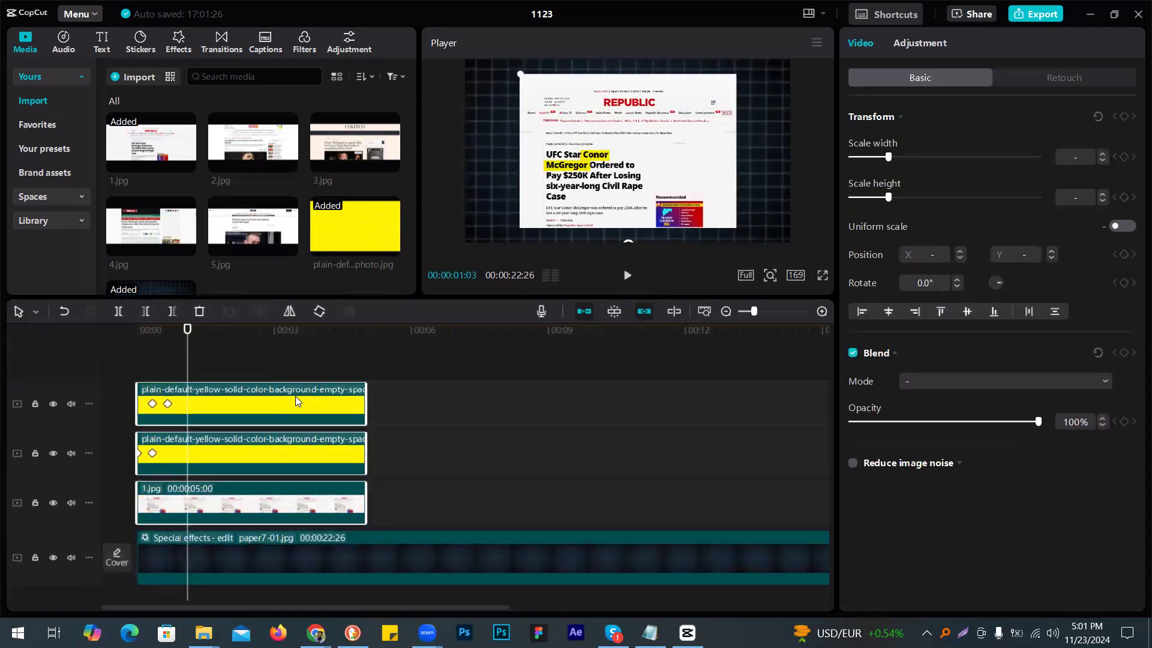
pyautogui.rightClick(295, 401)
pyautogui.click(338, 284)
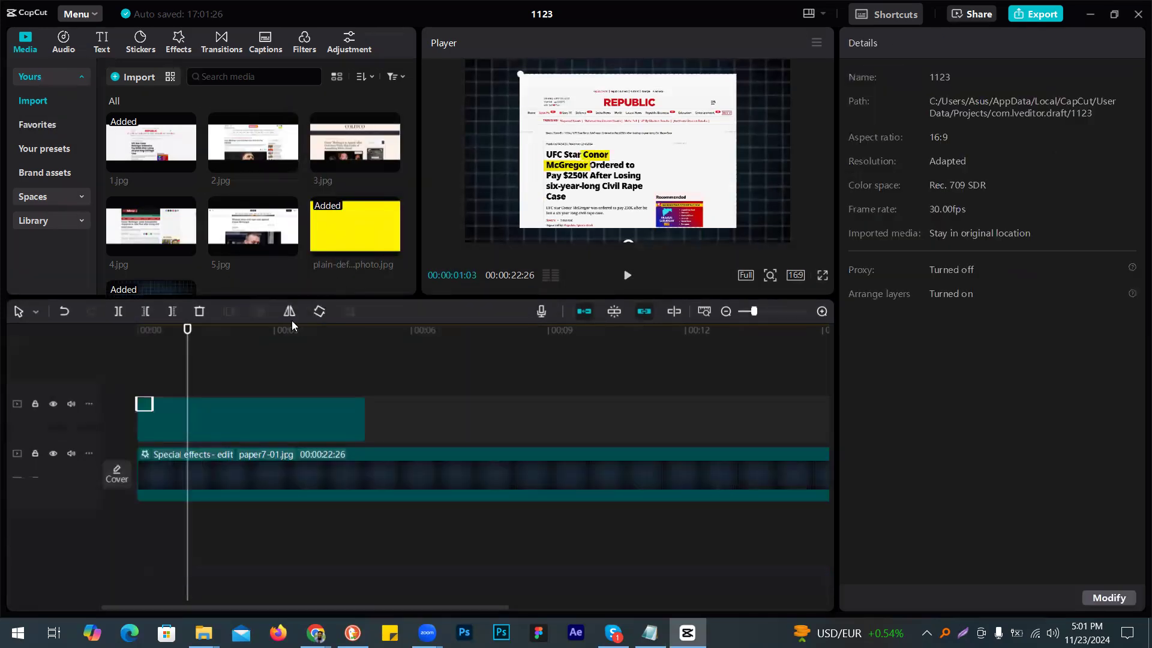
# Step: Trim the end of the compound clip at 00:00:01:03 and play it back from the start
pyautogui.click(171, 311)
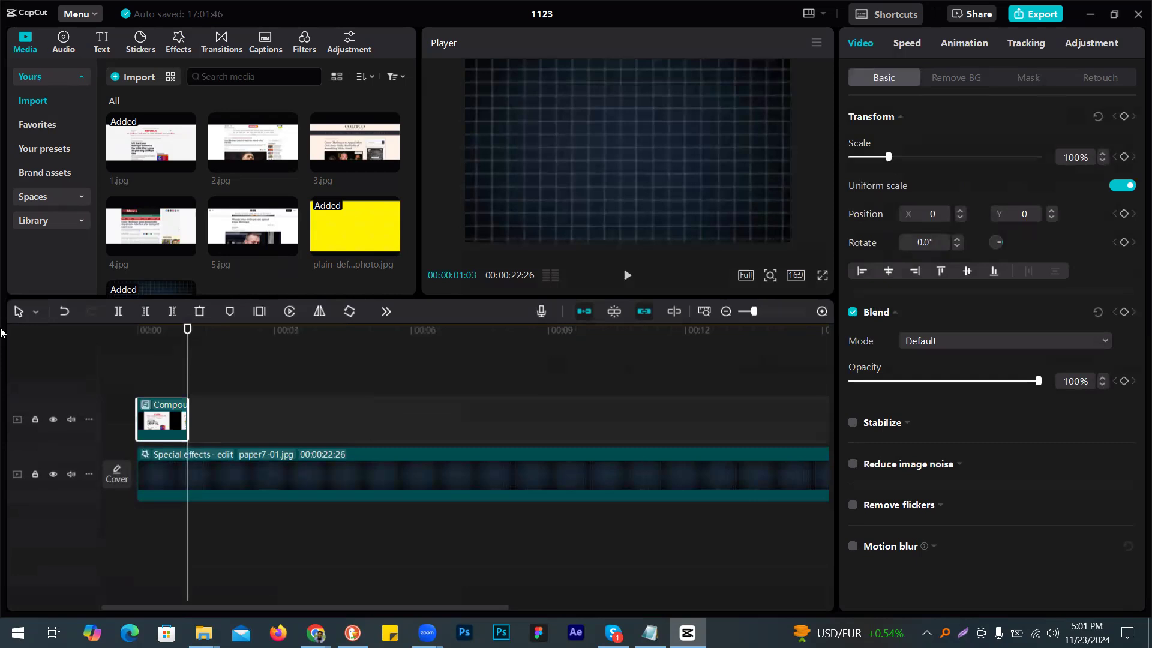
pyautogui.press('Home')
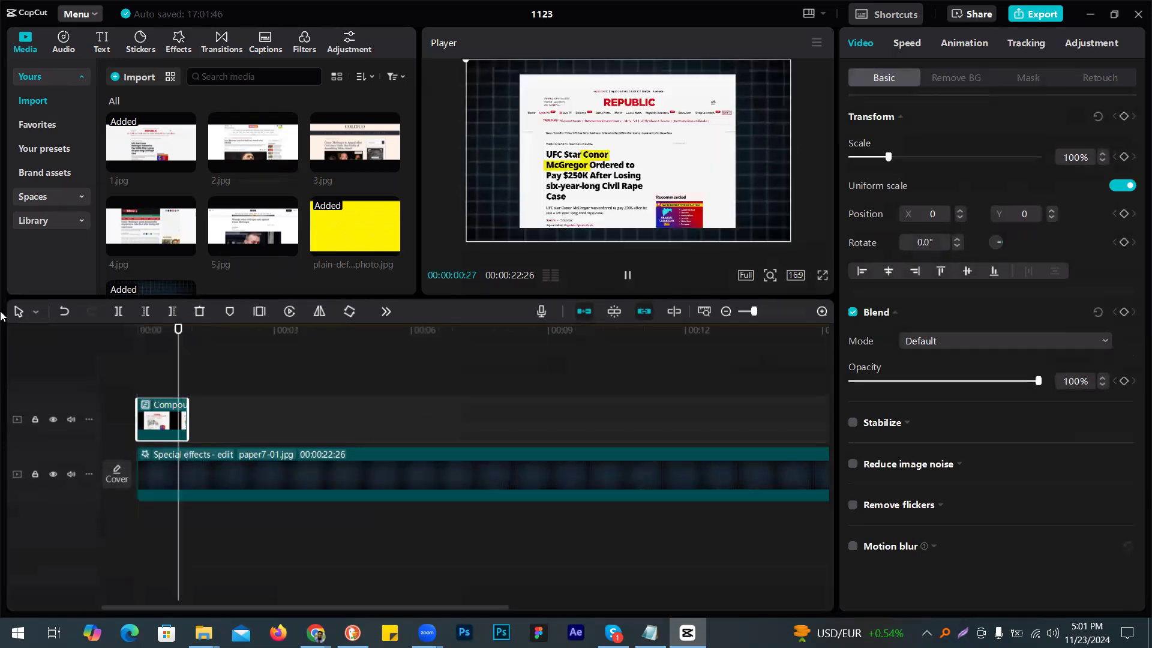
pyautogui.hotkey('shift', 'Right')
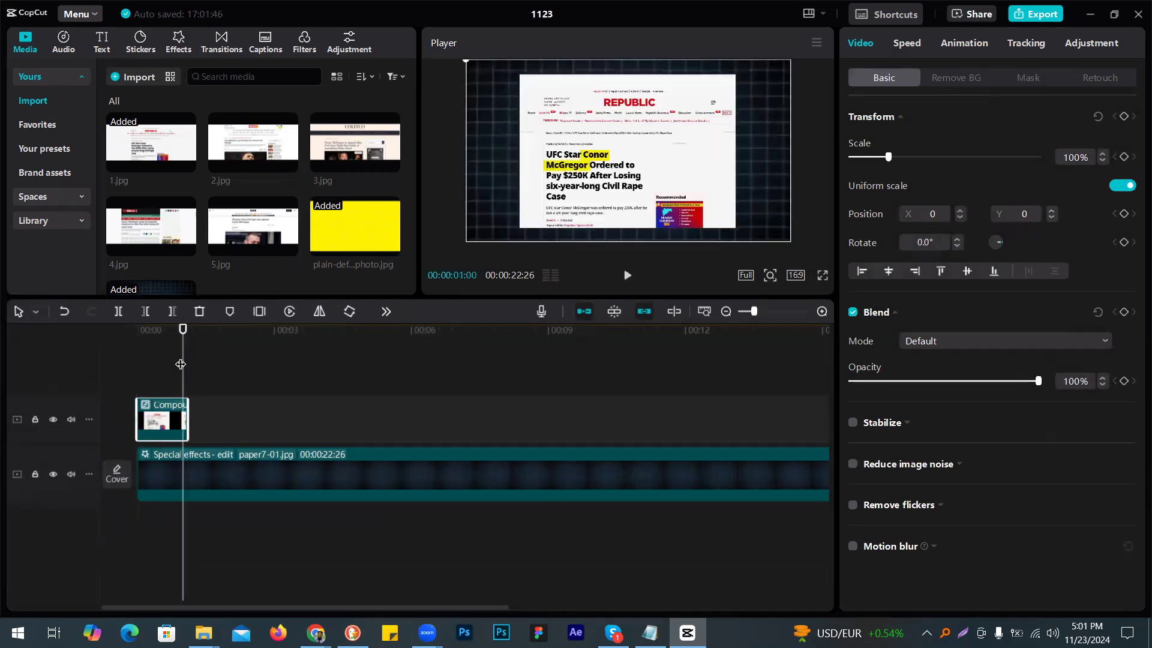
# Step: Add 2.jpg to the timeline directly after the compound clip, at 00:00:01:03
pyautogui.click(187, 330)
pyautogui.moveTo(243, 205); pyautogui.dragTo(191, 417)
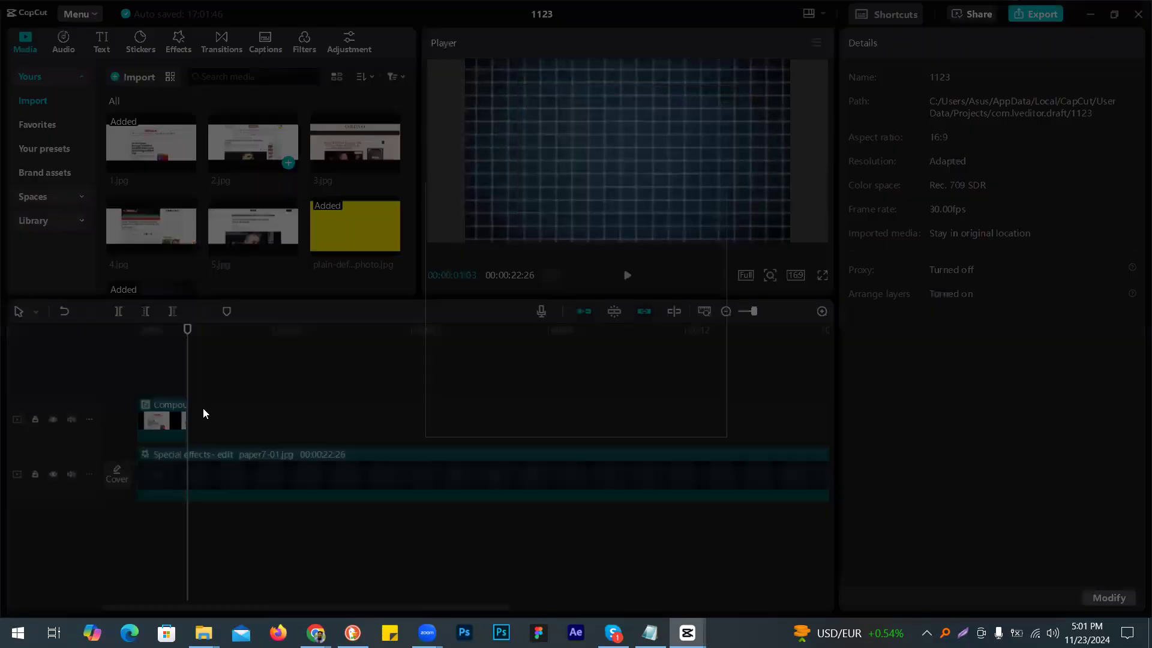
pyautogui.click(694, 414)
pyautogui.moveTo(252, 145); pyautogui.dragTo(210, 419)
# Step: Crop the empty side margins off 2.jpg so only the article column remains, using the Free crop ratio
pyautogui.click(189, 382)
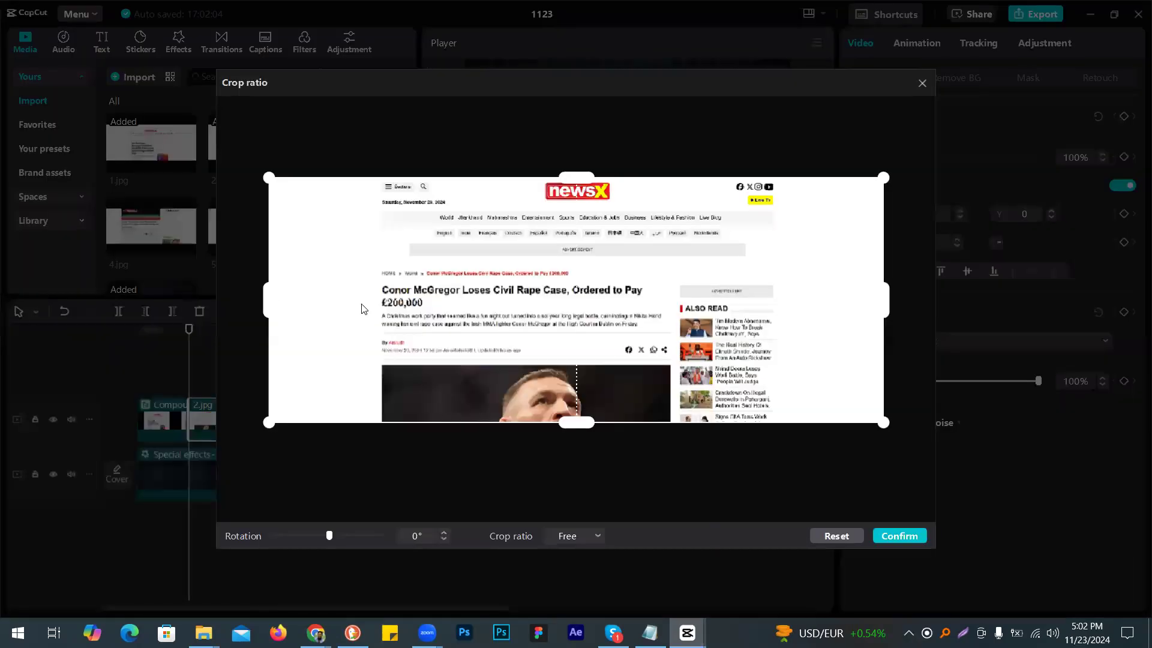
pyautogui.moveTo(361, 308); pyautogui.dragTo(366, 308)
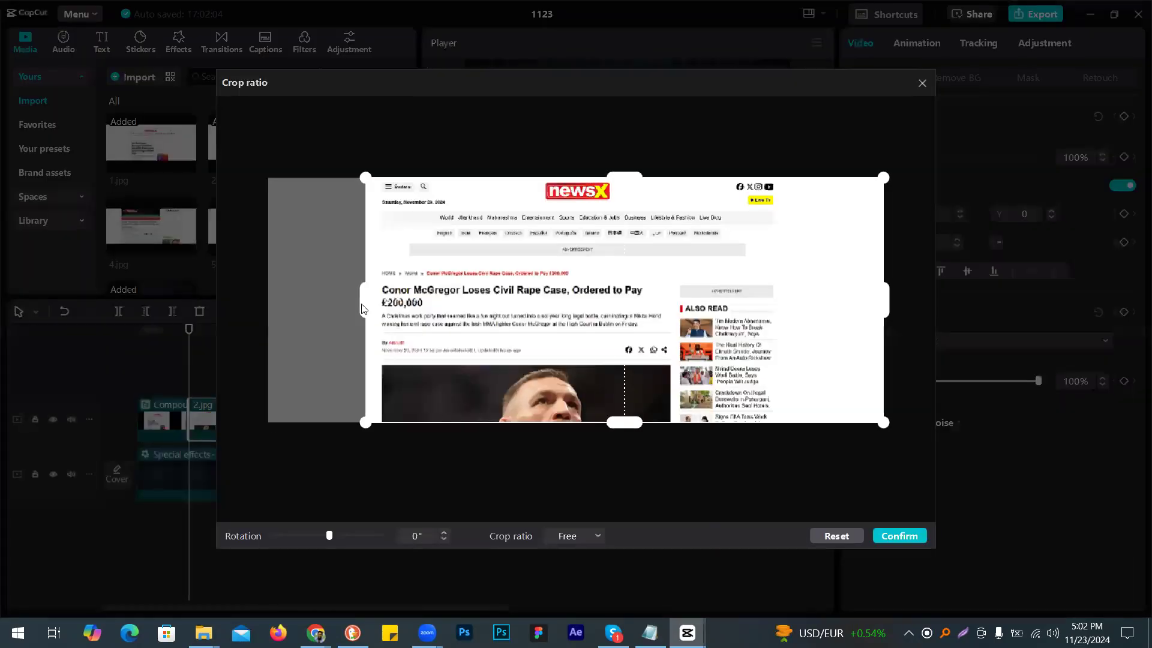
pyautogui.moveTo(799, 305); pyautogui.dragTo(711, 305)
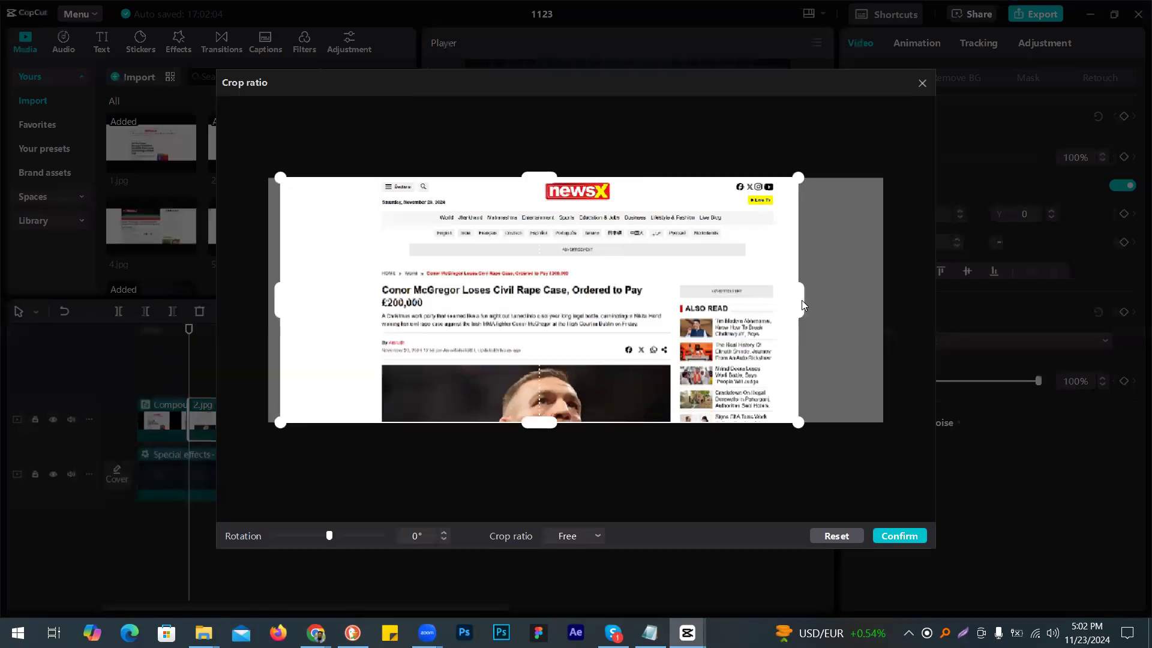
pyautogui.moveTo(800, 302); pyautogui.dragTo(785, 303)
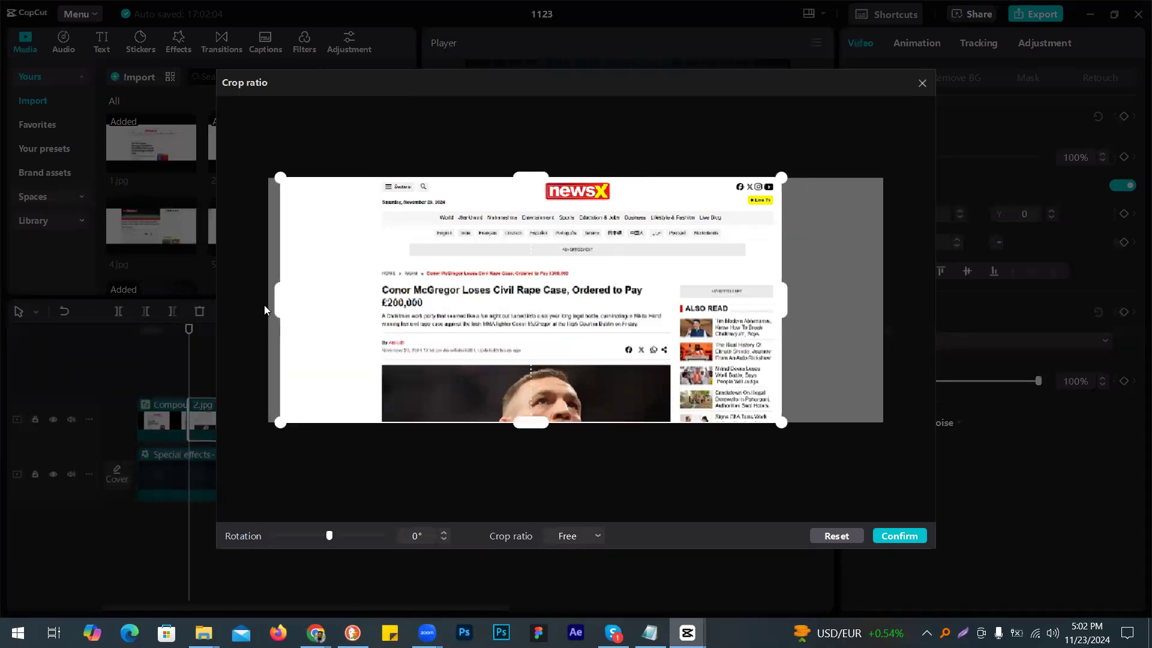
pyautogui.moveTo(370, 312); pyautogui.dragTo(371, 312)
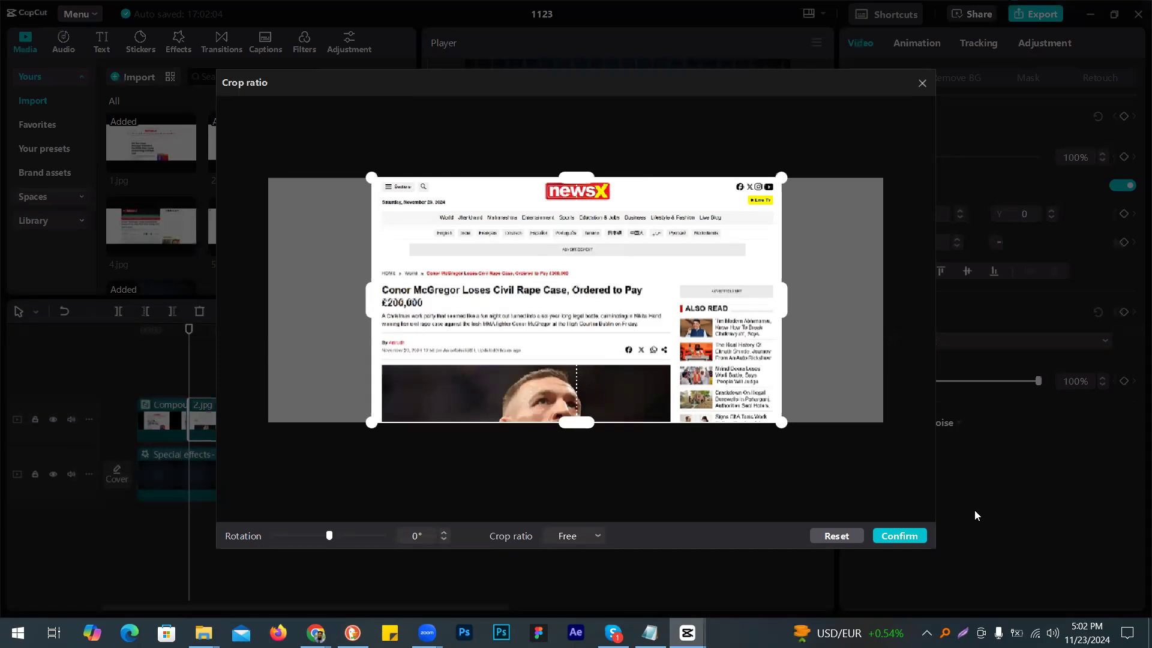
pyautogui.press('Return')
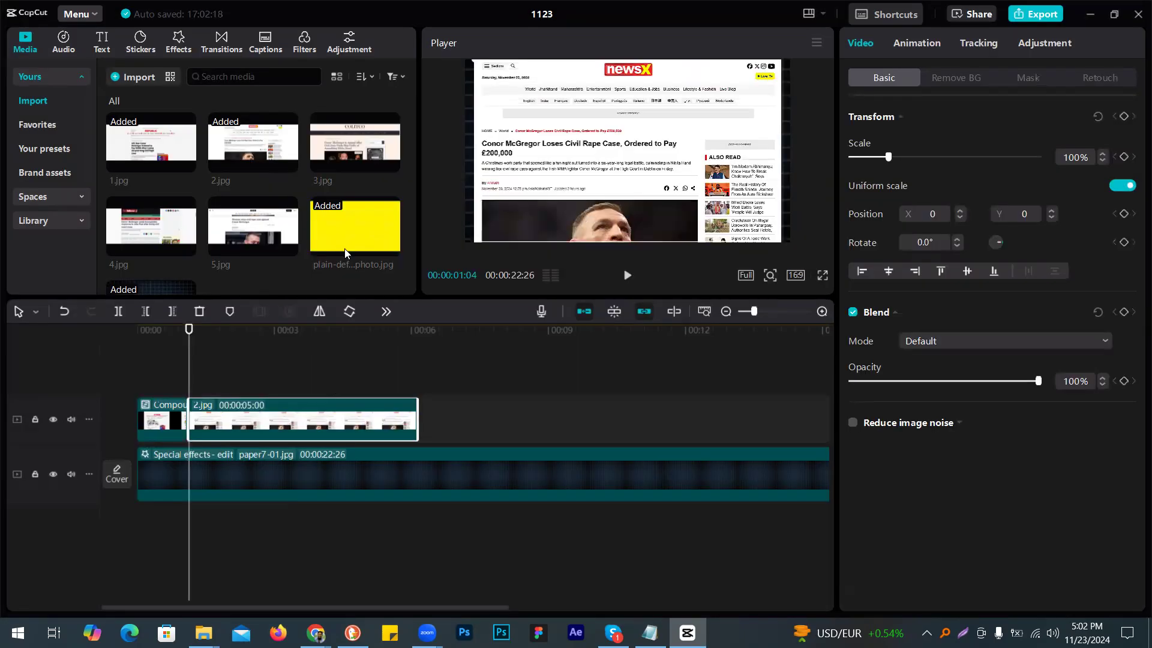
# Step: Place the plain yellow image on a track above 2.jpg and set its blend mode to Multiply
pyautogui.moveTo(193, 368); pyautogui.dragTo(186, 371)
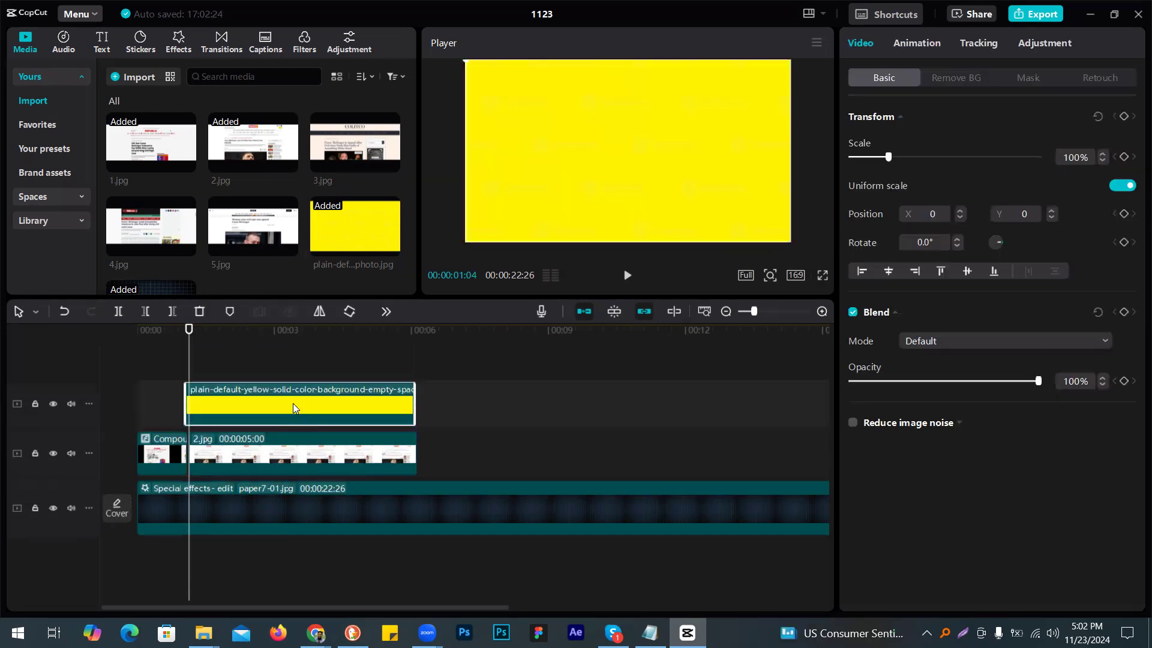
pyautogui.click(937, 343)
pyautogui.click(931, 323)
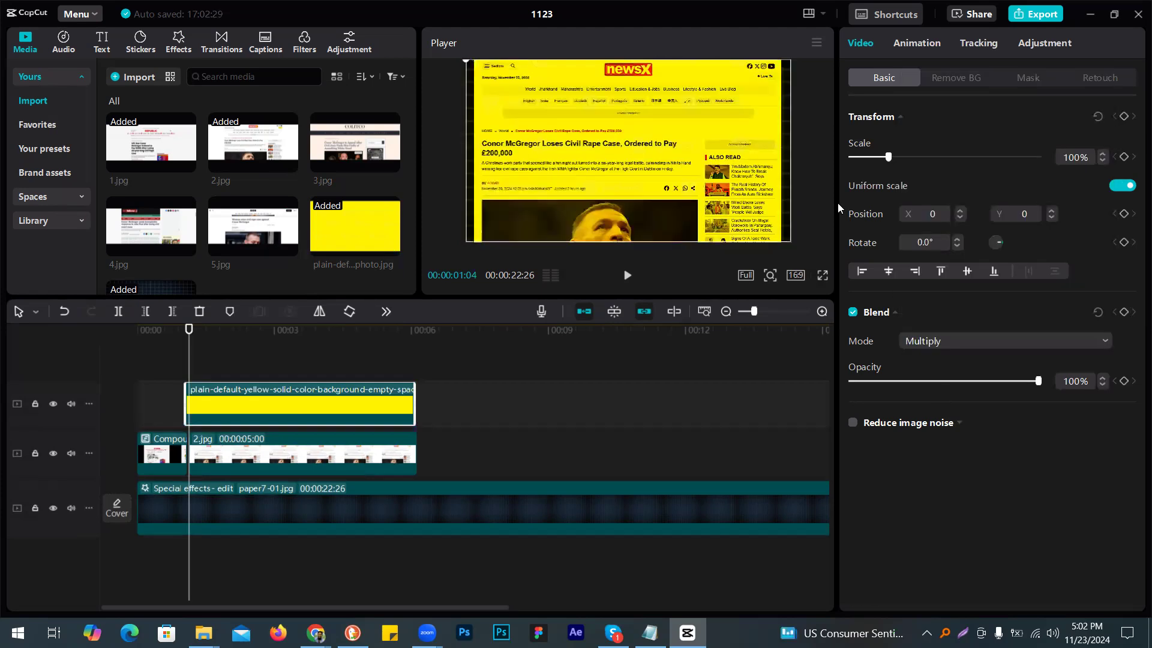
# Step: Scale the yellow clip non-uniformly to 14% width and 15% height and place it over the start of the headline
pyautogui.click(1121, 185)
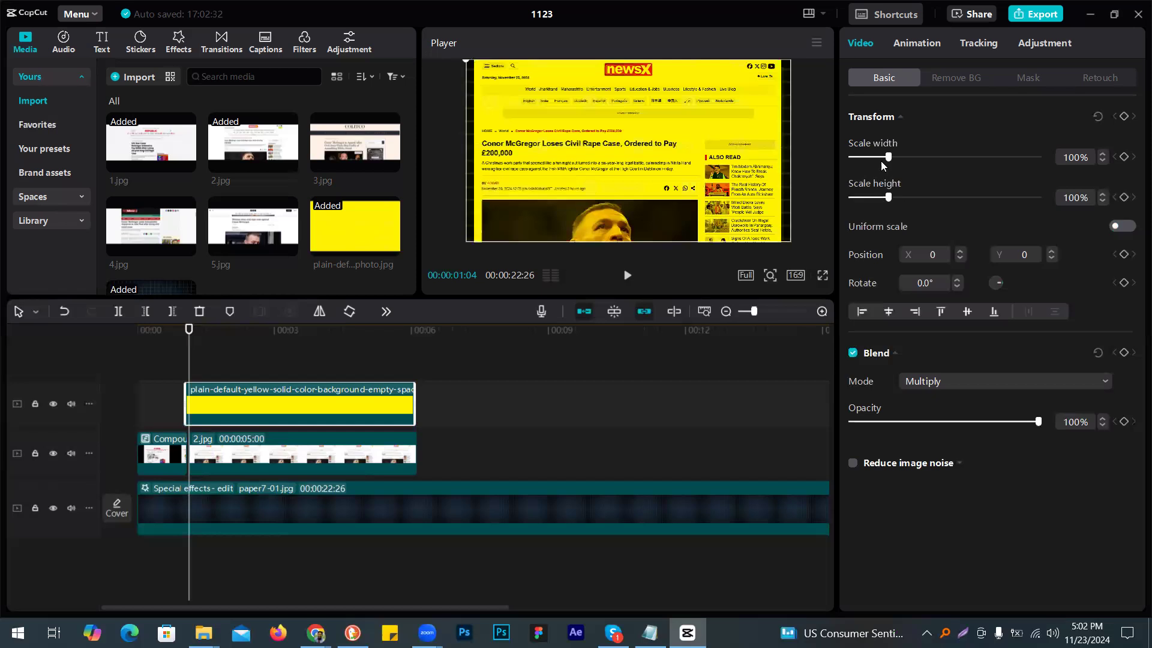
pyautogui.moveTo(888, 157); pyautogui.dragTo(856, 197)
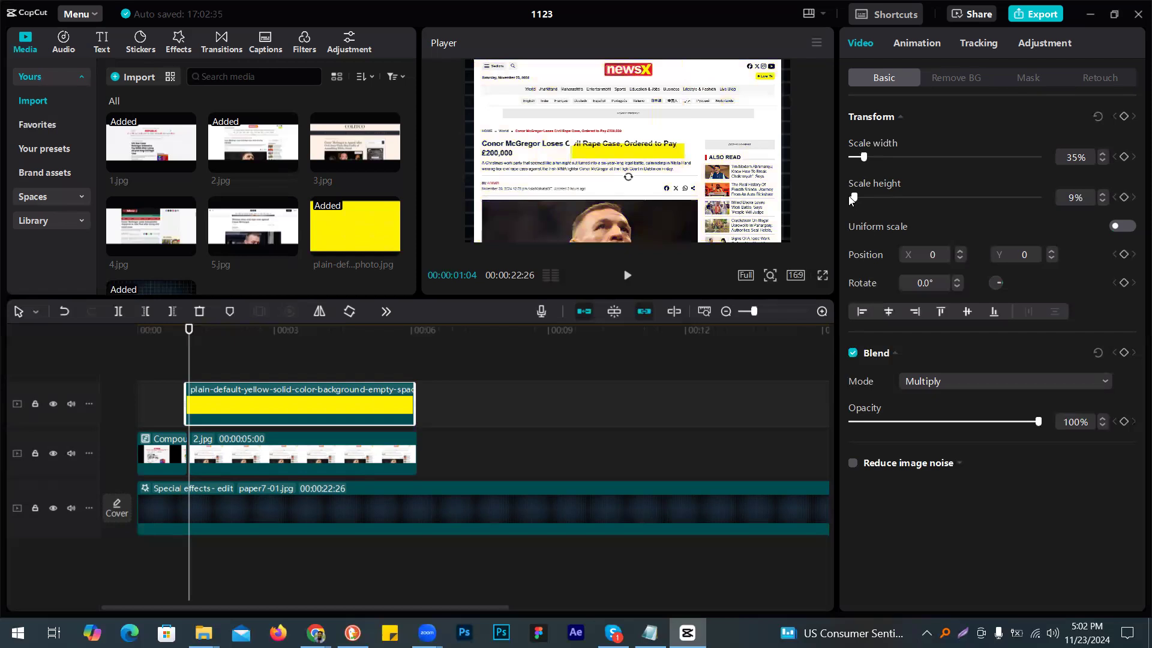
pyautogui.moveTo(685, 161); pyautogui.dragTo(574, 150)
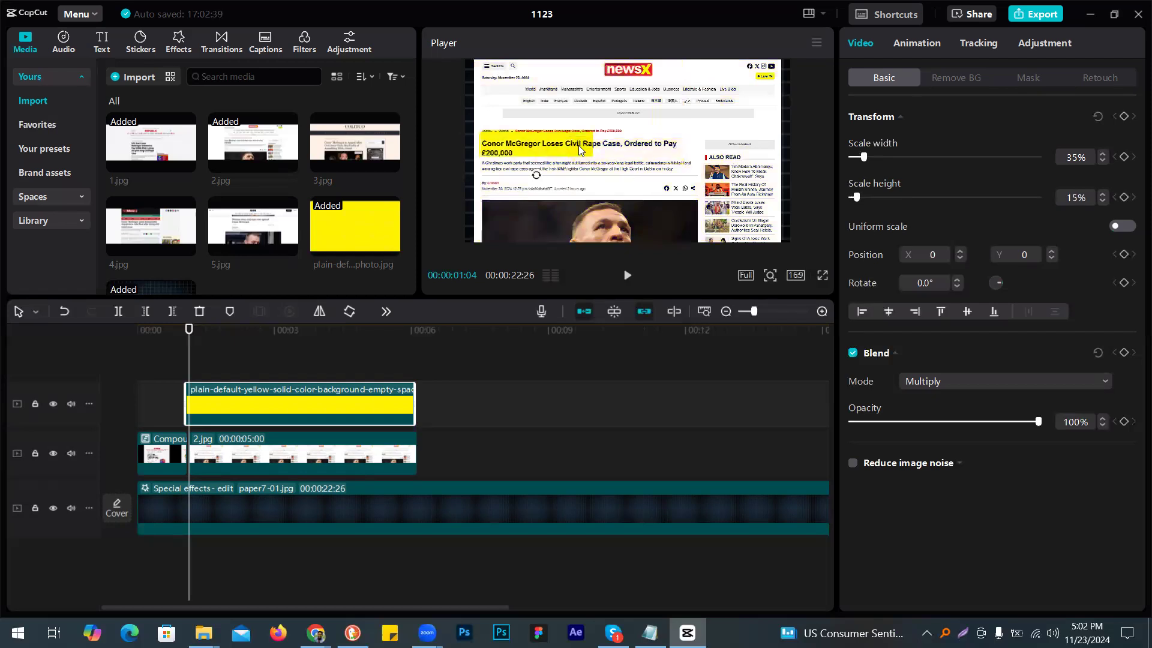
pyautogui.moveTo(859, 160); pyautogui.dragTo(854, 160)
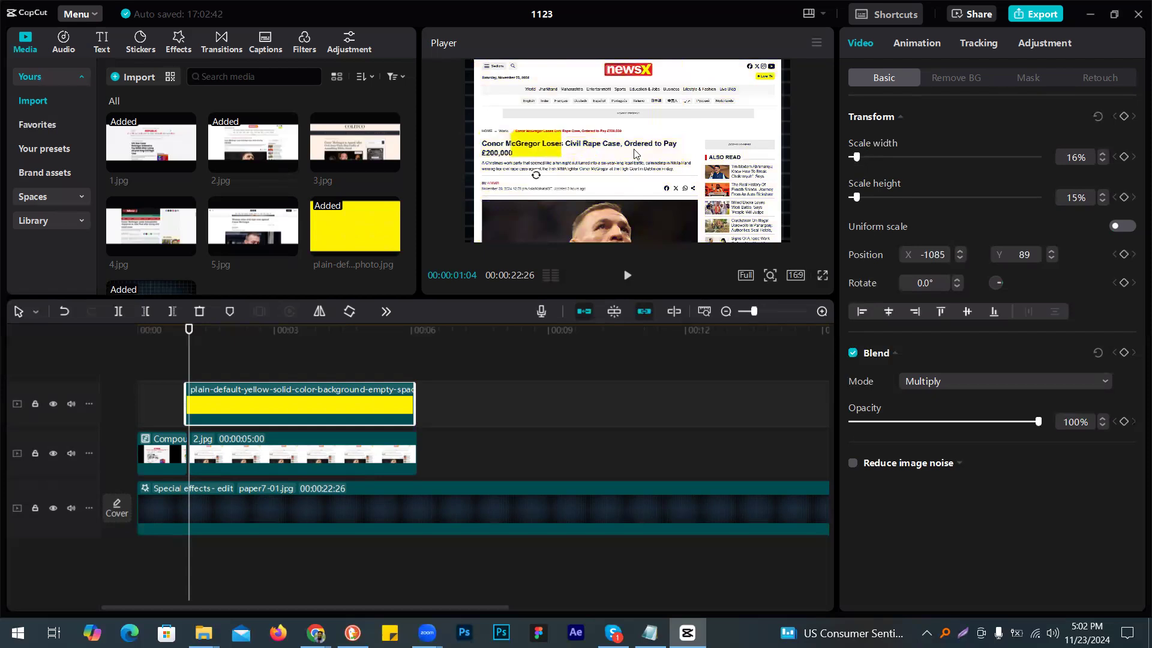
pyautogui.moveTo(510, 146); pyautogui.dragTo(505, 147)
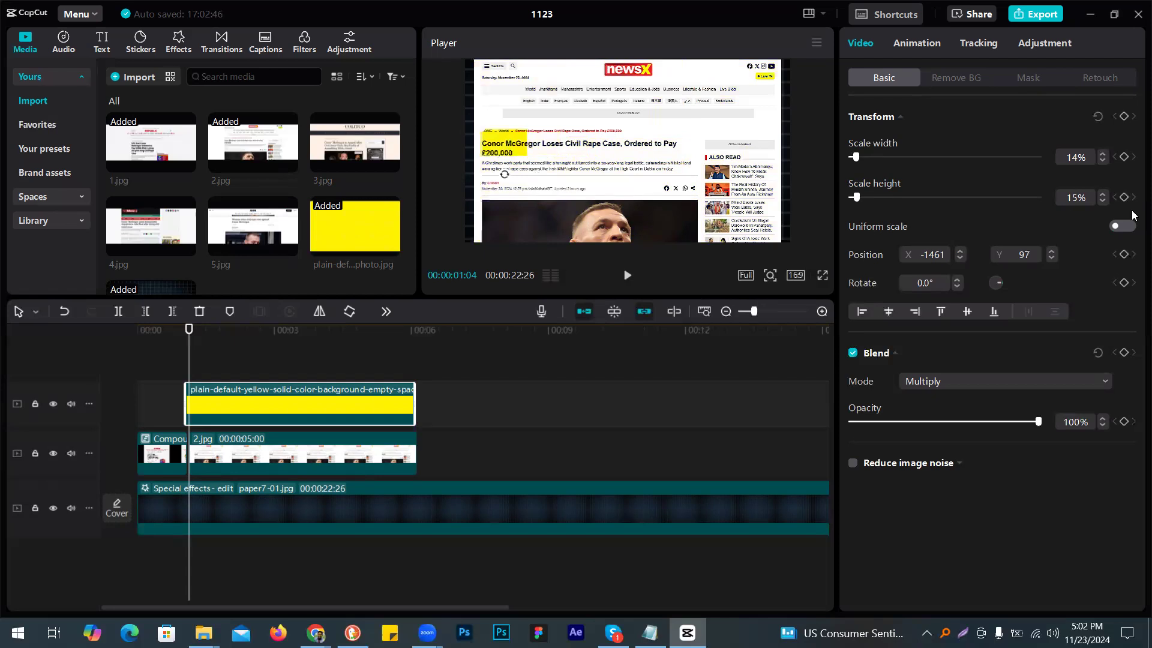
# Step: Fit the yellow clip over "Conor McGregor" with 18% width, 8% height and position X -1382, Y 93
pyautogui.click(1102, 200)
pyautogui.click(1102, 201)
pyautogui.click(1103, 200)
pyautogui.click(1103, 200)
pyautogui.click(1103, 200)
pyautogui.click(1102, 200)
pyautogui.click(1102, 201)
pyautogui.click(1102, 200)
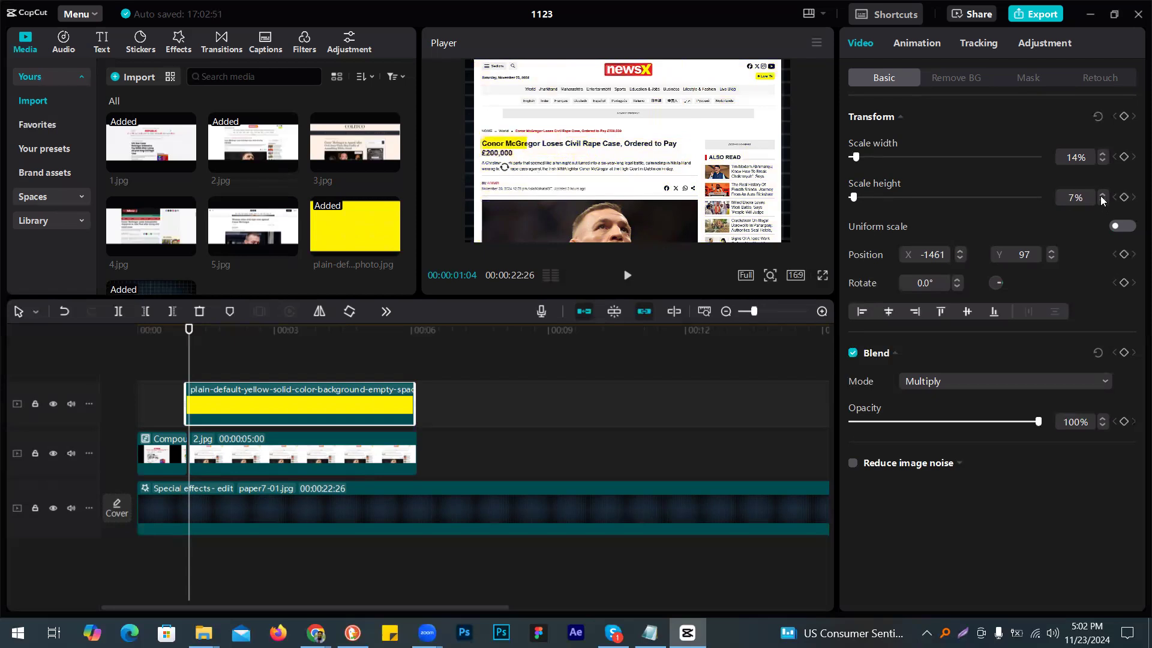
pyautogui.click(1103, 194)
pyautogui.click(1102, 154)
pyautogui.click(1102, 155)
pyautogui.click(1102, 154)
pyautogui.click(1102, 154)
pyautogui.moveTo(520, 150); pyautogui.dragTo(517, 148)
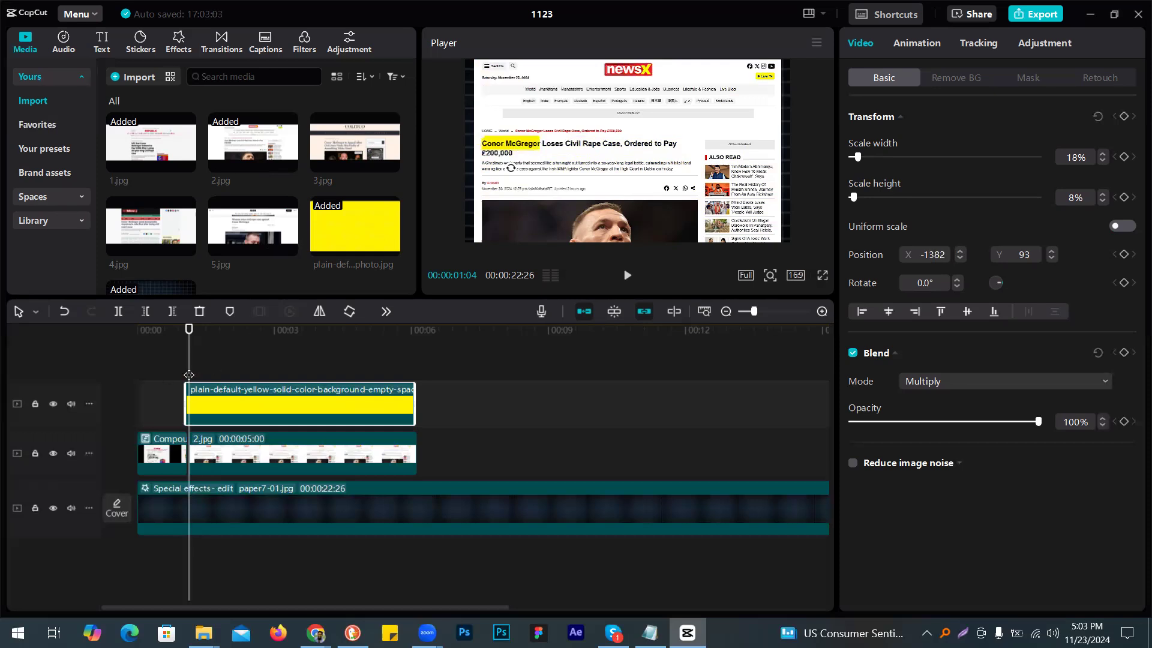
# Step: Align the starts of 2.jpg and the yellow clip with the end of the first compound clip at 00:00:01:03
pyautogui.moveTo(188, 375); pyautogui.dragTo(186, 375)
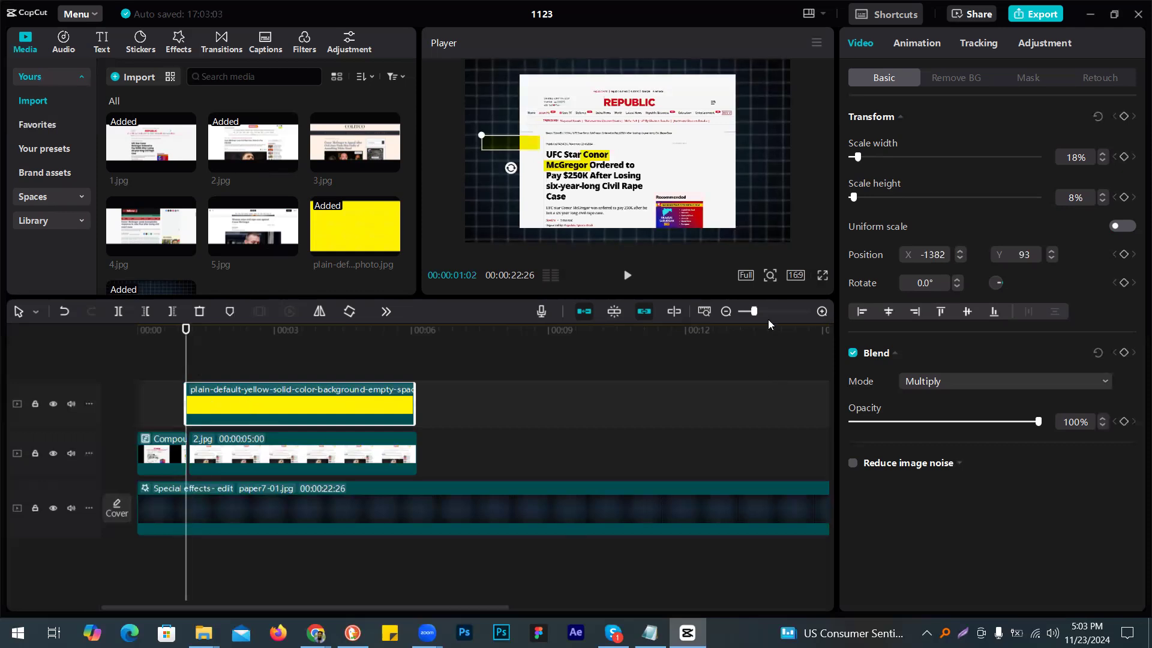
pyautogui.moveTo(757, 312); pyautogui.dragTo(798, 311)
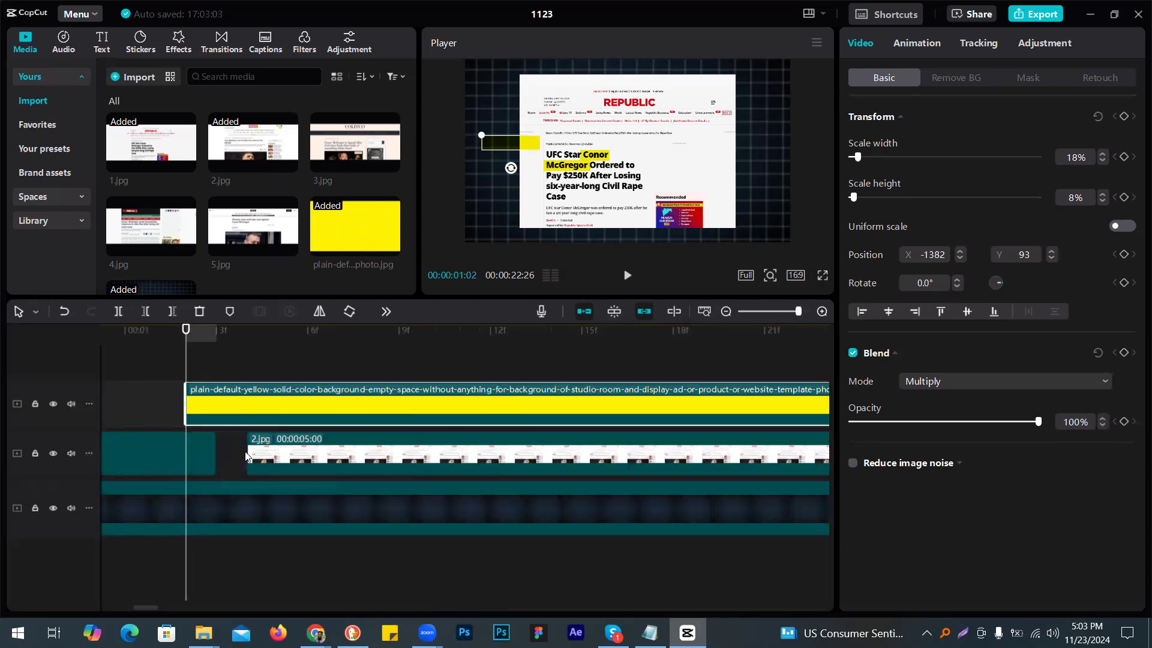
pyautogui.hotkey('ctrl', 'z')
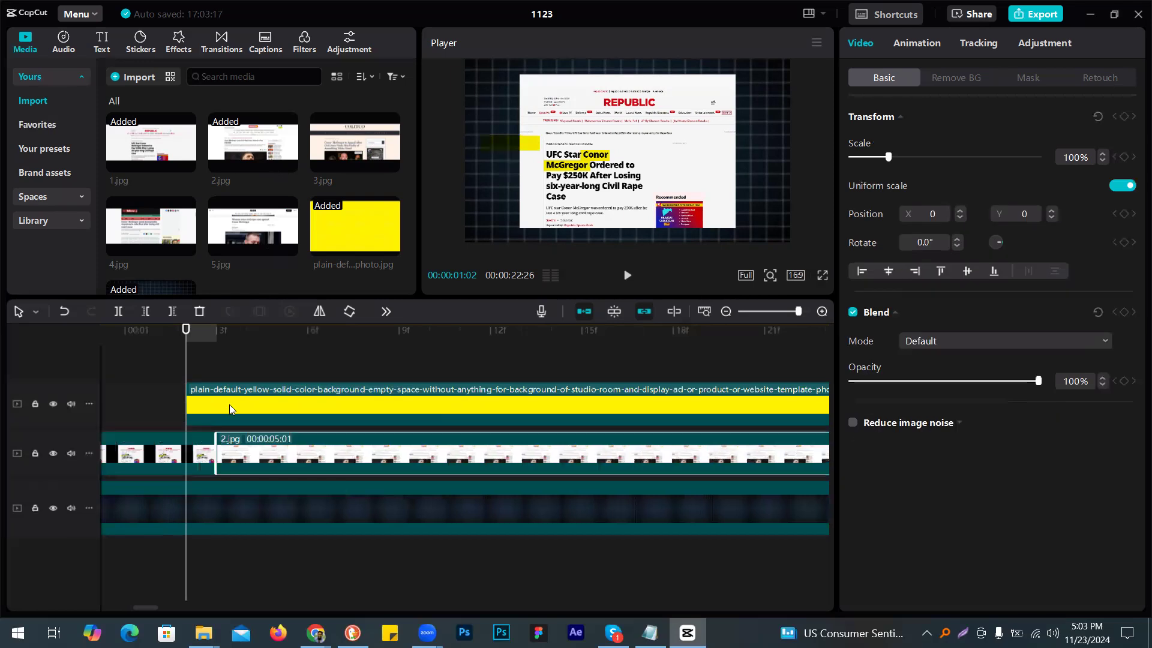
pyautogui.hotkey('ctrl', 'z')
pyautogui.click(239, 405)
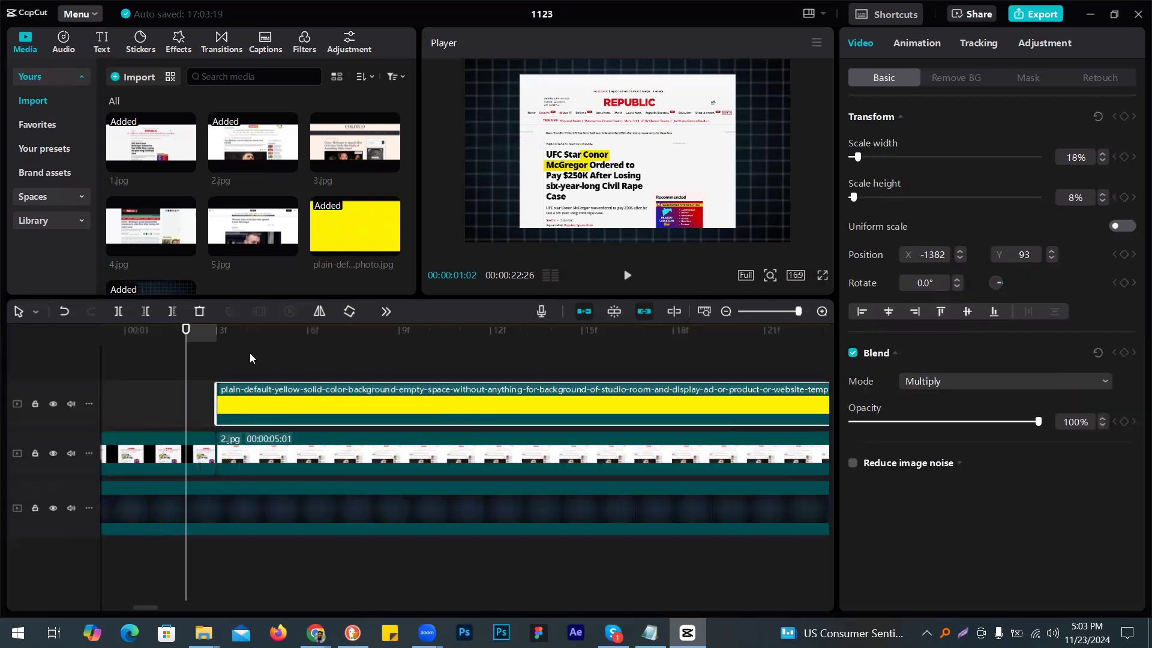
# Step: Apply a Horizontal mask rotated -90° to the yellow clip at 00:00:01:03
pyautogui.click(217, 366)
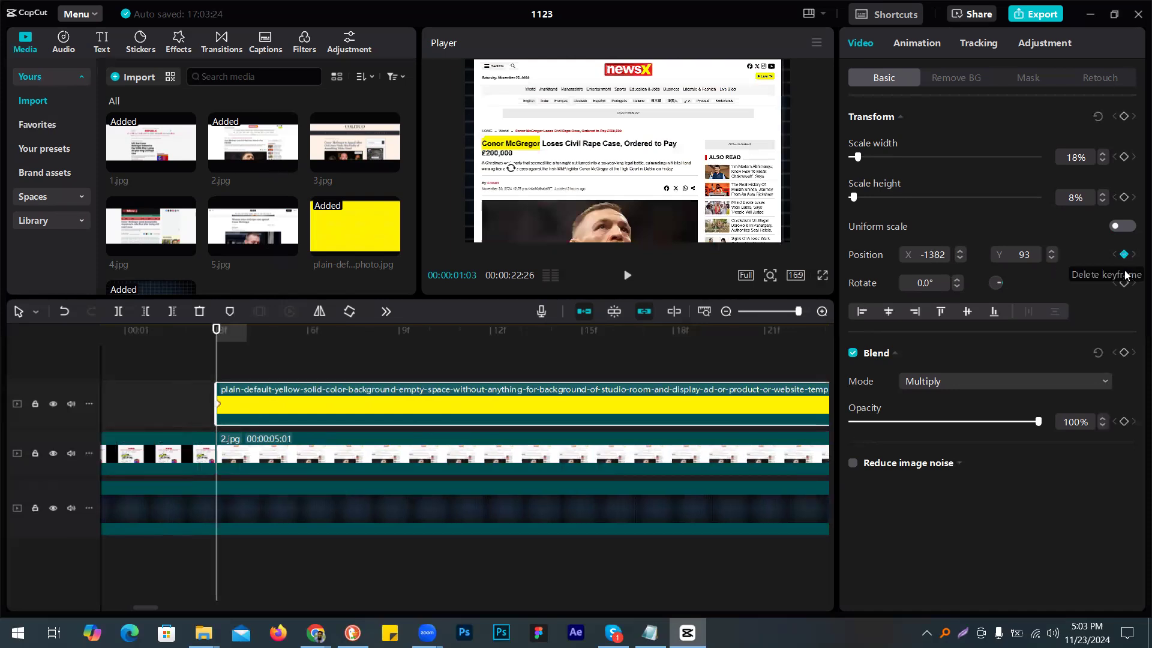
pyautogui.click(1007, 79)
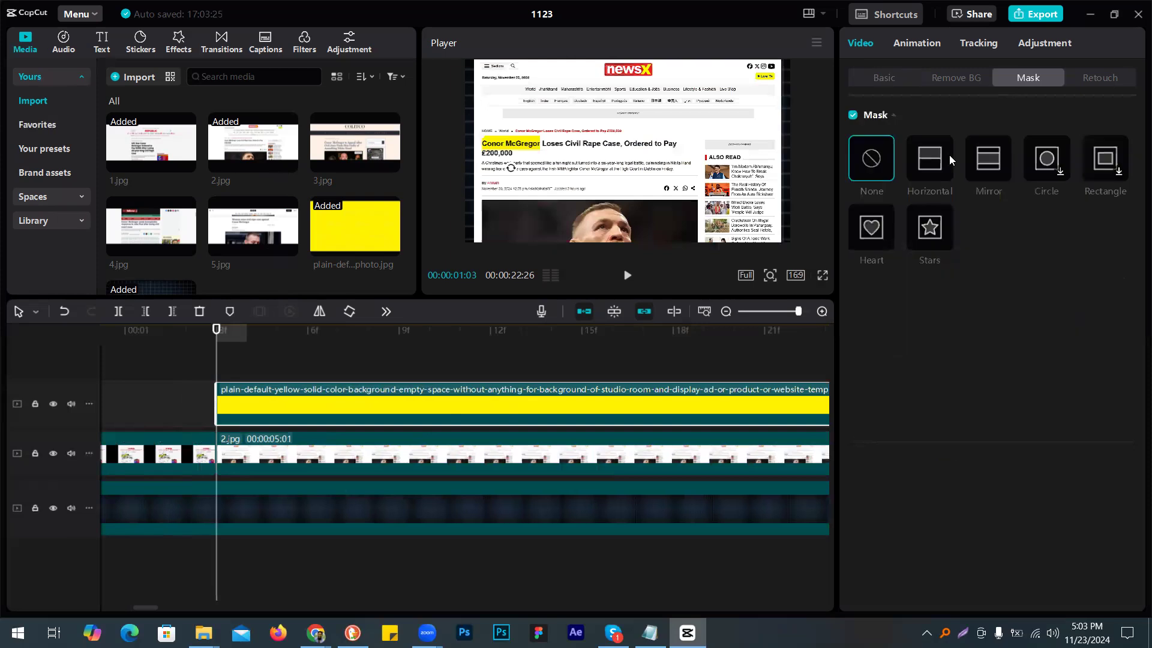
pyautogui.click(936, 161)
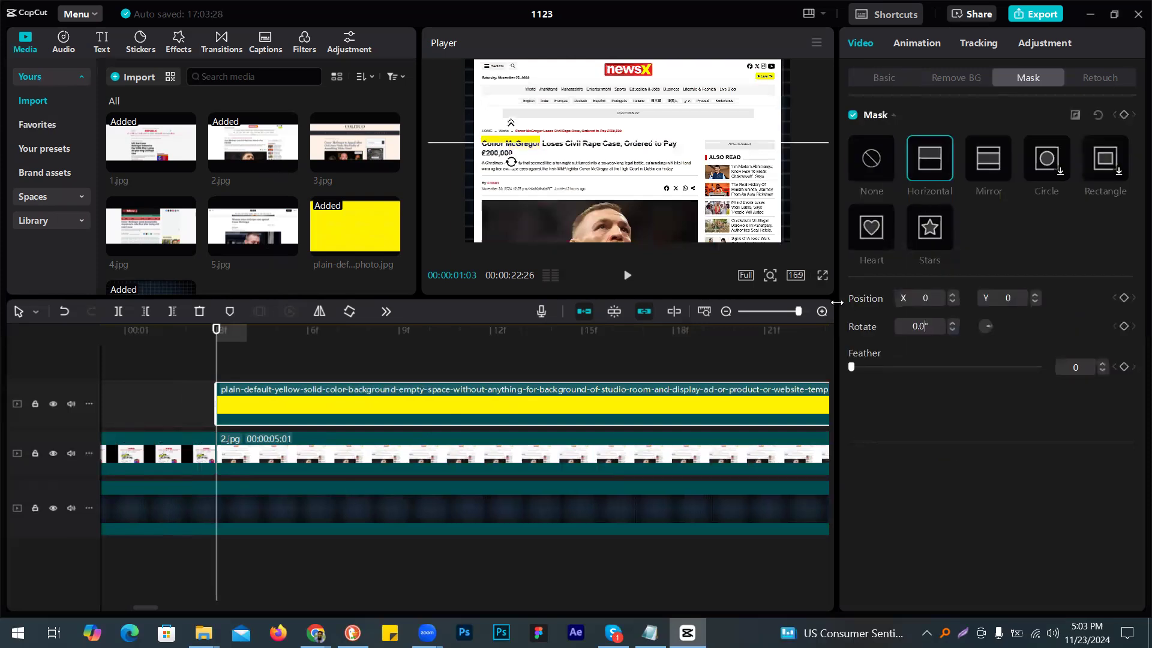
pyautogui.press('BackSpace')
pyautogui.press('BackSpace')
pyautogui.press('BackSpace')
pyautogui.write('-90')
pyautogui.press('Return')
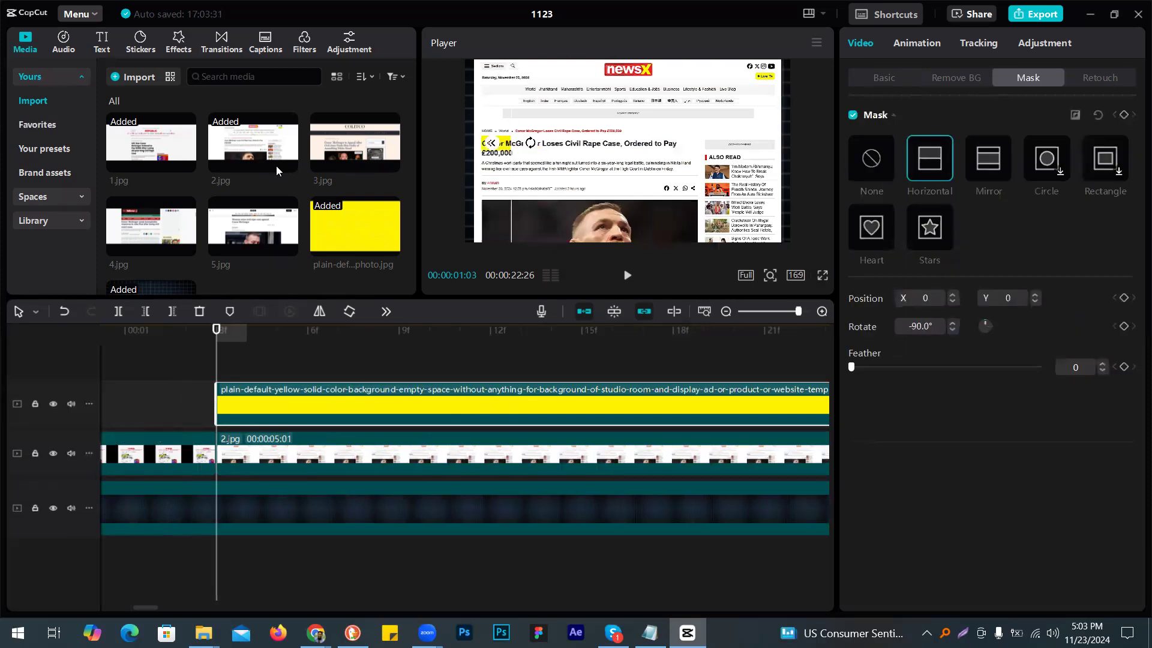
pyautogui.moveTo(507, 206); pyautogui.dragTo(414, 198)
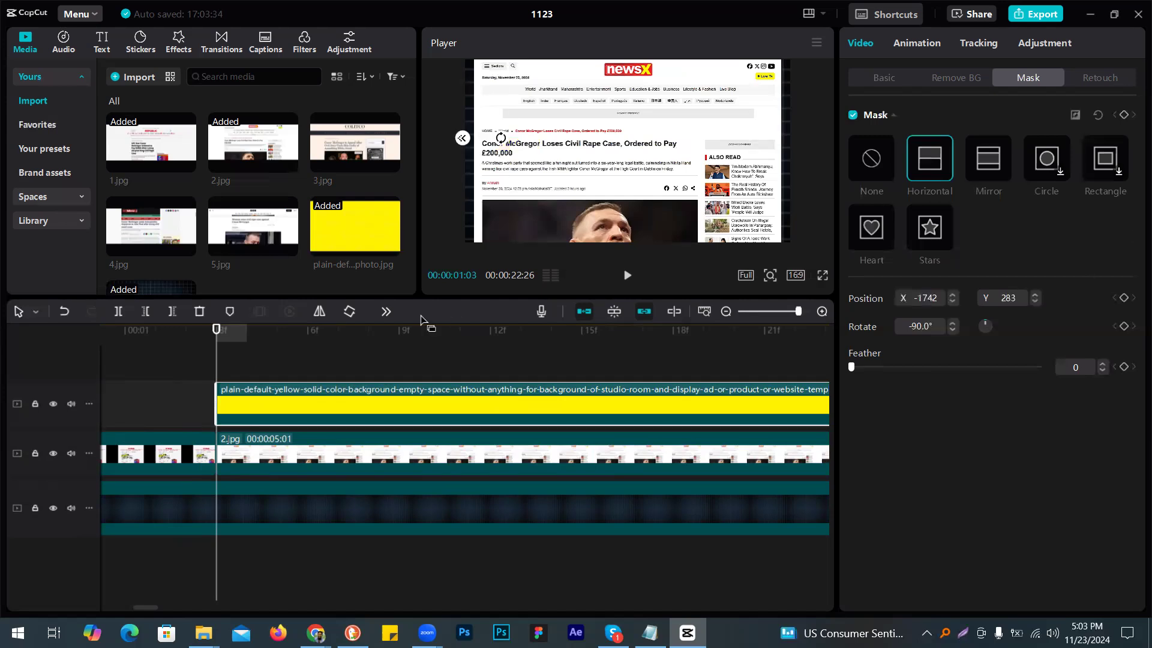
pyautogui.press('Right')
pyautogui.press('Right')
pyautogui.press('Right')
pyautogui.press('Right')
pyautogui.press('Right')
pyautogui.press('Right')
pyautogui.press('Right')
pyautogui.press('Right')
pyautogui.press('Right')
pyautogui.press('Right')
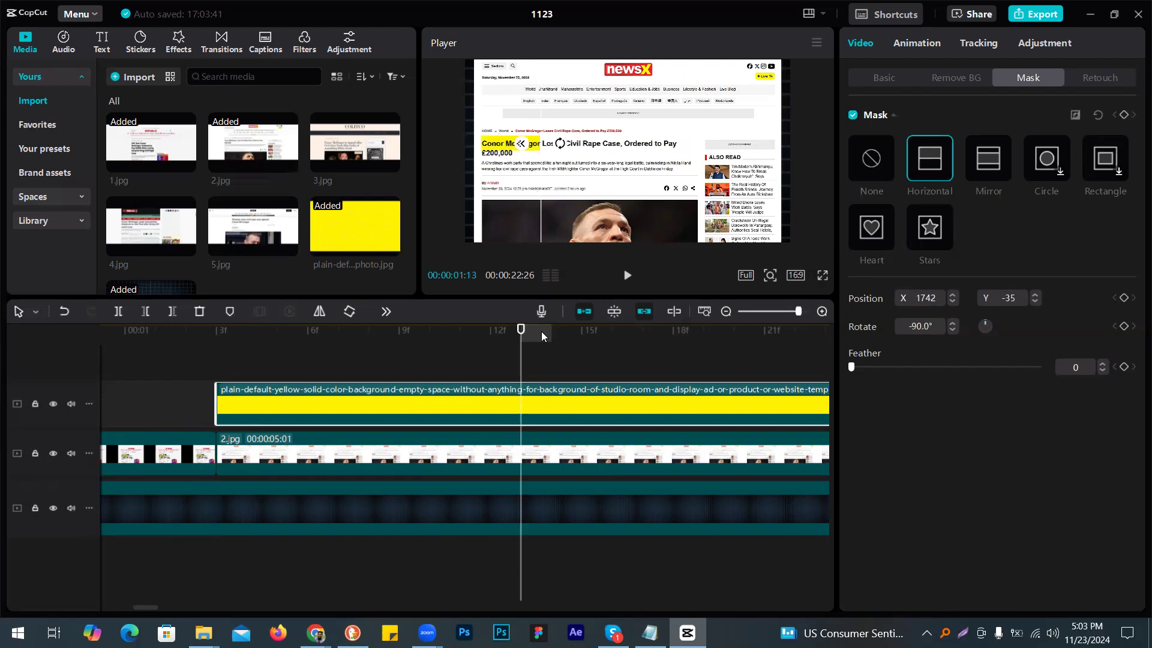
pyautogui.press('Up')
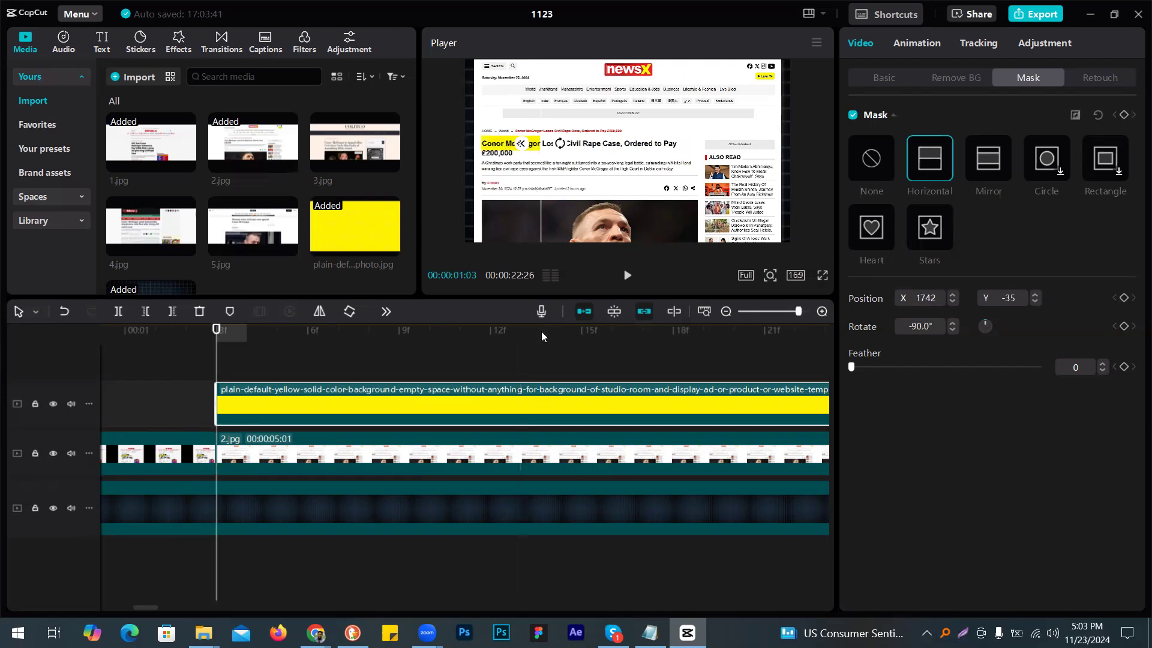
# Step: Keyframe the mask position before "Conor McGregor" at 00:00:01:03 and move it past the words at 00:00:01:13
pyautogui.moveTo(542, 187); pyautogui.dragTo(483, 177)
pyautogui.click(1124, 298)
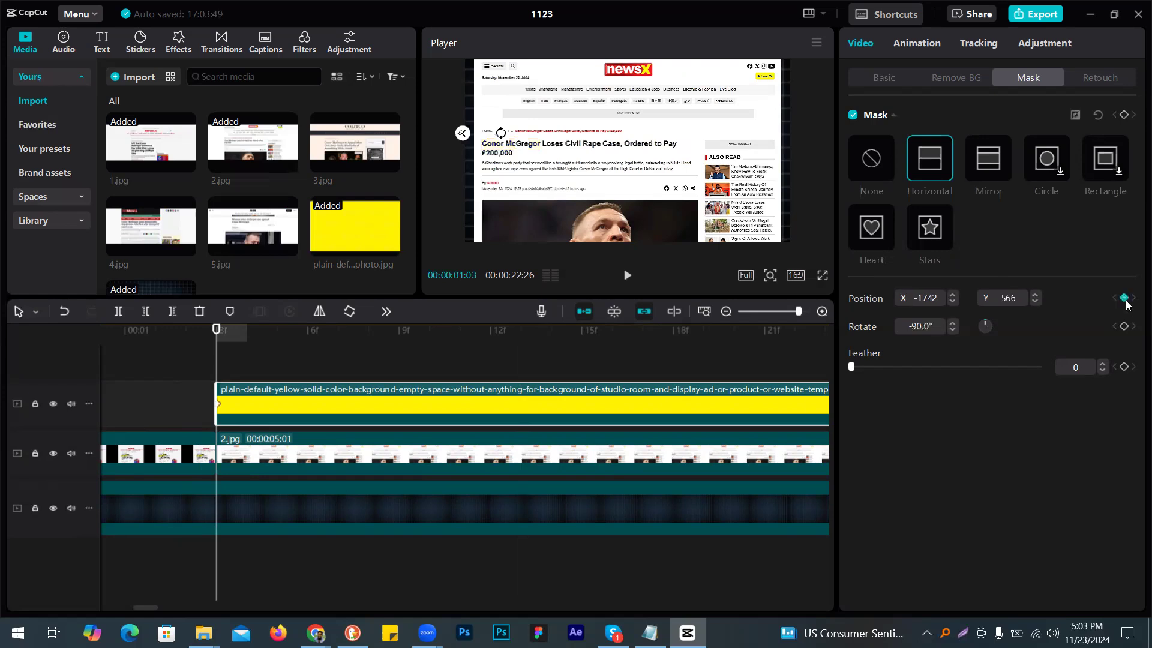
pyautogui.press('Right')
pyautogui.press('Right')
pyautogui.press('Right')
pyautogui.press('Right')
pyautogui.press('Right')
pyautogui.press('Right')
pyautogui.press('Right')
pyautogui.press('Right')
pyautogui.press('Right')
pyautogui.press('Right')
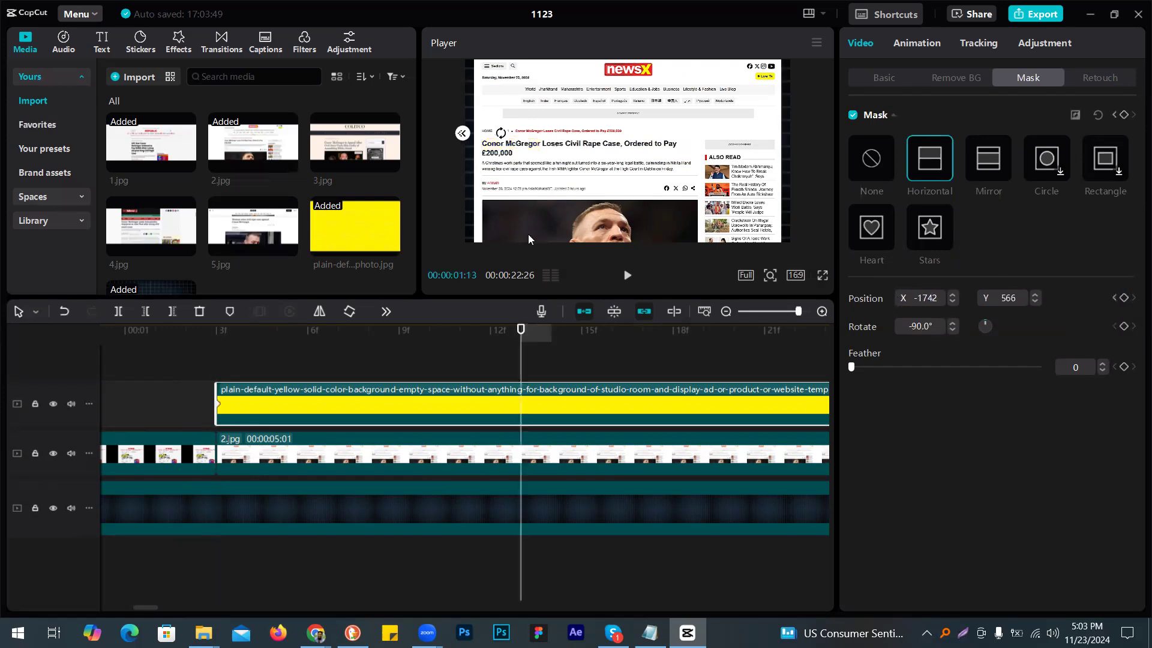
pyautogui.moveTo(473, 219); pyautogui.dragTo(566, 207)
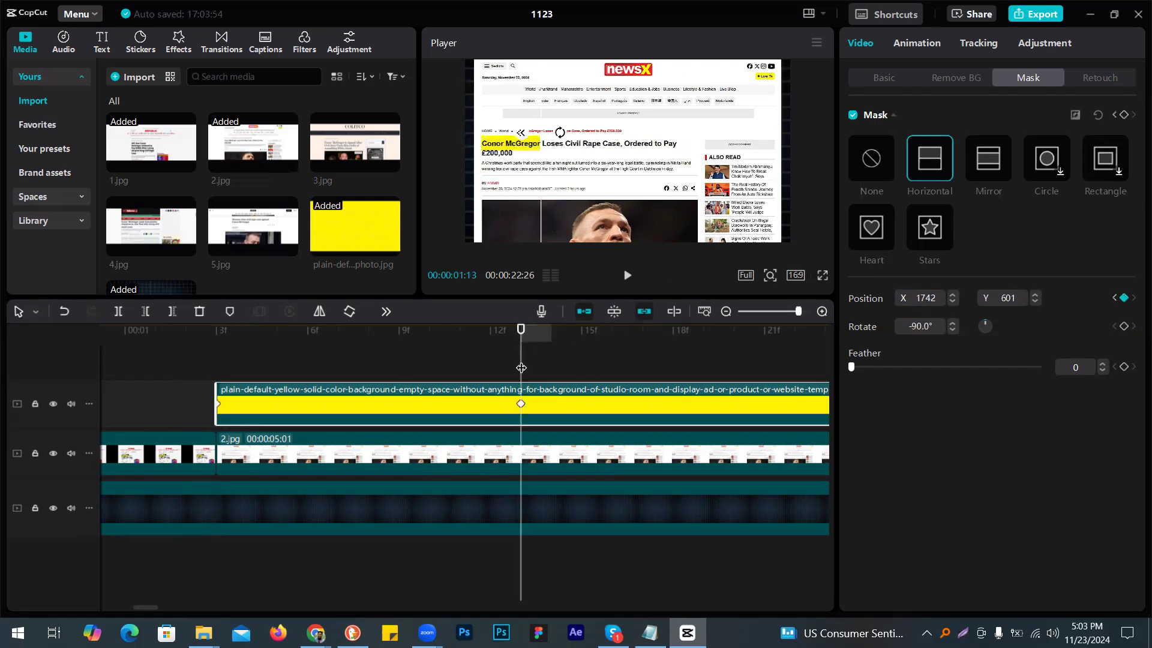
# Step: Play the sequence from the start and replay the highlight sweep on 2.jpg
pyautogui.moveTo(798, 311); pyautogui.dragTo(768, 311)
pyautogui.click(758, 309)
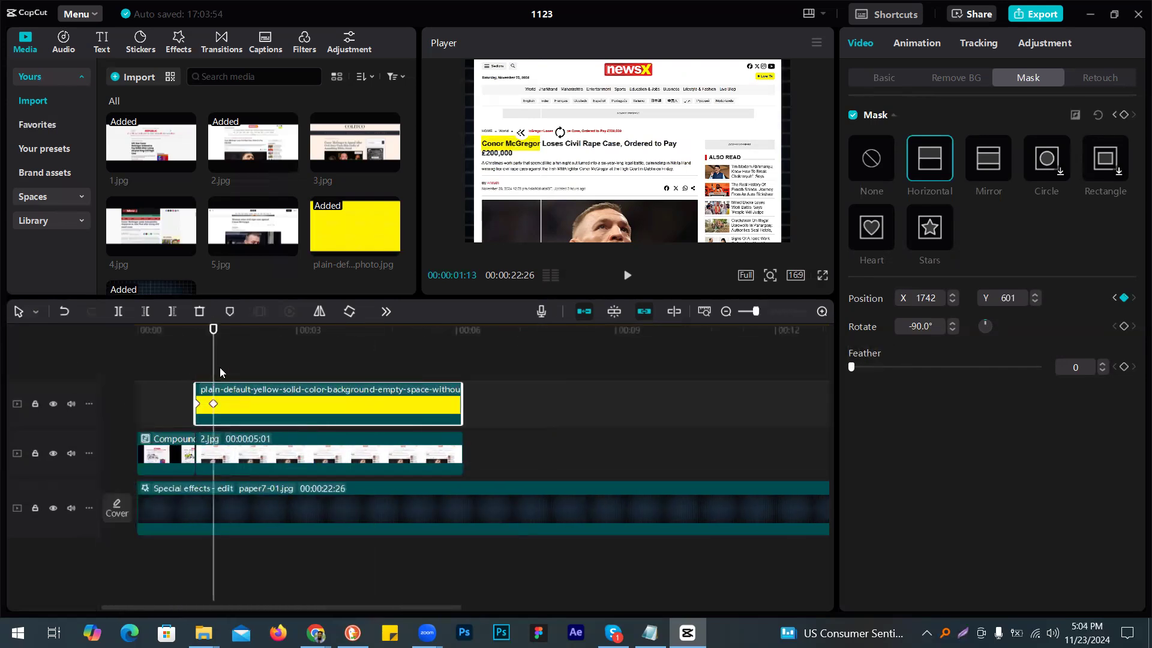
pyautogui.click(139, 330)
pyautogui.press('space')
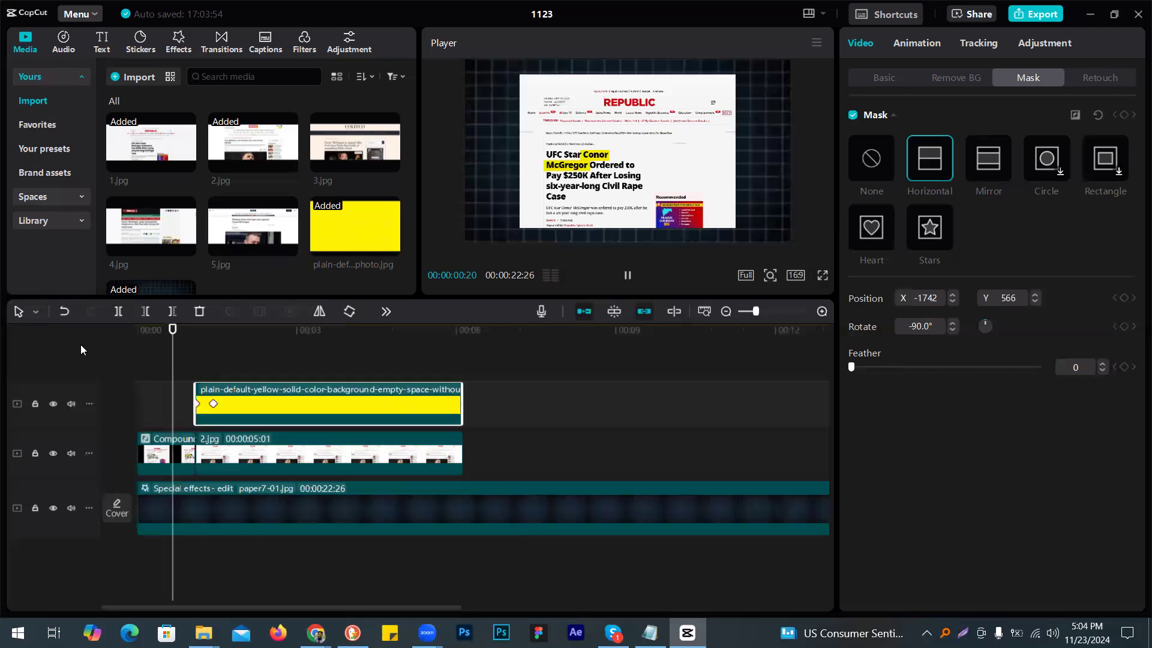
pyautogui.press('space')
pyautogui.moveTo(235, 372); pyautogui.dragTo(195, 365)
pyautogui.press('space')
pyautogui.press('space')
# Step: Combine 2.jpg and its yellow highlight clip into a compound clip
pyautogui.moveTo(314, 360); pyautogui.dragTo(376, 452)
pyautogui.rightClick(375, 451)
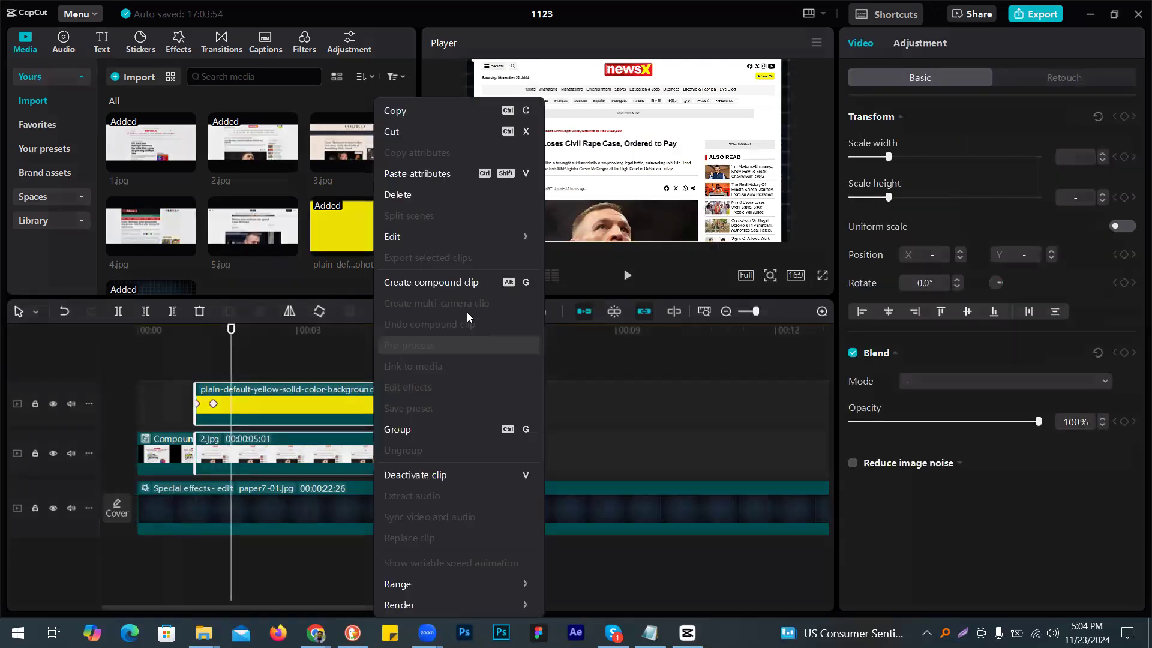
pyautogui.click(469, 282)
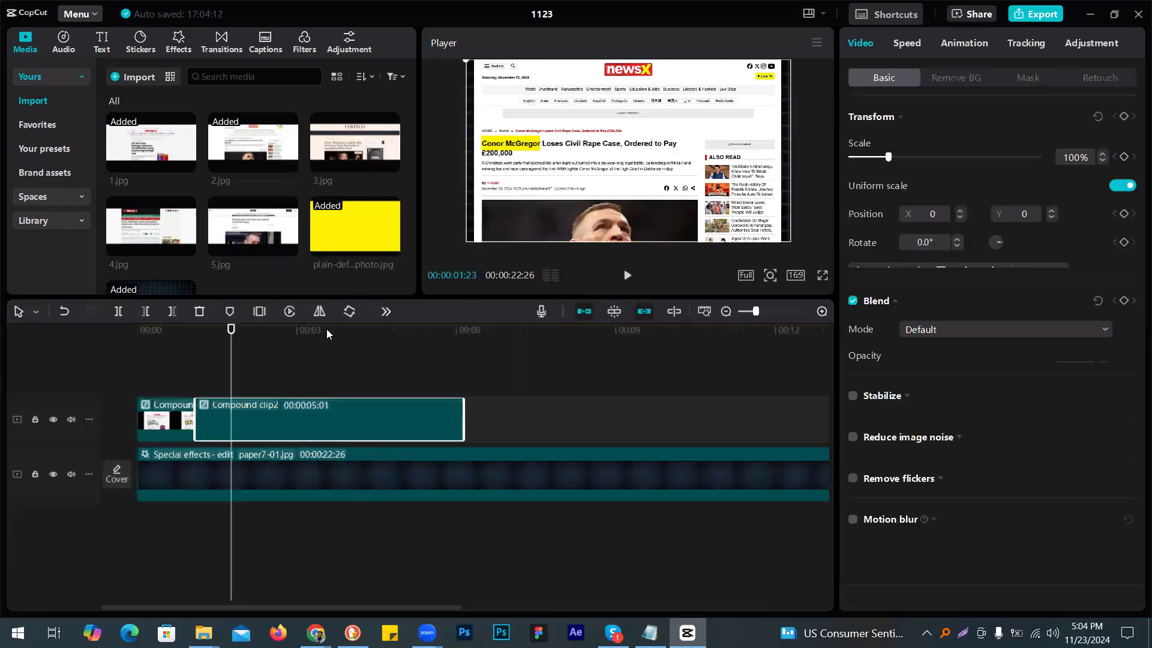
# Step: Trim the end of the second compound clip at 00:00:01:23 and play the sequence from the start
pyautogui.click(172, 312)
pyautogui.press('Home')
pyautogui.press('space')
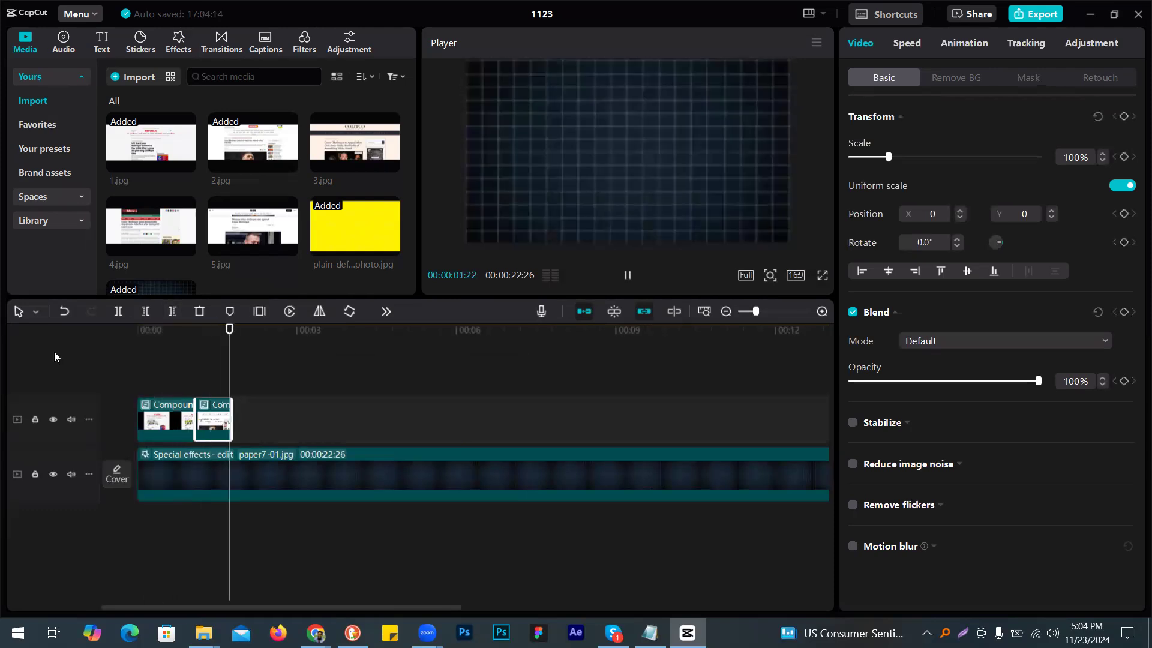
pyautogui.press('space')
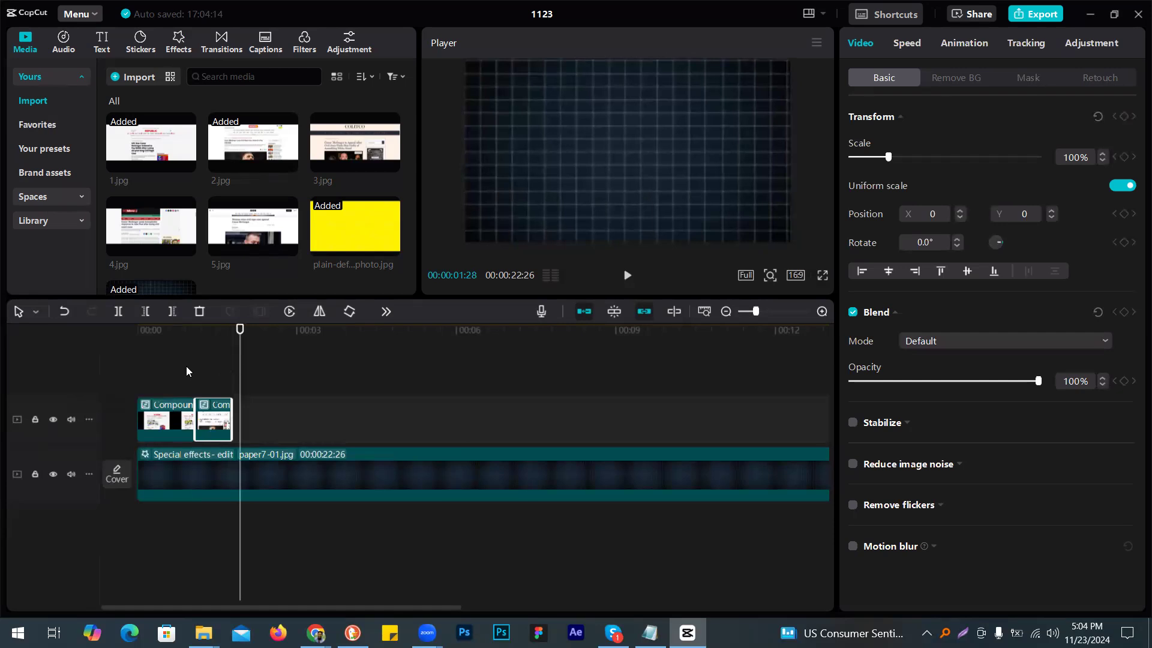
# Step: Trim the end of the first compound clip at 00:00:01:00 and move the second compound clip against it to close the gap
pyautogui.click(136, 367)
pyautogui.click(166, 377)
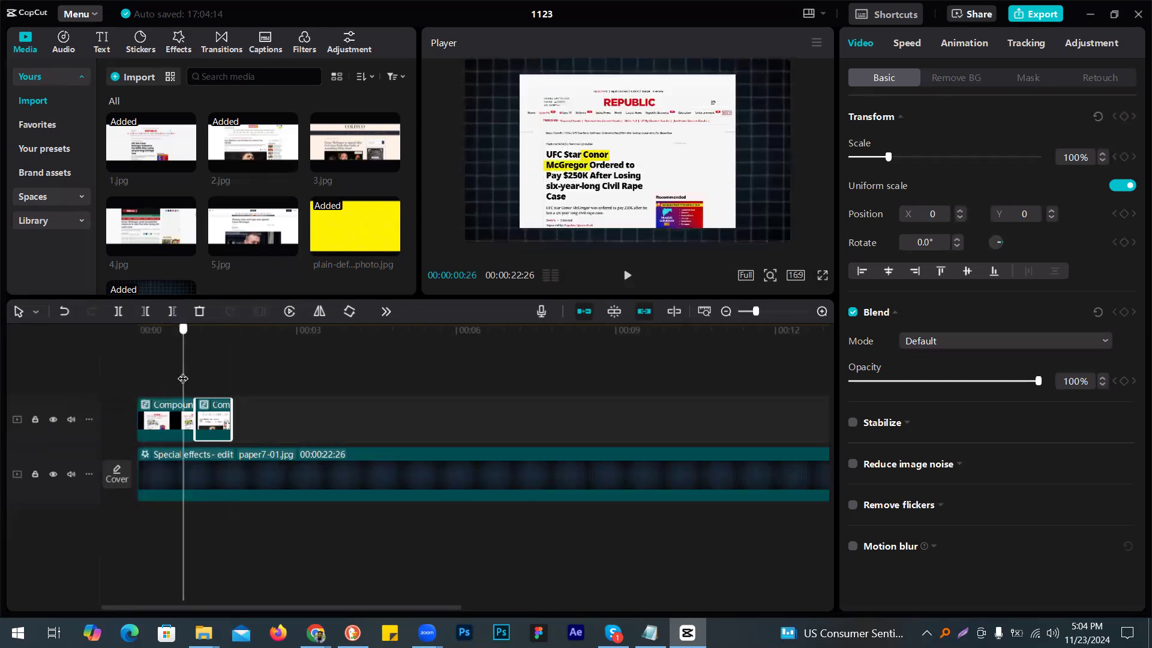
pyautogui.click(163, 379)
pyautogui.moveTo(164, 378); pyautogui.dragTo(173, 382)
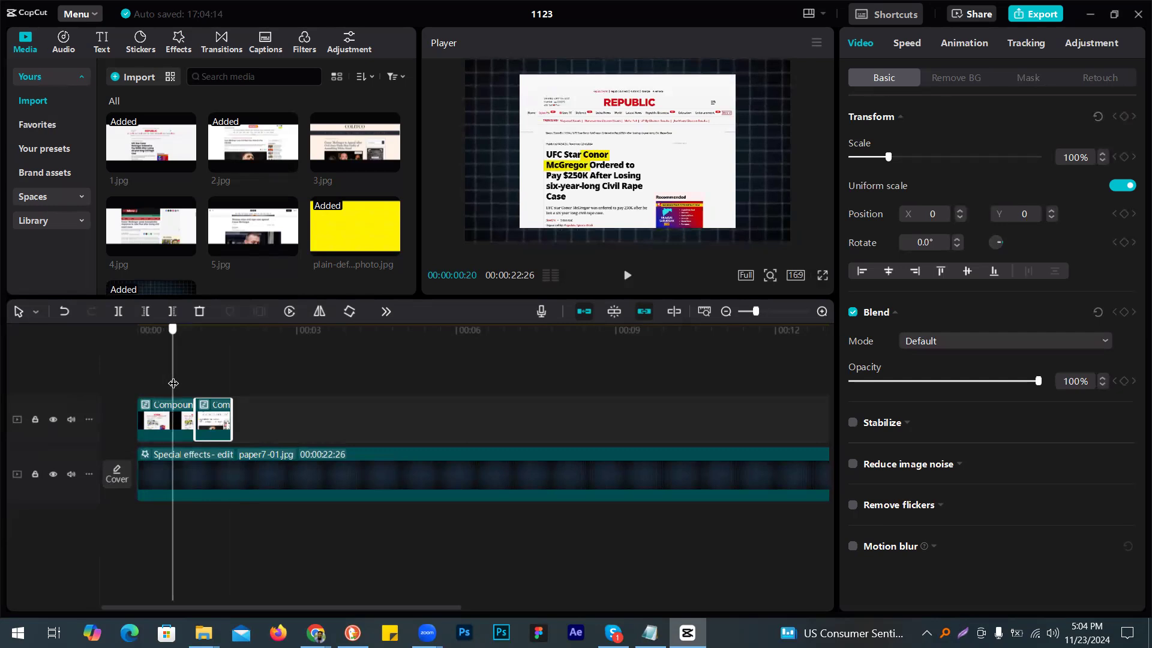
pyautogui.hotkey('shift', 'Right')
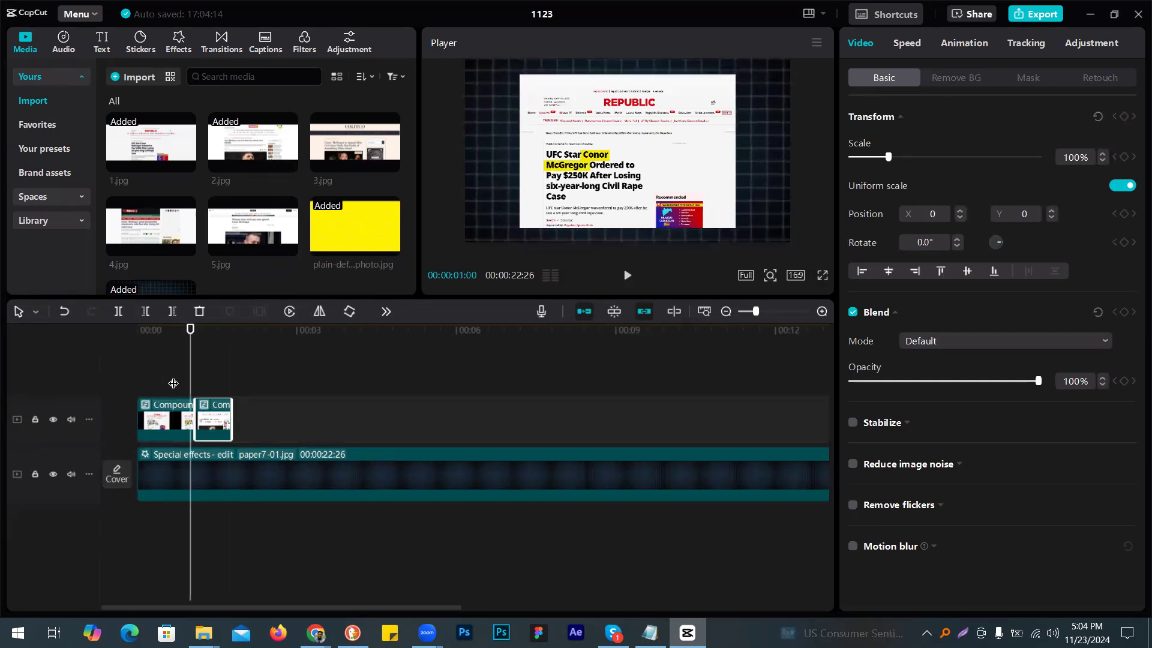
pyautogui.moveTo(749, 309); pyautogui.dragTo(792, 307)
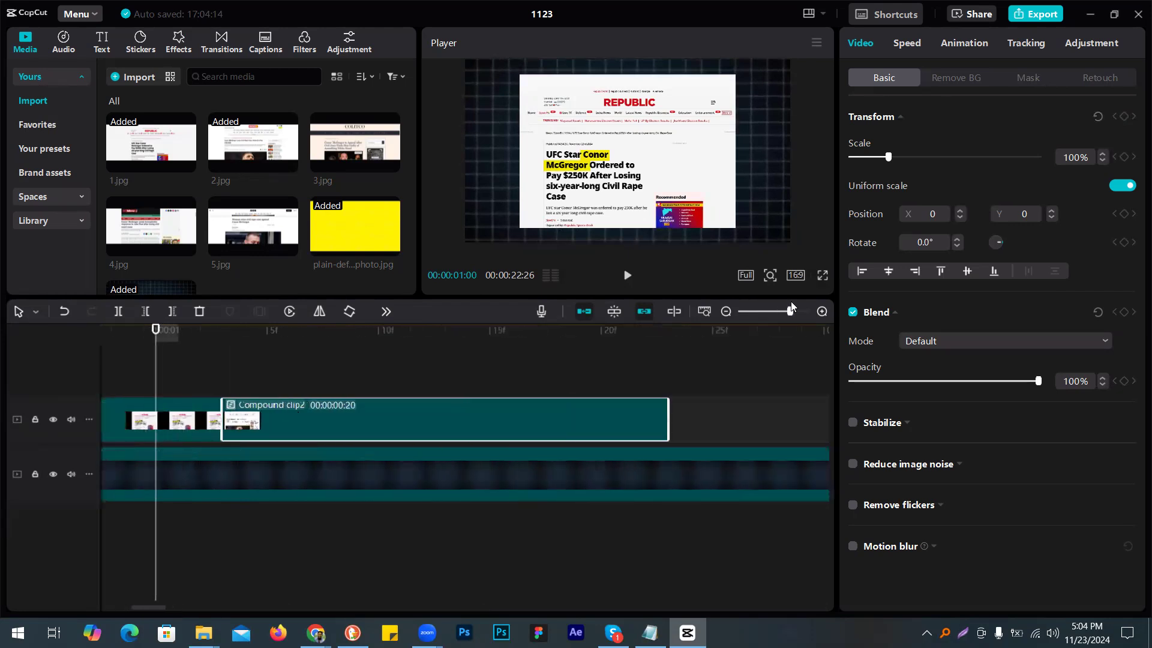
pyautogui.click(198, 420)
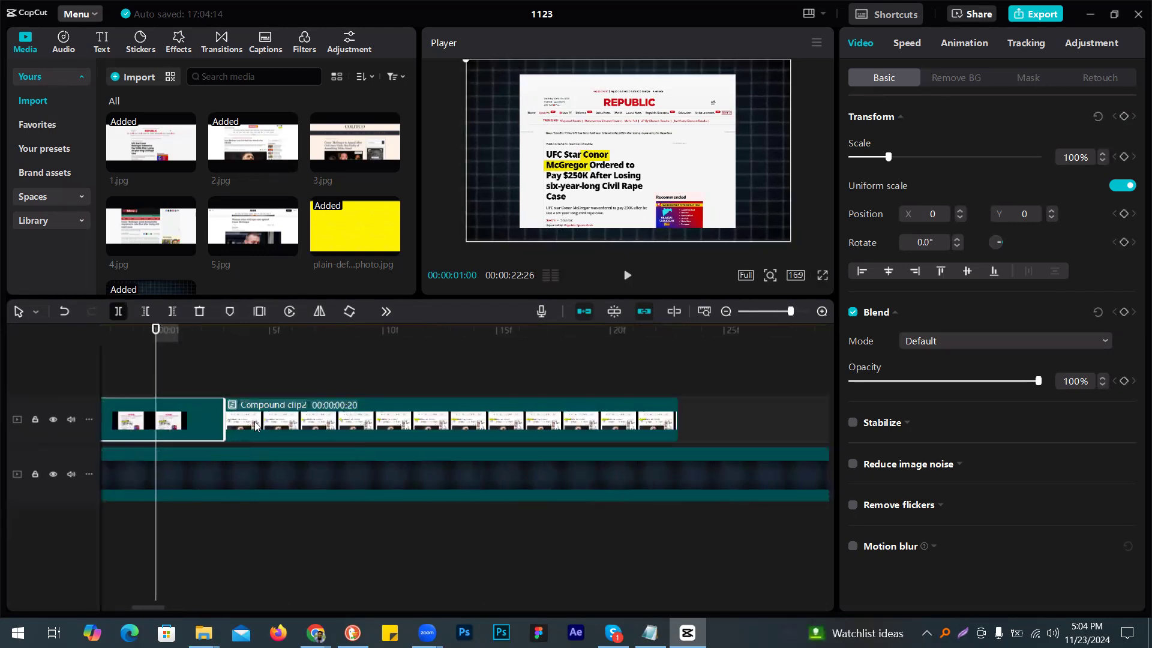
pyautogui.hotkey('ctrl', 'b')
pyautogui.press('Delete')
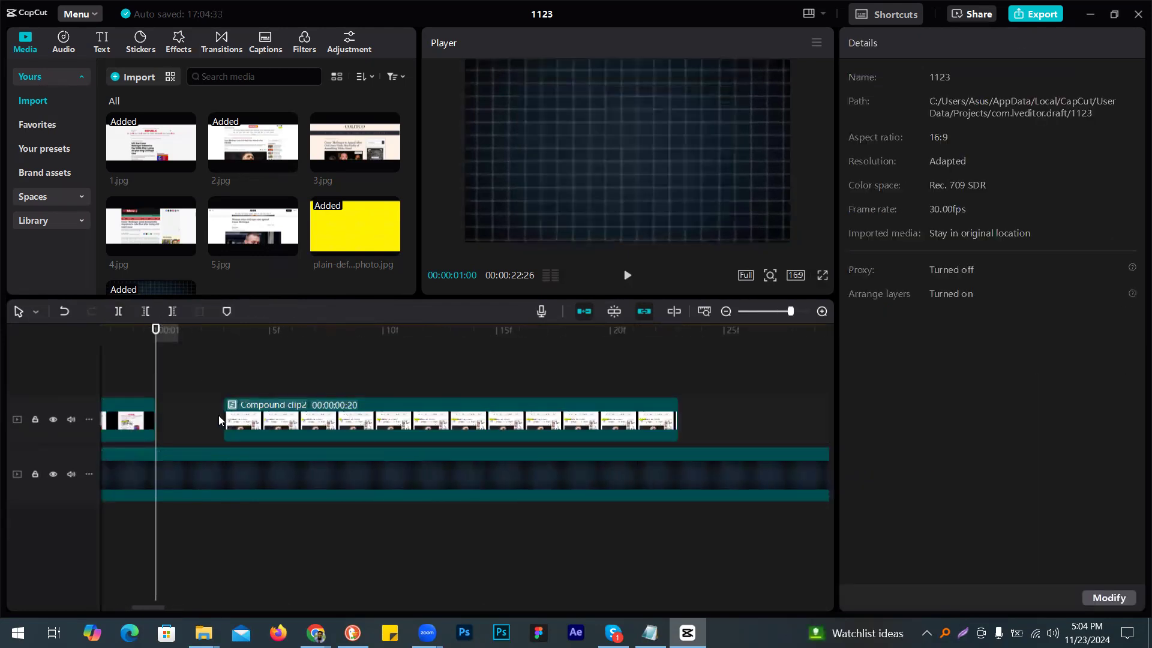
pyautogui.moveTo(249, 424); pyautogui.dragTo(201, 425)
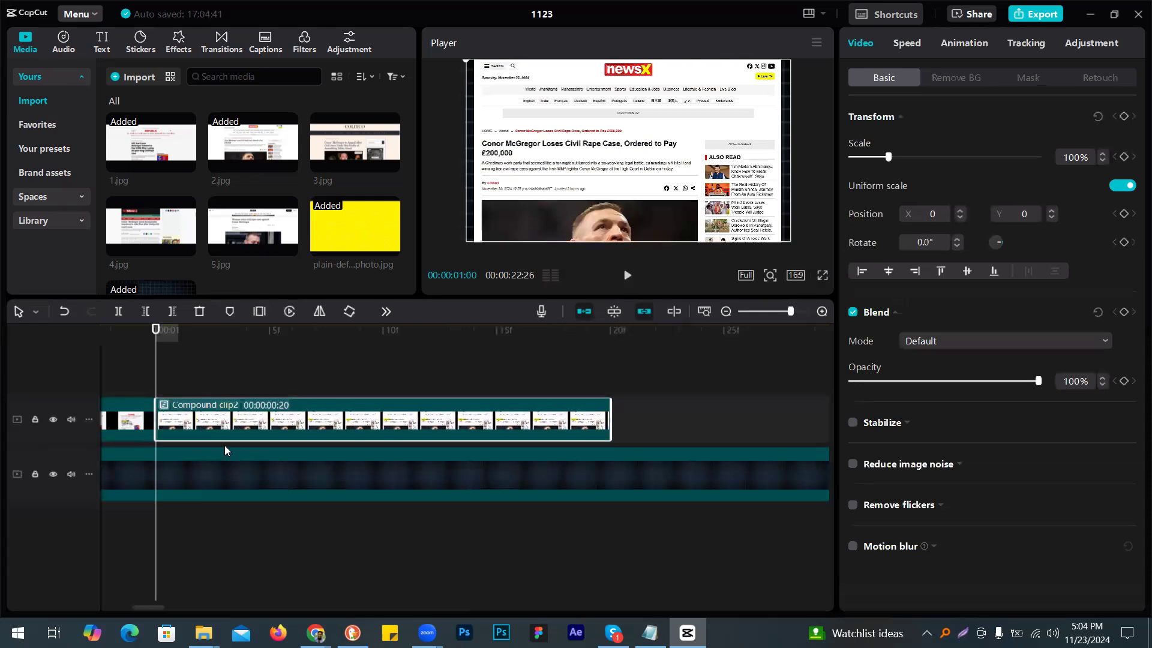
# Step: Play the trimmed sequence from the start in full screen
pyautogui.moveTo(788, 312); pyautogui.dragTo(774, 312)
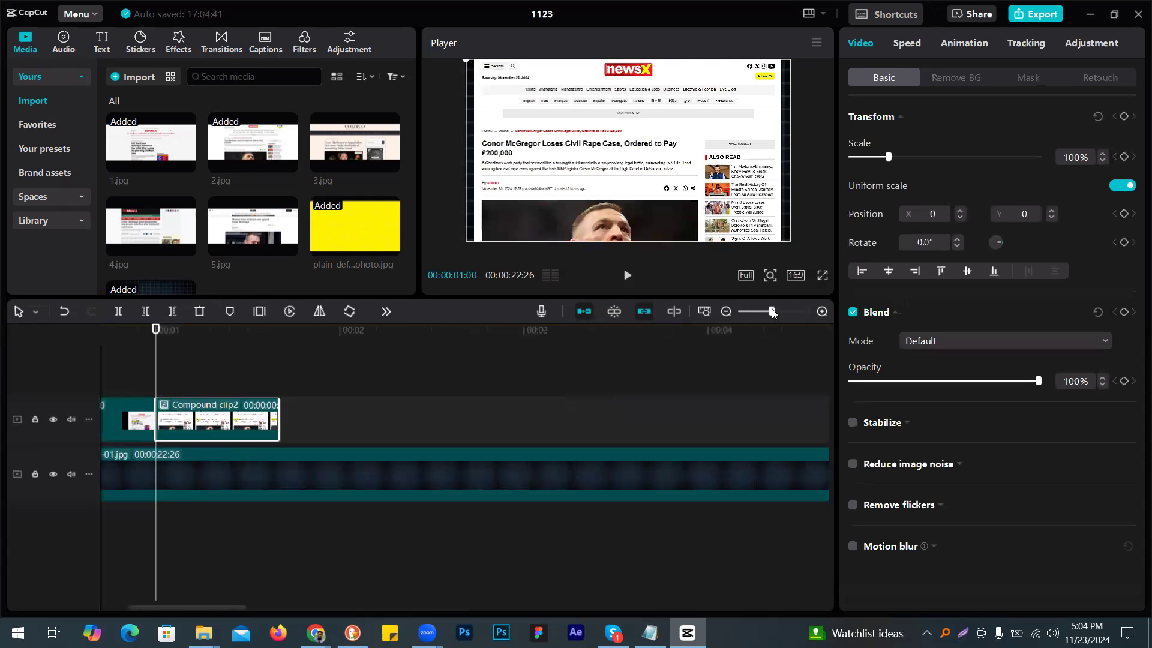
pyautogui.moveTo(152, 362); pyautogui.dragTo(70, 359)
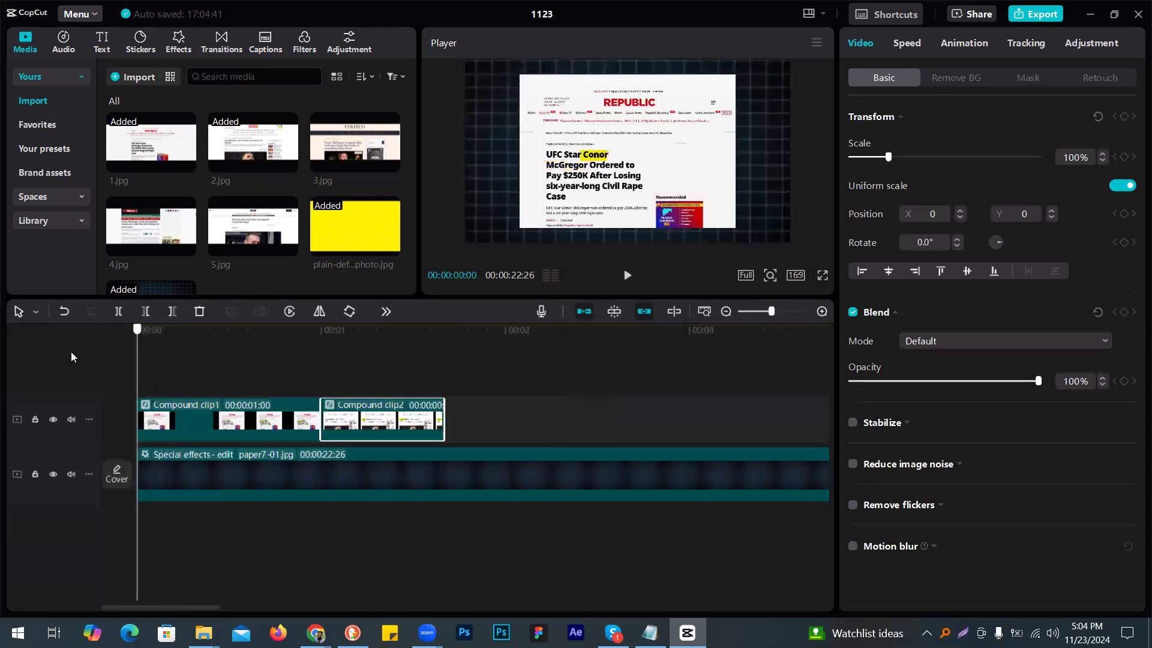
pyautogui.click(823, 276)
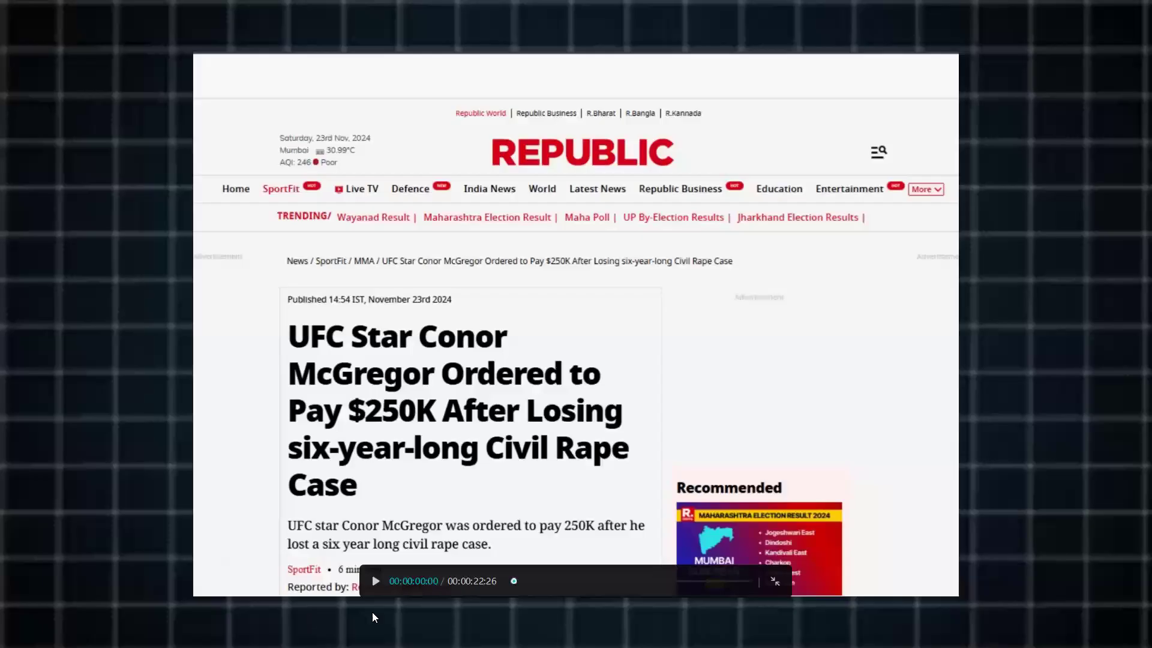
pyautogui.press('space')
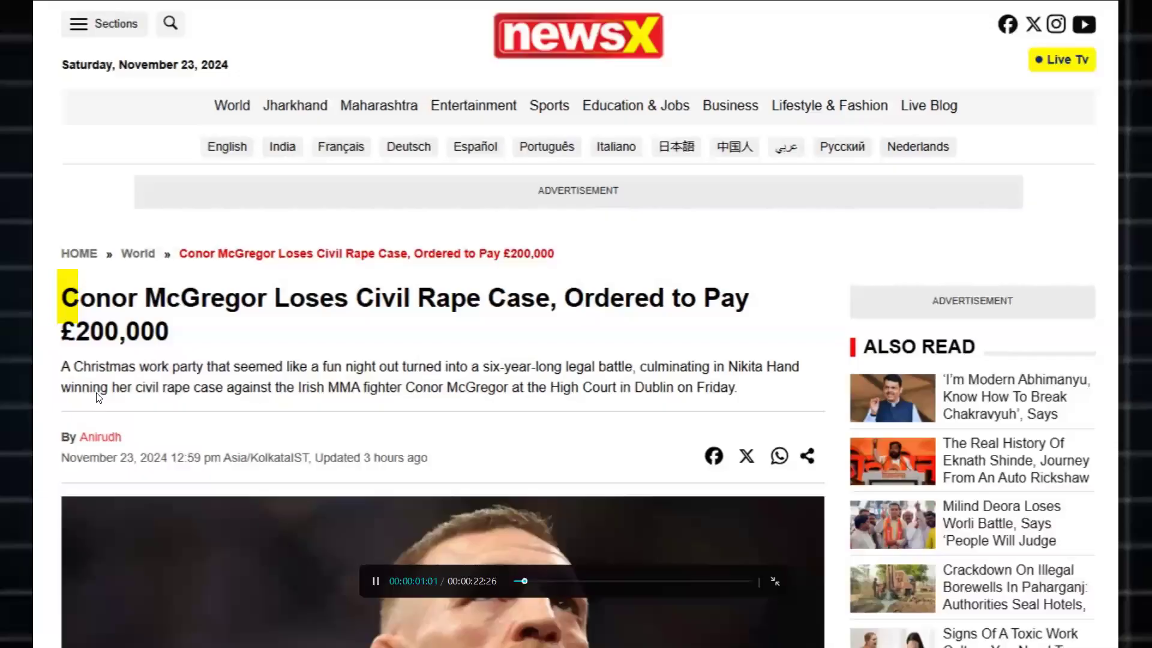
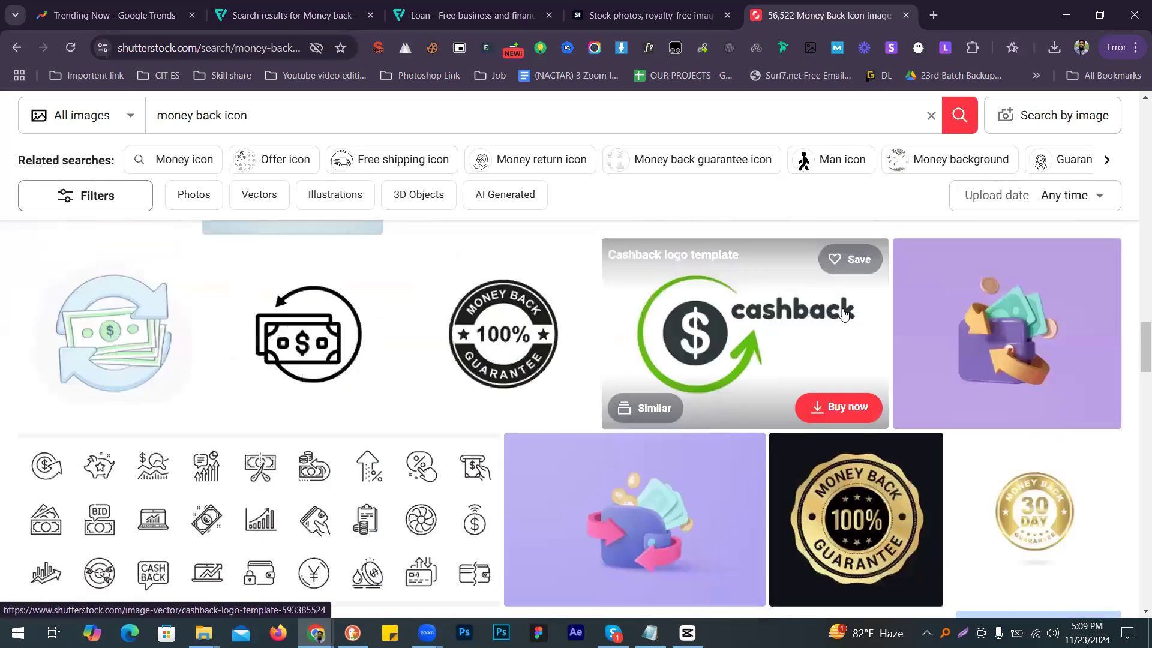
# Step: Browse the "money back icon" results on Shutterstock in the browser and examine the page of the money line icons set
pyautogui.scroll(-5, 843, 313)
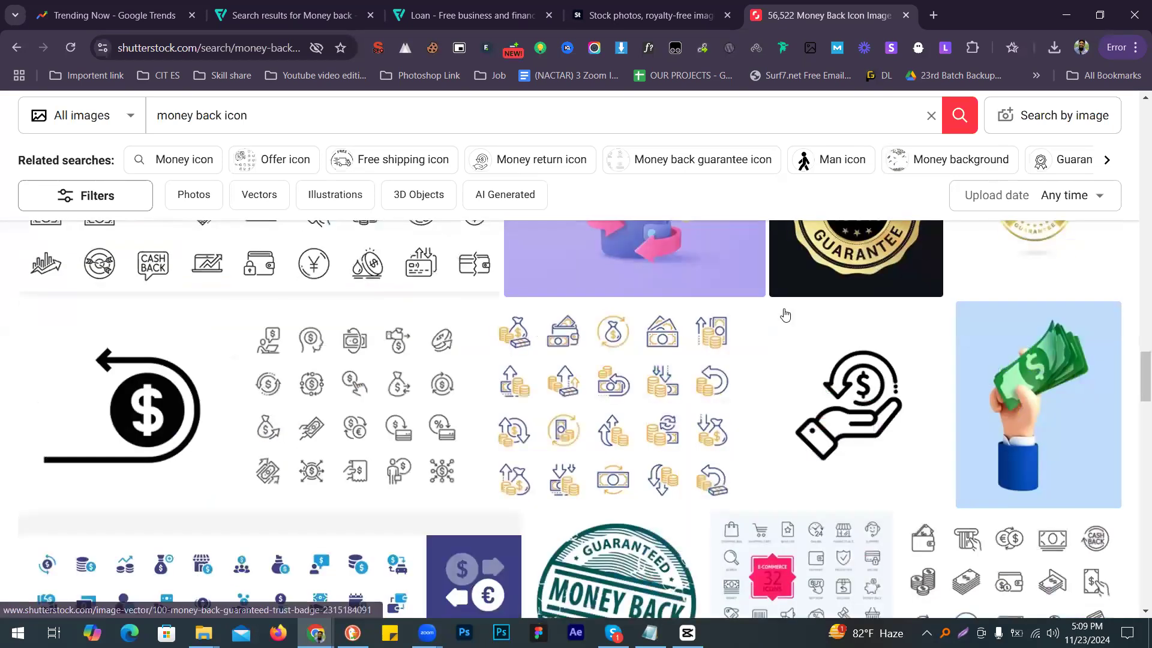
pyautogui.scroll(-2, 733, 314)
pyautogui.scroll(-1, 733, 308)
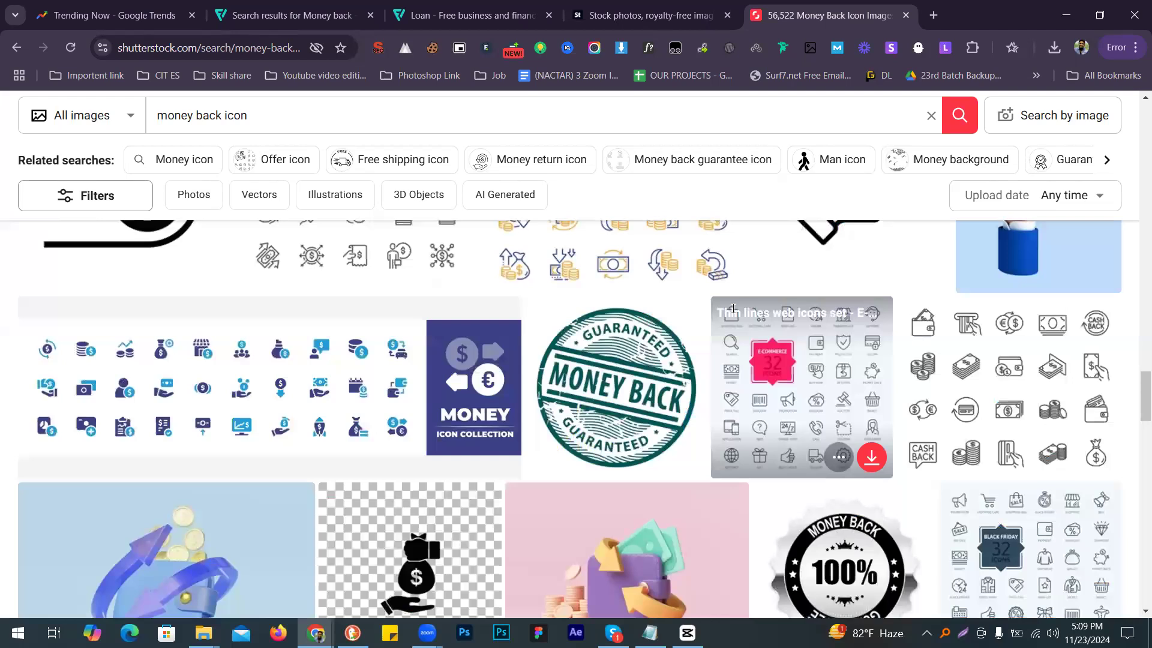
pyautogui.scroll(-3, 733, 311)
pyautogui.scroll(-1, 733, 314)
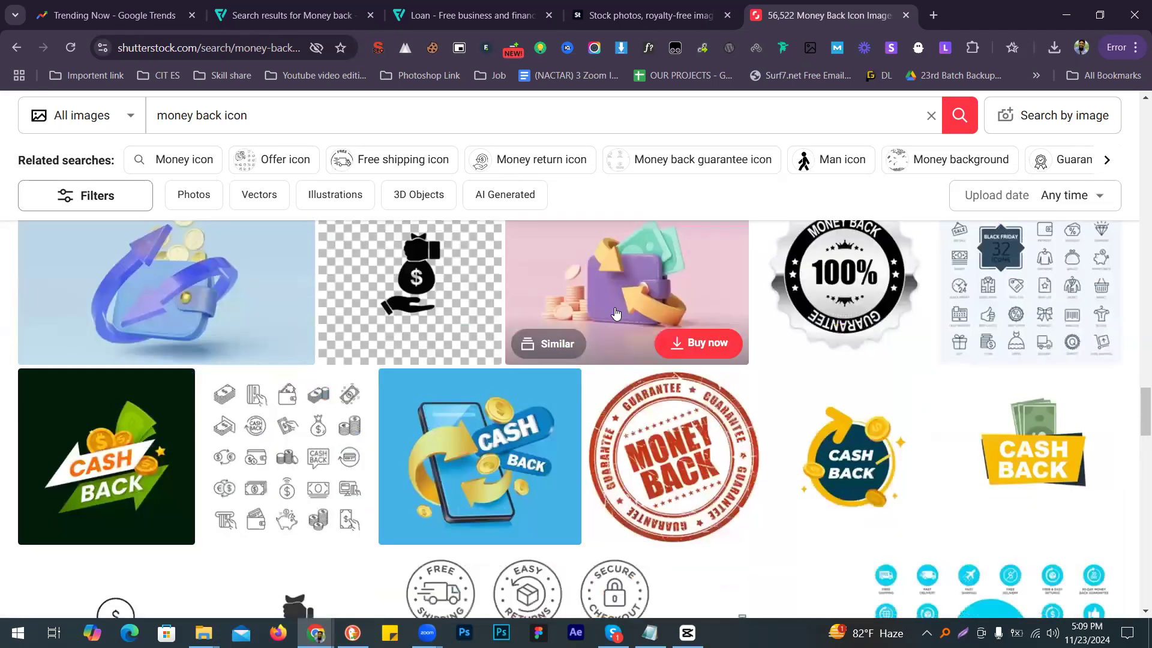
pyautogui.click(252, 414)
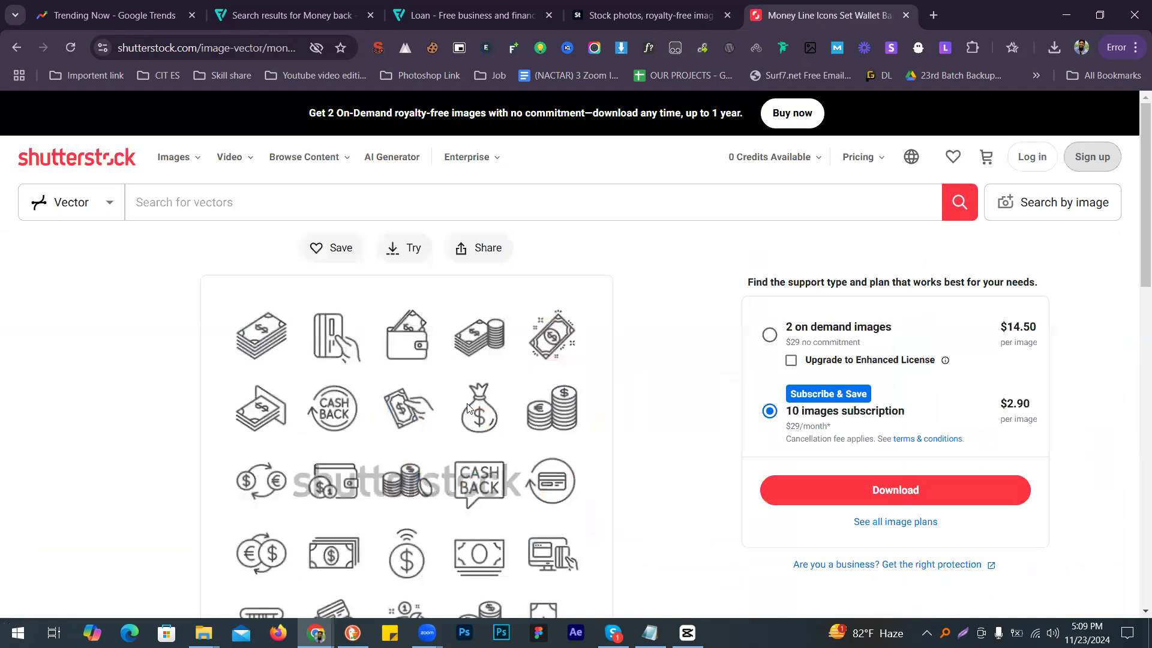
pyautogui.scroll(-3, 468, 408)
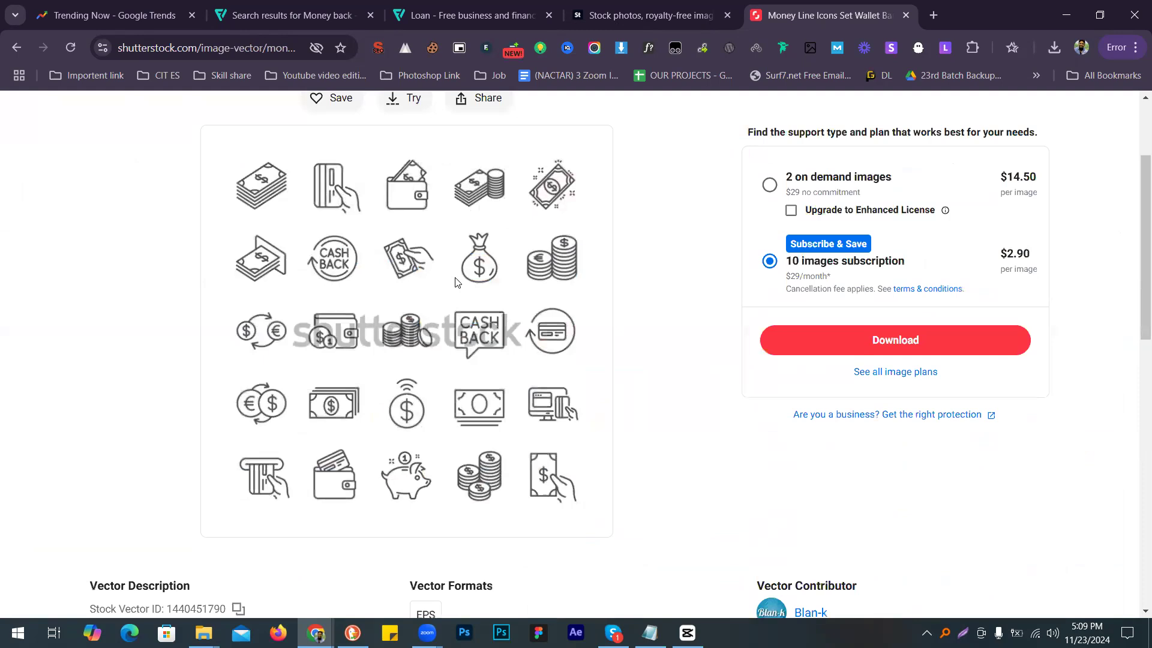
pyautogui.scroll(-8, 456, 282)
pyautogui.scroll(-6, 441, 264)
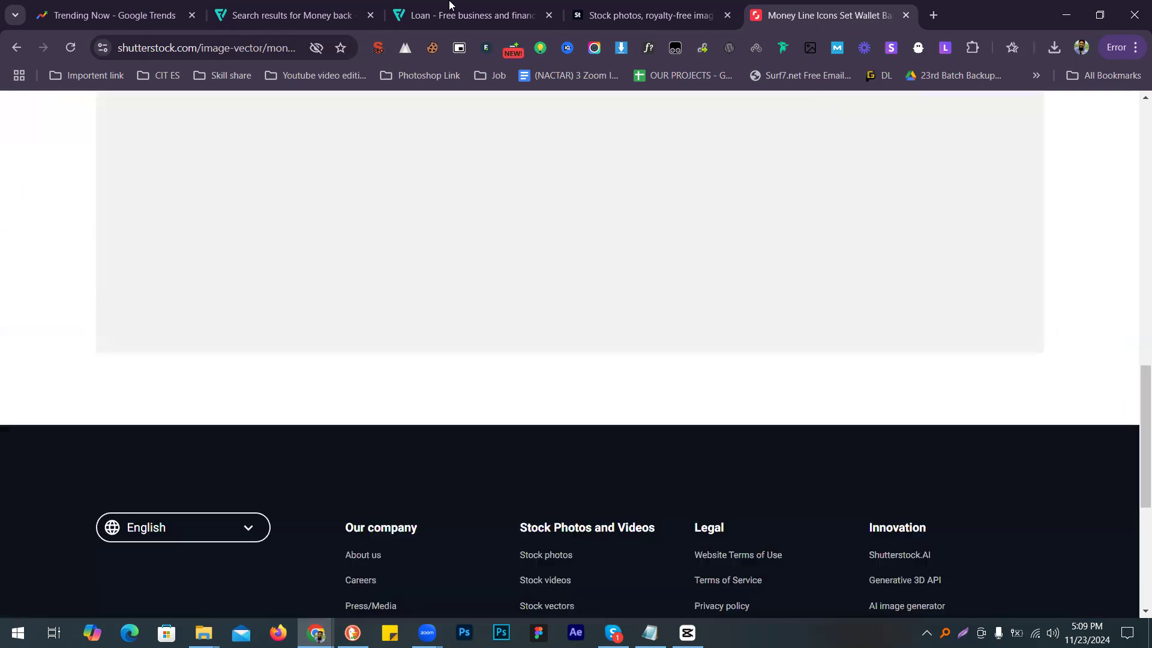
# Step: Download the black-outline loan icon with the two hands and money bag from Flaticon as a 512px PNG
pyautogui.hotkey('ctrl', '3')
pyautogui.scroll(5, 552, 291)
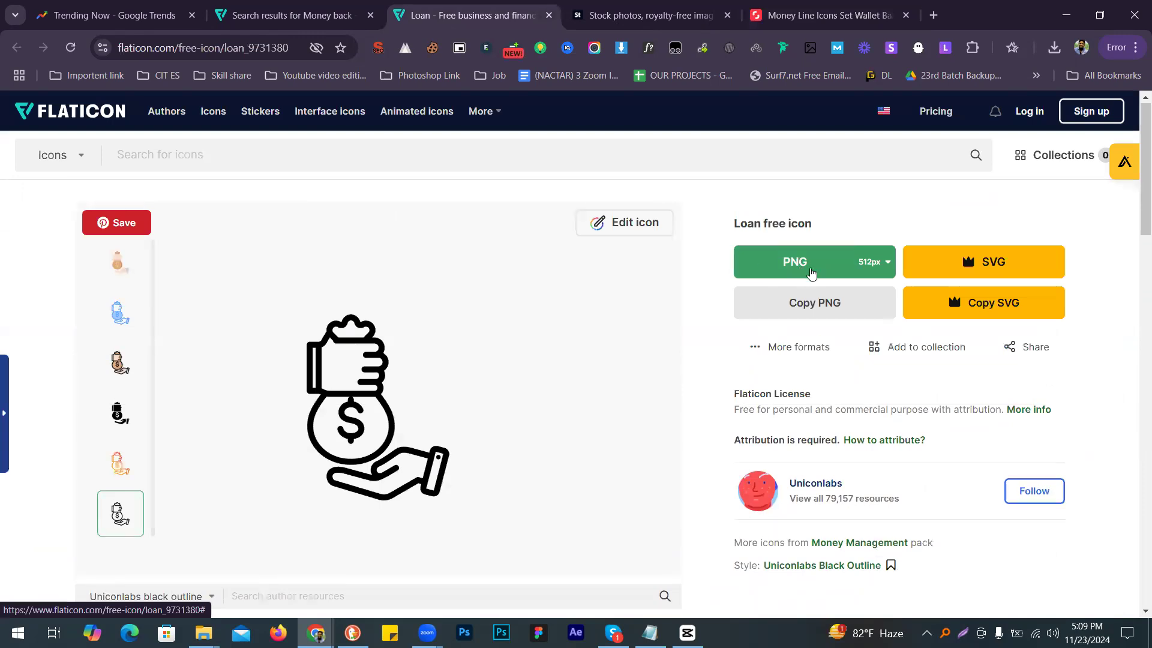
pyautogui.click(810, 268)
pyautogui.click(824, 497)
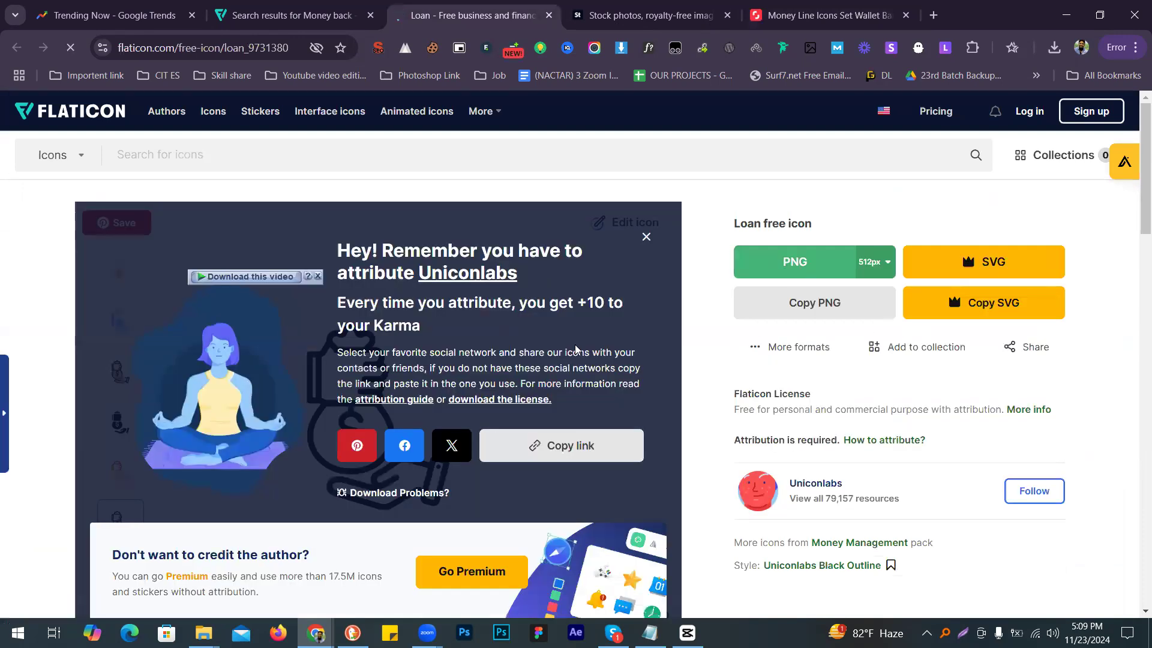
pyautogui.press('Return')
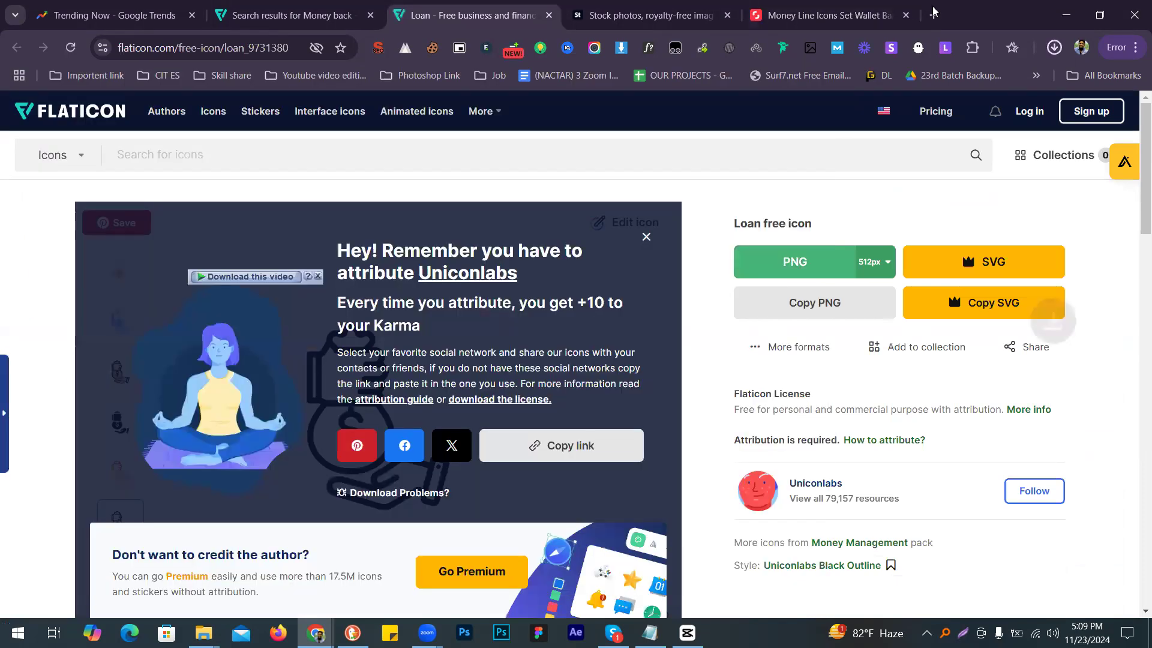
# Step: Open the Photopea online image editor in a new browser tab
pyautogui.click(933, 15)
pyautogui.write('ph')
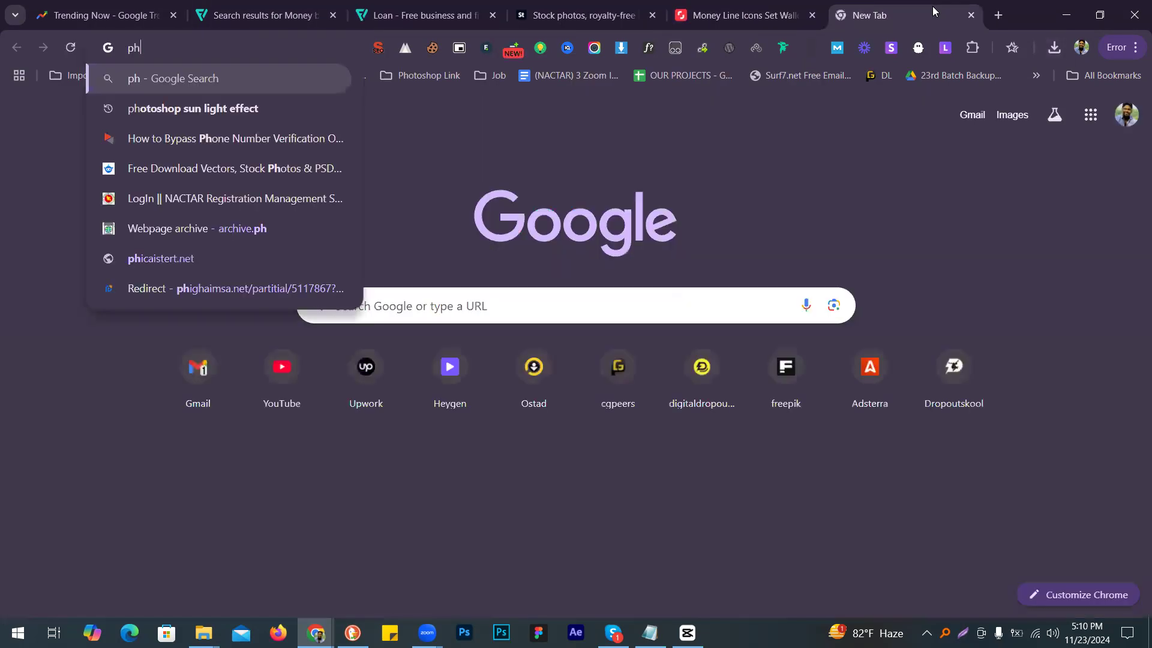
pyautogui.press('BackSpace')
pyautogui.press('BackSpace')
pyautogui.write('po')
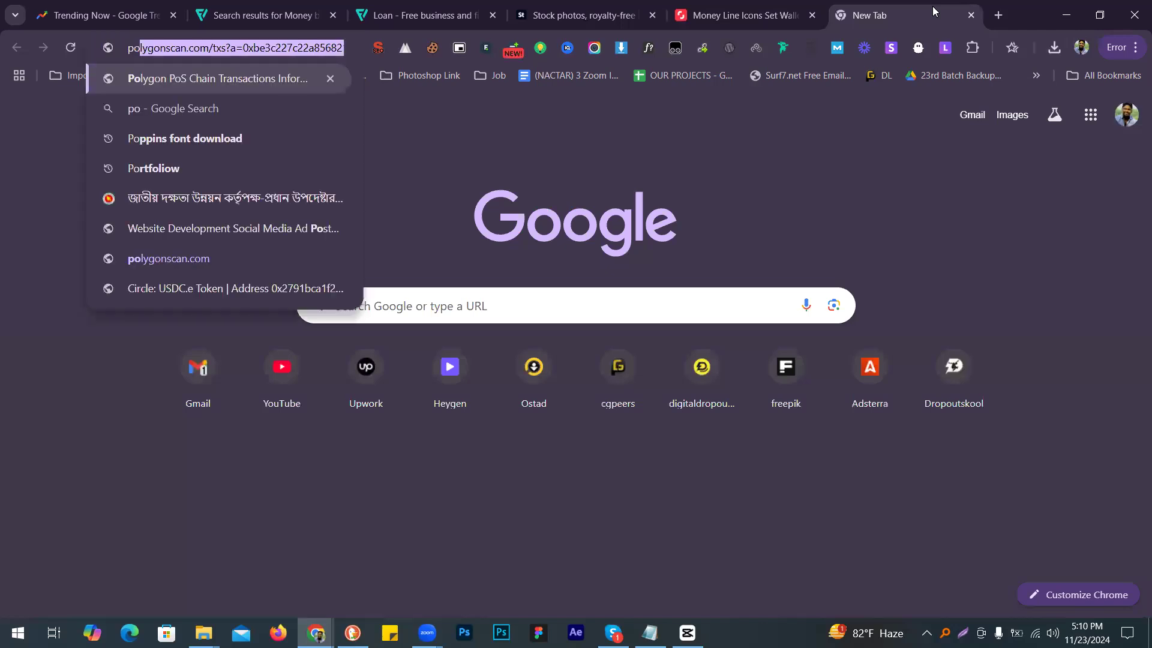
pyautogui.press('BackSpace')
pyautogui.press('BackSpace')
pyautogui.write('hoto')
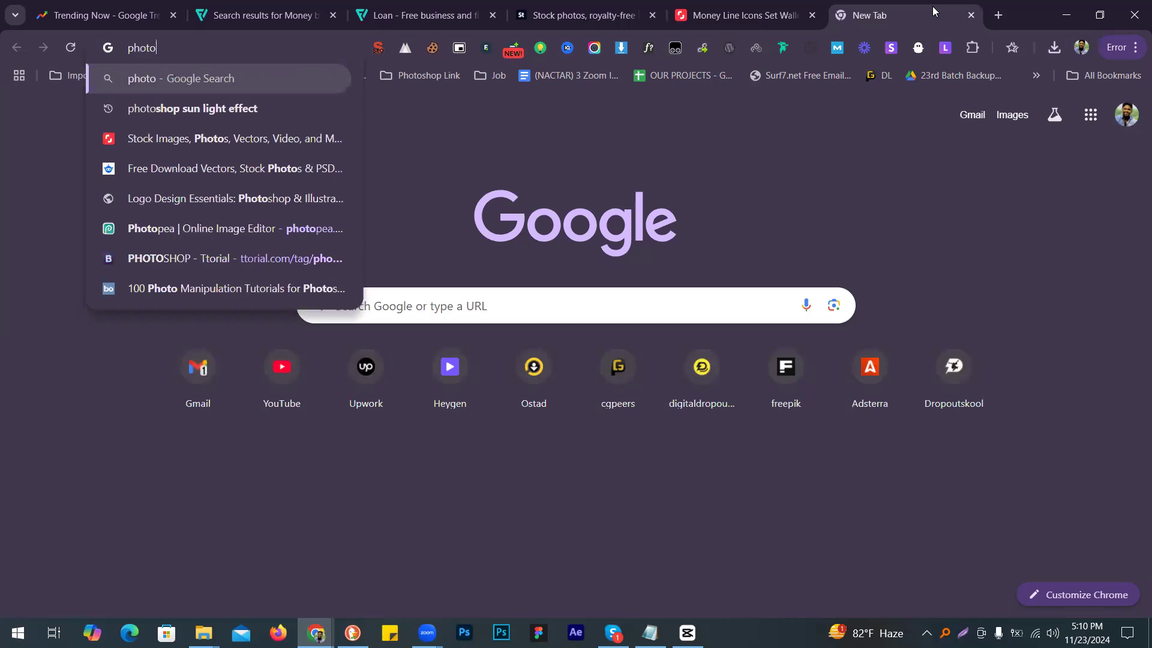
pyautogui.write('p')
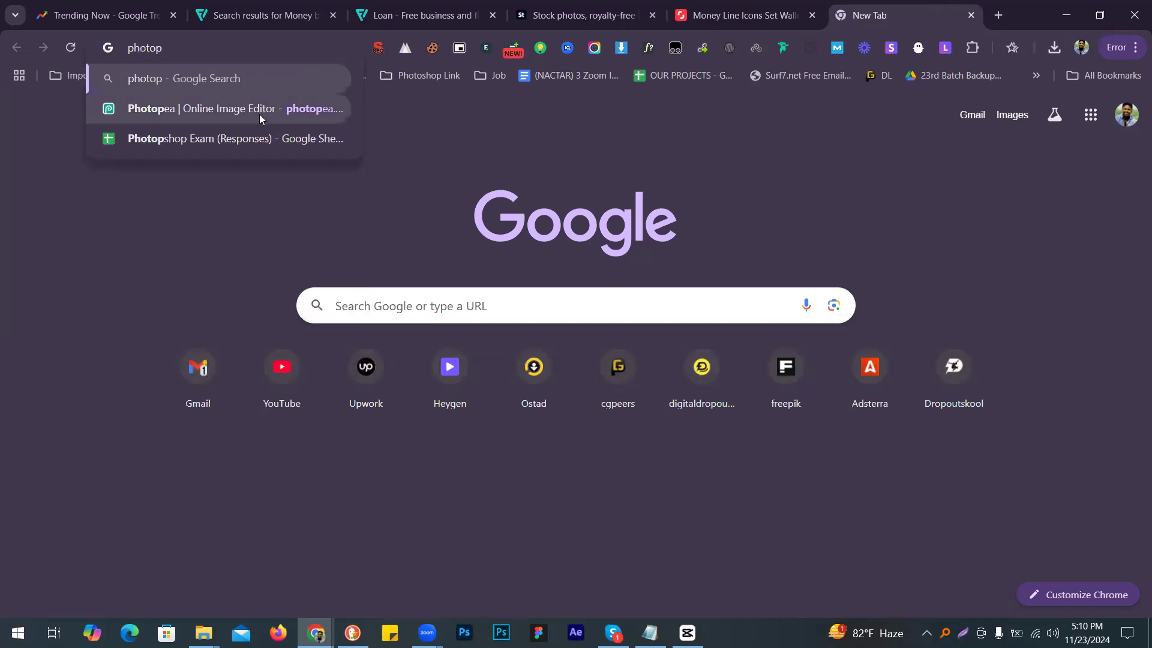
pyautogui.click(256, 118)
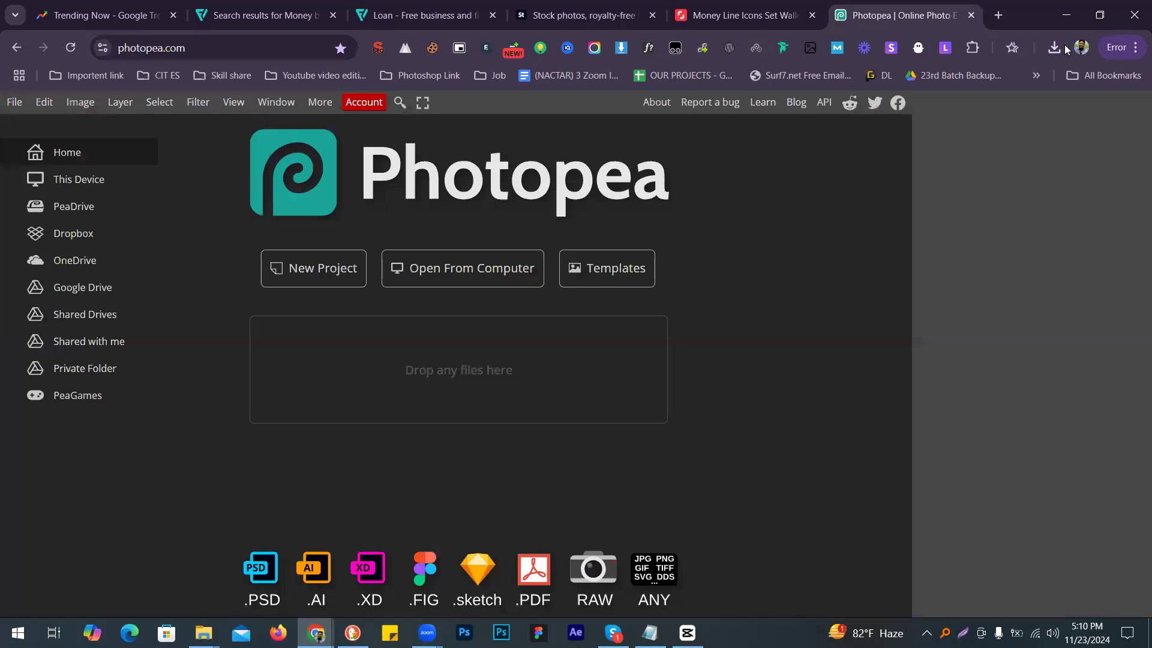
# Step: Open the downloaded loan.png in Photopea and close the recent download history
pyautogui.click(1054, 48)
pyautogui.moveTo(510, 301); pyautogui.dragTo(511, 298)
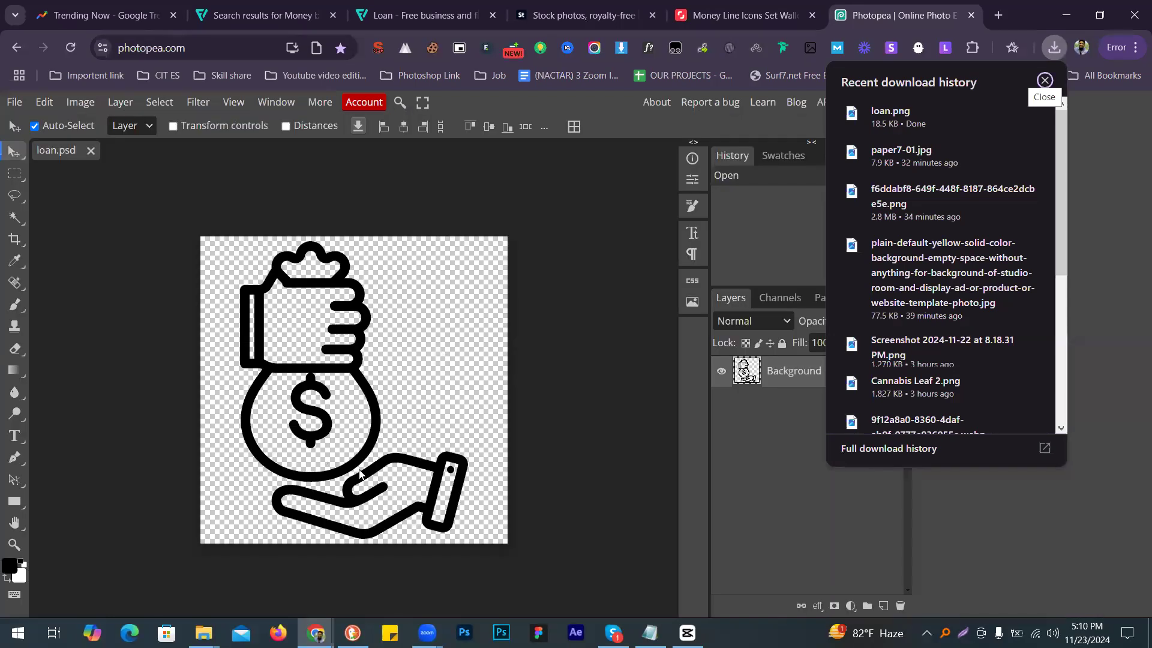
pyautogui.click(264, 387)
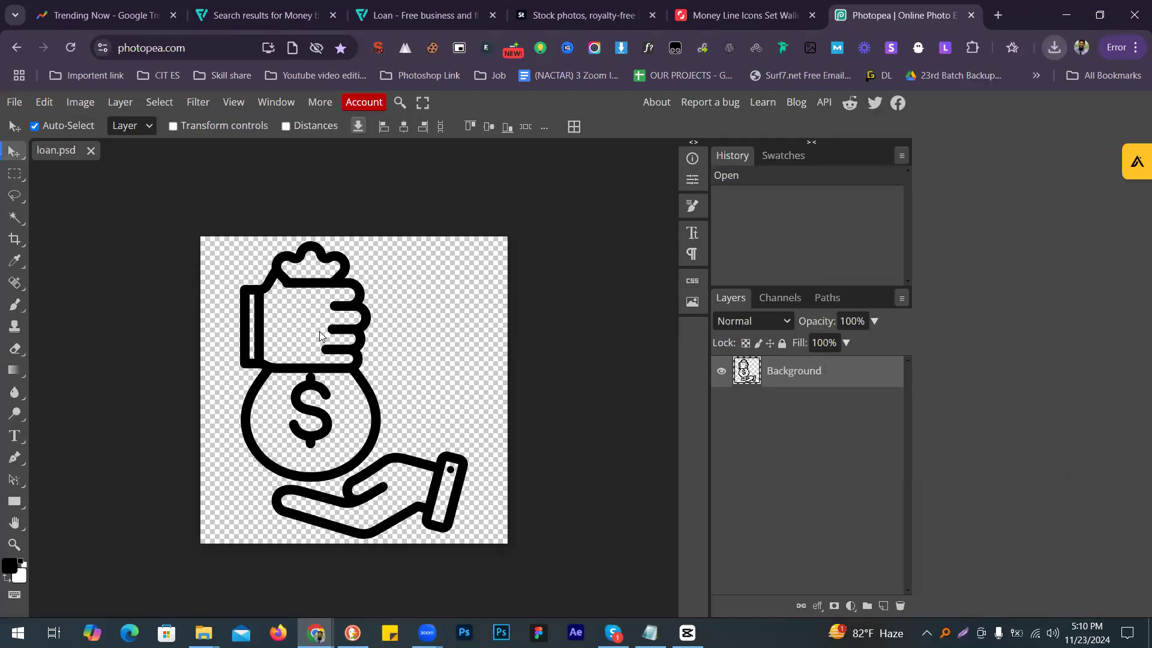
# Step: Erase the open hand beneath the money bag with the Eraser tool, enlarging its brush to 60
pyautogui.click(15, 329)
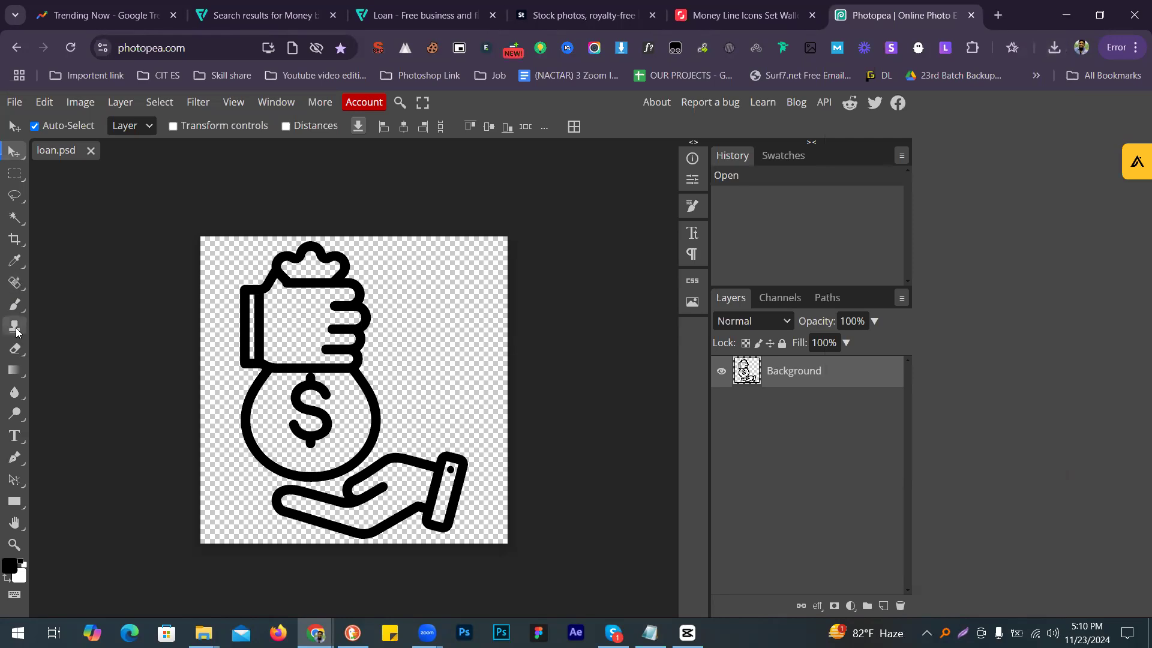
pyautogui.click(15, 348)
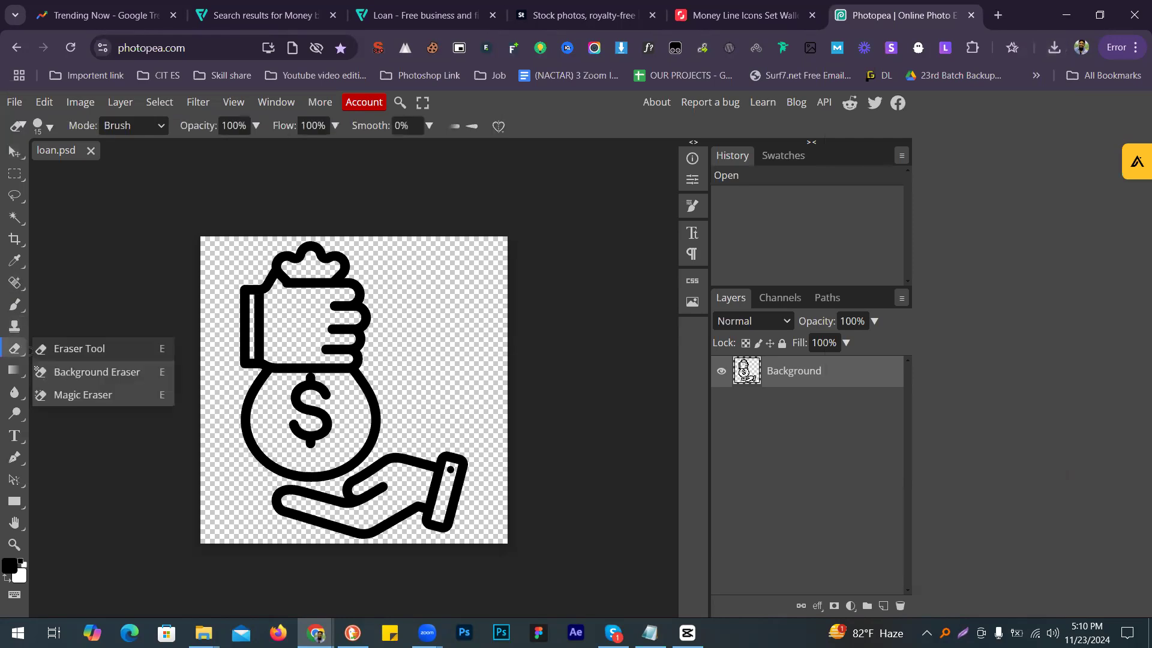
pyautogui.moveTo(457, 491)
pyautogui.mouseDown()
pyautogui.moveTo(469, 451)
pyautogui.moveTo(437, 490)
pyautogui.mouseUp()
pyautogui.press(']')
pyautogui.press(']')
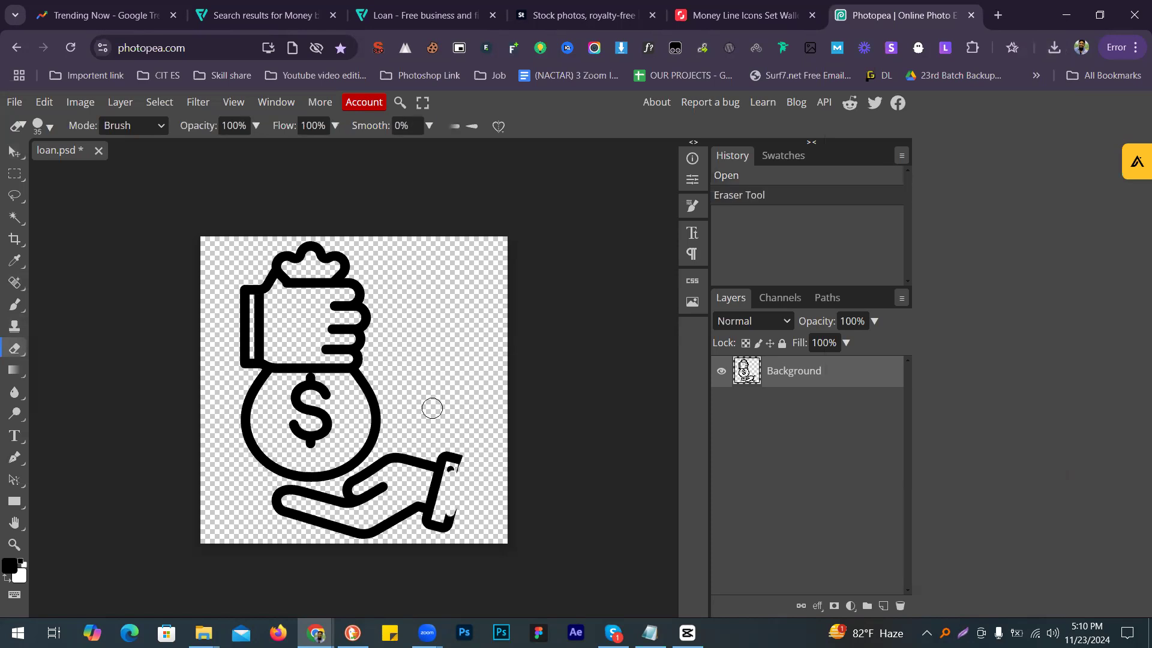
pyautogui.press(']')
pyautogui.press(']')
pyautogui.click(457, 453)
pyautogui.moveTo(456, 454)
pyautogui.mouseDown()
pyautogui.moveTo(428, 532)
pyautogui.moveTo(455, 526)
pyautogui.moveTo(277, 510)
pyautogui.moveTo(331, 508)
pyautogui.moveTo(275, 495)
pyautogui.moveTo(369, 532)
pyautogui.moveTo(375, 519)
pyautogui.moveTo(352, 500)
pyautogui.moveTo(399, 460)
pyautogui.moveTo(380, 462)
pyautogui.mouseUp()
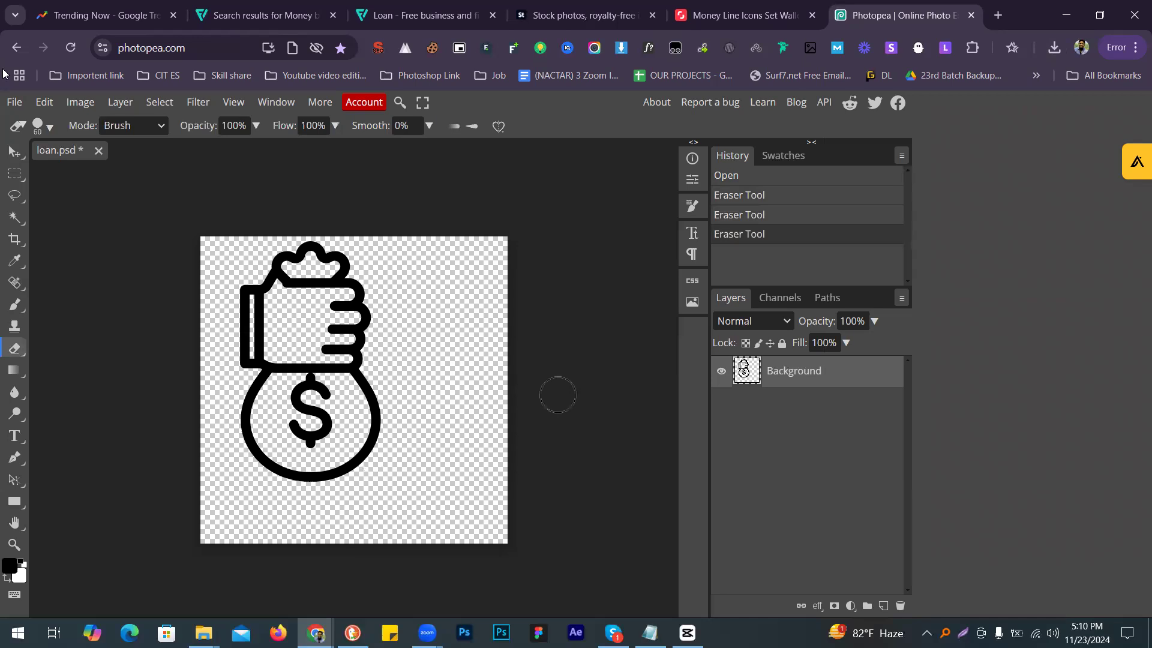
# Step: Move the hand and money bag artwork toward the middle of the canvas and save the document
pyautogui.click(10, 155)
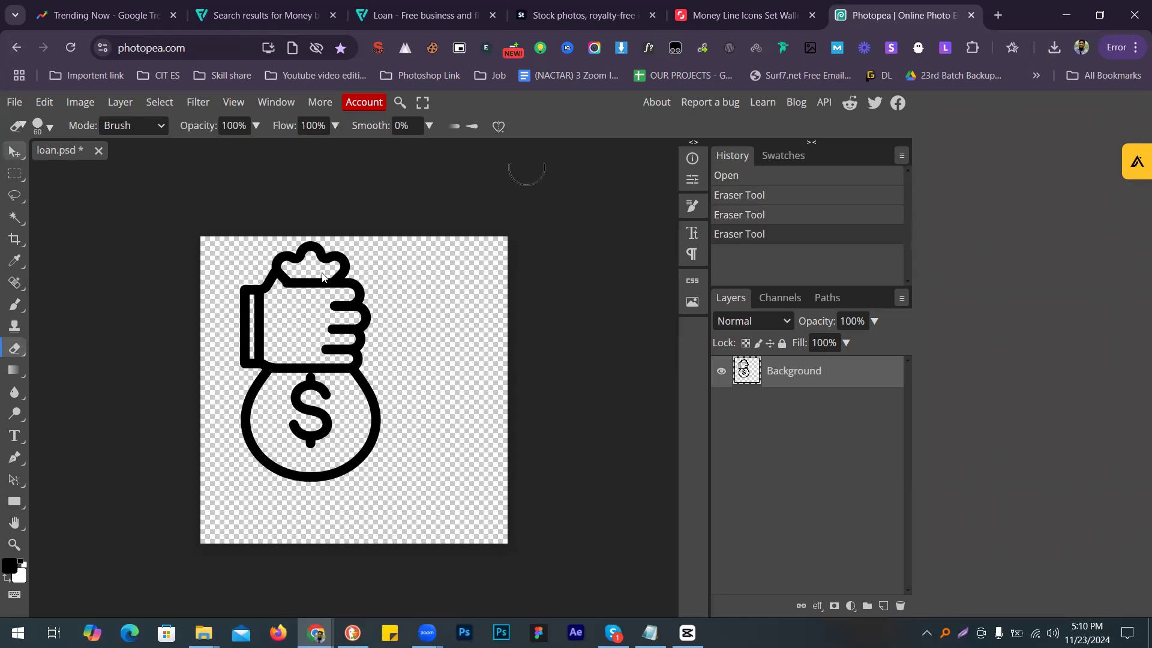
pyautogui.moveTo(309, 291); pyautogui.dragTo(339, 314)
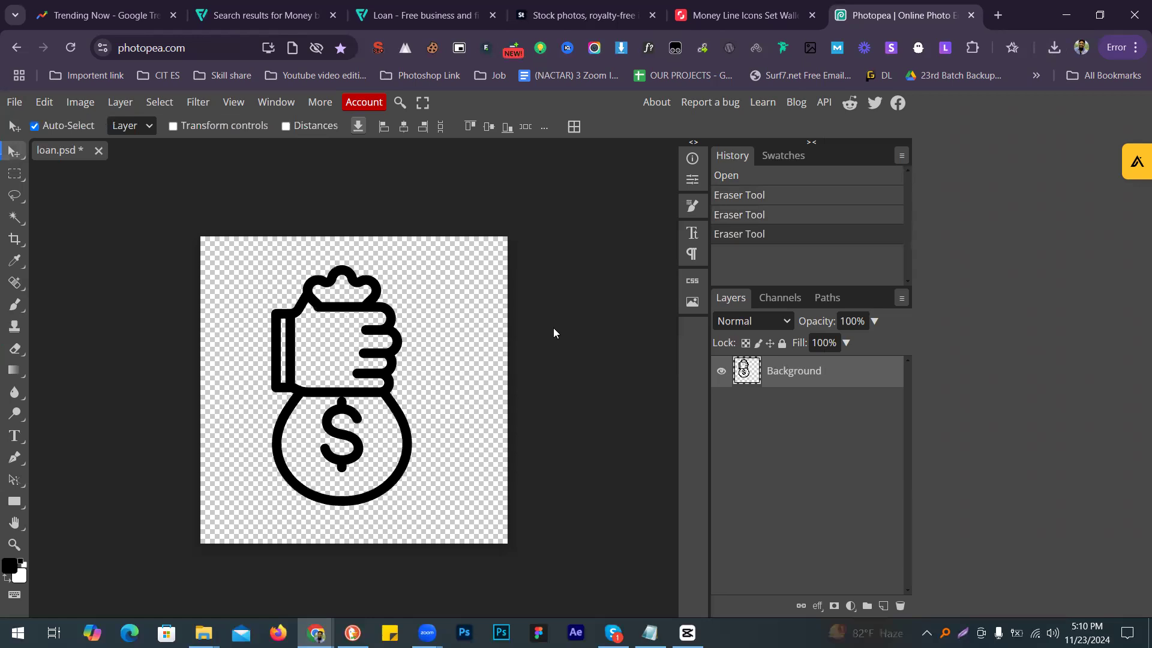
pyautogui.click(16, 102)
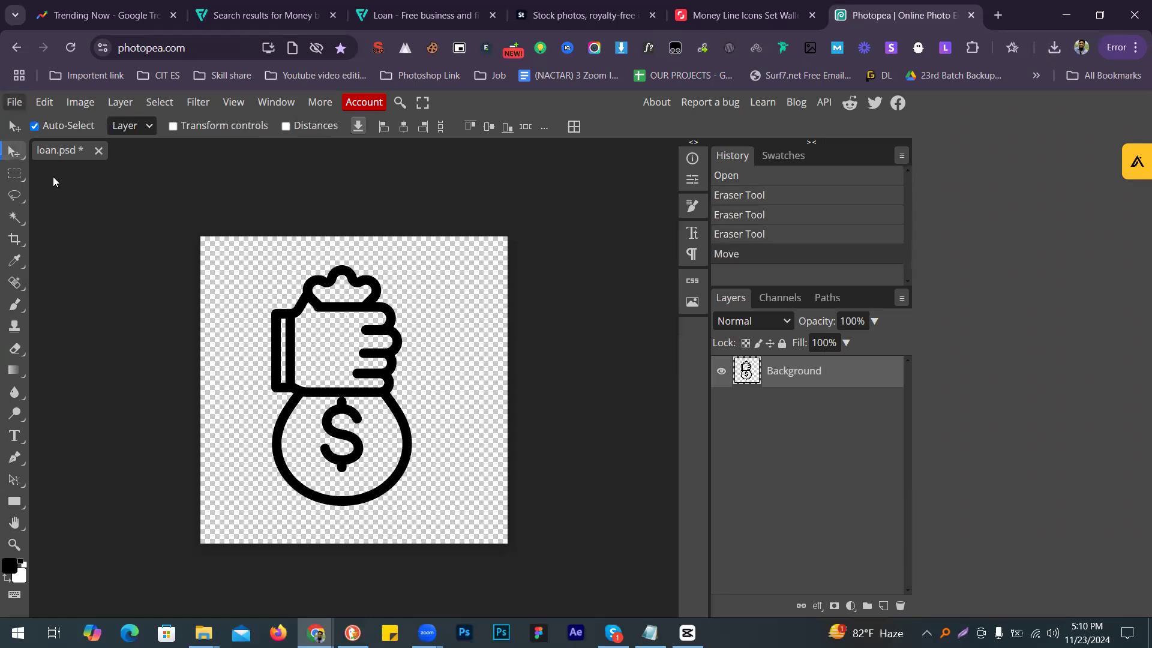
pyautogui.click(56, 256)
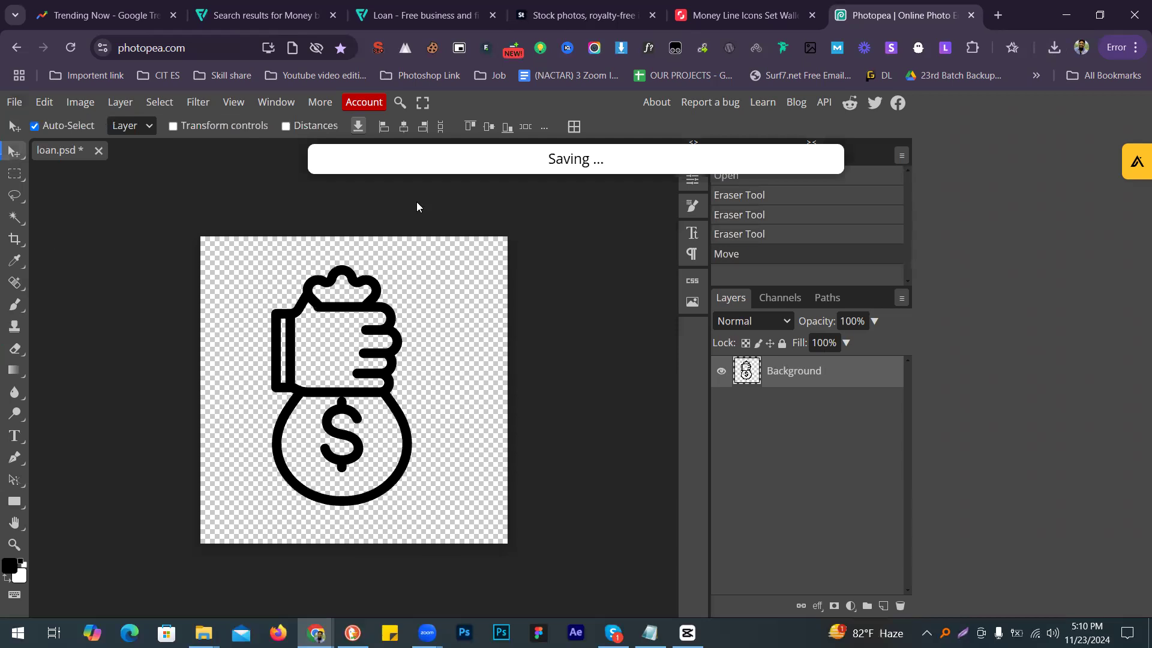
pyautogui.click(599, 146)
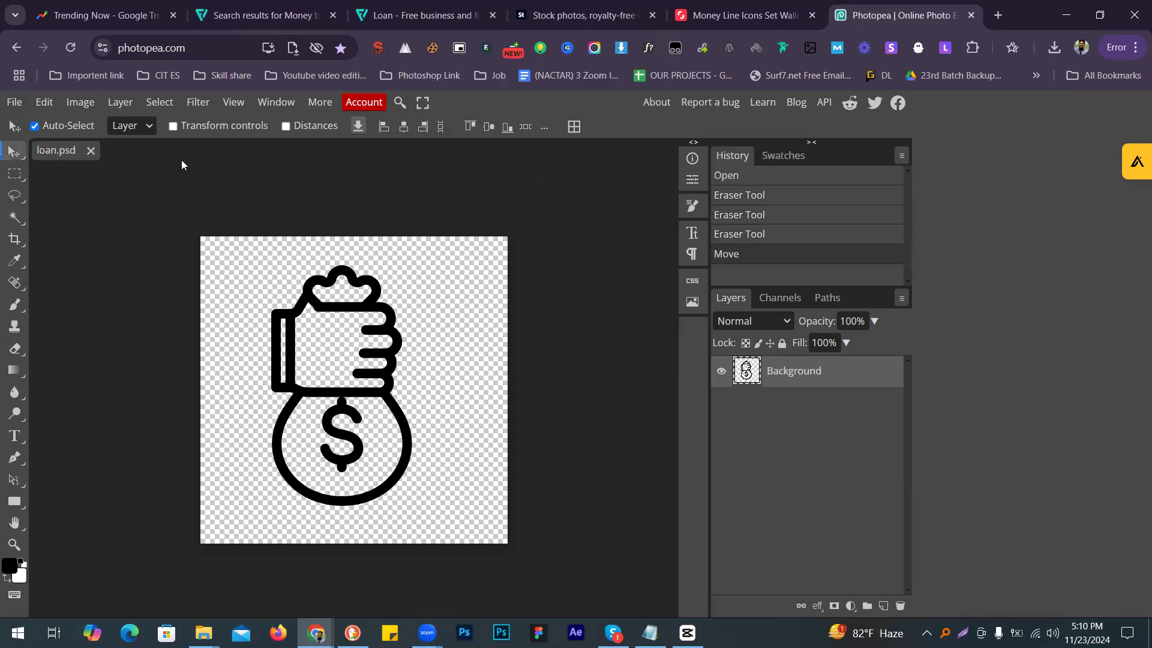
# Step: Export the edited icon as a 512 × 512 px PNG and save it to the Desktop as loan (1).png
pyautogui.click(15, 103)
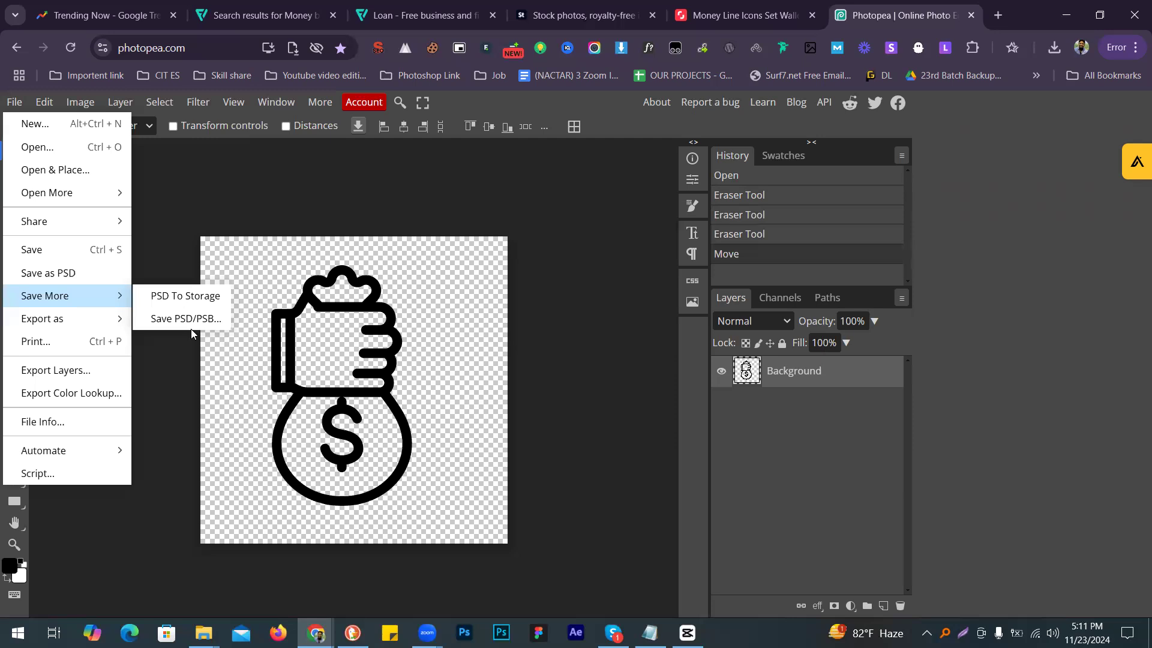
pyautogui.moveTo(105, 326)
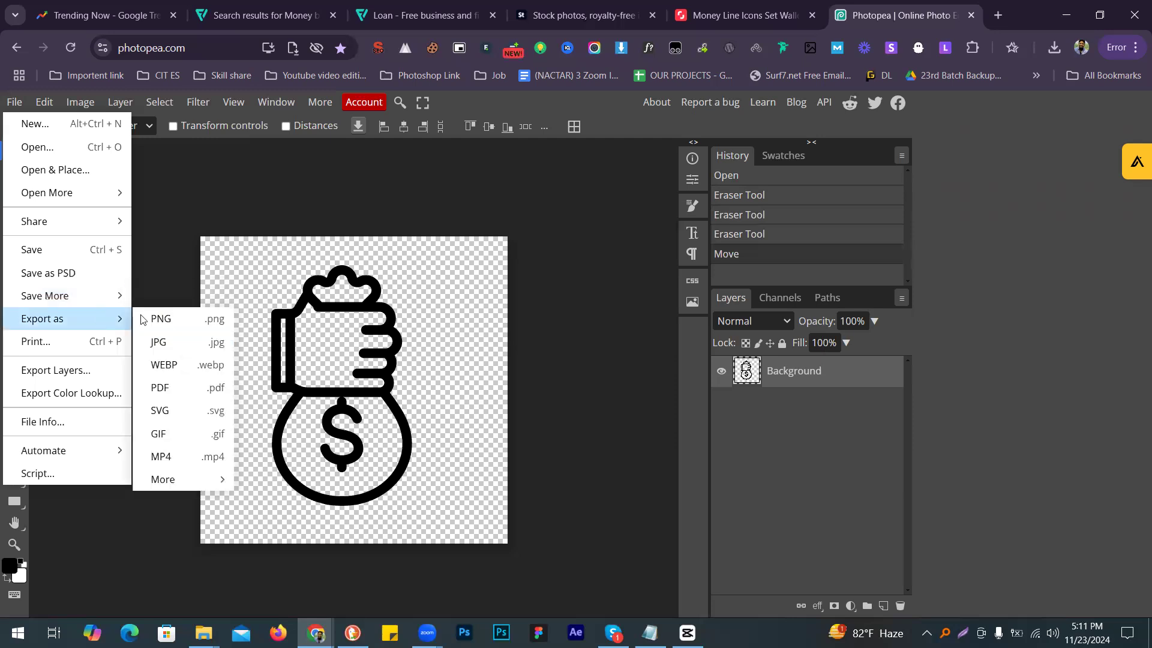
pyautogui.click(169, 320)
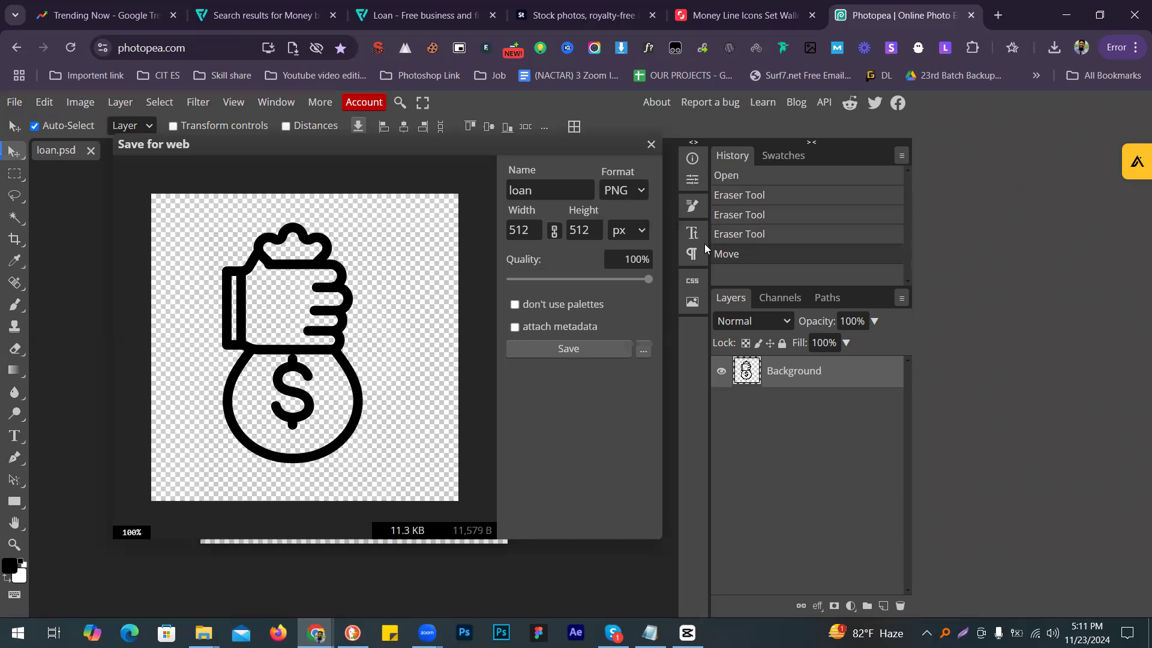
pyautogui.moveTo(509, 140); pyautogui.dragTo(588, 99)
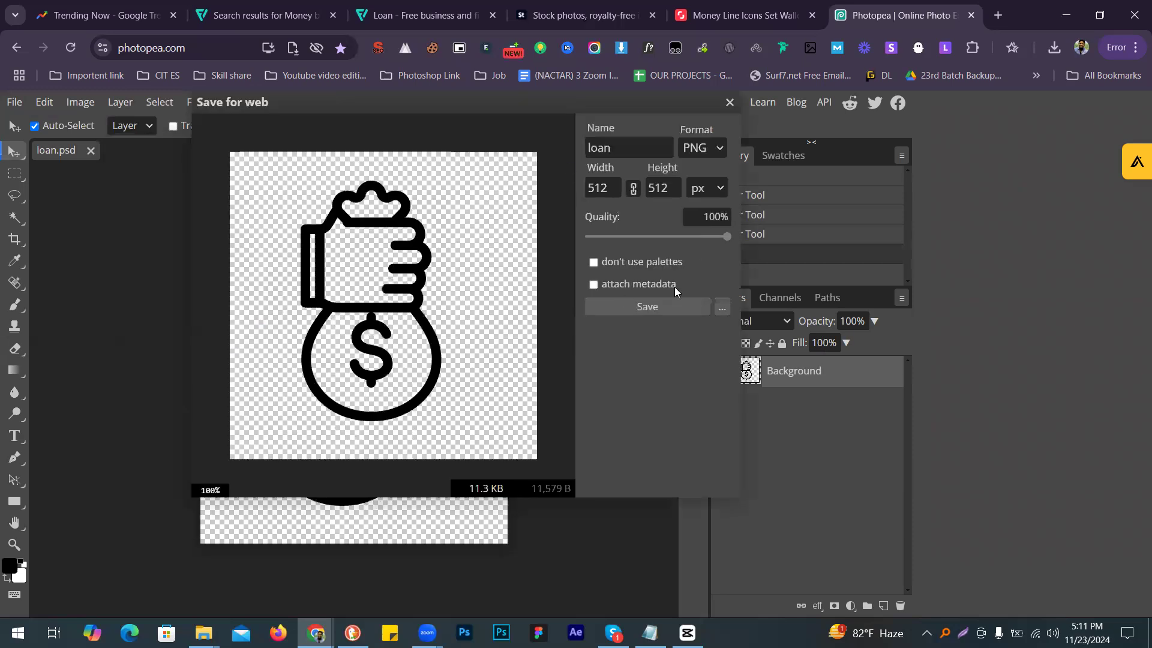
pyautogui.click(662, 305)
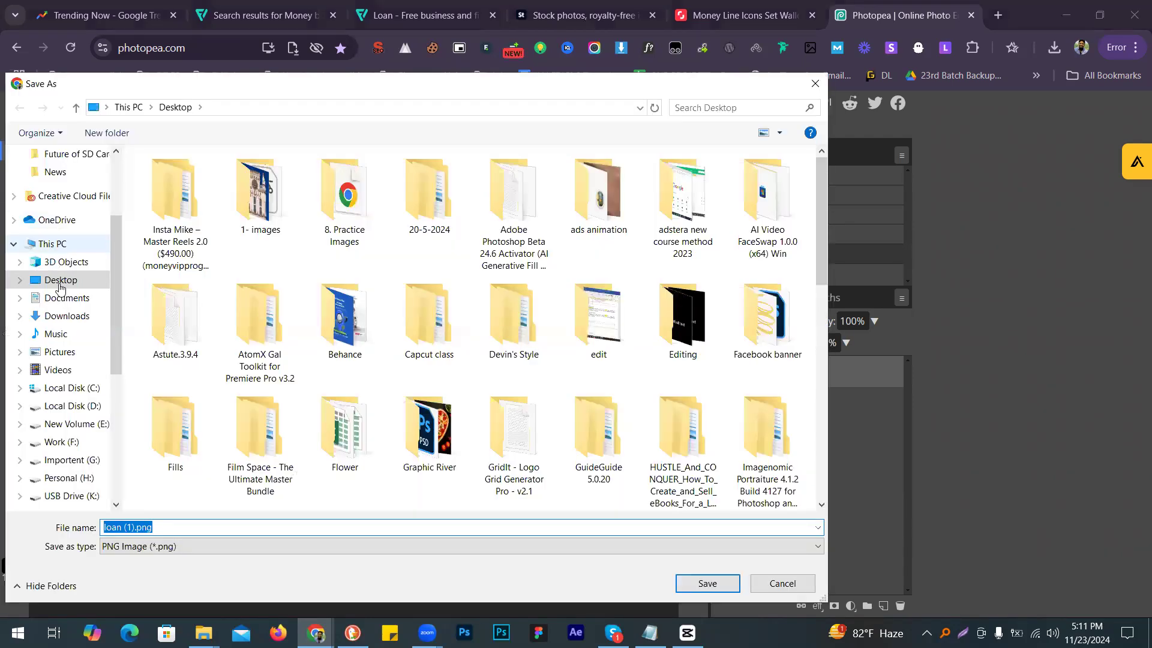
pyautogui.click(60, 280)
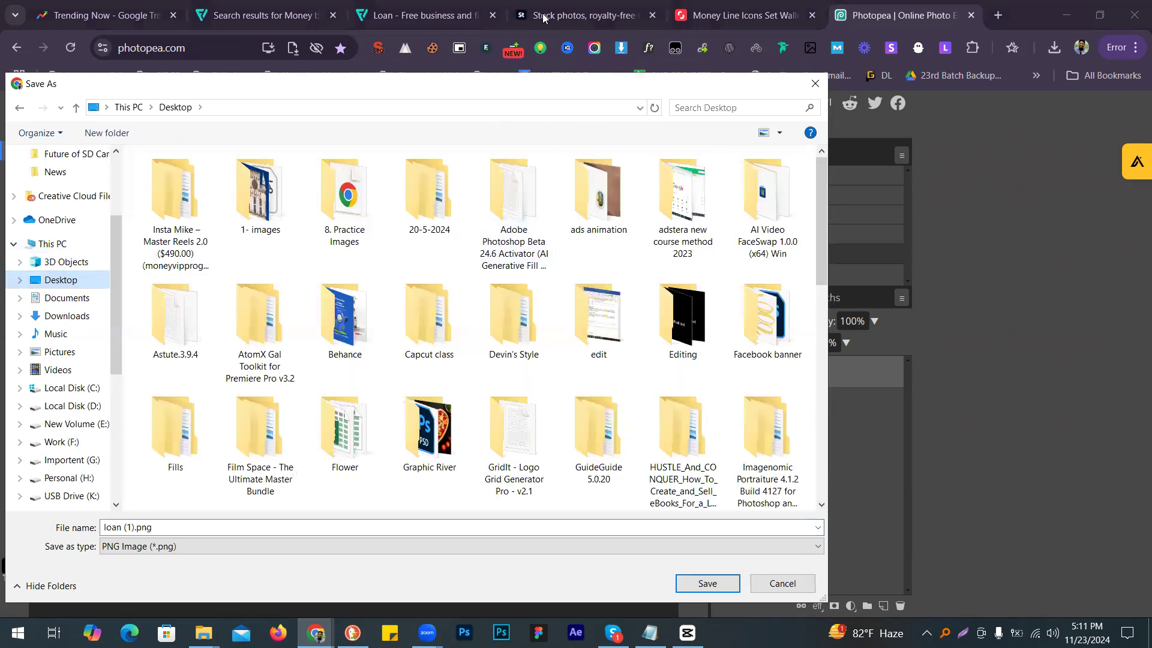
pyautogui.press('Return')
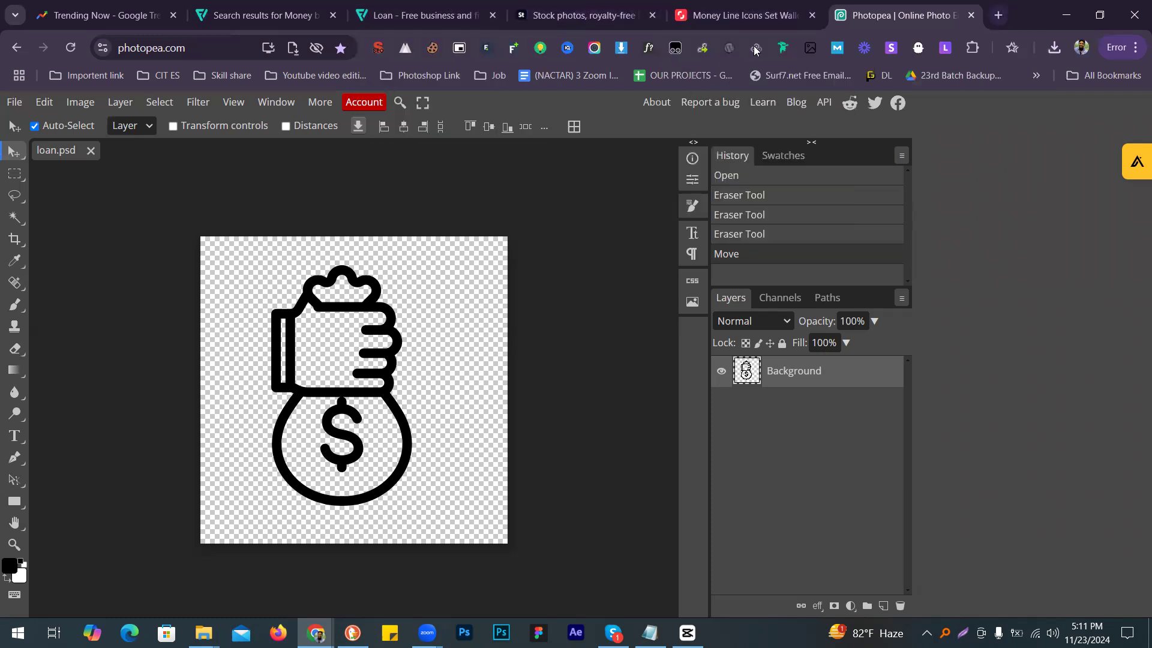
# Step: Search Google for "brac bank" in a new browser tab and show the image results
pyautogui.hotkey('ctrl', 't')
pyautogui.write('bra')
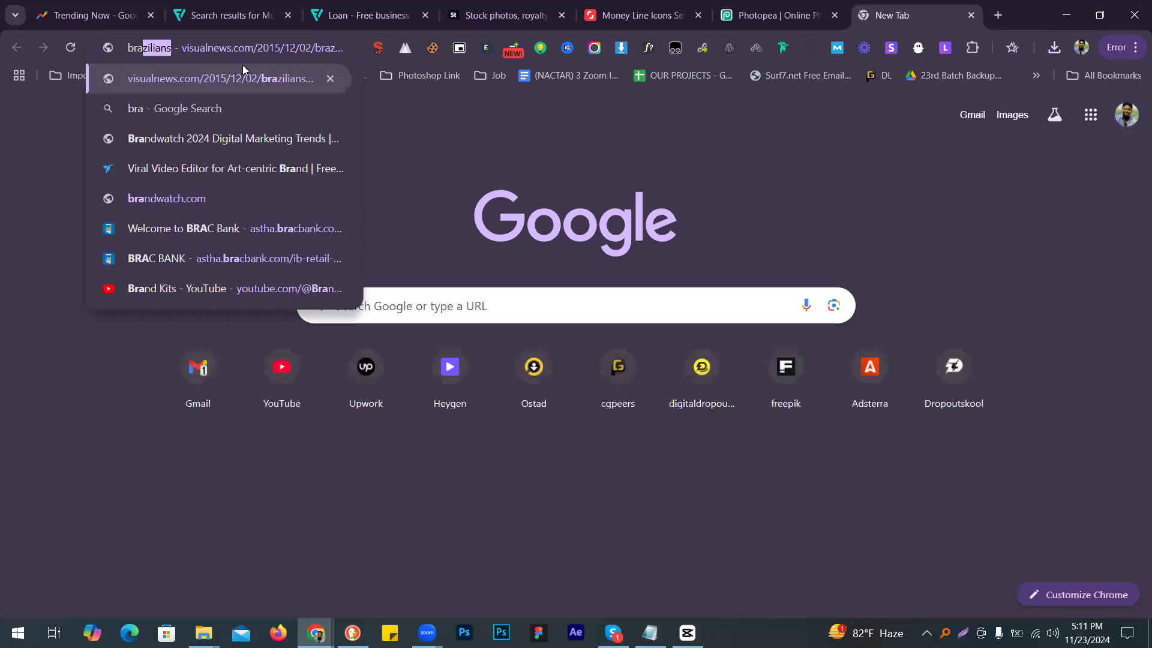
pyautogui.write('ck bacnk')
pyautogui.press('Return')
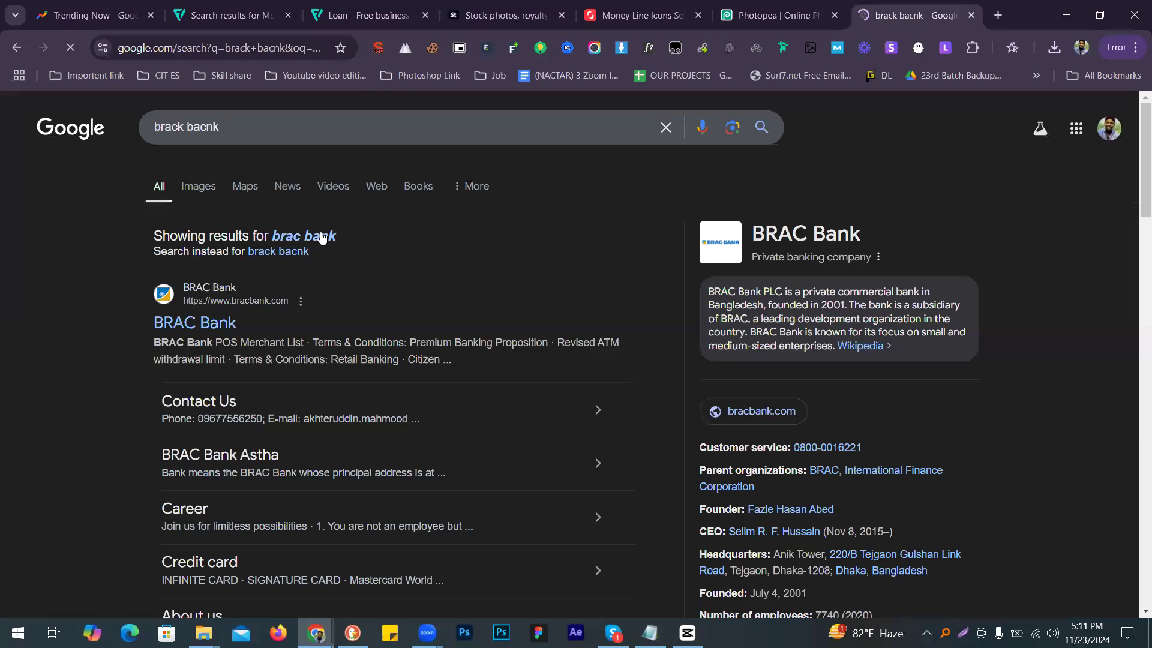
pyautogui.click(322, 236)
pyautogui.click(197, 188)
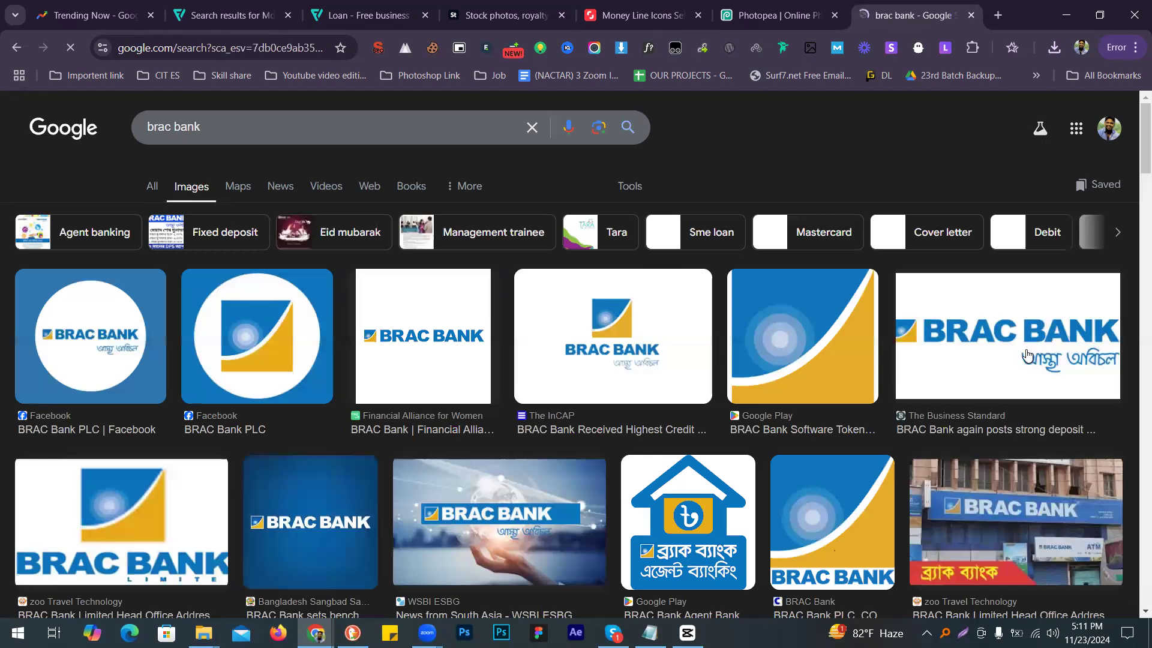
# Step: Save The Business Standard's white-background BRAC Bank logo image to the Desktop as v.png
pyautogui.click(1027, 355)
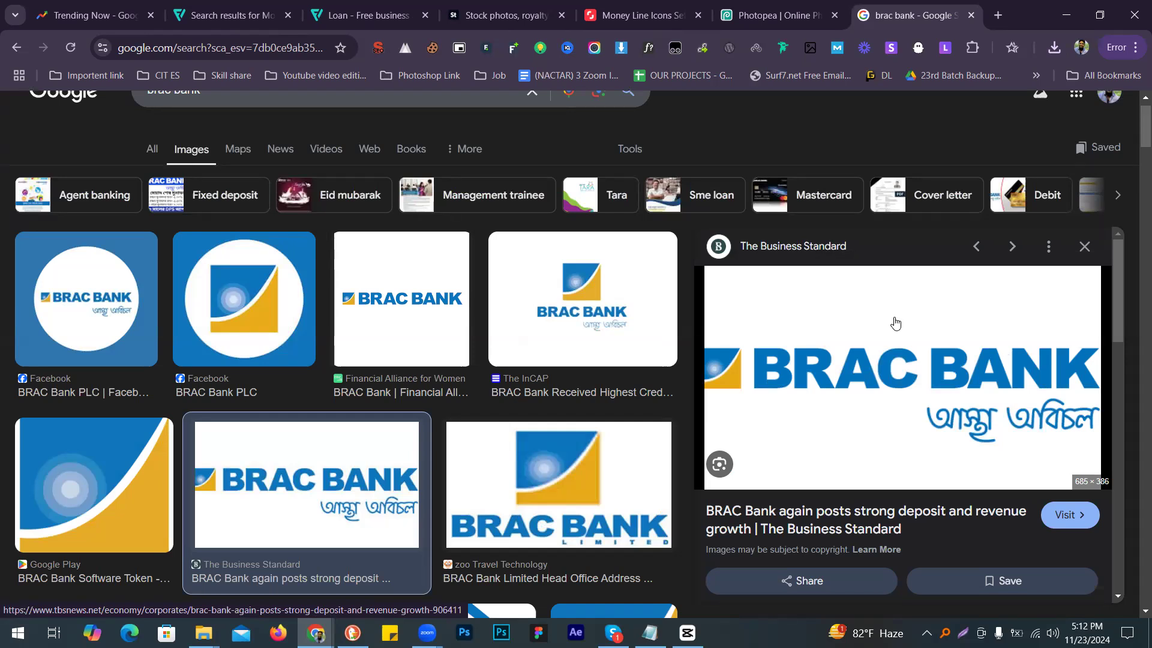
pyautogui.rightClick(997, 247)
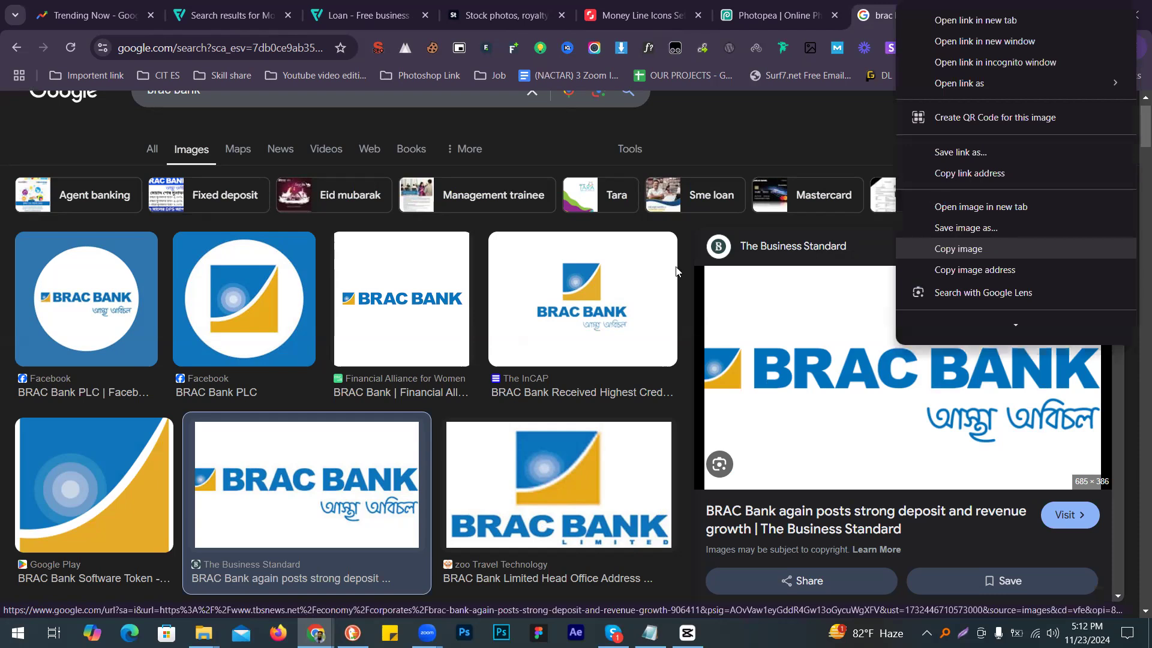
pyautogui.click(682, 266)
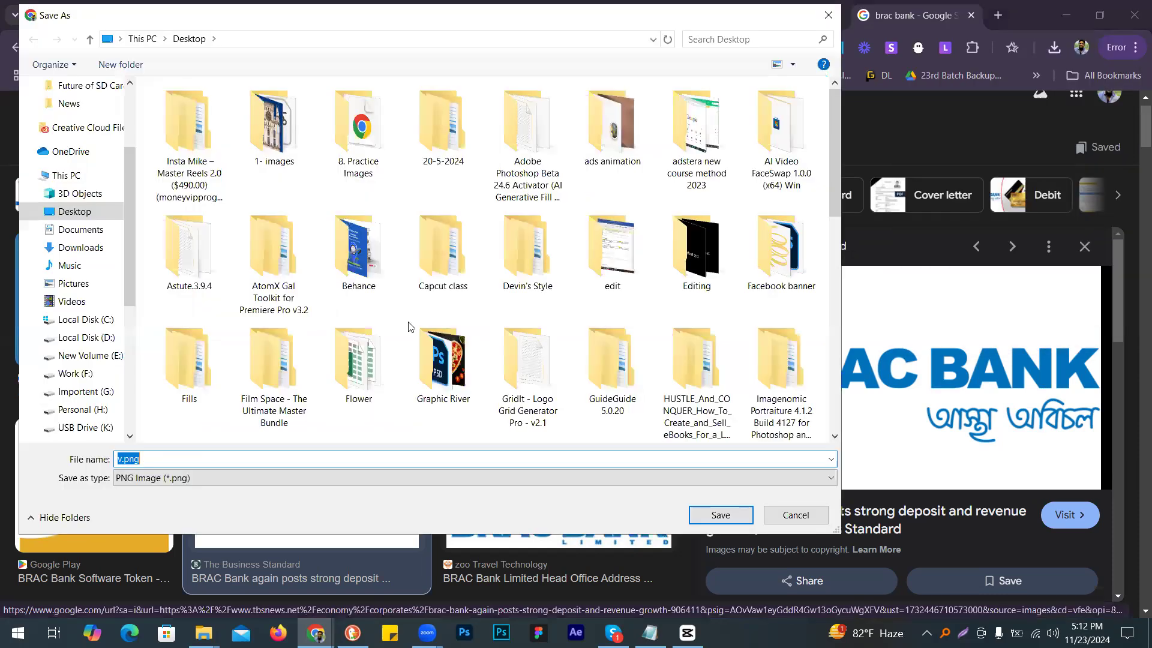
pyautogui.press('Return')
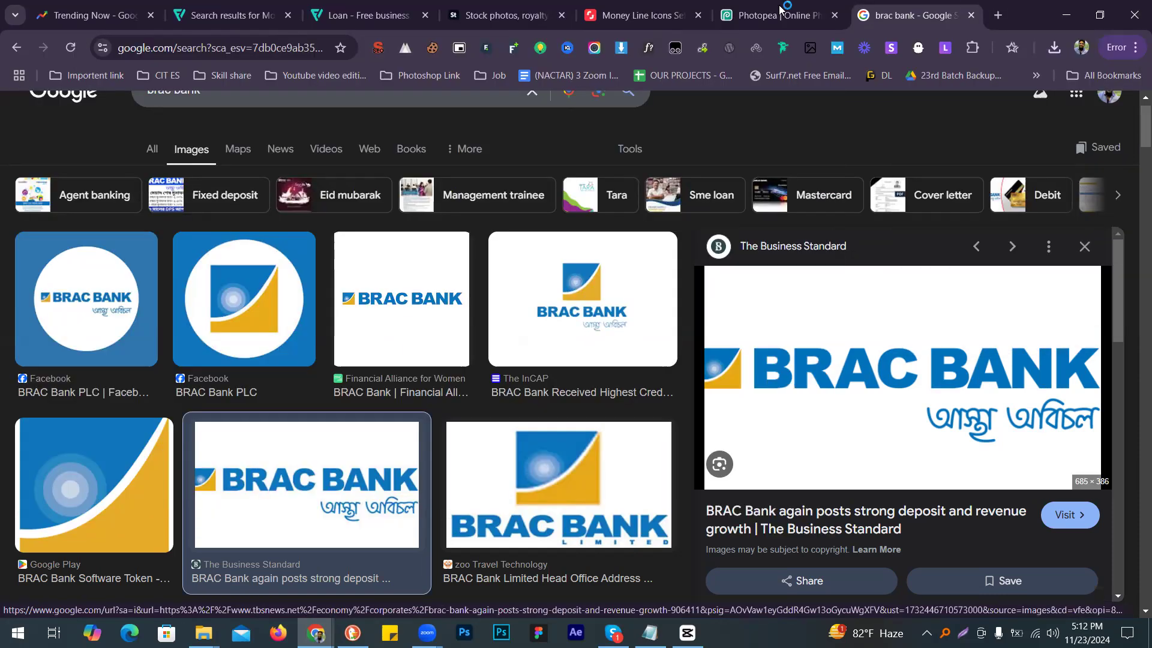
# Step: Return to Photopea, close the loan document, open the downloaded v.png and dismiss the recent download history
pyautogui.click(777, 15)
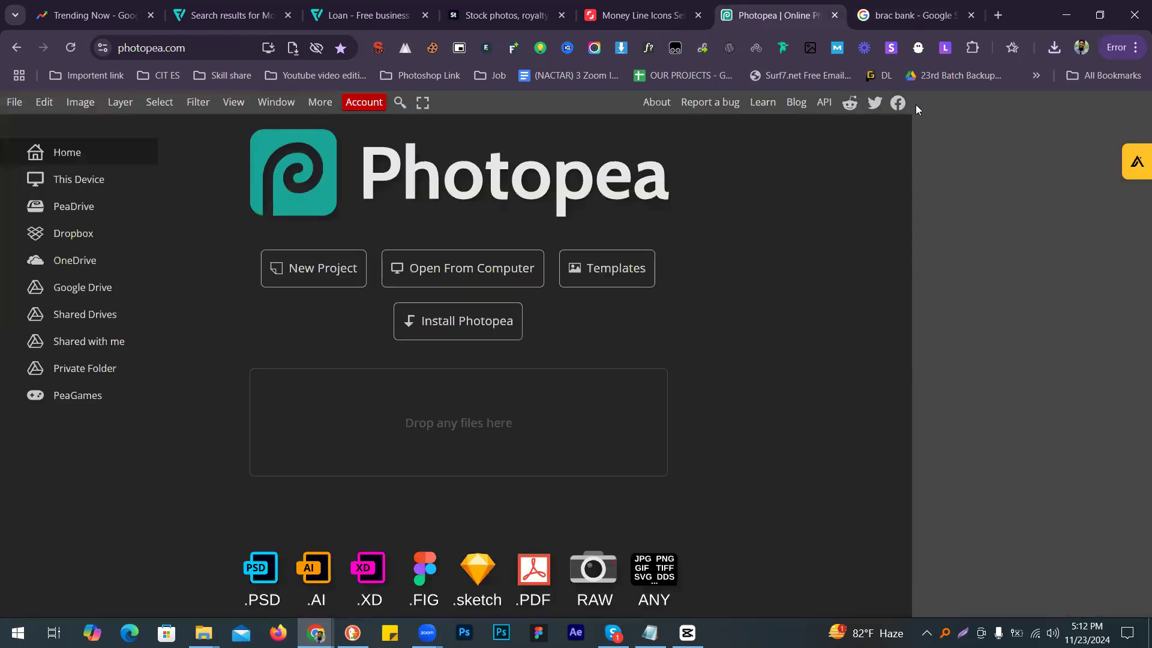
pyautogui.moveTo(444, 306); pyautogui.dragTo(462, 305)
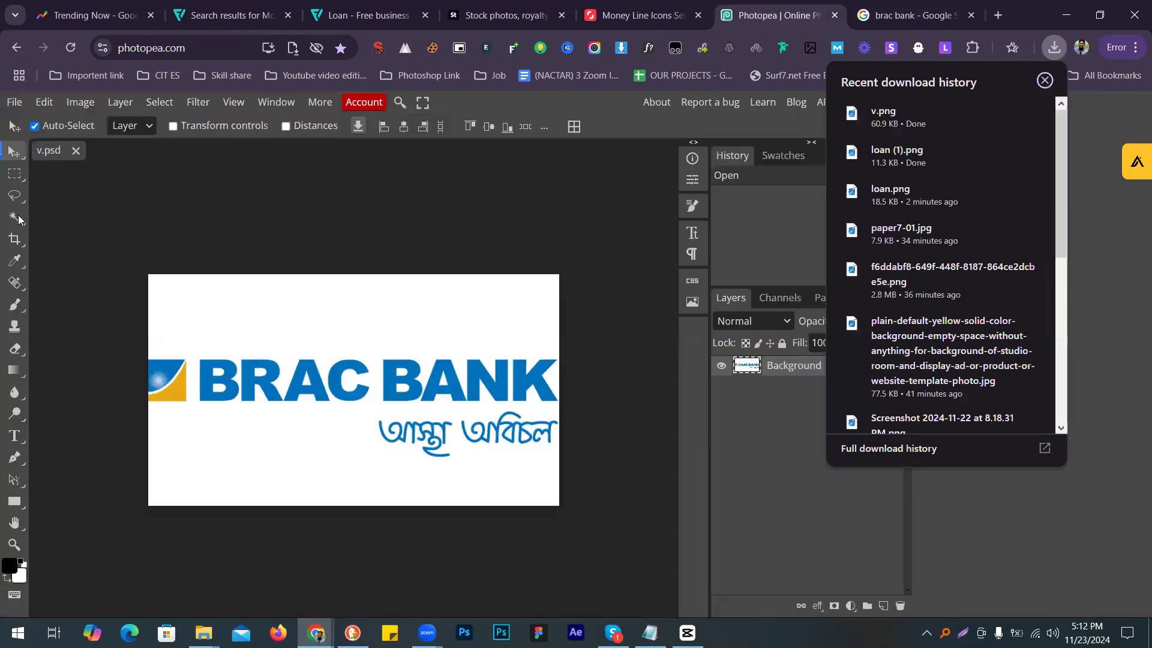
pyautogui.click(1047, 84)
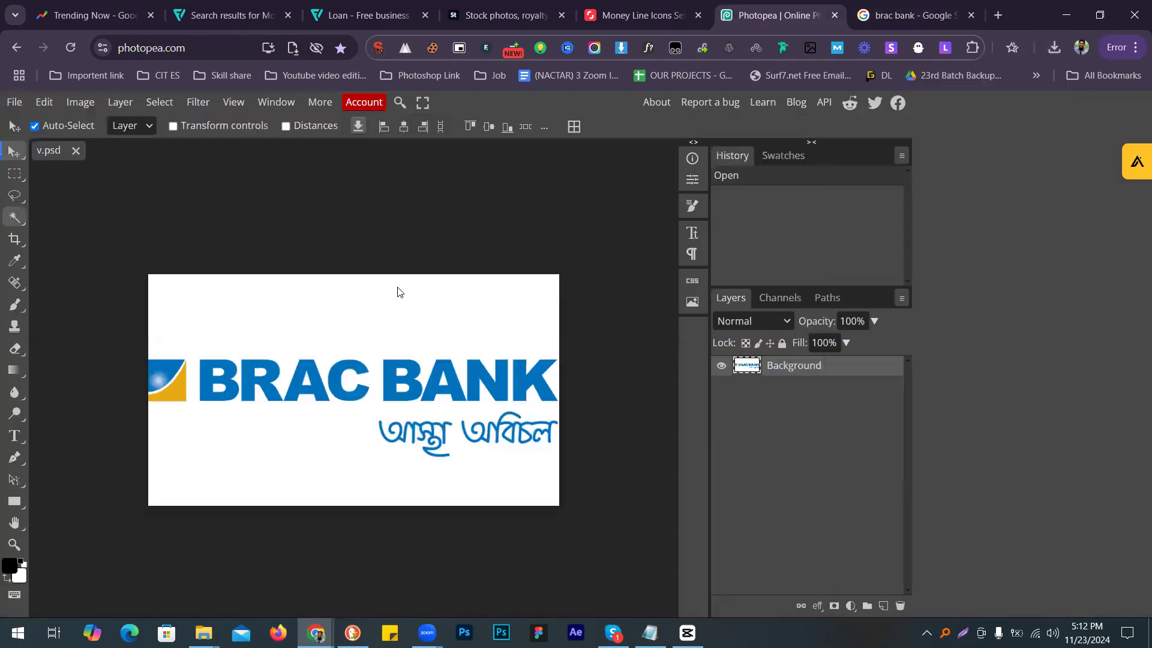
# Step: Select the logo's white background with the Magic Wand at tolerance 16, delete it and deselect
pyautogui.rightClick(14, 217)
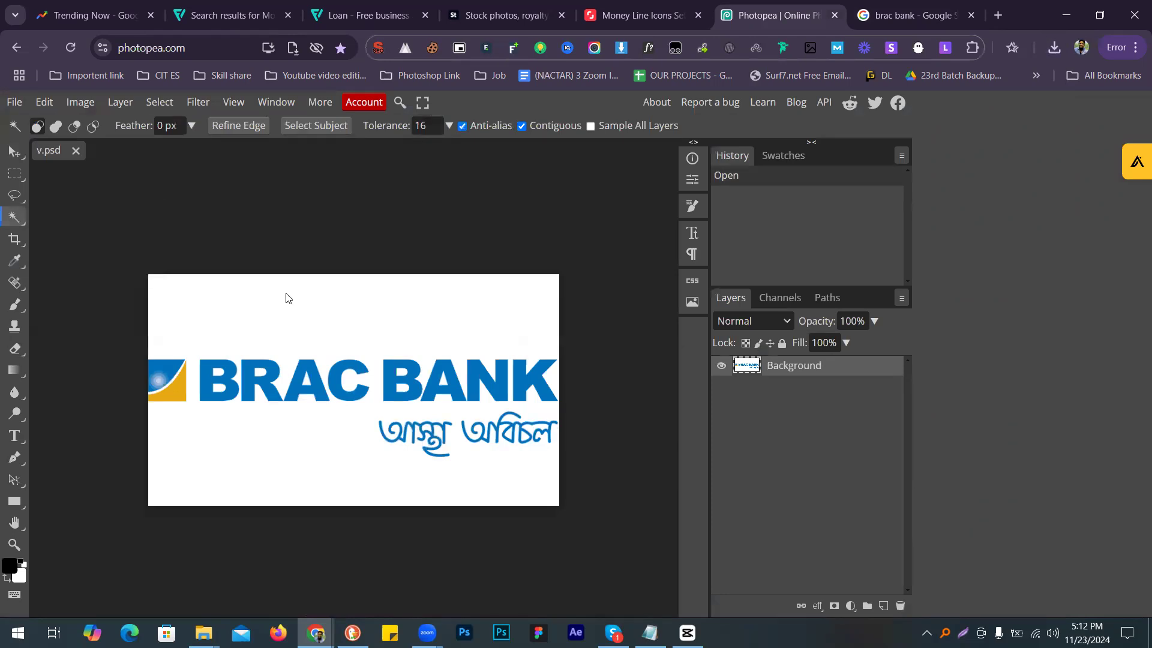
pyautogui.click(340, 309)
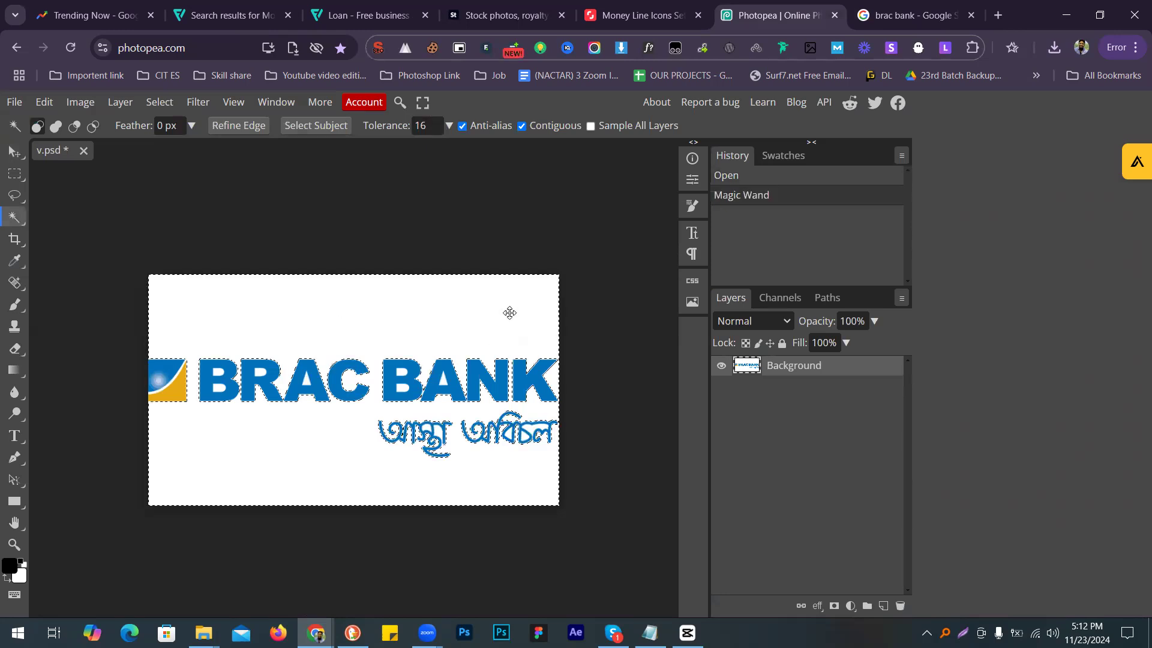
pyautogui.press('Delete')
pyautogui.hotkey('ctrl', 'd')
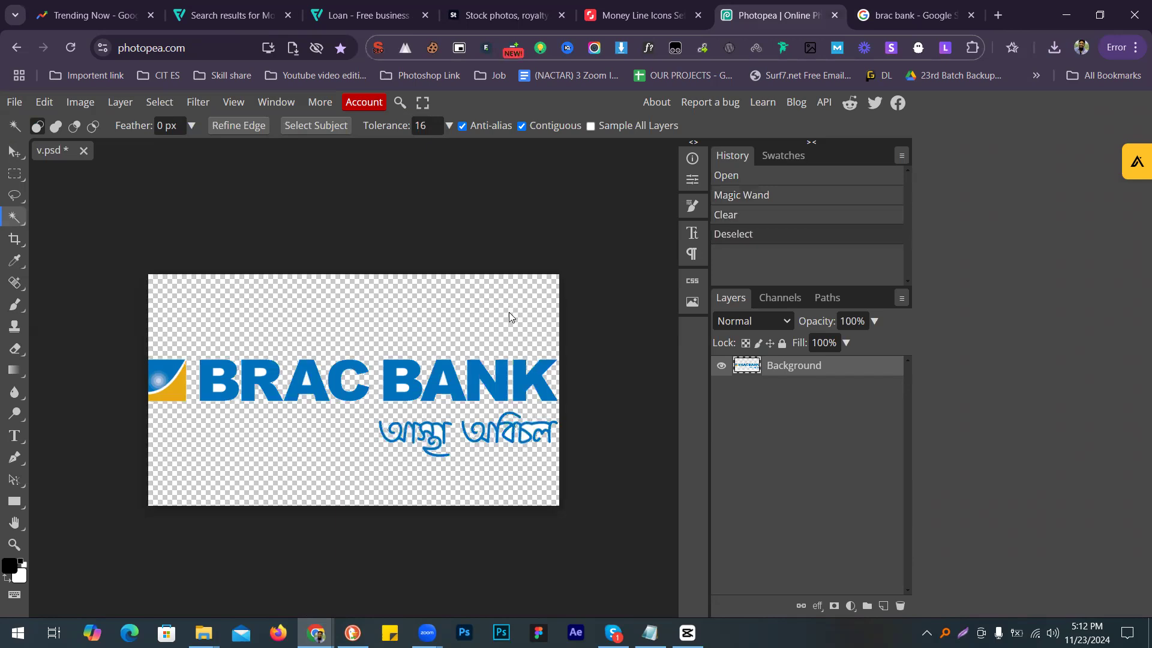
# Step: Delete the leftover white areas enclosed by the Bangla tagline letters, selecting each with the Magic Wand
pyautogui.click(536, 425)
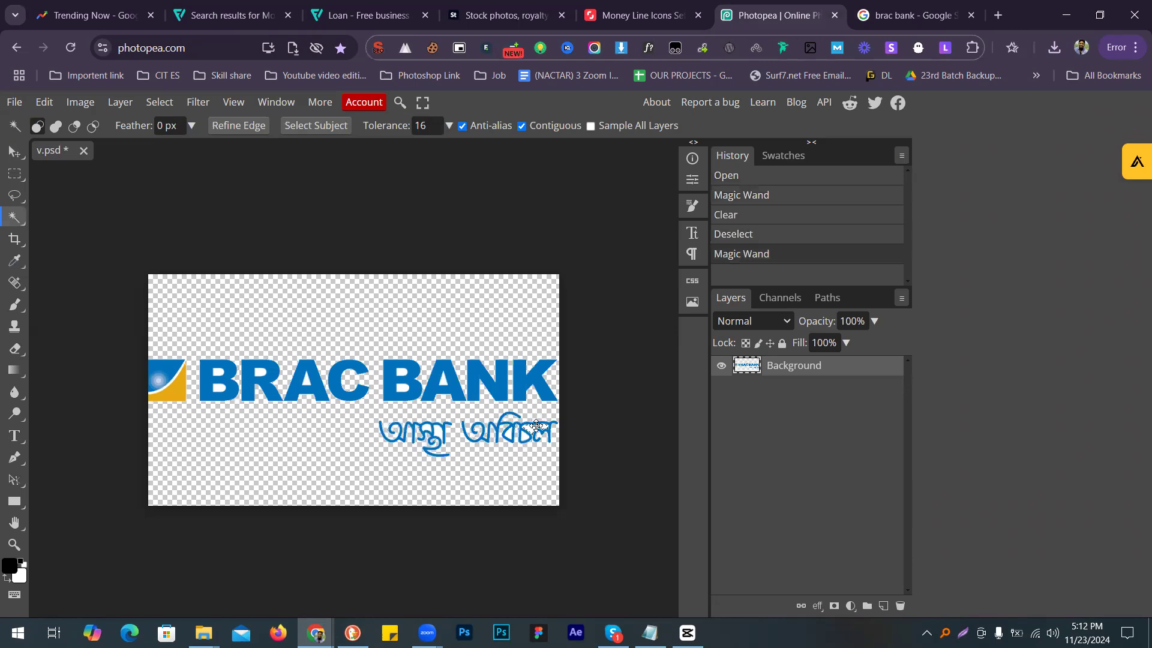
pyautogui.press('Delete')
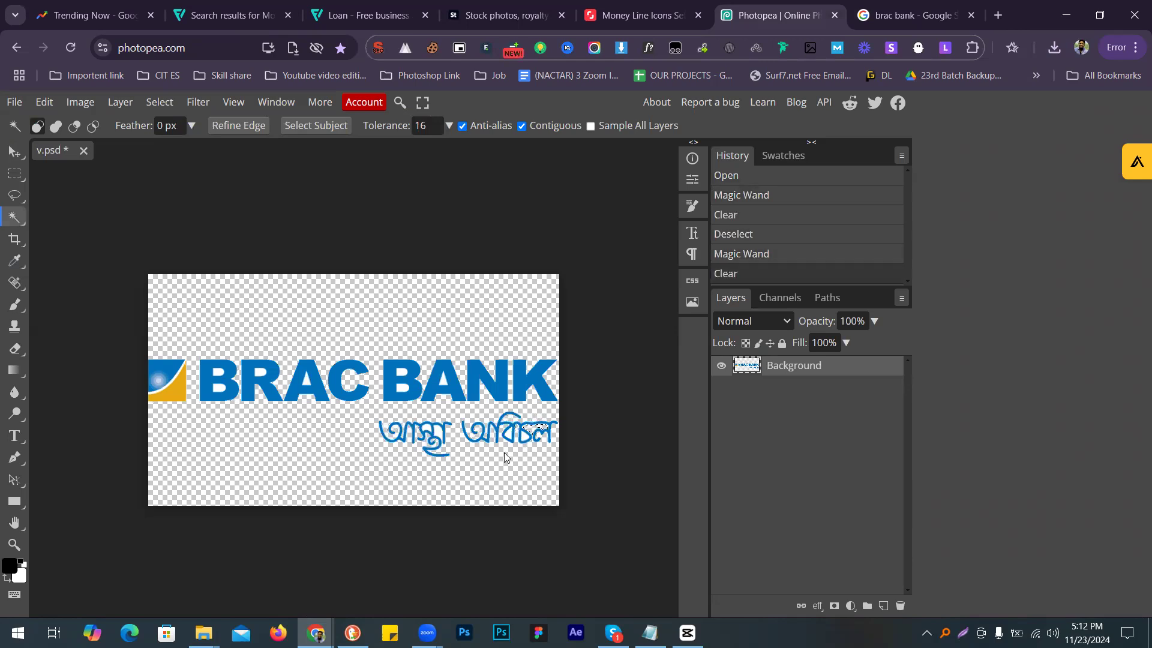
pyautogui.press('Delete')
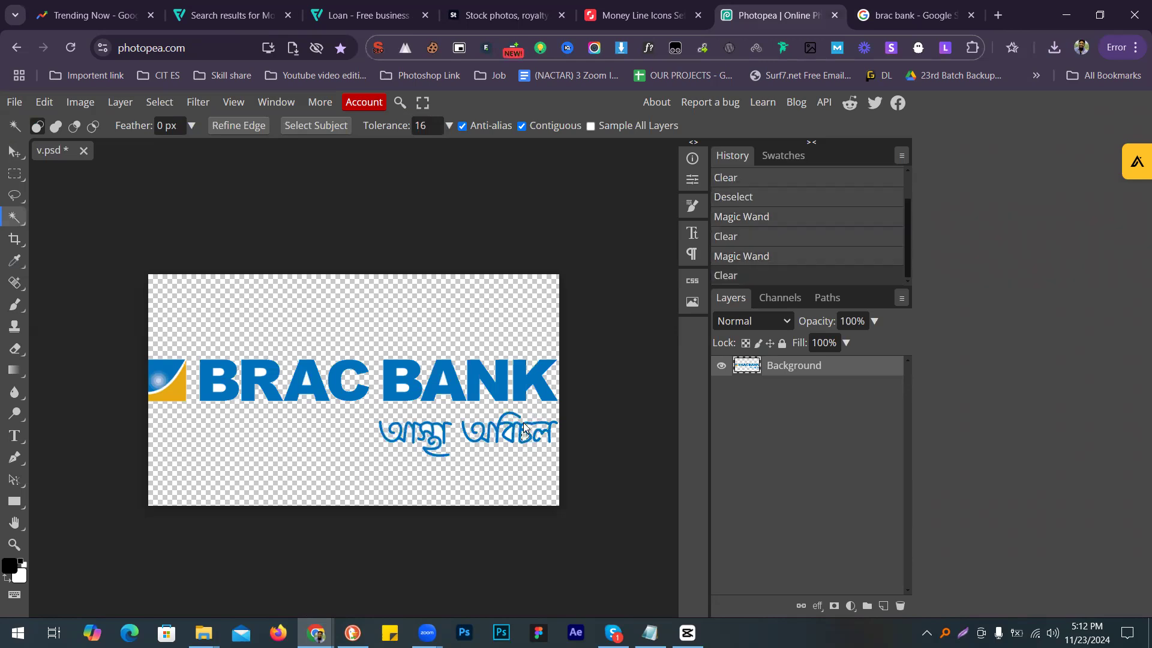
pyautogui.click(515, 432)
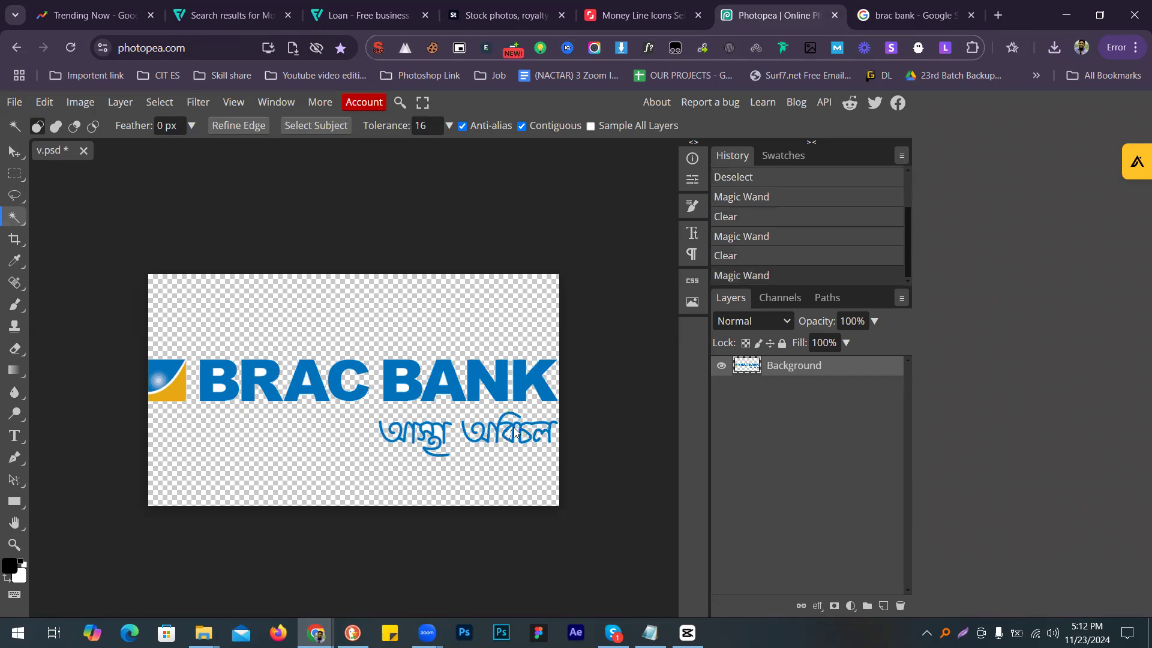
pyautogui.press('Delete')
pyautogui.click(438, 435)
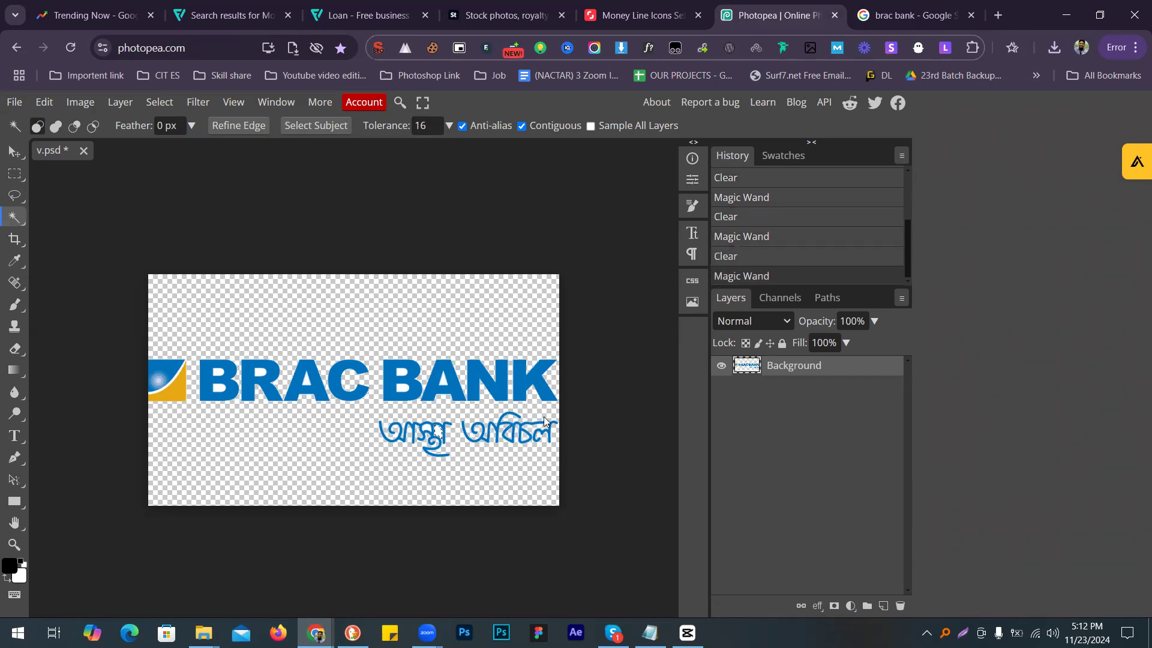
pyautogui.press('Delete')
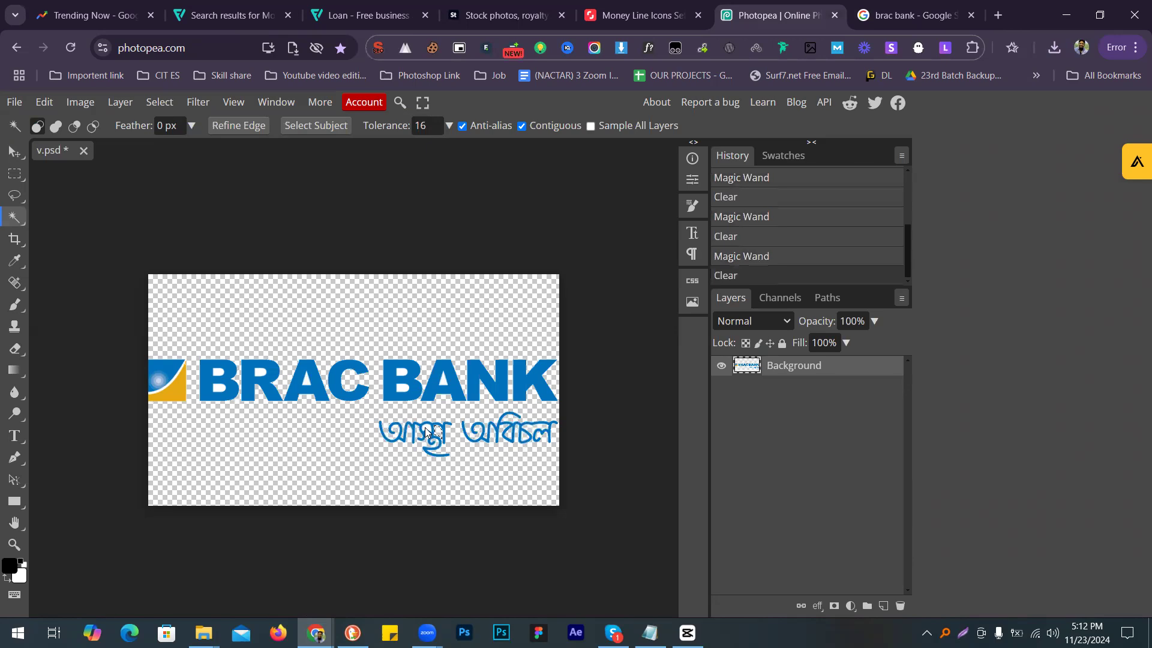
# Step: Clear the white inside the A and both openings of the B in the word BANK with the Magic Wand
pyautogui.click(442, 383)
pyautogui.press('Delete')
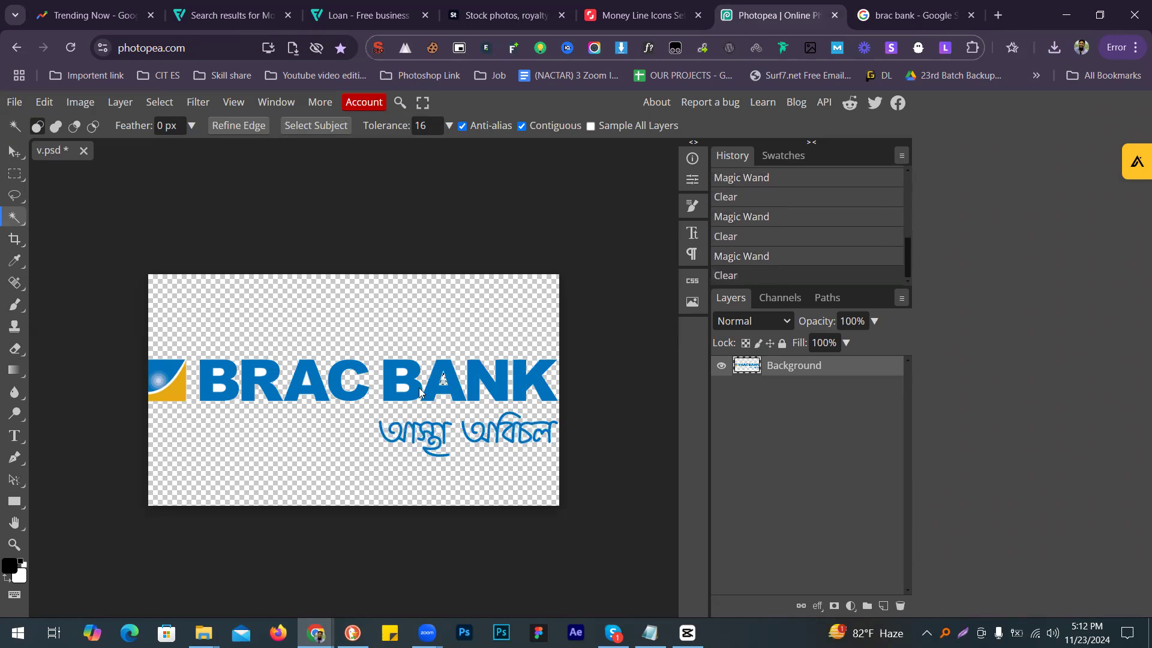
pyautogui.click(403, 386)
pyautogui.press('Delete')
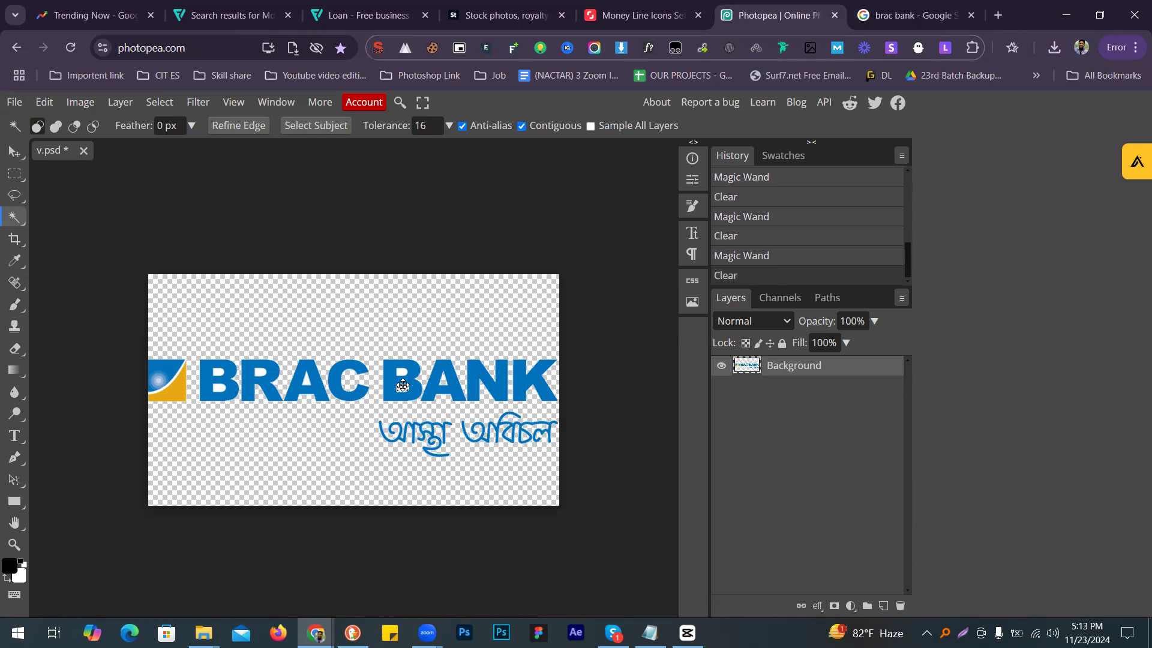
pyautogui.click(402, 372)
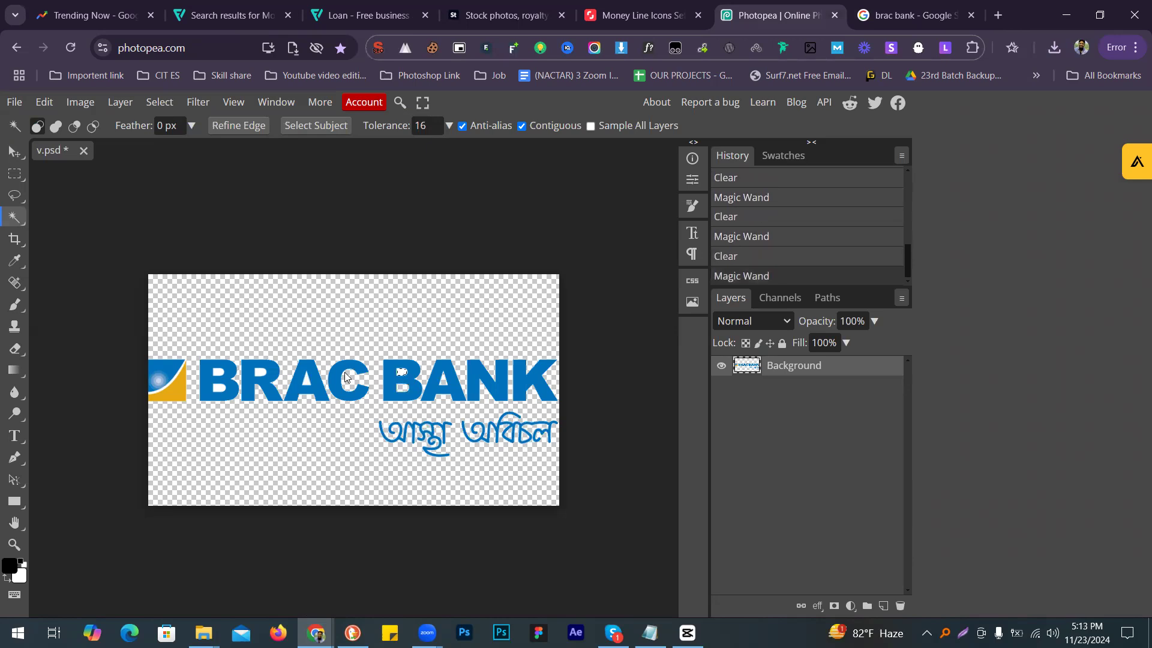
pyautogui.press('Delete')
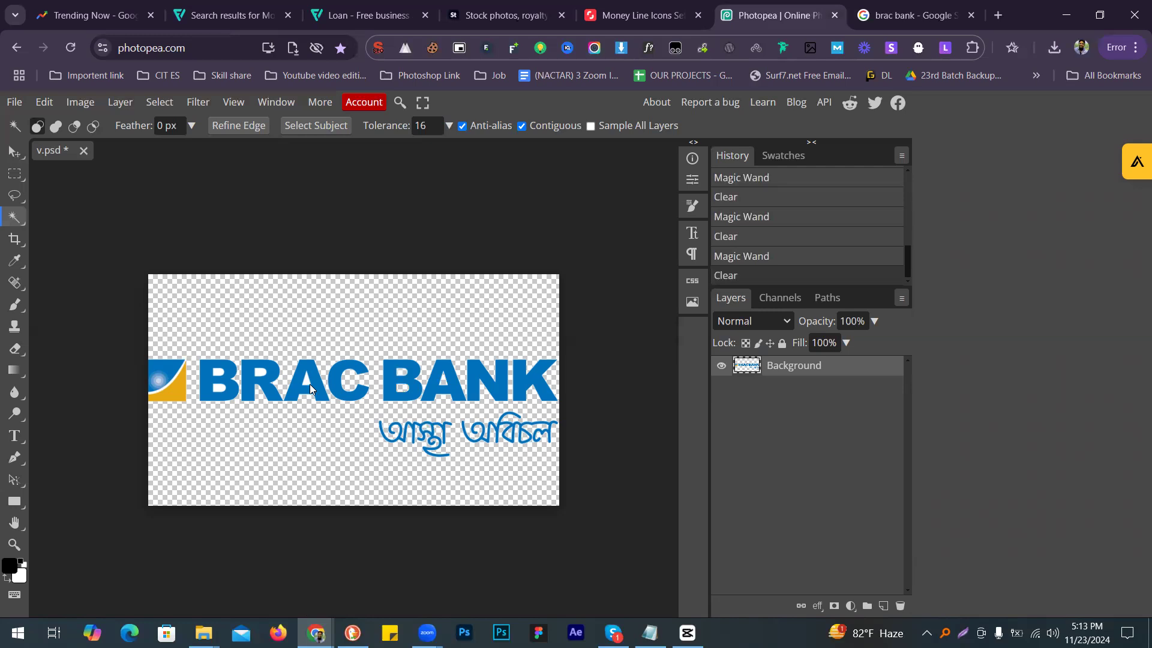
# Step: Clear the white inside the A, the R and both openings of the B in the word BRAC with the Magic Wand
pyautogui.click(306, 385)
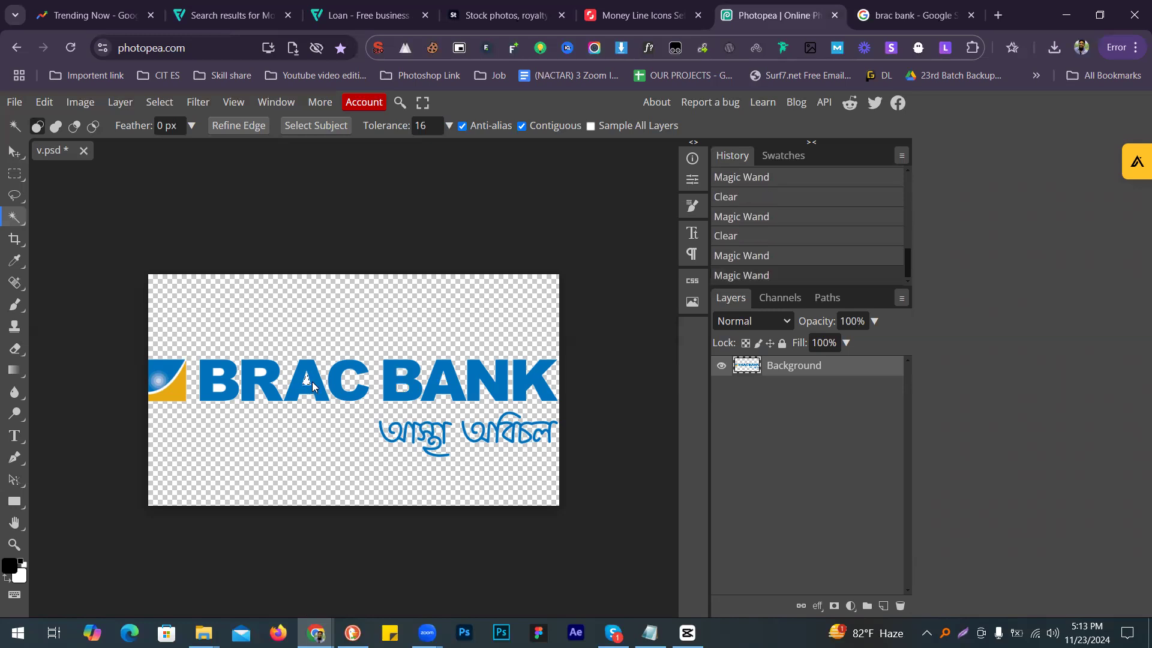
pyautogui.press('Delete')
pyautogui.click(265, 367)
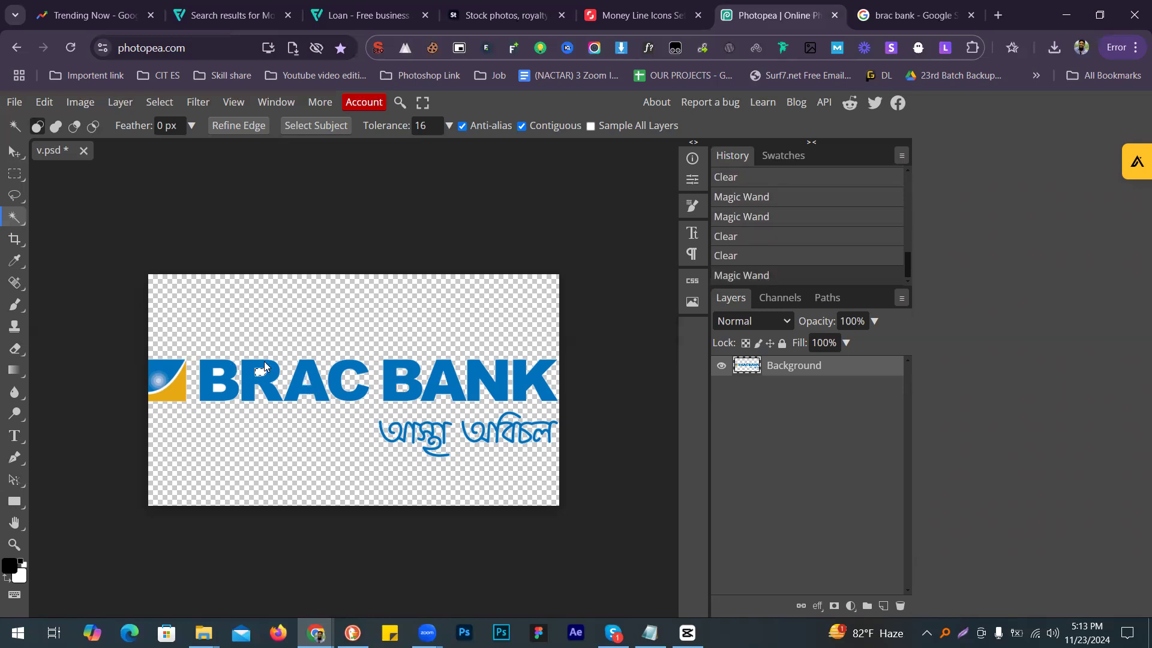
pyautogui.press('Delete')
pyautogui.click(218, 387)
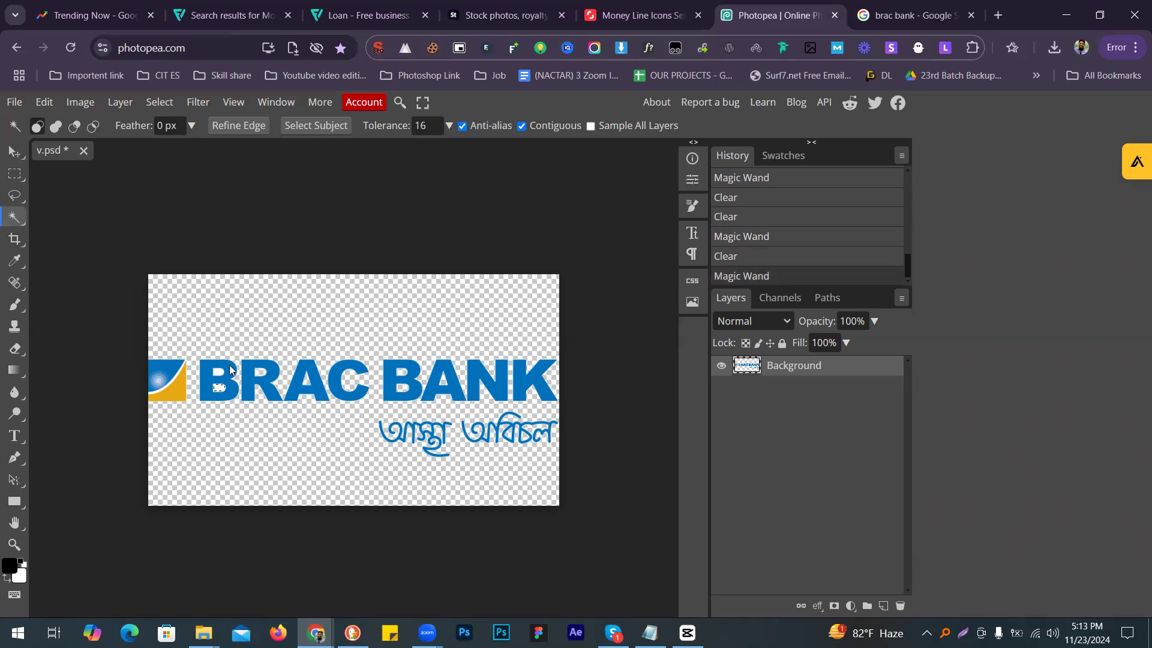
pyautogui.press('Delete')
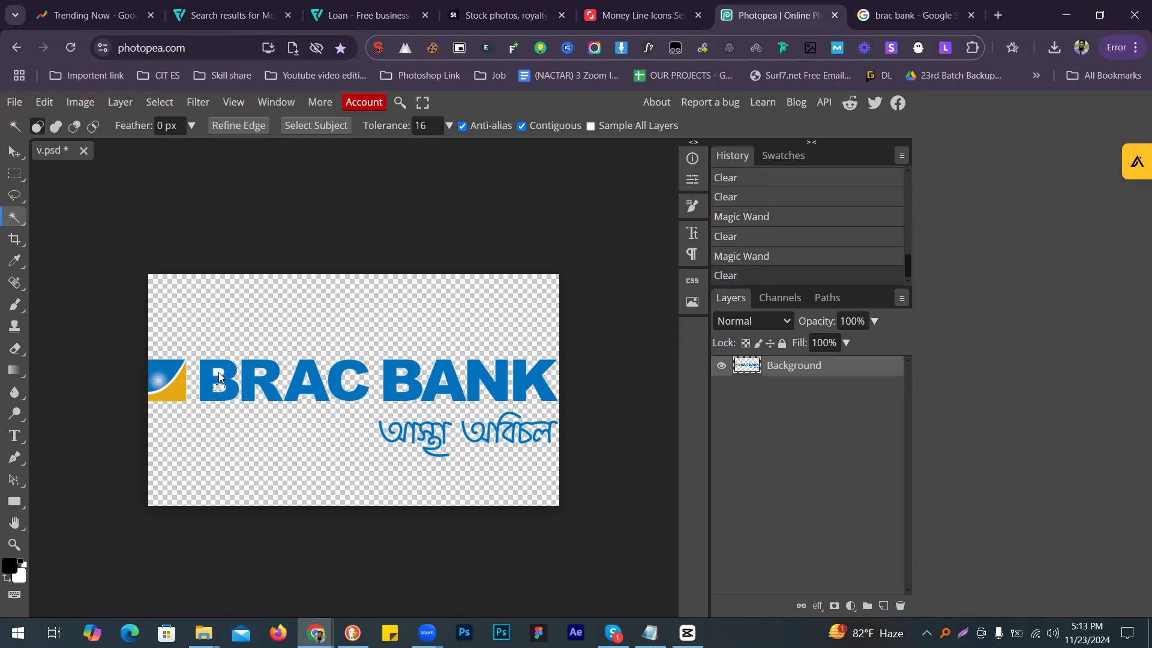
pyautogui.click(219, 372)
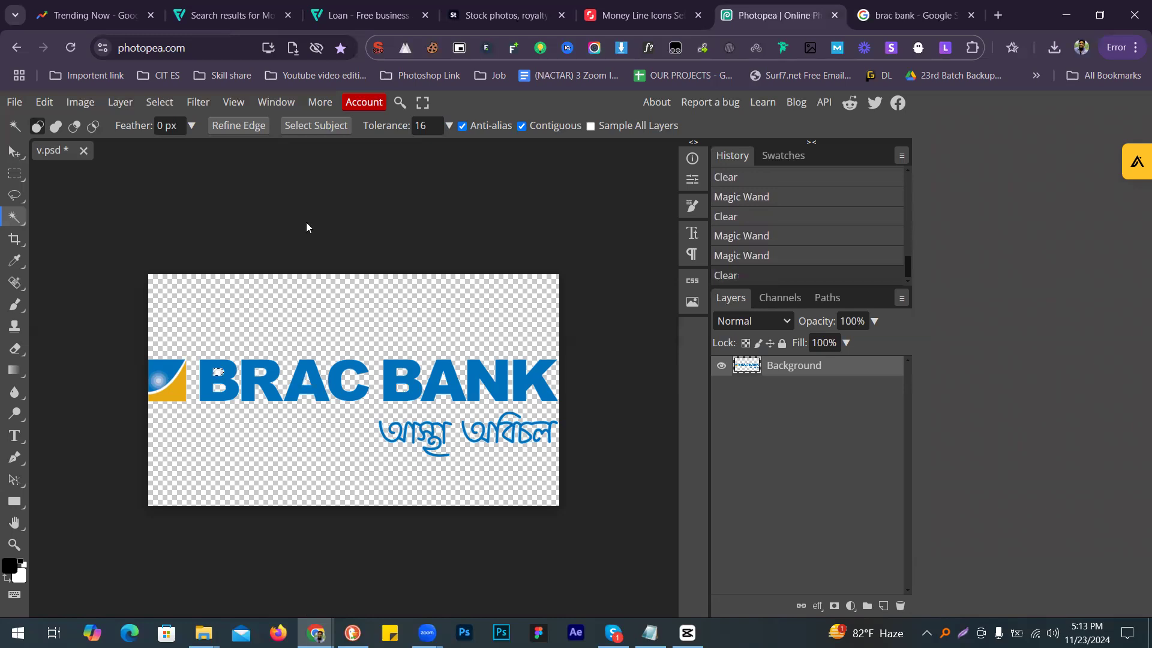
# Step: Export the transparent BRAC Bank logo as a PNG and save it to the Desktop as v (1).png
pyautogui.click(14, 102)
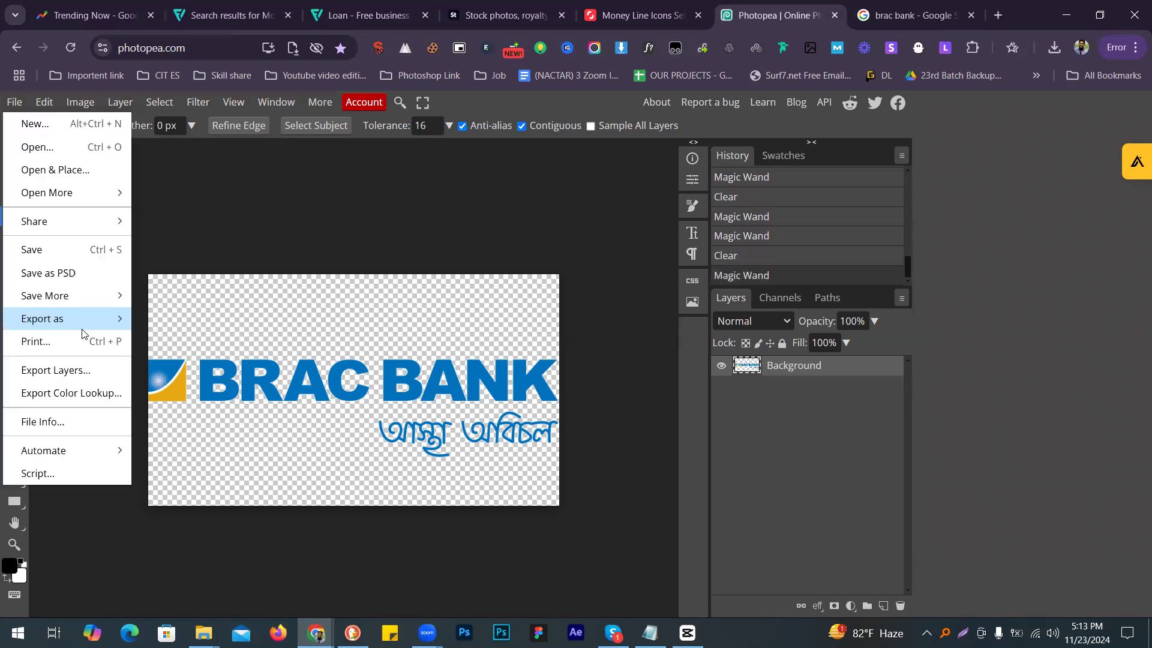
pyautogui.moveTo(139, 319)
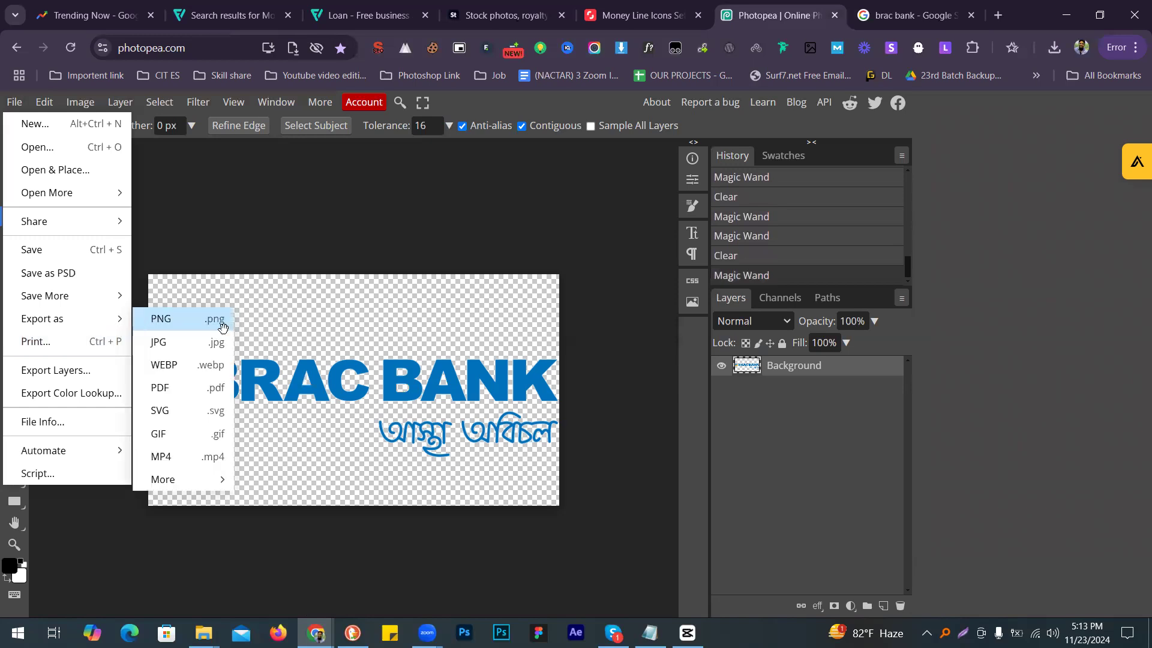
pyautogui.click(332, 318)
pyautogui.click(585, 351)
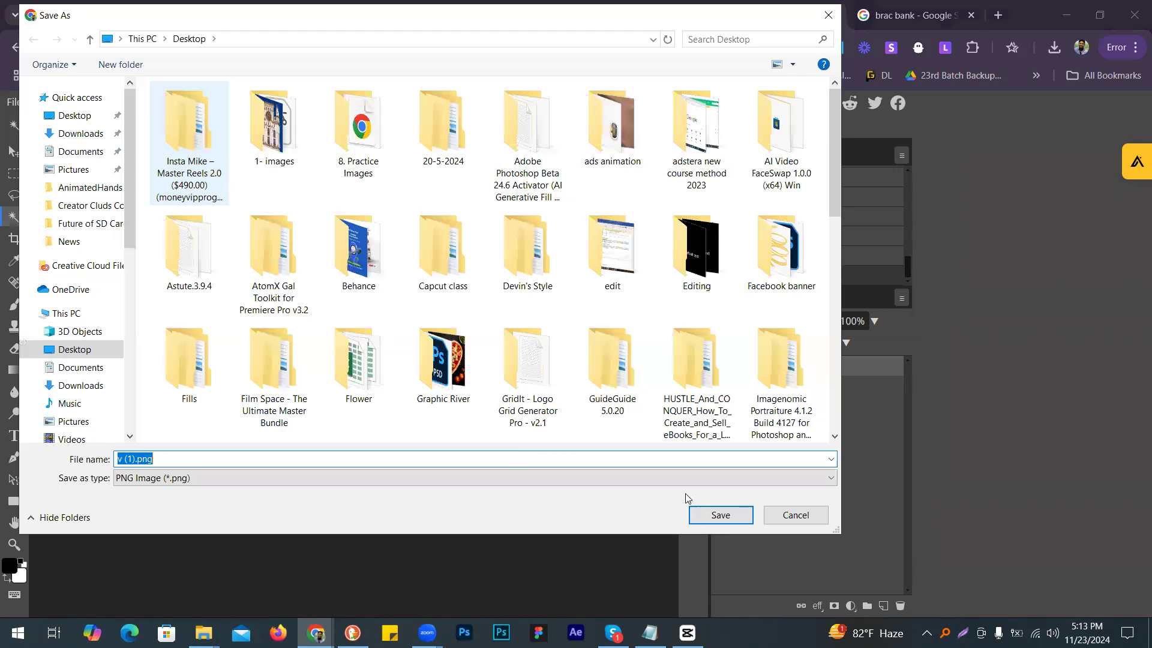
pyautogui.click(695, 517)
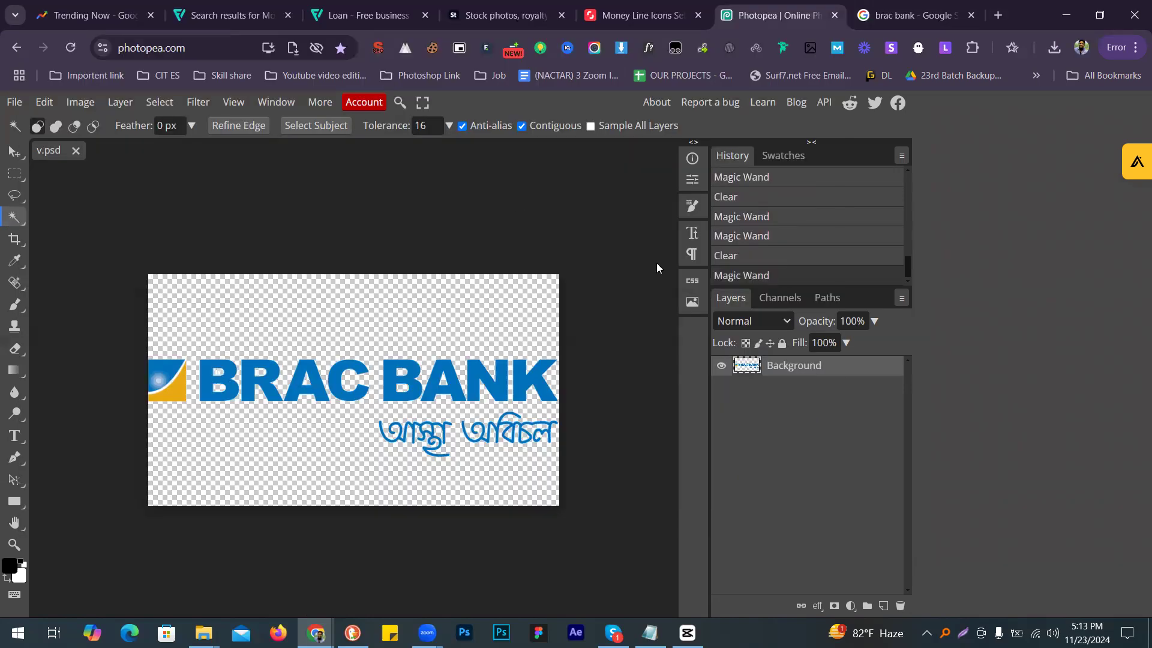
# Step: Switch to the Chrome window with the Jugantor news article and load Artlist's stock footage page in that tab
pyautogui.hotkey('alt', 'Tab')
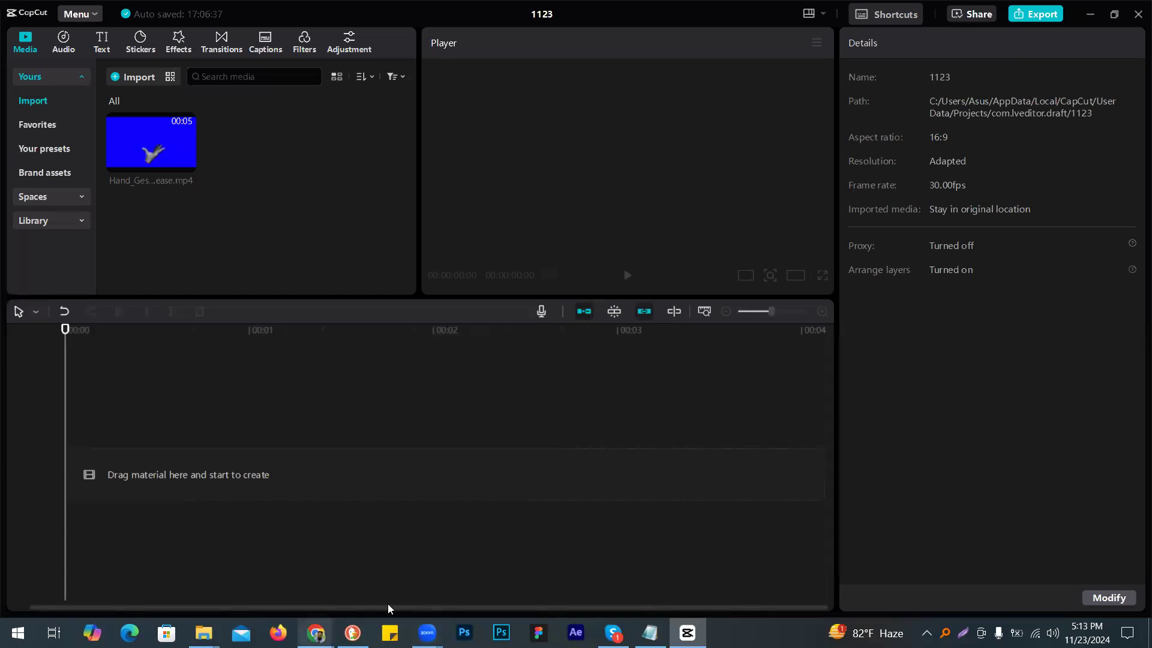
pyautogui.moveTo(316, 633)
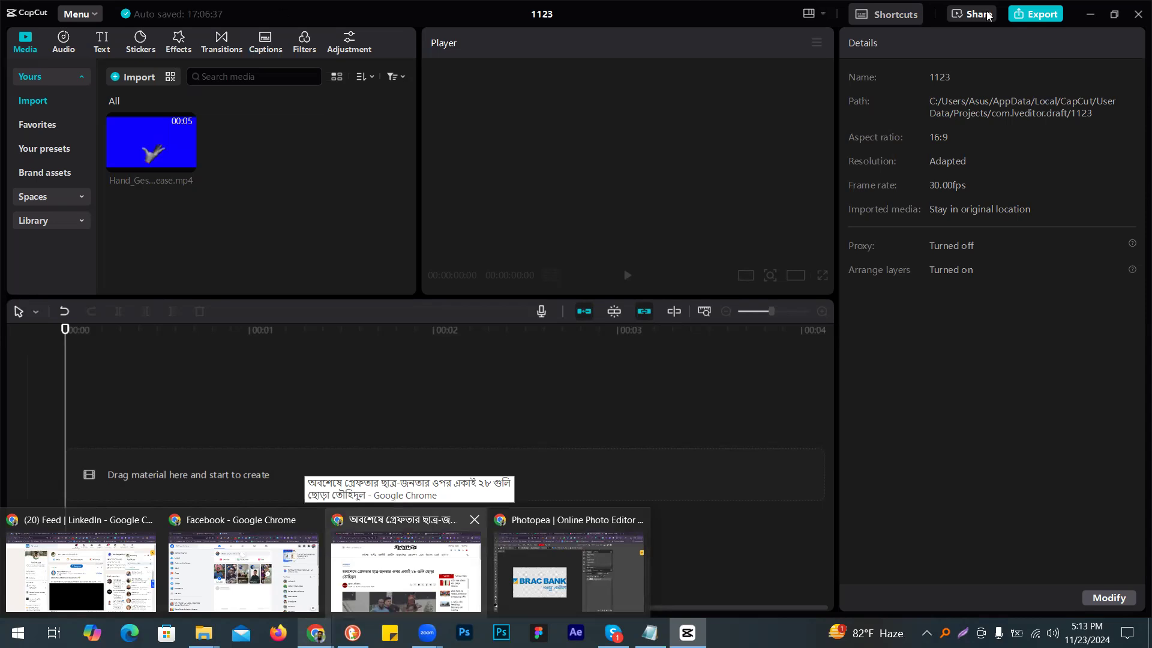
pyautogui.click(406, 573)
pyautogui.click(230, 47)
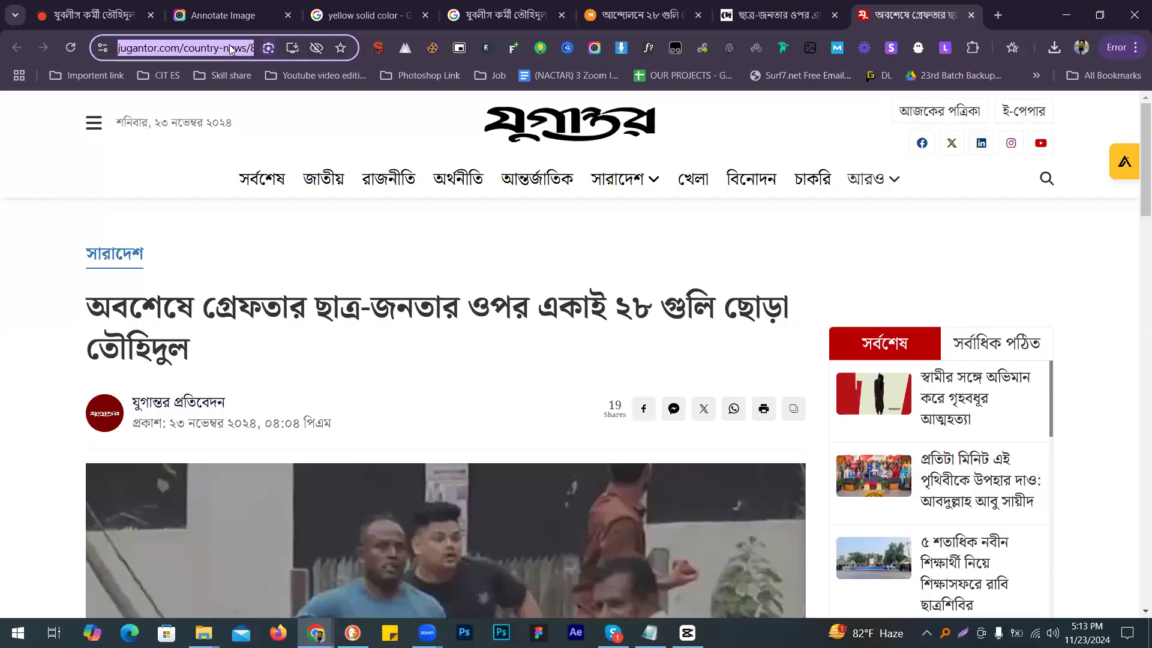
pyautogui.write('art')
pyautogui.press('Return')
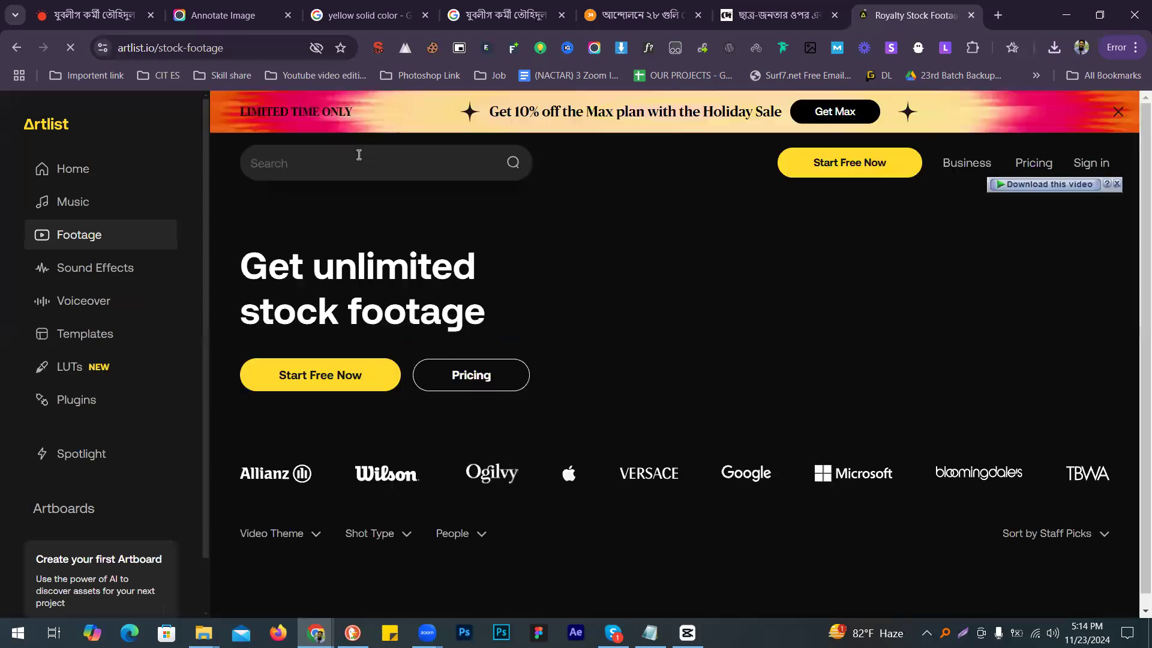
# Step: Search Artlist's stock footage for White Background
pyautogui.write('white ')
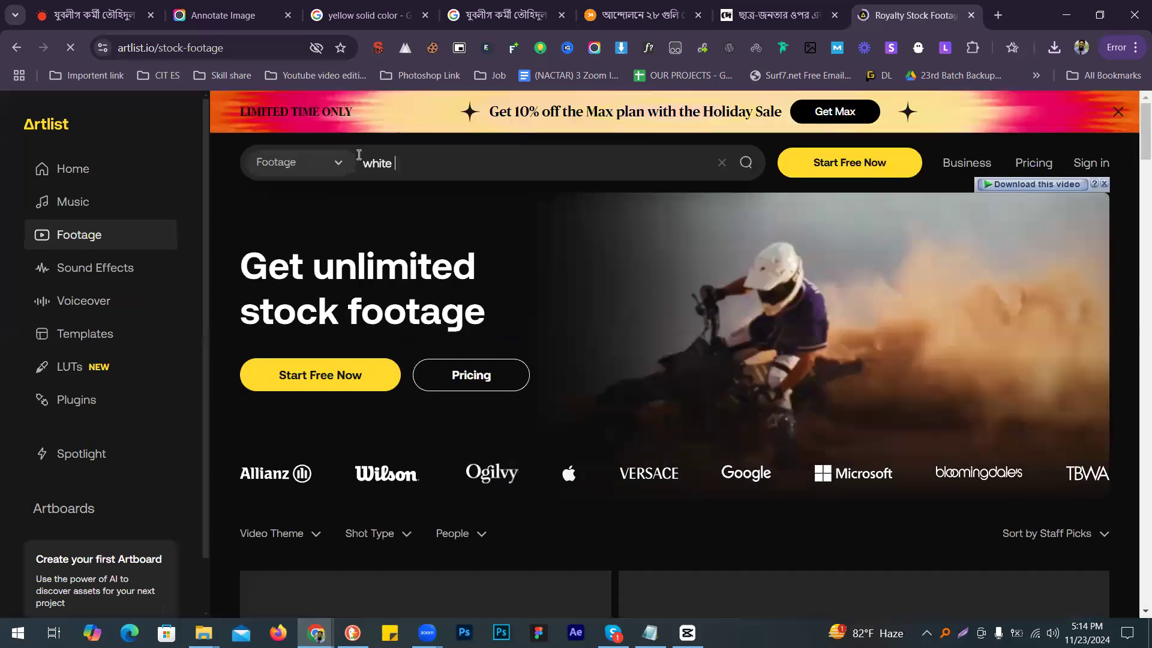
pyautogui.write('back')
pyautogui.press('Return')
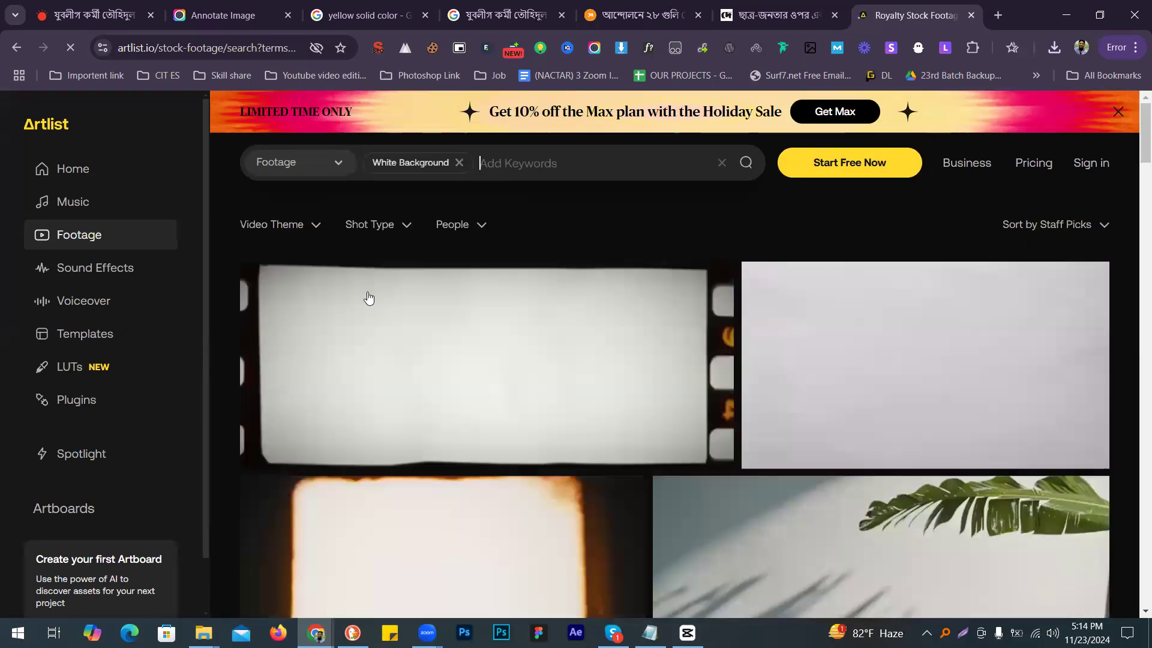
# Step: Browse the White Background footage results and preview clips for a suitable plain backdrop
pyautogui.scroll(-4, 369, 298)
pyautogui.scroll(-1, 398, 327)
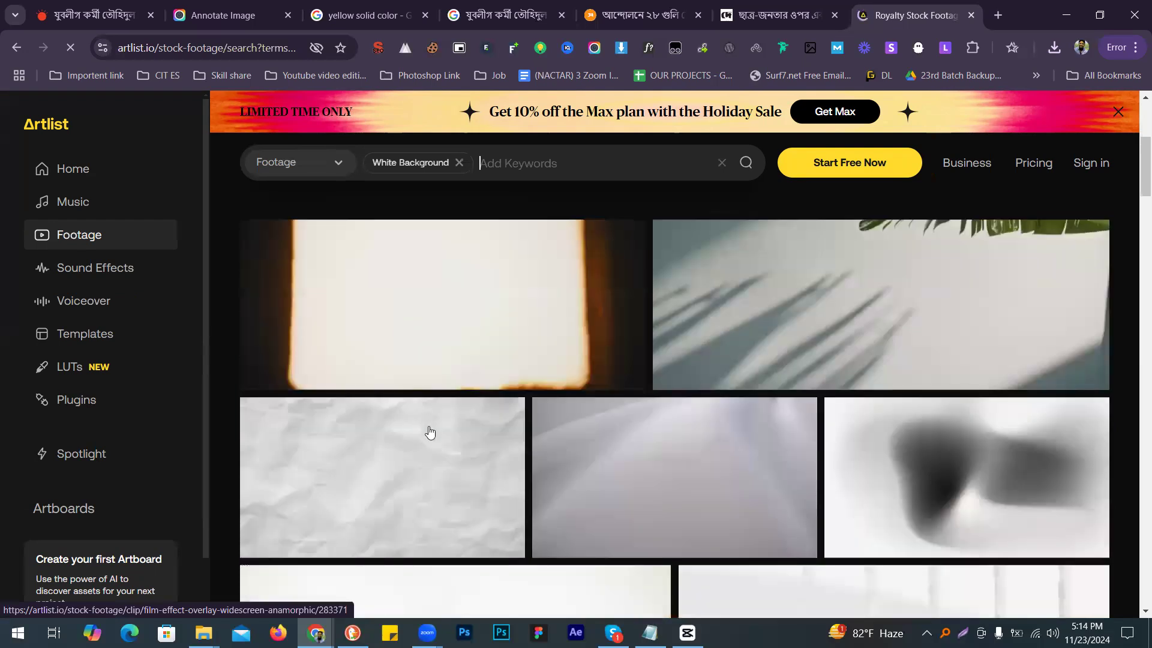
pyautogui.scroll(2, 430, 432)
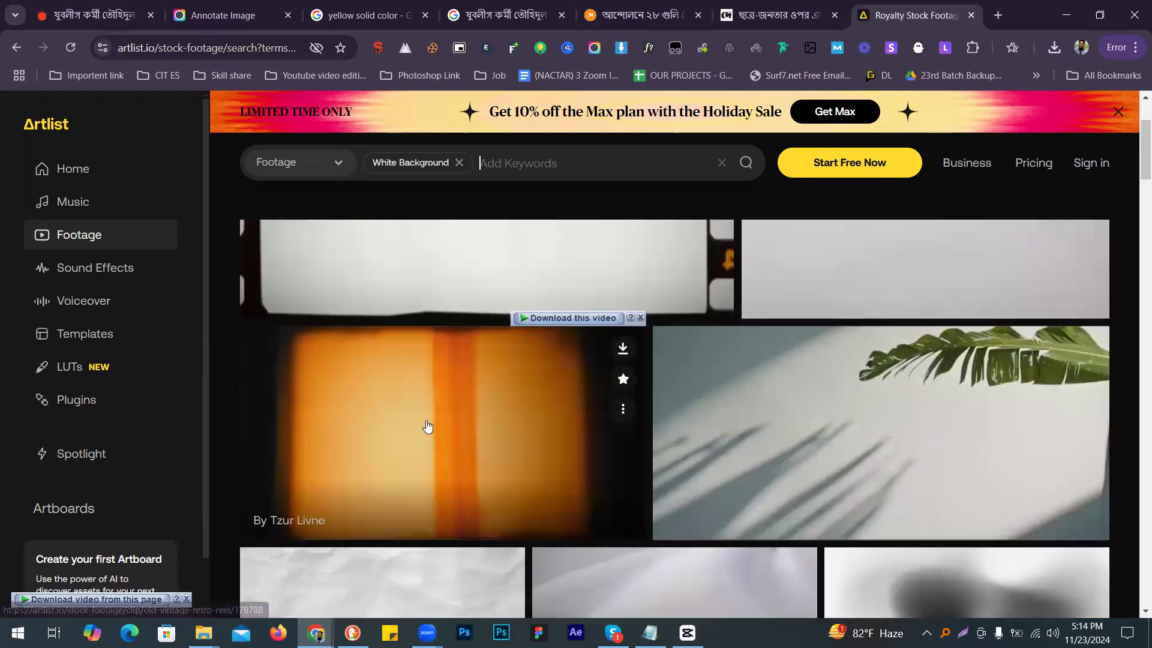
pyautogui.scroll(-5, 468, 384)
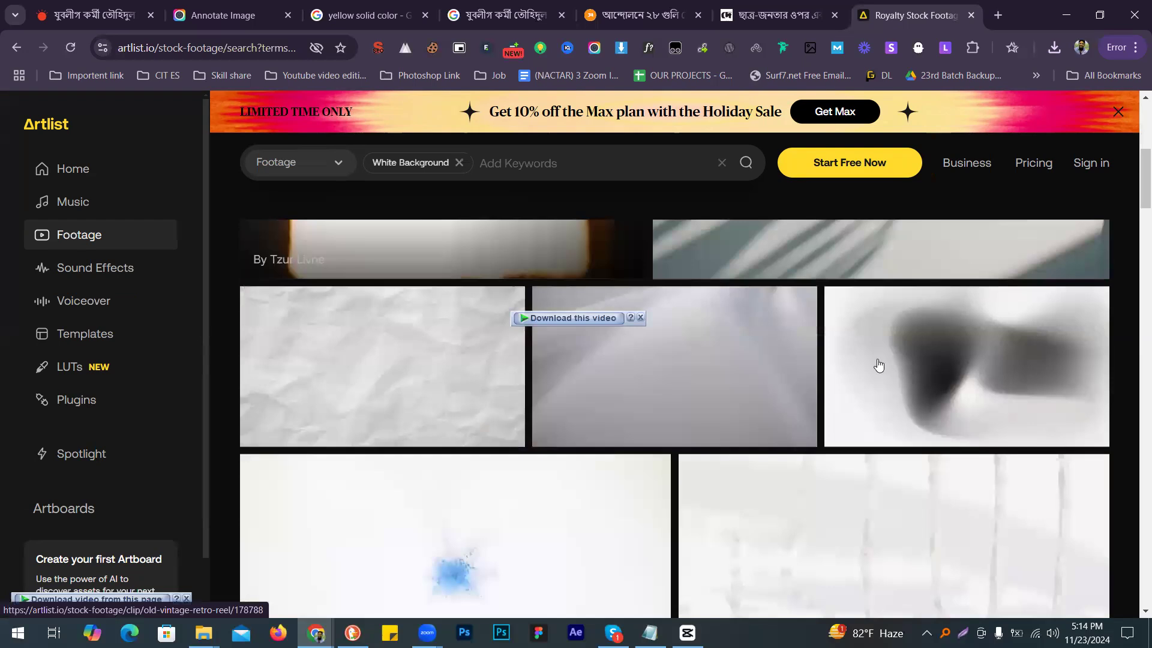
pyautogui.scroll(-1, 839, 366)
pyautogui.scroll(-5, 618, 366)
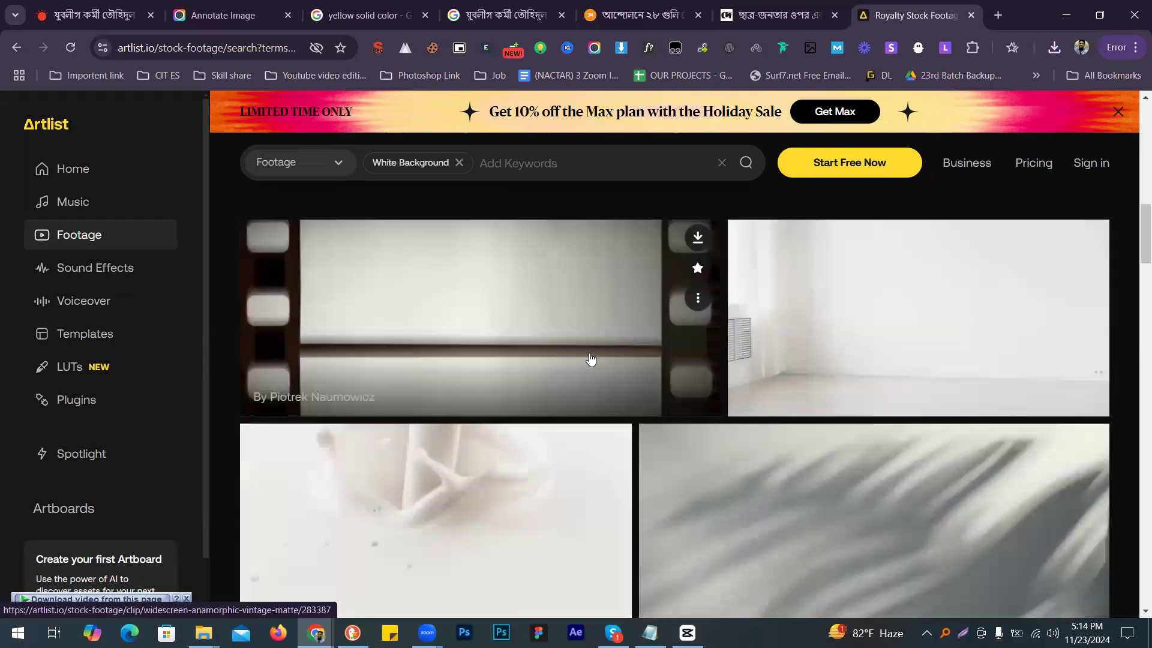
pyautogui.scroll(-3, 589, 359)
pyautogui.scroll(1, 879, 360)
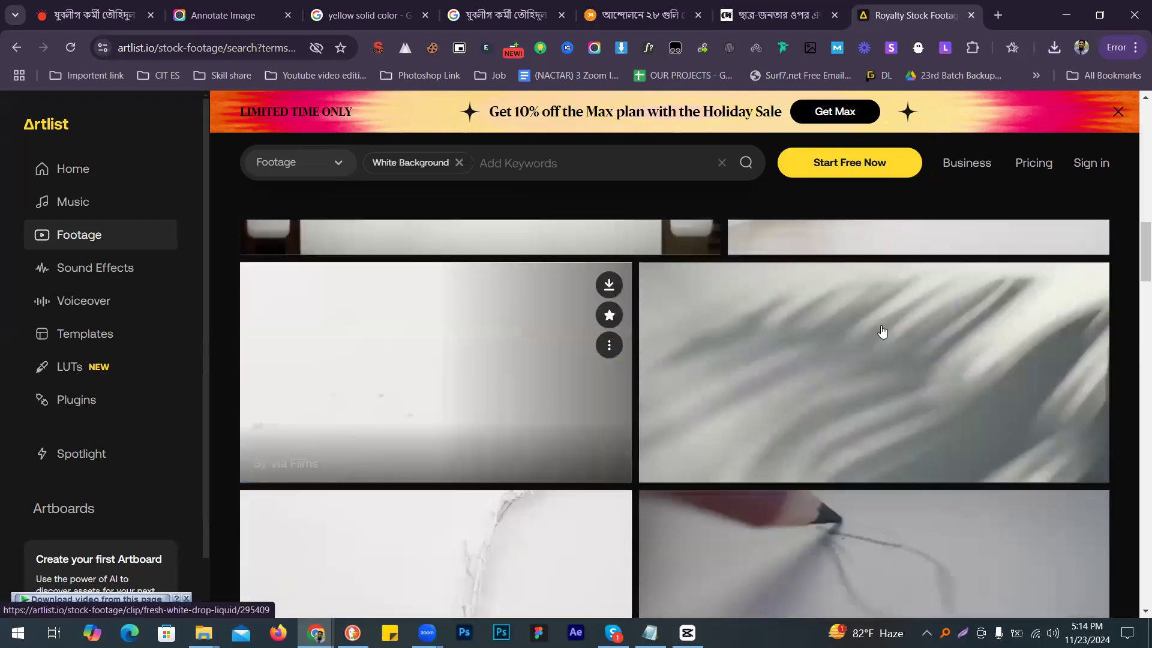
pyautogui.scroll(-4, 881, 331)
pyautogui.scroll(-3, 518, 344)
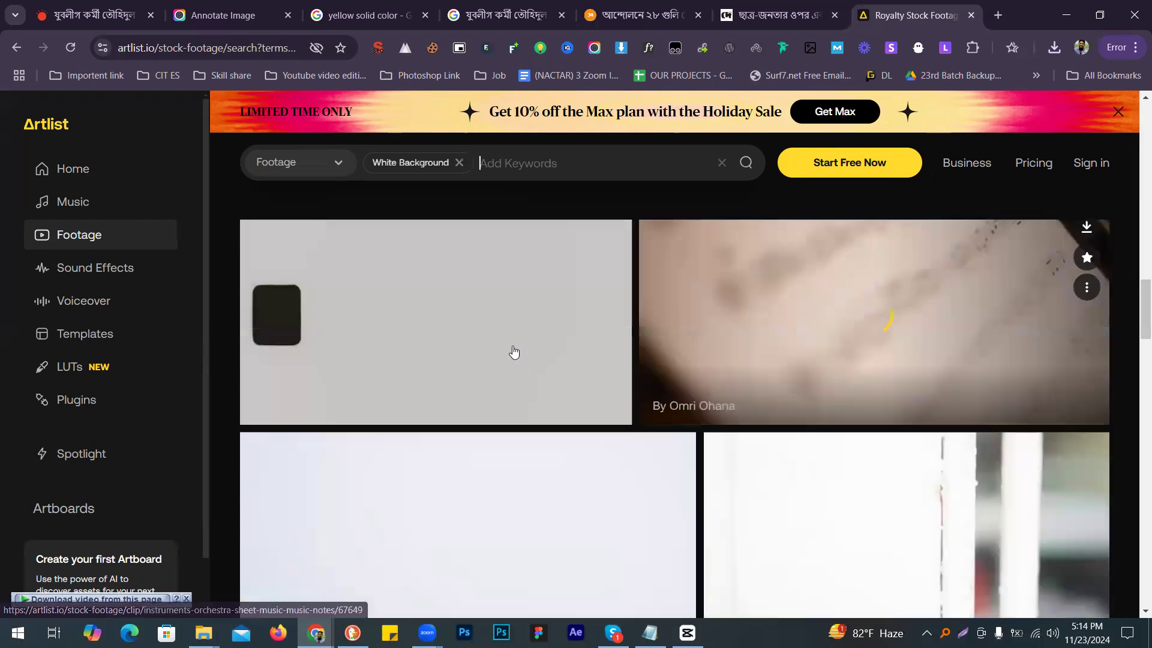
pyautogui.scroll(-3, 514, 351)
pyautogui.scroll(2, 808, 406)
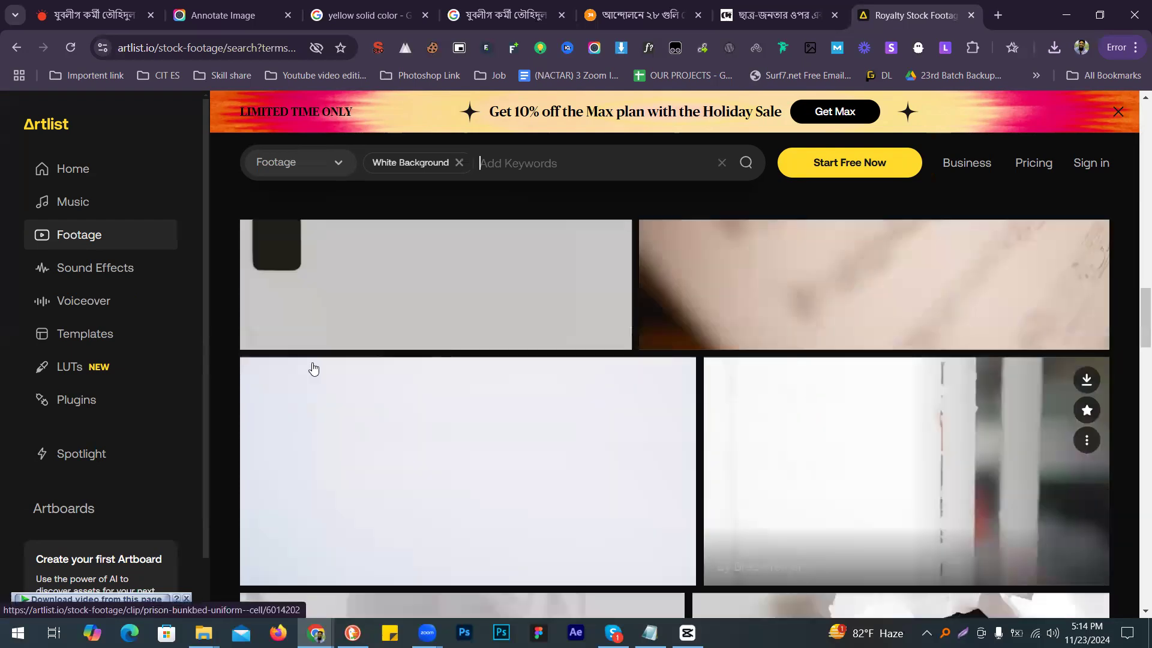
pyautogui.scroll(3, 459, 361)
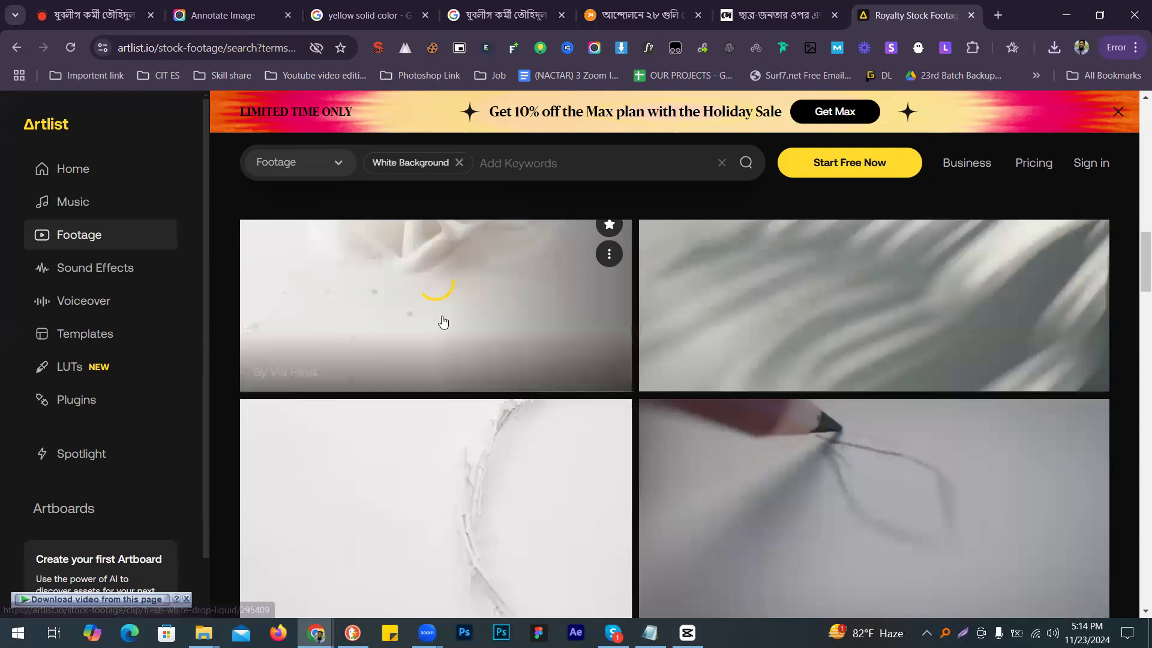
pyautogui.scroll(-5, 442, 322)
pyautogui.scroll(-3, 956, 309)
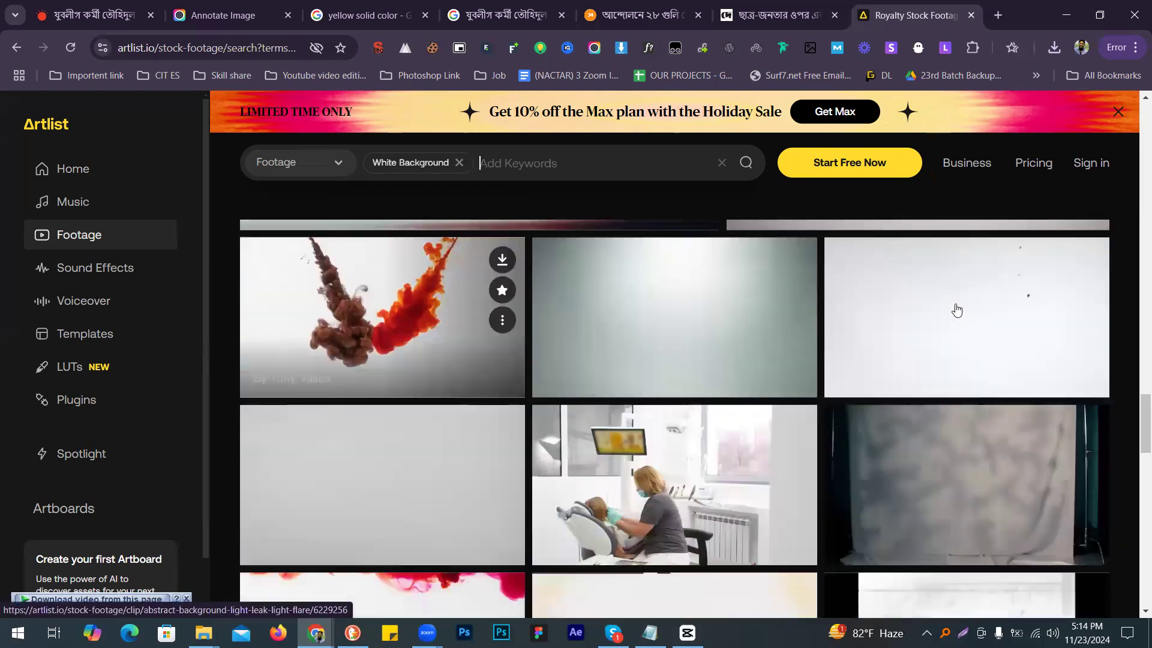
pyautogui.moveTo(956, 309)
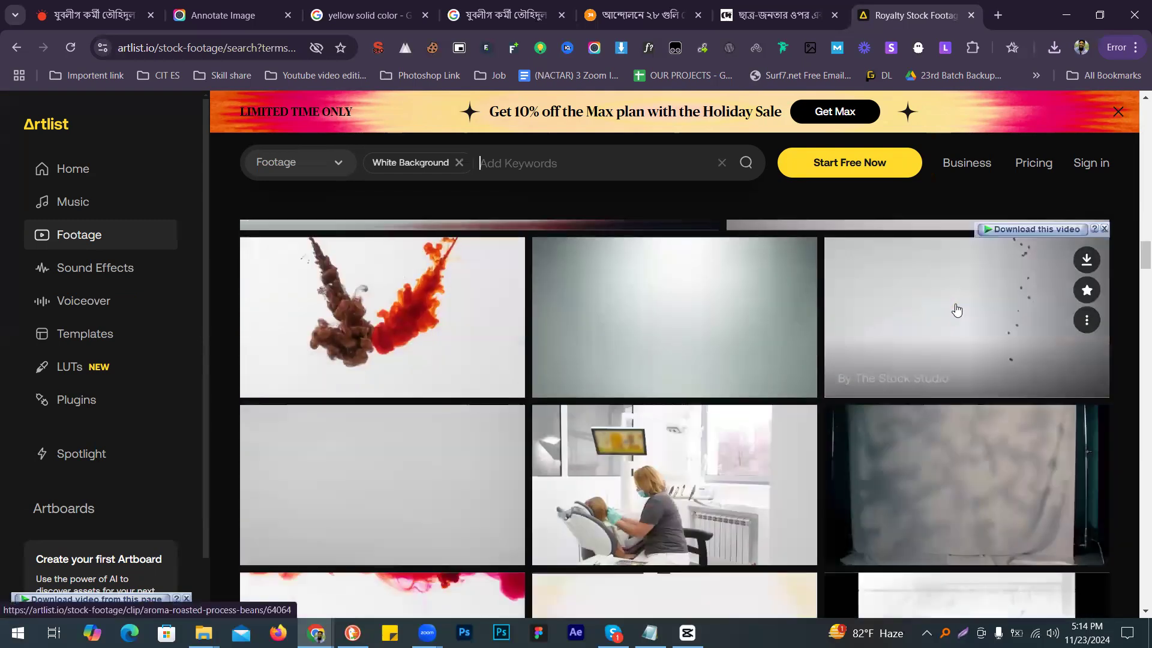
pyautogui.scroll(-3, 956, 310)
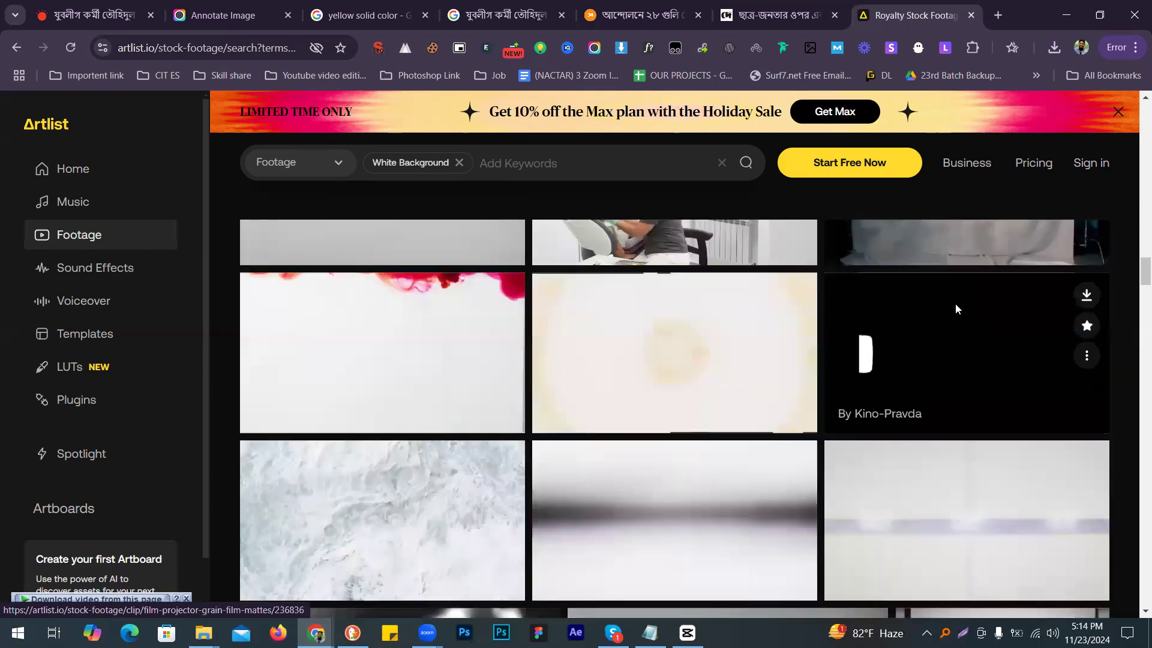
pyautogui.scroll(-5, 956, 307)
pyautogui.scroll(3, 956, 373)
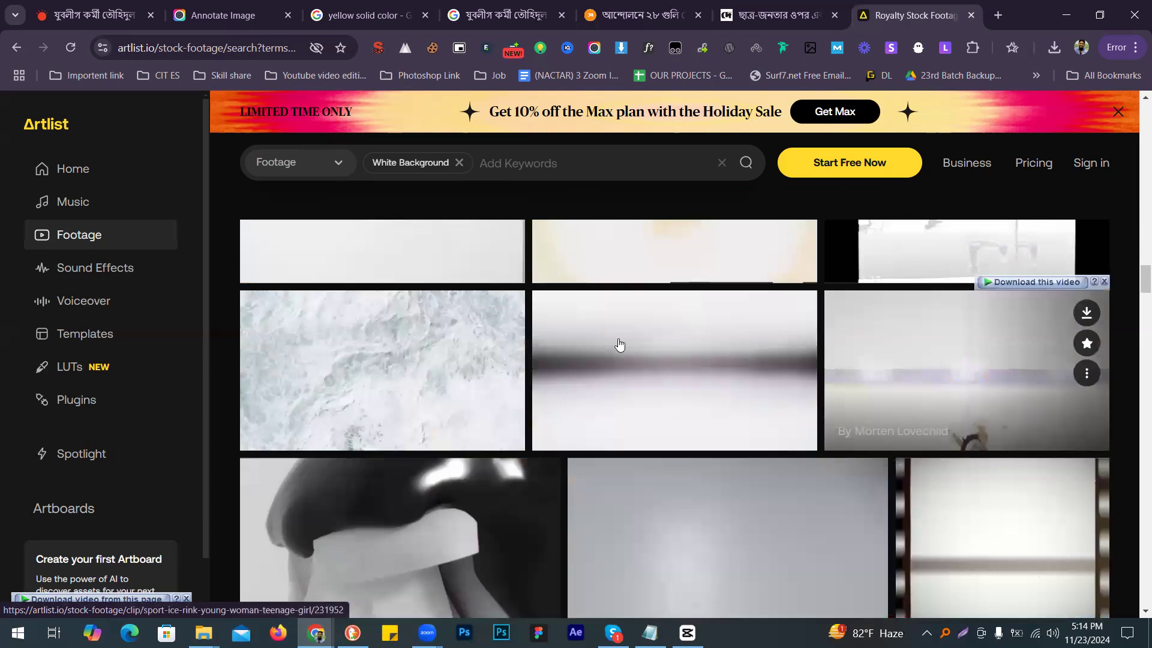
pyautogui.scroll(-1, 627, 360)
pyautogui.scroll(-5, 630, 359)
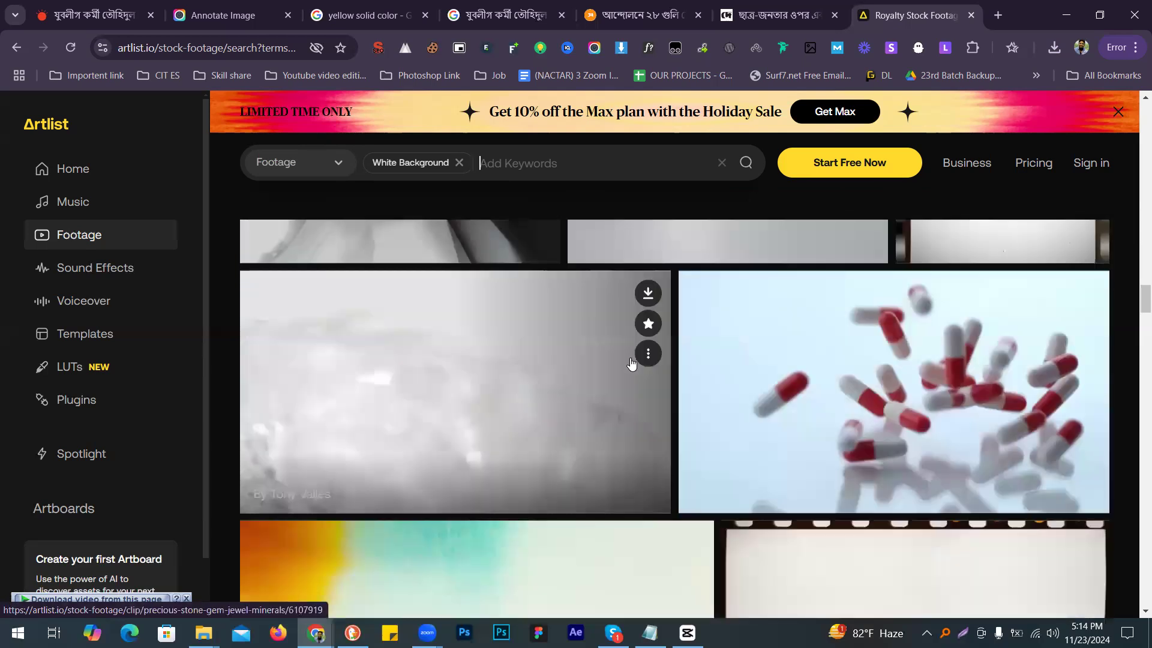
pyautogui.scroll(-3, 460, 163)
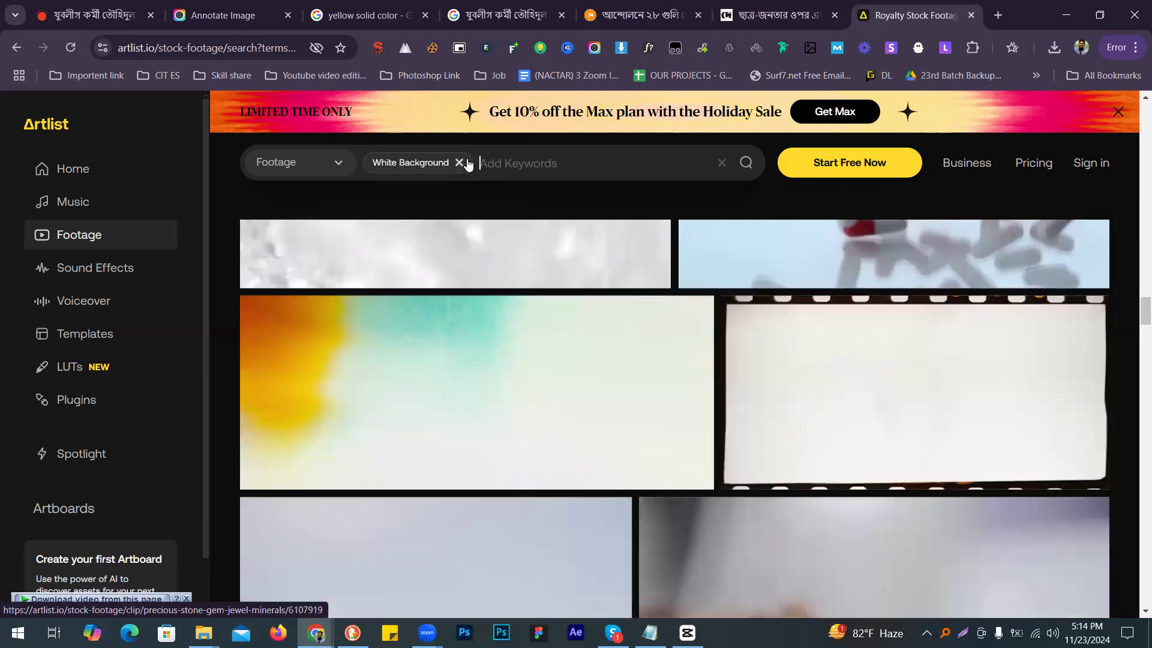
# Step: Remove the White Background keyword and search the footage for "abastrack background" instead
pyautogui.click(468, 160)
pyautogui.press('BackSpace')
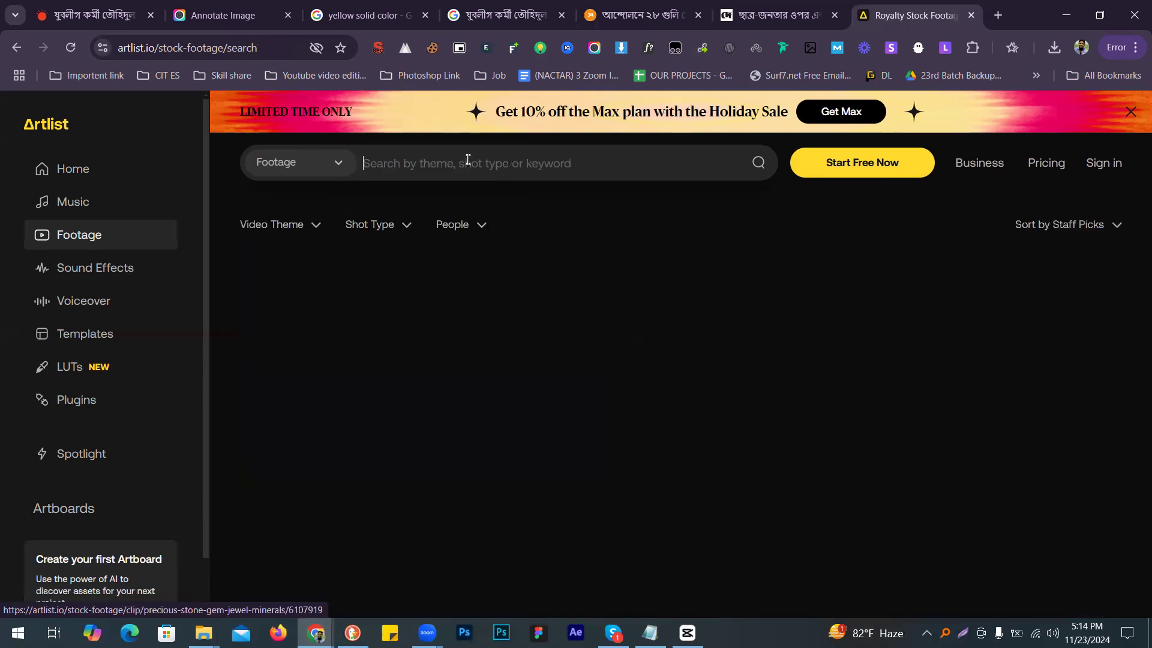
pyautogui.write('abas')
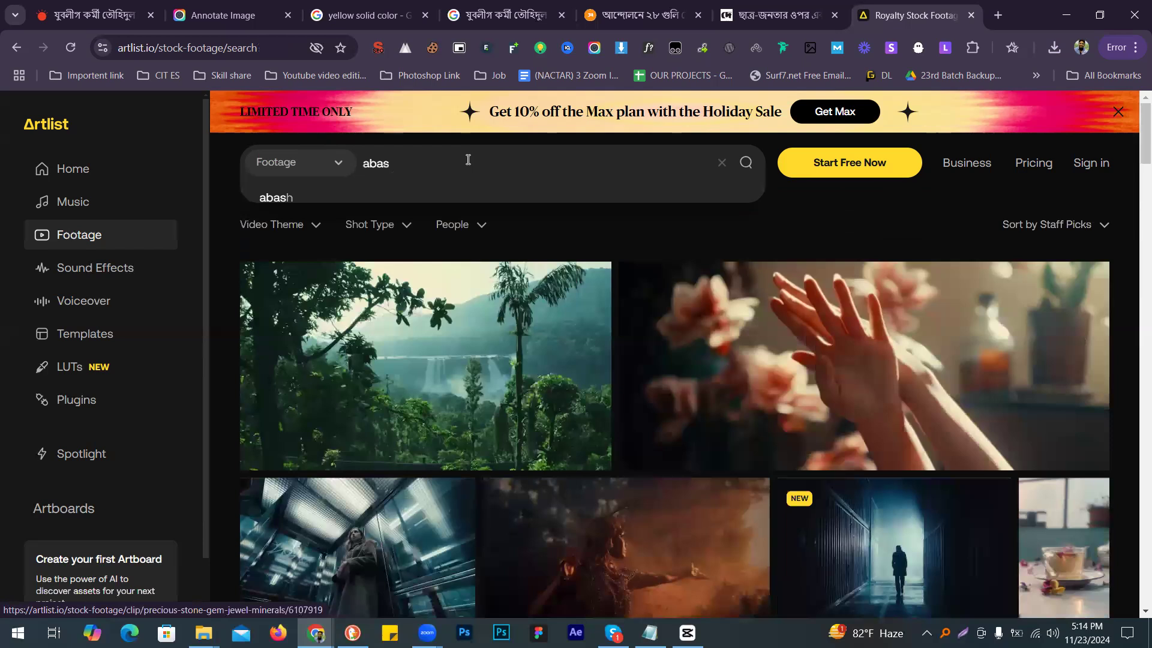
pyautogui.write('t')
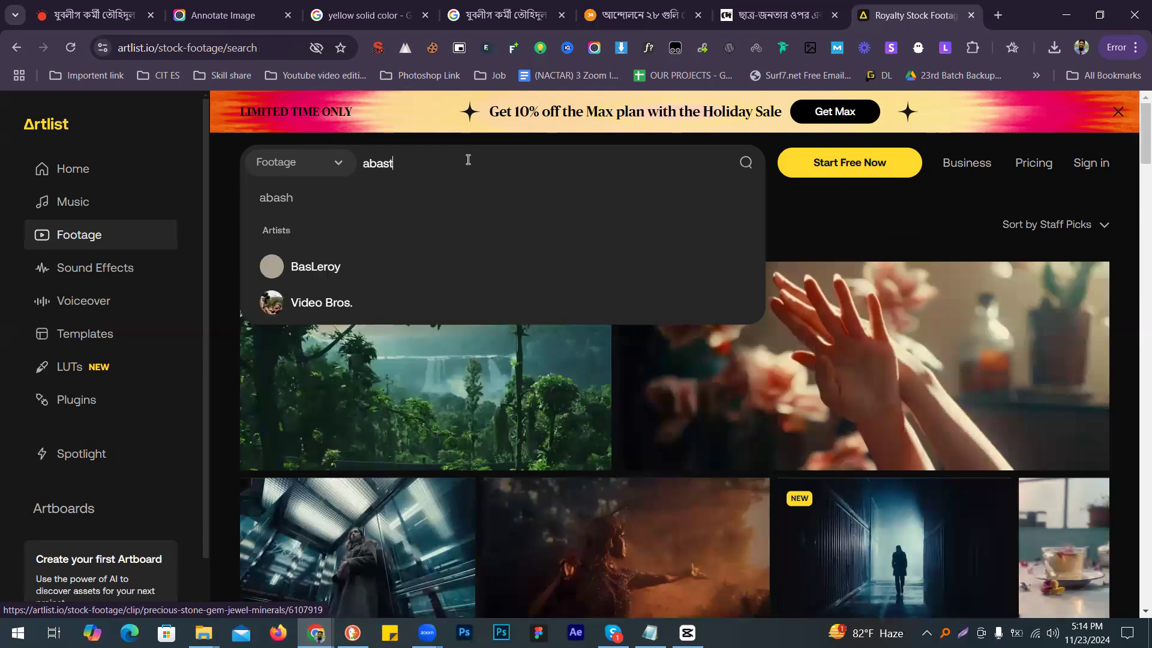
pyautogui.write('rack bac')
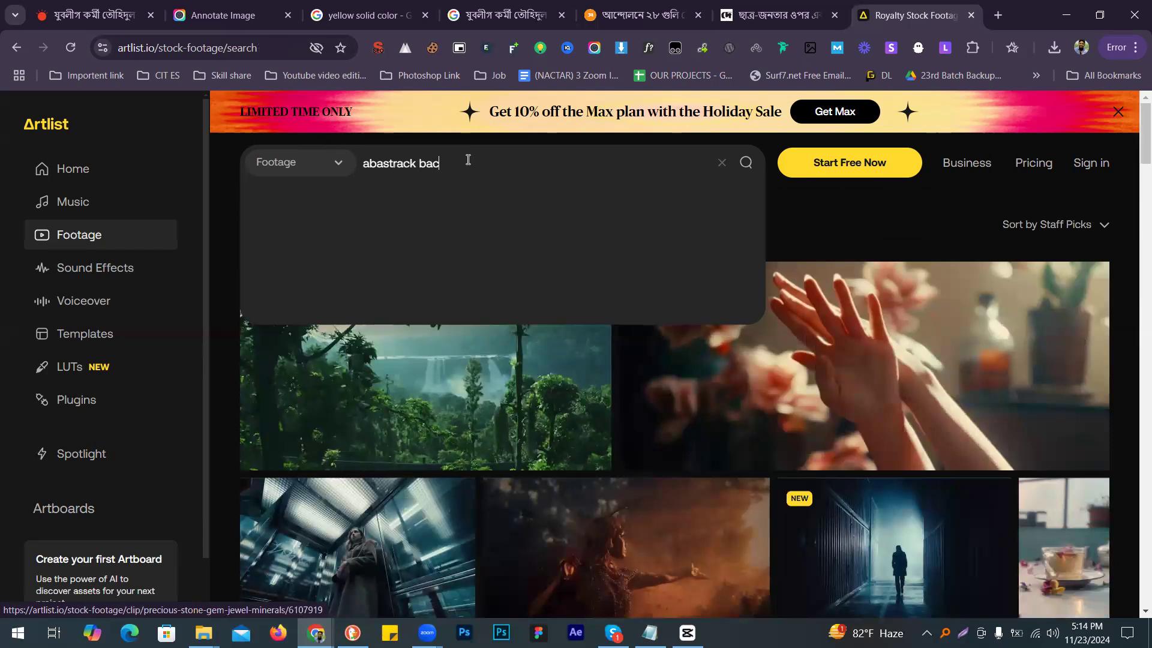
pyautogui.write('kground')
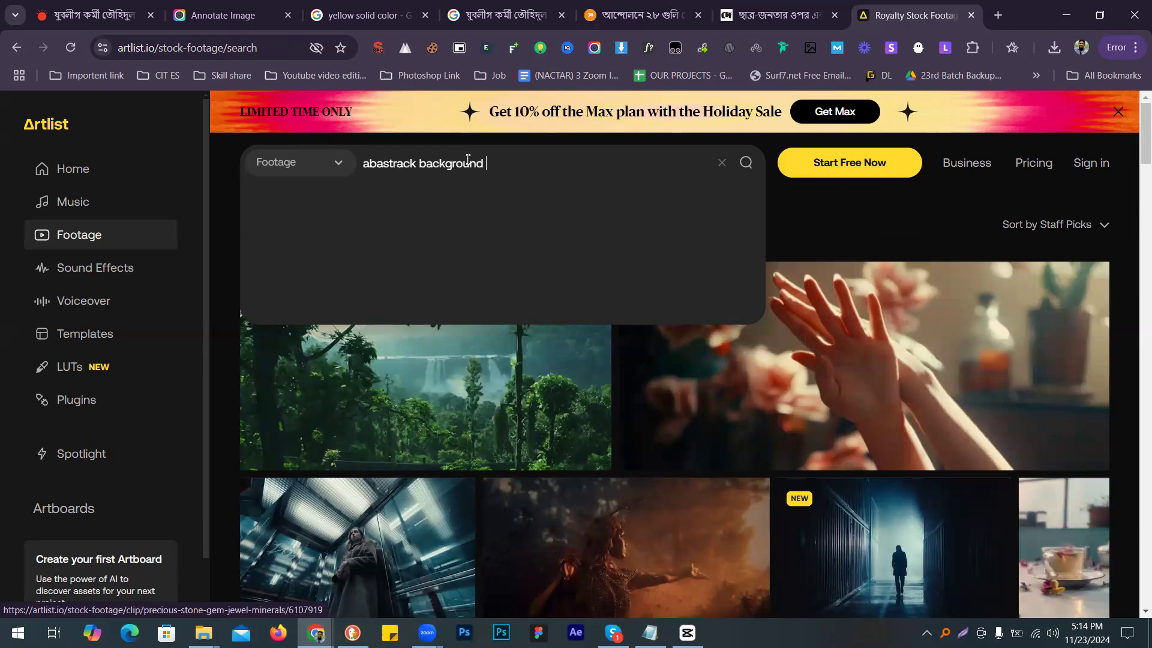
pyautogui.press('Return')
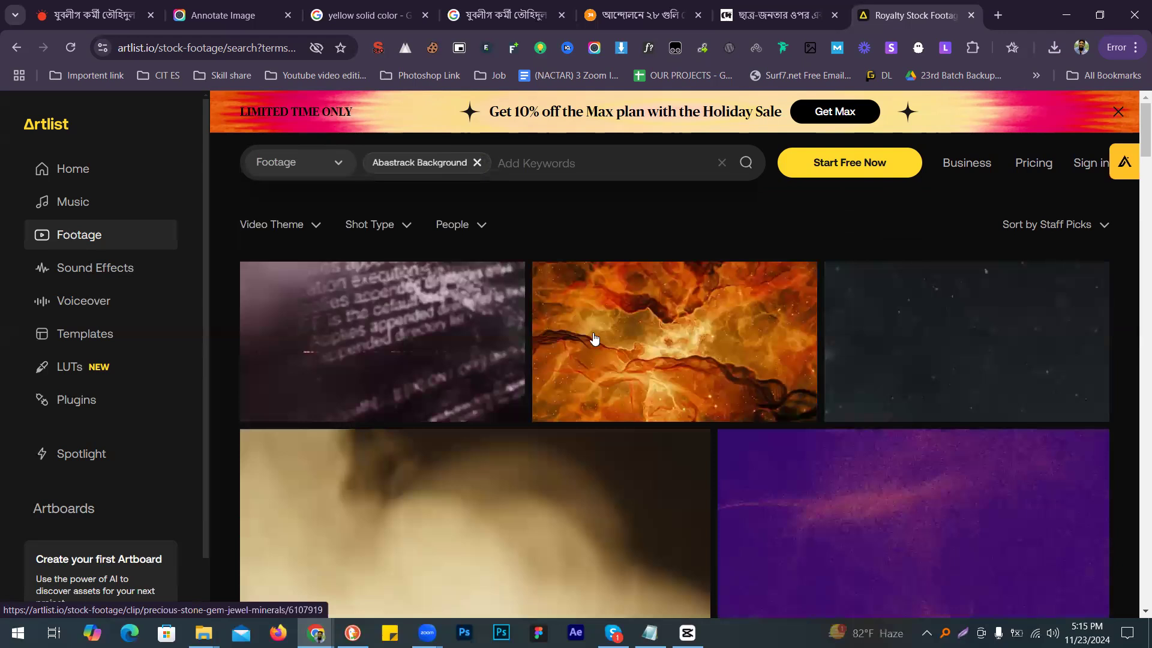
# Step: Browse the Abastrack Background footage results and preview clips for a suitable light backdrop
pyautogui.scroll(-3, 600, 336)
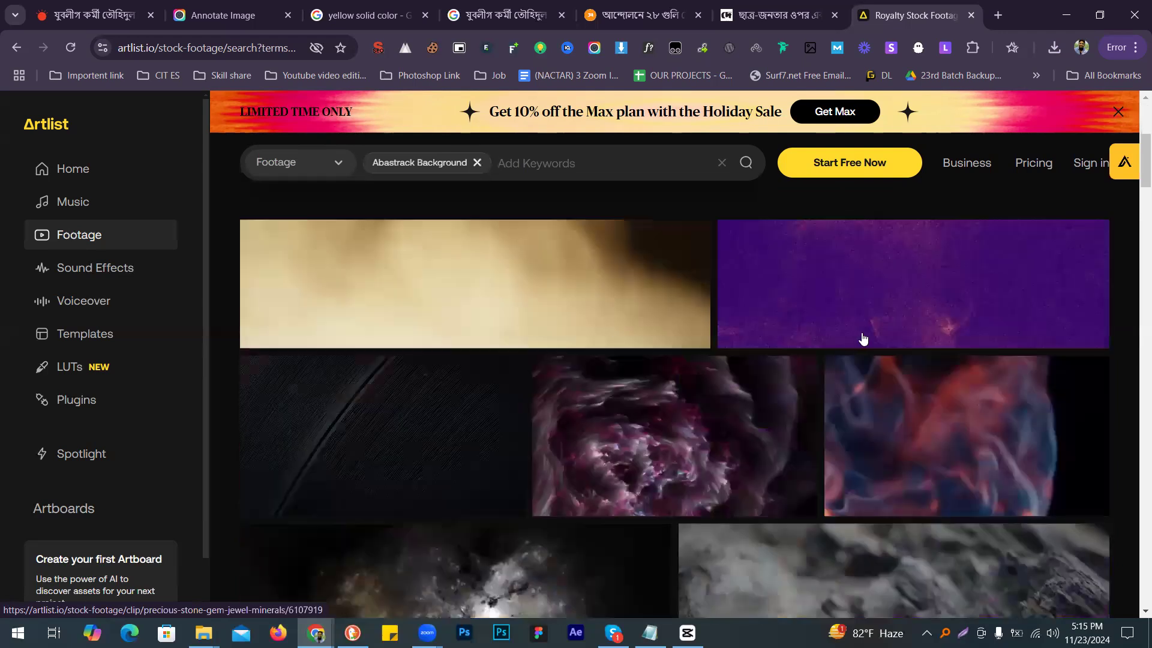
pyautogui.scroll(1, 862, 338)
pyautogui.scroll(-3, 860, 342)
pyautogui.scroll(-3, 720, 330)
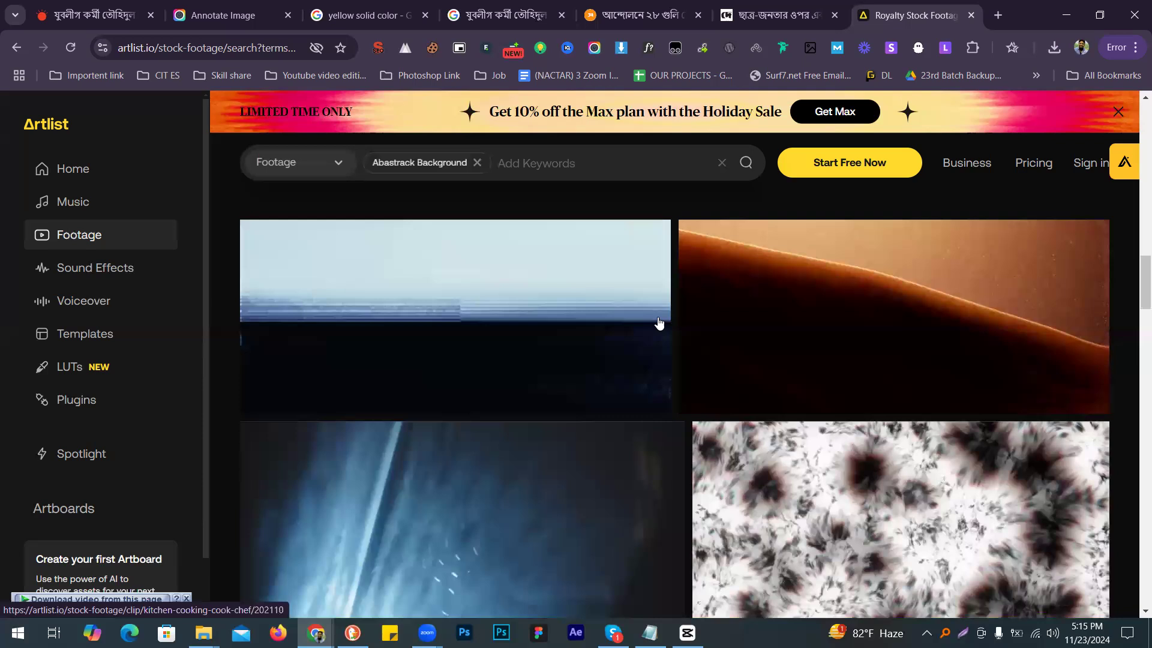
pyautogui.scroll(1, 514, 372)
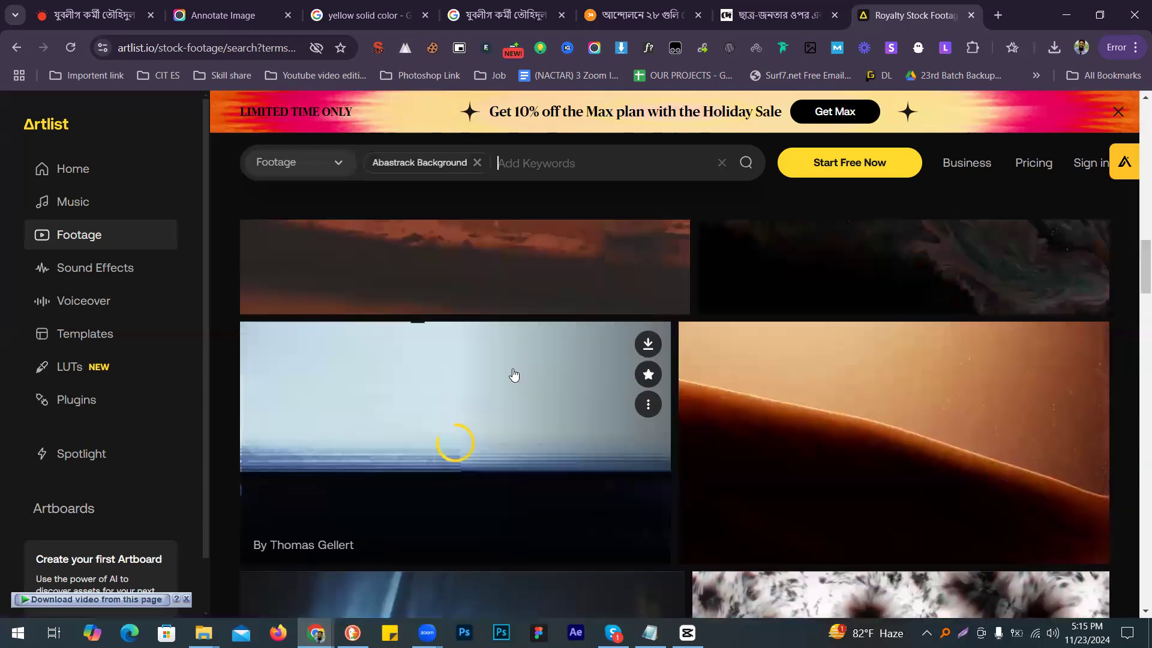
pyautogui.scroll(-3, 512, 368)
pyautogui.scroll(-3, 512, 368)
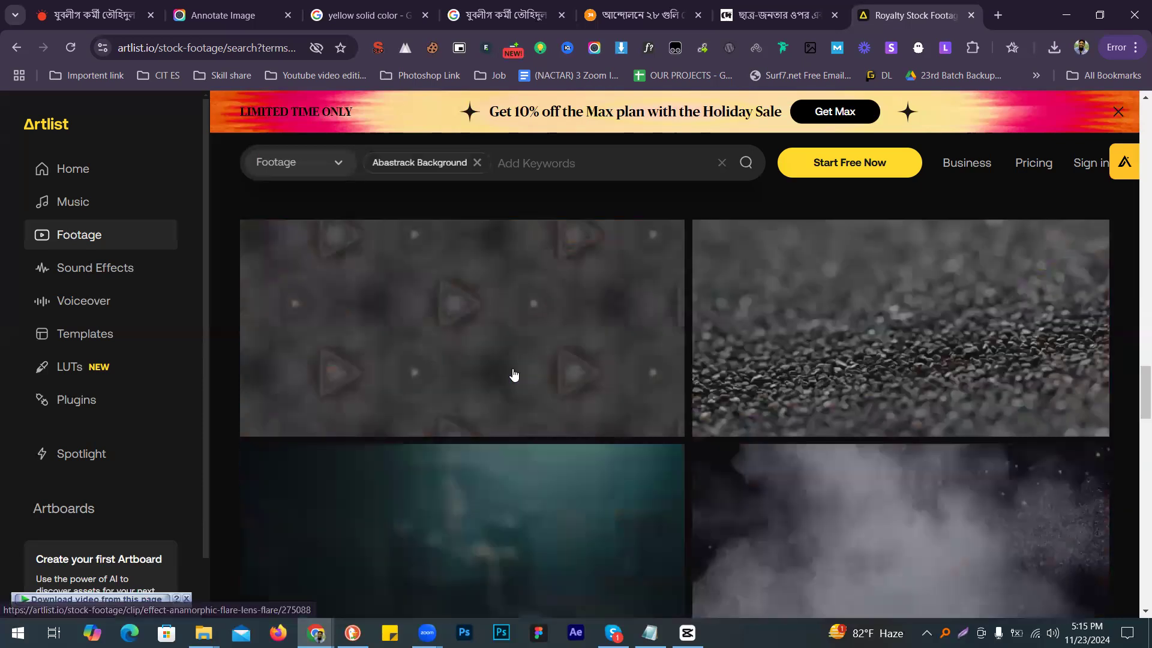
pyautogui.scroll(-3, 512, 368)
pyautogui.scroll(-2, 719, 358)
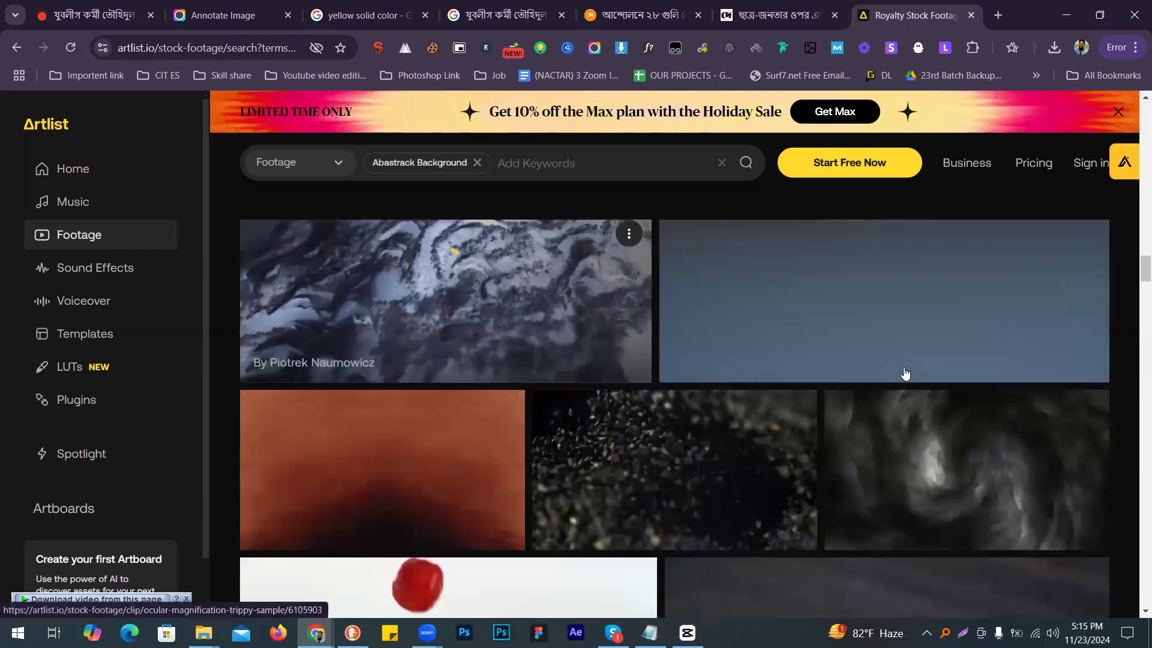
pyautogui.scroll(3, 719, 359)
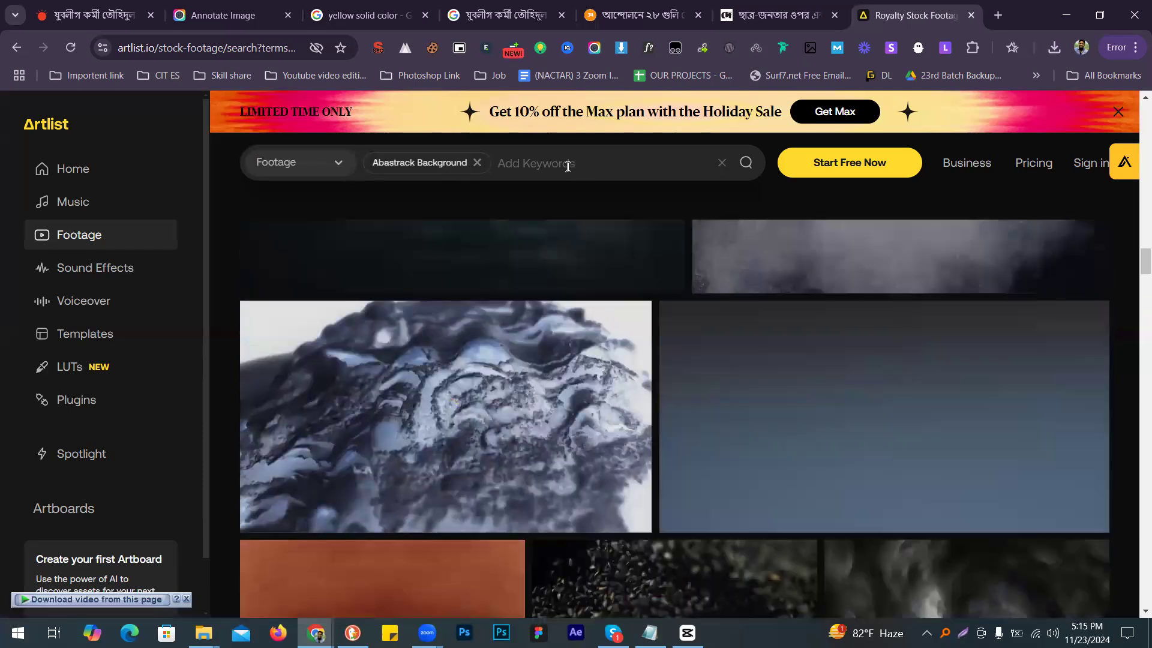
# Step: Add the keyword "white" to the footage search, then open and review the first result, the Film Effect, Overlay, Widescreen, Anamorphic clip
pyautogui.click(567, 167)
pyautogui.write('white')
pyautogui.press('Return')
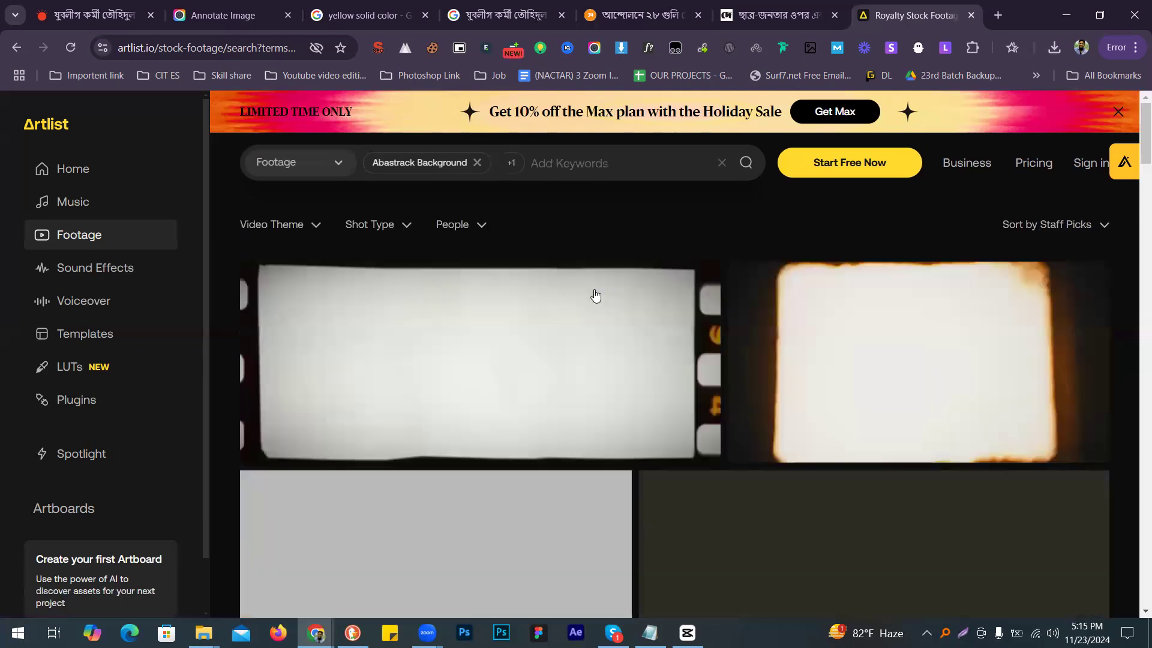
pyautogui.moveTo(593, 296)
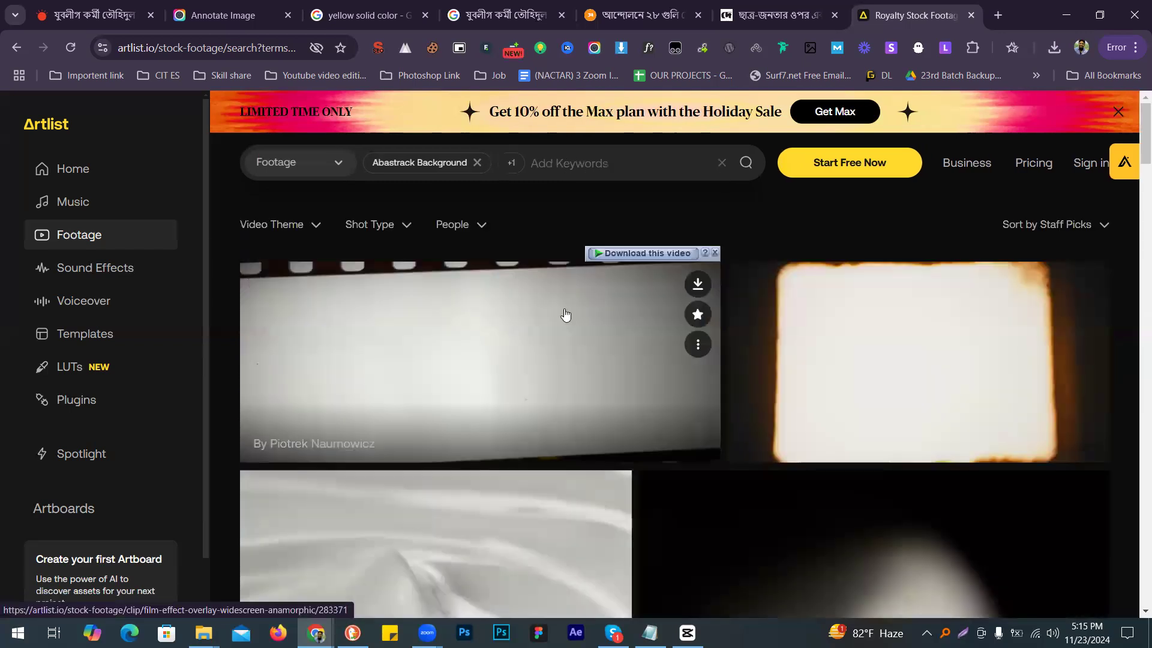
pyautogui.click(491, 354)
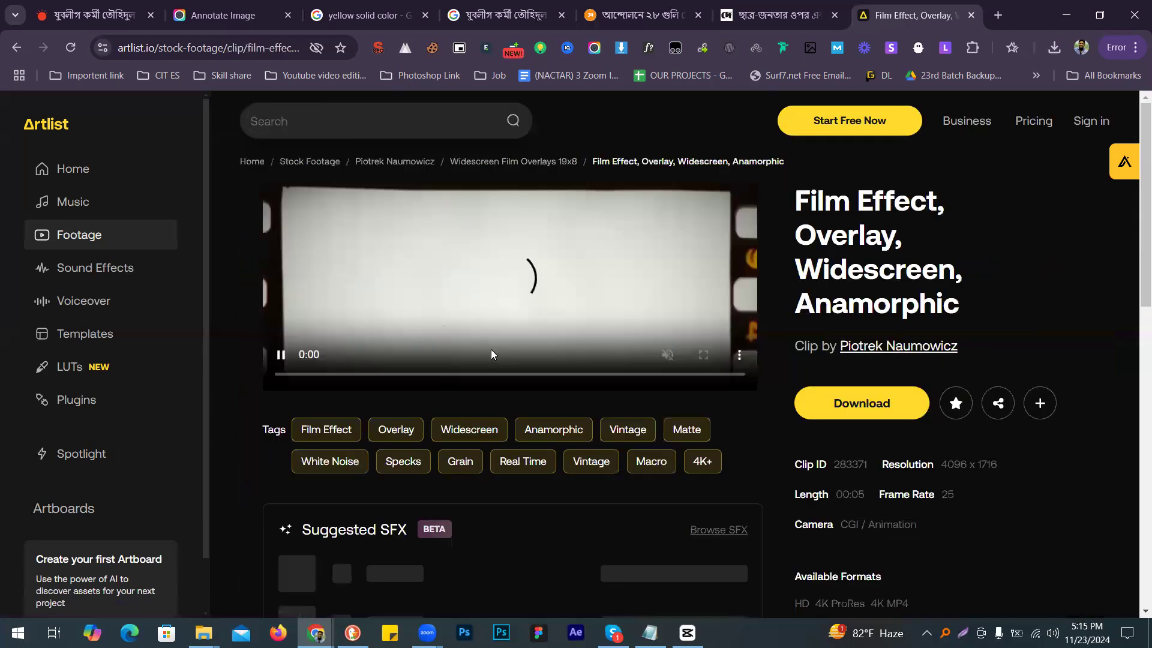
pyautogui.scroll(-10, 705, 352)
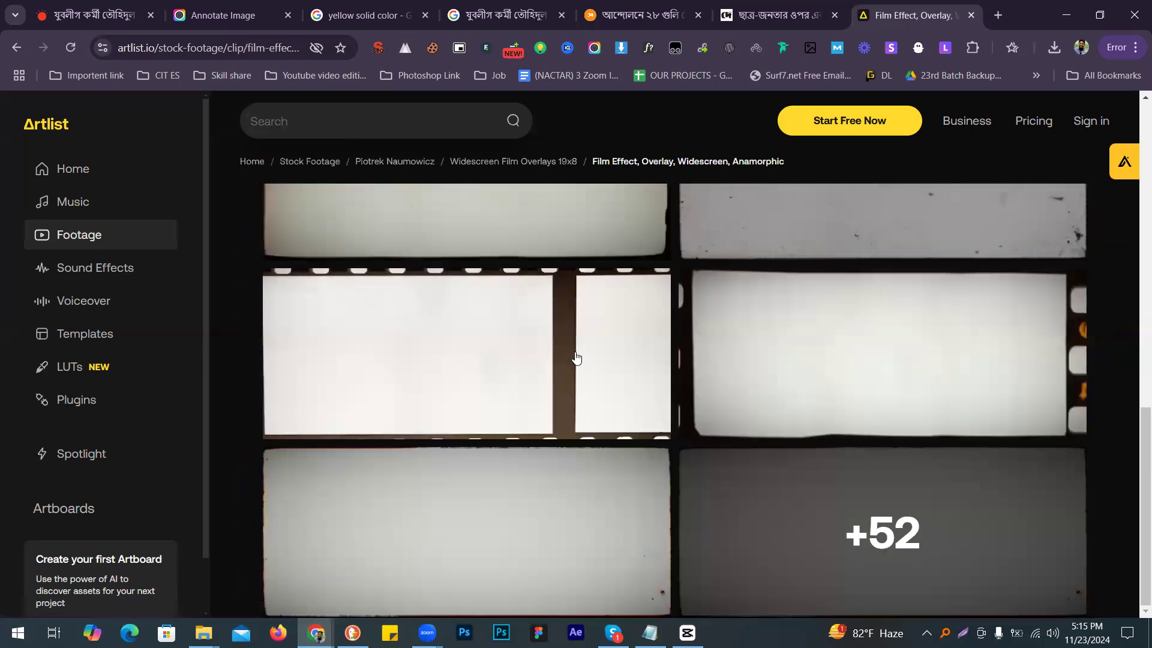
pyautogui.scroll(8, 576, 358)
pyautogui.scroll(1, 465, 372)
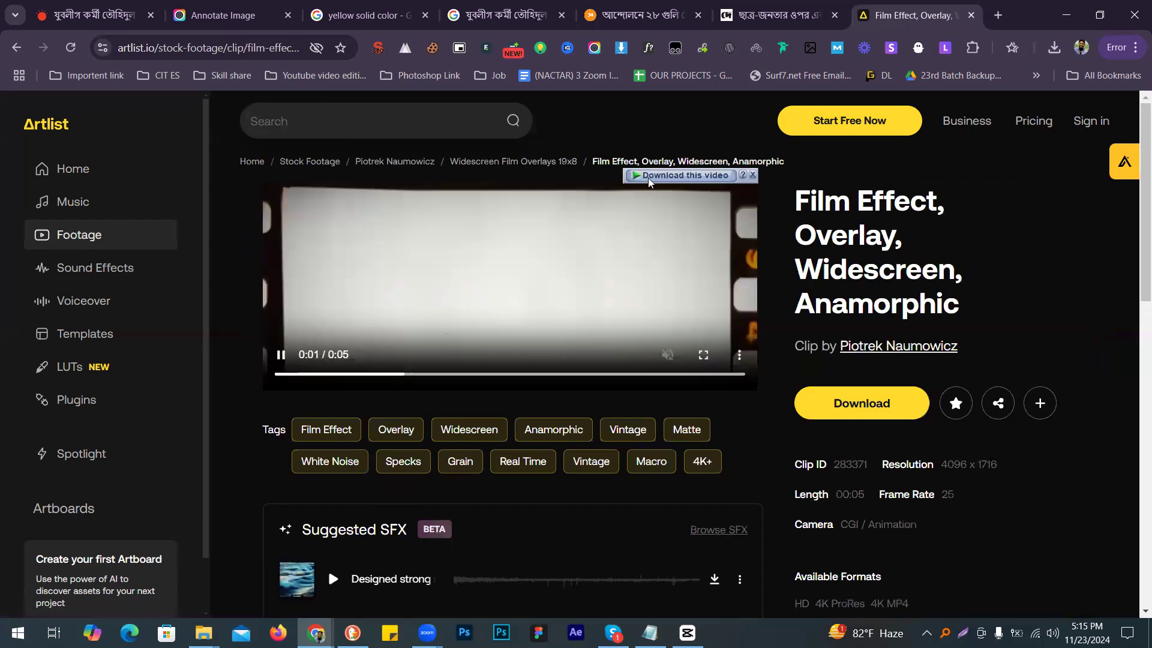
pyautogui.click(648, 179)
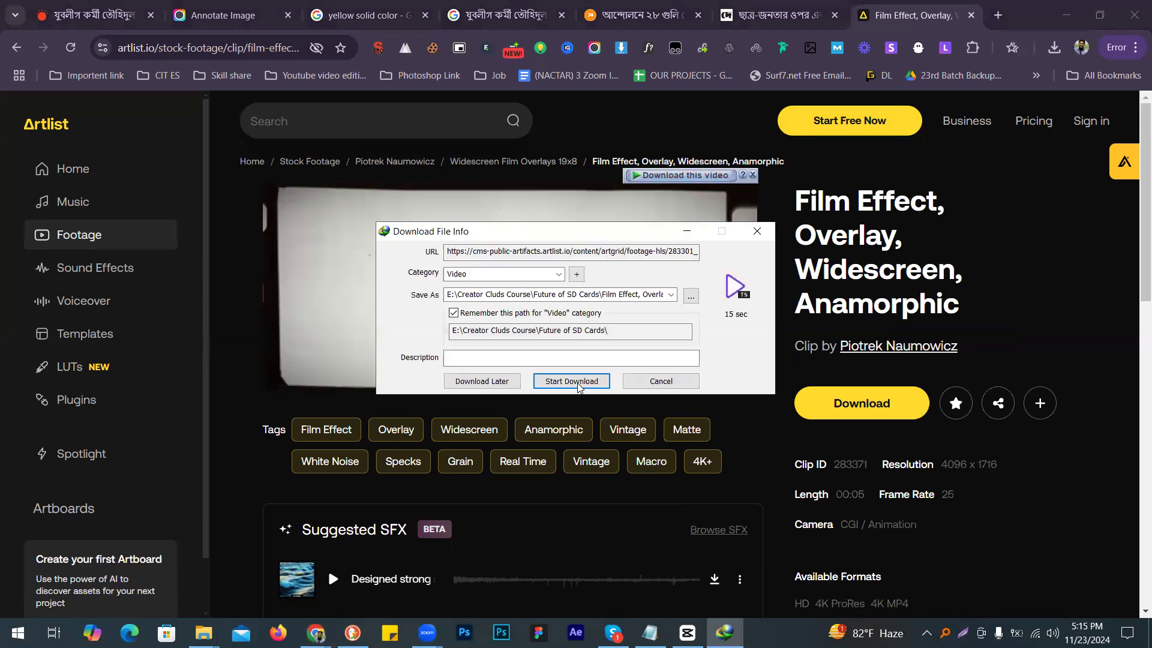
pyautogui.click(691, 295)
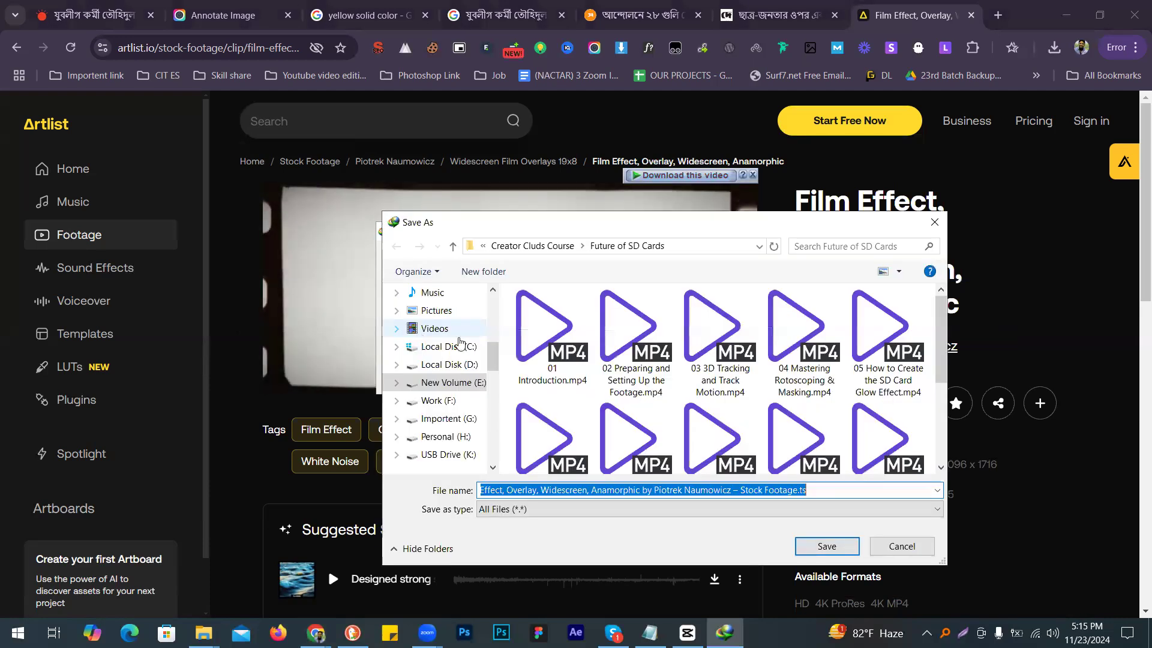
pyautogui.scroll(2, 459, 342)
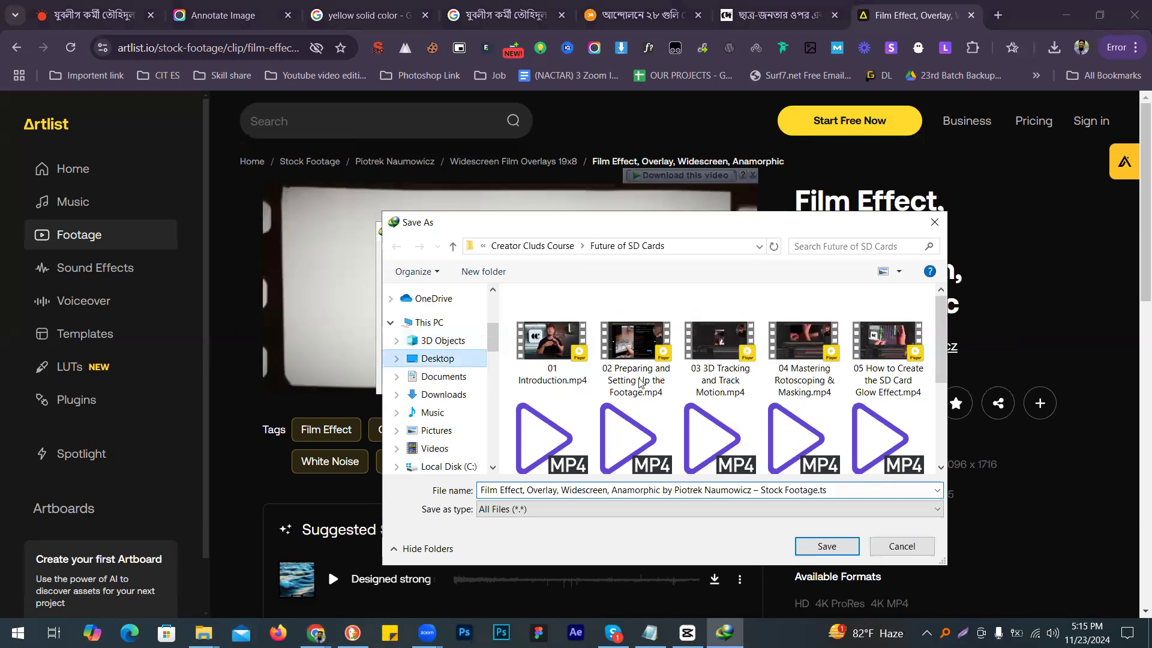
pyautogui.scroll(-2, 688, 396)
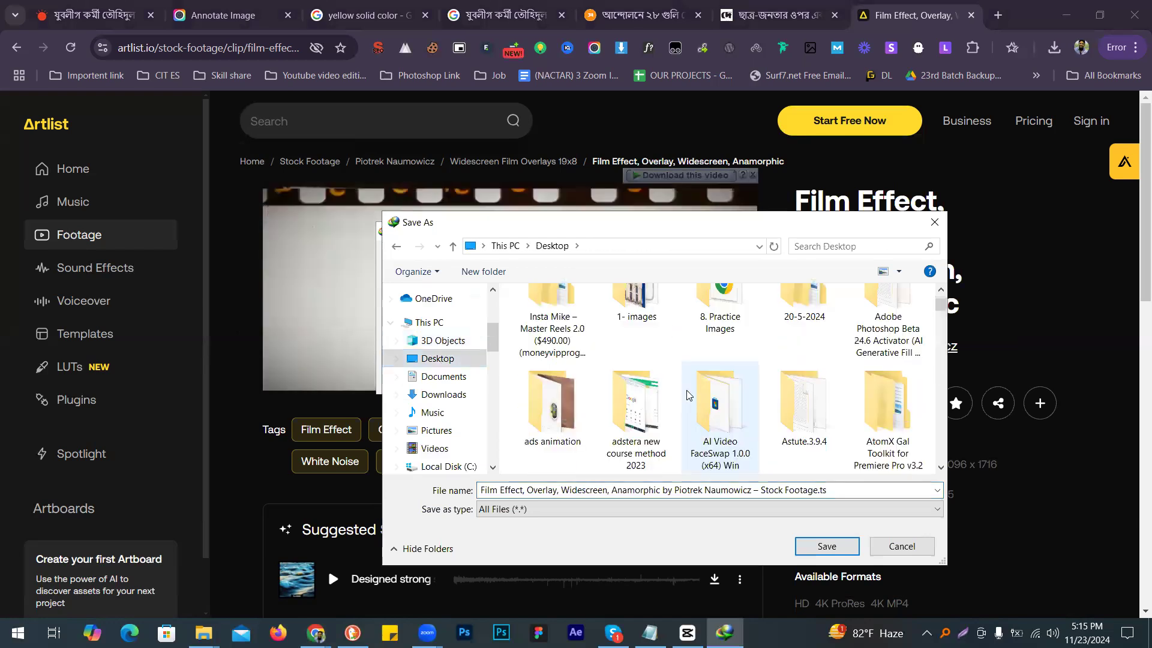
pyautogui.scroll(-1, 689, 396)
pyautogui.click(673, 410)
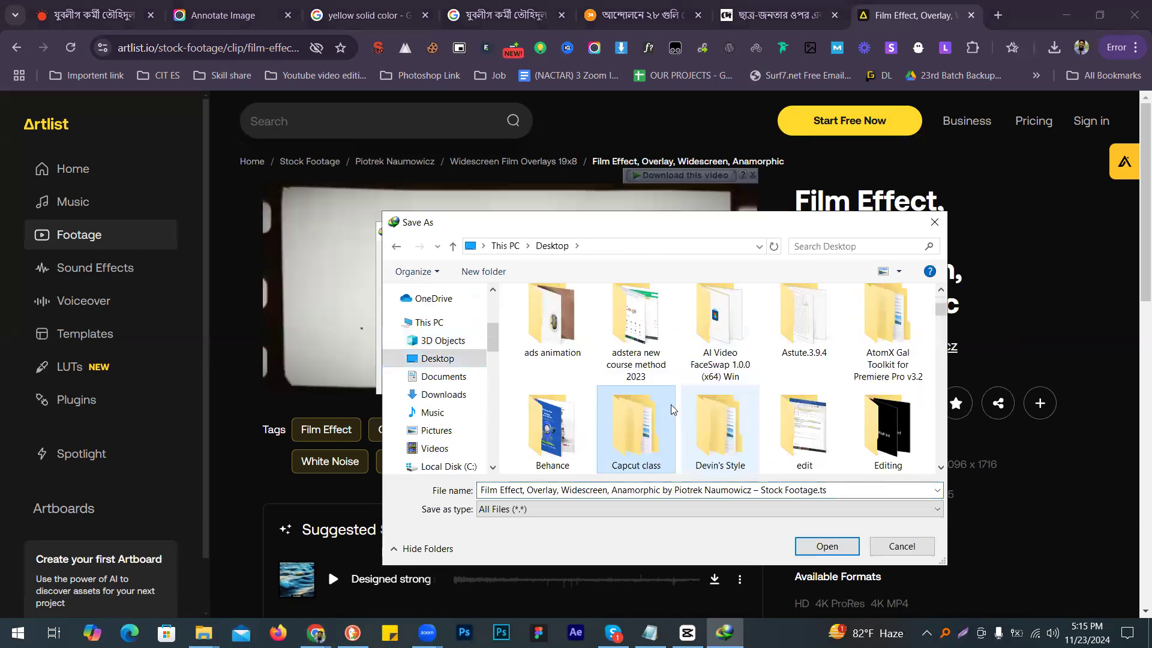
pyautogui.press('c')
pyautogui.press('c')
pyautogui.press('c')
pyautogui.press('c')
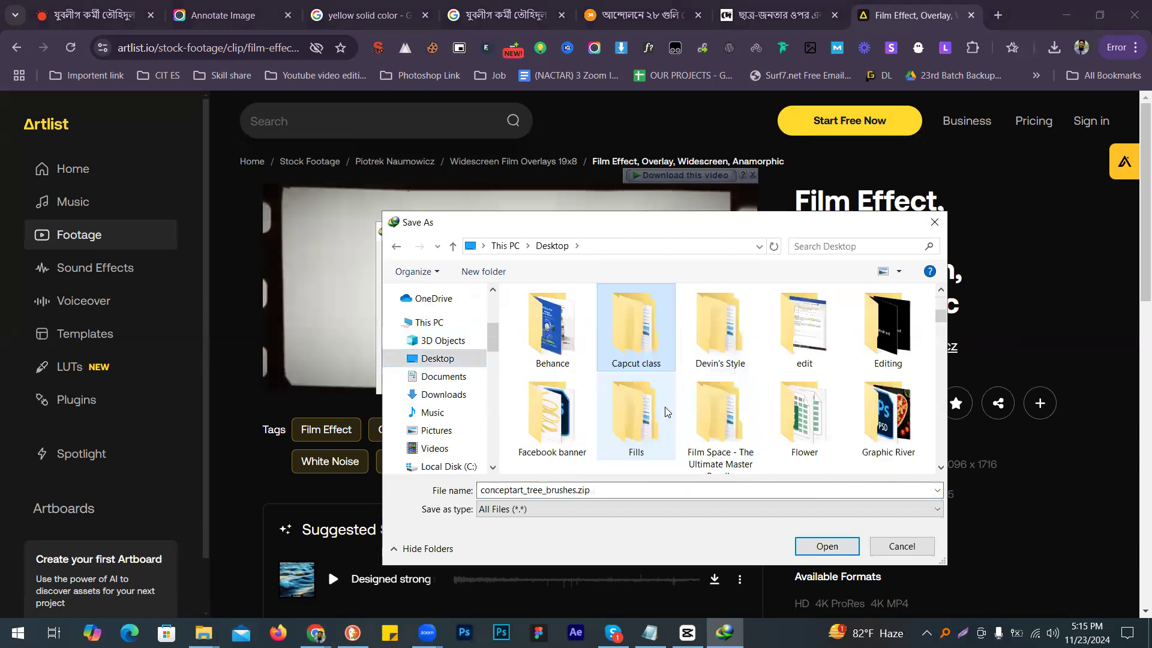
pyautogui.press('c')
pyautogui.press('c')
pyautogui.press('c')
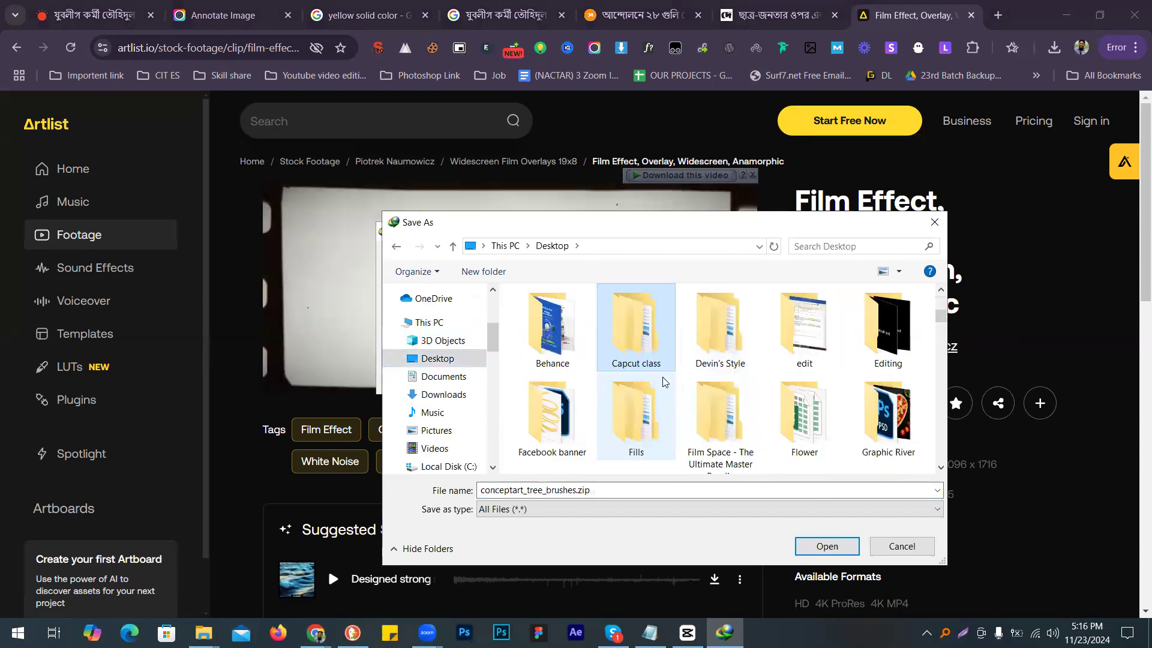
pyautogui.click(844, 547)
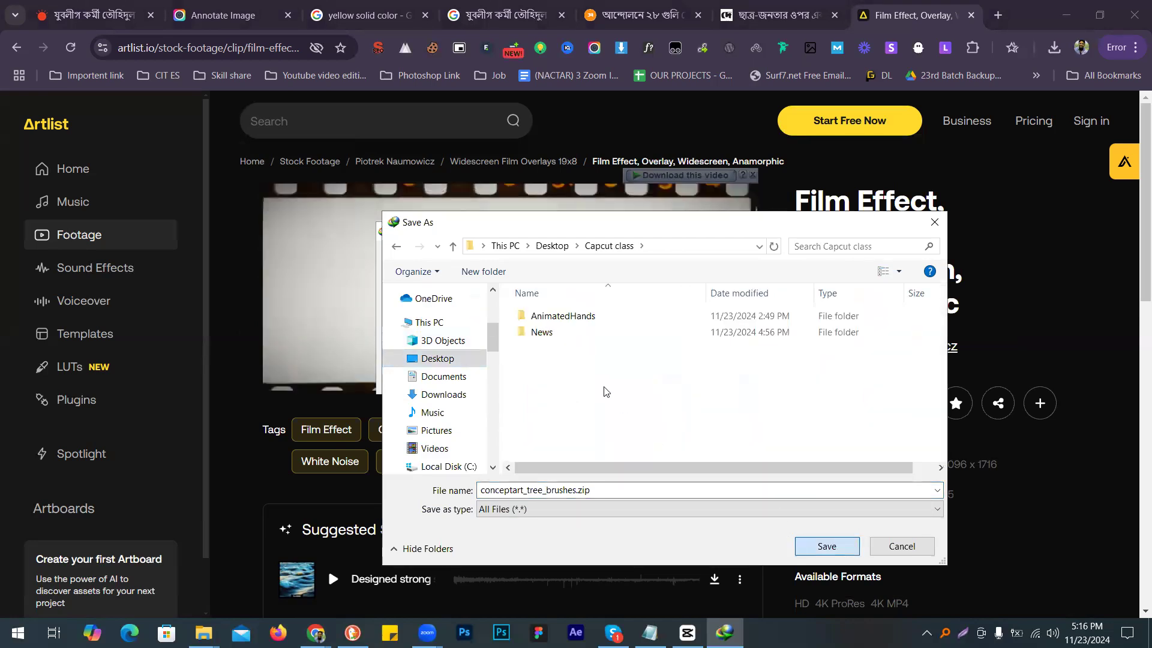
pyautogui.press('Return')
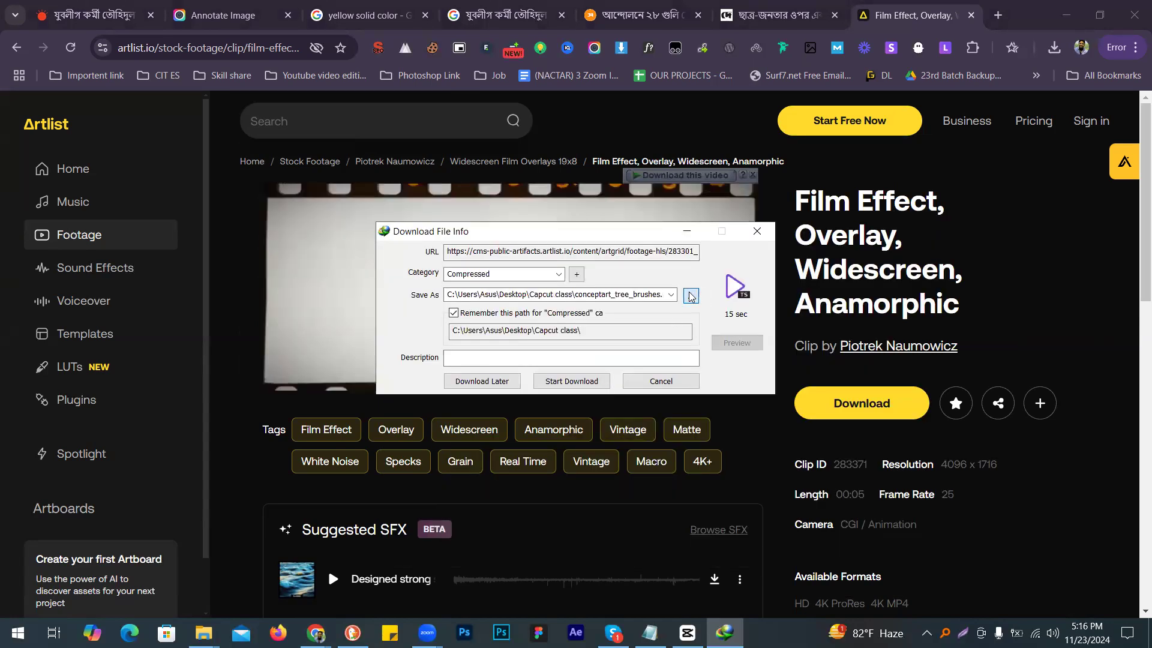
pyautogui.click(691, 296)
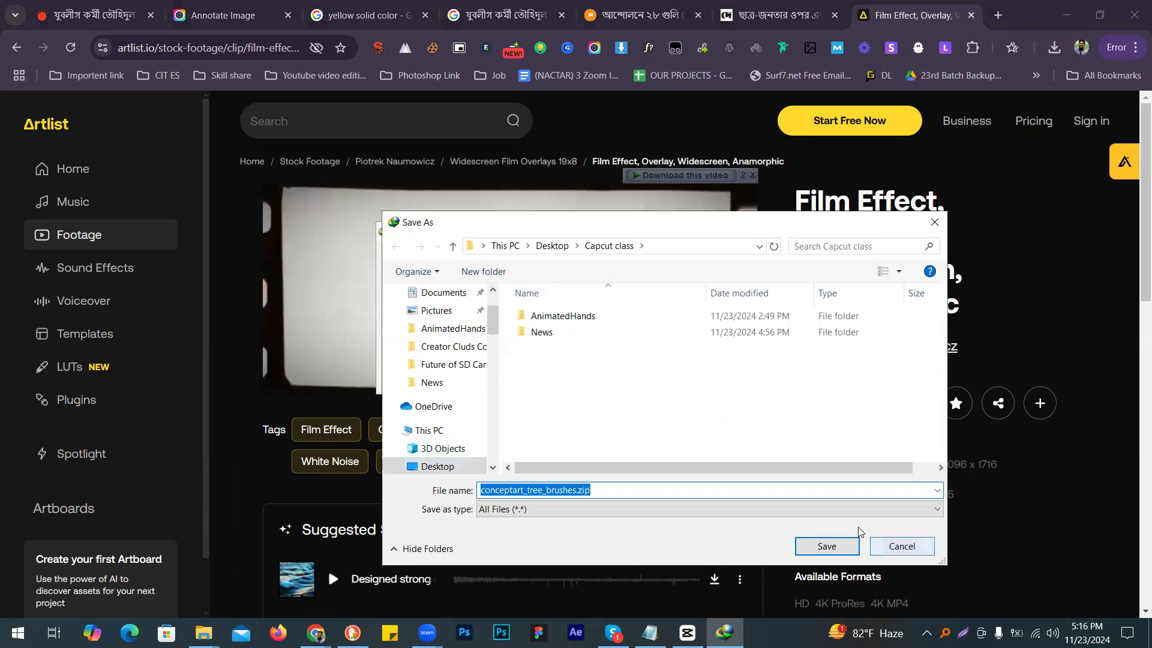
pyautogui.press('Return')
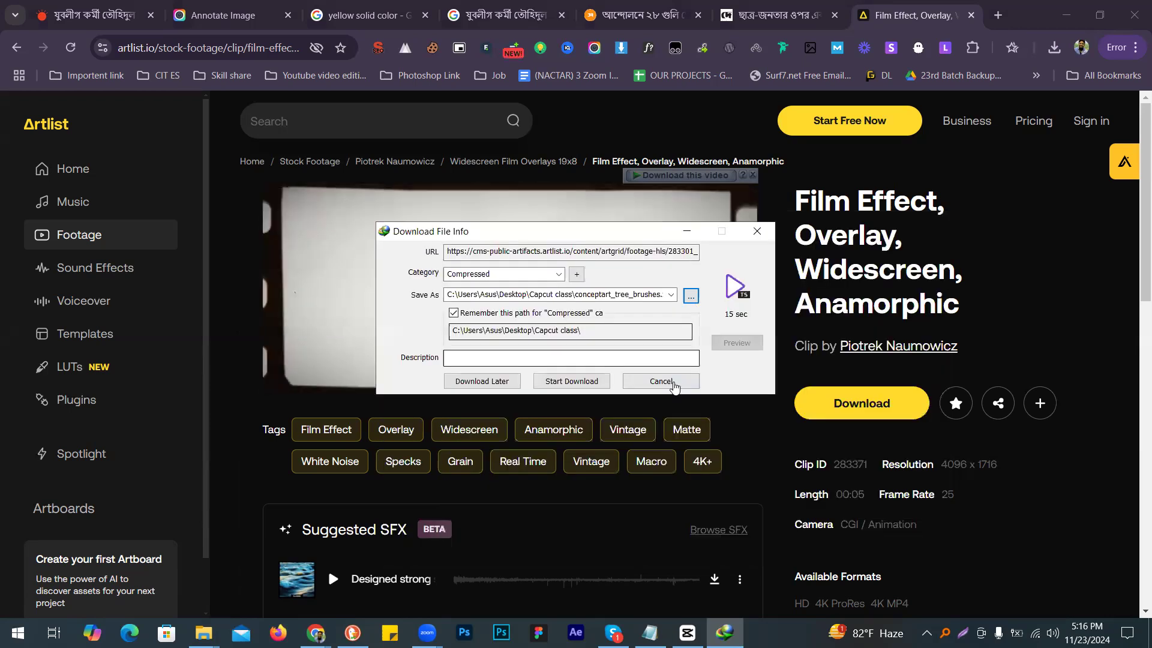
# Step: Download the film effect clip as a 1080p HD TS file into the Capcut class folder on the Desktop
pyautogui.click(695, 176)
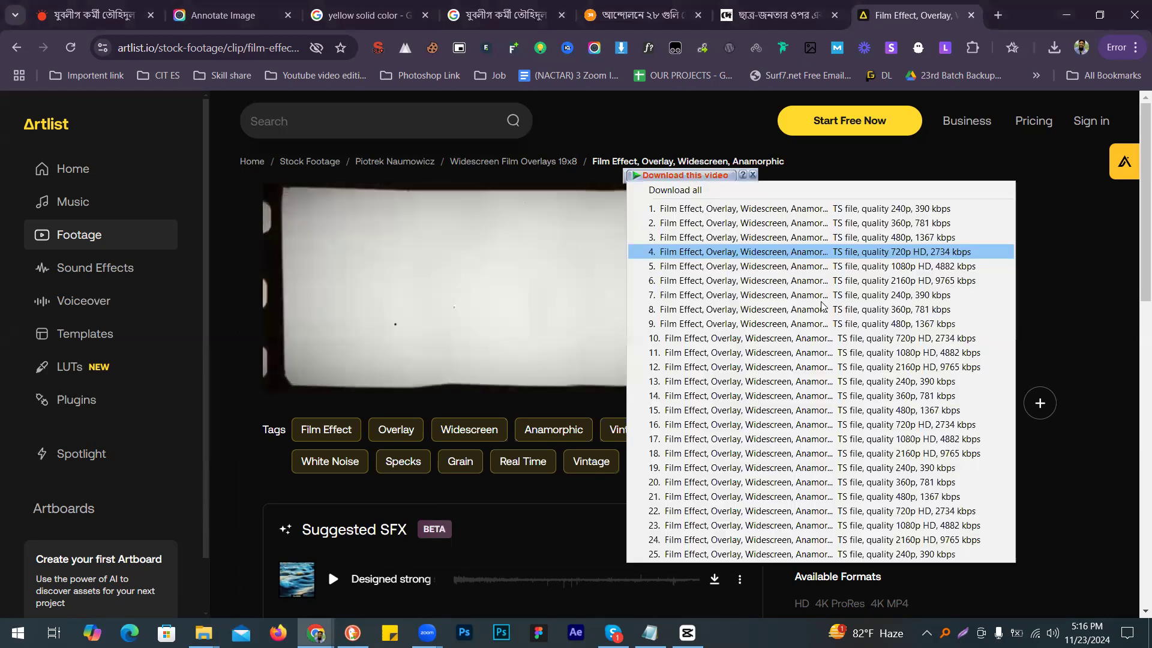
pyautogui.click(916, 526)
pyautogui.click(691, 294)
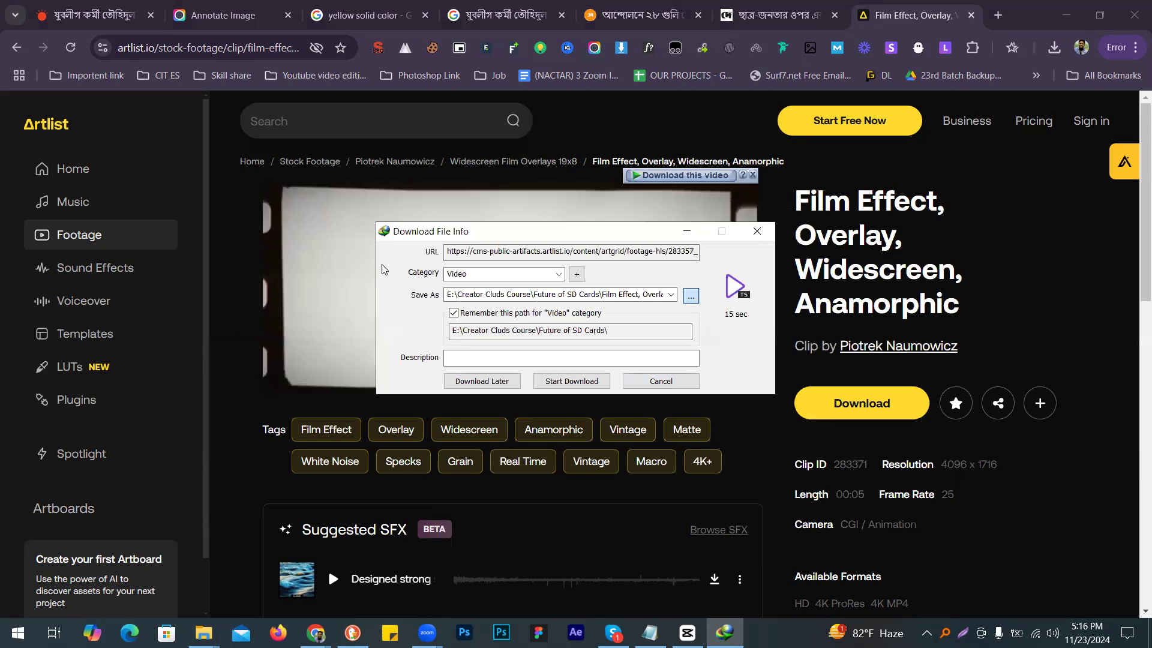
pyautogui.scroll(2, 424, 363)
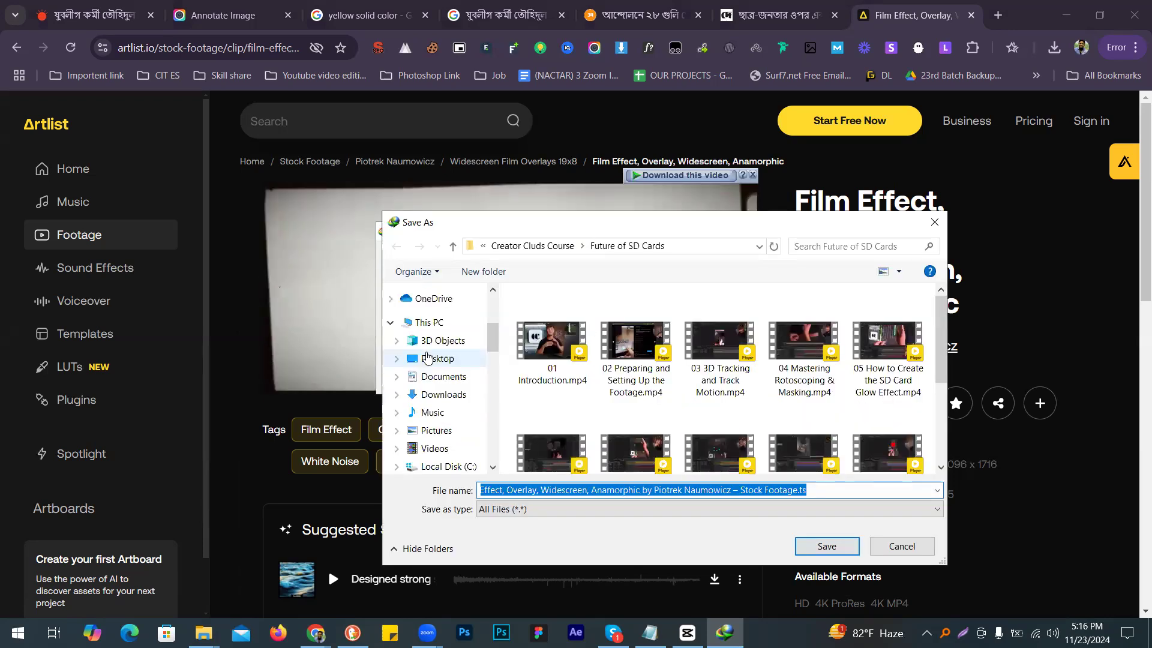
pyautogui.click(443, 359)
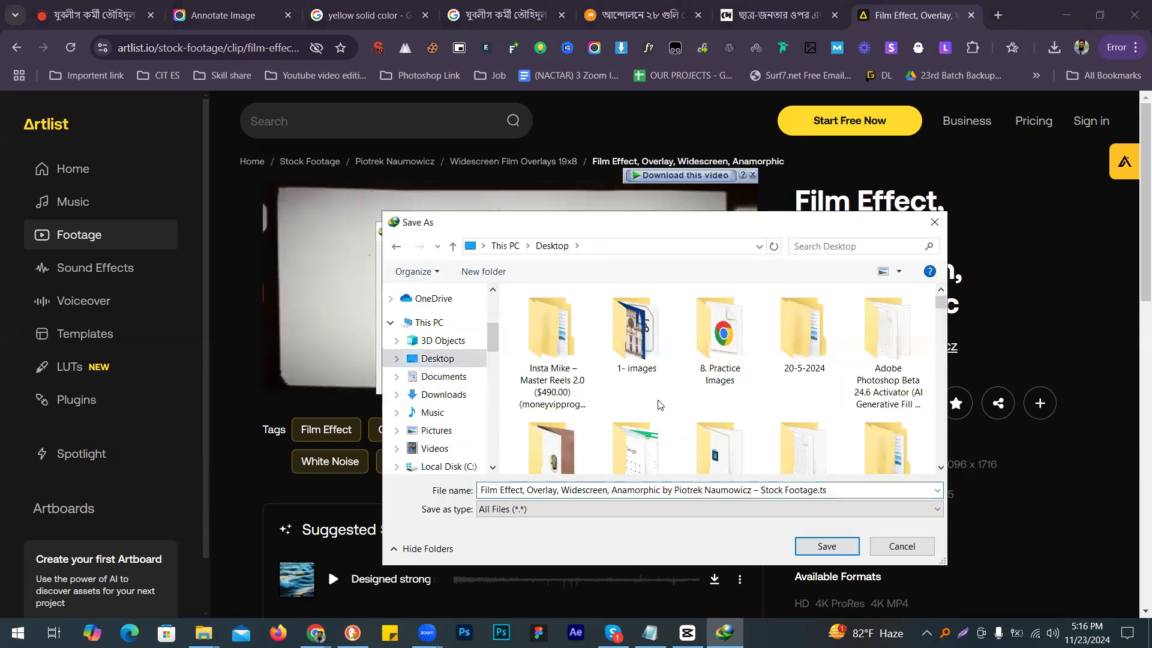
pyautogui.scroll(-3, 659, 405)
pyautogui.doubleClick(659, 348)
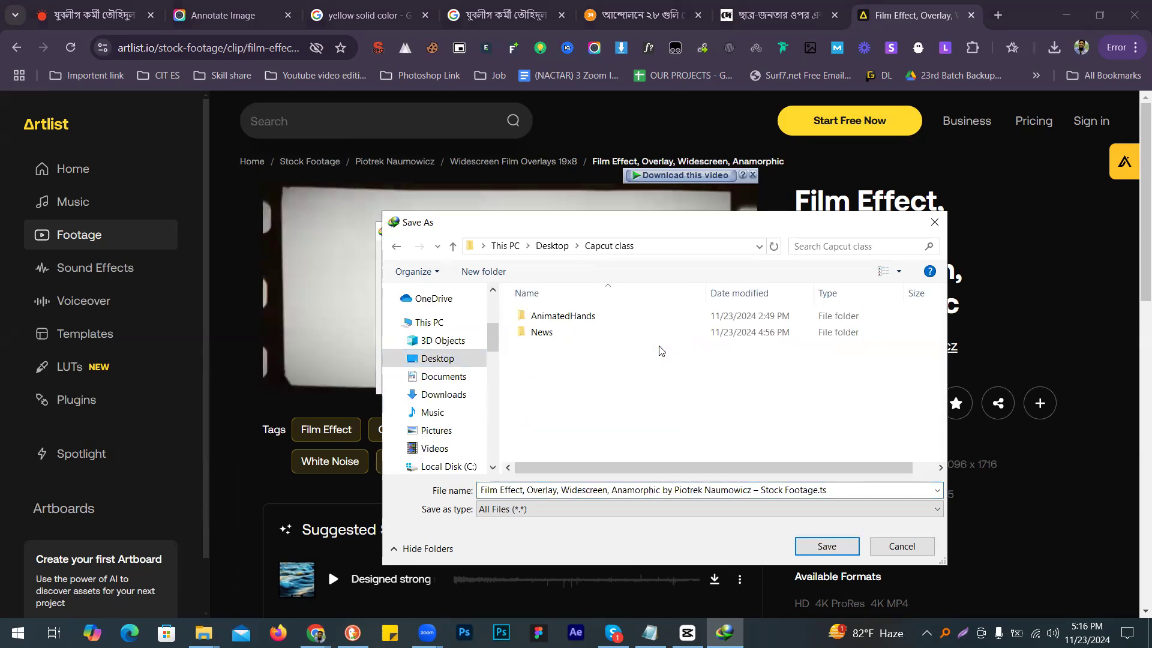
pyautogui.press('Return')
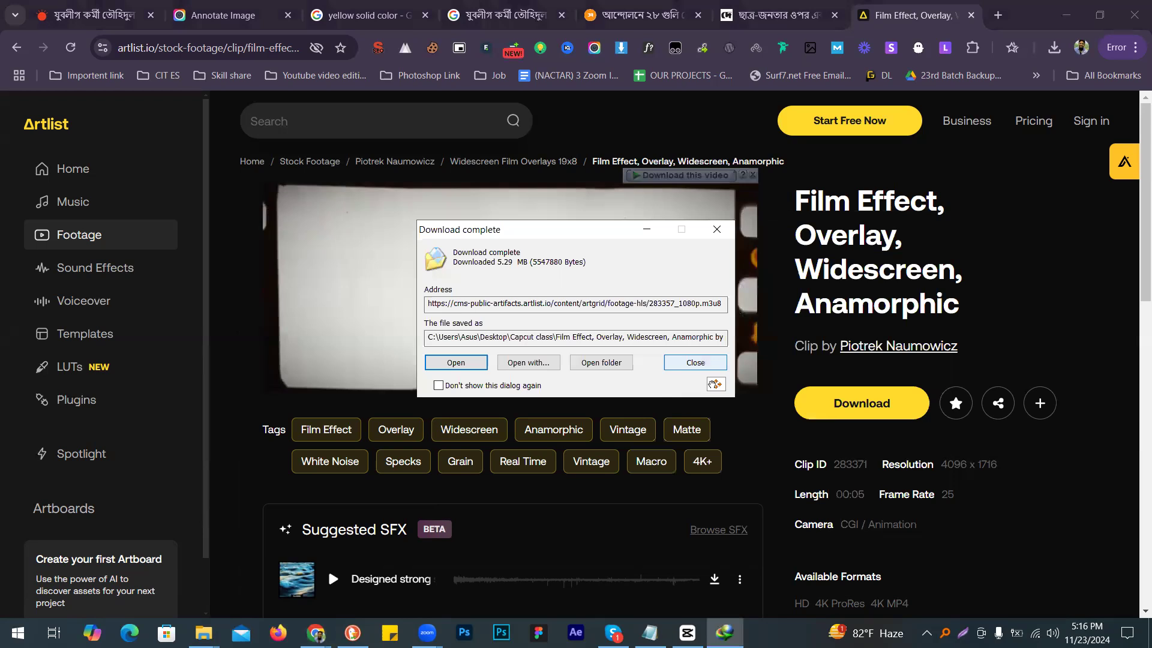
pyautogui.press('Escape')
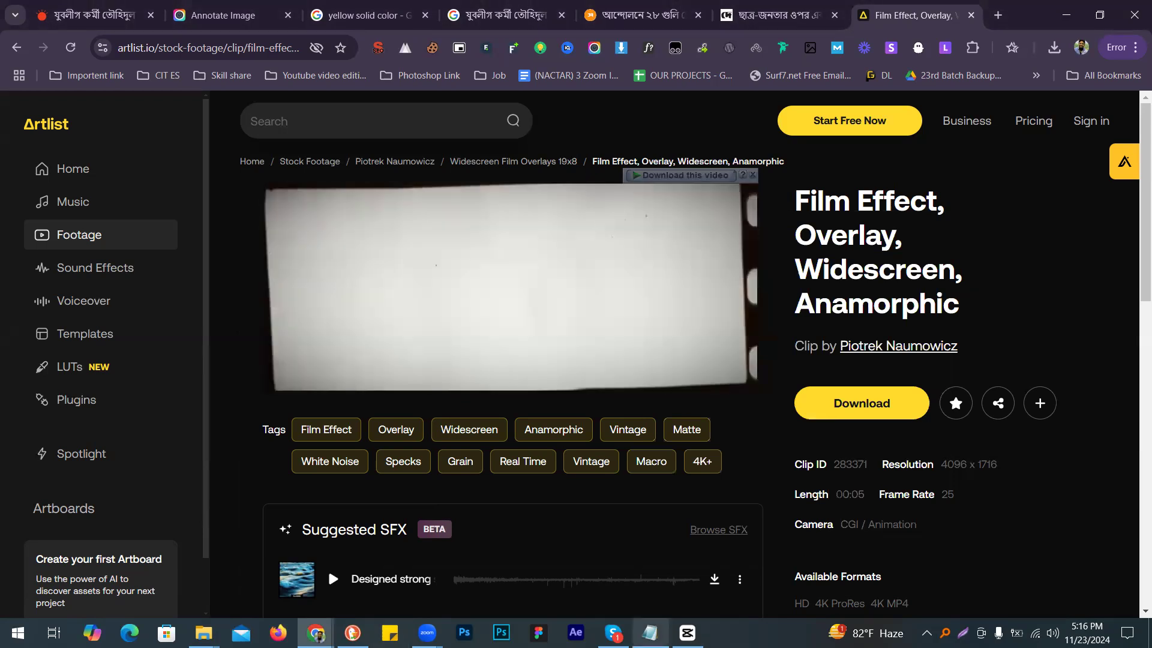
# Step: Switch to CapCut and import the downloaded Film Effect clip from the Desktop's Capcut class folder
pyautogui.hotkey('alt', 'Tab')
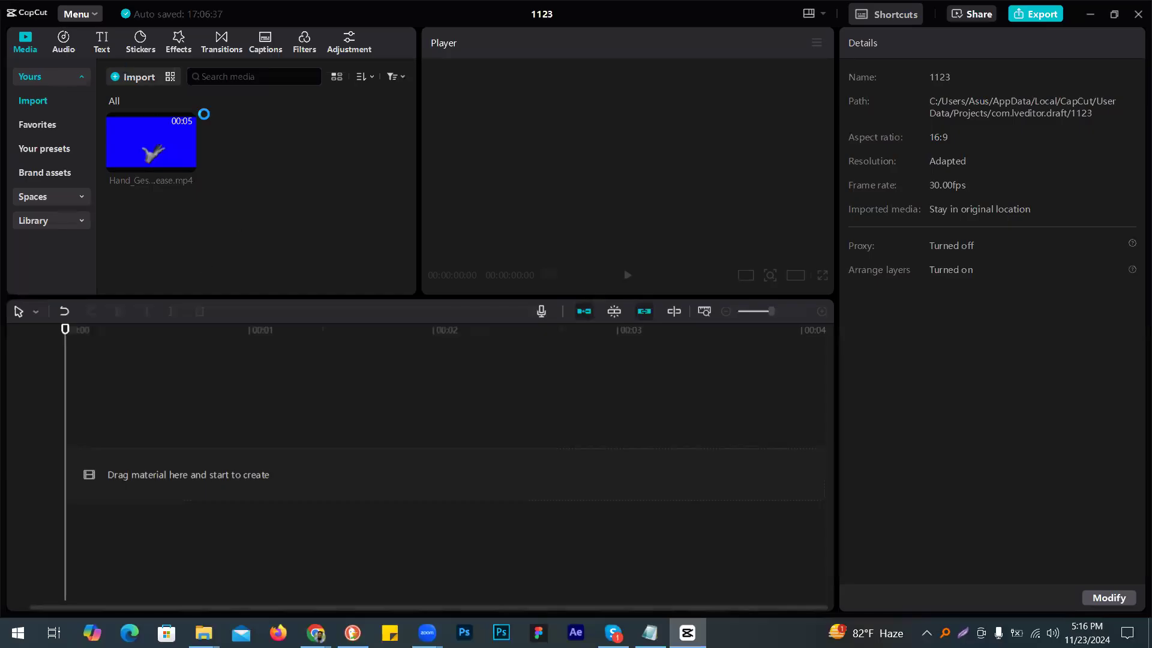
pyautogui.hotkey('ctrl', 'i')
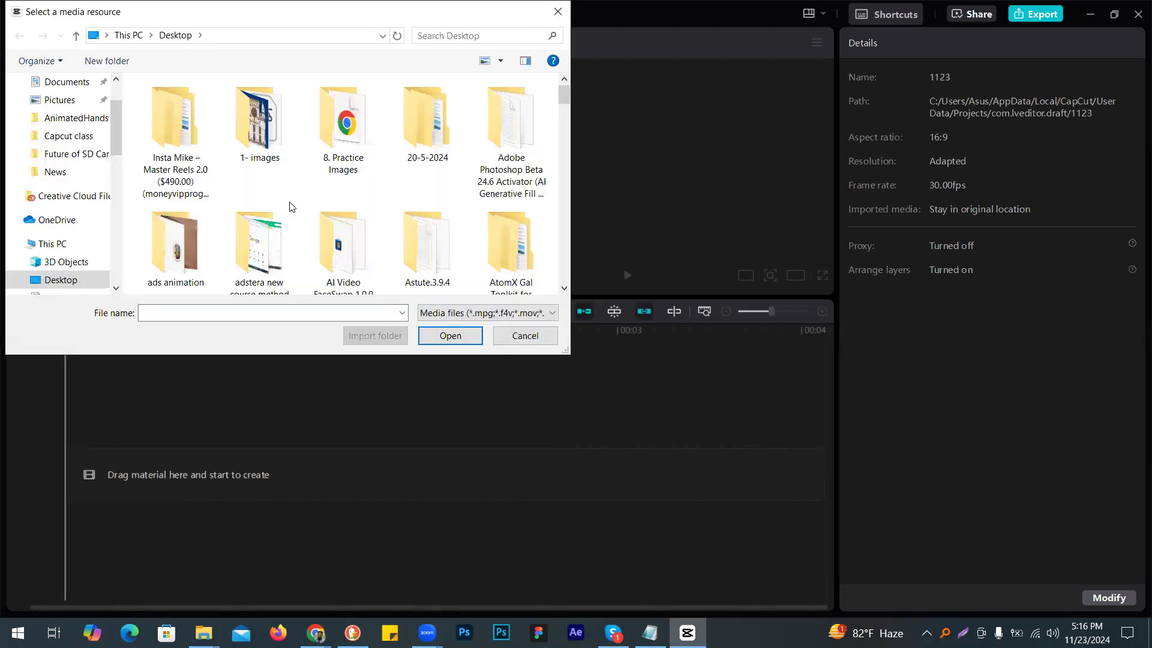
pyautogui.scroll(-3, 352, 133)
pyautogui.doubleClick(260, 116)
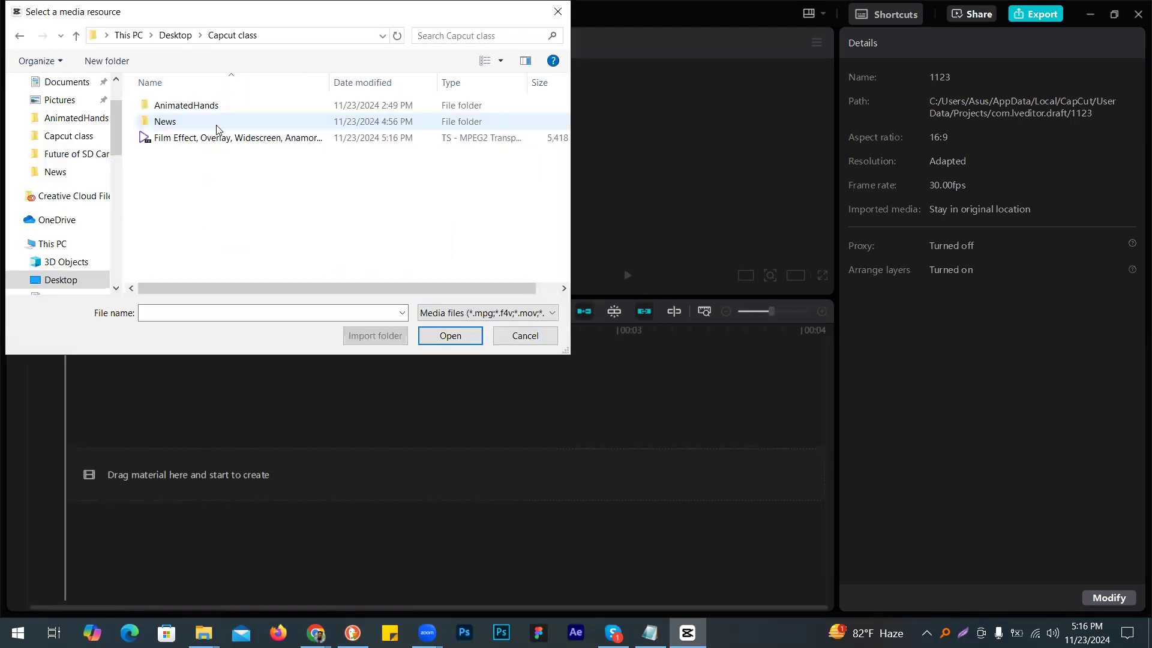
pyautogui.doubleClick(214, 140)
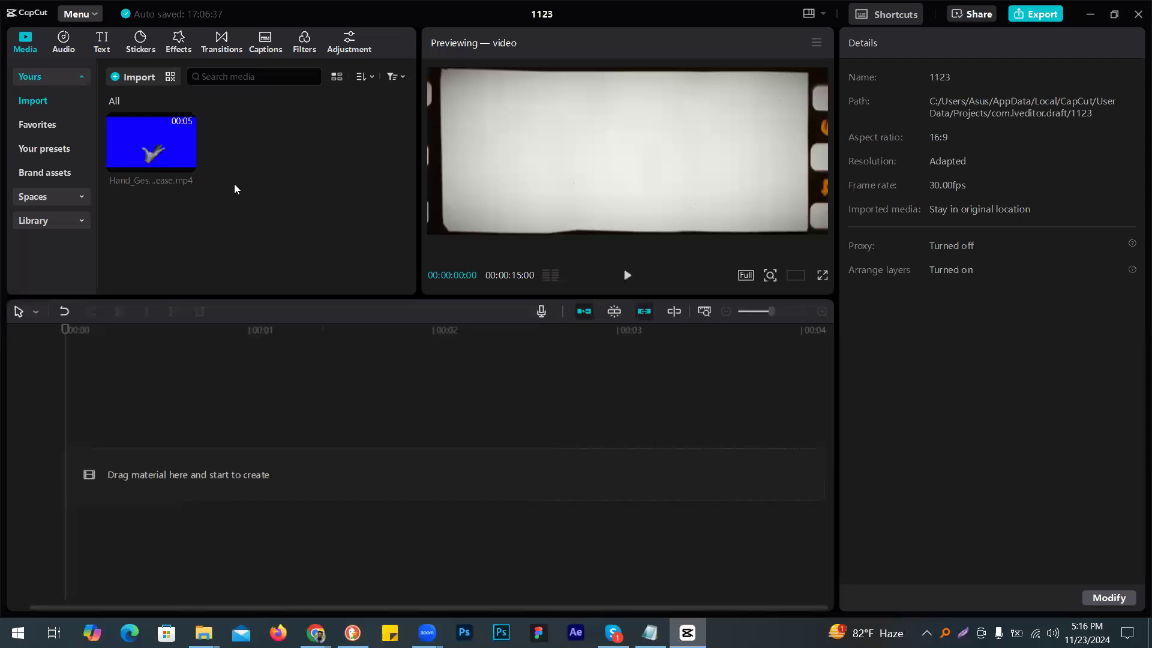
# Step: Import the BRAC Bank logo v (1).png from the Desktop into the project media
pyautogui.click(130, 78)
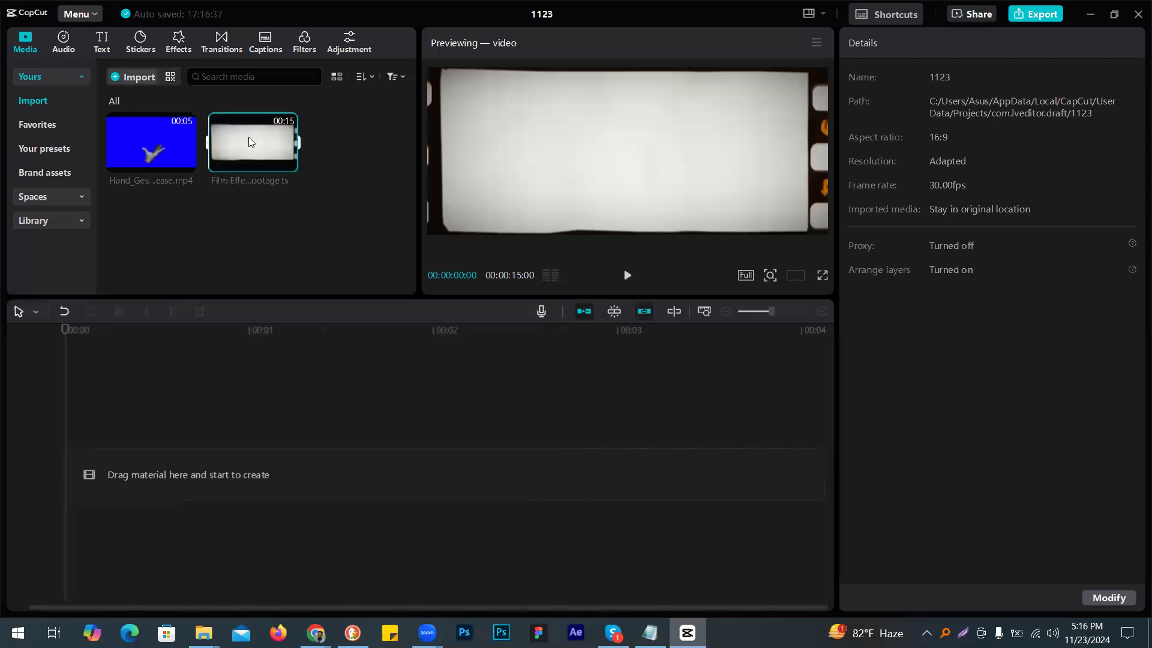
pyautogui.click(176, 35)
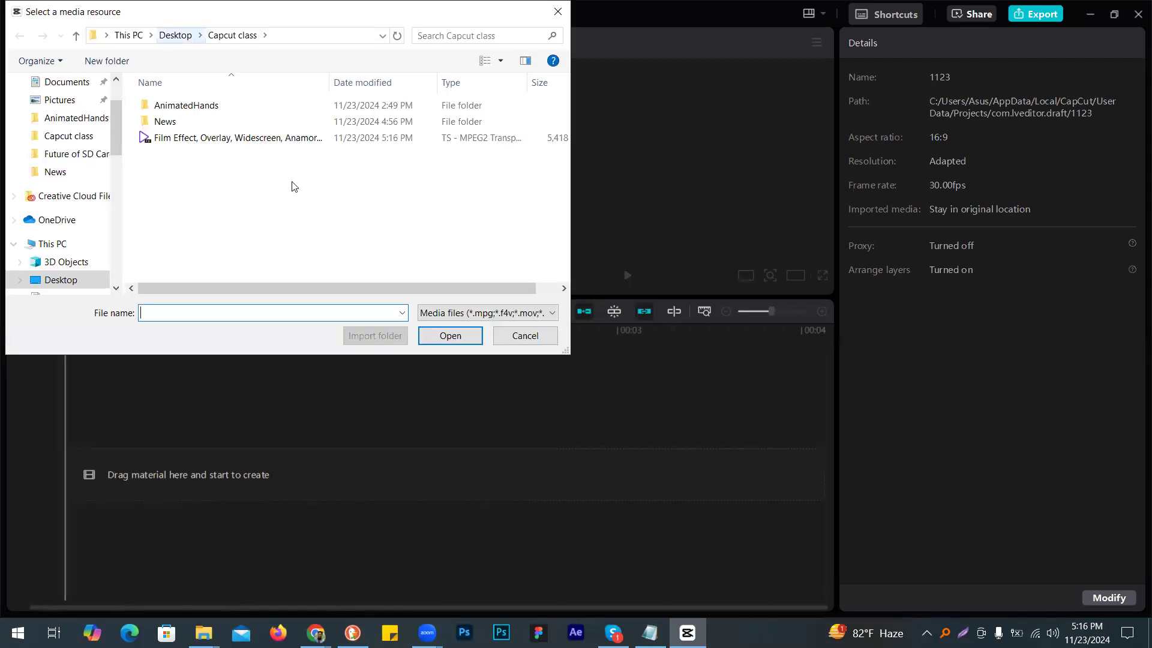
pyautogui.click(306, 200)
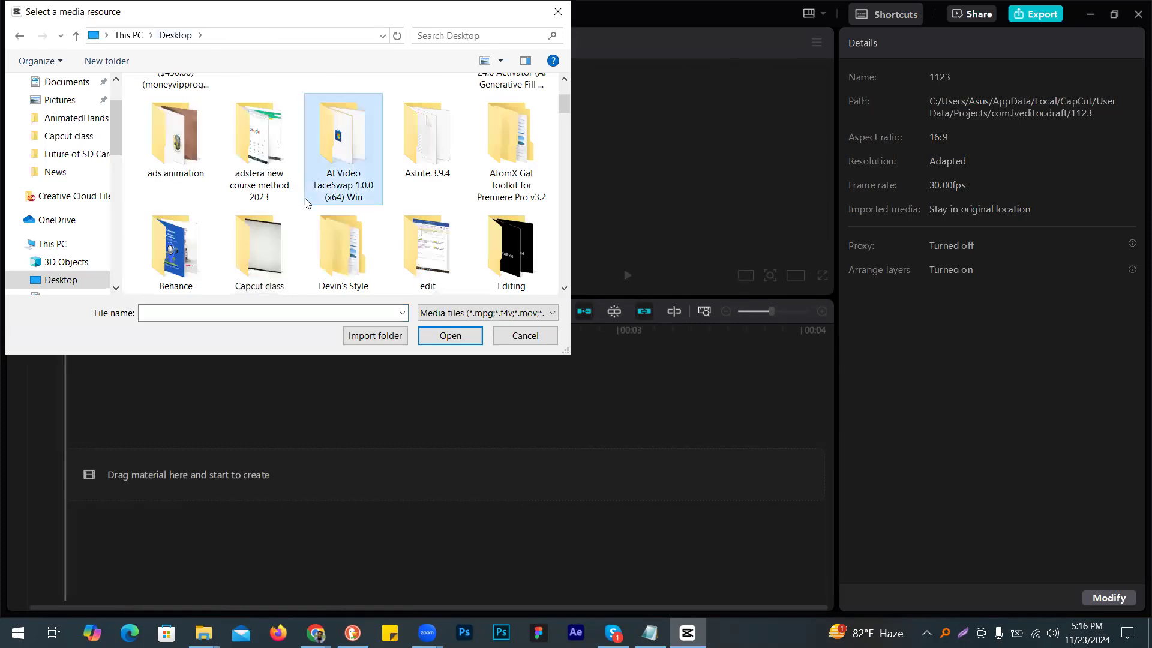
pyautogui.press('v')
pyautogui.press('v')
pyautogui.press('v')
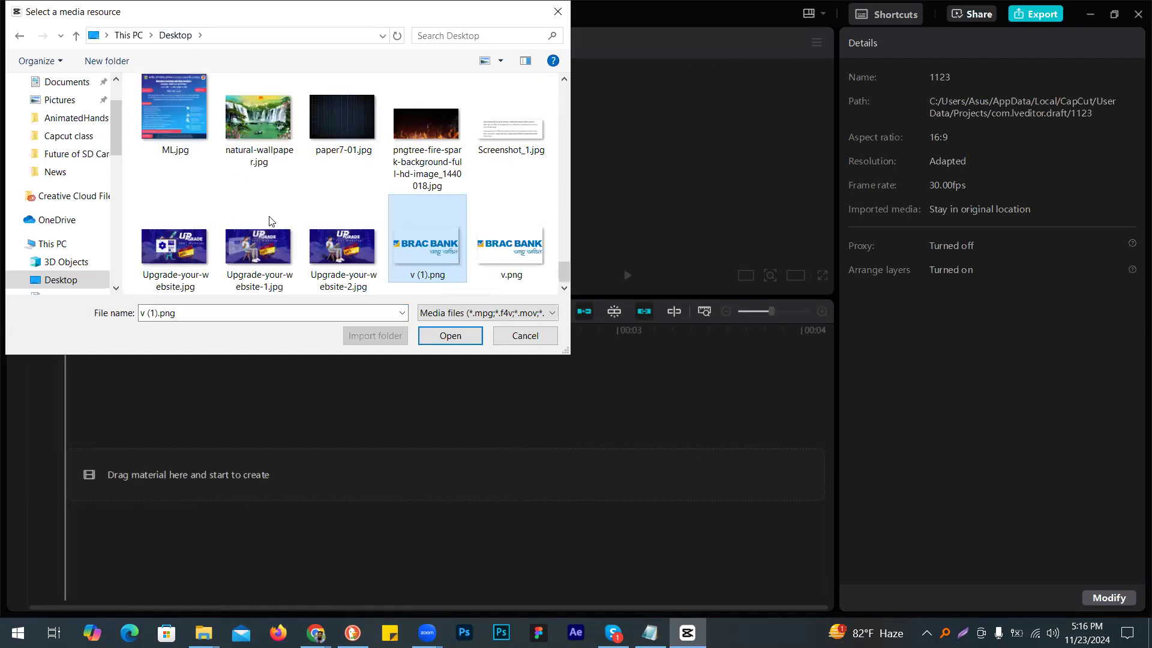
pyautogui.press('Return')
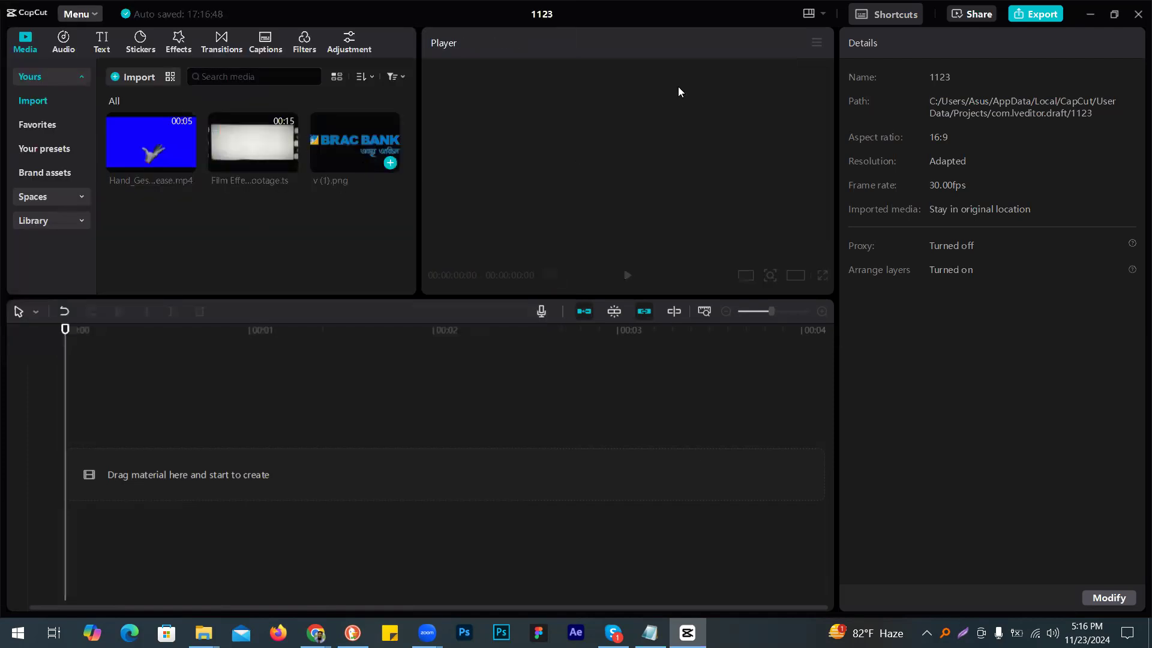
# Step: Import the money-bag icon loan (1).png from the Desktop into the project media
pyautogui.click(136, 76)
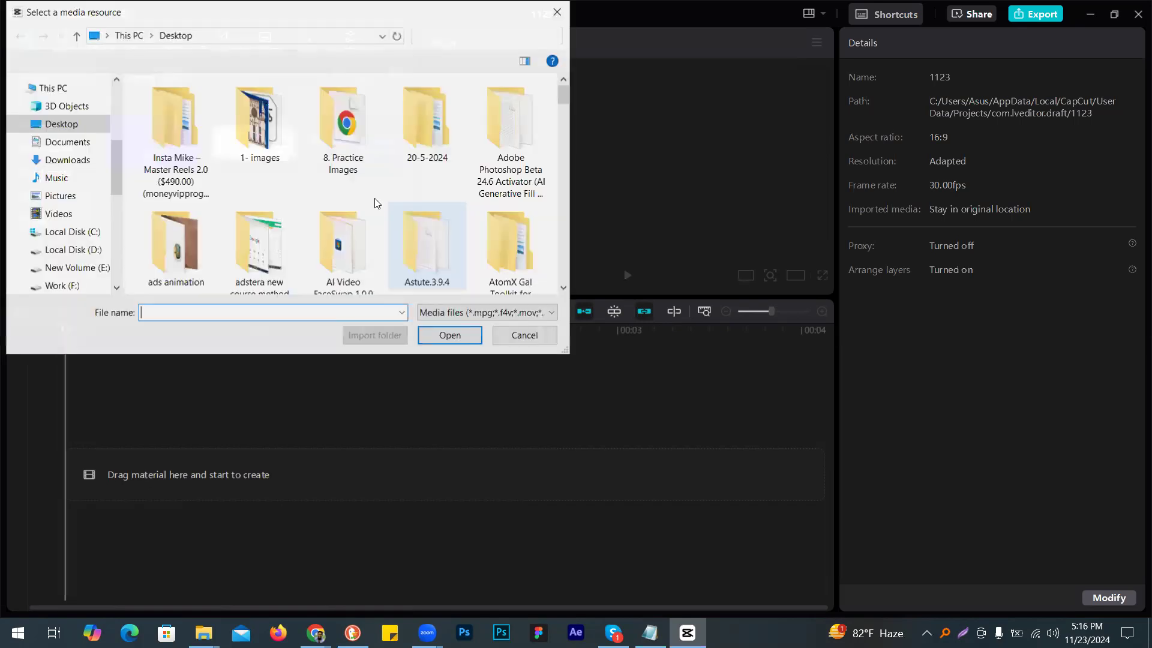
pyautogui.scroll(-2, 374, 201)
pyautogui.scroll(-5, 373, 201)
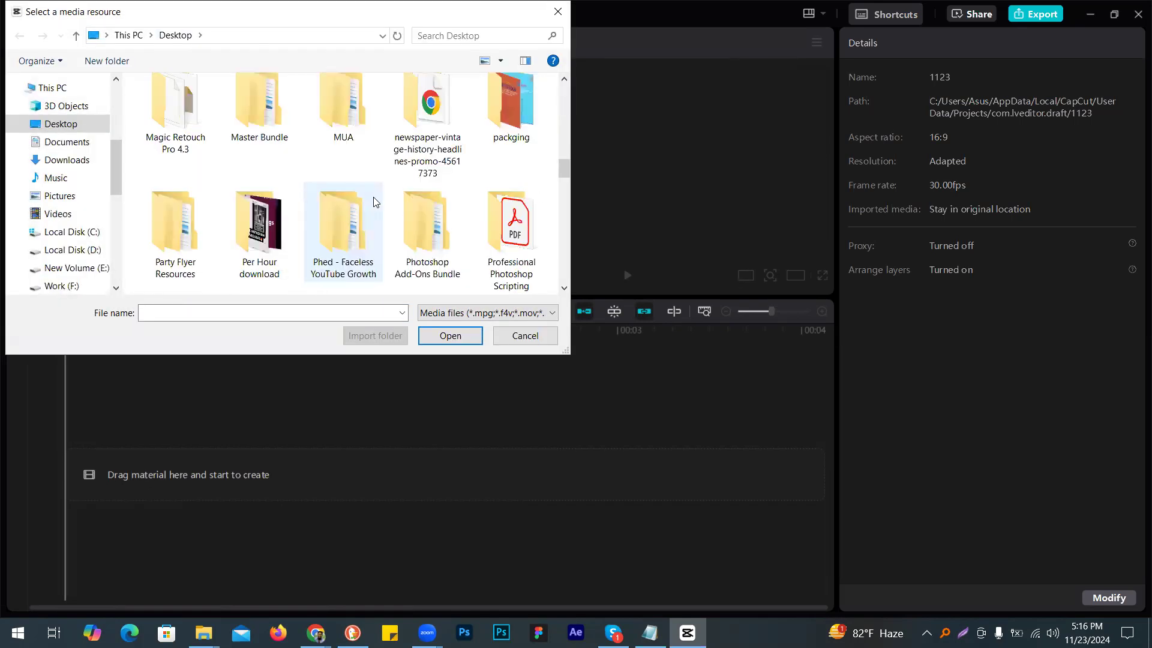
pyautogui.scroll(-5, 373, 201)
pyautogui.scroll(-5, 373, 198)
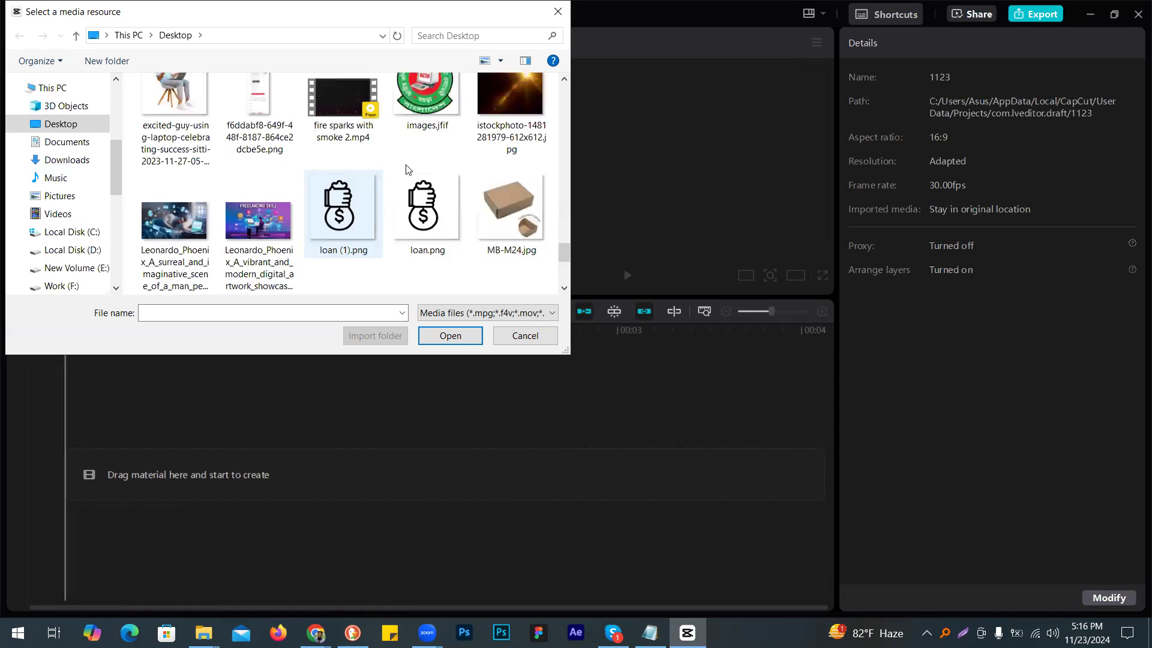
pyautogui.scroll(-1, 404, 172)
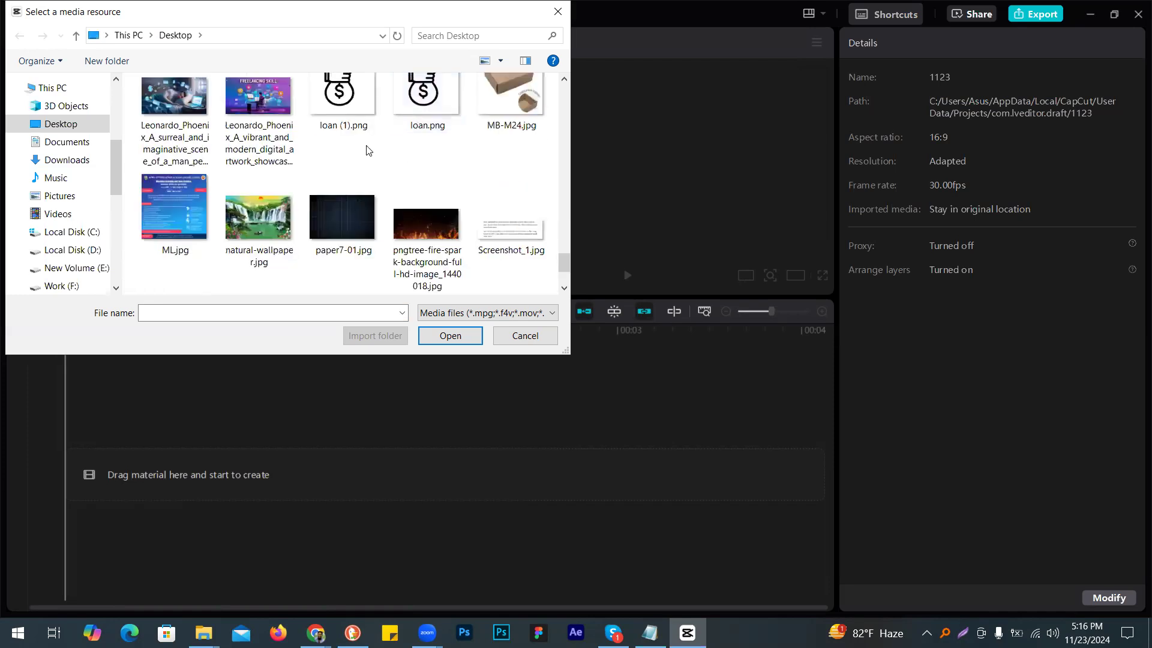
pyautogui.scroll(1, 346, 144)
pyautogui.doubleClick(339, 120)
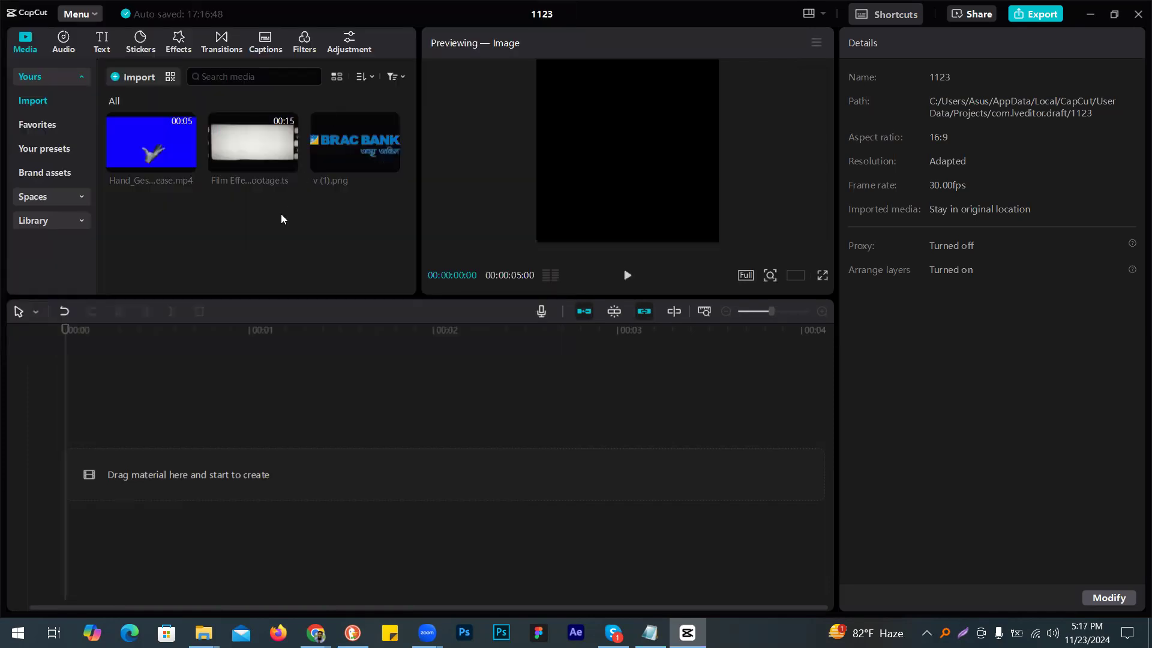
# Step: Place the Film Effect clip at the start of the timeline and set the canvas aspect ratio to 16:9
pyautogui.moveTo(188, 375); pyautogui.dragTo(135, 467)
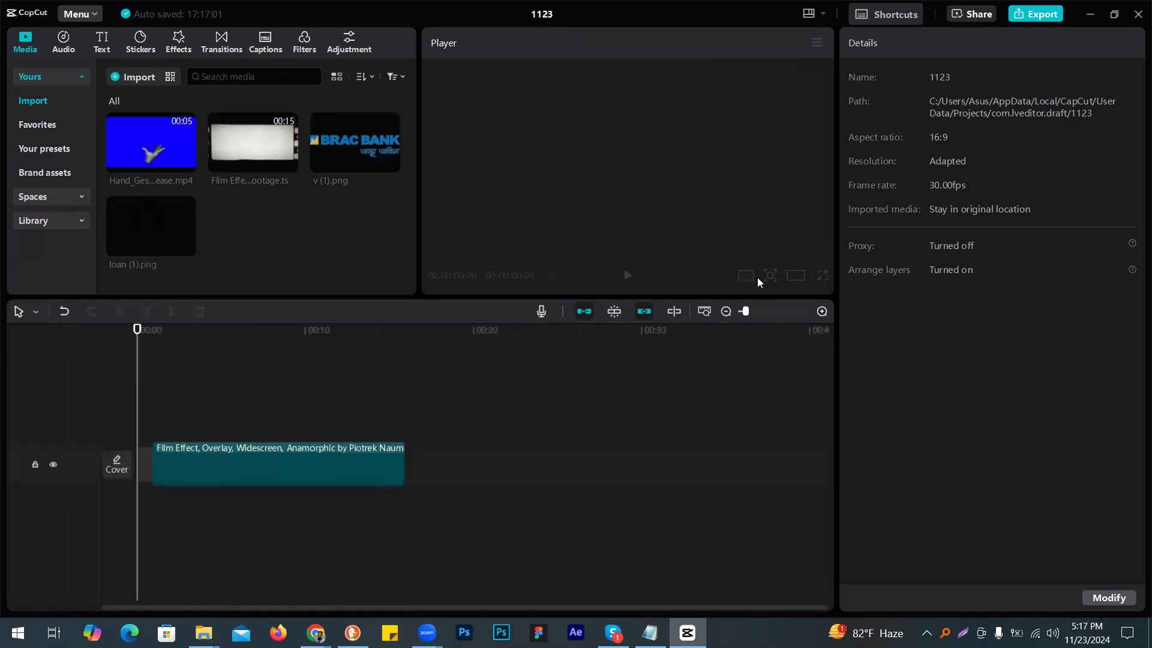
pyautogui.click(796, 276)
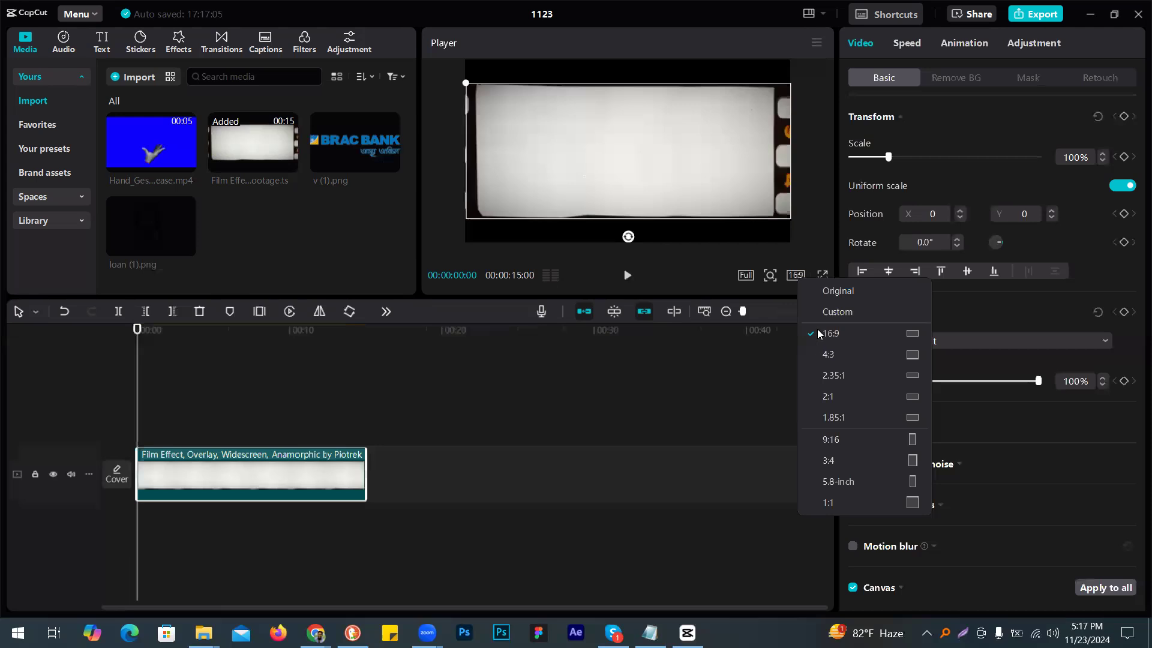
pyautogui.click(818, 333)
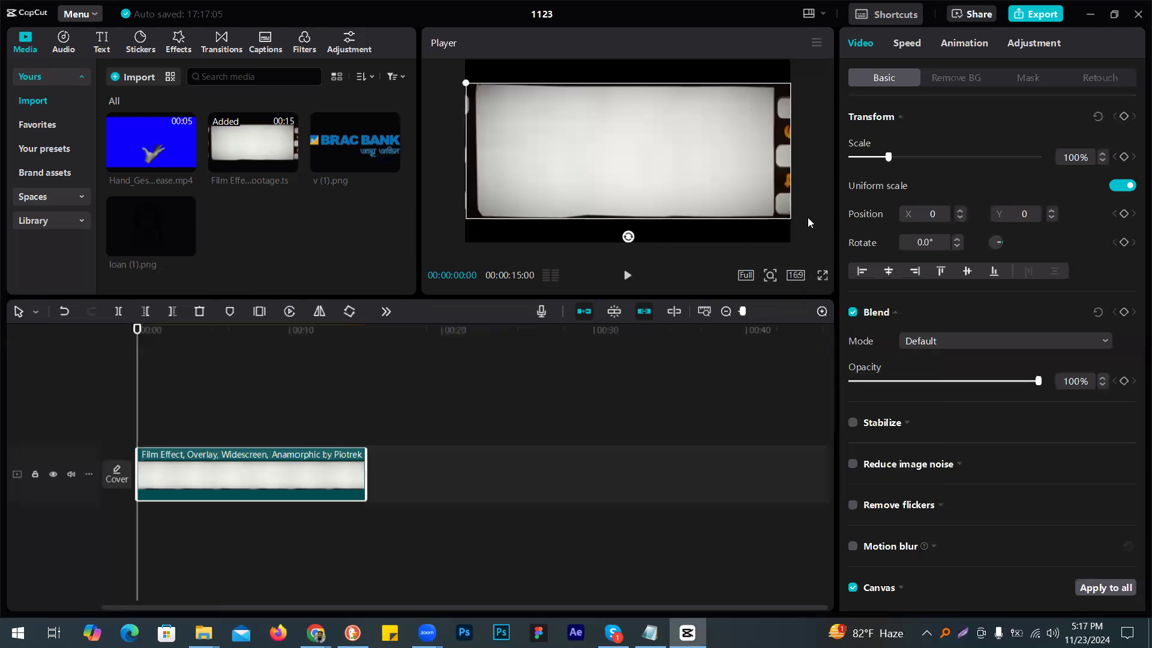
# Step: Undo the trial repositioning of the Film Effect clip, scale it to 142% to fill the frame, and preview it
pyautogui.moveTo(685, 170); pyautogui.dragTo(662, 165)
pyautogui.moveTo(732, 183); pyautogui.dragTo(745, 183)
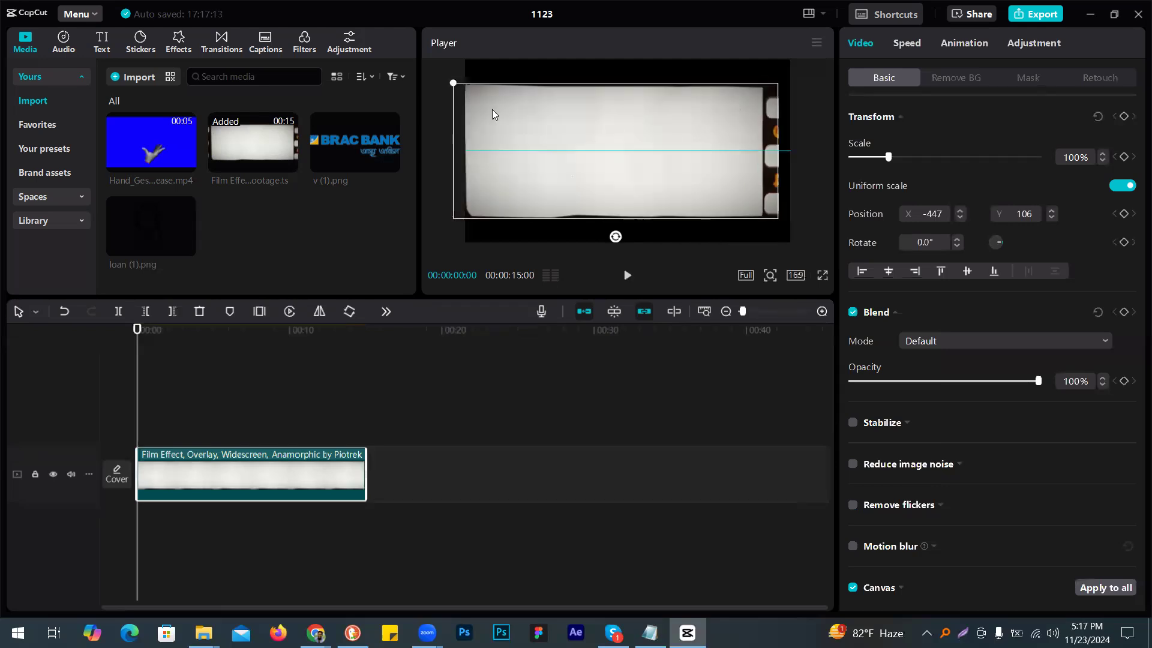
pyautogui.hotkey('ctrl', 'z')
pyautogui.moveTo(887, 158); pyautogui.dragTo(905, 156)
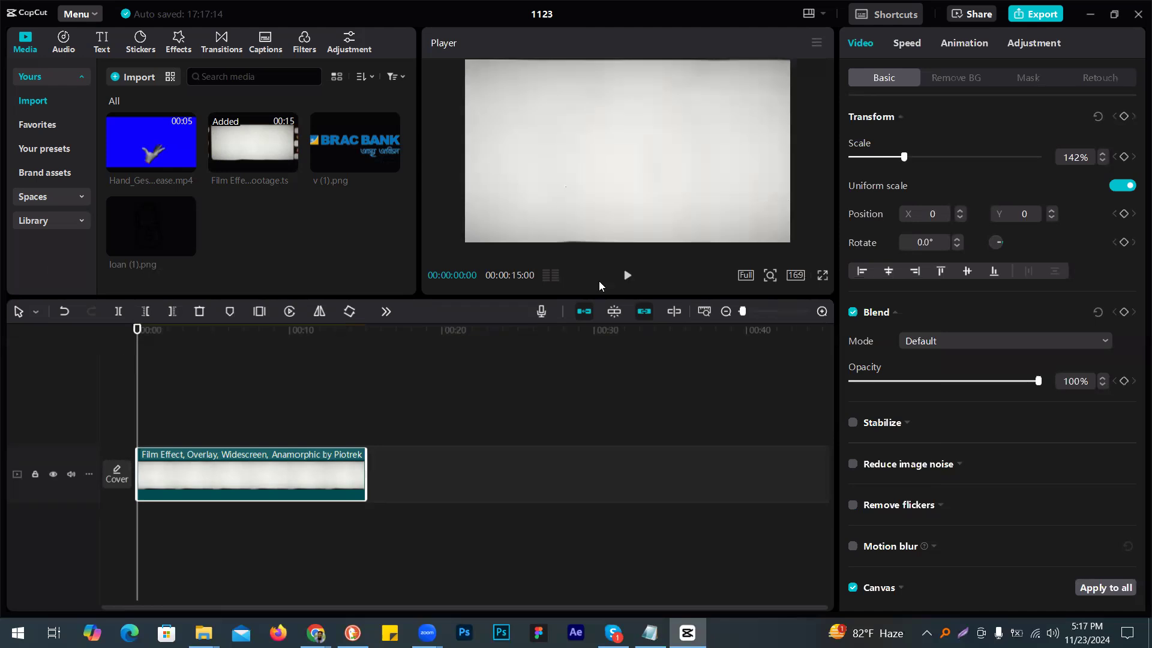
pyautogui.click(625, 277)
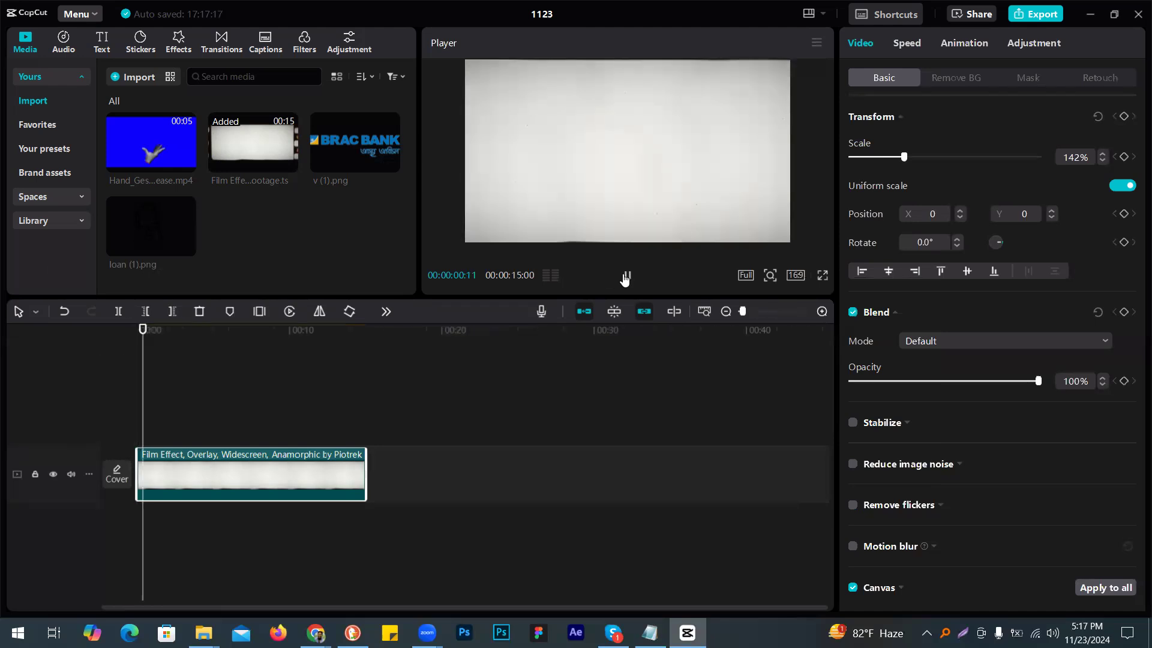
pyautogui.press('space')
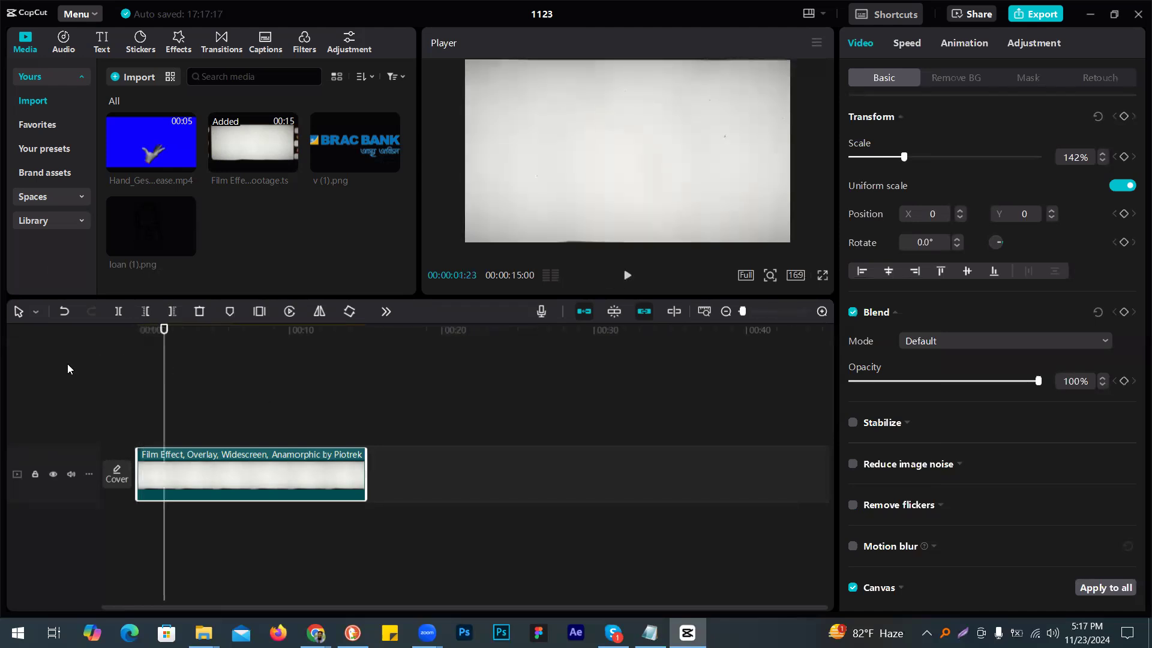
# Step: Place the Hand_Gesture clip above the background at the timeline start and chroma-key out its blue backdrop
pyautogui.press('Home')
pyautogui.moveTo(166, 139); pyautogui.dragTo(143, 429)
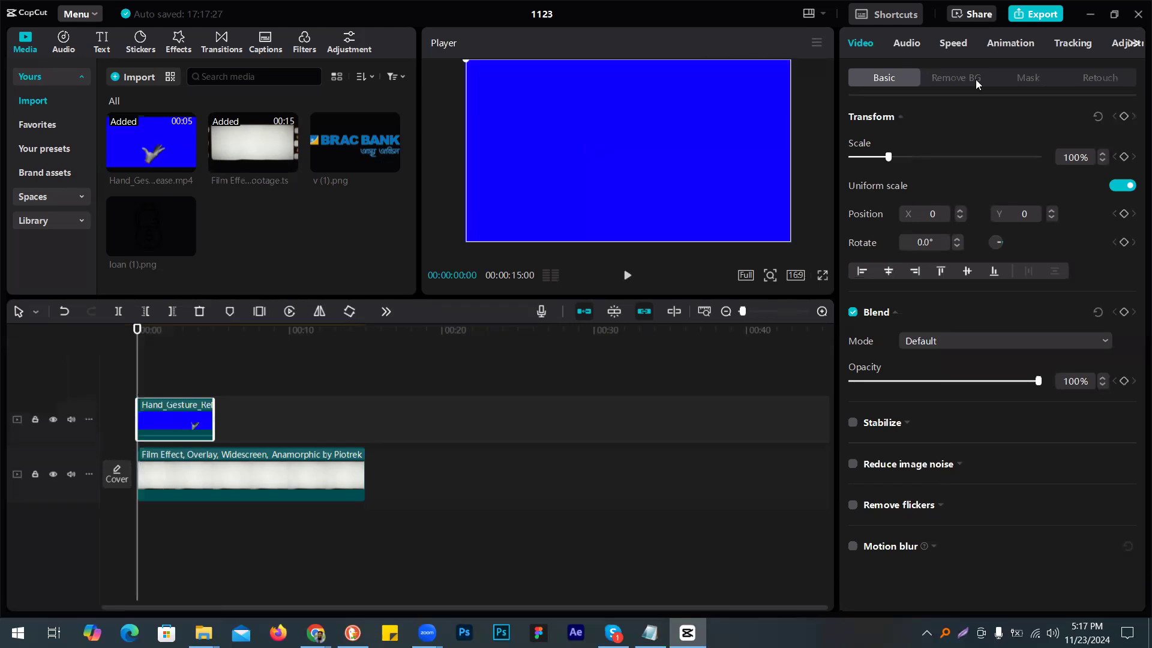
pyautogui.click(942, 77)
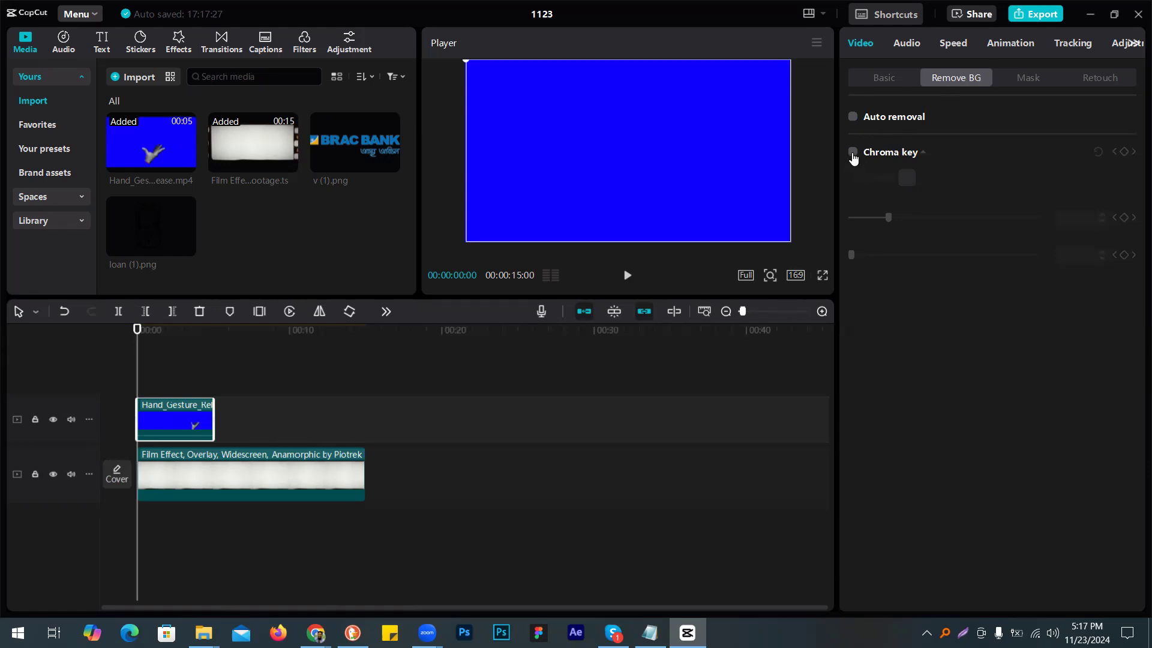
pyautogui.click(853, 153)
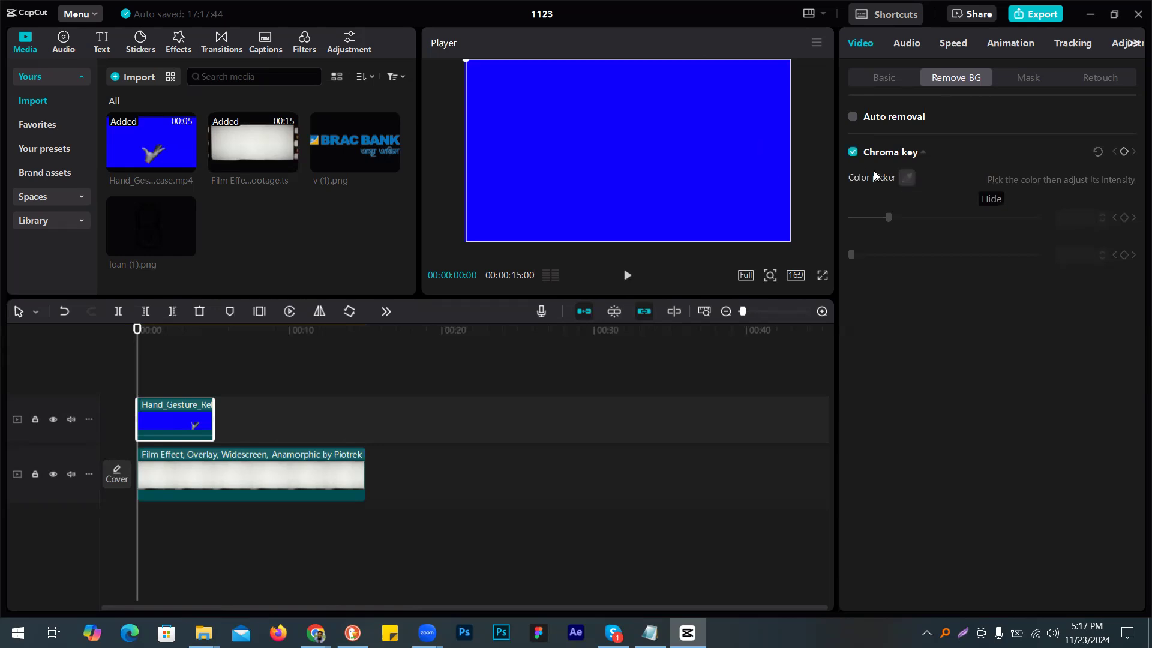
pyautogui.click(852, 152)
pyautogui.click(908, 175)
pyautogui.click(910, 179)
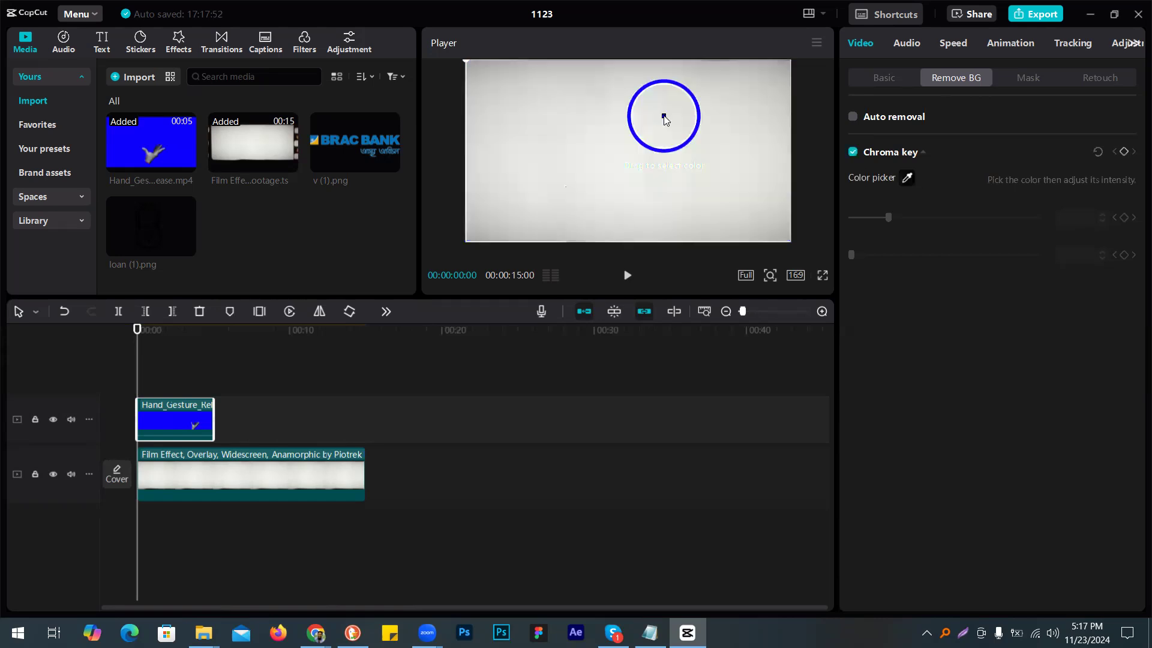
pyautogui.click(664, 117)
# Step: Preview the keyed hand clip and set its chroma key intensity to 46
pyautogui.click(629, 275)
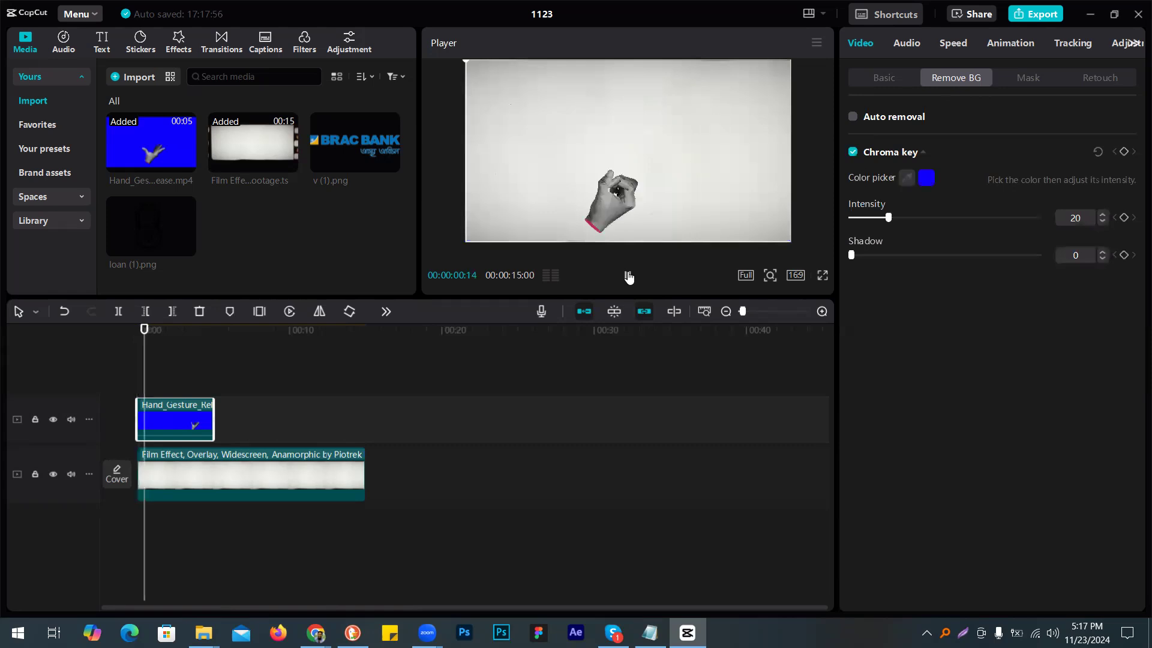
pyautogui.click(628, 276)
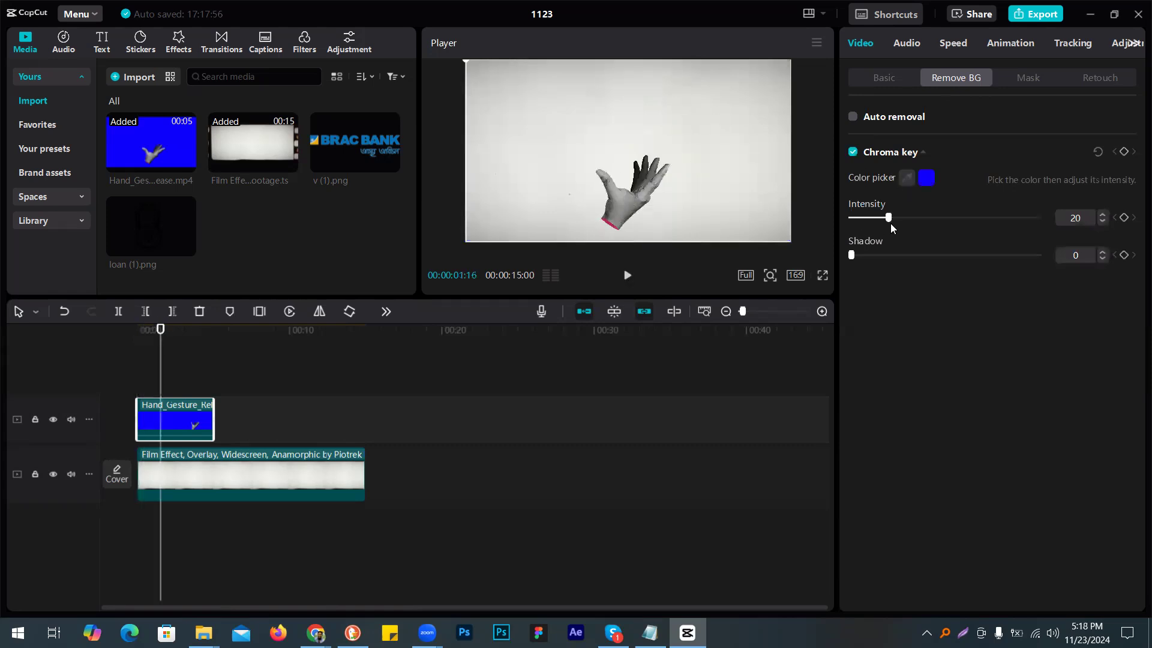
pyautogui.click(937, 217)
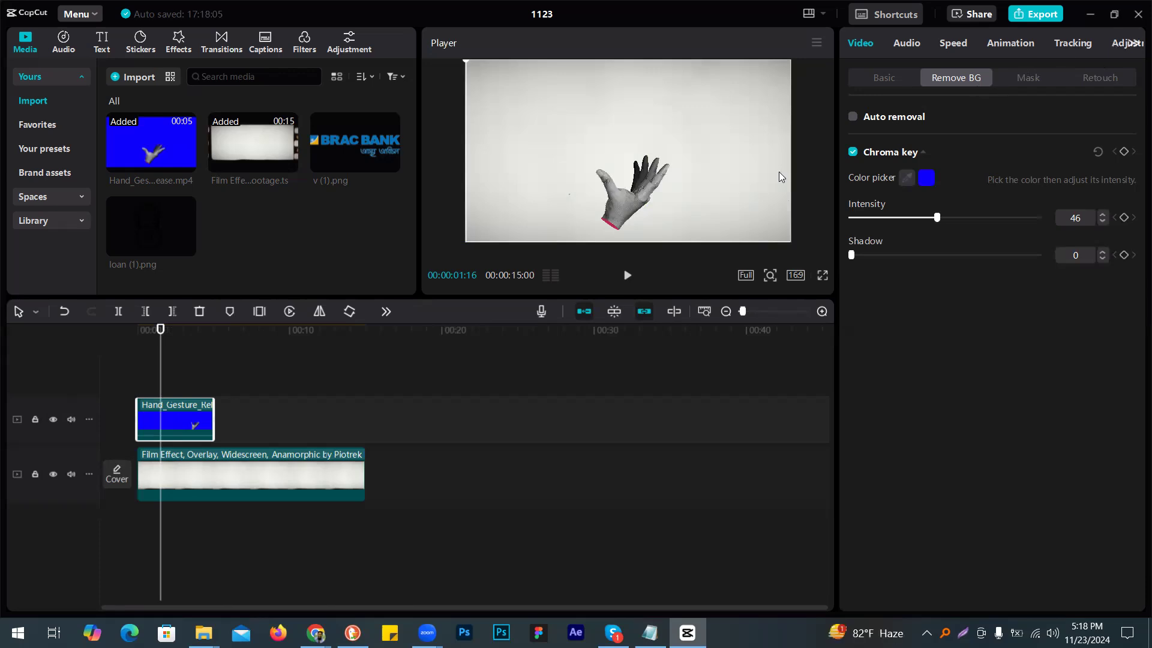
# Step: Set the hand clip's exposure to 5 in its color adjustments and undo the trial highlight change
pyautogui.click(1116, 46)
pyautogui.scroll(-1, 959, 288)
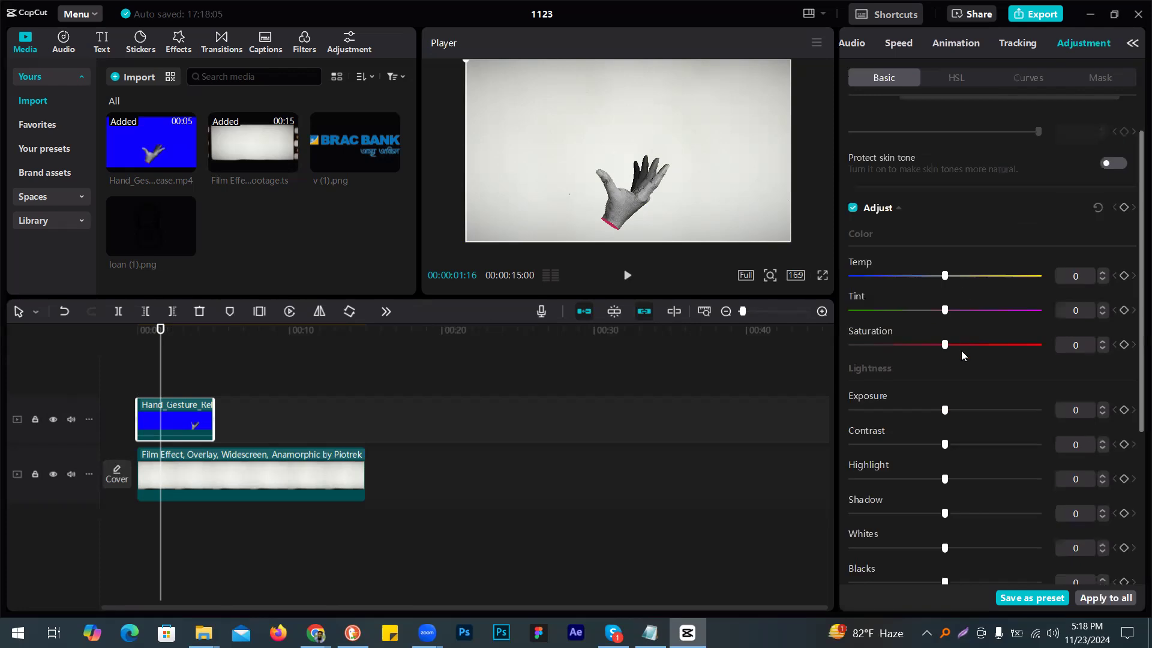
pyautogui.moveTo(896, 343)
pyautogui.mouseDown()
pyautogui.moveTo(881, 343)
pyautogui.moveTo(911, 343)
pyautogui.mouseUp()
pyautogui.moveTo(945, 410); pyautogui.dragTo(904, 410)
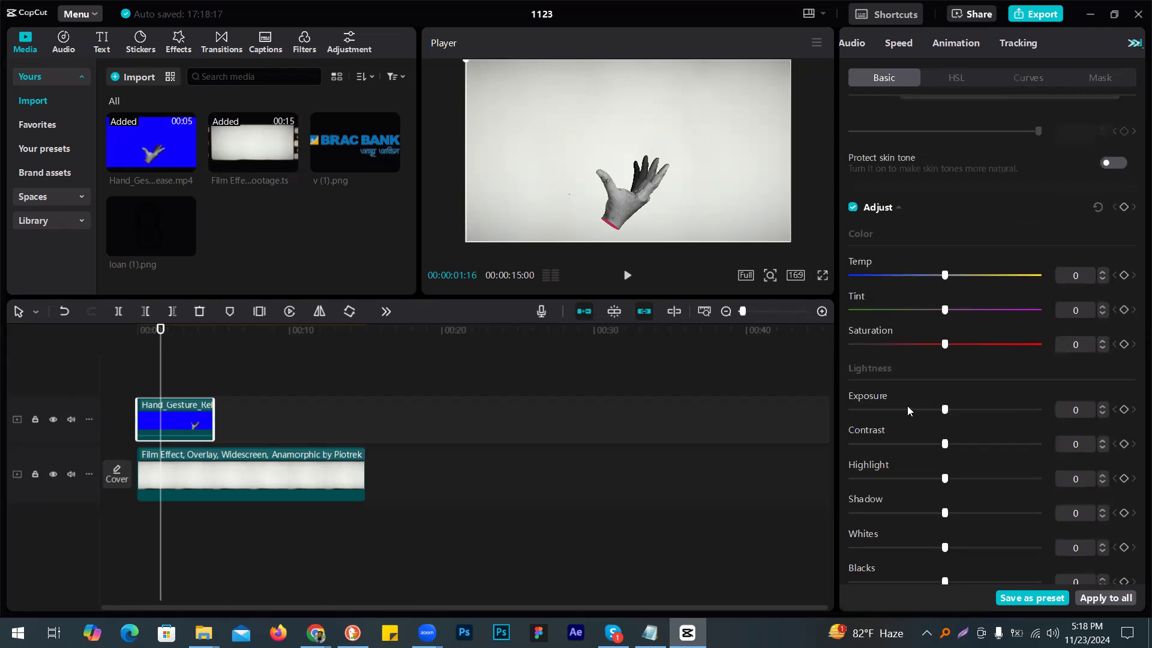
pyautogui.click(954, 410)
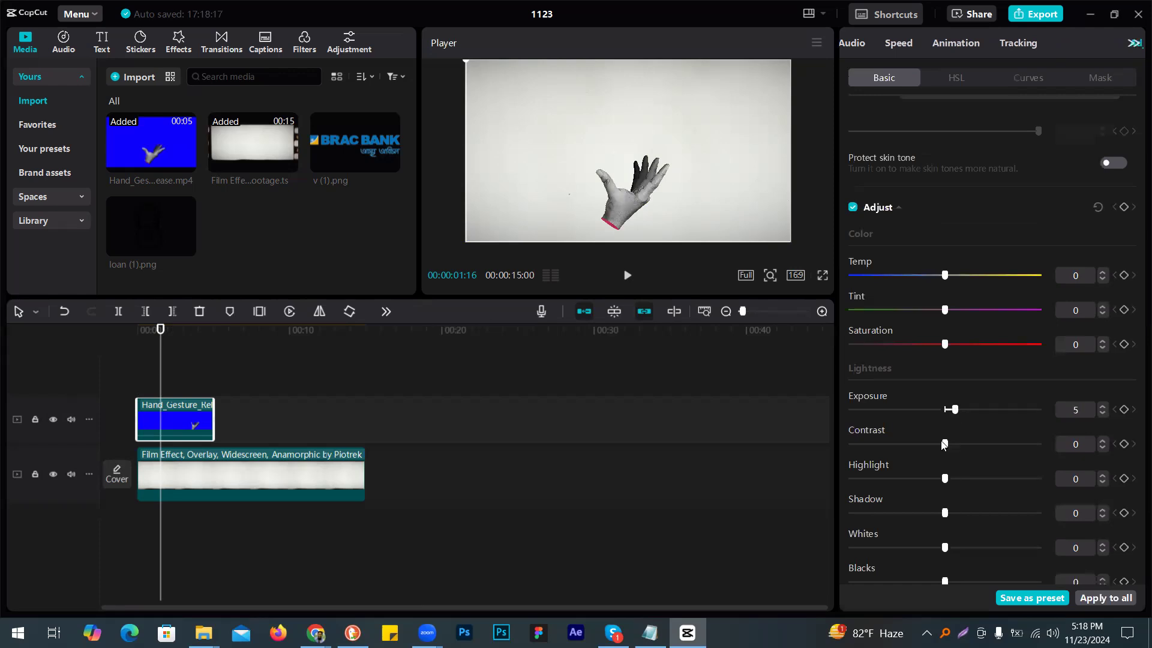
pyautogui.moveTo(945, 478); pyautogui.dragTo(921, 479)
pyautogui.hotkey('ctrl', 'z')
# Step: Undo a trial brilliance of 16 on the hand clip and set its blacks to -9
pyautogui.scroll(-2, 954, 432)
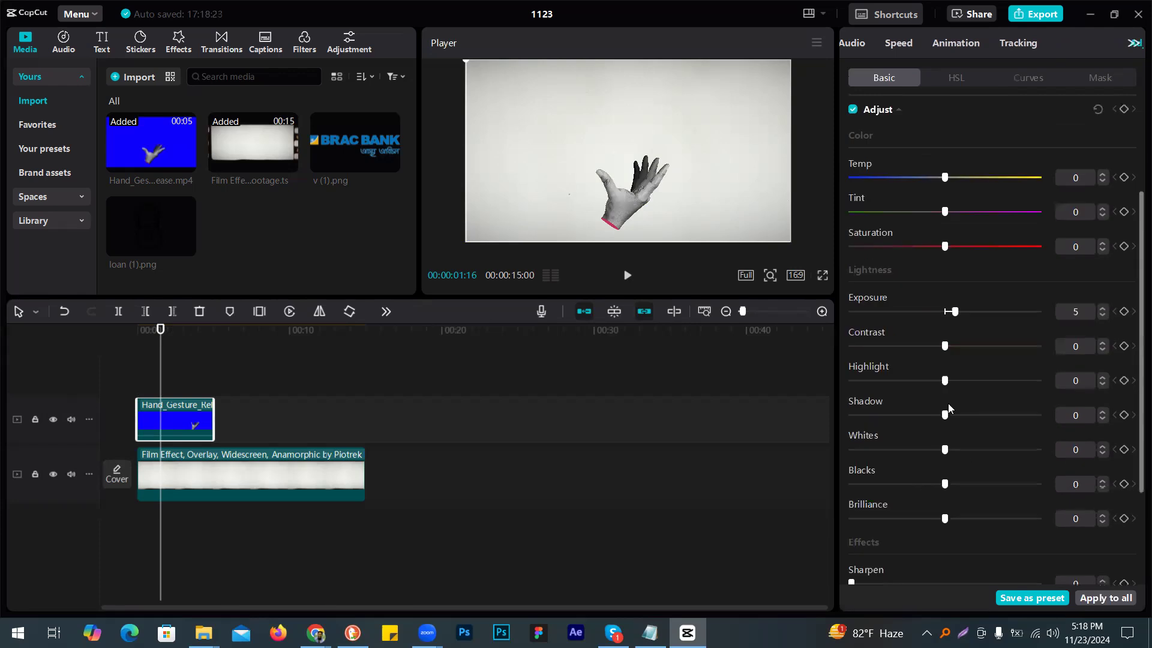
pyautogui.scroll(-2, 948, 407)
pyautogui.click(972, 405)
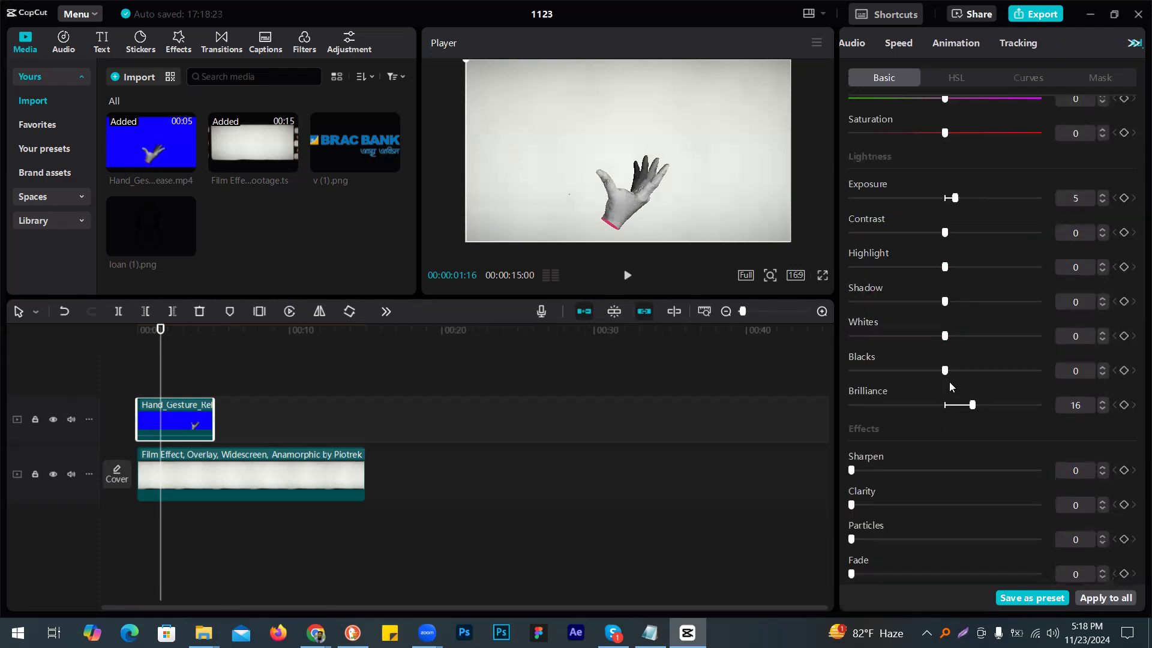
pyautogui.hotkey('ctrl', 'z')
pyautogui.click(969, 373)
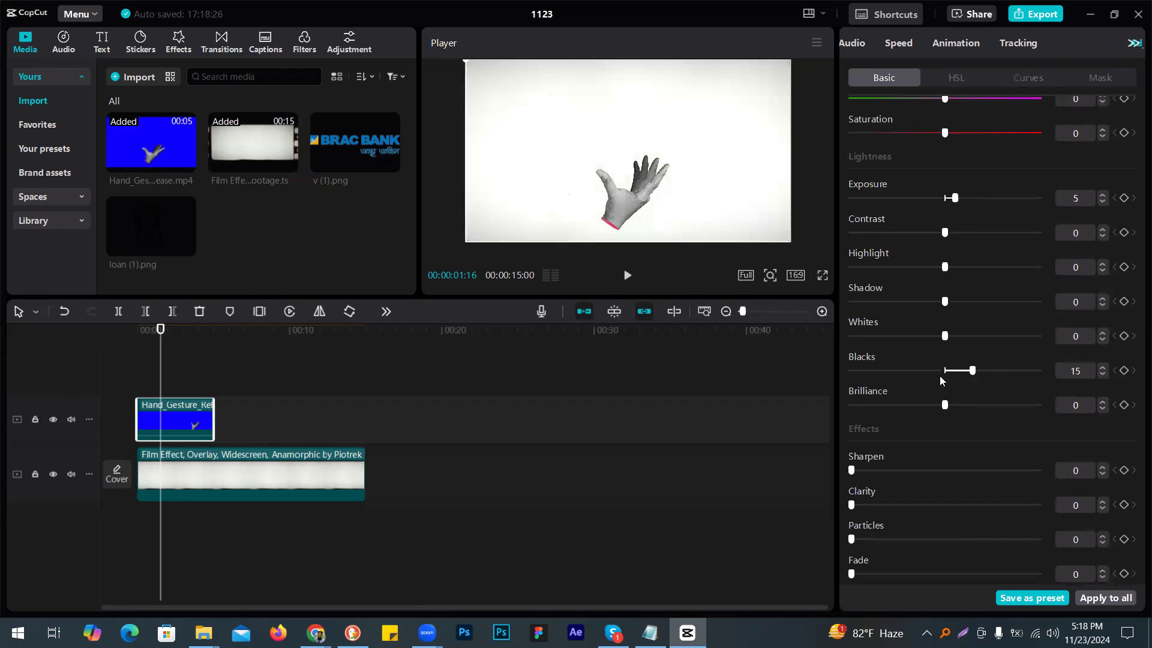
pyautogui.click(938, 375)
pyautogui.click(925, 374)
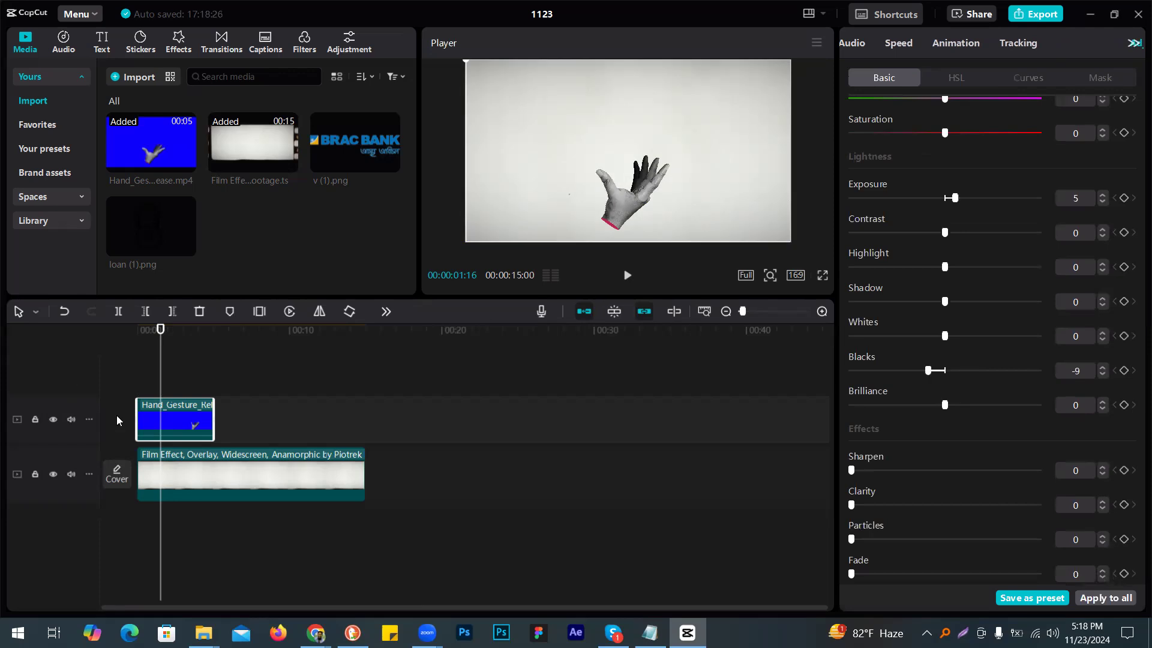
# Step: Play the composition from the start to check the adjusted hand, then examine the frame at 00:00:01:22 and the adjustment settings
pyautogui.press('Home')
pyautogui.click(628, 276)
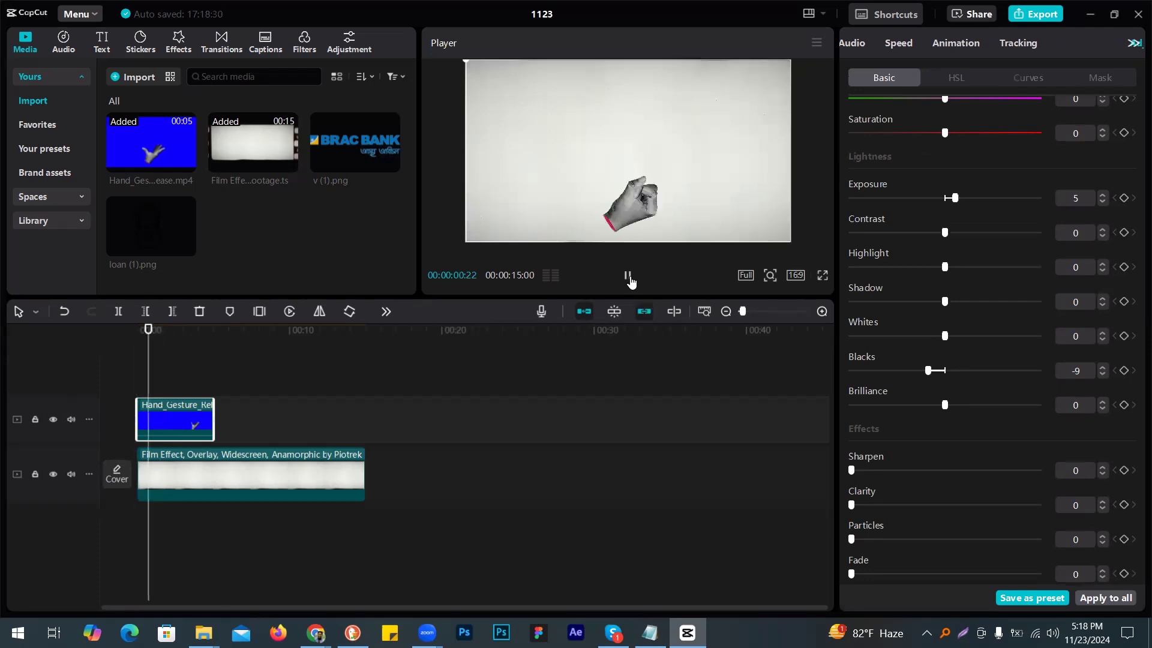
pyautogui.click(629, 277)
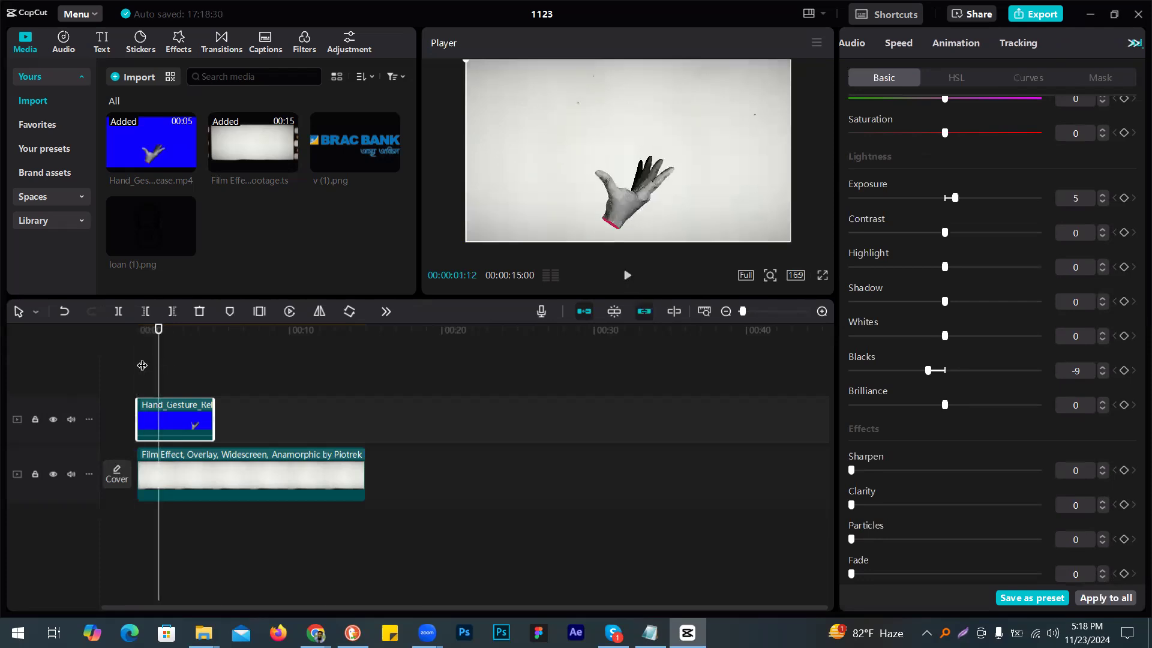
pyautogui.click(163, 372)
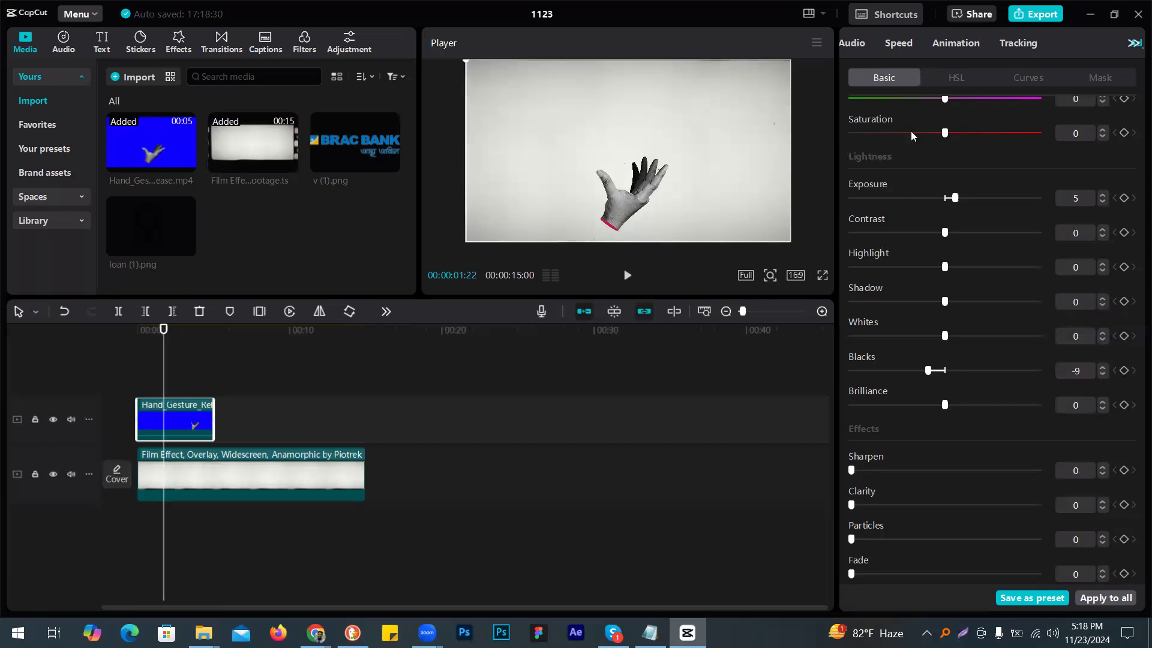
pyautogui.scroll(5, 912, 98)
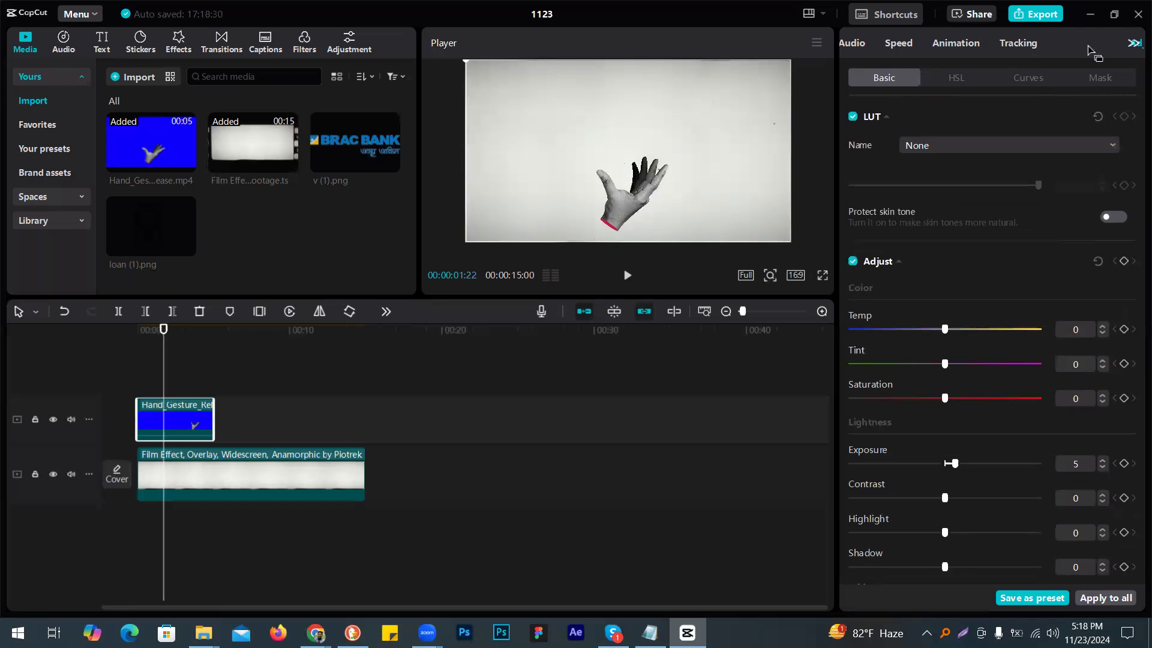
# Step: Open the basic video transform settings of the hand clip
pyautogui.click(853, 48)
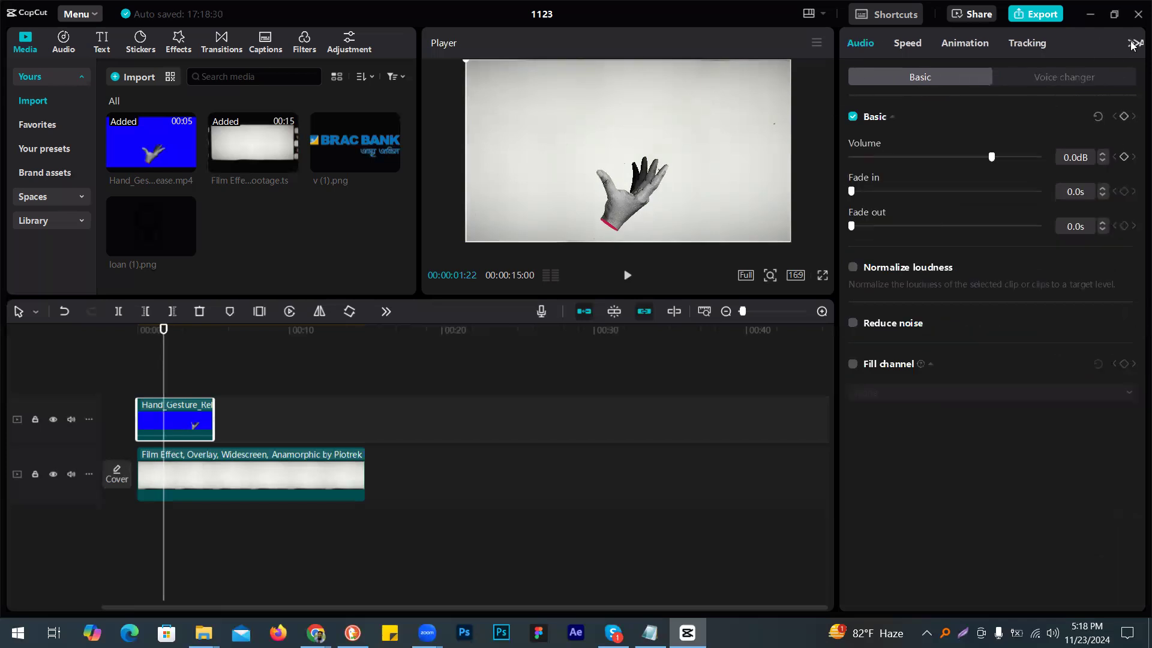
pyautogui.click(1132, 43)
pyautogui.click(1132, 43)
pyautogui.click(864, 49)
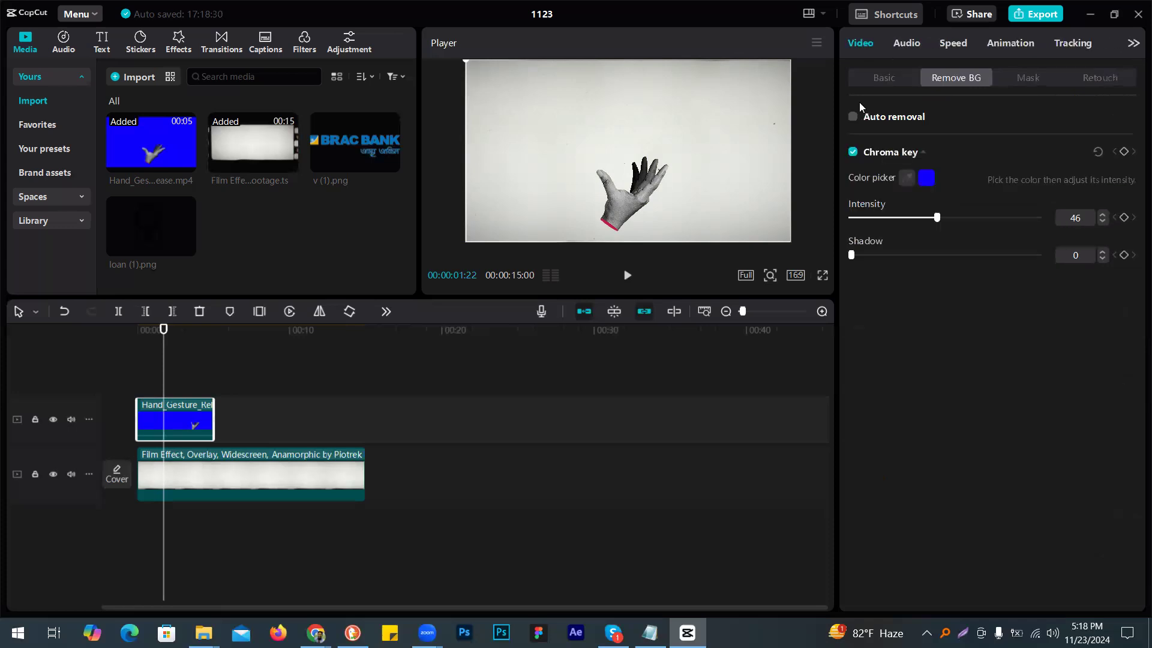
pyautogui.click(869, 87)
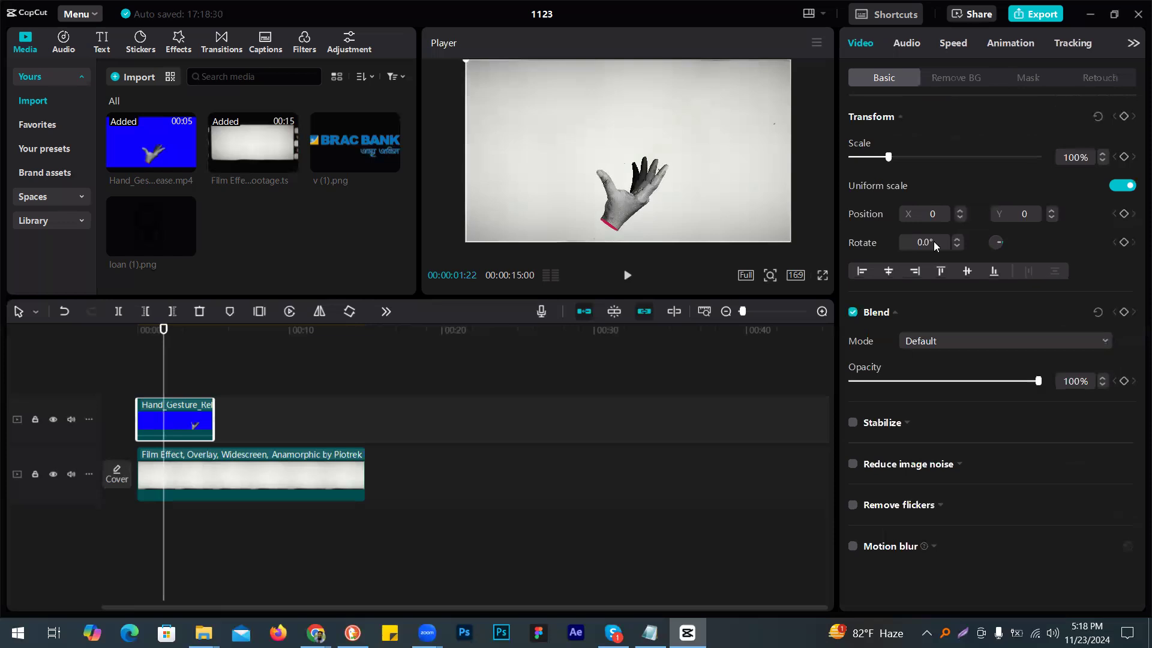
# Step: Try rotations of 90° and -90° on the hand clip
pyautogui.click(909, 236)
pyautogui.write('90')
pyautogui.press('Return')
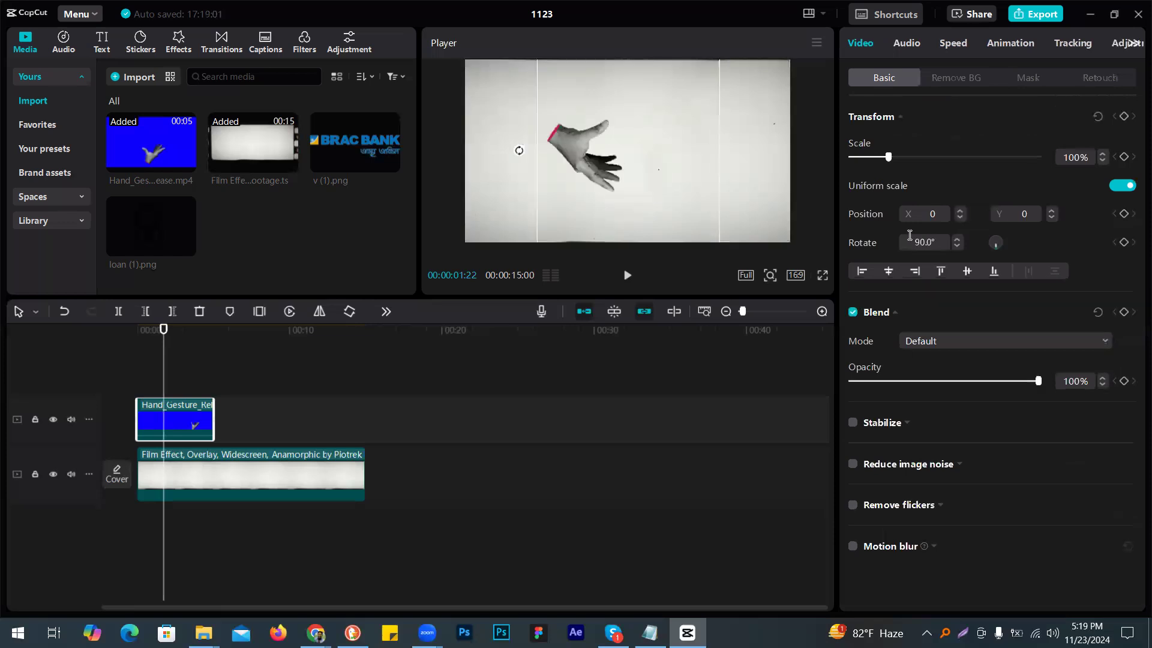
pyautogui.click(910, 235)
pyautogui.write('-90')
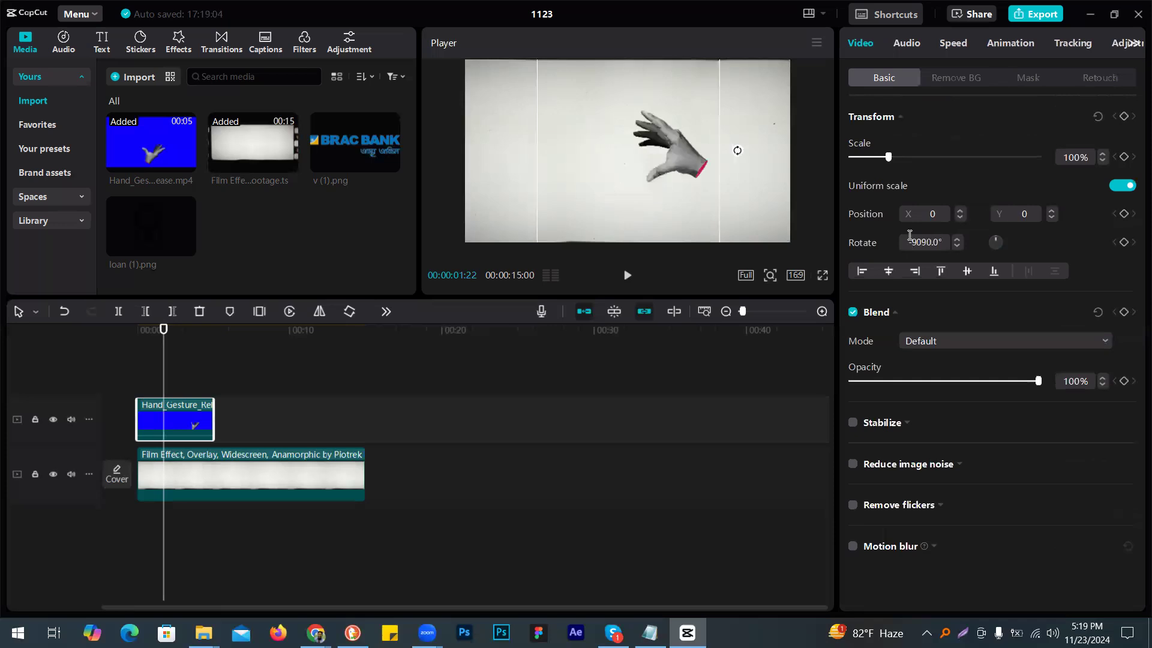
pyautogui.moveTo(911, 247); pyautogui.dragTo(955, 246)
pyautogui.press('End')
pyautogui.hotkey('ctrl', 'a')
pyautogui.press('BackSpace')
pyautogui.write('-90')
pyautogui.press('Return')
# Step: Set the hand clip's rotation to -180° so the hand reaches down from above
pyautogui.doubleClick(917, 246)
pyautogui.write('180')
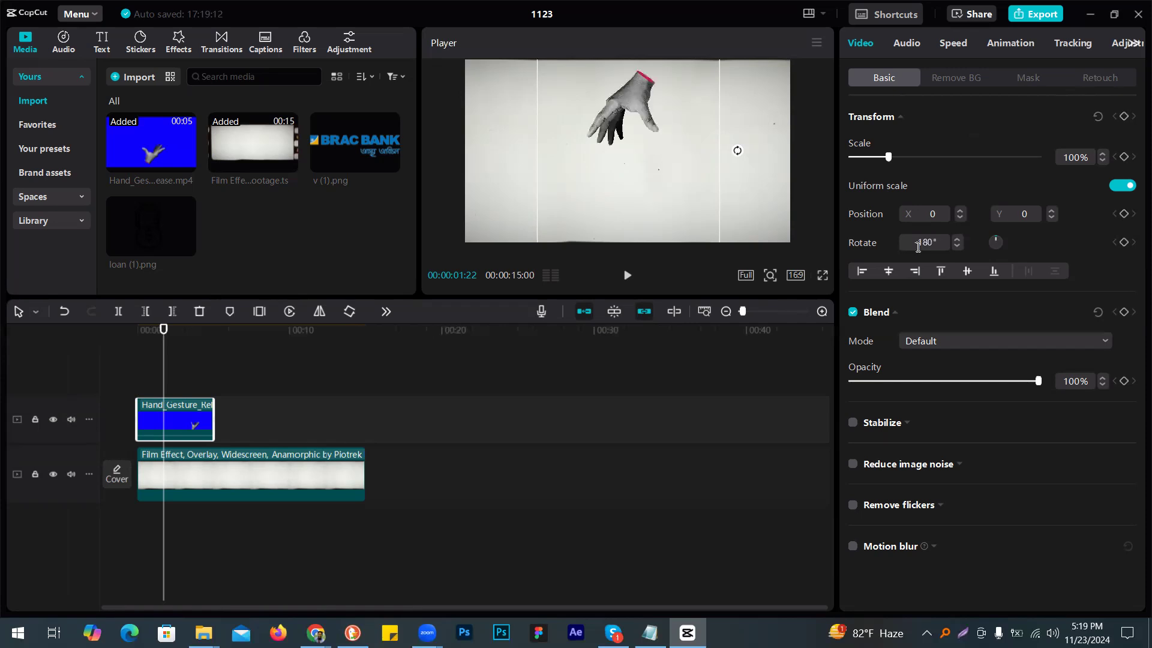
pyautogui.press('Return')
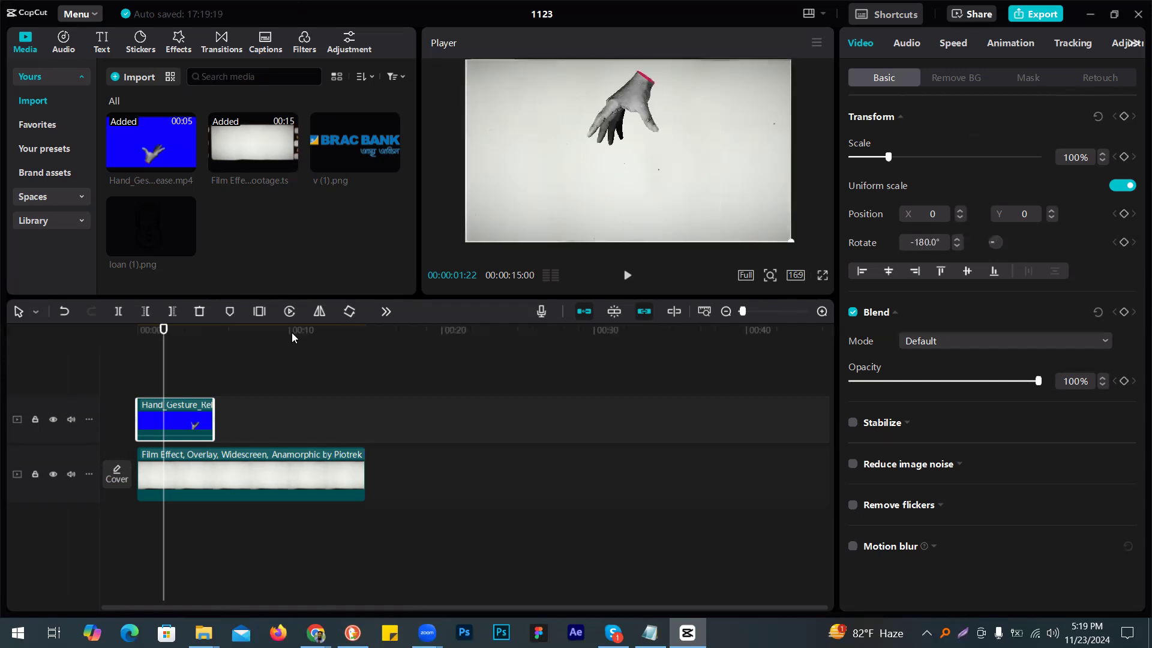
# Step: Play the composition from the start to check the rotated hand and pause at 00:00:01:13
pyautogui.press('Home')
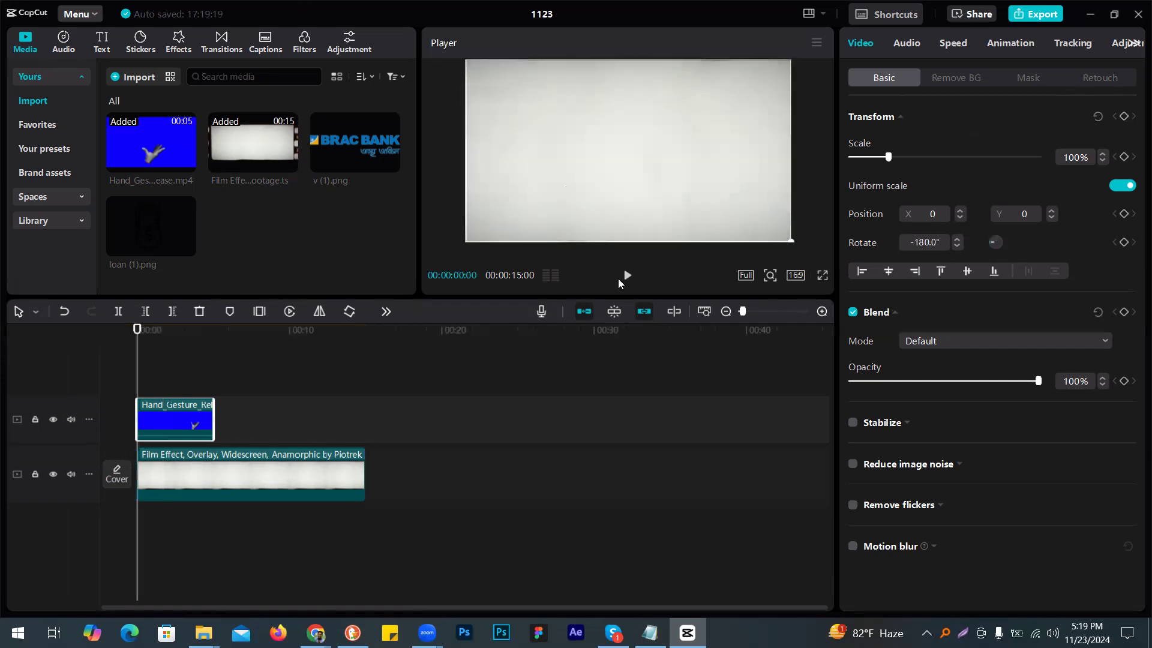
pyautogui.click(627, 275)
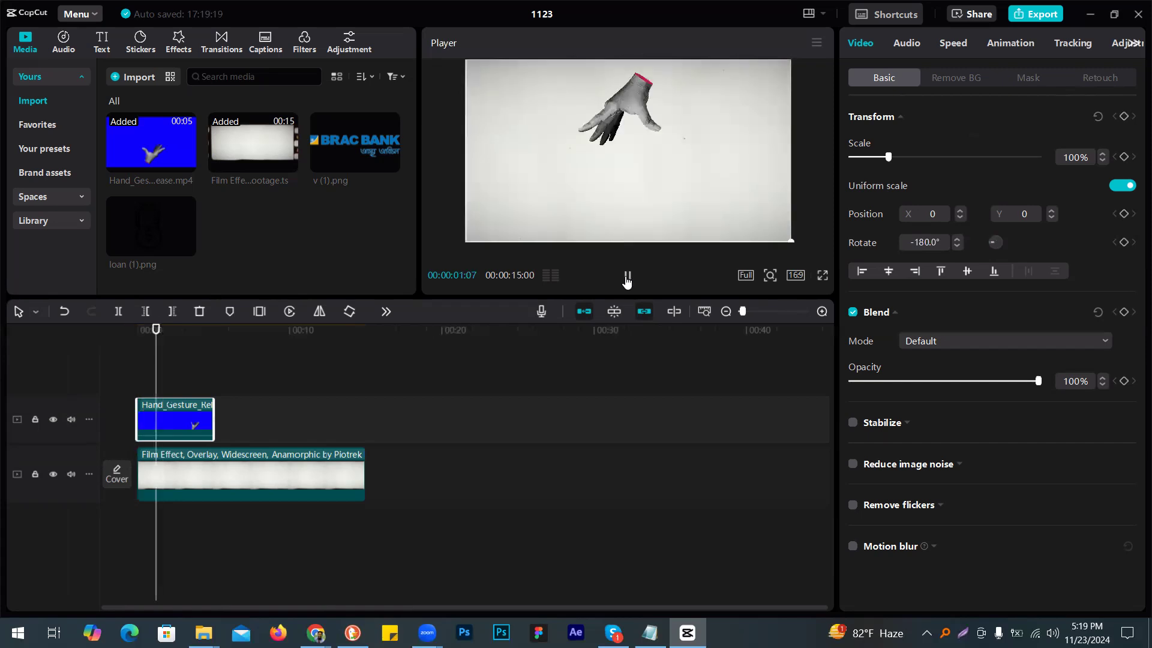
pyautogui.click(627, 276)
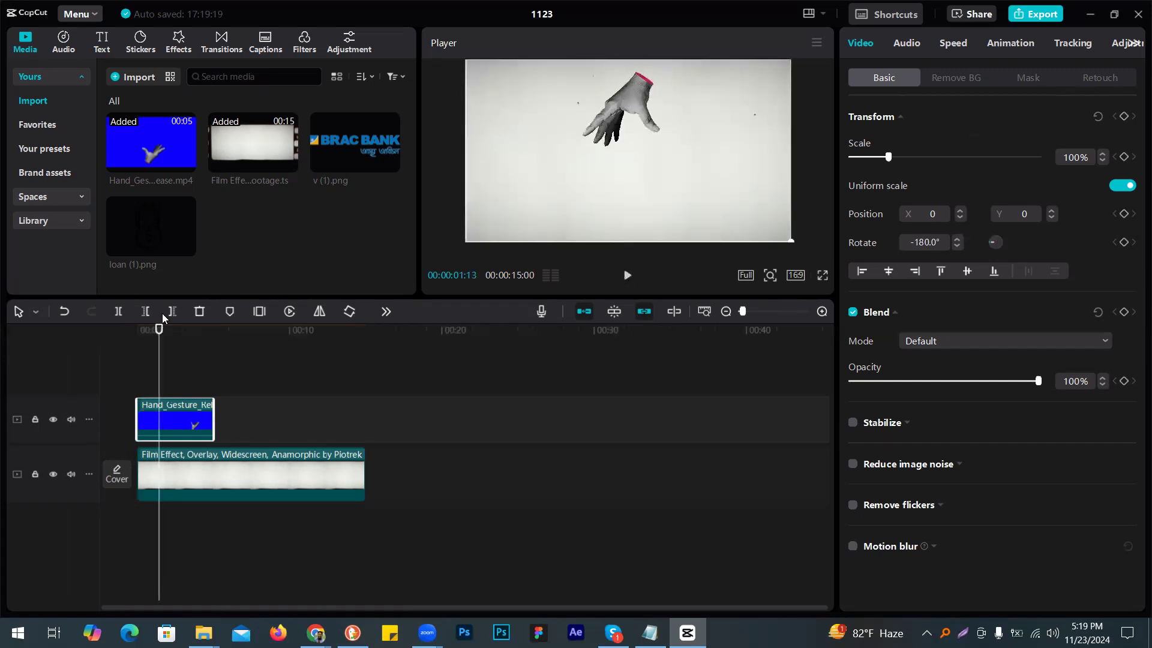
# Step: Add loan (1).png on a track above the hand clip at 00:00:01:13, scaled to 51% and placed below the hand
pyautogui.moveTo(149, 235)
pyautogui.click(160, 371)
pyautogui.moveTo(158, 374); pyautogui.dragTo(160, 378)
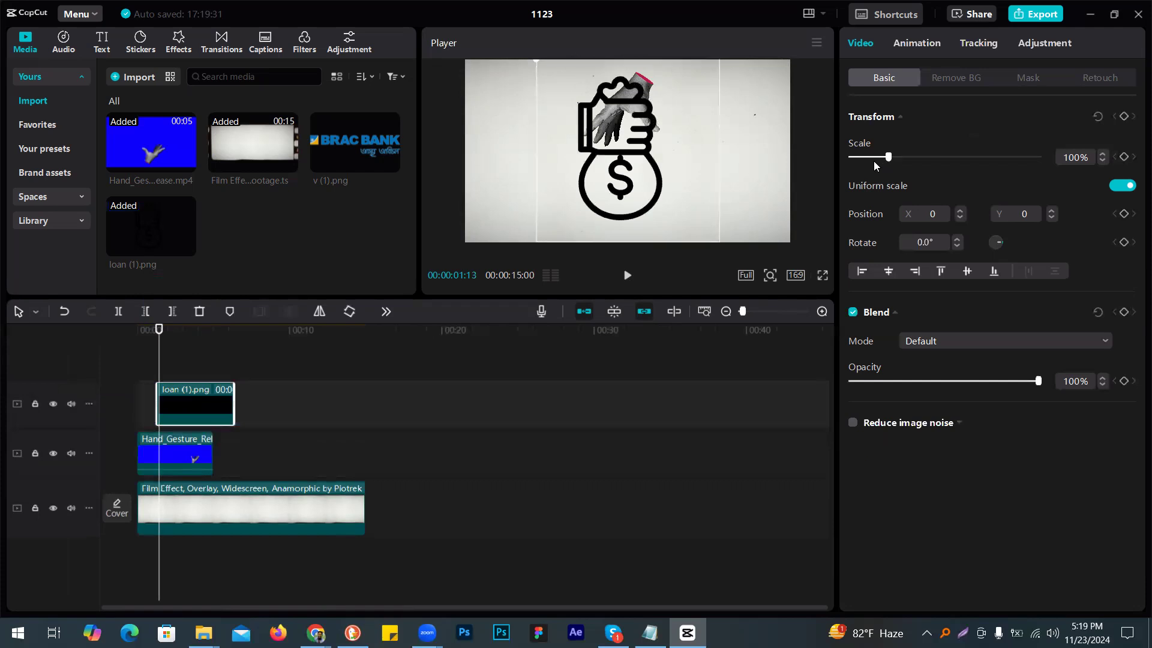
pyautogui.click(870, 158)
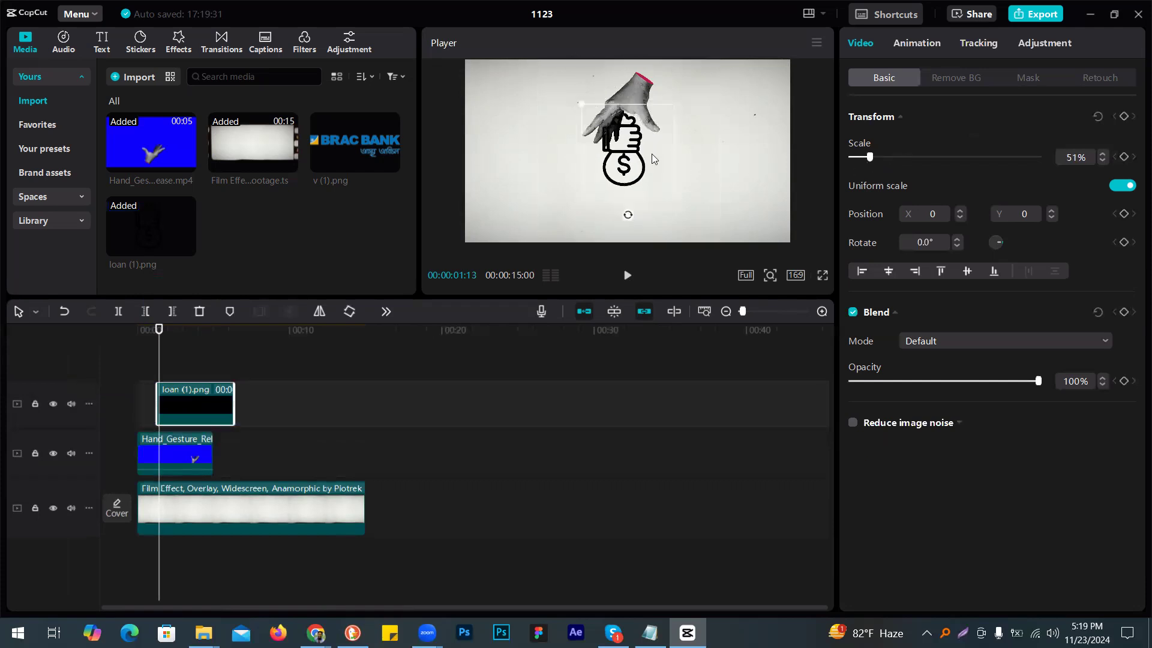
pyautogui.moveTo(642, 148); pyautogui.dragTo(639, 174)
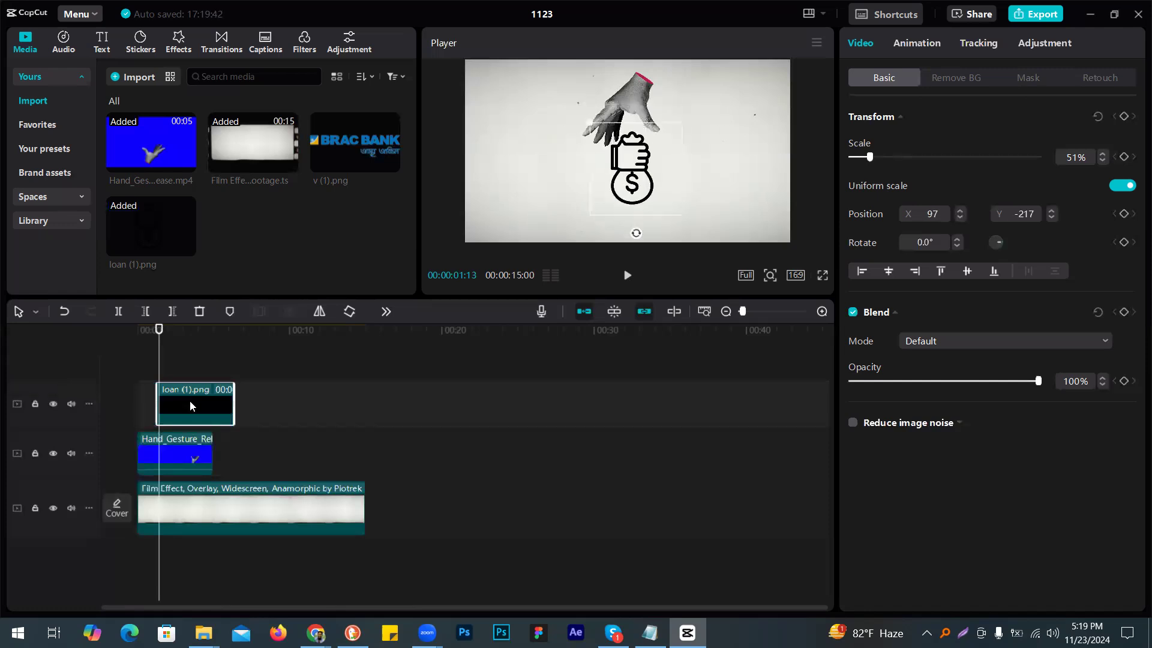
# Step: Shift the loan icon clip to start at 00:00:00:27 and place the icon at X 0, Y -221
pyautogui.click(152, 367)
pyautogui.click(150, 368)
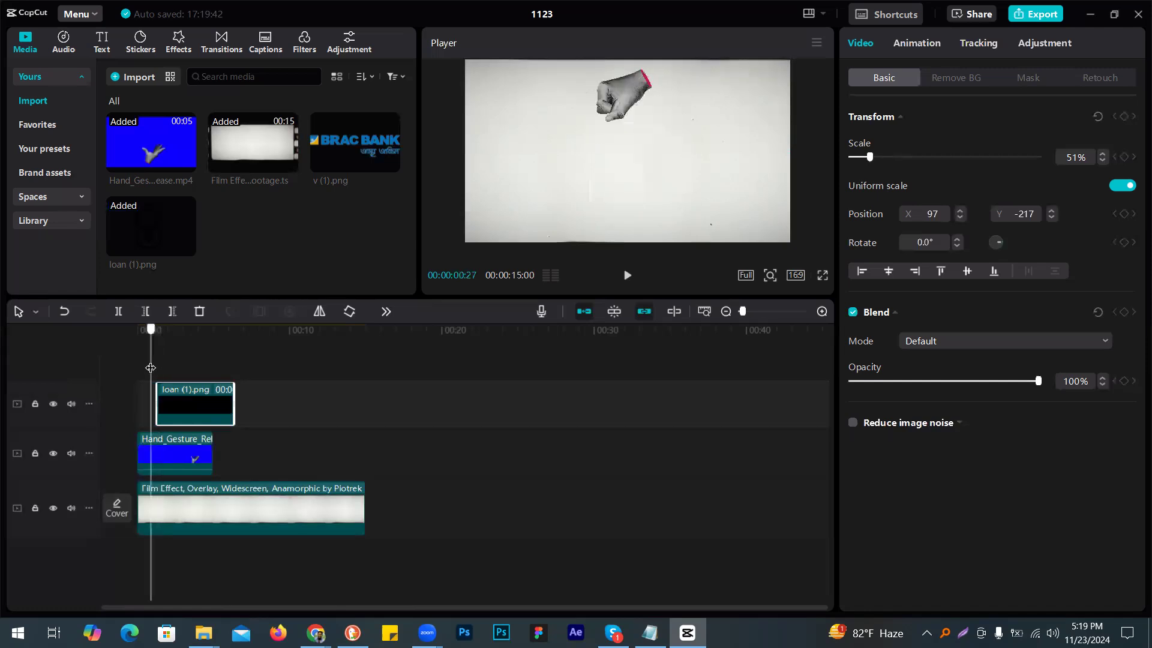
pyautogui.moveTo(186, 405); pyautogui.dragTo(187, 408)
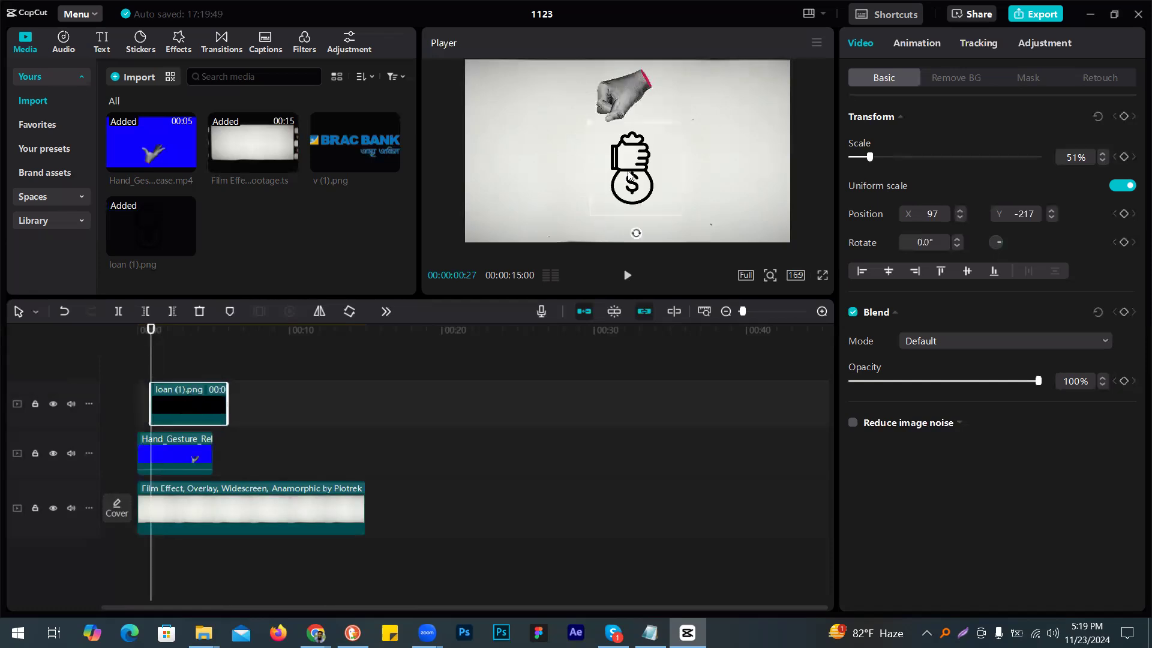
pyautogui.moveTo(633, 174); pyautogui.dragTo(625, 173)
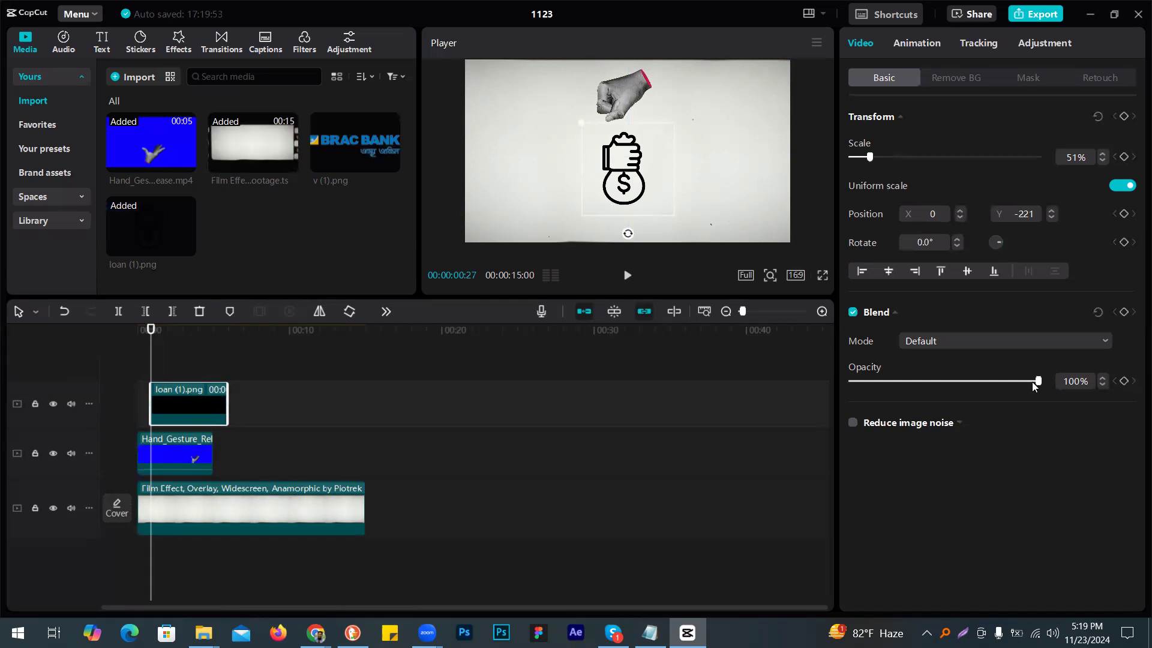
# Step: Set the loan icon's opacity to 0% and add an opacity keyframe at 00:00:00:27
pyautogui.moveTo(1038, 381); pyautogui.dragTo(1012, 381)
pyautogui.write('0')
pyautogui.press('Return')
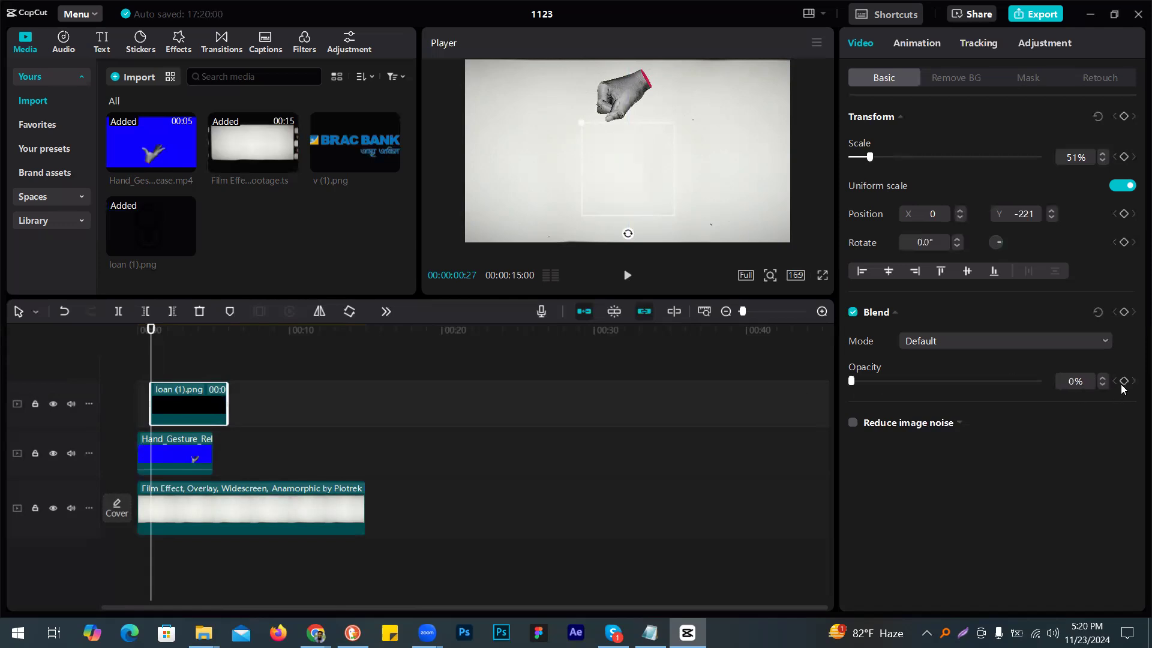
pyautogui.click(1122, 384)
# Step: Set the loan icon's opacity to 100% at 00:00:01:03 to complete its fade-in
pyautogui.press('Right')
pyautogui.press('Right')
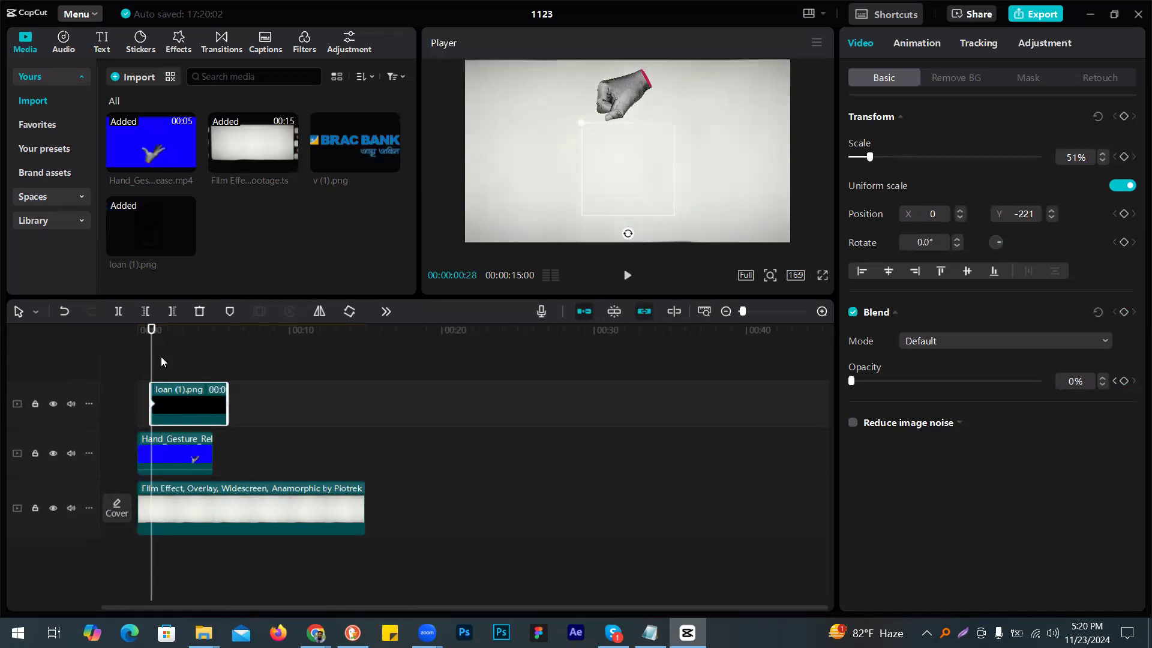
pyautogui.press('Right')
pyautogui.press('Right')
pyautogui.press('Right')
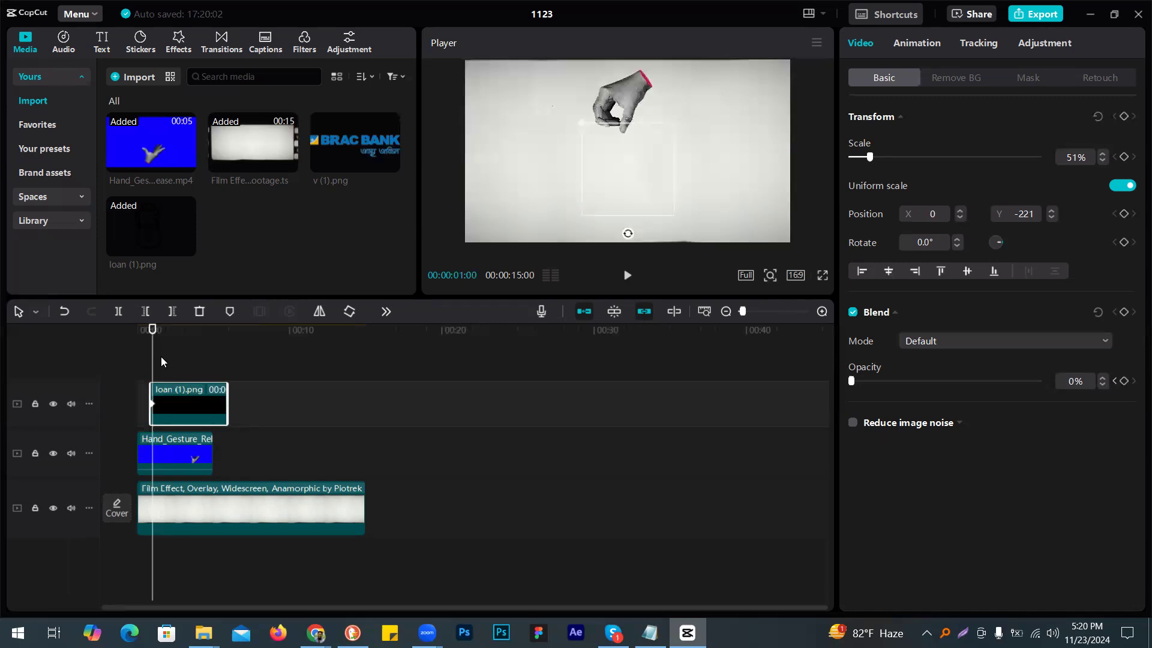
pyautogui.press('Right')
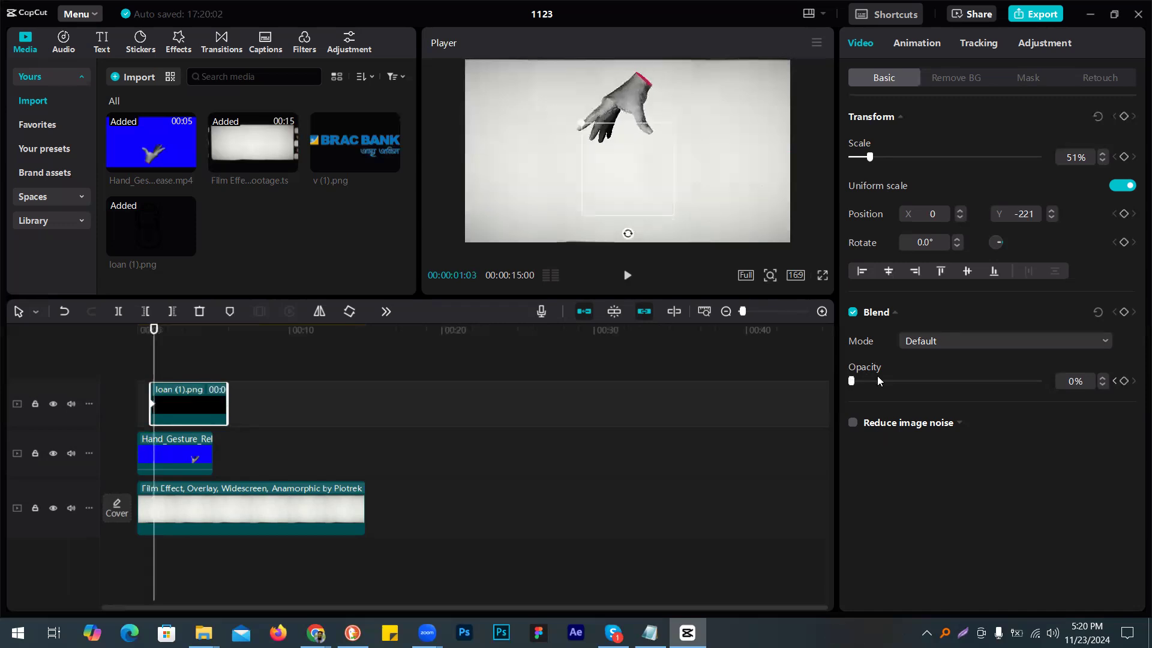
pyautogui.moveTo(989, 378); pyautogui.dragTo(1079, 363)
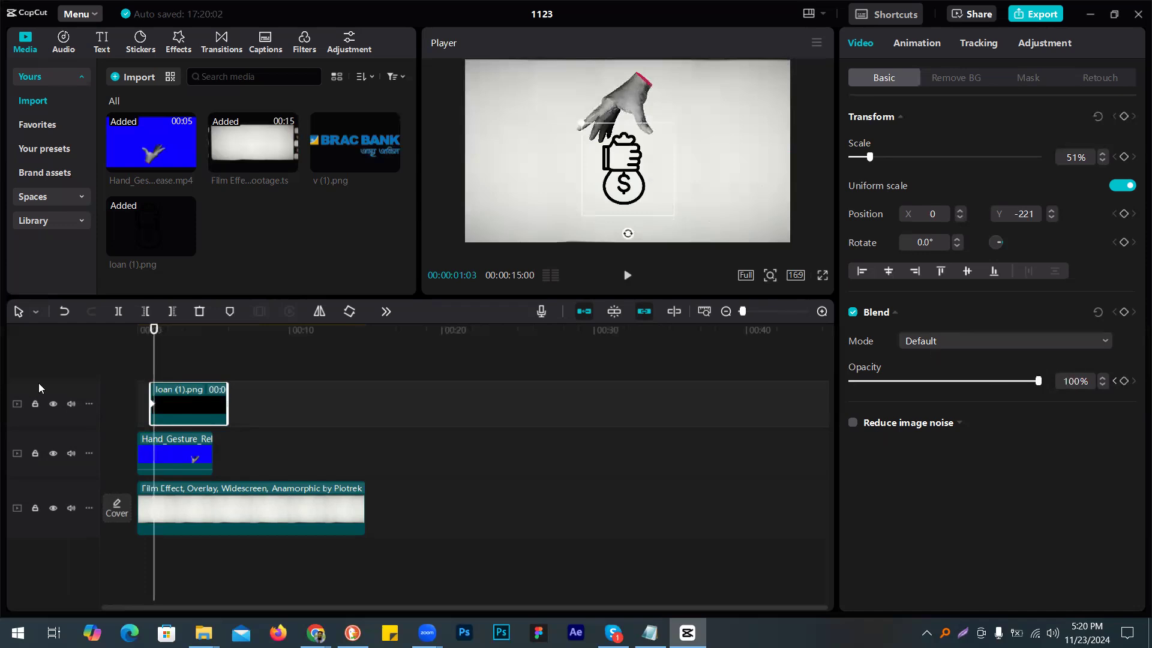
# Step: Play the composition from the start to check the loan icon's fade-in against the opening hand
pyautogui.press('Home')
pyautogui.click(626, 275)
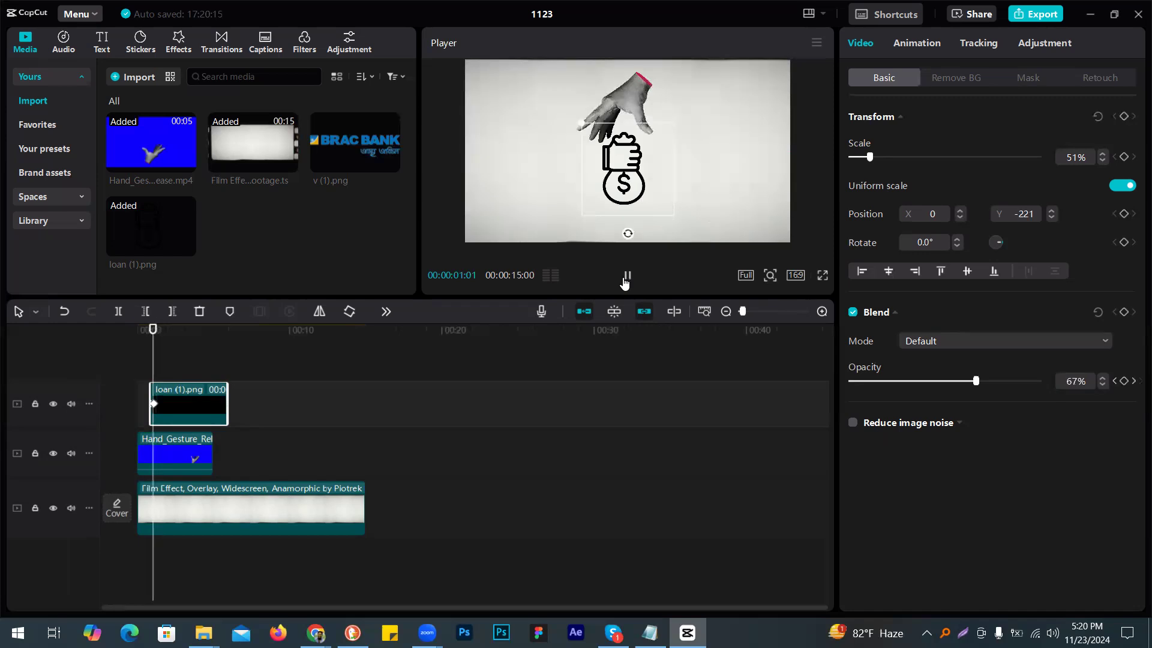
pyautogui.press('space')
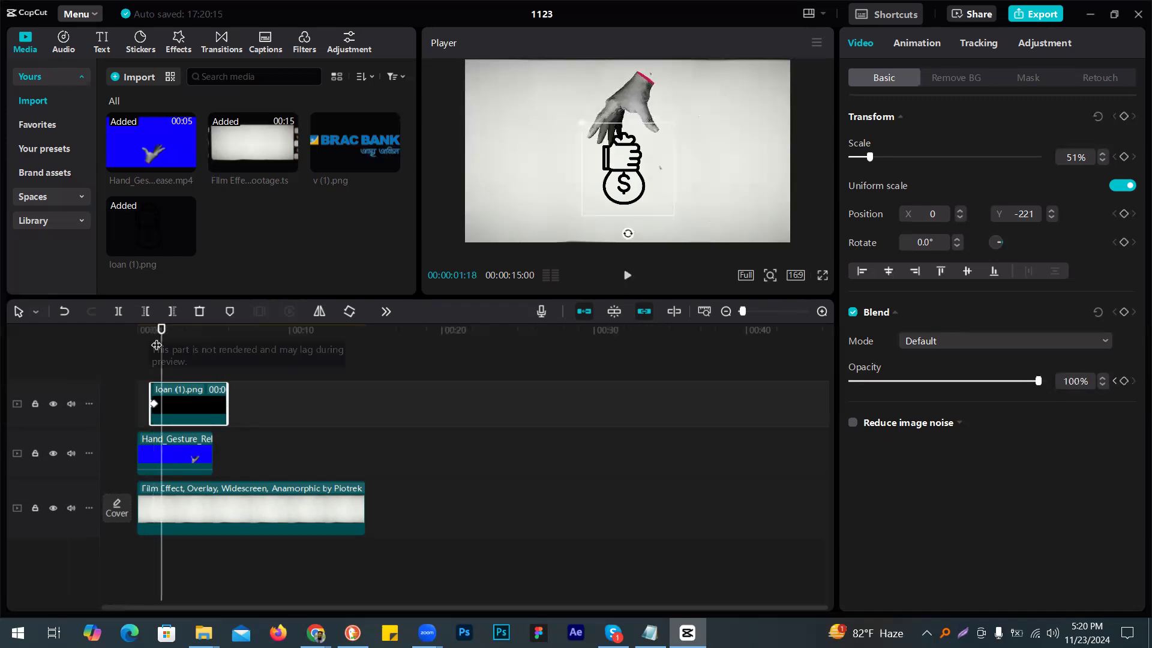
# Step: Find the frame at 00:00:01:01 where the hand opens and shift the loan icon clip to start there
pyautogui.click(764, 304)
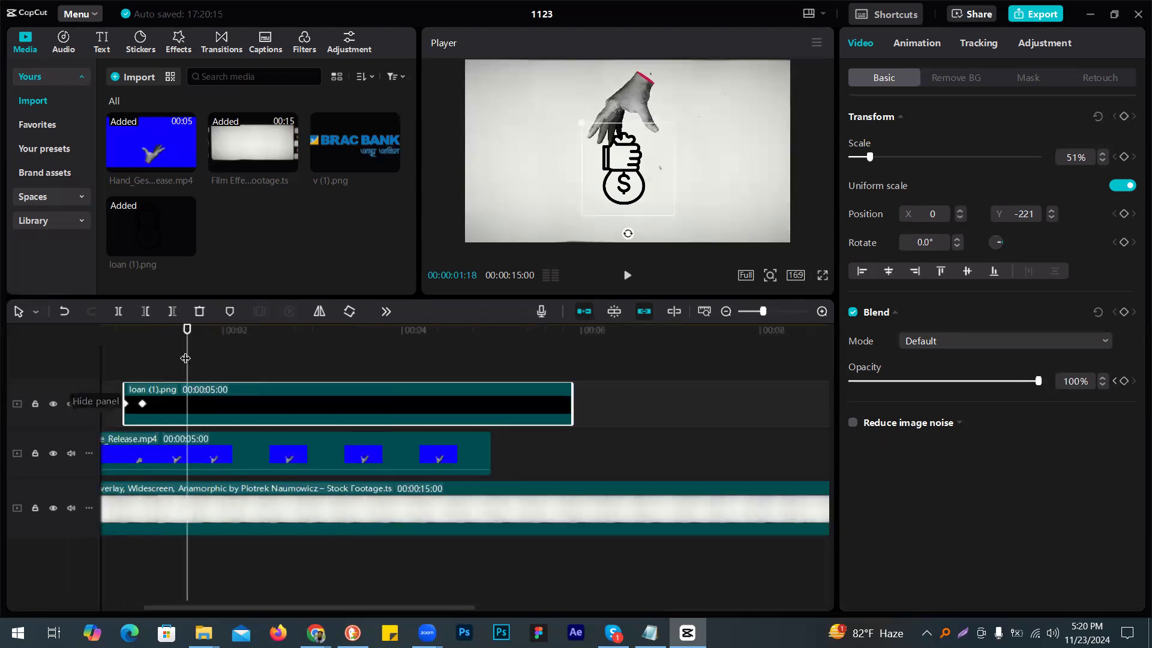
pyautogui.moveTo(185, 358); pyautogui.dragTo(153, 363)
pyautogui.press('Home')
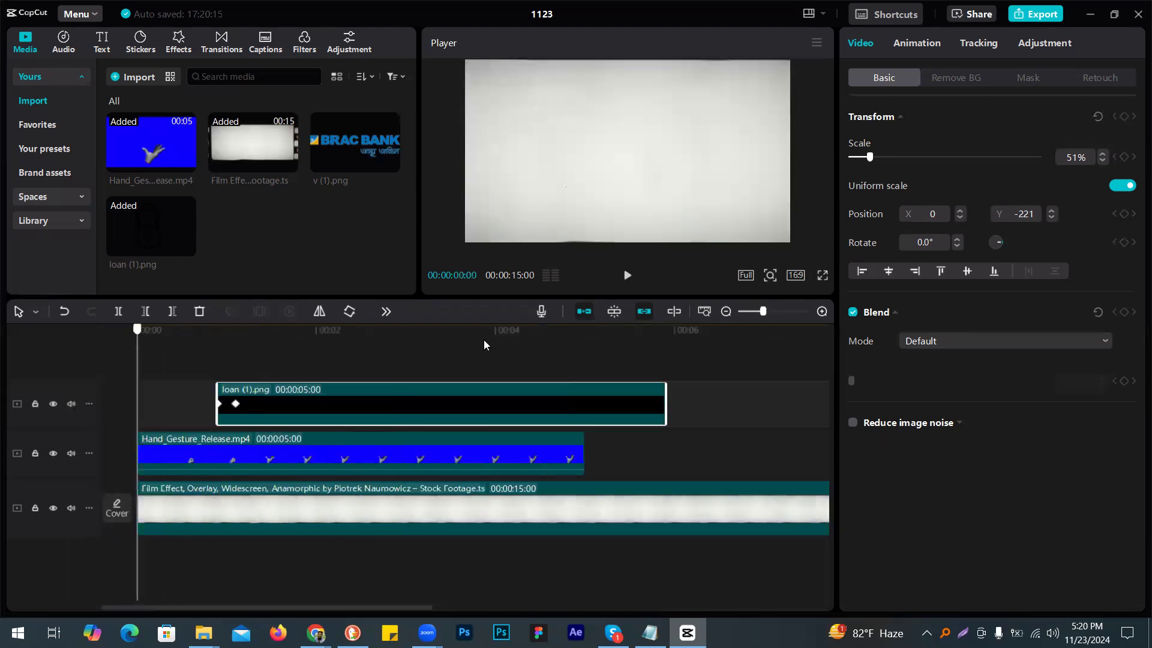
pyautogui.press('space')
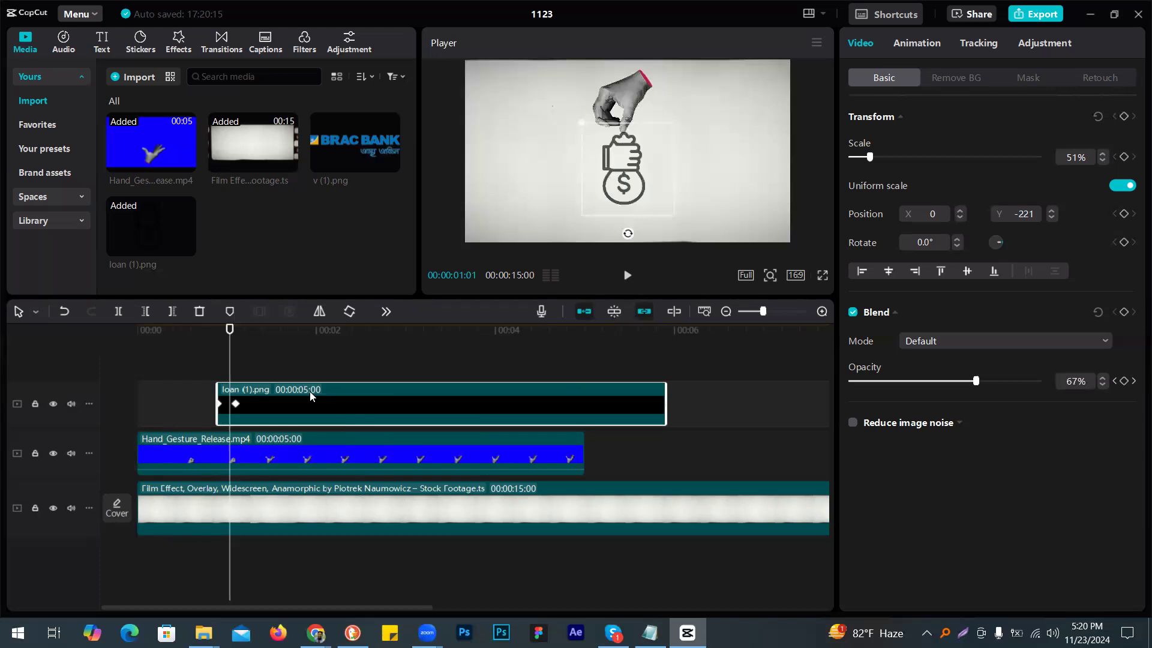
pyautogui.moveTo(321, 390); pyautogui.dragTo(322, 394)
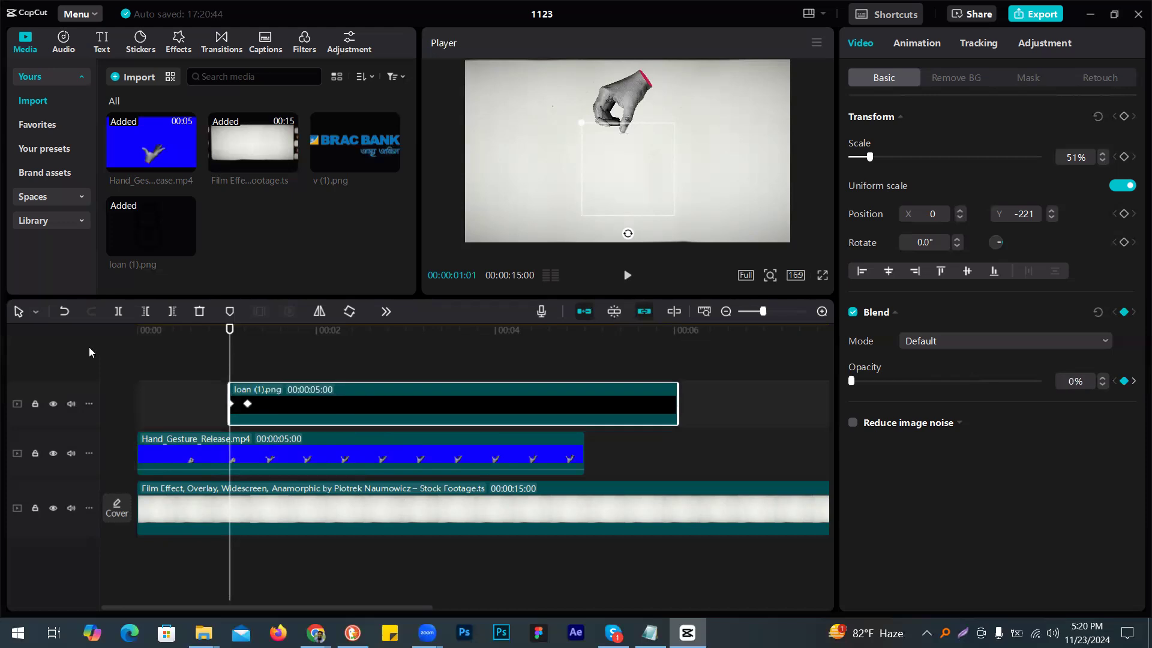
# Step: Replay the composition from the start and step back frame by frame through the loan icon's fade-in to 00:00:01:01
pyautogui.press('Home')
pyautogui.click(627, 274)
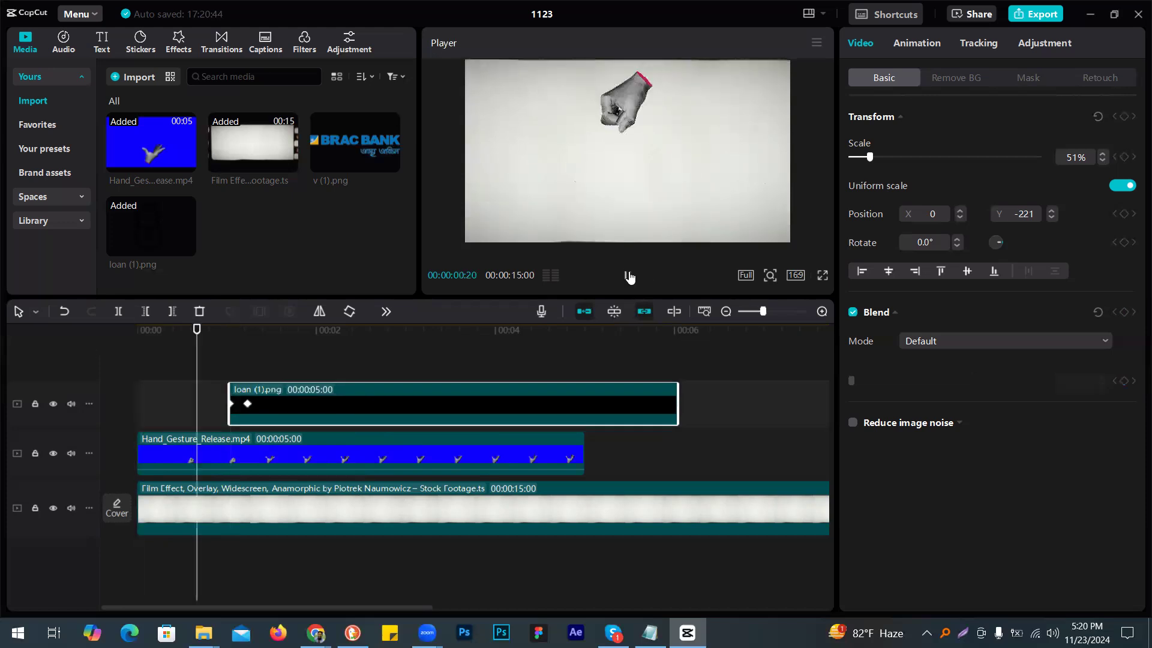
pyautogui.press('space')
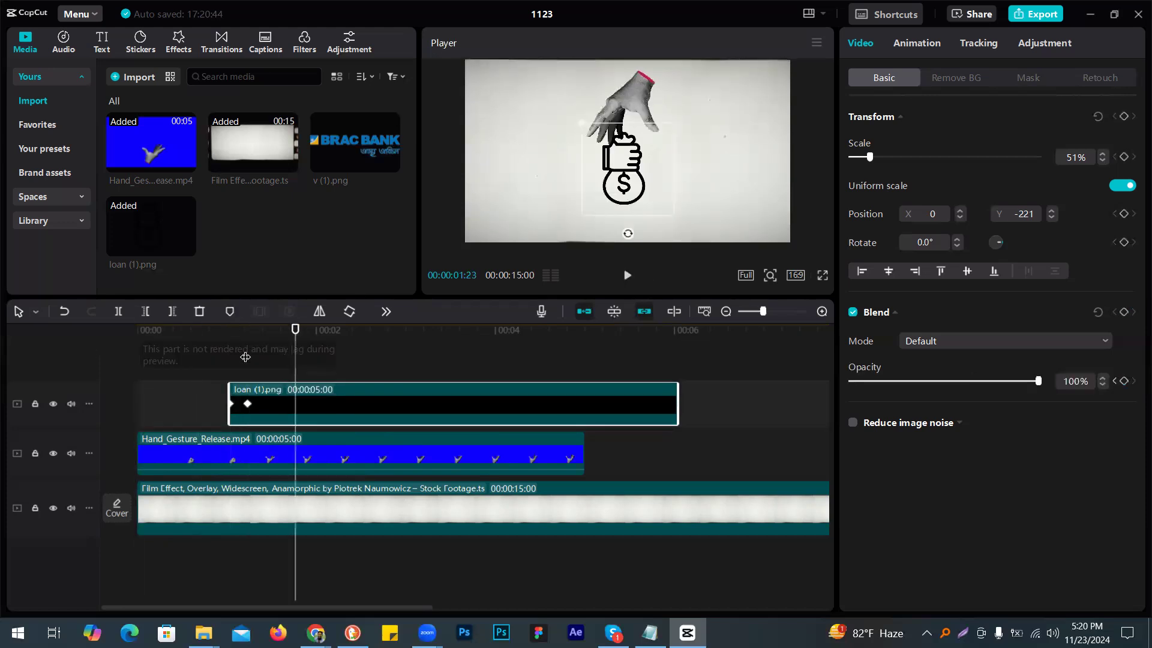
pyautogui.press('Left')
pyautogui.press('Left')
pyautogui.press('Left')
pyautogui.press('Left')
pyautogui.press('Left')
pyautogui.press('Left')
pyautogui.press('Left')
pyautogui.press('Left')
pyautogui.press('Left')
pyautogui.press('Left')
pyautogui.press('Left')
pyautogui.press('Left')
pyautogui.press('Left')
pyautogui.press('Left')
pyautogui.press('Left')
pyautogui.press('Left')
pyautogui.press('Left')
pyautogui.press('Left')
pyautogui.press('Left')
pyautogui.press('Left')
pyautogui.press('Left')
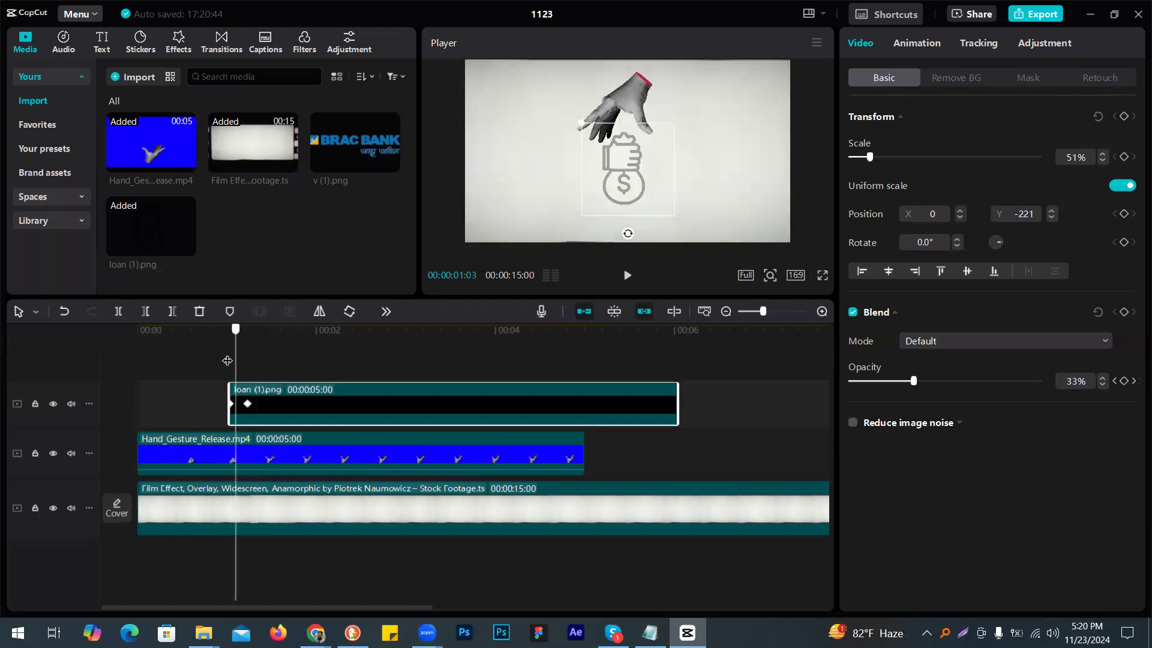
pyautogui.press('Left')
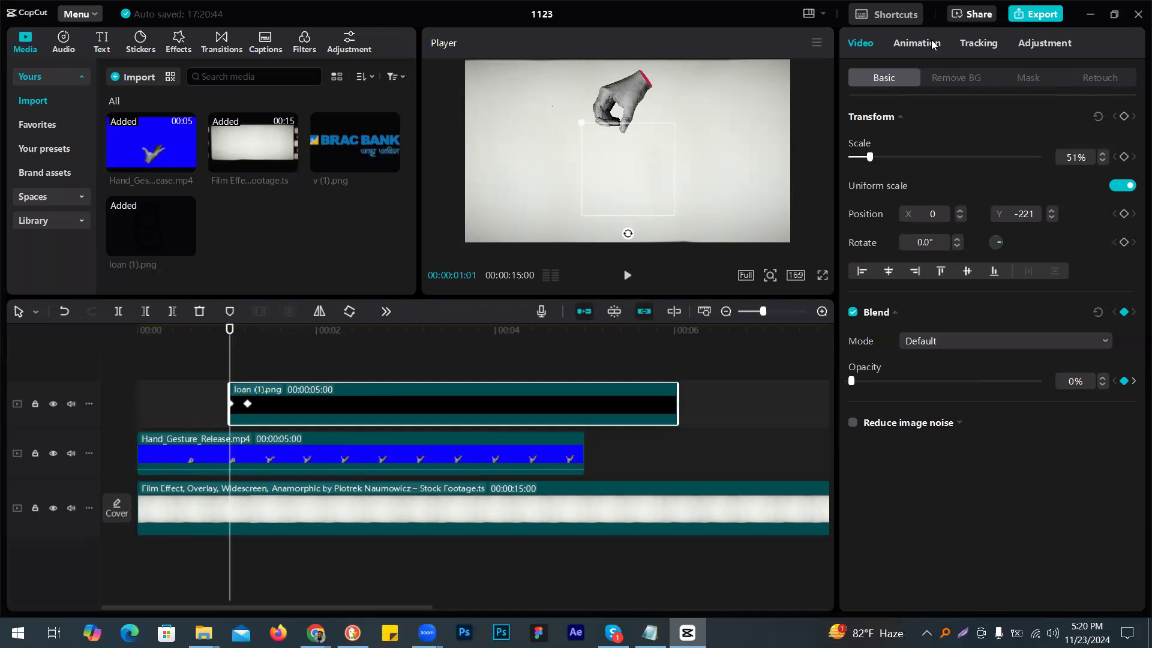
# Step: Apply the Slide Down entrance animation to the loan icon and play the composition full screen from the start
pyautogui.click(934, 44)
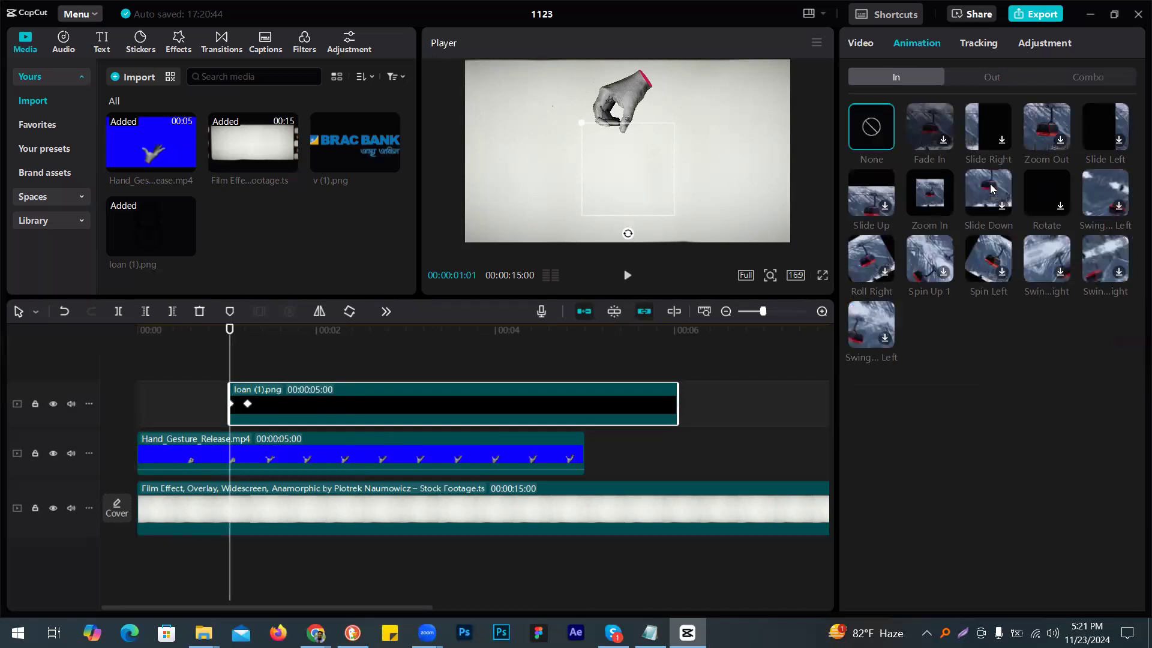
pyautogui.click(990, 184)
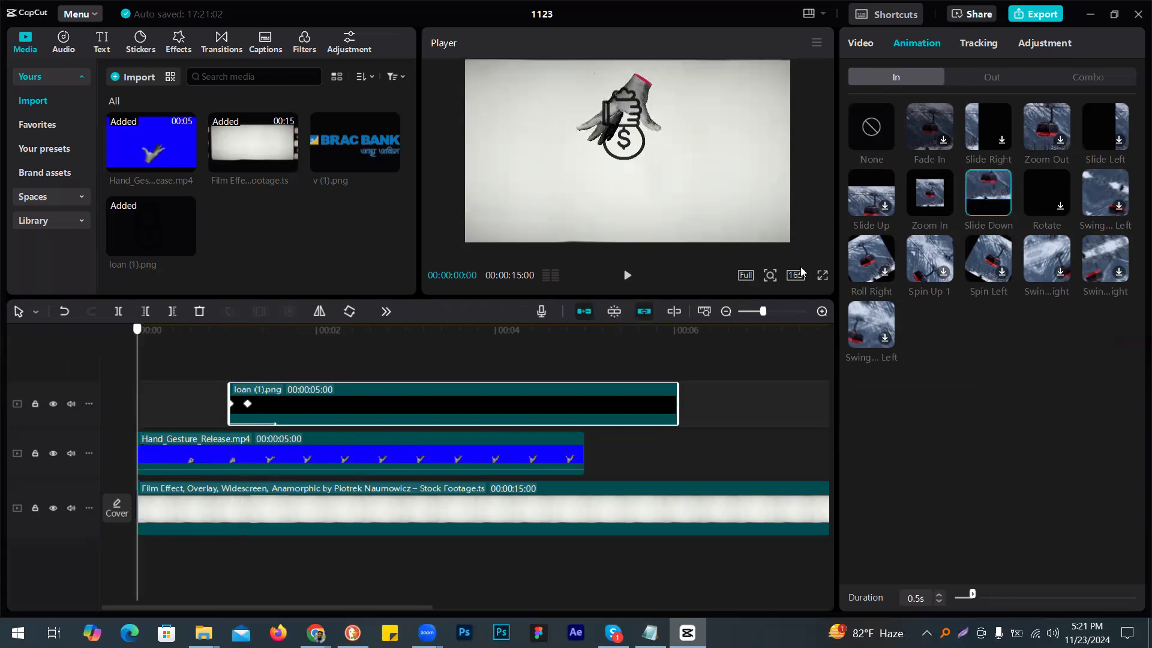
pyautogui.click(823, 275)
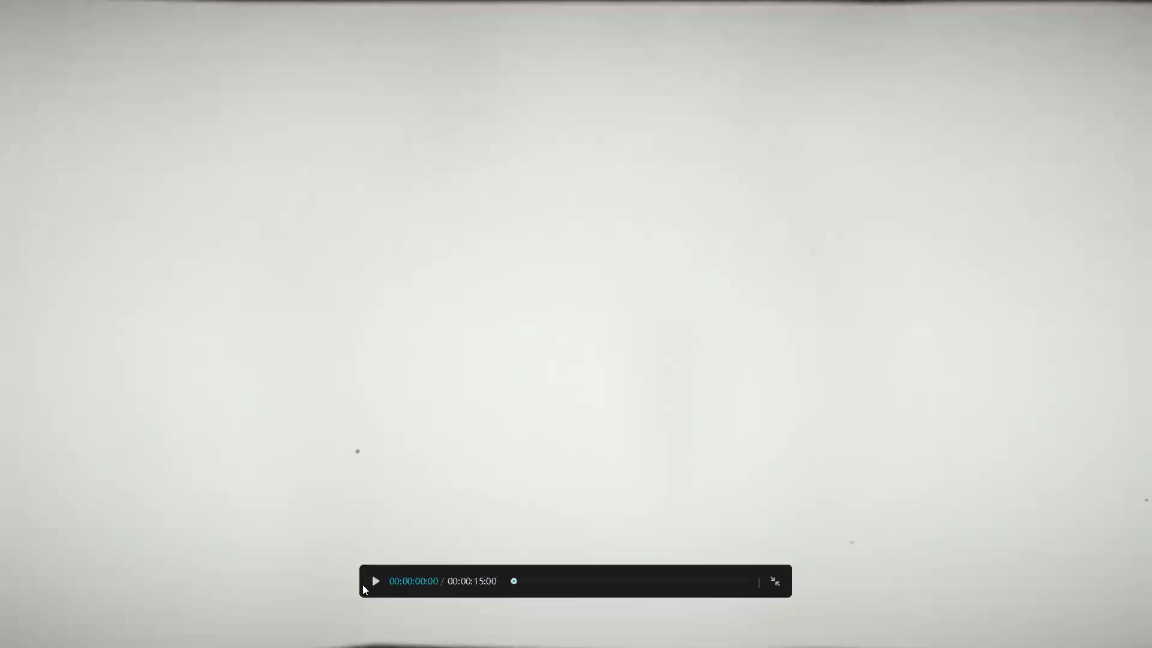
pyautogui.click(376, 580)
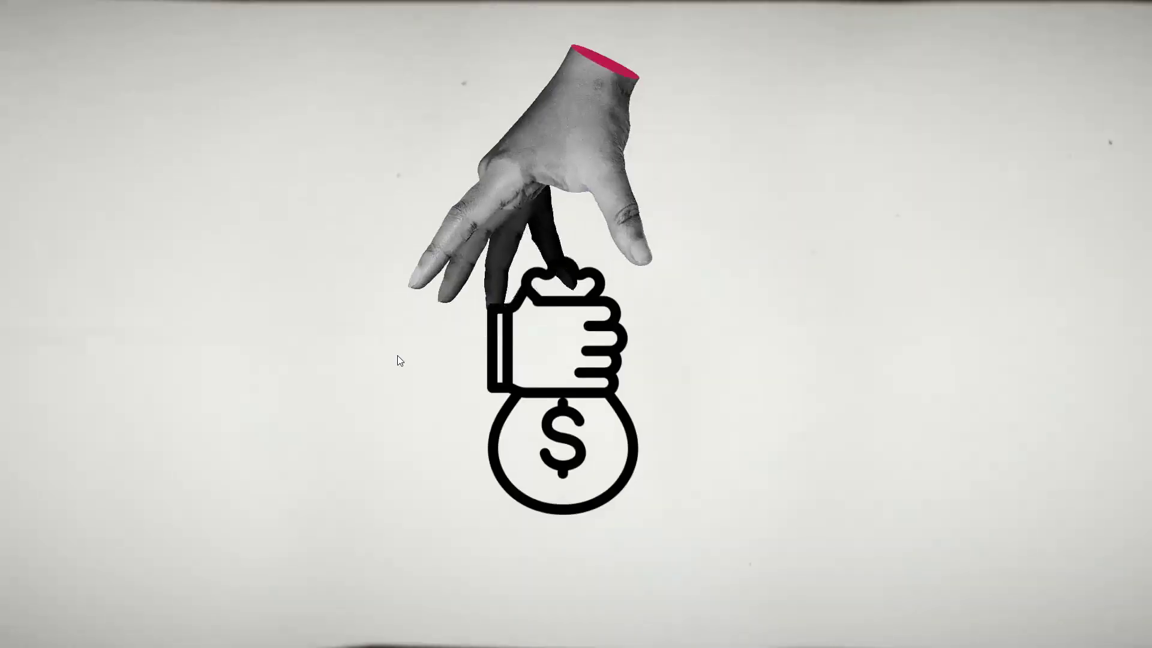
# Step: Try shifting the loan icon clip to start at 00:00:01:04, check it against the hand, and undo the shift
pyautogui.press('Escape')
pyautogui.click(343, 375)
pyautogui.click(242, 380)
pyautogui.click(238, 380)
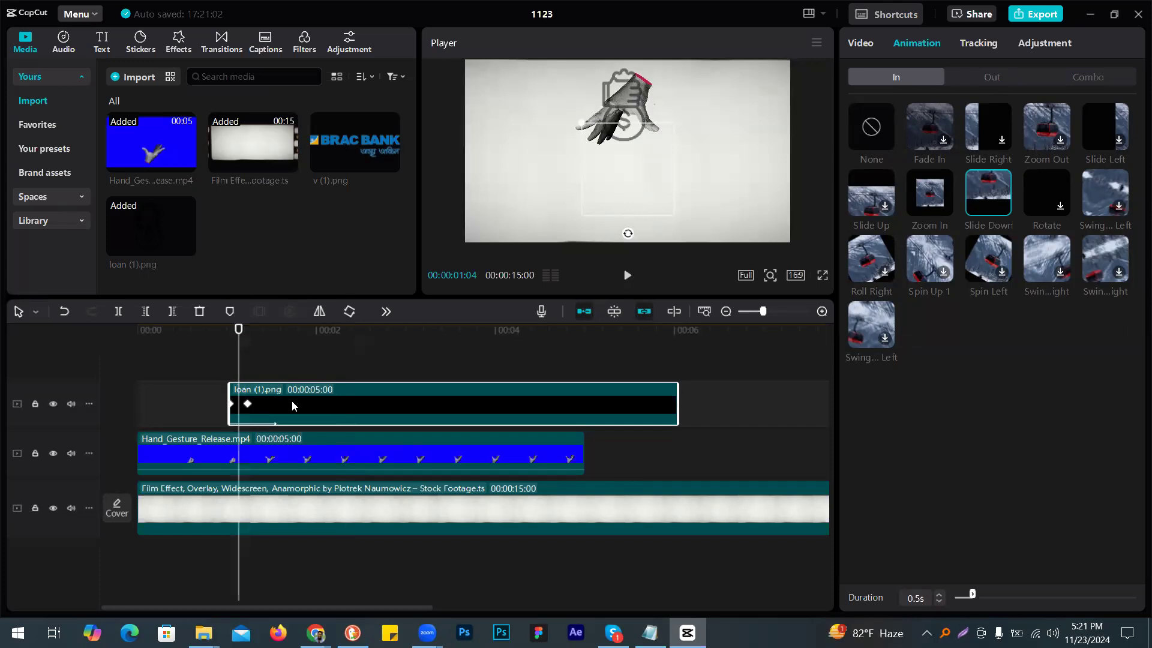
pyautogui.moveTo(292, 401); pyautogui.dragTo(301, 401)
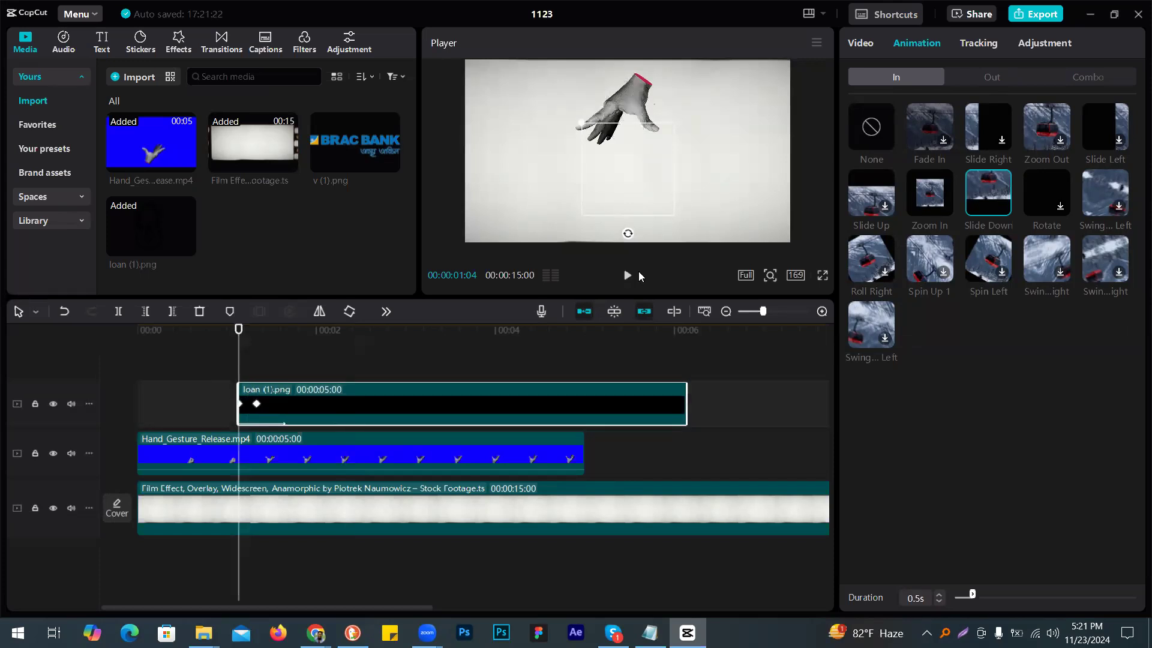
pyautogui.click(280, 378)
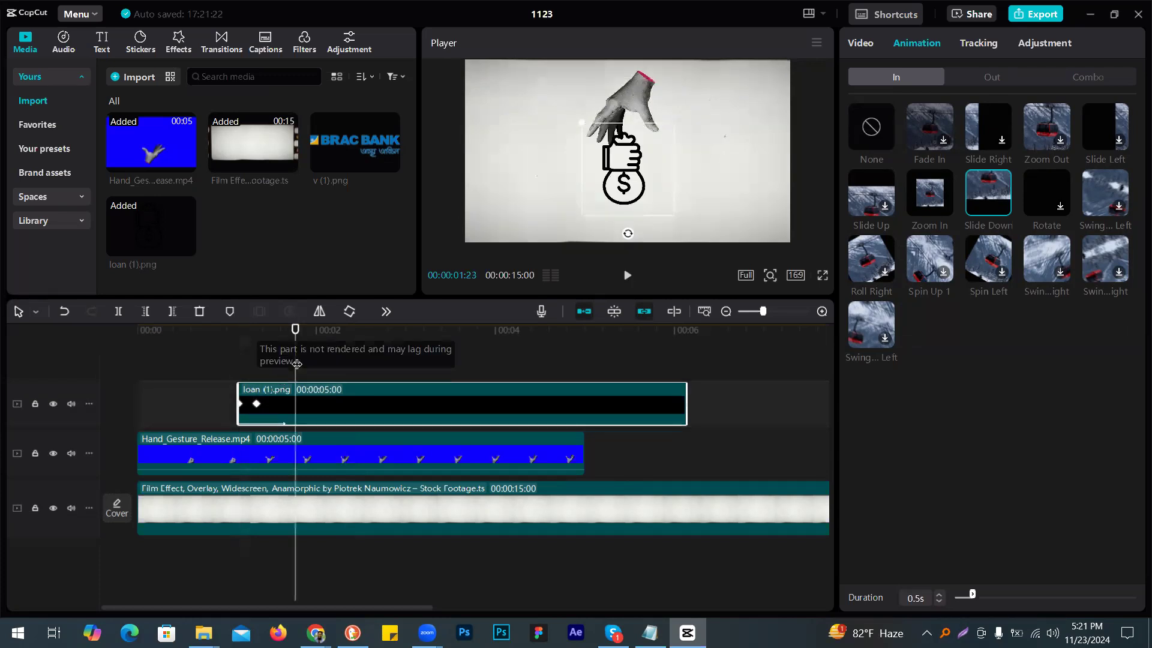
pyautogui.click(239, 368)
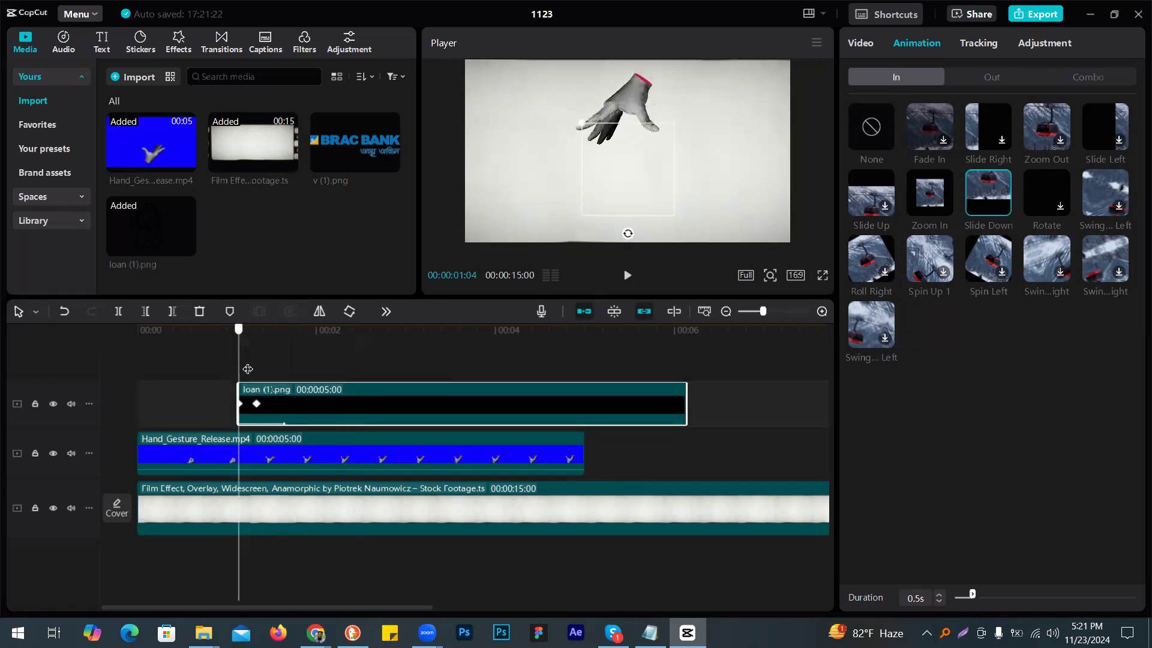
pyautogui.click(247, 368)
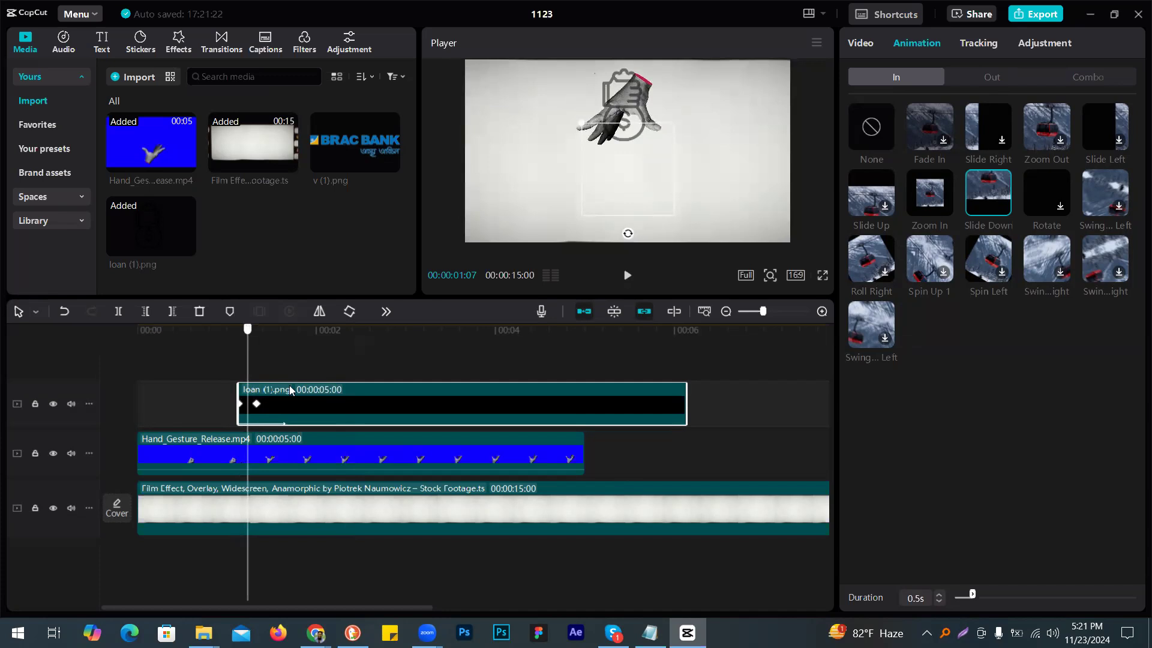
pyautogui.hotkey('ctrl', 'z')
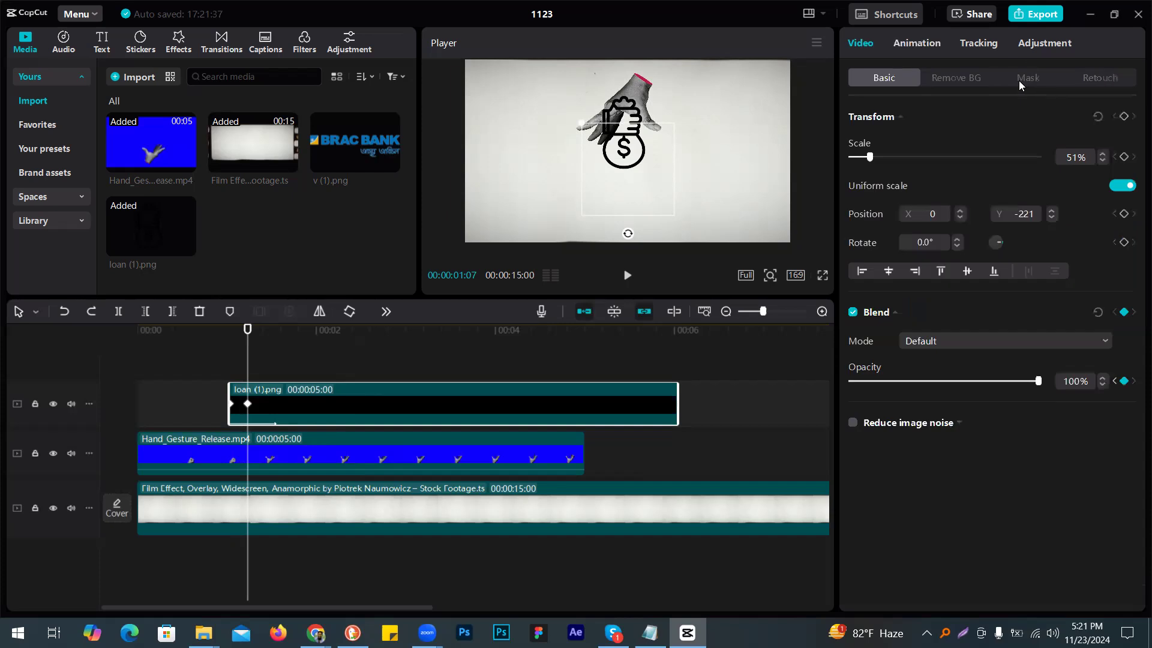
# Step: Apply a Horizontal mask to the loan icon and set the mask's rotation to 180°
pyautogui.click(1008, 78)
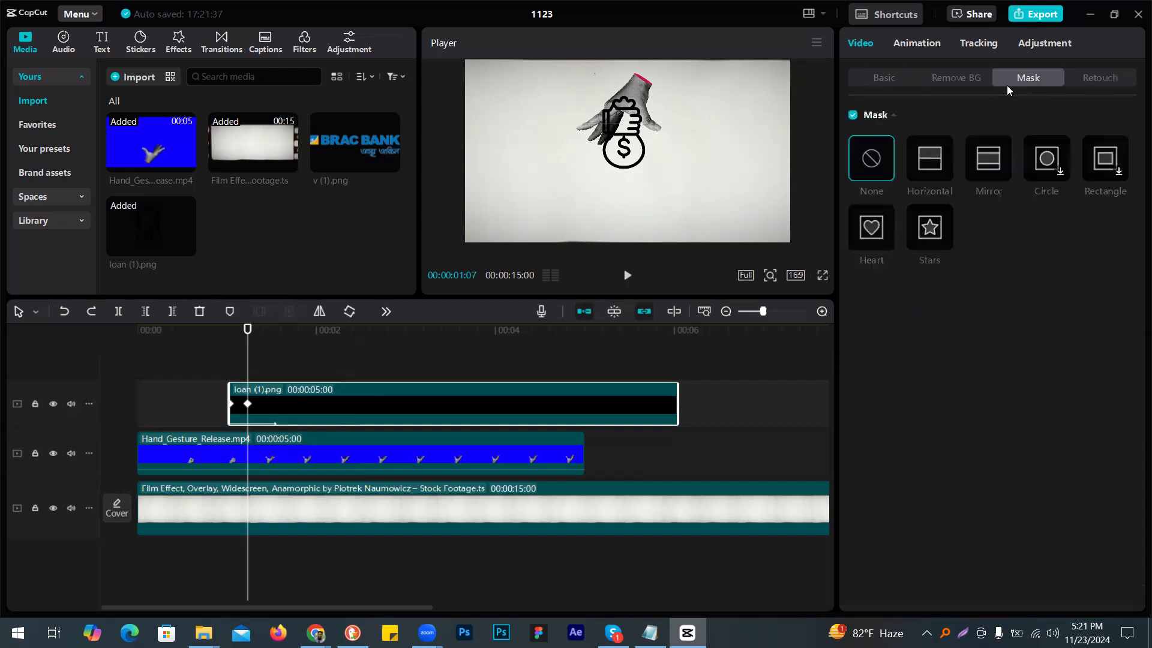
pyautogui.click(932, 166)
pyautogui.write('10')
pyautogui.press('Return')
pyautogui.hotkey('ctrl', 'a')
pyautogui.write('18')
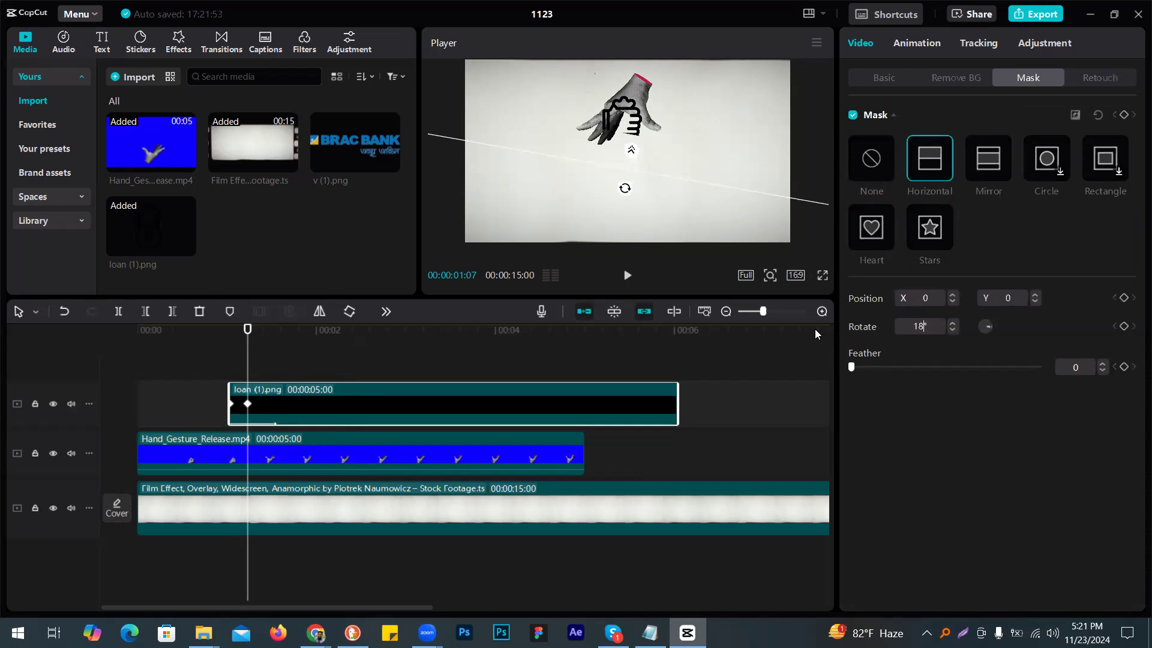
pyautogui.write('0')
pyautogui.press('Return')
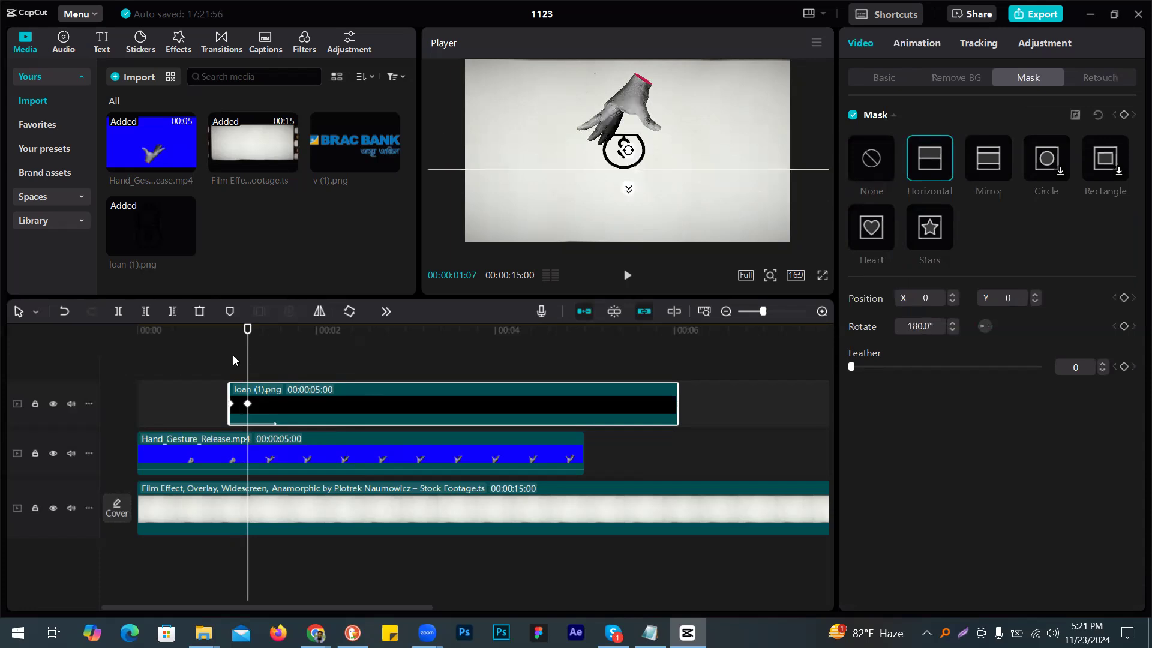
# Step: Play the masked loan icon's entrance from 00:00:01:00 and inspect it at 00:00:01:08
pyautogui.press('Up')
pyautogui.click(201, 362)
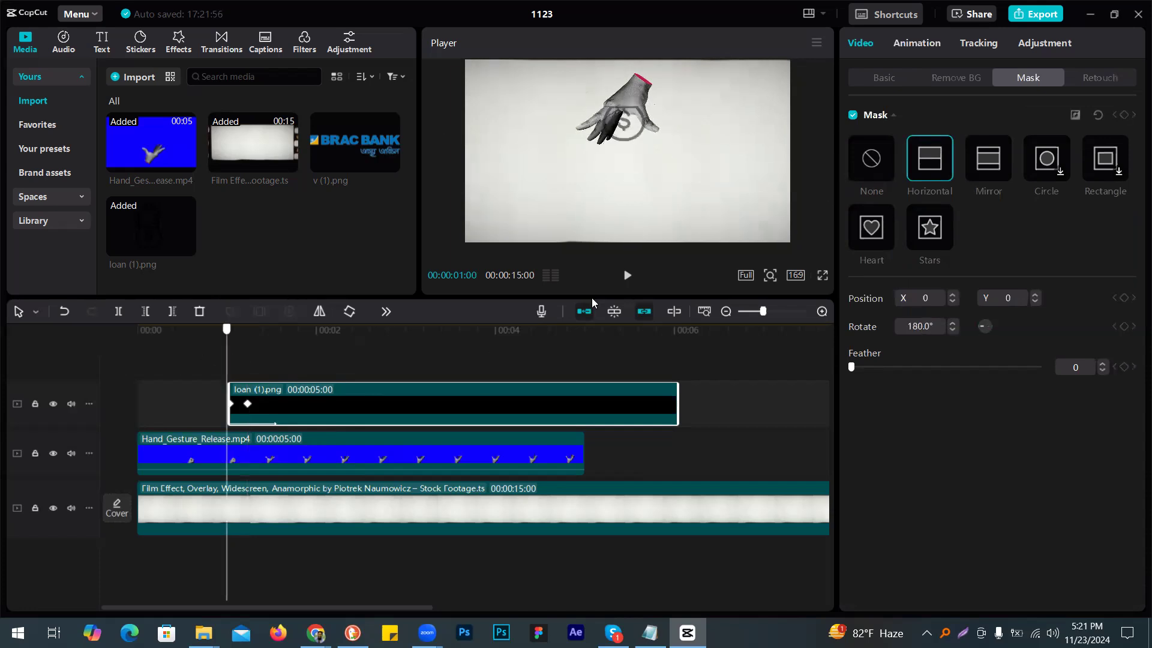
pyautogui.click(627, 276)
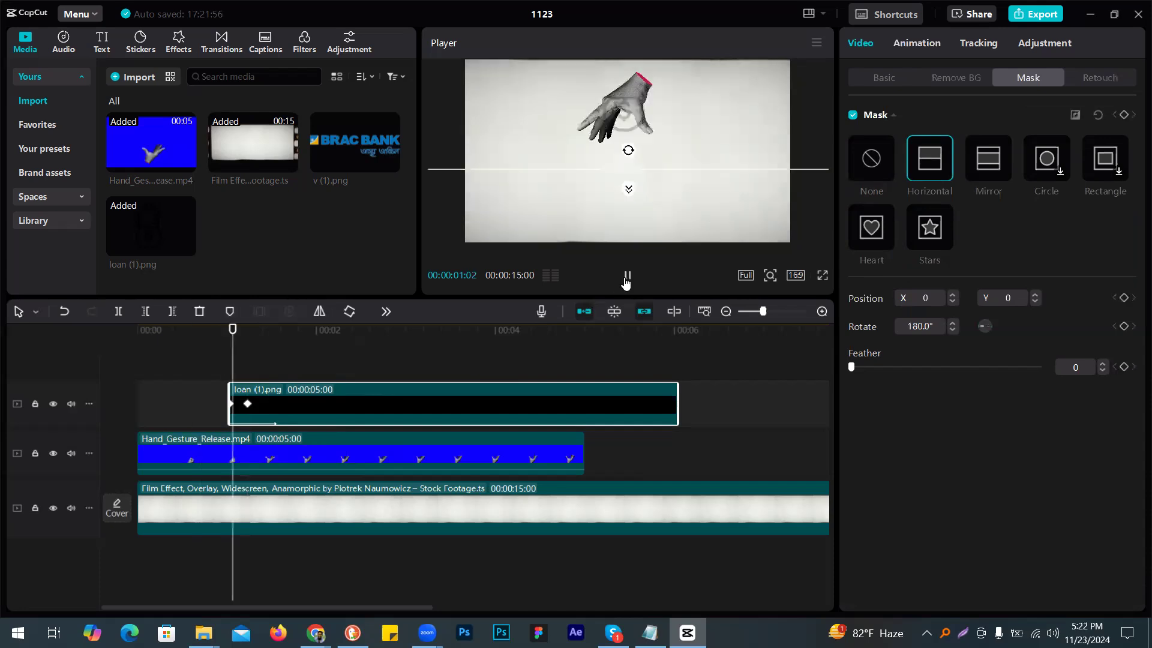
pyautogui.click(625, 279)
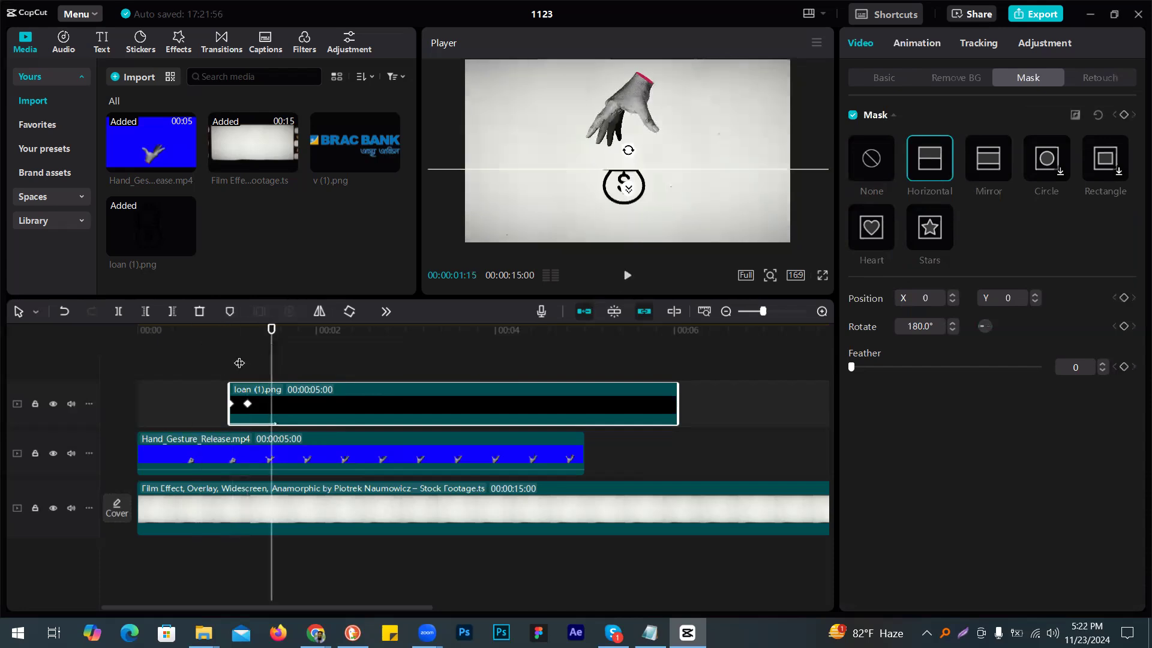
pyautogui.click(240, 363)
pyautogui.click(251, 364)
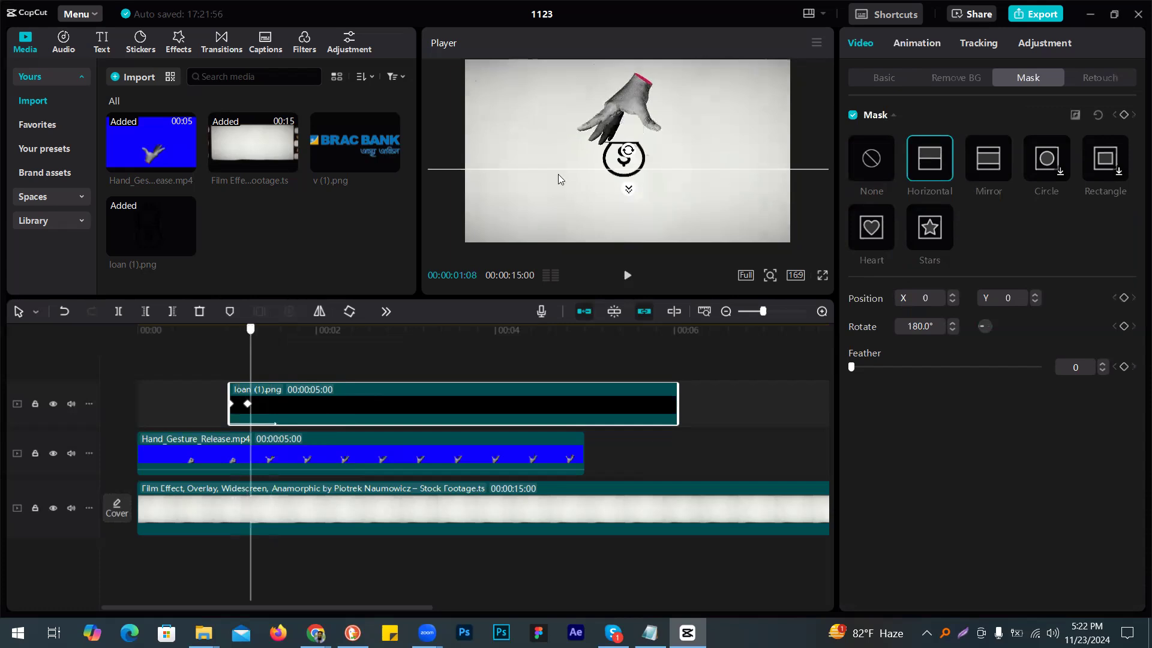
# Step: Move the horizontal mask line up to about X -2, Y 234 and set its rotation to -180°
pyautogui.moveTo(554, 152); pyautogui.dragTo(554, 126)
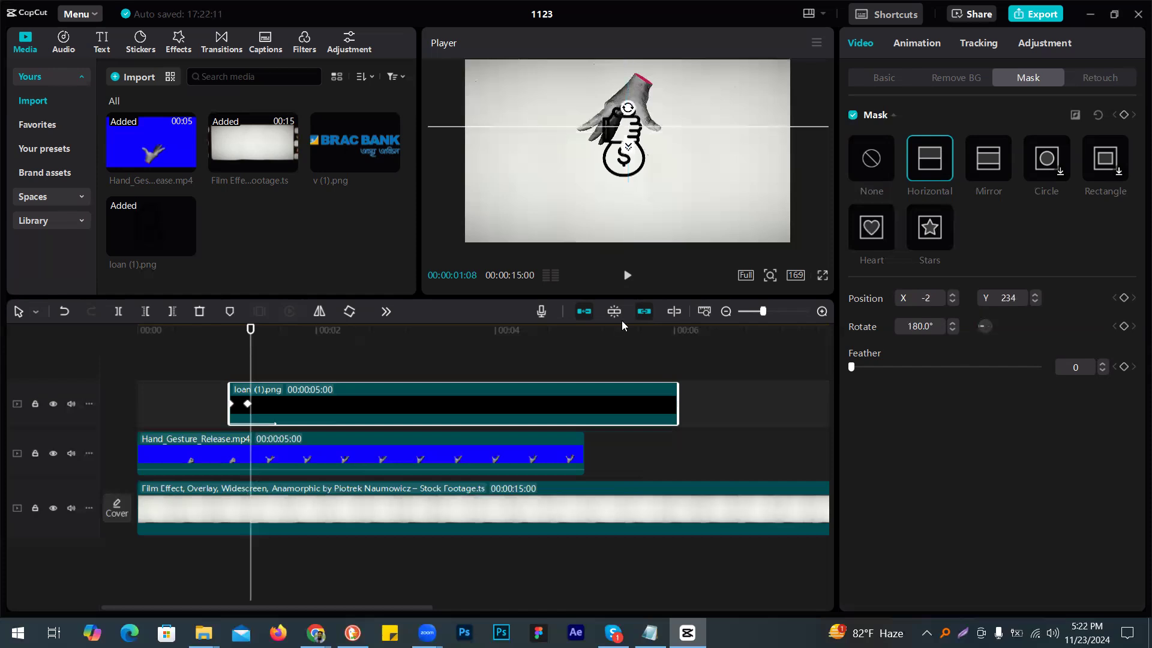
pyautogui.write('9')
pyautogui.press('BackSpace')
pyautogui.write('-180')
pyautogui.press('Return')
# Step: Try mask rotations of 90° and 180° on the loan icon, and return the rotation to -180°
pyautogui.click(937, 327)
pyautogui.hotkey('ctrl', 'a')
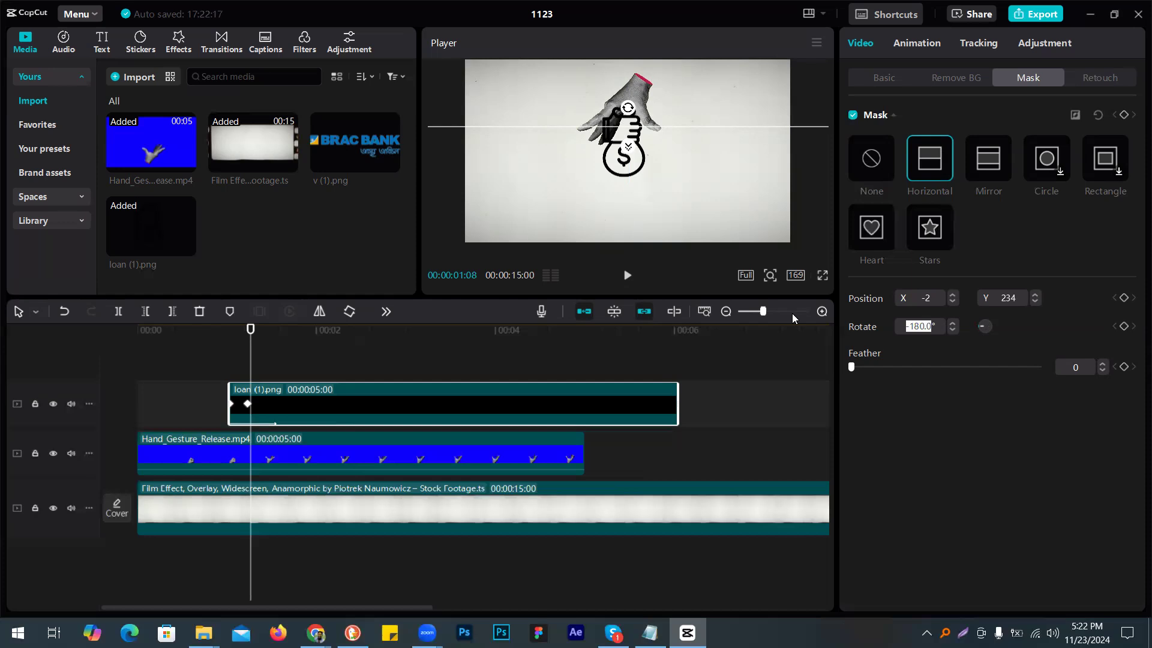
pyautogui.write('90')
pyautogui.press('Return')
pyautogui.hotkey('ctrl', 'a')
pyautogui.write('180')
pyautogui.press('Return')
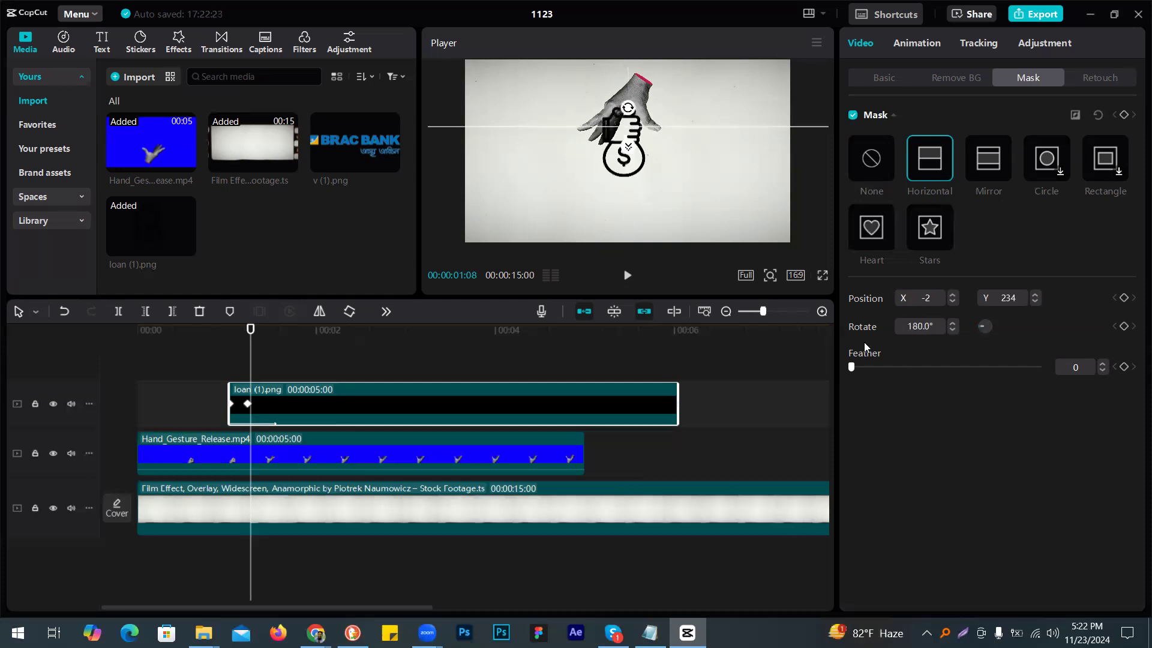
pyautogui.hotkey('ctrl', 'a')
pyautogui.write('-180')
pyautogui.press('Return')
# Step: Try moving the mask line to X -32, Y 256 at 00:00:01:11, and undo the loan icon's horizontal mask
pyautogui.click(260, 353)
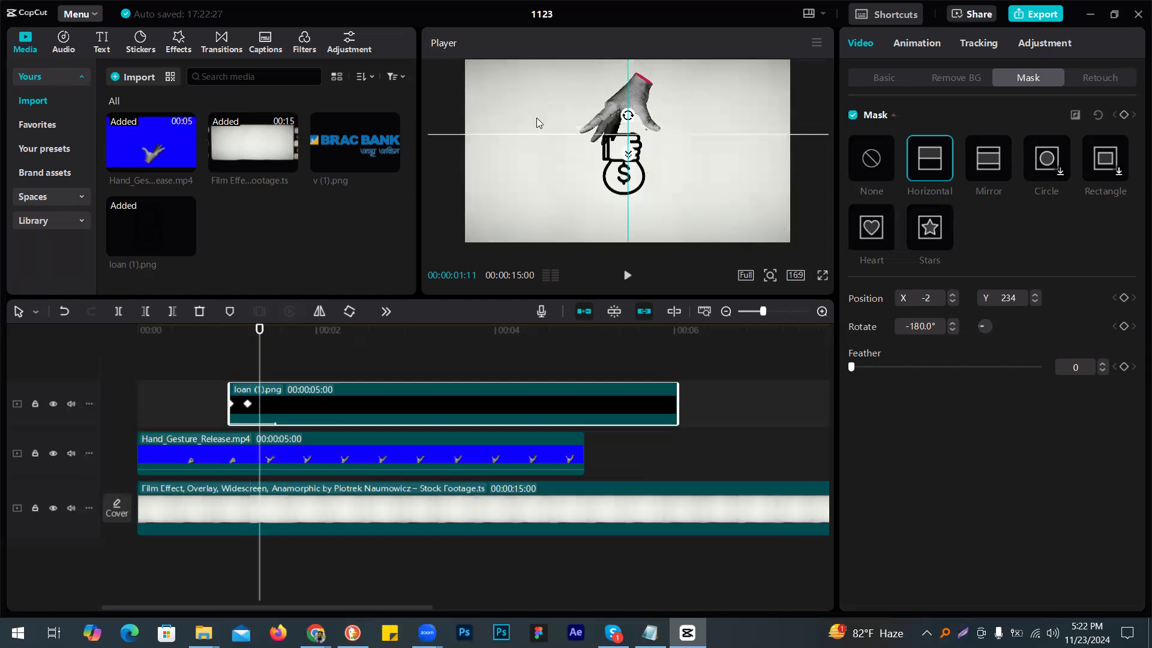
pyautogui.moveTo(537, 94); pyautogui.dragTo(527, 96)
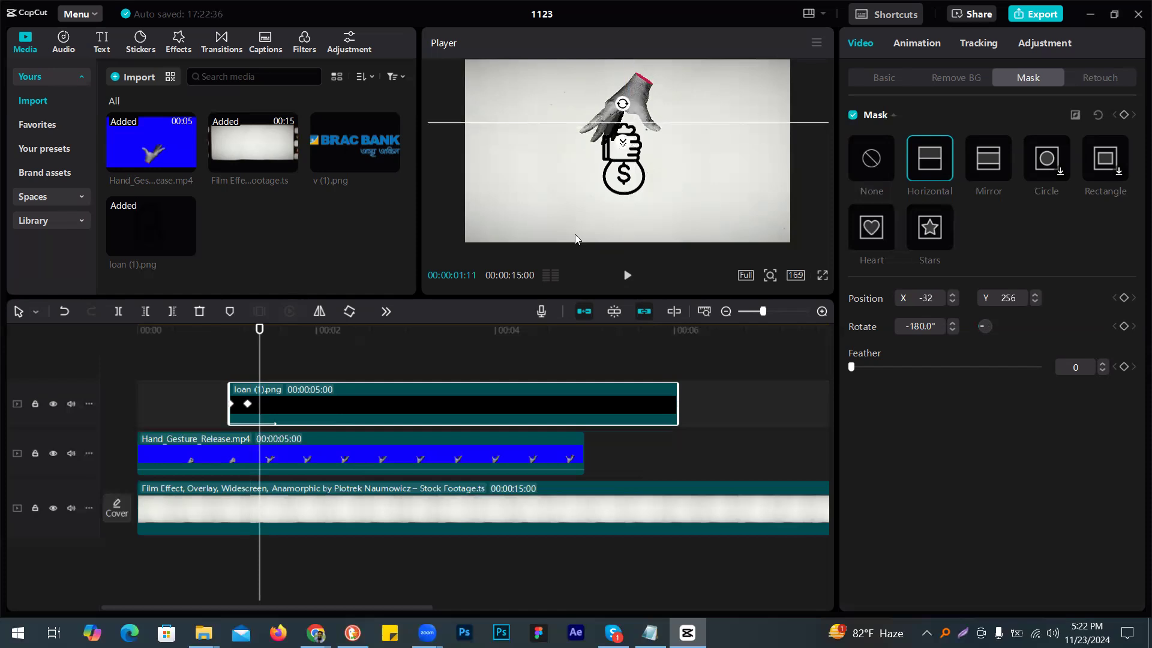
pyautogui.hotkey('ctrl', 'z')
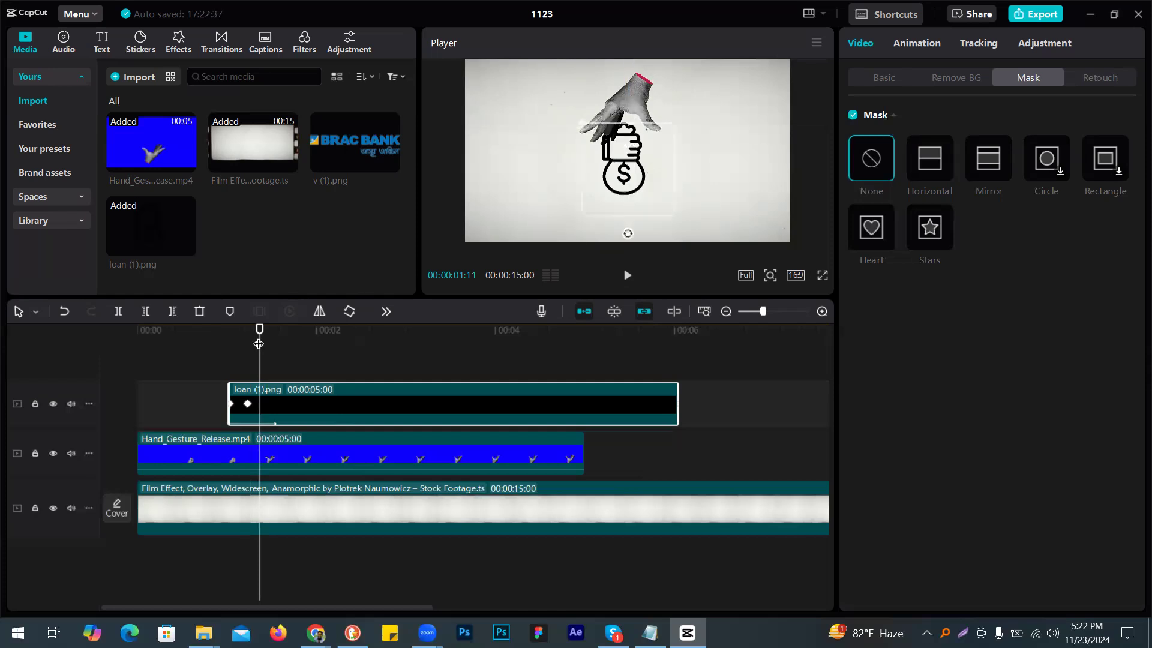
# Step: Examine the unmasked loan icon's entrance against the opening hand between 00:00:01:00 and 00:00:01:04
pyautogui.click(228, 342)
pyautogui.click(231, 335)
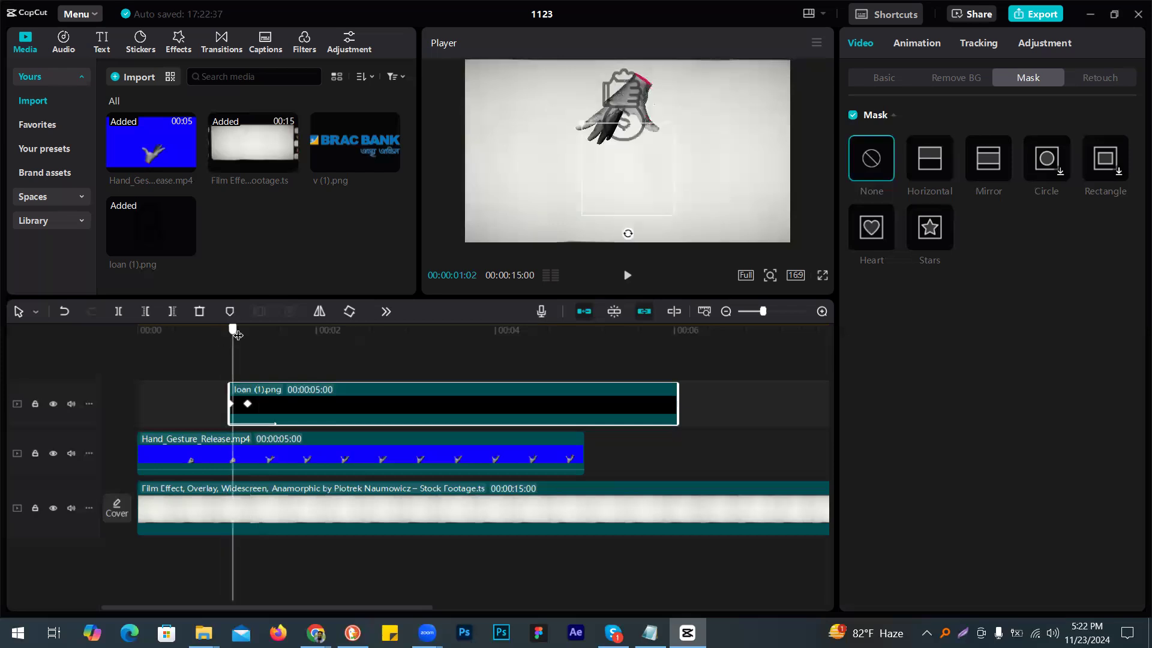
pyautogui.moveTo(230, 334); pyautogui.dragTo(226, 331)
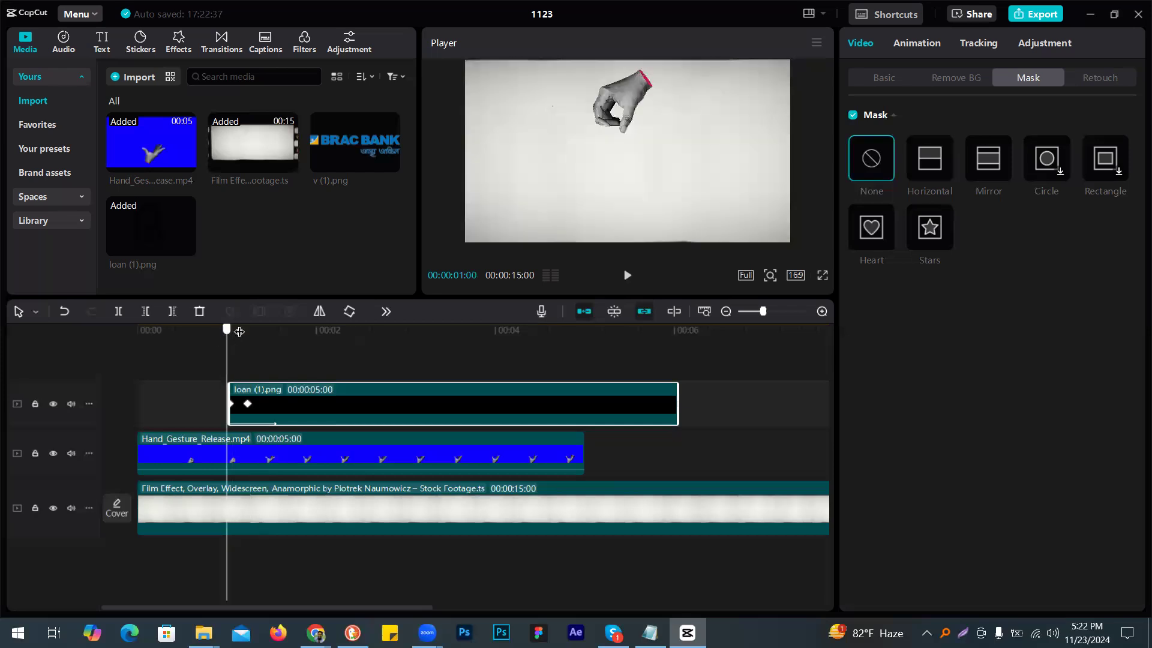
pyautogui.click(238, 332)
pyautogui.click(227, 334)
pyautogui.click(239, 323)
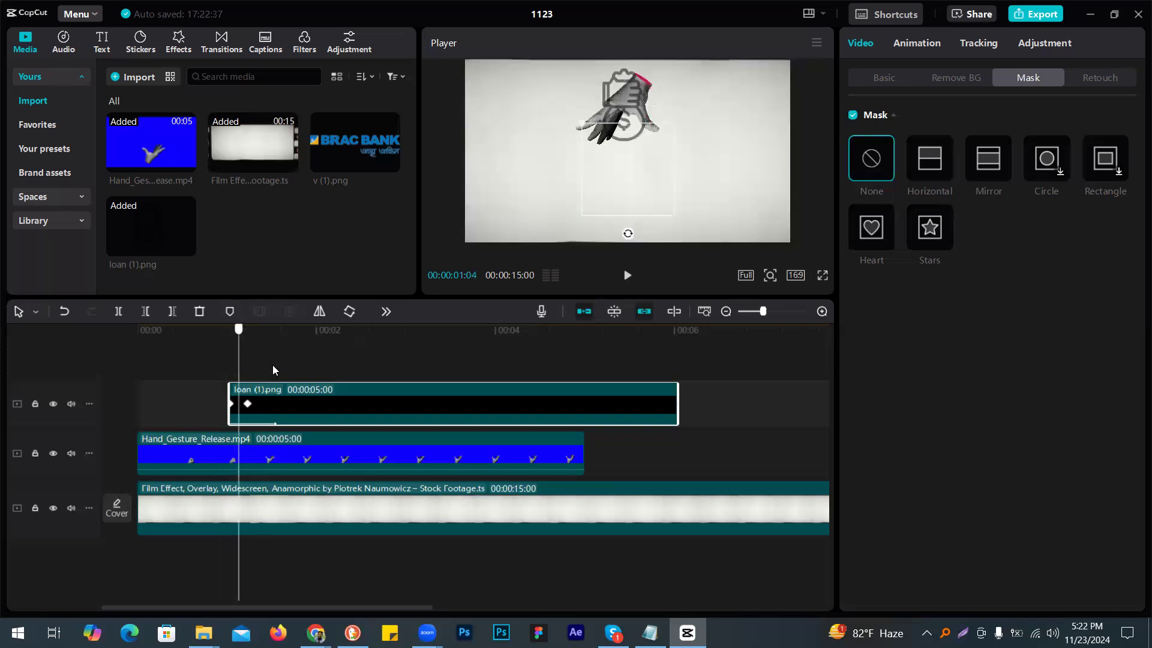
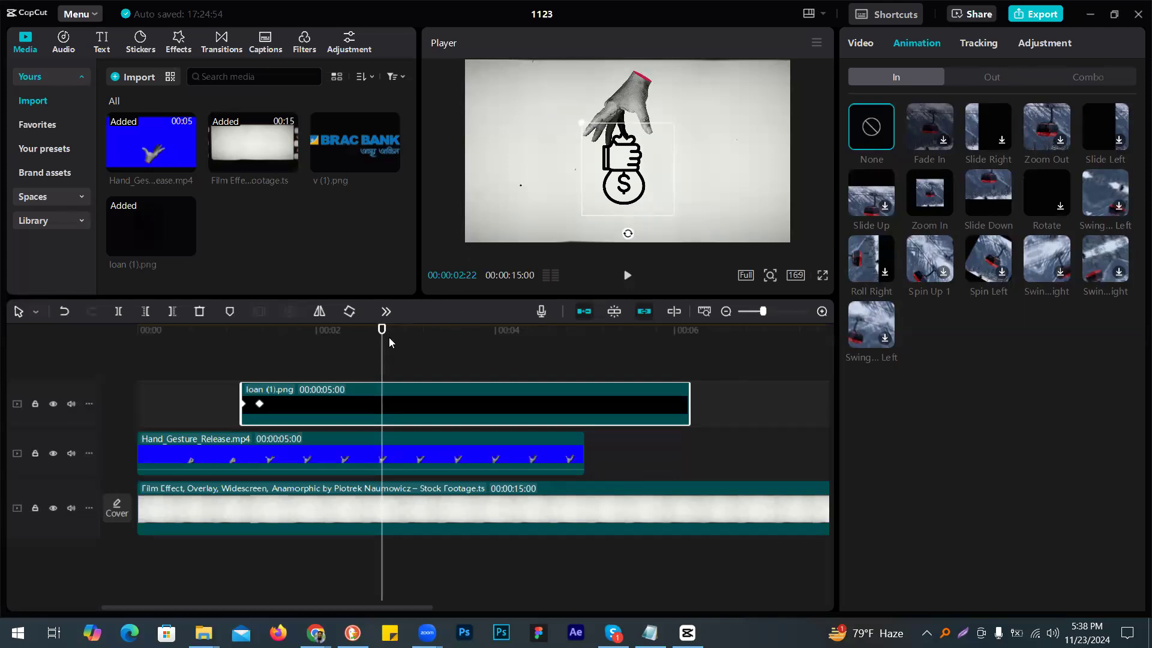
# Step: Move the loan icon clip to start at 00:00:01:02 and play the composition from there
pyautogui.moveTo(380, 360); pyautogui.dragTo(232, 382)
pyautogui.moveTo(282, 417); pyautogui.dragTo(280, 414)
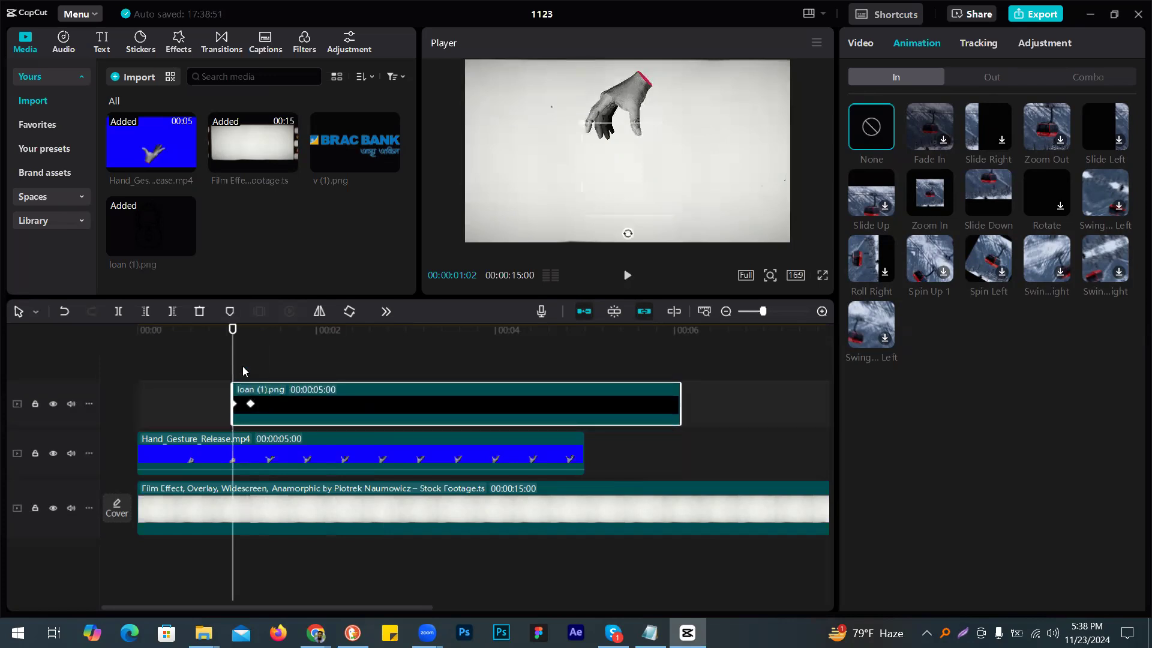
pyautogui.click(627, 277)
pyautogui.click(627, 278)
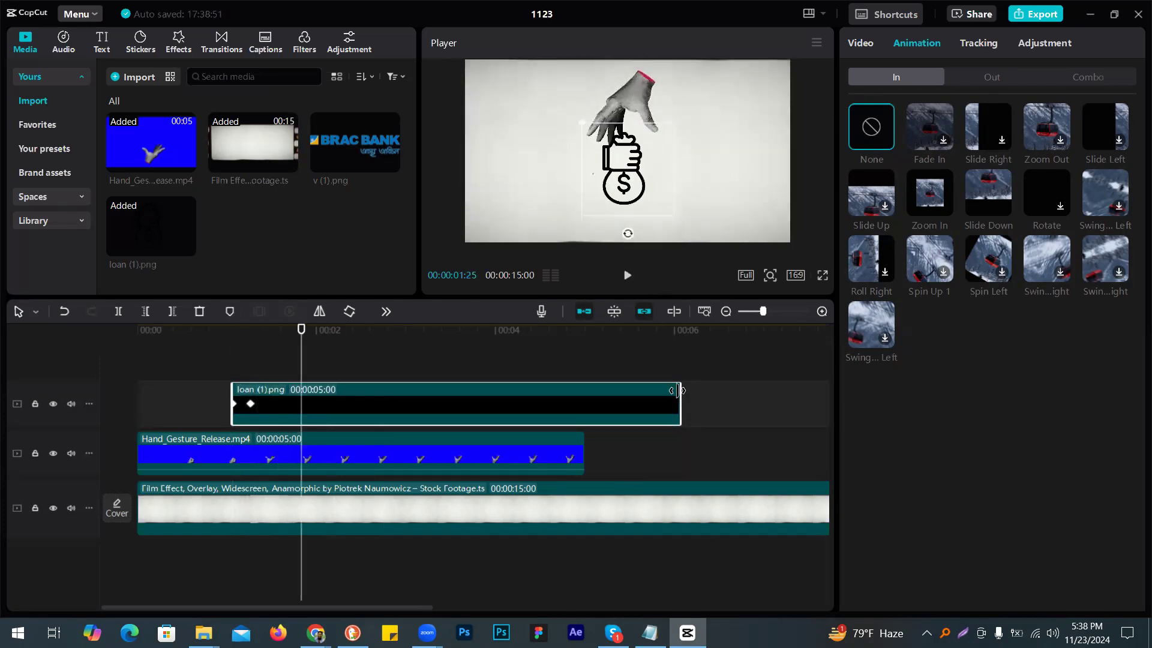
# Step: Play ahead to 00:00:03:15 and trim the end of the loan icon clip to a duration of 00:00:03:00
pyautogui.moveTo(678, 390); pyautogui.dragTo(580, 394)
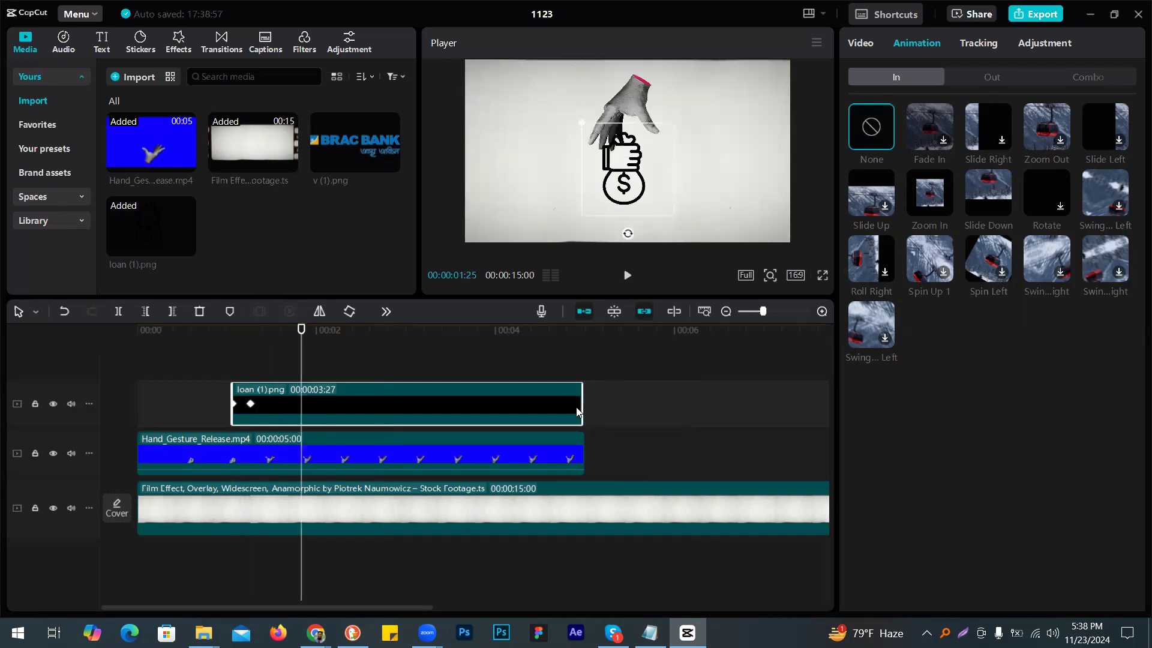
pyautogui.click(624, 279)
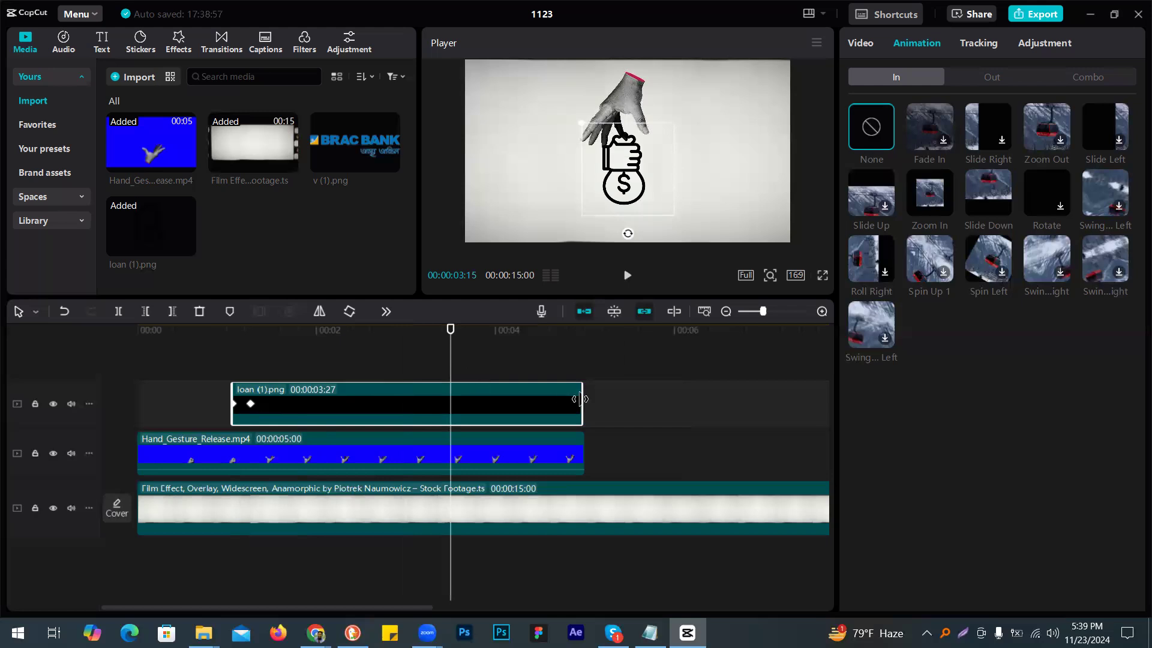
pyautogui.moveTo(580, 399); pyautogui.dragTo(473, 403)
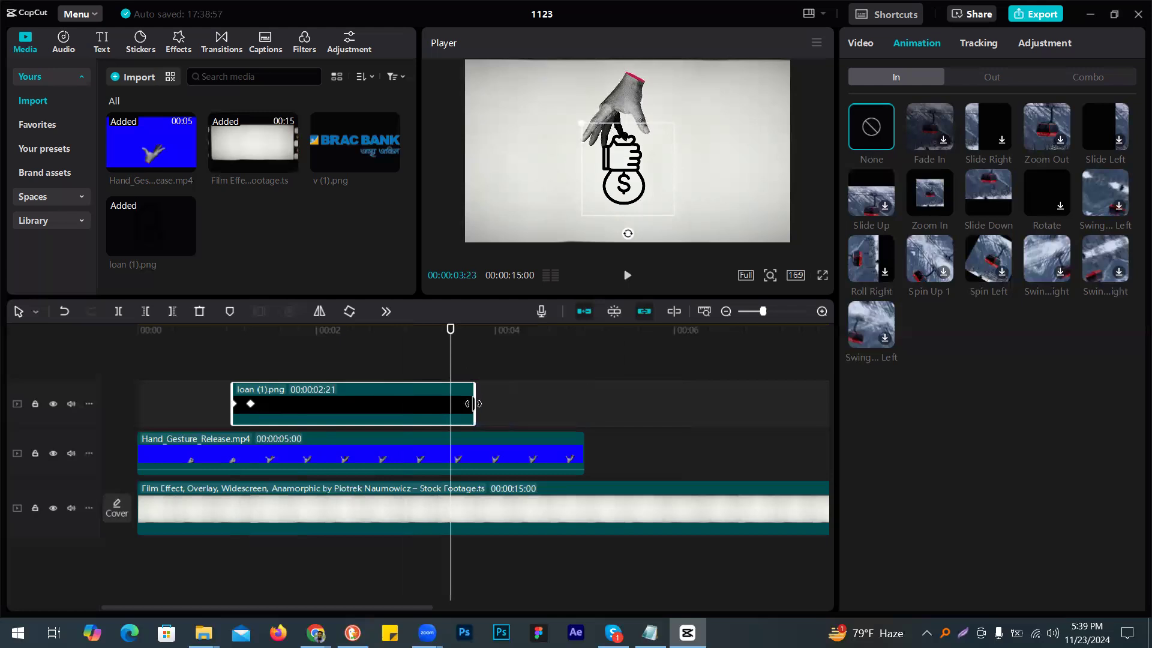
pyautogui.moveTo(474, 401); pyautogui.dragTo(502, 403)
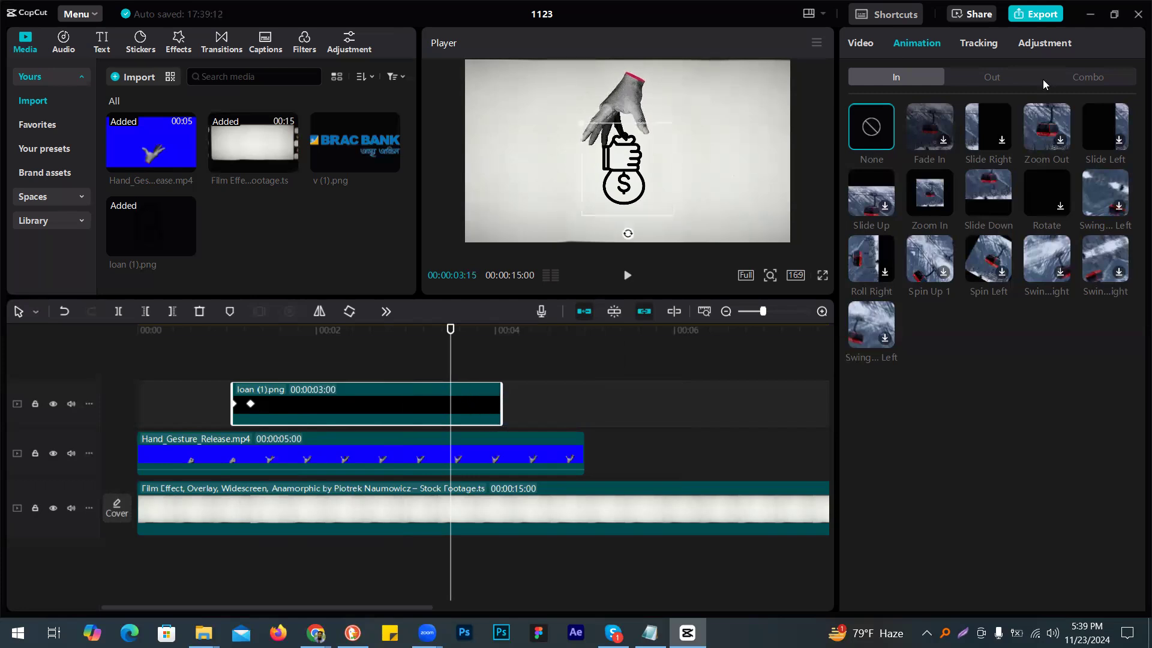
# Step: Keyframe the loan icon's position at 00:00:03:15 and slide it out past the frame's right edge at 00:00:04:00
pyautogui.click(870, 44)
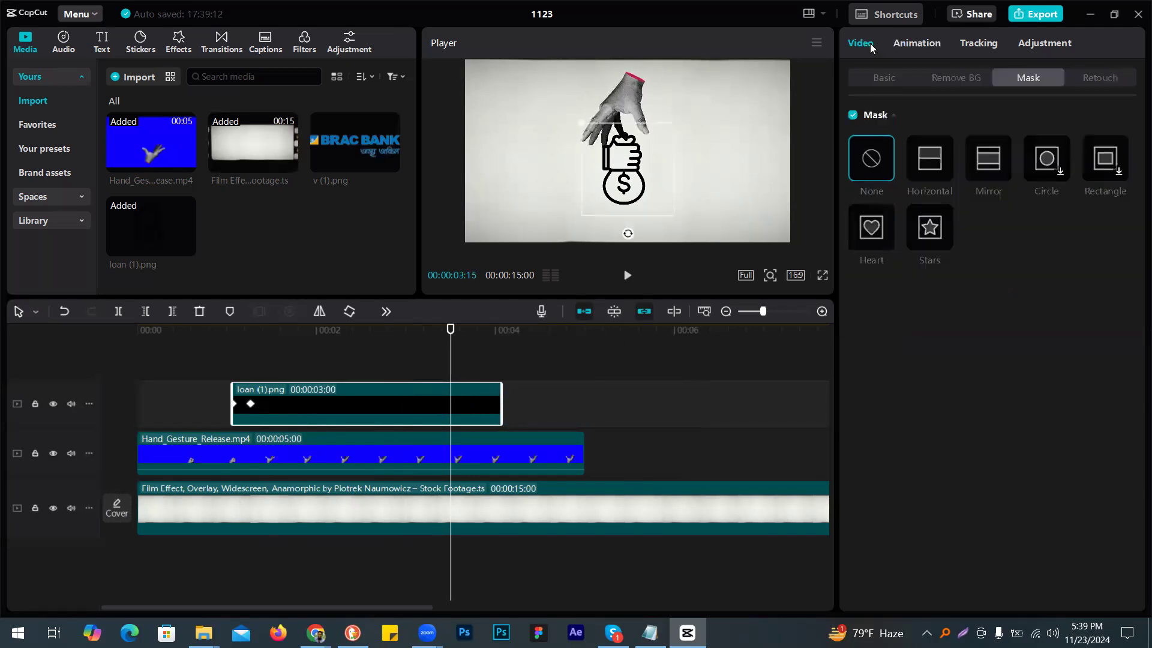
pyautogui.click(900, 81)
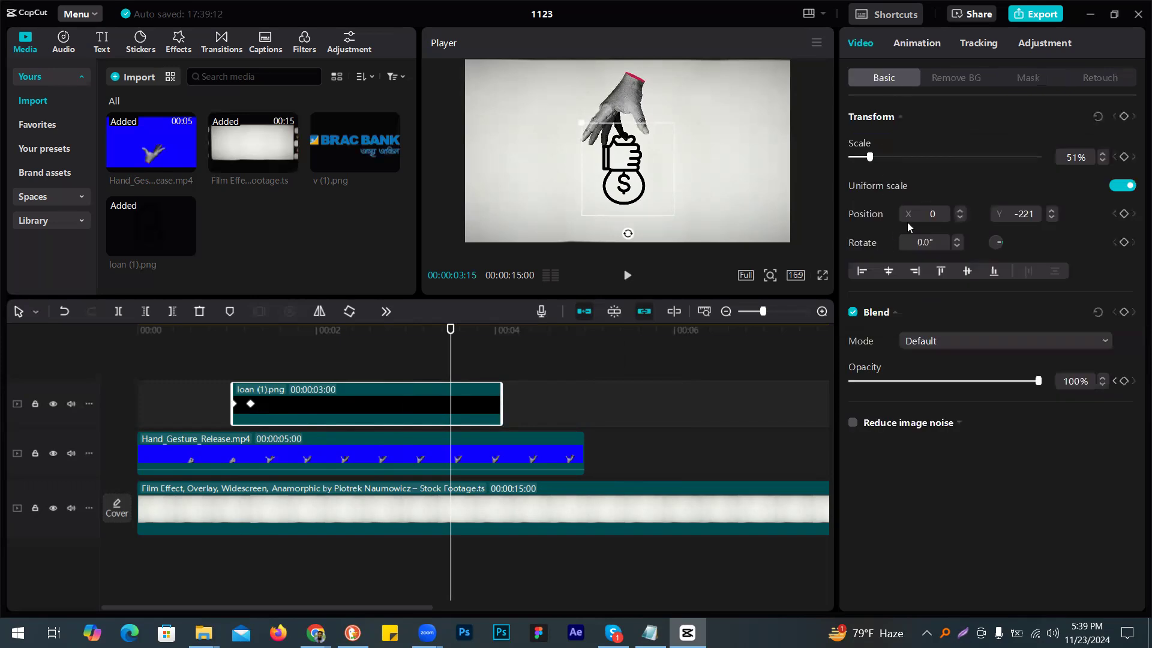
pyautogui.click(1124, 214)
pyautogui.moveTo(452, 357); pyautogui.dragTo(495, 354)
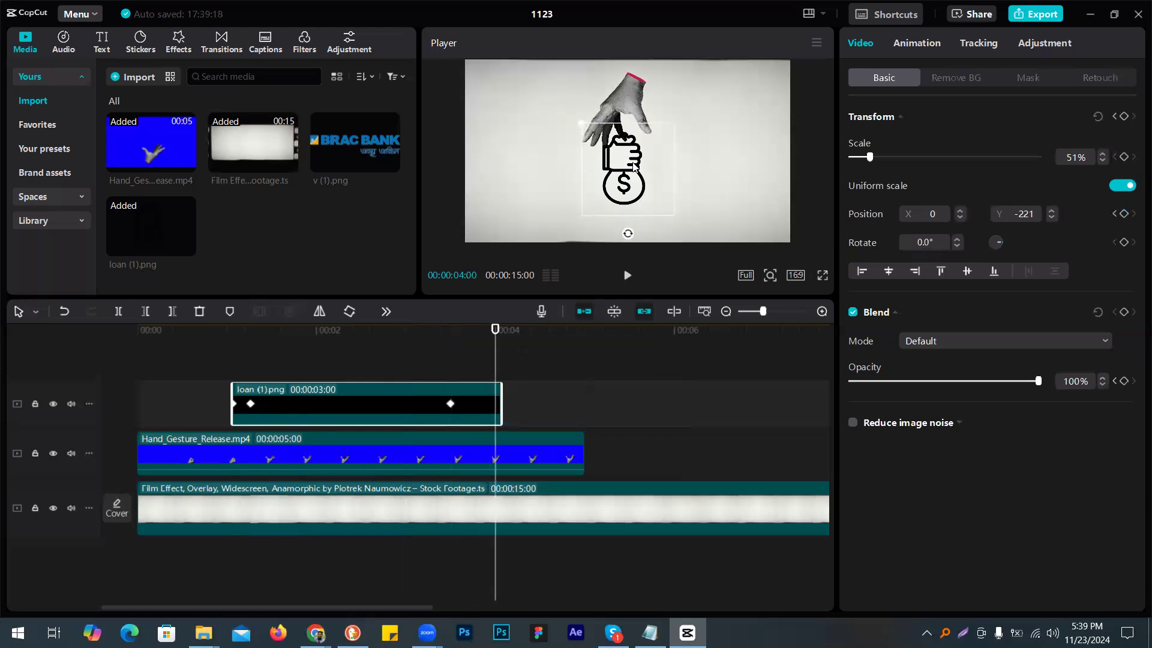
pyautogui.moveTo(632, 167); pyautogui.dragTo(845, 163)
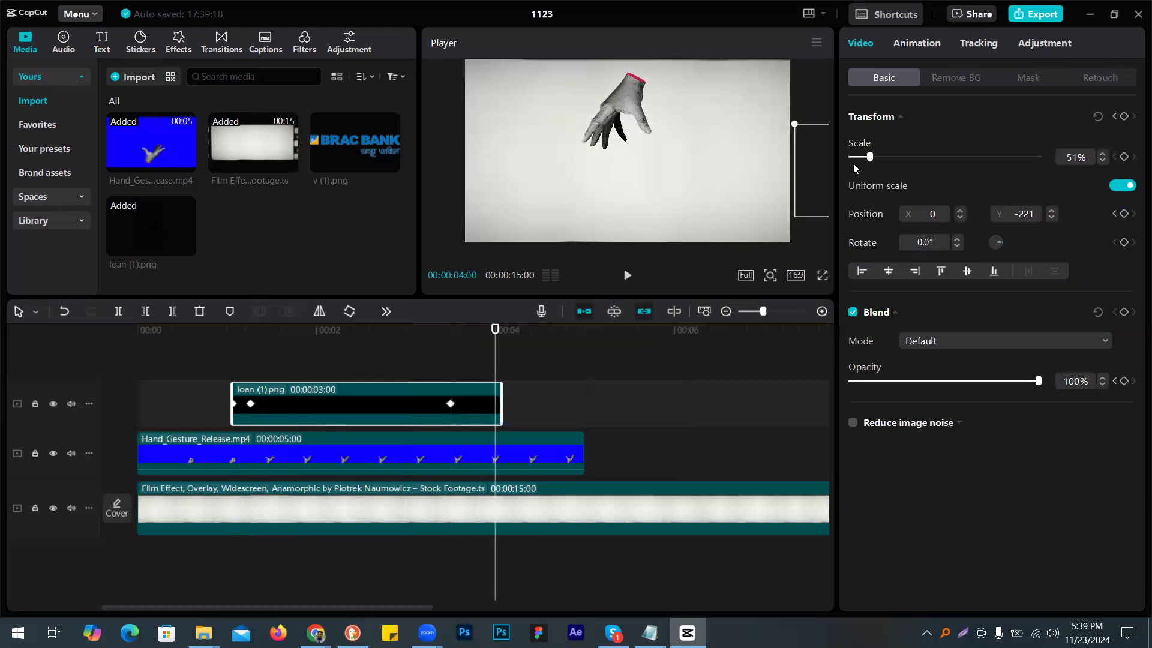
pyautogui.click(498, 357)
pyautogui.moveTo(450, 358); pyautogui.dragTo(460, 355)
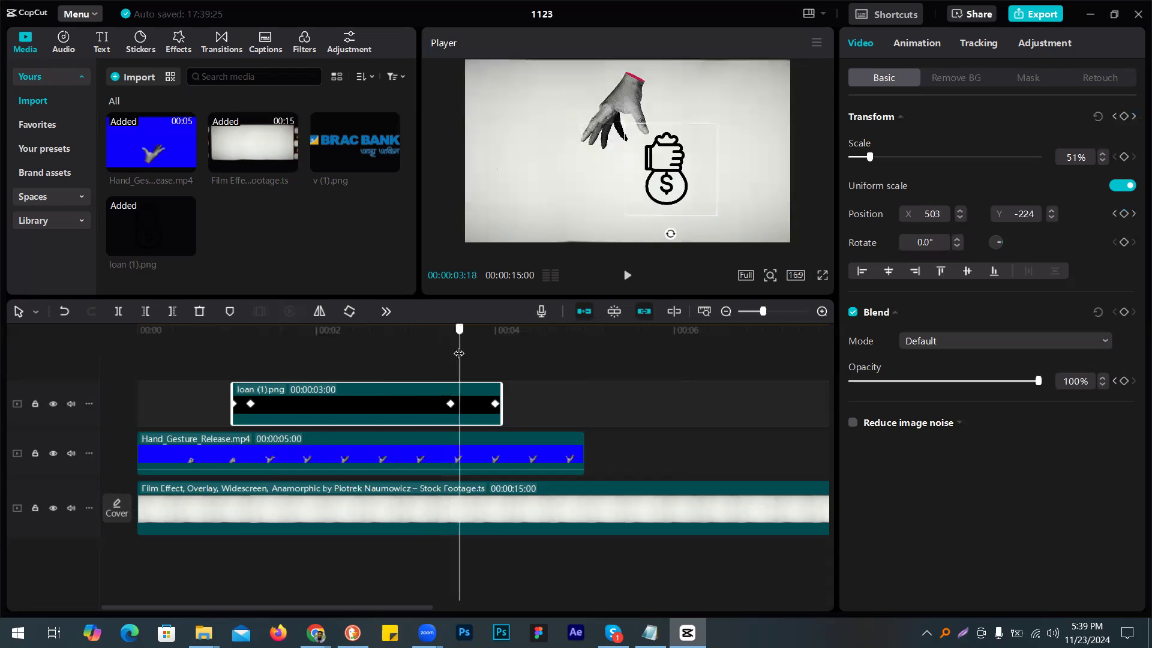
# Step: Keyframe the hand clip's position at 00:00:03:18 and slide it out past the frame's upper edge at 00:00:04:00
pyautogui.click(480, 451)
pyautogui.click(1123, 213)
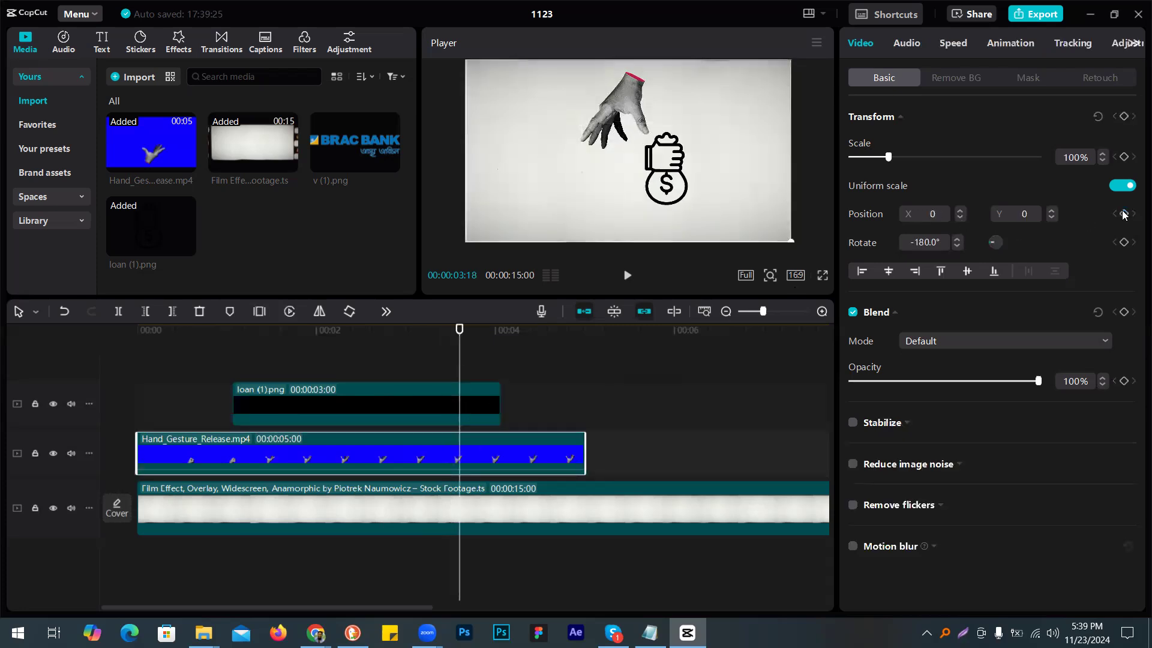
pyautogui.moveTo(461, 364); pyautogui.dragTo(496, 363)
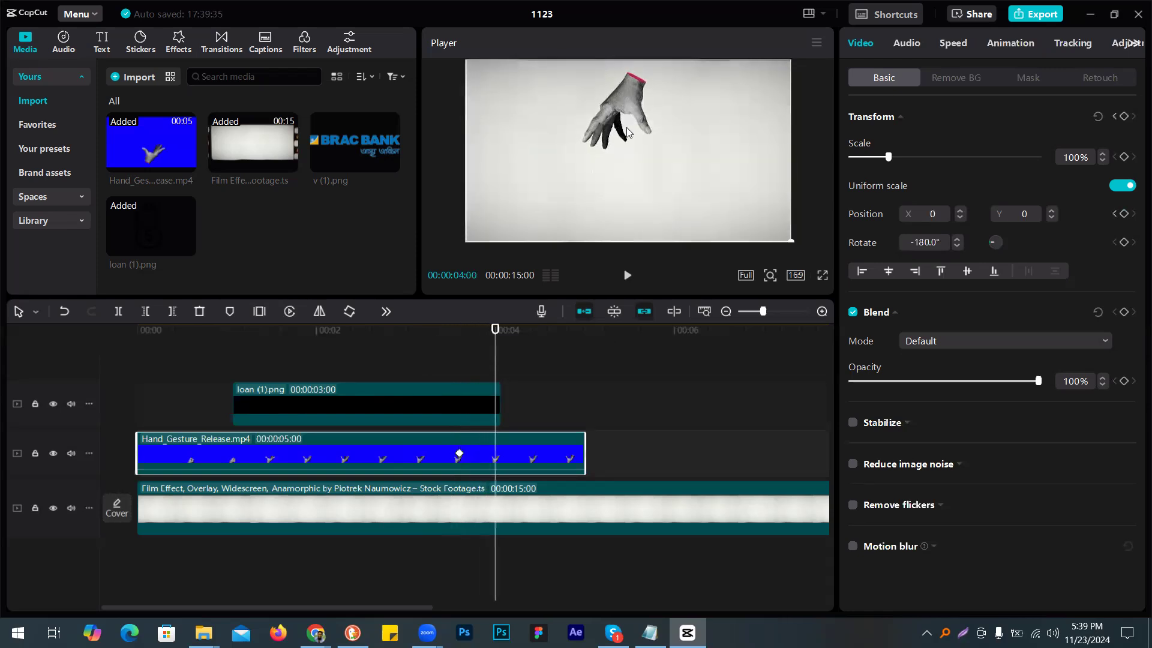
pyautogui.moveTo(627, 120); pyautogui.dragTo(620, 34)
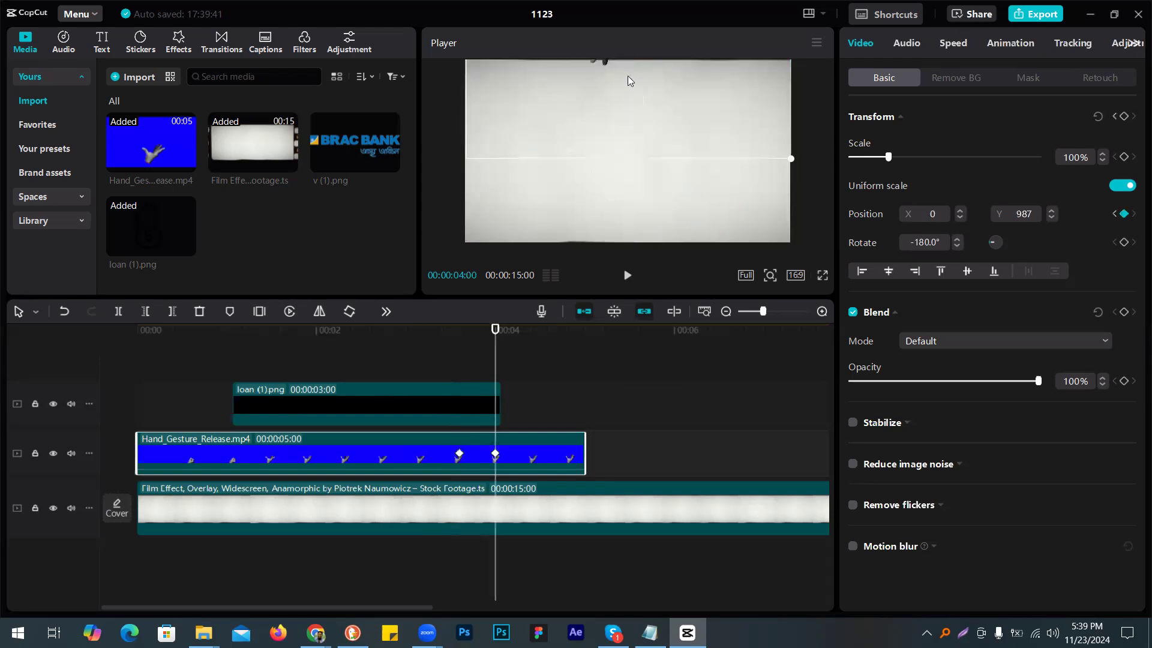
pyautogui.moveTo(631, 130); pyautogui.dragTo(630, 26)
# Step: Play the composition full screen from the start to review how the hand and the loan icon exit
pyautogui.click(136, 330)
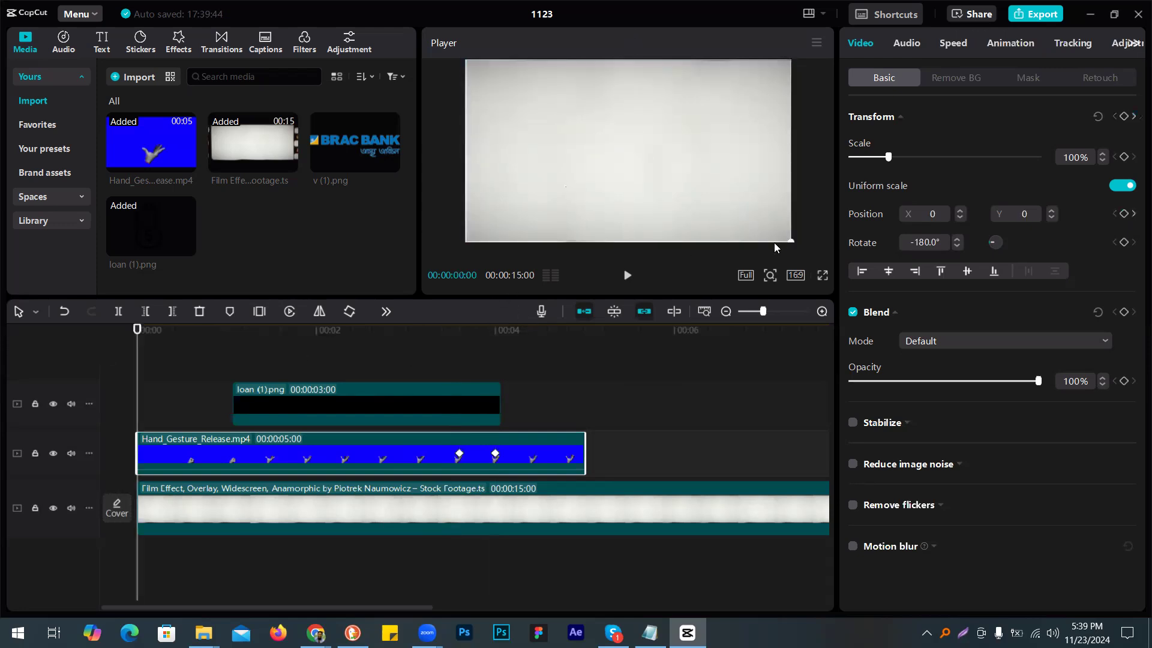
pyautogui.click(823, 275)
pyautogui.click(375, 583)
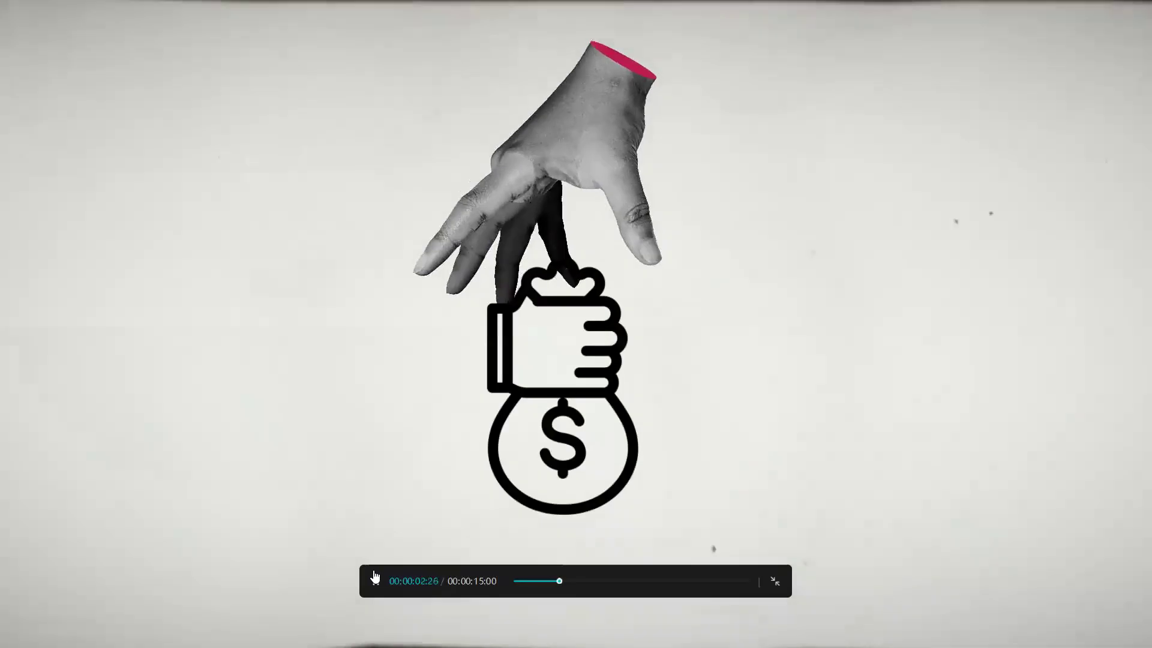
pyautogui.click(377, 585)
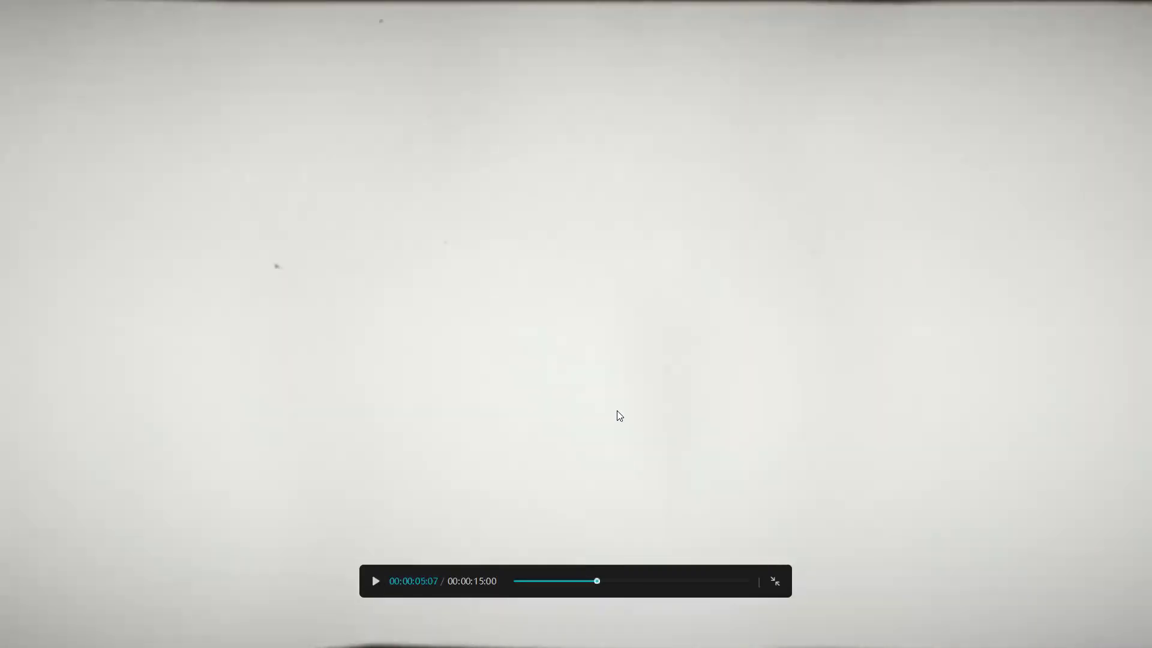
pyautogui.press('Escape')
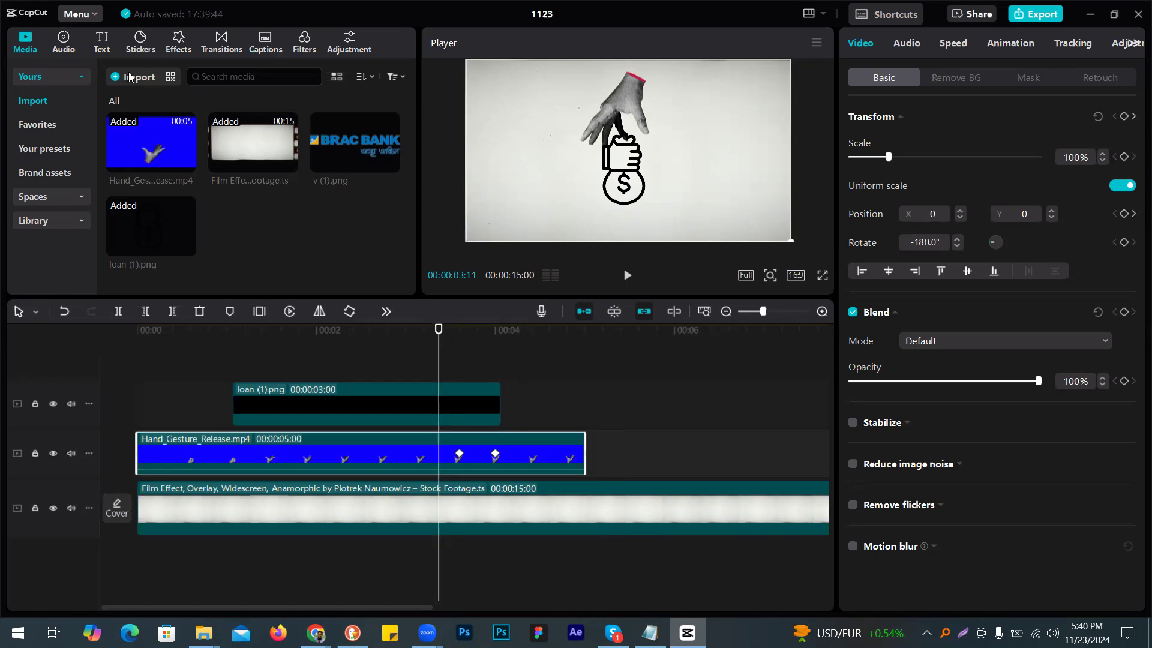
# Step: Add a default text clip above the loan icon at 00:00:03:11 and change its wording to "সহজ শর্তে লোন প্রদান"
pyautogui.click(102, 42)
pyautogui.moveTo(138, 102); pyautogui.dragTo(435, 379)
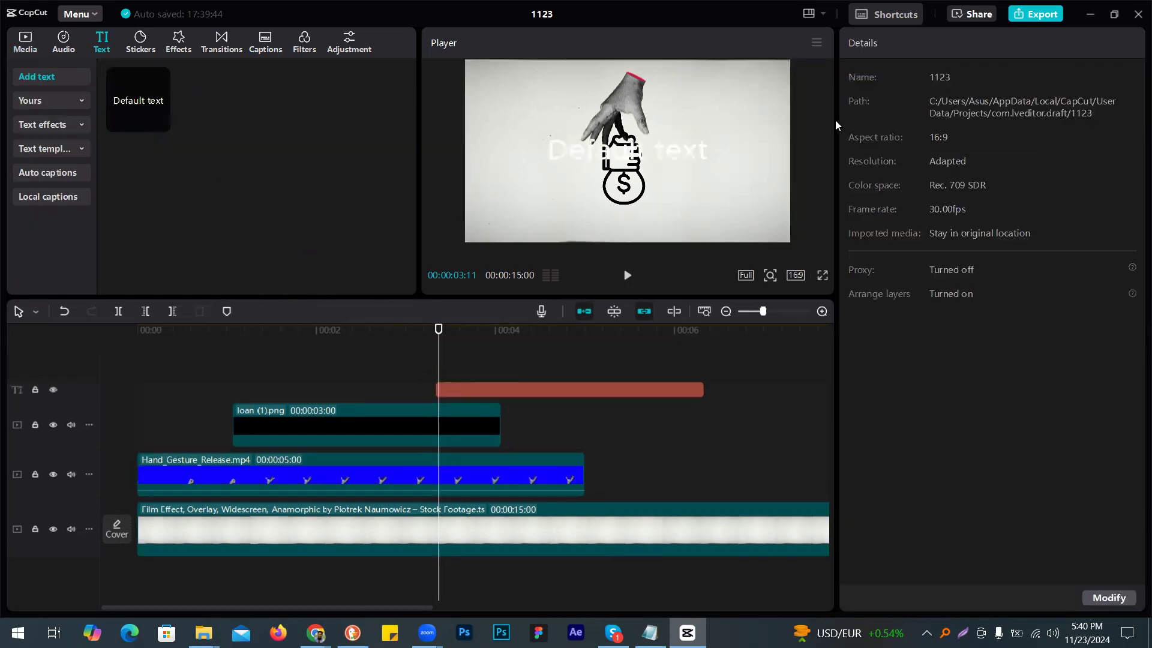
pyautogui.click(515, 388)
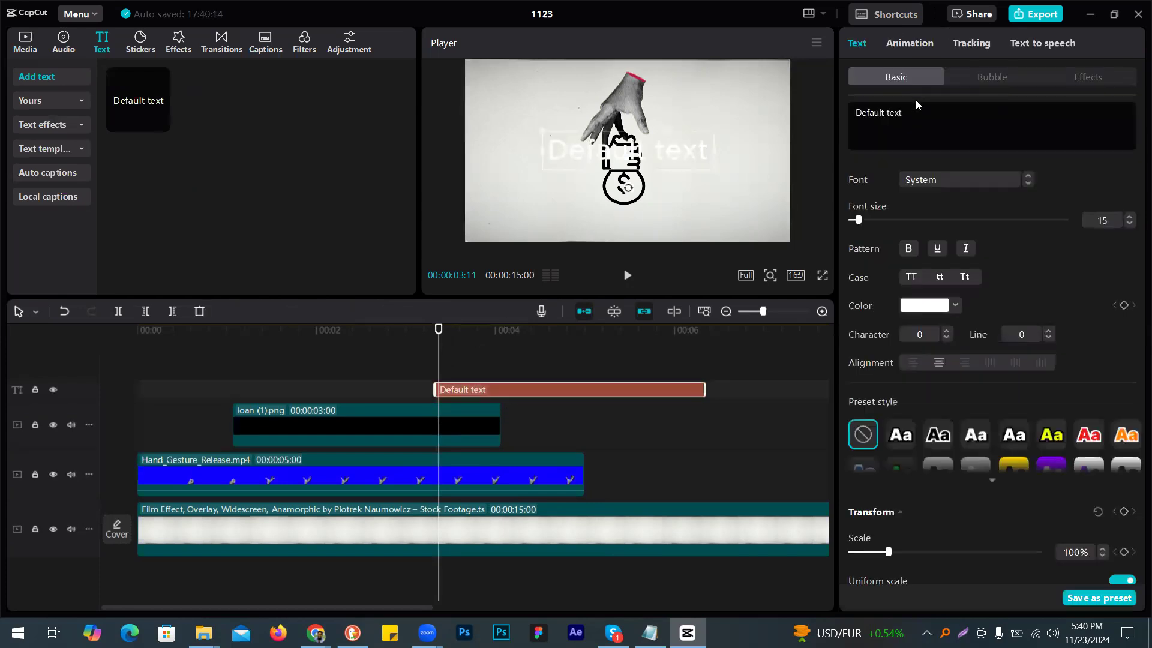
pyautogui.hotkey('ctrl', 'a')
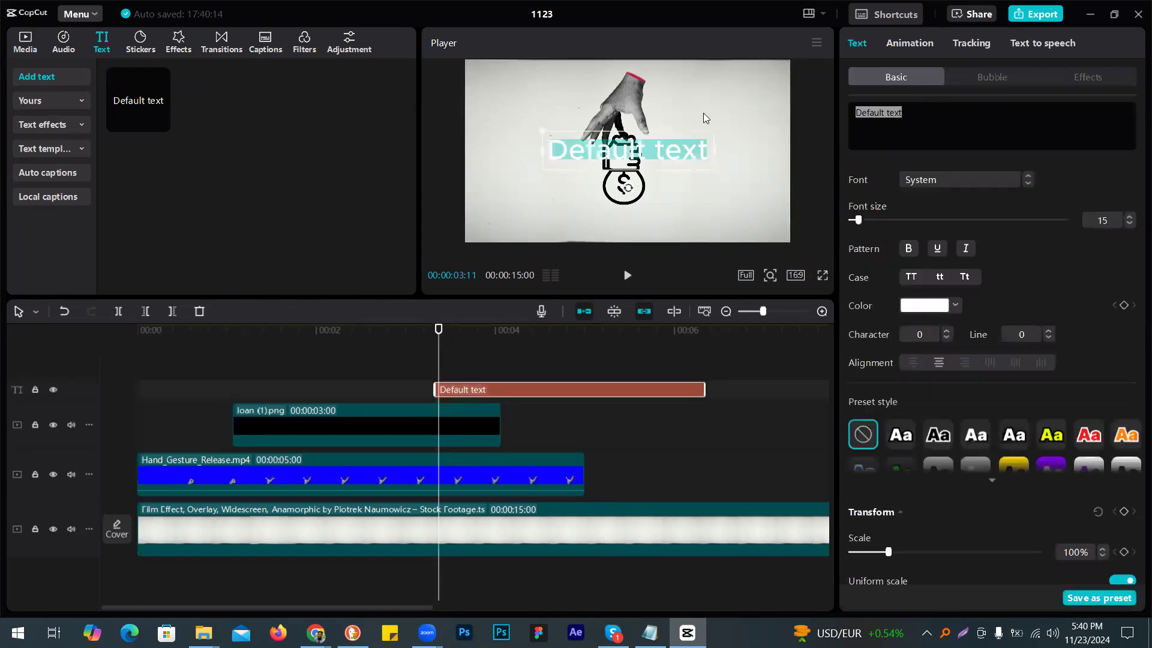
pyautogui.write('अहj sh')
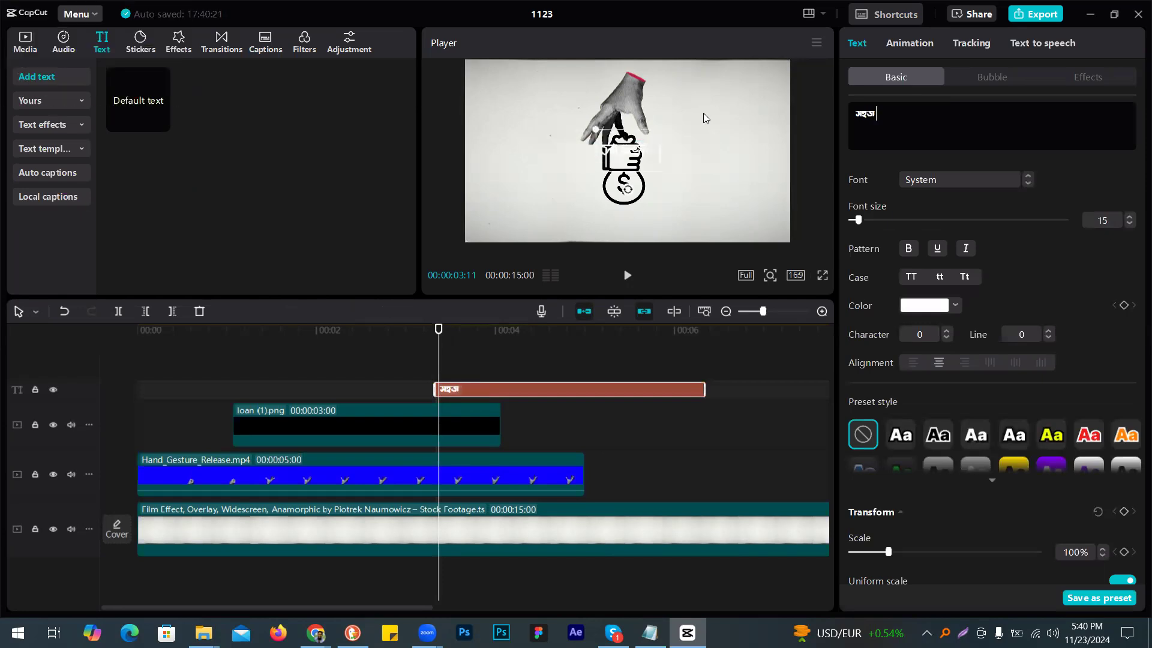
pyautogui.write('rto lon')
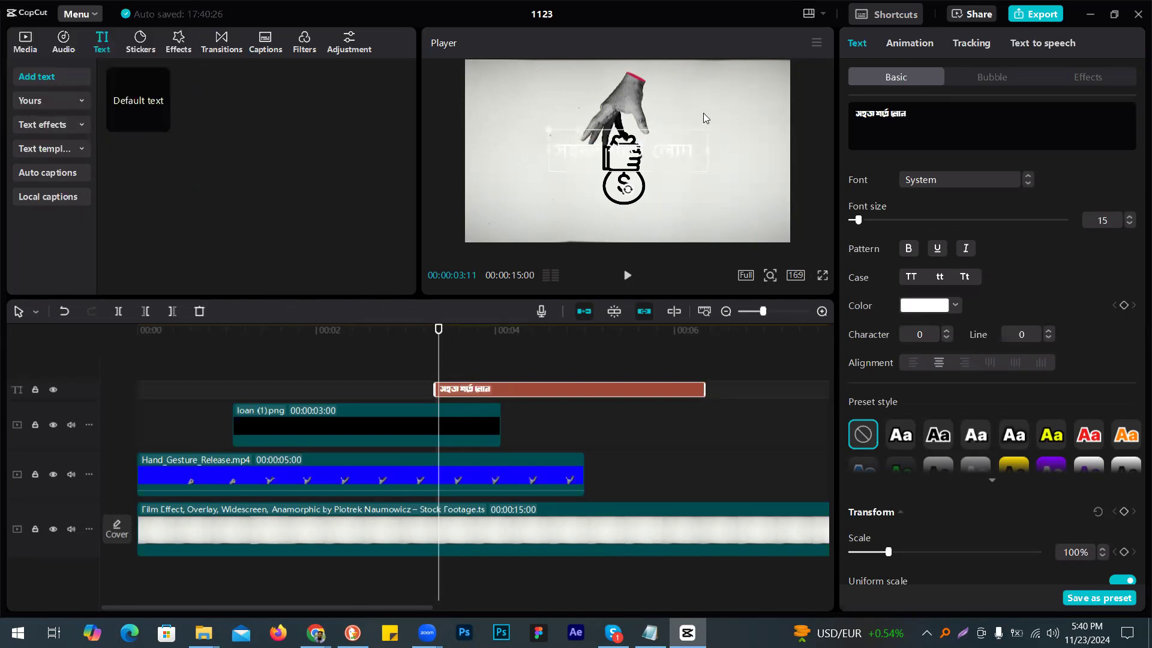
pyautogui.write(' prdan')
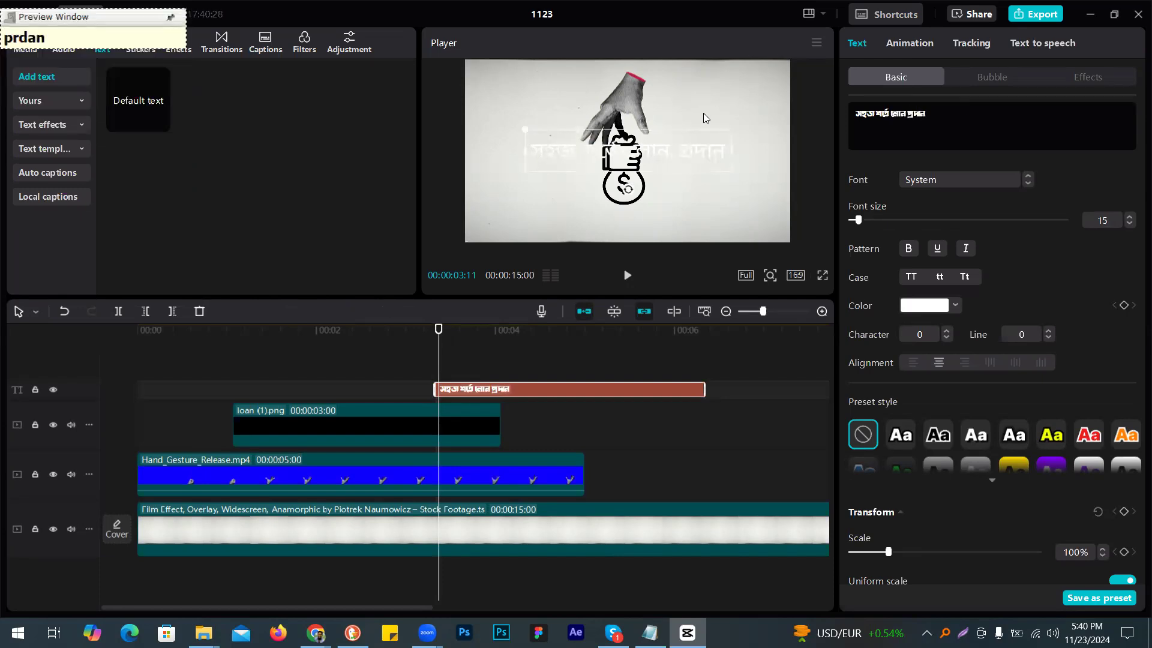
# Step: Set the font of the Bengali title text to Li Shohid Jabbar Unicode
pyautogui.doubleClick(661, 131)
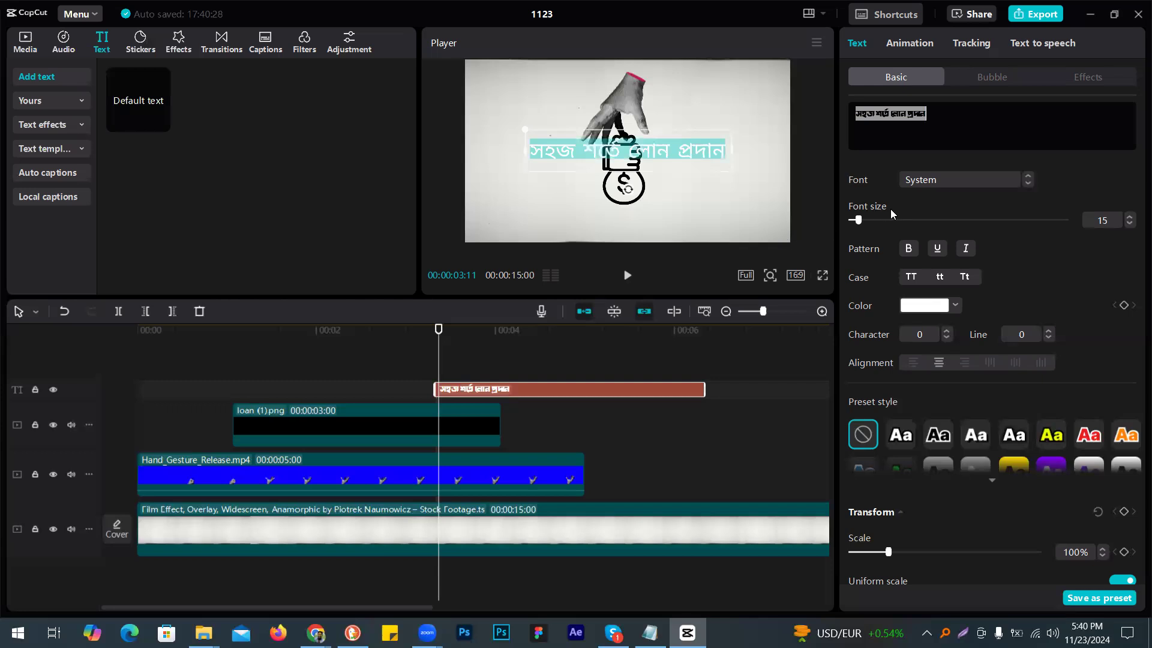
pyautogui.click(938, 183)
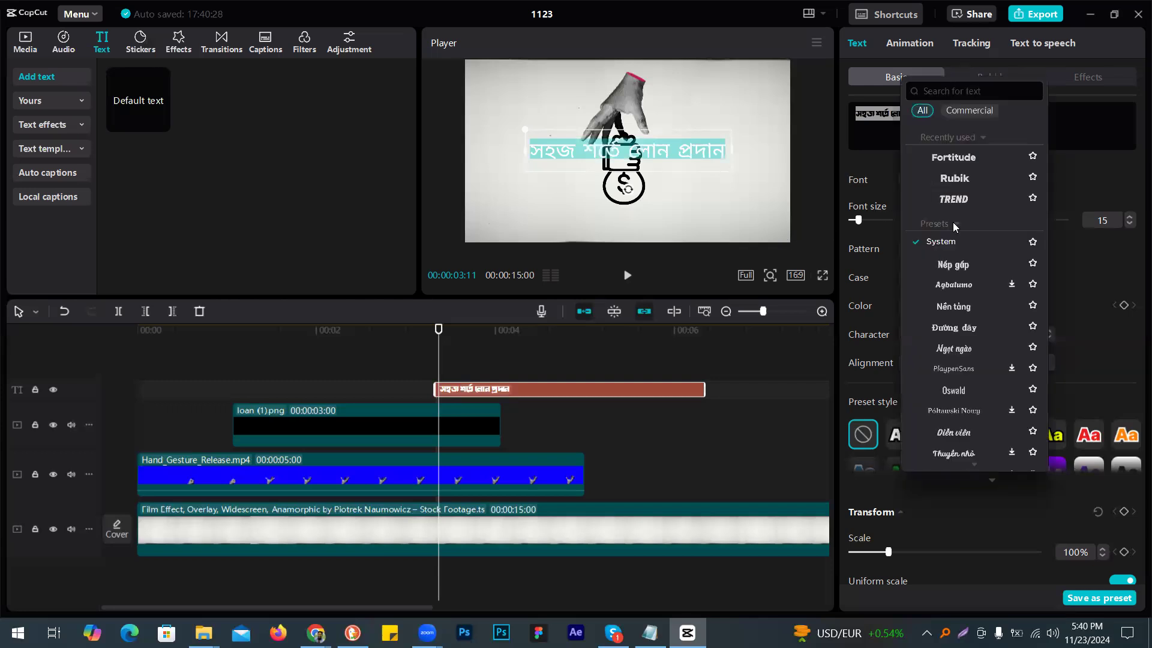
pyautogui.scroll(-6, 948, 309)
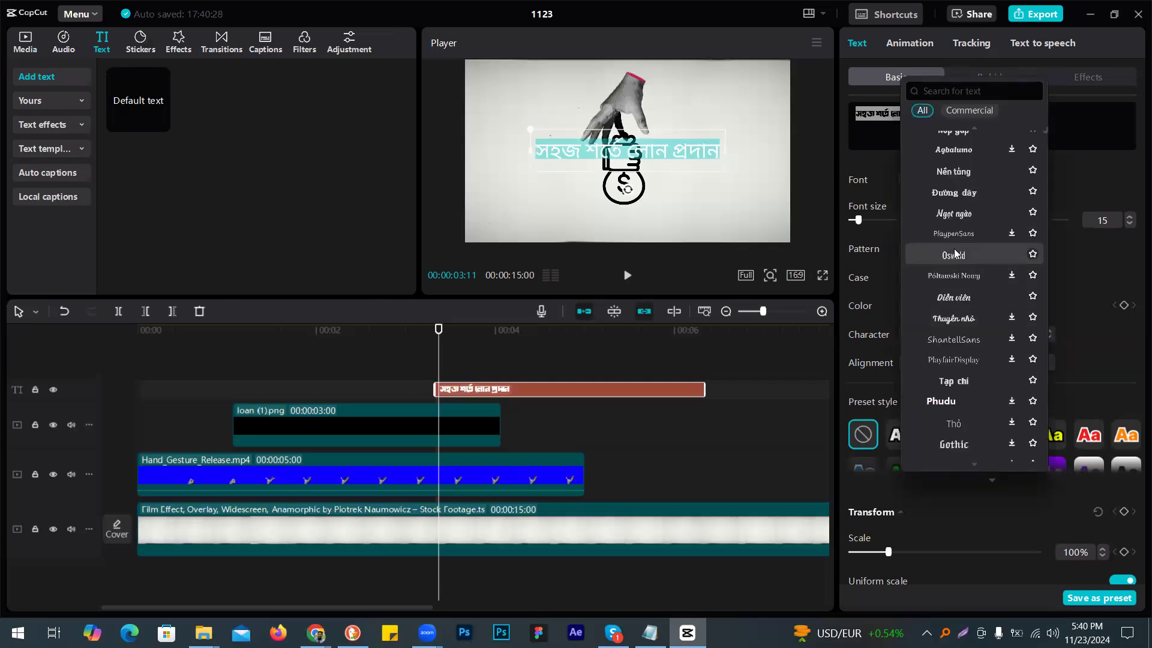
pyautogui.scroll(-10, 954, 289)
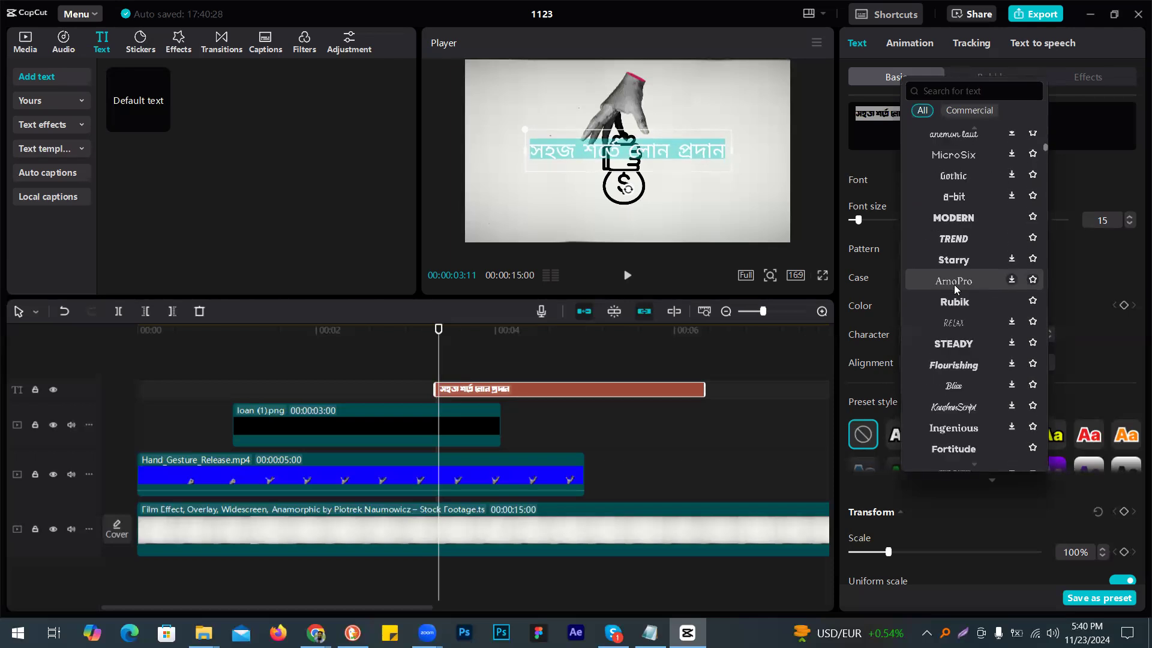
pyautogui.scroll(15, 953, 293)
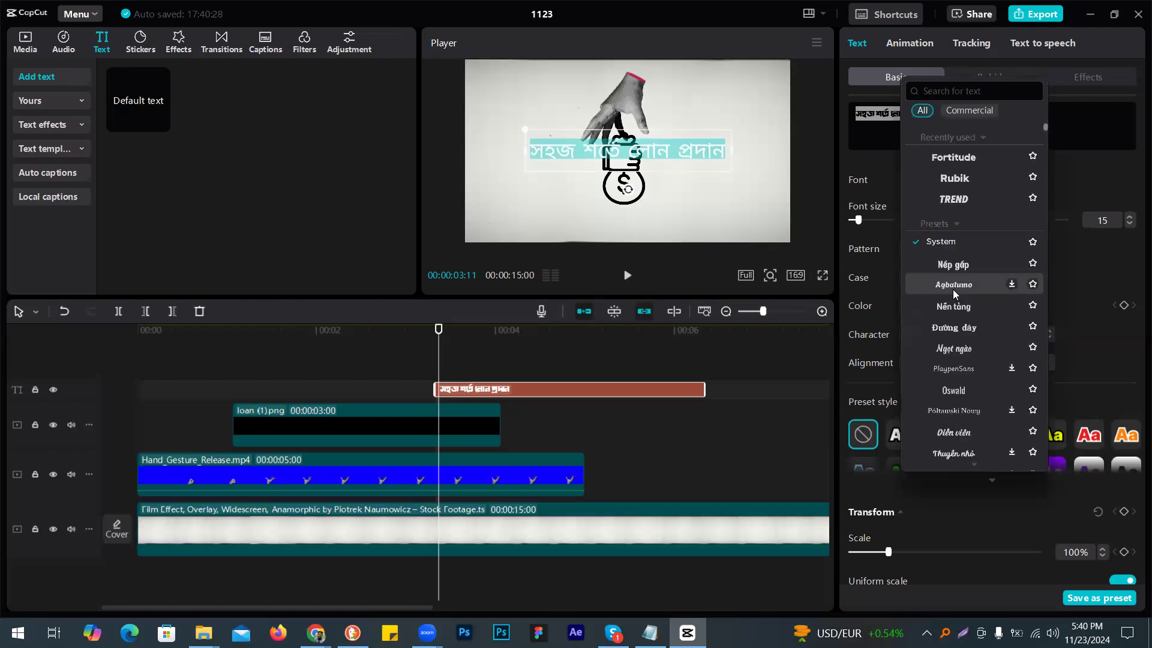
pyautogui.click(921, 247)
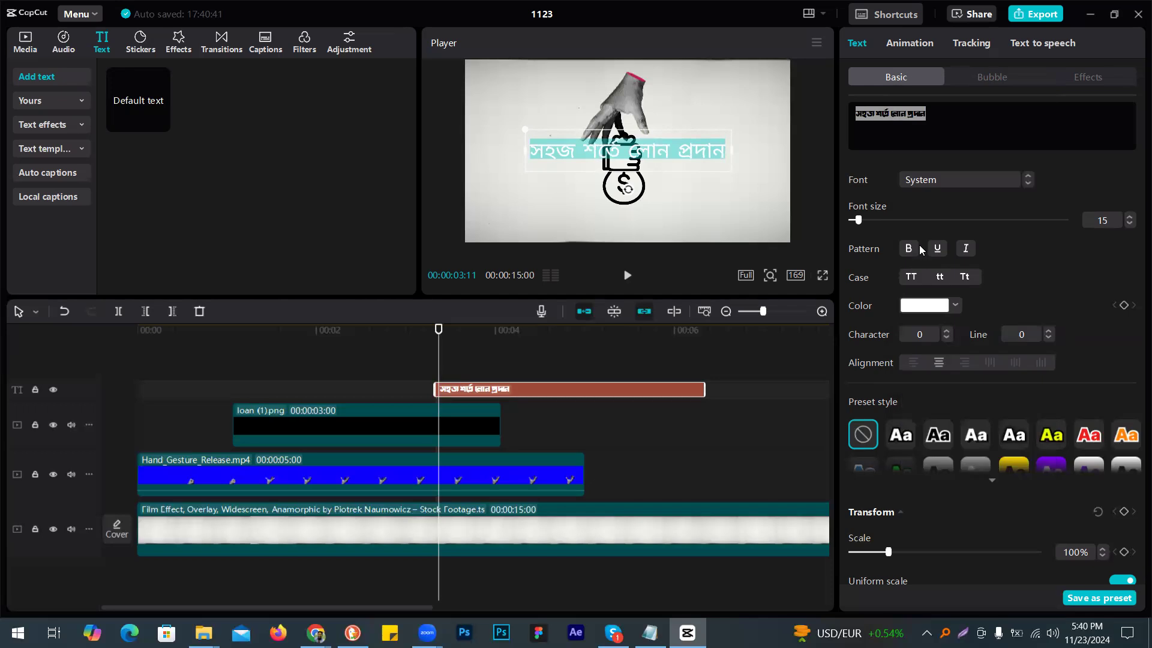
pyautogui.click(953, 182)
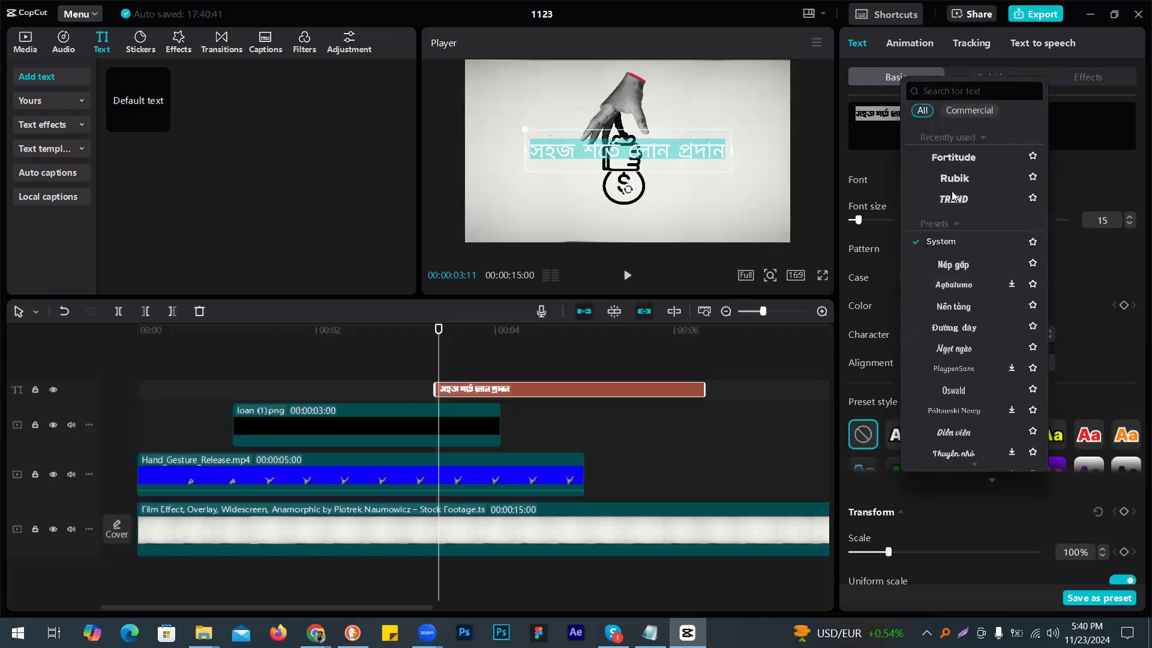
pyautogui.click(954, 224)
pyautogui.scroll(-15, 972, 330)
pyautogui.scroll(-15, 966, 342)
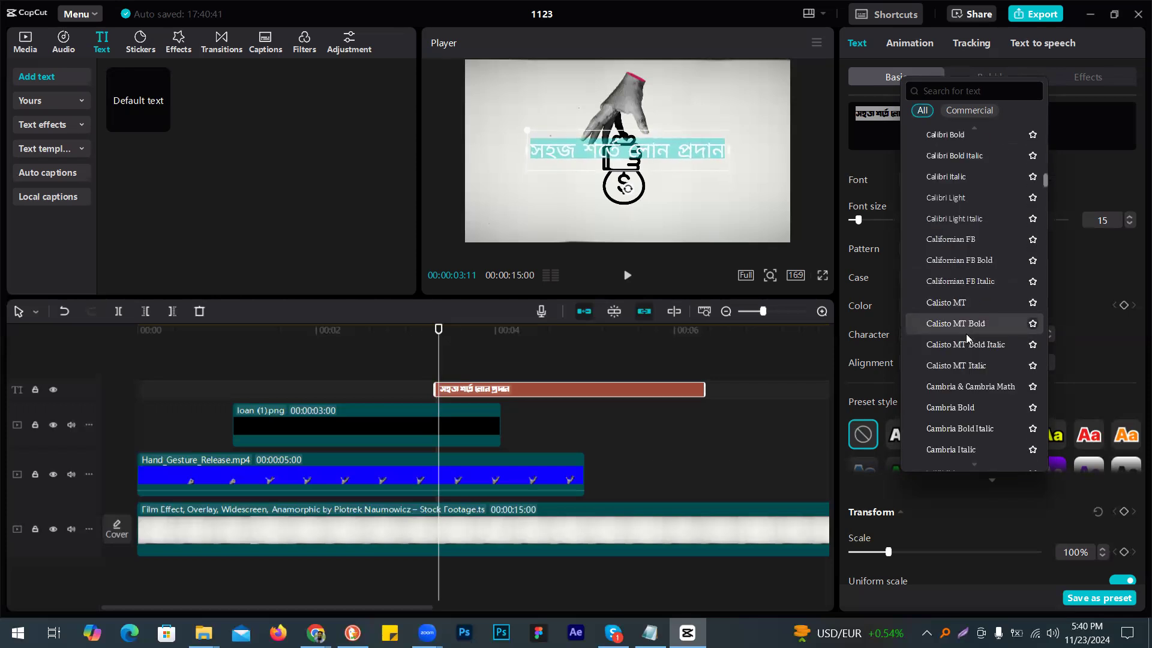
pyautogui.scroll(-15, 958, 351)
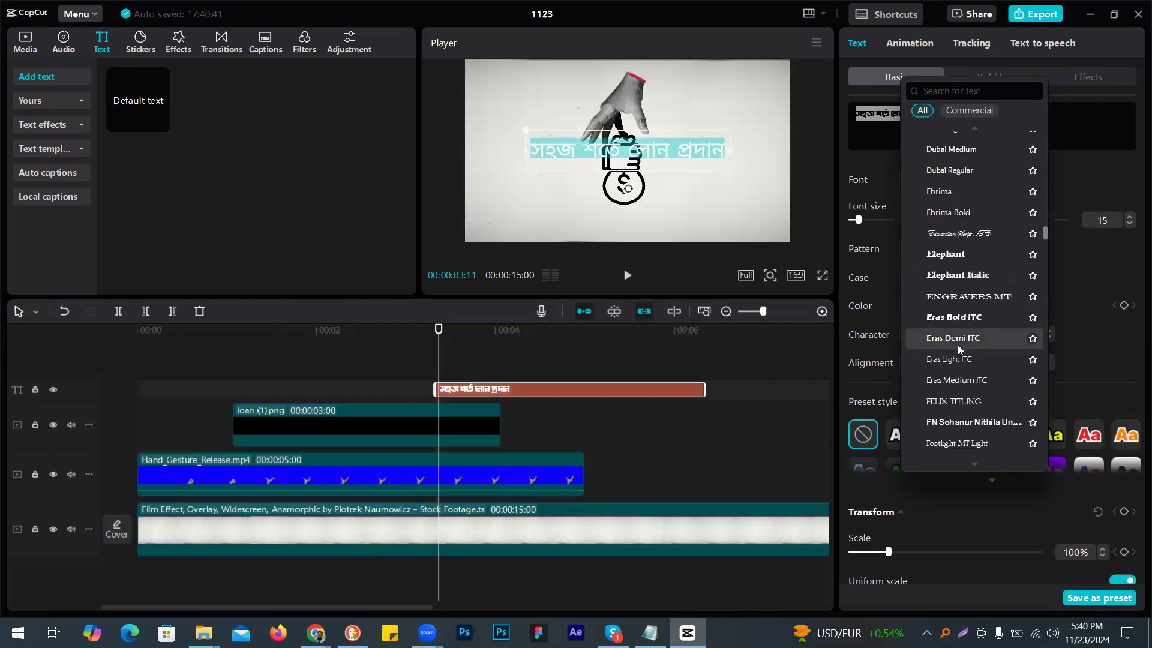
pyautogui.scroll(-15, 958, 357)
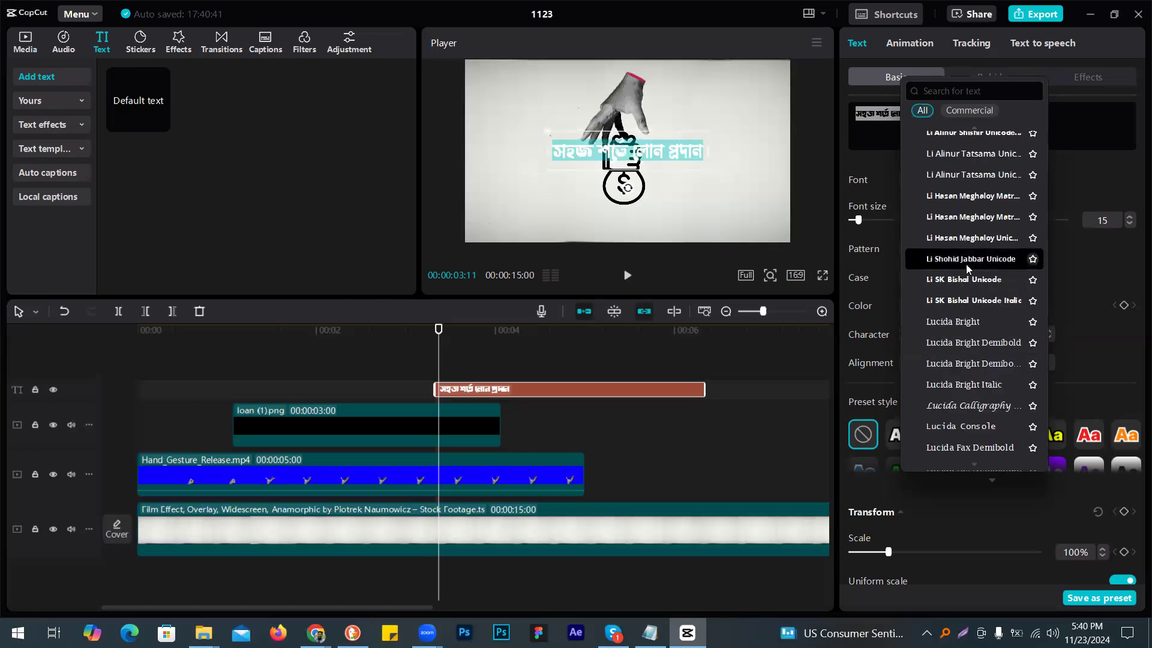
pyautogui.click(966, 264)
# Step: Apply the white preset style with a pink glow to the Bengali title and set its font size to 28
pyautogui.scroll(-5, 1020, 336)
pyautogui.scroll(3, 1001, 307)
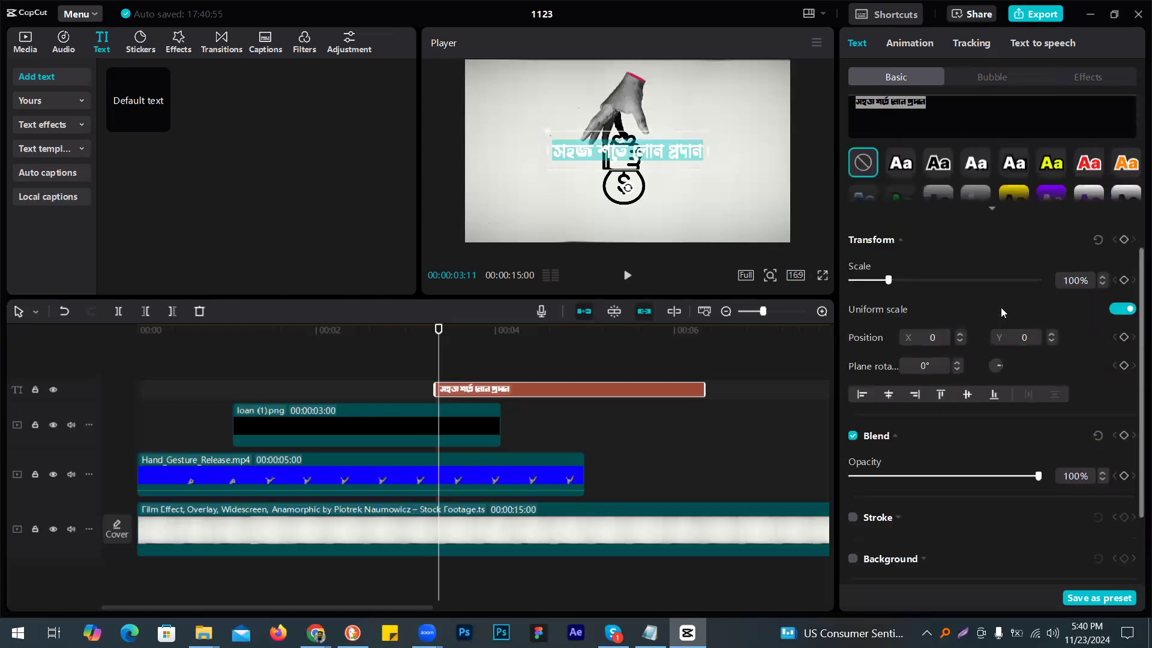
pyautogui.click(993, 317)
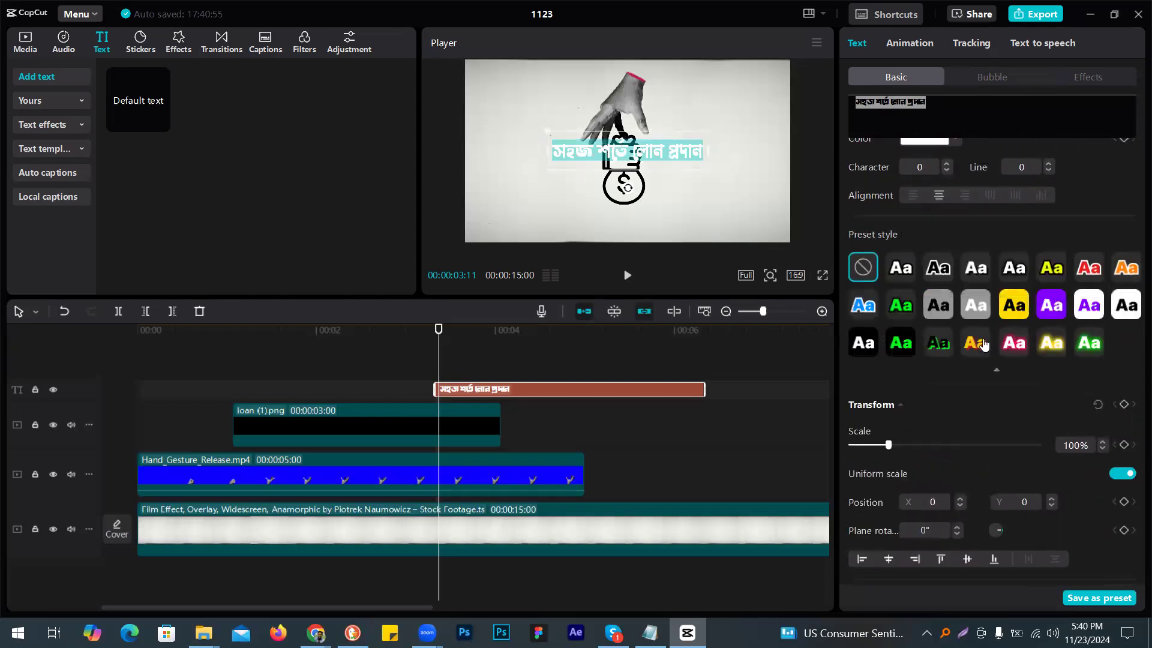
pyautogui.click(1005, 346)
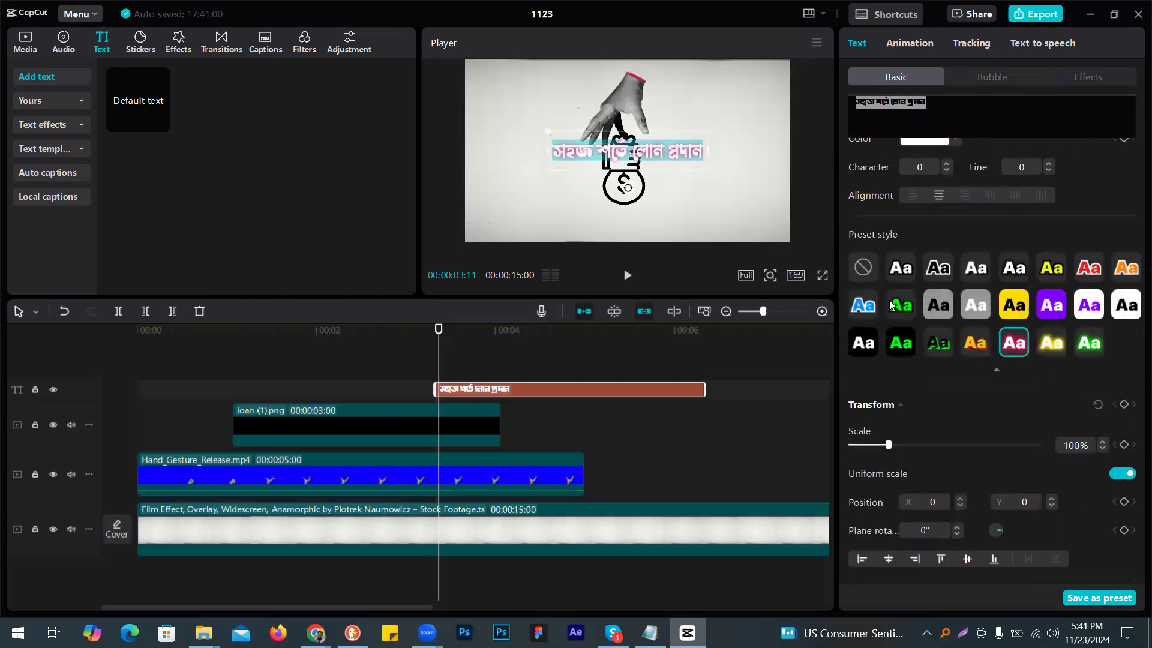
pyautogui.scroll(3, 1077, 221)
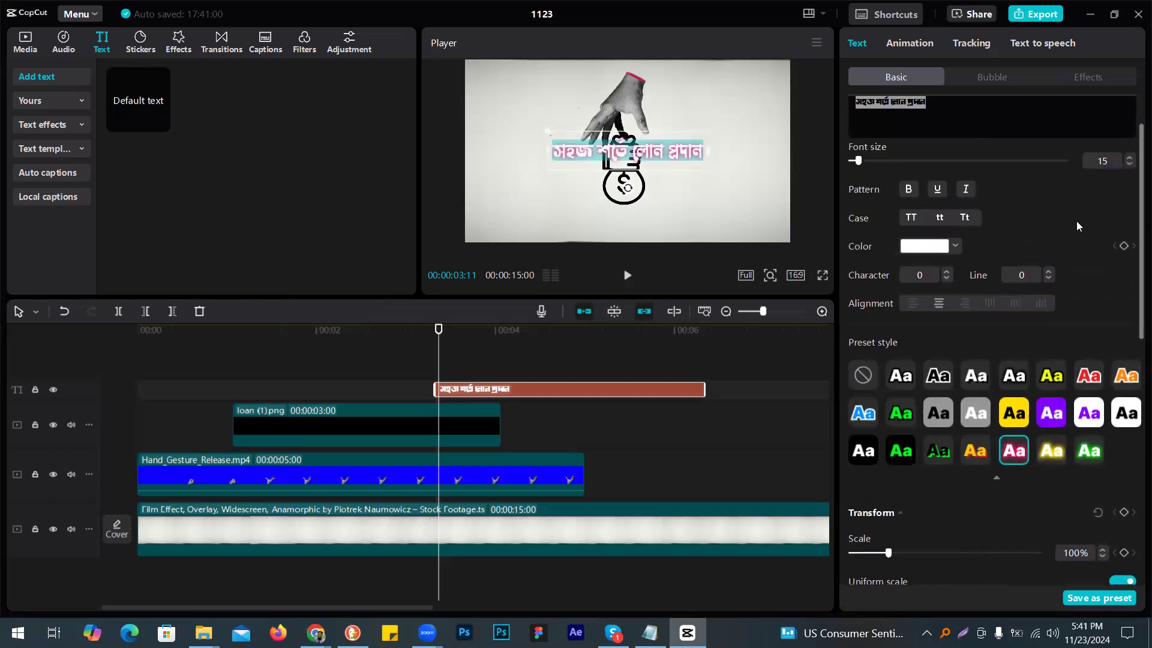
pyautogui.moveTo(857, 213); pyautogui.dragTo(869, 215)
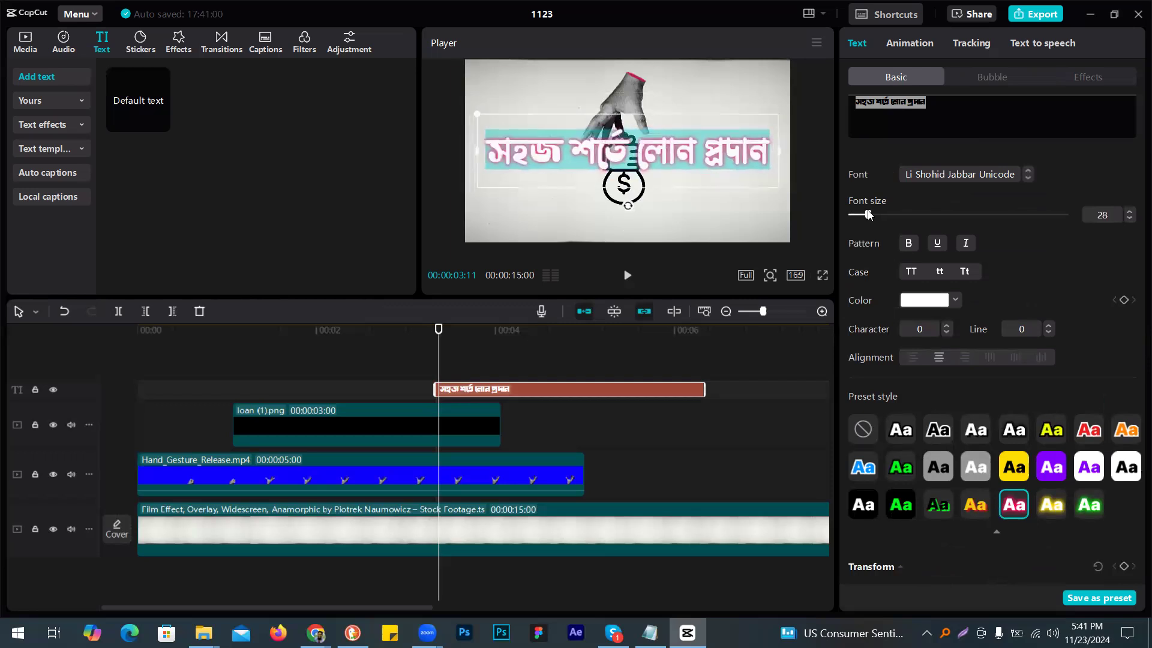
# Step: Move the playhead to 00:00:03:10 and switch the Bengali title to the white preset style with a green glow
pyautogui.click(899, 47)
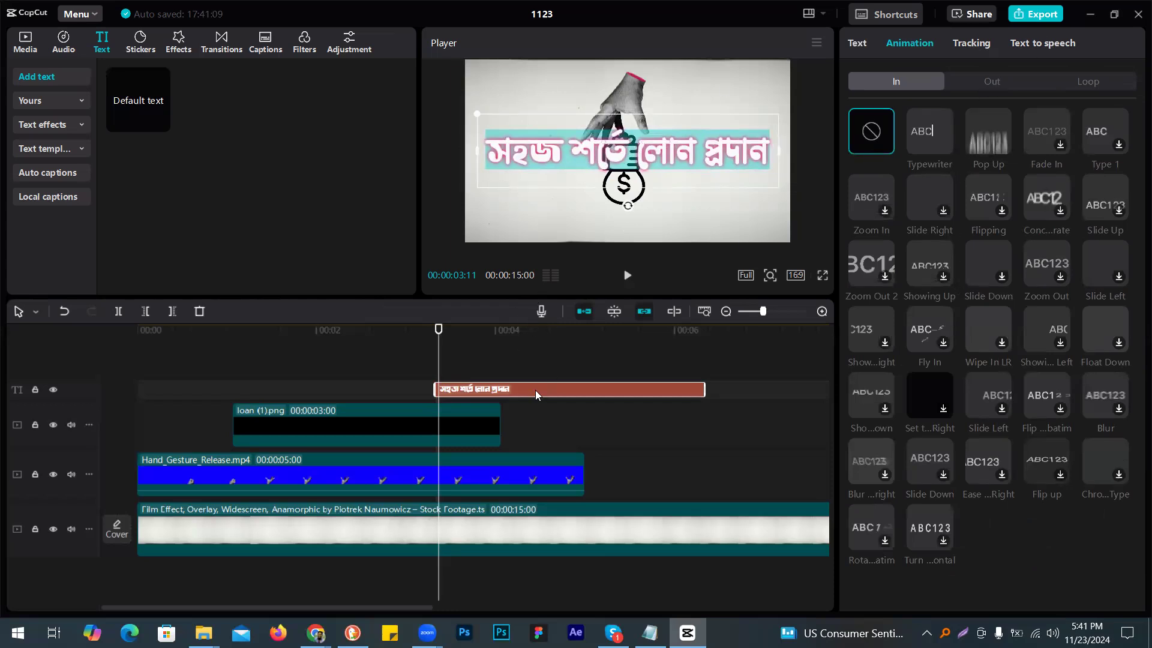
pyautogui.click(526, 367)
pyautogui.click(442, 336)
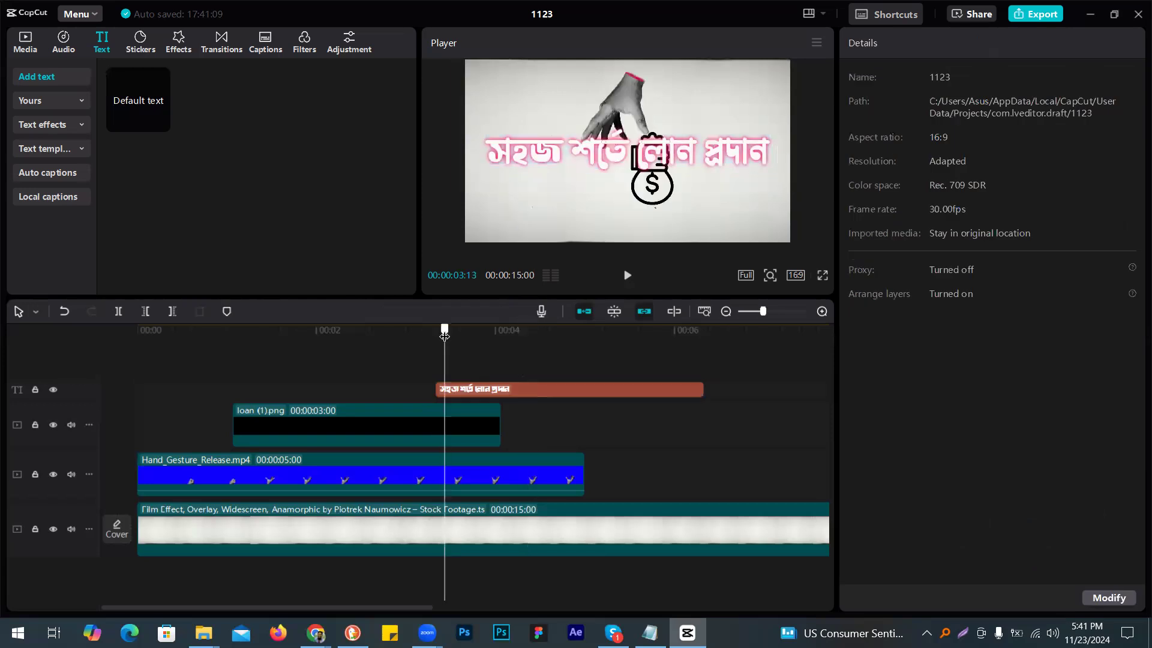
pyautogui.click(484, 392)
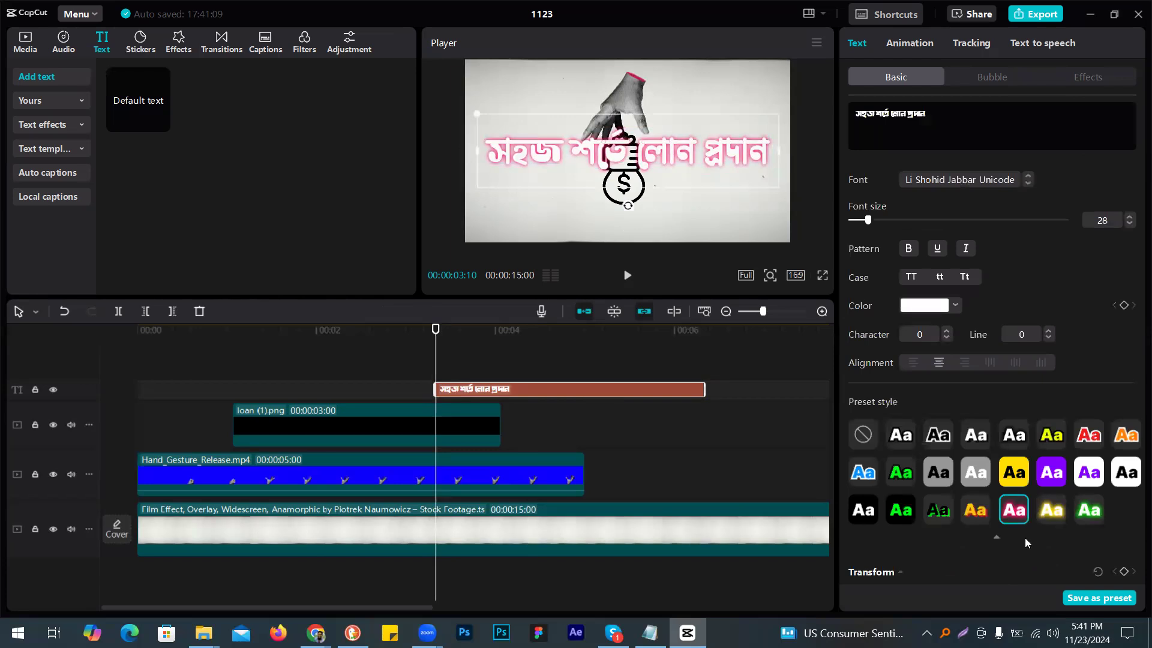
pyautogui.click(1088, 509)
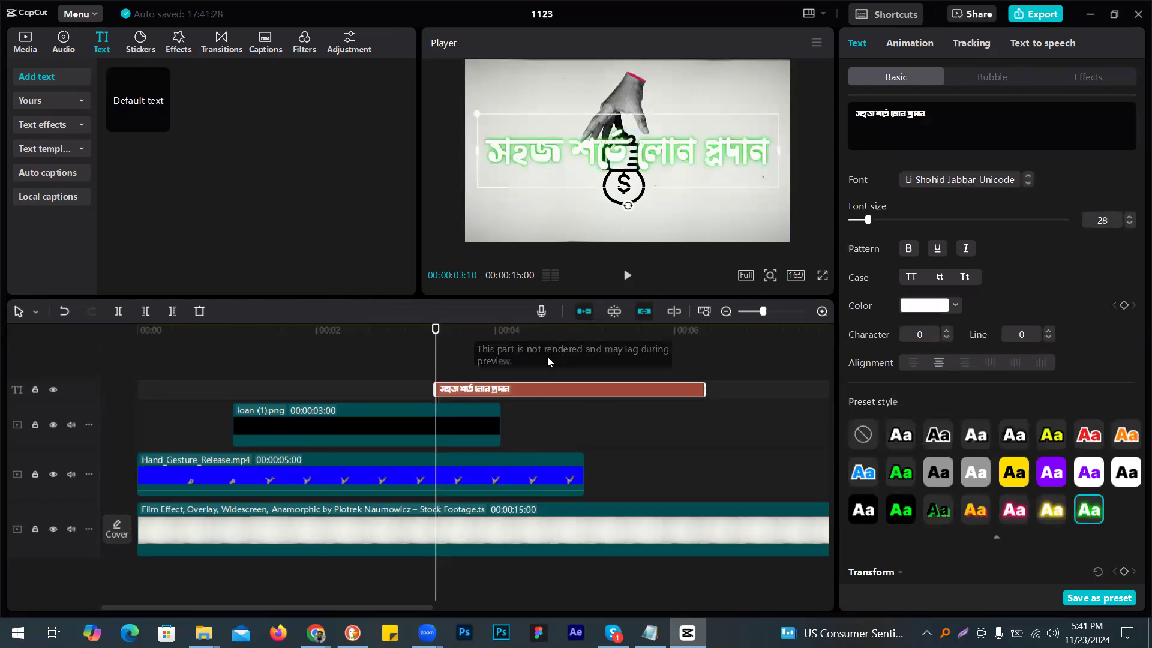
# Step: Convert the Bengali title into a compound clip and open its basic video settings
pyautogui.rightClick(517, 389)
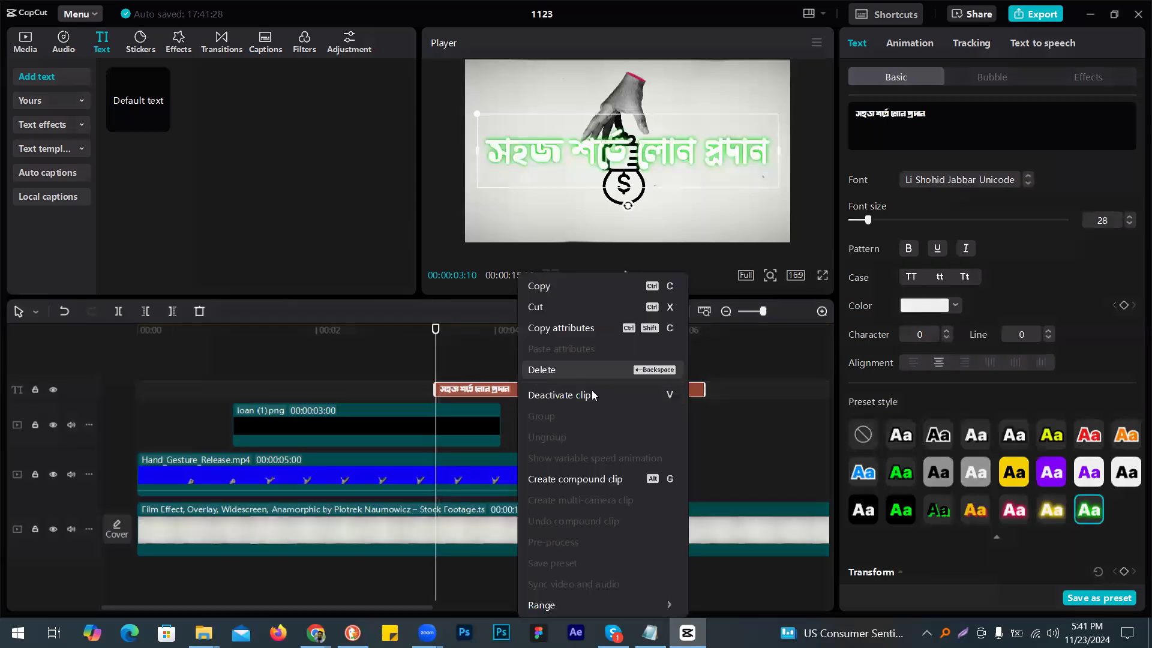
pyautogui.click(600, 483)
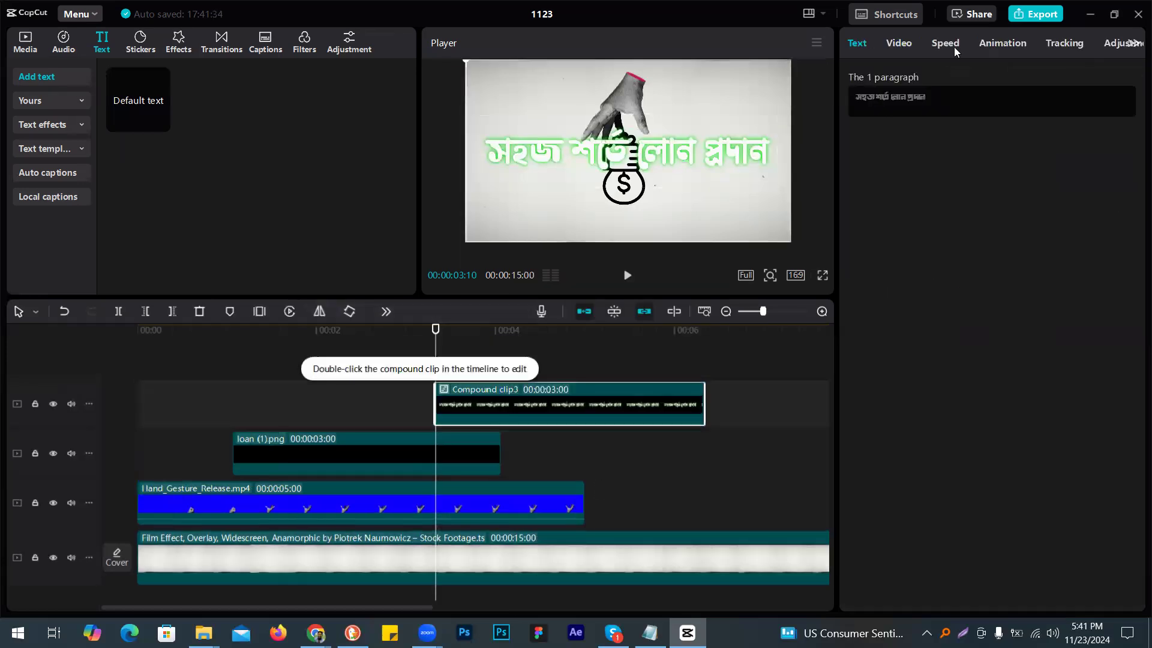
pyautogui.click(899, 43)
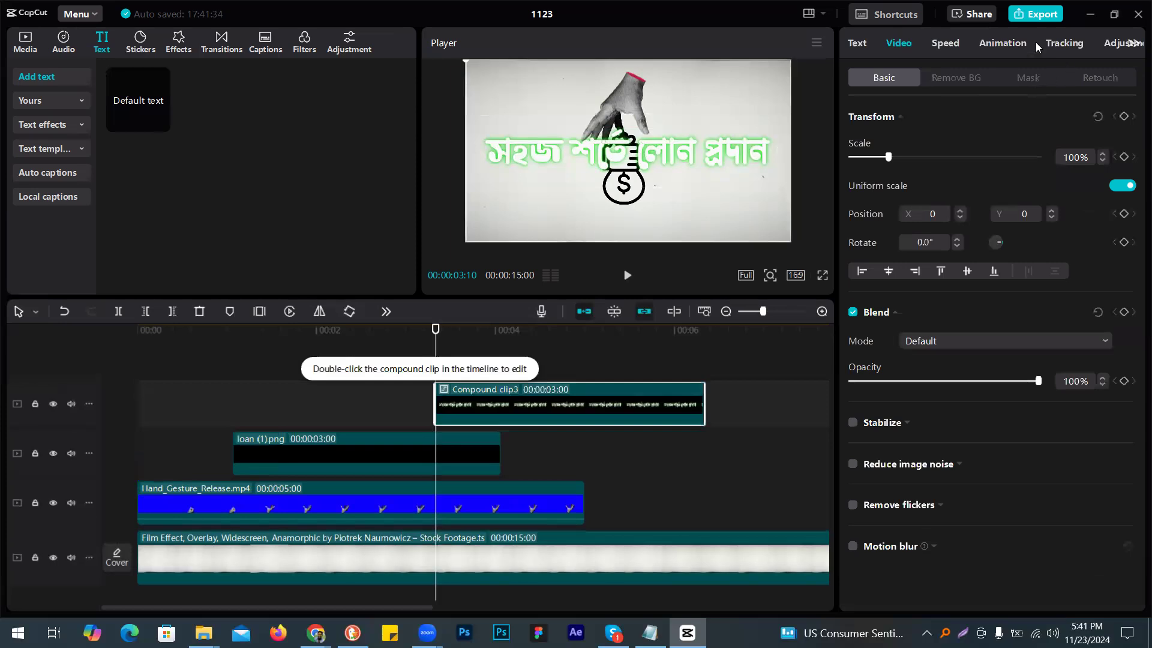
# Step: Apply the Slide Right entrance animation to the Bengali title's compound clip and shift the clip later to start at about 00:00:03:17
pyautogui.click(1011, 37)
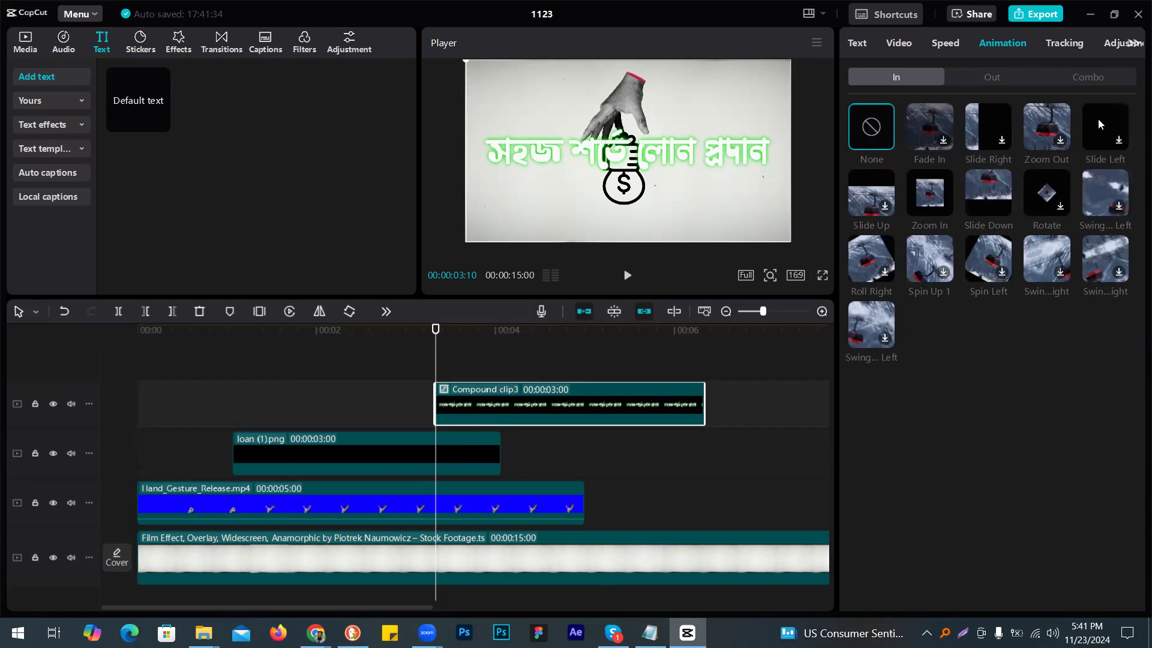
pyautogui.click(990, 140)
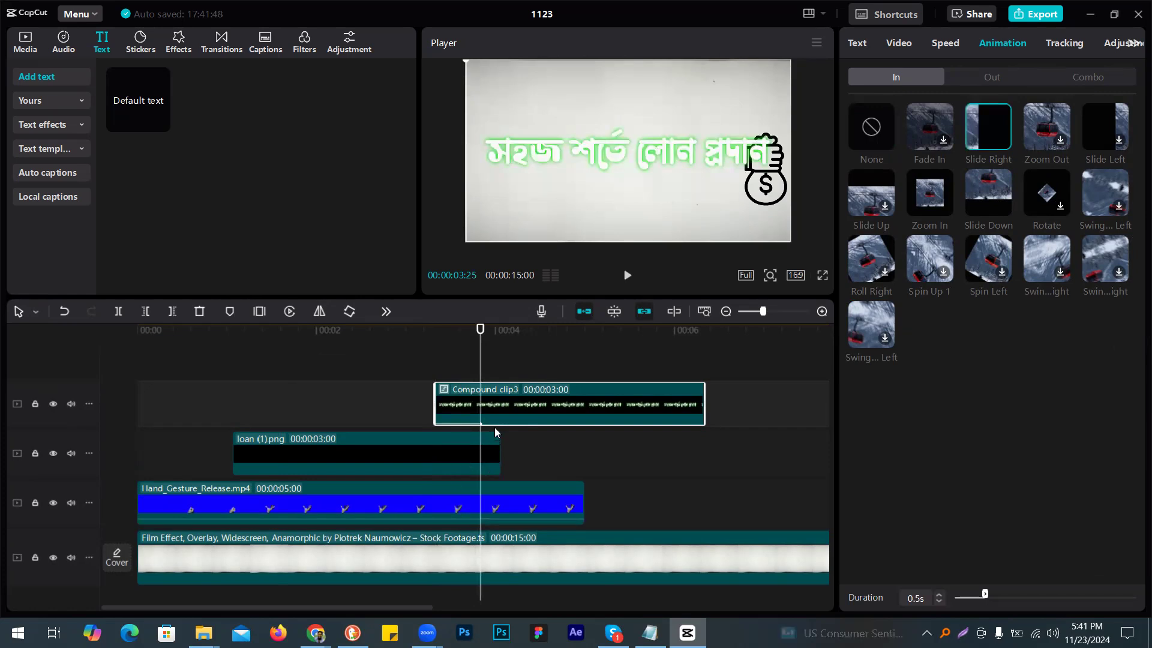
pyautogui.click(490, 458)
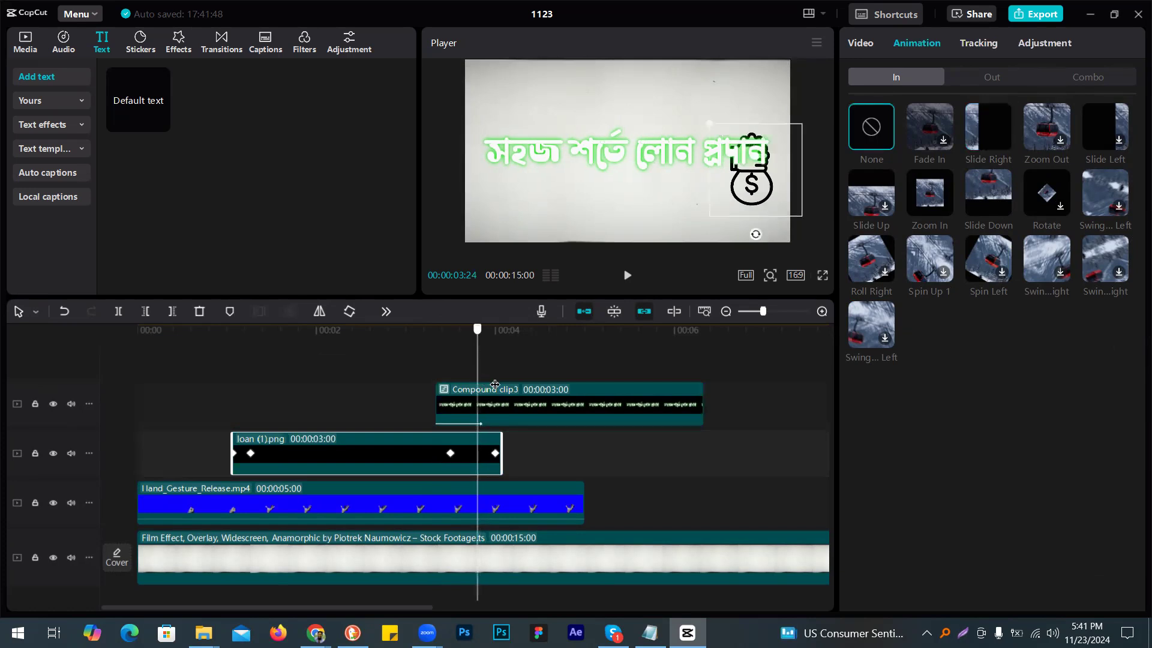
pyautogui.moveTo(472, 408); pyautogui.dragTo(492, 410)
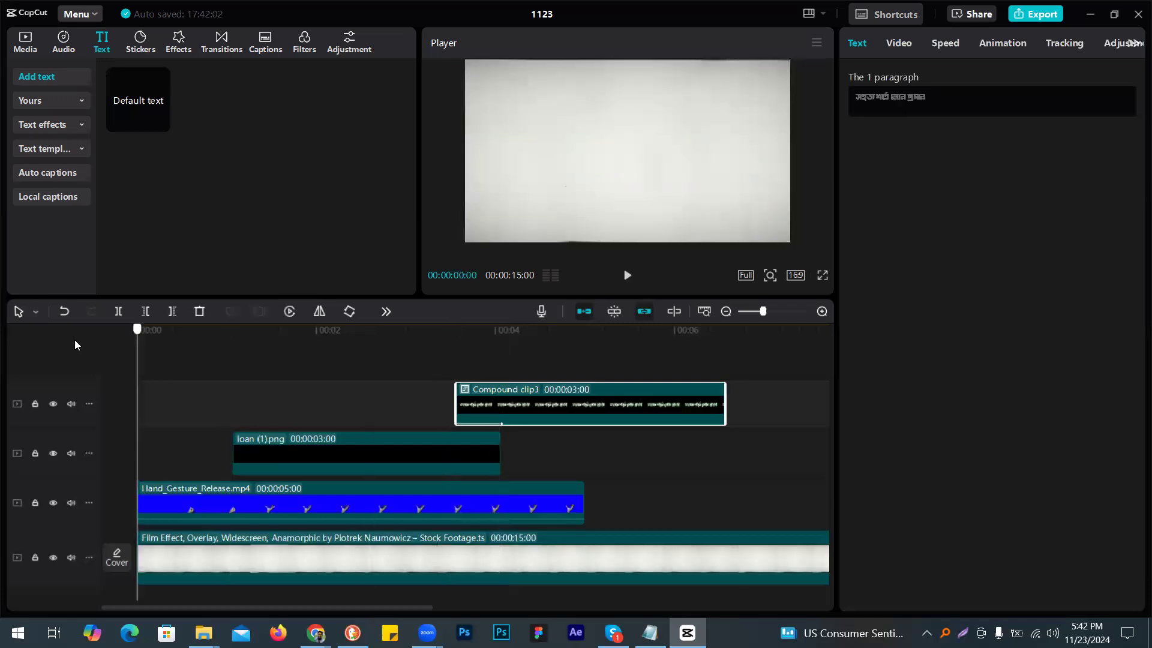
# Step: Play the video from the start and scrub around 00:00:04 to 00:00:05 to check the Bengali title's entrance
pyautogui.click(626, 276)
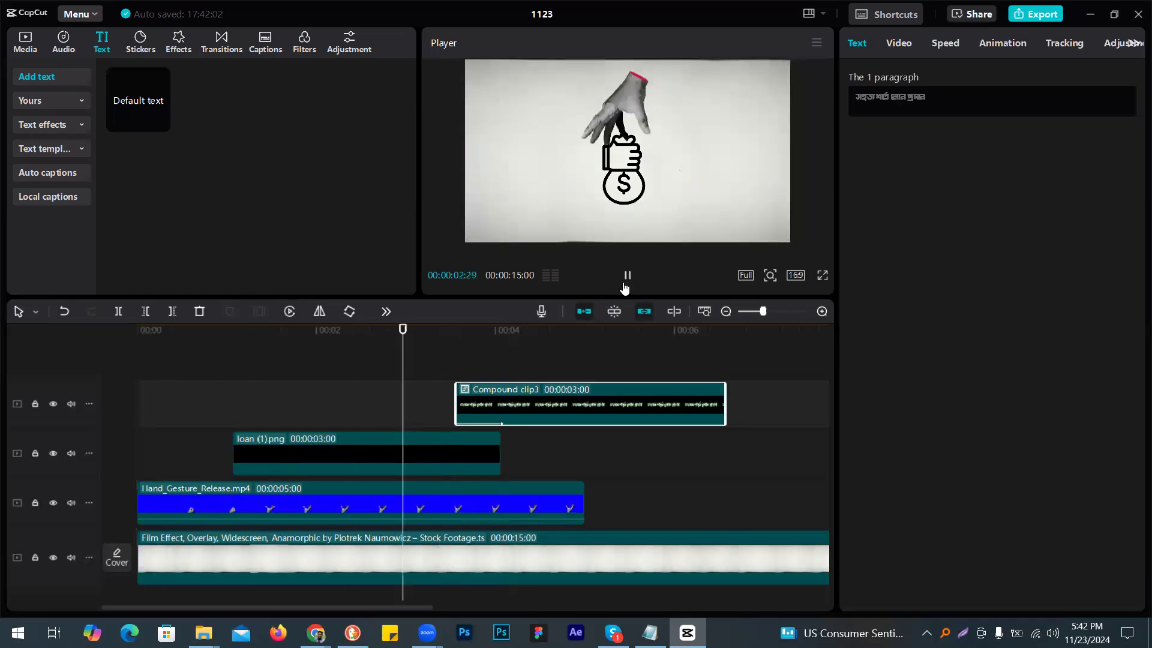
pyautogui.click(626, 277)
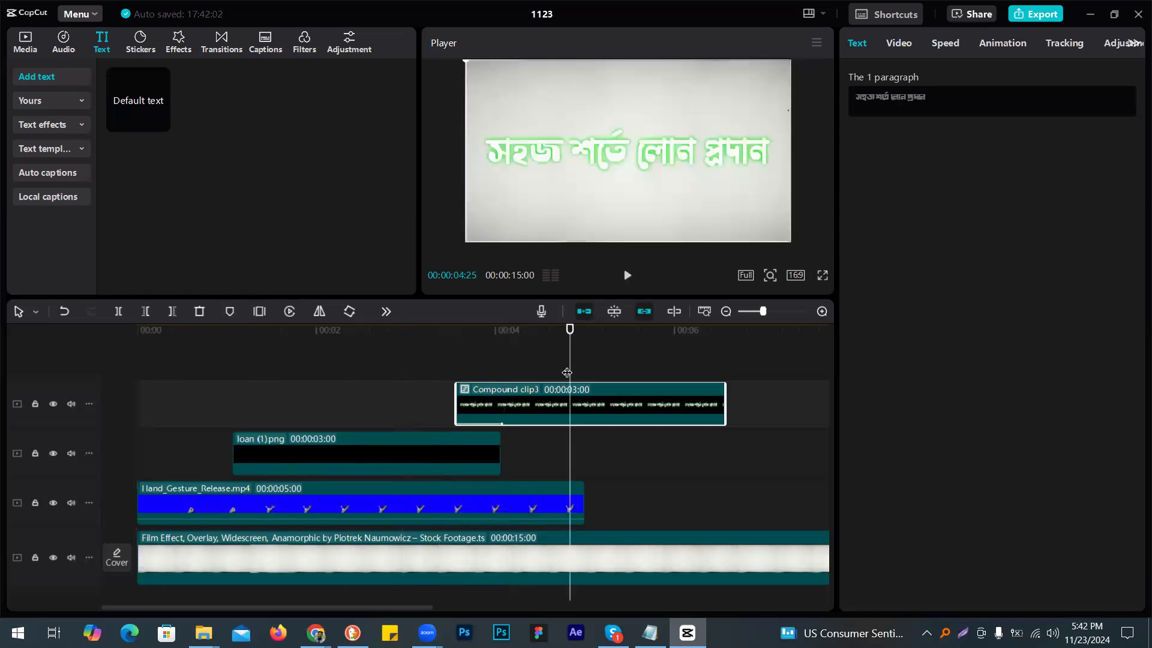
pyautogui.click(516, 371)
pyautogui.click(462, 368)
pyautogui.click(539, 361)
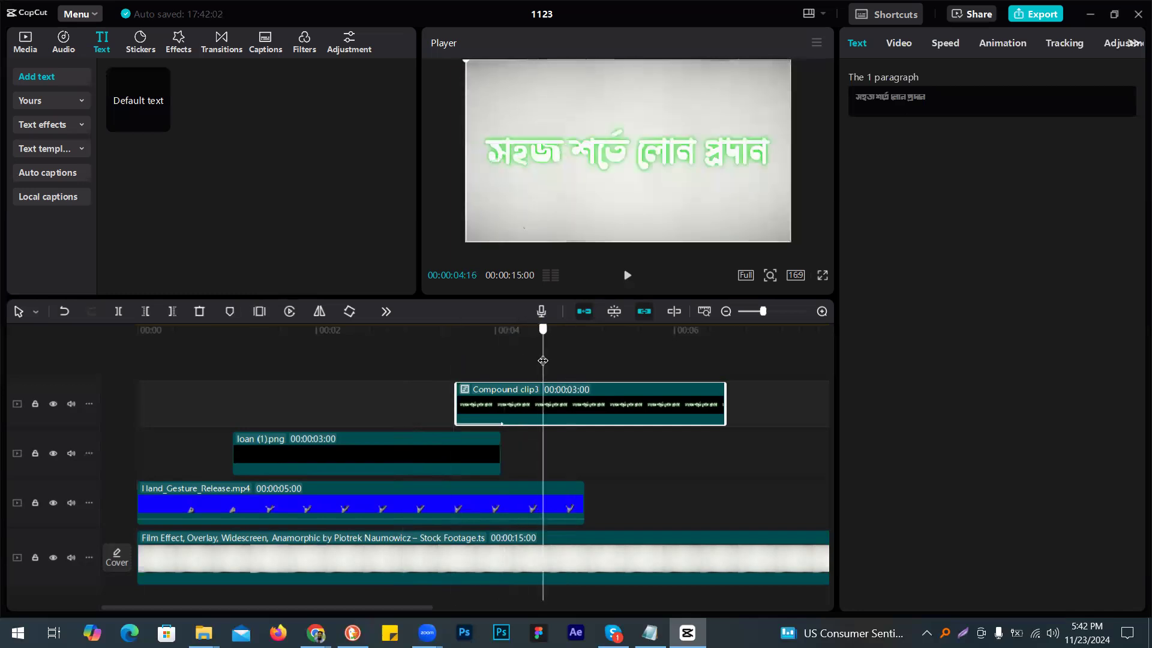
pyautogui.click(539, 363)
pyautogui.click(573, 366)
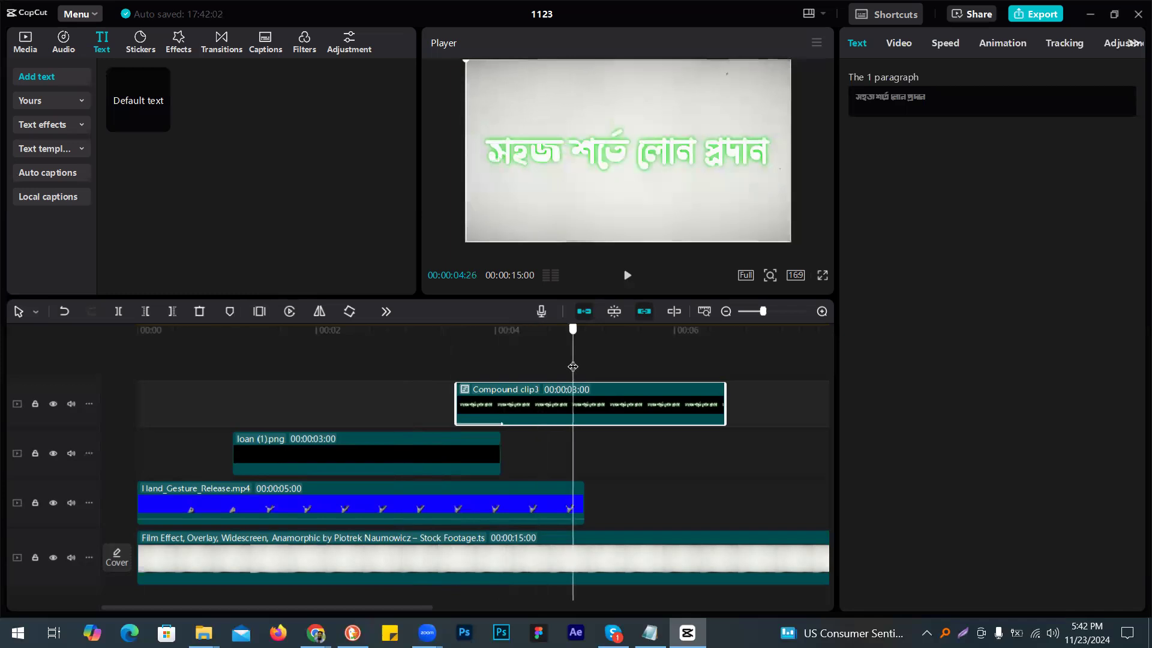
pyautogui.click(580, 366)
pyautogui.click(567, 362)
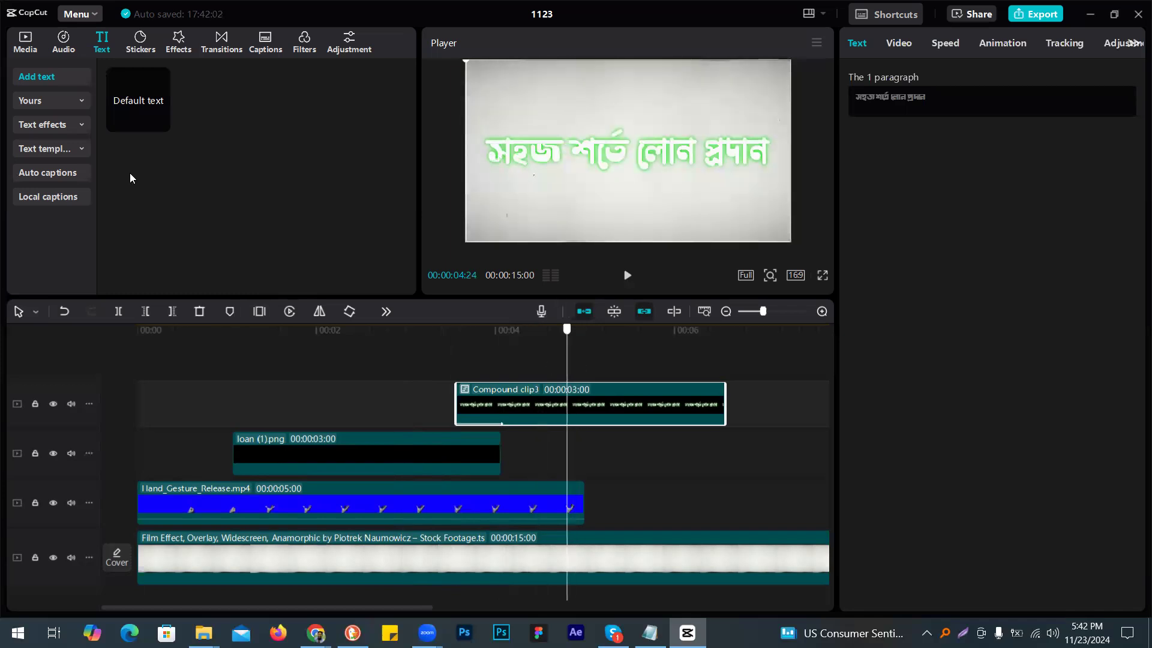
# Step: Add the BRAC Bank logo v (1).png on a track above the title, scale it to 76%, and lower it to Y -93
pyautogui.click(26, 43)
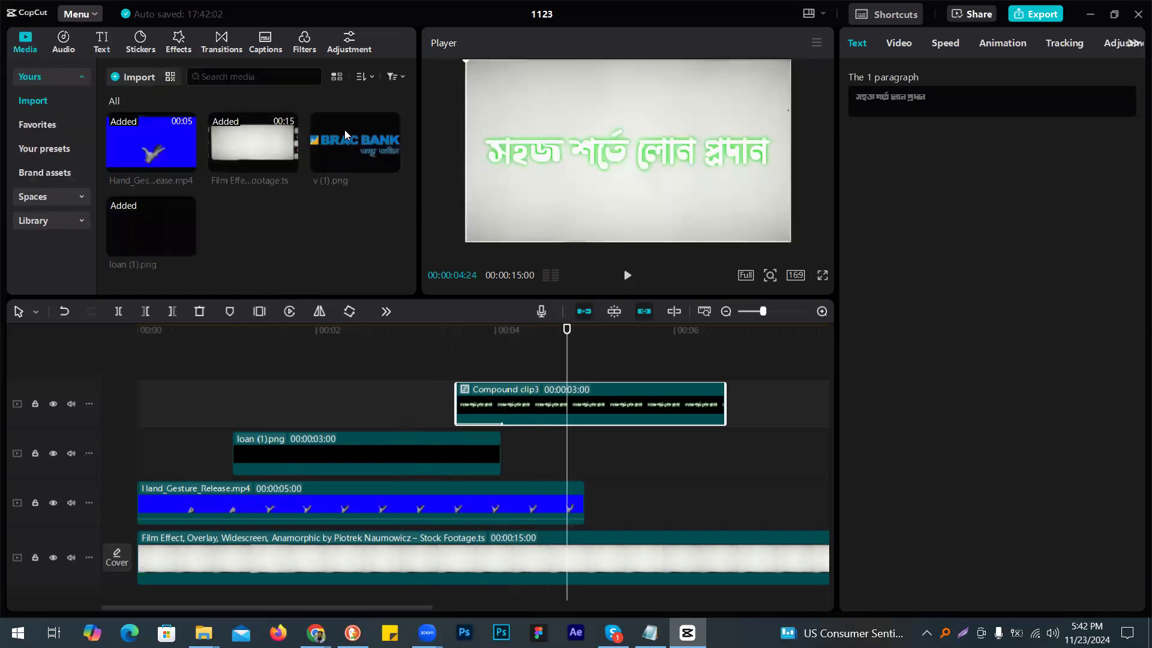
pyautogui.moveTo(544, 365); pyautogui.dragTo(529, 403)
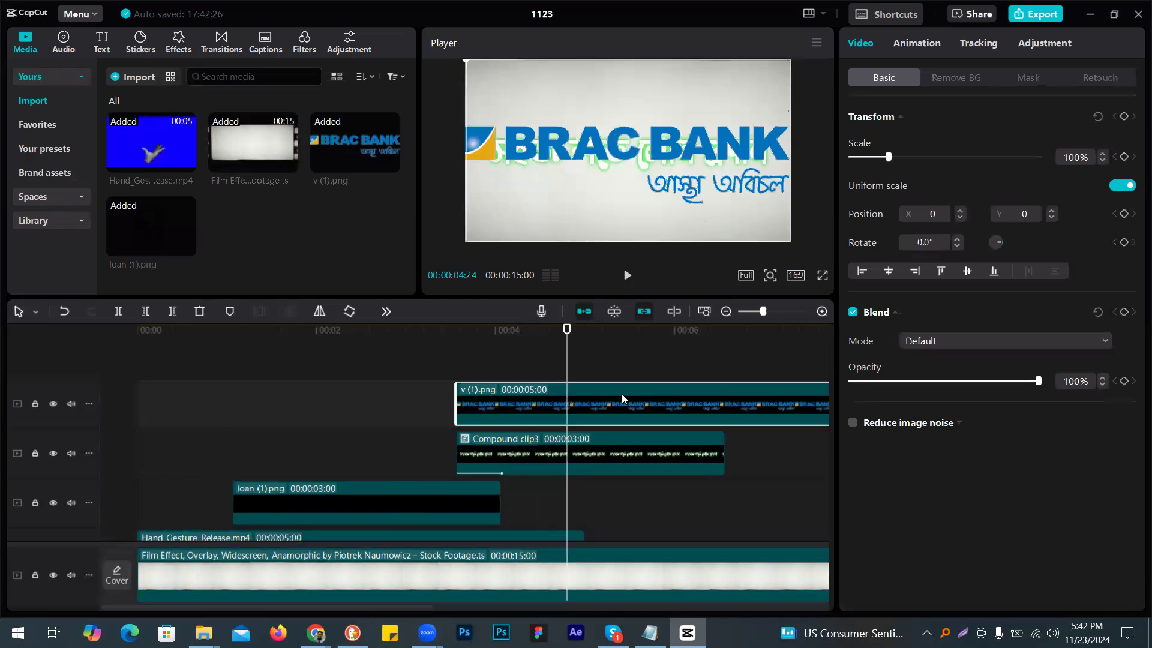
pyautogui.moveTo(882, 158); pyautogui.dragTo(880, 158)
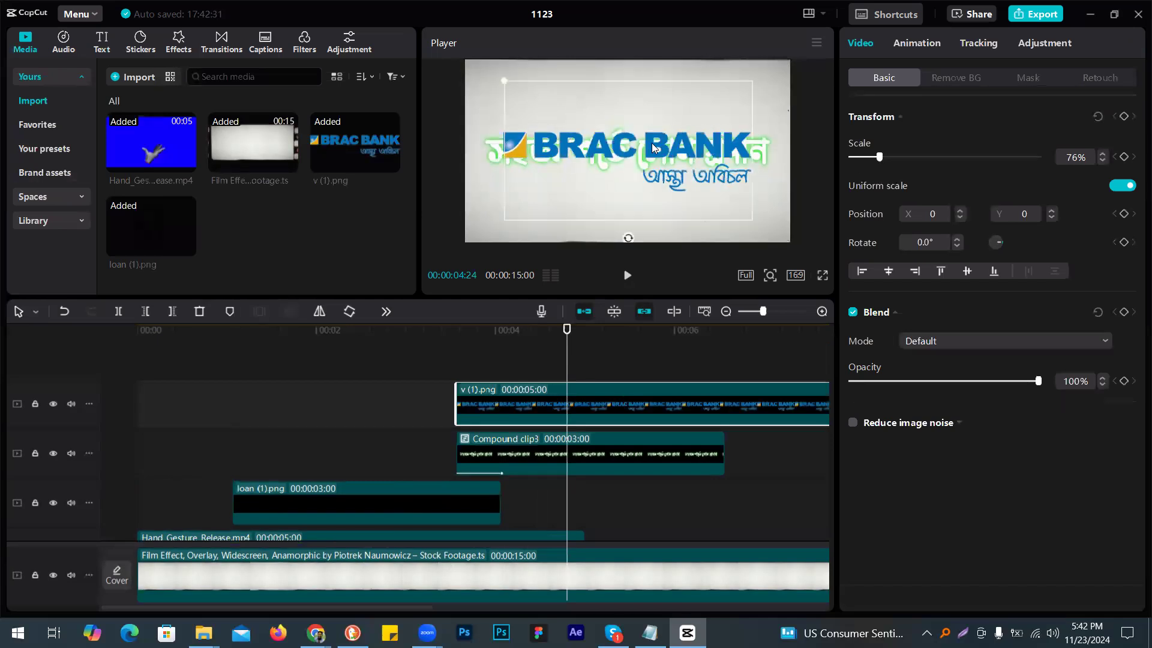
pyautogui.moveTo(650, 154); pyautogui.dragTo(650, 161)
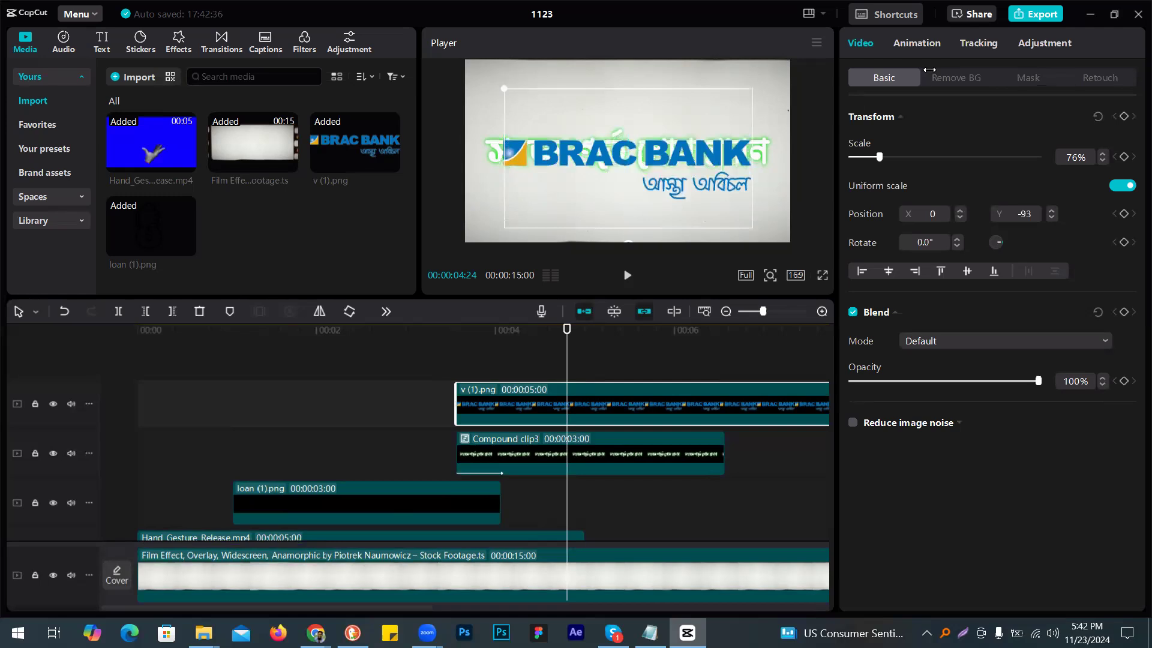
# Step: Apply the Slide Down entrance animation to the BRAC Bank logo and shift its clip later to start at about 00:00:04:09
pyautogui.click(926, 44)
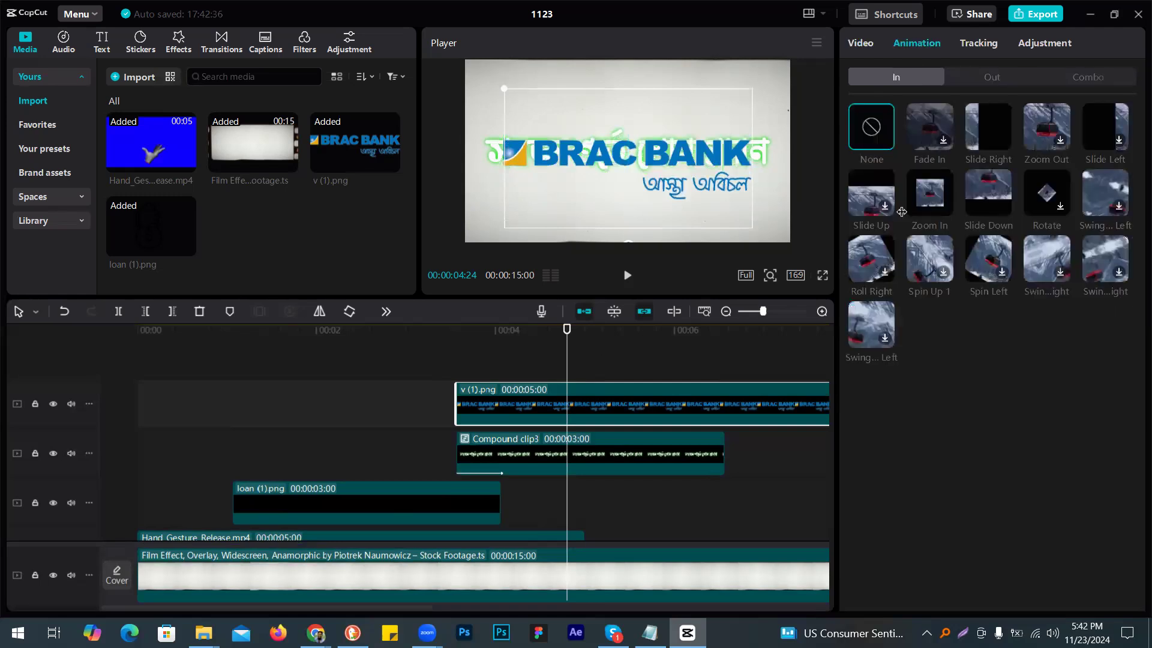
pyautogui.click(980, 189)
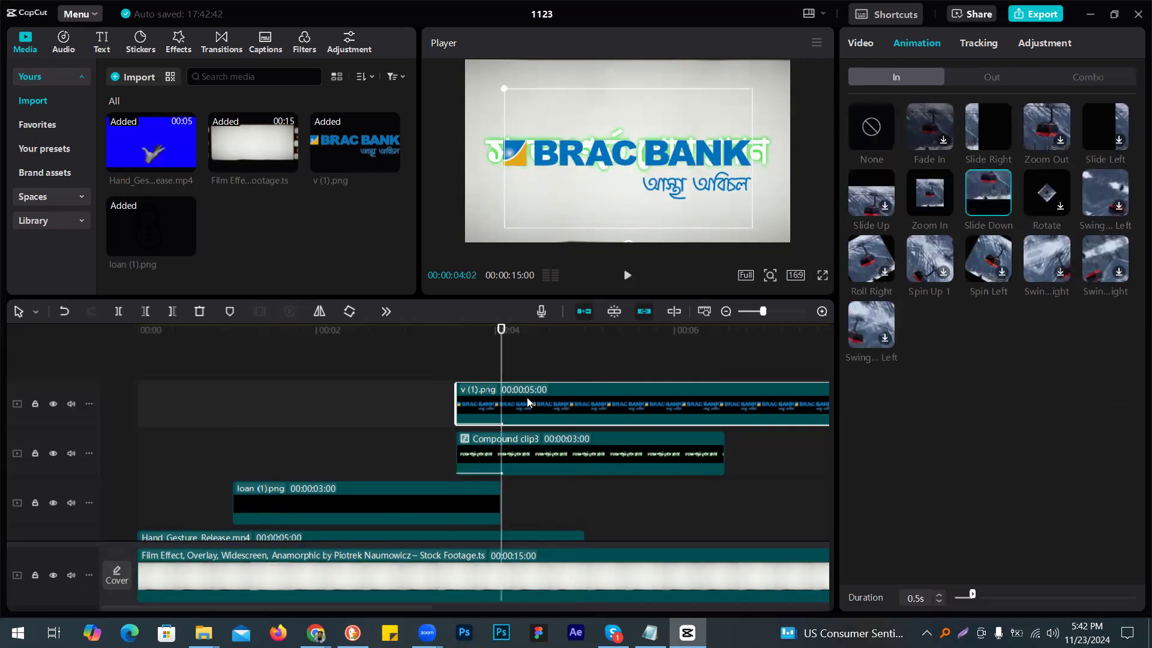
pyautogui.moveTo(573, 394); pyautogui.dragTo(609, 406)
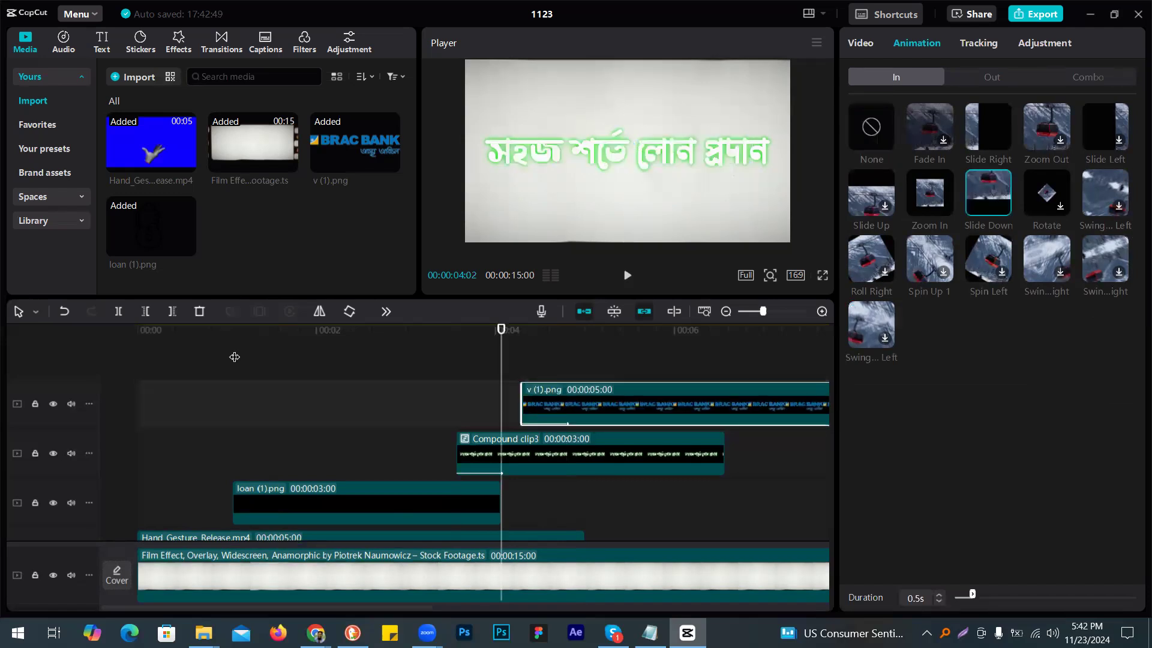
# Step: Preview the sequence from the start and move the logo clip later to start at about 00:00:04:25
pyautogui.press('Home')
pyautogui.click(627, 275)
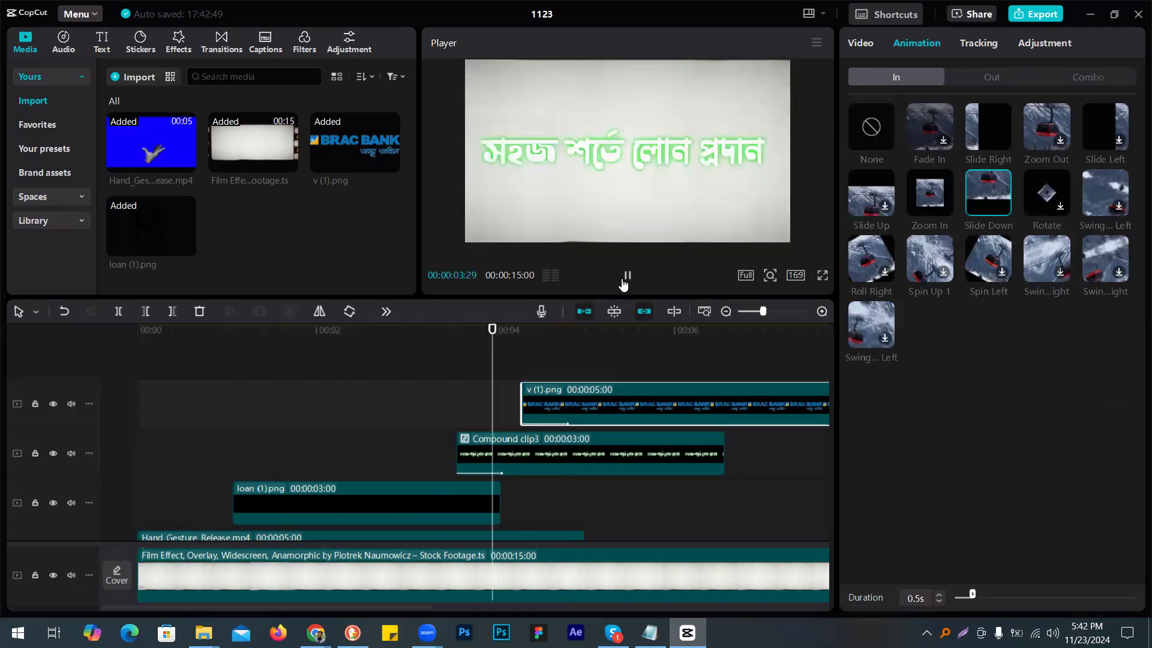
pyautogui.click(627, 275)
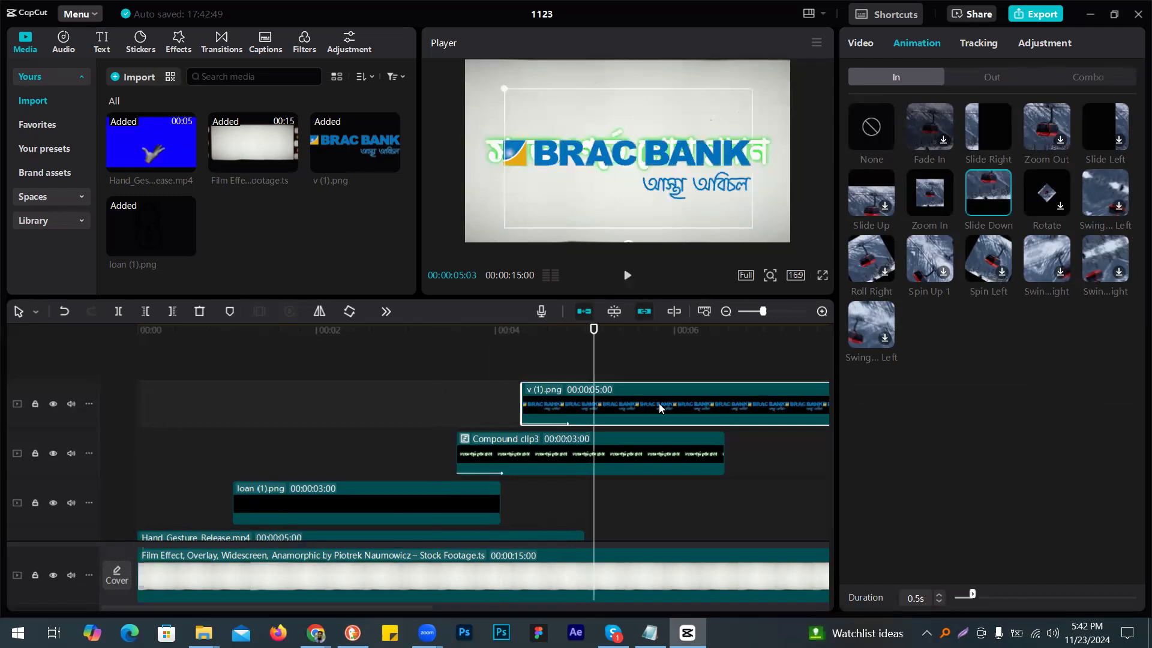
pyautogui.moveTo(656, 399); pyautogui.dragTo(706, 400)
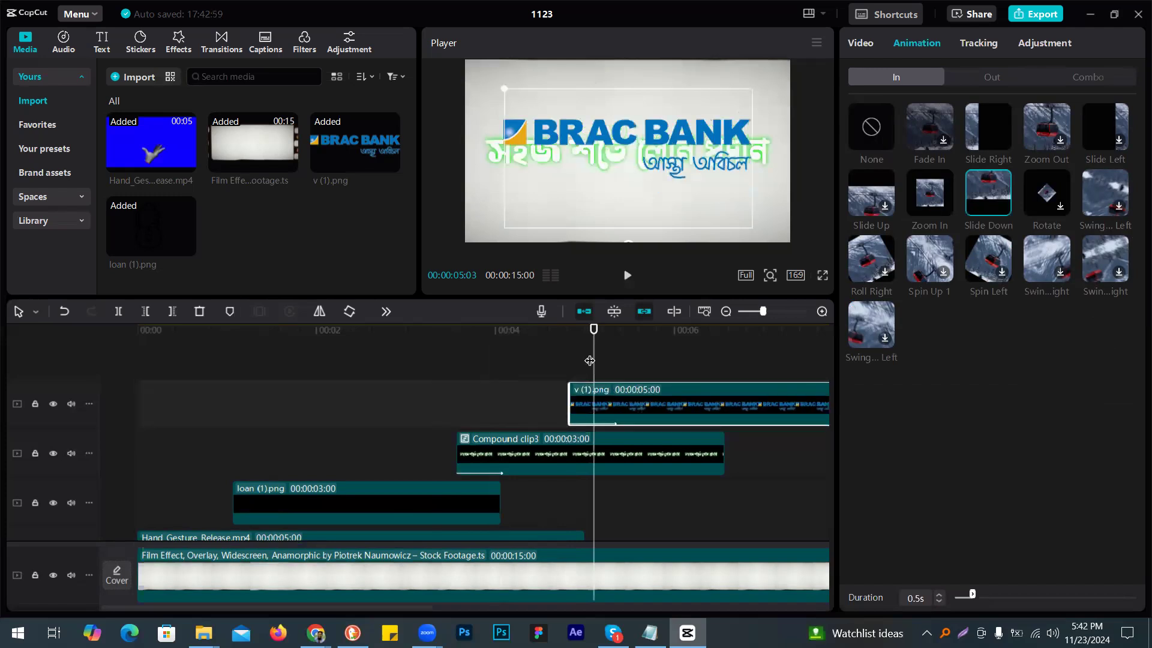
# Step: Add a position keyframe to the Bengali title's compound clip at 00:00:05:08, near the end of the logo's slide-in
pyautogui.press('Left')
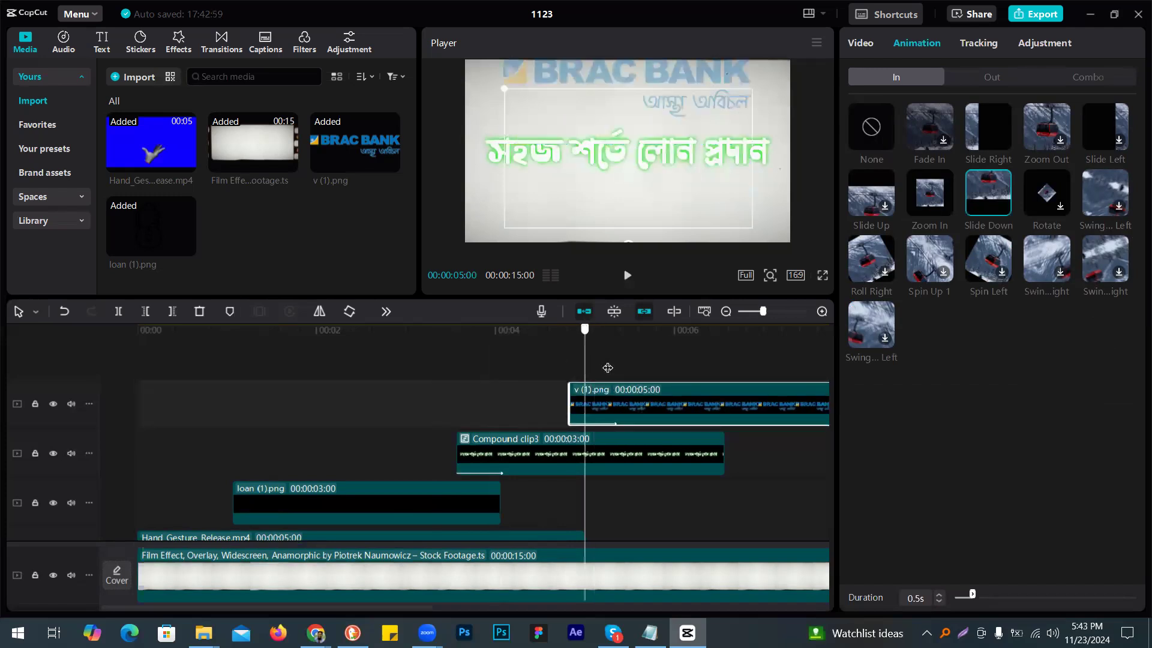
pyautogui.click(605, 367)
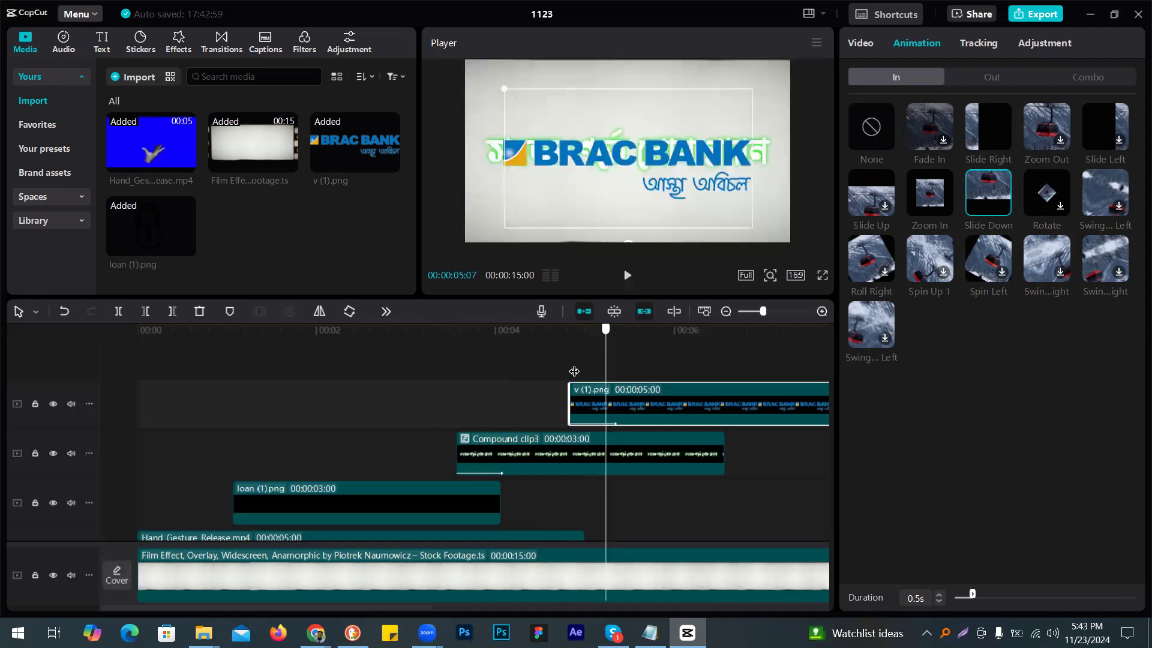
pyautogui.click(614, 368)
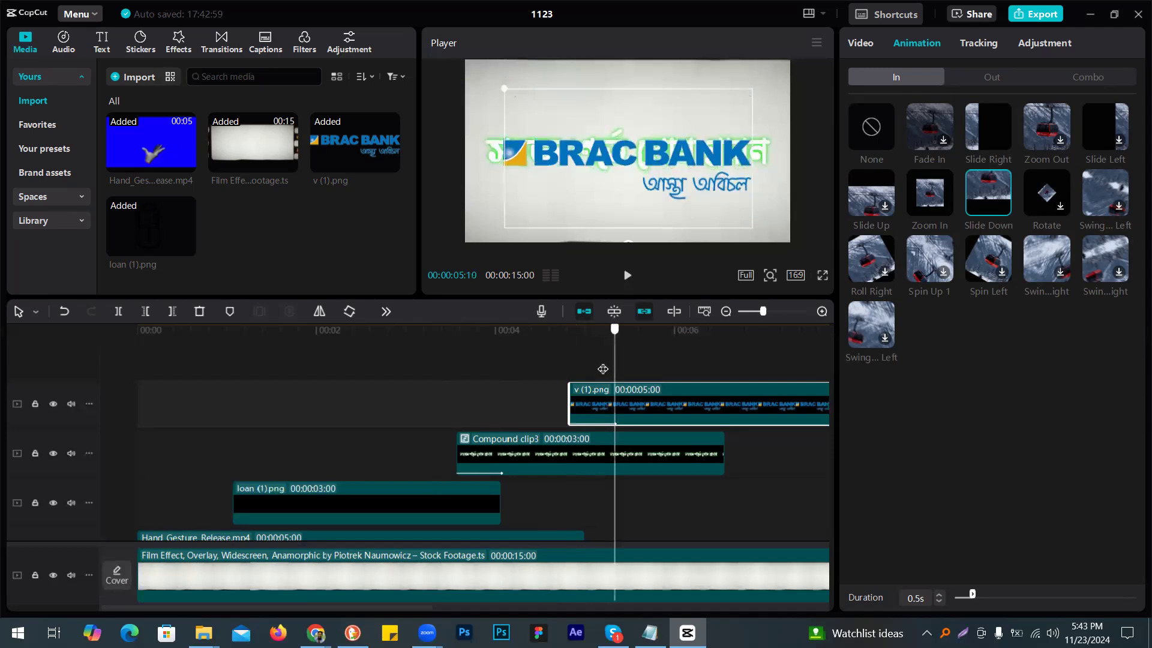
pyautogui.click(609, 368)
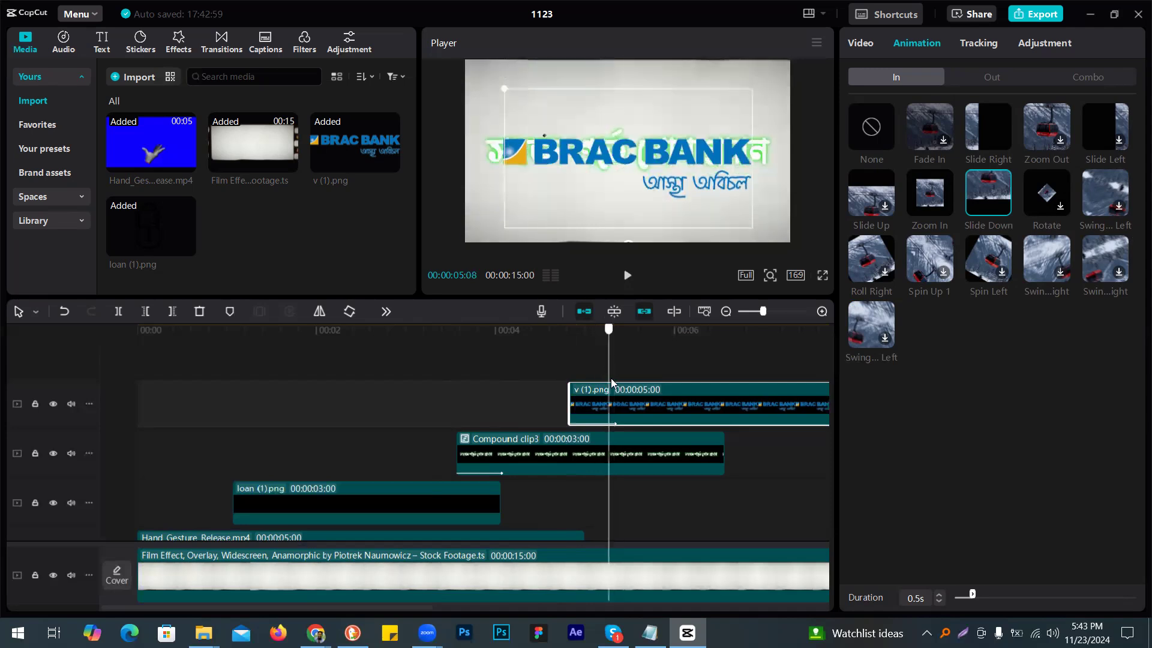
pyautogui.click(591, 444)
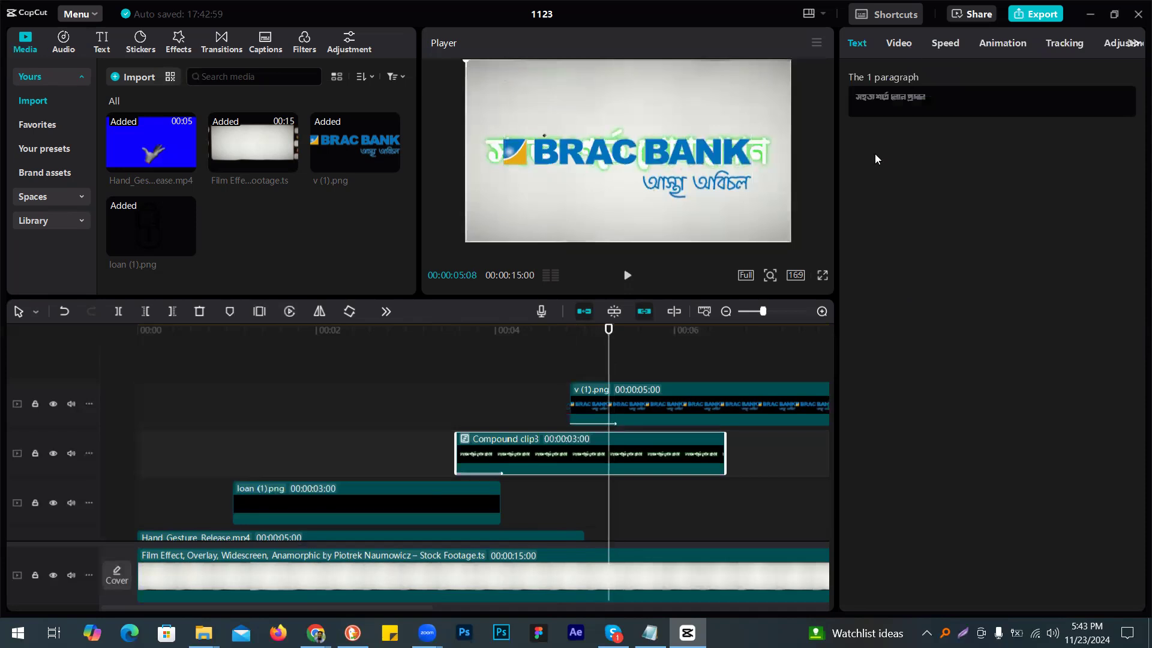
pyautogui.click(898, 43)
pyautogui.click(1124, 214)
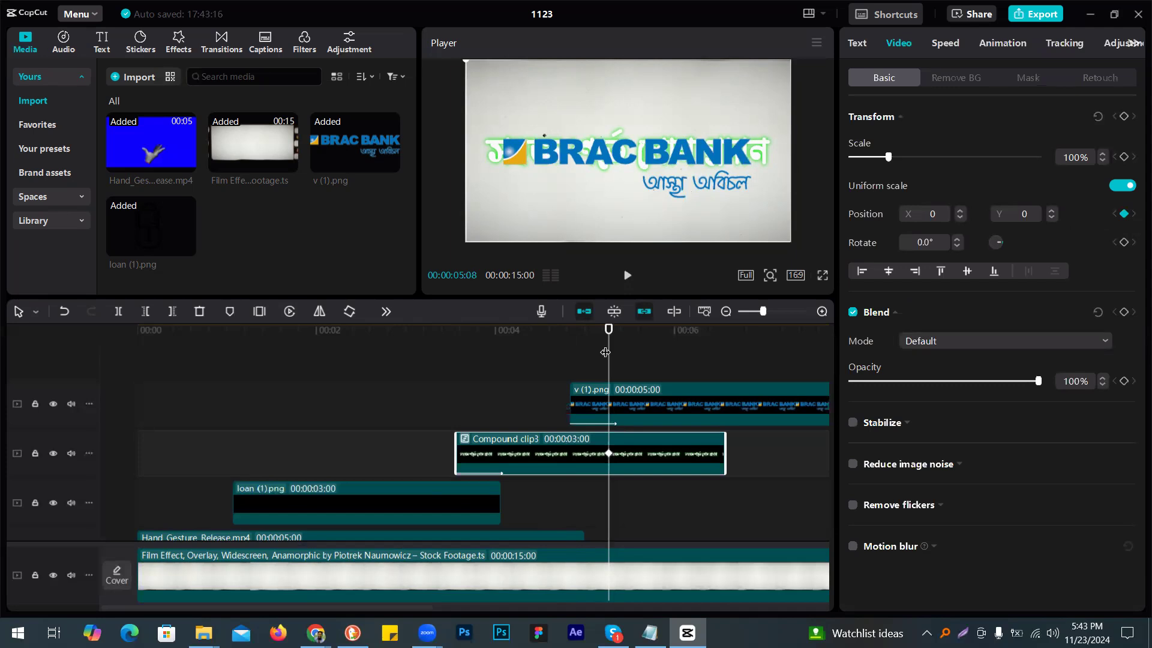
# Step: Add a title position keyframe at 00:00:04:27, then at 00:00:05:08 move the title below the logo to Y -766
pyautogui.moveTo(592, 357)
pyautogui.mouseDown()
pyautogui.moveTo(550, 360)
pyautogui.moveTo(574, 358)
pyautogui.mouseUp()
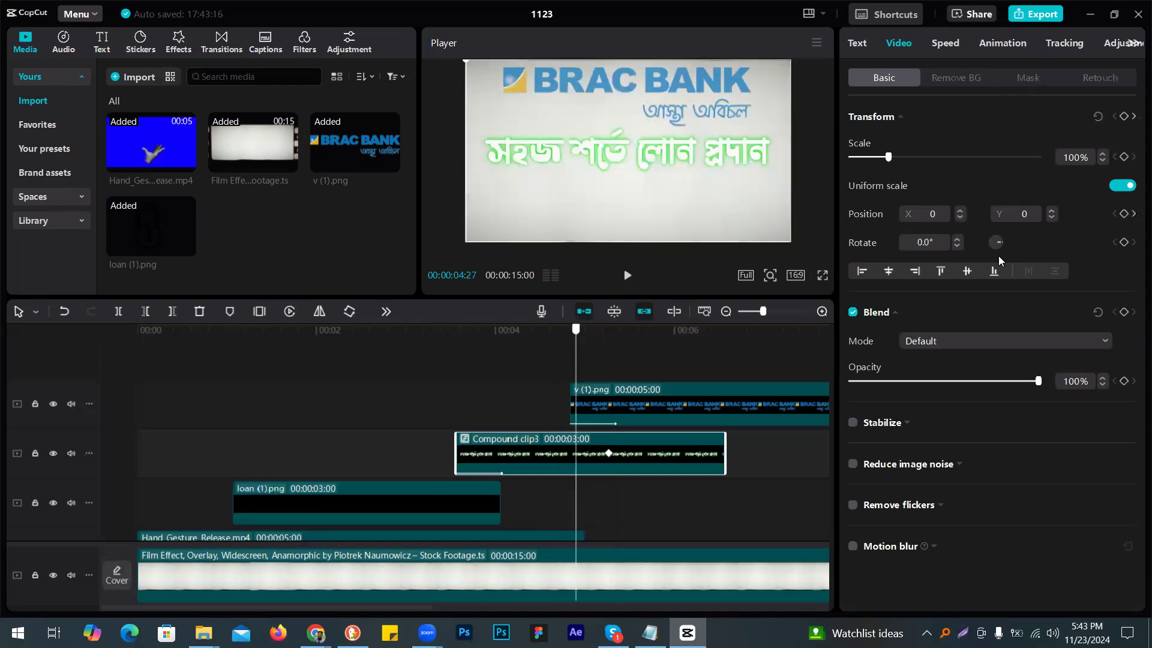
pyautogui.click(1123, 214)
pyautogui.moveTo(579, 371); pyautogui.dragTo(608, 371)
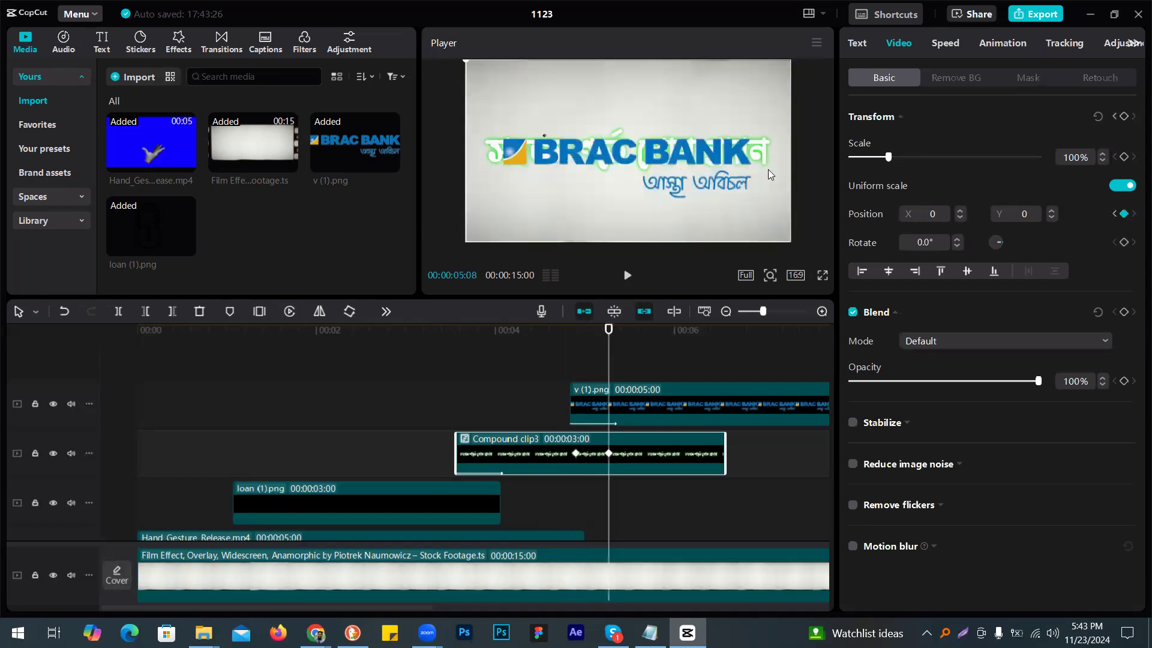
pyautogui.moveTo(756, 183); pyautogui.dragTo(763, 223)
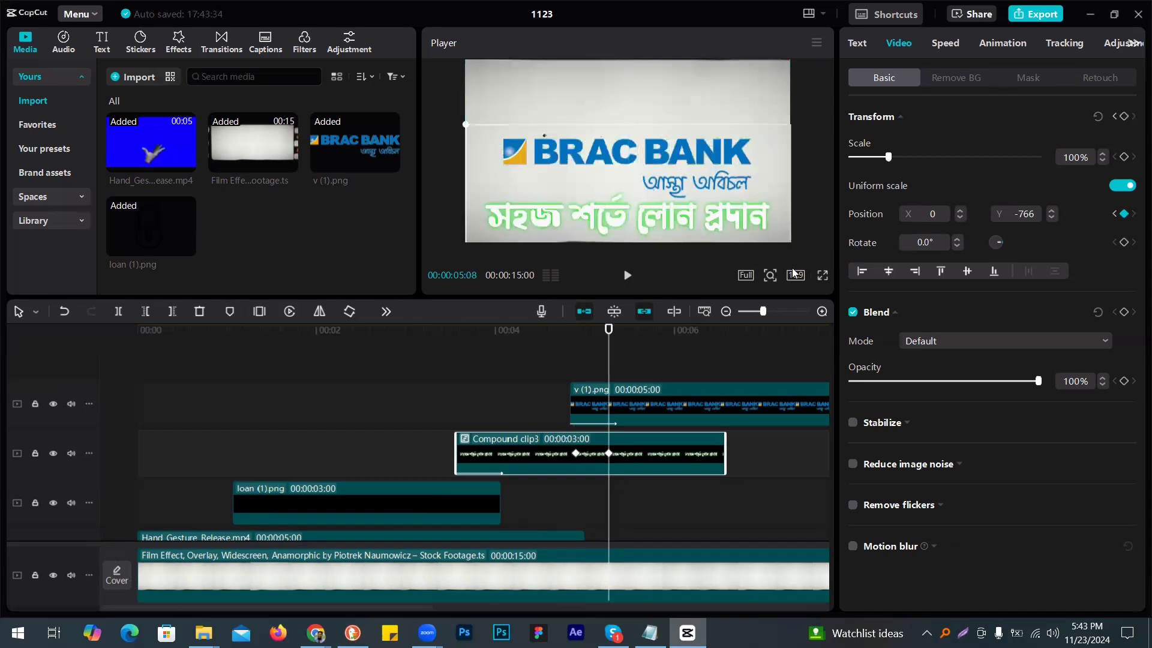
# Step: Preview the video from the start in full screen, then return to the editor and place the playhead at 00:00:05:09
pyautogui.press('Home')
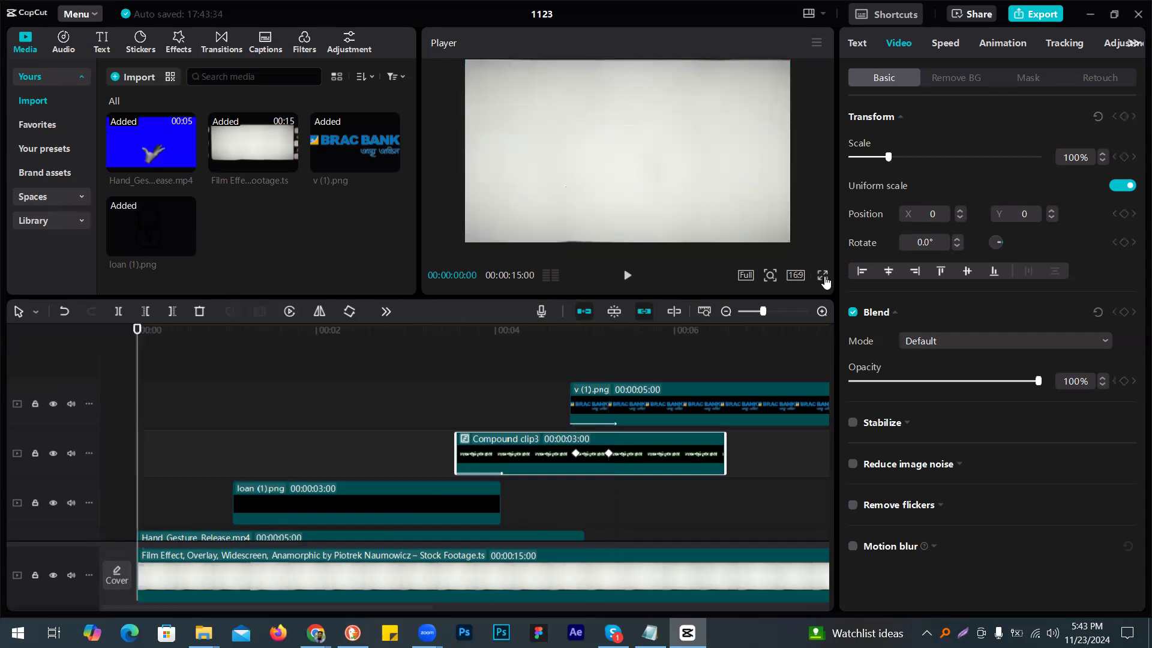
pyautogui.click(824, 276)
pyautogui.click(376, 581)
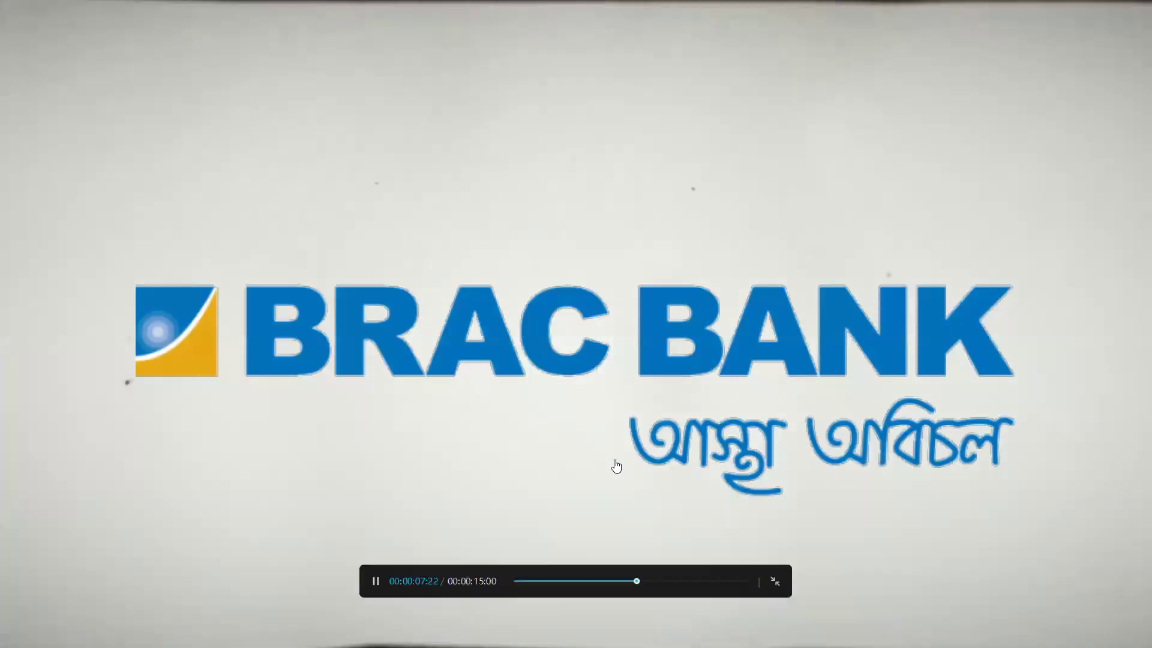
pyautogui.press('Escape')
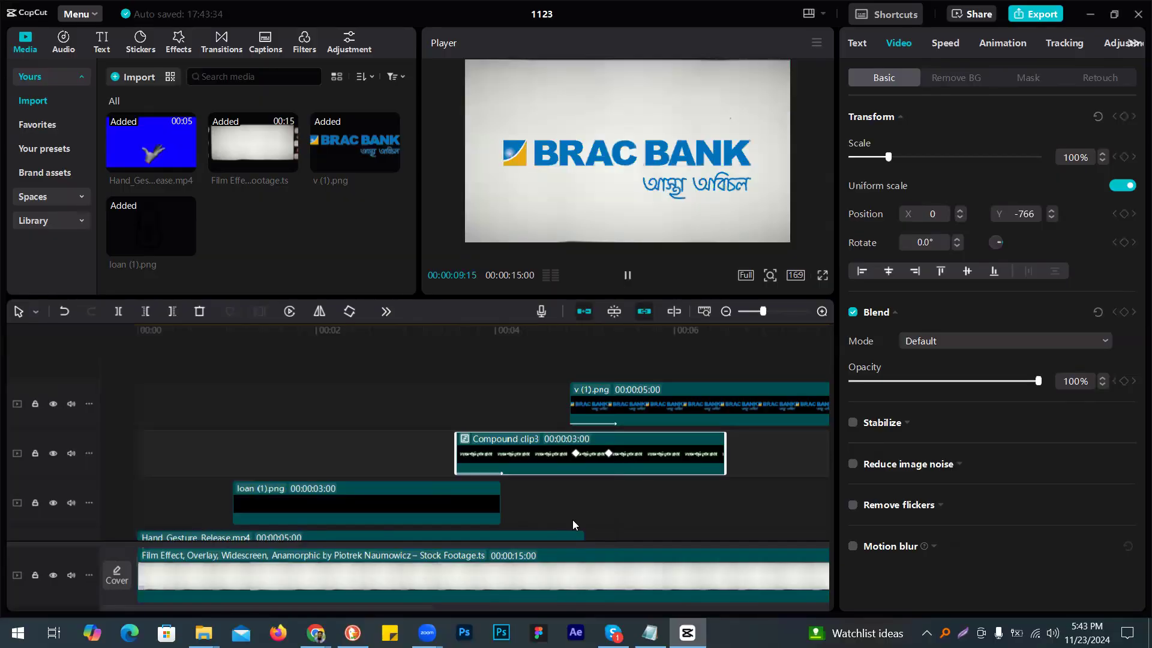
pyautogui.click(611, 347)
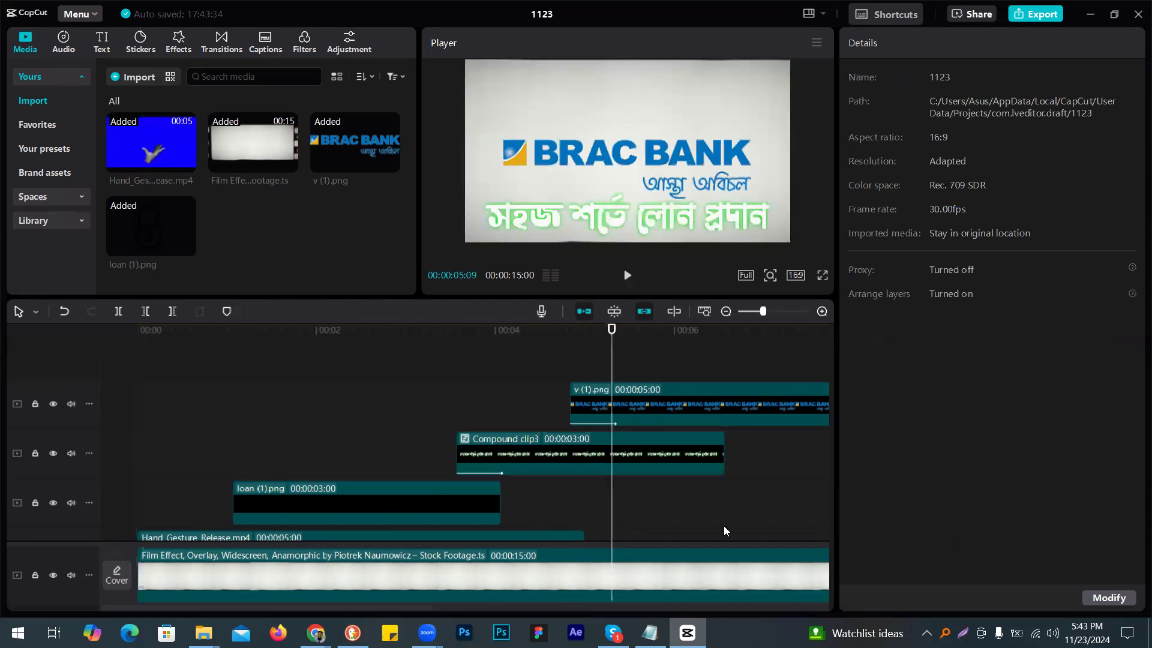
# Step: Trim the logo clip's end to match the title's compound clip and shorten the film background to end at 00:00:06:19
pyautogui.click(755, 311)
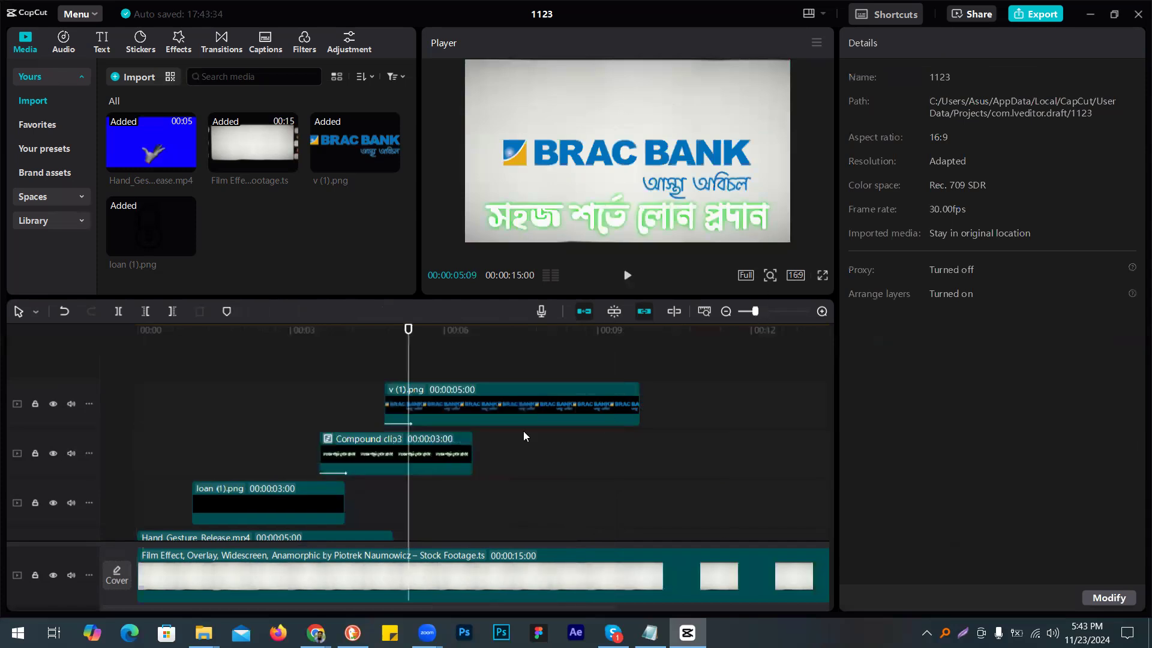
pyautogui.scroll(-2, 347, 449)
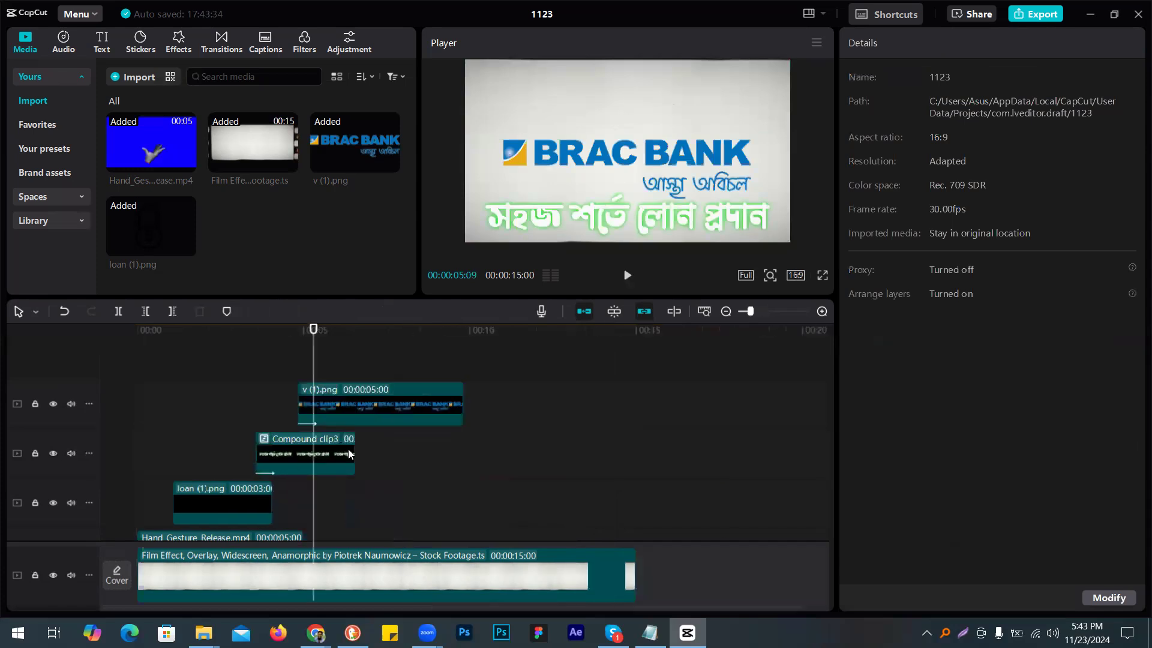
pyautogui.click(352, 451)
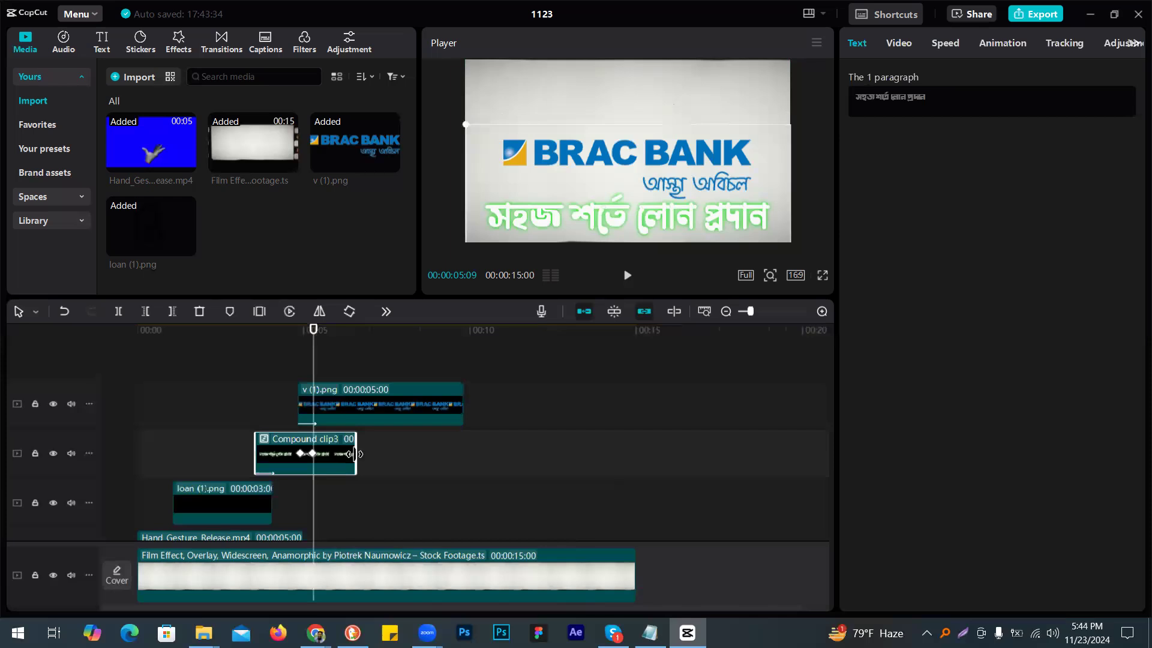
pyautogui.click(464, 407)
pyautogui.moveTo(466, 407); pyautogui.dragTo(357, 408)
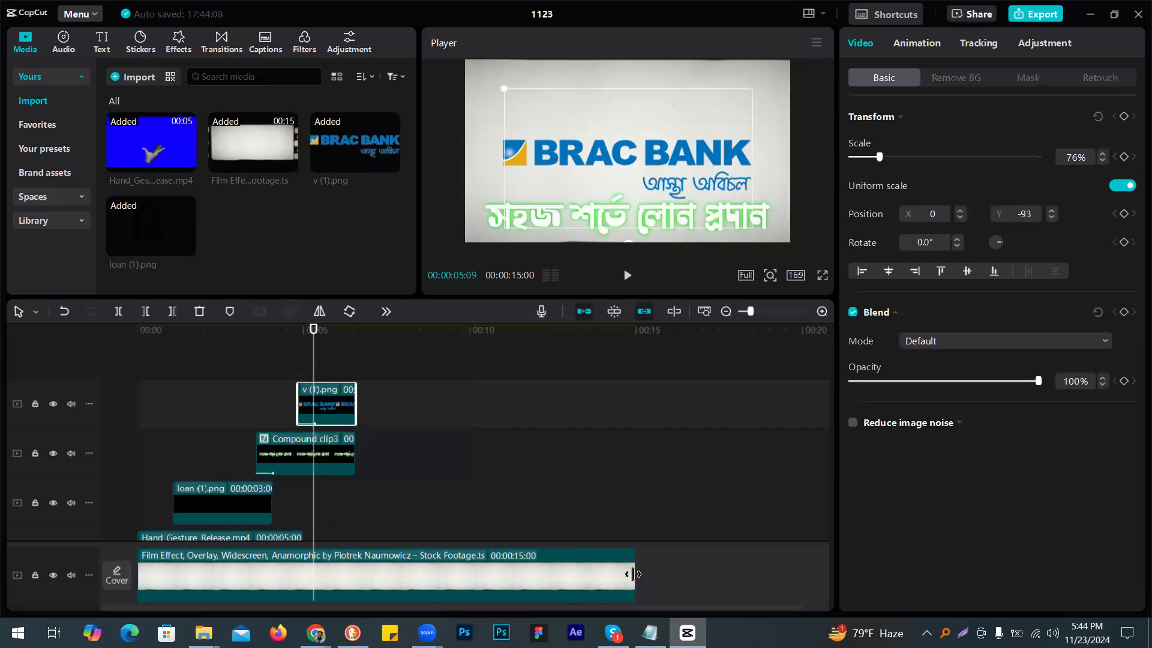
pyautogui.moveTo(636, 573); pyautogui.dragTo(435, 573)
pyautogui.moveTo(355, 565); pyautogui.dragTo(359, 565)
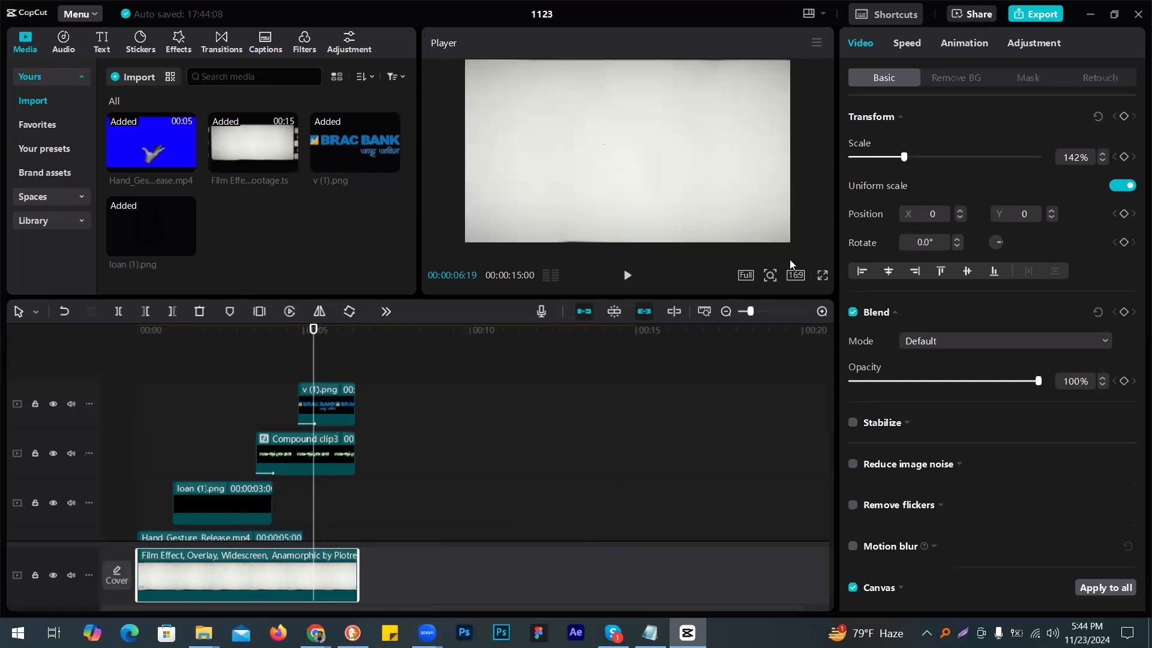
# Step: Play the shortened video in full screen through to its end, then return to the editor
pyautogui.click(821, 279)
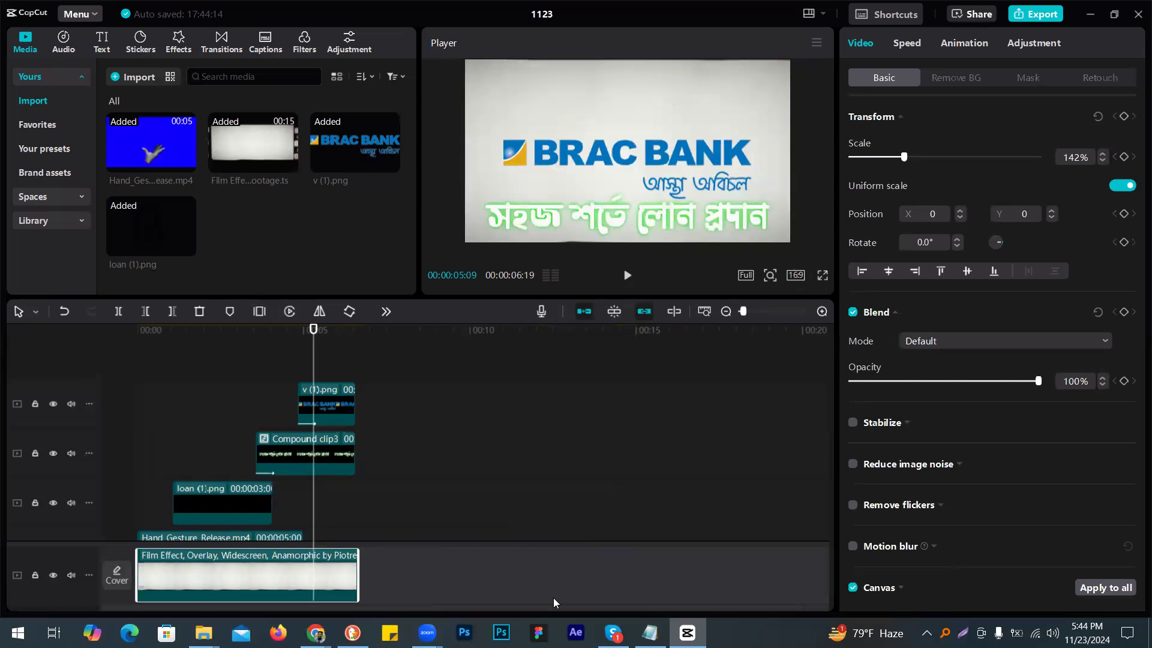
pyautogui.click(376, 581)
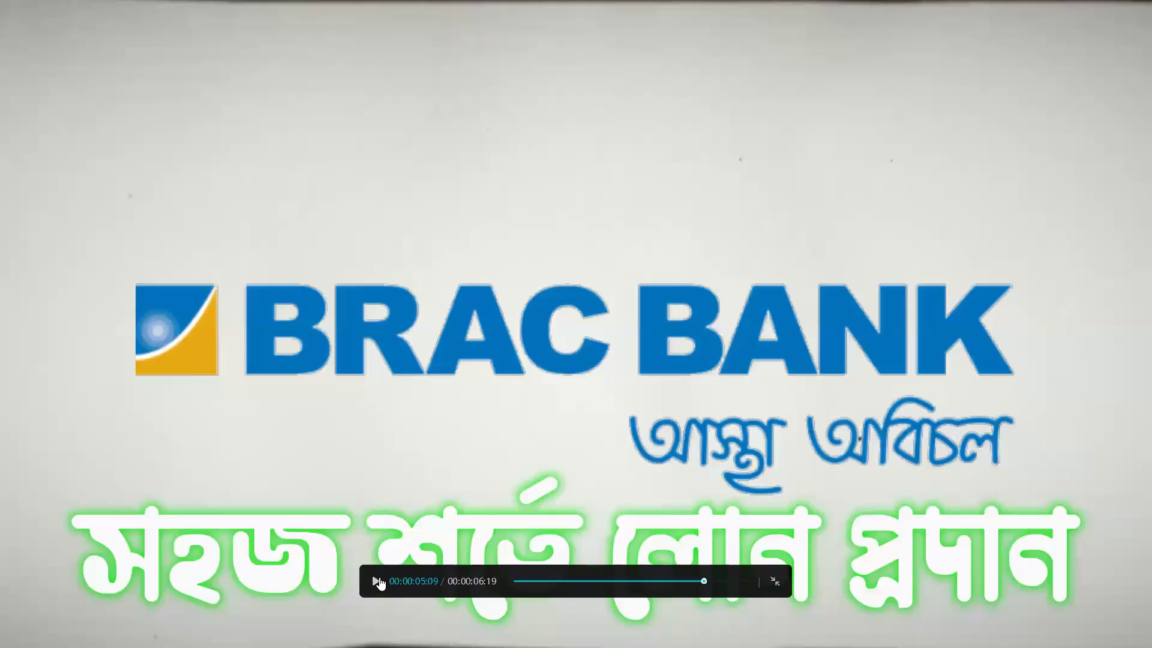
pyautogui.press('space')
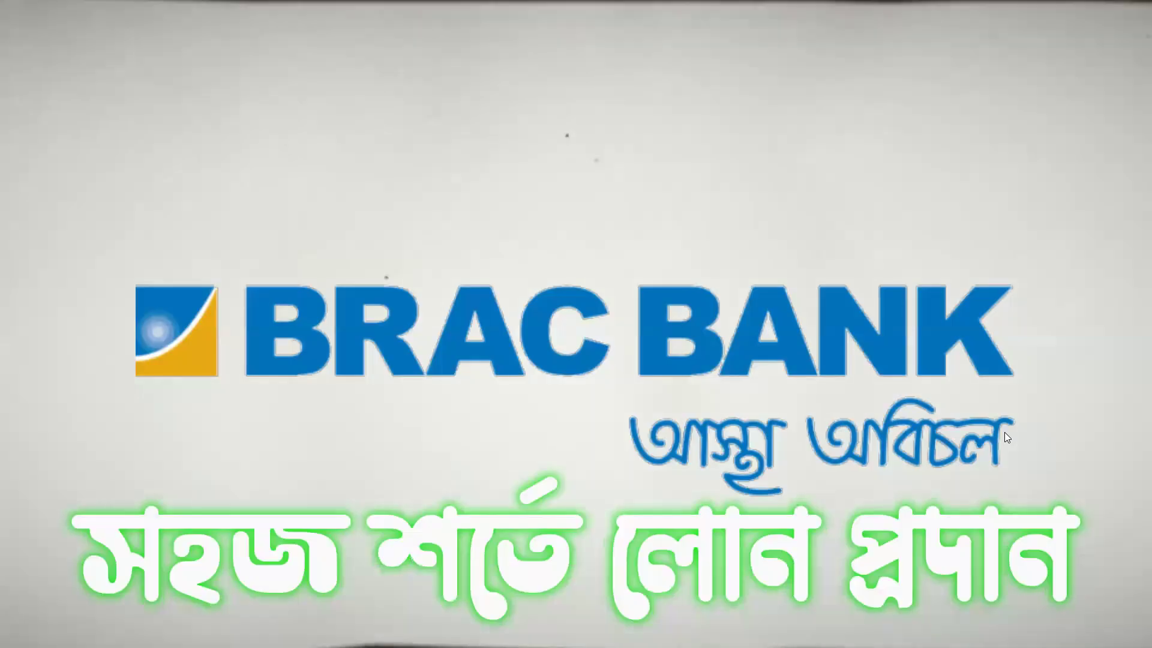
pyautogui.press('Escape')
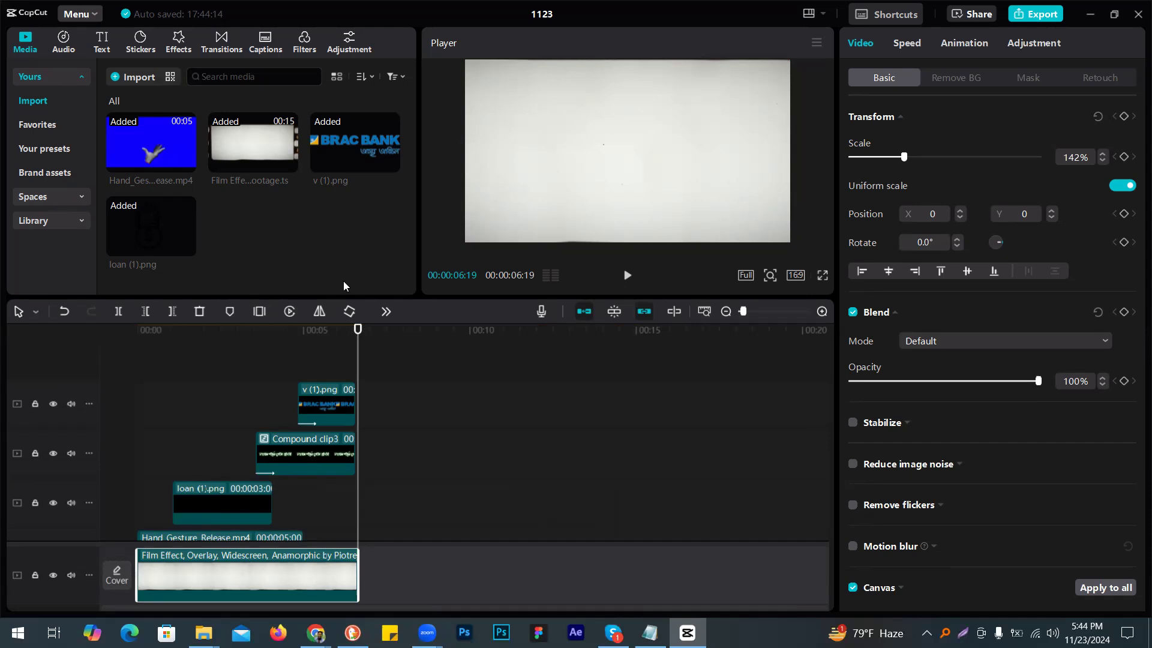
# Step: Delete all four imported media files along with their timeline clips, then remove the remaining title compound clip to empty the project
pyautogui.moveTo(148, 279); pyautogui.dragTo(374, 121)
pyautogui.press('Delete')
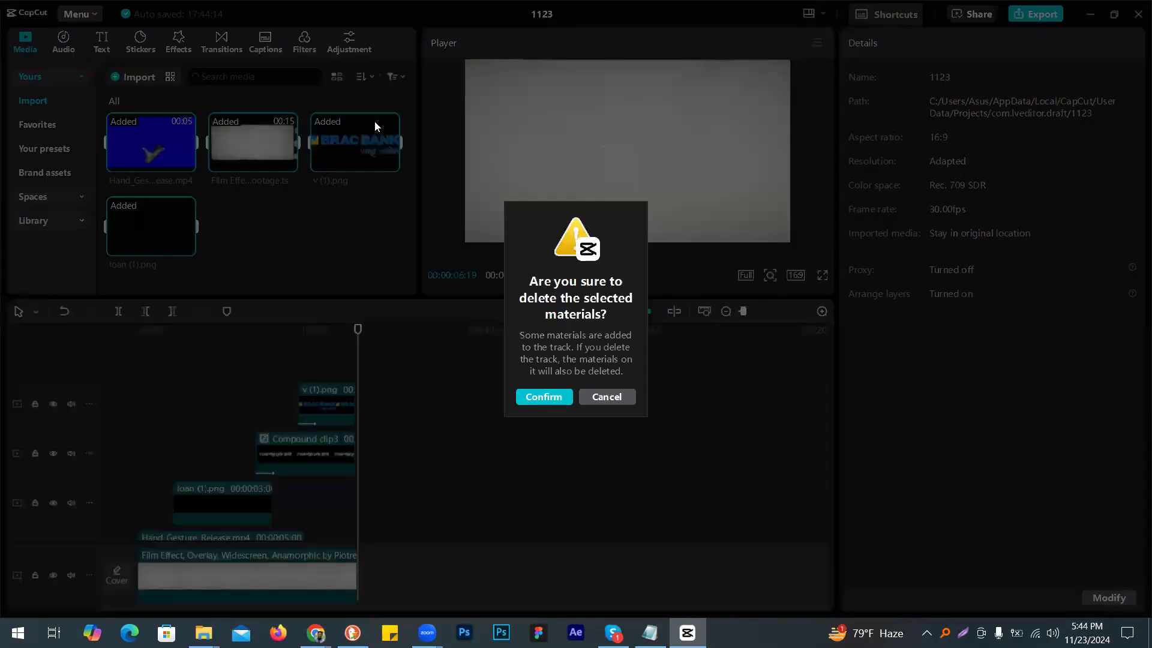
pyautogui.press('Return')
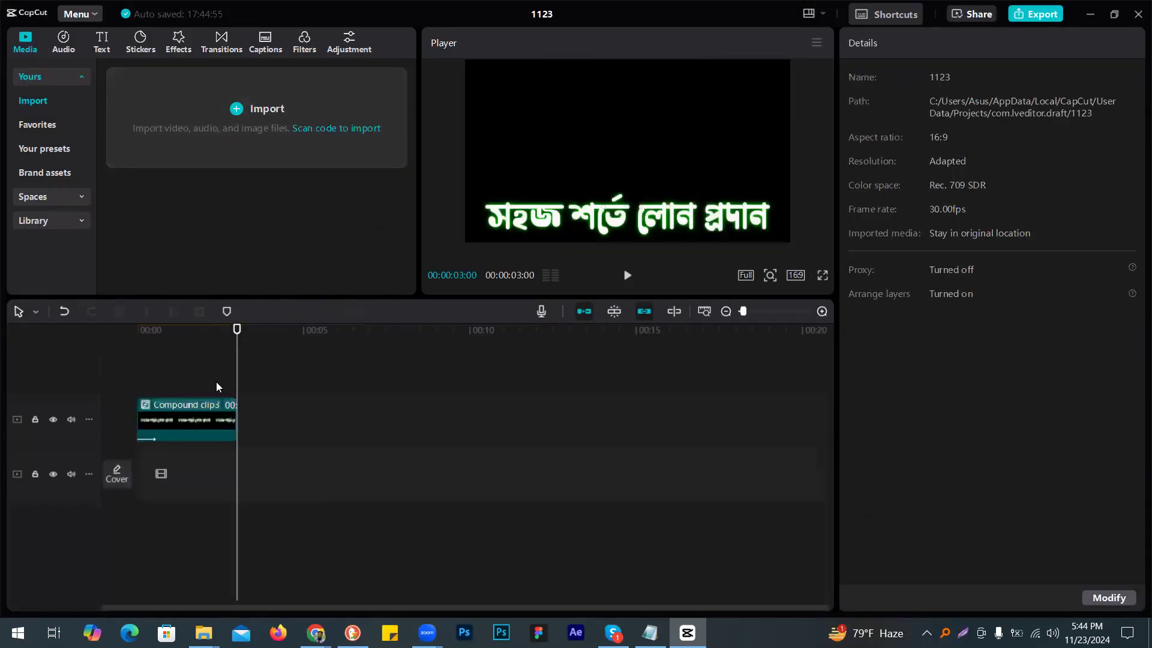
pyautogui.click(193, 405)
pyautogui.press('Delete')
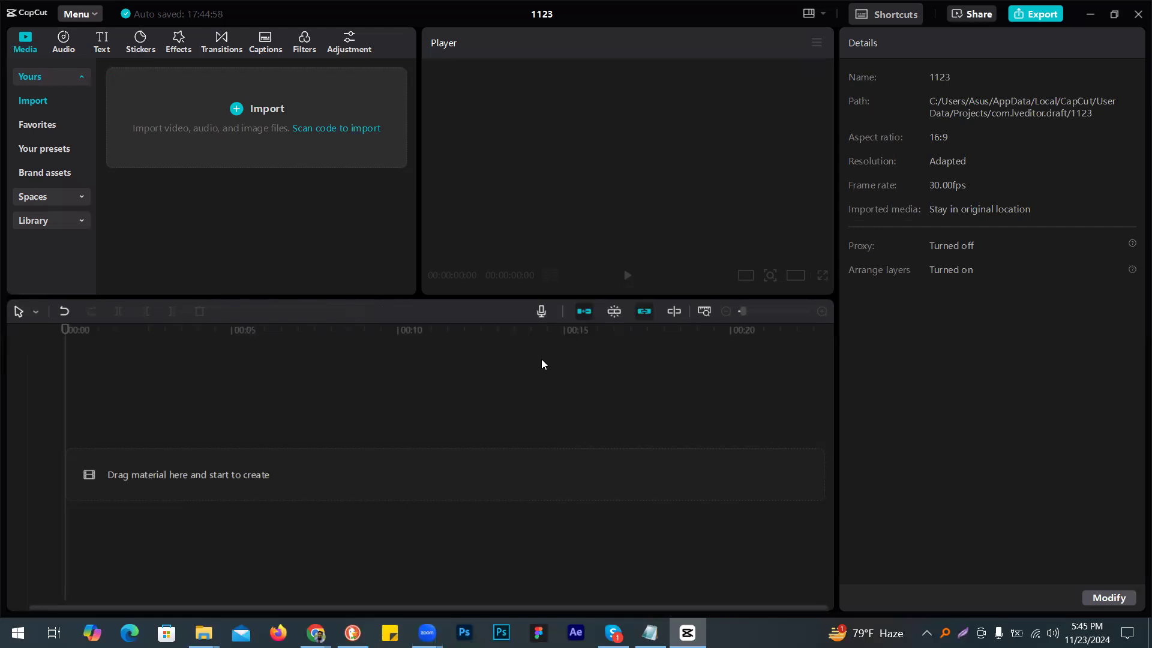
# Step: Resize the workspace so the media area is wider, the upper area taller, and the player and timeline extend into the details area
pyautogui.moveTo(419, 214); pyautogui.dragTo(452, 209)
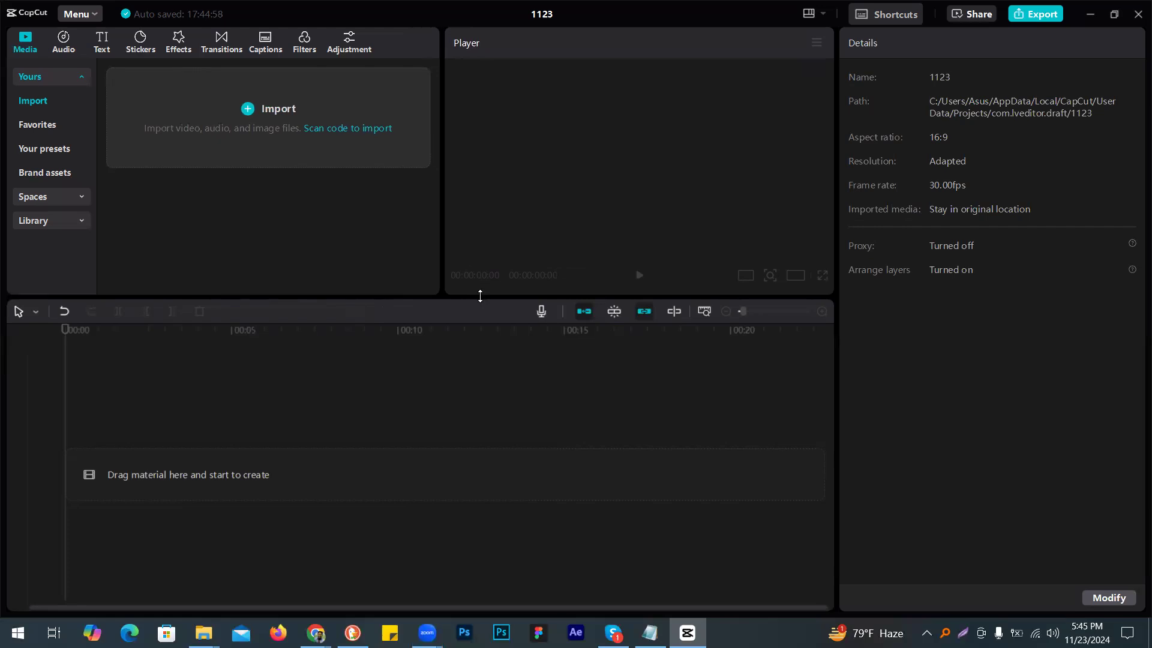
pyautogui.moveTo(479, 294)
pyautogui.mouseDown()
pyautogui.moveTo(478, 278)
pyautogui.moveTo(489, 314)
pyautogui.mouseUp()
pyautogui.moveTo(835, 351); pyautogui.dragTo(895, 340)
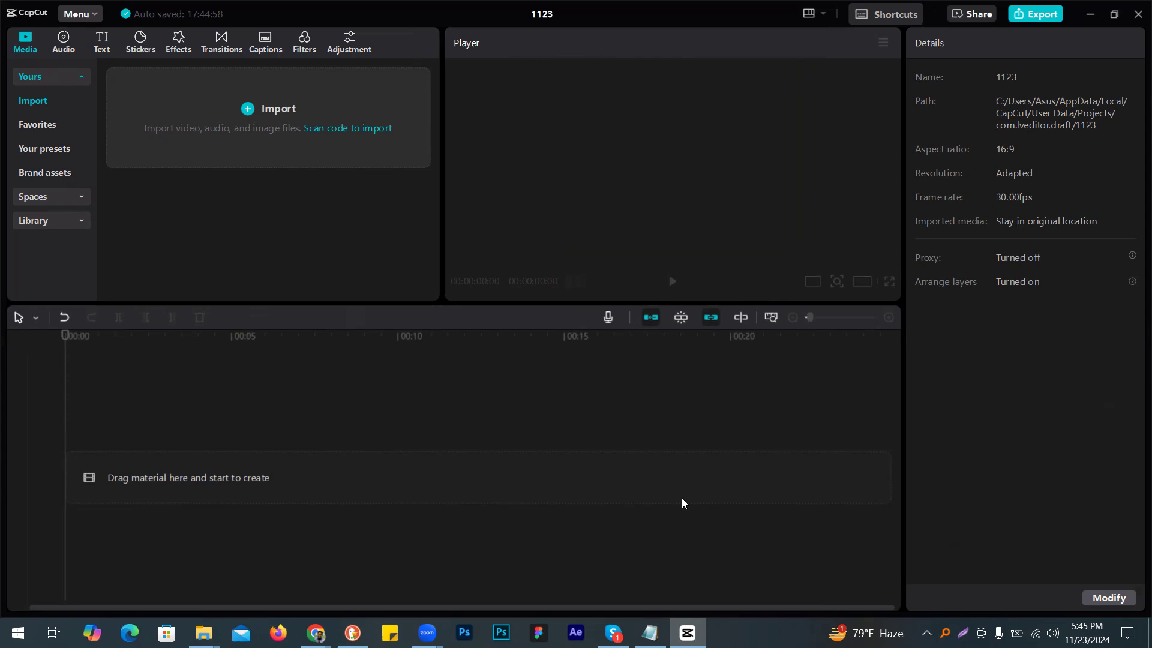
# Step: Switch to the Chrome window with the Prothom Alo news article and locate the article's main photo
pyautogui.click(316, 633)
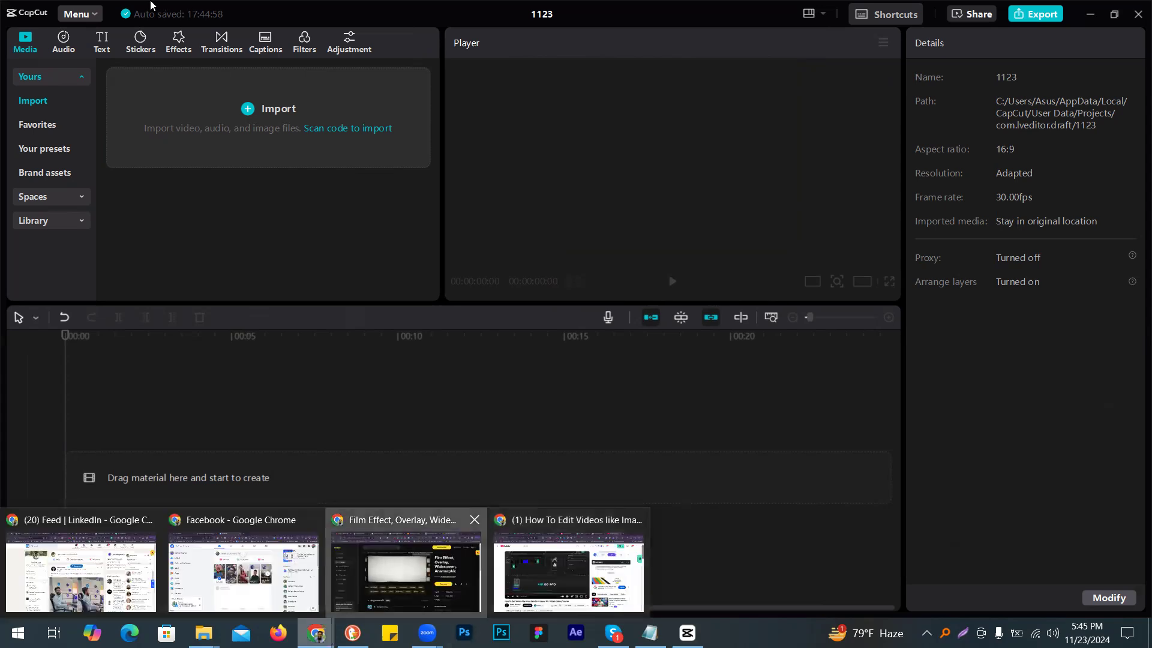
pyautogui.click(406, 573)
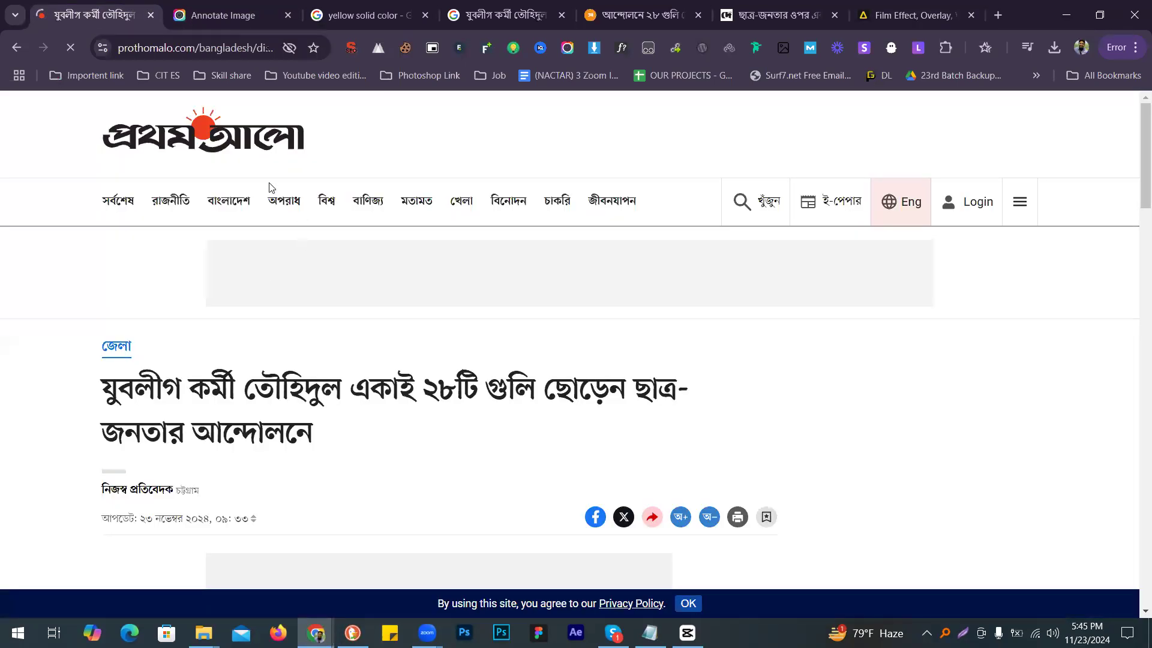
pyautogui.scroll(-8, 381, 322)
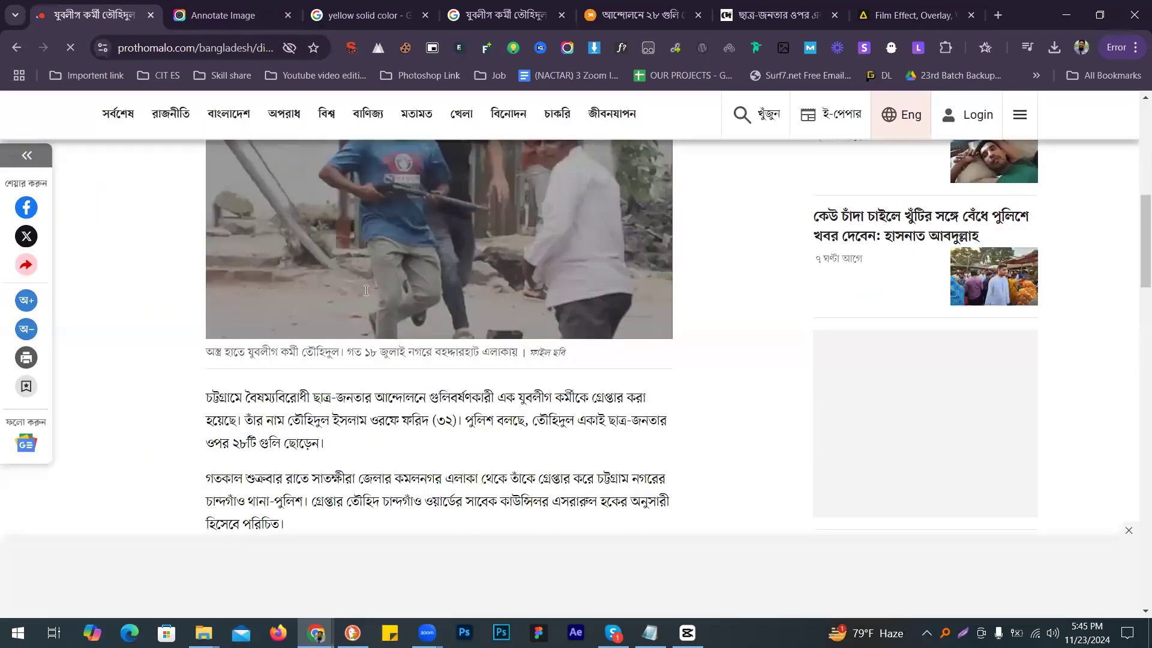
pyautogui.scroll(4, 450, 355)
# Step: Try to save the article's main photo as a JPG image
pyautogui.rightClick(452, 335)
pyautogui.moveTo(570, 283)
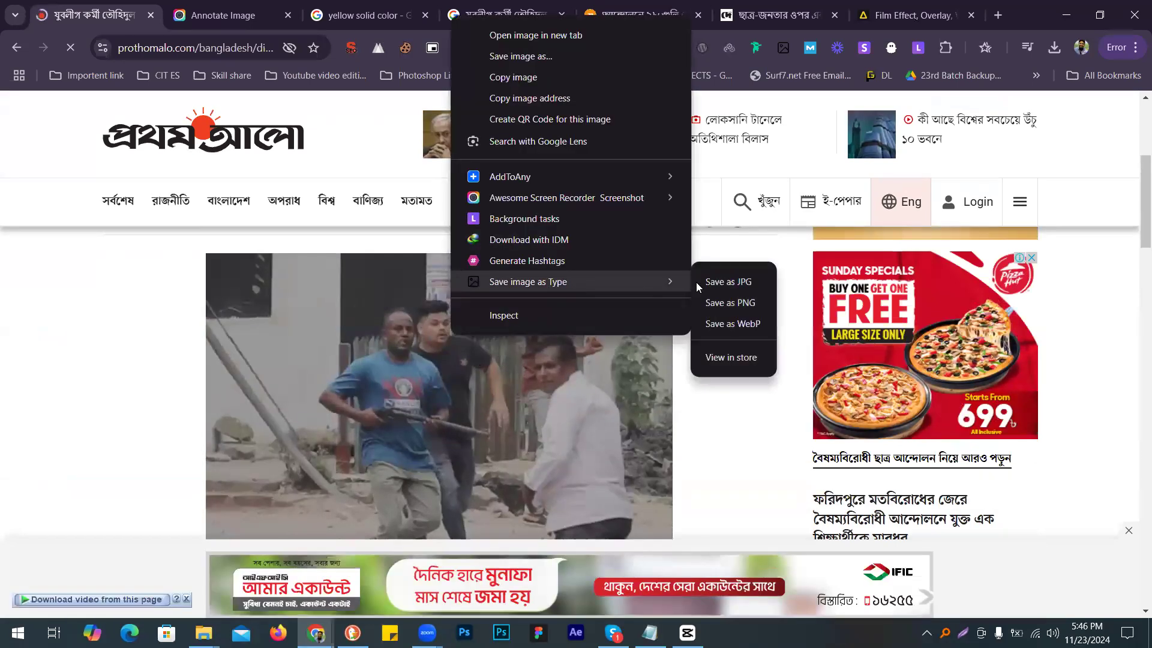
pyautogui.click(699, 284)
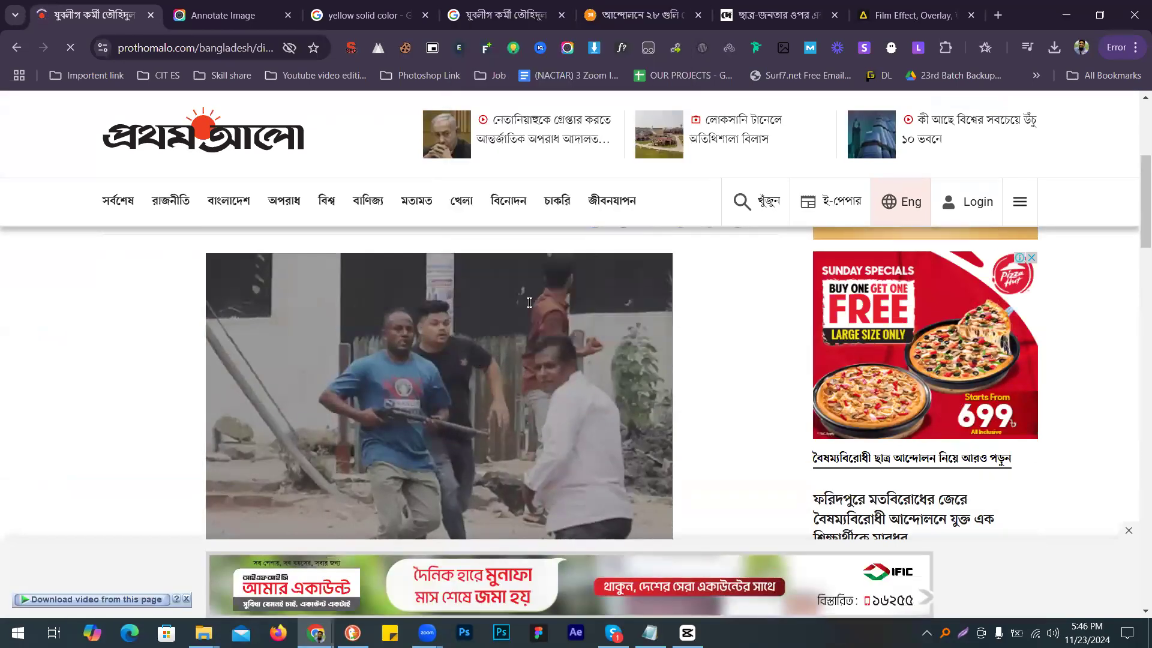
pyautogui.rightClick(530, 302)
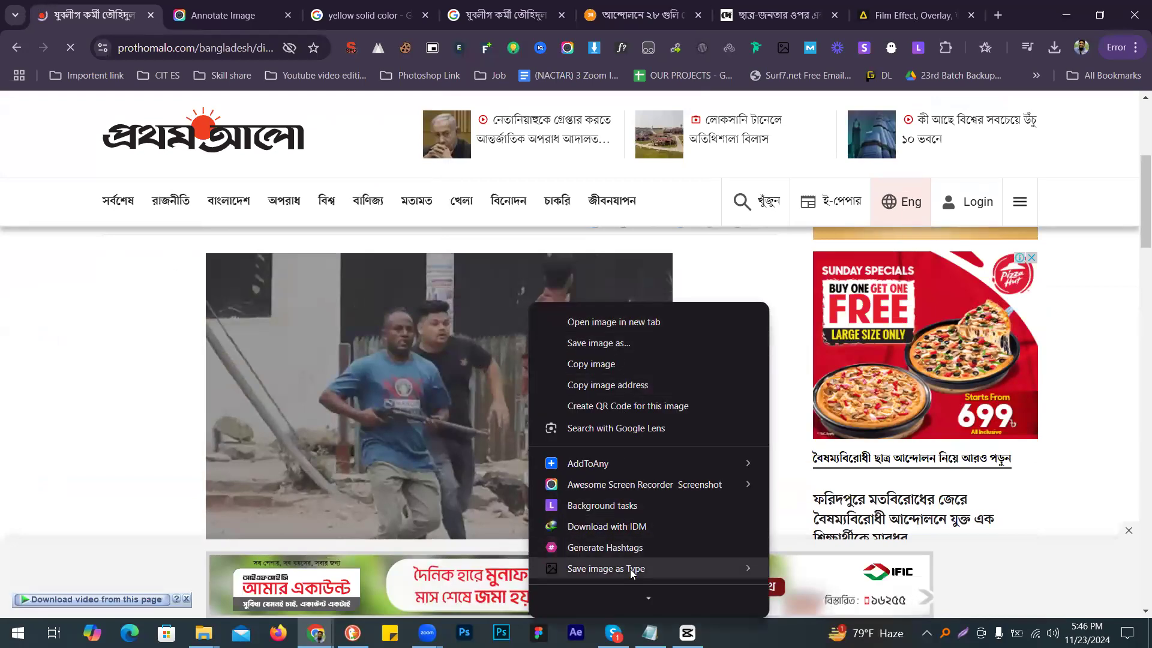
pyautogui.moveTo(630, 569)
pyautogui.click(814, 521)
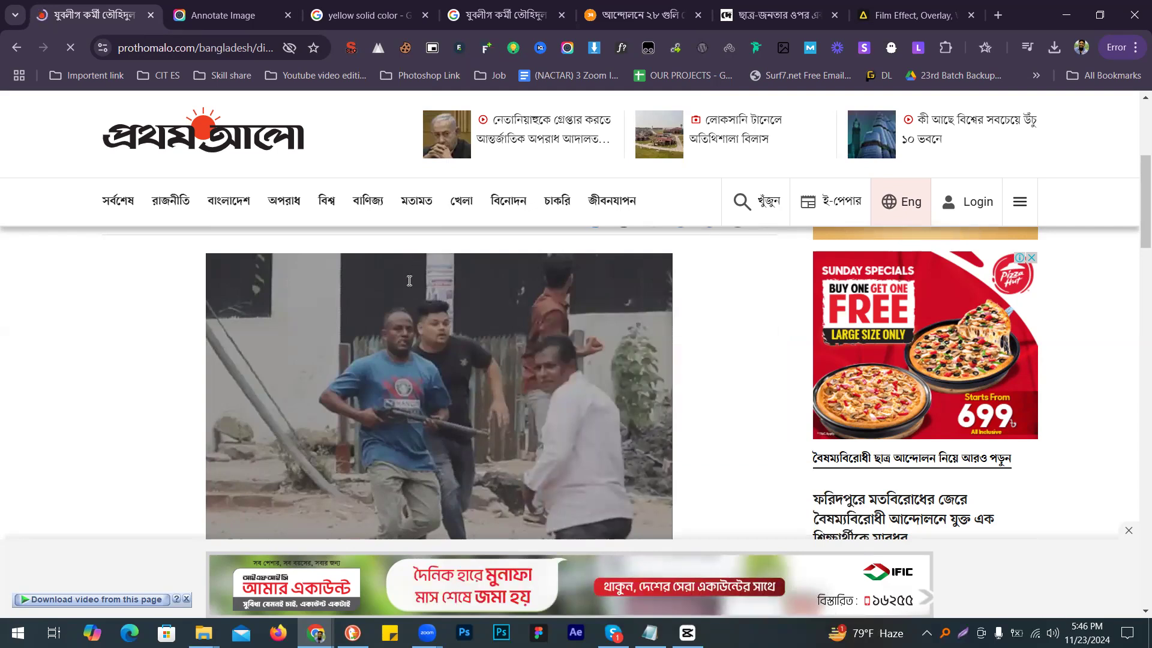
# Step: Save the article's main photo as a JPG in Downloads under download (1).jfif, replacing the existing file
pyautogui.scroll(-2, 384, 345)
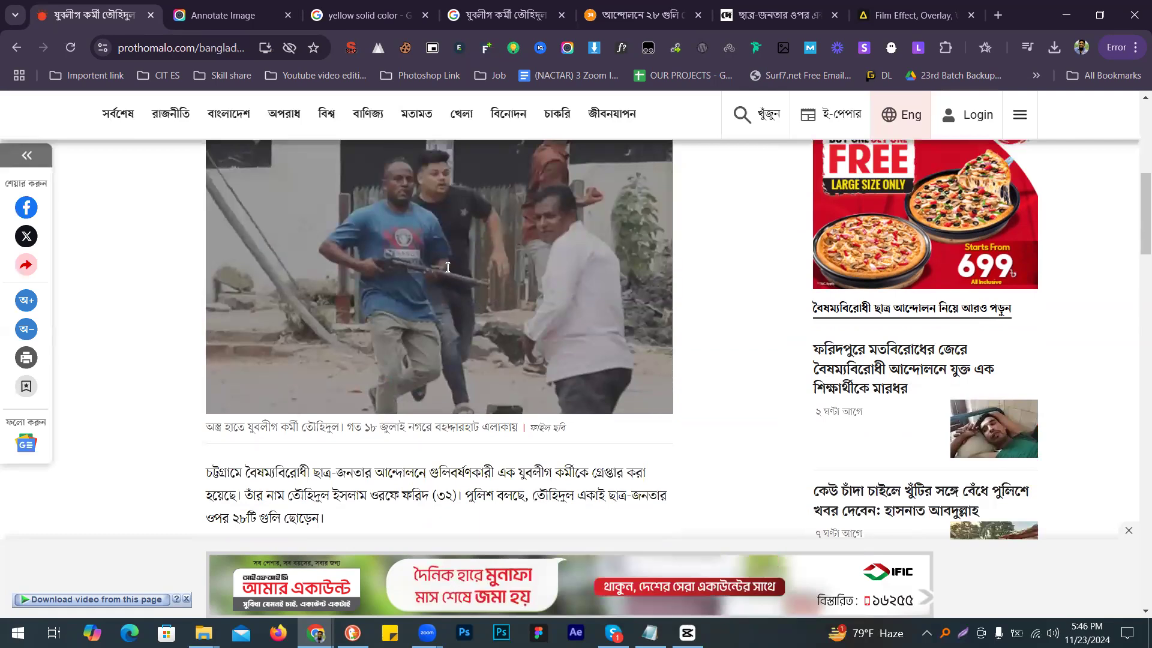
pyautogui.rightClick(454, 202)
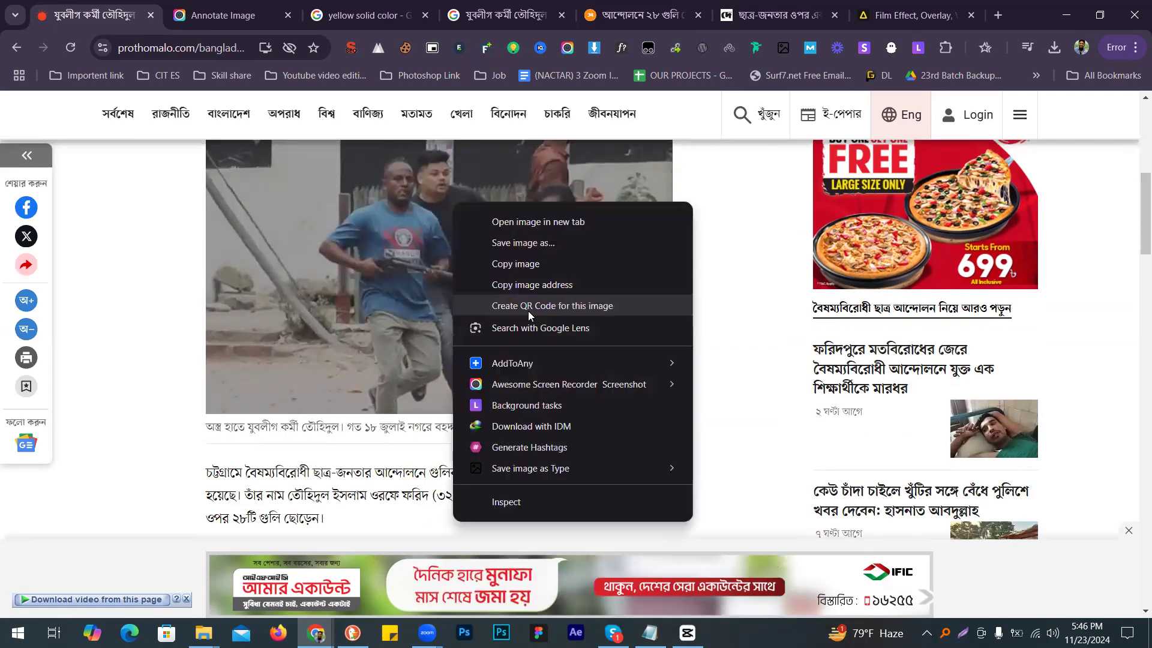
pyautogui.click(713, 467)
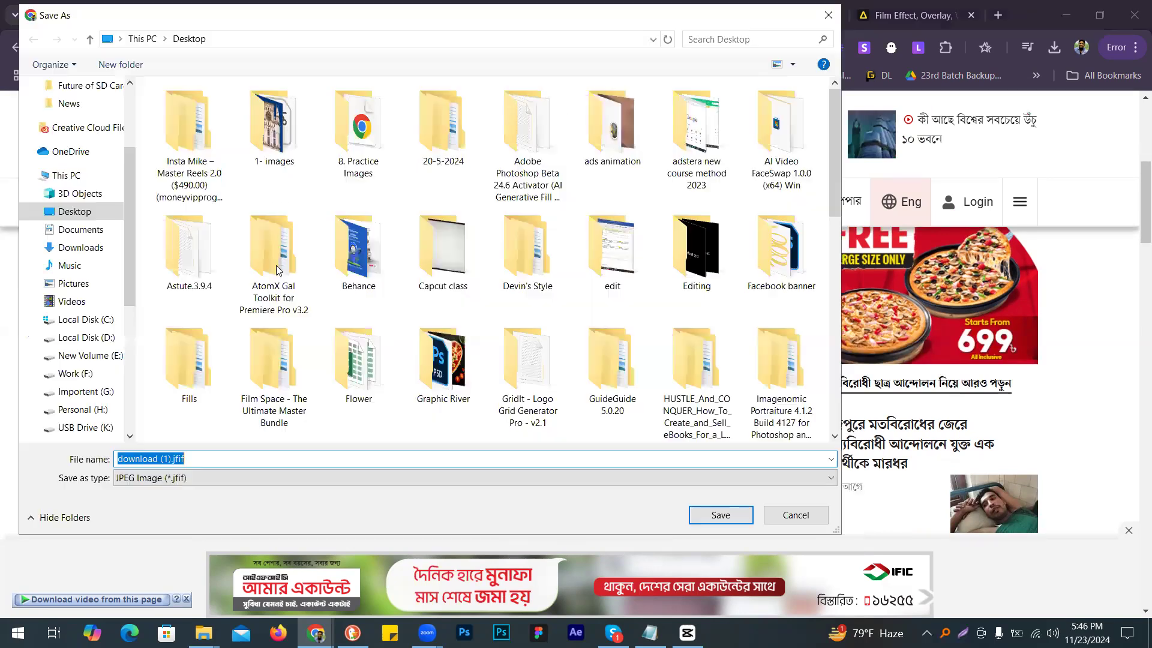
pyautogui.click(80, 251)
pyautogui.click(727, 517)
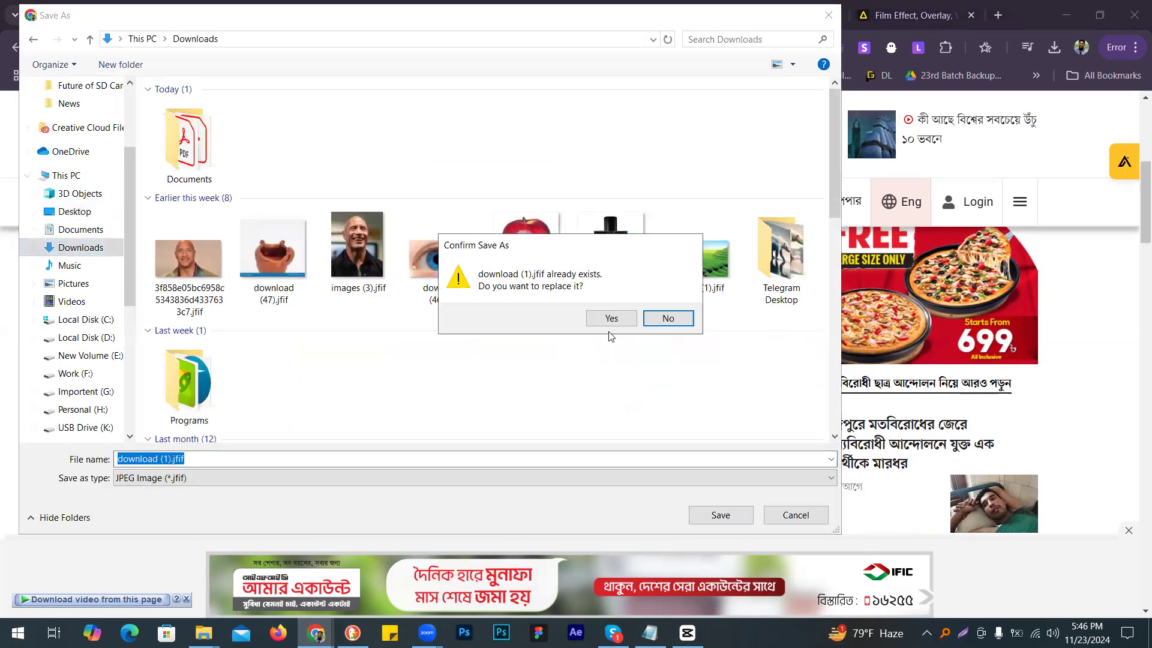
pyautogui.click(608, 320)
# Step: Try to save the Prothom Alo logo from the article page's header
pyautogui.scroll(5, 468, 360)
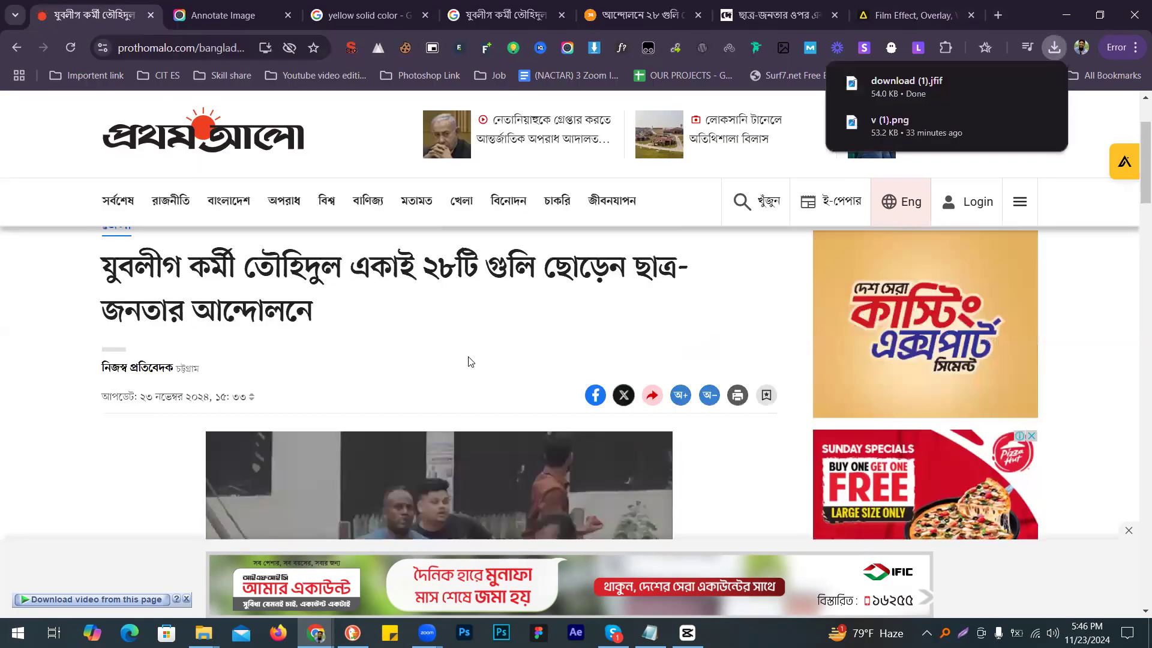
pyautogui.rightClick(126, 140)
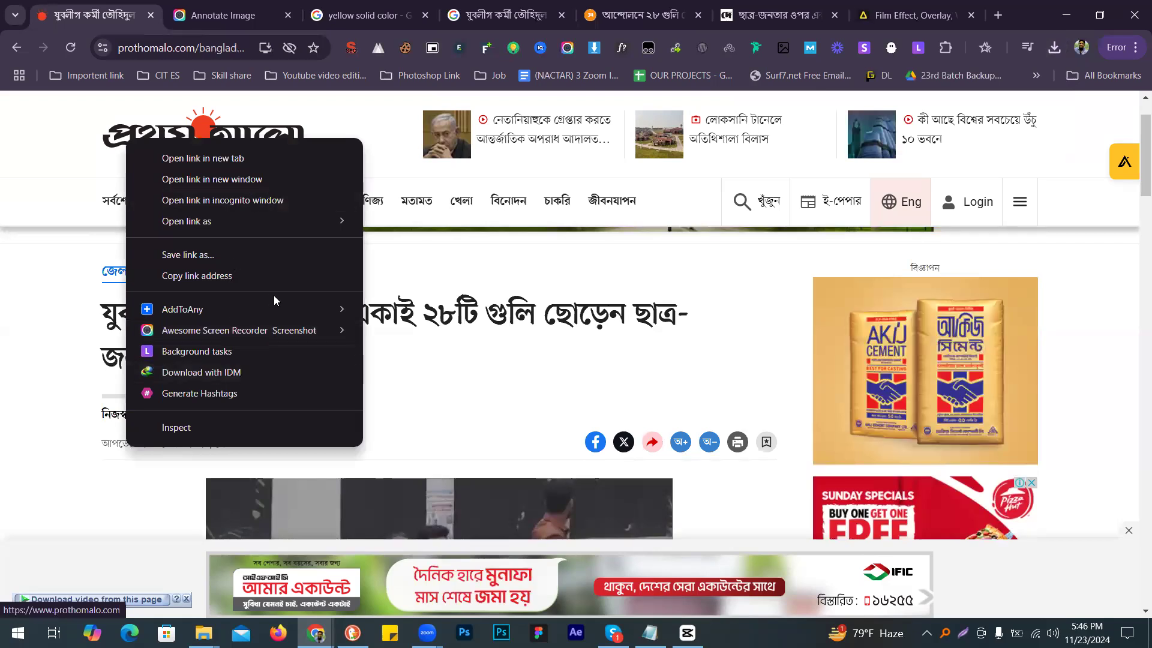
pyautogui.rightClick(223, 138)
pyautogui.rightClick(223, 139)
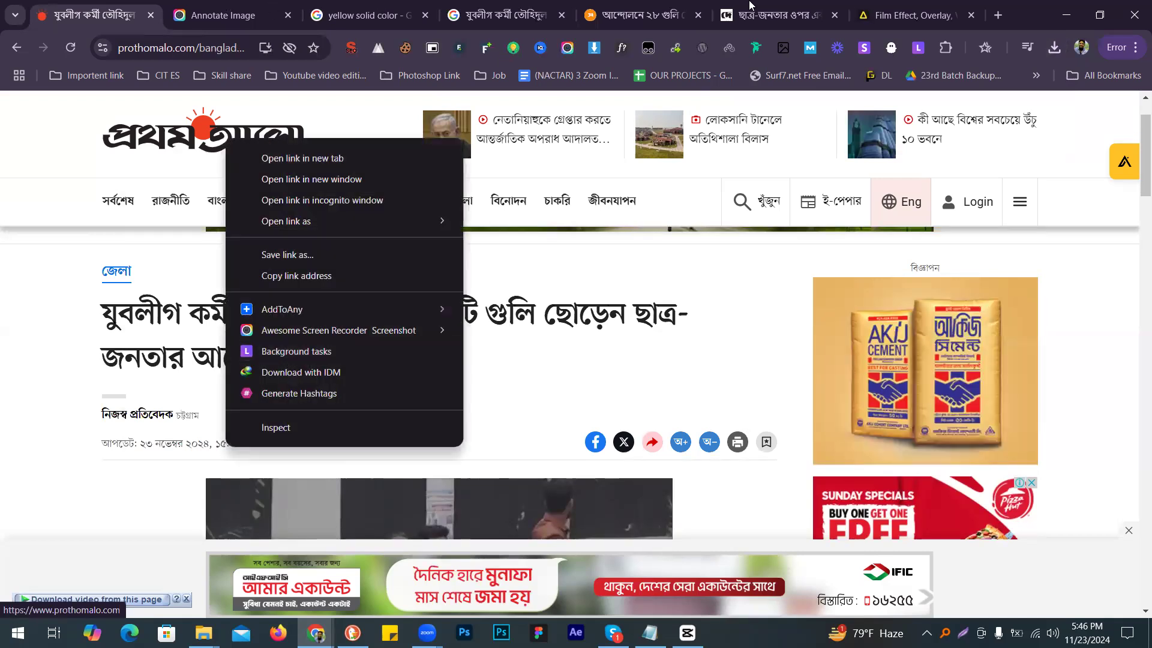
# Step: Search Google Images for "prothomalo" in a new tab and find a logo with a transparent background
pyautogui.click(1000, 15)
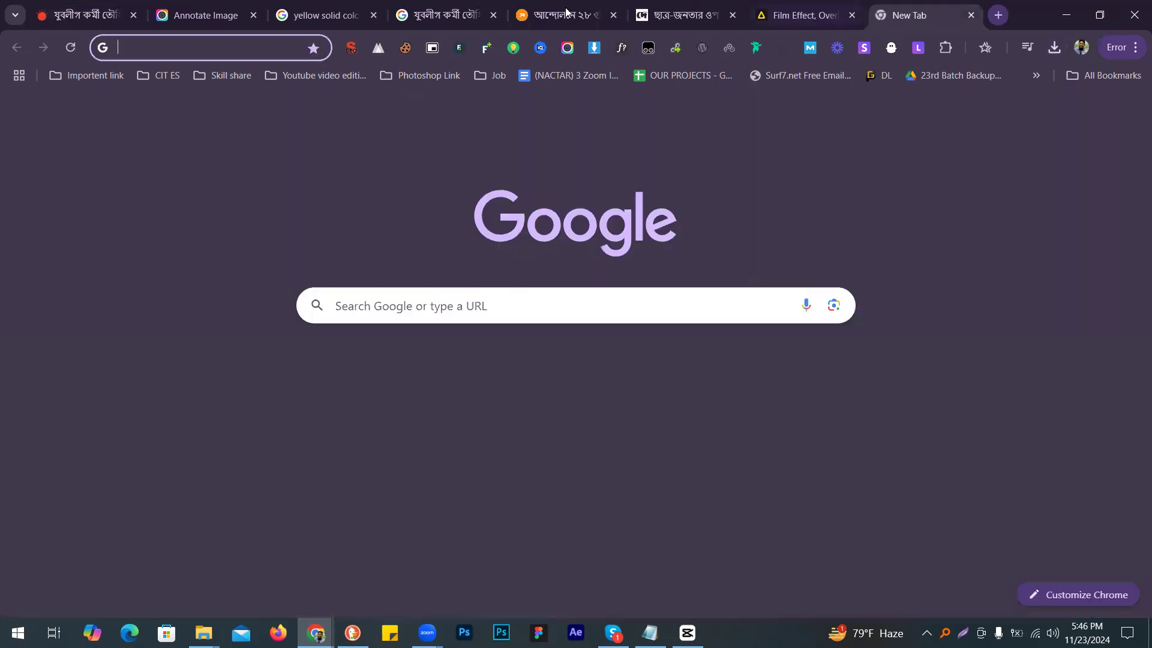
pyautogui.write('prot')
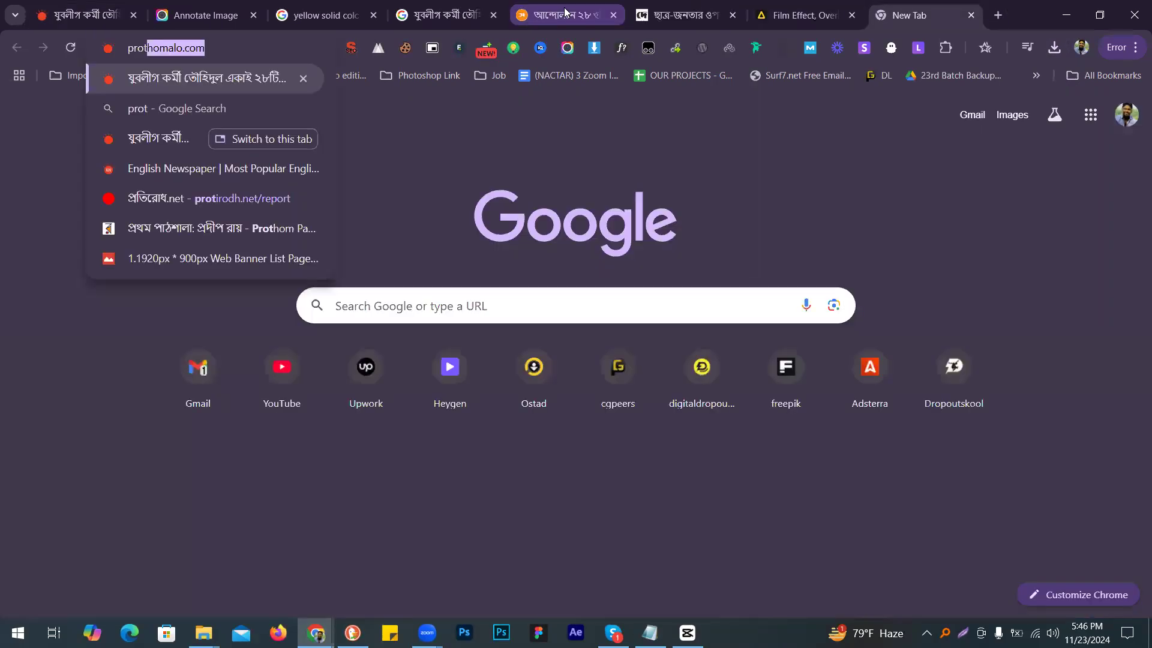
pyautogui.press('Right')
pyautogui.press('BackSpace')
pyautogui.press('BackSpace')
pyautogui.press('BackSpace')
pyautogui.press('BackSpace')
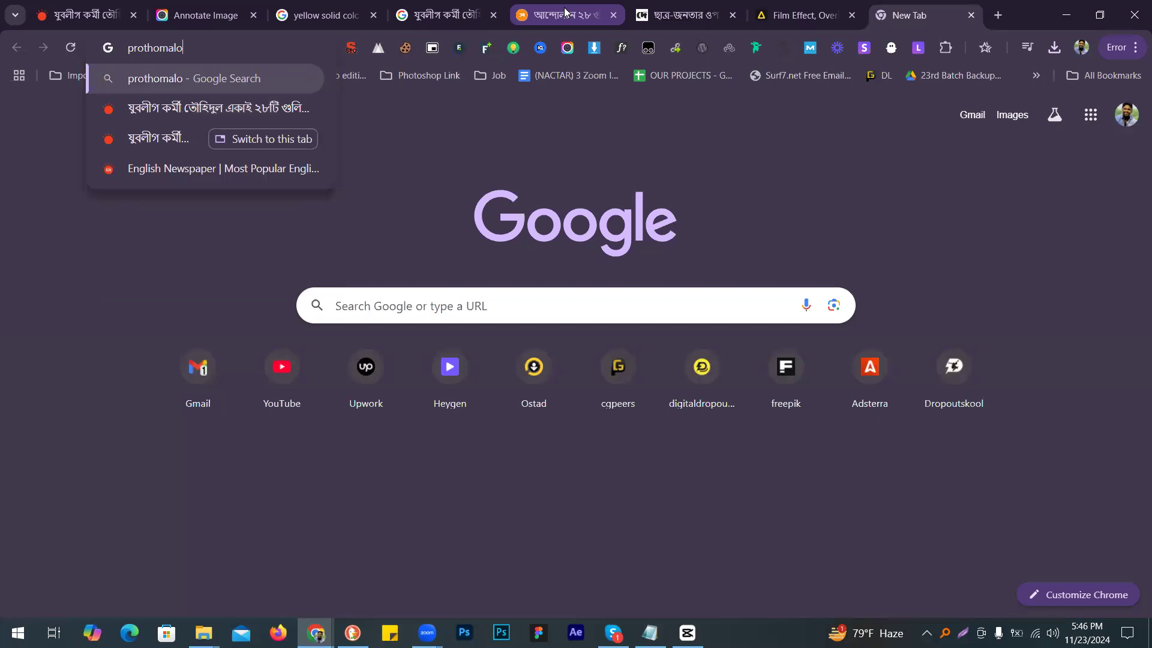
pyautogui.press('Return')
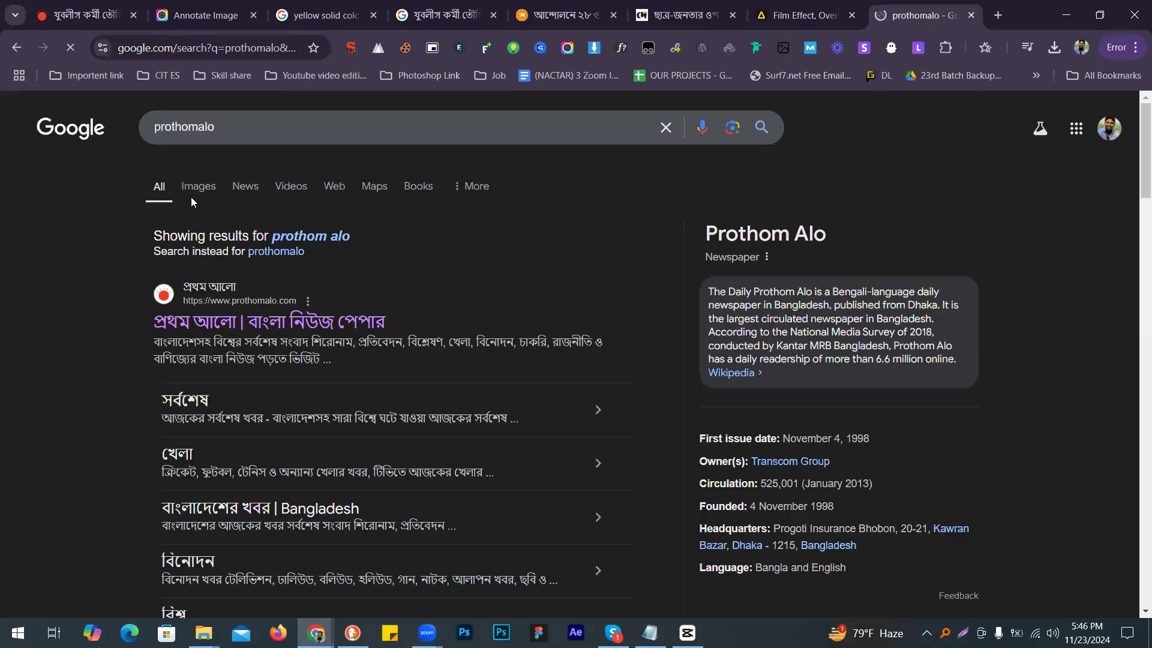
pyautogui.click(204, 191)
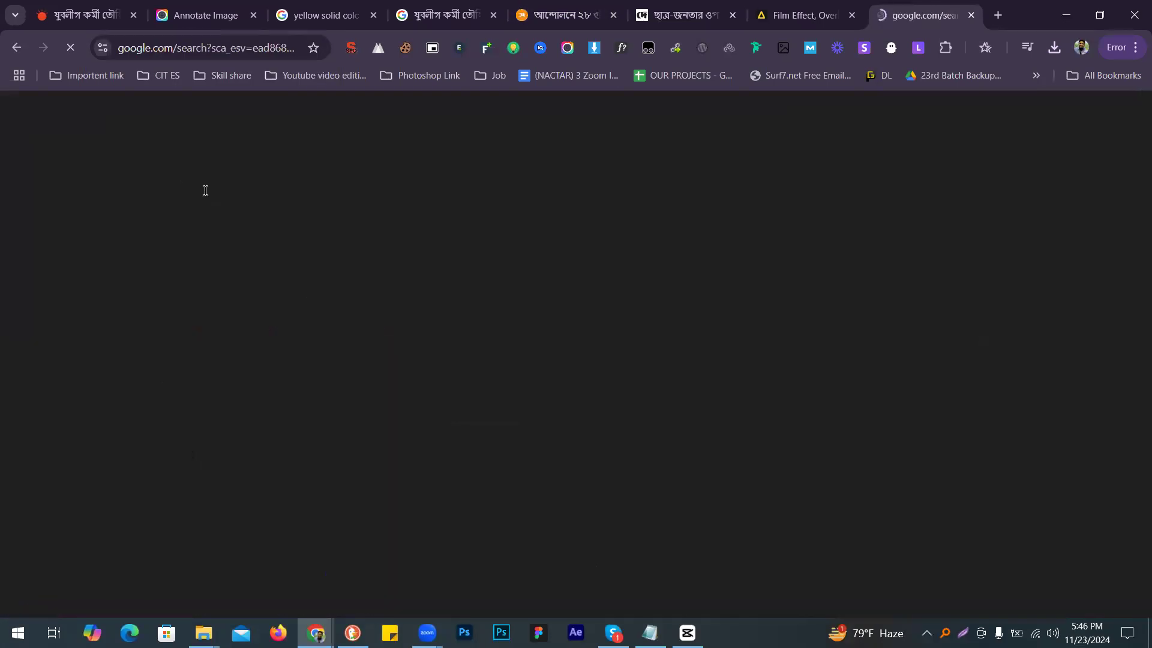
pyautogui.scroll(-2, 595, 383)
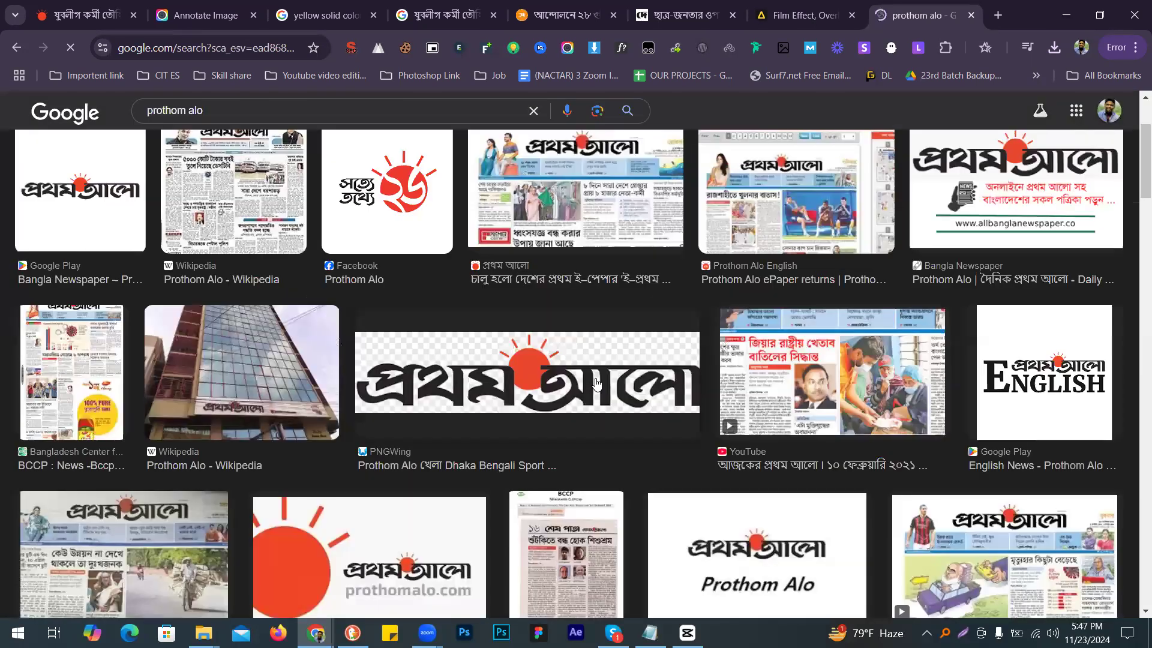
# Step: Open the transparent Prothom Alo logo result on PNGWing and go to its download page
pyautogui.click(596, 383)
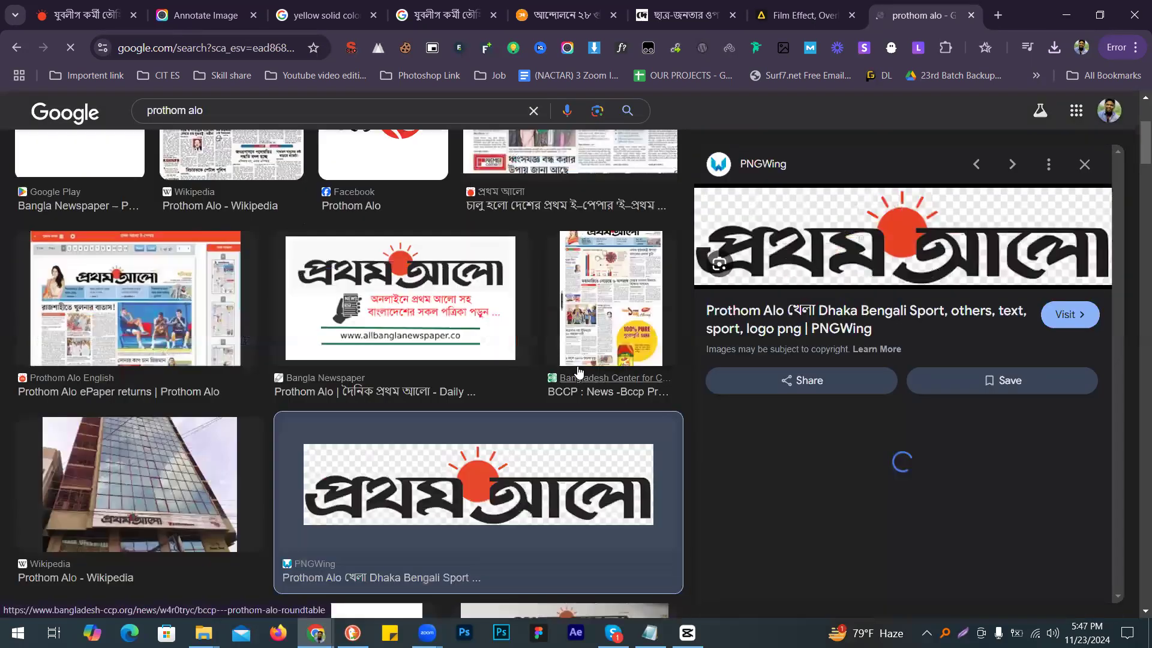
pyautogui.click(735, 271)
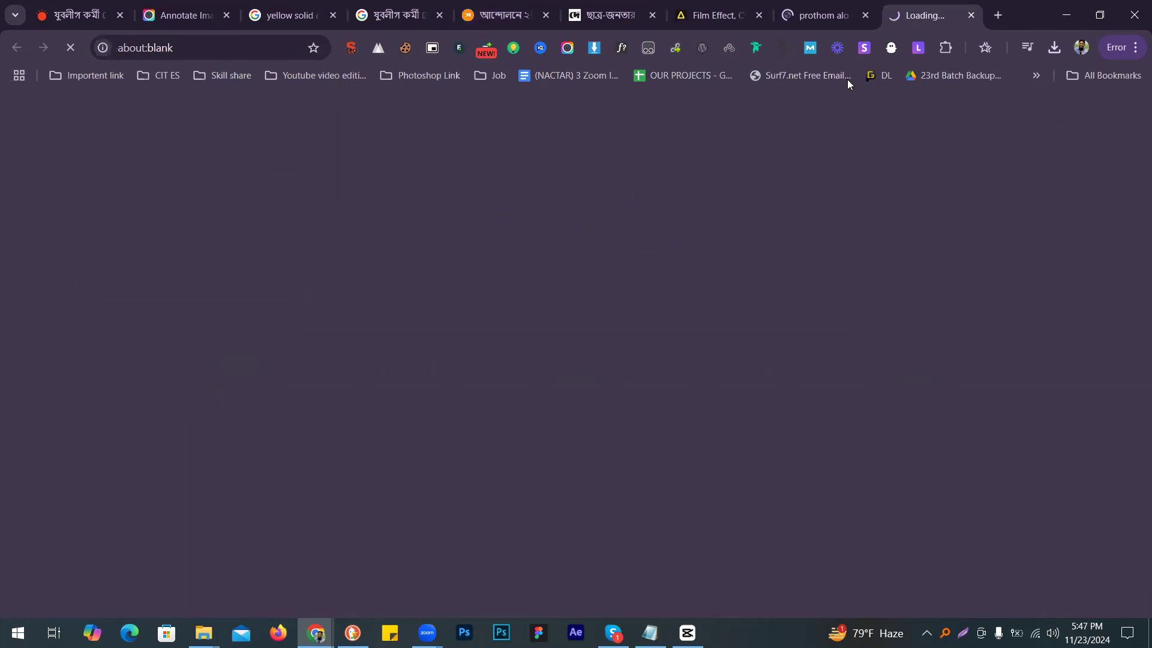
pyautogui.scroll(-3, 474, 326)
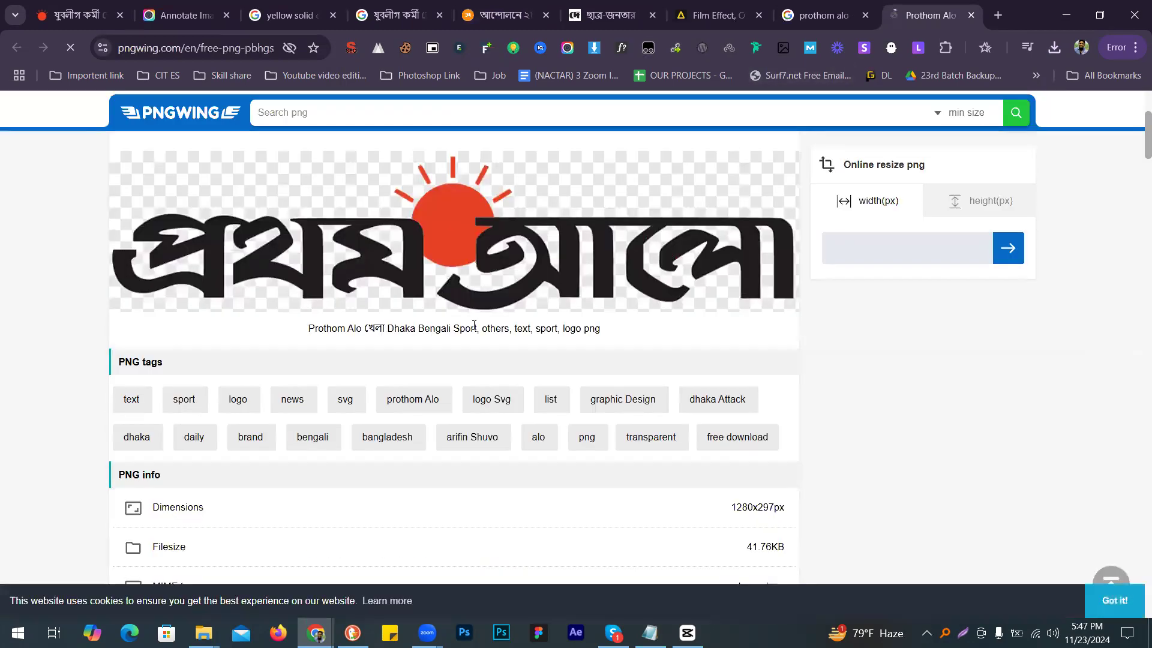
pyautogui.scroll(-3, 477, 329)
pyautogui.click(504, 417)
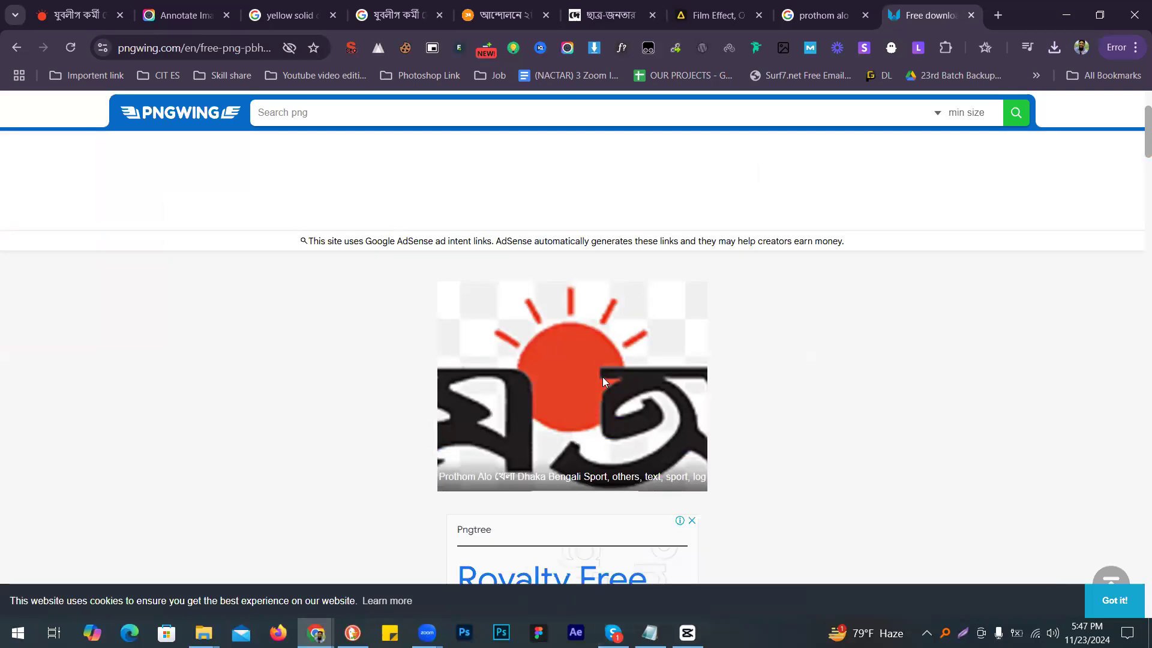
# Step: Complete the character-order check and save the logo to Downloads as pngwing.com.png
pyautogui.scroll(-7, 597, 395)
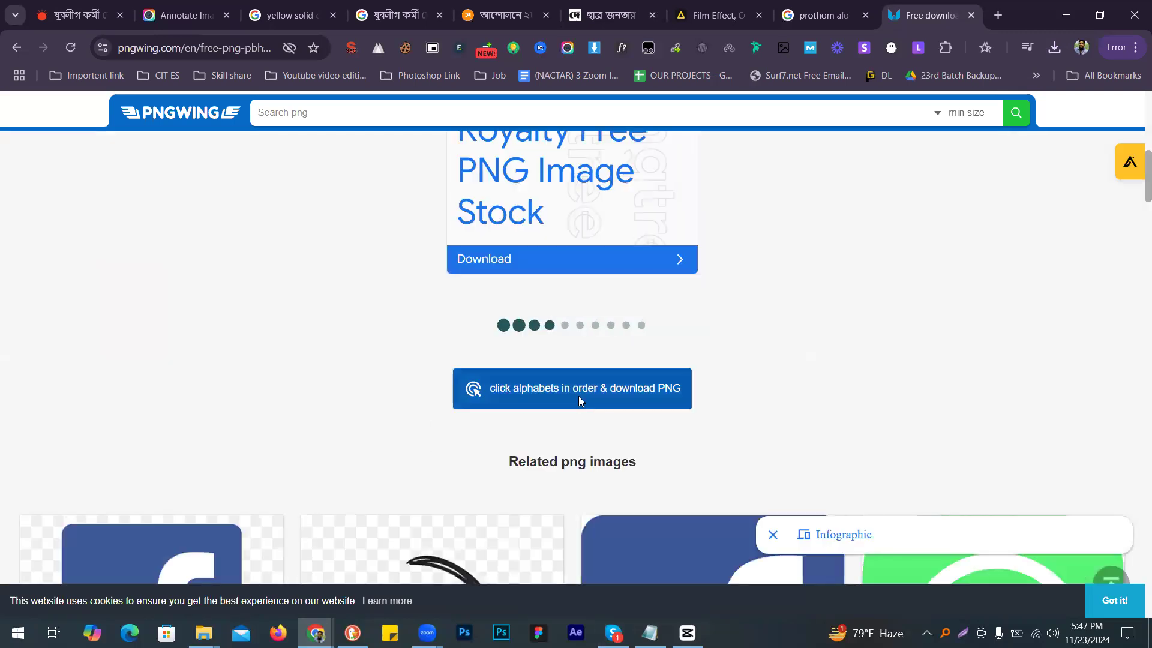
pyautogui.click(519, 395)
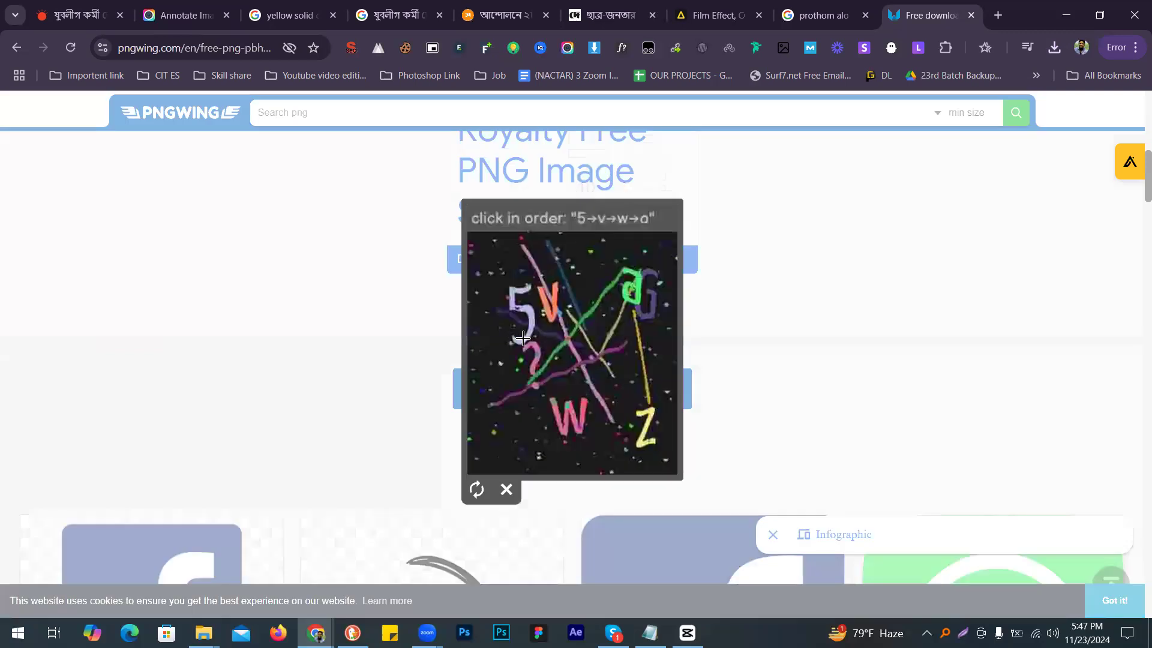
pyautogui.click(511, 290)
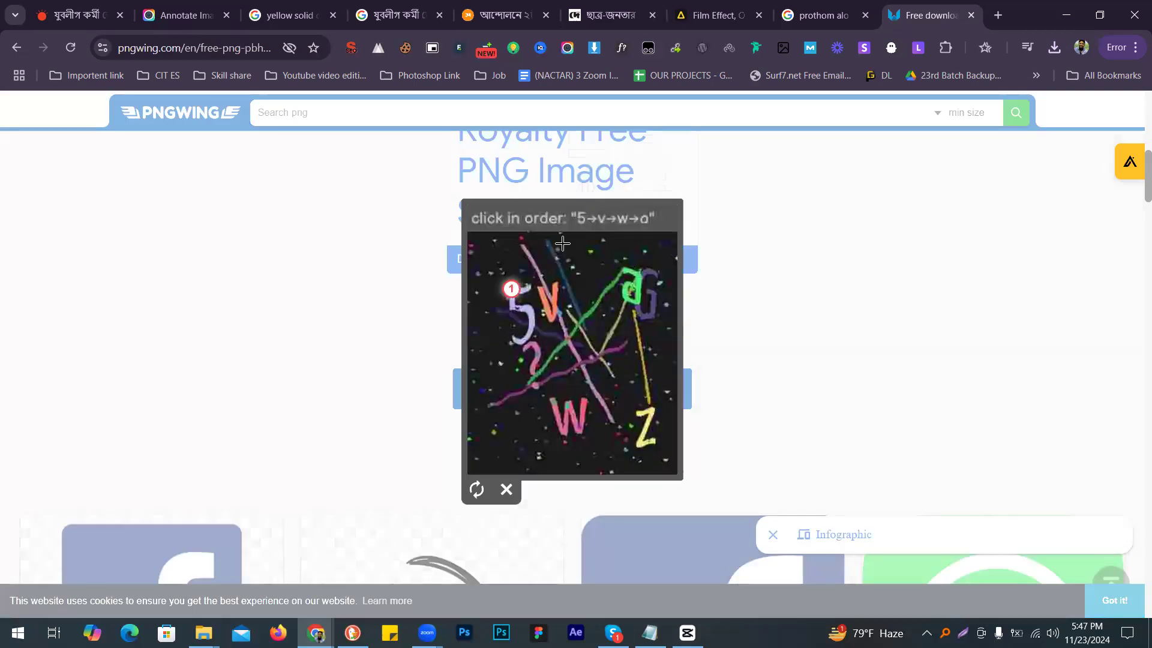
pyautogui.click(555, 289)
pyautogui.click(584, 401)
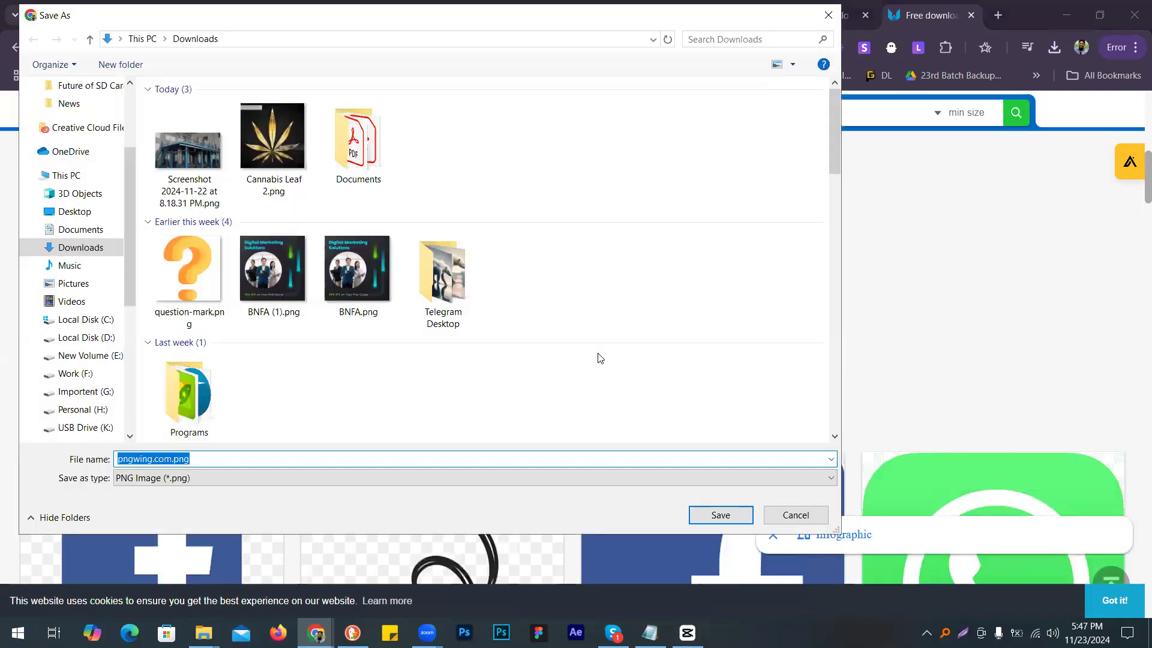
pyautogui.press('Return')
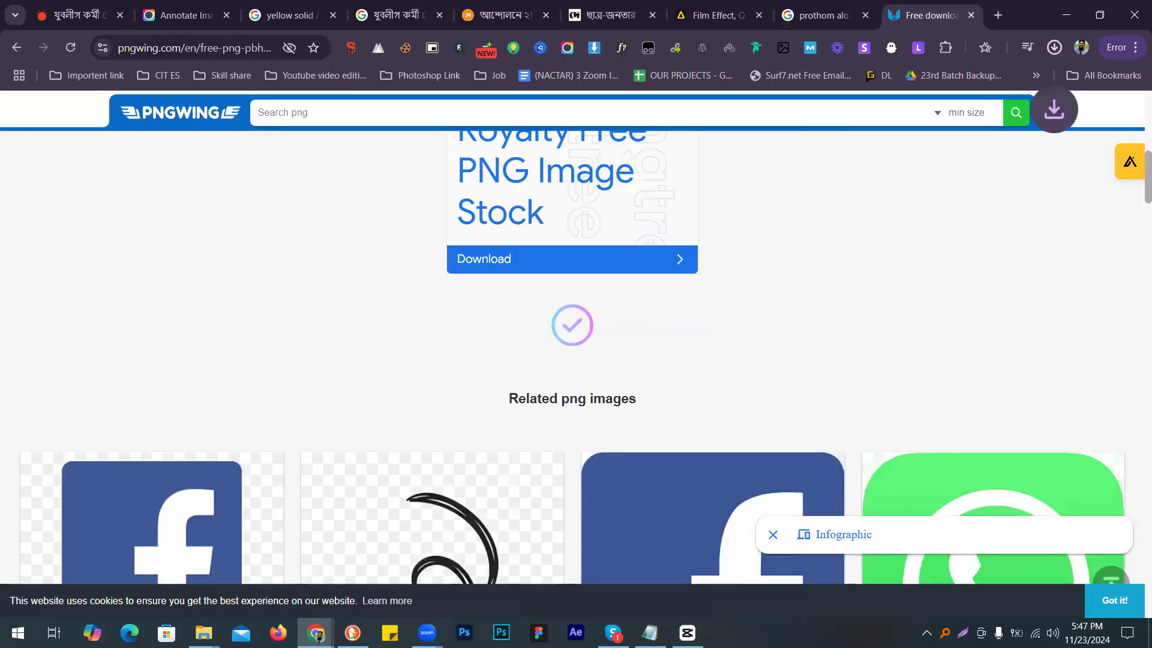
# Step: Close the extra news, Google search and Annotate Image tabs, and show the Artlist film effect overlay page
pyautogui.middleClick(602, 4)
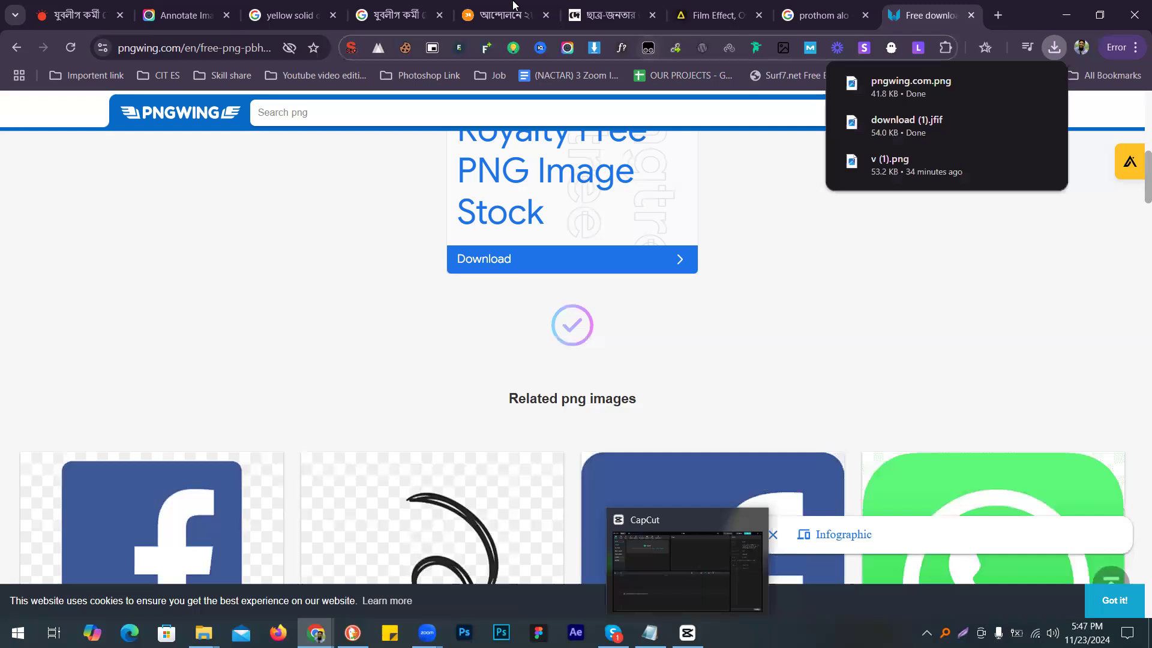
pyautogui.middleClick(499, 2)
pyautogui.middleClick(372, 3)
pyautogui.middleClick(301, 4)
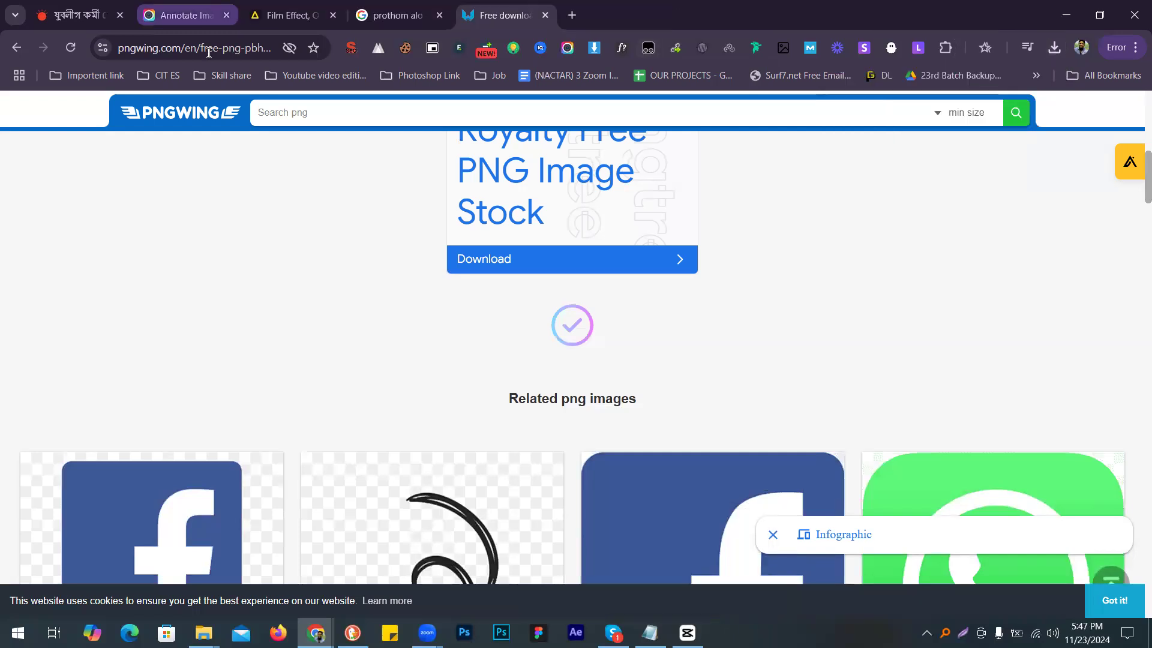
pyautogui.middleClick(239, 18)
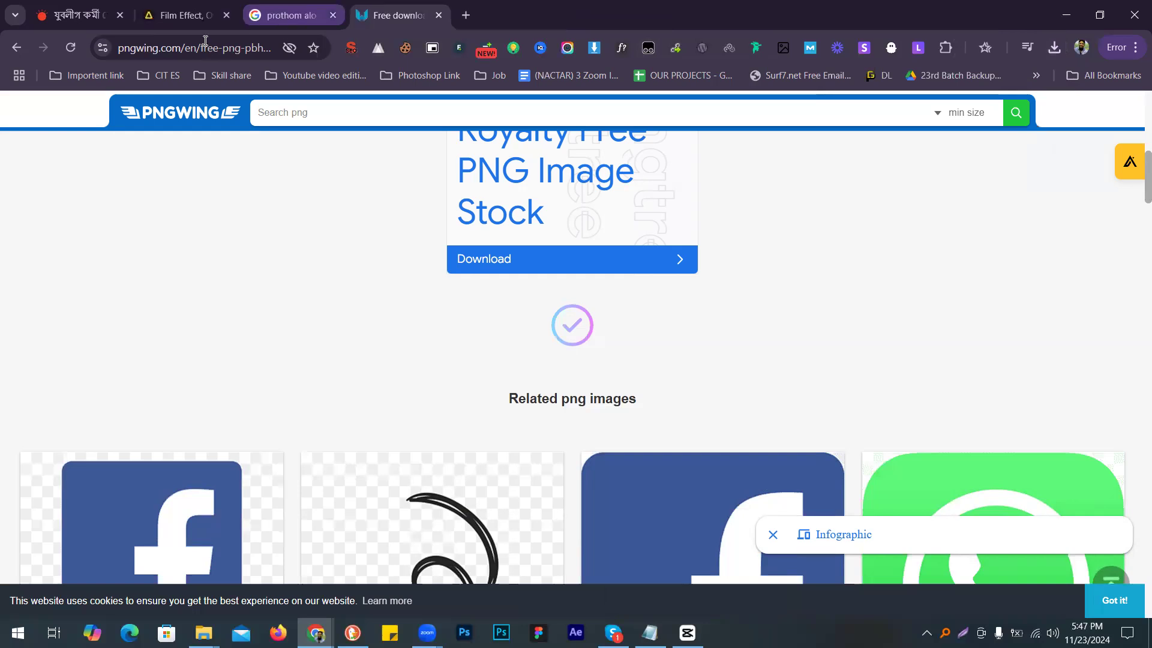
pyautogui.middleClick(246, 18)
pyautogui.click(180, 15)
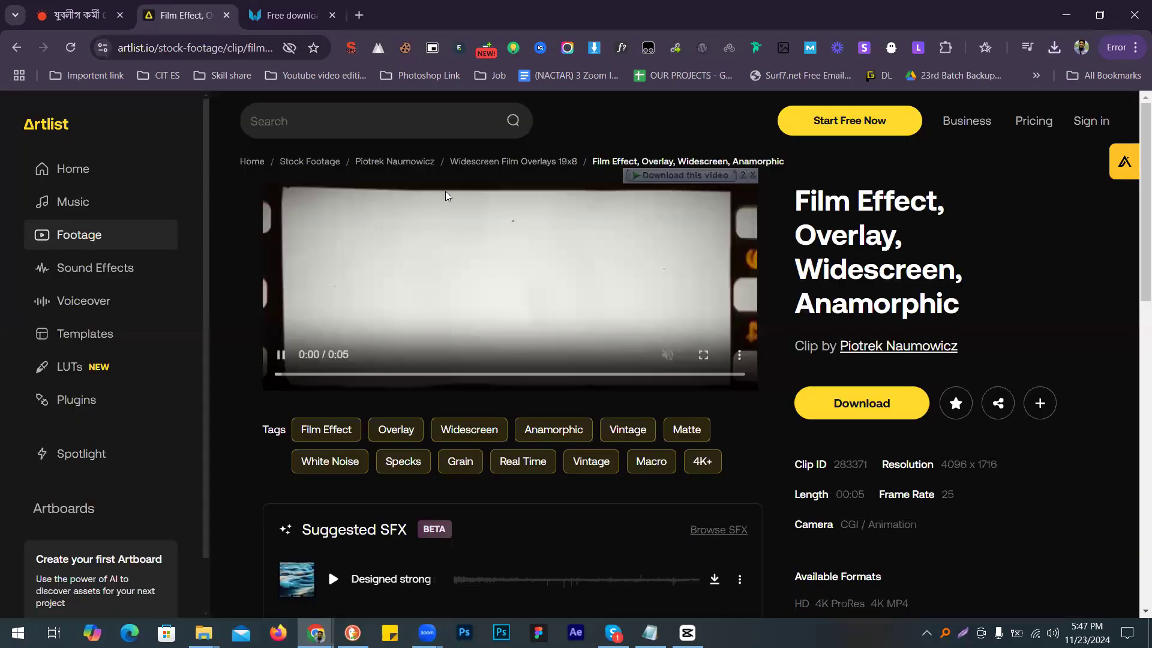
# Step: Search Artlist footage for "black paper backgound"
pyautogui.click(351, 120)
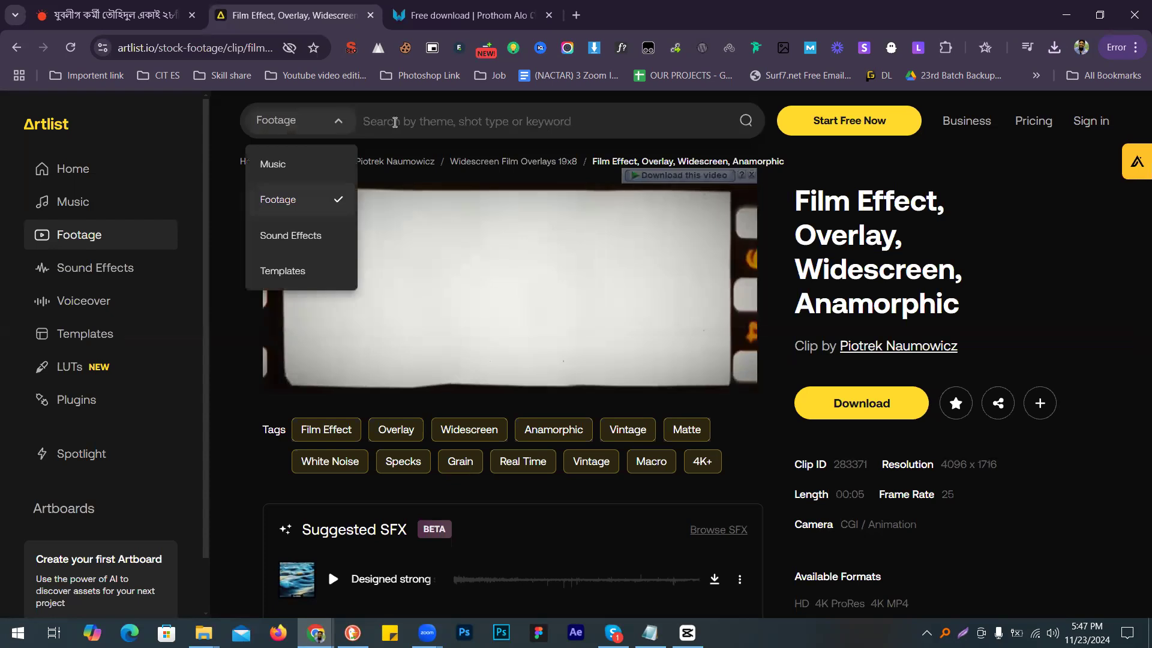
pyautogui.click(394, 122)
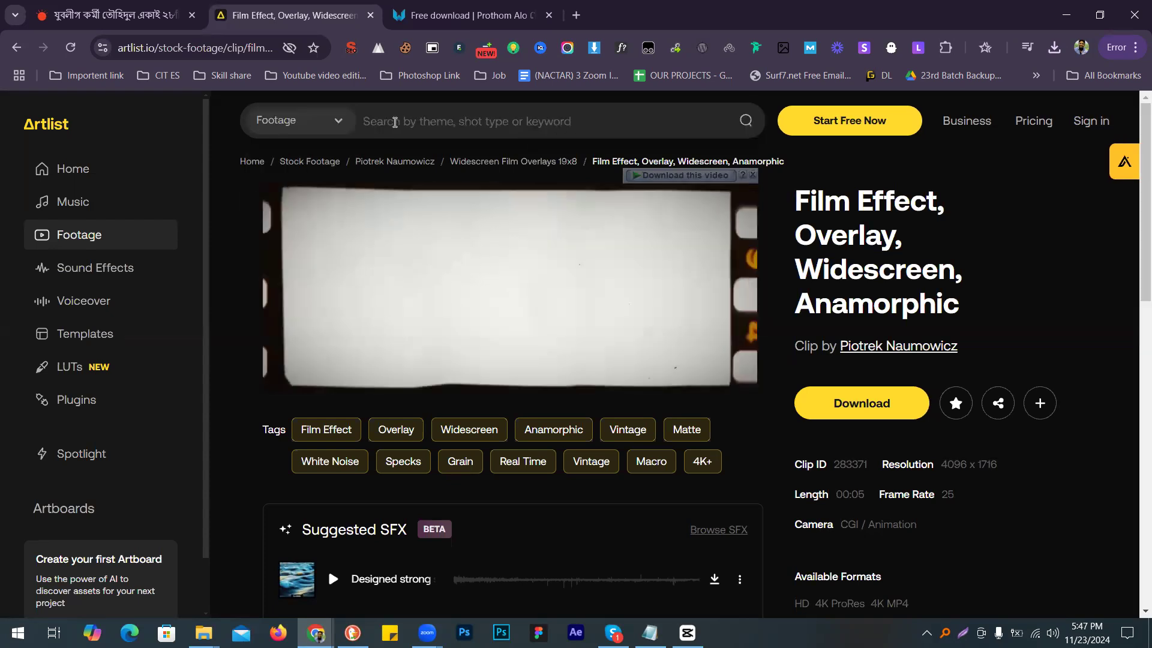
pyautogui.write('black')
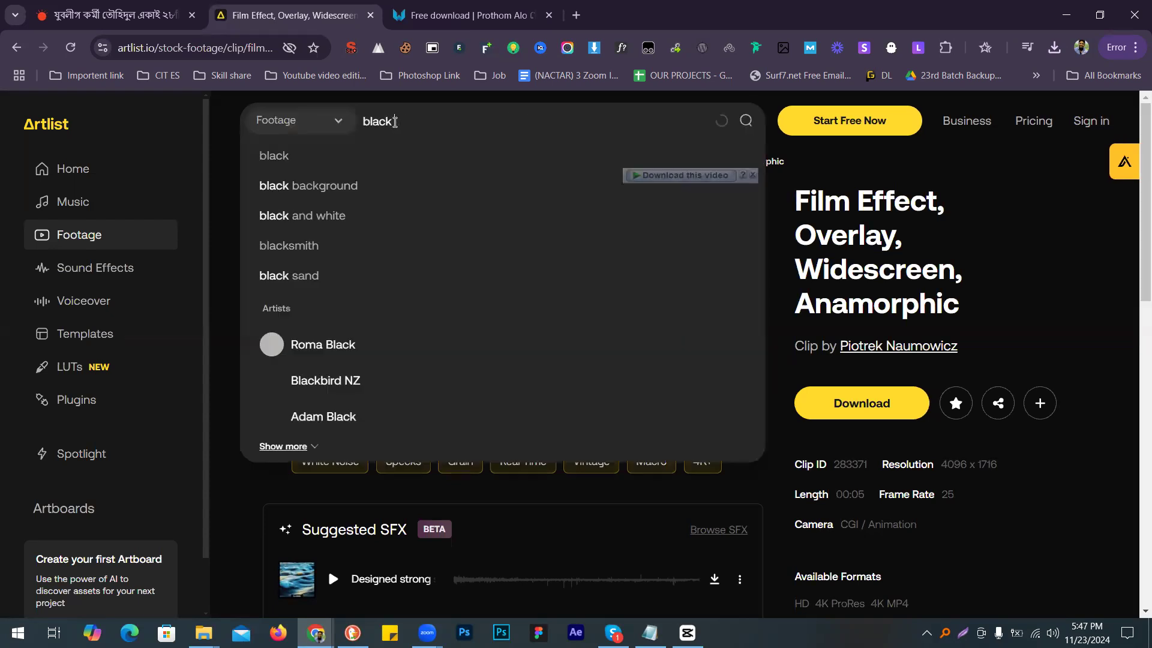
pyautogui.write(' paper')
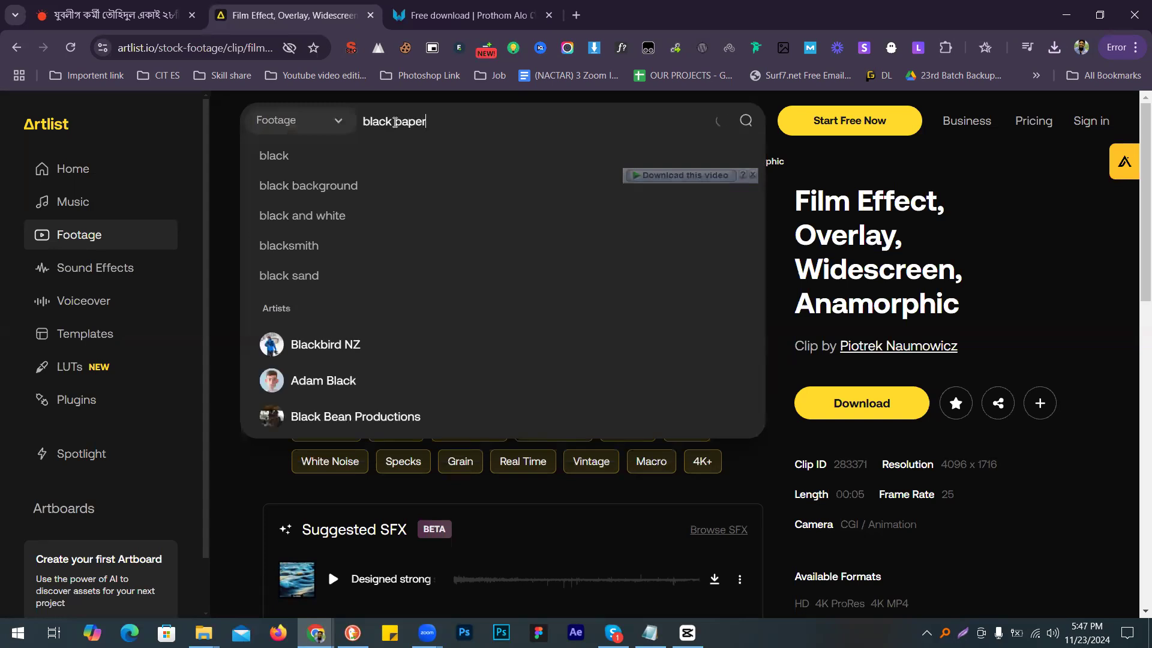
pyautogui.write(' backgoun')
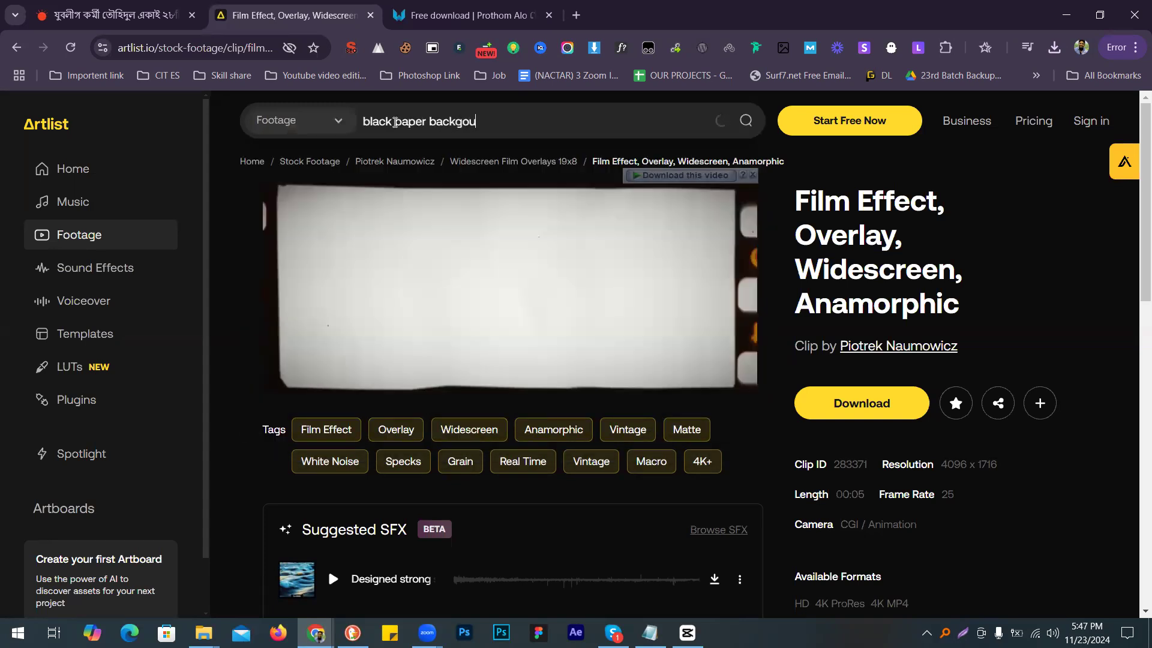
pyautogui.write('d')
pyautogui.press('Return')
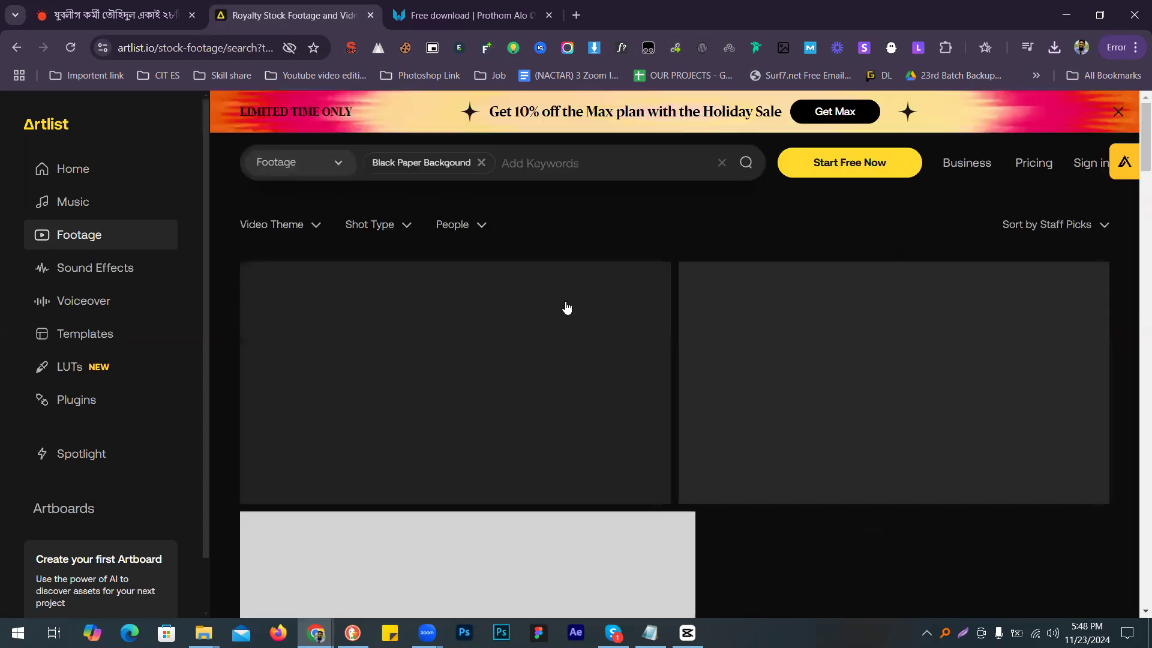
# Step: Find the Particles, Abstract, Overlay, Black Background clip among the footage results, open its page and try its preview
pyautogui.scroll(-3, 567, 307)
pyautogui.scroll(-4, 567, 307)
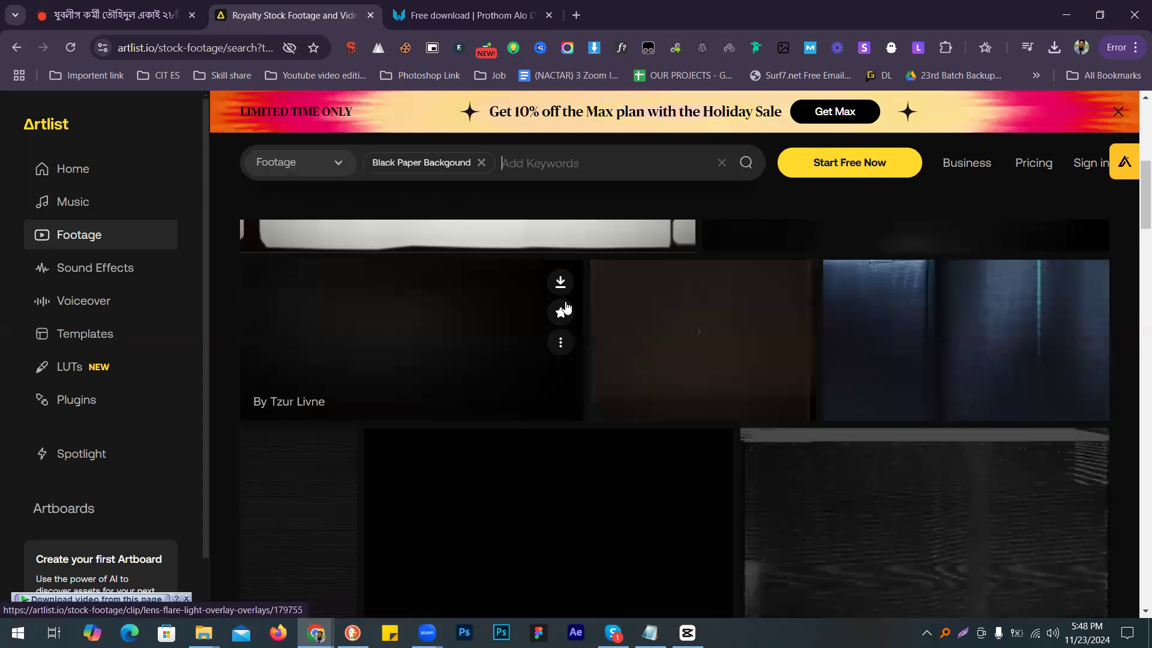
pyautogui.scroll(-3, 445, 375)
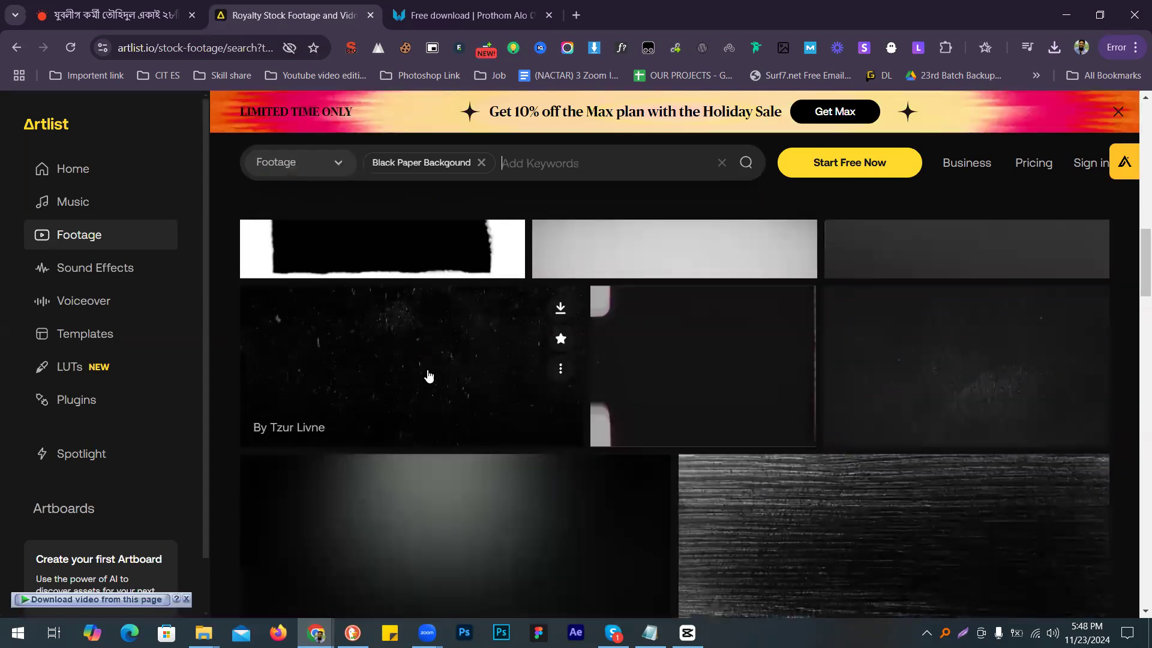
pyautogui.click(460, 378)
pyautogui.click(281, 381)
# Step: Download the particles clip as a 1080p HD TS file into the Capcut class folder and dismiss the completion dialog
pyautogui.click(678, 183)
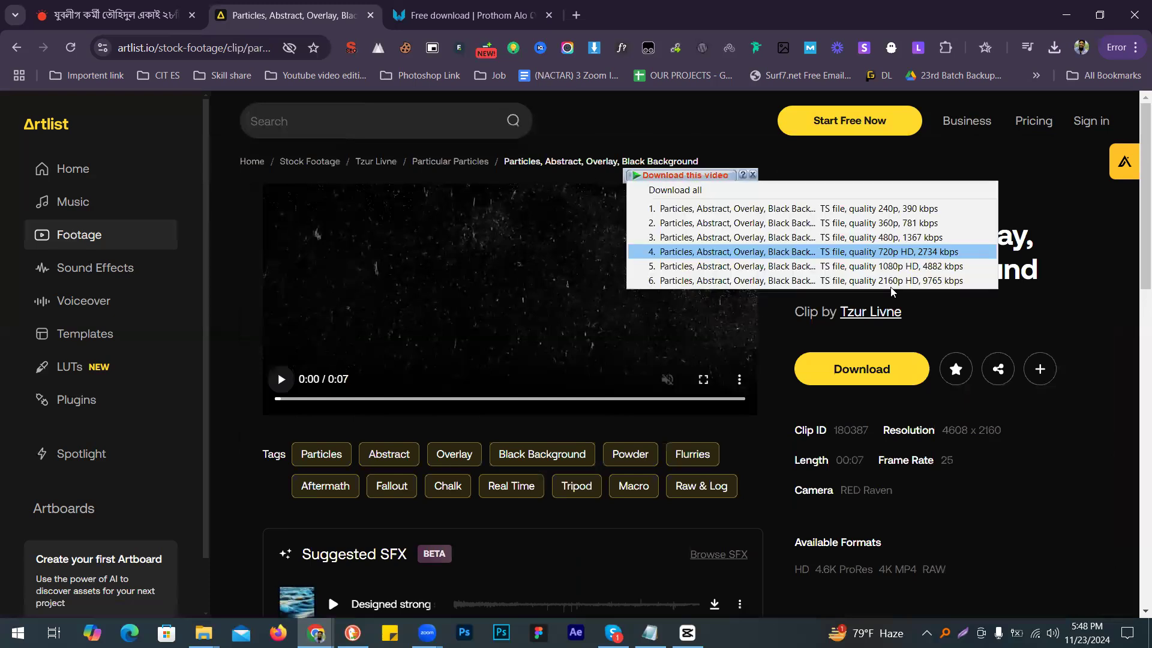
pyautogui.click(915, 267)
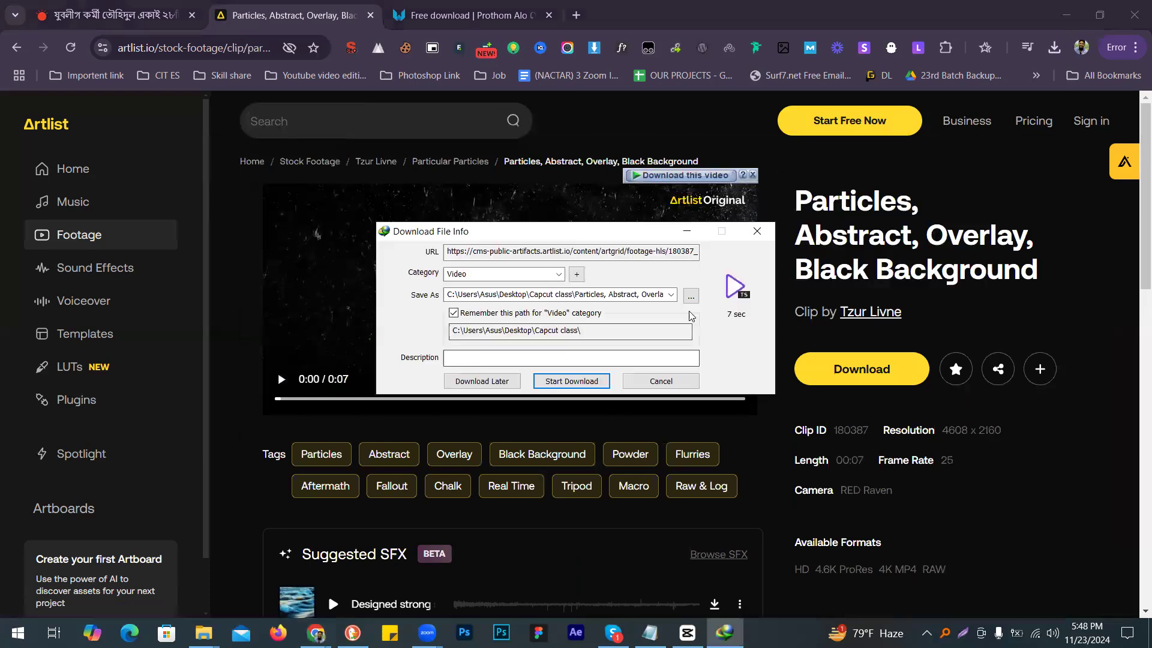
pyautogui.click(571, 382)
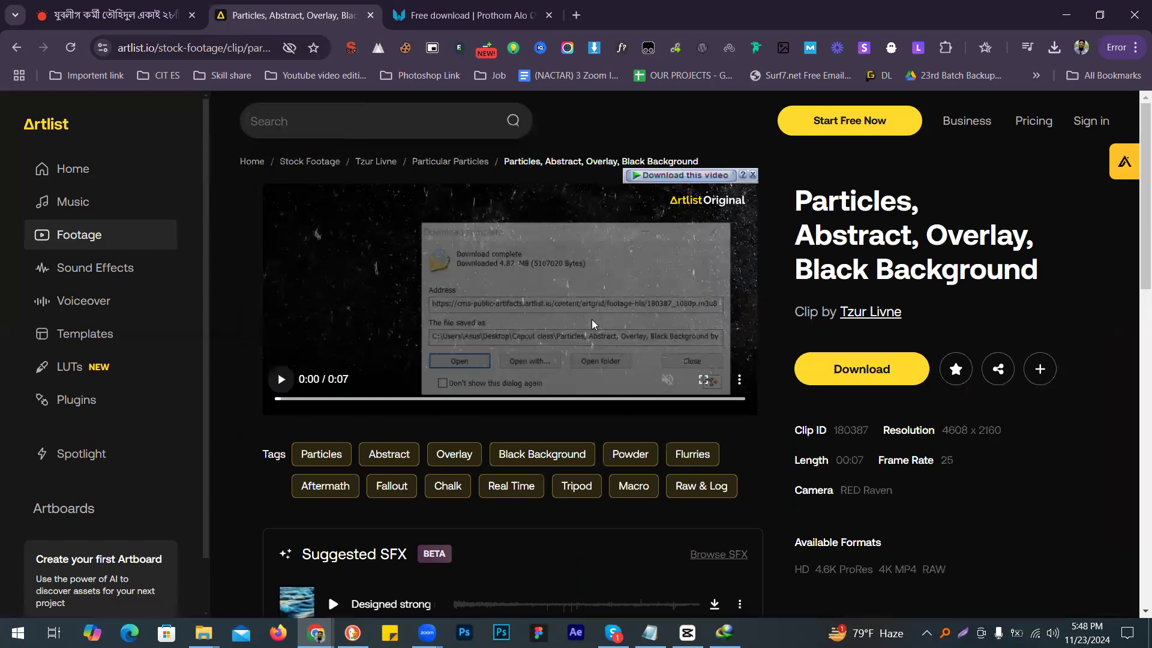
pyautogui.press('Escape')
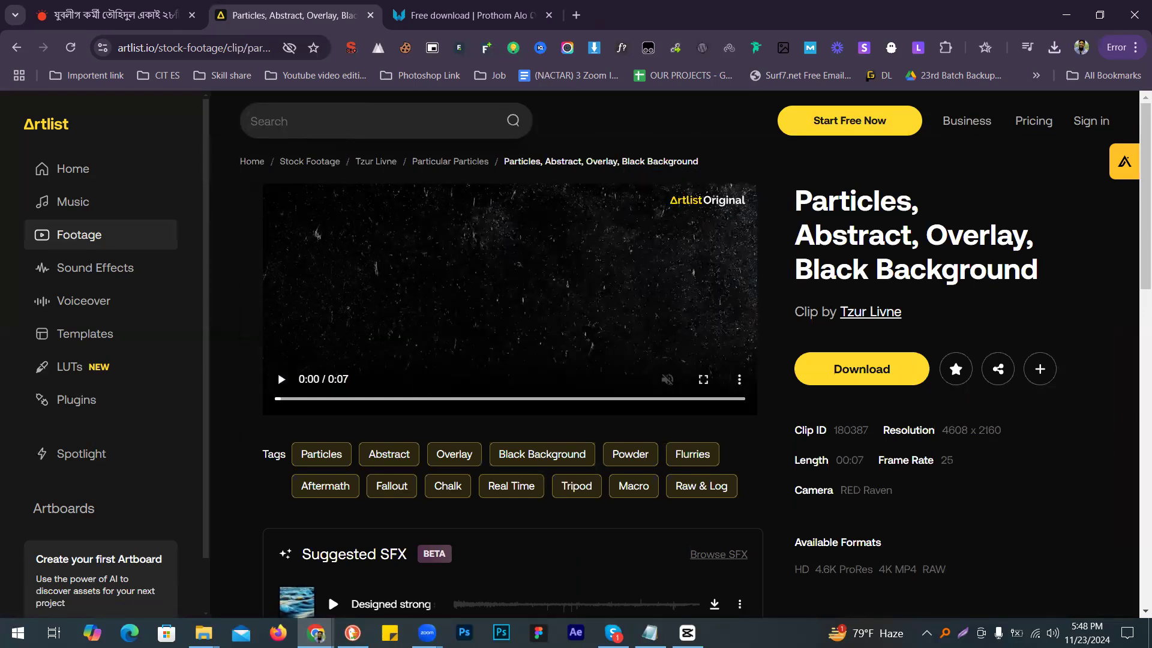
# Step: Switch to CapCut and import the particles overlay video from the Capcut class folder on the Desktop
pyautogui.hotkey('alt', 'Tab')
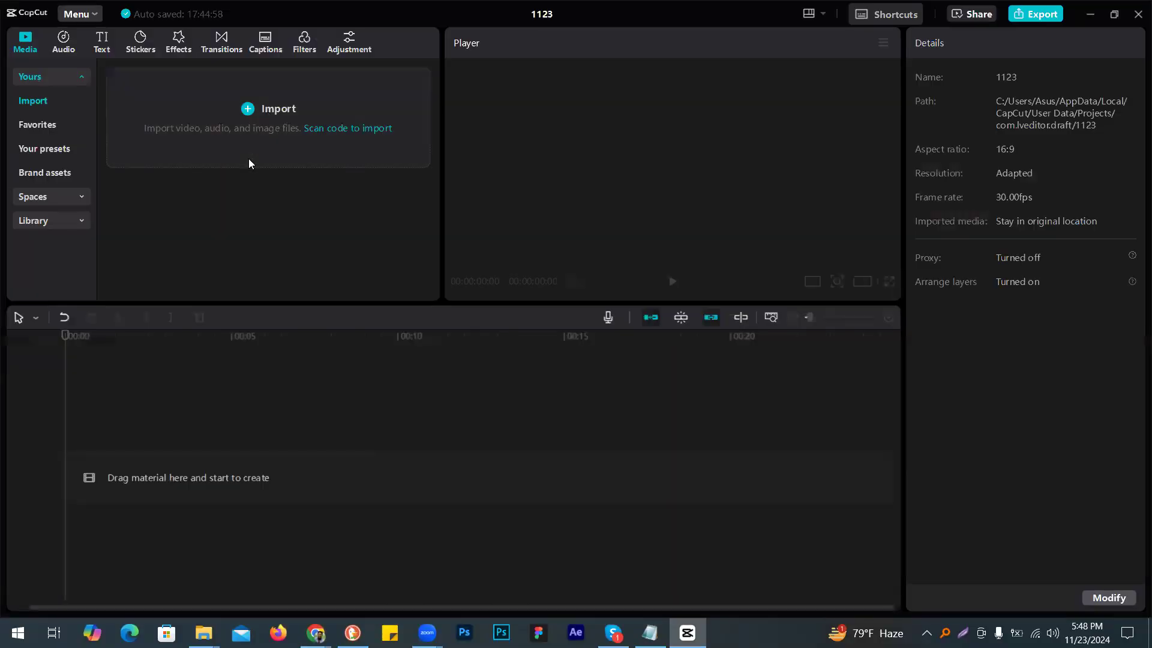
pyautogui.click(228, 158)
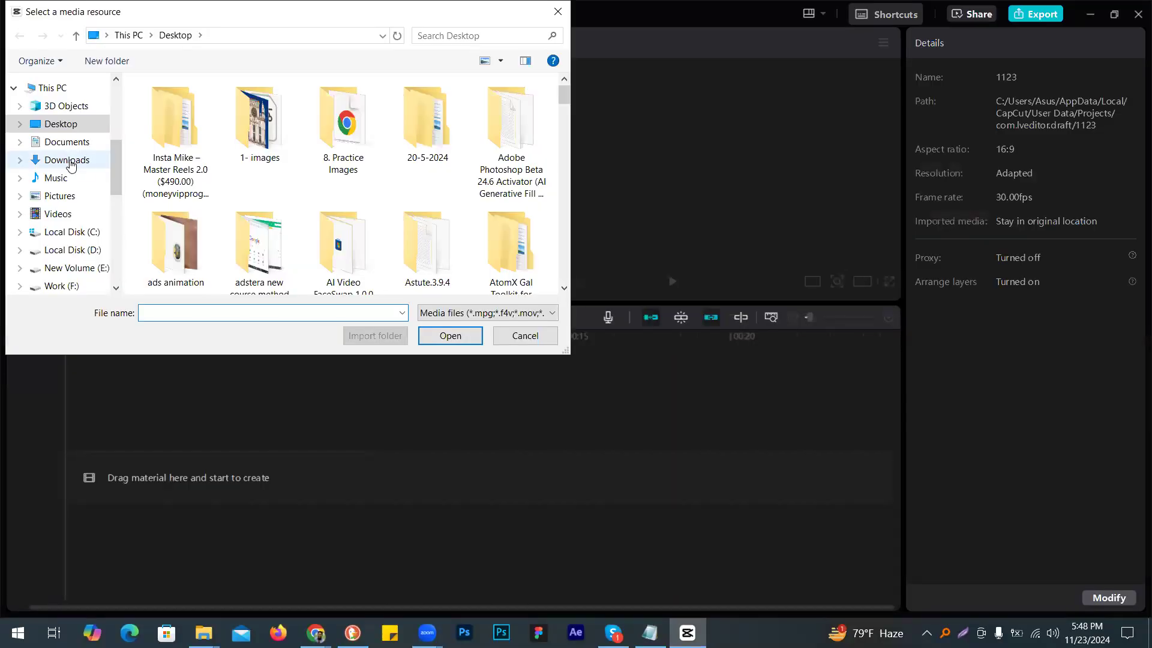
pyautogui.scroll(-1, 393, 198)
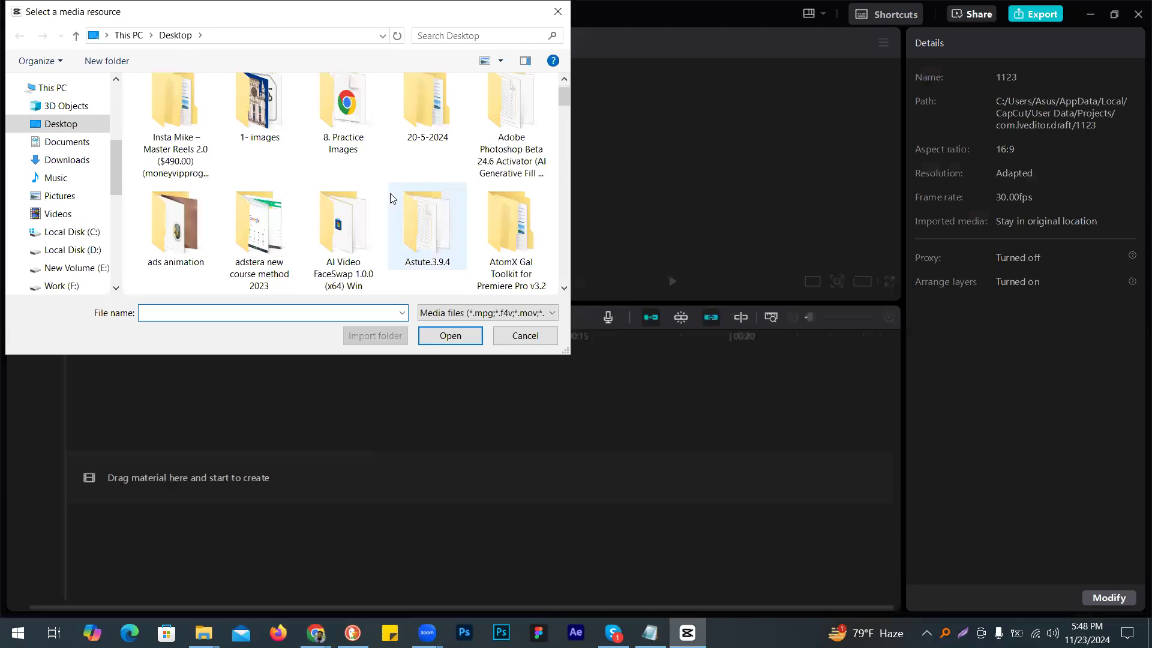
pyautogui.scroll(-3, 390, 201)
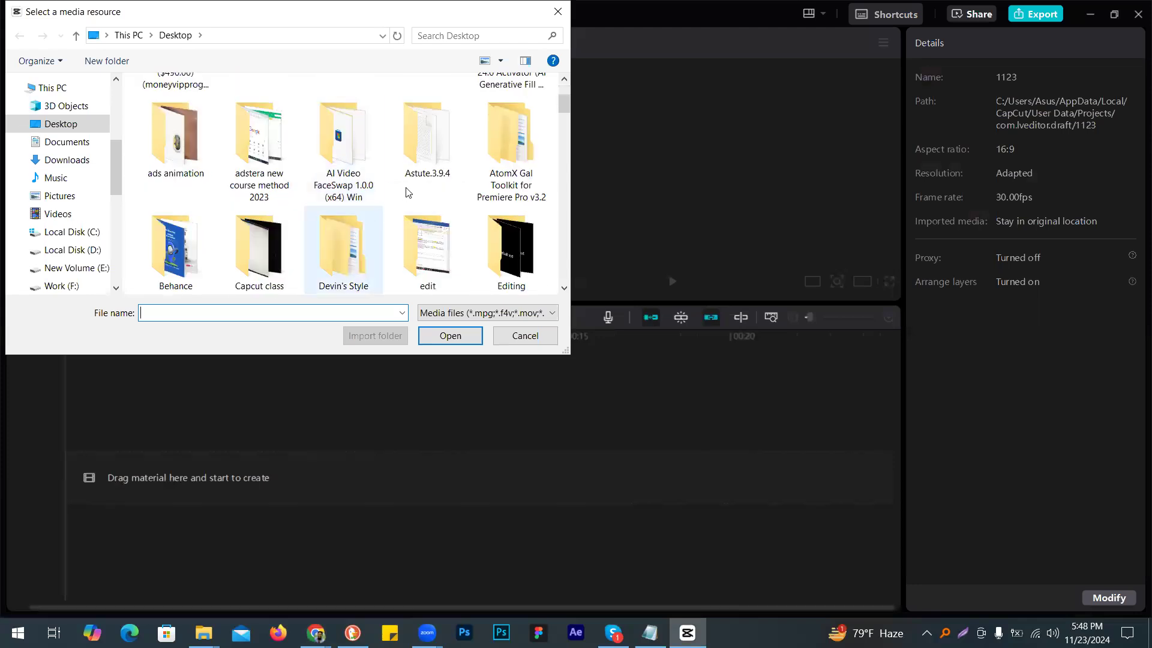
pyautogui.scroll(-3, 298, 148)
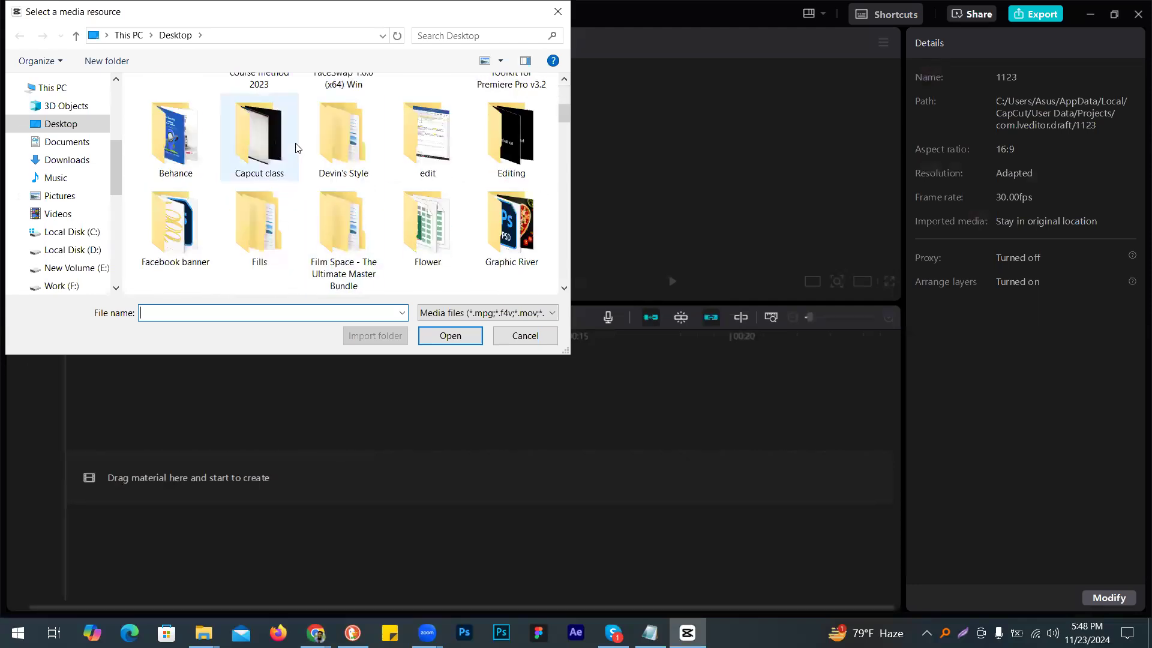
pyautogui.doubleClick(259, 138)
pyautogui.doubleClick(431, 157)
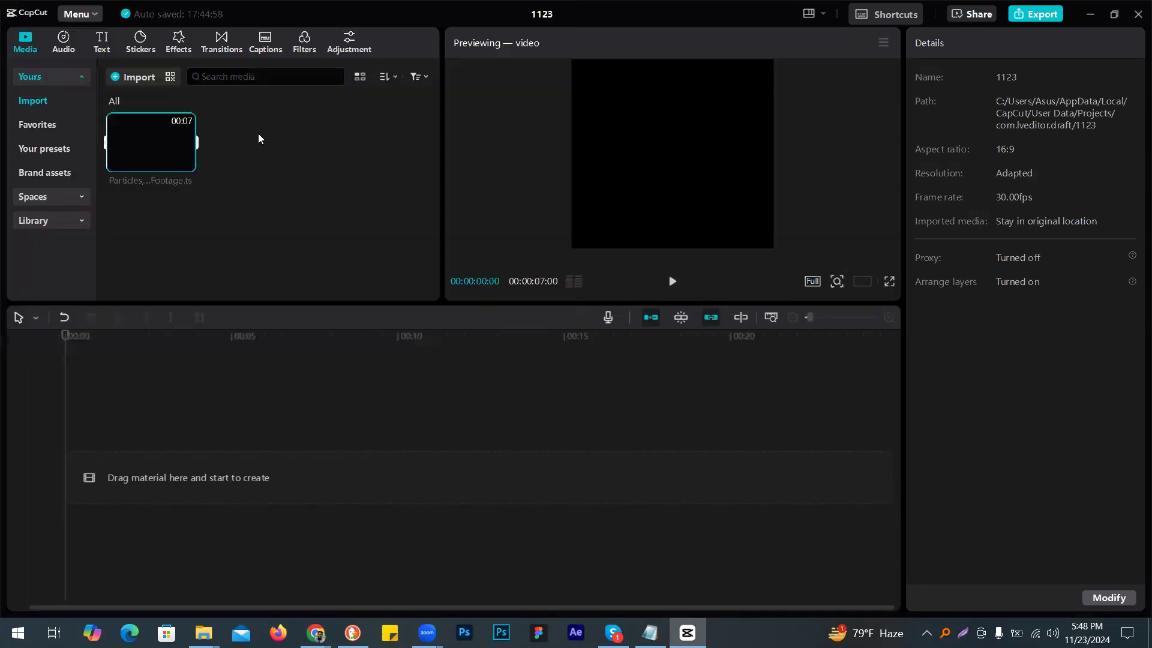
# Step: Place the particles clip at the start of the timeline and fit it to a 16:9 frame at 132% scale
pyautogui.moveTo(152, 142); pyautogui.dragTo(252, 463)
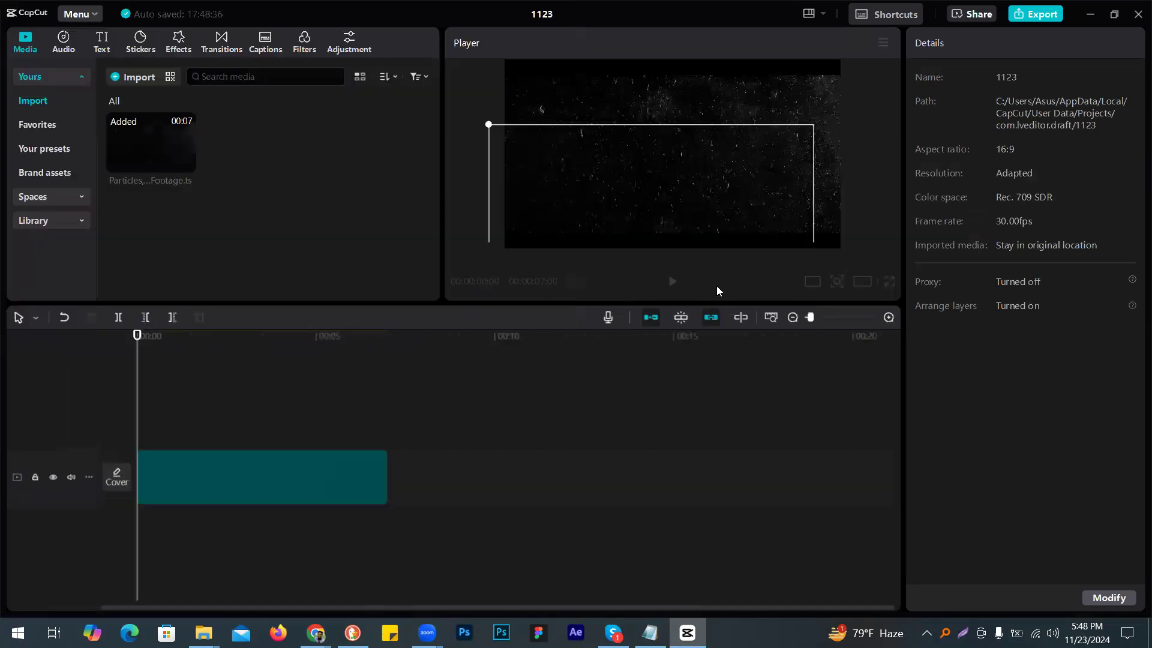
pyautogui.click(862, 280)
pyautogui.click(871, 292)
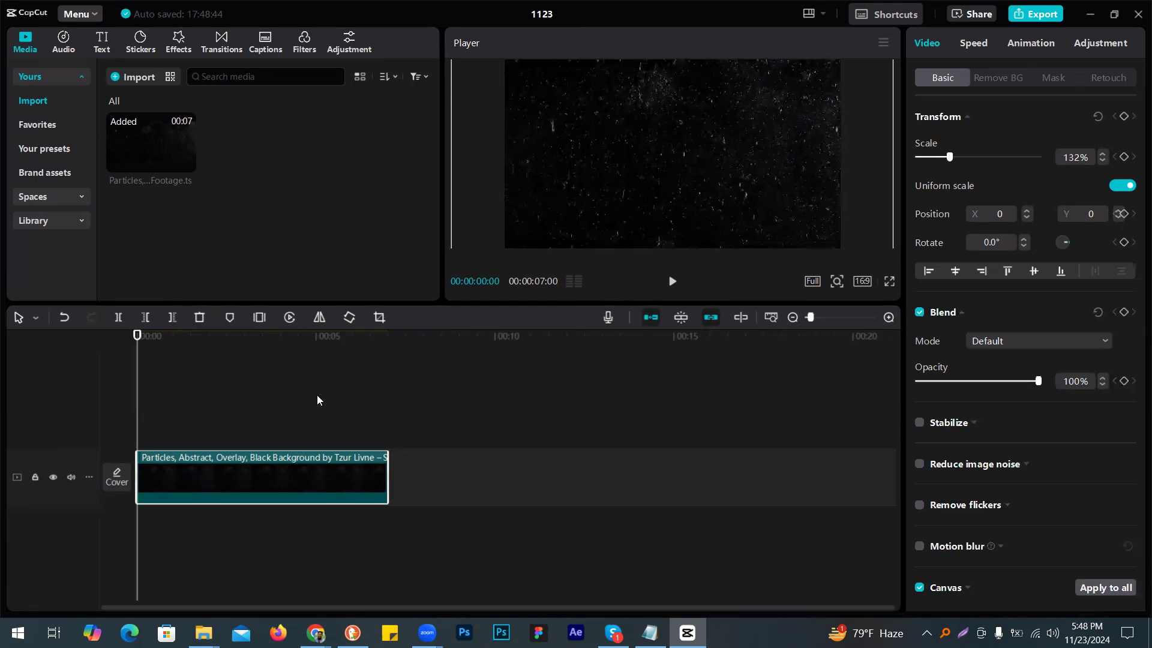
# Step: Import the logo image pngwing.com.png from the Downloads folder into the project media
pyautogui.click(138, 80)
pyautogui.click(57, 137)
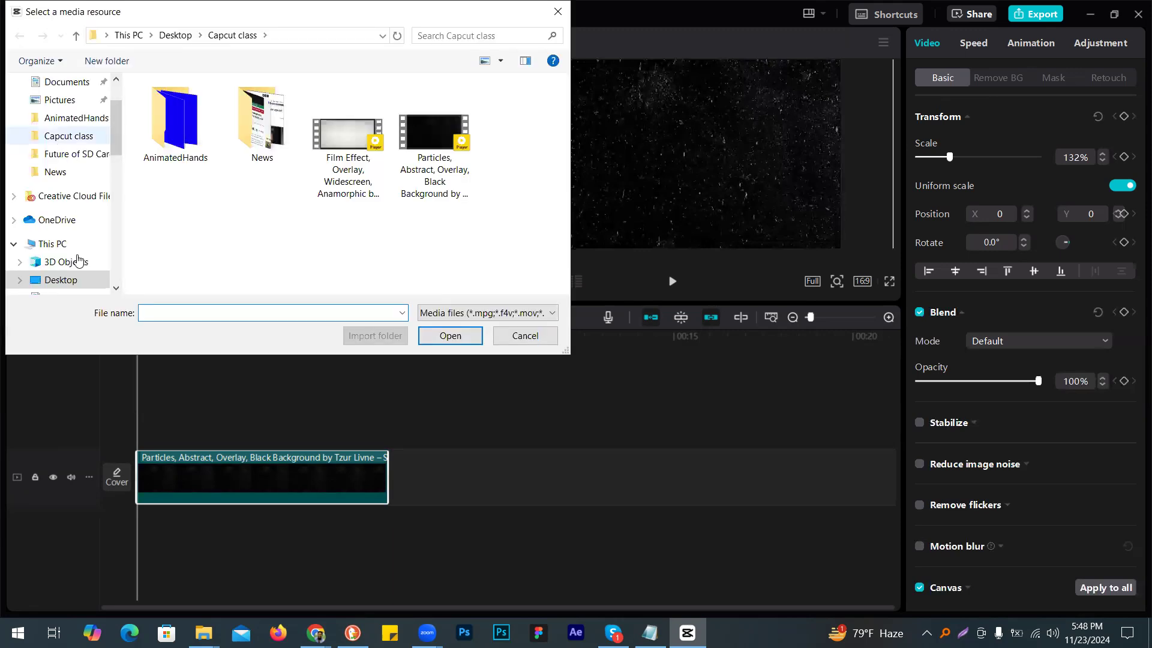
pyautogui.scroll(2, 62, 129)
pyautogui.click(60, 130)
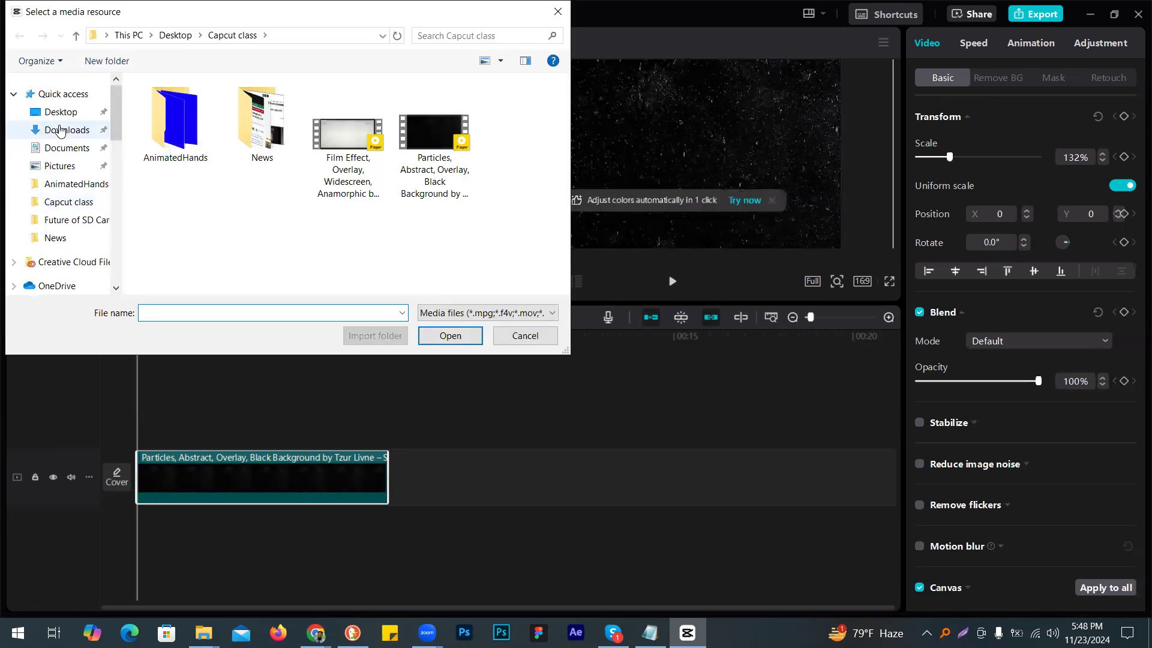
pyautogui.press('Escape')
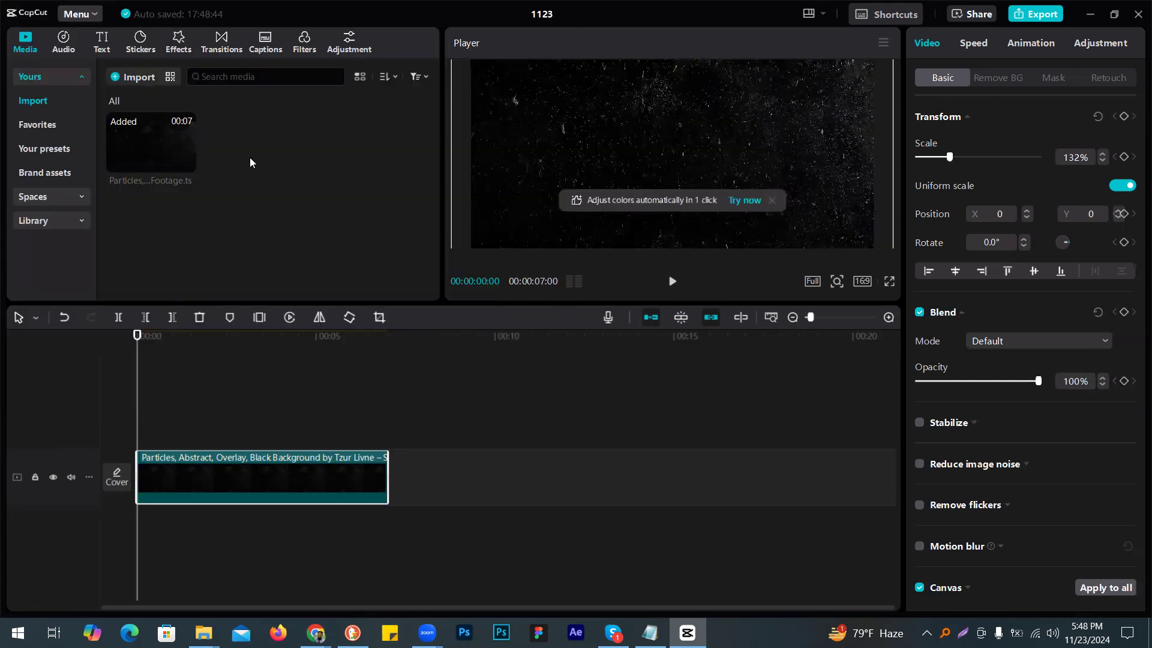
# Step: Place the logo on a track above the particles clip from the start and extend it to 00:00:07:01
pyautogui.moveTo(251, 148); pyautogui.dragTo(150, 423)
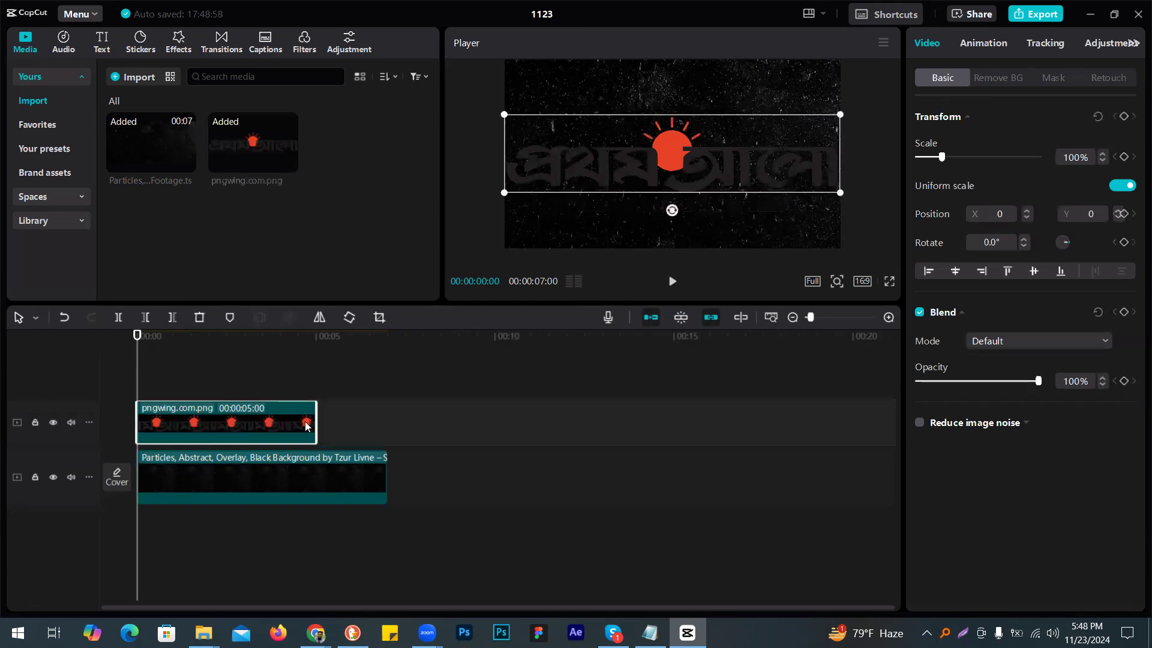
pyautogui.moveTo(316, 423); pyautogui.dragTo(390, 423)
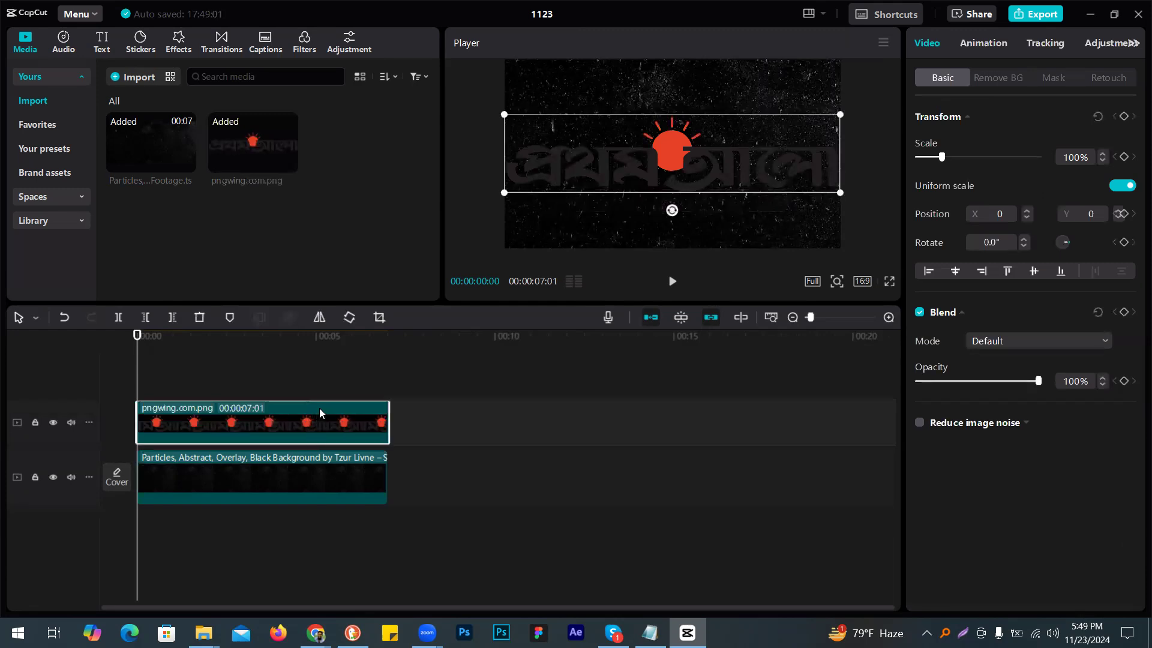
# Step: Brighten the logo clip by setting its exposure to 50 and its contrast to 5
pyautogui.click(1097, 45)
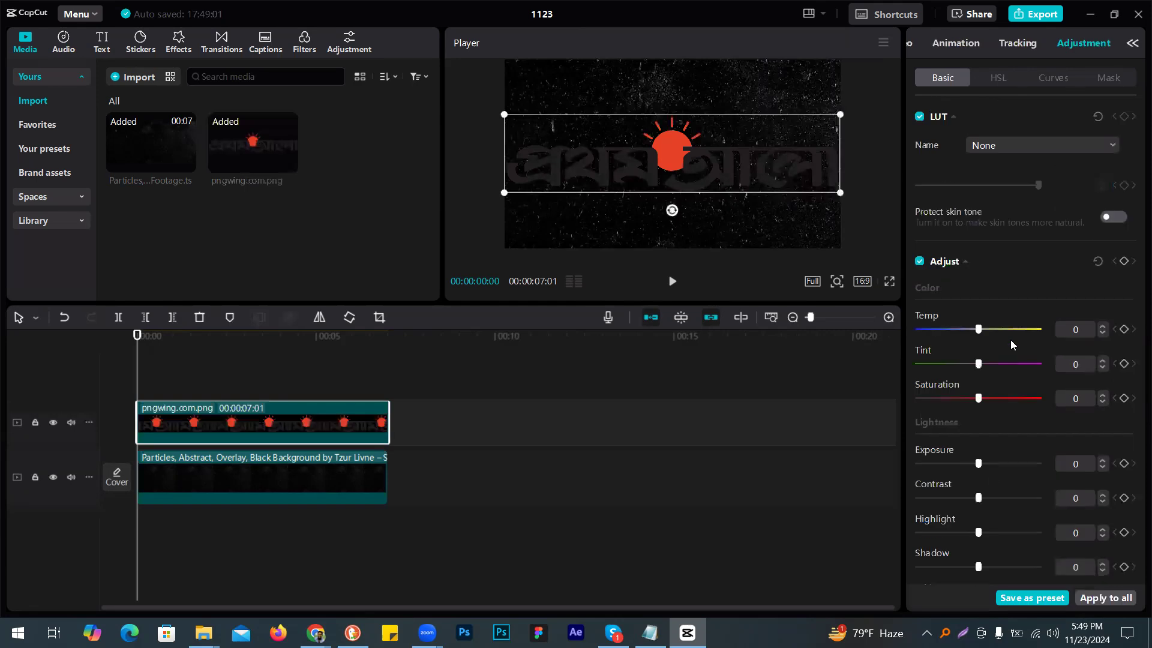
pyautogui.click(1014, 463)
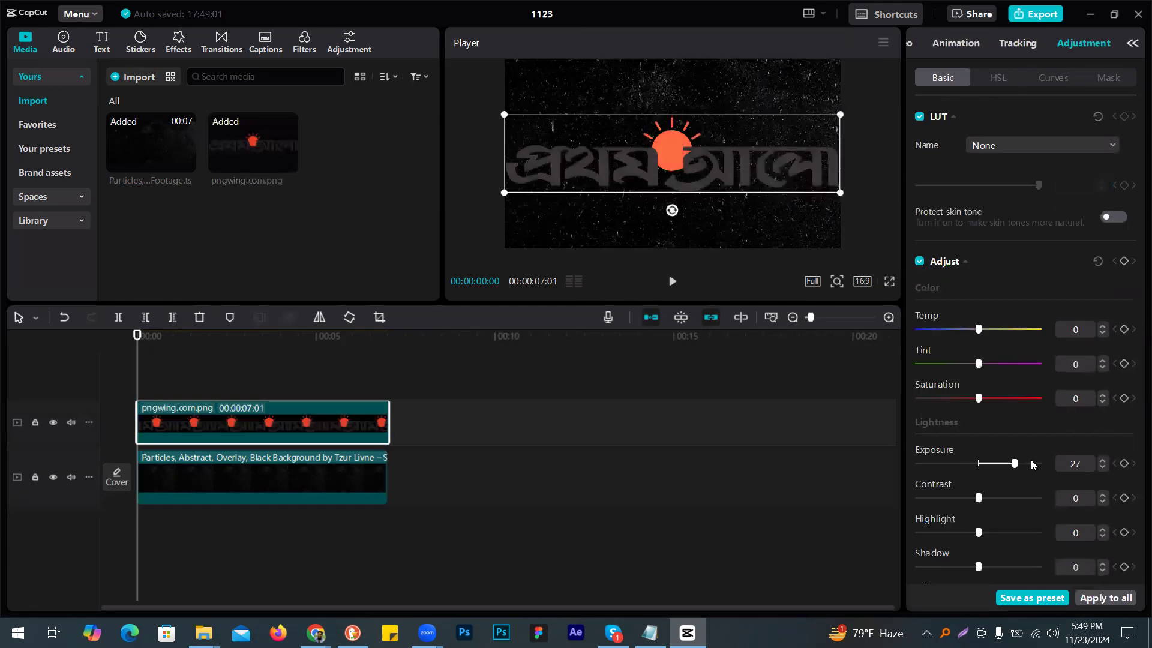
pyautogui.click(1038, 464)
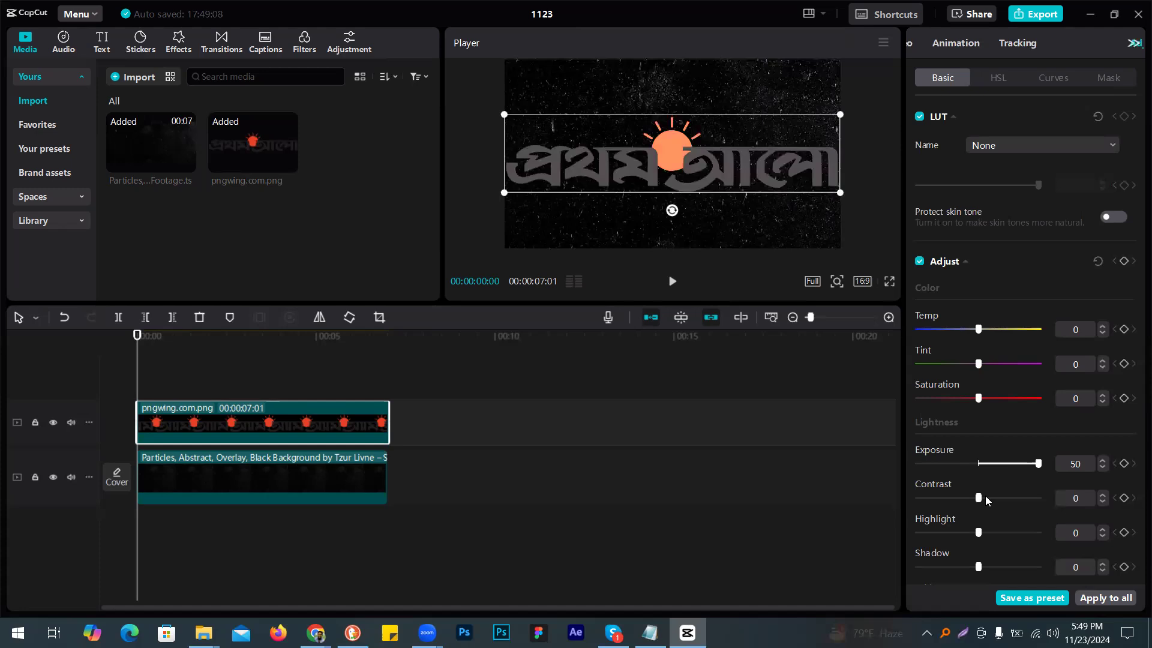
pyautogui.click(1022, 498)
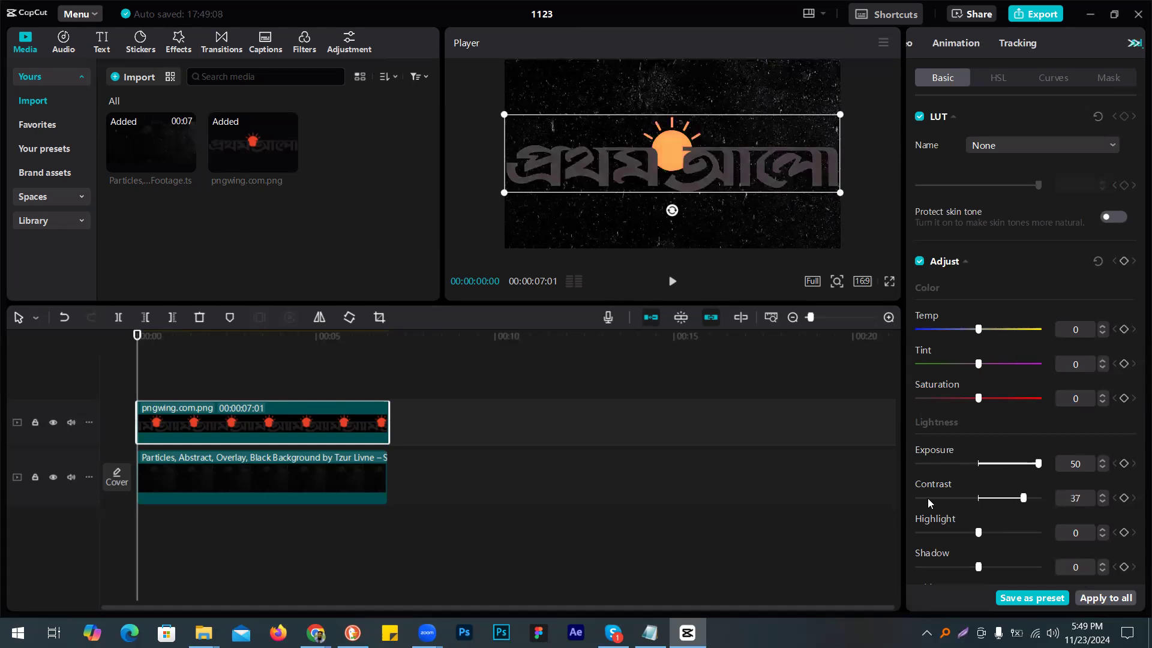
pyautogui.click(984, 498)
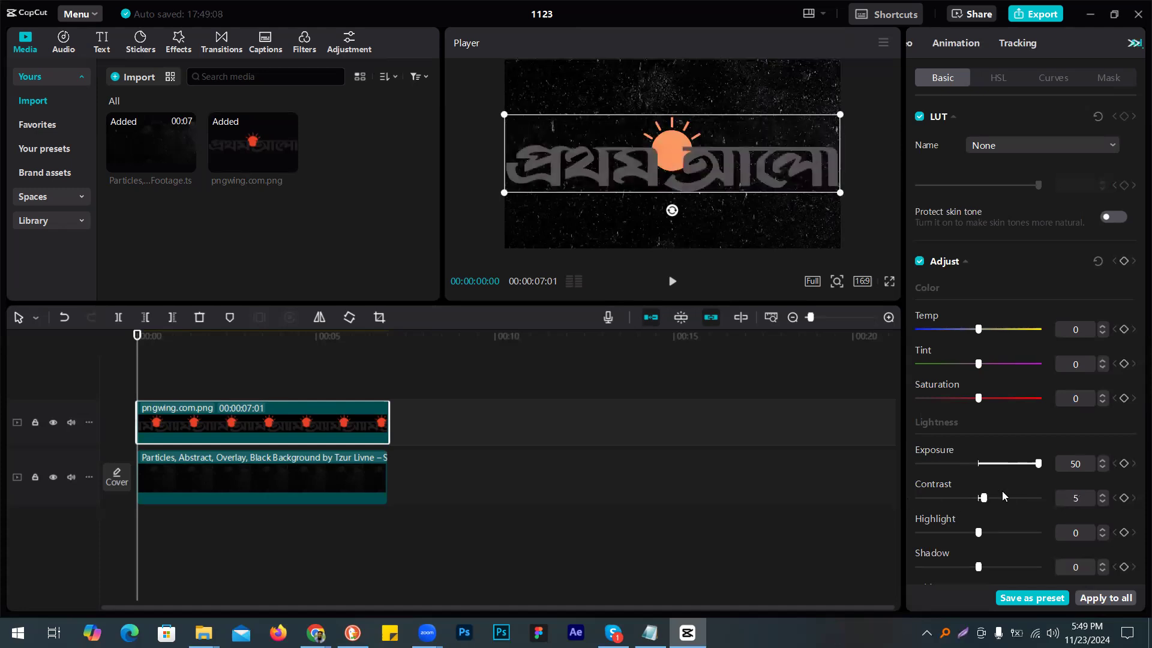
# Step: Set the logo clip's whites and brilliance to 50, with blacks at 0
pyautogui.scroll(-1, 993, 492)
pyautogui.scroll(-1, 980, 497)
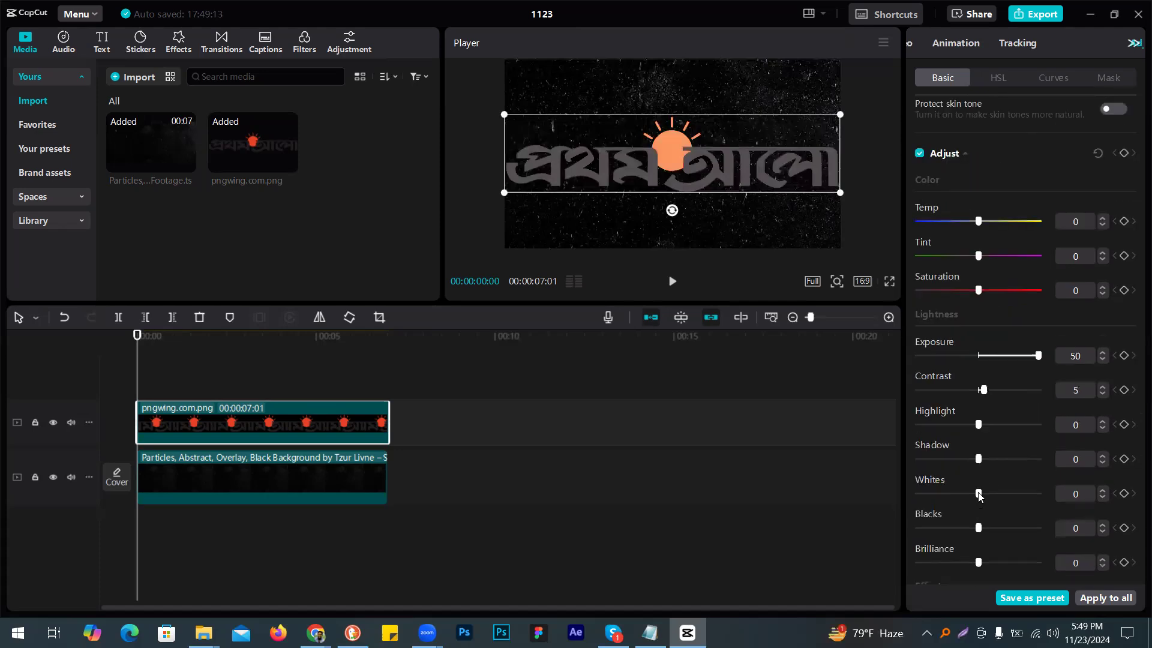
pyautogui.click(1026, 493)
pyautogui.scroll(-3, 976, 494)
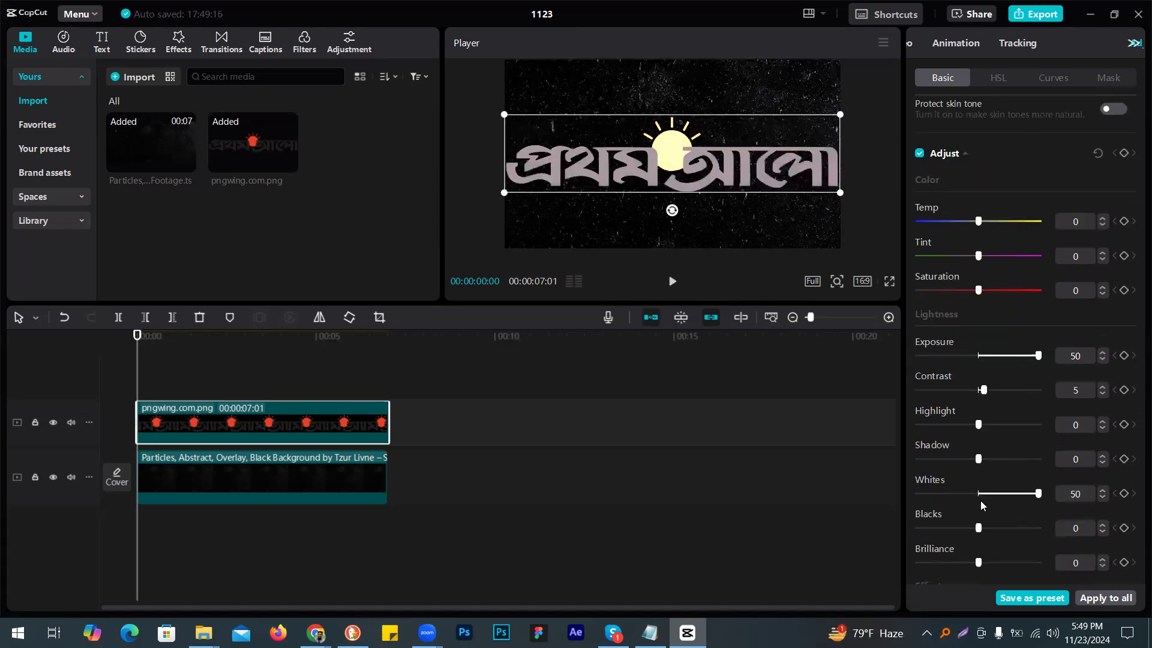
pyautogui.click(952, 475)
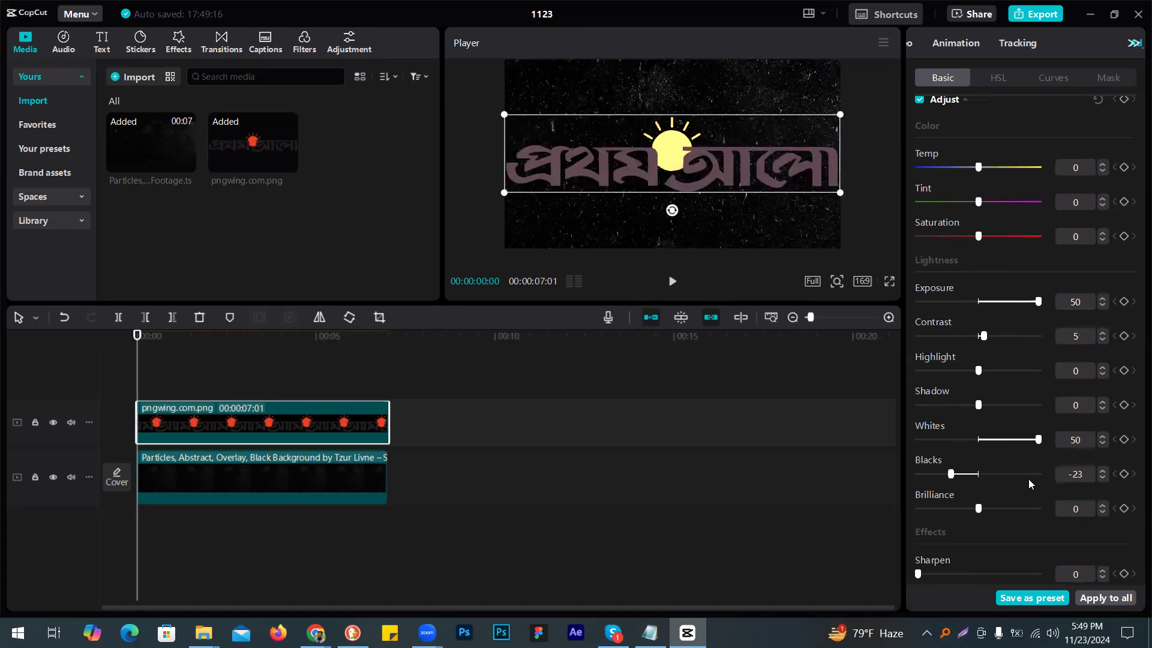
pyautogui.moveTo(1026, 481); pyautogui.dragTo(1013, 508)
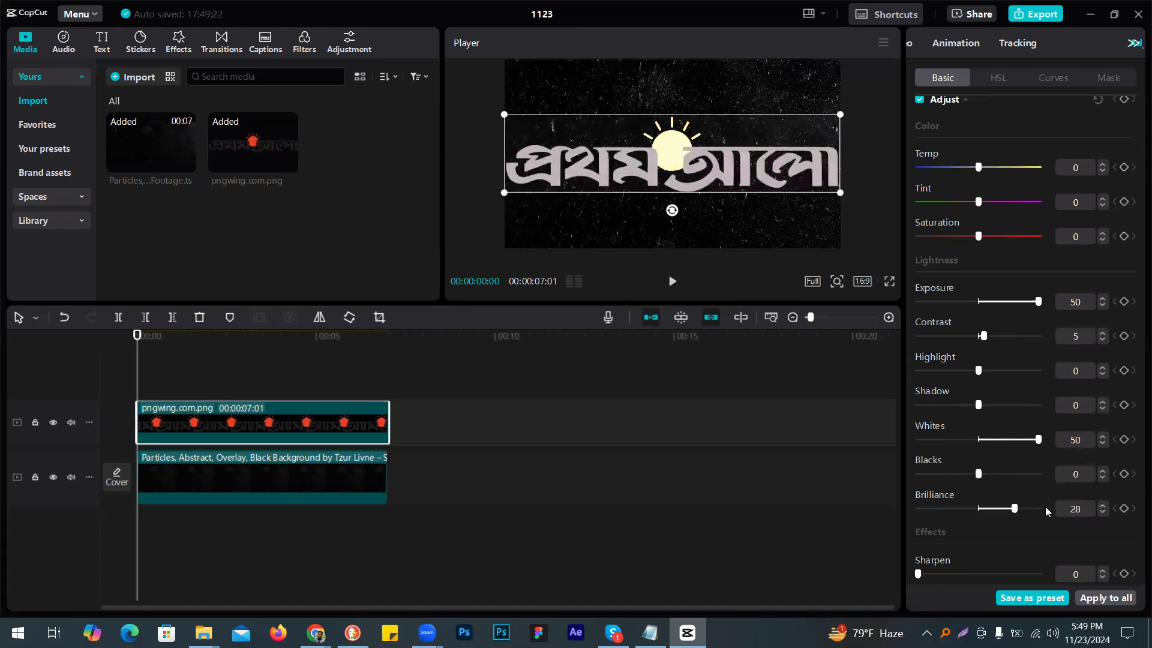
pyautogui.doubleClick(1074, 508)
pyautogui.write('50')
pyautogui.press('Return')
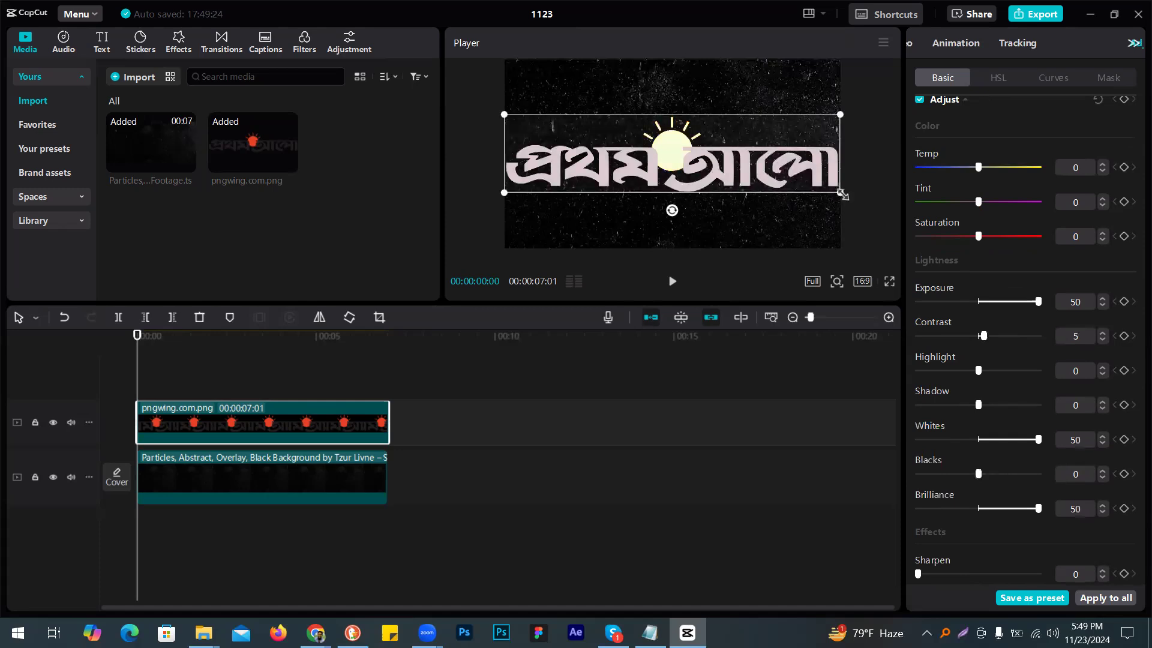
# Step: Scale the logo down to about 42% and move it to the top centre of the frame
pyautogui.moveTo(843, 194); pyautogui.dragTo(679, 80)
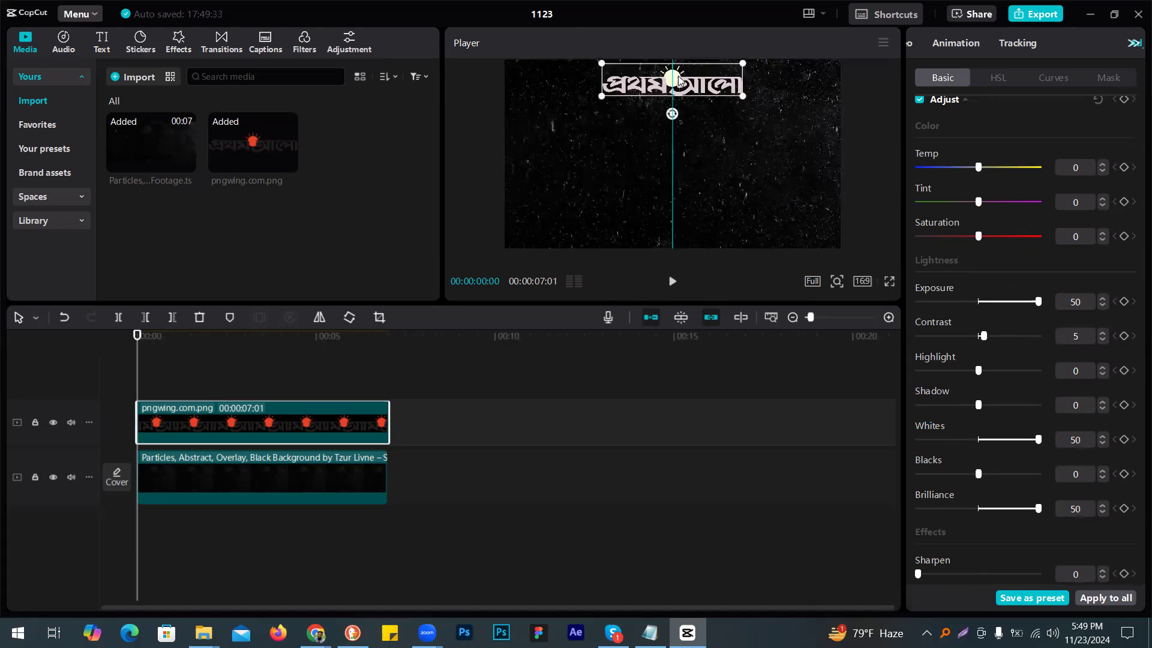
pyautogui.click(665, 133)
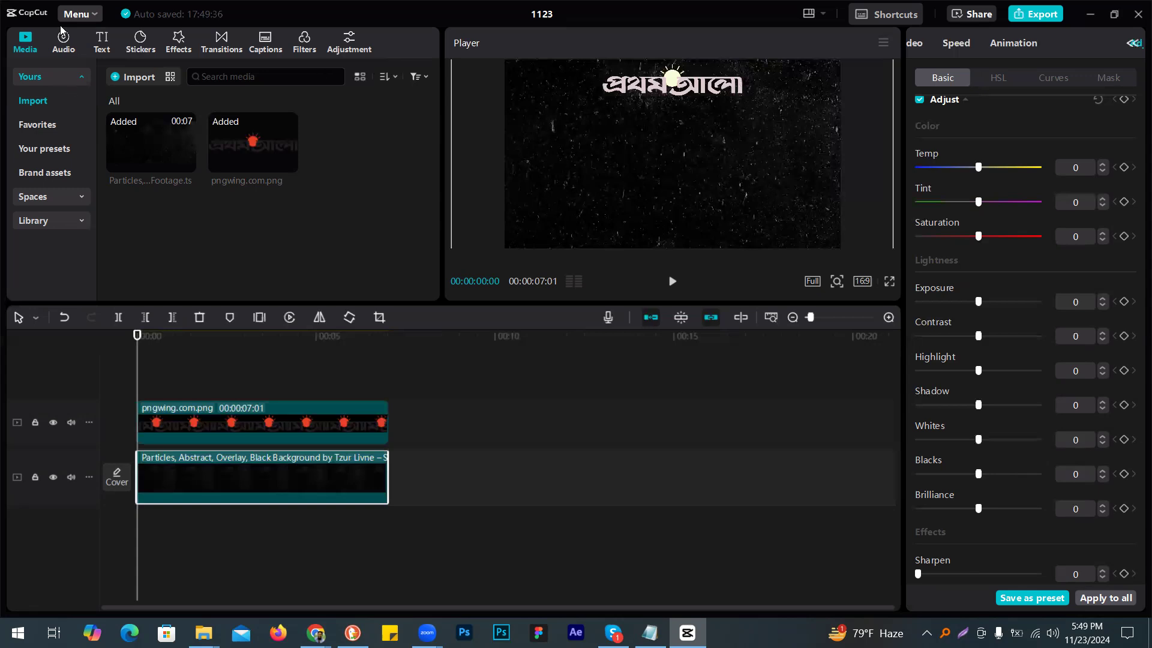
# Step: Import download (1).jfif from the Downloads folder and place it above the logo from the start, extended to 00:00:07:02
pyautogui.click(137, 88)
pyautogui.click(284, 157)
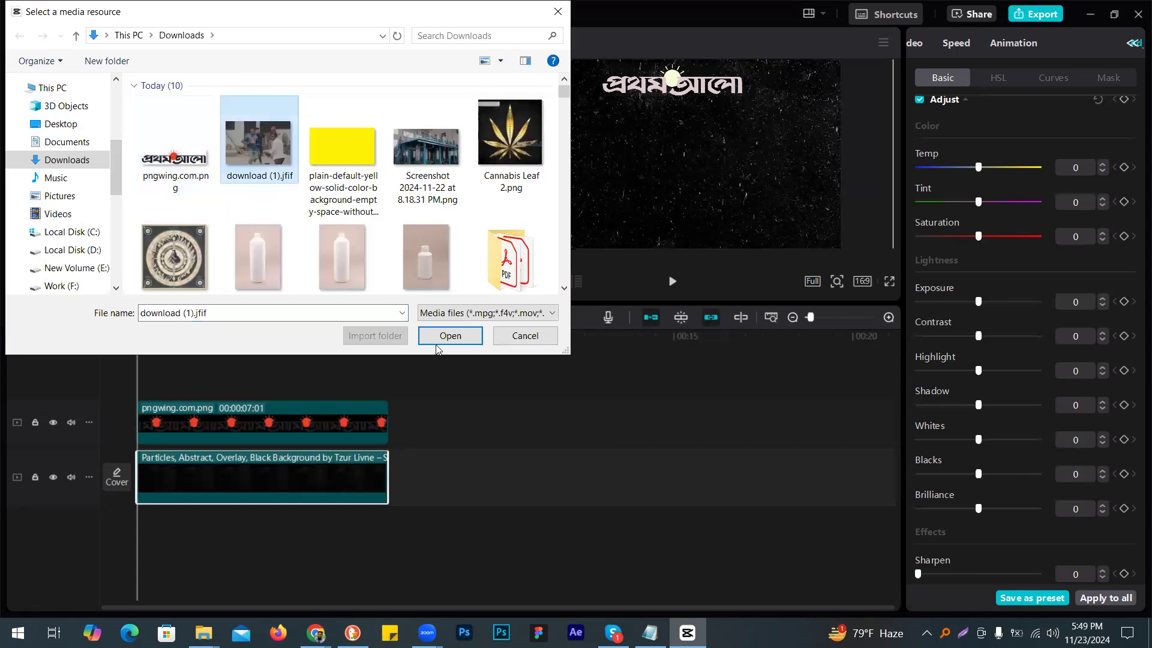
pyautogui.click(440, 340)
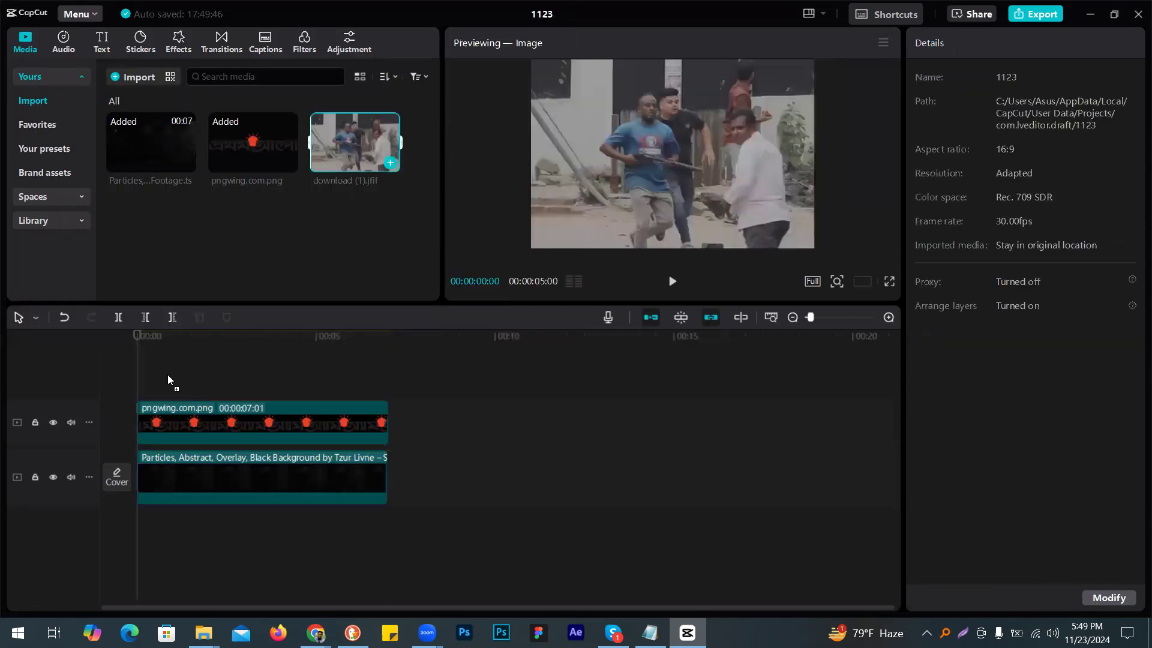
pyautogui.moveTo(131, 378); pyautogui.dragTo(391, 413)
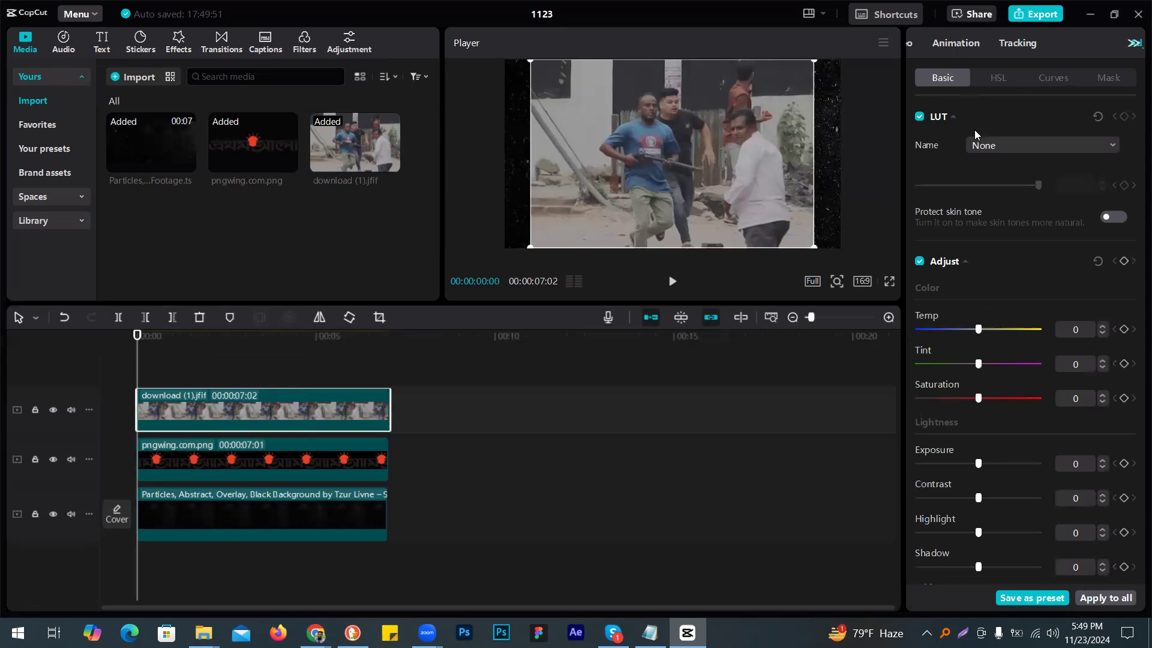
# Step: Apply a circle mask to the photo, sized about 401 by 405 and positioned around X 55, Y 33
pyautogui.click(1132, 45)
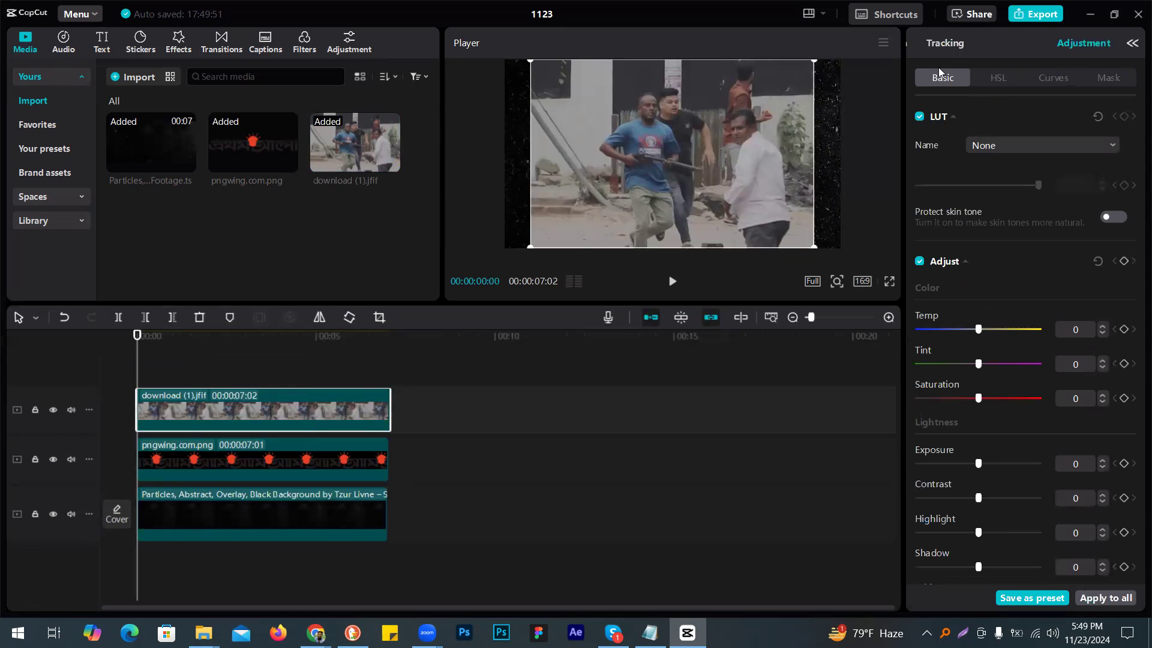
pyautogui.click(302, 430)
pyautogui.click(290, 413)
pyautogui.click(292, 336)
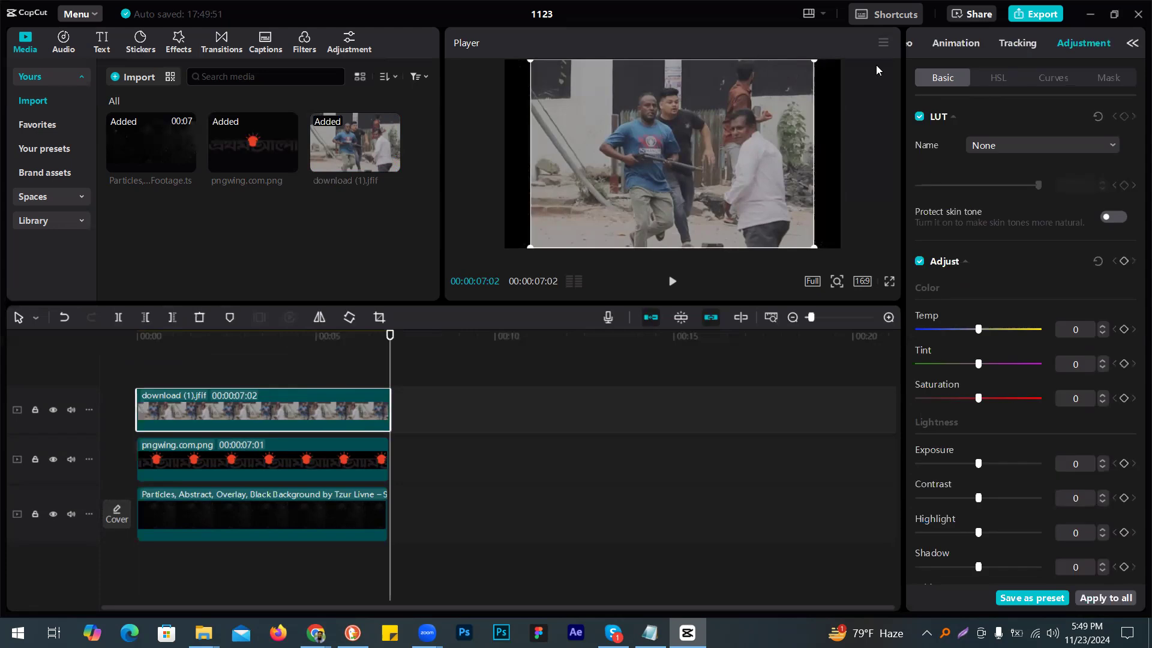
pyautogui.click(924, 47)
pyautogui.click(1051, 79)
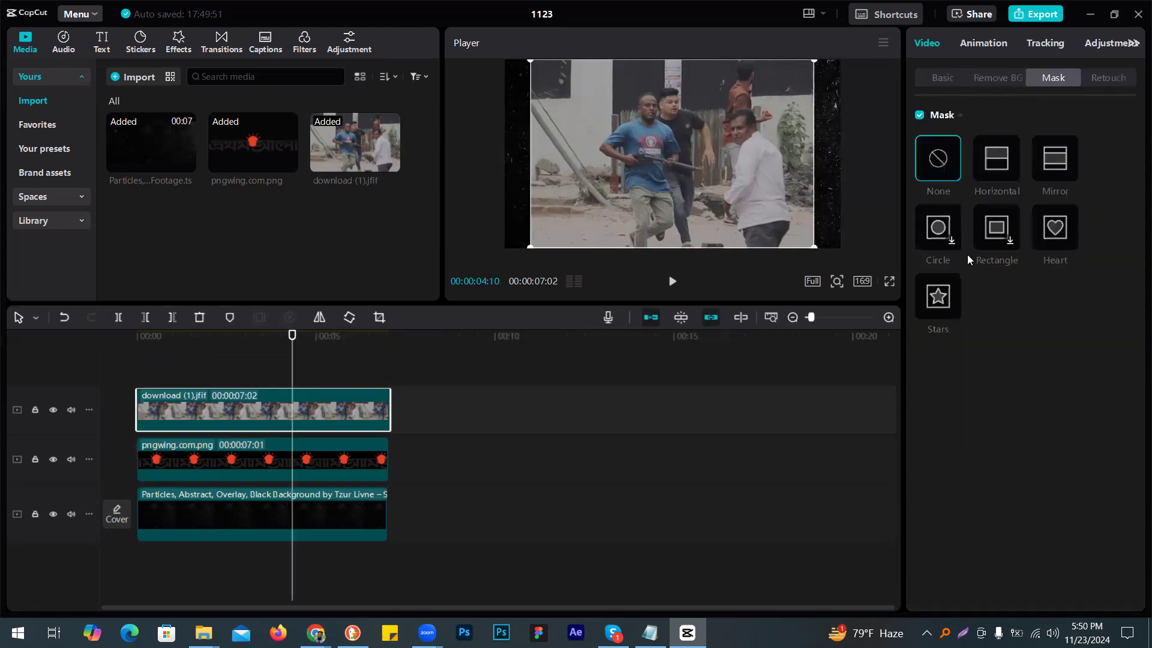
pyautogui.click(938, 231)
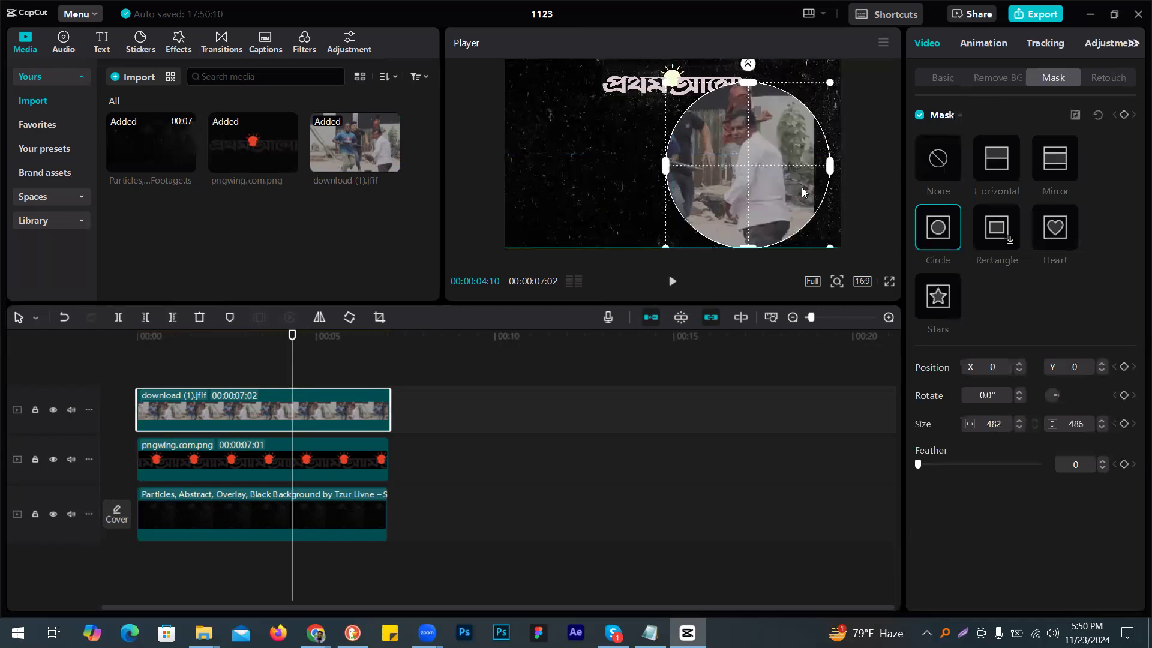
pyautogui.moveTo(747, 179); pyautogui.dragTo(754, 208)
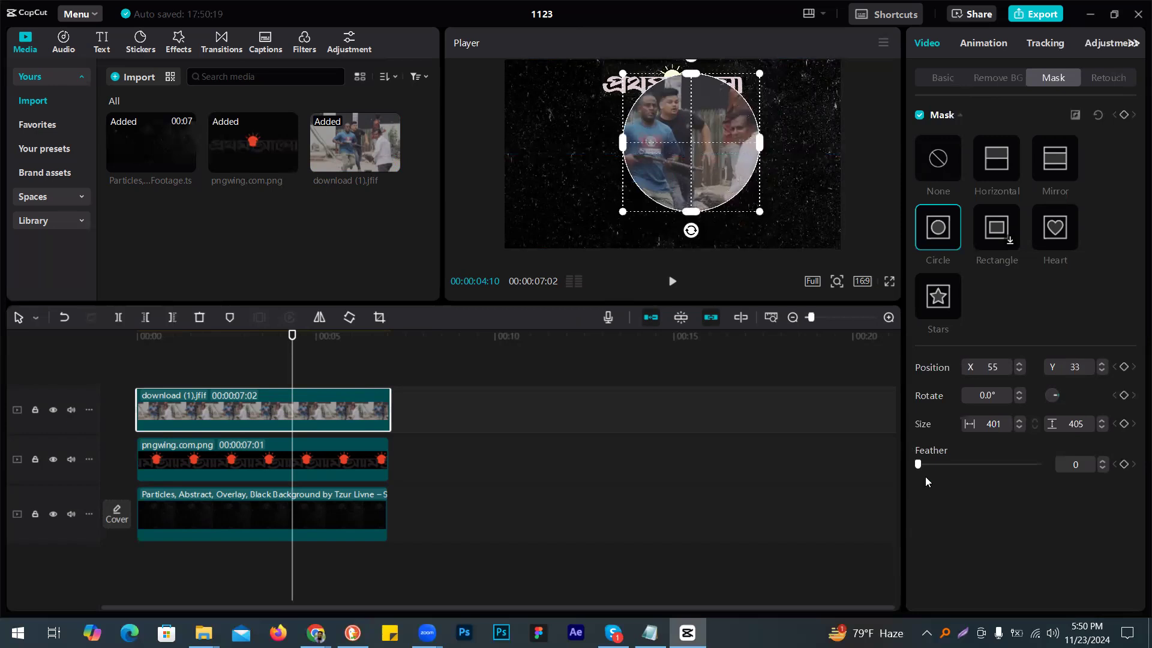
# Step: Set the circle mask's feather to 13 and shift the mask slightly to X 49, Y 21
pyautogui.click(931, 464)
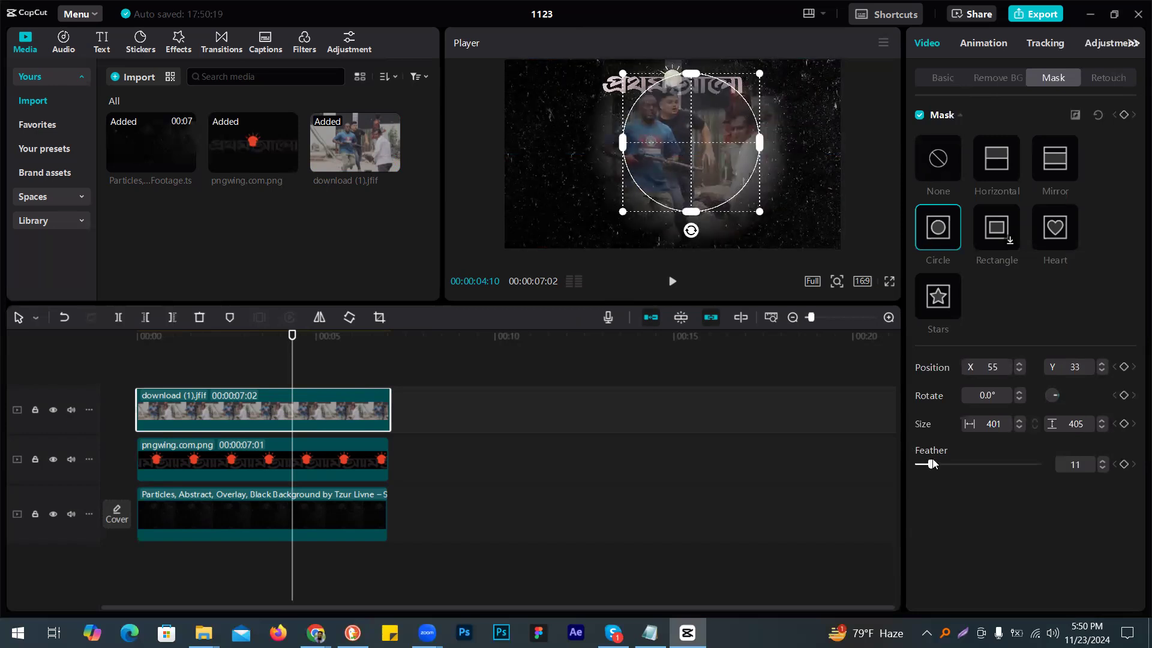
pyautogui.moveTo(933, 464); pyautogui.dragTo(935, 464)
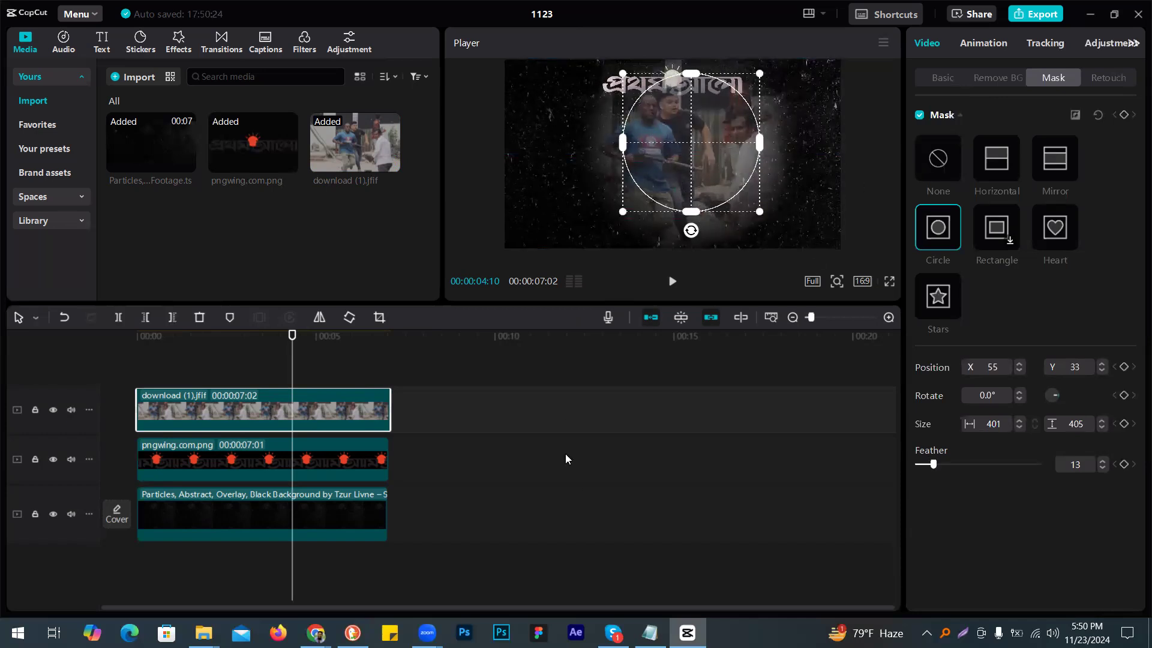
pyautogui.click(279, 345)
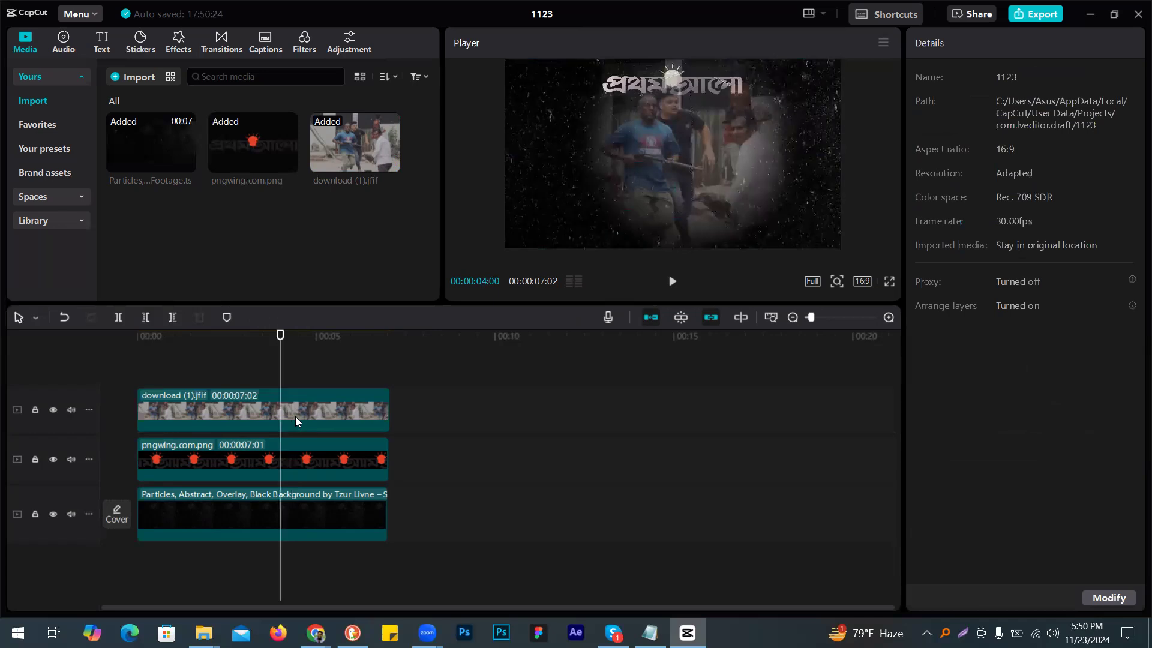
pyautogui.click(690, 186)
pyautogui.moveTo(699, 186); pyautogui.dragTo(698, 190)
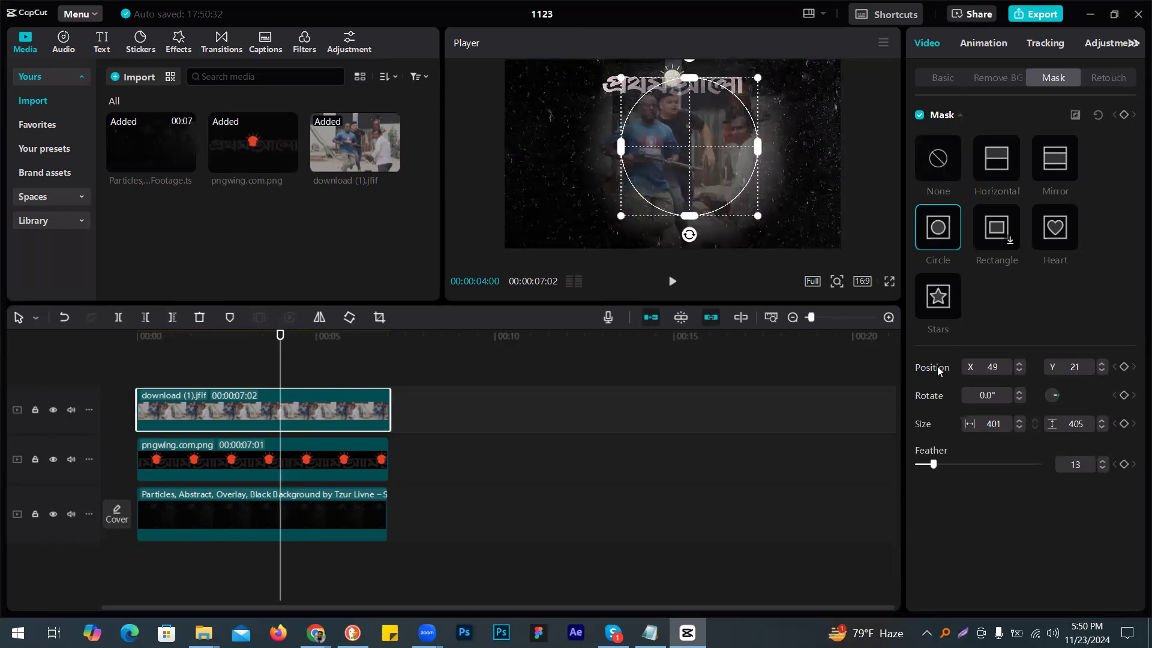
pyautogui.click(1019, 364)
# Step: Scale the masked photo to 78%, place it right of centre at about X 729, Y -154, and check the composition full screen
pyautogui.click(942, 77)
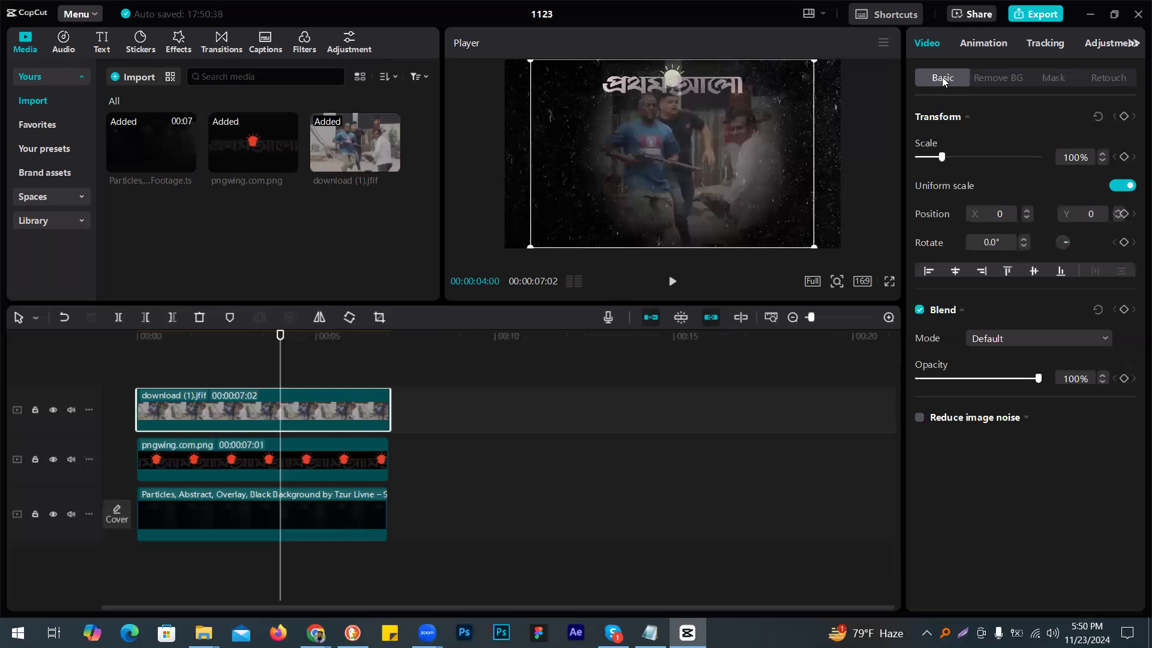
pyautogui.moveTo(665, 180); pyautogui.dragTo(733, 172)
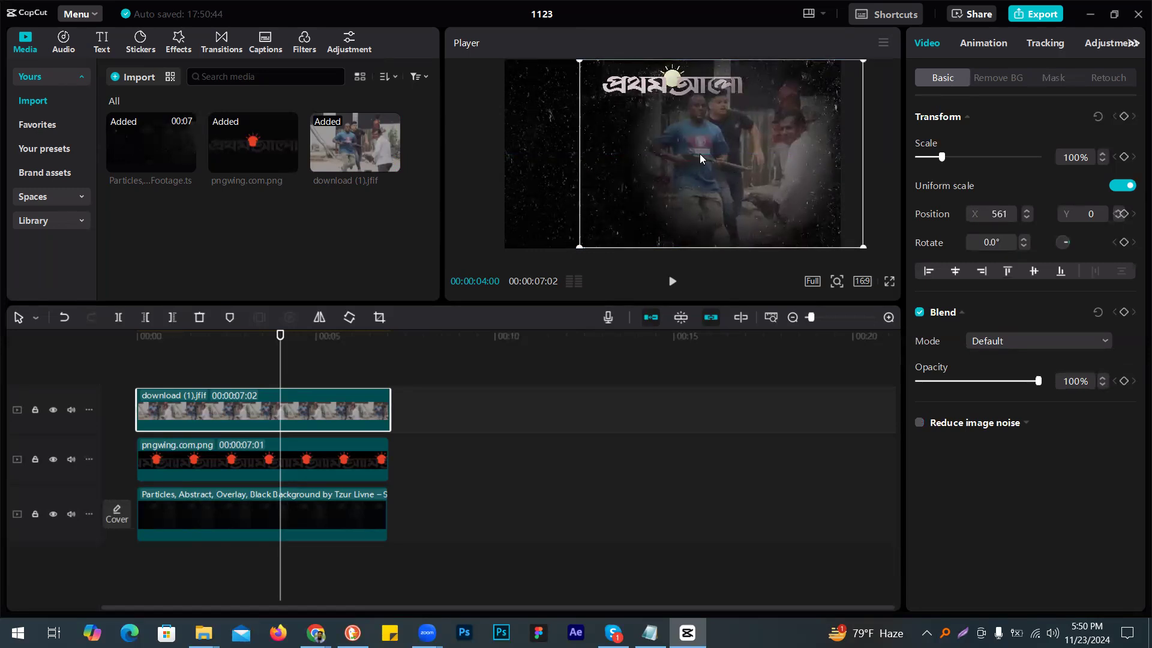
pyautogui.moveTo(699, 154); pyautogui.dragTo(708, 151)
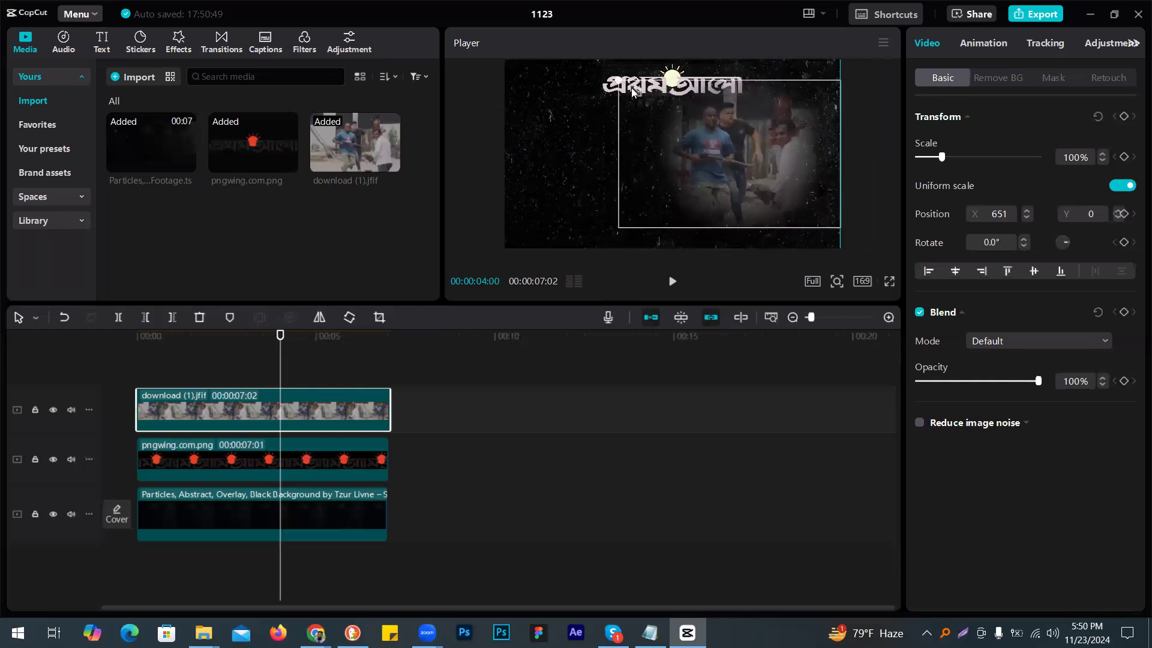
pyautogui.click(729, 147)
pyautogui.scroll(-3, 717, 144)
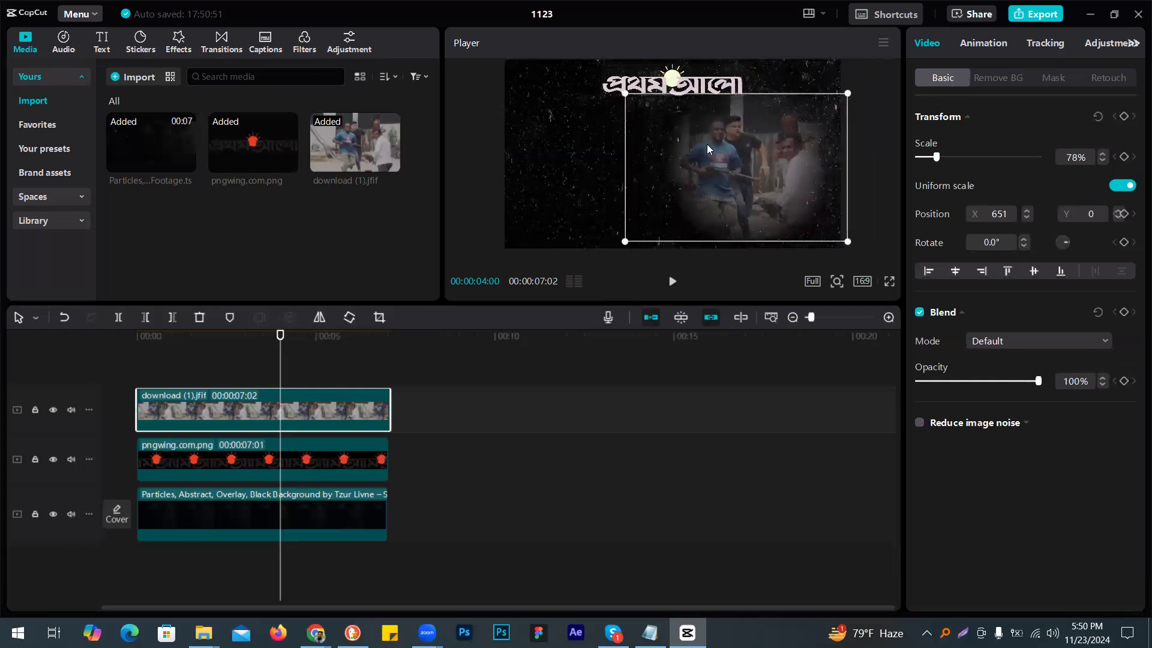
pyautogui.click(889, 281)
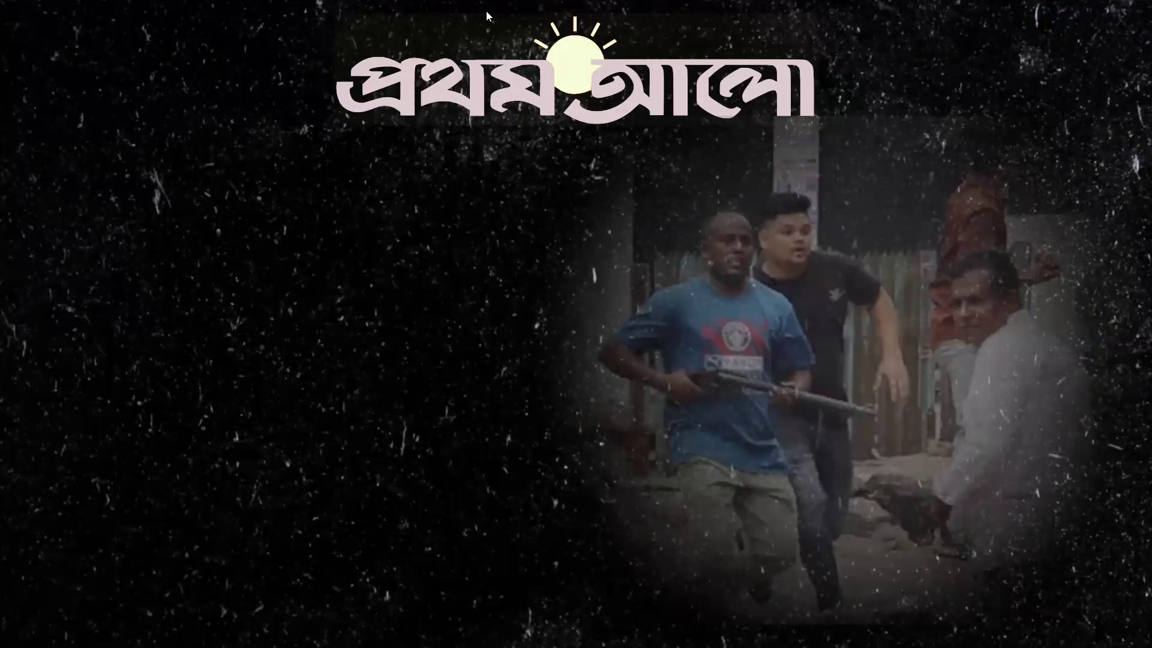
pyautogui.press('Escape')
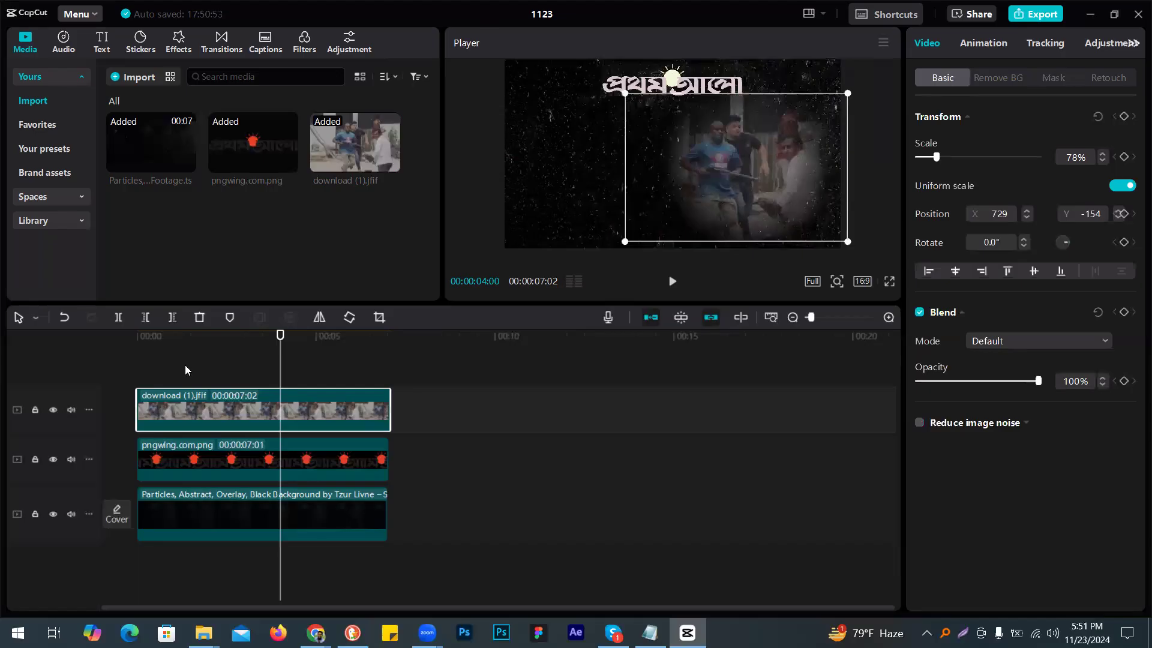
pyautogui.click(1061, 80)
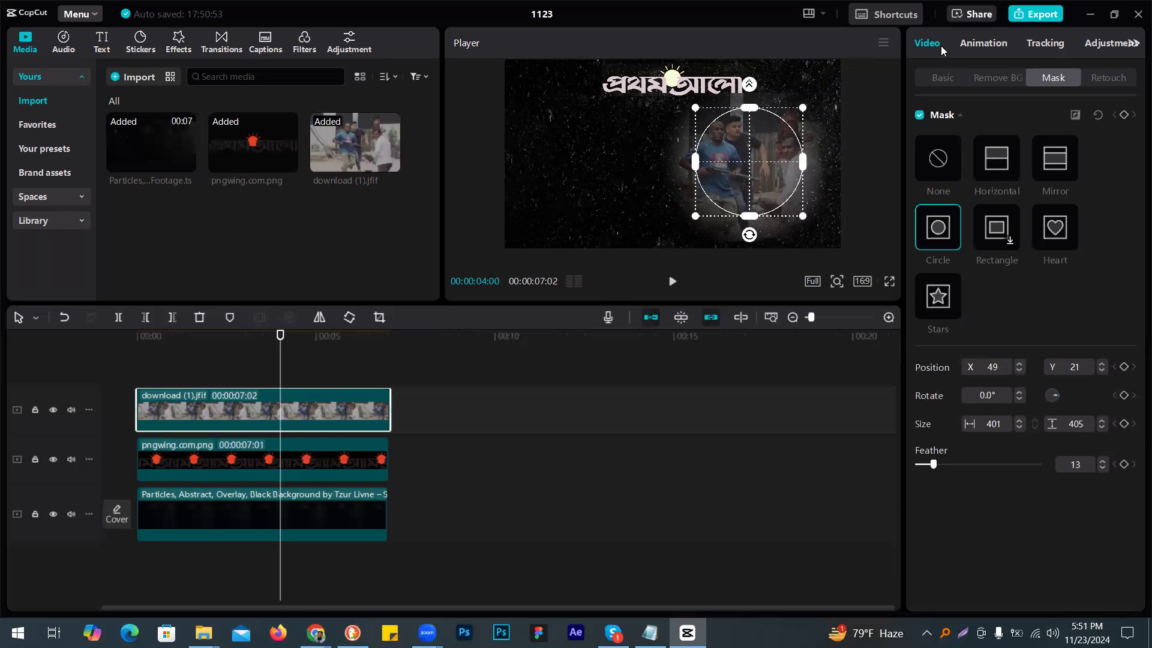
pyautogui.click(943, 76)
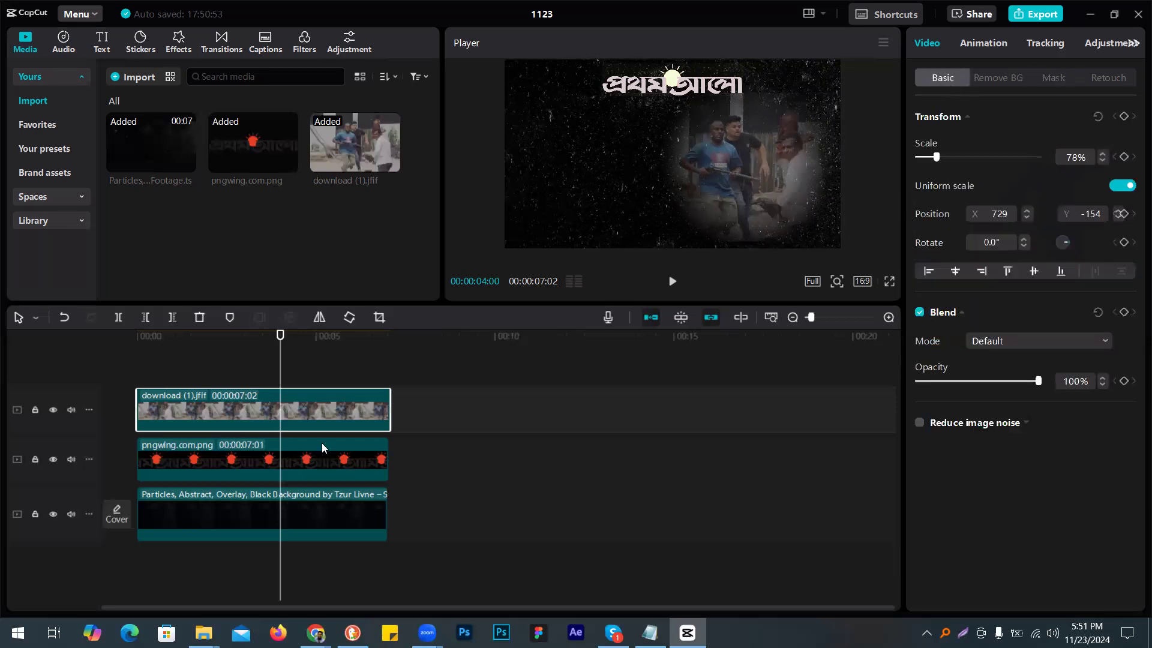
# Step: Duplicate the particles background clip and place the copy directly after the original on the main track
pyautogui.click(350, 506)
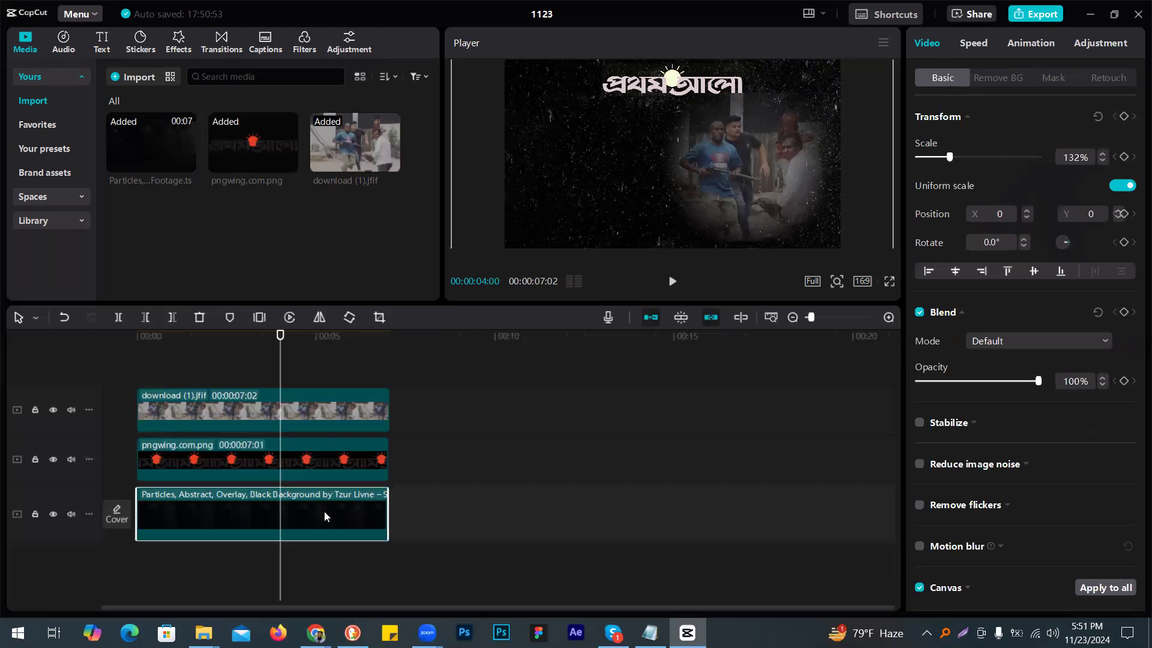
pyautogui.moveTo(324, 511); pyautogui.dragTo(483, 502)
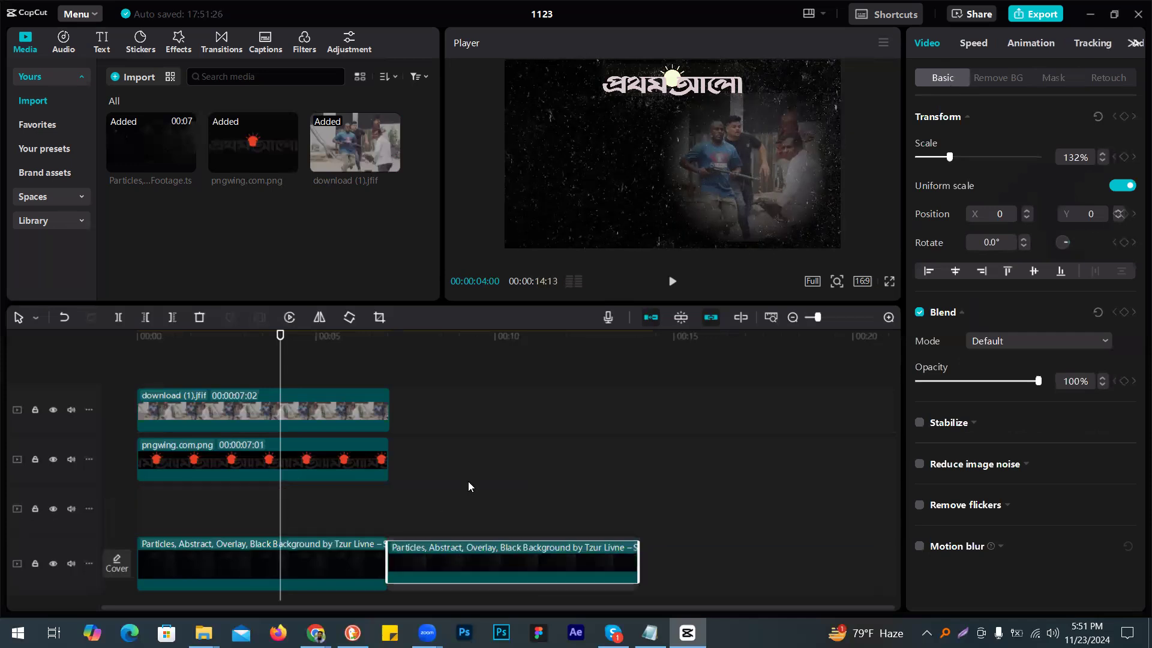
# Step: Extend the photo clip to 00:00:19:27 and the logo clip to 00:00:19:25
pyautogui.moveTo(393, 407); pyautogui.dragTo(750, 431)
pyautogui.moveTo(840, 430); pyautogui.dragTo(848, 429)
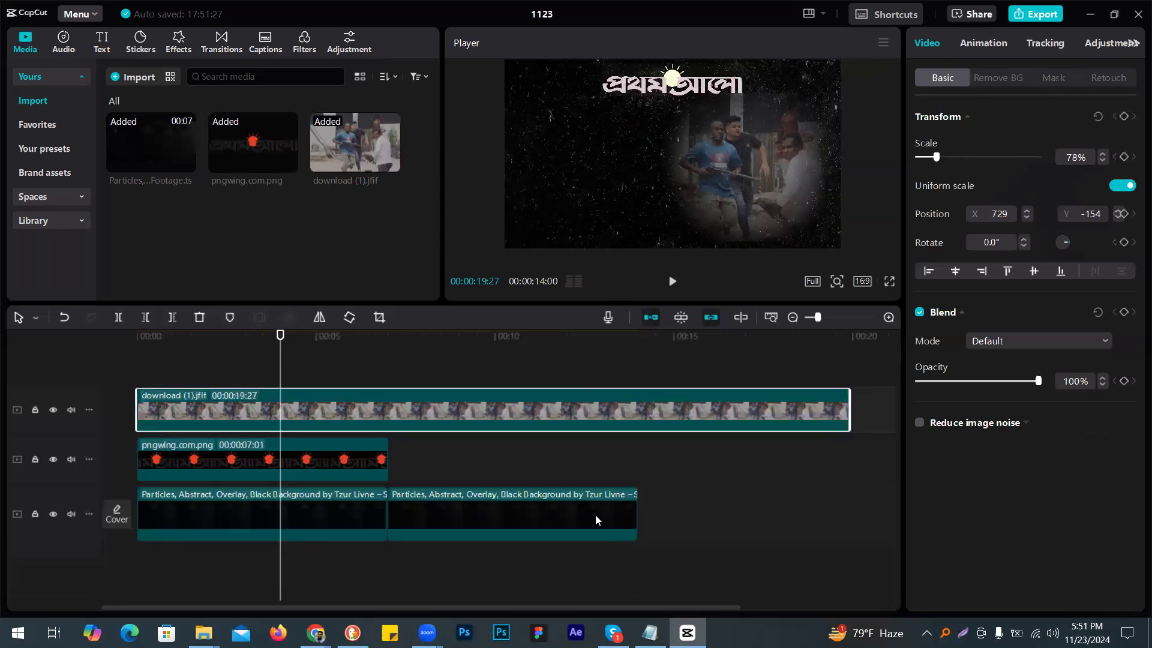
pyautogui.click(478, 495)
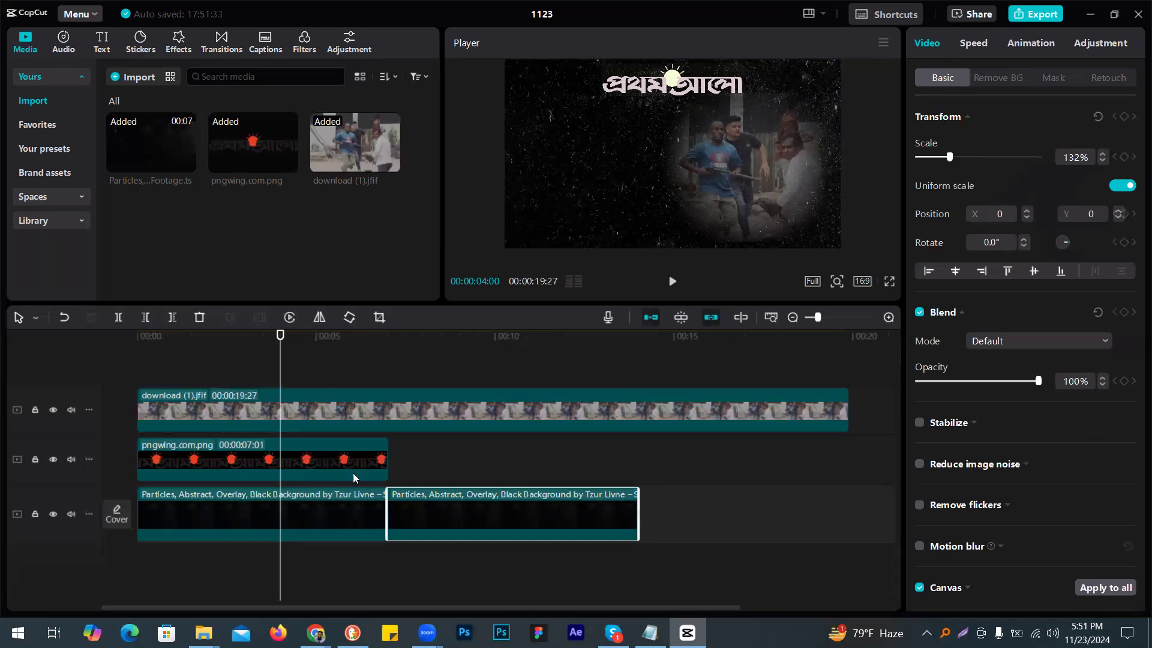
pyautogui.moveTo(384, 463); pyautogui.dragTo(844, 465)
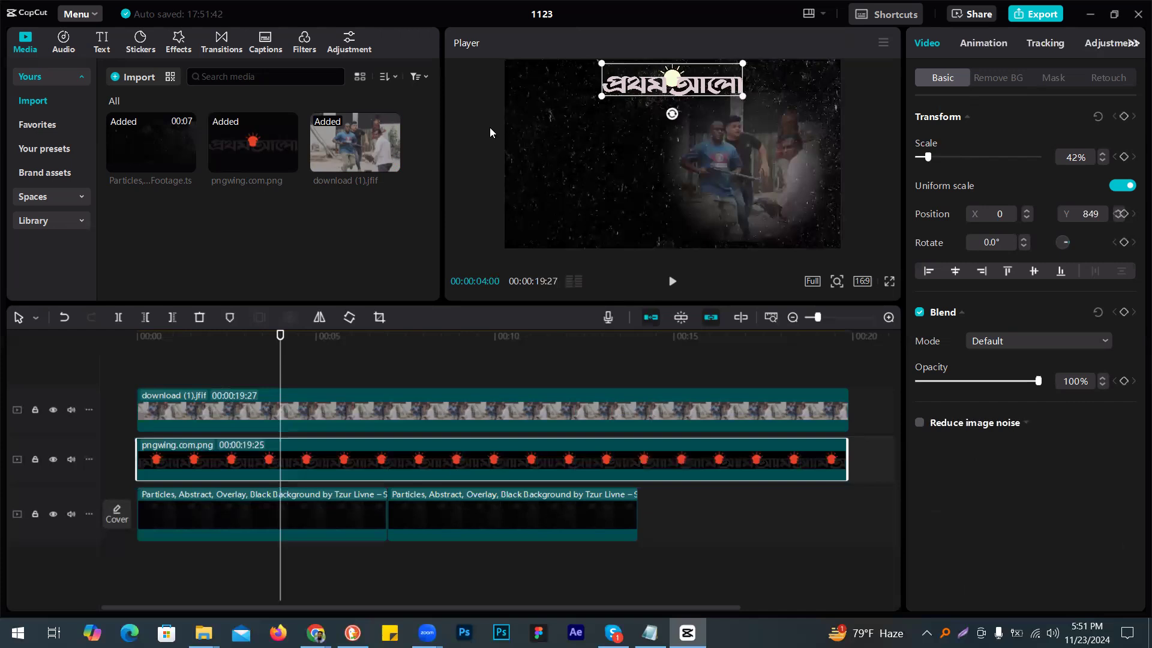
pyautogui.click(462, 145)
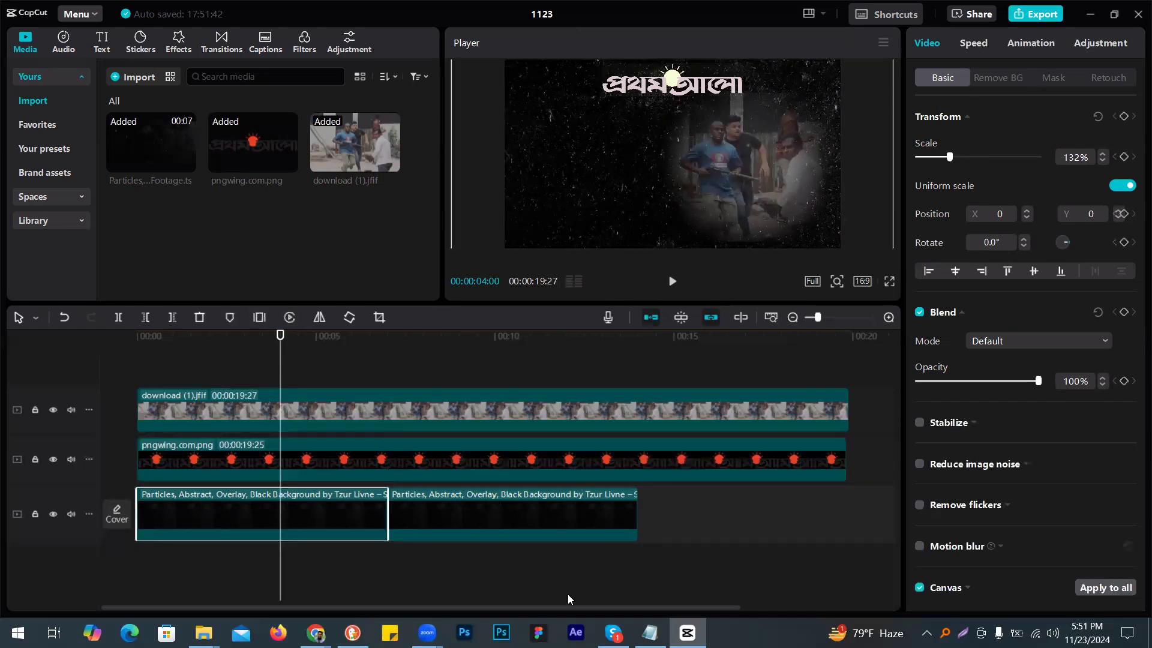
# Step: Switch to Chrome, copy the headline of the Prothom Alo article, and return to CapCut
pyautogui.click(316, 633)
pyautogui.click(361, 584)
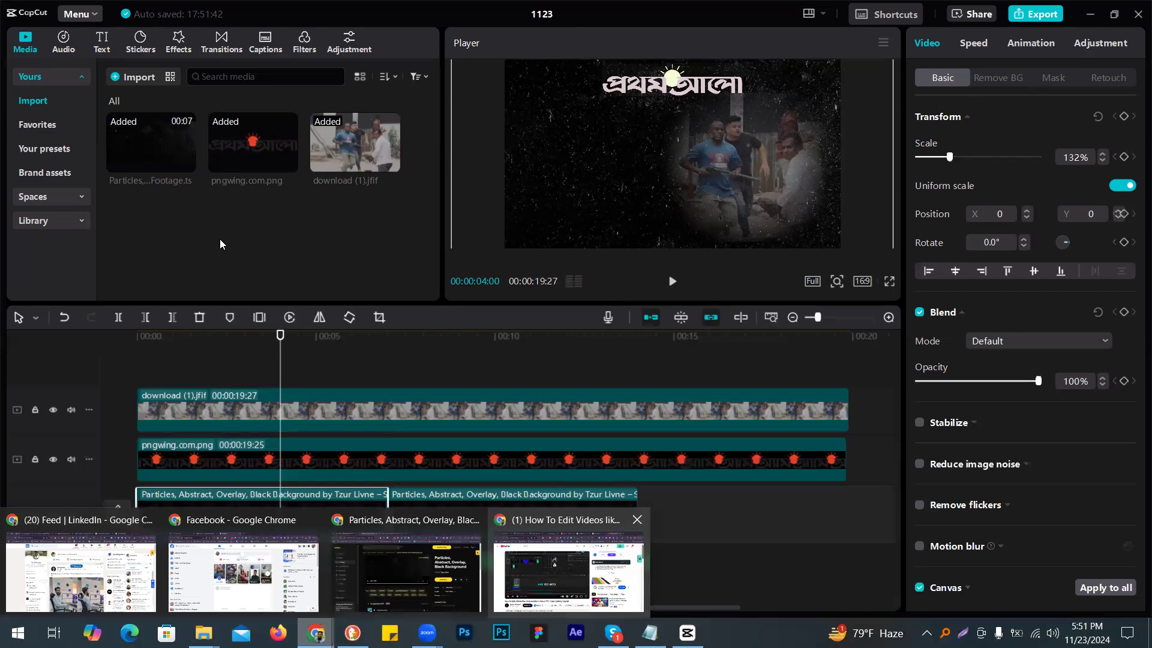
pyautogui.scroll(-2, 152, 234)
pyautogui.tripleClick(283, 274)
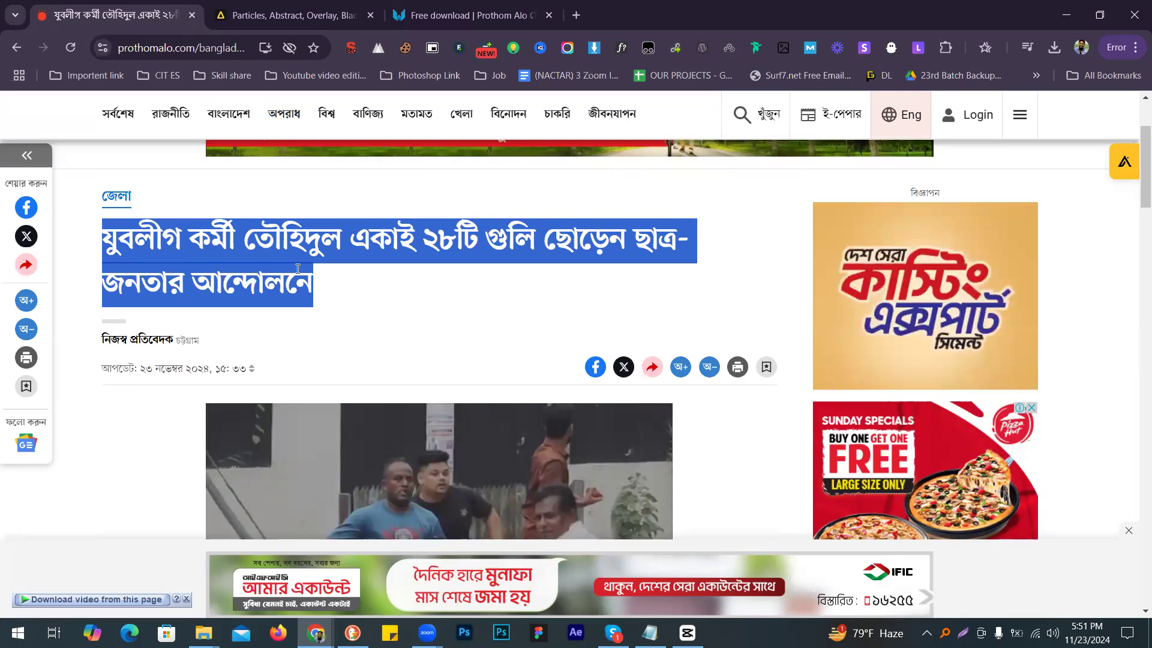
pyautogui.hotkey('alt', 'Tab')
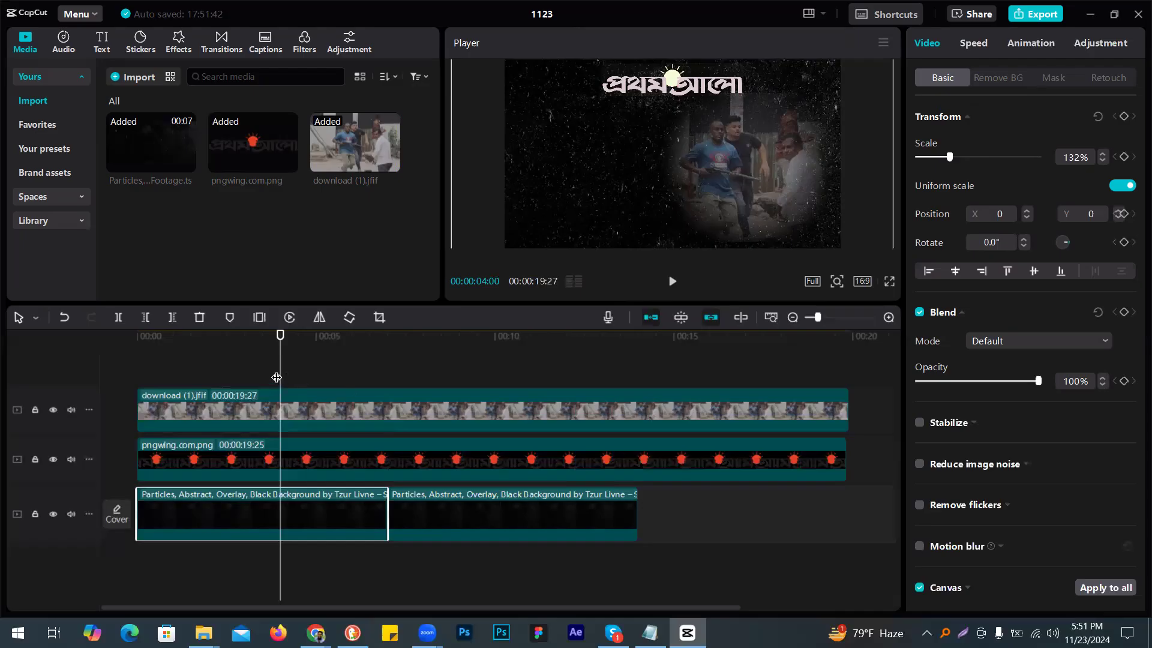
# Step: Add a default text clip on a new track above the photo, starting at 00:00:00:00
pyautogui.press('Home')
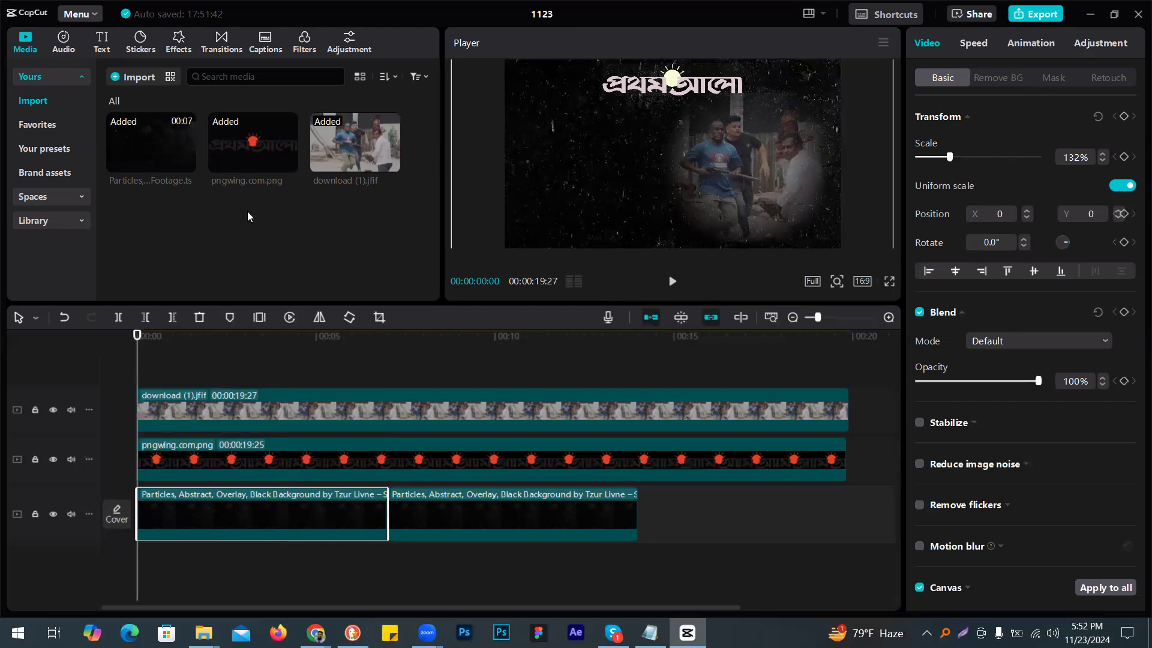
pyautogui.click(99, 44)
pyautogui.moveTo(138, 100); pyautogui.dragTo(142, 393)
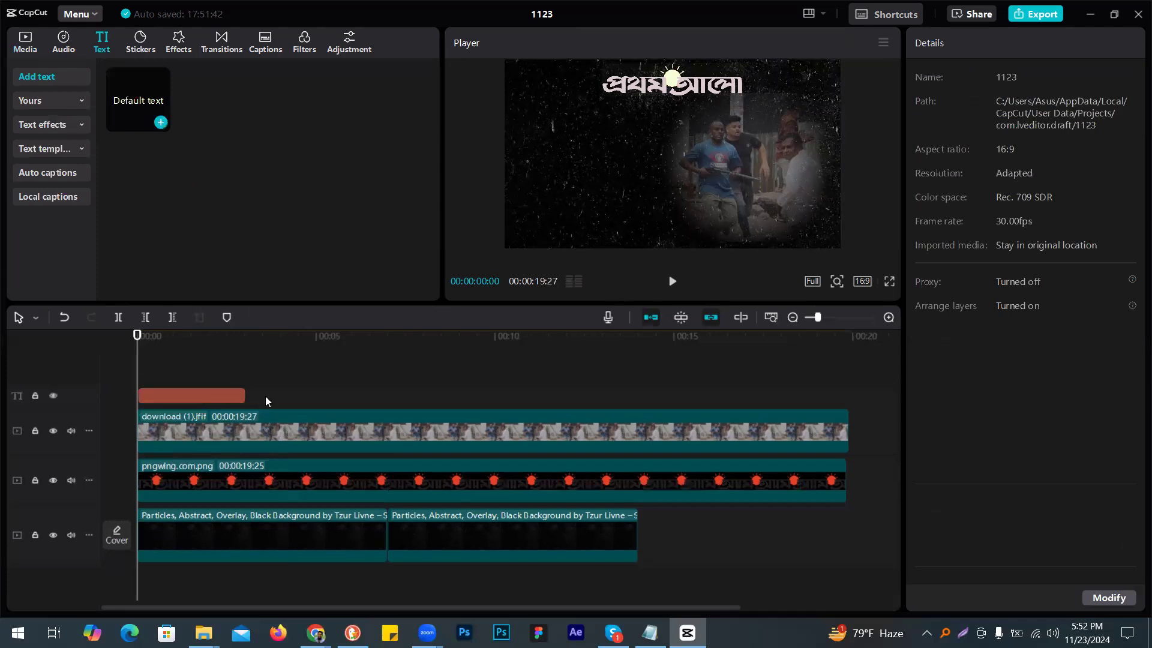
# Step: Extend the text clip to the end of the photo clip and replace its default text with the copied Bengali headline
pyautogui.click(243, 395)
pyautogui.moveTo(303, 395); pyautogui.dragTo(850, 394)
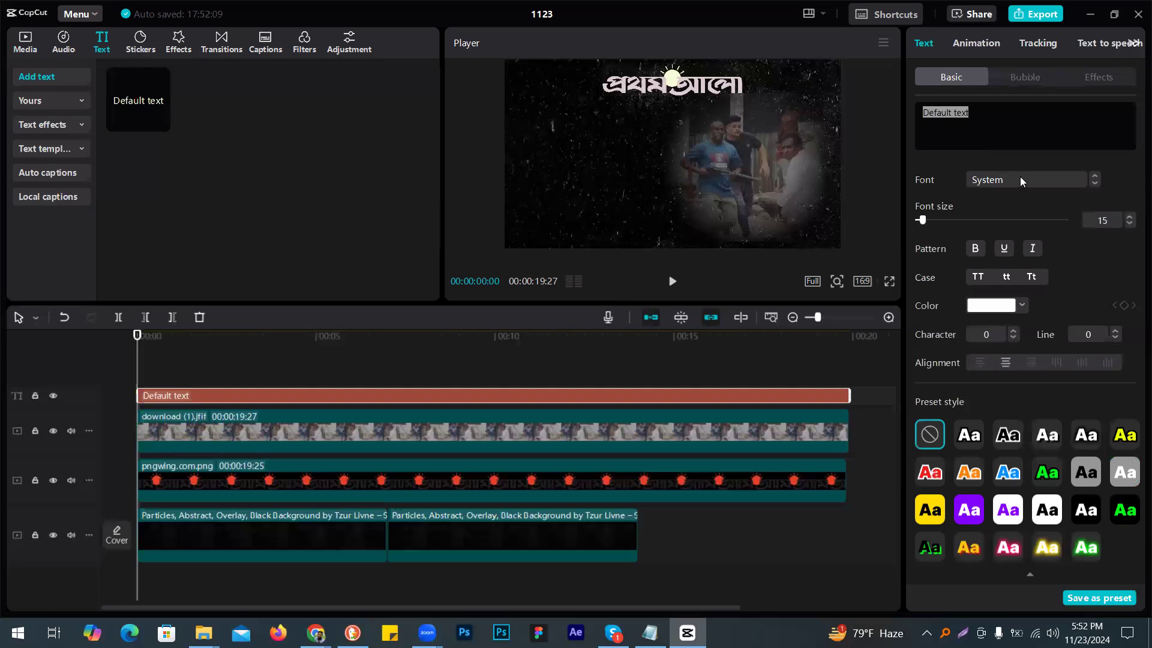
pyautogui.write('যুবলীগ কর্মী তৌহিদুল একাই ২৮টি গুলি ছোড়েন ছাত্র–জনতার আন্দোলনে')
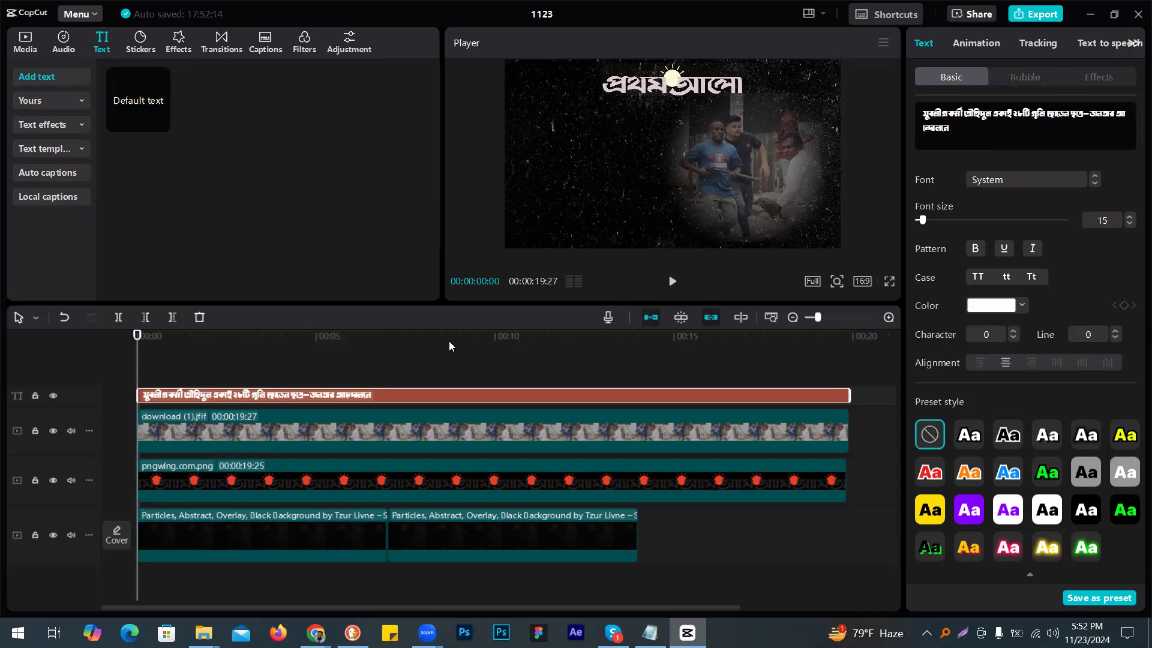
# Step: Align the start of the headline text clip with the other clips at 00:00:00:00
pyautogui.click(172, 336)
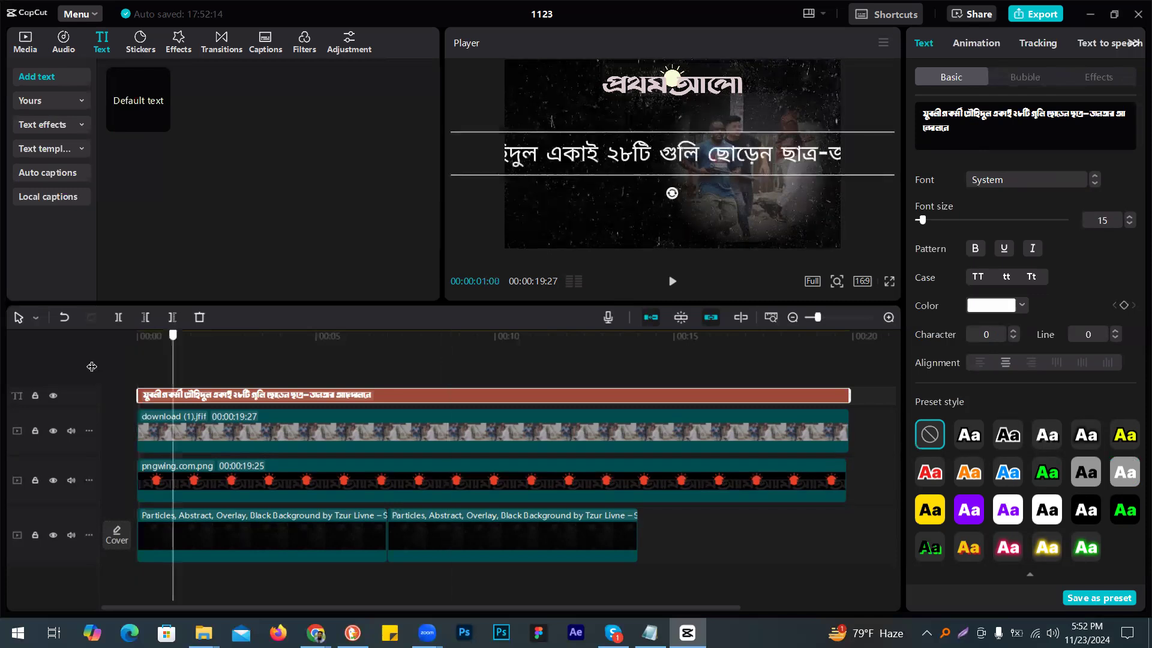
pyautogui.press('Home')
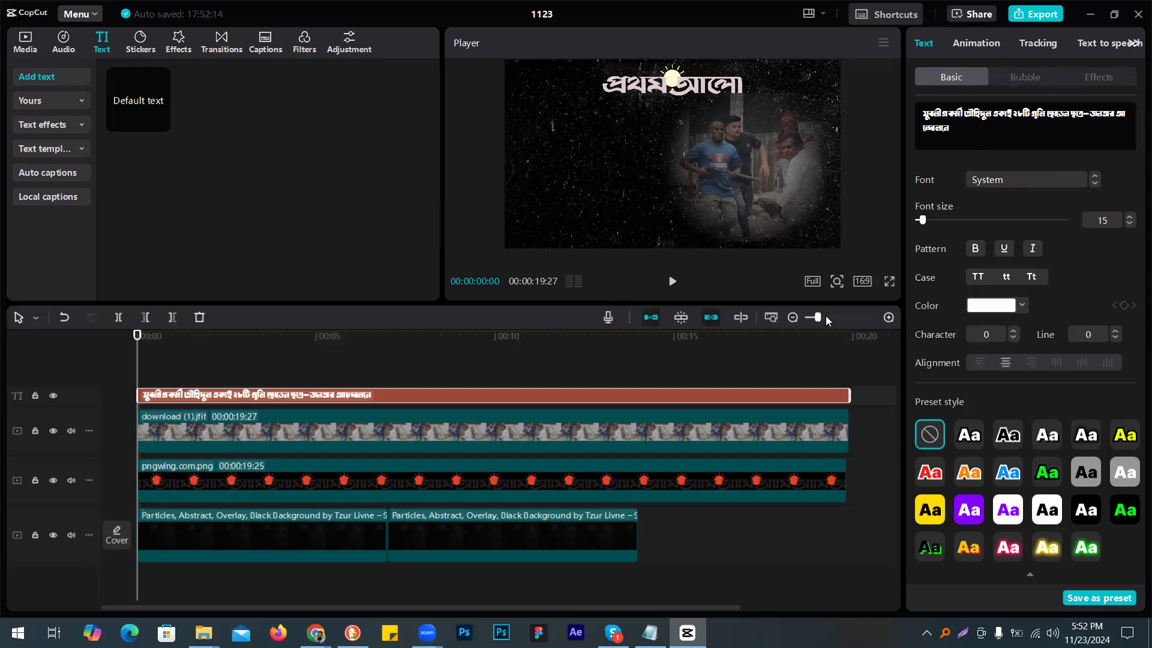
pyautogui.click(810, 317)
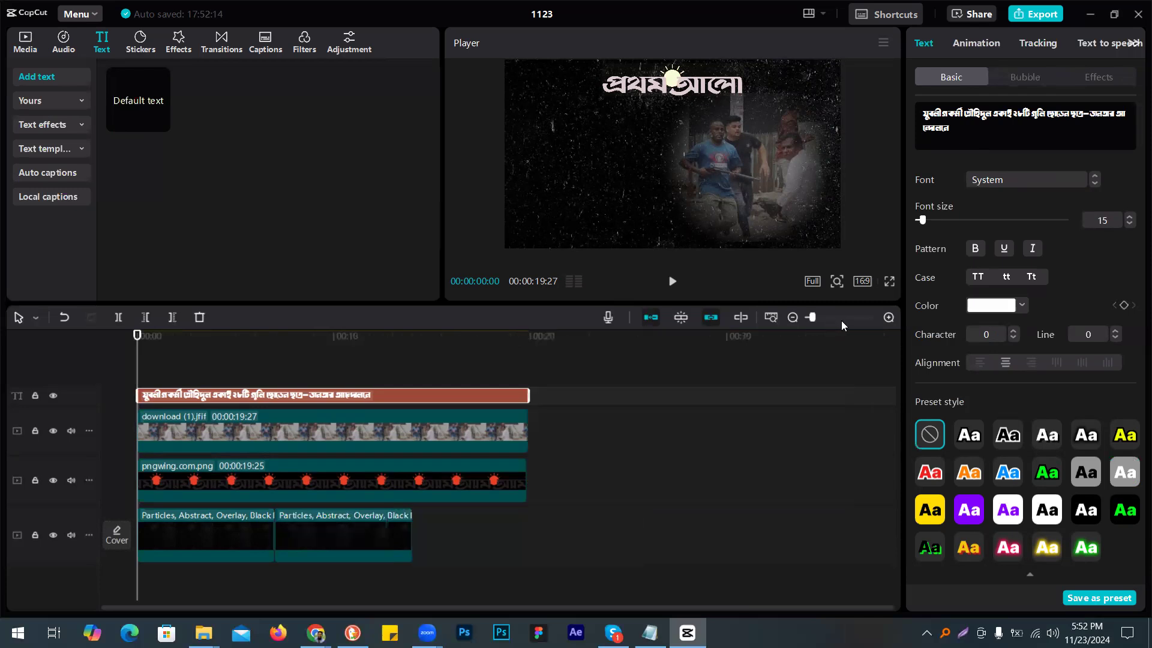
pyautogui.click(841, 319)
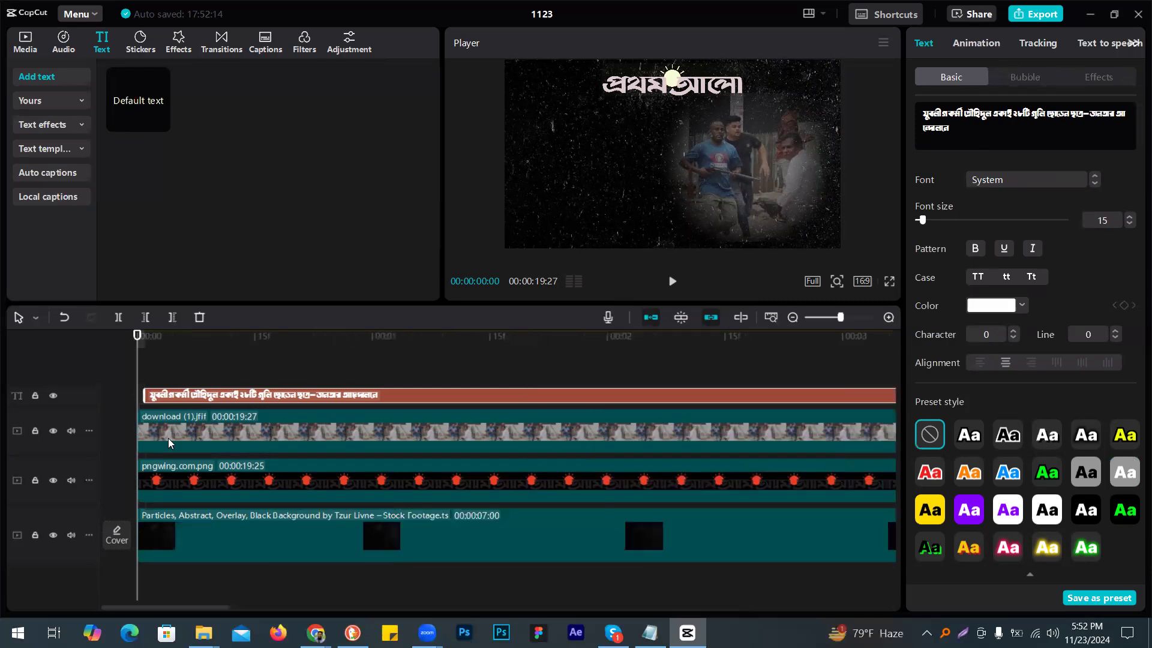
pyautogui.moveTo(125, 391); pyautogui.dragTo(123, 391)
pyautogui.click(830, 316)
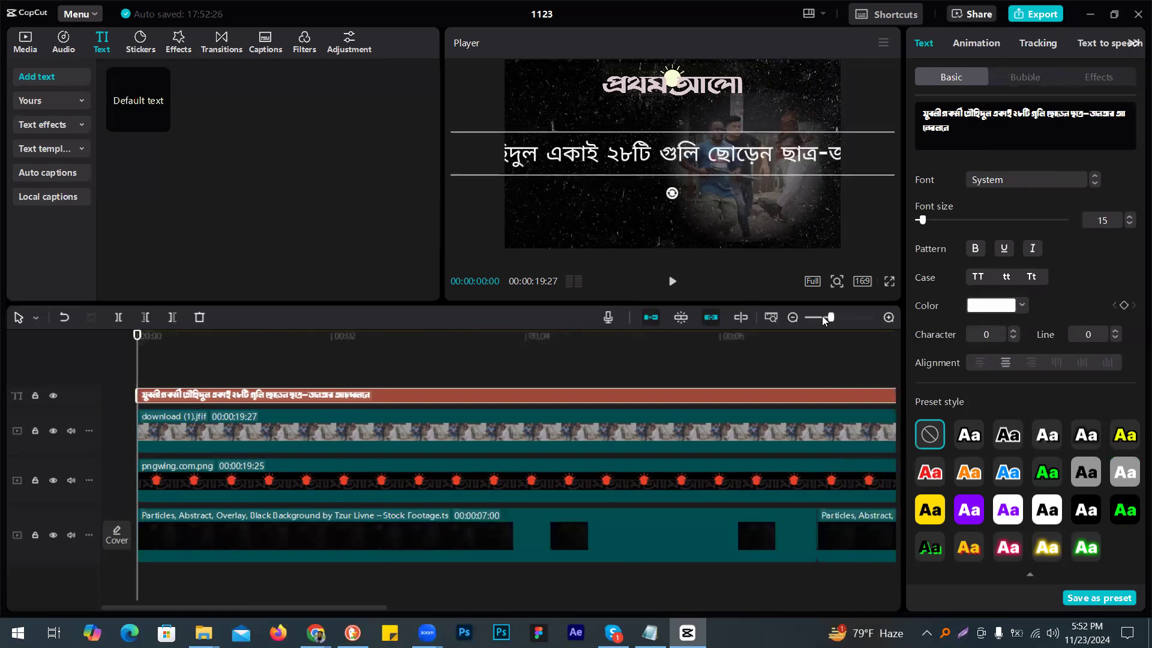
pyautogui.click(815, 316)
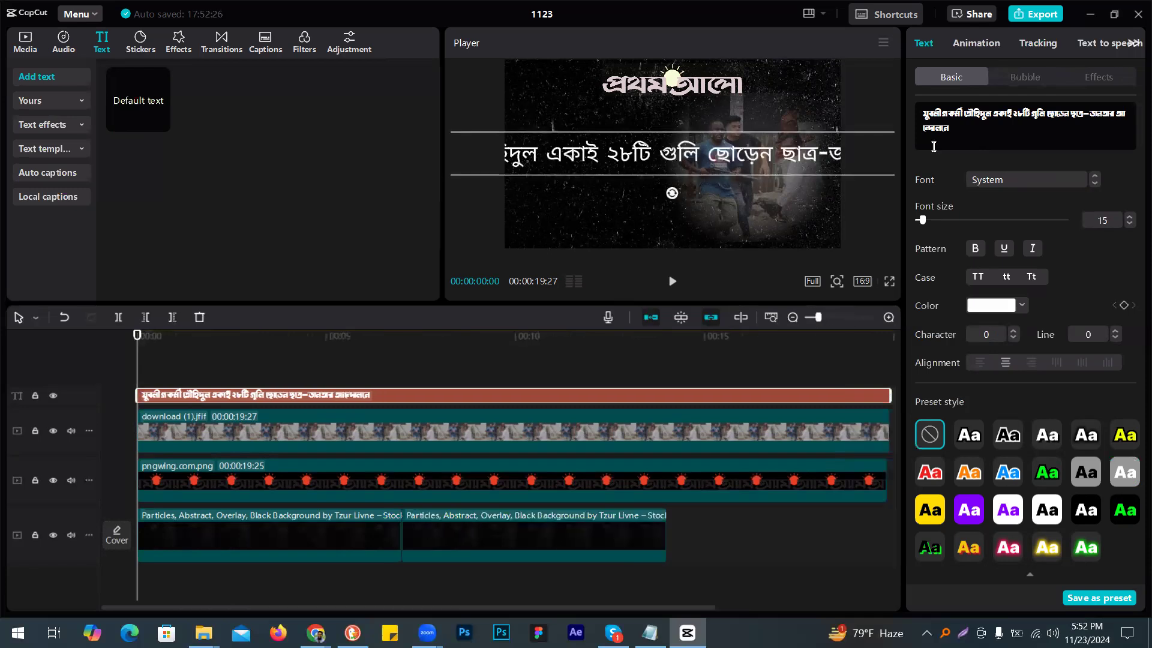
# Step: Break the headline into two lines before "ছোড়েন", scale it down to fit the frame, and place it just below the logo
pyautogui.click(1047, 119)
pyautogui.press('Return')
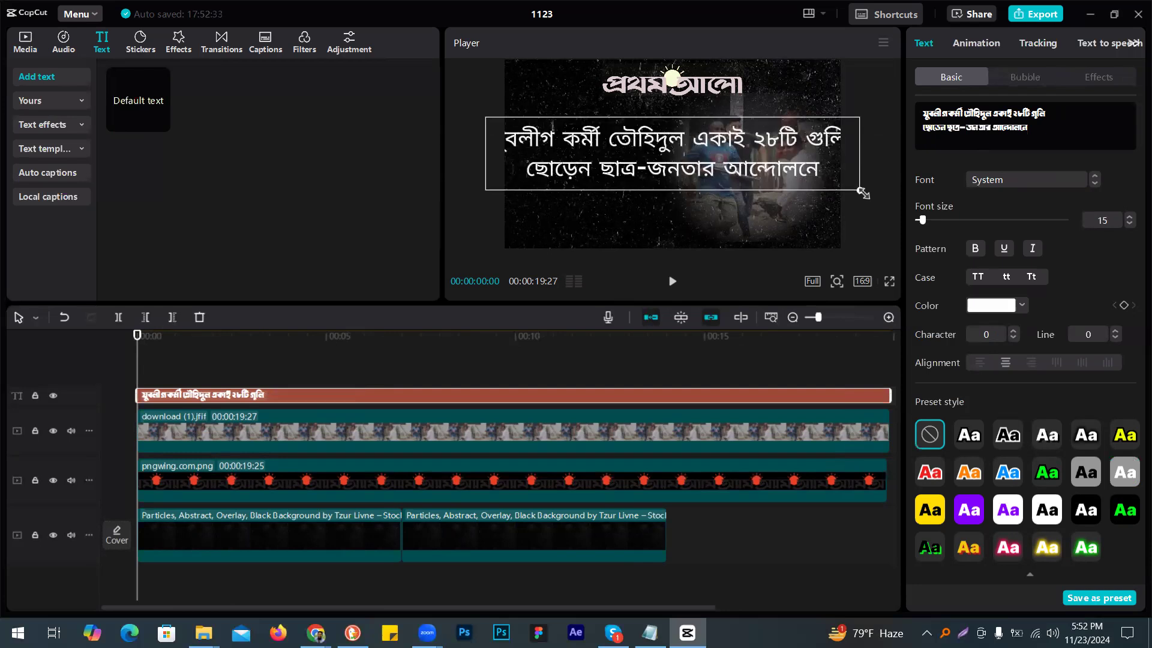
pyautogui.moveTo(862, 193); pyautogui.dragTo(781, 164)
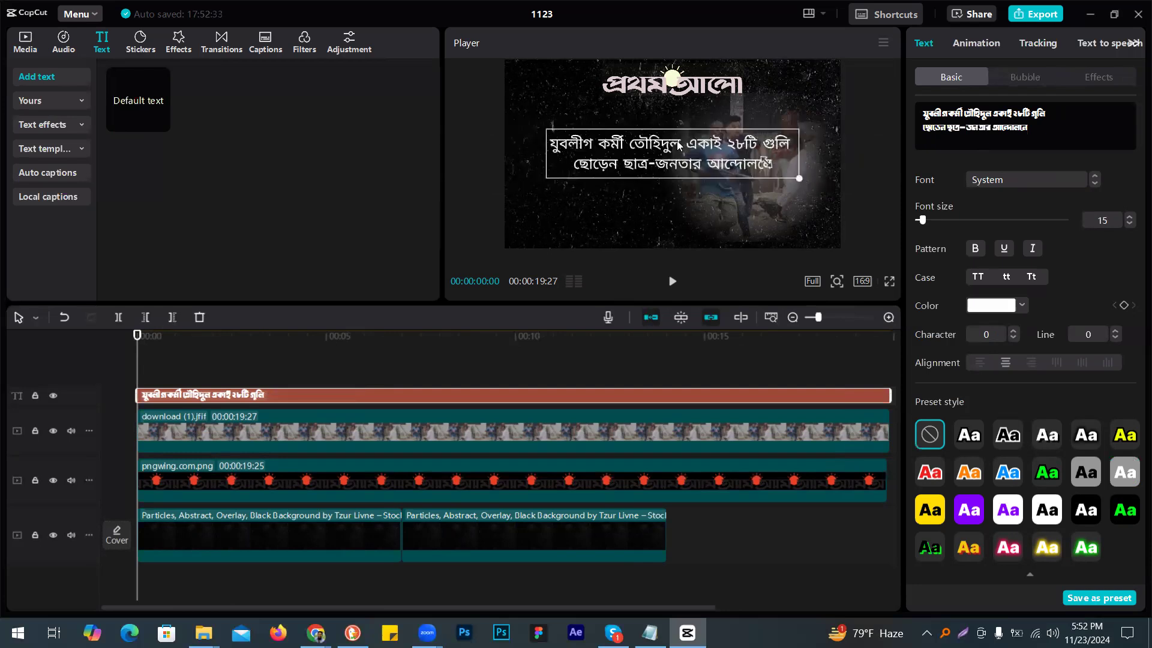
pyautogui.moveTo(685, 155); pyautogui.dragTo(650, 127)
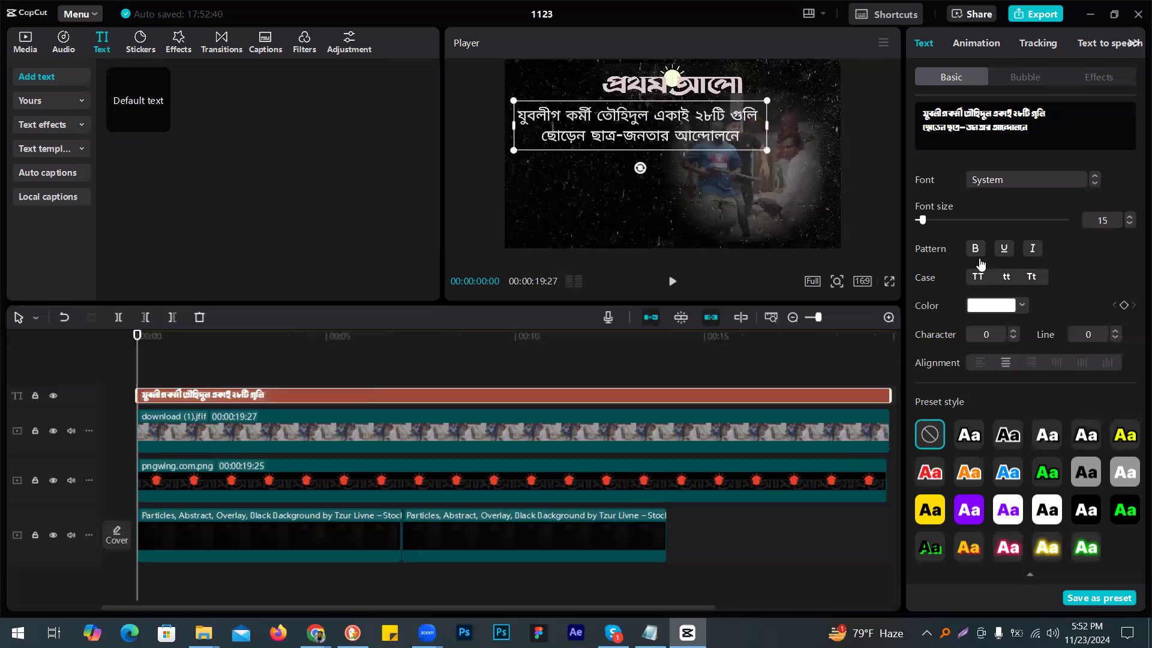
# Step: Left-align the headline, set its font to Li Hasan Meghaloy Unicode, and move it to the frame's left side beside the photo
pyautogui.click(981, 362)
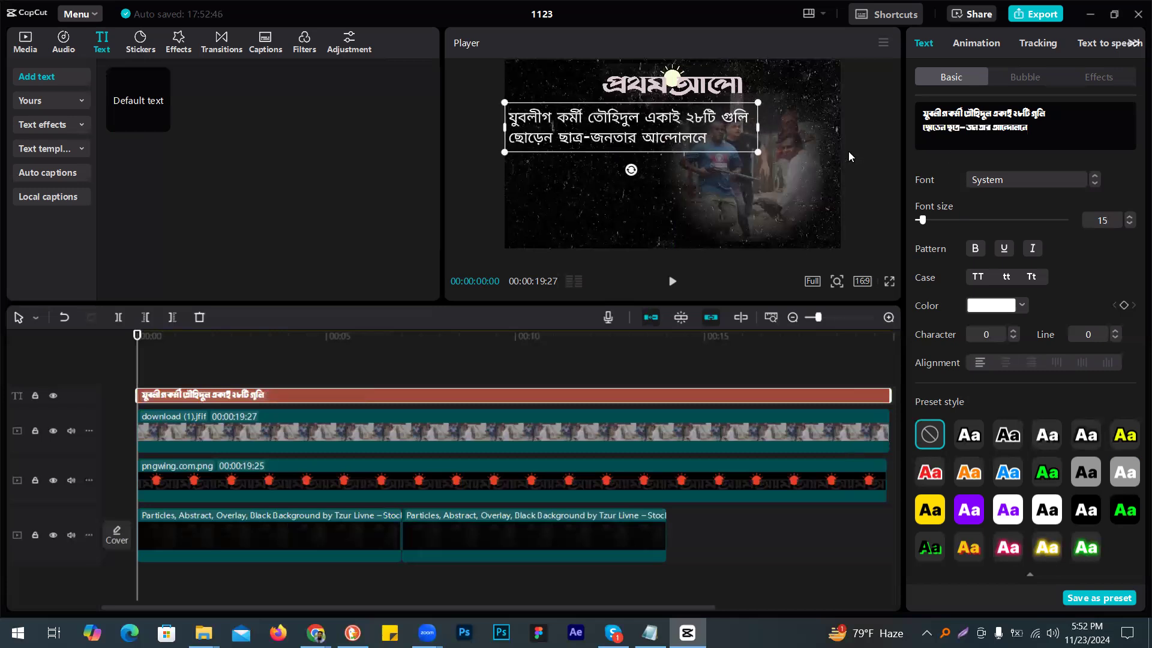
pyautogui.click(1035, 179)
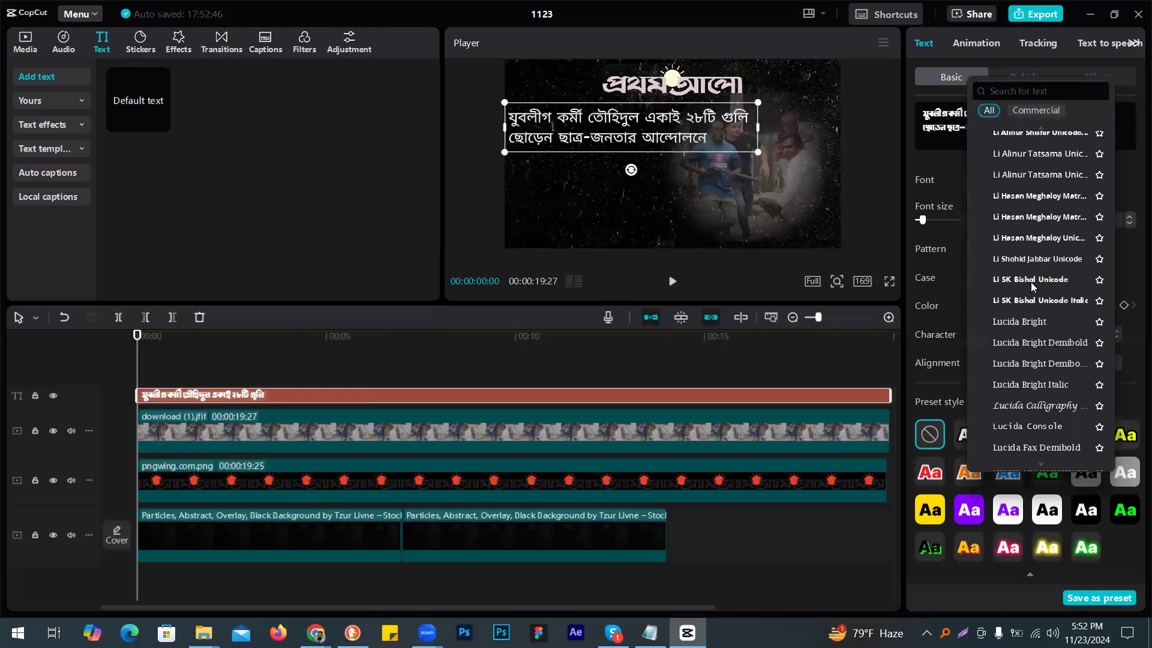
pyautogui.click(1033, 240)
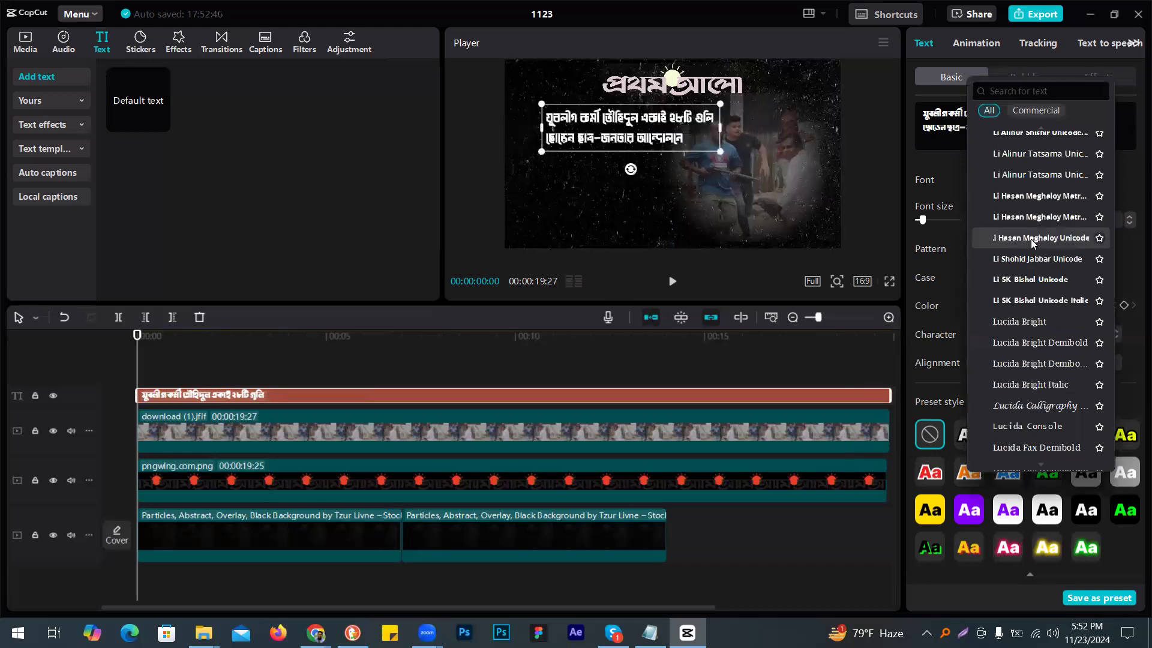
pyautogui.click(729, 170)
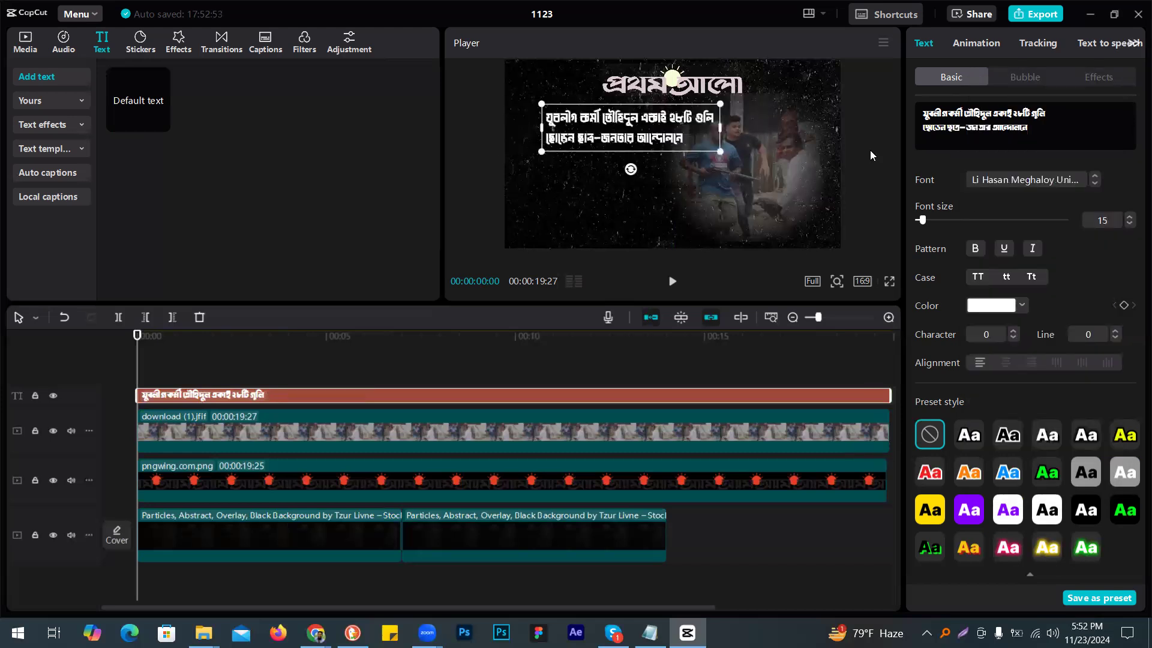
pyautogui.click(612, 141)
pyautogui.moveTo(596, 124); pyautogui.dragTo(579, 126)
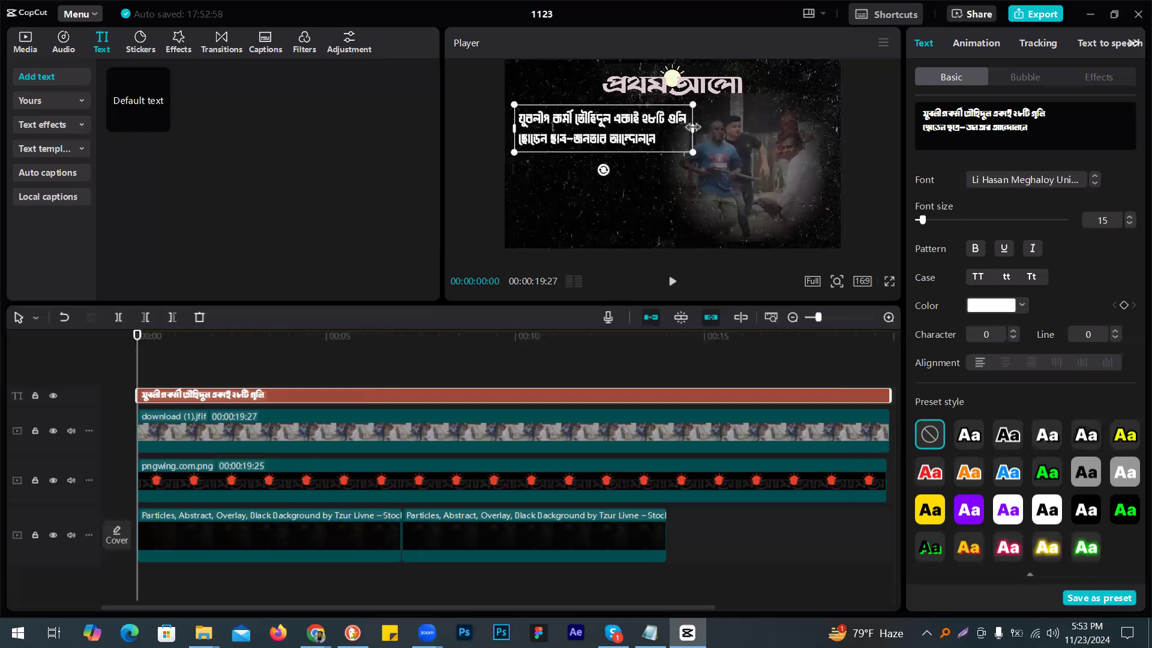
# Step: Duplicate the headline text clip onto a new track above and delete the first line from the copy
pyautogui.click(783, 200)
pyautogui.hotkey('ctrl', 'v')
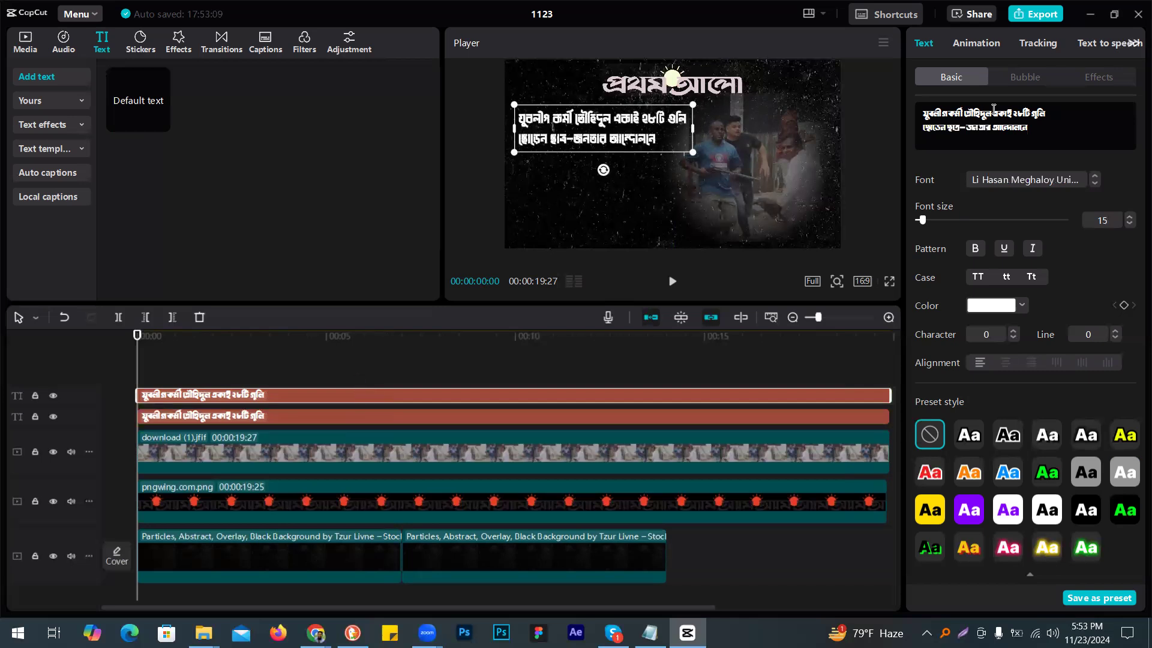
pyautogui.moveTo(1053, 113); pyautogui.dragTo(882, 108)
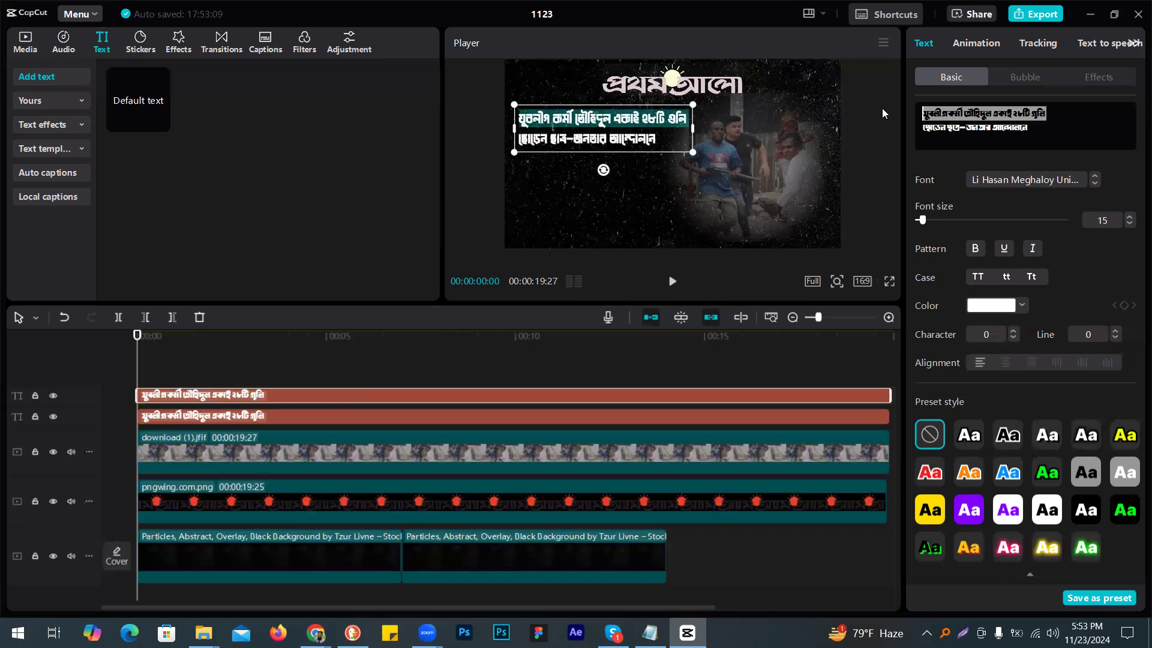
pyautogui.press('BackSpace')
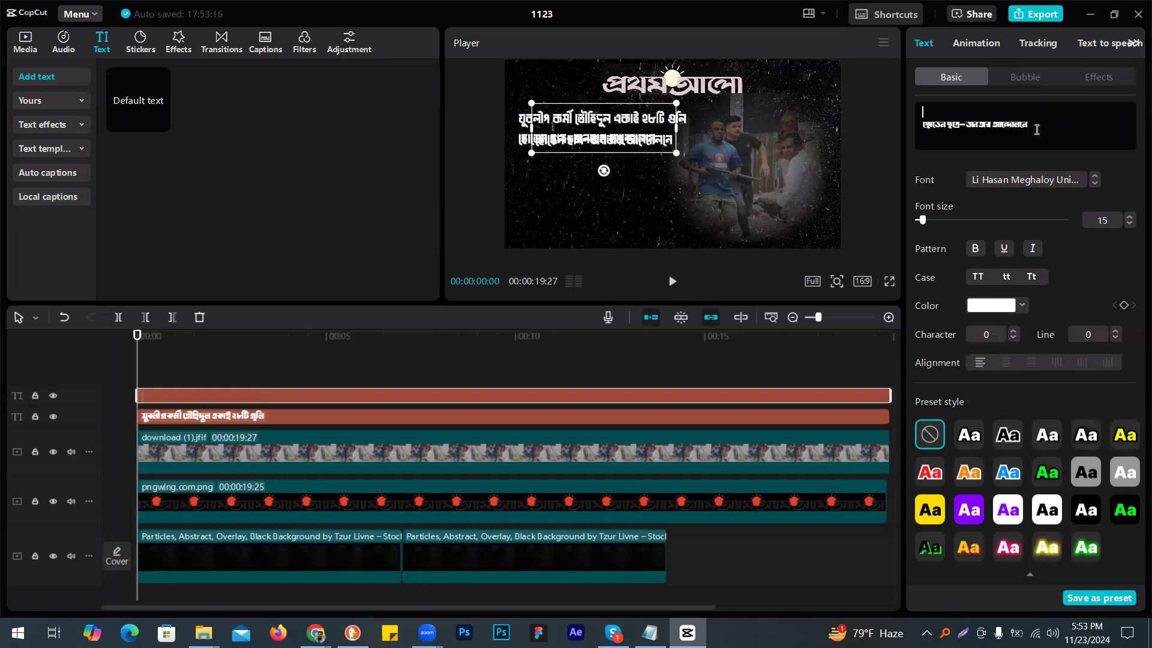
# Step: Delete the second line from the original headline clip and line up the copy's remaining line with the left edge of the first line
pyautogui.hotkey('ctrl', 'z')
pyautogui.hotkey('ctrl', 'z')
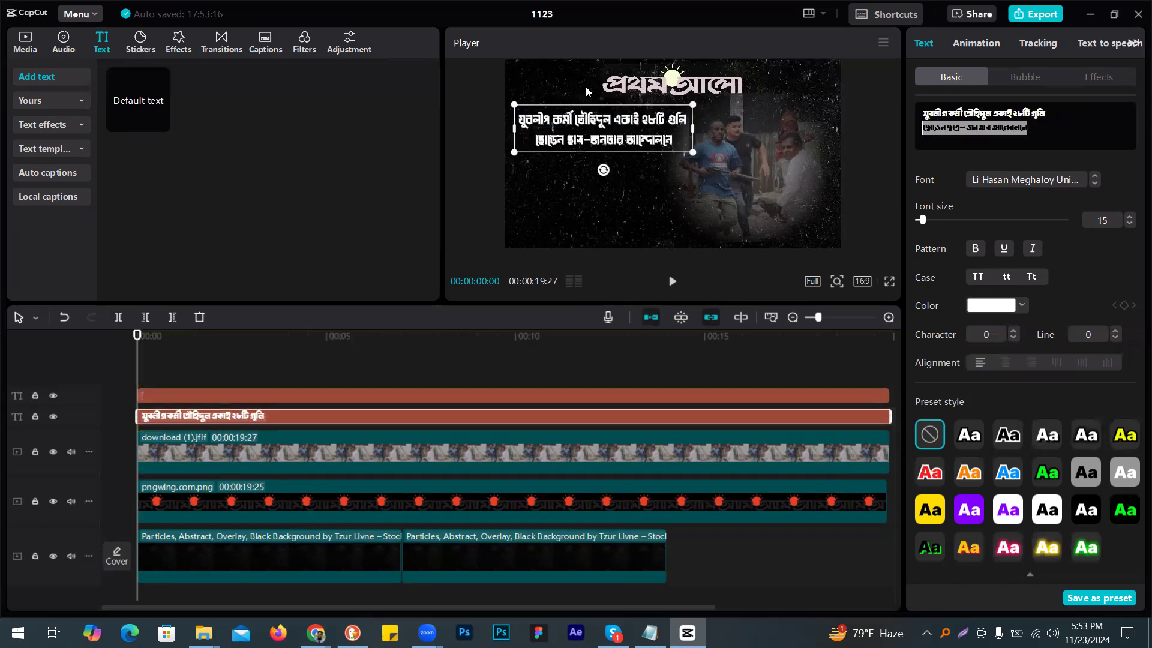
pyautogui.press('BackSpace')
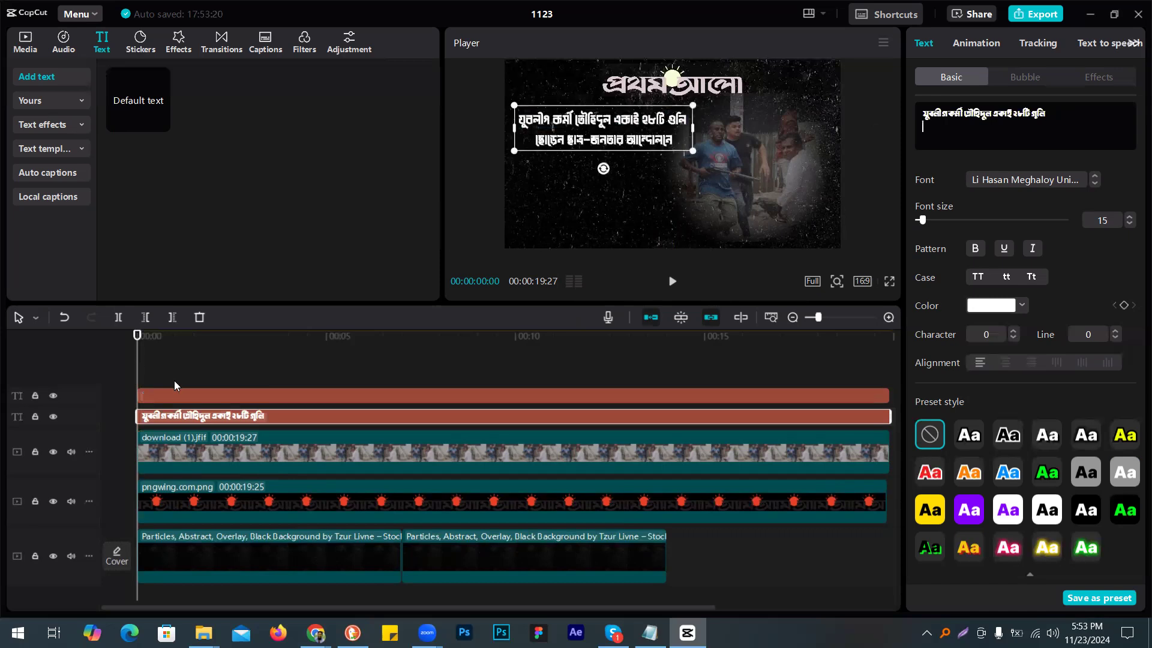
pyautogui.click(181, 393)
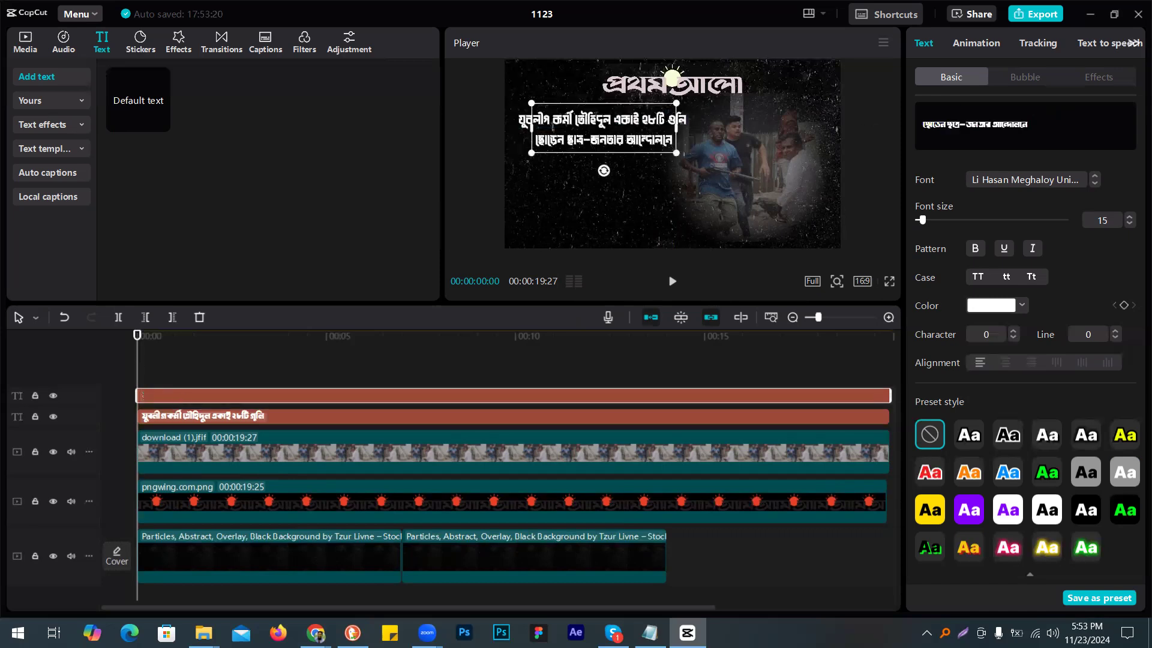
pyautogui.moveTo(633, 141); pyautogui.dragTo(616, 142)
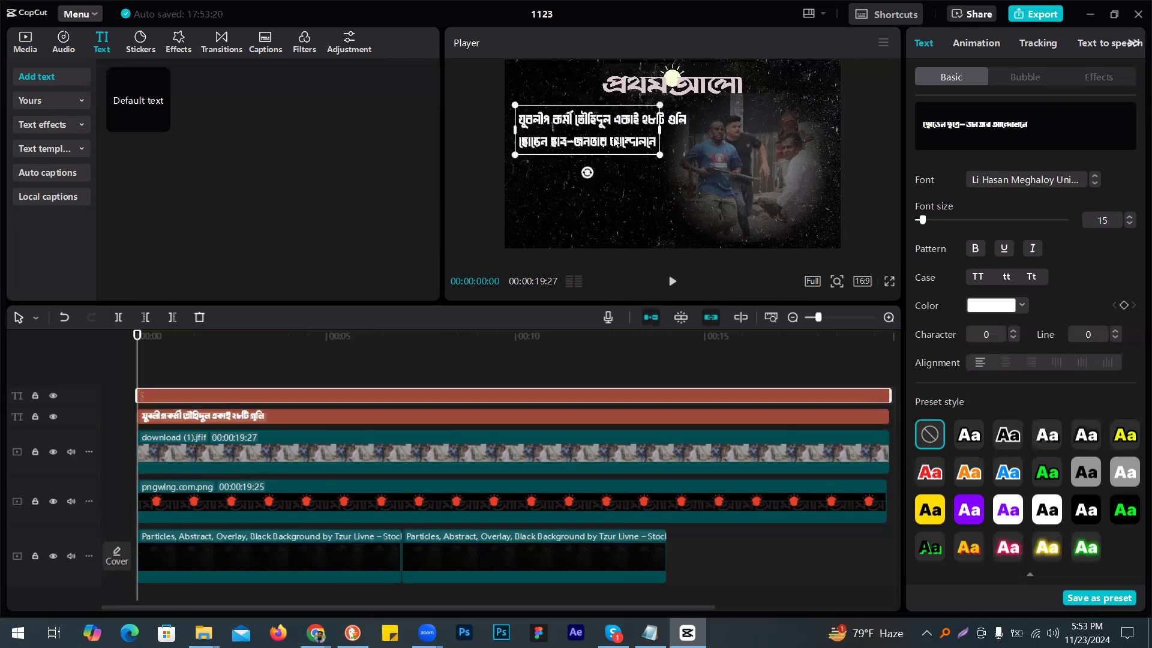
pyautogui.click(535, 246)
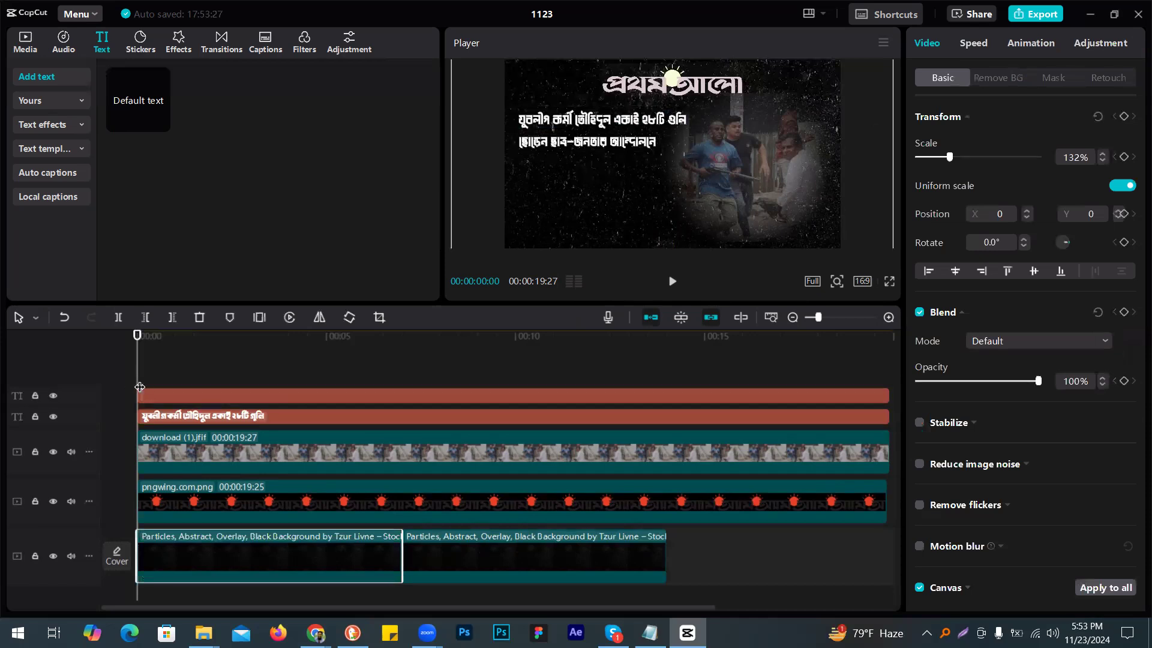
# Step: Import the plain yellow solid-color background image from the Downloads folder into the project media
pyautogui.press('Right')
pyautogui.press('Right')
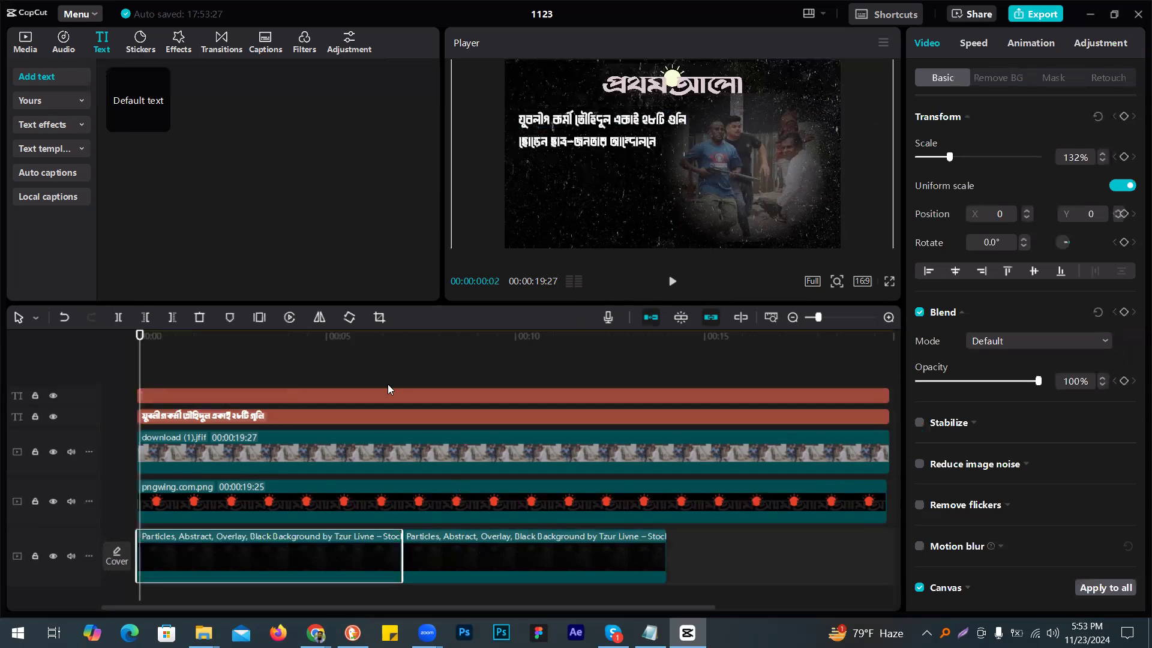
pyautogui.click(372, 395)
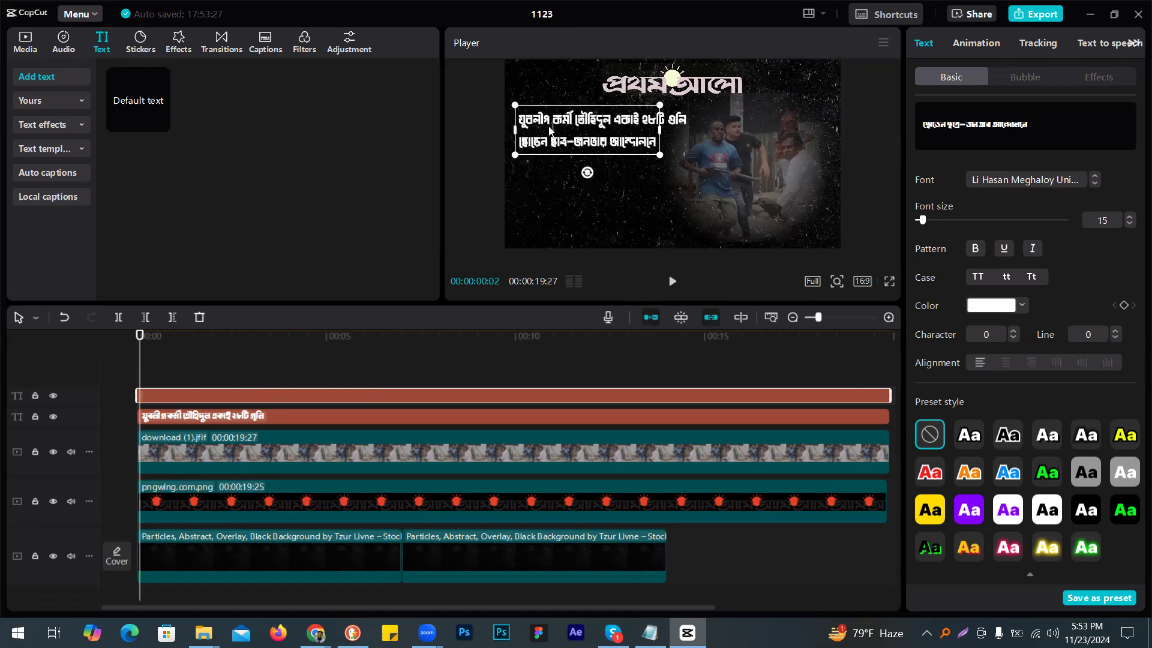
pyautogui.click(43, 51)
pyautogui.hotkey('ctrl', 'i')
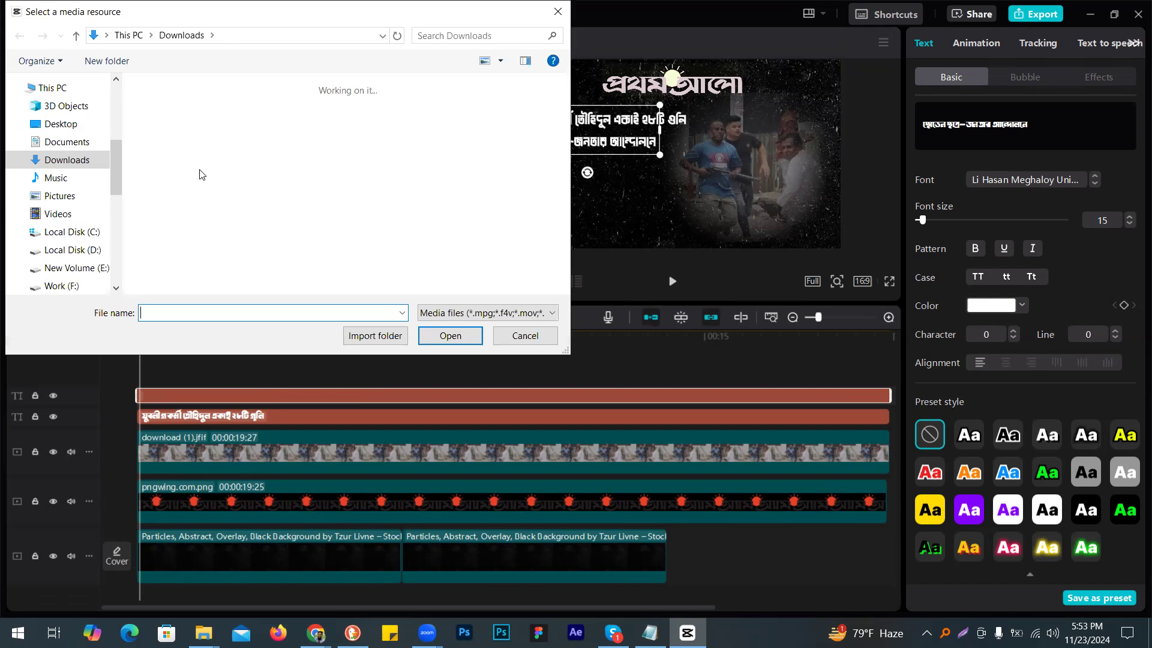
pyautogui.click(374, 166)
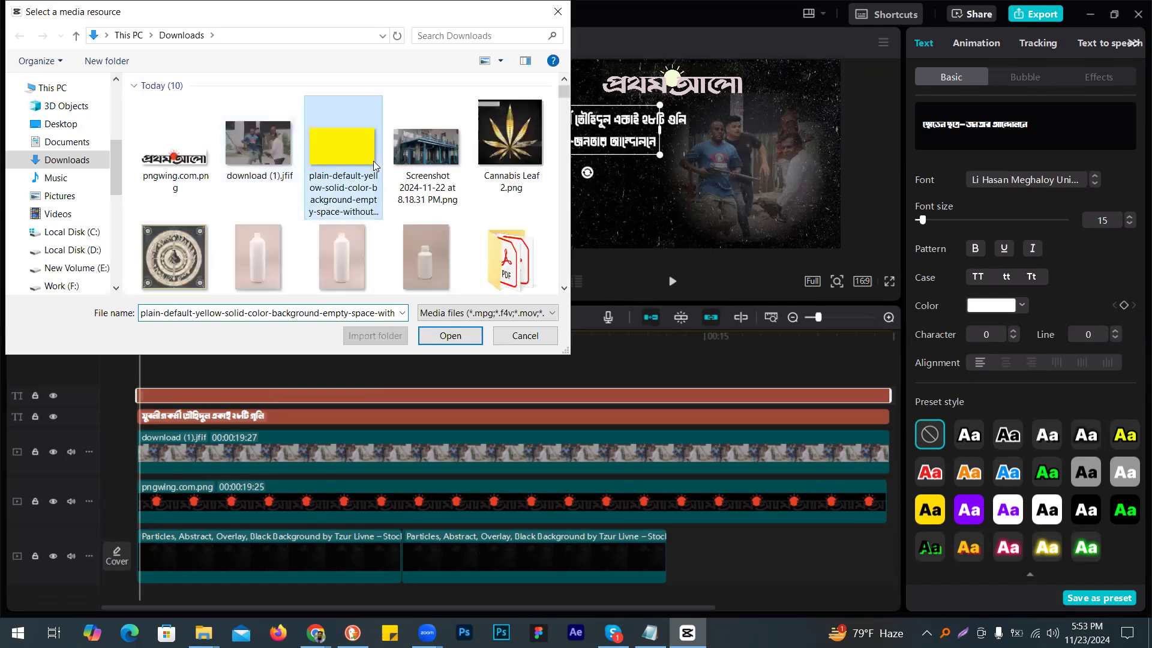
pyautogui.doubleClick(375, 166)
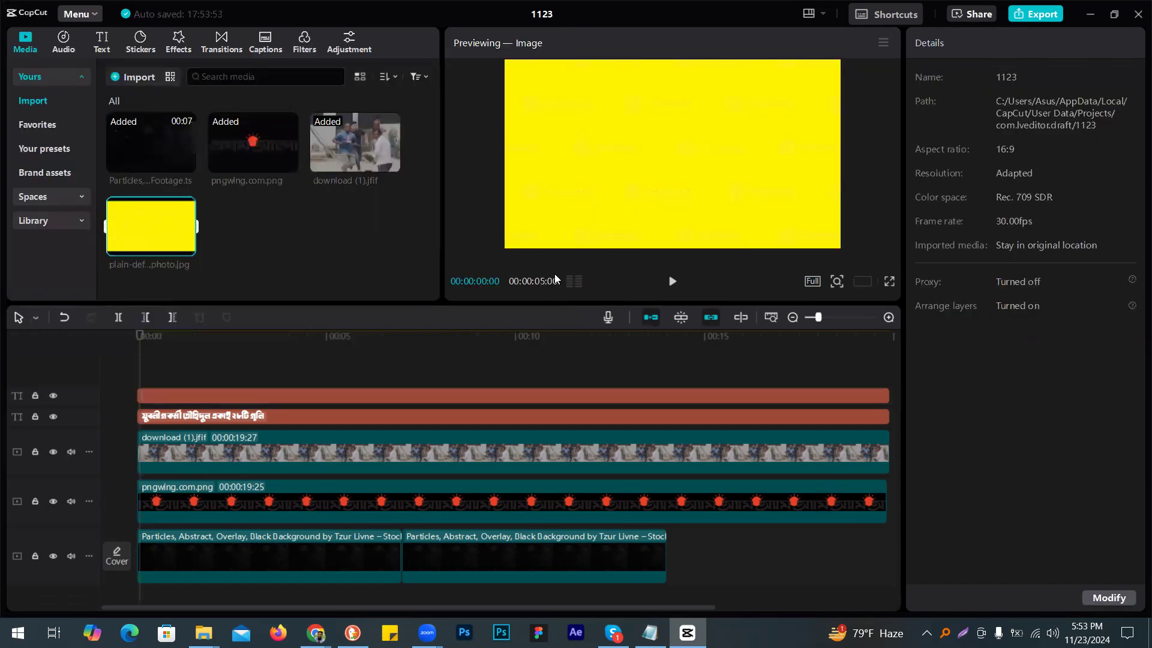
pyautogui.moveTo(142, 239); pyautogui.dragTo(138, 363)
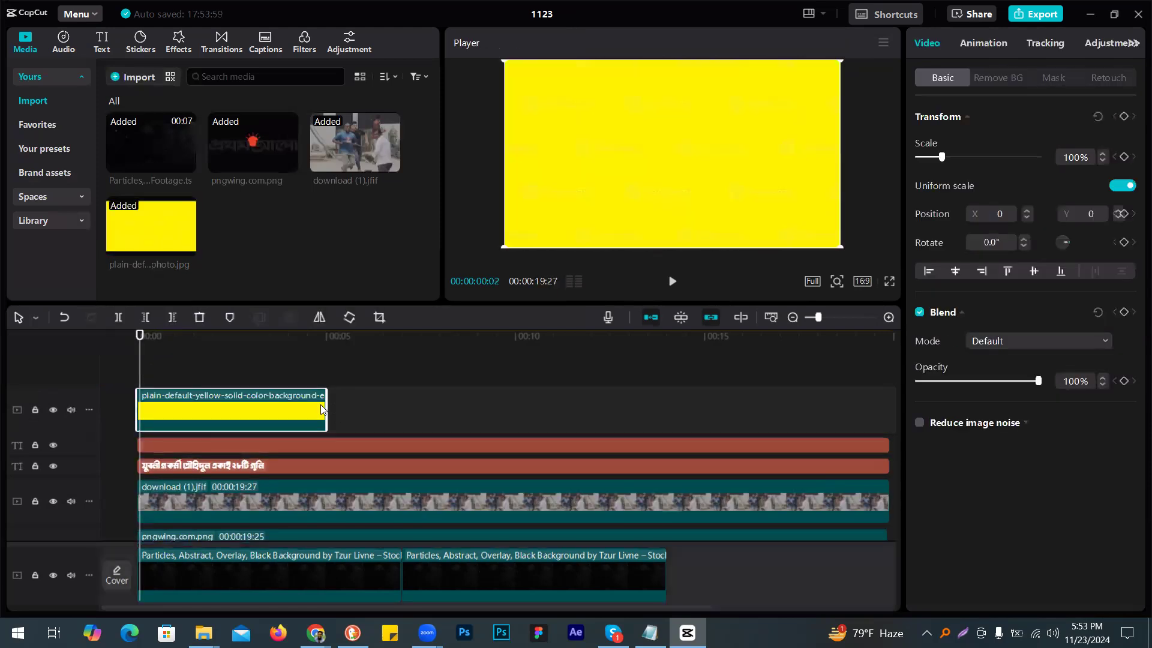
pyautogui.moveTo(220, 401); pyautogui.dragTo(284, 368)
pyautogui.moveTo(289, 411); pyautogui.dragTo(289, 411)
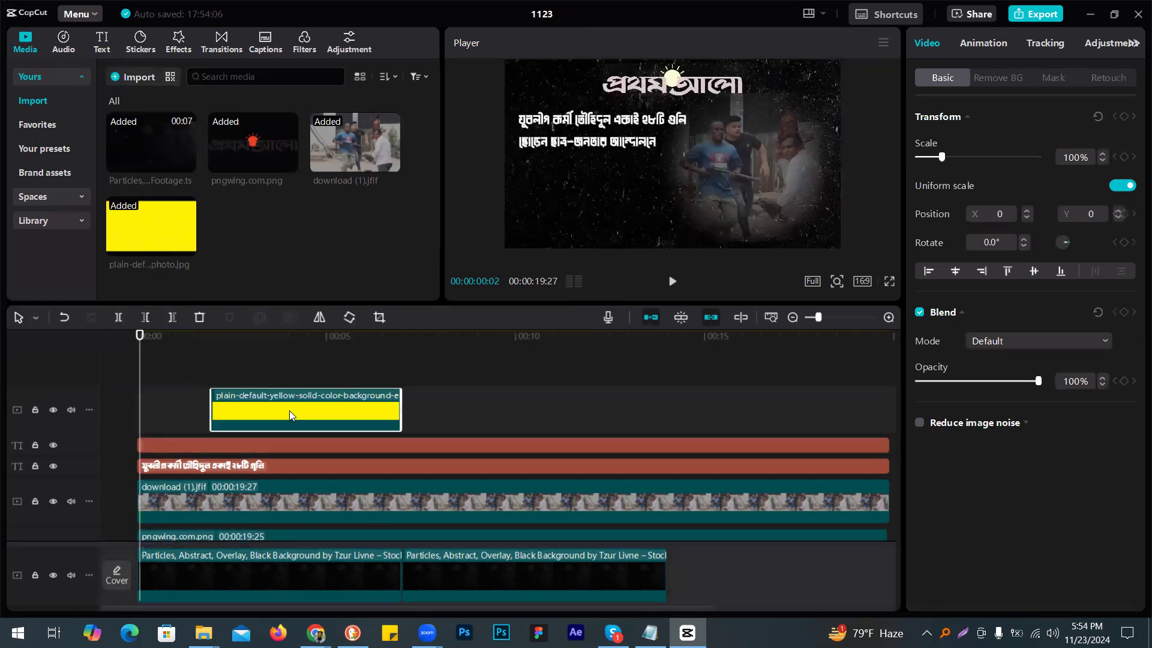
pyautogui.press('Delete')
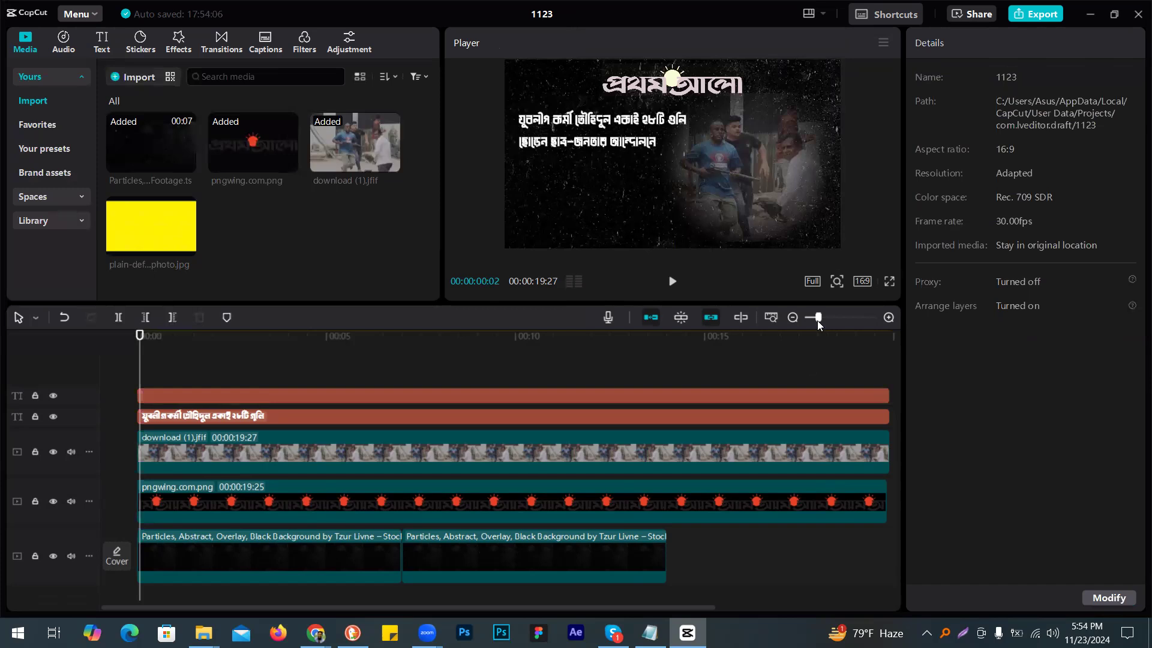
# Step: Extend both headline text clips and the photo clip to 00:00:44:27, and the logo clip to 00:00:44:25
pyautogui.moveTo(817, 320); pyautogui.dragTo(810, 320)
pyautogui.scroll(-1, 581, 454)
pyautogui.moveTo(462, 547); pyautogui.dragTo(868, 501)
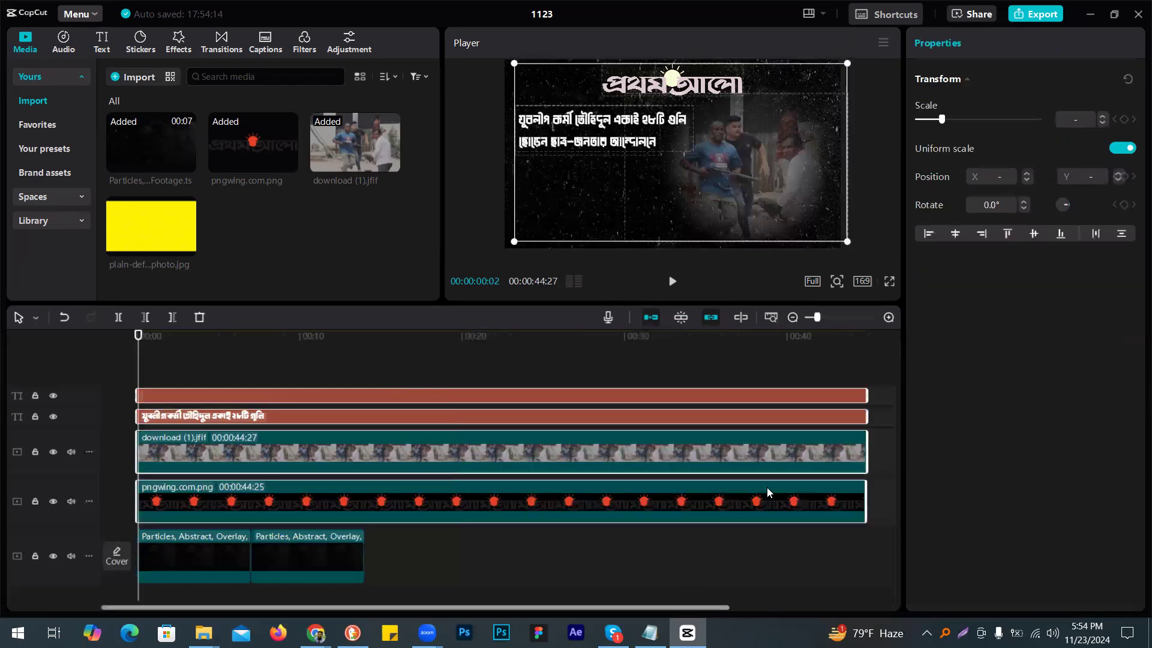
pyautogui.hscroll(2, 766, 487)
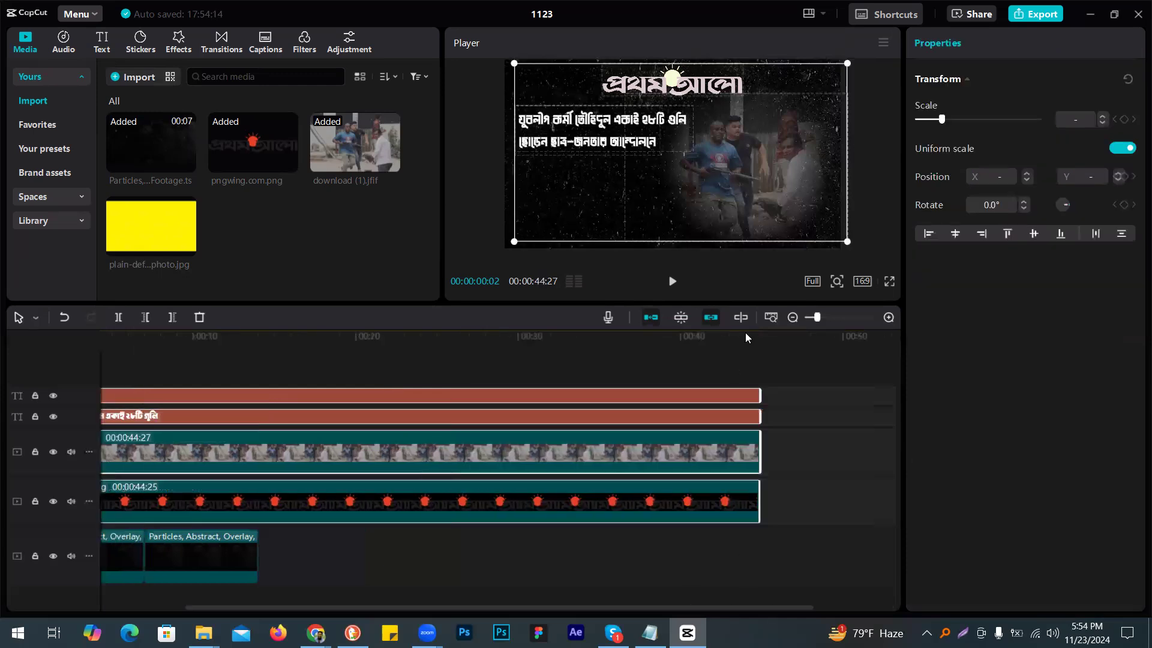
# Step: Turn the two headline text clips into separate compound clips
pyautogui.click(274, 361)
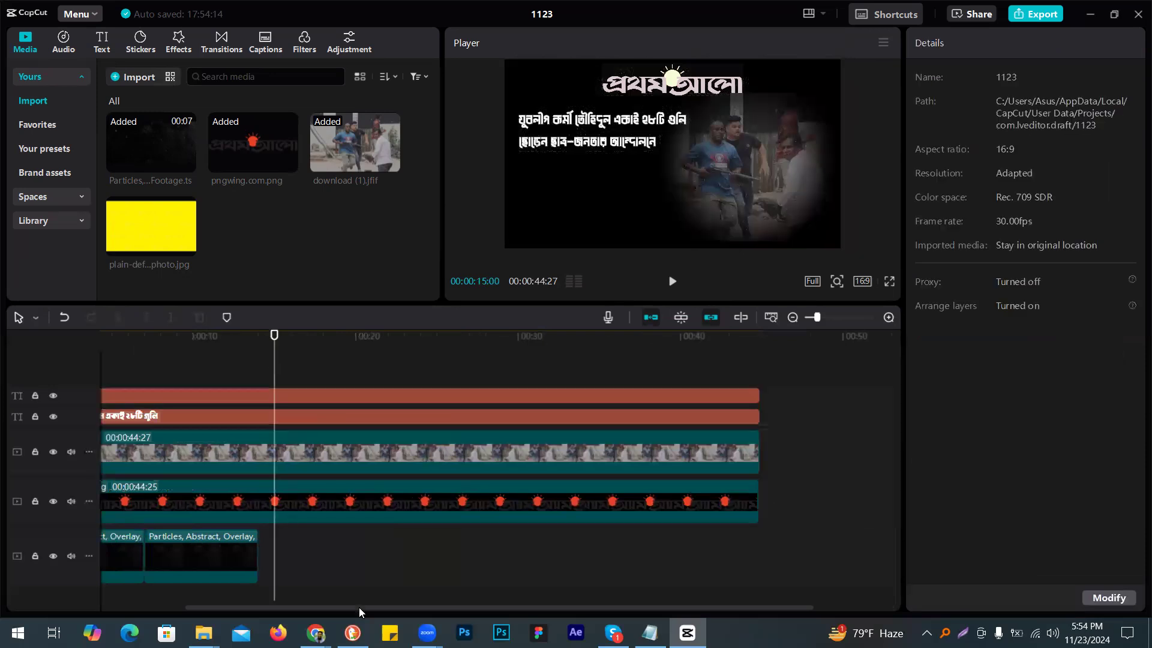
pyautogui.hscroll(-2, 258, 396)
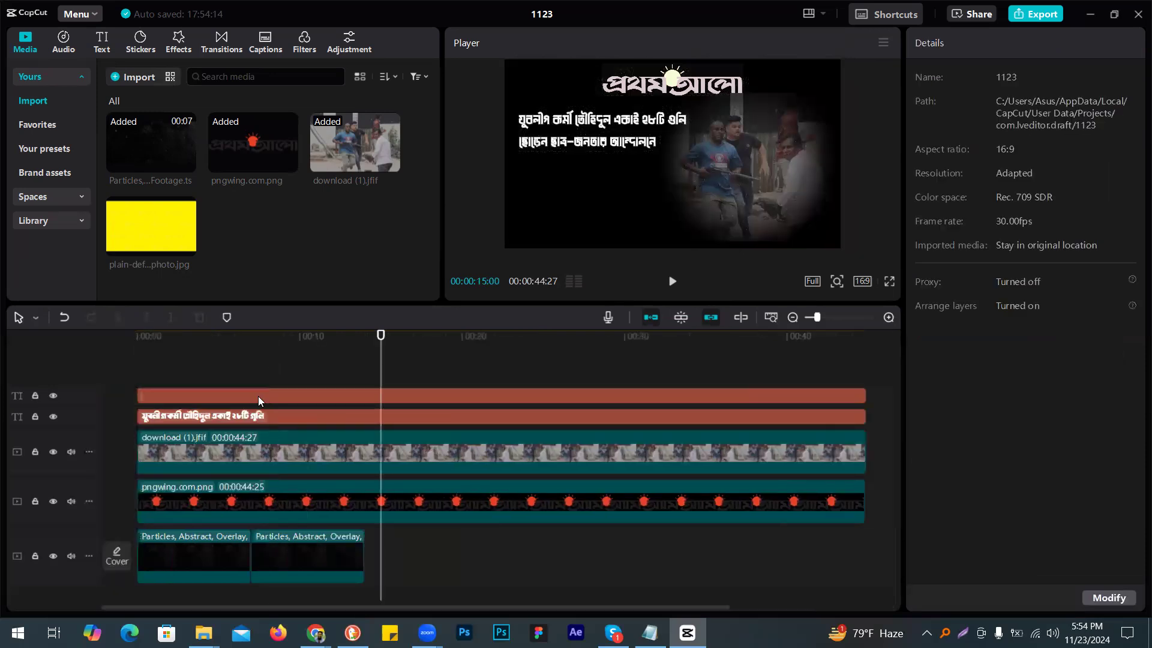
pyautogui.rightClick(258, 396)
pyautogui.click(352, 483)
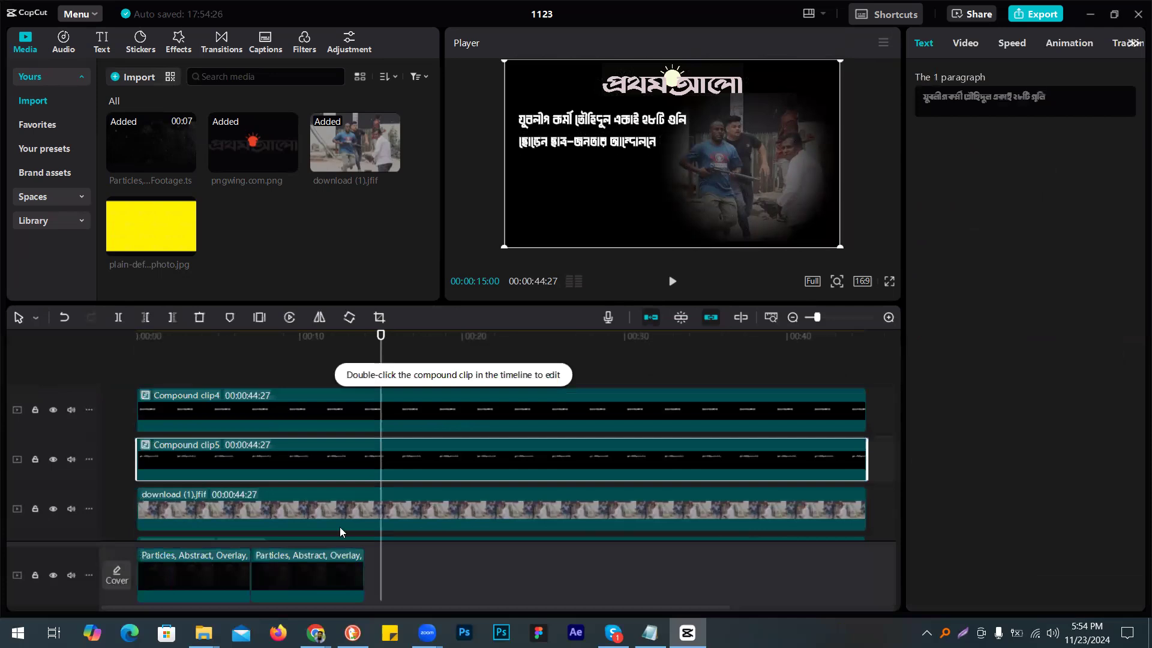
# Step: Repeat the particles background clip along the main track and trim the last copy so the background ends at 00:00:45:02
pyautogui.scroll(-2, 340, 528)
pyautogui.click(326, 539)
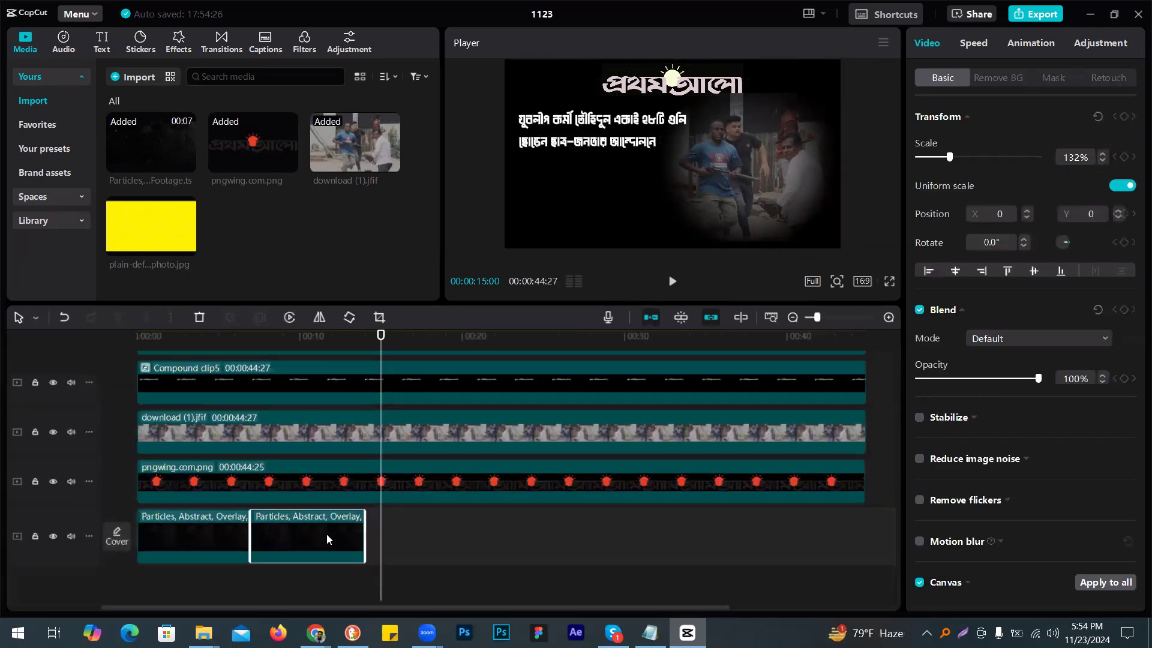
pyautogui.hotkey('ctrl', 'c')
pyautogui.hotkey('ctrl', 'v')
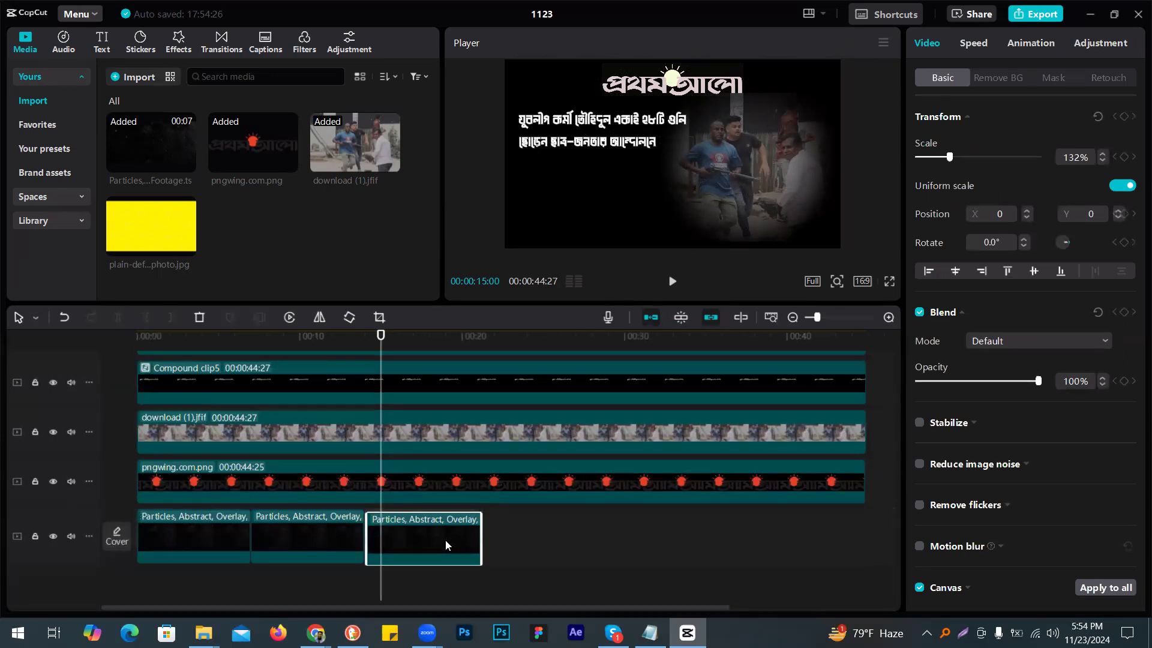
pyautogui.moveTo(446, 541); pyautogui.dragTo(446, 541)
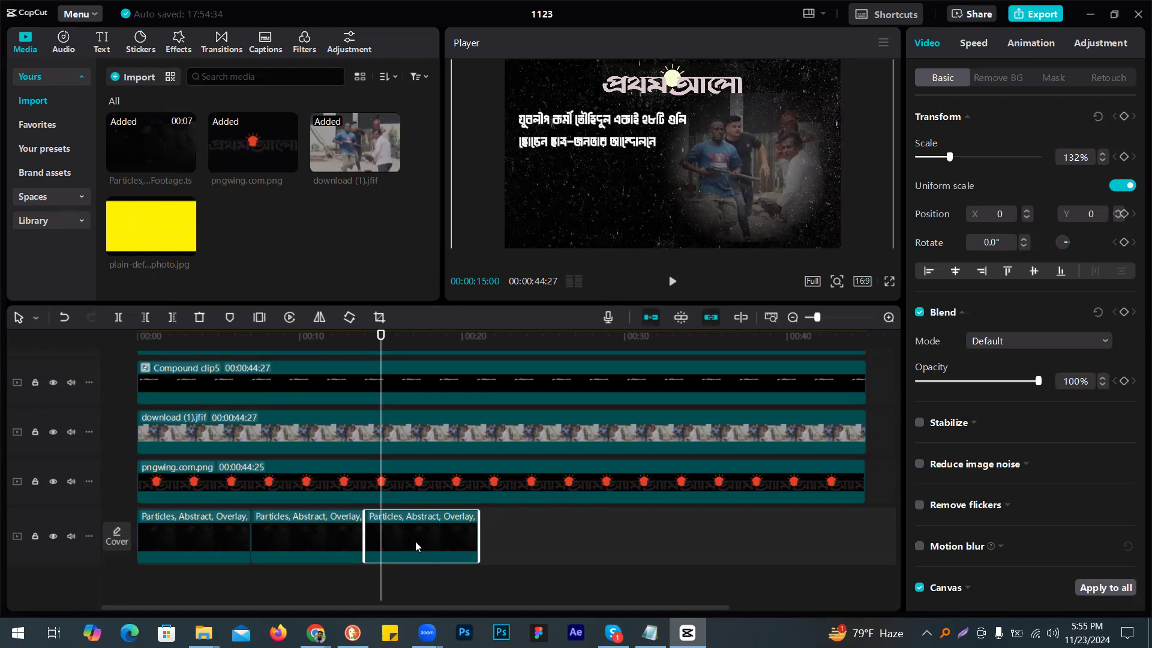
pyautogui.hotkey('ctrl', 'v')
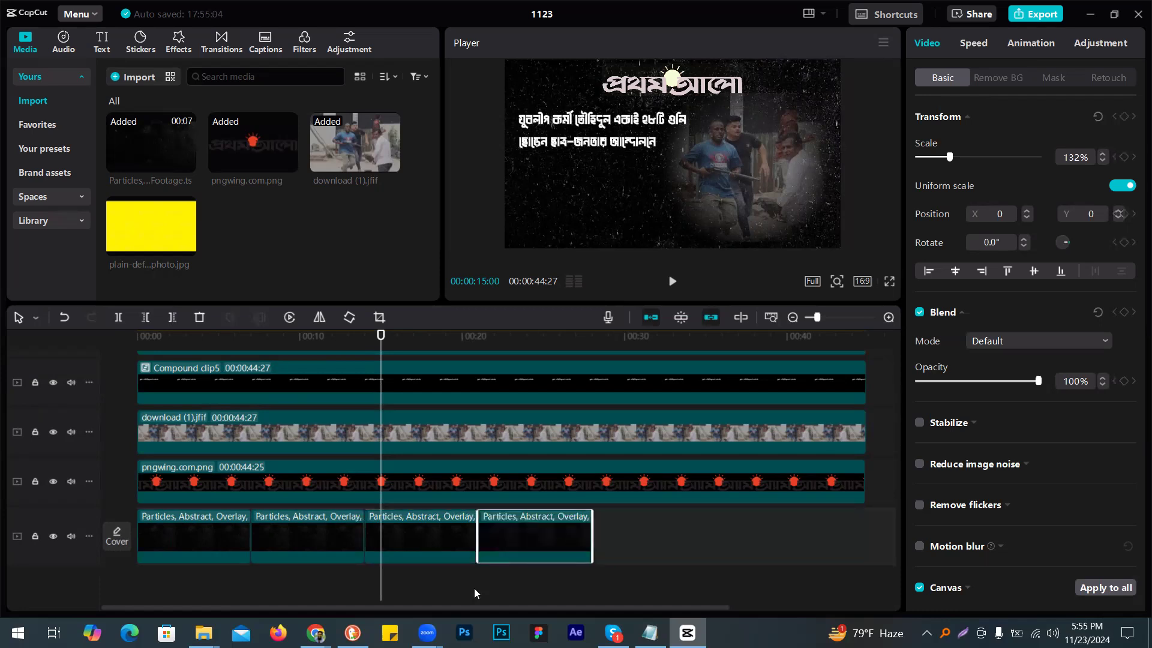
pyautogui.hscroll(2, 444, 544)
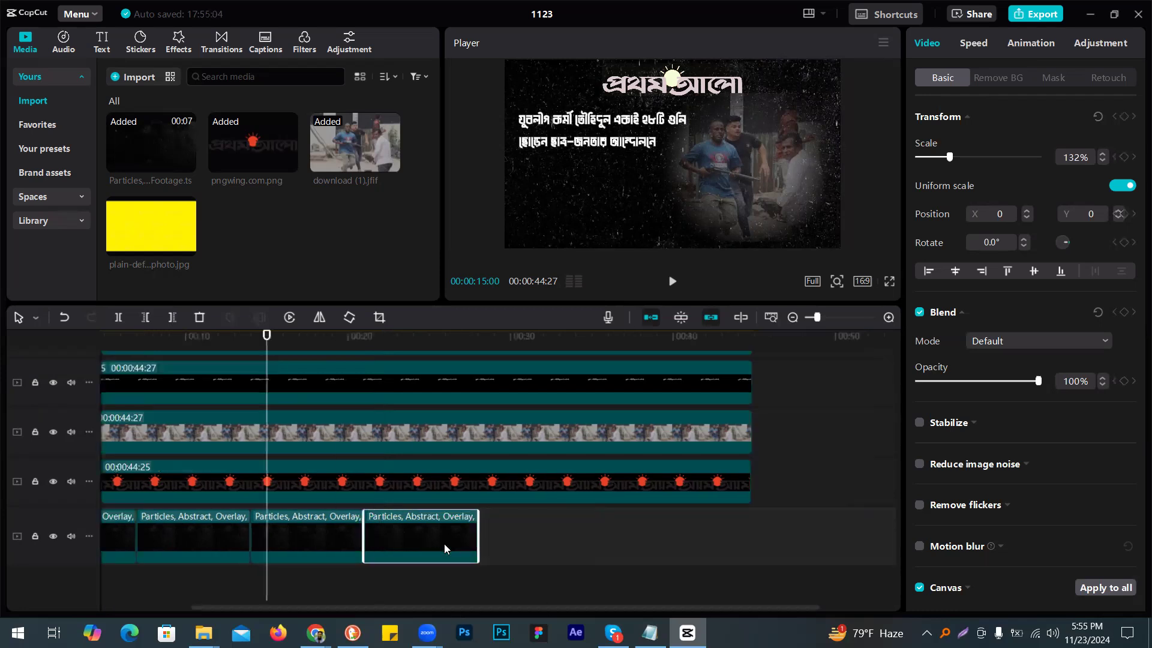
pyautogui.moveTo(468, 534); pyautogui.dragTo(694, 534)
pyautogui.moveTo(655, 532); pyautogui.dragTo(756, 540)
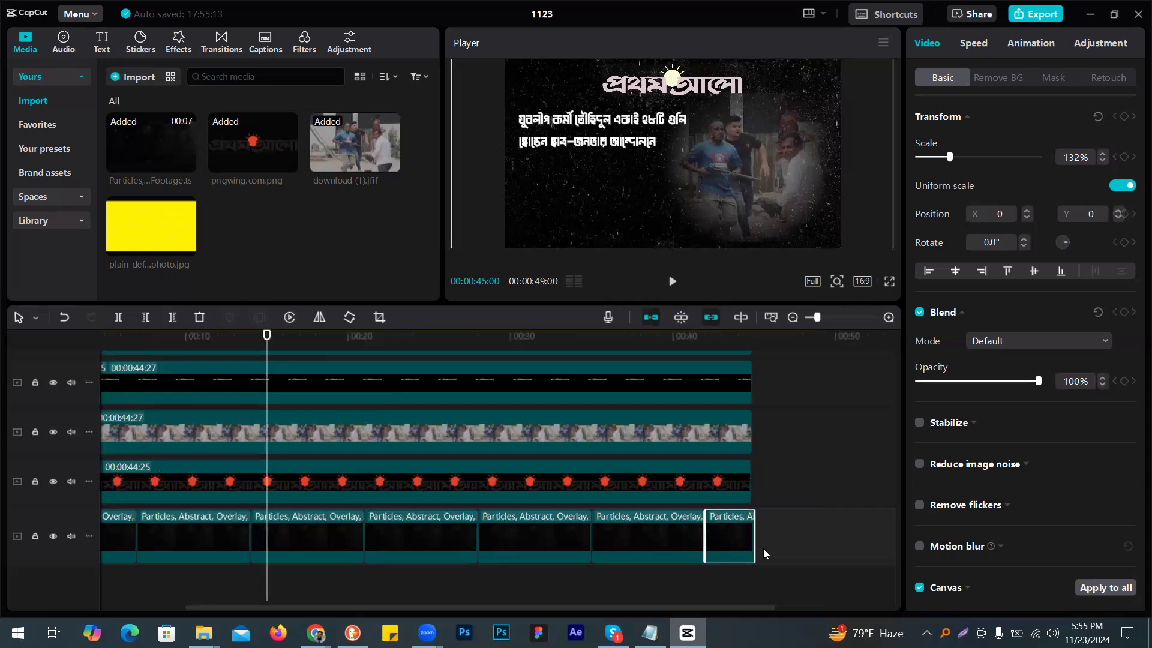
# Step: Combine all the particles background clips on the main track into one compound clip
pyautogui.click(162, 567)
pyautogui.hscroll(-3, 180, 579)
pyautogui.hotkey('ctrl', 'a')
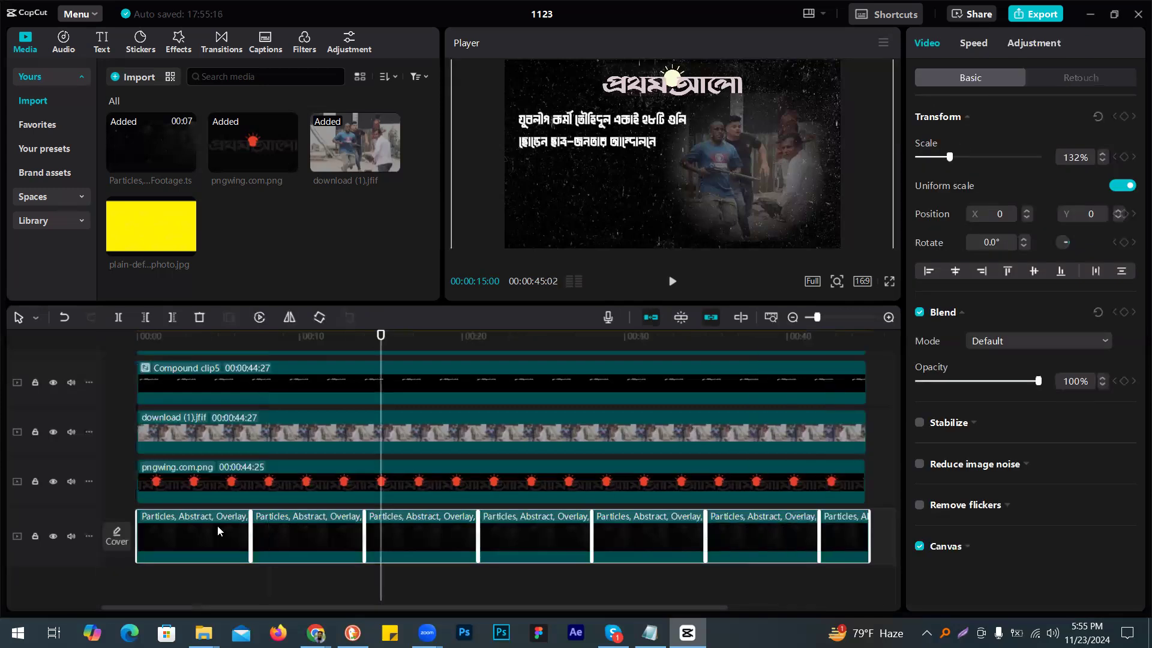
pyautogui.rightClick(218, 525)
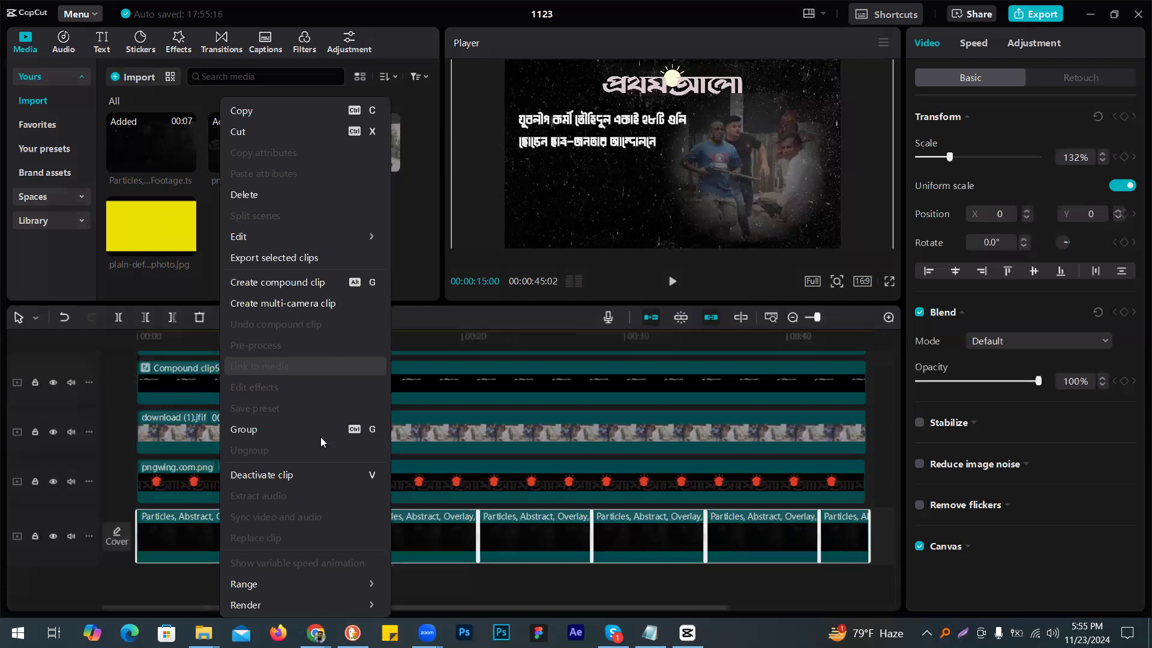
pyautogui.click(308, 282)
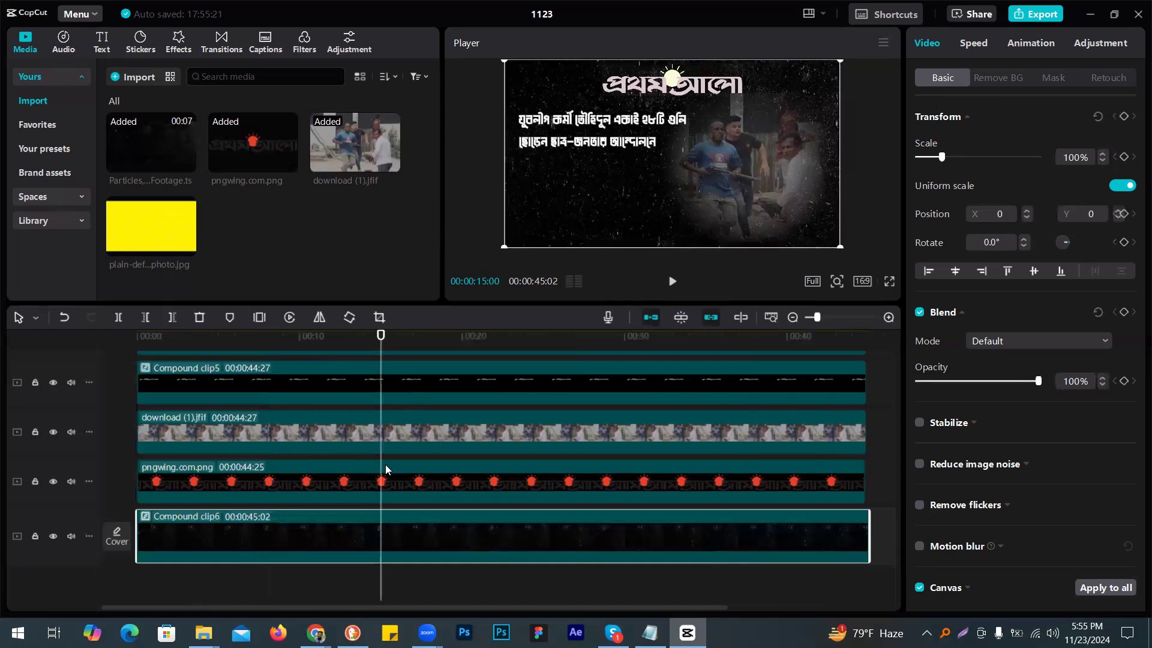
# Step: Apply a Horizontal mask rotated to -90° to the compound clip of the first headline line
pyautogui.scroll(3, 386, 464)
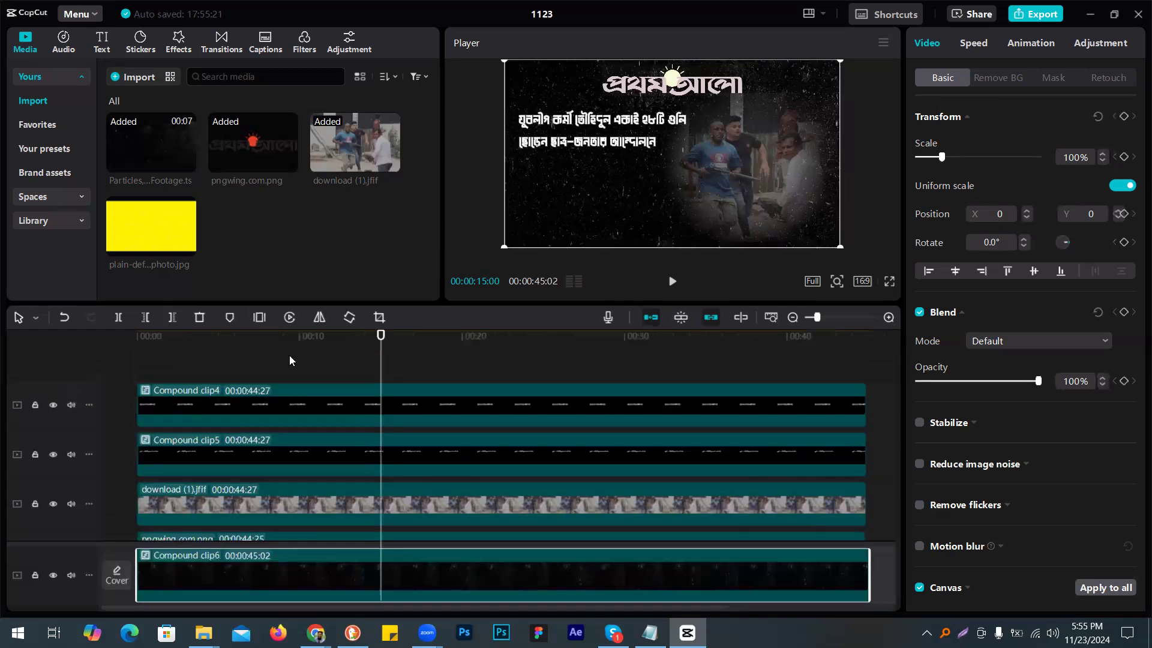
pyautogui.click(106, 362)
pyautogui.click(255, 447)
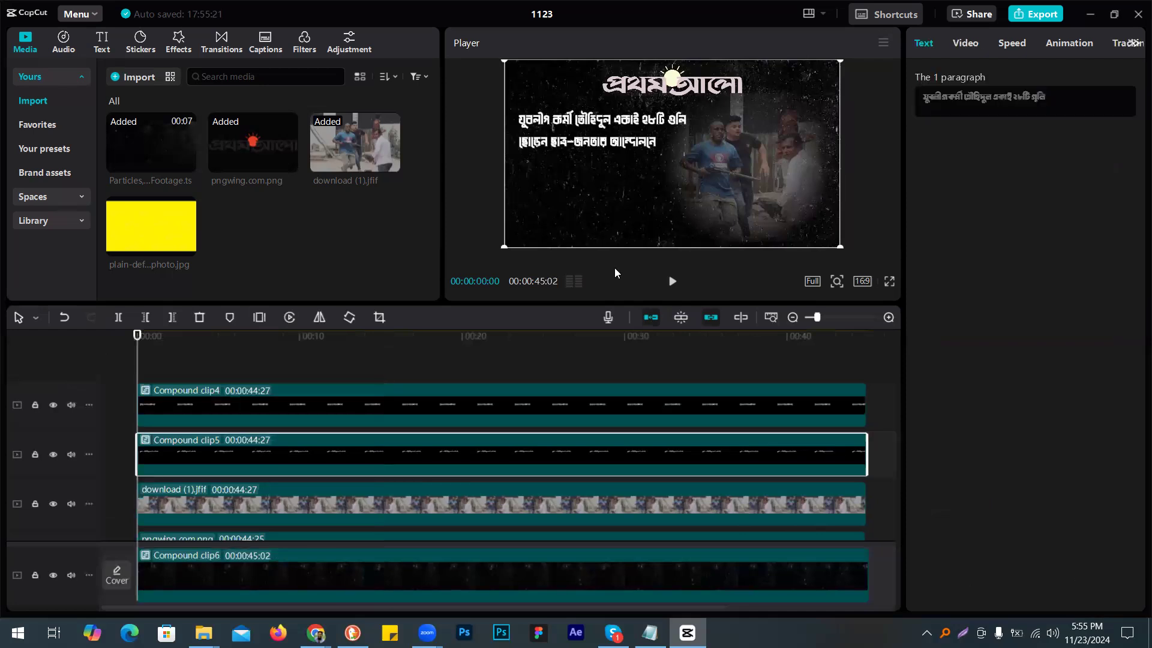
pyautogui.click(965, 43)
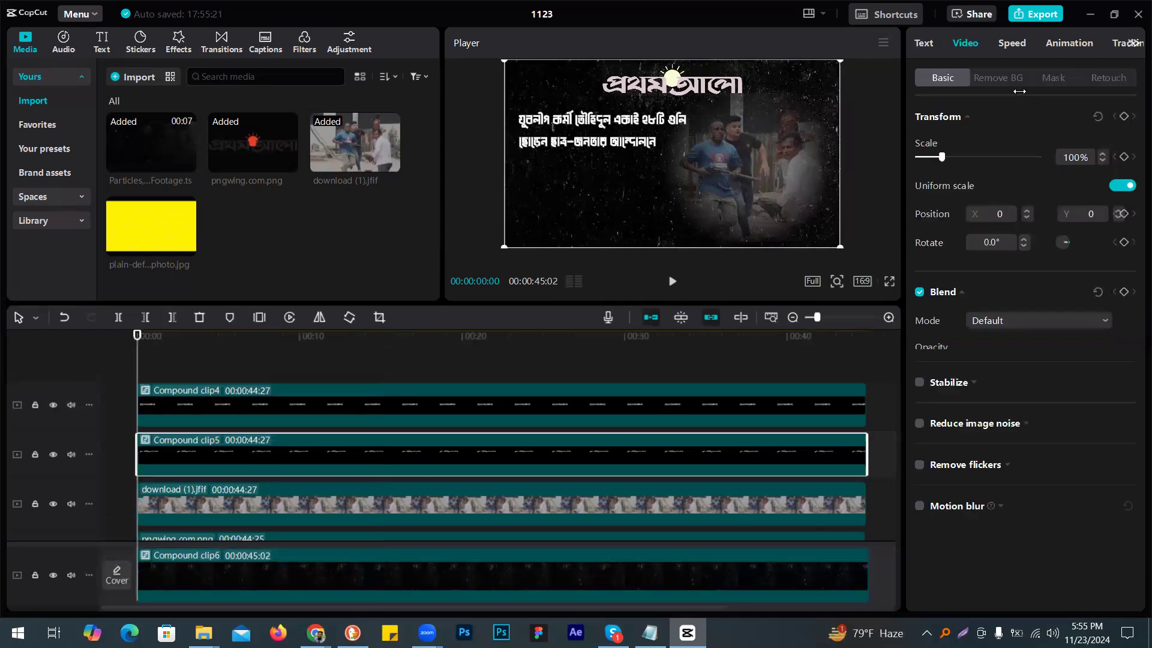
pyautogui.click(1049, 77)
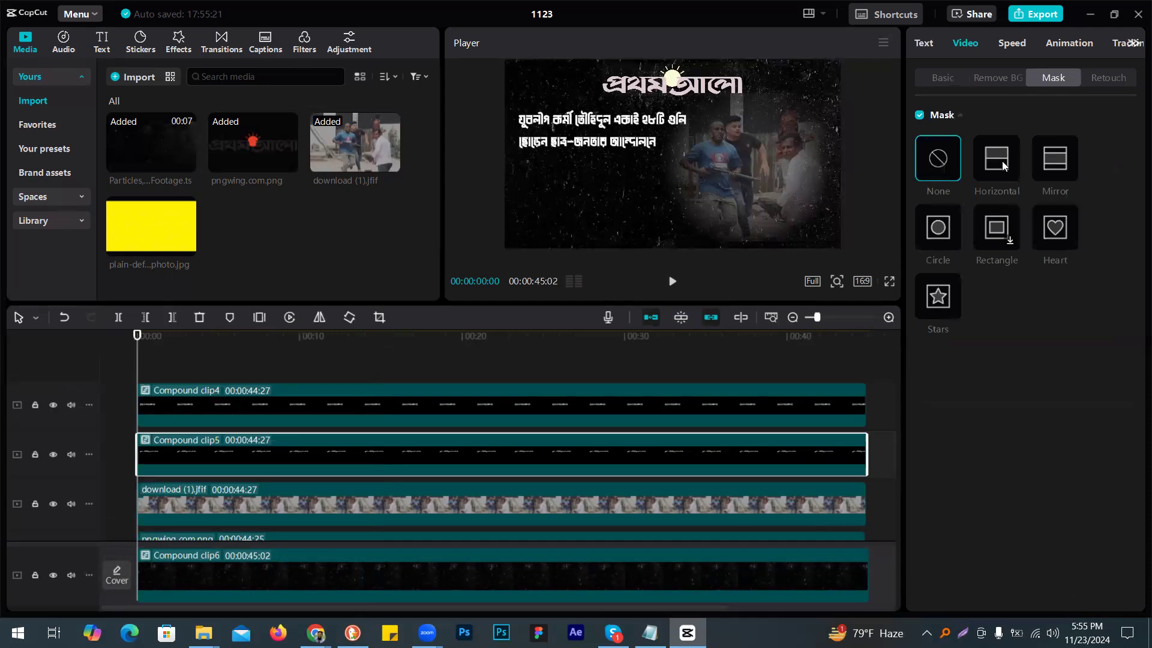
pyautogui.moveTo(696, 152)
pyautogui.mouseDown()
pyautogui.moveTo(694, 123)
pyautogui.moveTo(684, 136)
pyautogui.mouseUp()
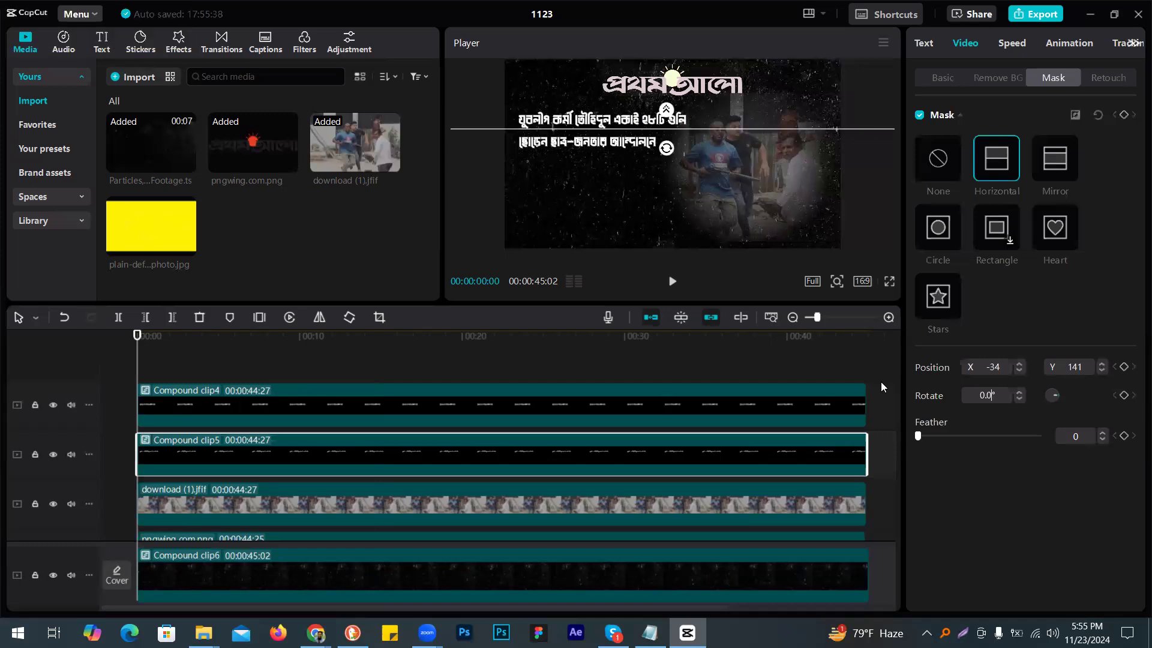
pyautogui.press('BackSpace')
pyautogui.press('BackSpace')
pyautogui.press('BackSpace')
pyautogui.write('90')
pyautogui.press('Return')
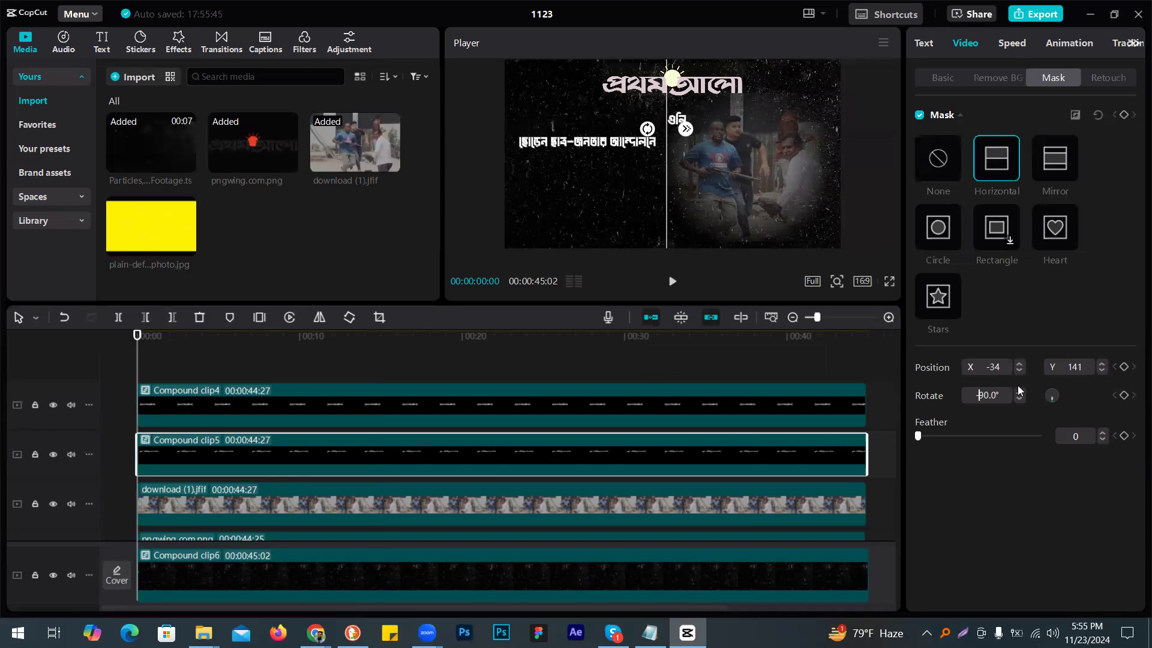
pyautogui.write('-')
pyautogui.press('Return')
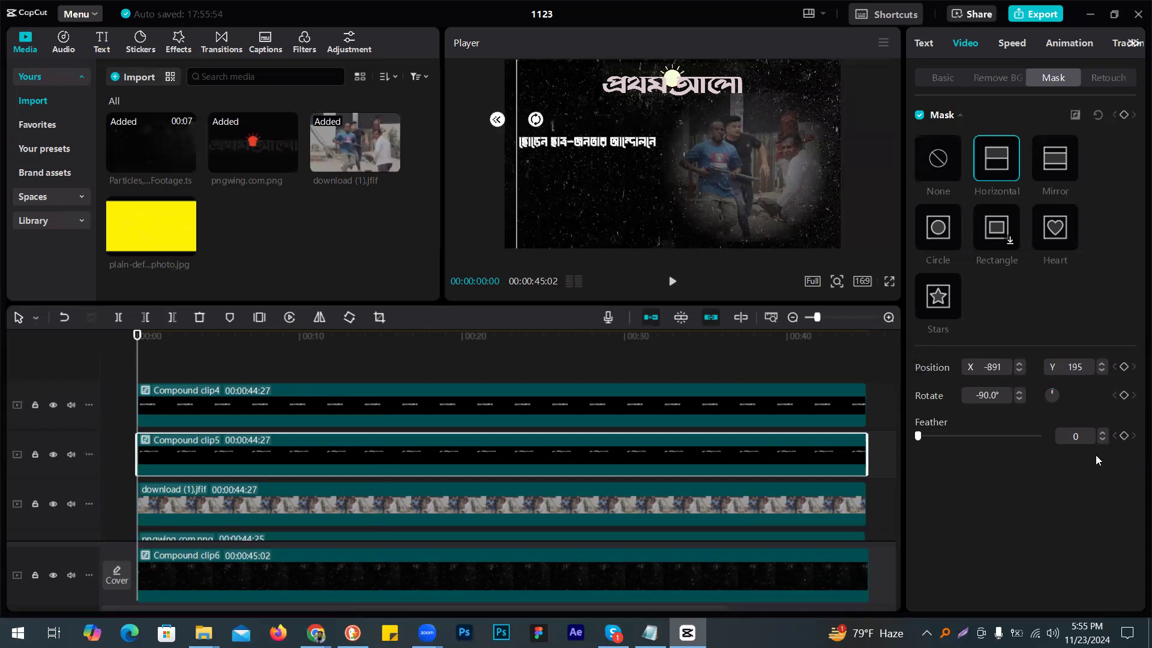
# Step: Keyframe the first line's mask position from X -891, Y 195 at the start to X 165, Y 110 at 00:00:01:00
pyautogui.click(1125, 366)
pyautogui.hotkey('shift', 'Right')
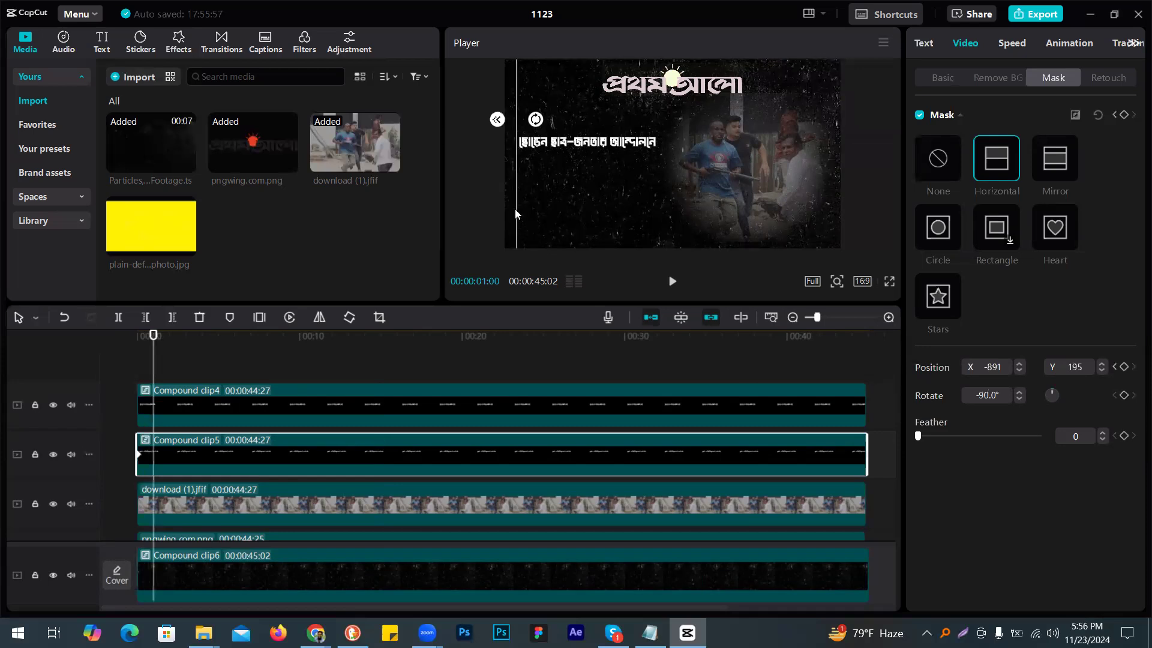
pyautogui.moveTo(700, 226); pyautogui.dragTo(700, 225)
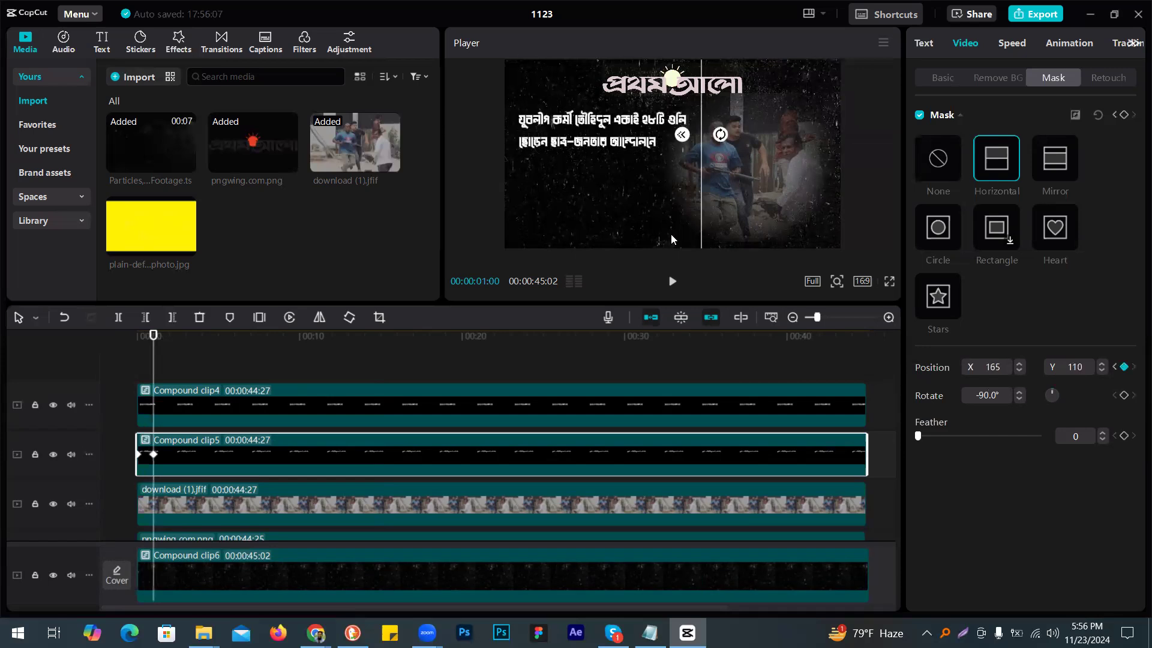
# Step: Apply a Horizontal mask rotated to -90° to the compound clip of the second headline line
pyautogui.click(178, 411)
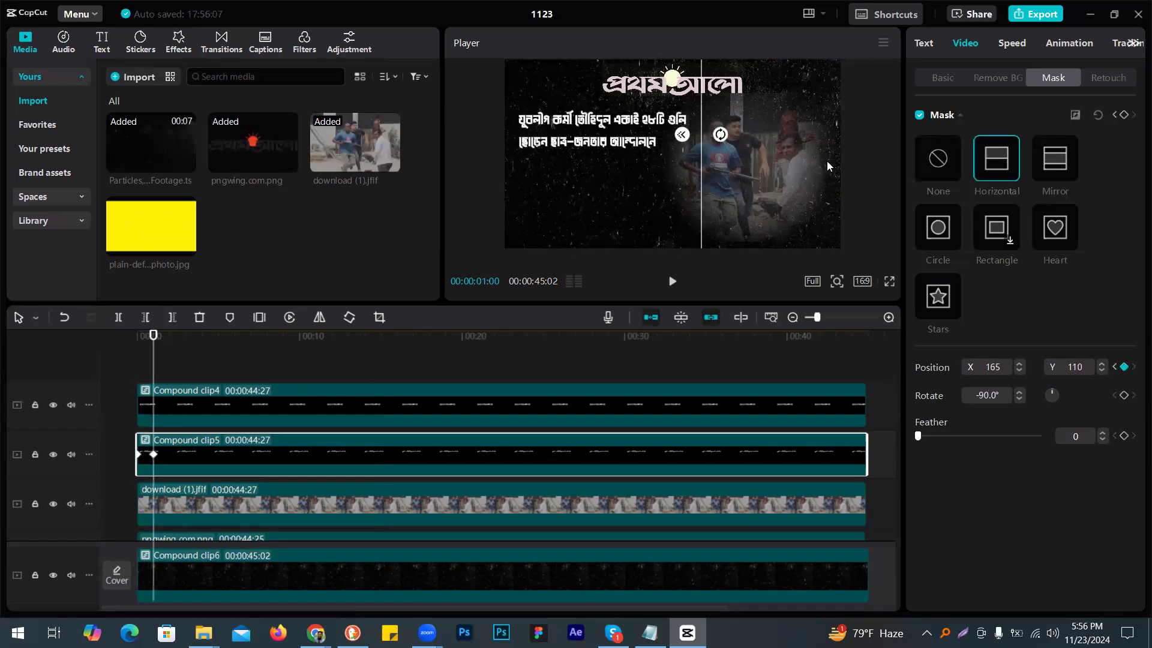
pyautogui.click(961, 45)
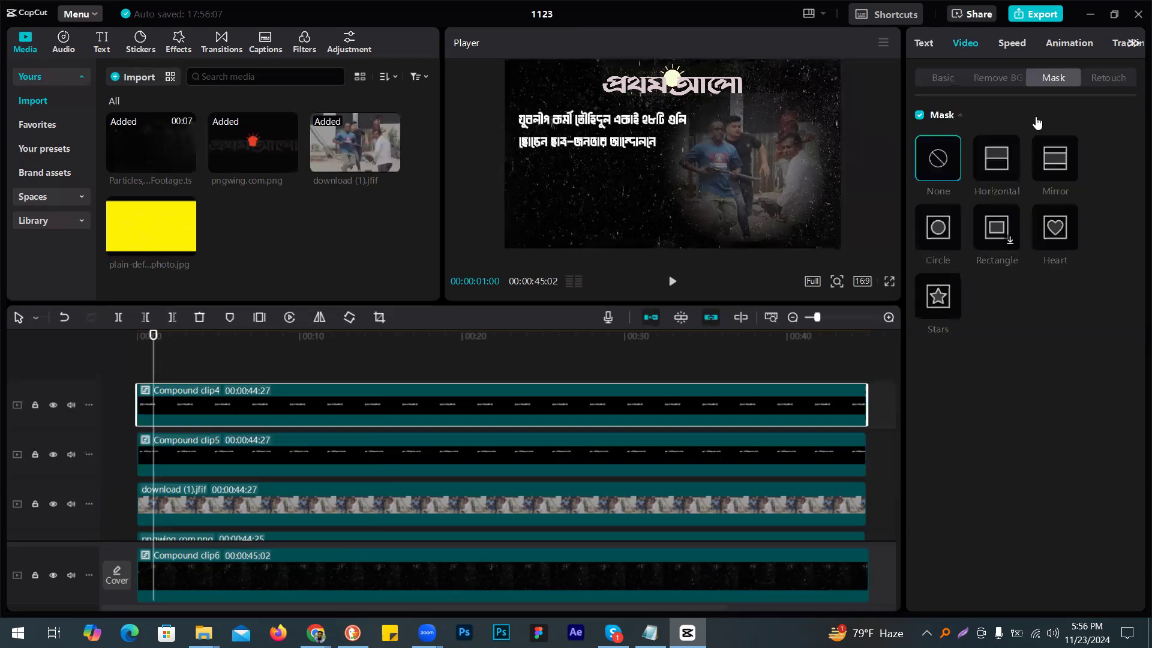
pyautogui.click(996, 158)
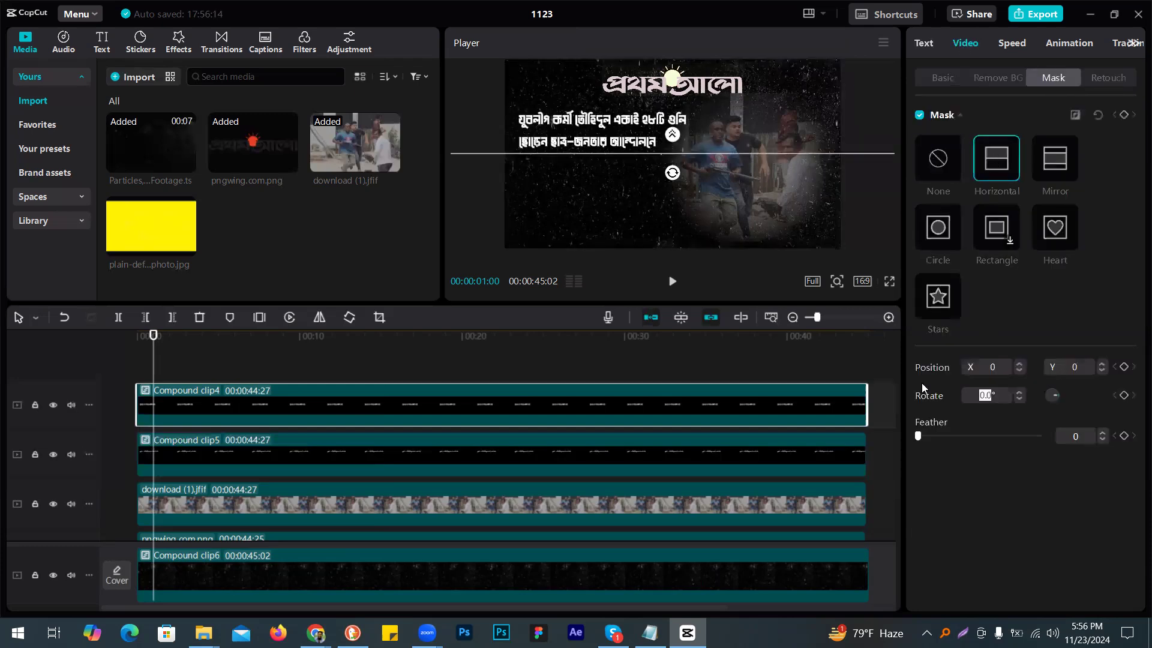
pyautogui.write('-9')
pyautogui.write('0')
pyautogui.press('Return')
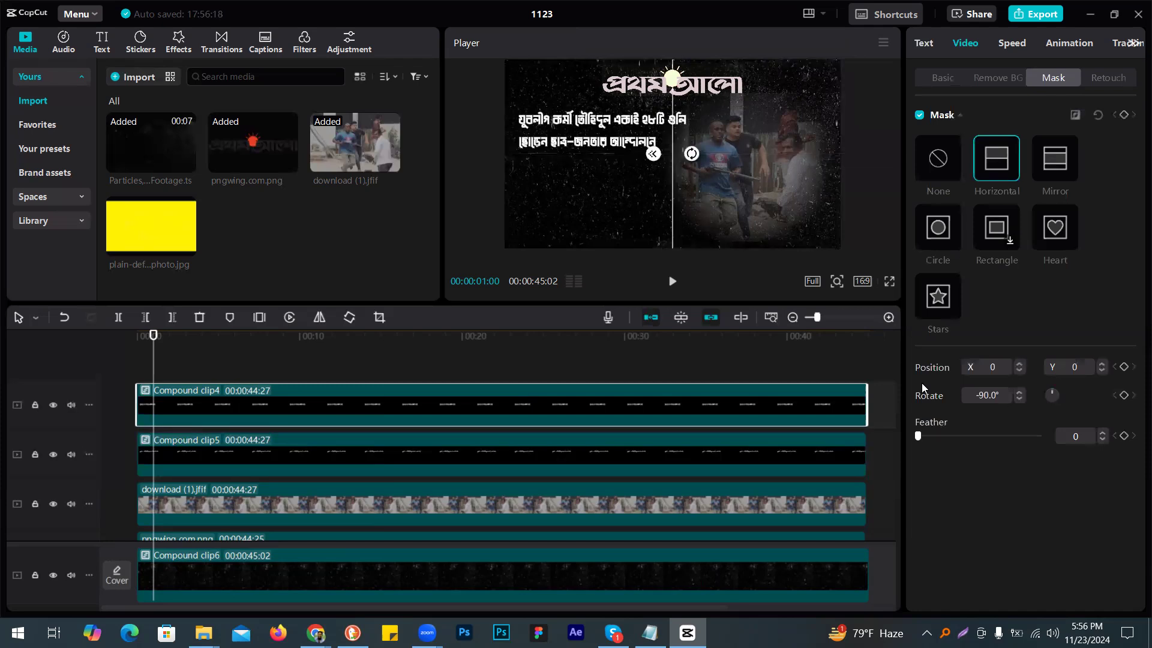
# Step: Keyframe the second line's mask position from X -902, Y 0 at 00:00:01:00 to X 93, Y 0 at 00:00:02:00
pyautogui.moveTo(672, 191); pyautogui.dragTo(513, 192)
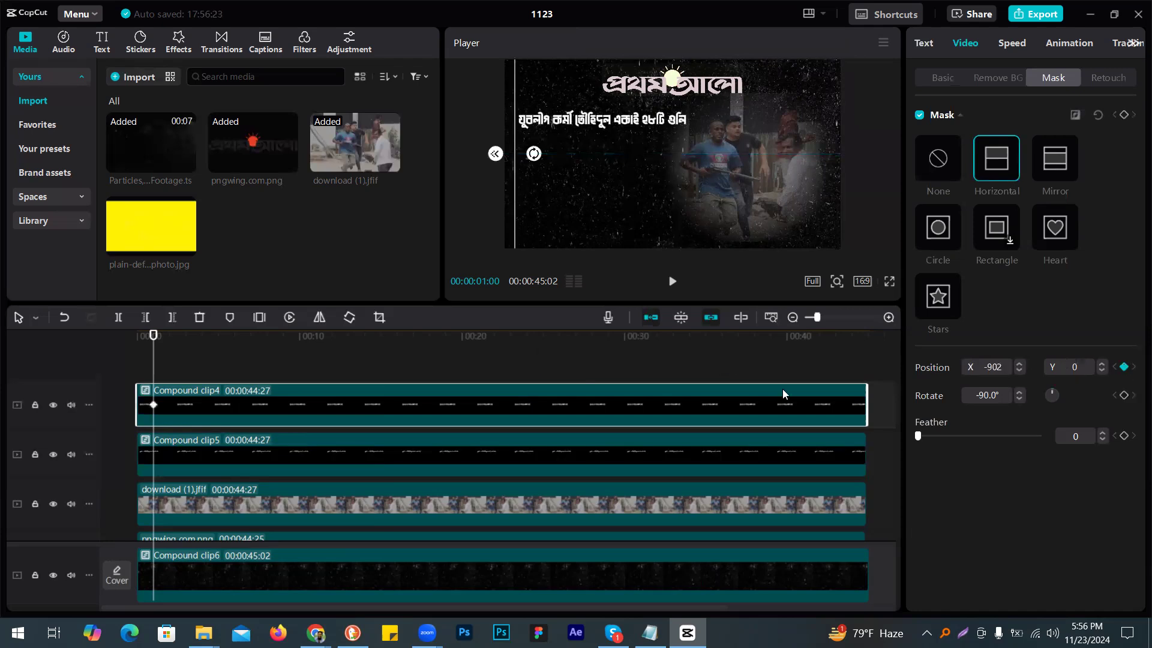
pyautogui.press('Right')
pyautogui.press('Right')
pyautogui.press('Right')
pyautogui.press('Right')
pyautogui.press('Right')
pyautogui.press('Right')
pyautogui.press('Right')
pyautogui.press('Right')
pyautogui.press('Right')
pyautogui.press('Right')
pyautogui.press('Right')
pyautogui.press('Right')
pyautogui.press('Right')
pyautogui.press('Right')
pyautogui.press('Right')
pyautogui.press('Right')
pyautogui.press('Right')
pyautogui.press('Right')
pyautogui.press('Right')
pyautogui.press('Right')
pyautogui.press('Right')
pyautogui.press('Right')
pyautogui.press('Right')
pyautogui.press('Right')
pyautogui.press('Right')
pyautogui.press('Right')
pyautogui.press('Right')
pyautogui.press('Right')
pyautogui.press('Right')
pyautogui.press('Right')
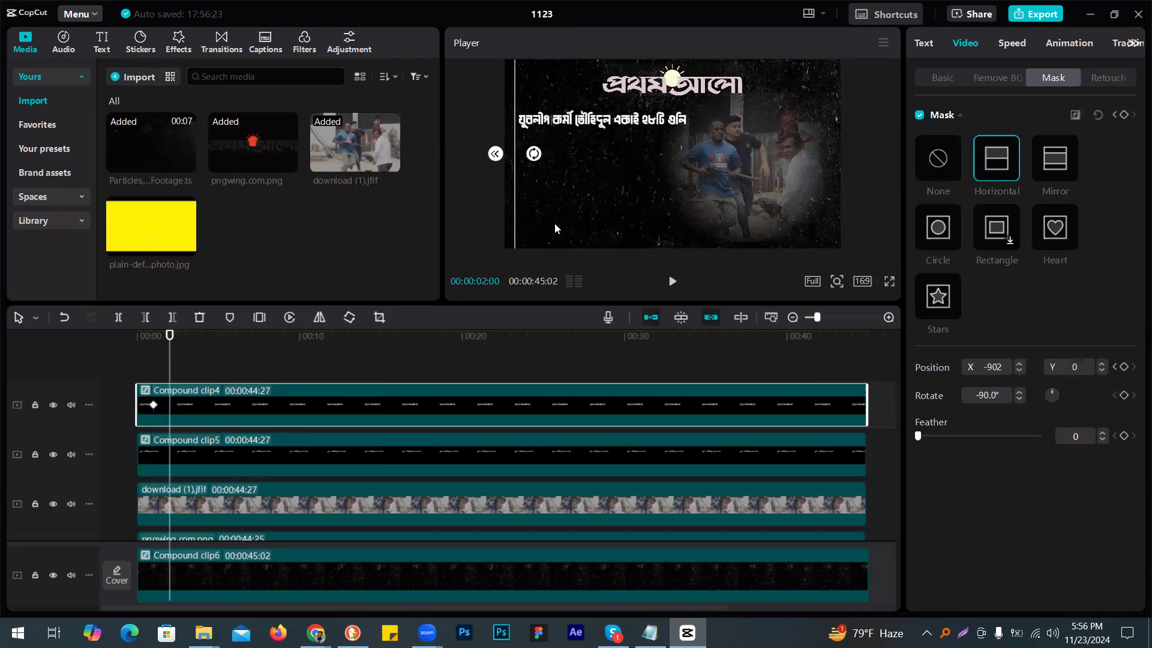
pyautogui.moveTo(704, 209); pyautogui.dragTo(667, 210)
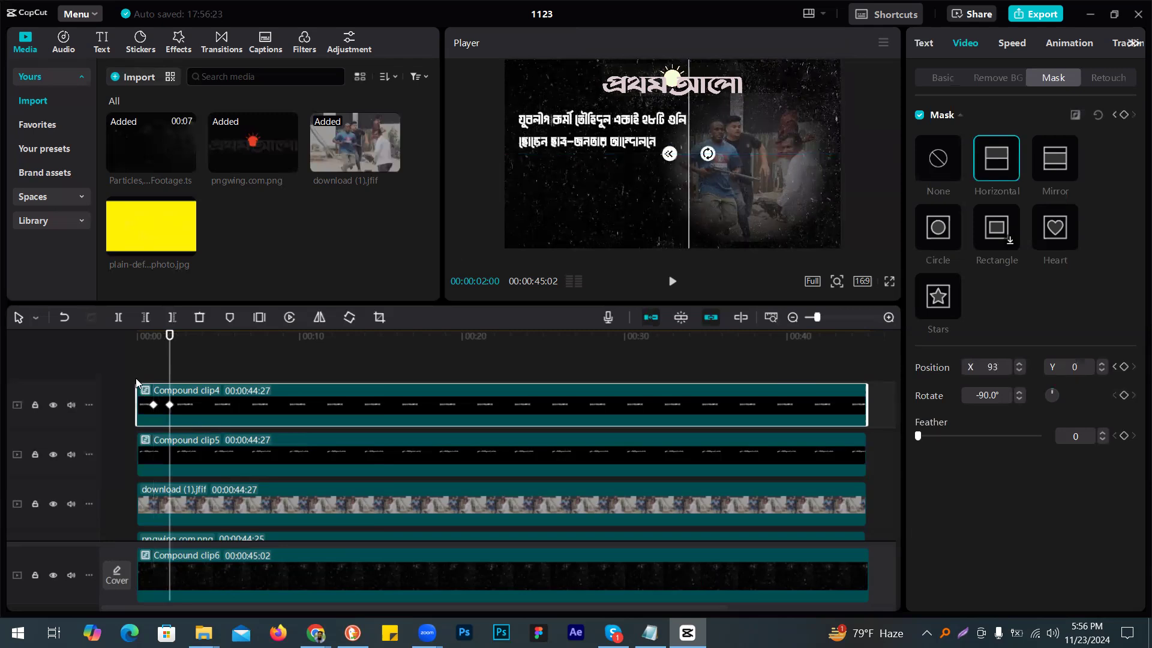
# Step: Play the headline reveal from the start in full screen up to about 00:00:02:10, and return to the editor
pyautogui.press('Home')
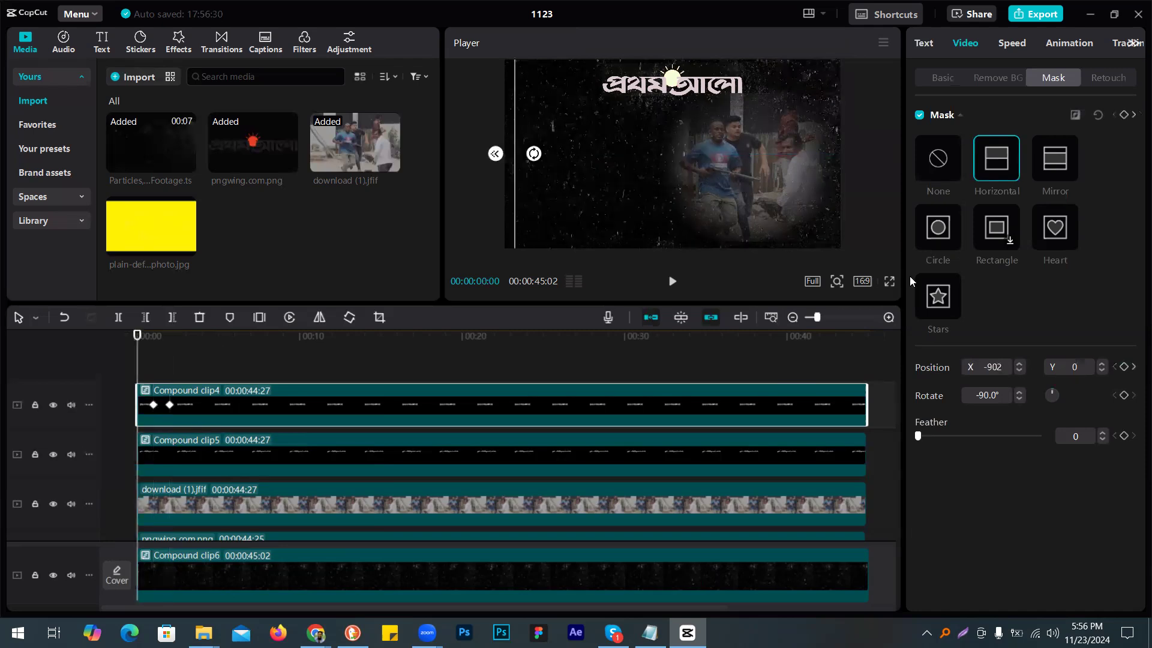
pyautogui.click(889, 282)
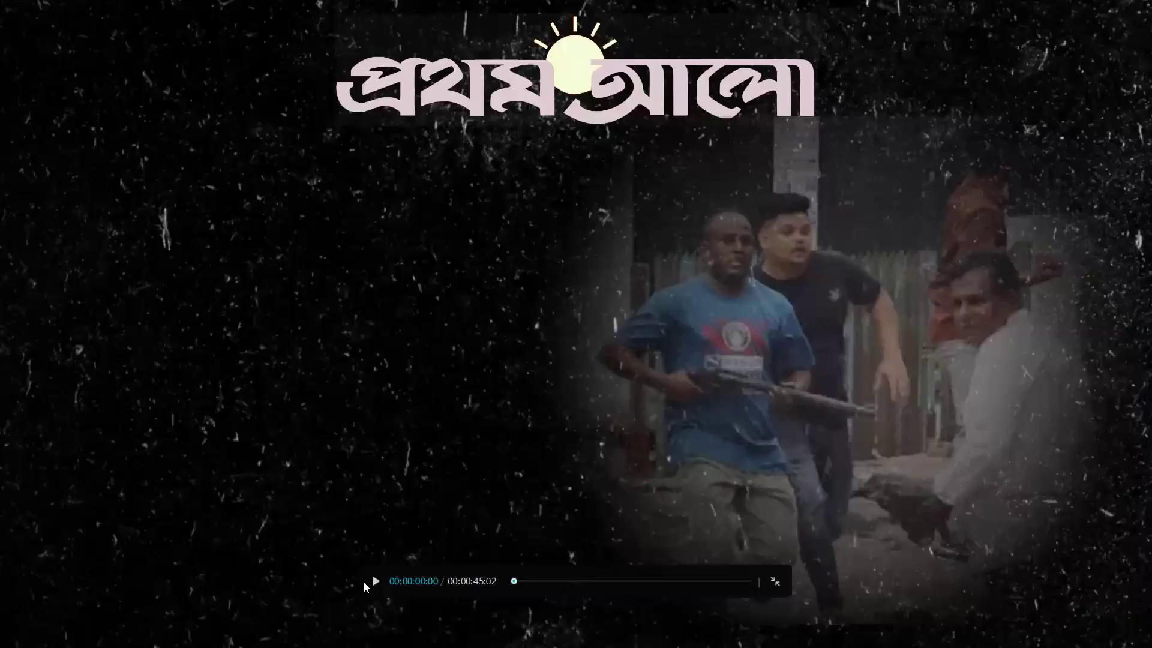
pyautogui.click(375, 582)
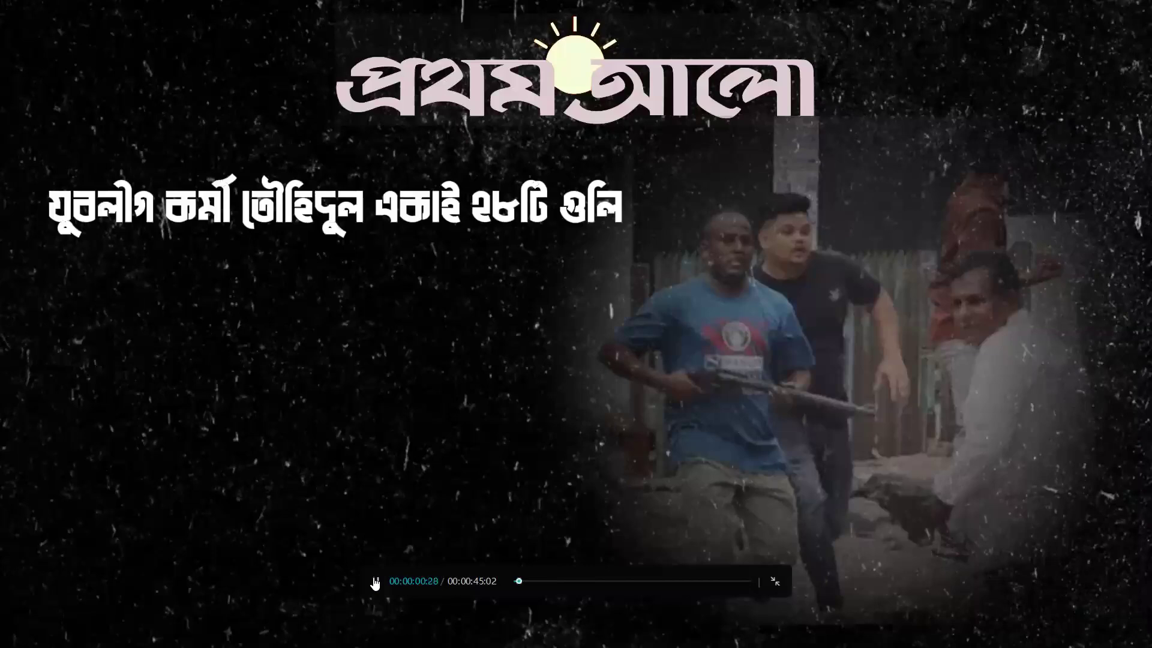
pyautogui.click(372, 584)
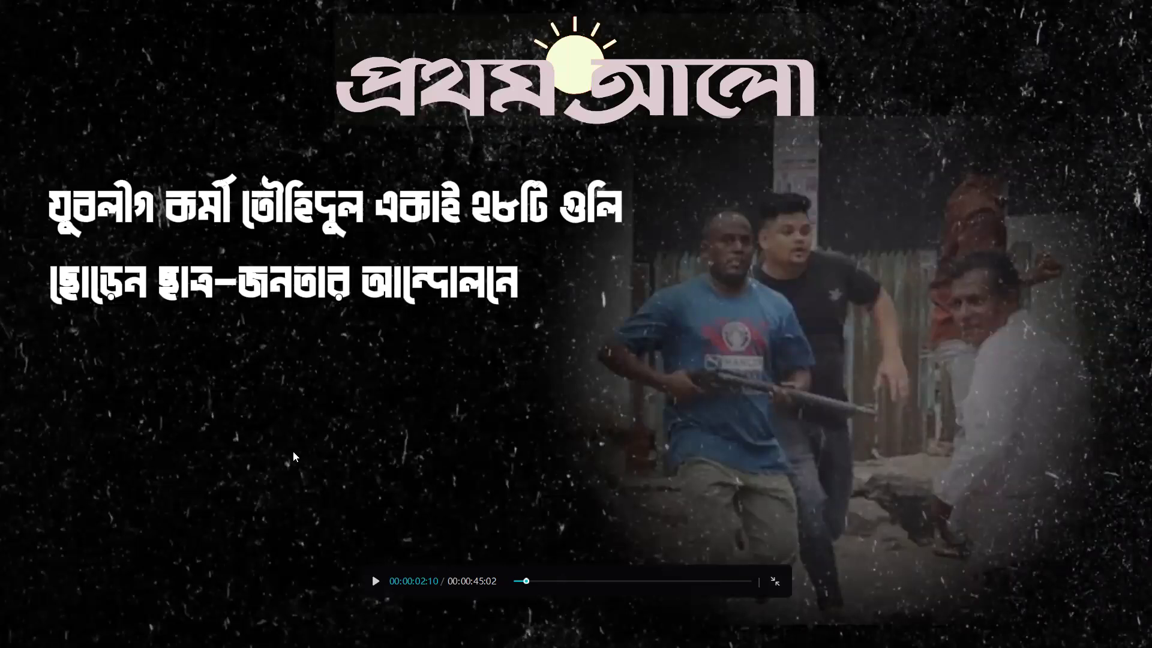
pyautogui.press('Escape')
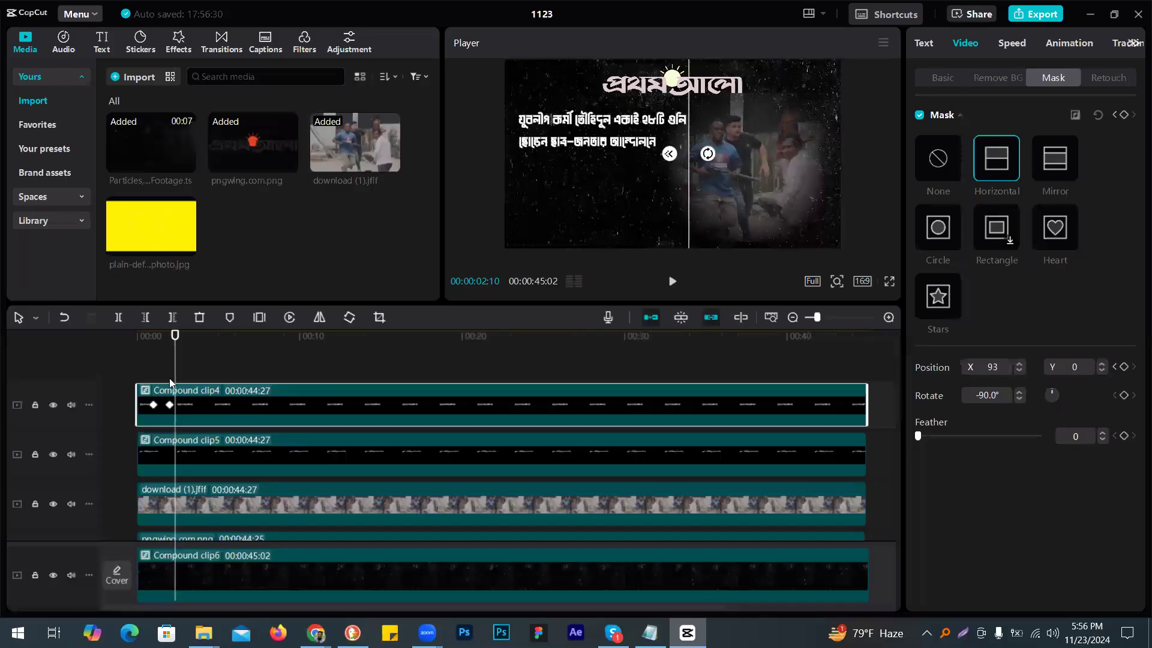
# Step: Move the playhead to 00:00:00:09, just before the headline's third word starts to reveal, with the timeline magnified
pyautogui.moveTo(146, 374); pyautogui.dragTo(158, 370)
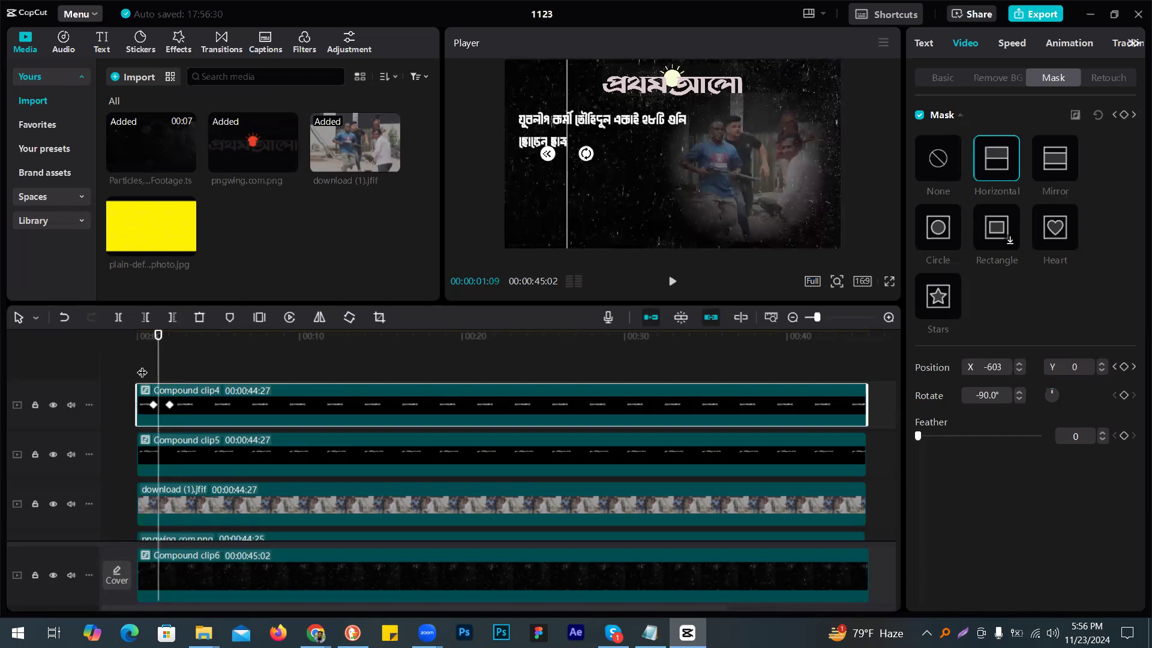
pyautogui.click(142, 372)
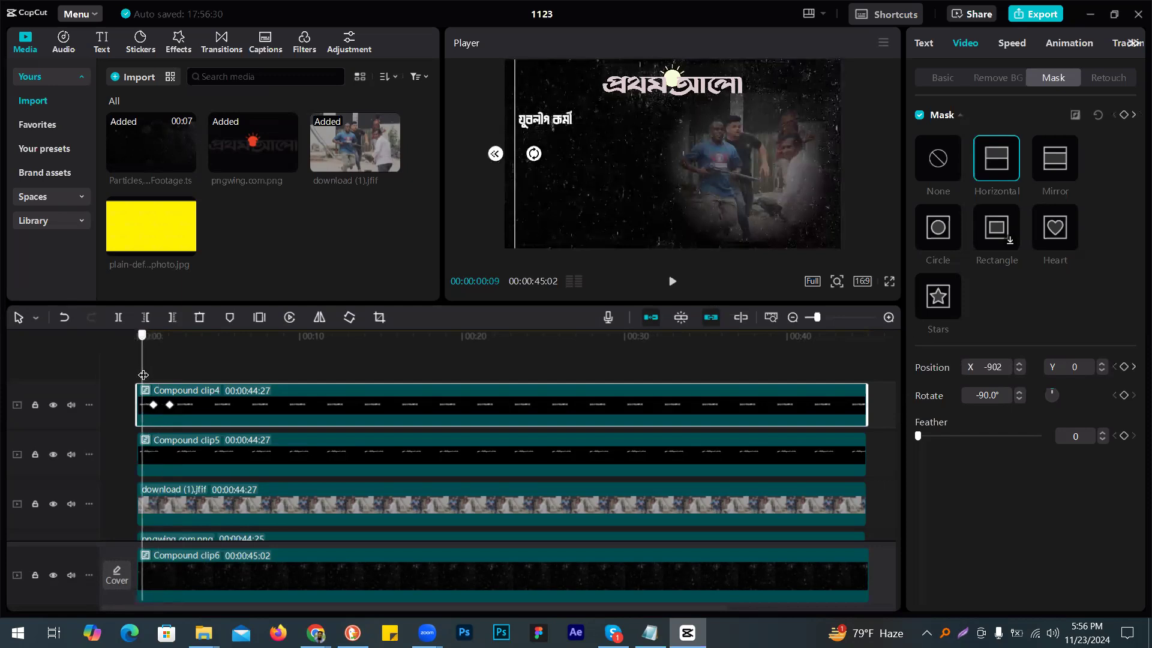
pyautogui.click(144, 375)
pyautogui.press('Left')
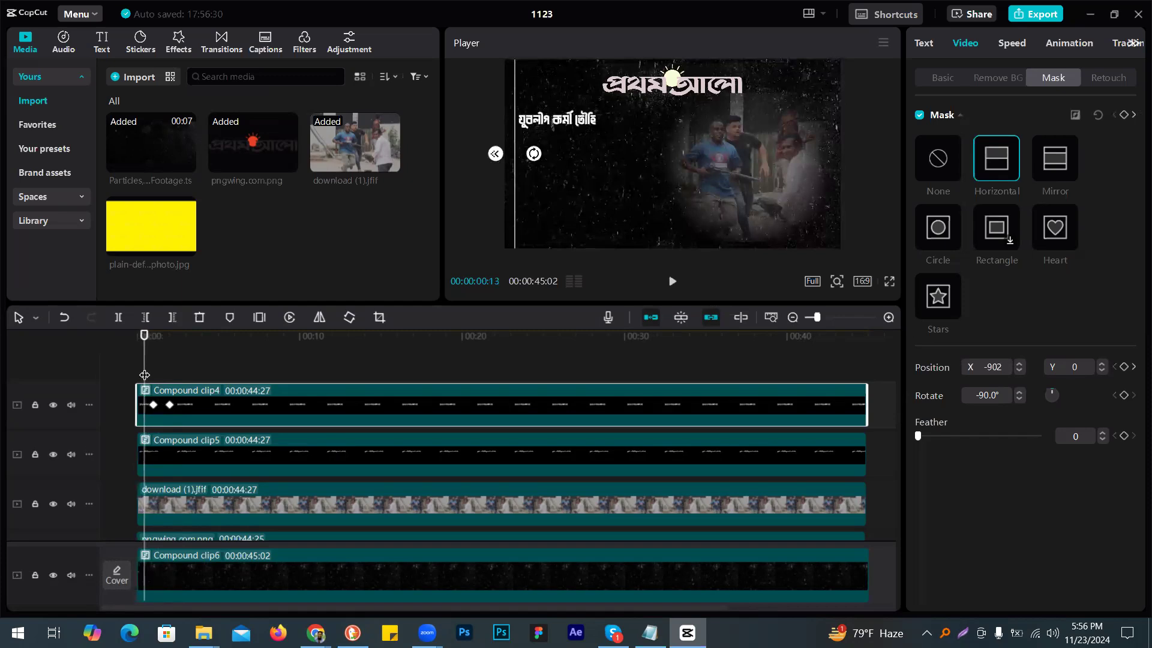
pyautogui.press('Left')
pyautogui.press('Left')
pyautogui.press('Left')
pyautogui.press('Left')
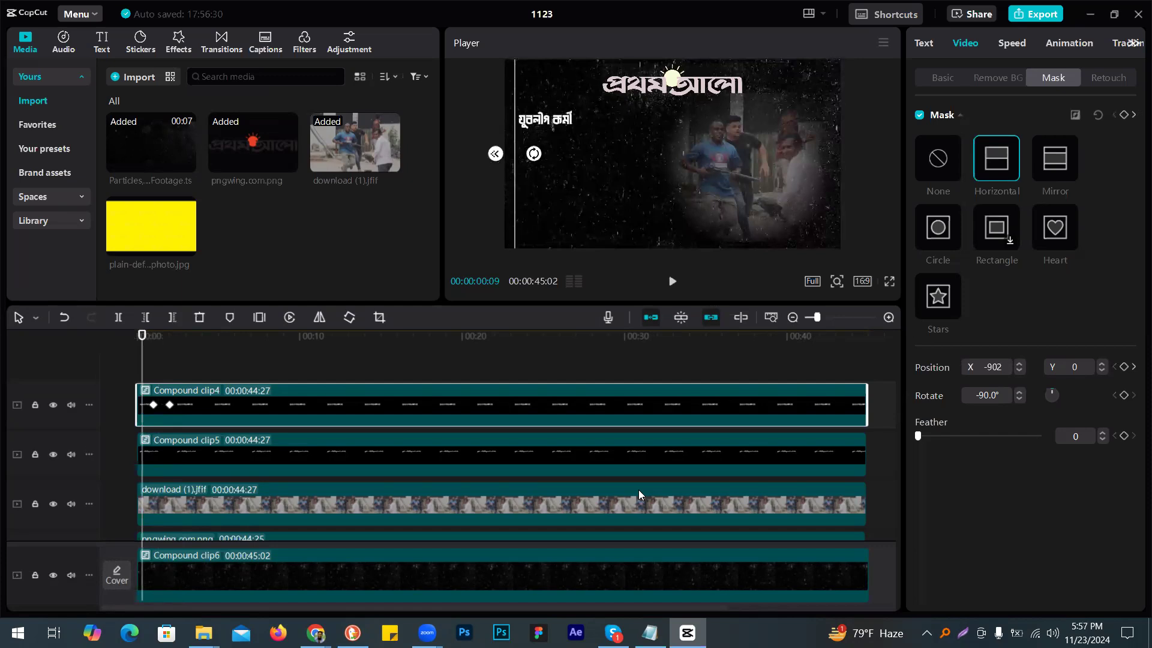
pyautogui.moveTo(819, 316); pyautogui.dragTo(836, 308)
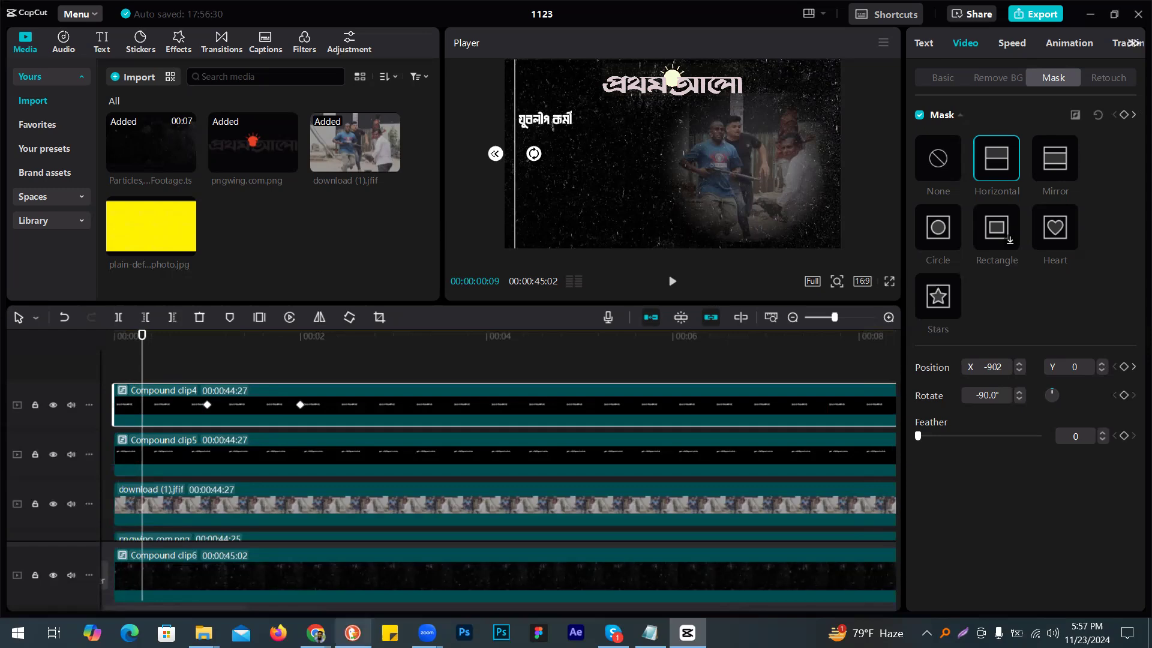
# Step: Switch to Chrome and search Google Images for "red background" in a new tab
pyautogui.moveTo(316, 633)
pyautogui.click(418, 573)
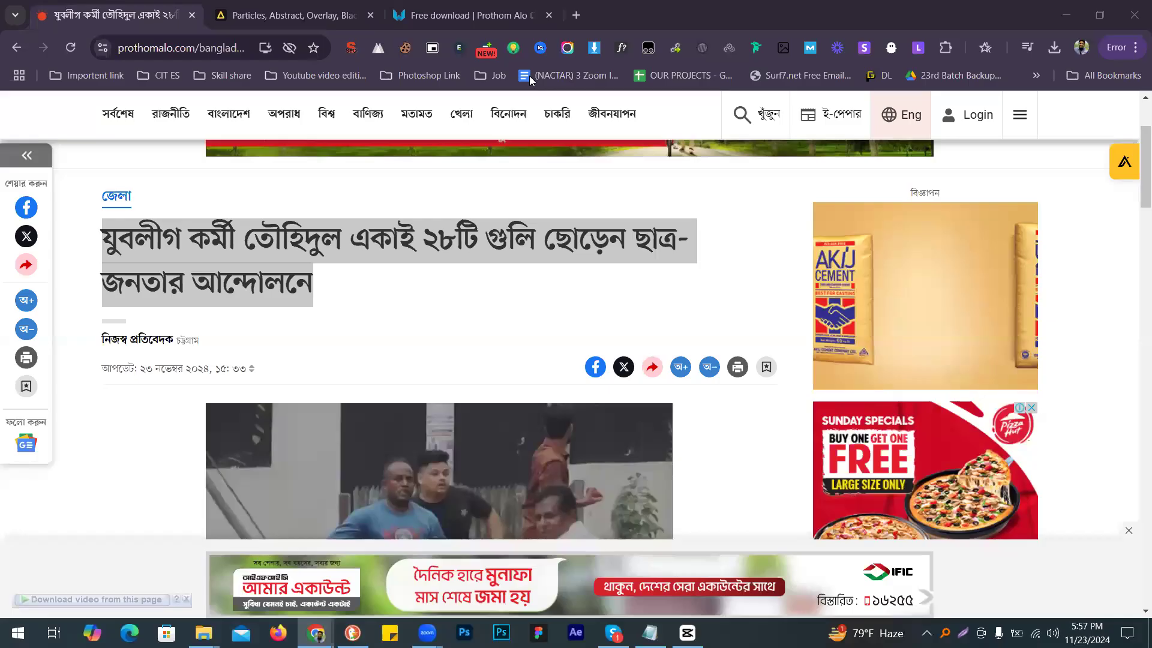
pyautogui.hotkey('ctrl', 'Tab')
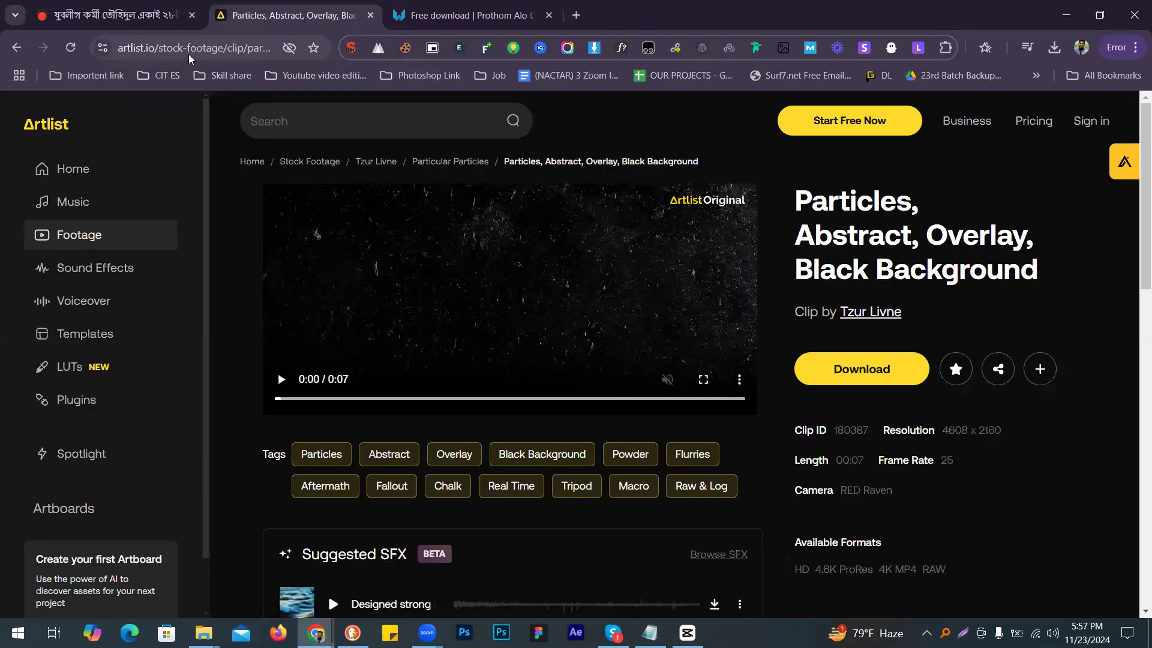
pyautogui.hotkey('ctrl', 't')
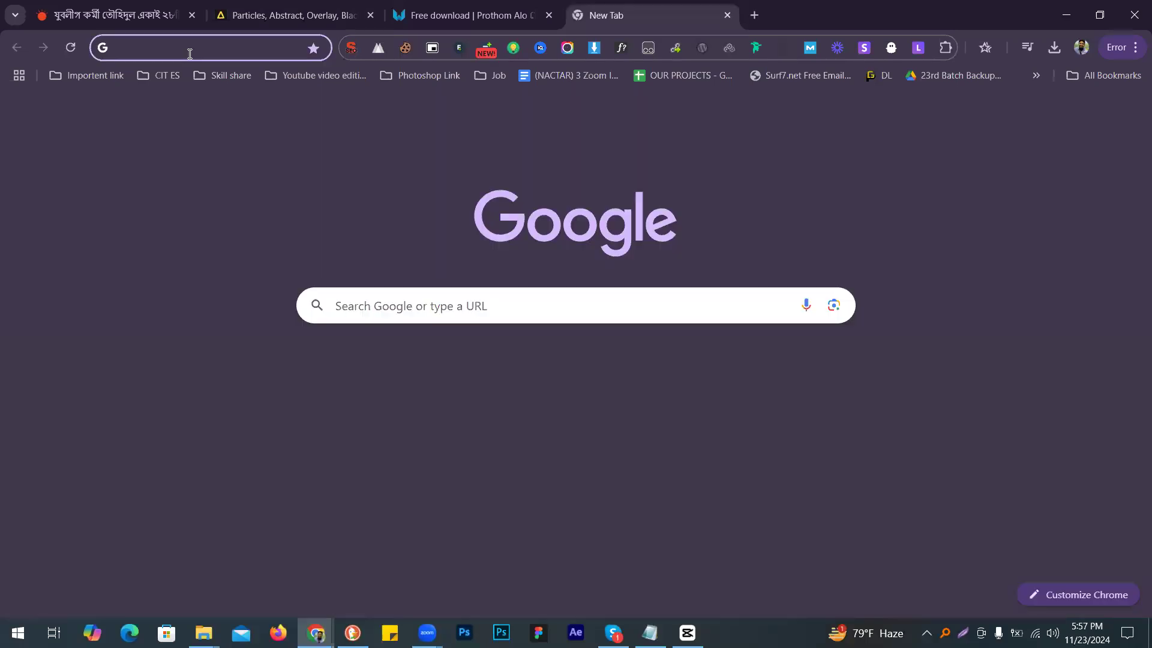
pyautogui.write('red b')
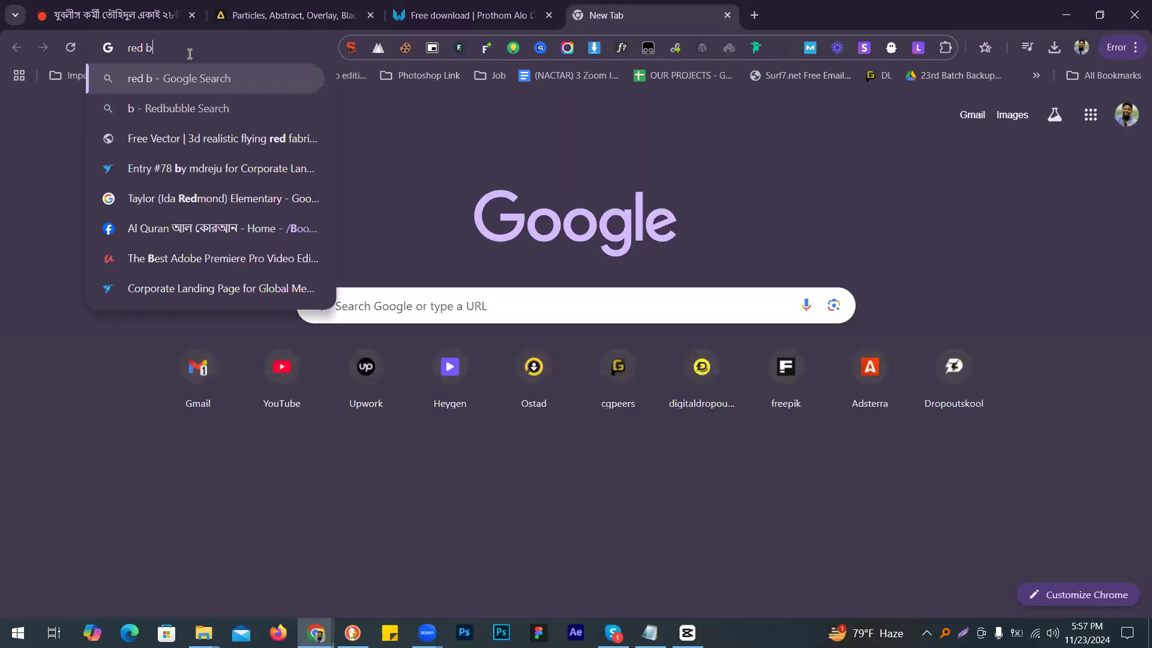
pyautogui.write('ackgroudn')
pyautogui.press('Return')
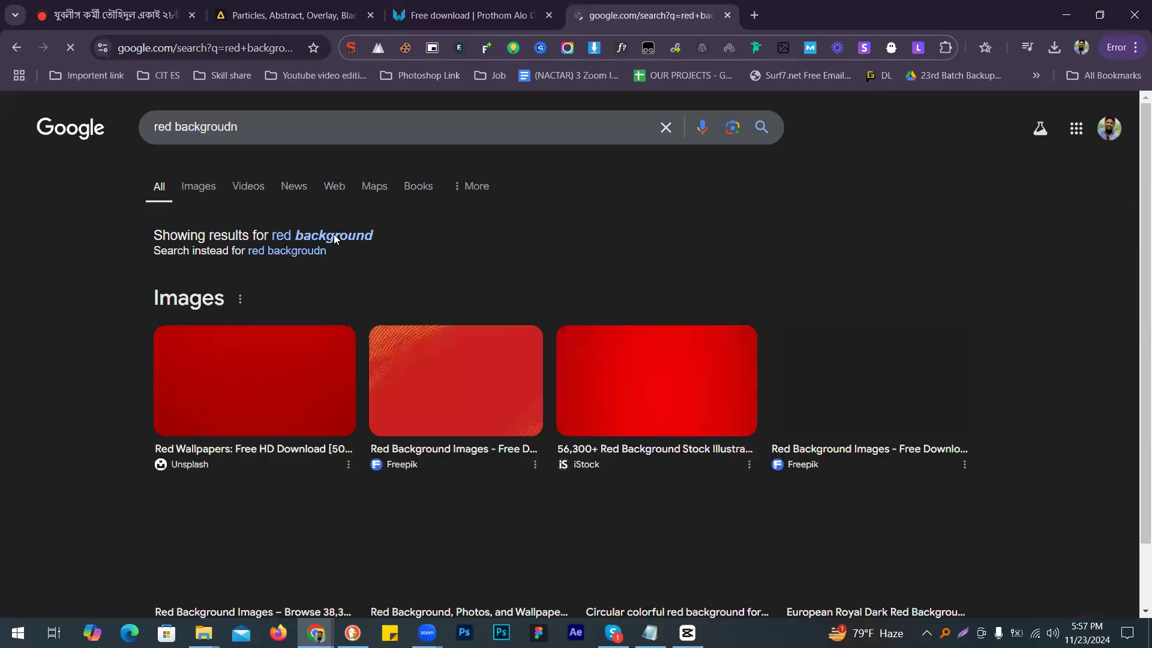
pyautogui.click(334, 238)
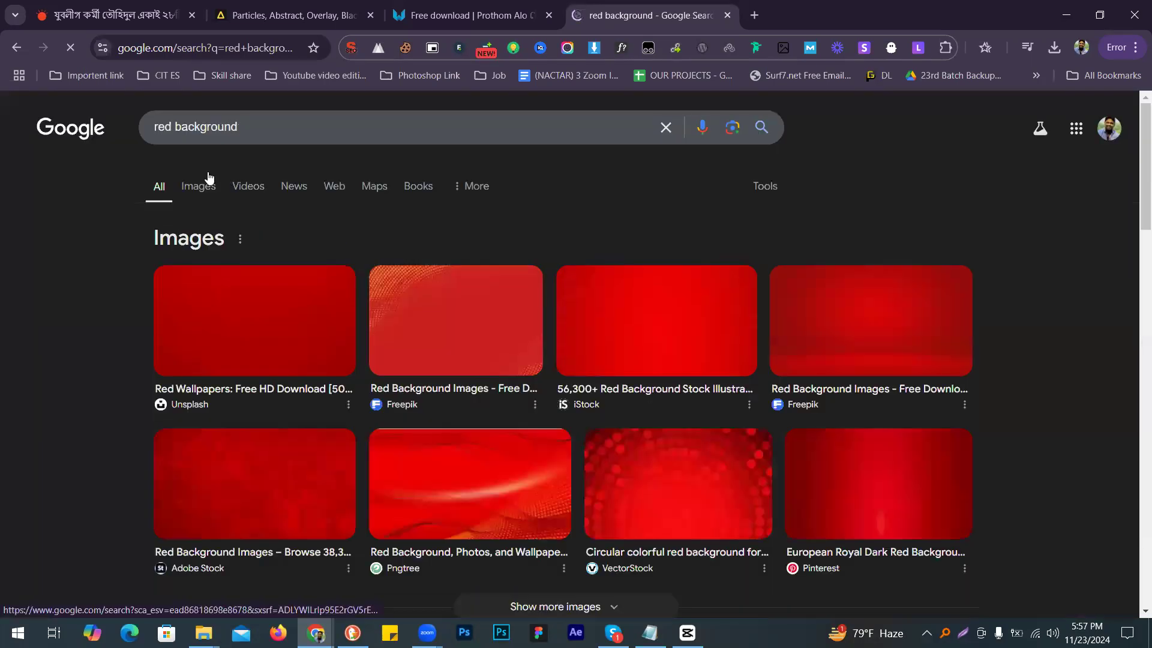
pyautogui.click(203, 187)
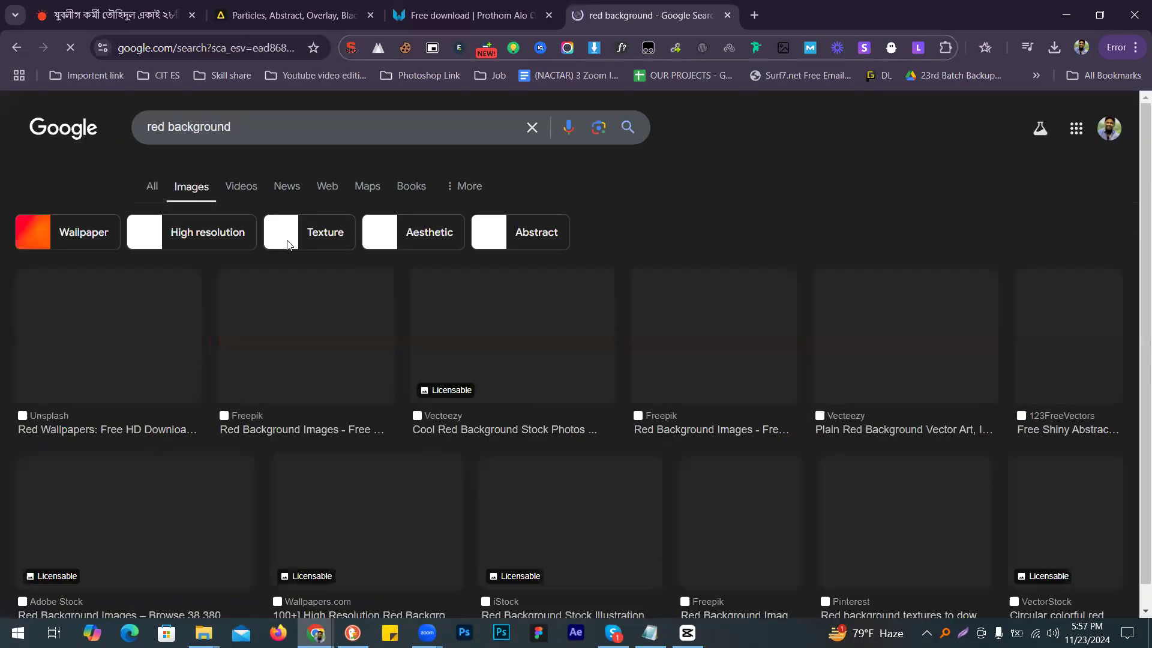
# Step: Save the plain red Unsplash wallpaper image and return to CapCut
pyautogui.click(143, 331)
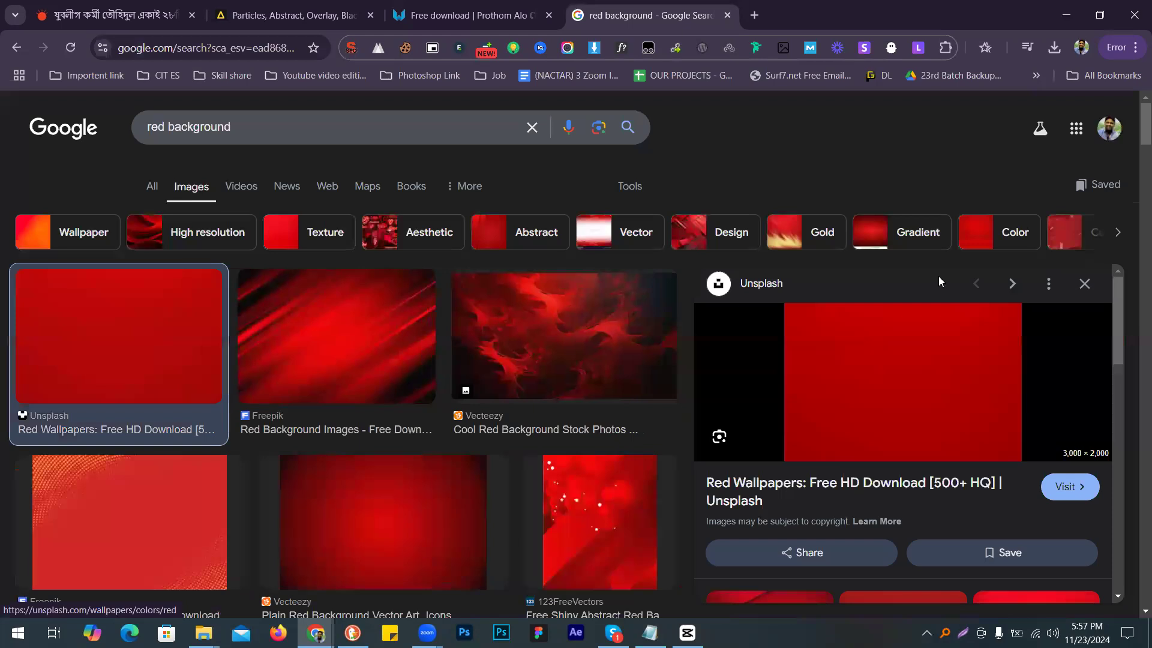
pyautogui.rightClick(938, 276)
pyautogui.press('Escape')
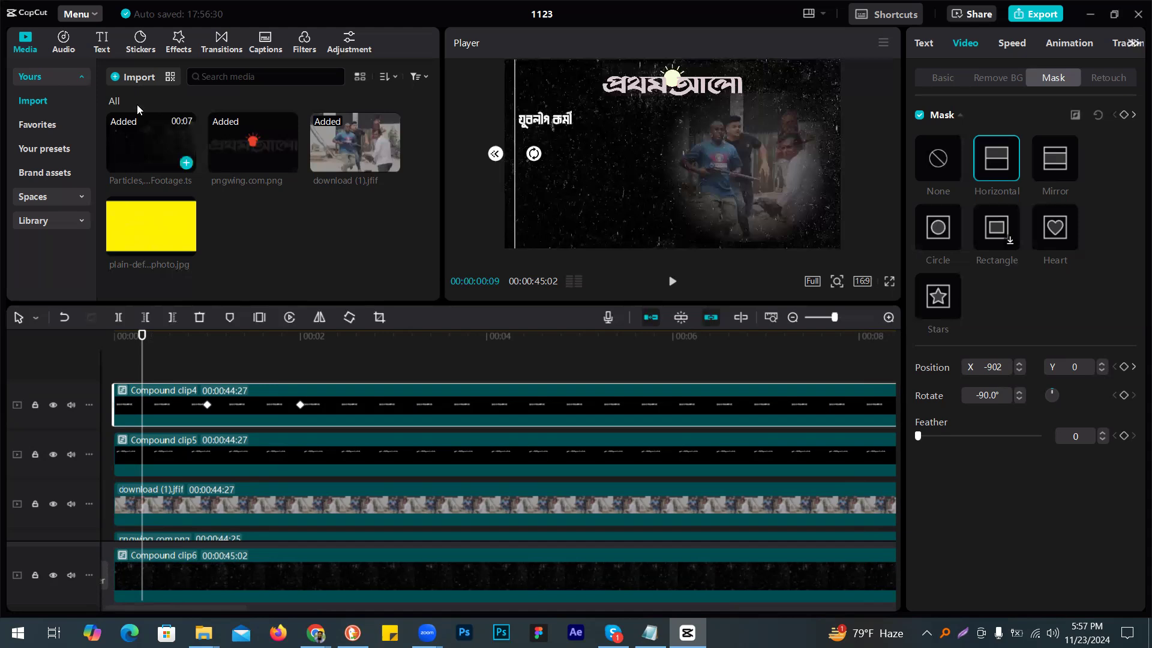
# Step: Import the downloaded red image and place it on a new track above the headline clips, starting at 00:00:00:09
pyautogui.click(138, 77)
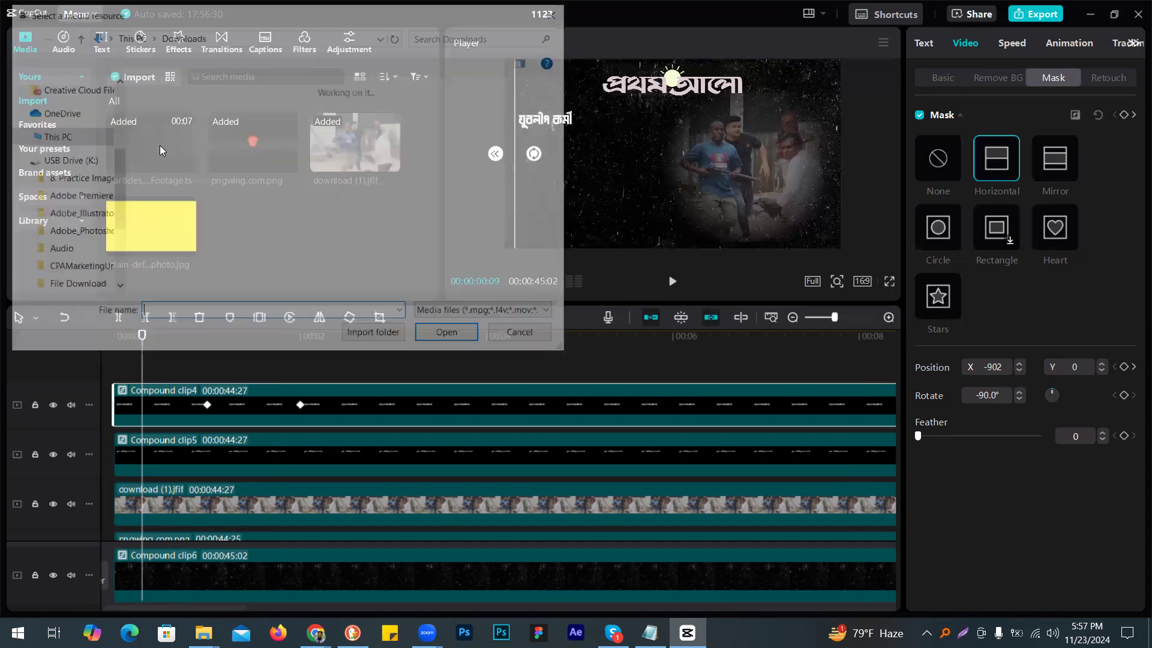
pyautogui.press('Return')
pyautogui.moveTo(240, 267); pyautogui.dragTo(142, 368)
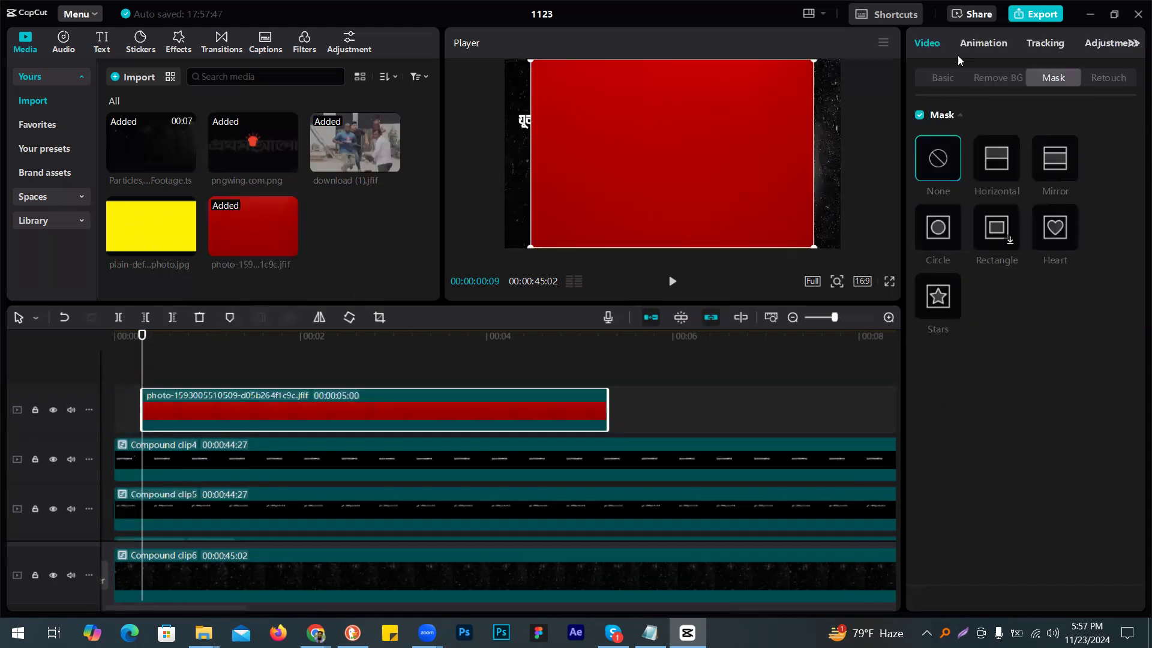
# Step: Turn off uniform scale for the red image and shrink it to a small box with 13% width and 11% height
pyautogui.click(949, 77)
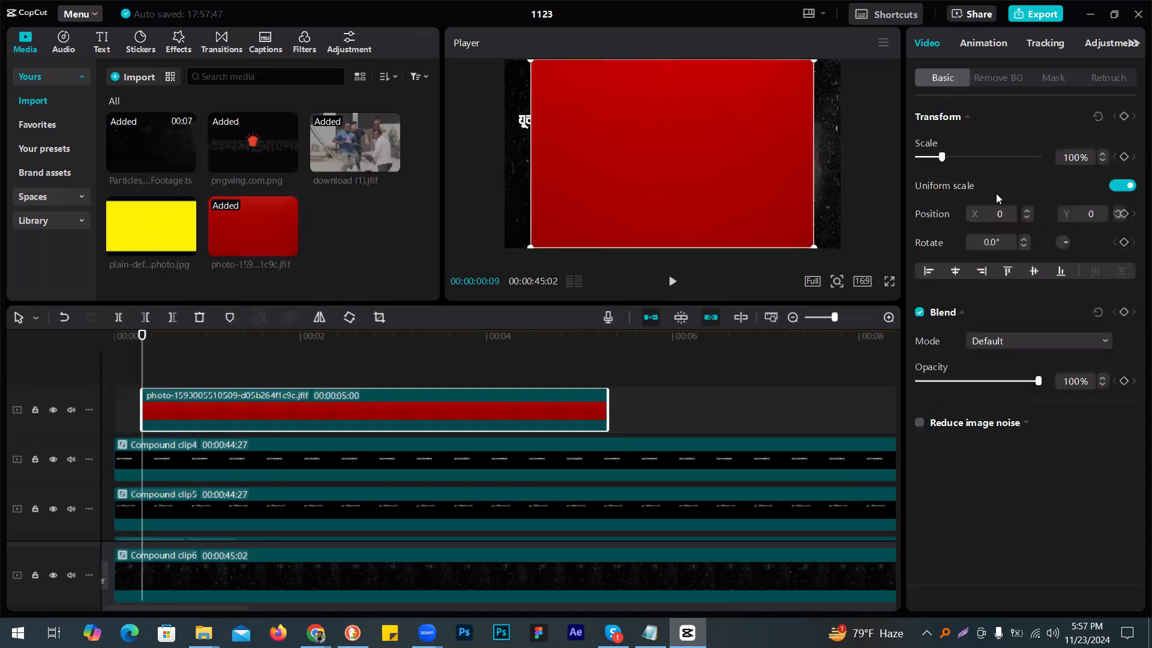
pyautogui.click(1123, 184)
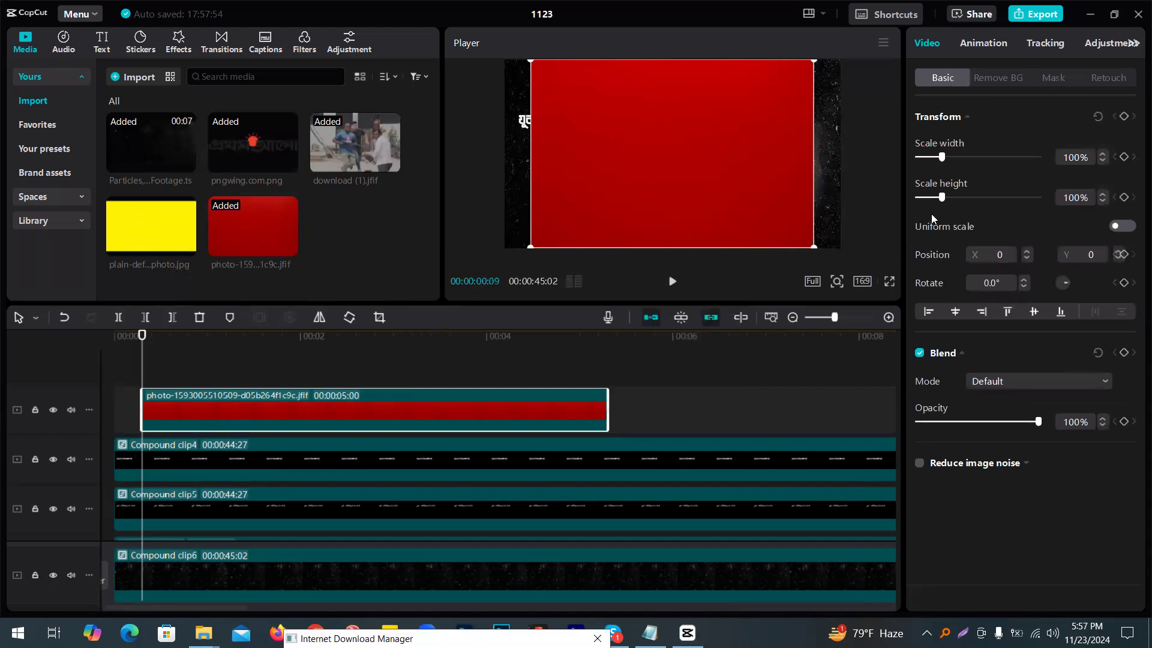
pyautogui.moveTo(942, 198); pyautogui.dragTo(918, 197)
pyautogui.moveTo(658, 132); pyautogui.dragTo(648, 118)
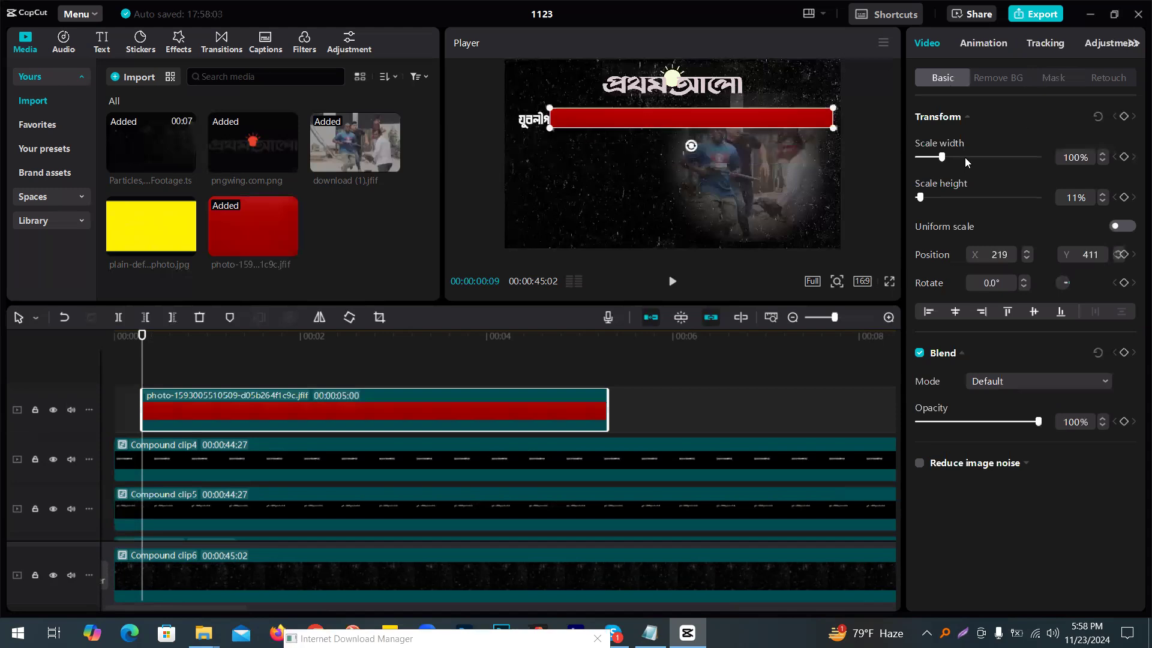
pyautogui.moveTo(932, 160); pyautogui.dragTo(921, 158)
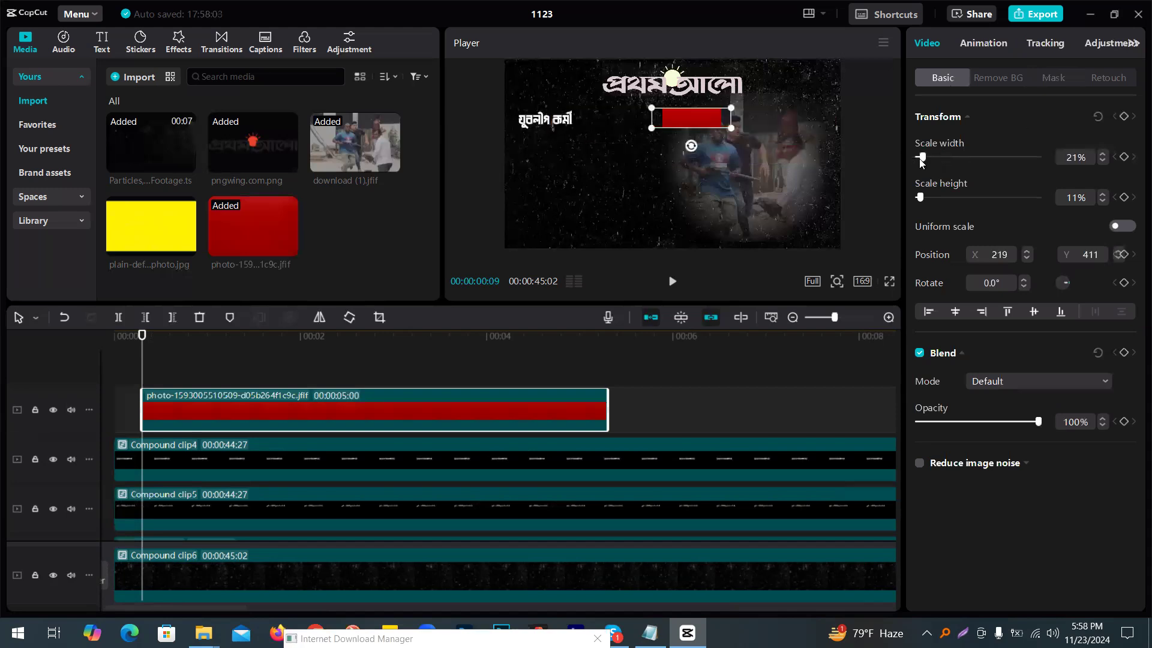
pyautogui.moveTo(701, 126); pyautogui.dragTo(600, 127)
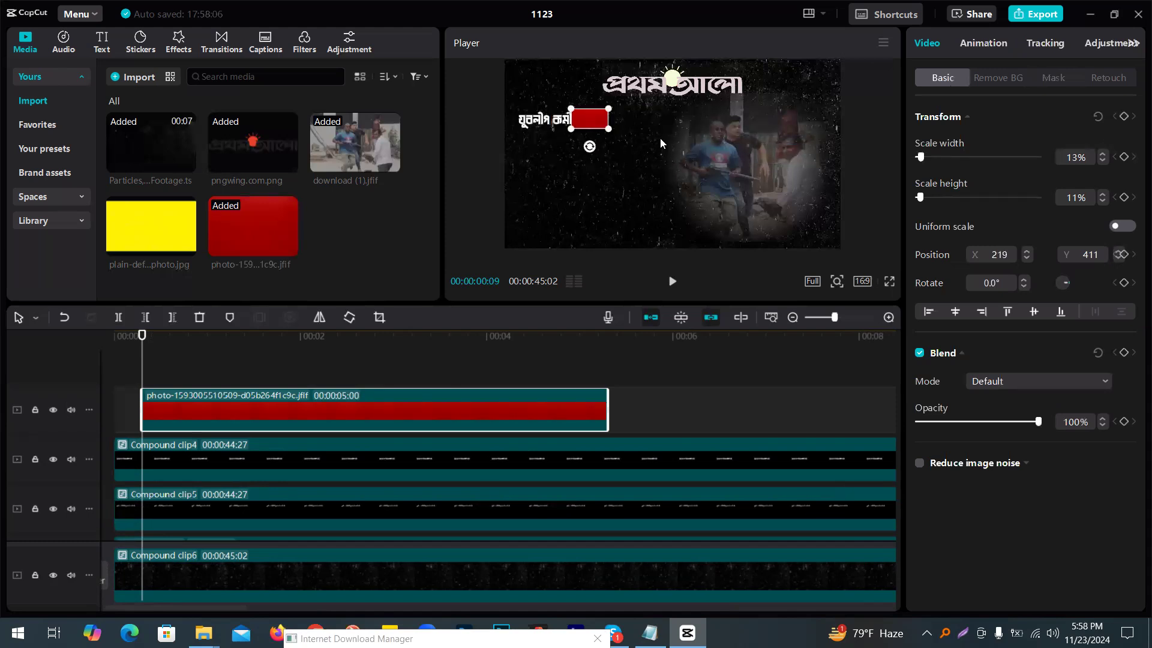
# Step: Place the red box over the headline's third word at X -904, Y 377, using the frame at 00:00:00:17, and check it full screen
pyautogui.moveTo(582, 152); pyautogui.dragTo(579, 159)
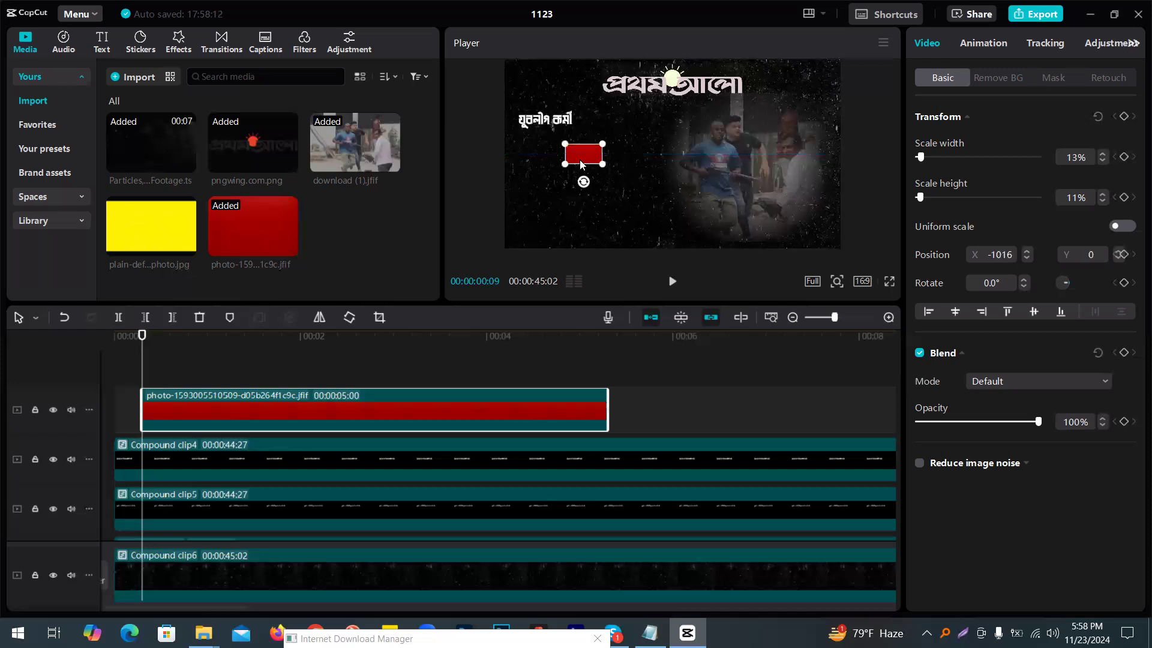
pyautogui.click(137, 349)
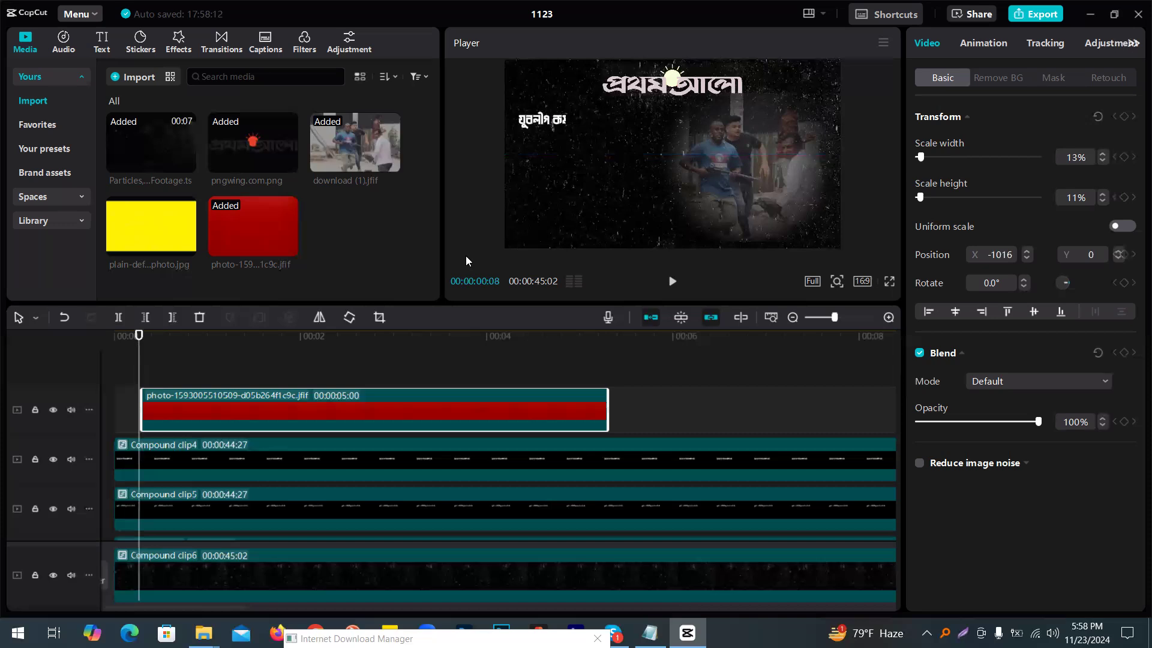
pyautogui.press('Right')
pyautogui.press('Right')
pyautogui.press('Right')
pyautogui.press('Right')
pyautogui.press('Right')
pyautogui.press('Right')
pyautogui.press('Right')
pyautogui.press('Right')
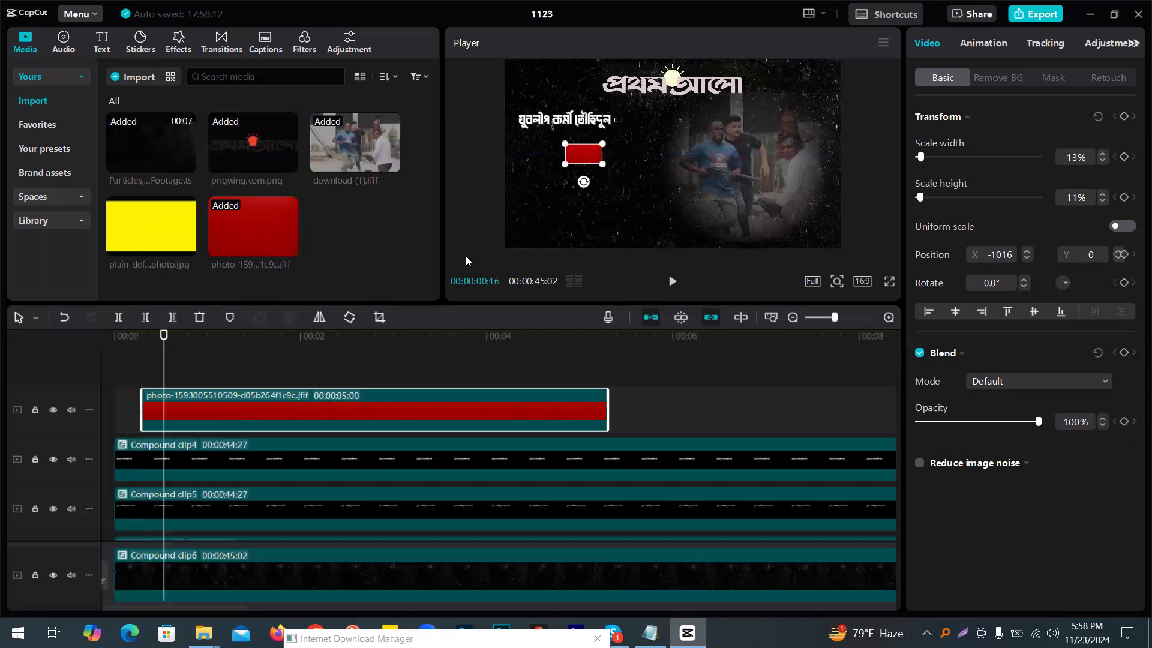
pyautogui.press('Right')
pyautogui.moveTo(597, 144); pyautogui.dragTo(607, 111)
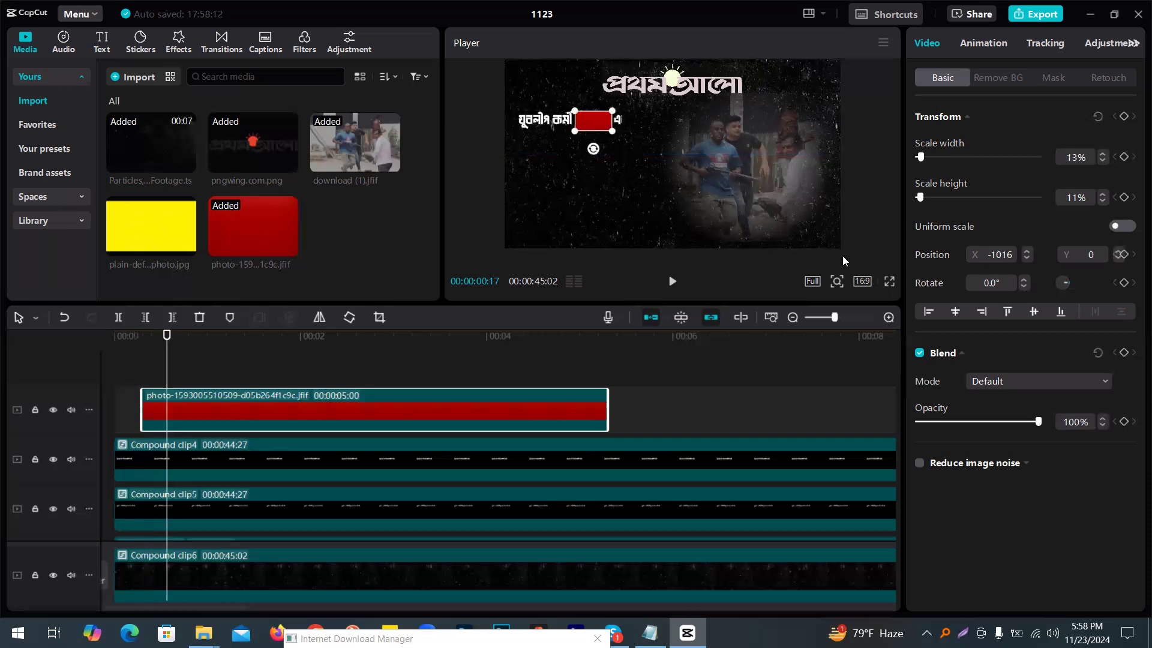
pyautogui.click(889, 281)
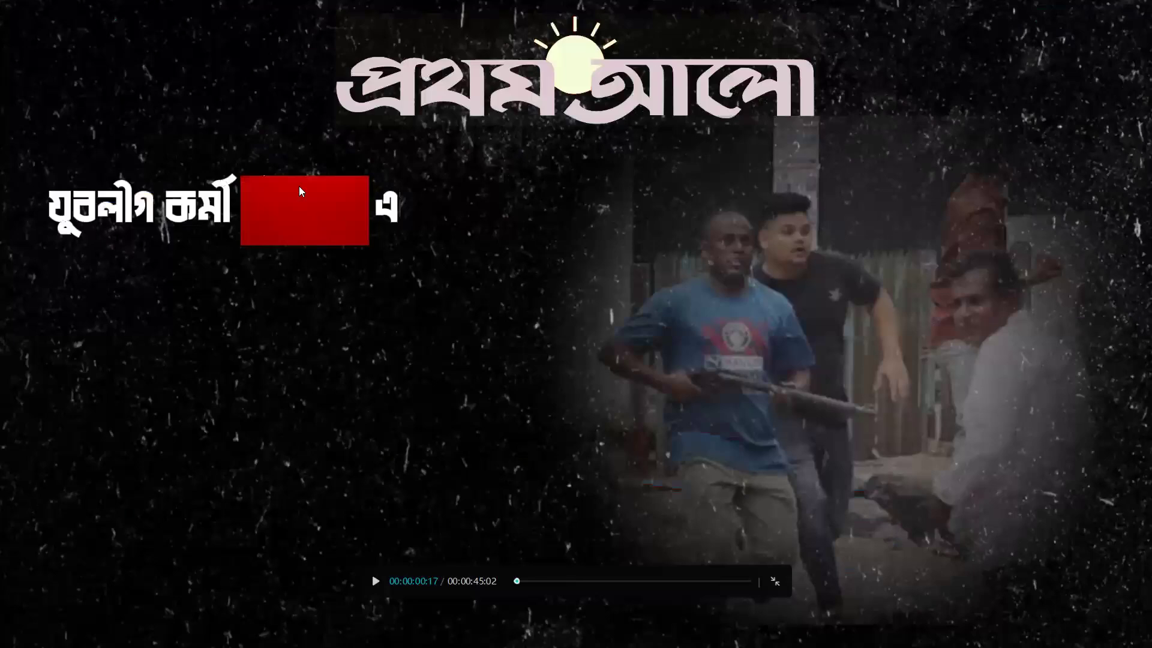
pyautogui.press('Escape')
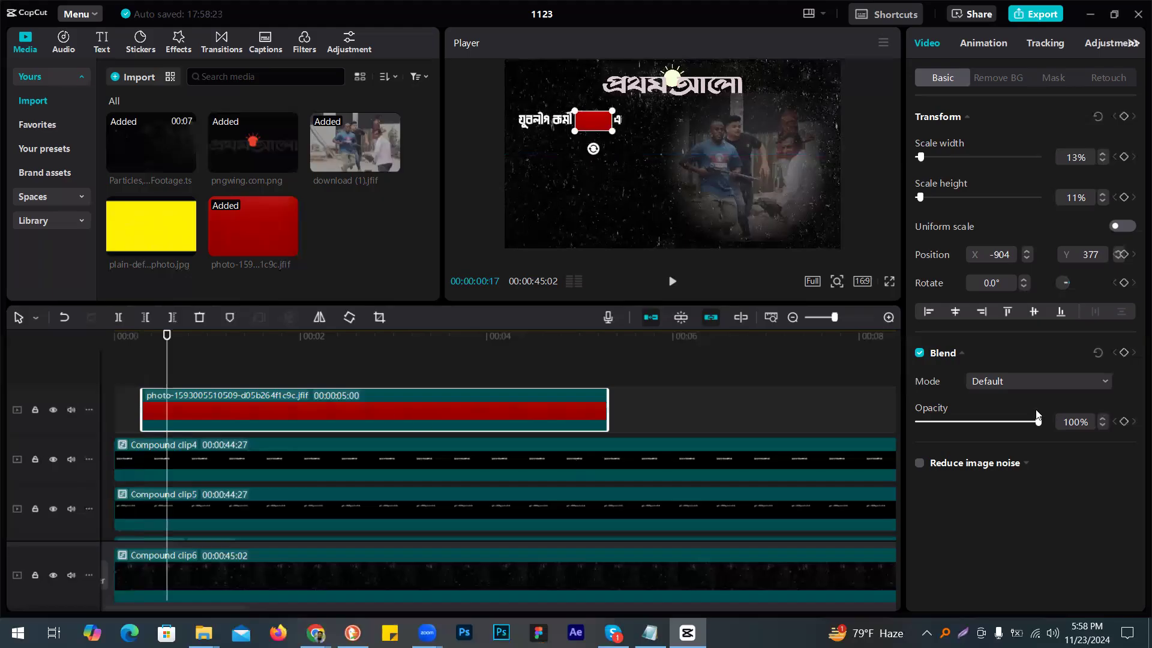
# Step: Try the Multiply blend mode on the red box, and settle on Screen
pyautogui.click(1010, 386)
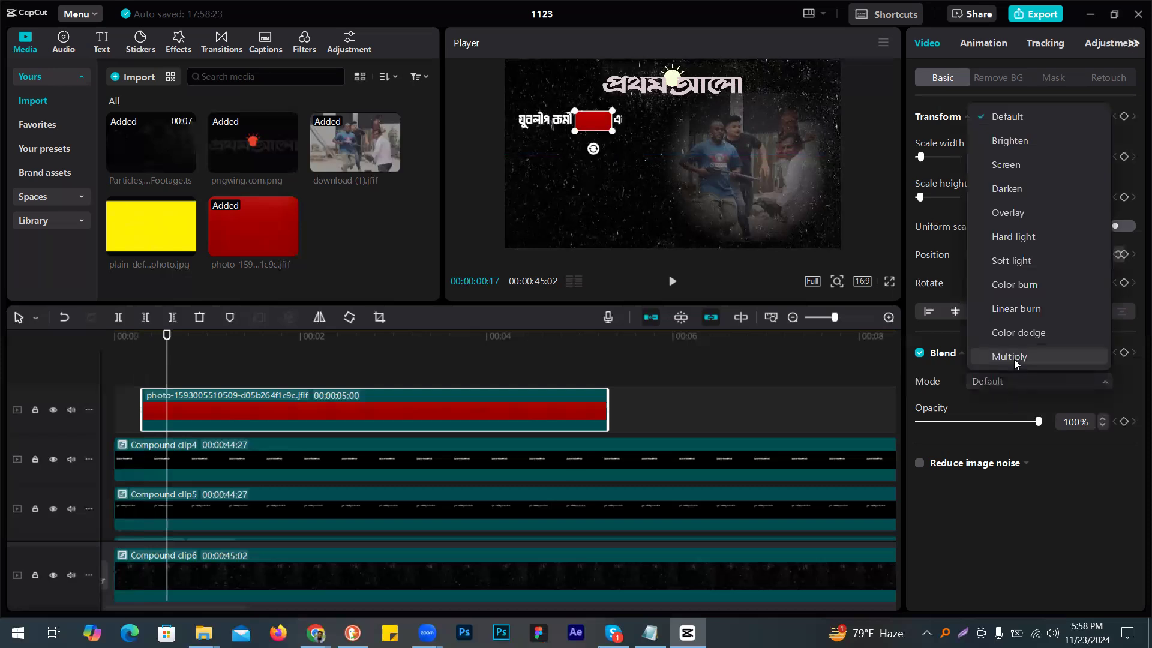
pyautogui.click(1014, 358)
pyautogui.click(1038, 385)
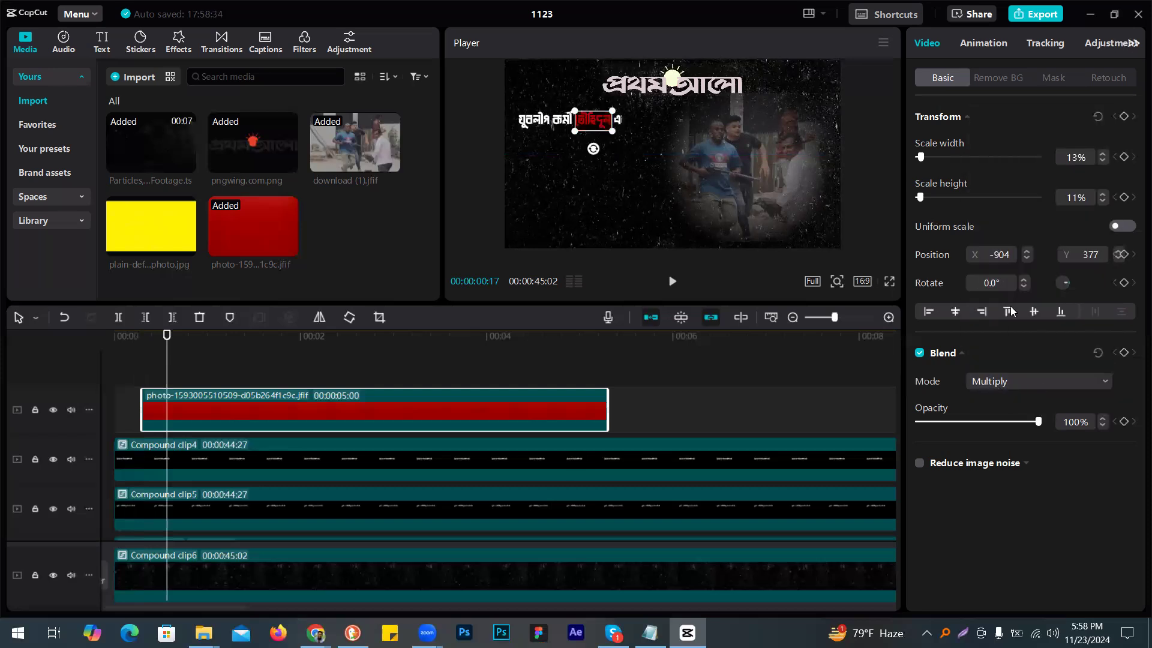
pyautogui.click(1006, 165)
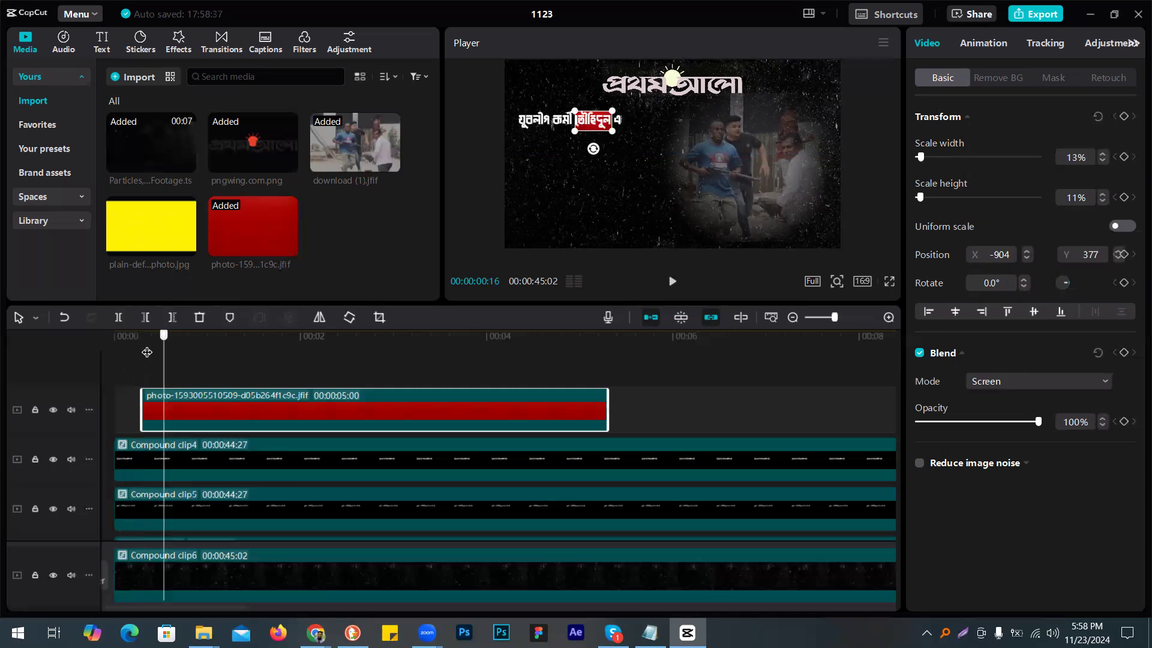
# Step: Play the reveal from the beginning and stop the playhead at 00:00:00:09, where the red clip starts
pyautogui.press('Home')
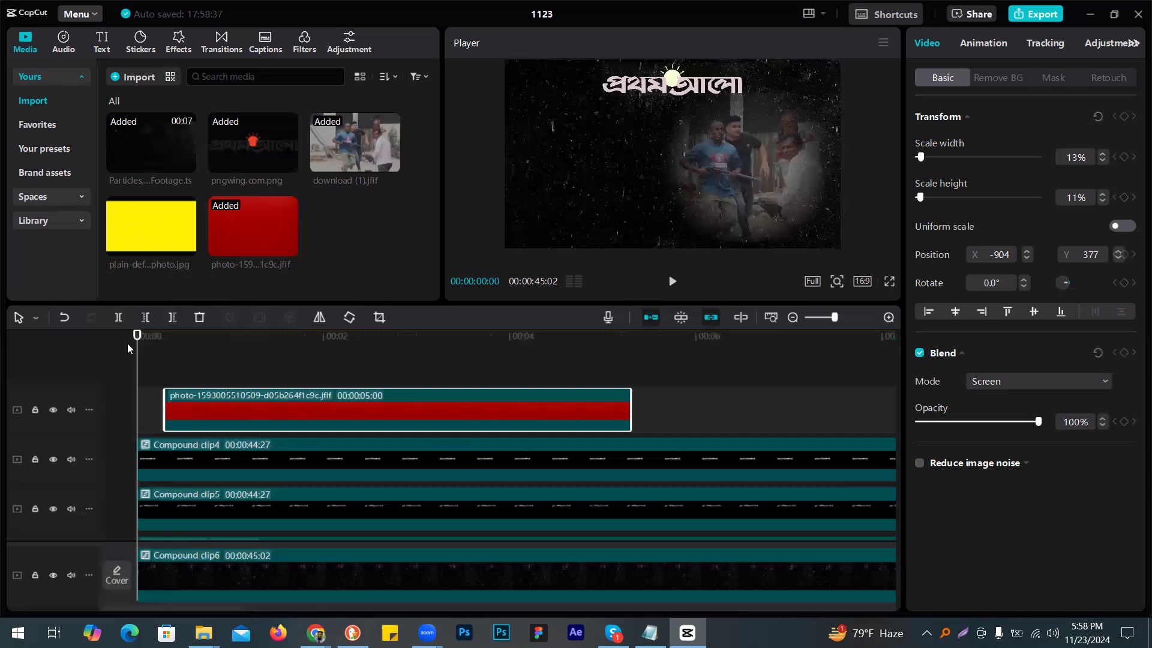
pyautogui.press('space')
pyautogui.press('space')
pyautogui.press('Right')
pyautogui.press('Right')
pyautogui.press('Right')
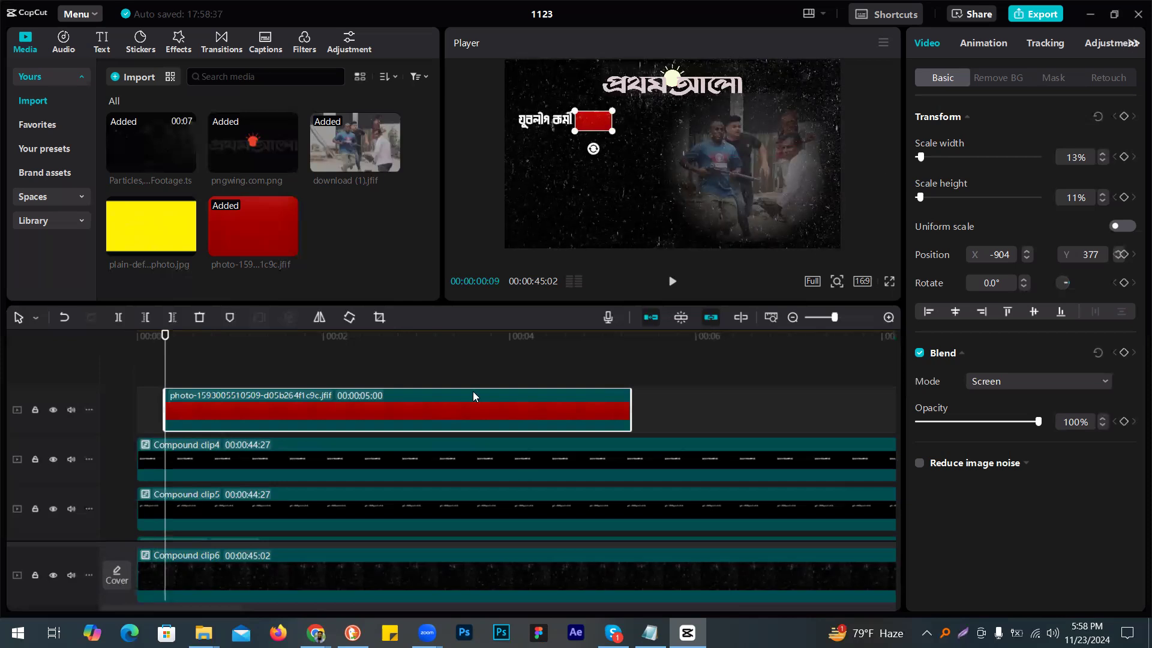
# Step: Apply a Horizontal mask rotated to -90° to the red box clip
pyautogui.click(1056, 77)
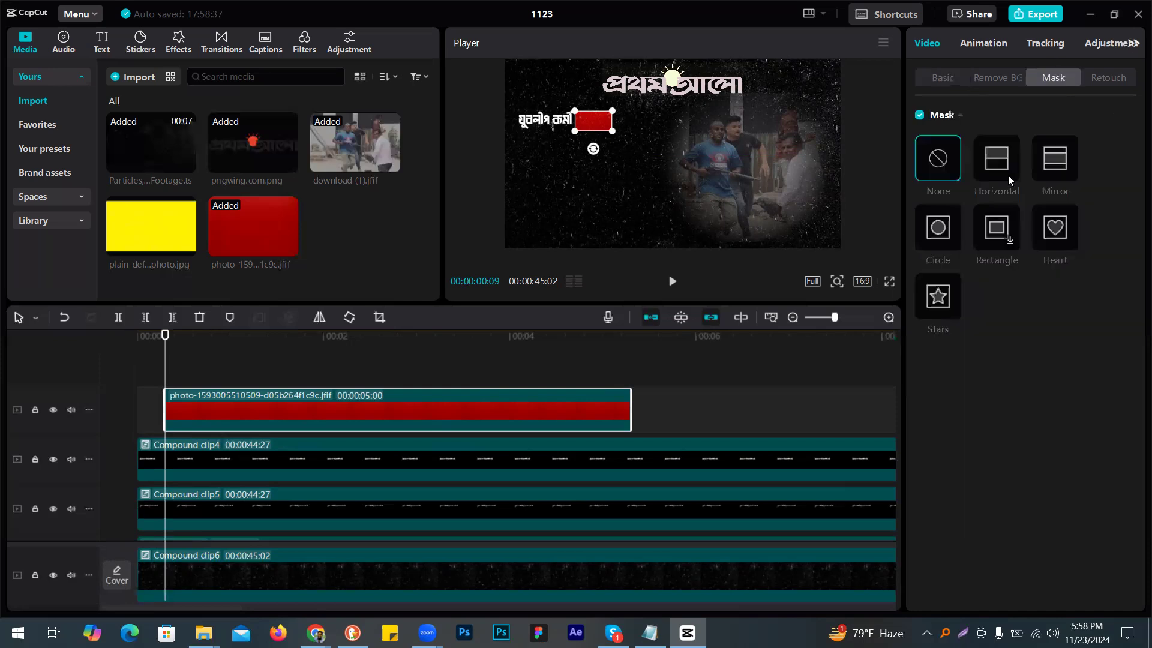
pyautogui.click(994, 157)
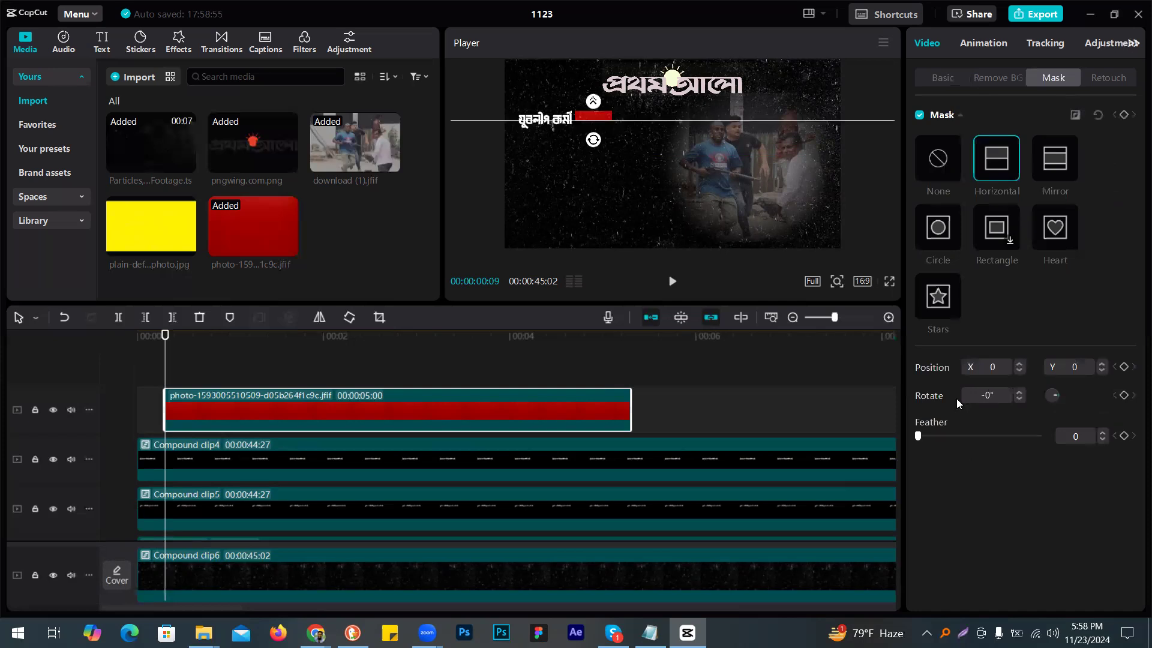
pyautogui.write('-')
pyautogui.write('90')
pyautogui.press('Return')
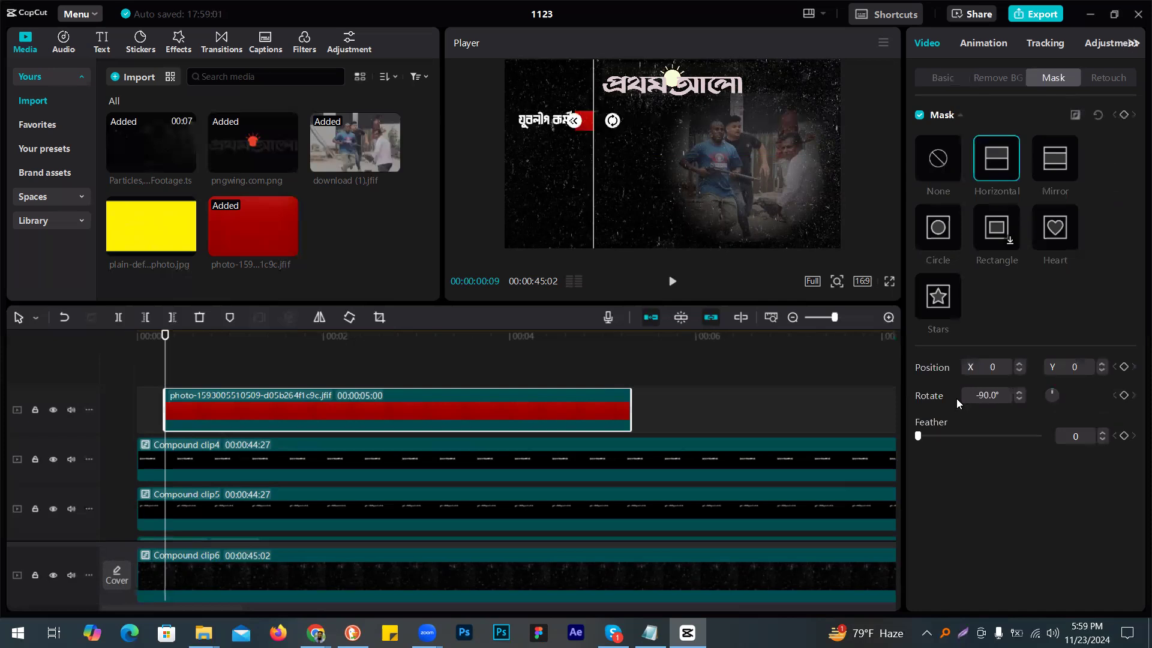
# Step: Keyframe the red box's mask position from X -1500, Y -336 at 00:00:00:09 to X 1500, Y -721 at 00:00:00:16
pyautogui.moveTo(577, 177); pyautogui.dragTo(571, 183)
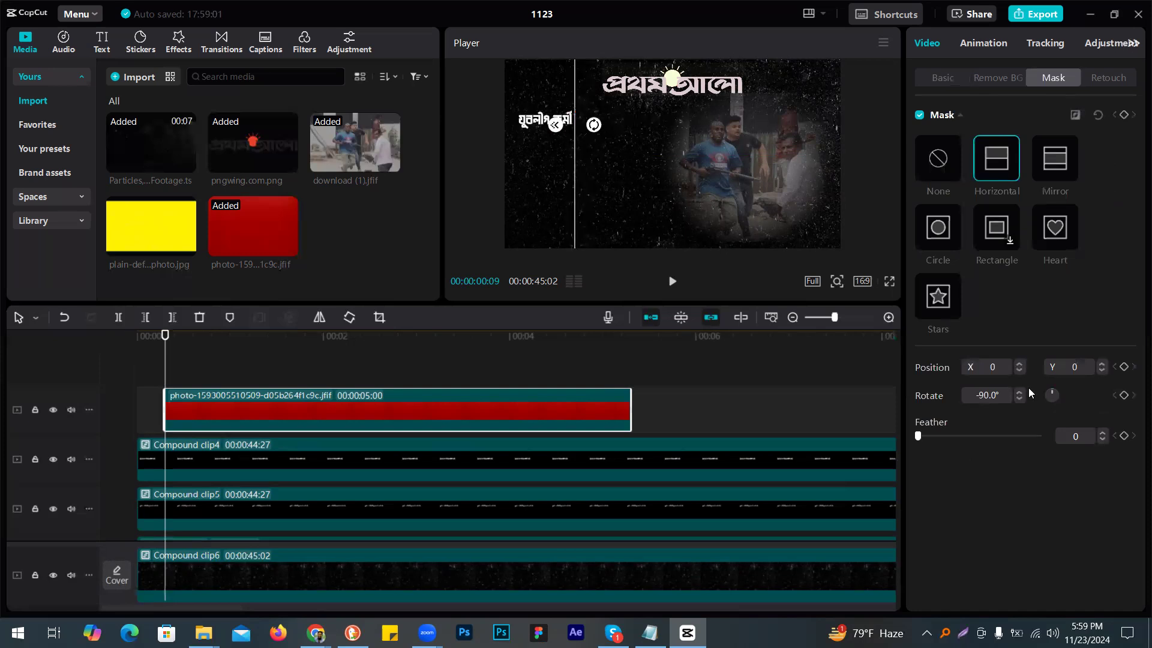
pyautogui.click(1124, 367)
pyautogui.press('Right')
pyautogui.press('Right')
pyautogui.press('Right')
pyautogui.press('Right')
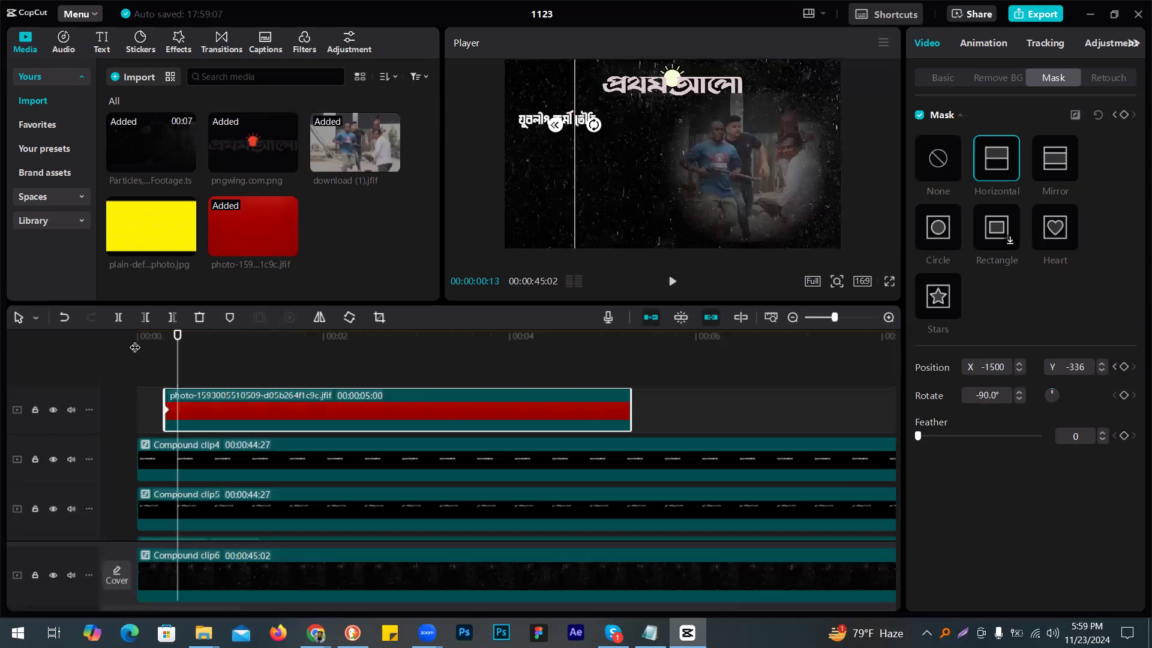
pyautogui.press('Right')
pyautogui.press('Right')
pyautogui.press('Right')
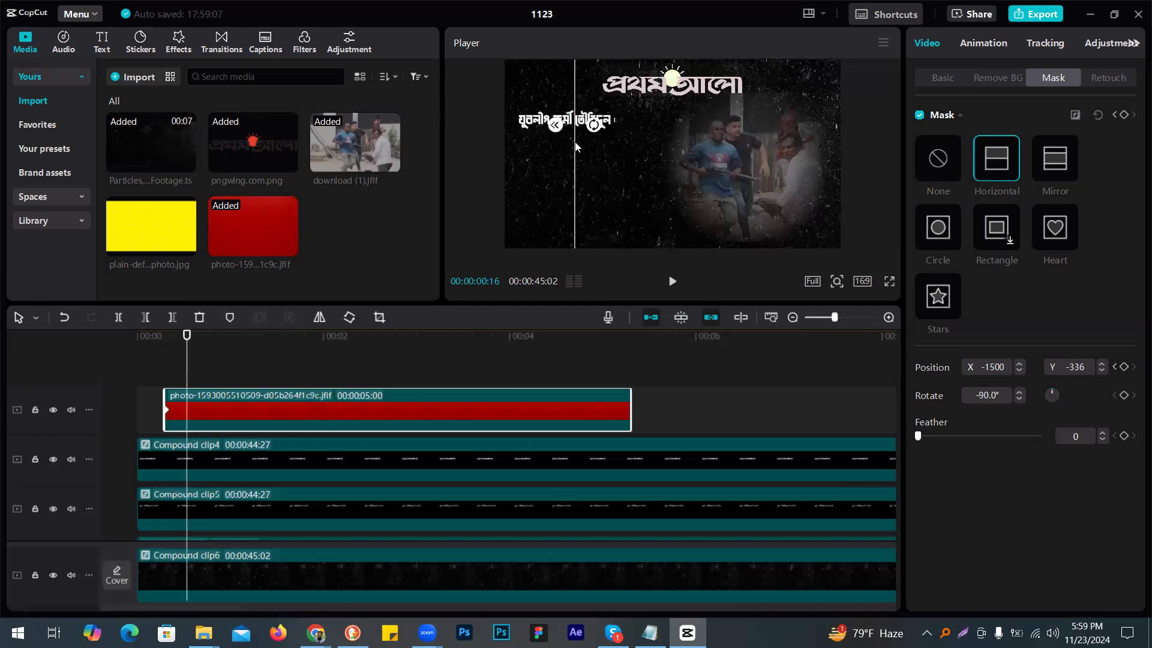
pyautogui.moveTo(583, 143); pyautogui.dragTo(612, 146)
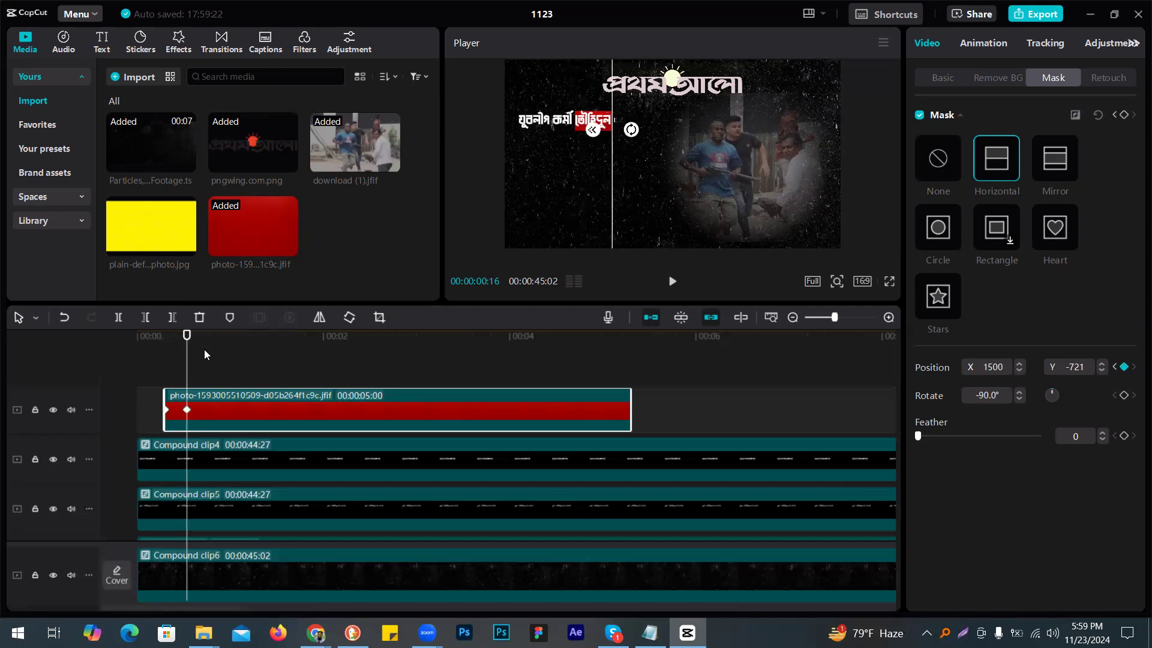
# Step: Play the highlight animation full screen from the beginning, exit full screen, and scrub the playhead to 00:00:02:03
pyautogui.press('Home')
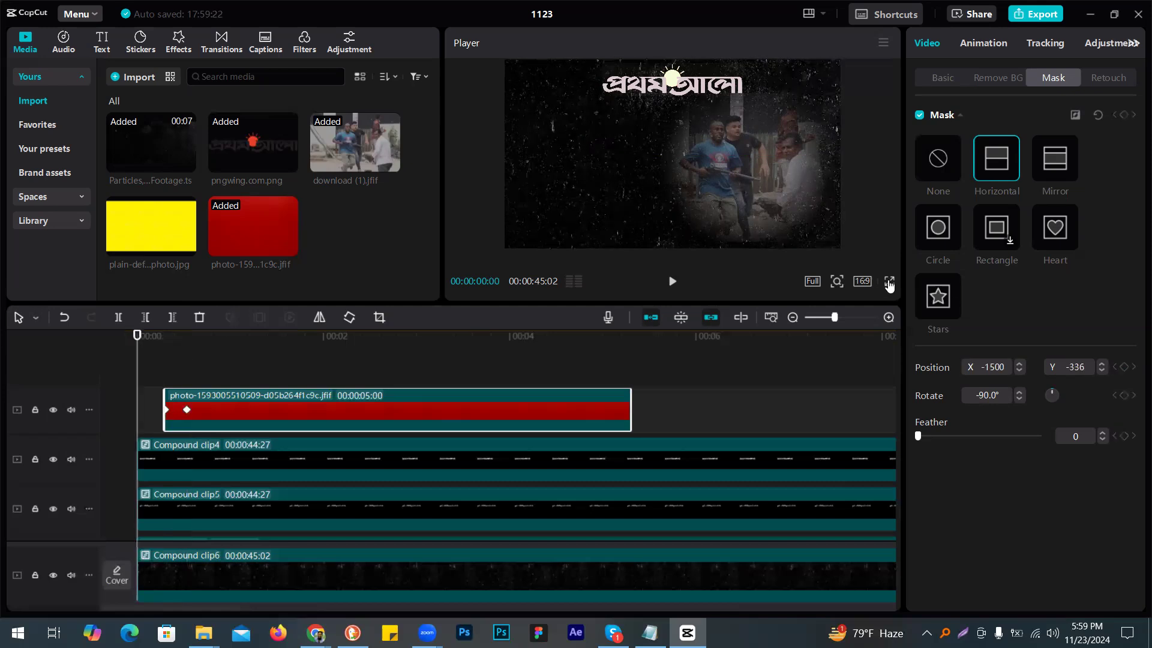
pyautogui.click(889, 287)
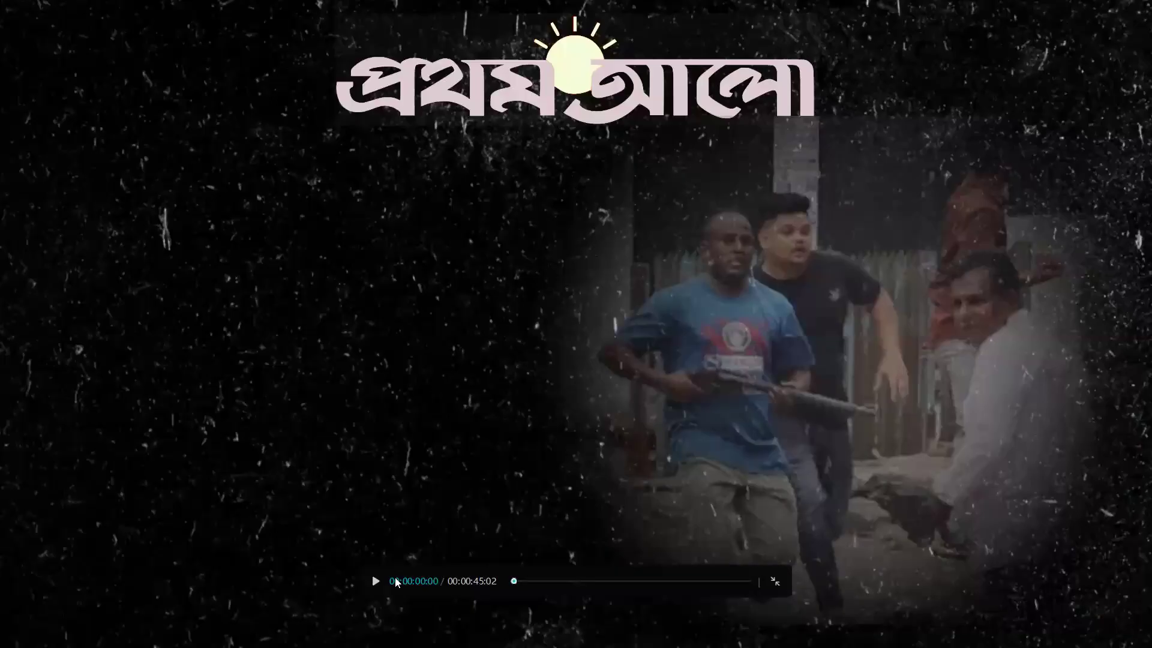
pyautogui.click(375, 580)
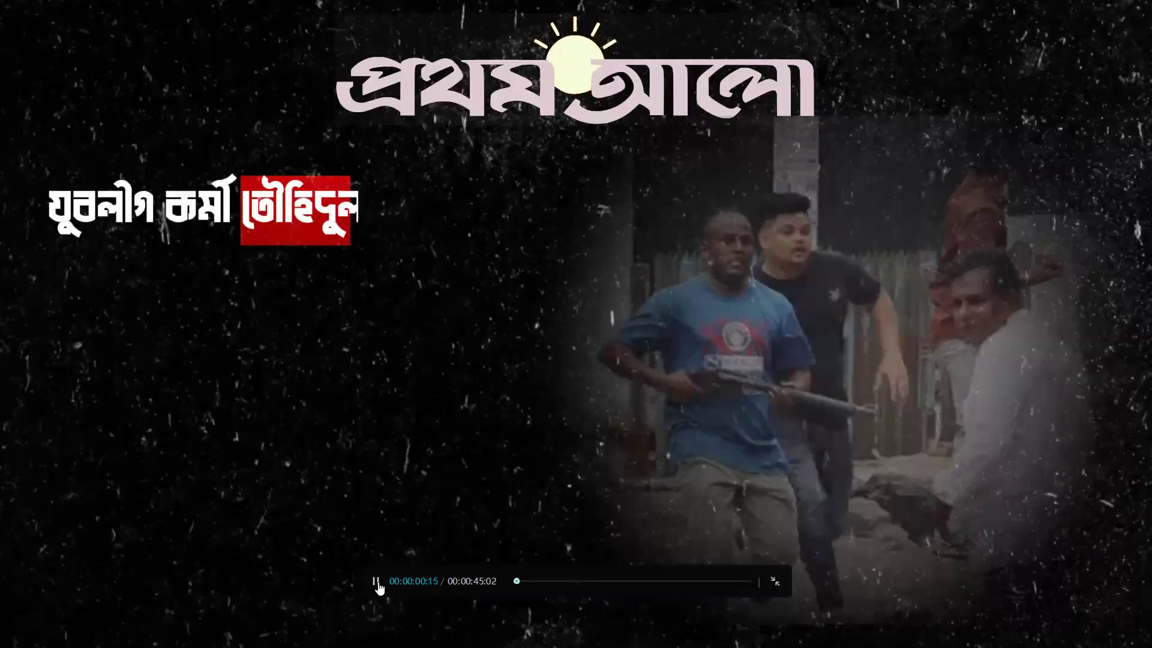
pyautogui.press('space')
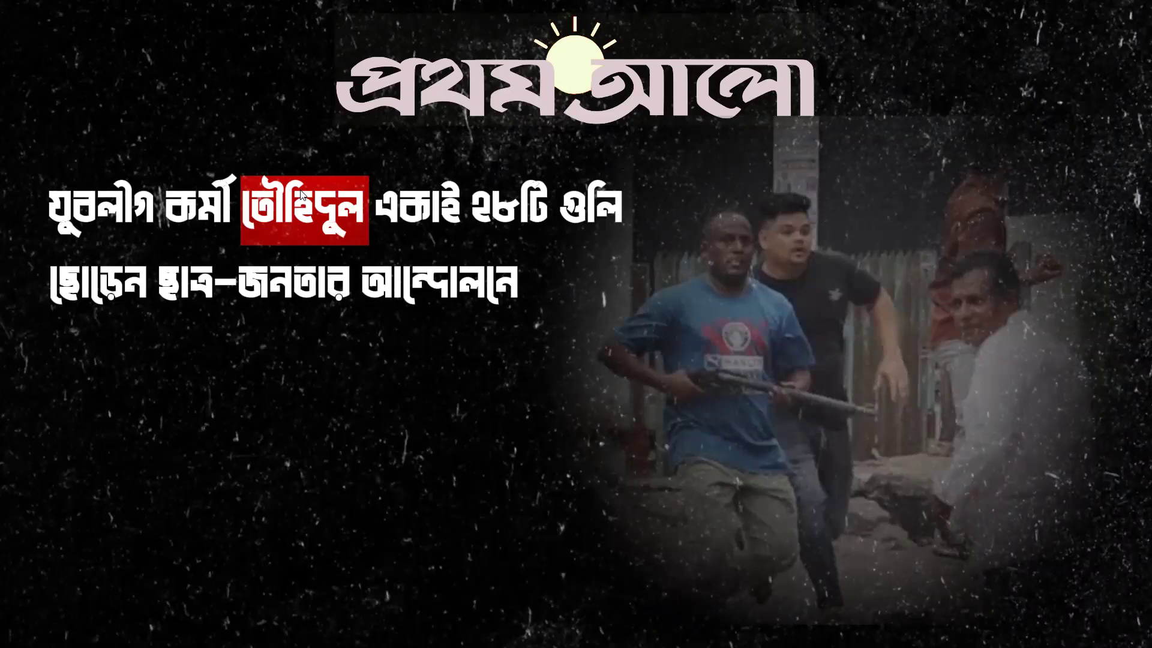
pyautogui.press('Escape')
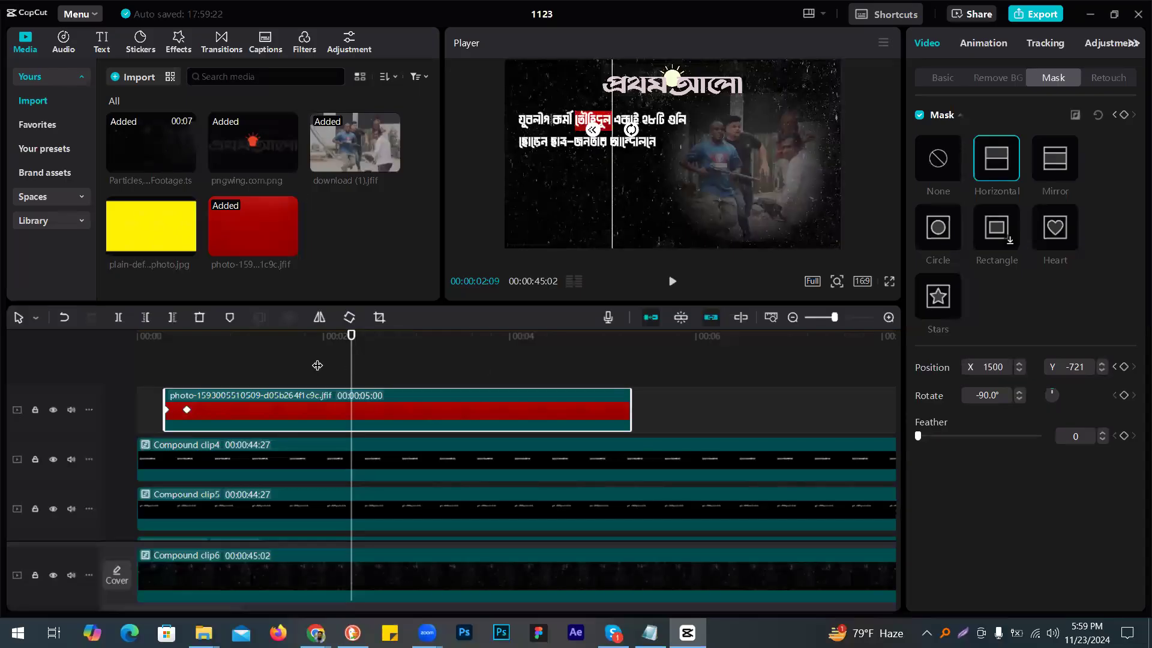
pyautogui.click(192, 366)
pyautogui.moveTo(167, 366); pyautogui.dragTo(332, 363)
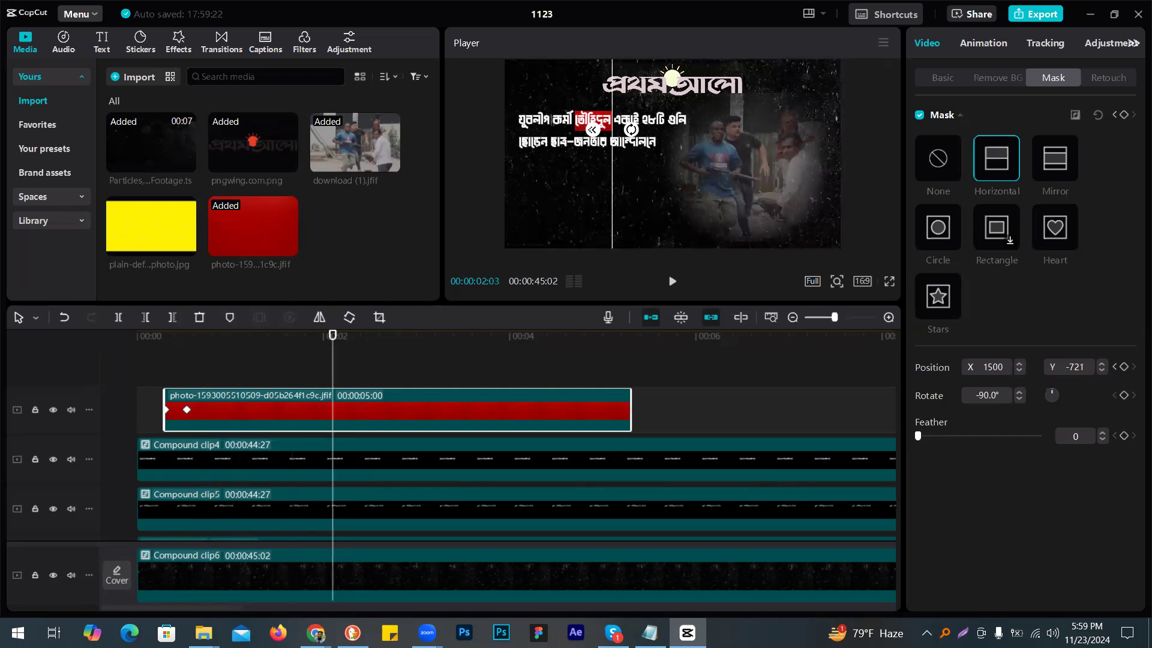
# Step: Switch to Chrome and read the Prothom Alo article's opening paragraphs and the police official's statement below the ad
pyautogui.click(317, 633)
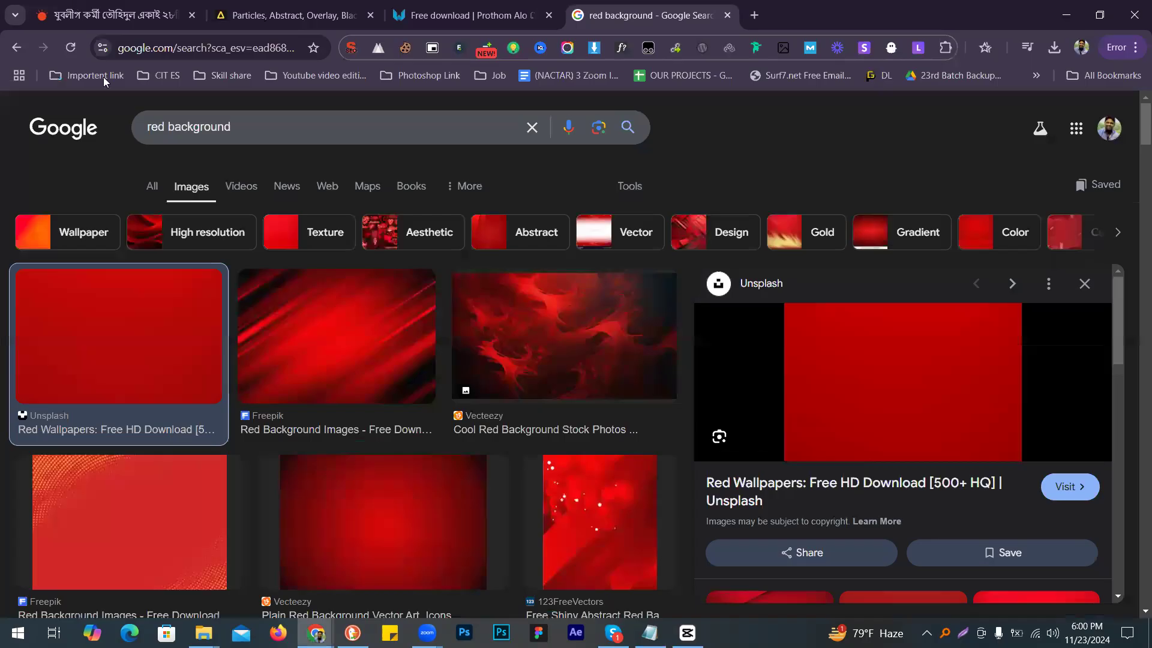
pyautogui.hotkey('ctrl', '1')
pyautogui.scroll(-6, 494, 378)
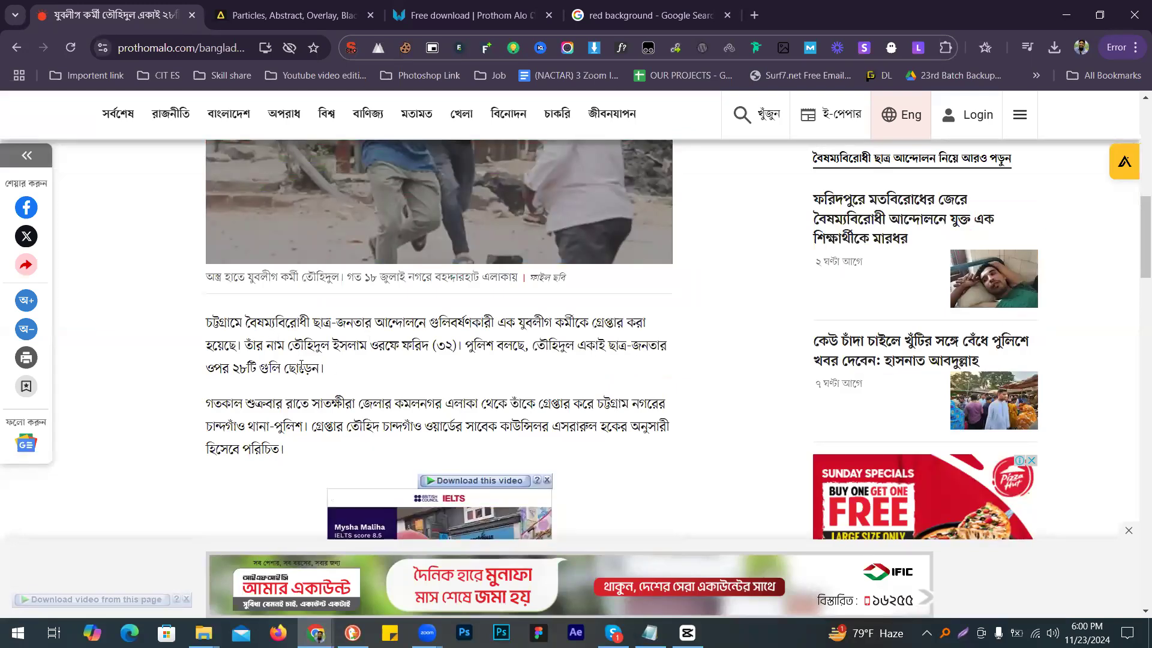
pyautogui.scroll(-1, 303, 367)
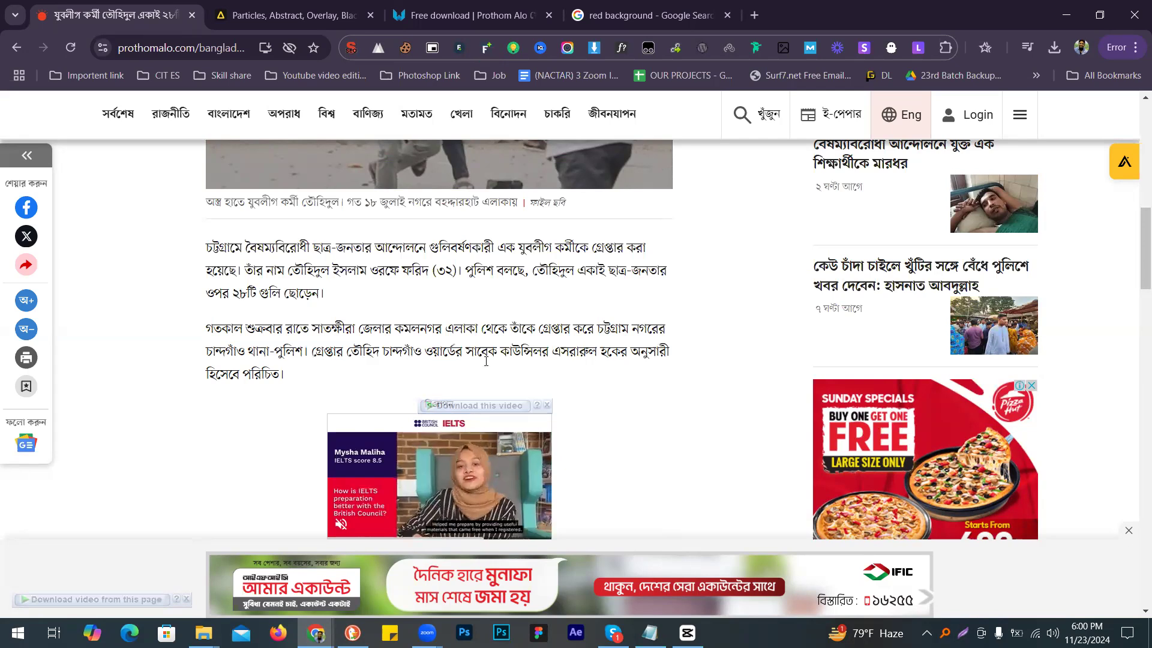
pyautogui.scroll(-4, 298, 377)
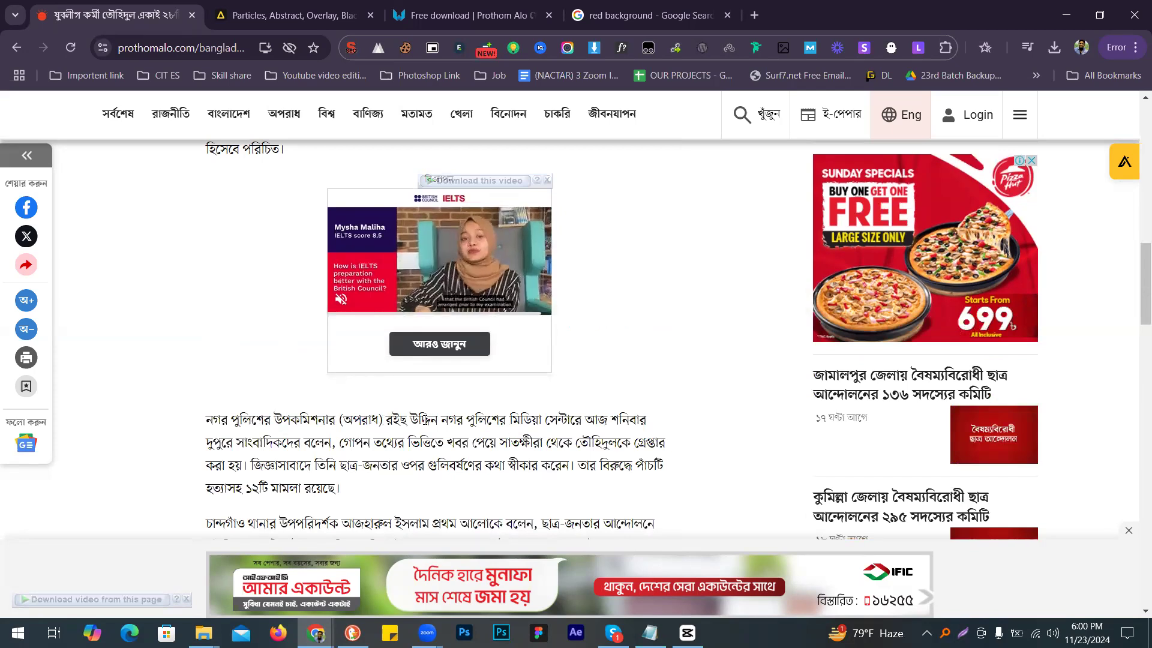
pyautogui.moveTo(437, 419); pyautogui.dragTo(386, 419)
pyautogui.scroll(3, 218, 357)
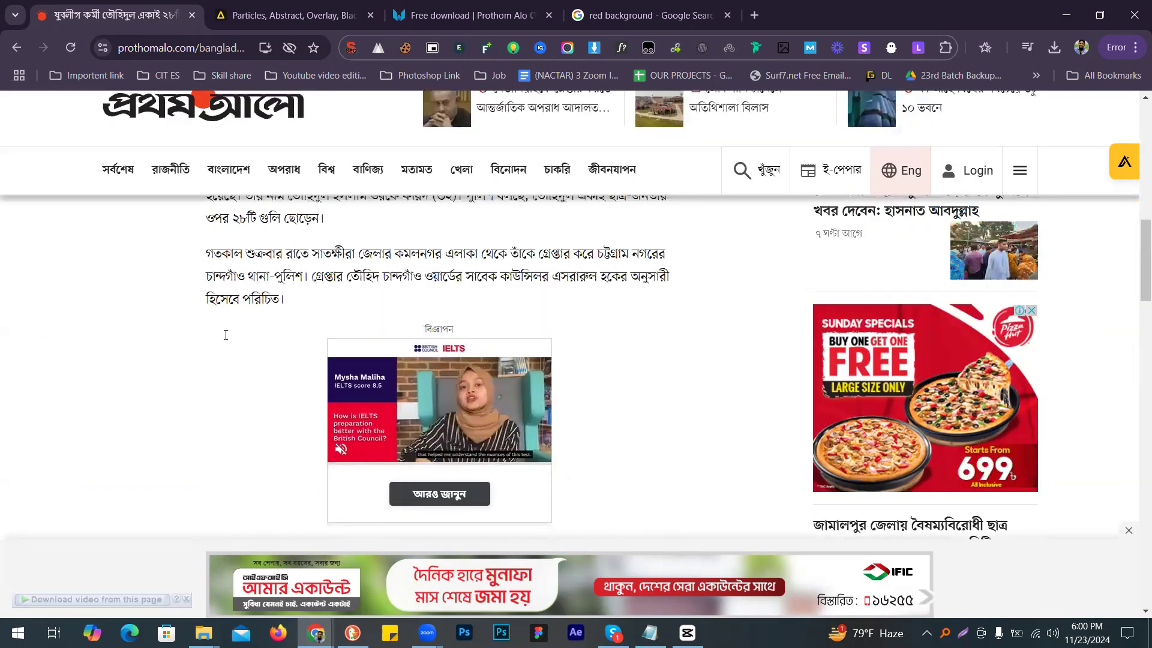
pyautogui.scroll(2, 231, 331)
pyautogui.tripleClick(237, 342)
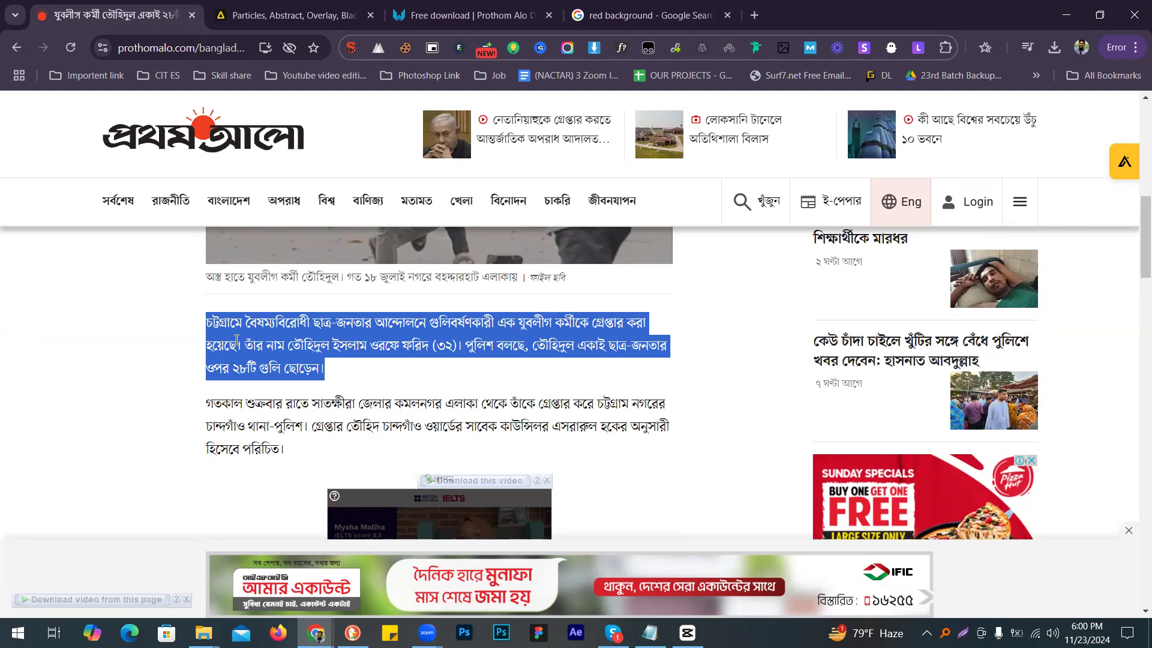
pyautogui.scroll(-5, 384, 386)
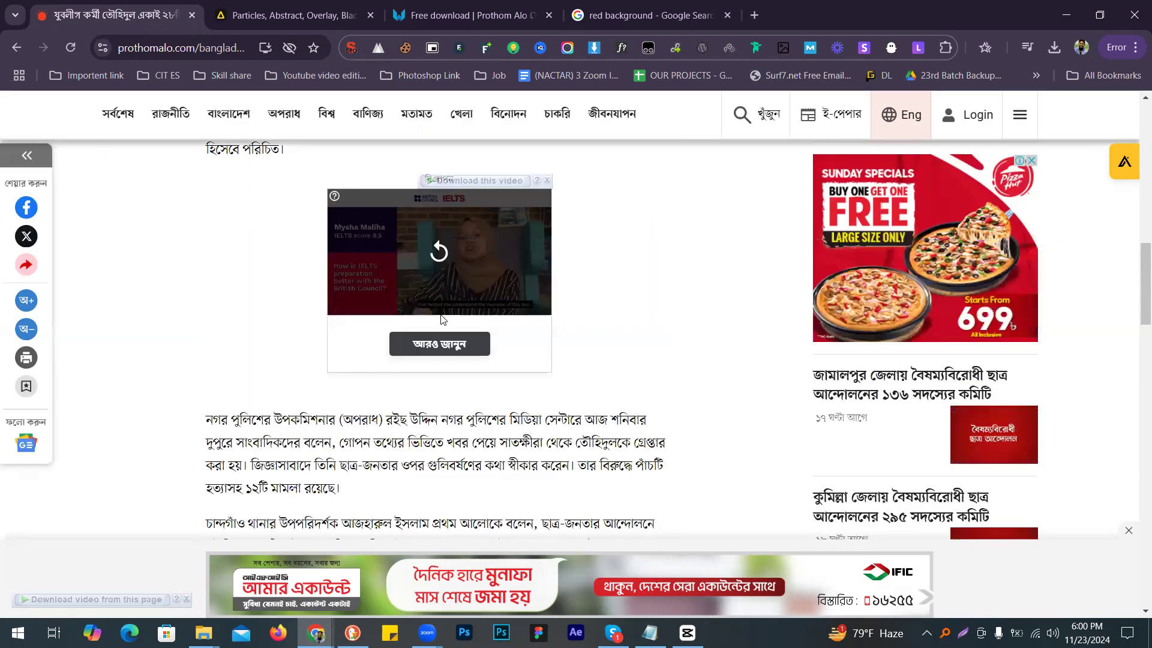
pyautogui.hotkey('alt', 'Tab')
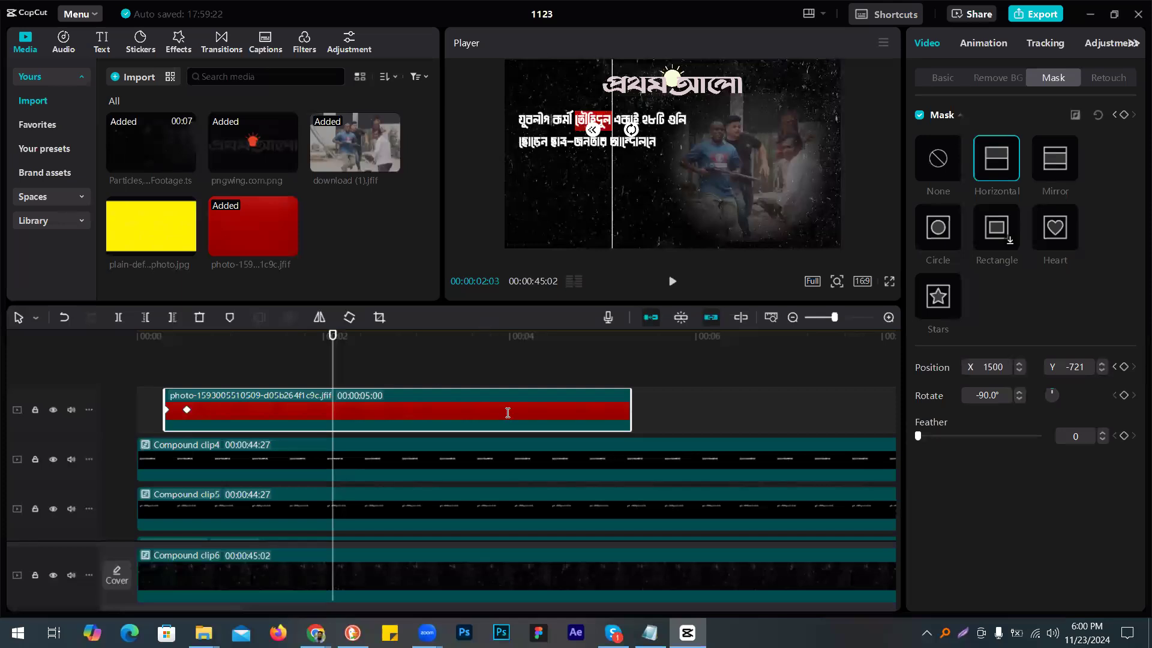
pyautogui.hotkey('alt', 'Tab')
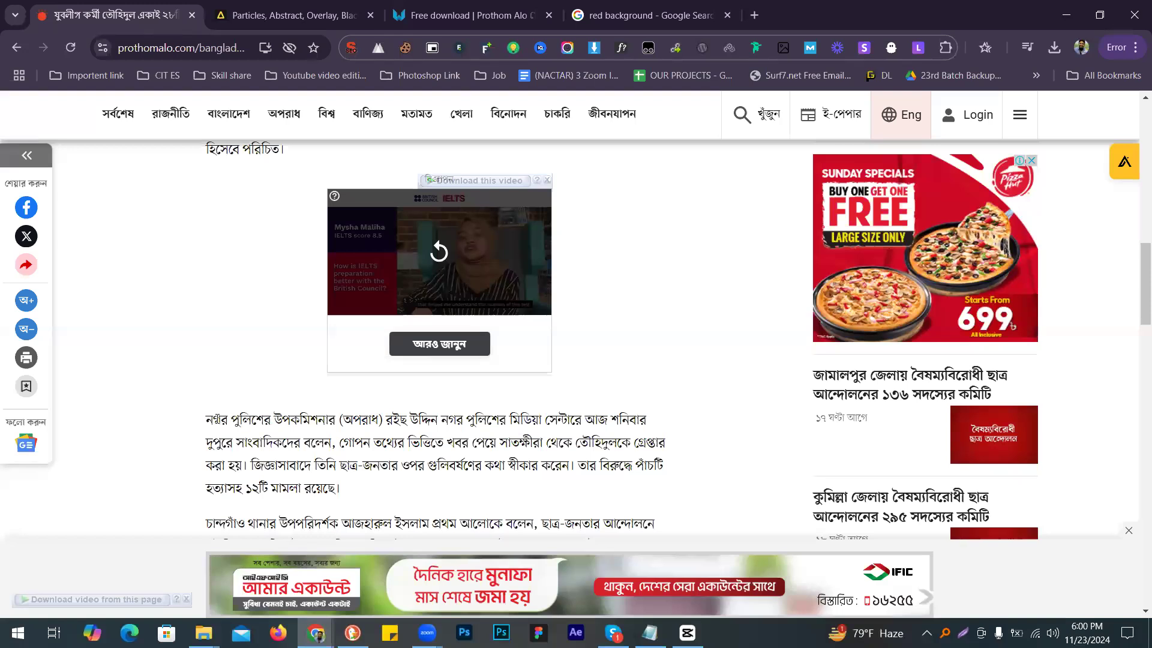
# Step: Copy the deputy police commissioner's title and name from the article and run a Google image search for them in a new tab
pyautogui.moveTo(207, 418); pyautogui.dragTo(426, 416)
pyautogui.hotkey('ctrl', 'c')
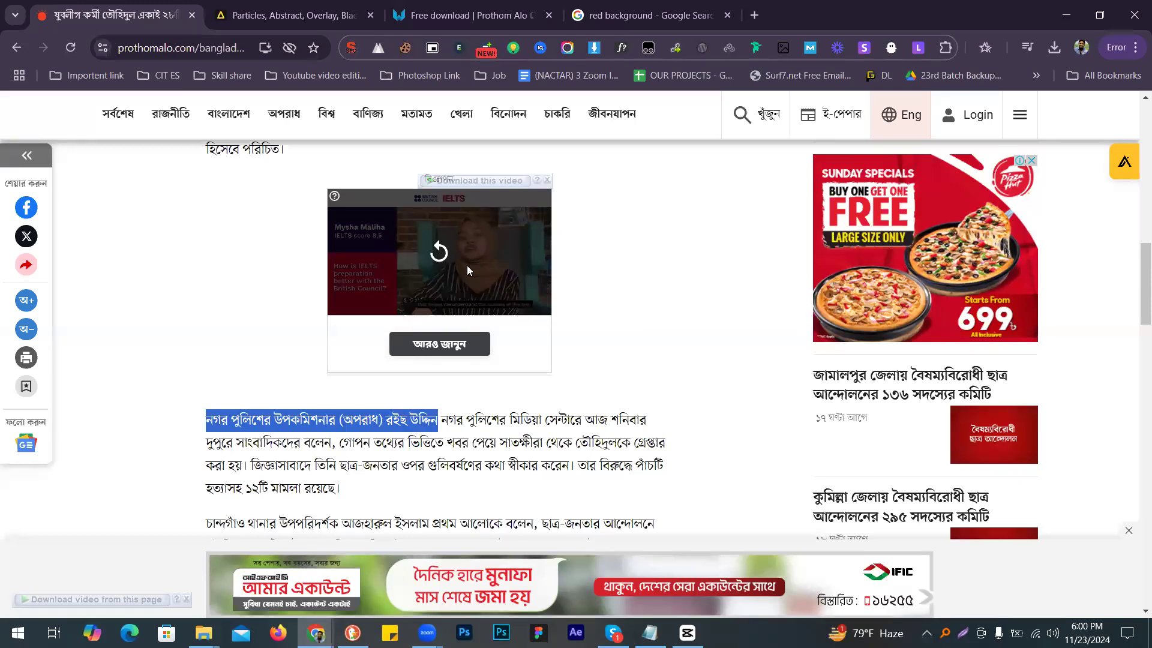
pyautogui.hotkey('ctrl', 't')
pyautogui.hotkey('ctrl', 'v')
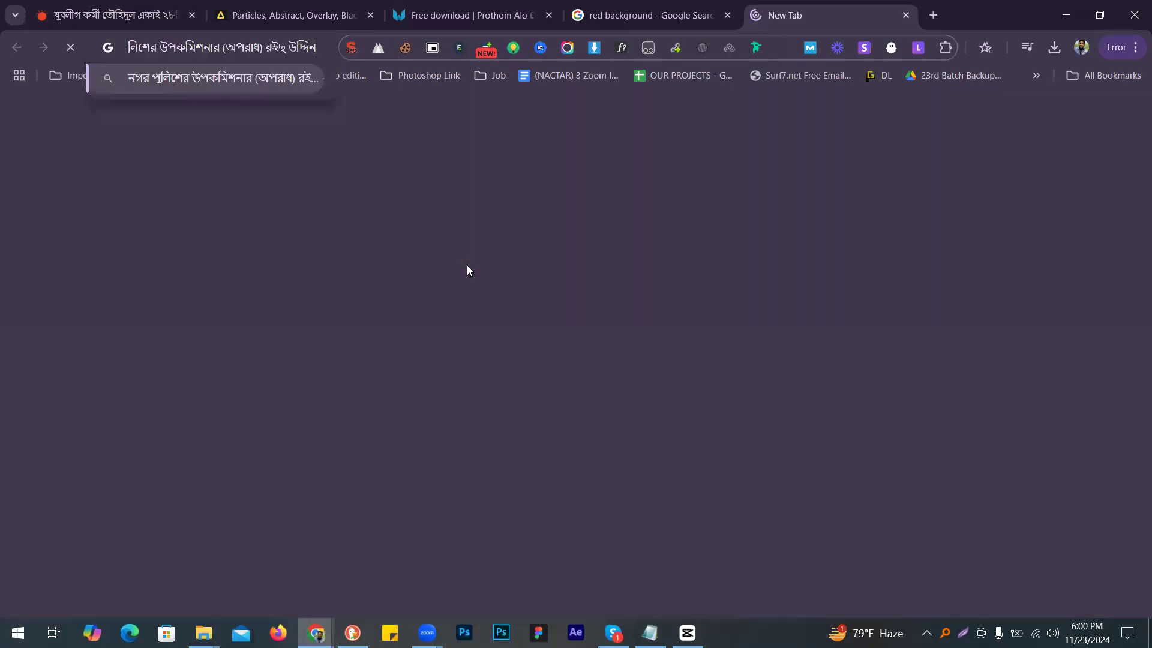
pyautogui.press('Return')
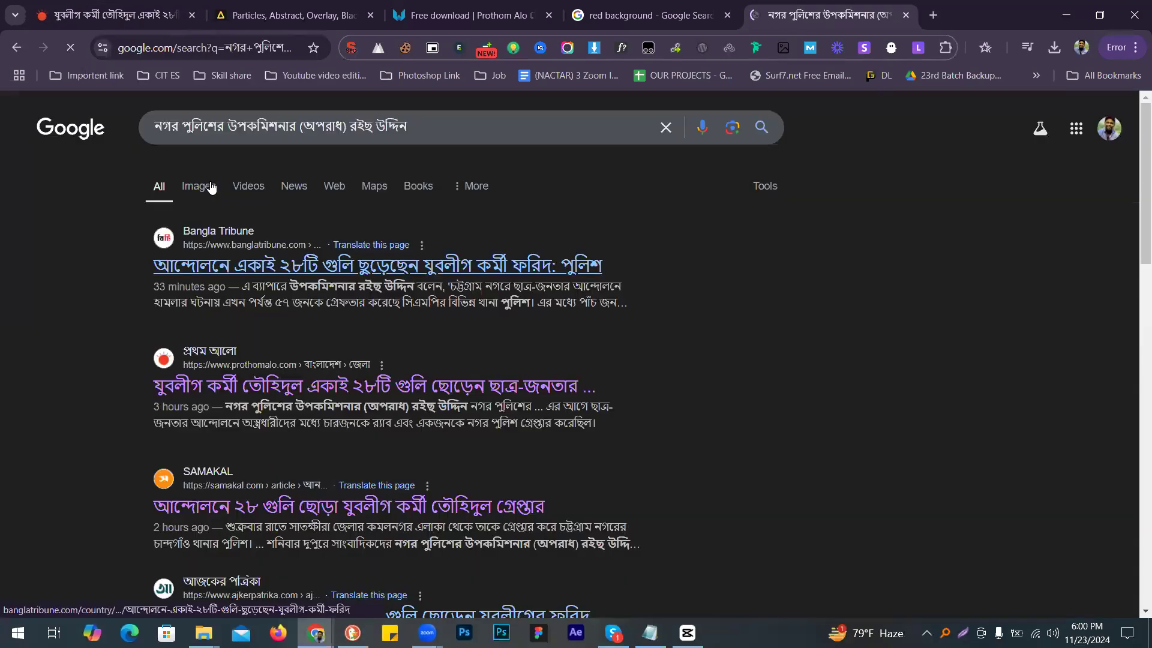
pyautogui.click(210, 184)
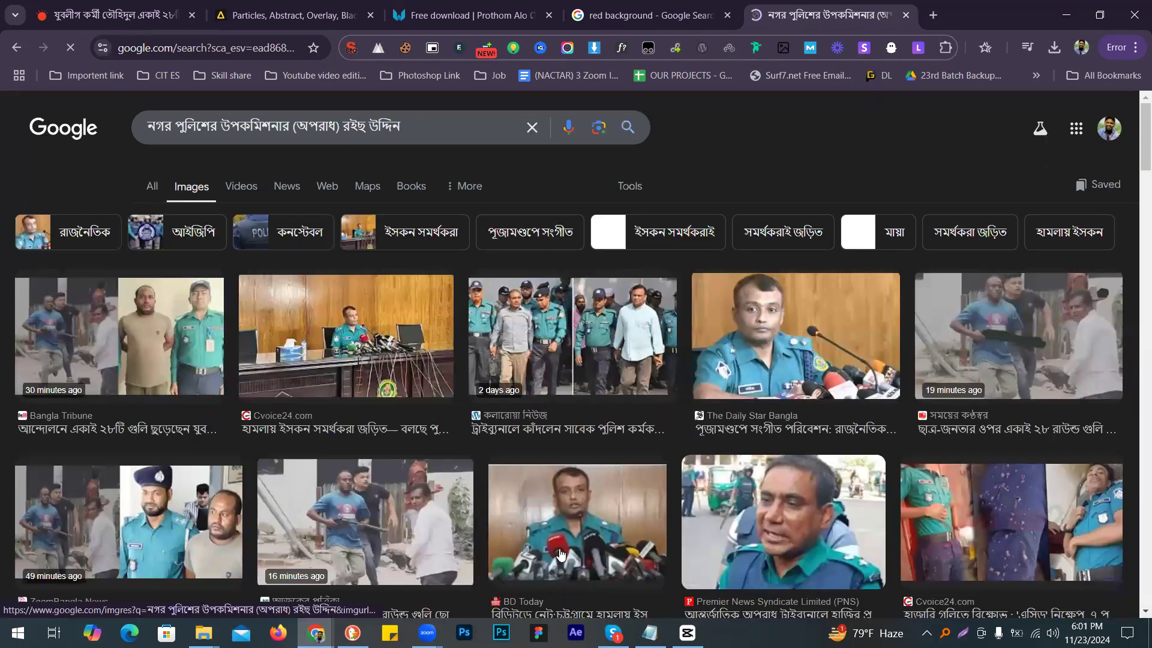
# Step: Open the BD Today photo of the officer at the microphones and save it to Downloads as 664394_1.png
pyautogui.click(575, 522)
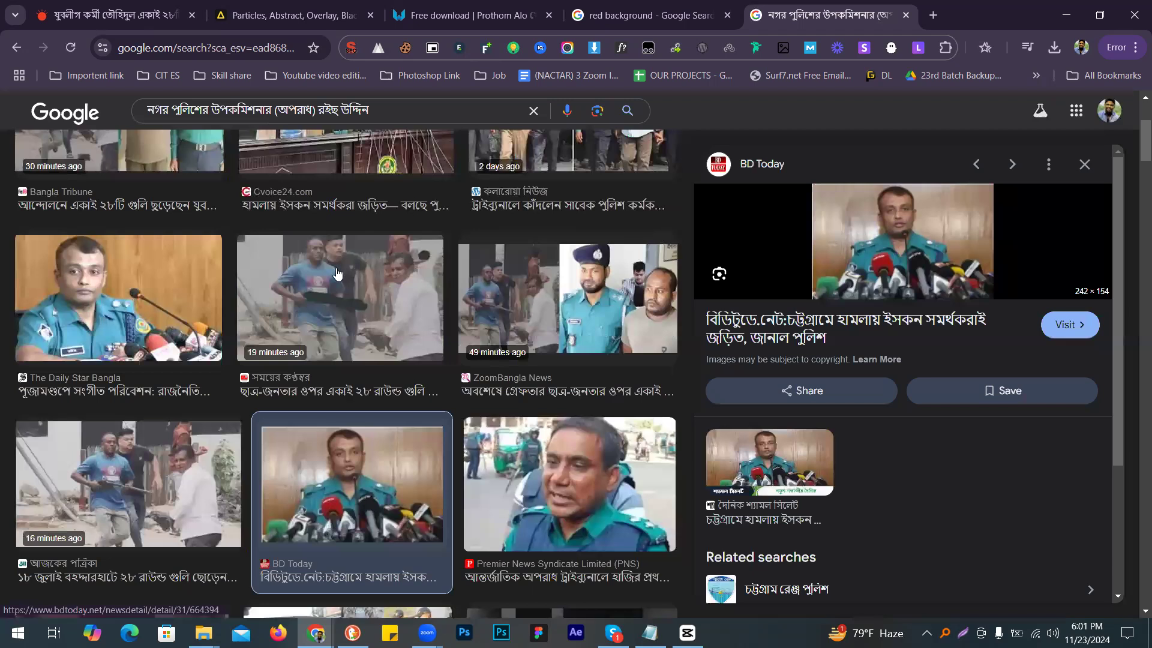
pyautogui.scroll(-4, 205, 397)
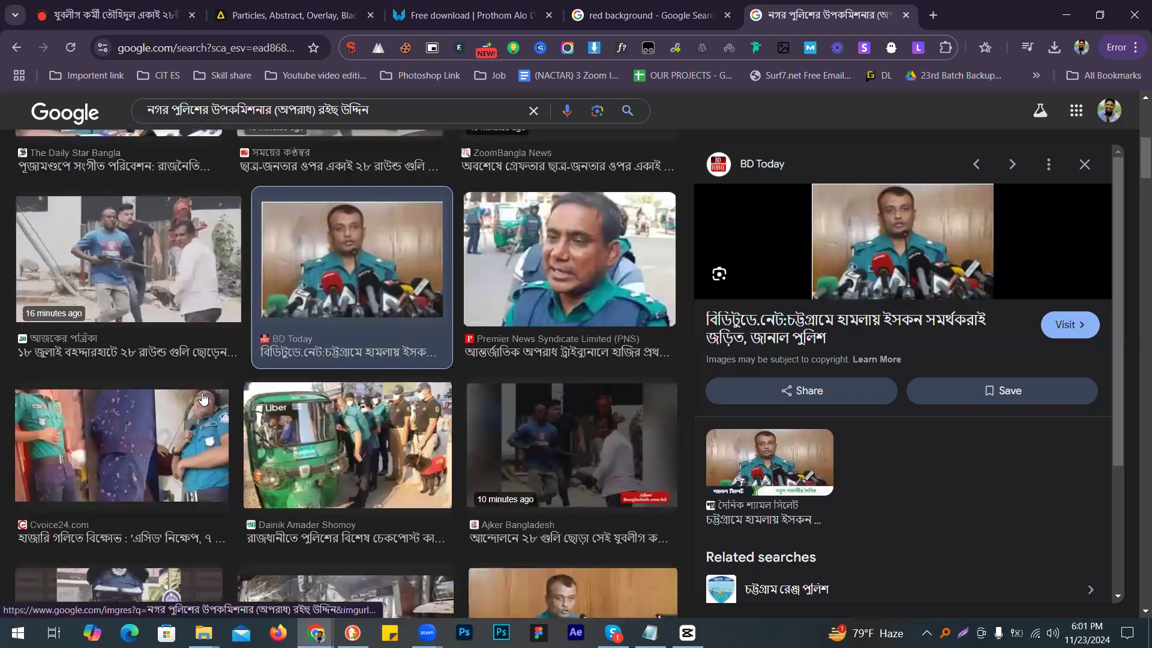
pyautogui.scroll(8, 202, 397)
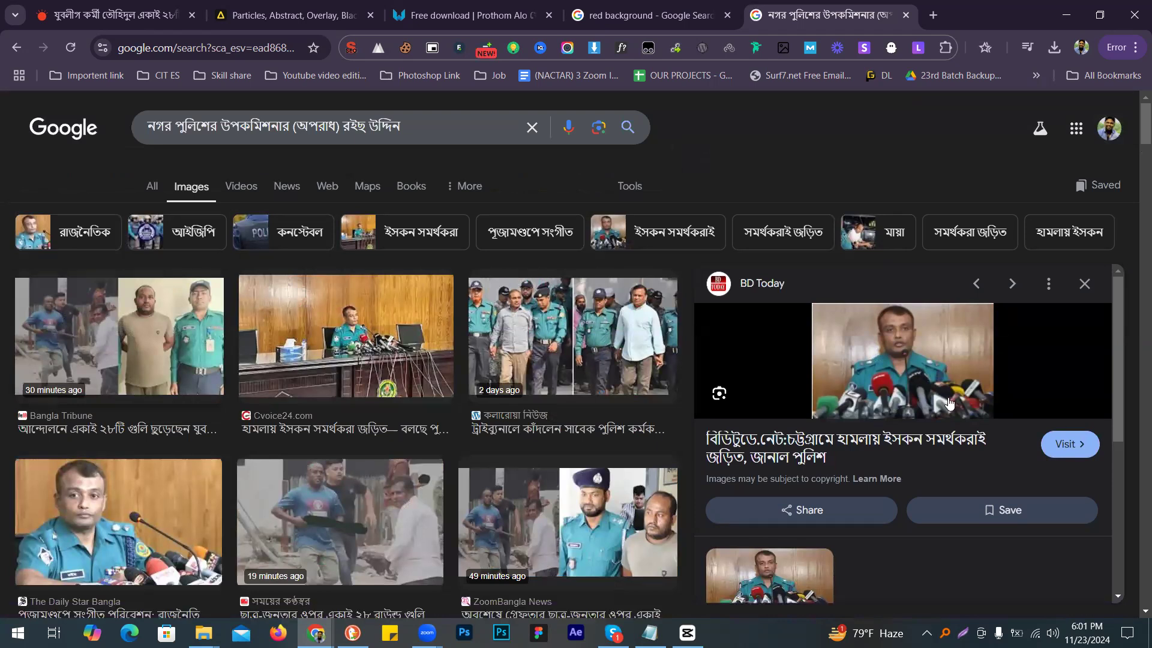
pyautogui.scroll(-3, 759, 413)
pyautogui.scroll(3, 917, 365)
pyautogui.rightClick(917, 364)
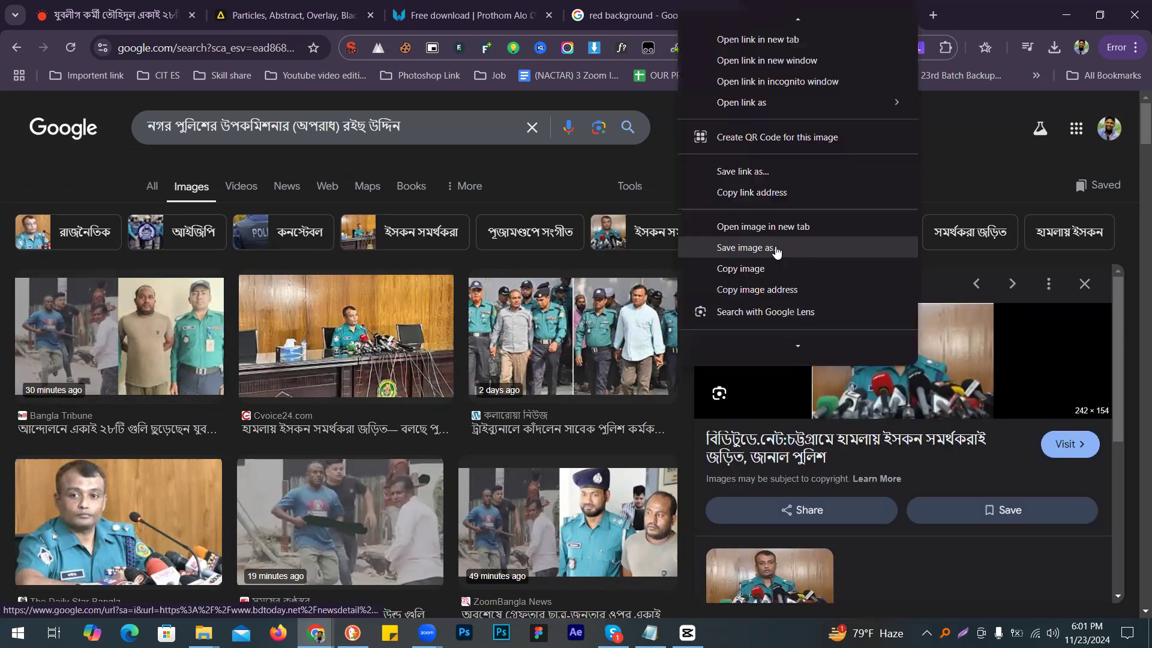
pyautogui.click(777, 248)
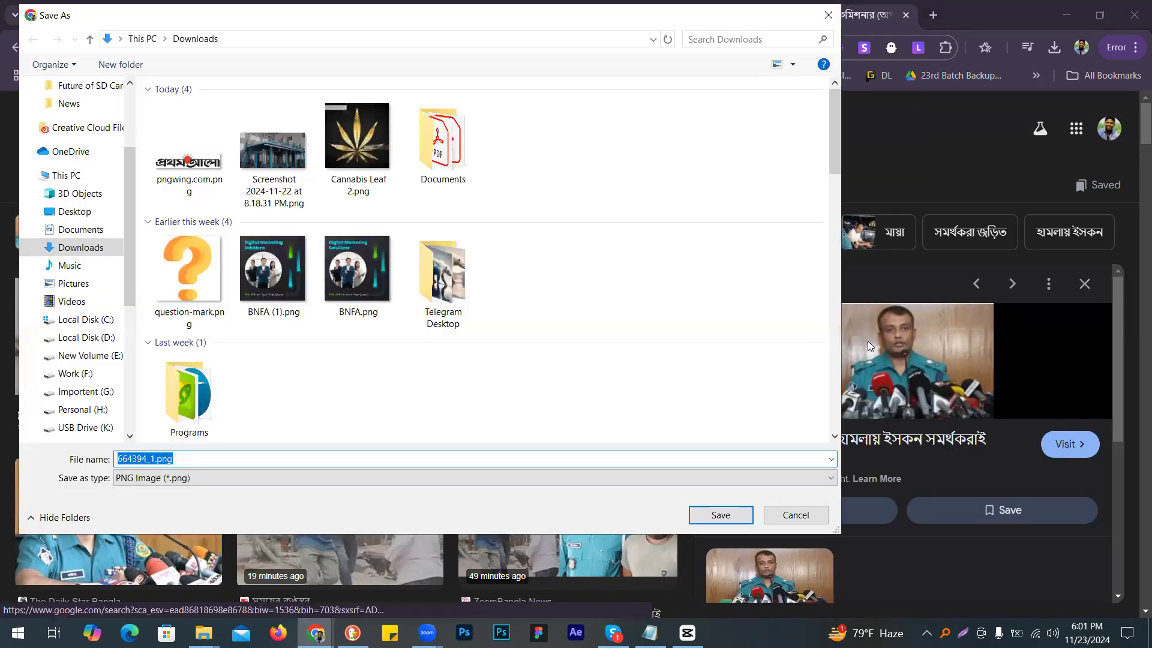
pyautogui.press('Return')
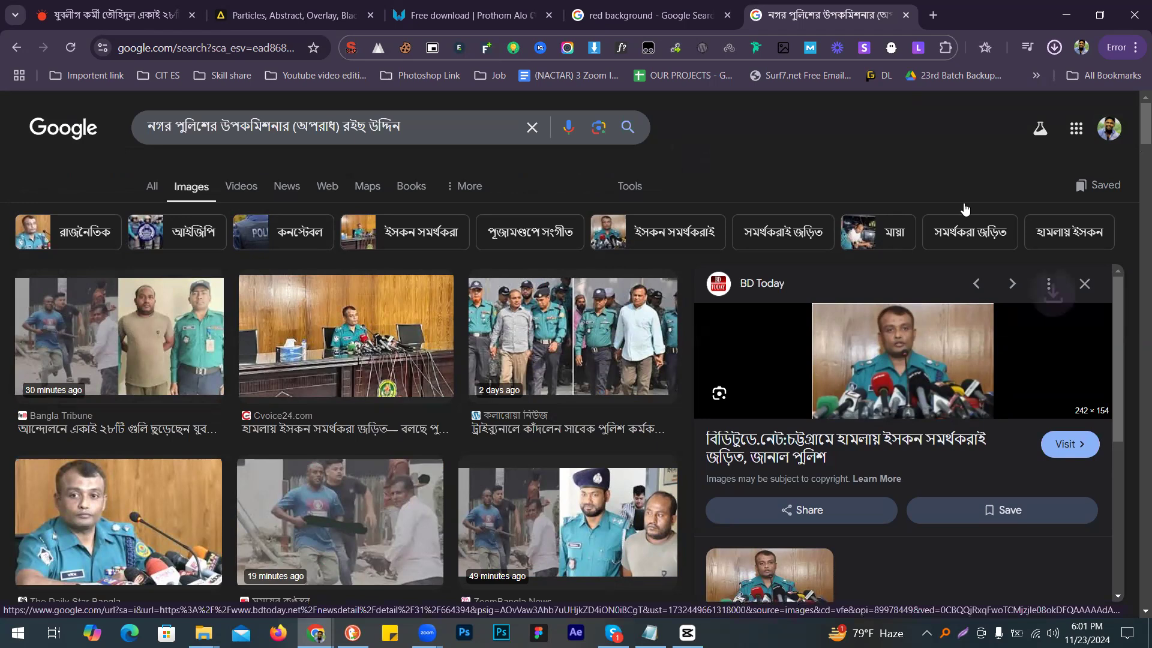
# Step: Remove the background of 664394_1.png on remove.bg and download the cutout as 664394_1-removebg-preview.png
pyautogui.click(933, 15)
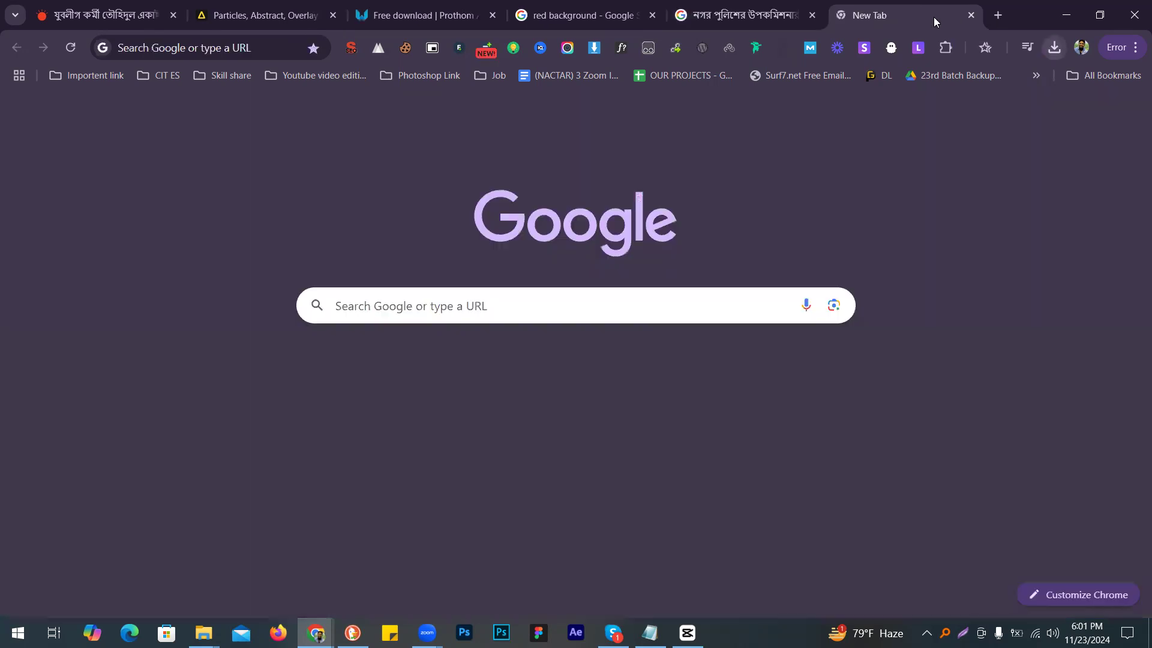
pyautogui.click(249, 54)
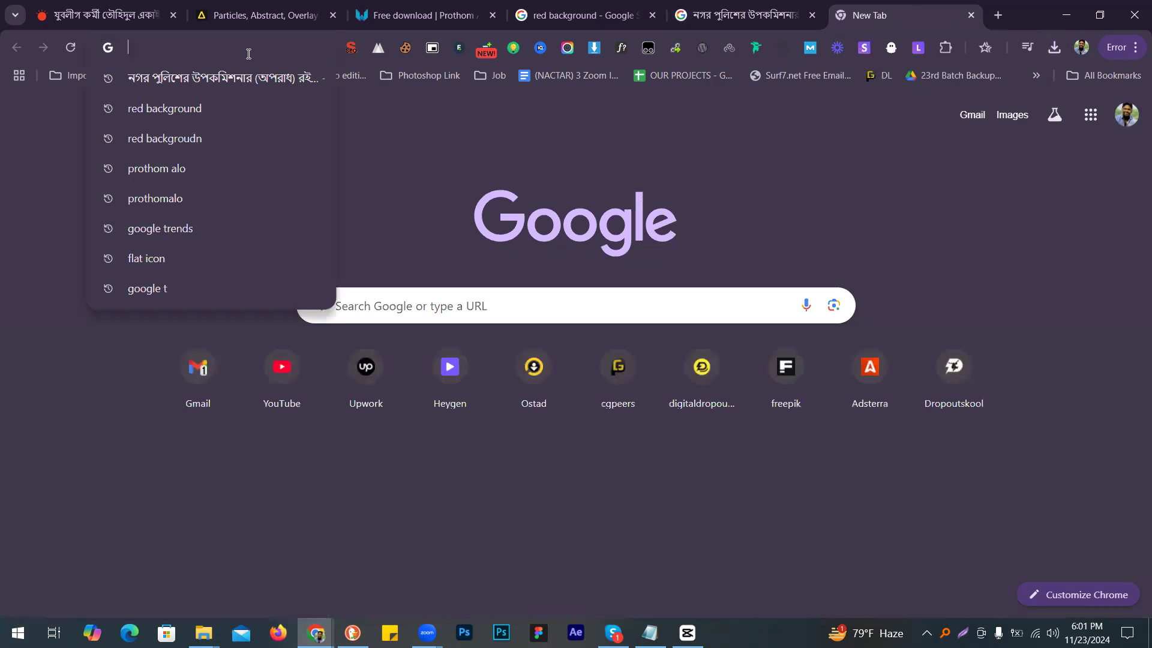
pyautogui.write('re')
pyautogui.press('Return')
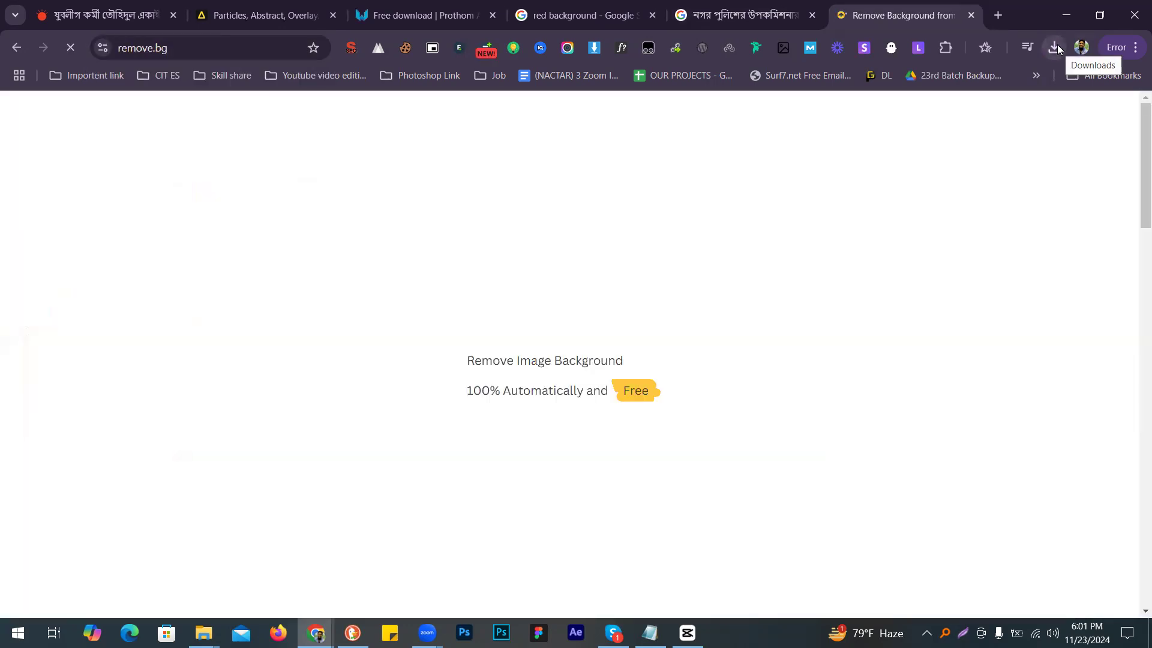
pyautogui.click(1056, 48)
pyautogui.moveTo(901, 114); pyautogui.dragTo(521, 390)
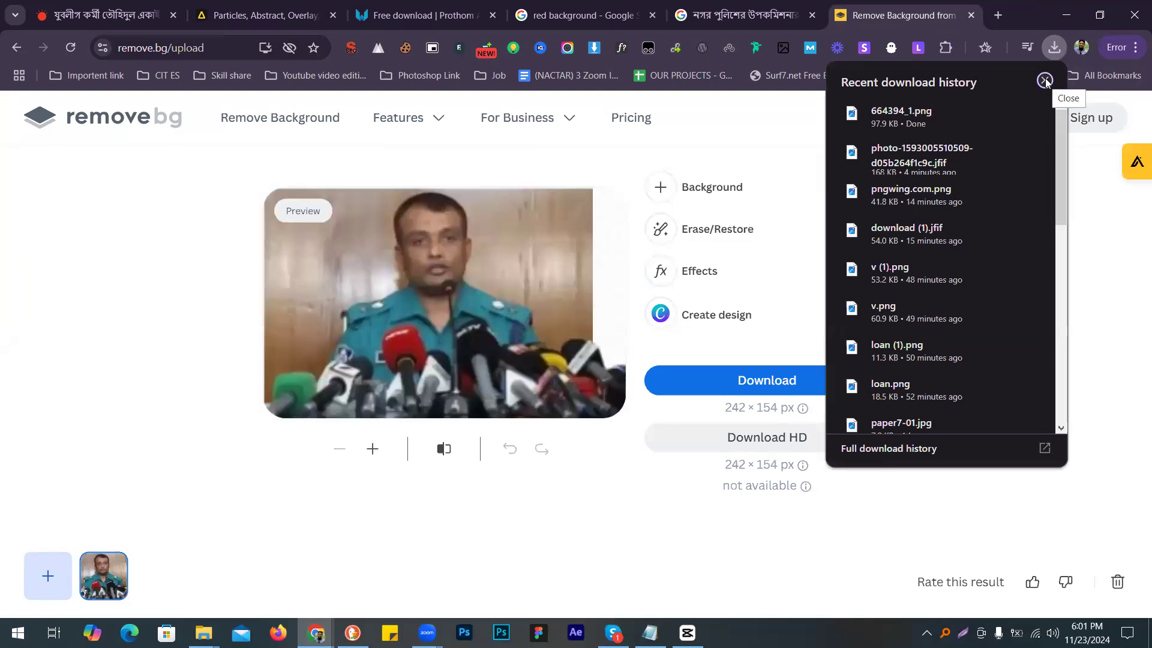
pyautogui.click(729, 384)
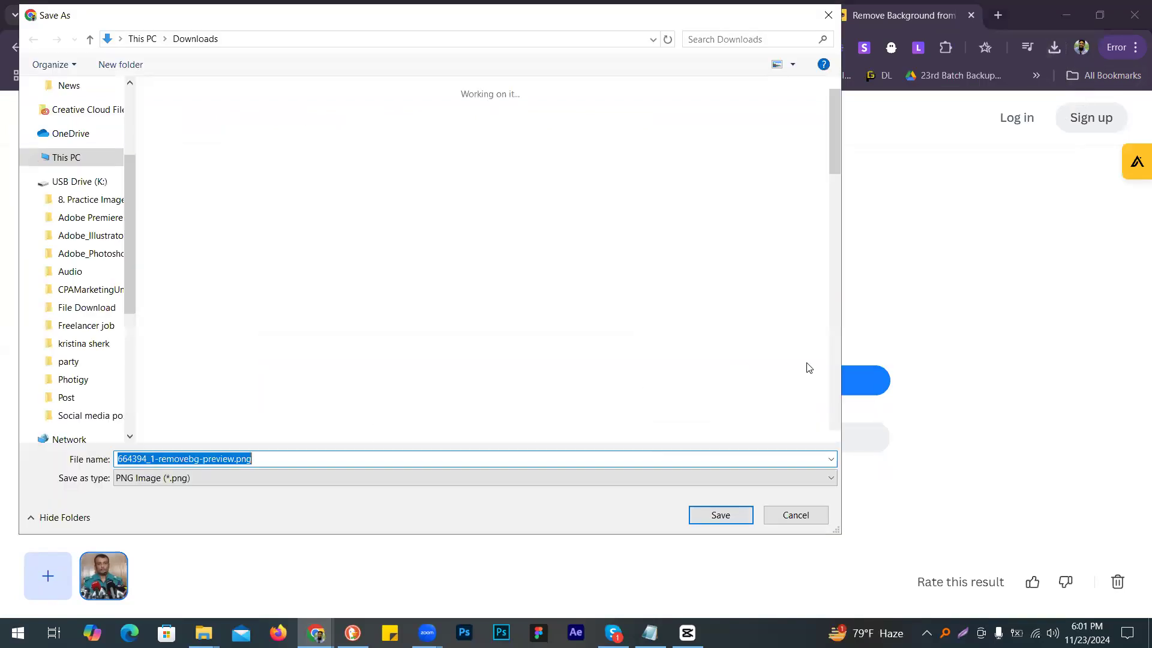
pyautogui.press('Return')
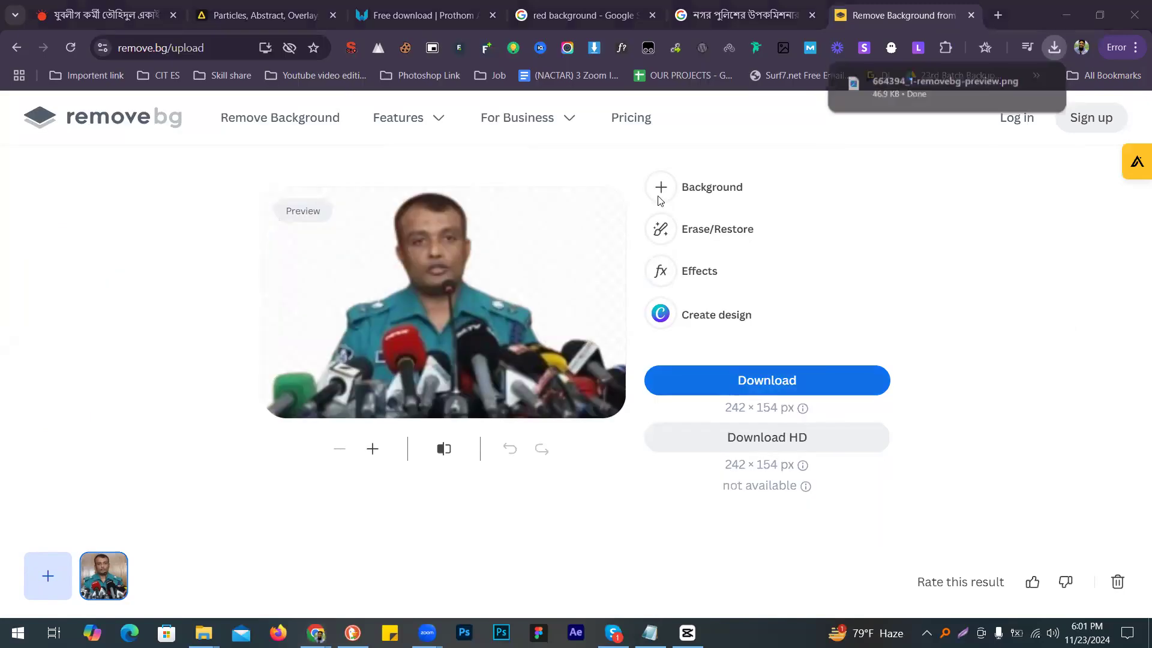
# Step: Switch to CapCut, import 664394_1-removebg-preview.png from Downloads and place it on a new top track starting at about 2 seconds
pyautogui.hotkey('alt', 'Tab')
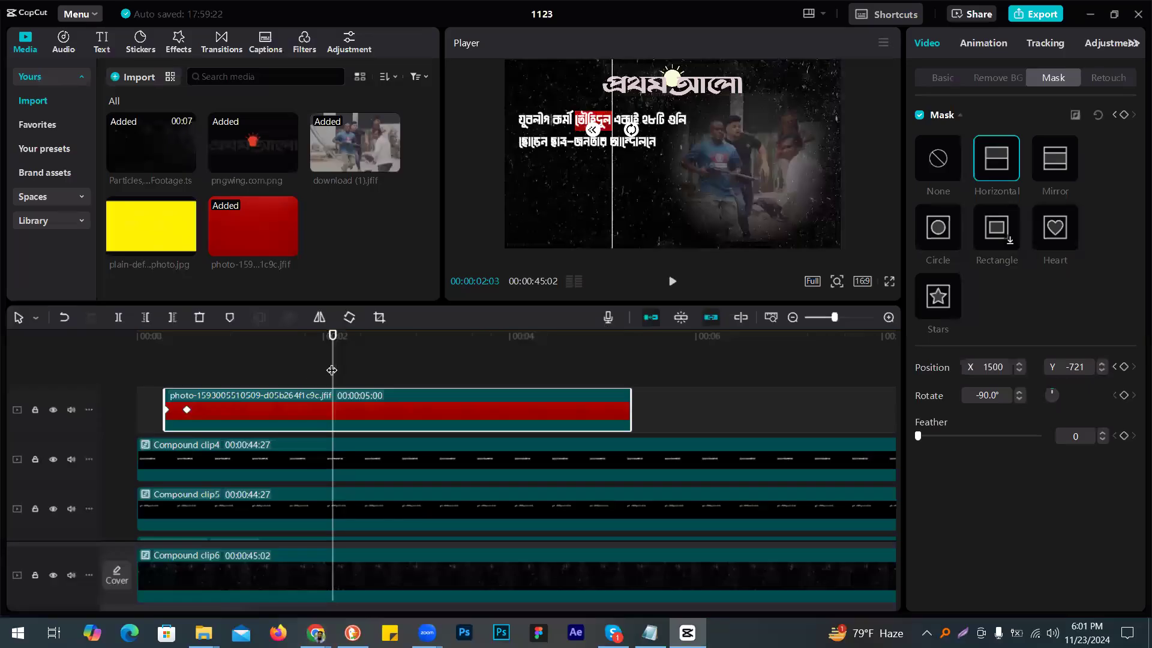
pyautogui.press('Left')
pyautogui.press('Left')
pyautogui.press('Left')
pyautogui.press('Left')
pyautogui.press('Left')
pyautogui.press('Left')
pyautogui.press('Left')
pyautogui.click(254, 363)
pyautogui.click(370, 369)
pyautogui.press('Up')
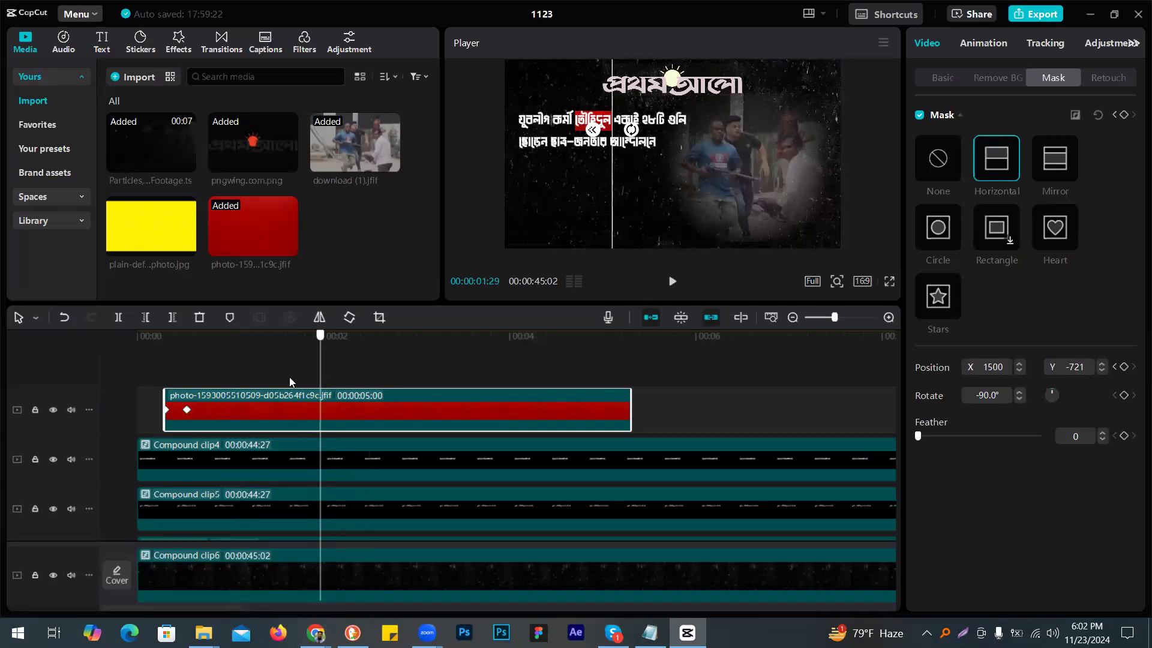
pyautogui.click(76, 14)
pyautogui.click(137, 73)
pyautogui.click(138, 76)
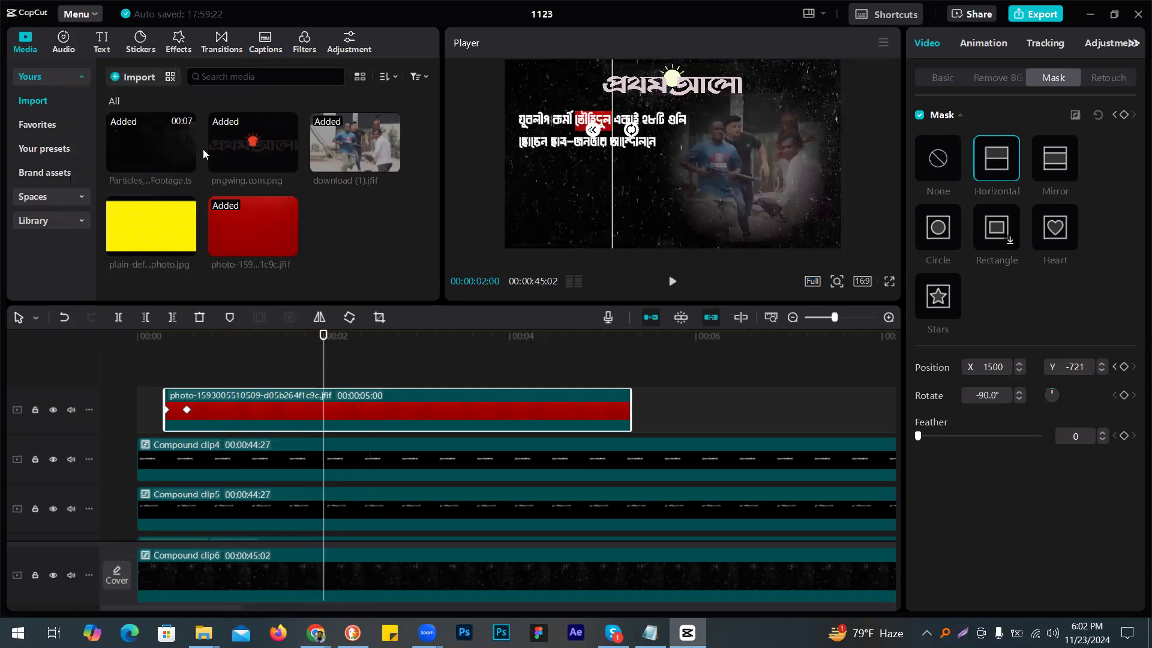
pyautogui.click(187, 153)
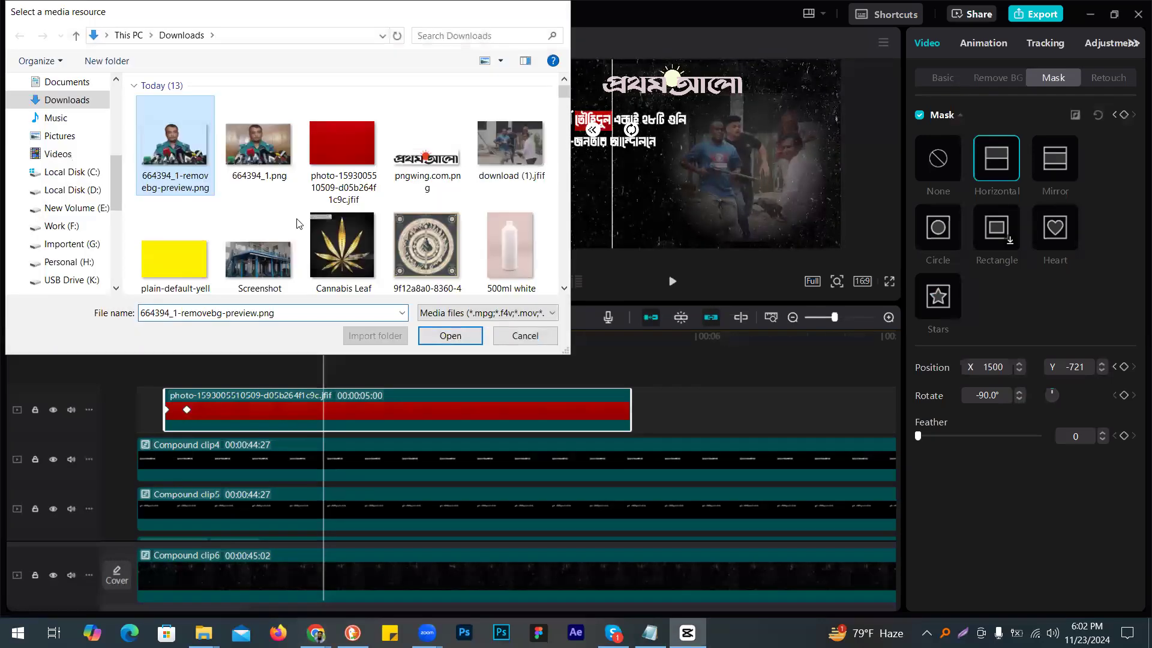
pyautogui.press('Return')
pyautogui.moveTo(336, 363); pyautogui.dragTo(373, 409)
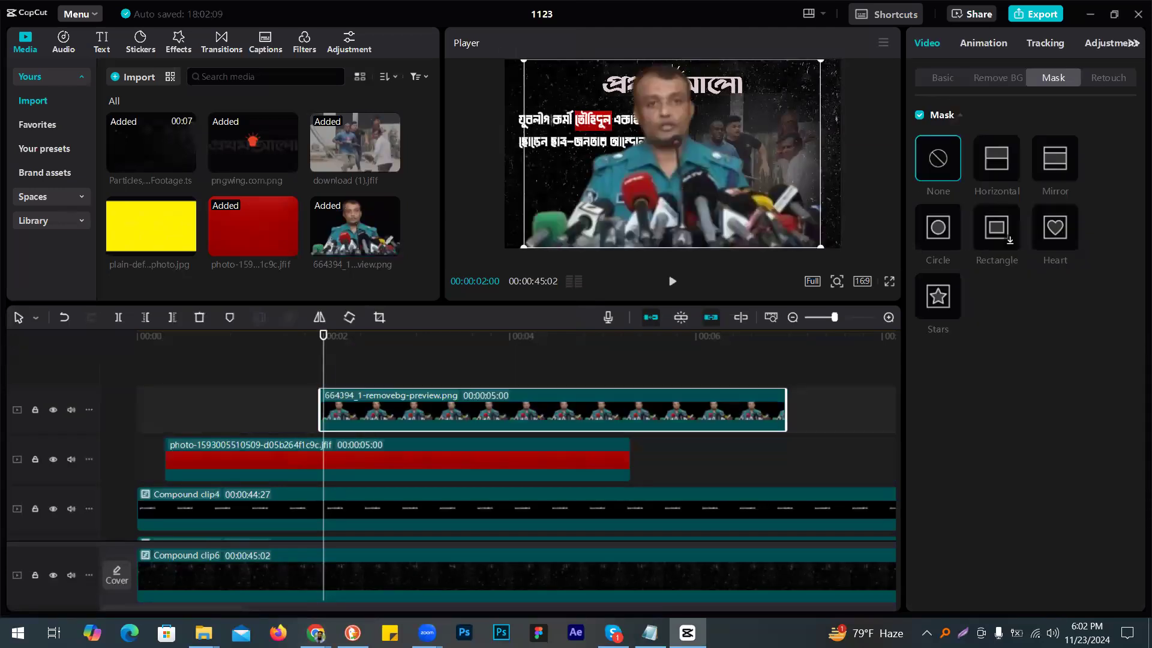
# Step: Scale the officer cutout down to roughly half the frame width and place it in the lower-right corner of the video frame
pyautogui.moveTo(822, 245); pyautogui.dragTo(738, 220)
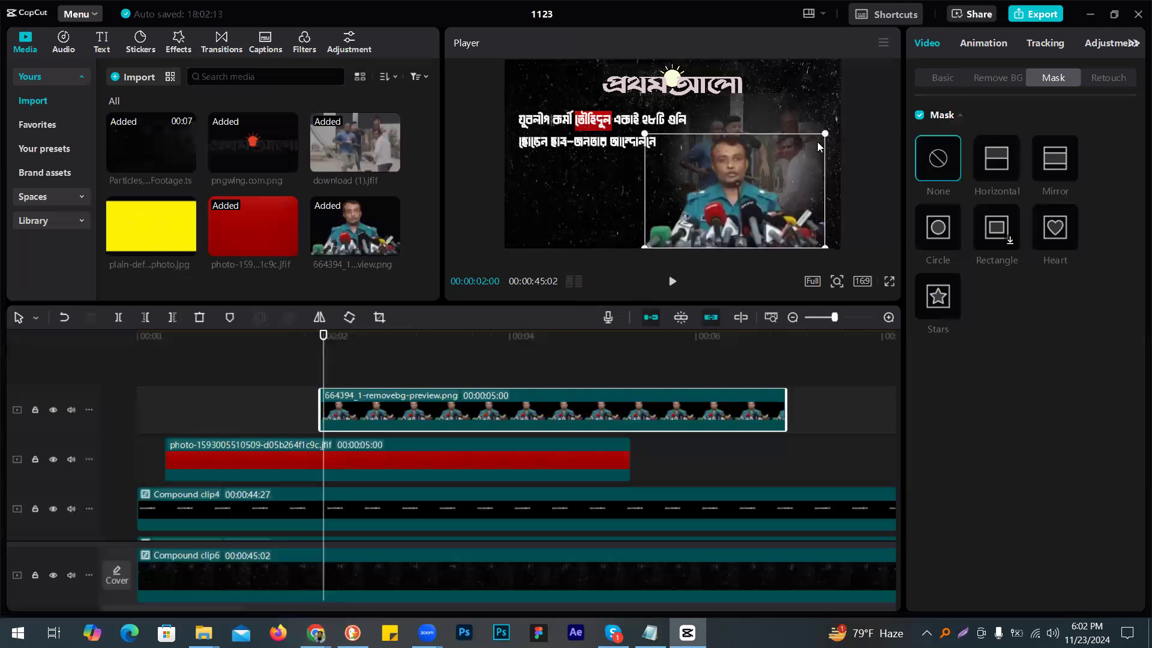
pyautogui.moveTo(825, 133); pyautogui.dragTo(817, 139)
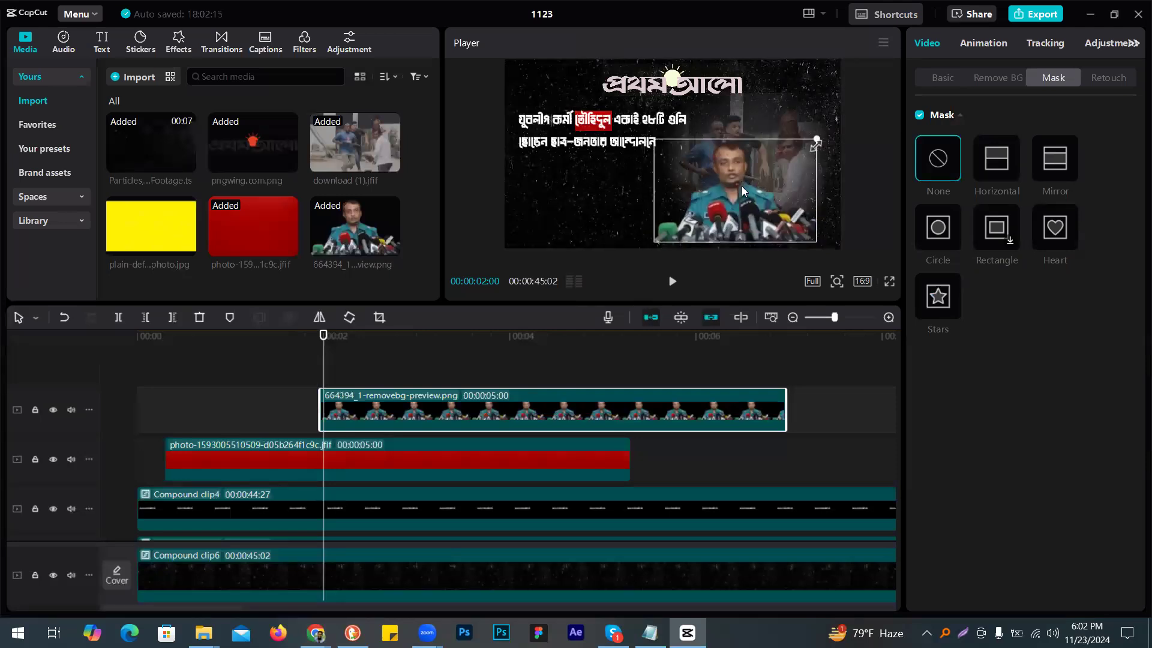
pyautogui.hotkey('ctrl', 'z')
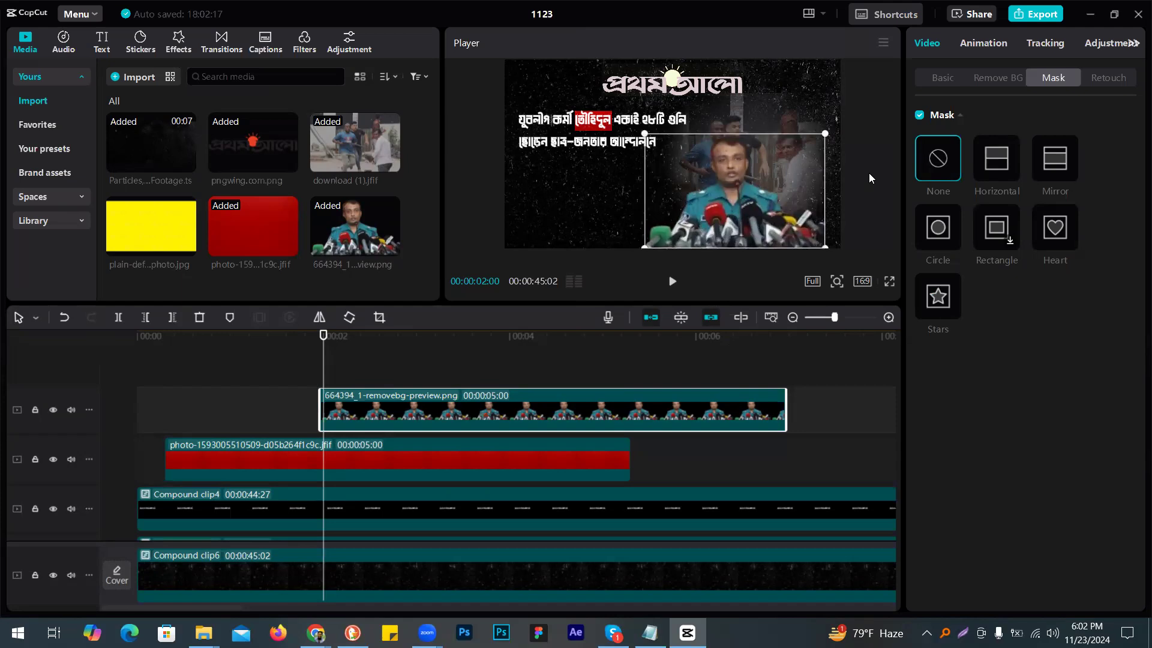
pyautogui.click(722, 177)
pyautogui.click(507, 414)
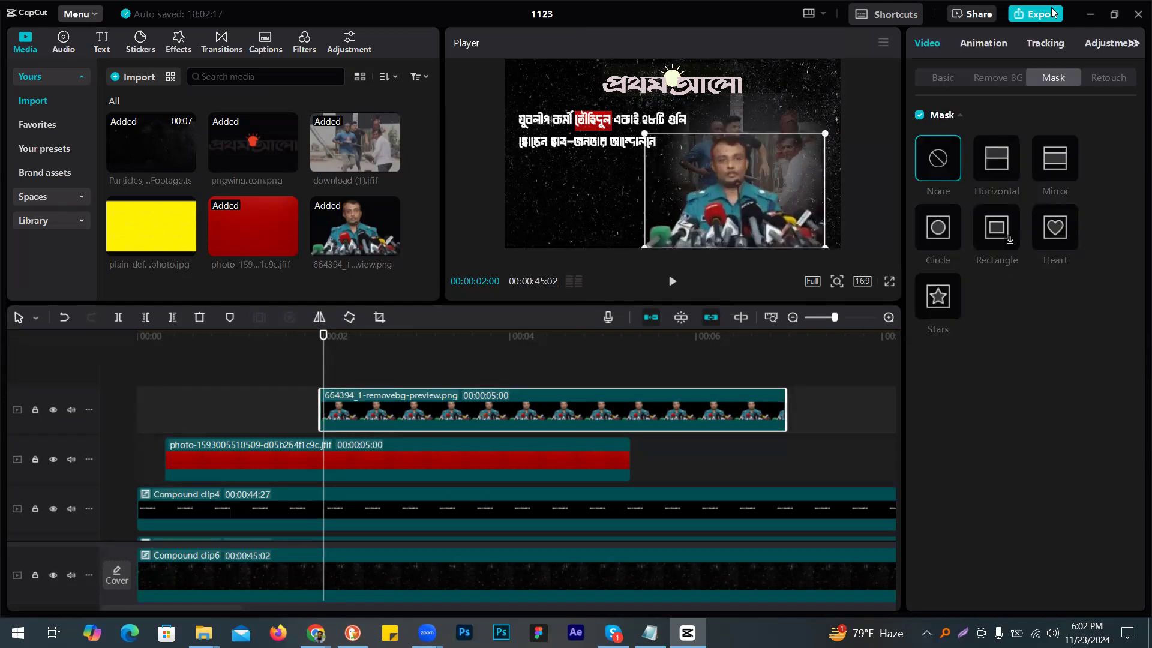
# Step: Set the officer cutout's saturation to -50, exposure to 7, contrast to -5 and temperature to 25
pyautogui.click(1115, 43)
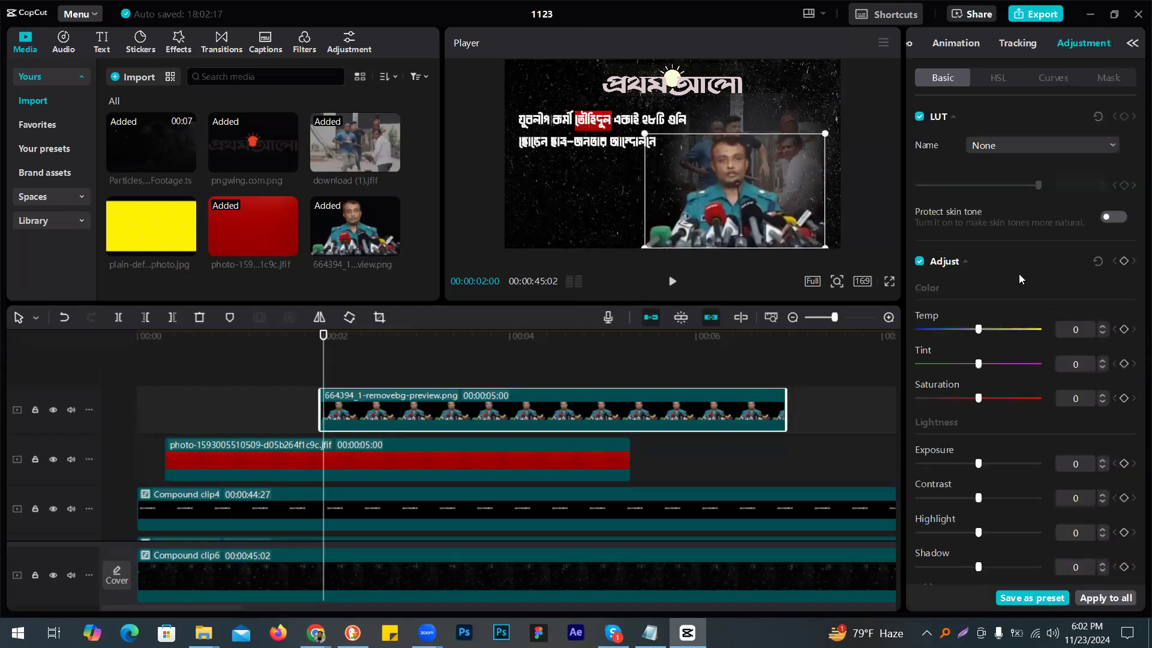
pyautogui.scroll(-2, 1018, 273)
pyautogui.moveTo(978, 344); pyautogui.dragTo(854, 340)
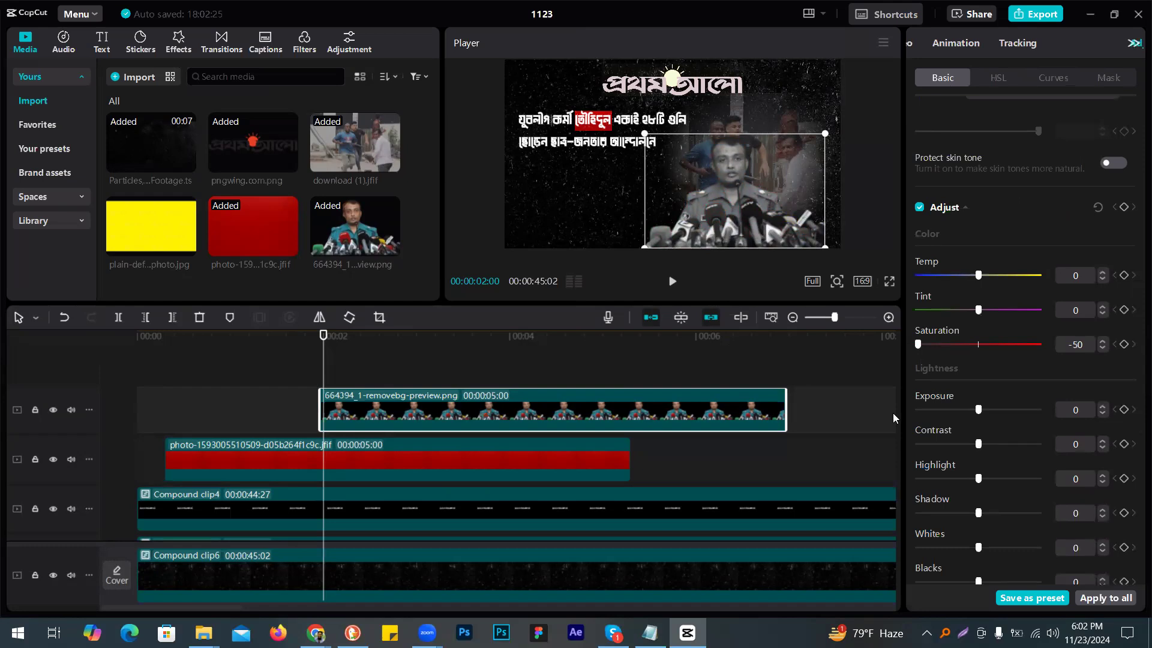
pyautogui.moveTo(978, 409); pyautogui.dragTo(956, 445)
pyautogui.moveTo(979, 274); pyautogui.dragTo(999, 274)
pyautogui.click(1008, 275)
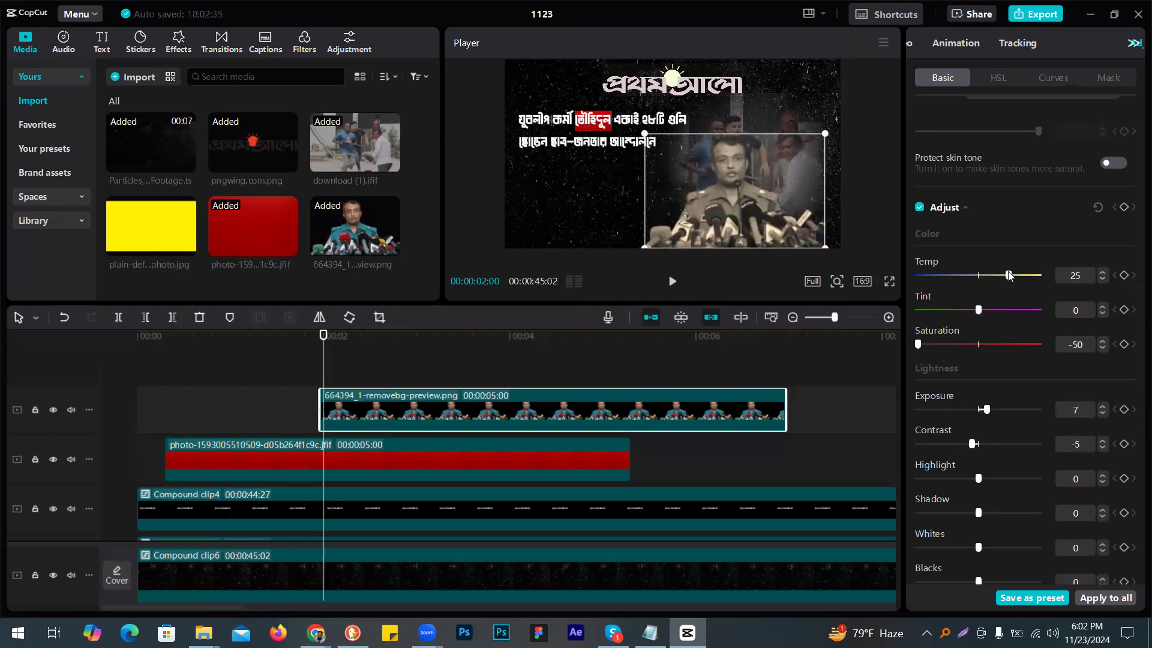
# Step: Set the officer cutout's tint to 8 and temperature to 3, leaving its saturation at -50
pyautogui.moveTo(978, 311); pyautogui.dragTo(945, 274)
pyautogui.click(957, 276)
pyautogui.click(947, 276)
pyautogui.click(949, 277)
pyautogui.moveTo(917, 344); pyautogui.dragTo(1057, 346)
pyautogui.click(918, 345)
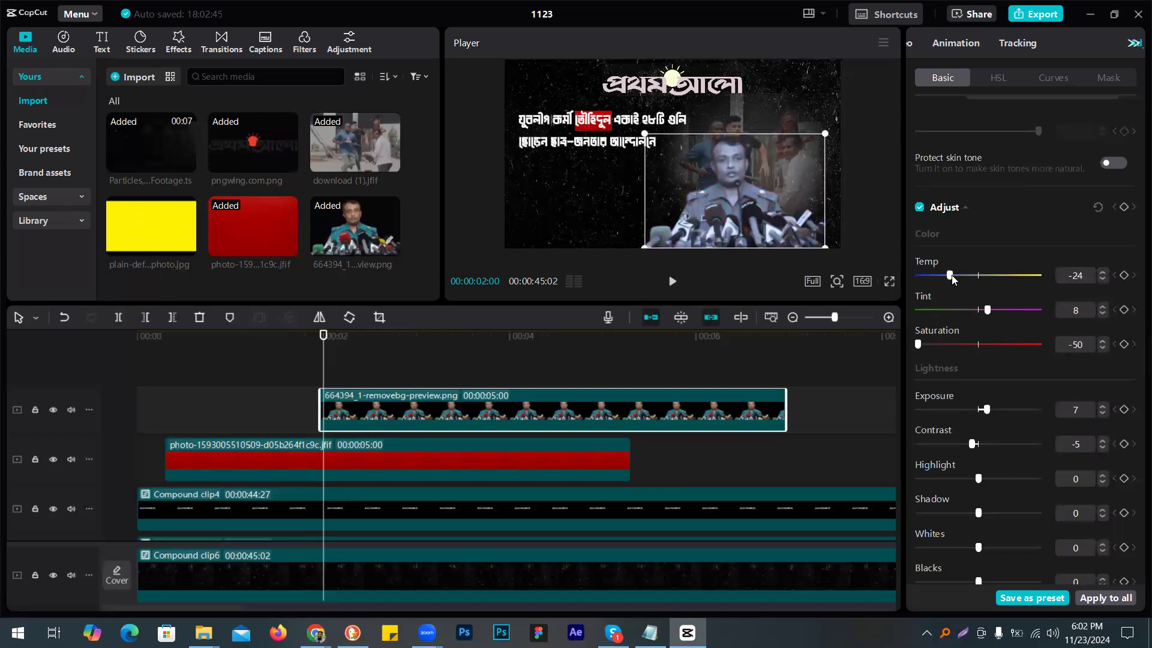
pyautogui.moveTo(939, 278); pyautogui.dragTo(981, 276)
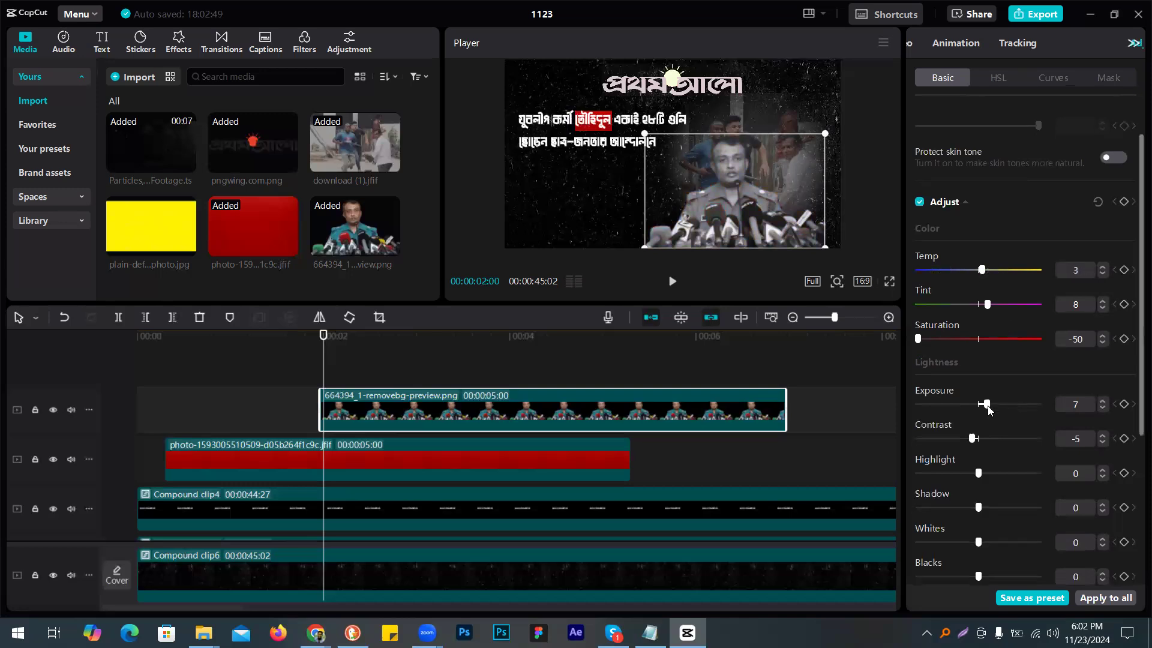
# Step: Set the officer cutout's sharpening to 23, highlights to 6, shadows to -6, whites to 14 and blacks to -15
pyautogui.scroll(-4, 996, 403)
pyautogui.moveTo(918, 438); pyautogui.dragTo(946, 441)
pyautogui.moveTo(978, 337); pyautogui.dragTo(996, 236)
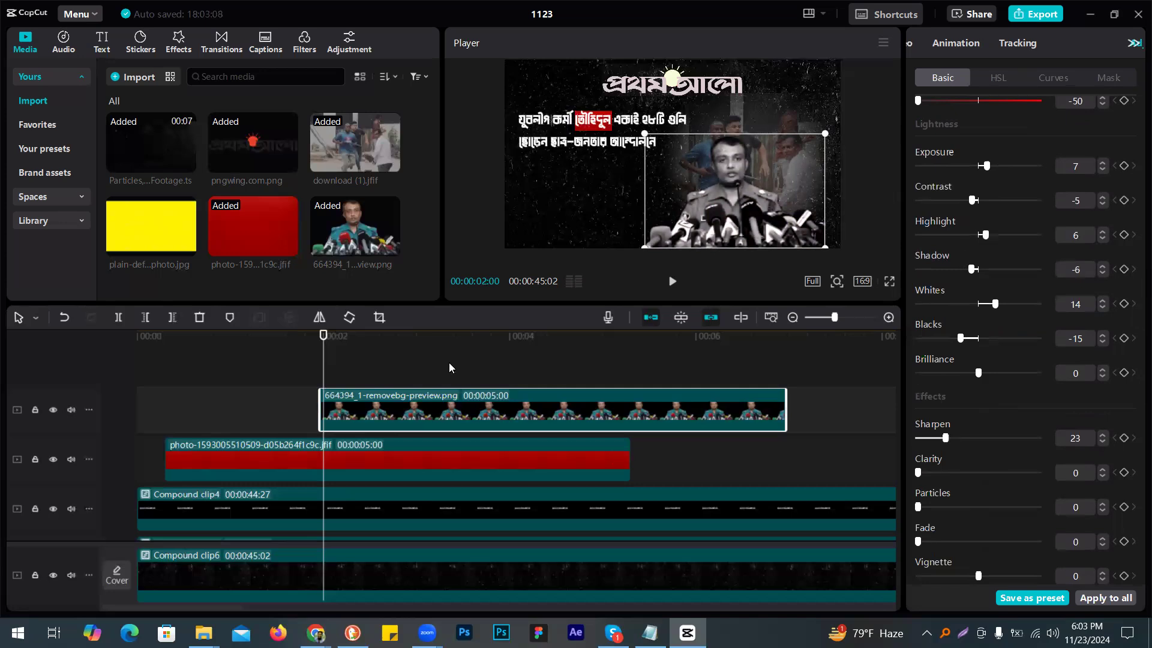
# Step: Apply the Slide Up entrance animation to the officer cutout clip with a duration of 0.5 s
pyautogui.click(312, 359)
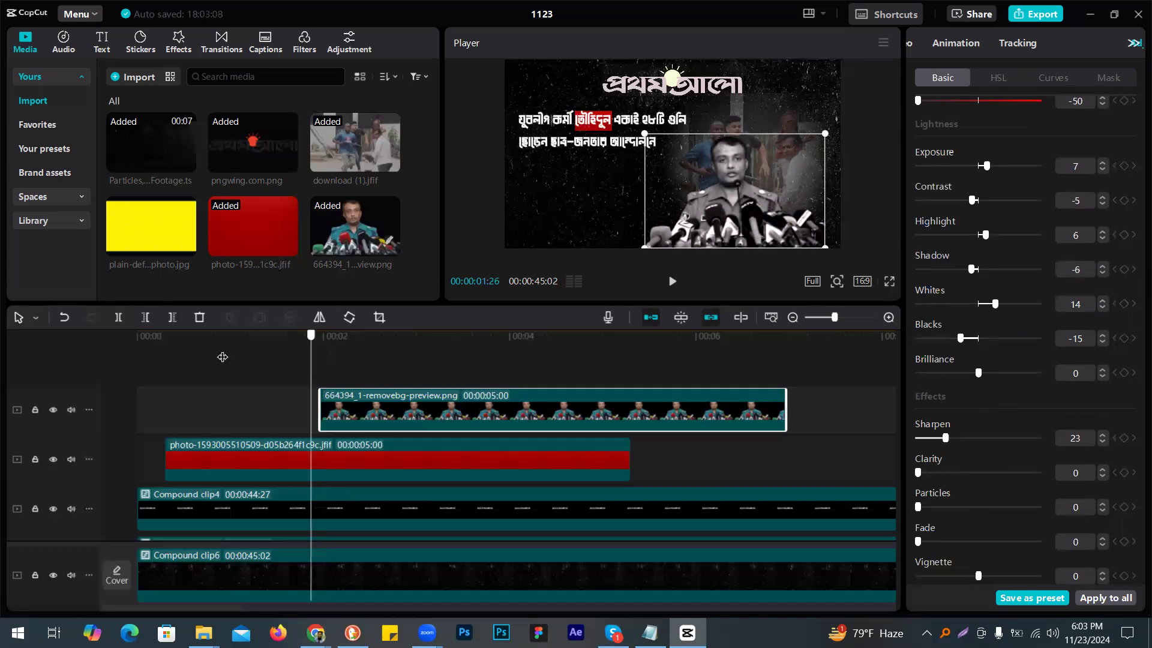
pyautogui.click(224, 359)
pyautogui.click(294, 362)
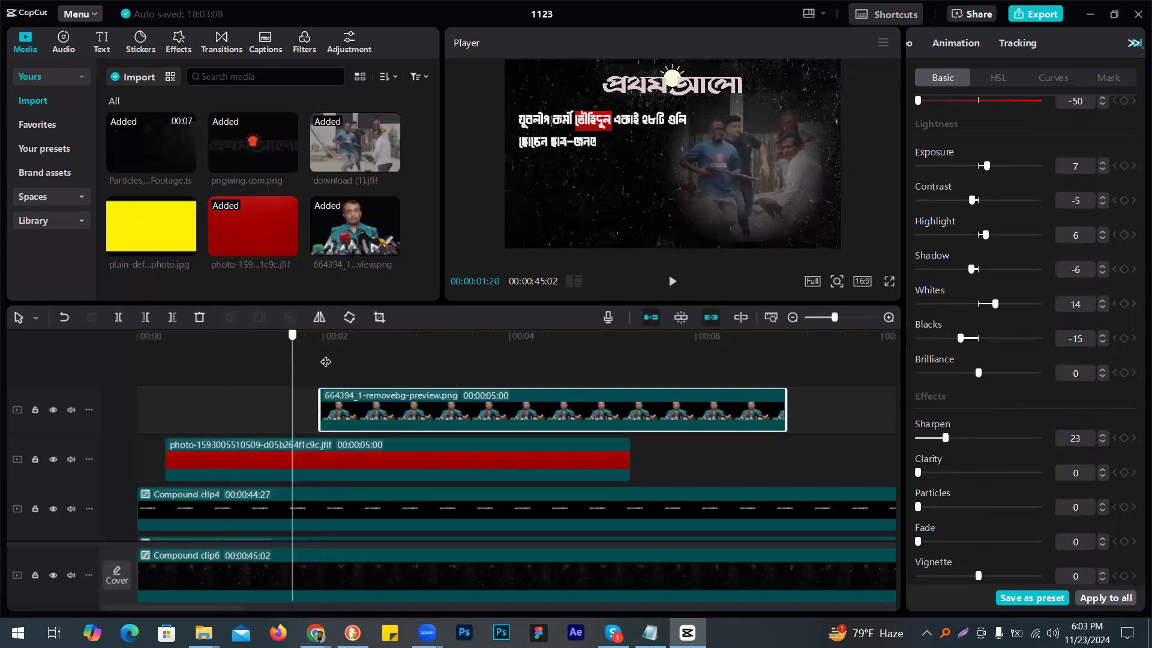
pyautogui.click(326, 361)
pyautogui.click(319, 366)
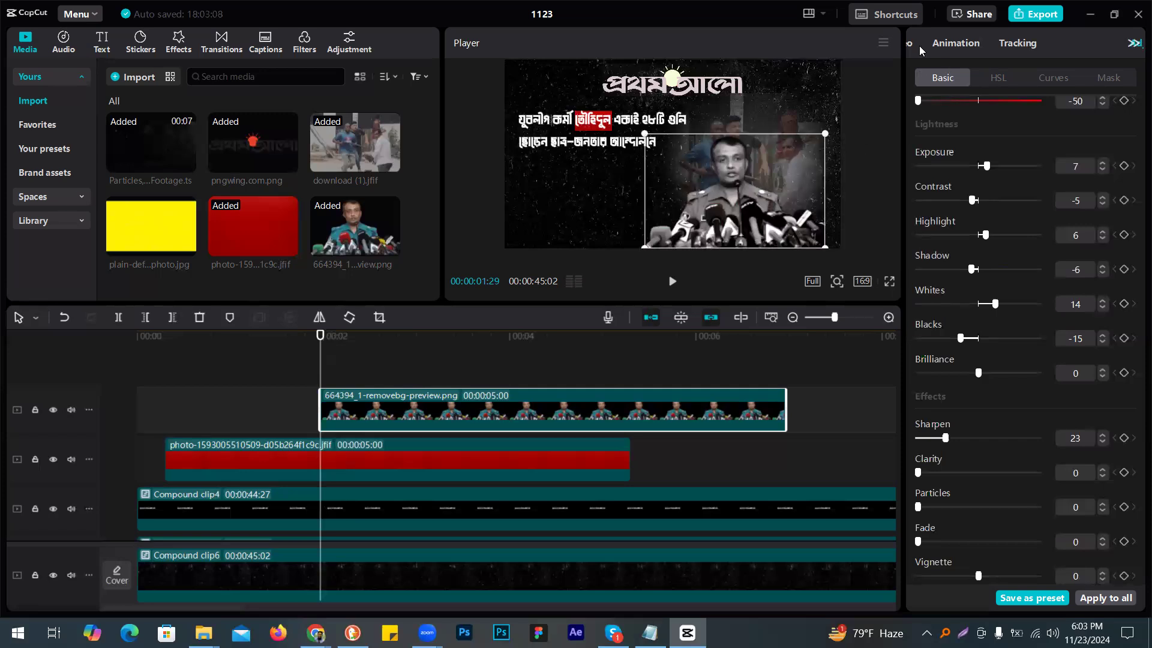
pyautogui.click(960, 43)
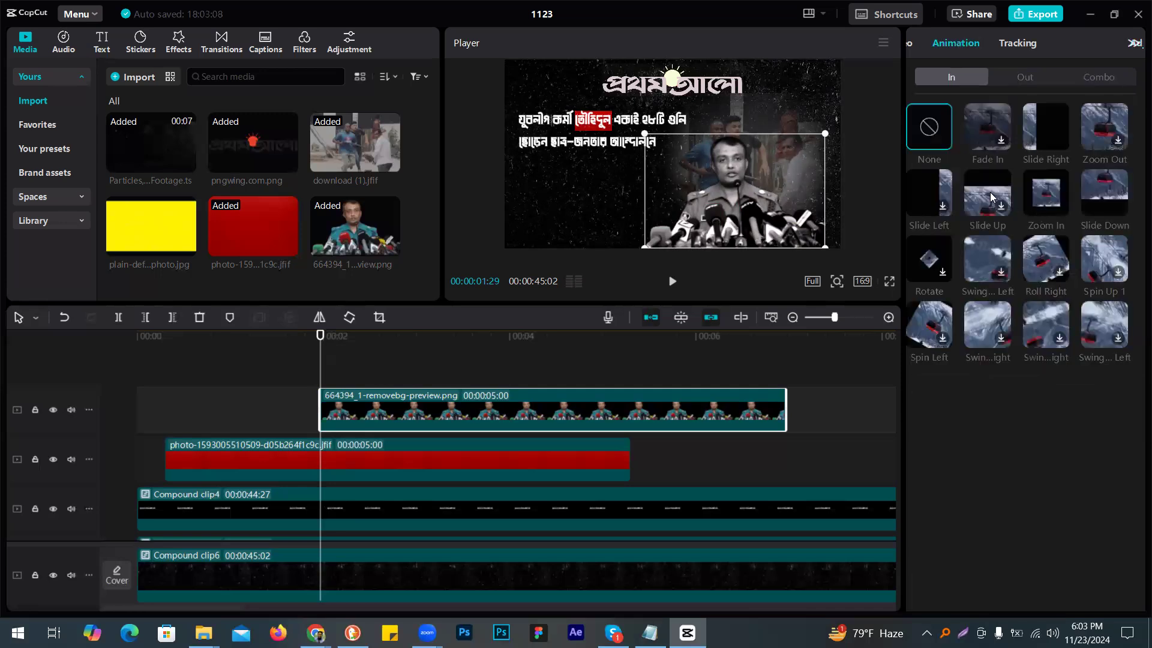
pyautogui.click(985, 189)
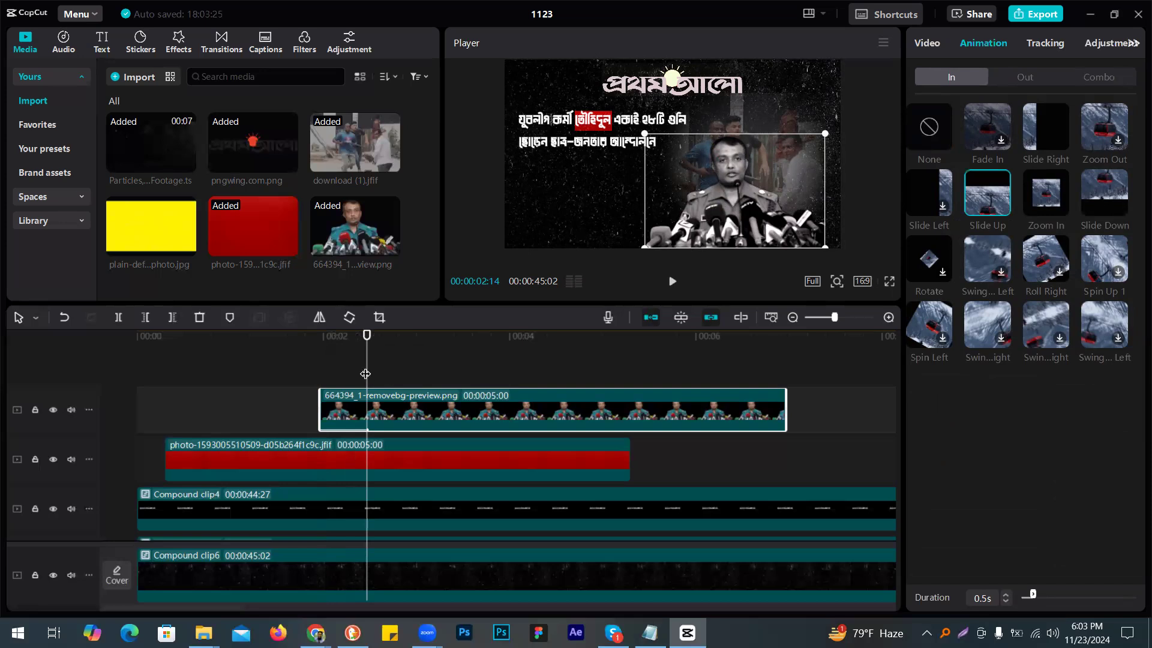
# Step: Review the officer cutout's Slide Up entrance frame by frame, between its start near 2 seconds and its end
pyautogui.press('Left')
pyautogui.press('Left')
pyautogui.press('Left')
pyautogui.press('Left')
pyautogui.press('Left')
pyautogui.press('Left')
pyautogui.press('Left')
pyautogui.press('Left')
pyautogui.press('Left')
pyautogui.press('Left')
pyautogui.press('Left')
pyautogui.press('Left')
pyautogui.press('Left')
pyautogui.press('Left')
pyautogui.press('Left')
pyautogui.press('Left')
pyautogui.press('Left')
pyautogui.press('Right')
pyautogui.press('Right')
pyautogui.press('Right')
pyautogui.press('Right')
pyautogui.press('Right')
pyautogui.press('Right')
pyautogui.press('Right')
pyautogui.press('Right')
pyautogui.press('Right')
pyautogui.press('Right')
pyautogui.press('Right')
pyautogui.press('Right')
pyautogui.press('Right')
pyautogui.press('Right')
pyautogui.press('Right')
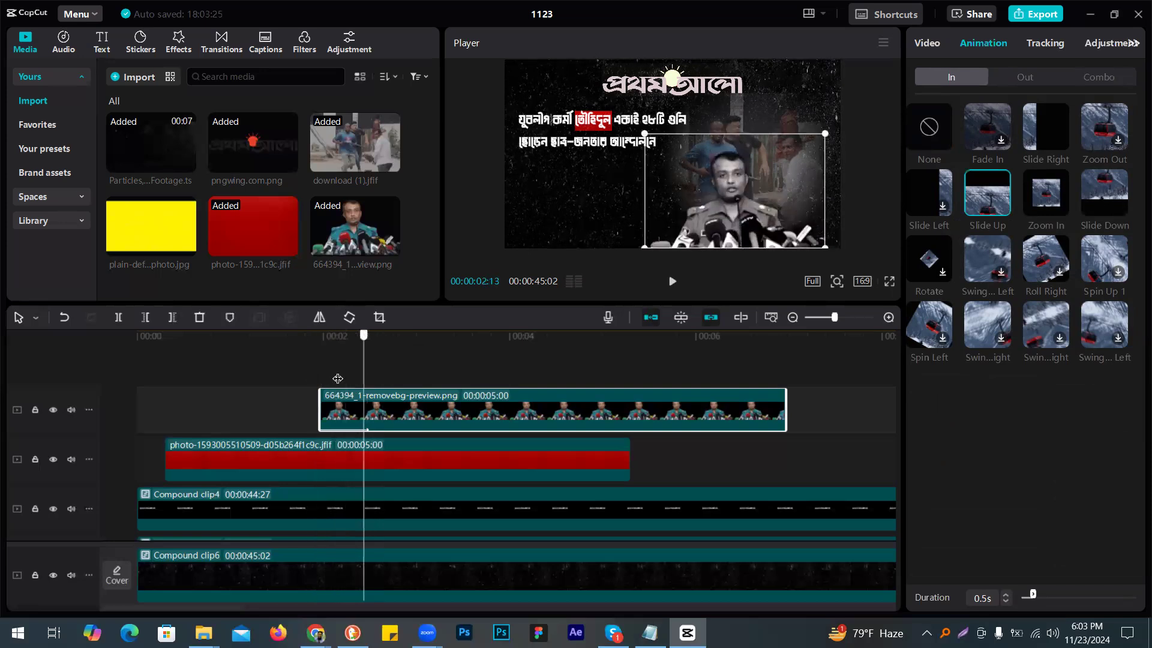
pyautogui.press('Left')
pyautogui.press('Left')
pyautogui.press('Left')
pyautogui.press('Left')
pyautogui.press('Left')
pyautogui.press('Left')
pyautogui.press('Left')
pyautogui.press('Left')
pyautogui.press('Left')
pyautogui.press('Left')
pyautogui.press('Left')
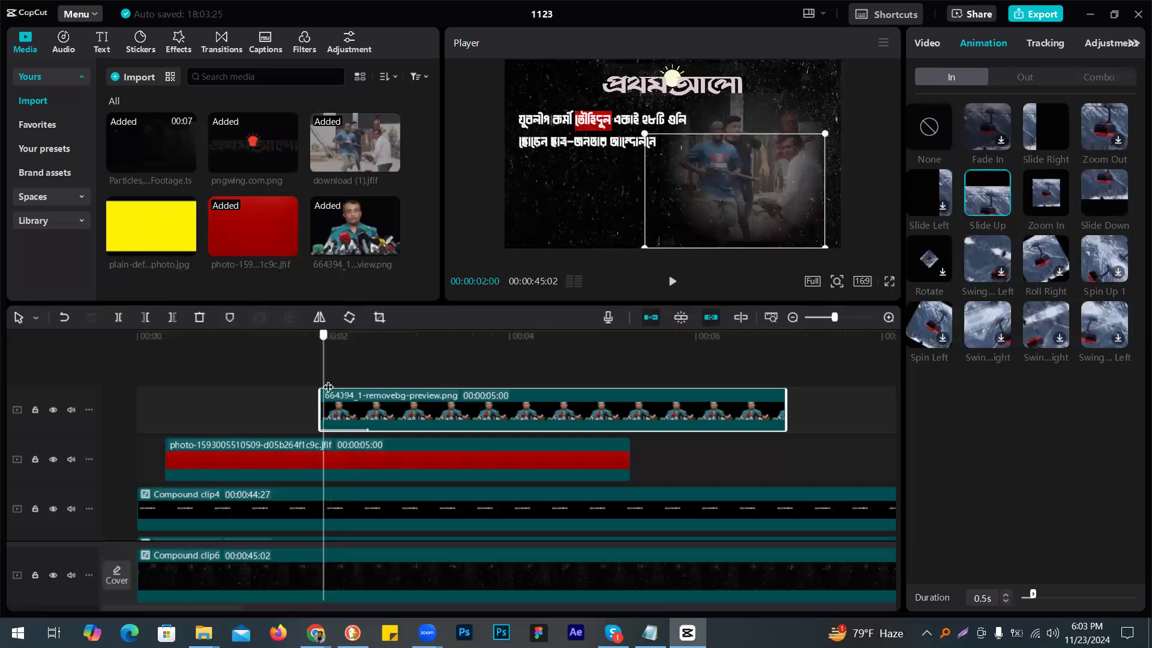
# Step: Shift the officer cutout horizontally toward the bottom centre of the frame and set the playhead to 00:00:02:15
pyautogui.click(366, 387)
pyautogui.moveTo(733, 204); pyautogui.dragTo(692, 208)
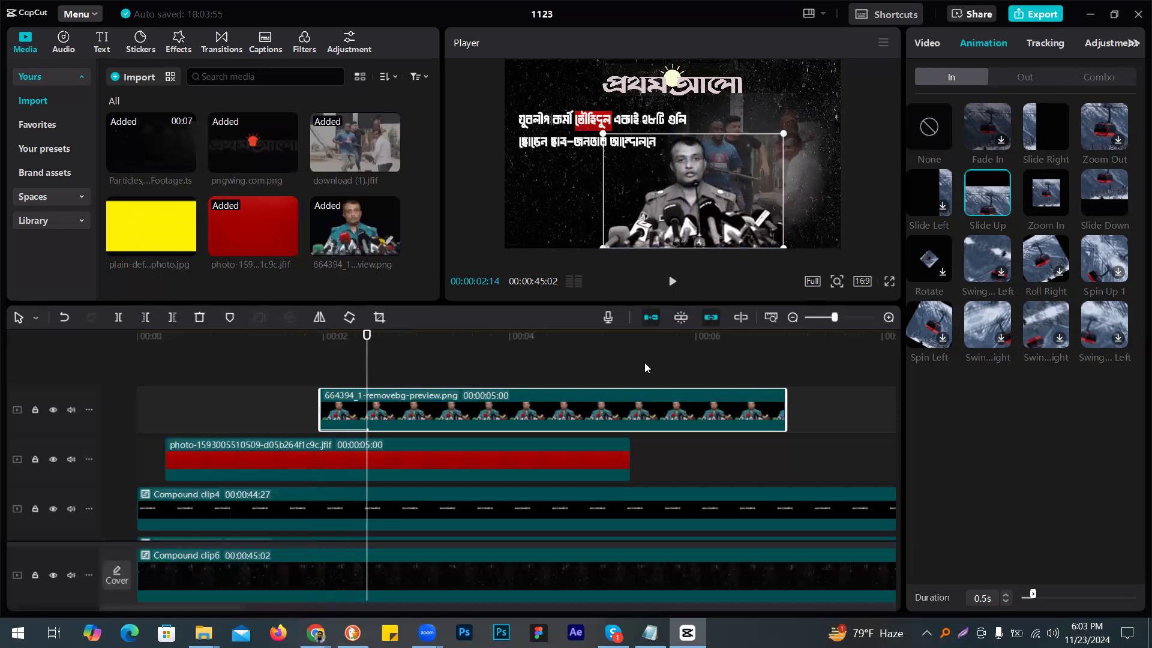
pyautogui.click(646, 384)
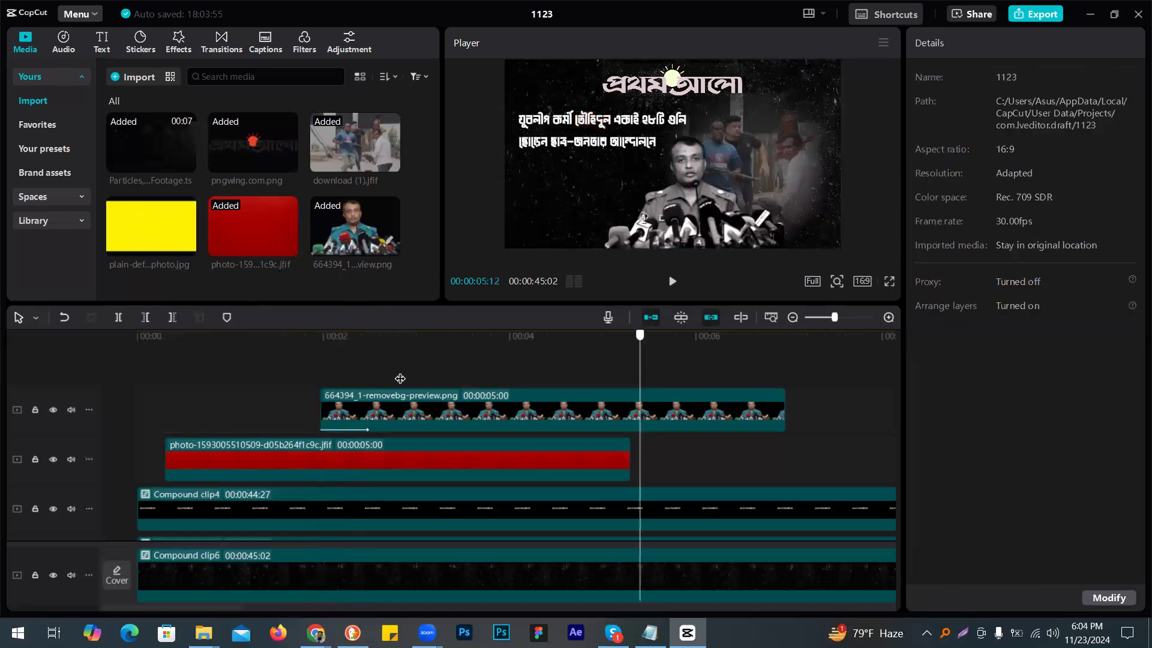
pyautogui.click(369, 379)
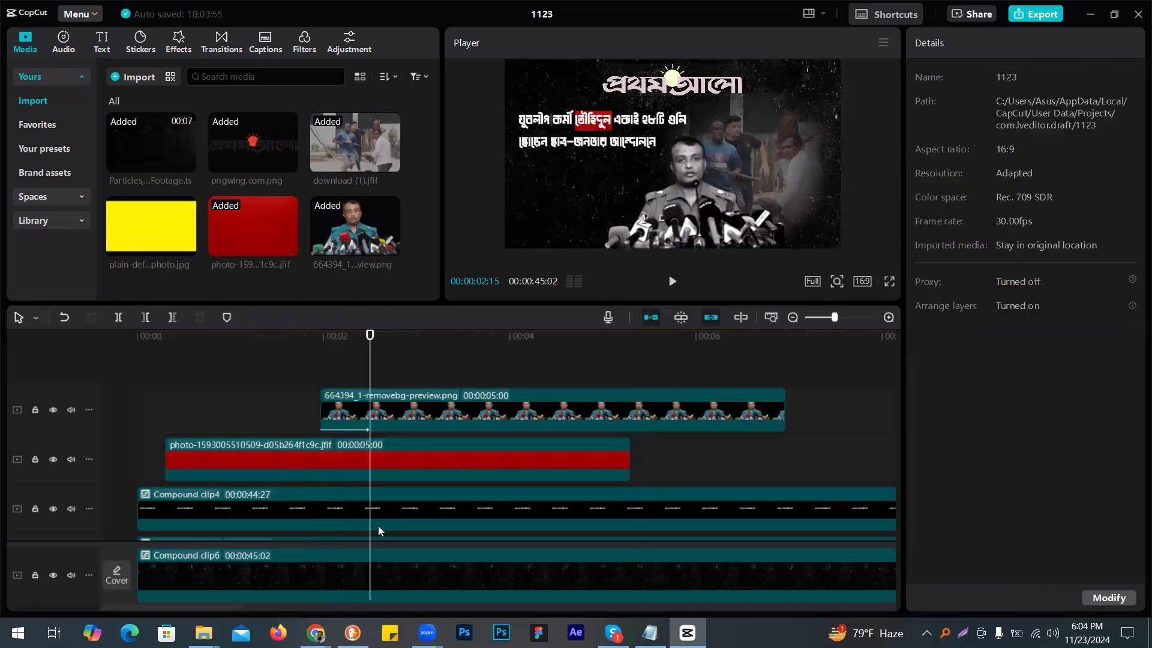
# Step: Switch to Chrome and copy the deputy police commissioner's statement paragraph from the Prothom Alo article
pyautogui.hotkey('alt', 'Tab')
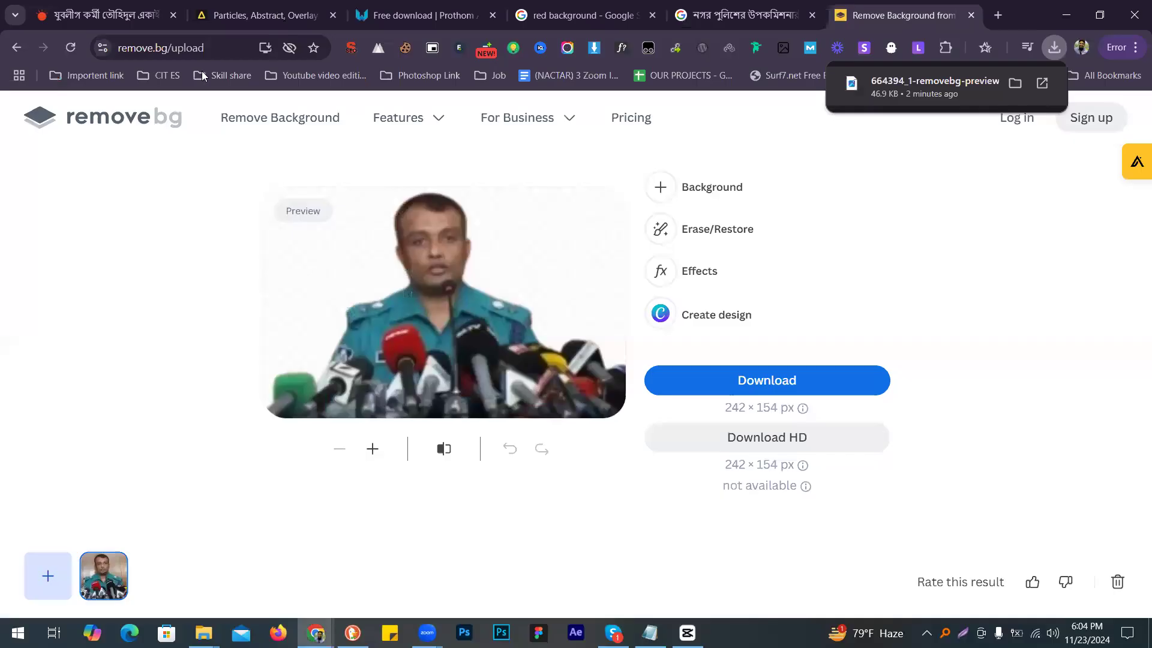
pyautogui.hotkey('ctrl', 'Tab')
pyautogui.scroll(-8, 427, 241)
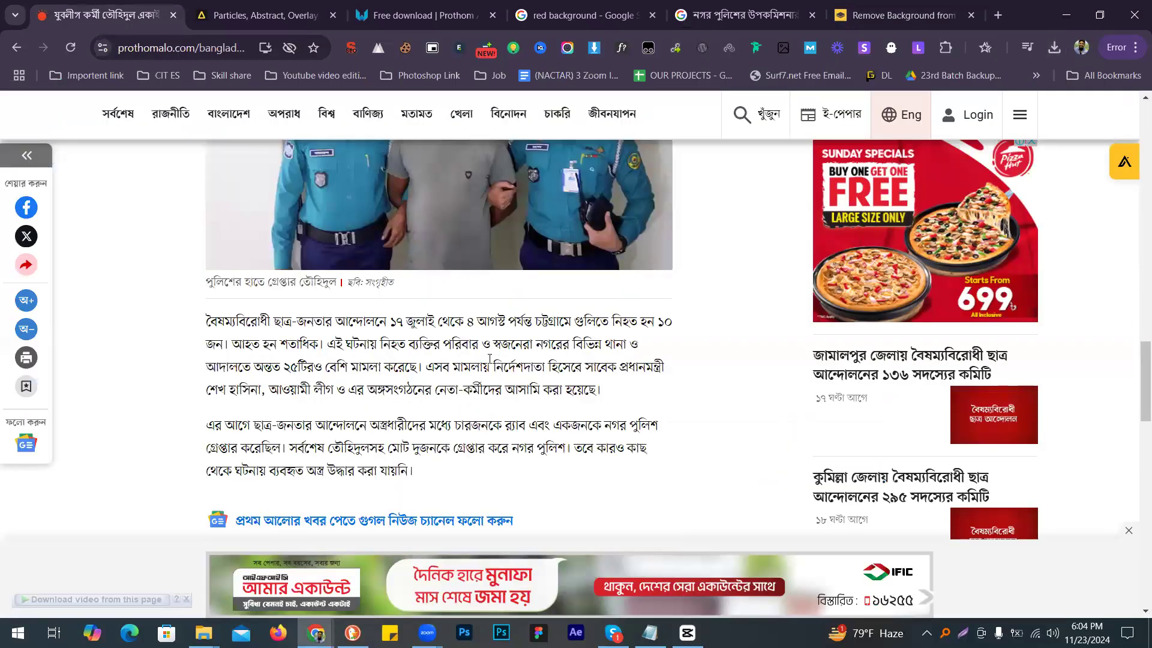
pyautogui.scroll(3, 328, 370)
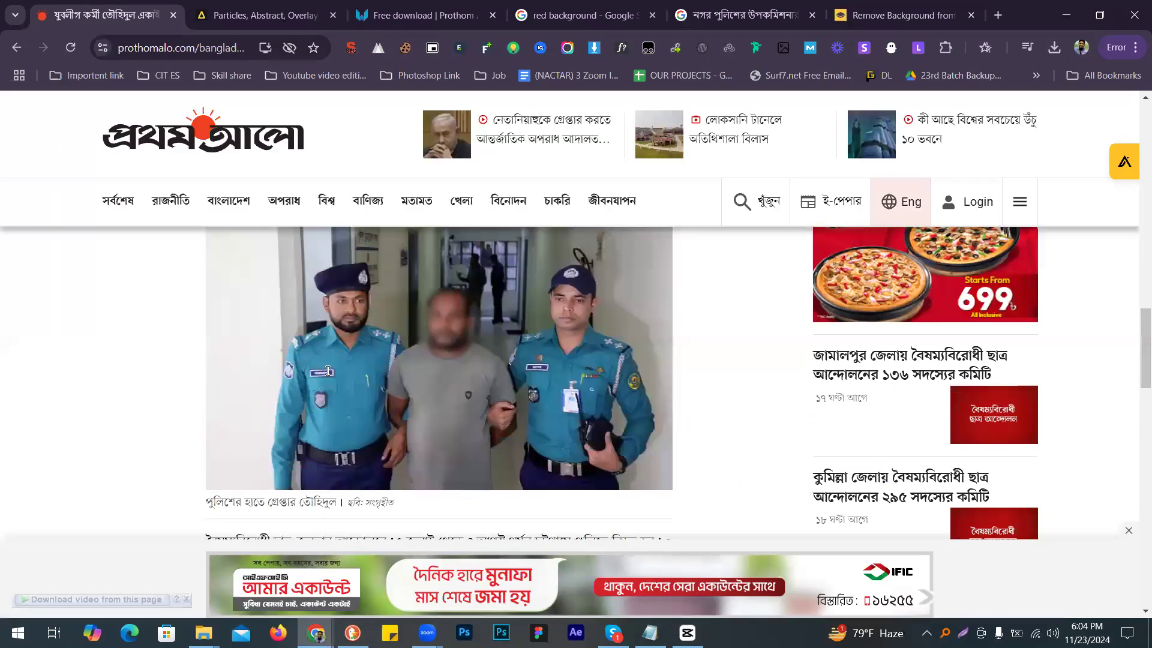
pyautogui.scroll(-3, 526, 364)
pyautogui.scroll(1, 527, 364)
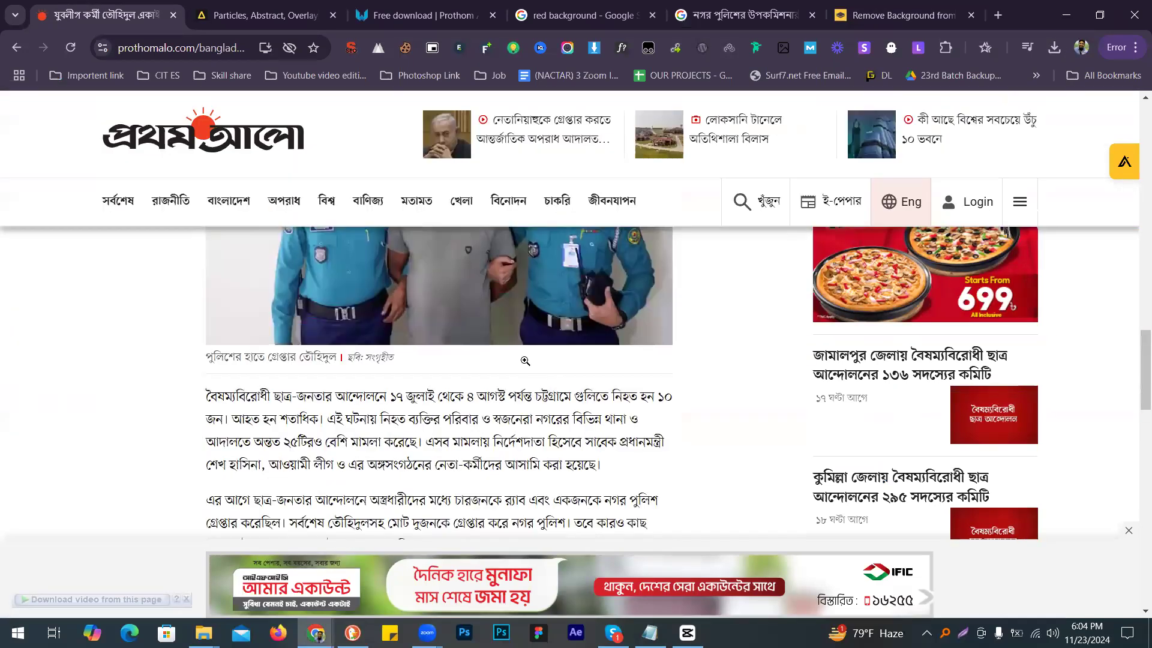
pyautogui.scroll(2, 525, 360)
pyautogui.scroll(-2, 465, 390)
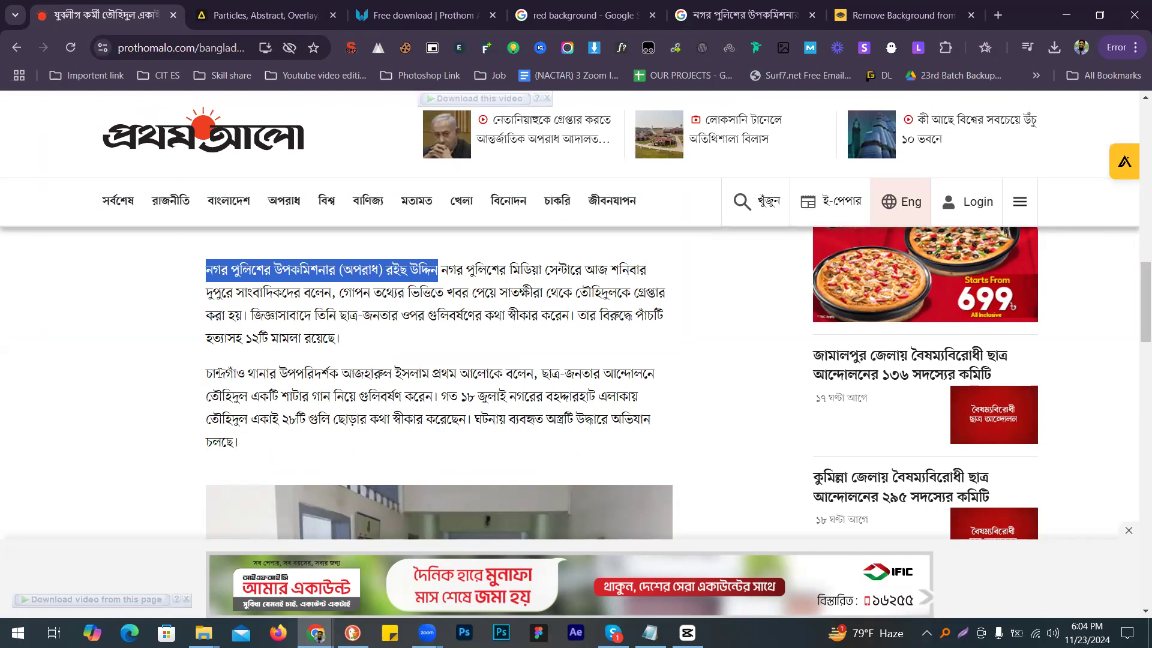
pyautogui.tripleClick(222, 373)
pyautogui.doubleClick(223, 269)
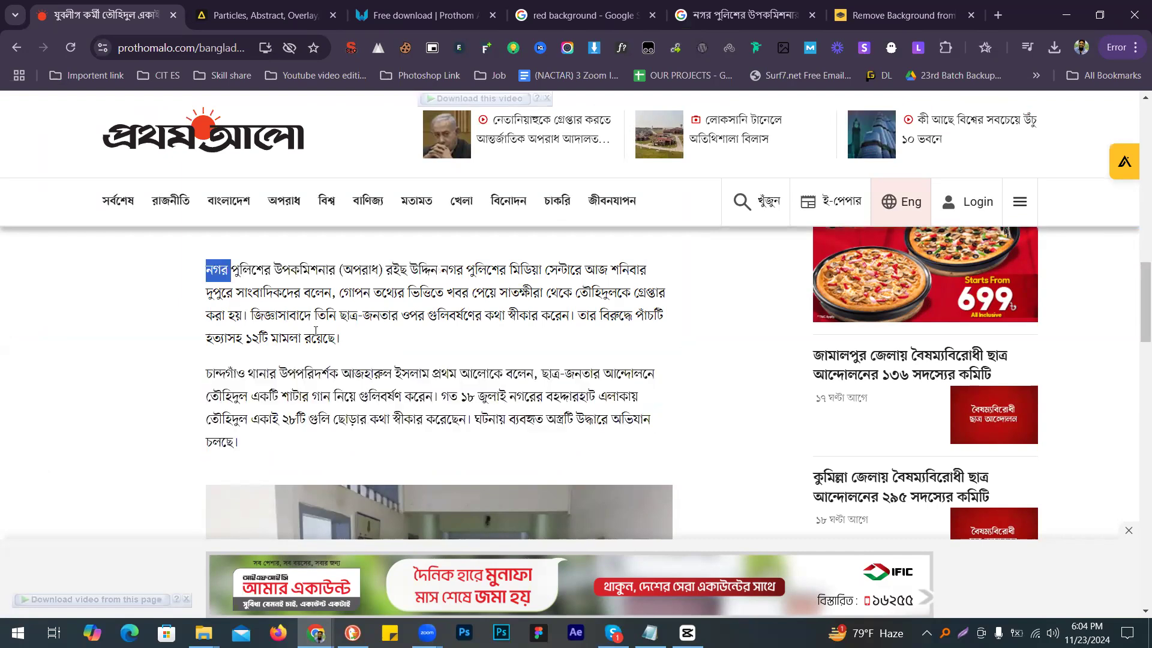
pyautogui.moveTo(224, 269); pyautogui.dragTo(335, 339)
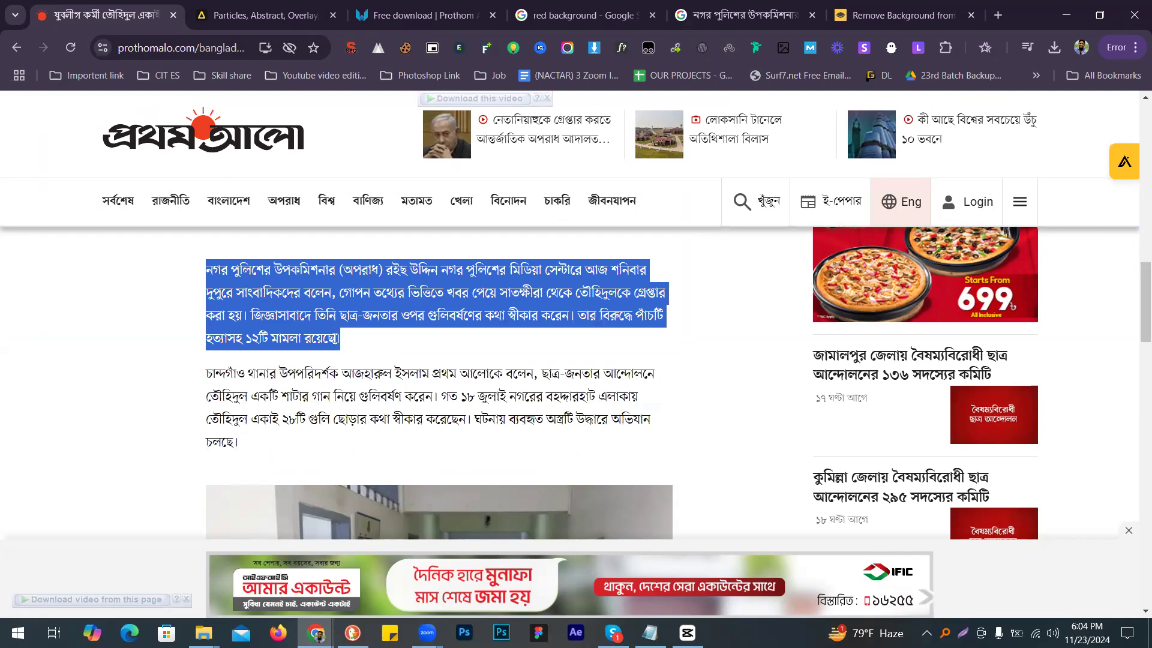
# Step: Back in CapCut, add a default text clip at 00:00:02:15, extend it to the cutout clip's end and replace its text with the copied paragraph
pyautogui.hotkey('alt', 'Tab')
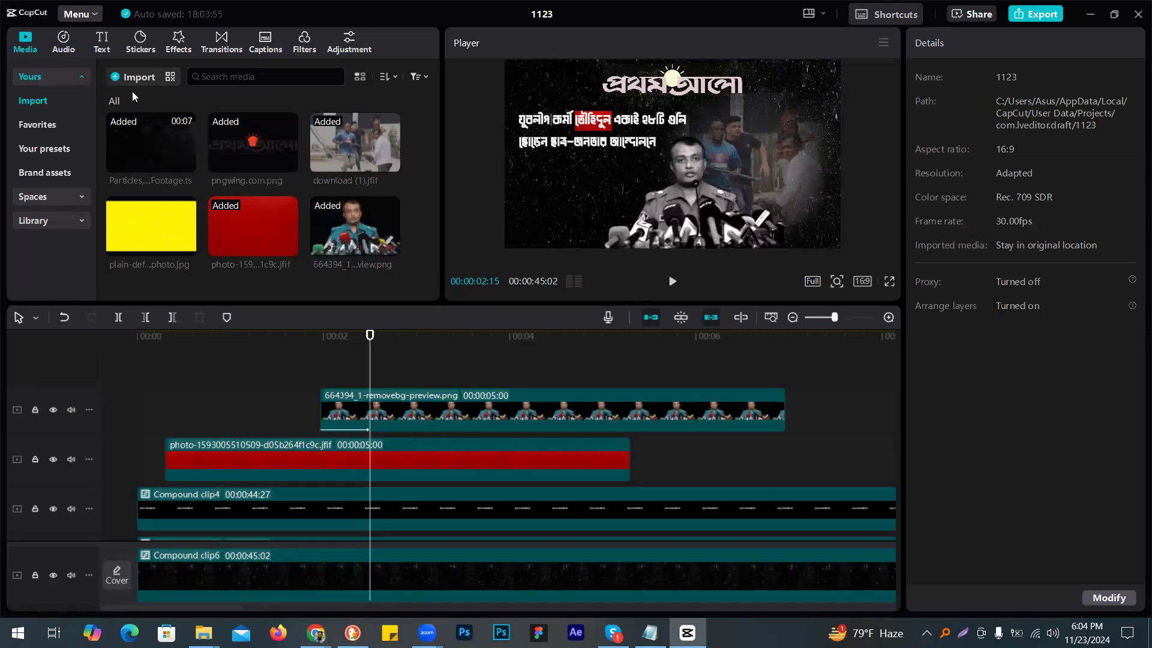
pyautogui.click(102, 42)
pyautogui.moveTo(135, 99); pyautogui.dragTo(370, 384)
pyautogui.moveTo(635, 389); pyautogui.dragTo(774, 401)
pyautogui.click(985, 118)
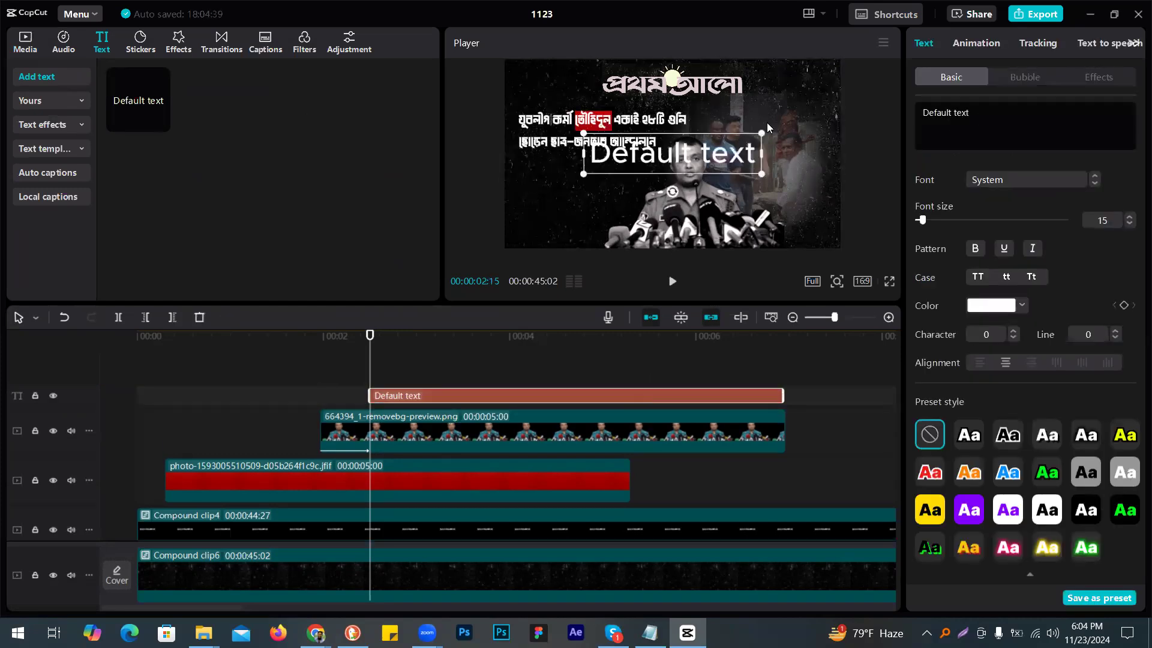
pyautogui.hotkey('ctrl', 'a')
pyautogui.hotkey('ctrl', 'v')
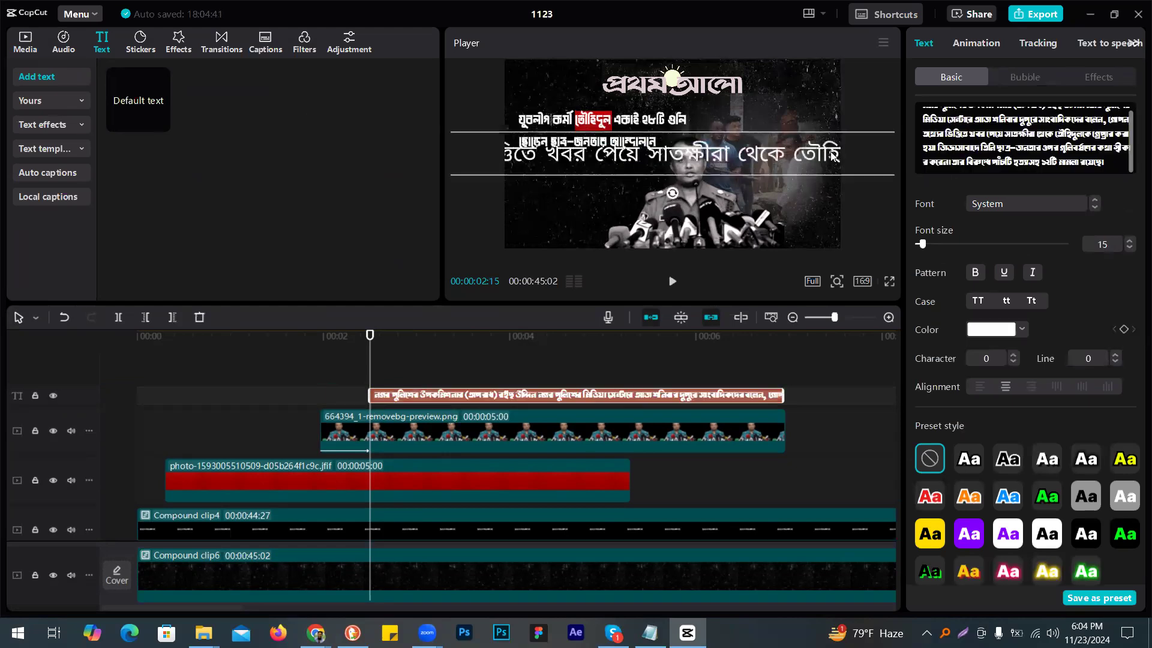
# Step: Insert line breaks in the statement text after the officer's name and after "শনিবার"
pyautogui.scroll(2, 1047, 162)
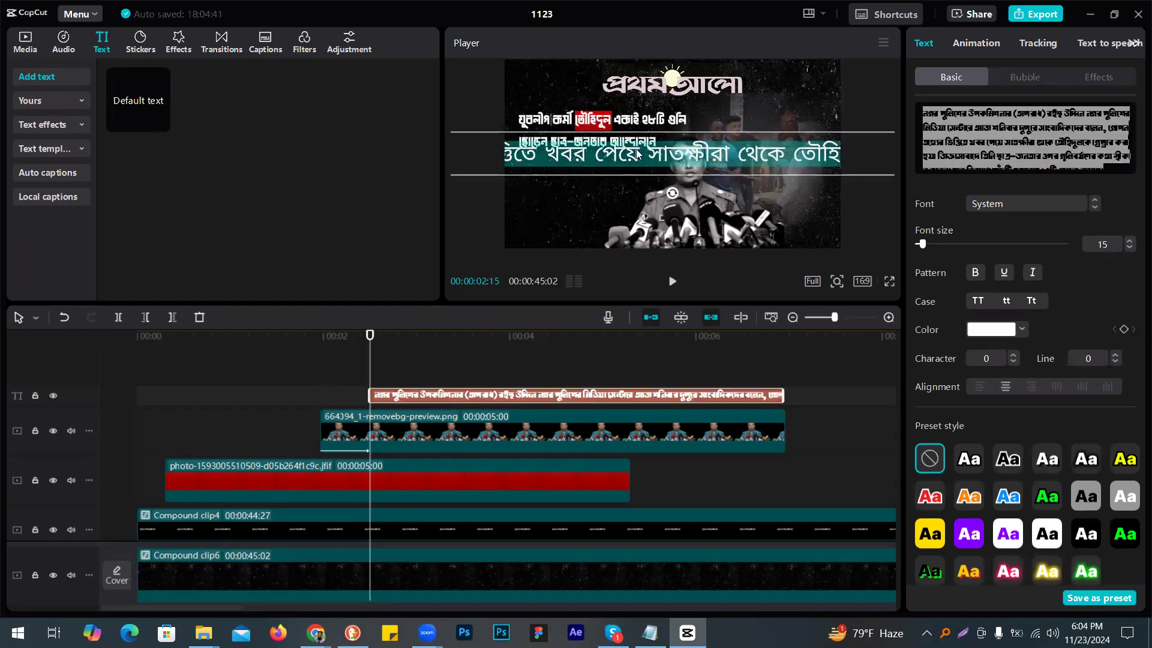
pyautogui.click(1073, 114)
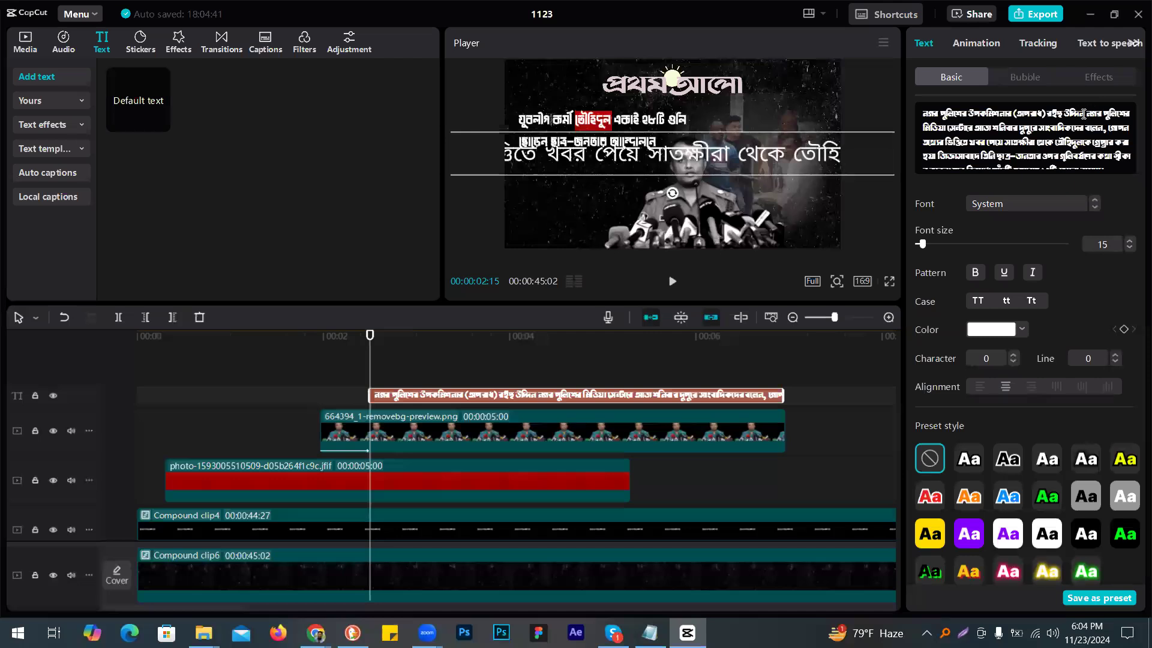
pyautogui.press('Return')
pyautogui.click(1066, 127)
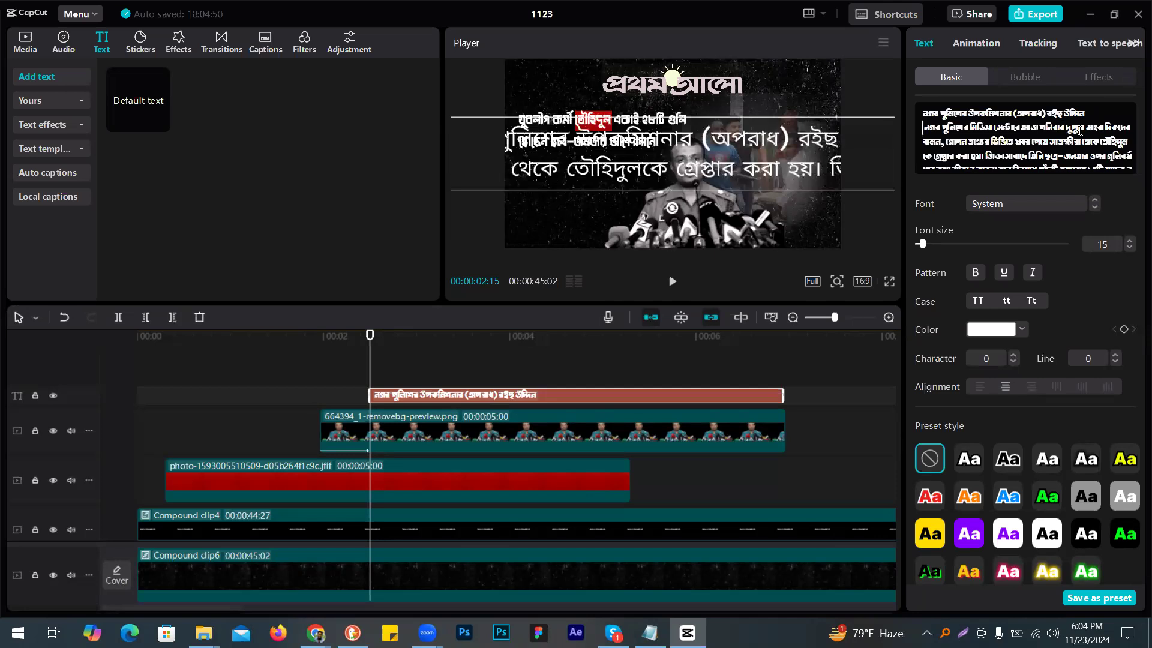
pyautogui.press('Return')
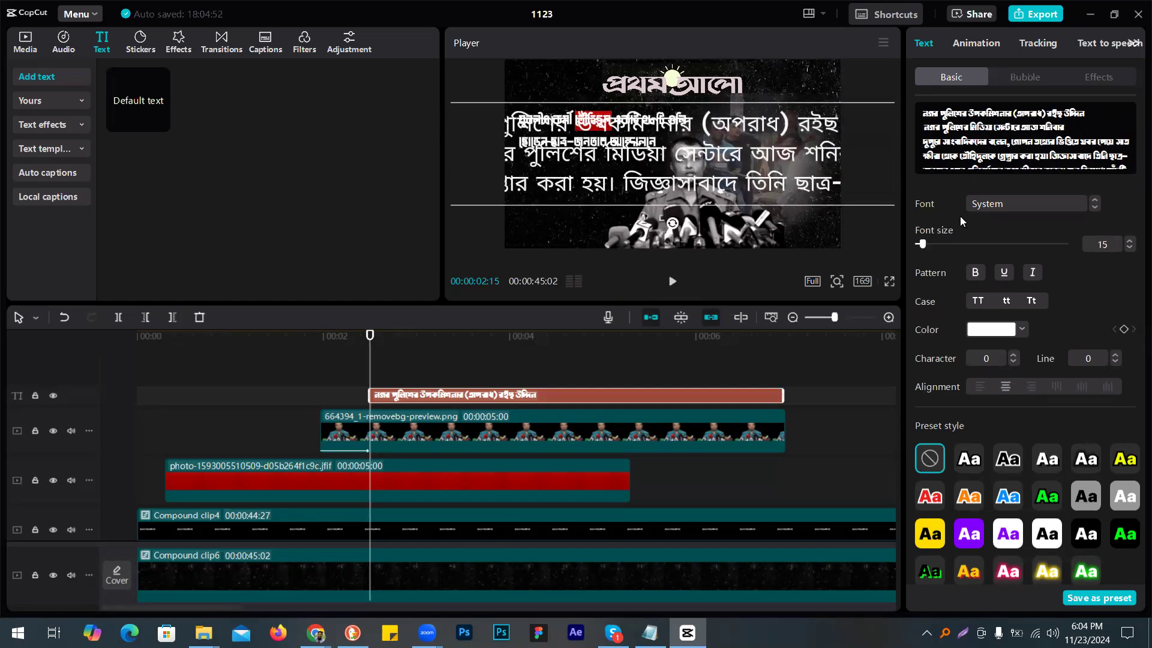
# Step: Set the font size of the whole statement text to 12
pyautogui.hotkey('ctrl', 'a')
pyautogui.click(1110, 245)
pyautogui.press('BackSpace')
pyautogui.write('2')
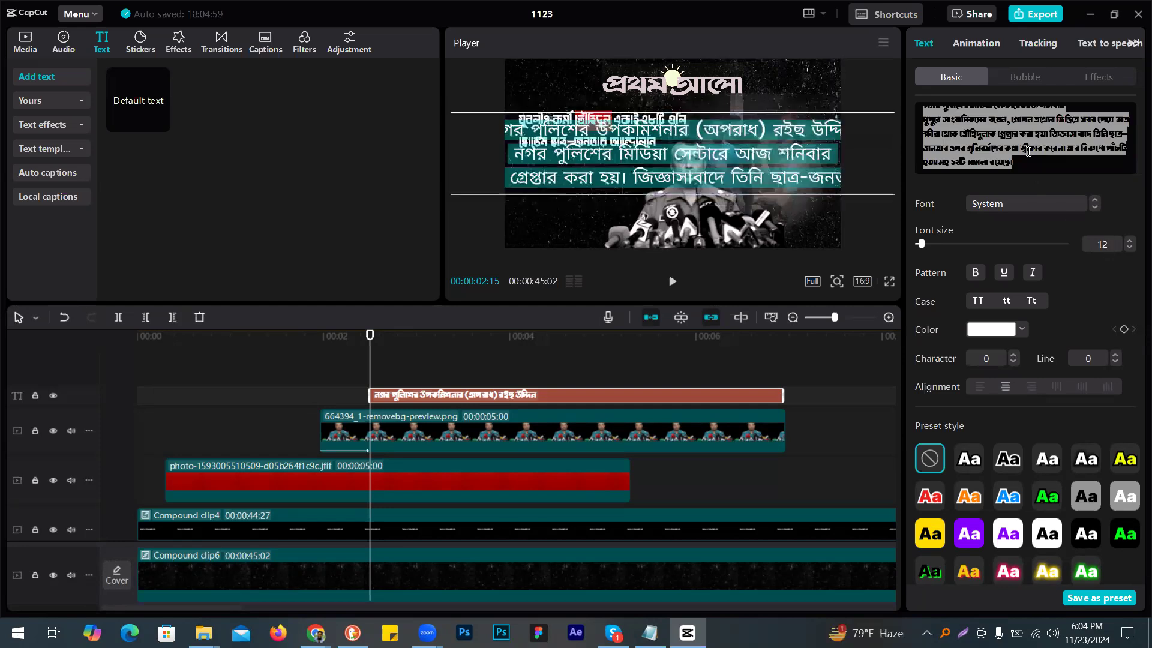
# Step: Break the remaining statement text into shorter lines after "তথ্যের", "থেকে" and "জিজ্ঞাসাবাদে"
pyautogui.click(1028, 151)
pyautogui.doubleClick(1071, 144)
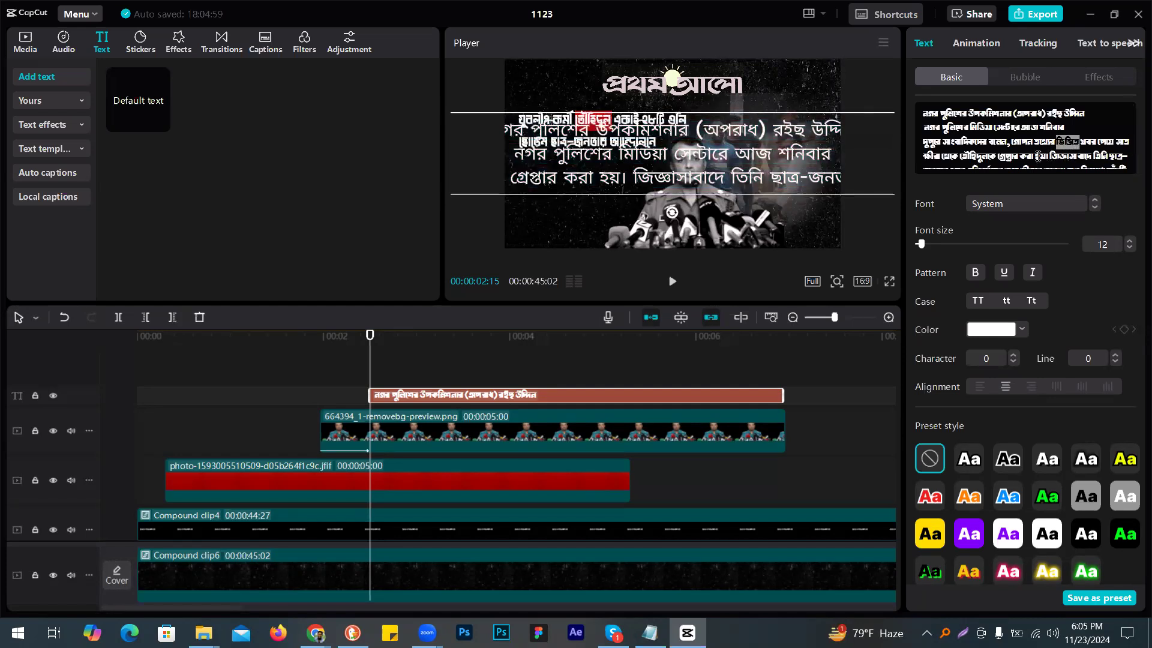
pyautogui.press('Left')
pyautogui.press('Return')
pyautogui.click(1051, 159)
pyautogui.press('Return')
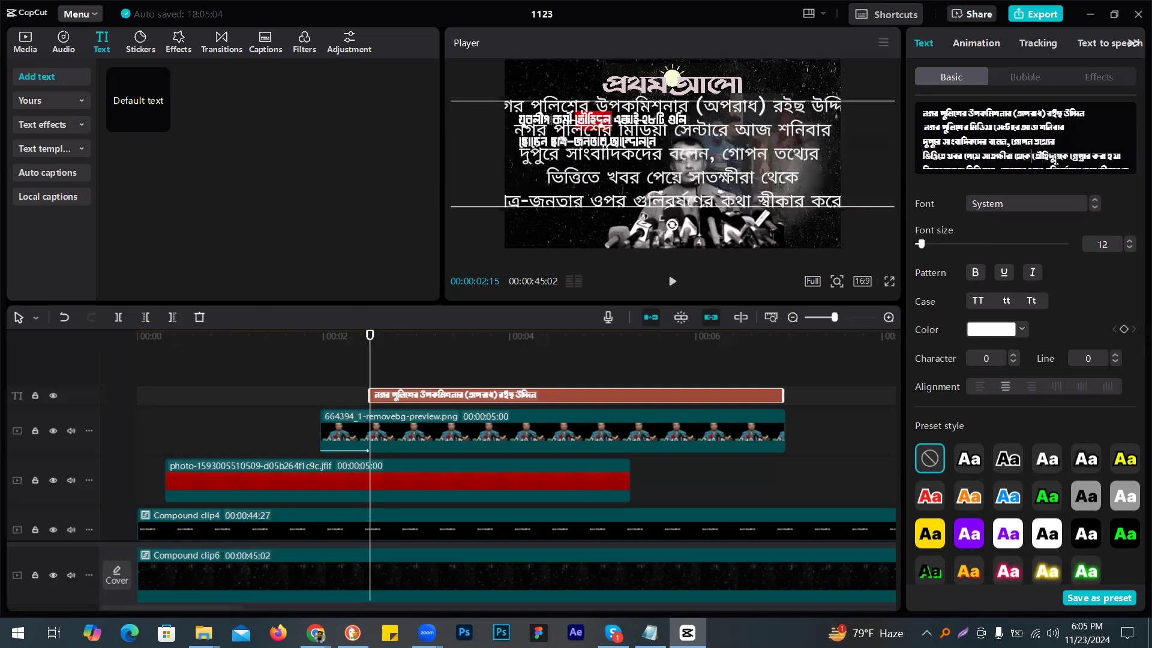
pyautogui.click(1066, 162)
pyautogui.press('Return')
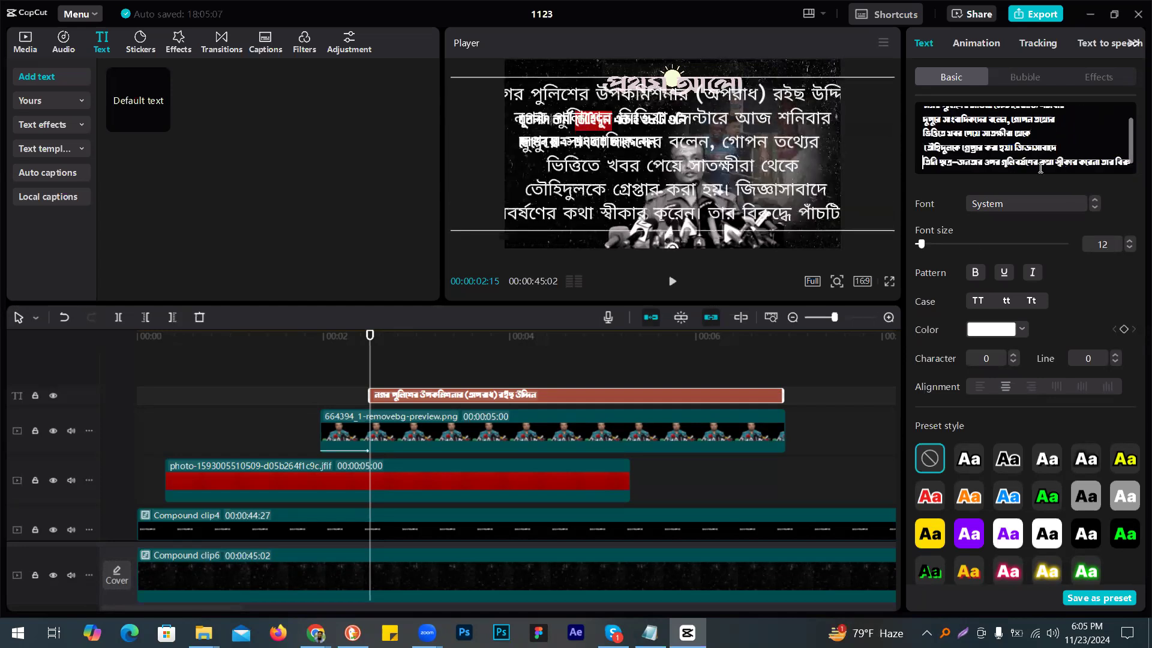
# Step: Left-align the whole statement text and, at 00:00:04:05, shift it right so the line beginnings are inside the frame
pyautogui.hotkey('ctrl', 'a')
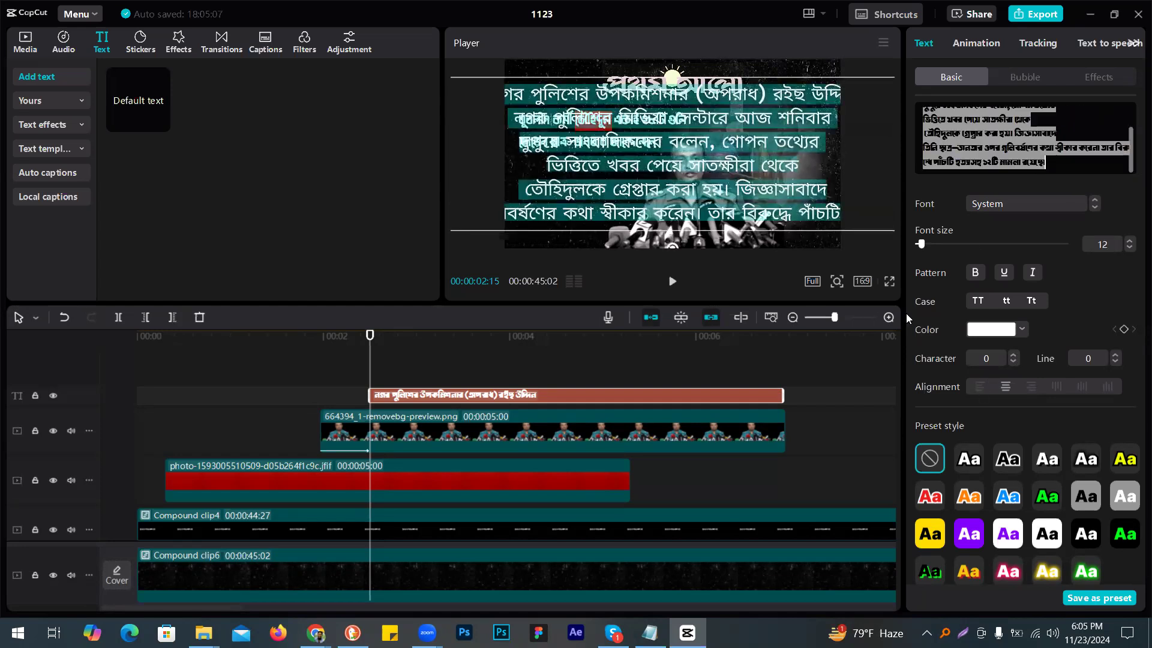
pyautogui.click(980, 387)
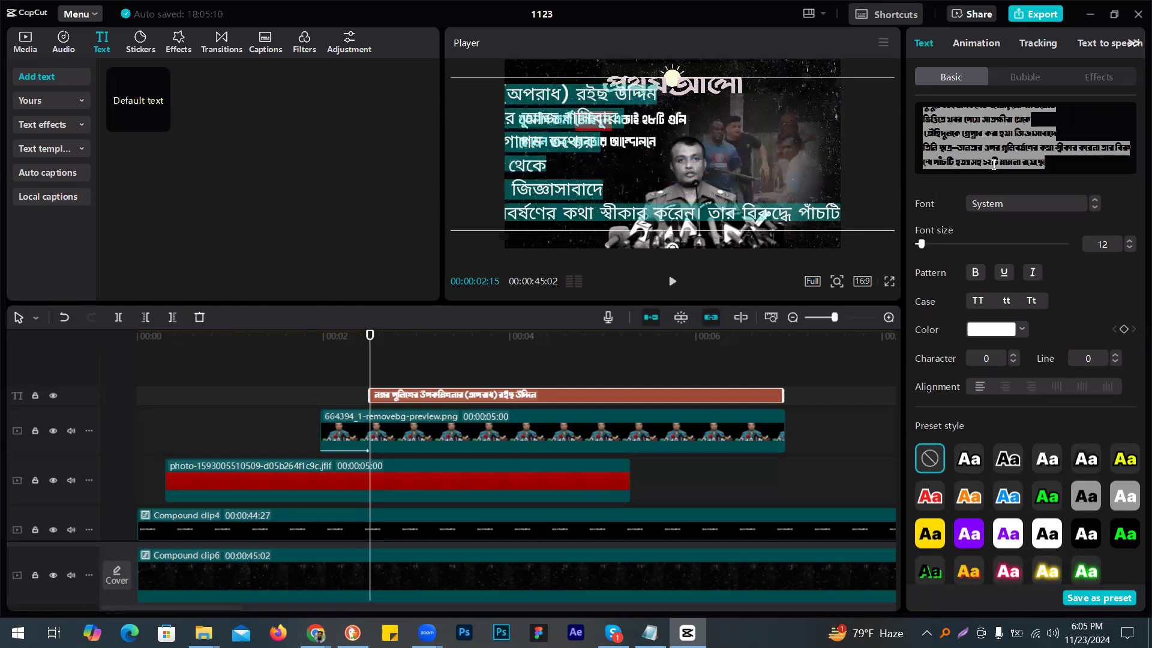
pyautogui.click(504, 394)
pyautogui.click(637, 176)
pyautogui.moveTo(746, 161); pyautogui.dragTo(890, 156)
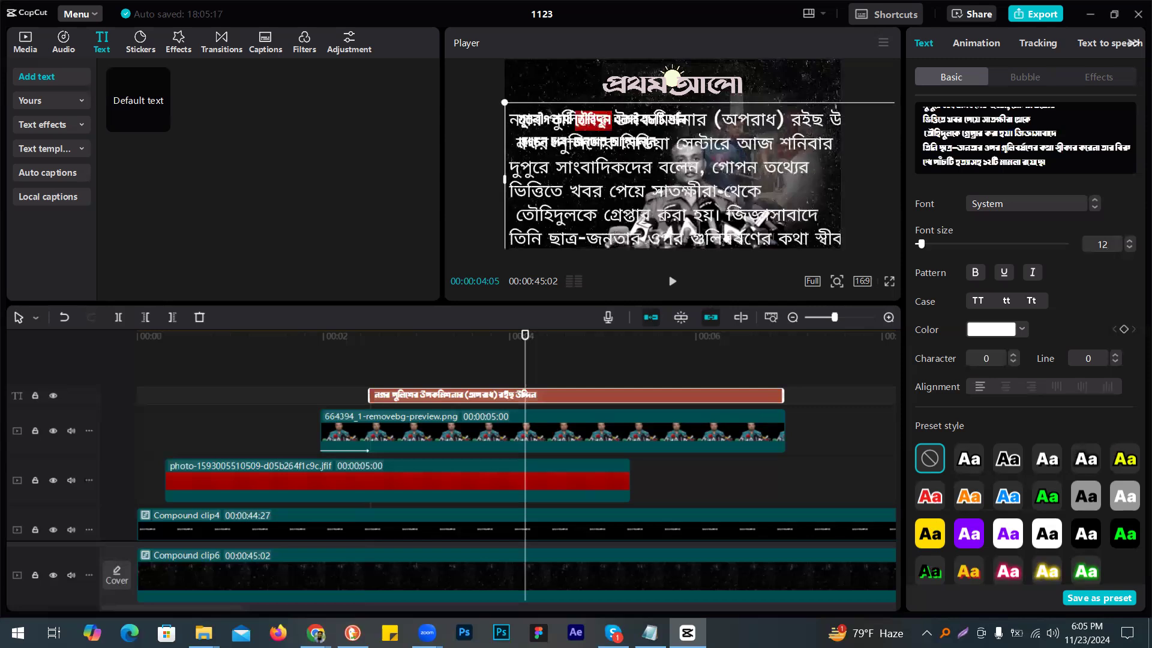
# Step: Scale the statement text down and place it beneath the headline, with its left edge in line with the headline
pyautogui.scroll(-2, 777, 175)
pyautogui.scroll(-2, 768, 179)
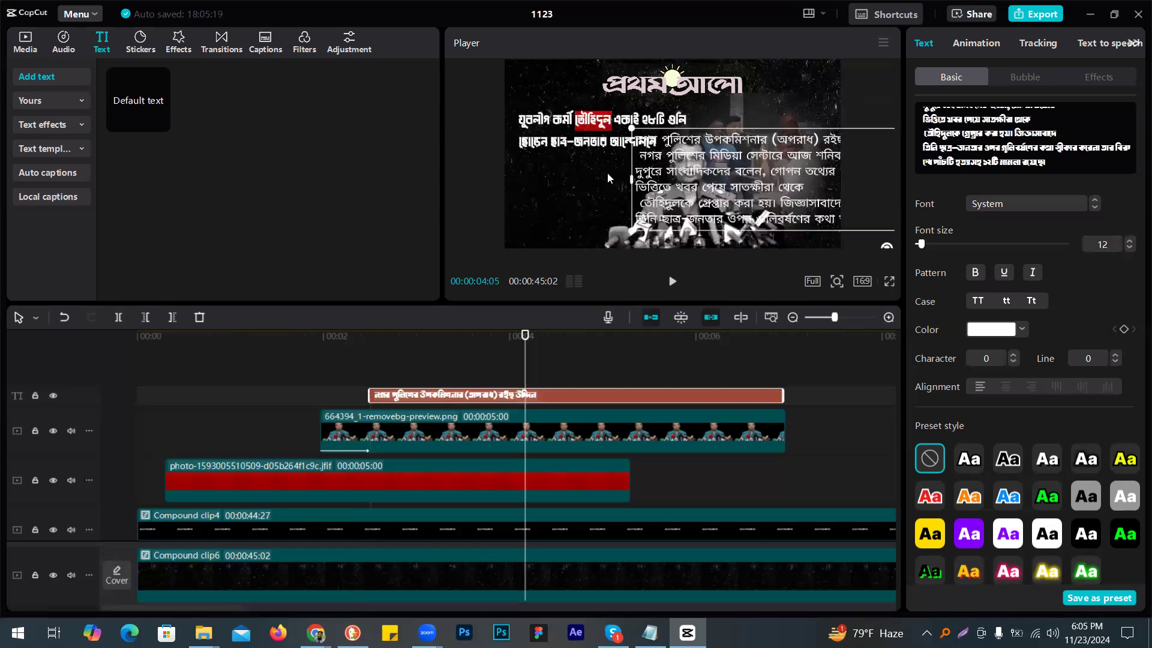
pyautogui.moveTo(608, 178); pyautogui.dragTo(437, 174)
pyautogui.moveTo(870, 171); pyautogui.dragTo(625, 174)
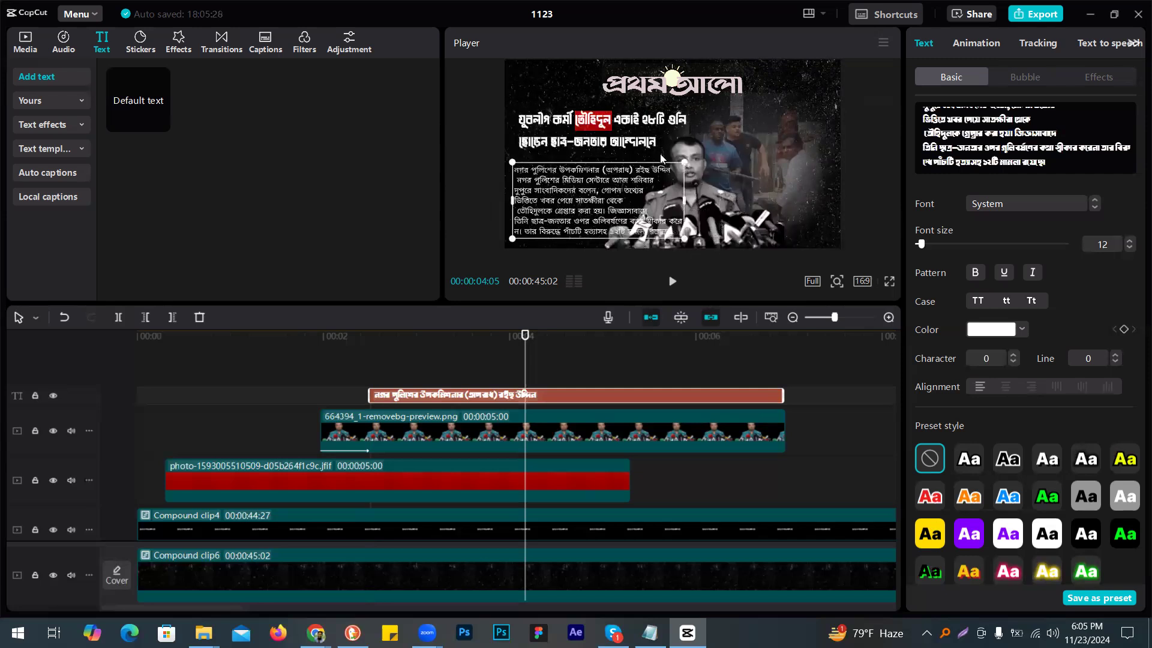
pyautogui.moveTo(676, 161); pyautogui.dragTo(628, 191)
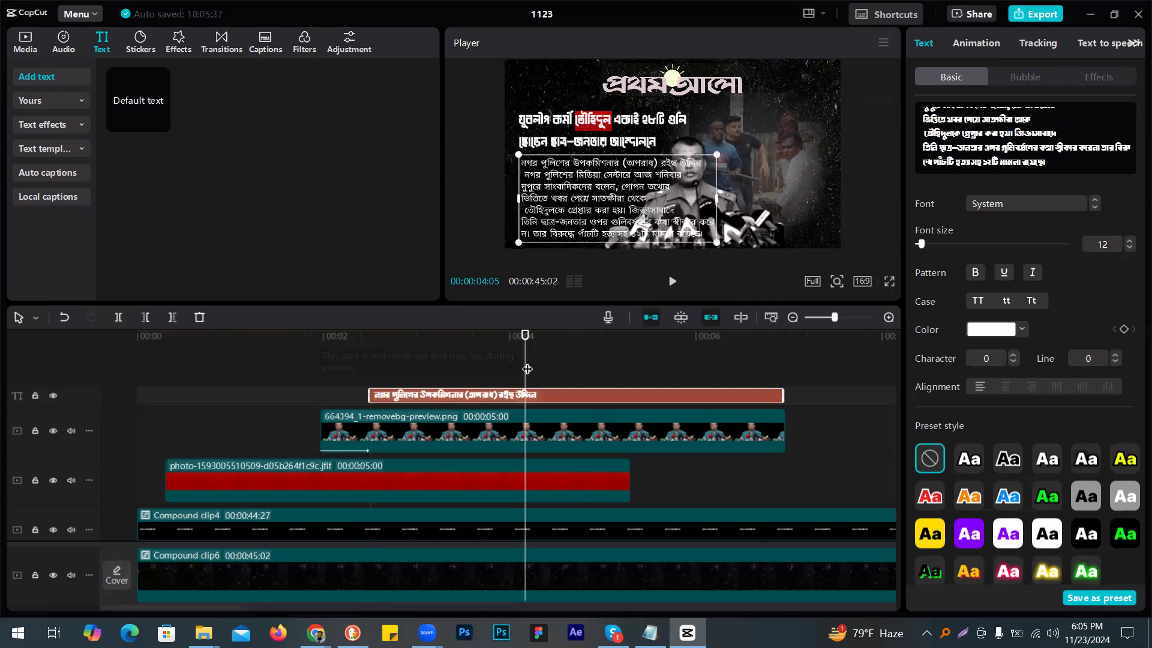
# Step: Delay the statement text clip so it starts at about 00:00:02:22 and set the playhead there
pyautogui.moveTo(526, 338); pyautogui.dragTo(528, 336)
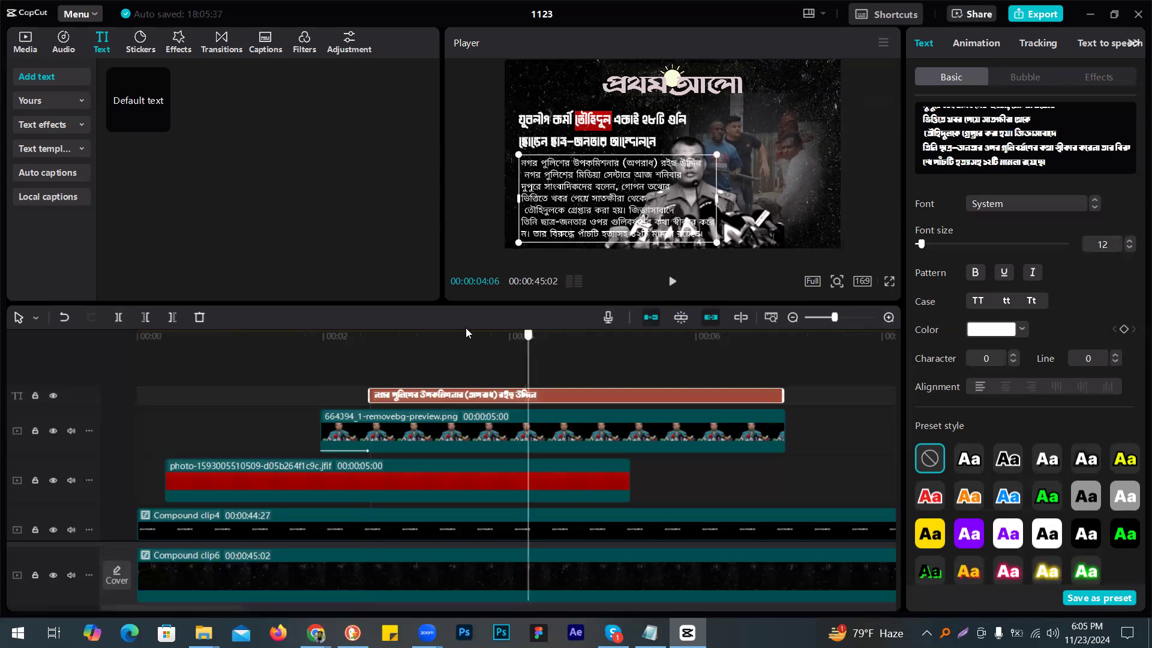
pyautogui.click(366, 329)
pyautogui.click(371, 328)
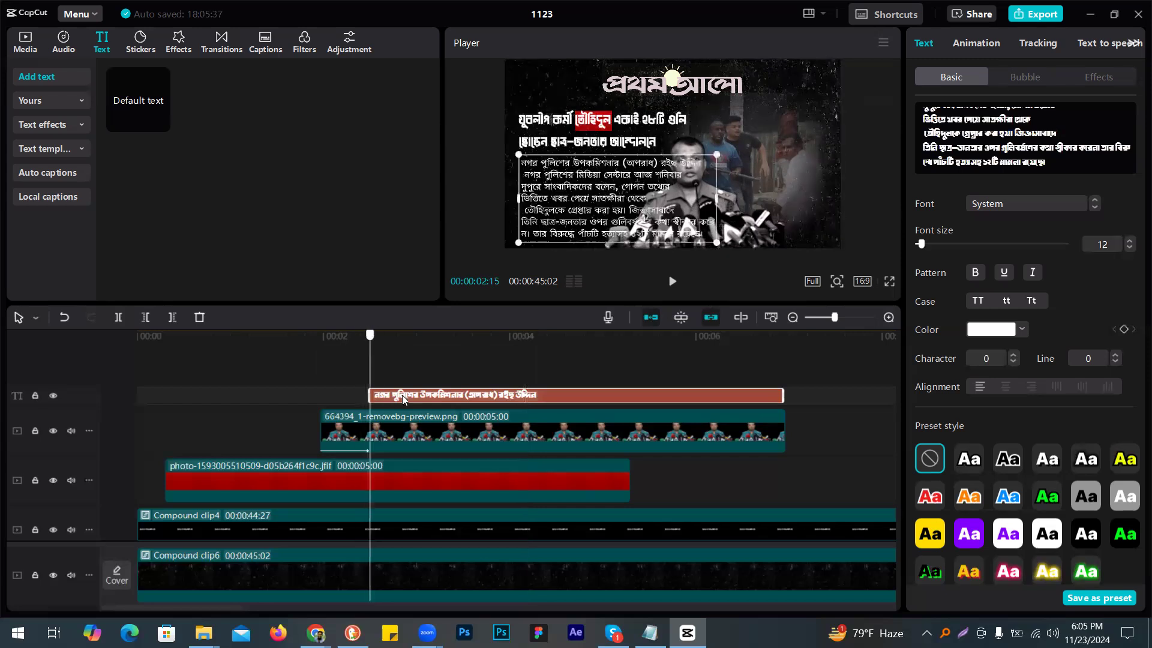
pyautogui.moveTo(422, 396); pyautogui.dragTo(444, 396)
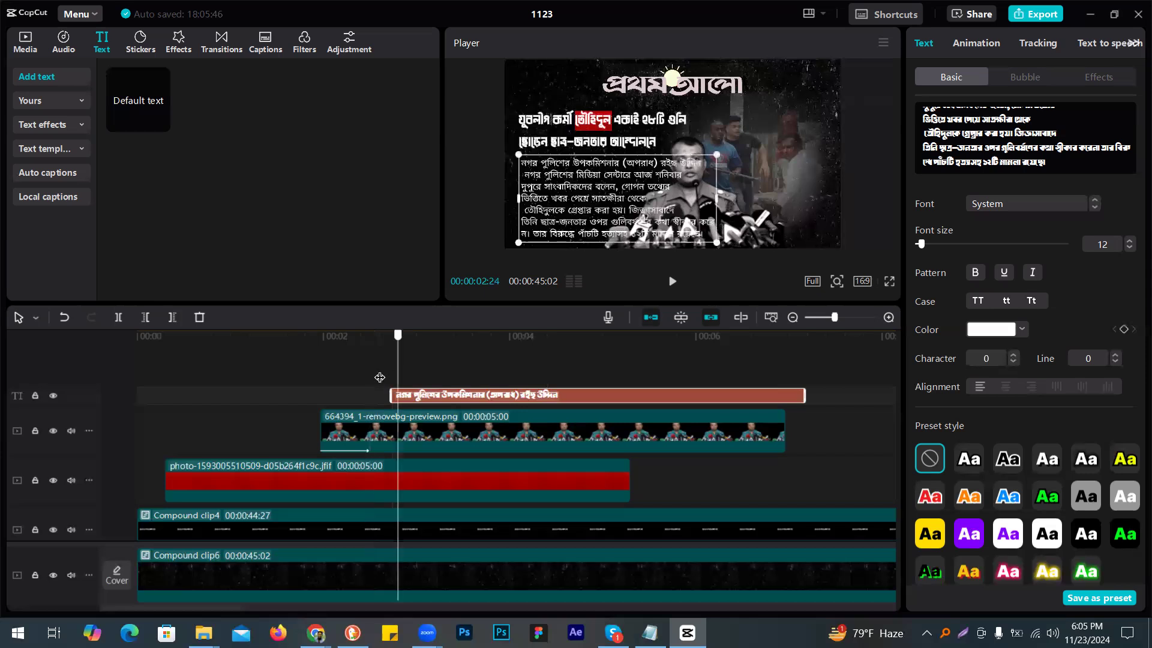
pyautogui.click(386, 378)
pyautogui.click(397, 375)
pyautogui.click(391, 366)
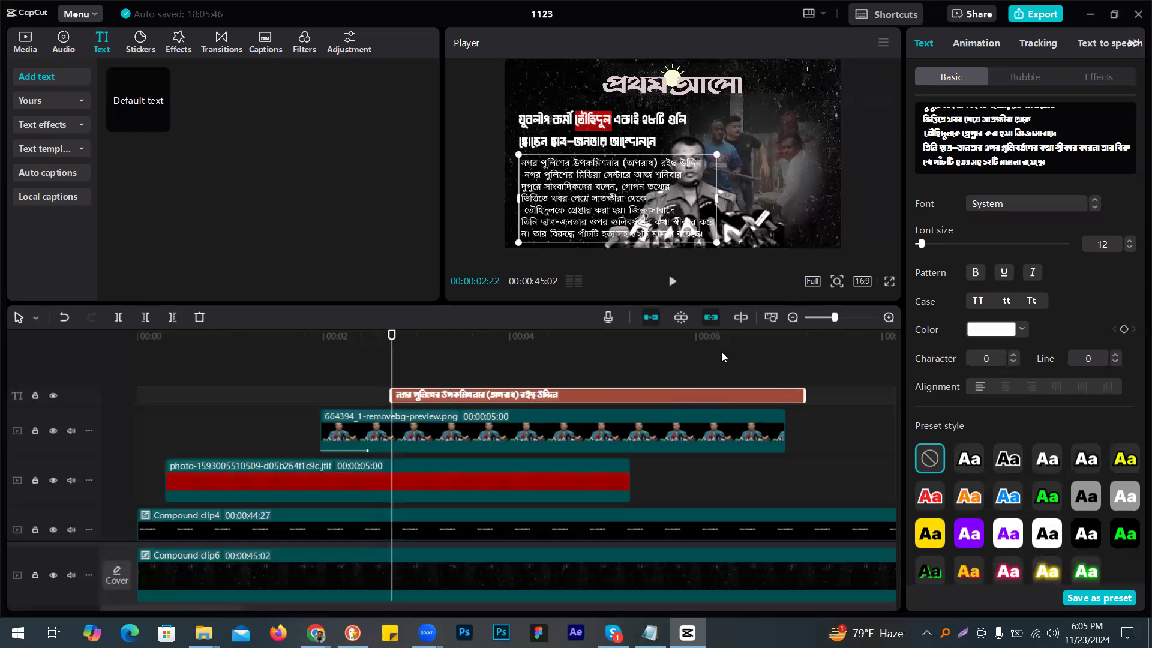
# Step: Convert the statement text into a compound clip and extend the officer cutout and red highlight clips to nearly its end
pyautogui.rightClick(670, 397)
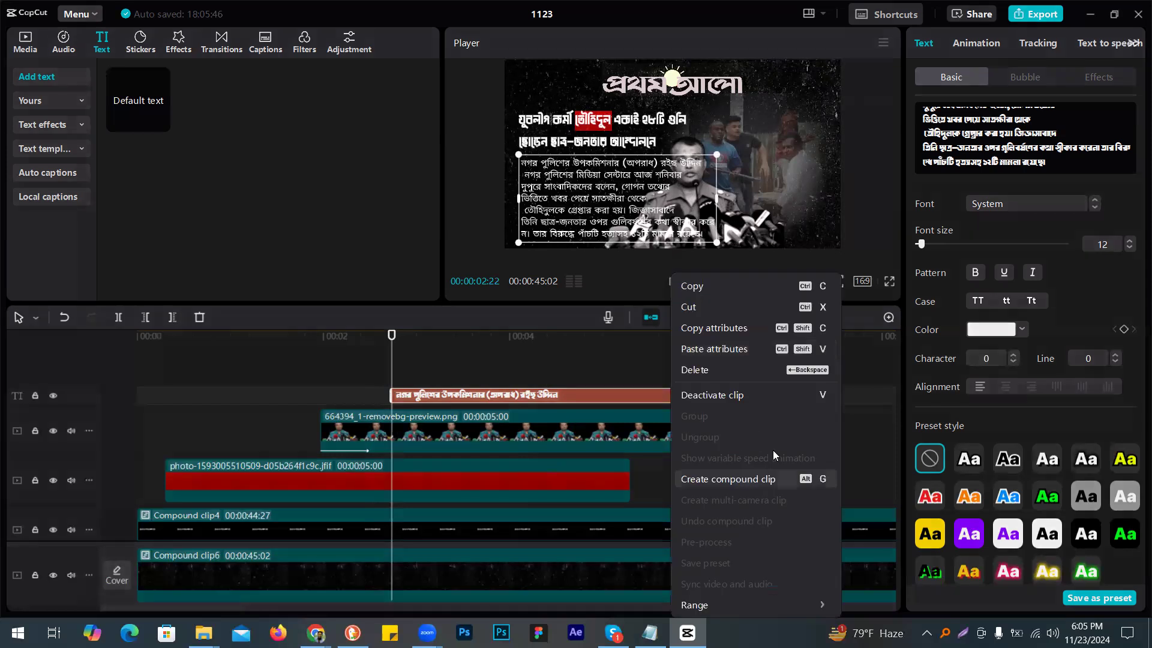
pyautogui.click(771, 479)
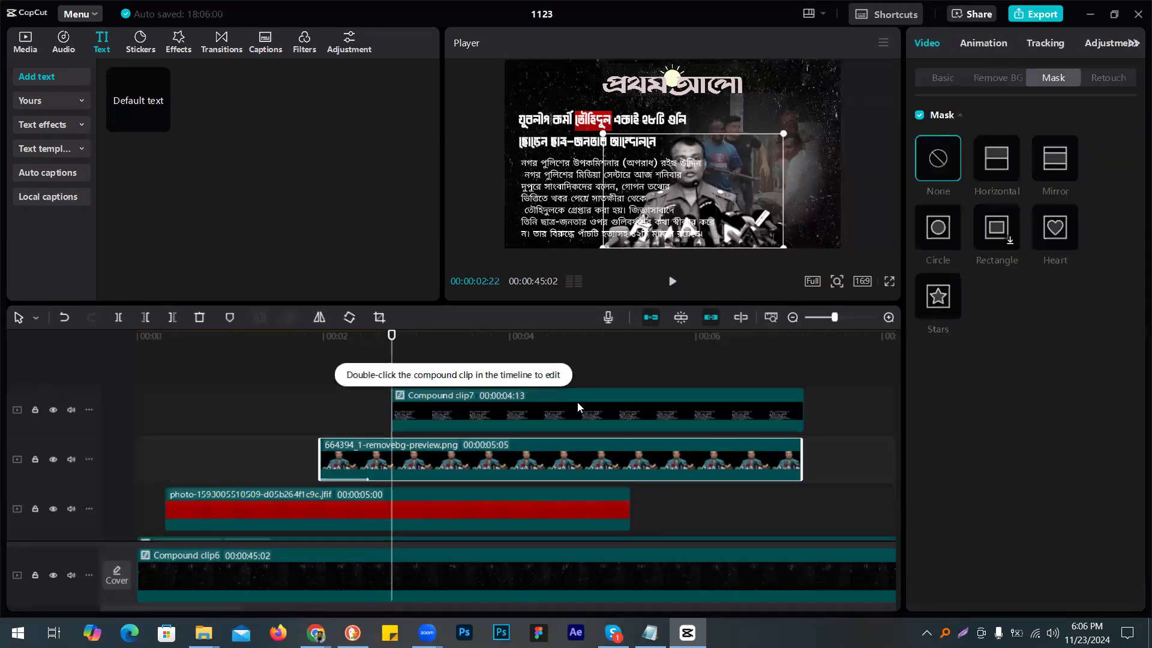
pyautogui.moveTo(630, 508); pyautogui.dragTo(774, 509)
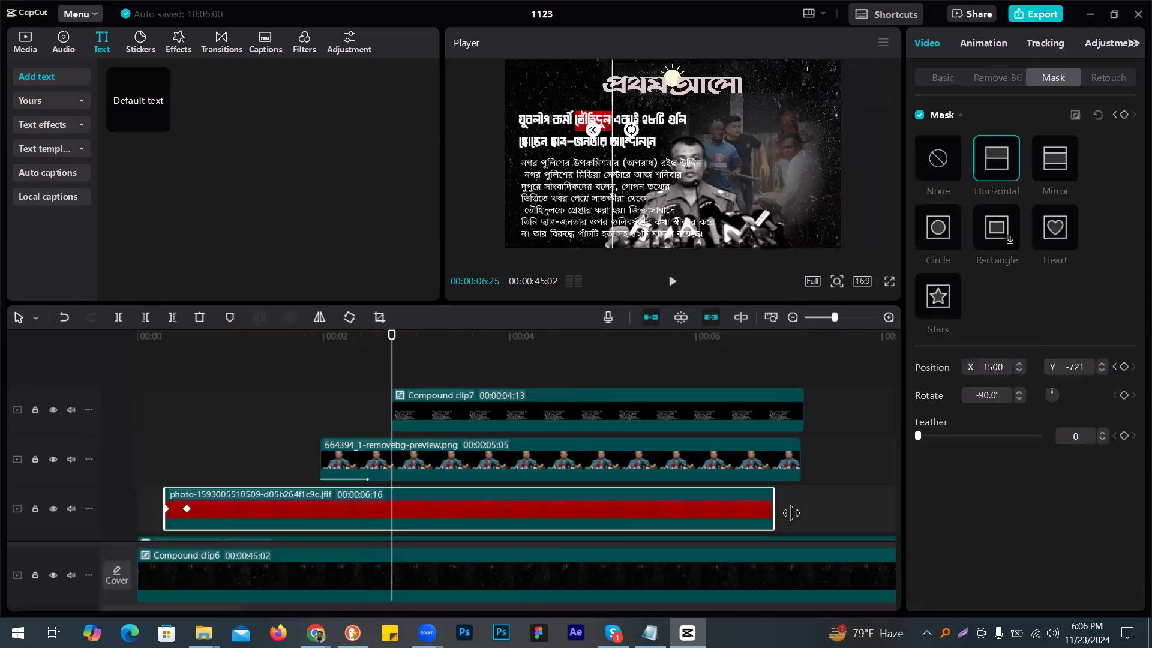
# Step: Apply the Slide Right entrance animation to the statement compound clip and check it at its 00:00:03:07 end
pyautogui.click(591, 393)
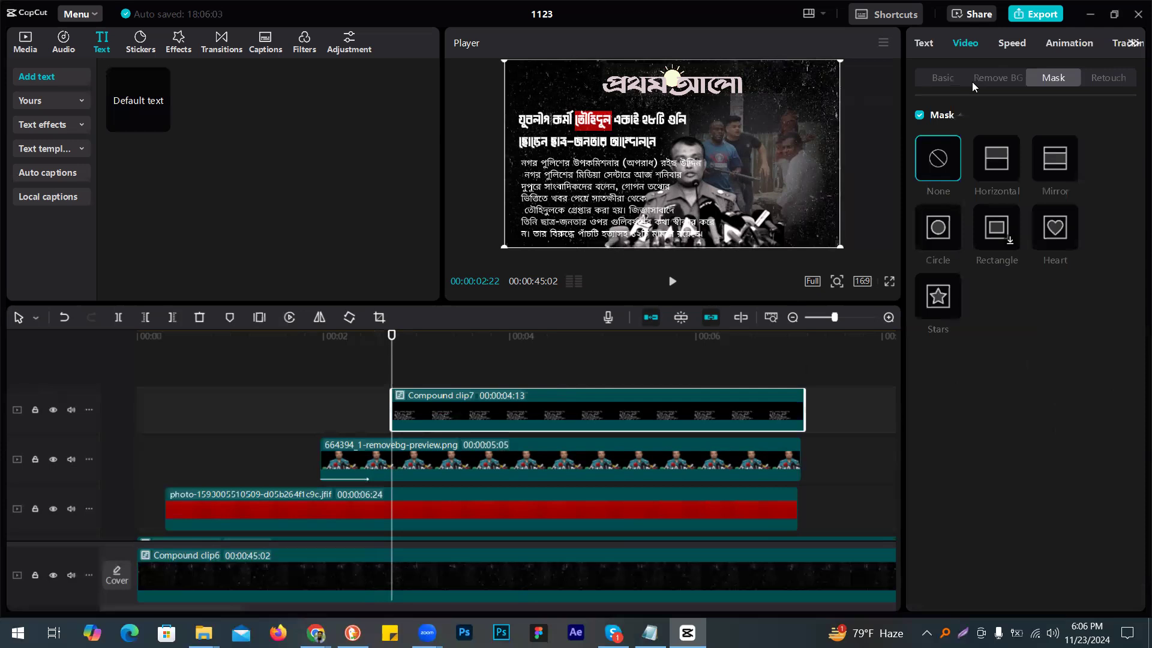
pyautogui.click(1062, 47)
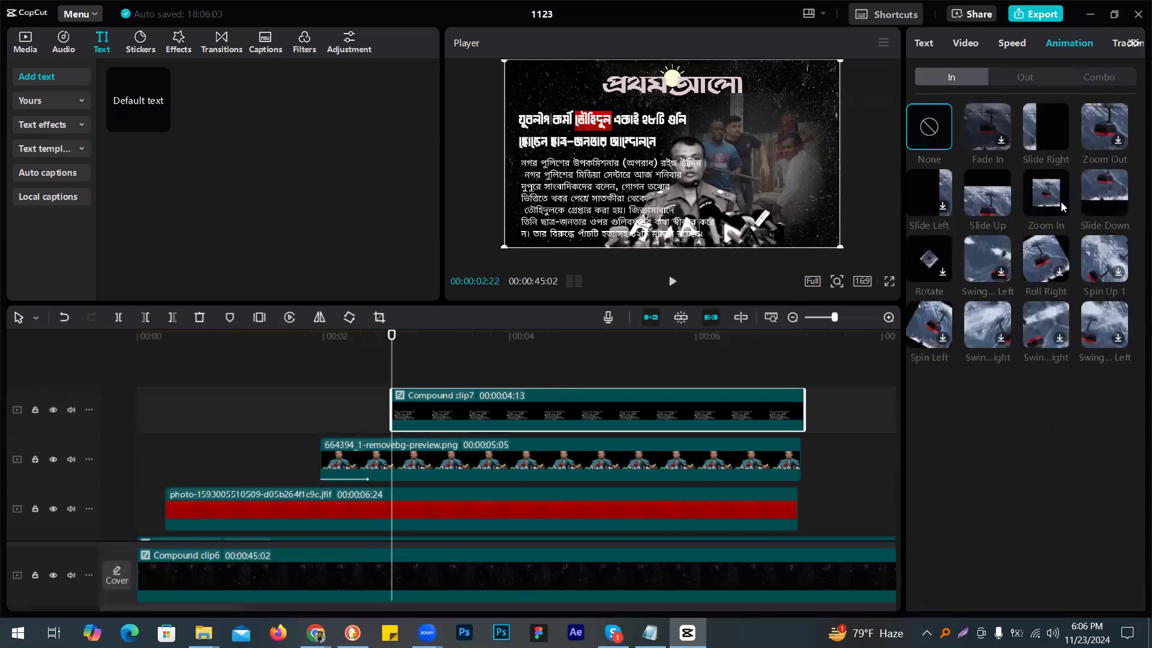
pyautogui.click(1038, 129)
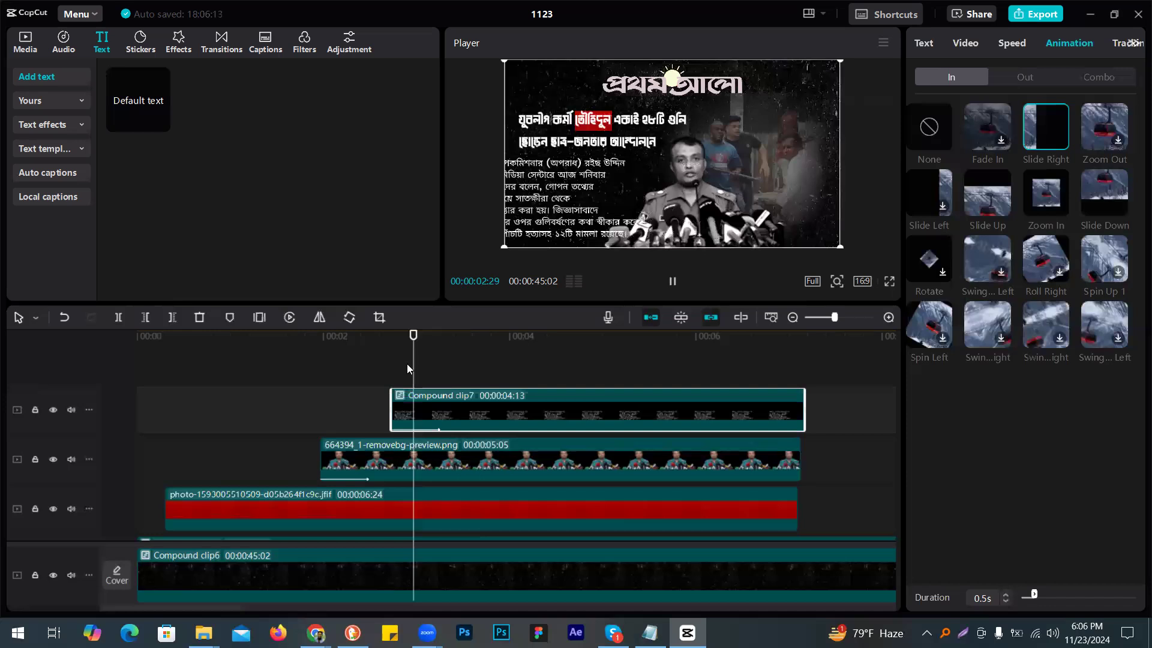
pyautogui.click(439, 423)
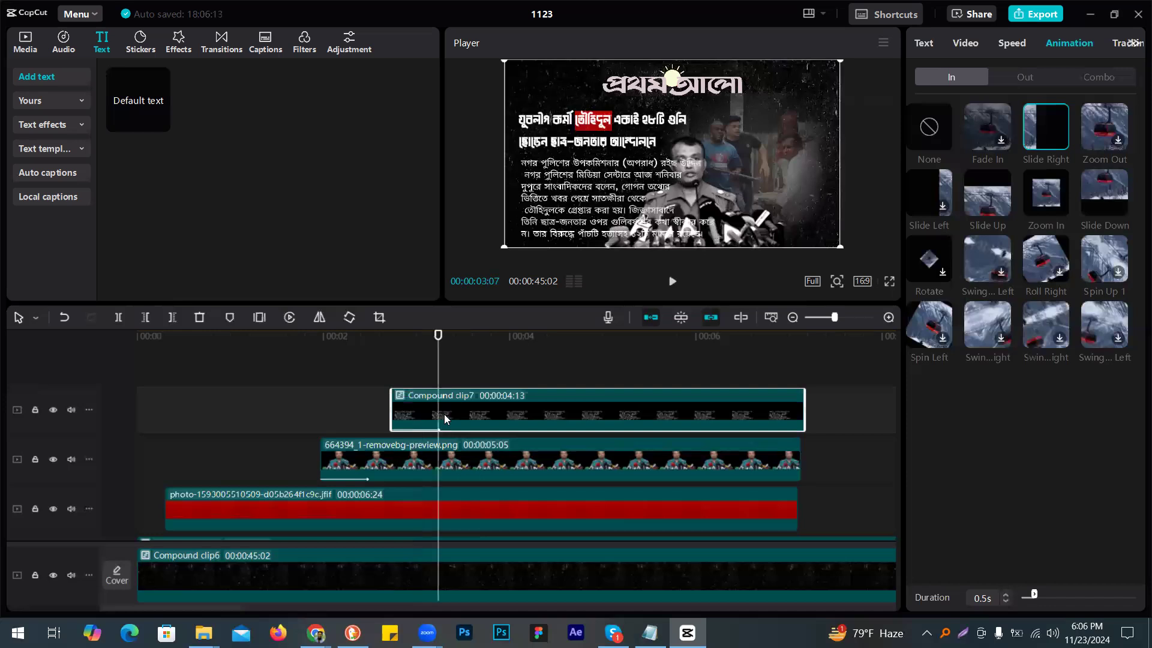
# Step: Add a position keyframe to the officer cutout at 00:00:03:01, during the statement's entrance
pyautogui.click(423, 373)
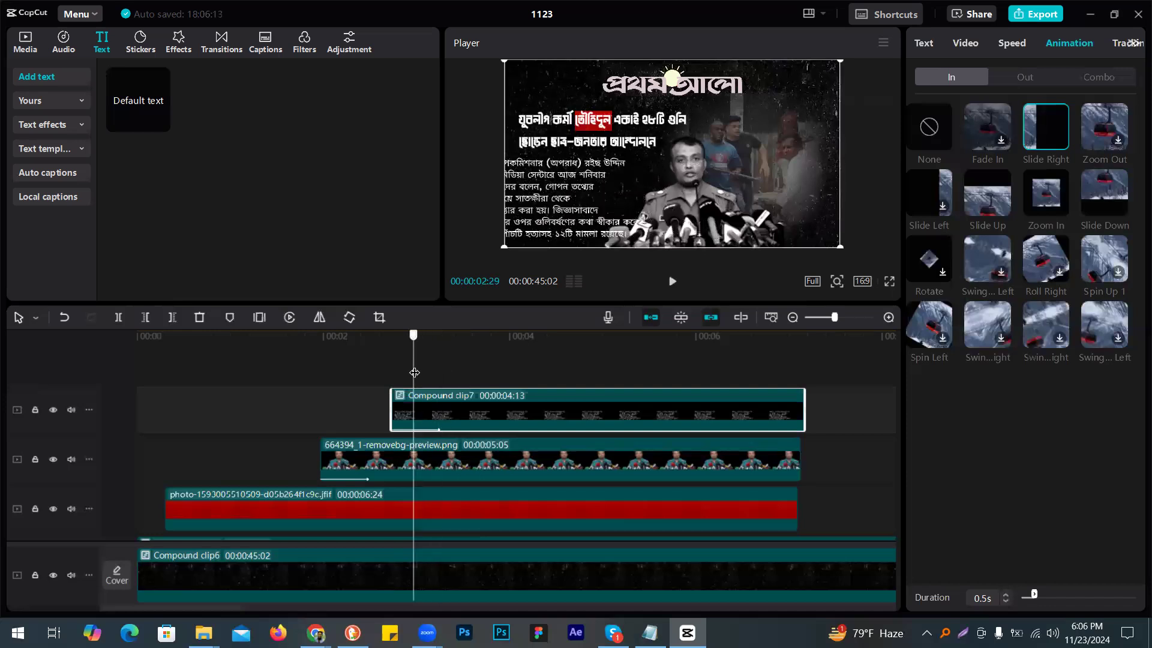
pyautogui.click(432, 372)
pyautogui.click(421, 373)
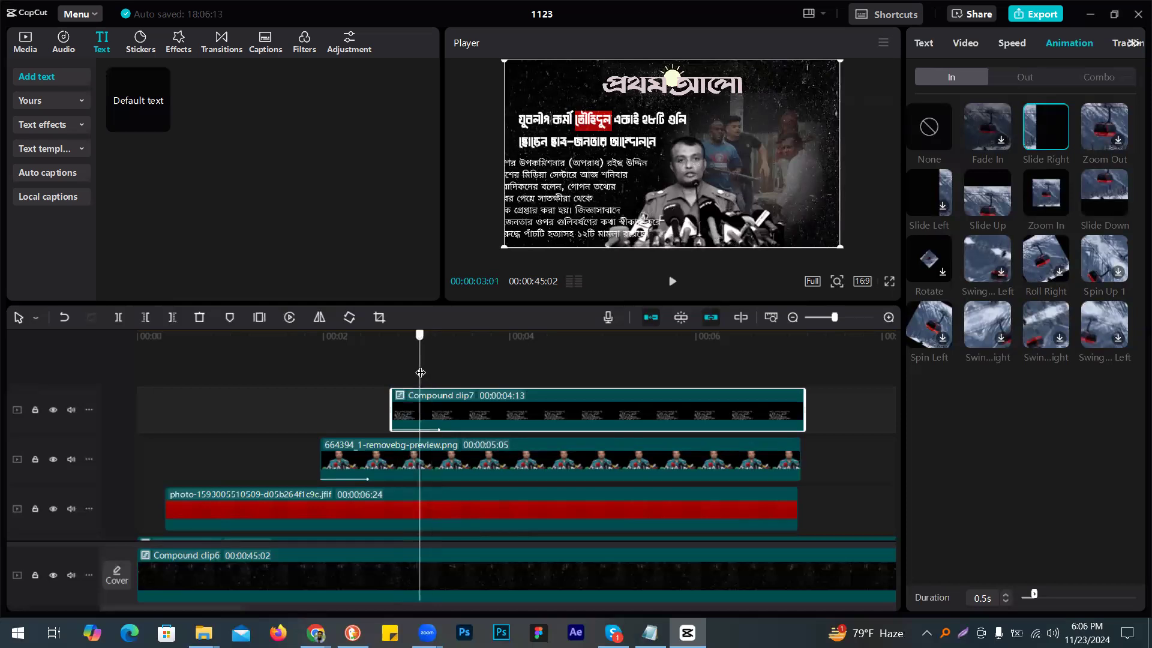
pyautogui.click(475, 459)
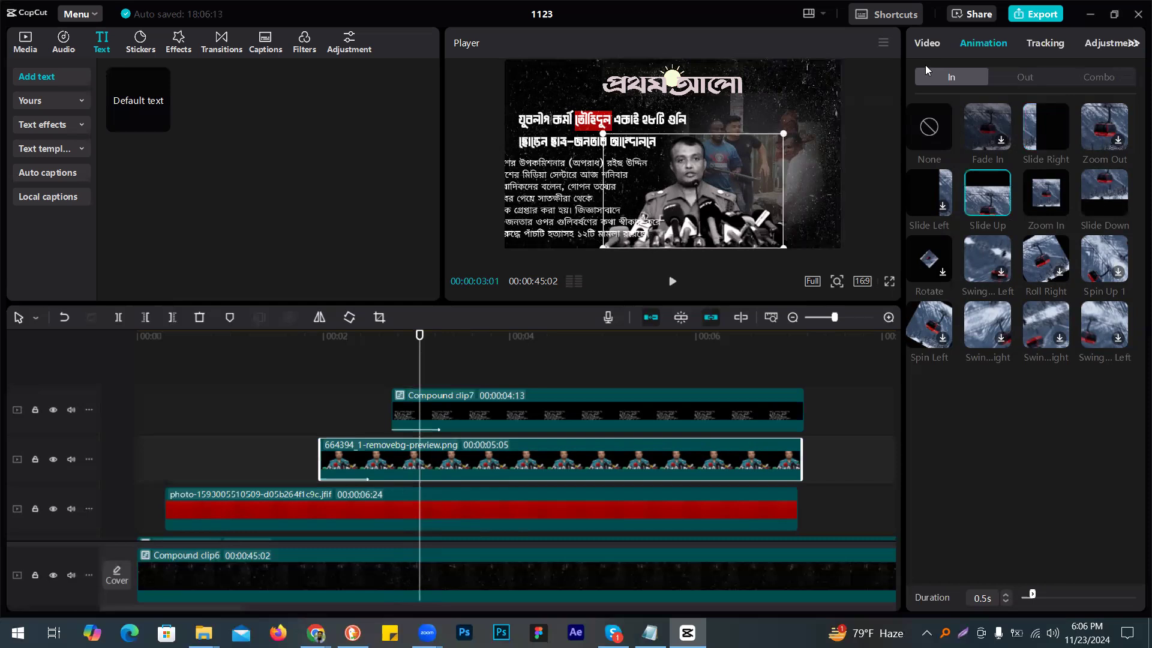
pyautogui.click(944, 77)
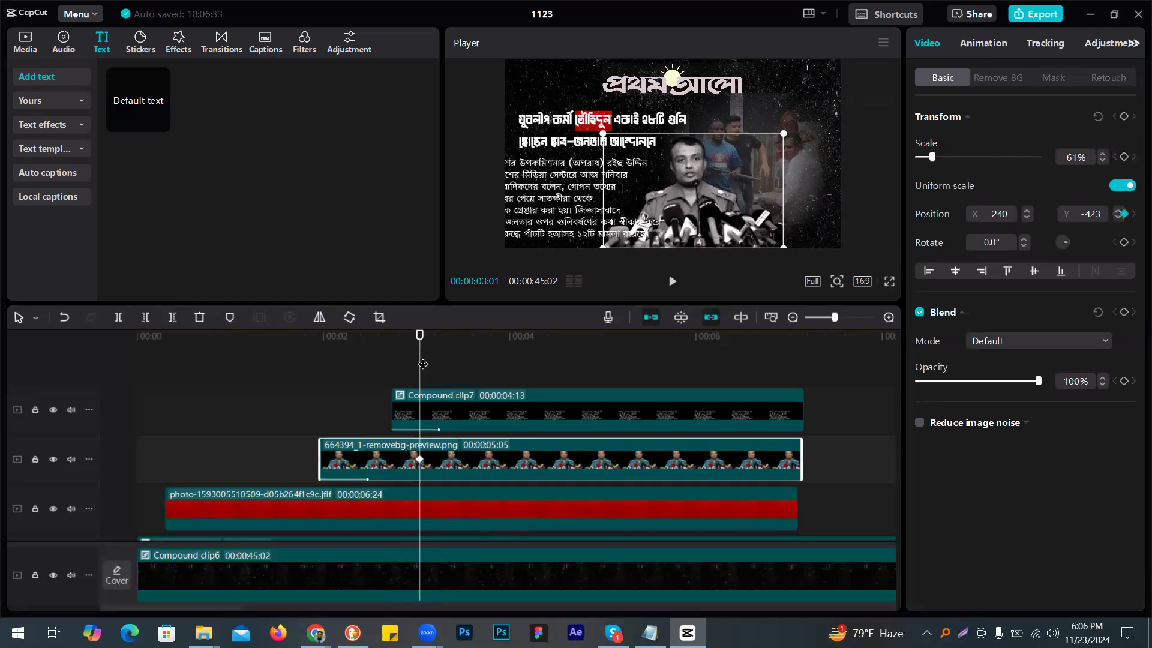
# Step: At 00:00:03:10, move the officer cutout horizontally to X 1376, keeping Y at -423, to keyframe its slide to the right
pyautogui.click(442, 364)
pyautogui.click(447, 364)
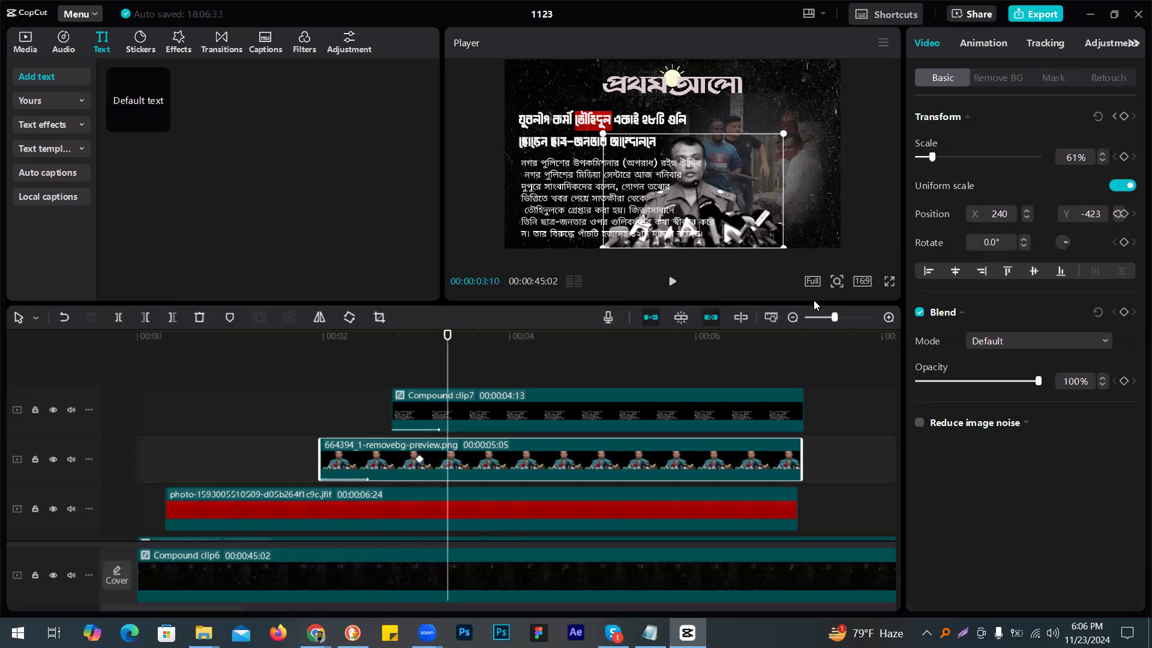
pyautogui.moveTo(753, 220); pyautogui.dragTo(792, 207)
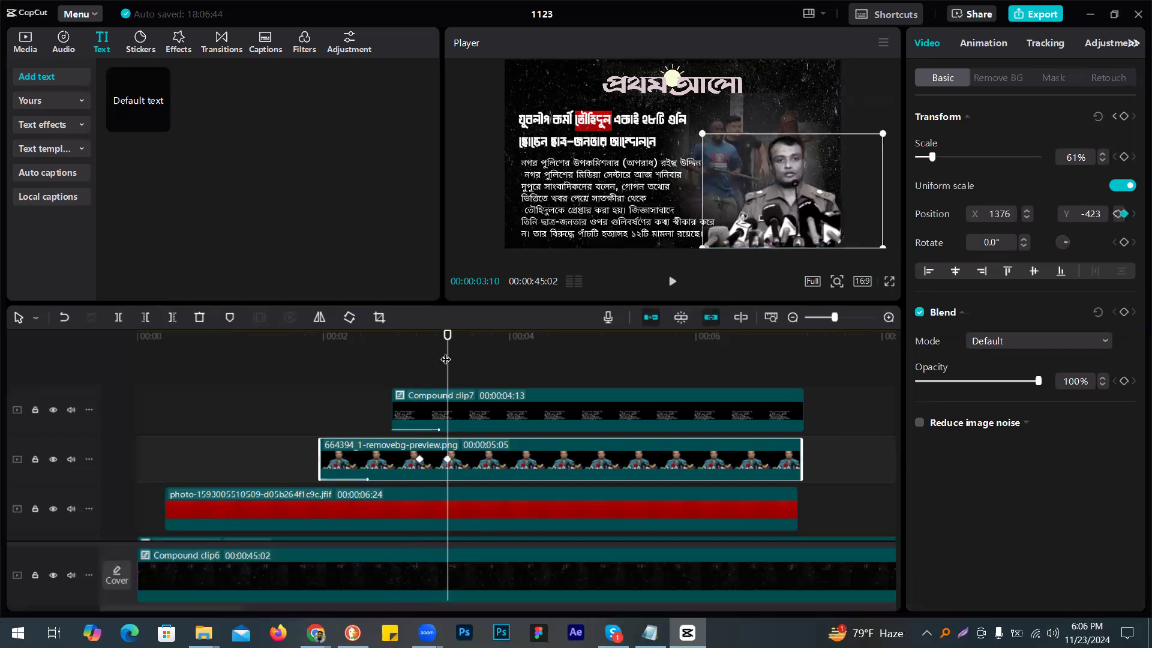
# Step: Play the whole composition full screen from the beginning to review the animations
pyautogui.press('Home')
pyautogui.click(890, 282)
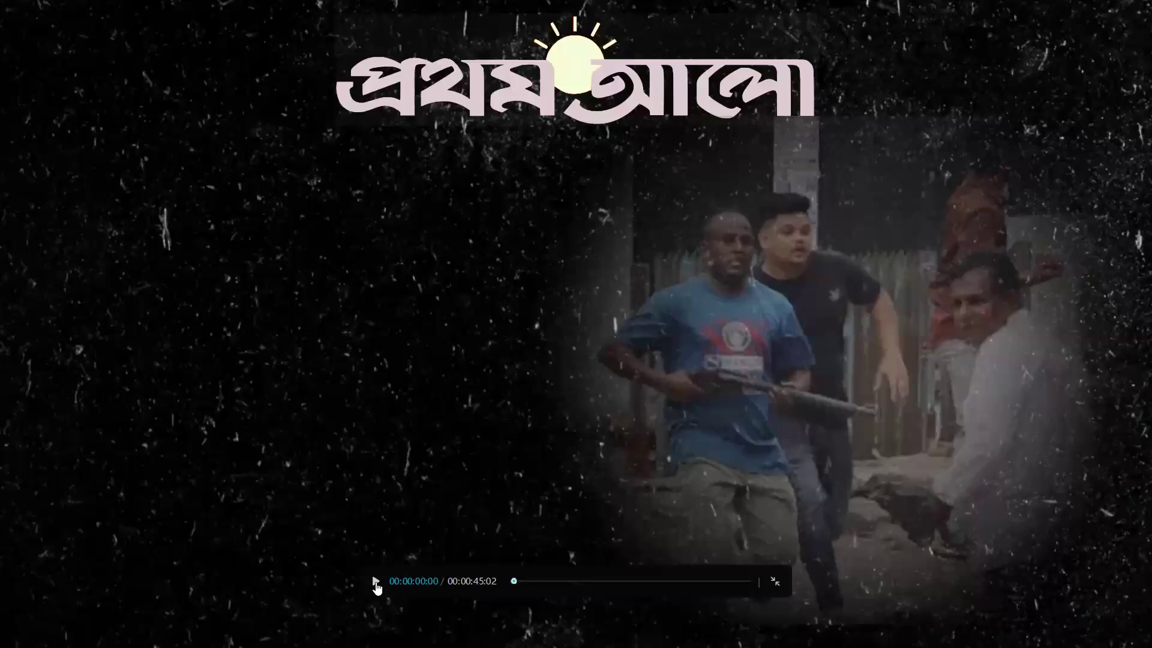
pyautogui.click(376, 582)
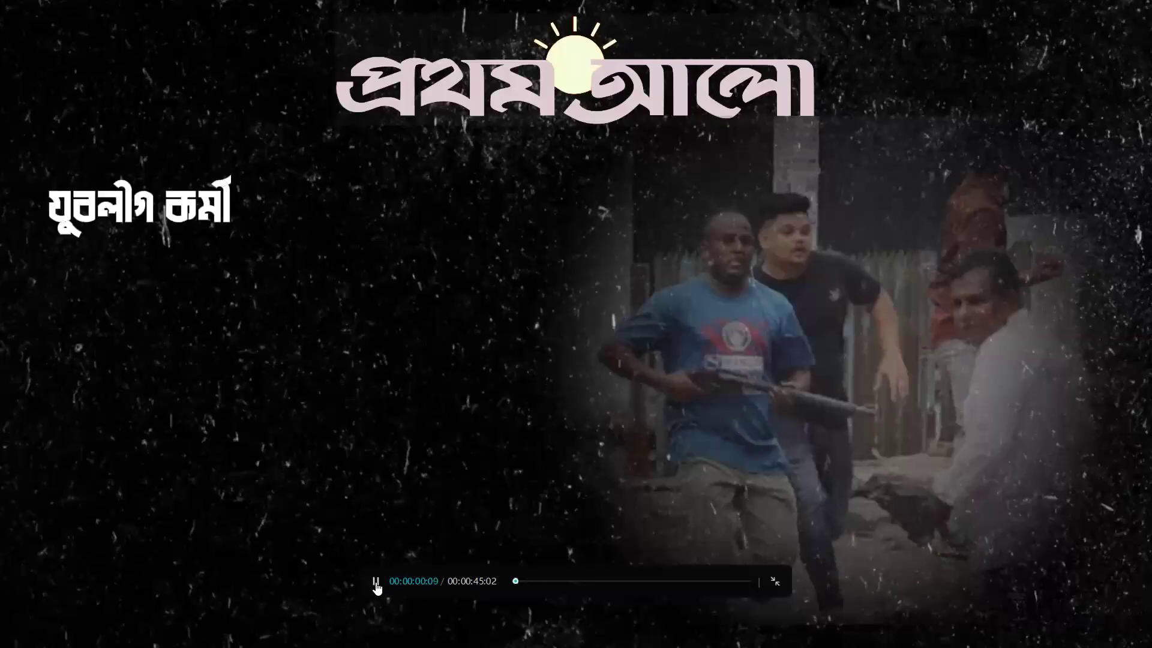
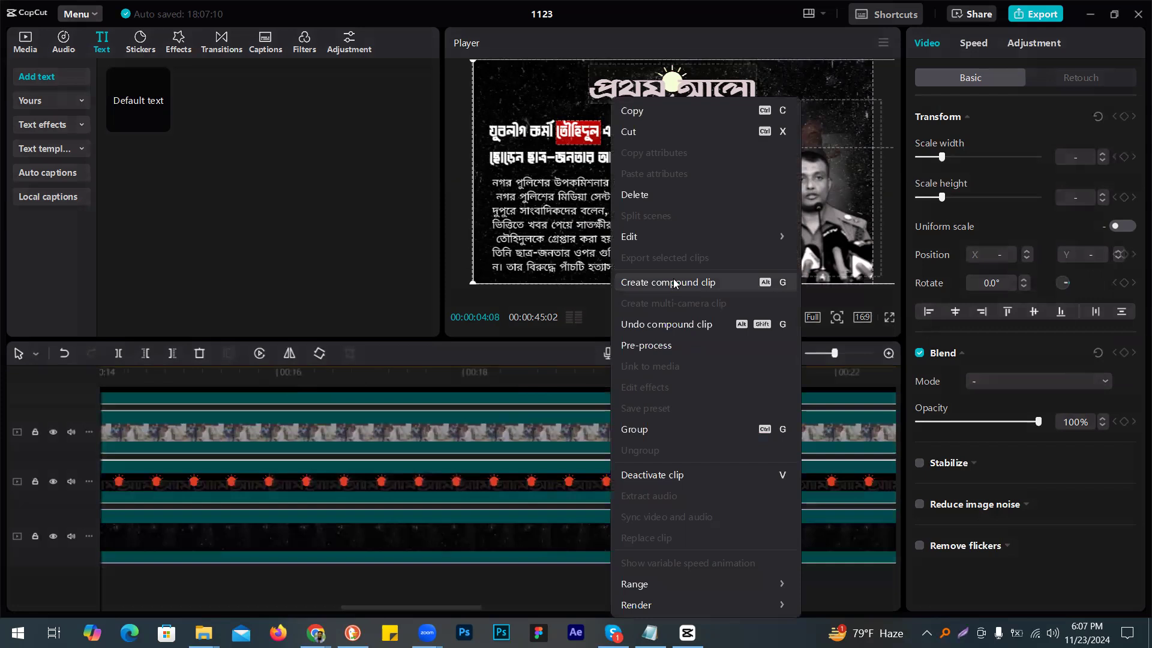
# Step: Combine all layers except the statement text into one compound clip and clear the selection
pyautogui.click(243, 407)
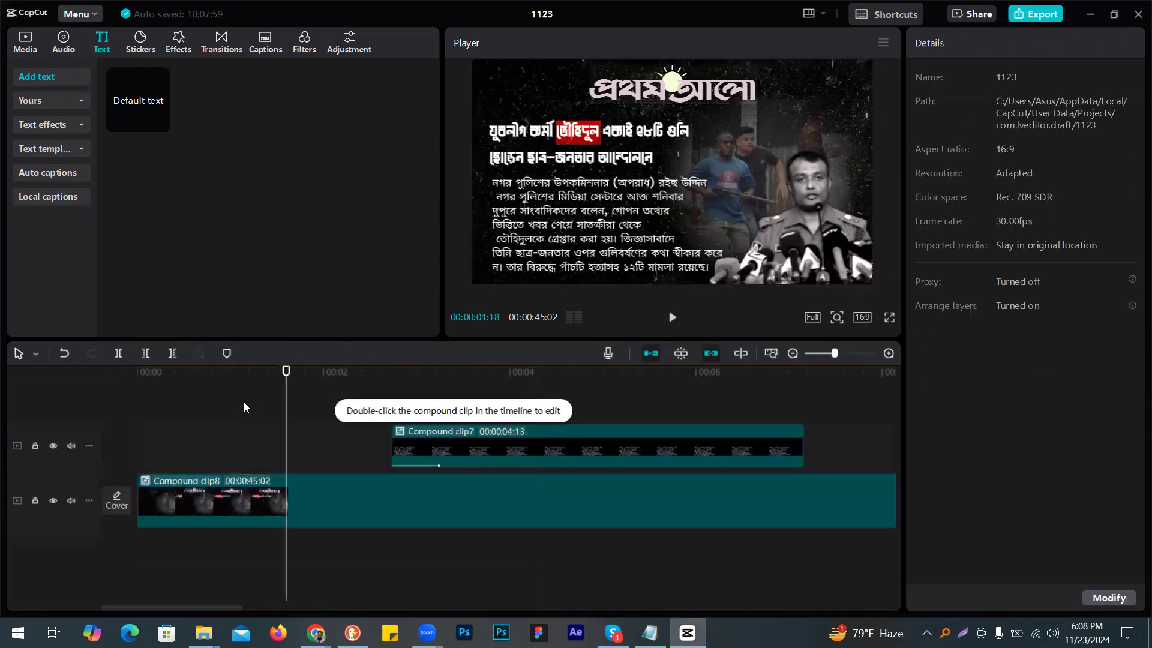
# Step: Combine the statement text clip and the main composition clip into a single compound clip
pyautogui.moveTo(243, 408); pyautogui.dragTo(671, 503)
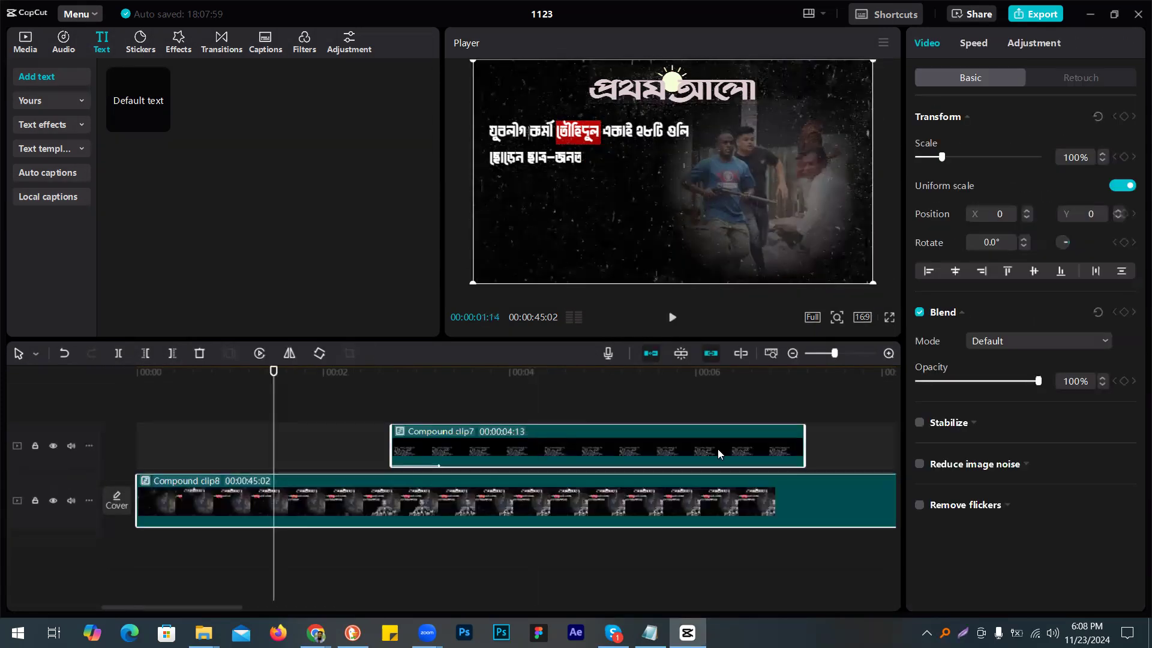
pyautogui.rightClick(725, 334)
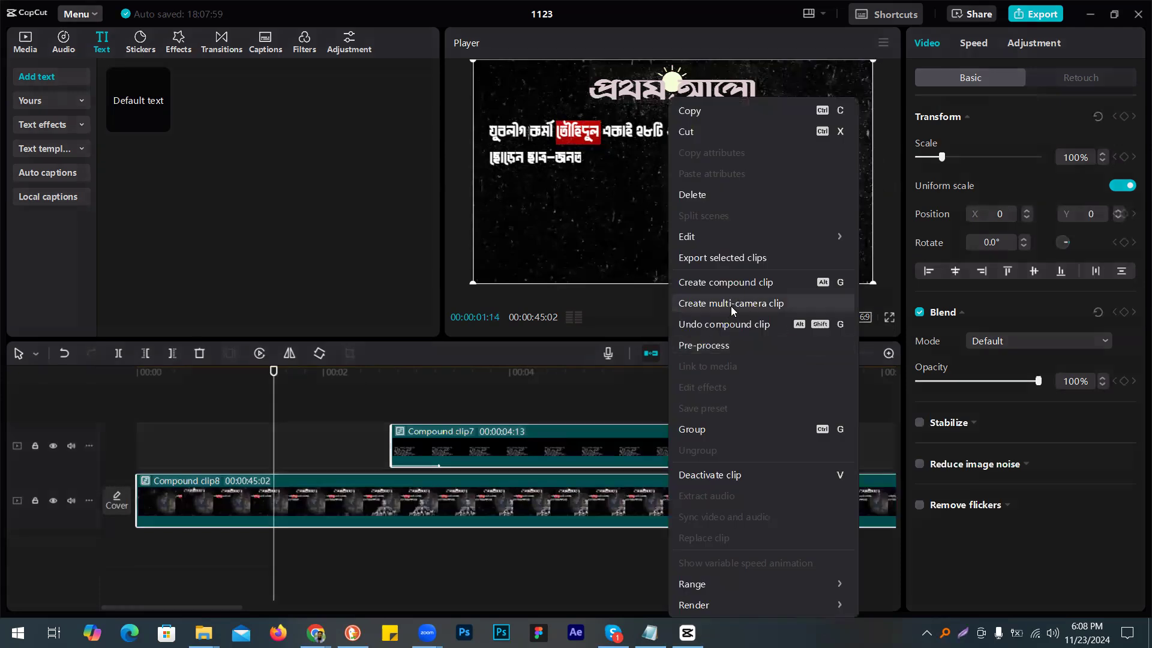
pyautogui.click(751, 282)
# Step: Play the combined composition from the beginning to review it, and return the playhead to the start
pyautogui.press('Home')
pyautogui.click(669, 317)
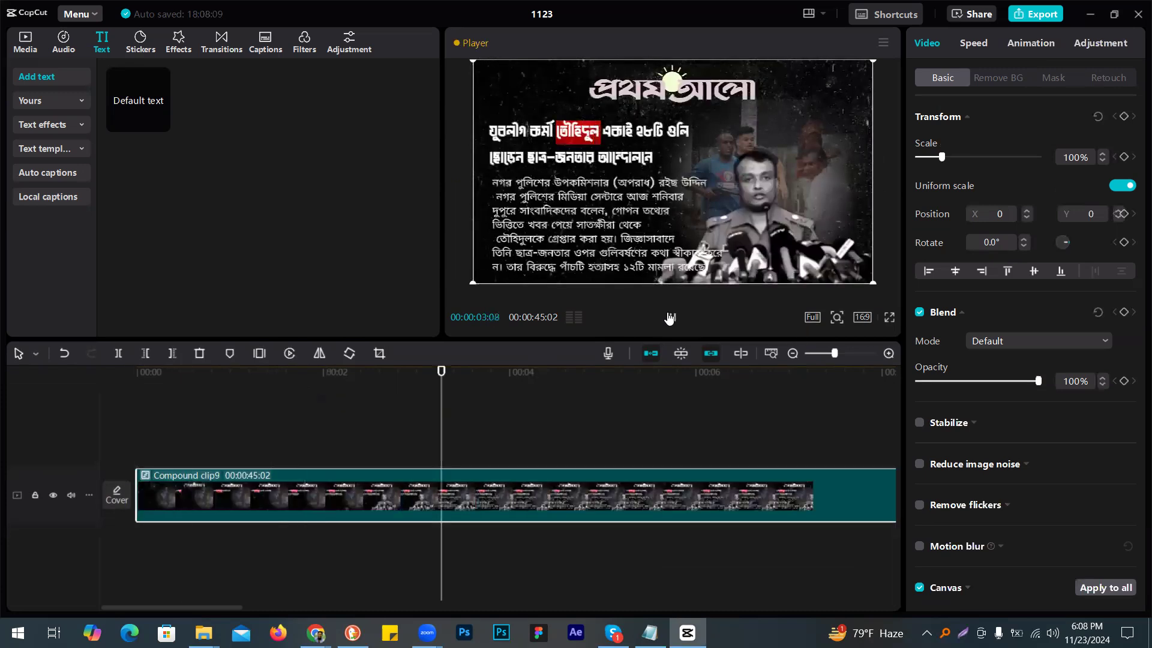
pyautogui.click(669, 317)
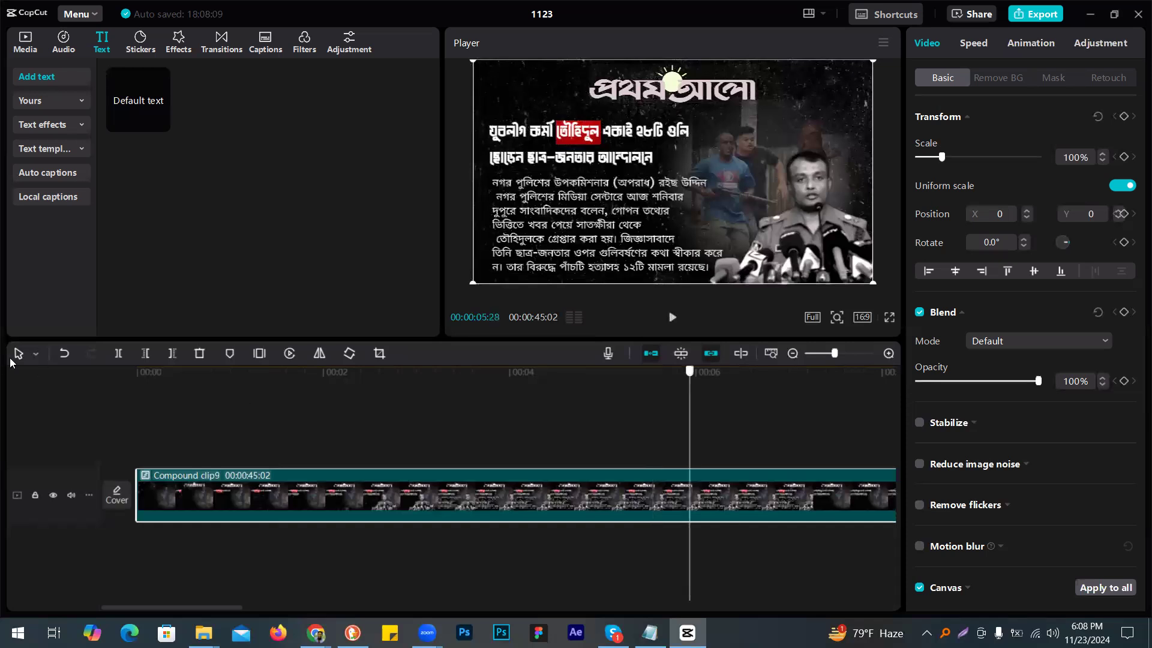
pyautogui.press('Home')
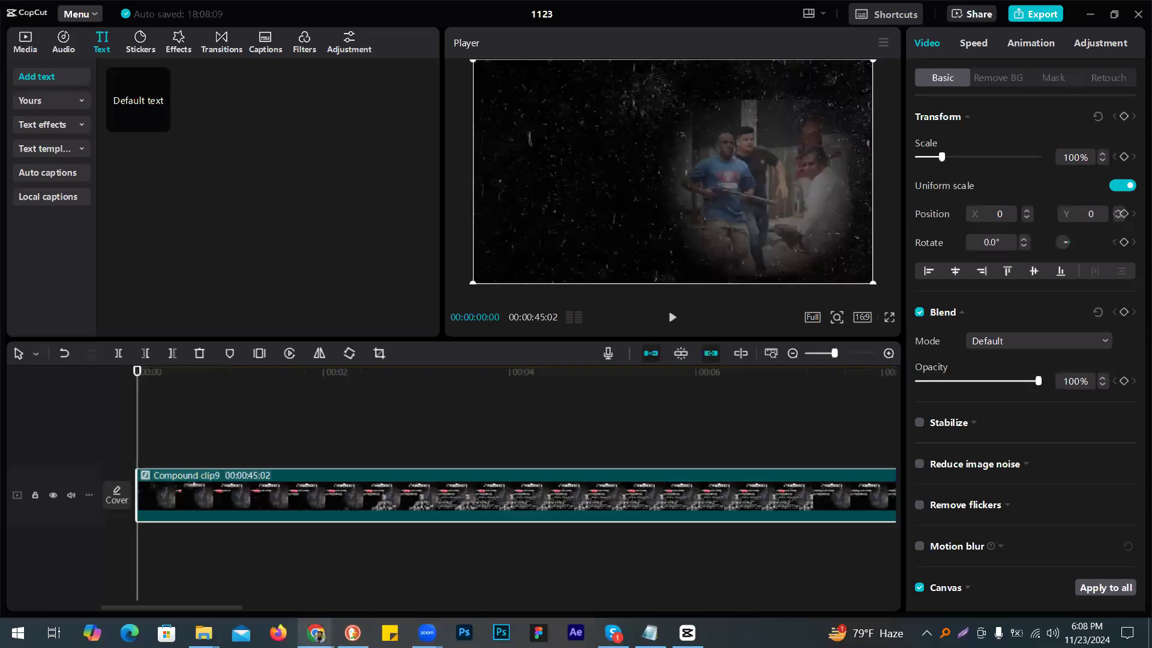
# Step: Switch to Artlist in Chrome and search its sound effects for "whoosh"
pyautogui.hotkey('alt', 'Tab')
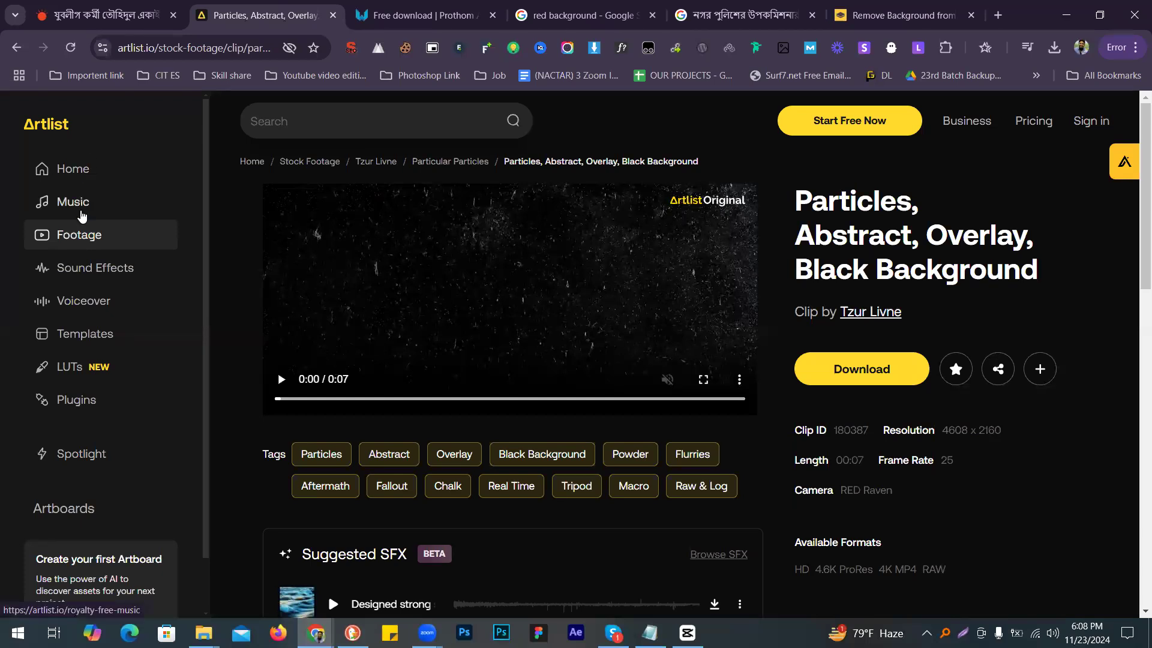
pyautogui.click(67, 280)
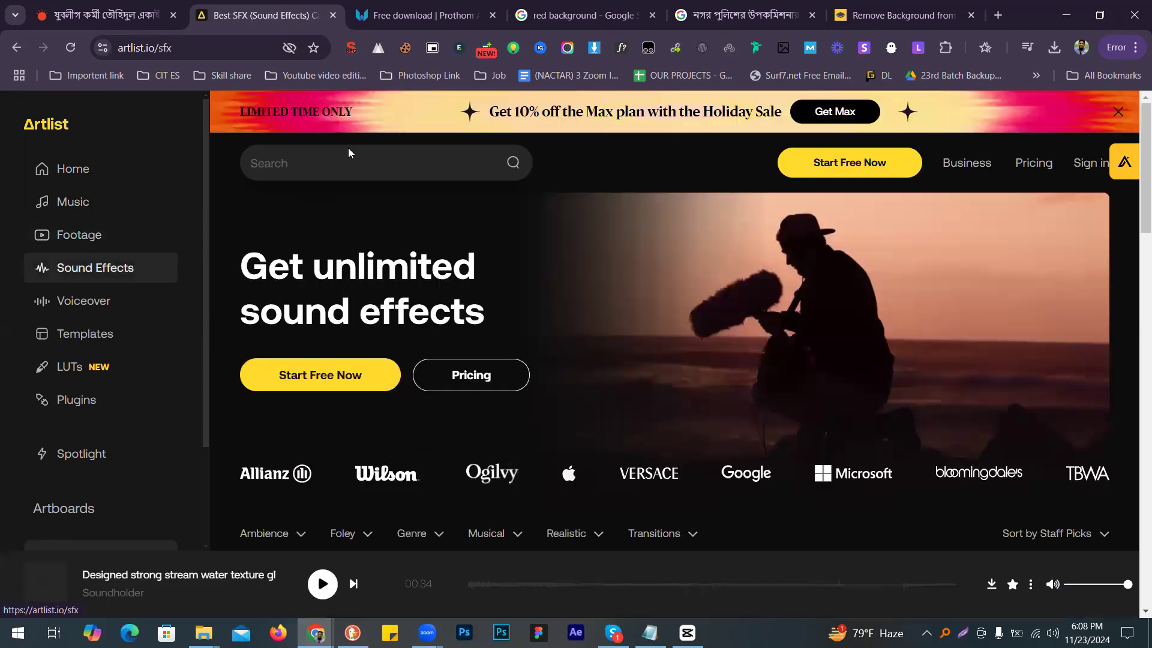
pyautogui.click(352, 168)
pyautogui.write('whoo')
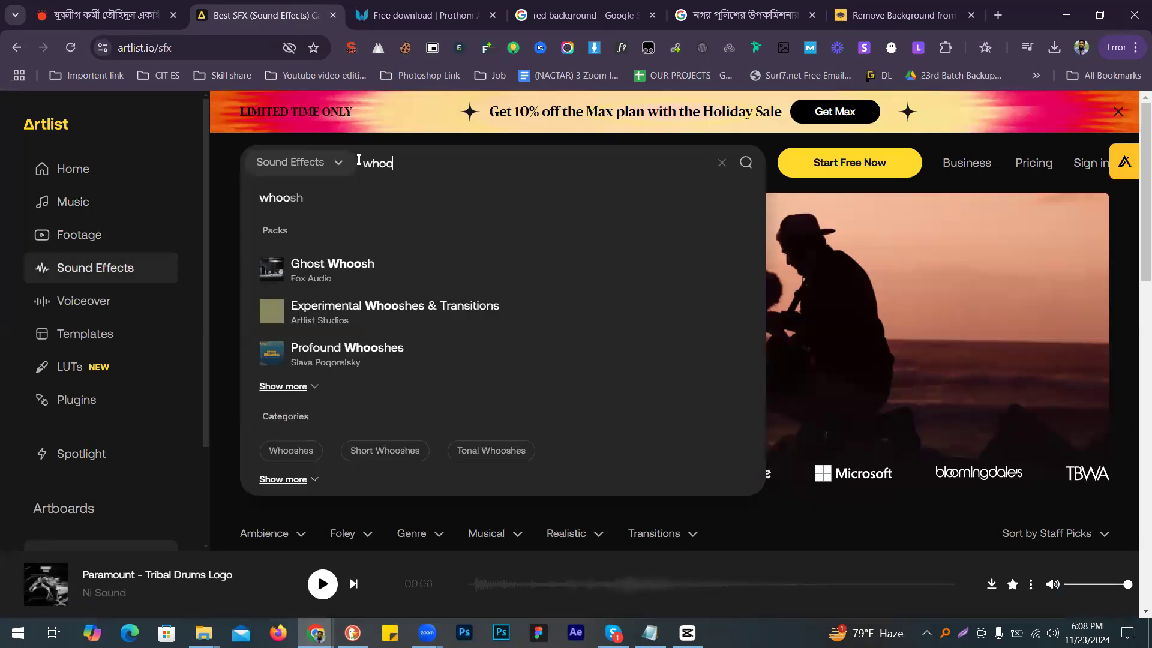
pyautogui.click(345, 205)
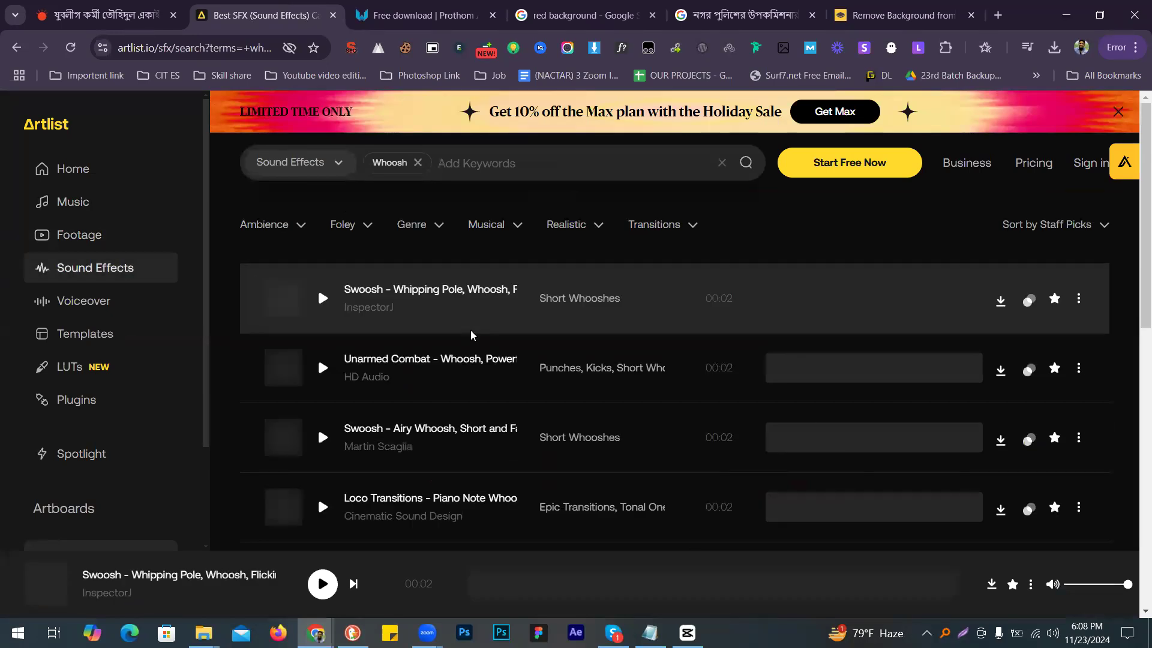
# Step: Preview the first two whoosh effects and download "Unarmed Combat - Whoosh, Powerful" as an AAC file to the Desktop's Capcut class folder
pyautogui.click(316, 301)
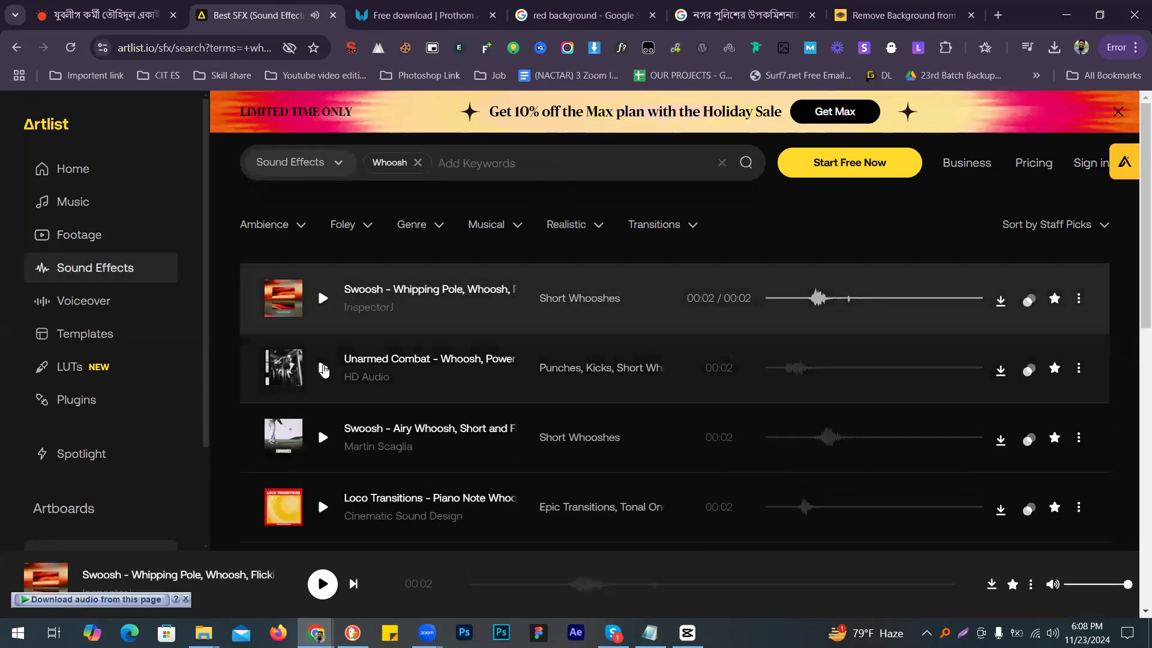
pyautogui.click(323, 368)
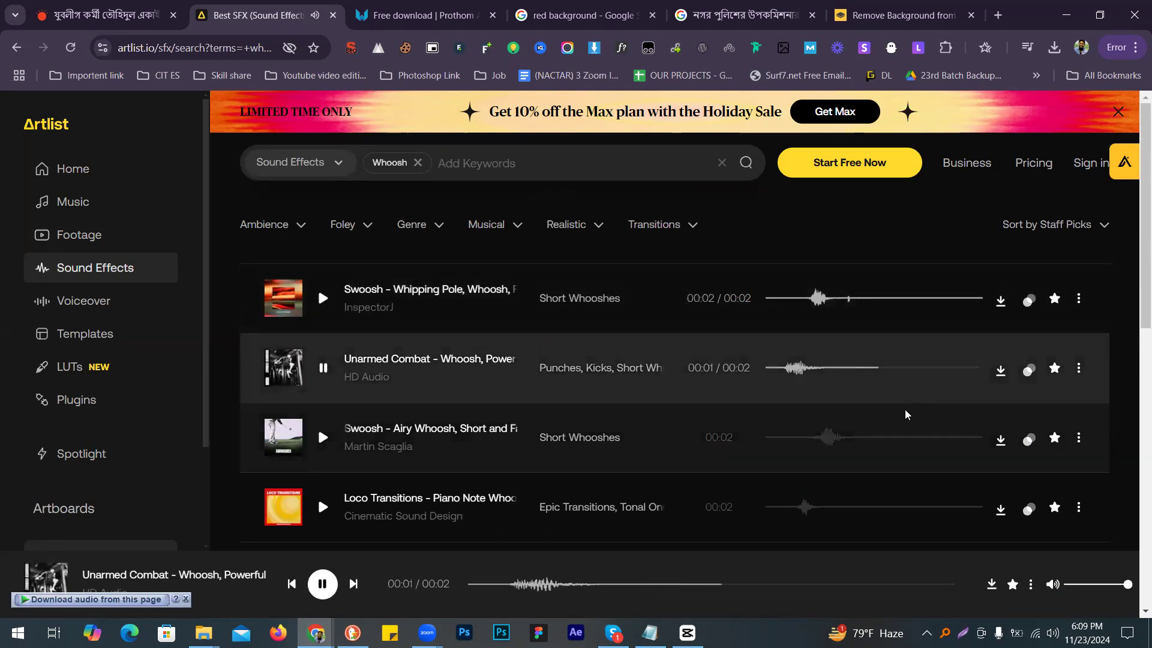
pyautogui.click(132, 604)
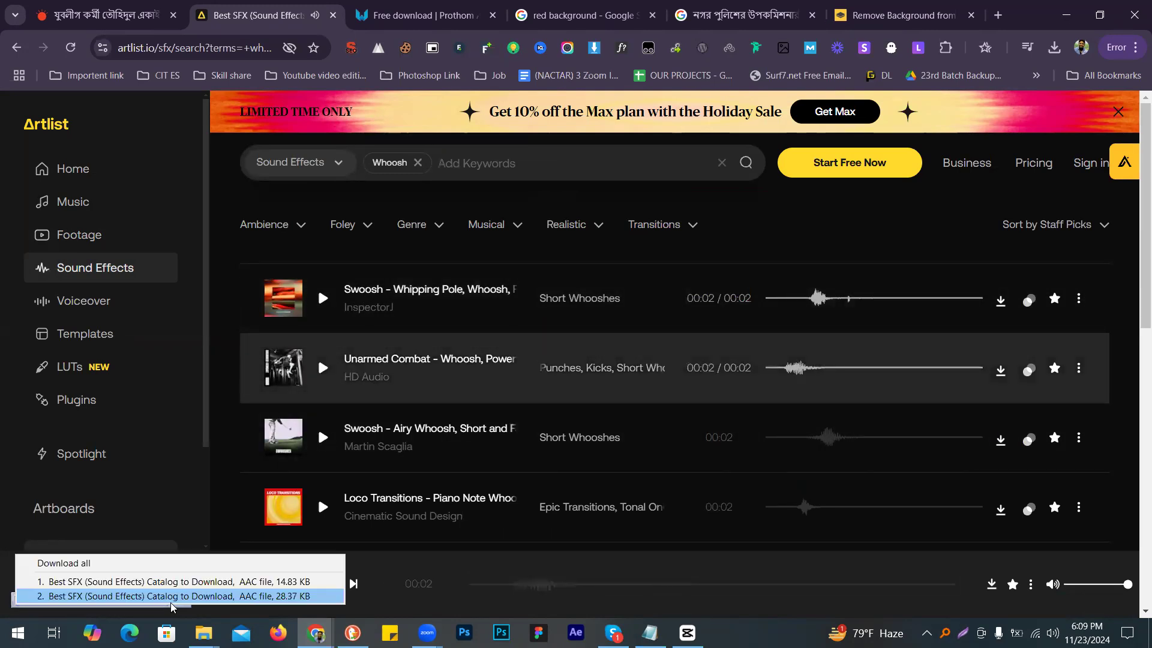
pyautogui.click(226, 597)
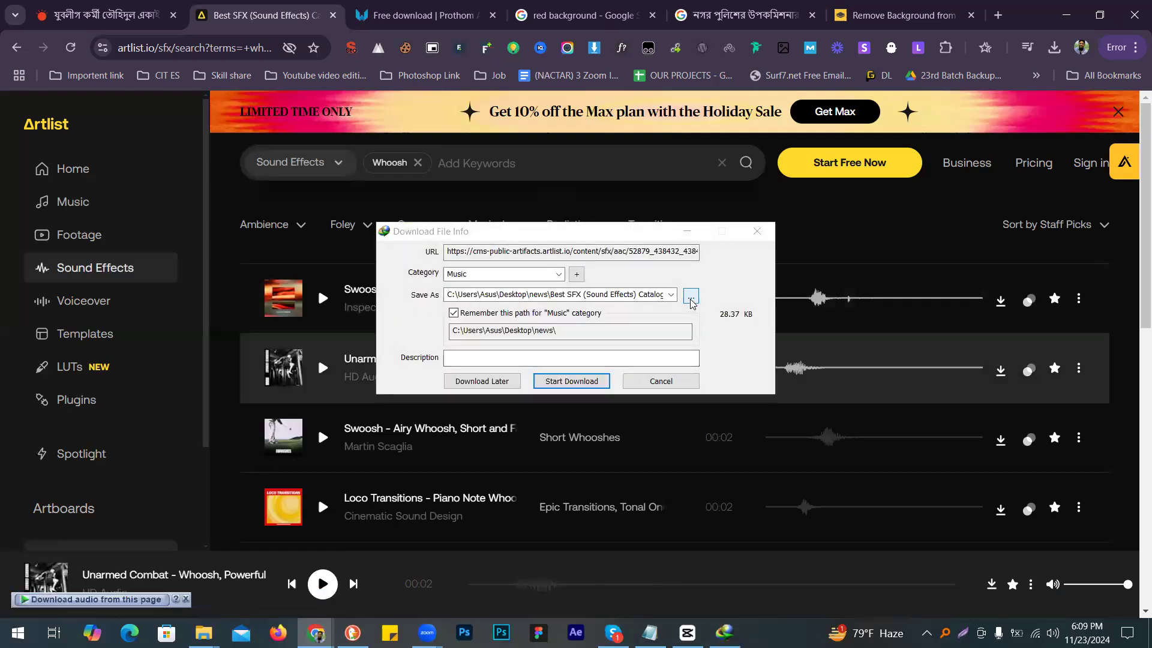
pyautogui.click(691, 296)
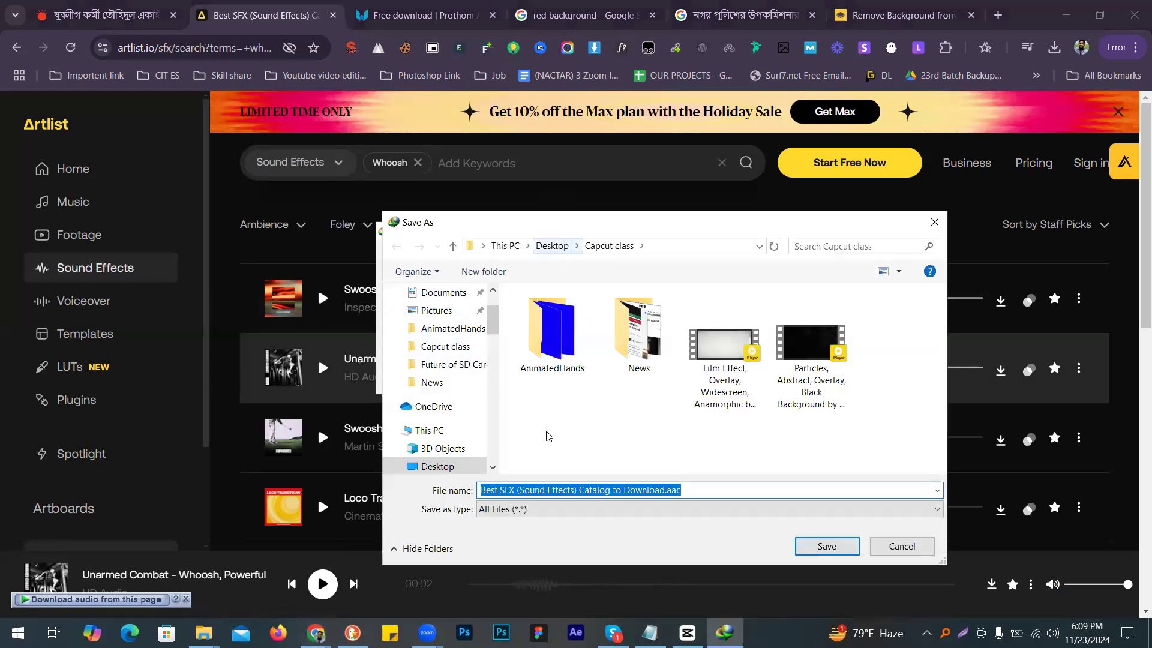
pyautogui.press('Return')
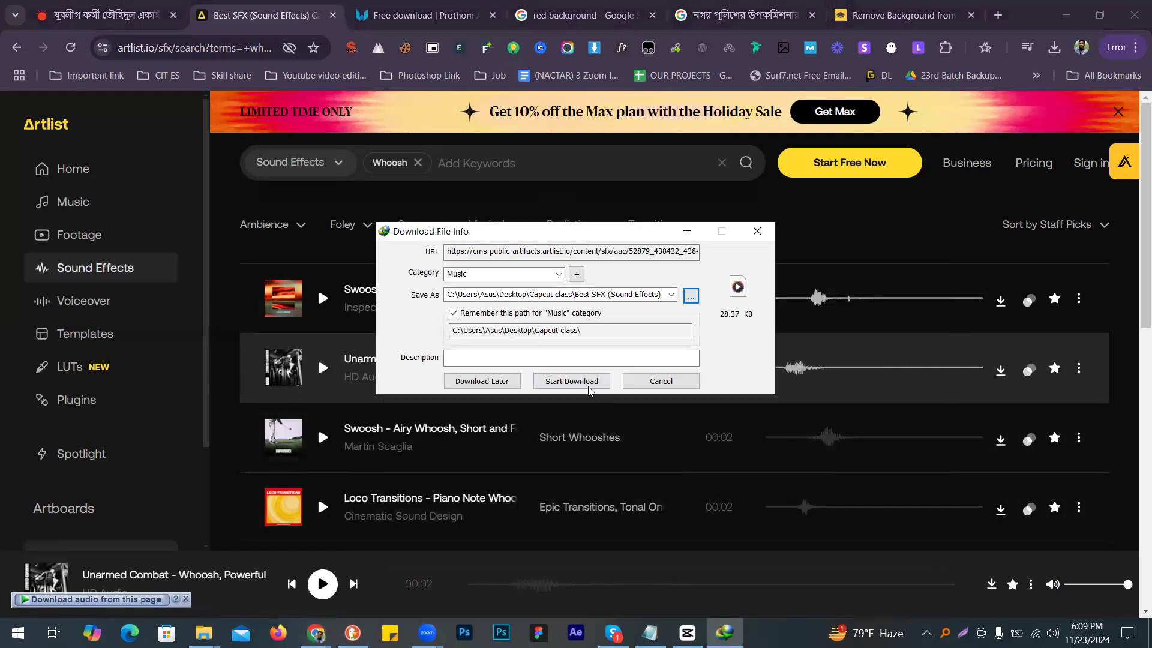
pyautogui.press('Return')
pyautogui.click(695, 362)
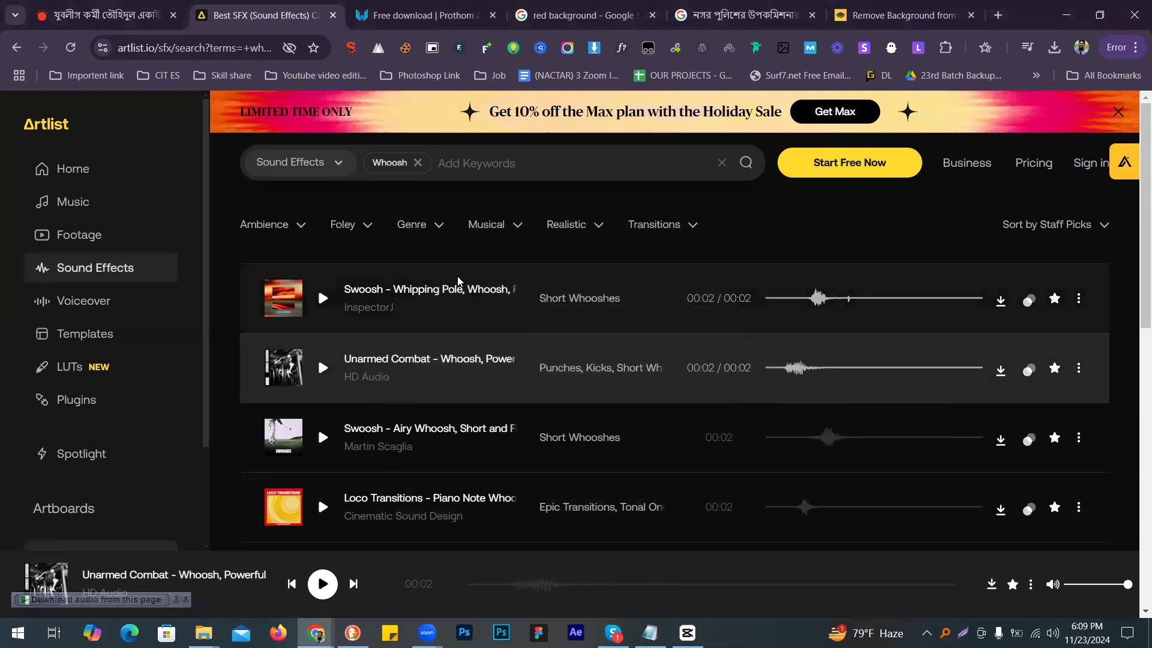
# Step: Replace the whoosh search with "type" and open the Electric Typewriter sound effects pack
pyautogui.click(418, 163)
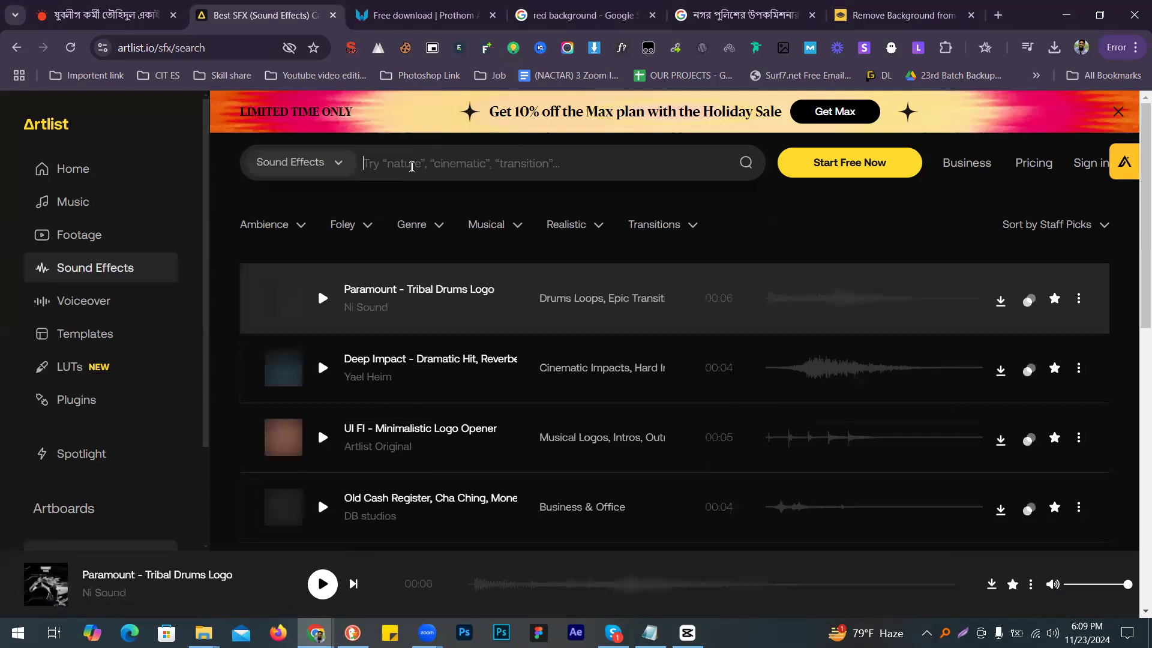
pyautogui.write('type')
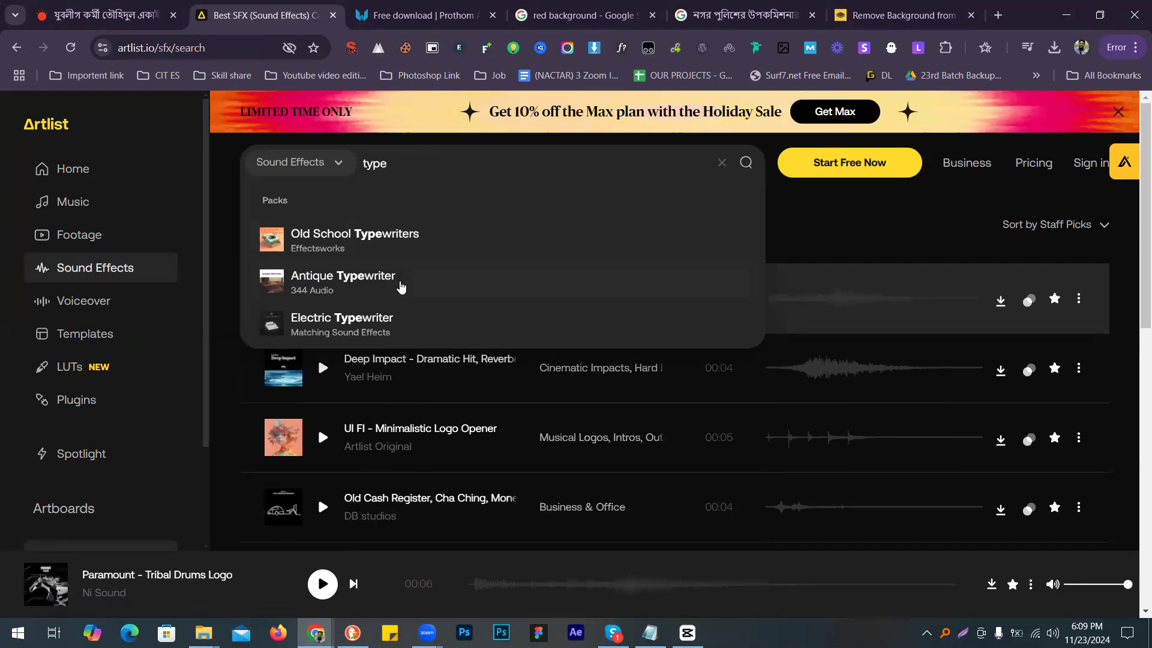
pyautogui.click(384, 321)
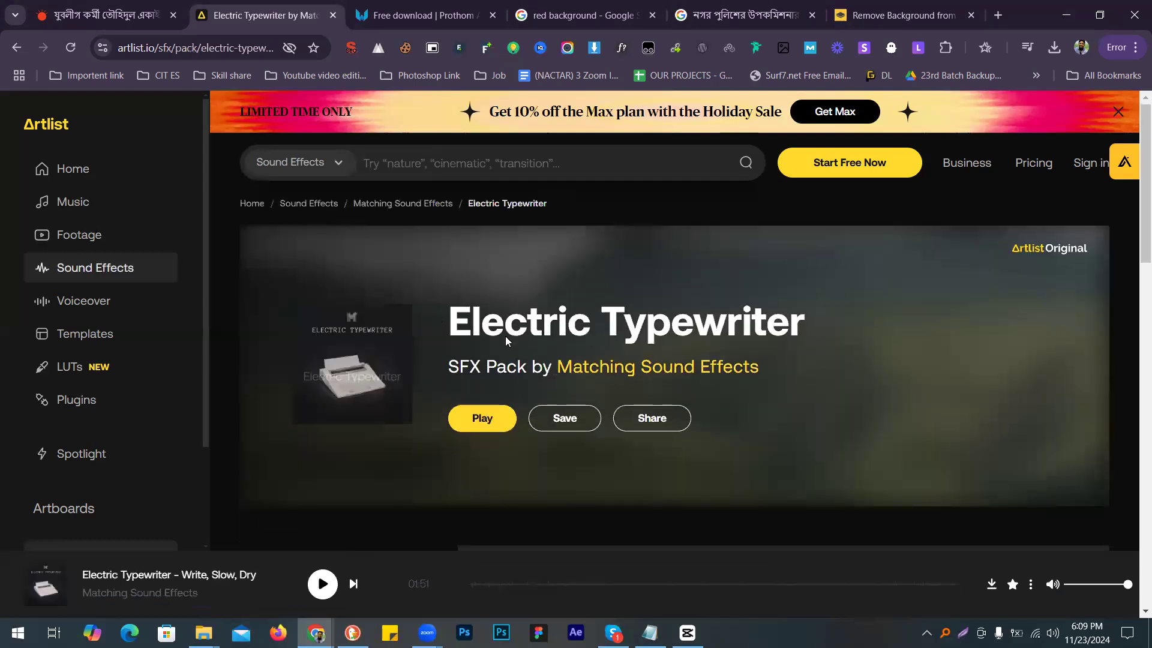
pyautogui.scroll(-4, 505, 336)
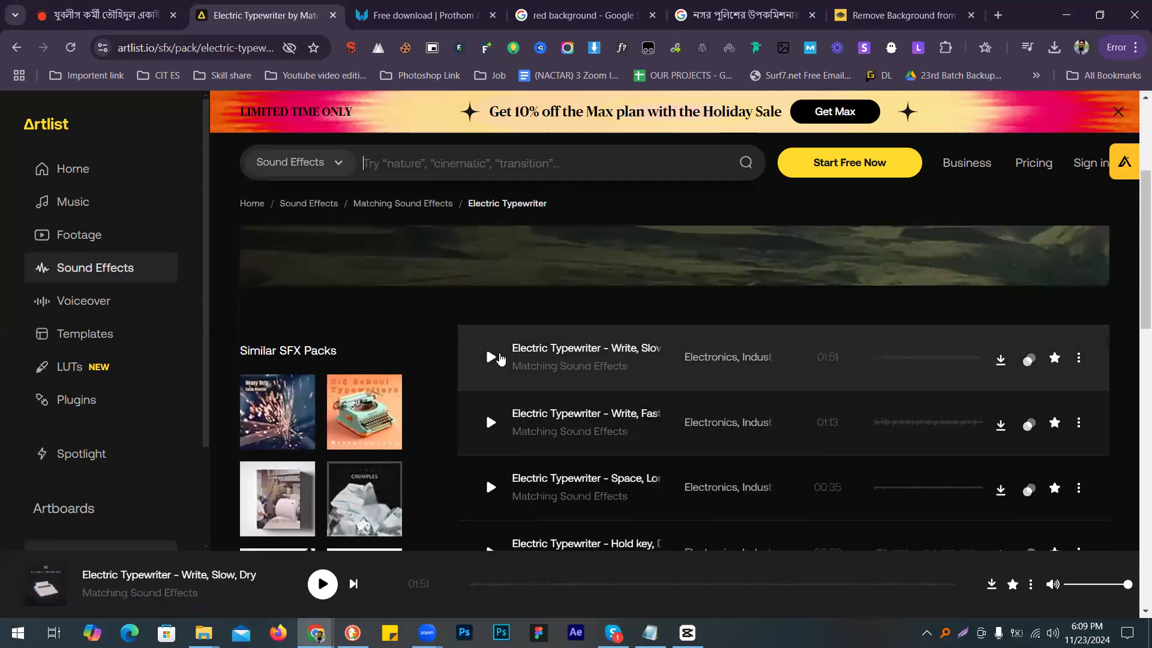
# Step: Preview "Electric Typewriter - Write, Slow, Dry" and download it to the Capcut class folder
pyautogui.click(492, 365)
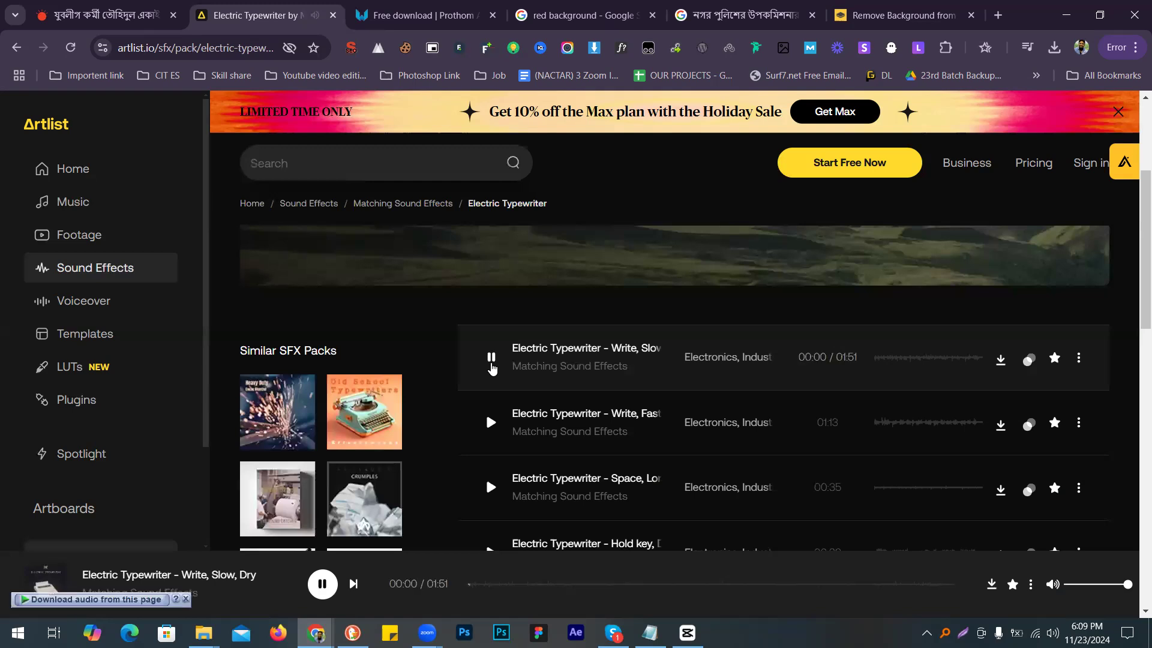
pyautogui.click(492, 360)
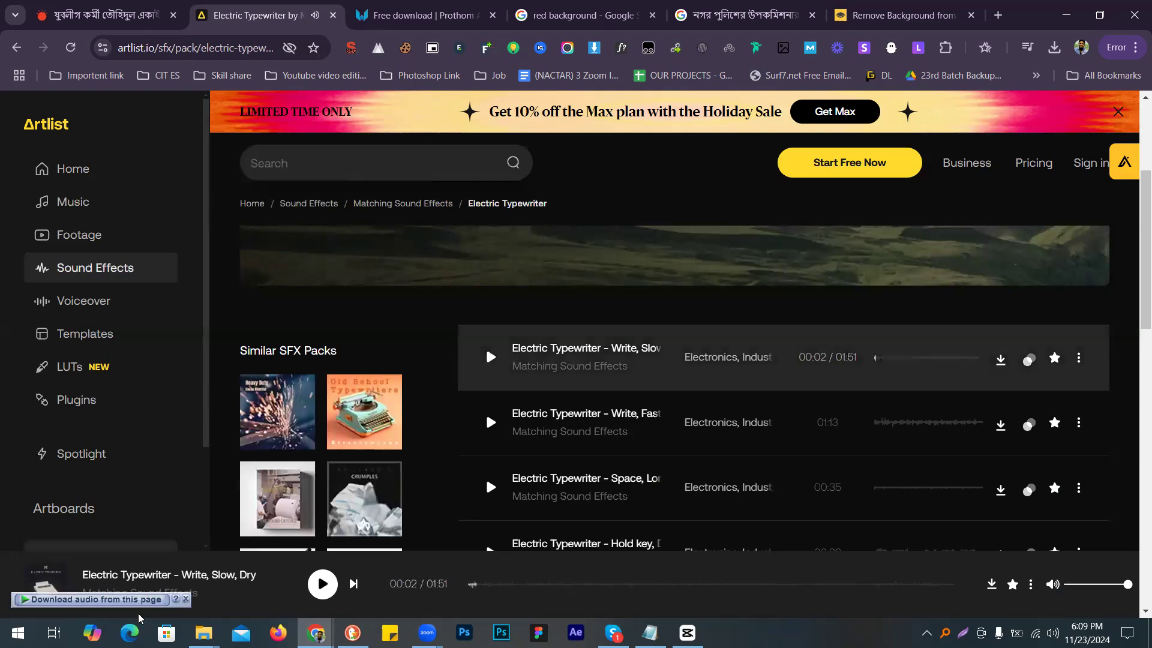
pyautogui.click(96, 599)
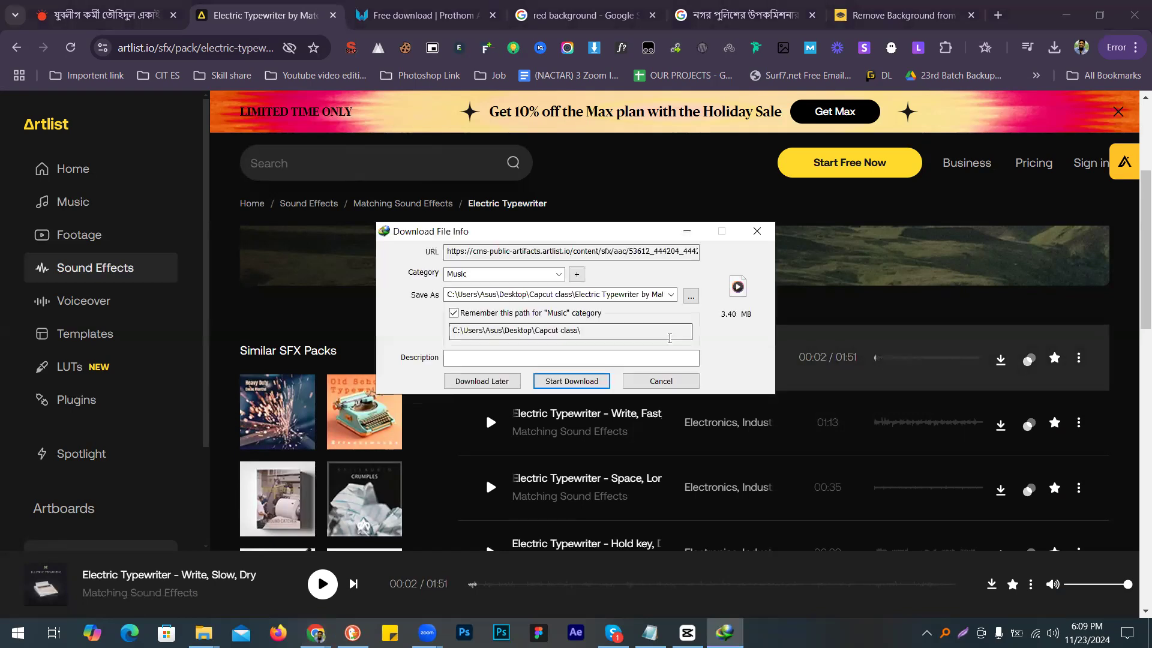
pyautogui.click(692, 296)
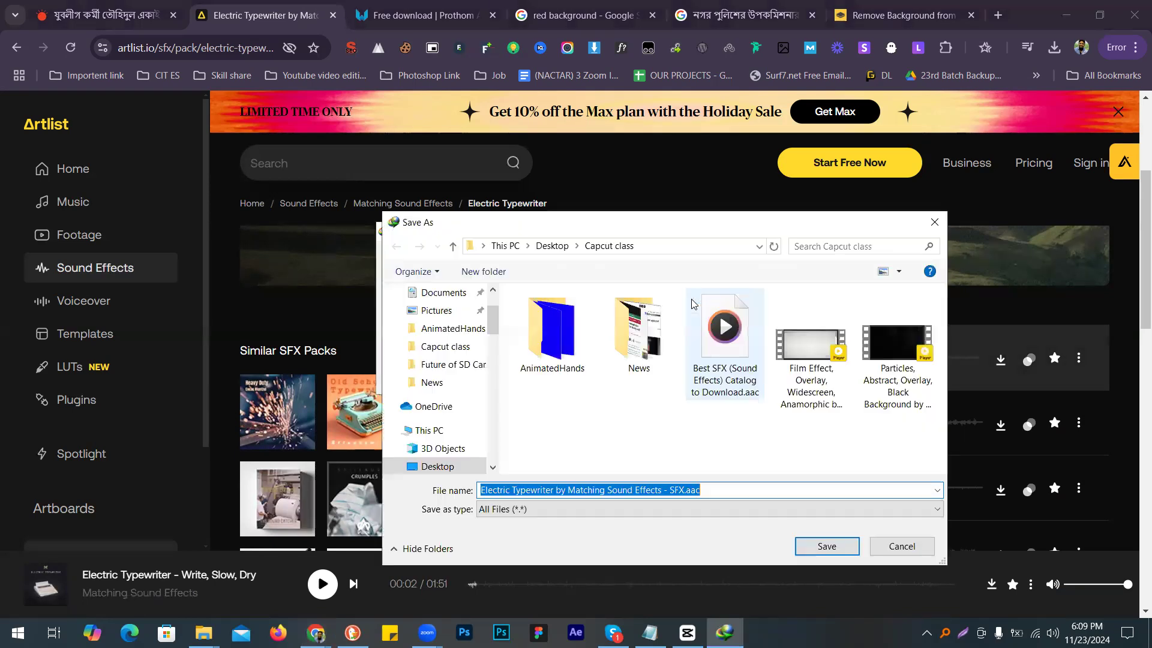
pyautogui.press('Return')
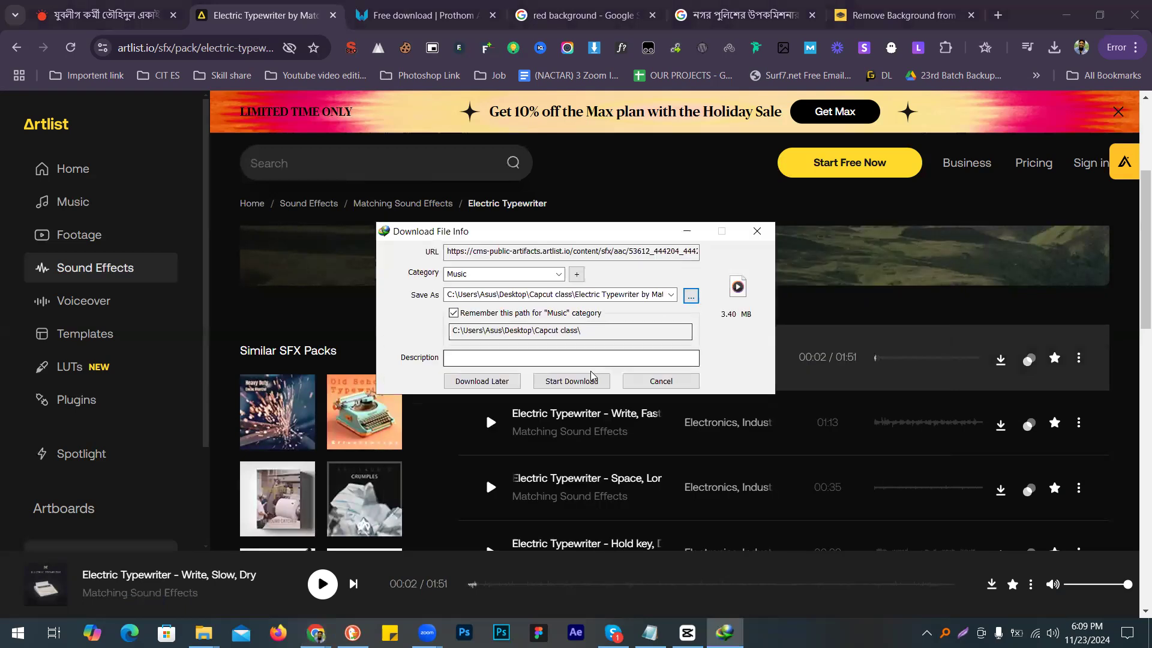
pyautogui.click(591, 376)
pyautogui.click(696, 362)
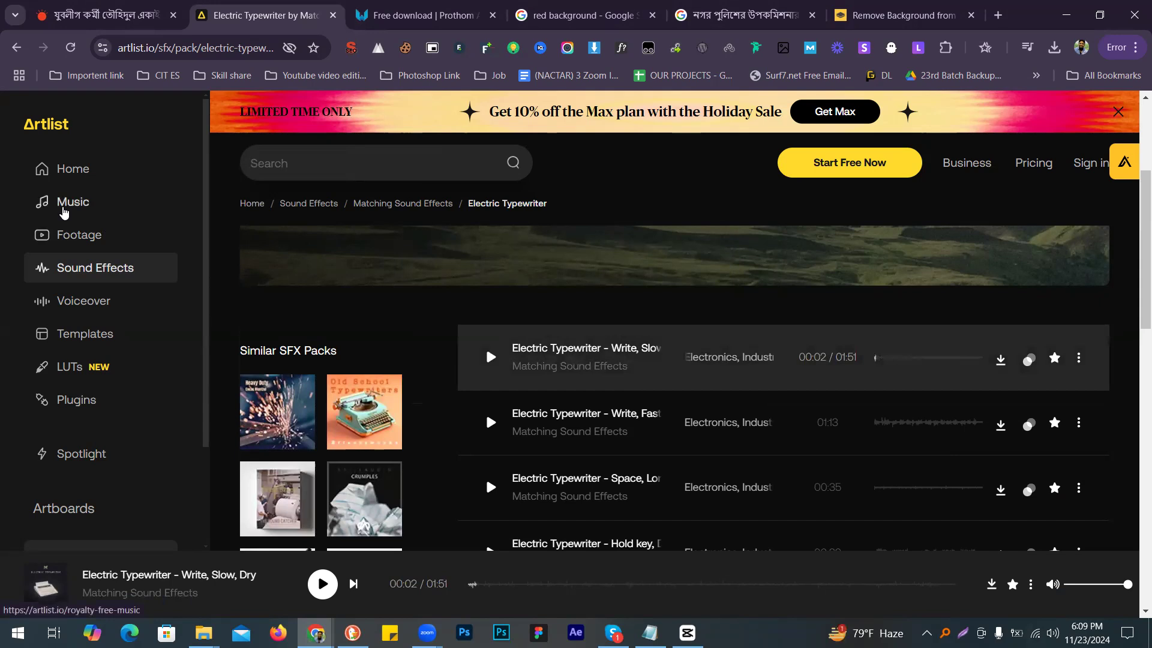
# Step: Search Artlist's music library for "action trailer"
pyautogui.click(63, 212)
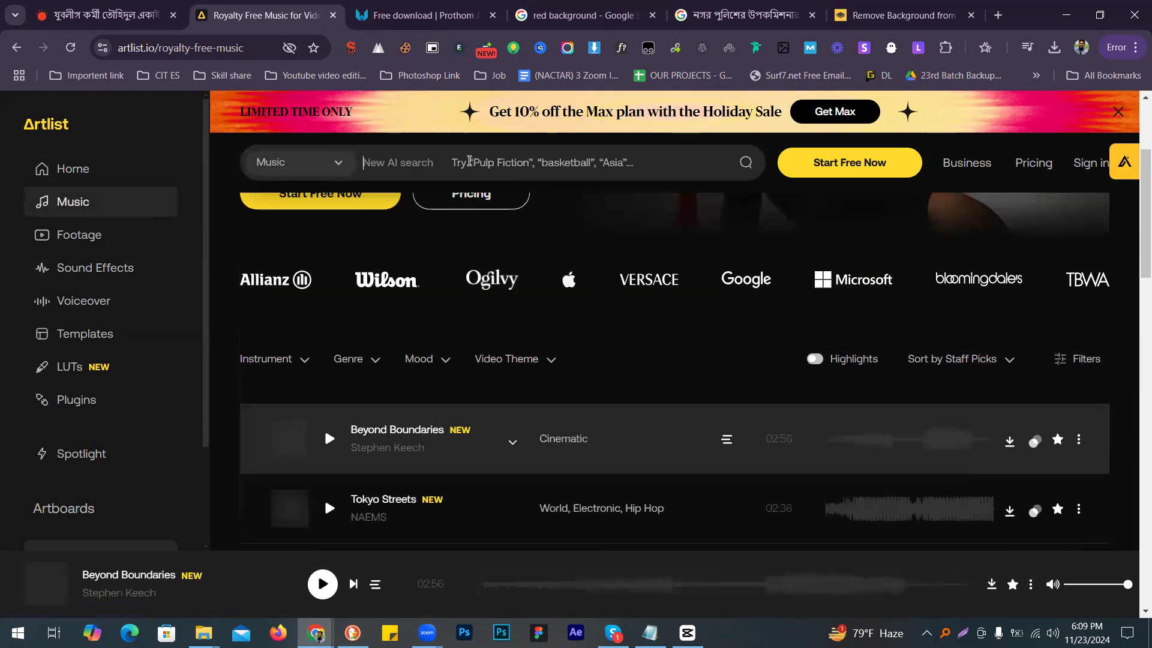
pyautogui.click(469, 161)
pyautogui.write('action')
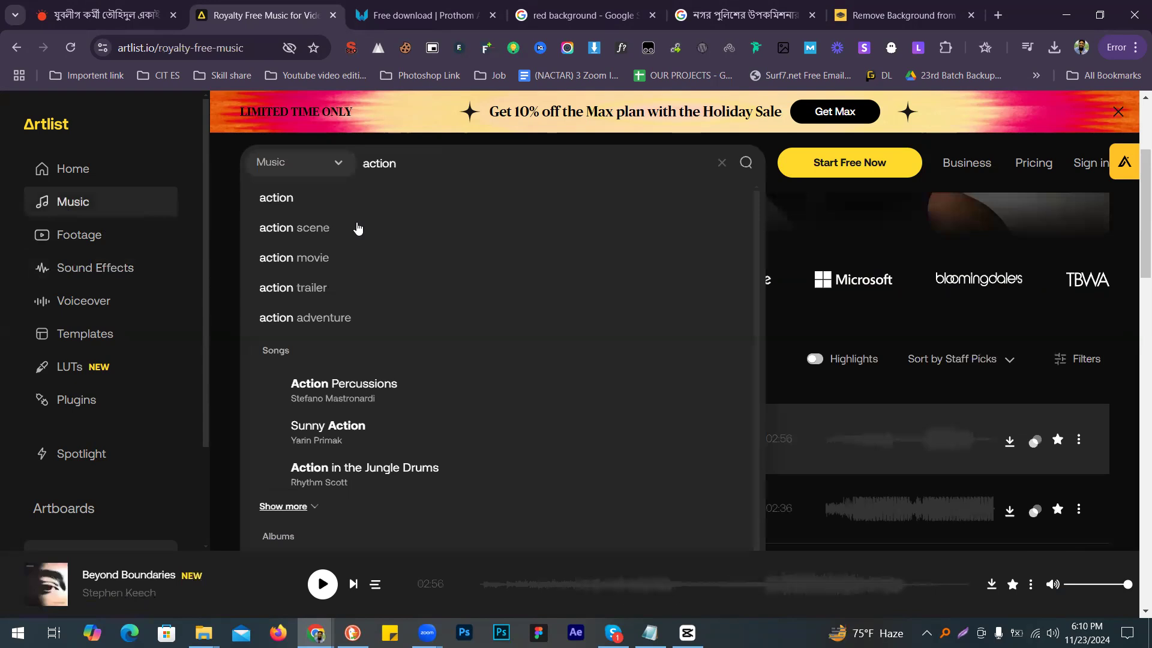
pyautogui.press('BackSpace')
pyautogui.press('BackSpace')
pyautogui.press('BackSpace')
pyautogui.press('BackSpace')
pyautogui.press('BackSpace')
pyautogui.press('BackSpace')
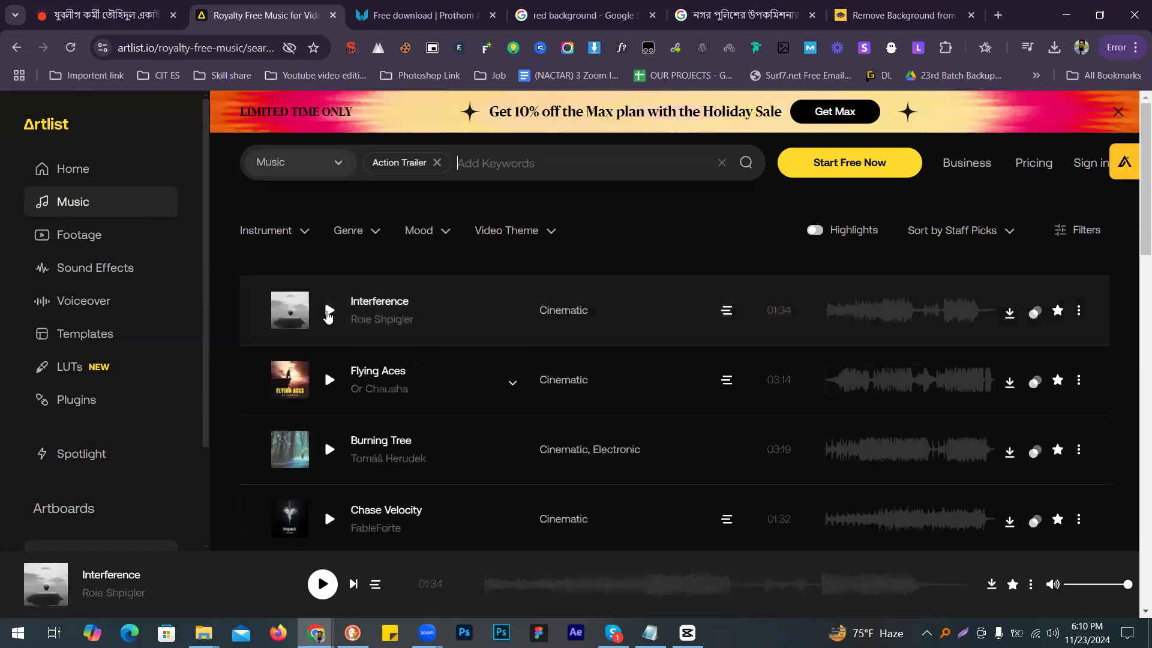
# Step: Preview the music track "Interference" and download it to the Capcut class folder
pyautogui.click(328, 313)
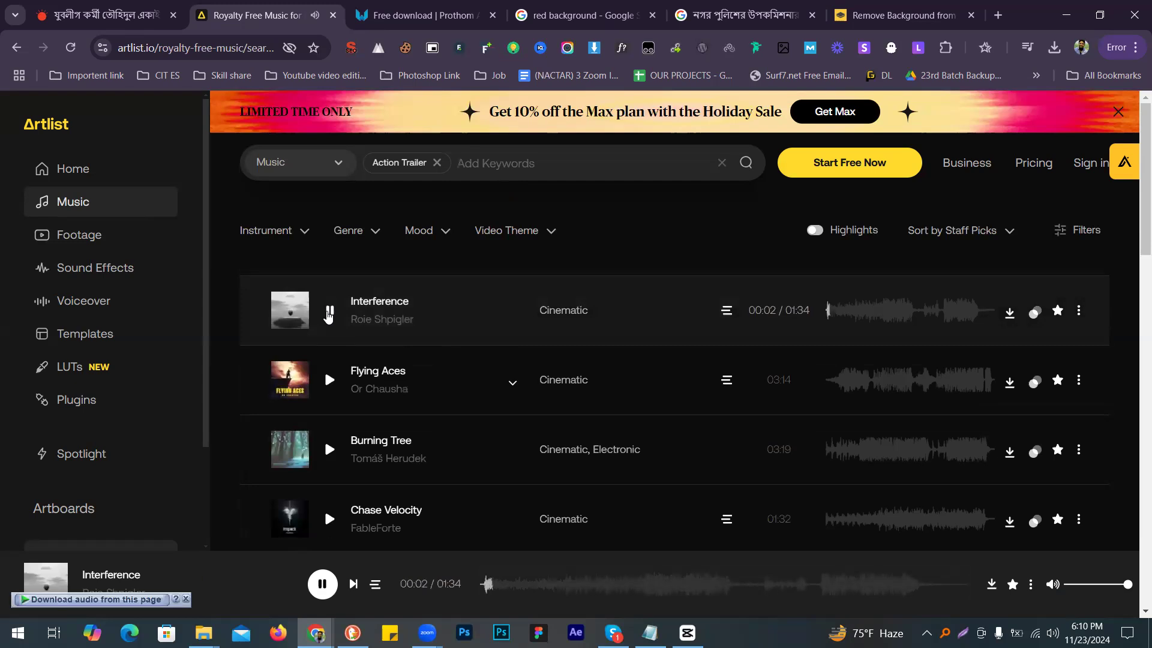
pyautogui.click(328, 313)
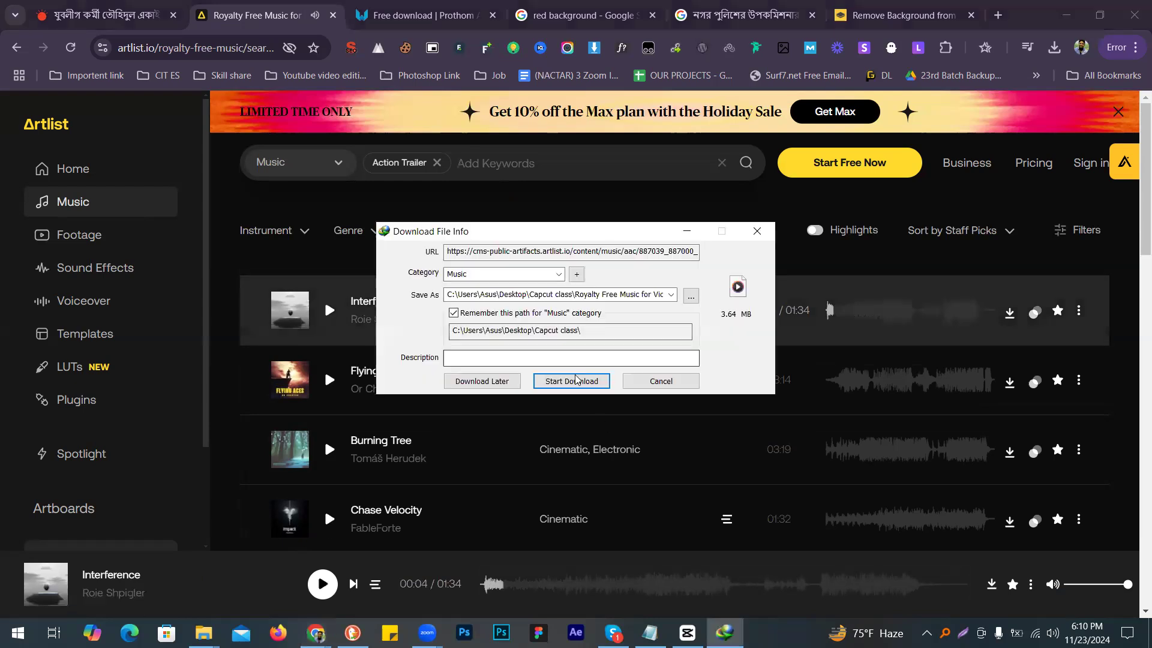
pyautogui.click(577, 380)
pyautogui.click(676, 362)
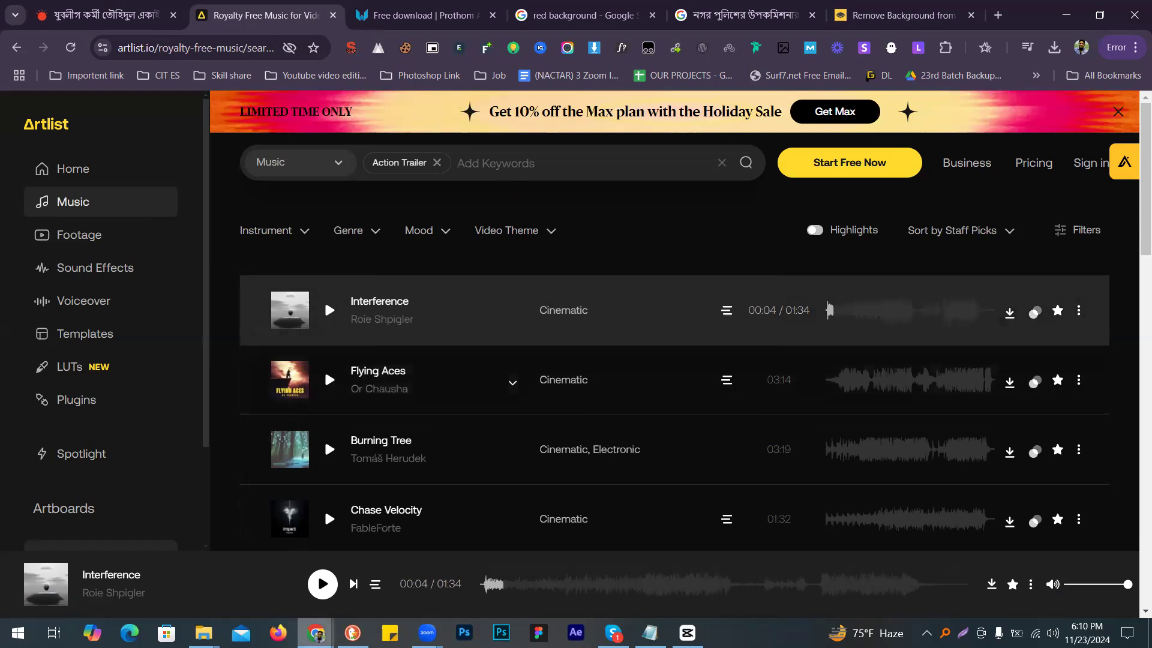
# Step: Switch to CapCut and import the Best SFX, Electric Typewriter and Royalty Free Music audio files from the Desktop's Capcut class folder
pyautogui.hotkey('alt', 'Tab')
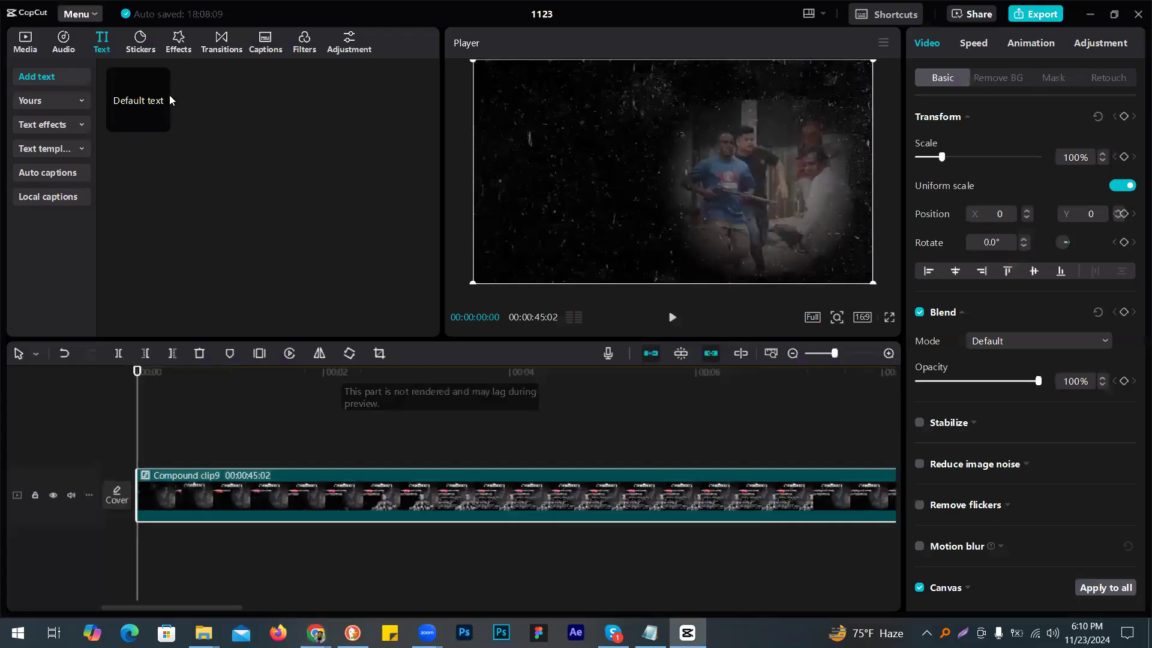
pyautogui.click(25, 42)
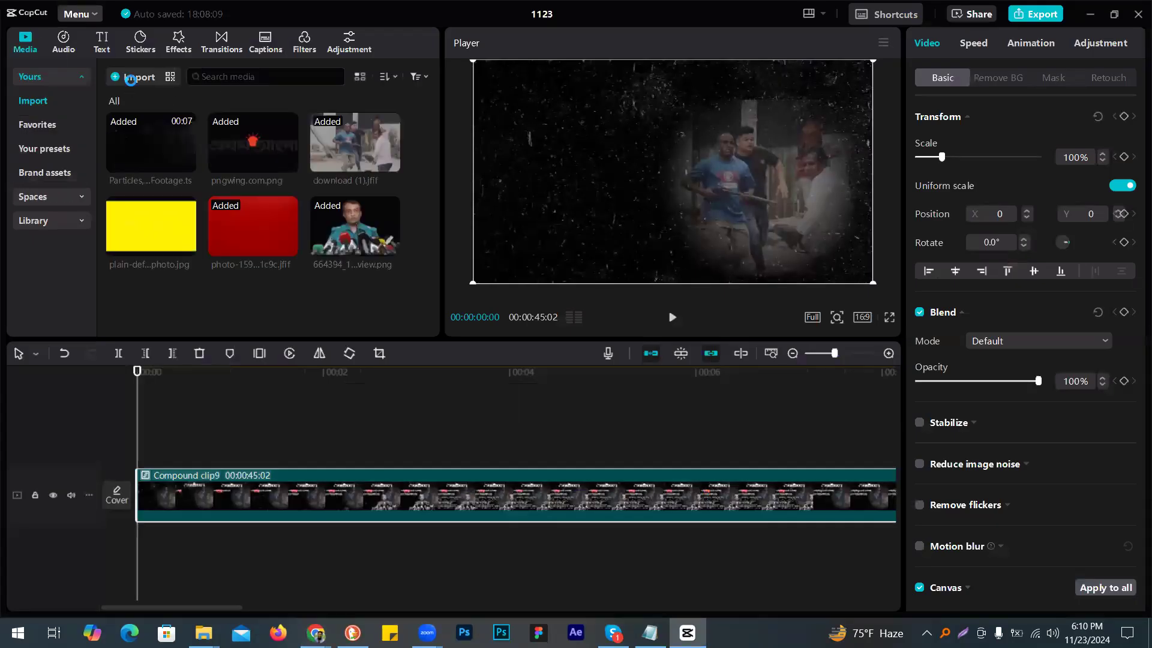
pyautogui.click(125, 75)
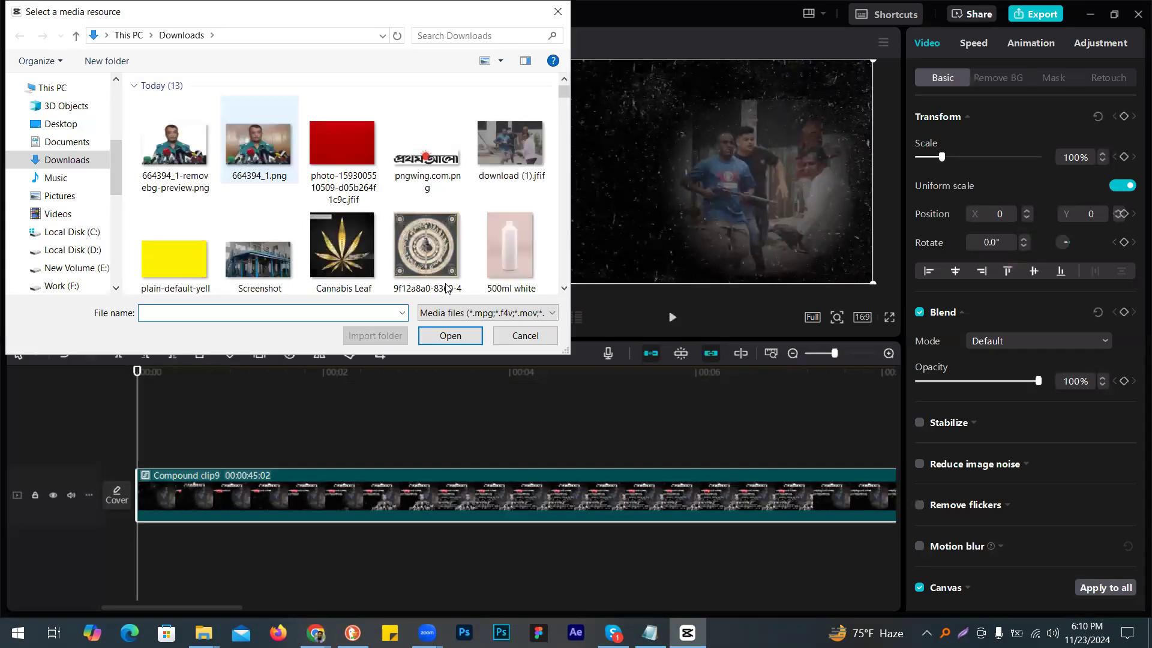
pyautogui.scroll(-2, 437, 275)
pyautogui.scroll(1, 251, 173)
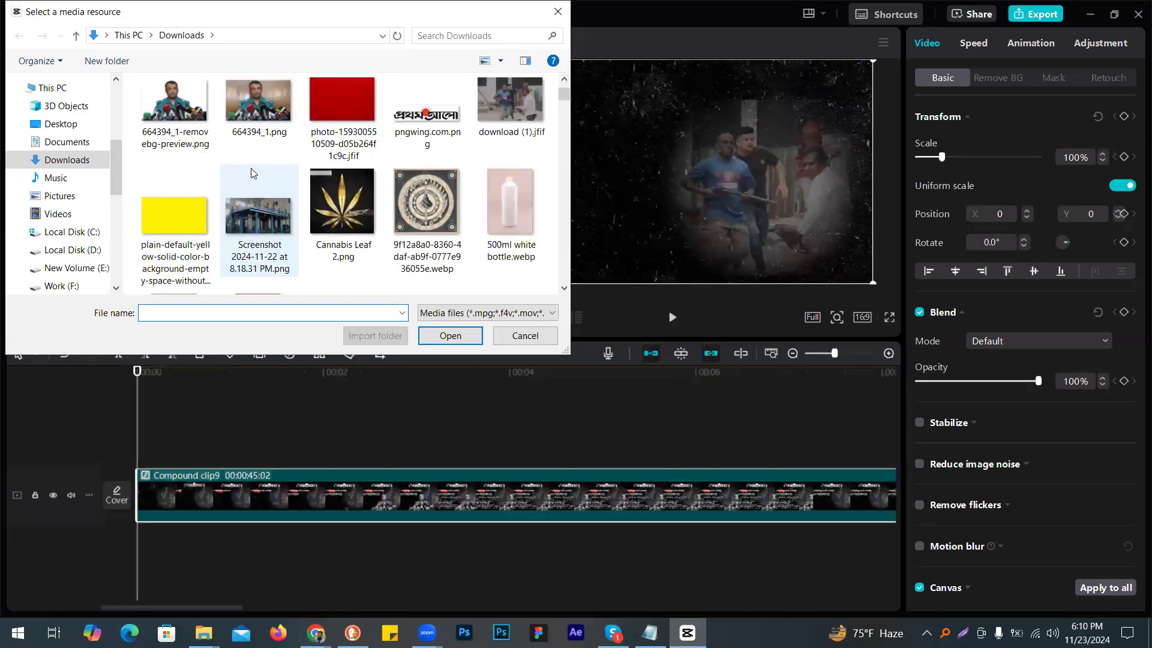
pyautogui.scroll(1, 251, 172)
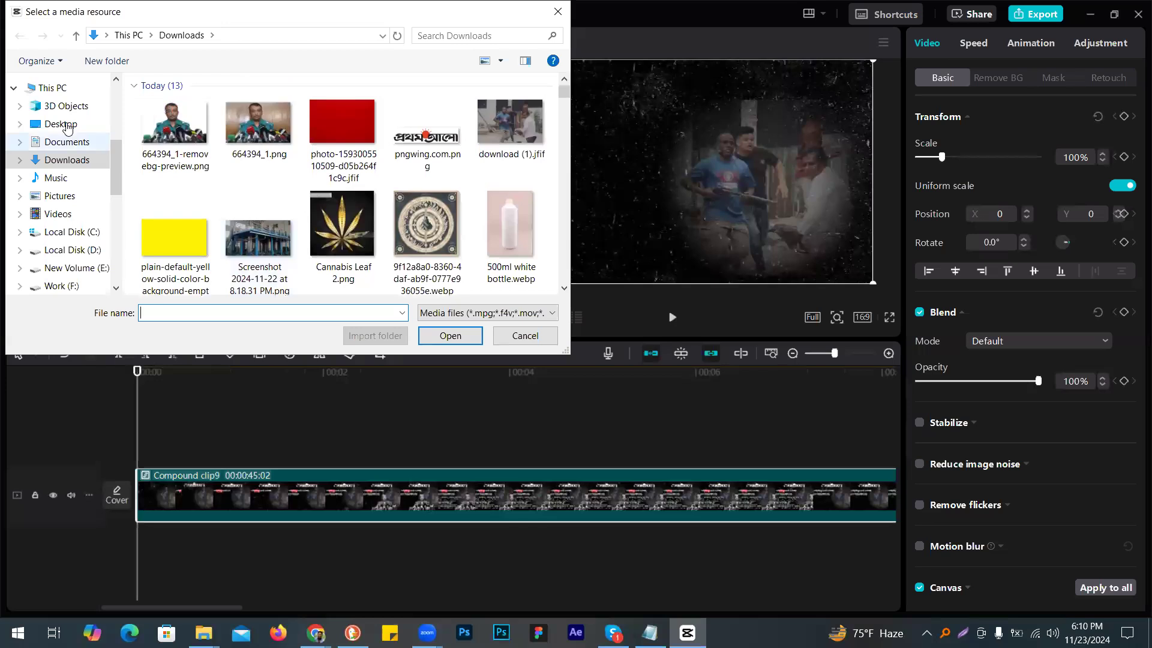
pyautogui.scroll(-3, 339, 211)
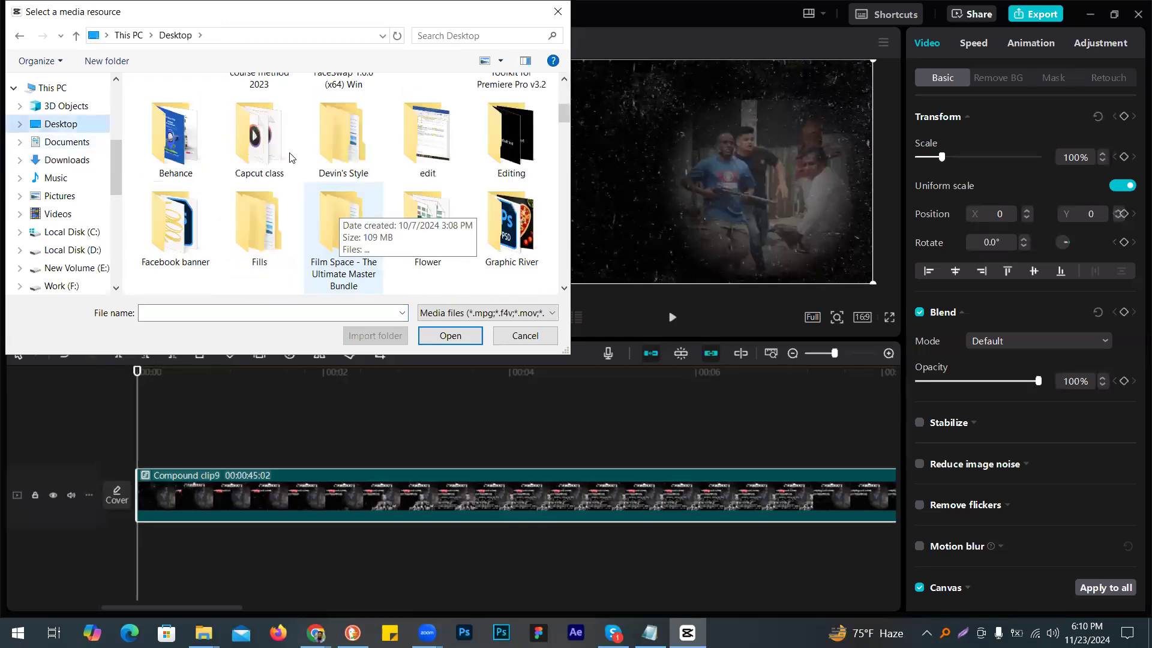
pyautogui.doubleClick(290, 158)
pyautogui.moveTo(340, 222); pyautogui.dragTo(437, 163)
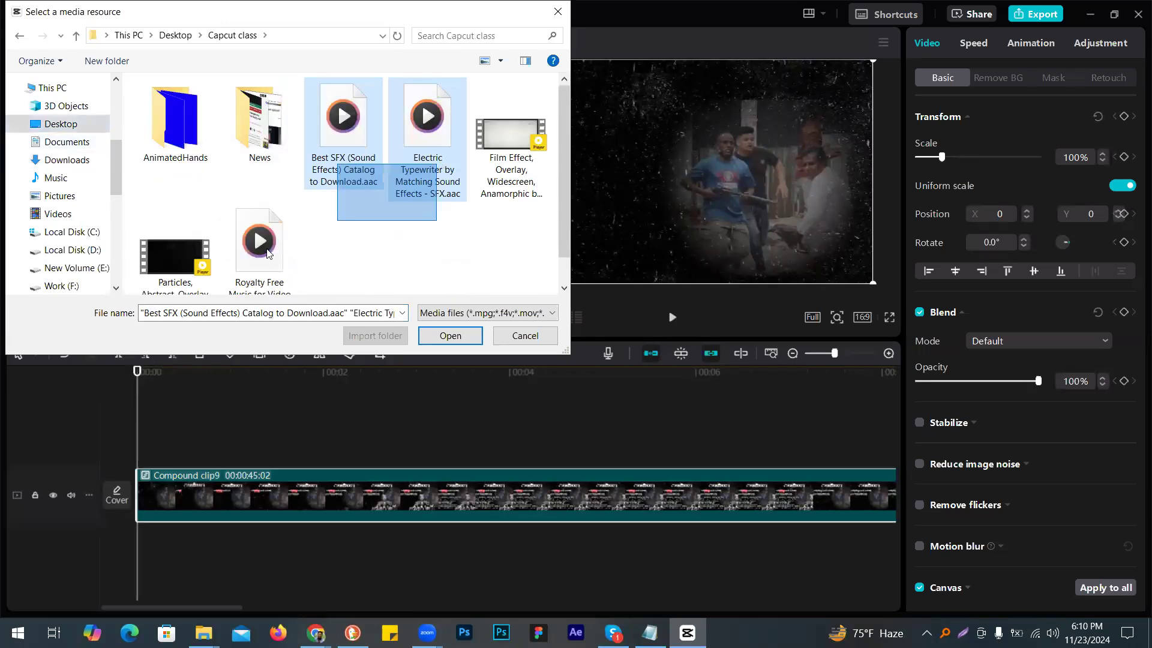
pyautogui.keyDown('ctrl'); pyautogui.click(267, 253); pyautogui.keyUp('ctrl')
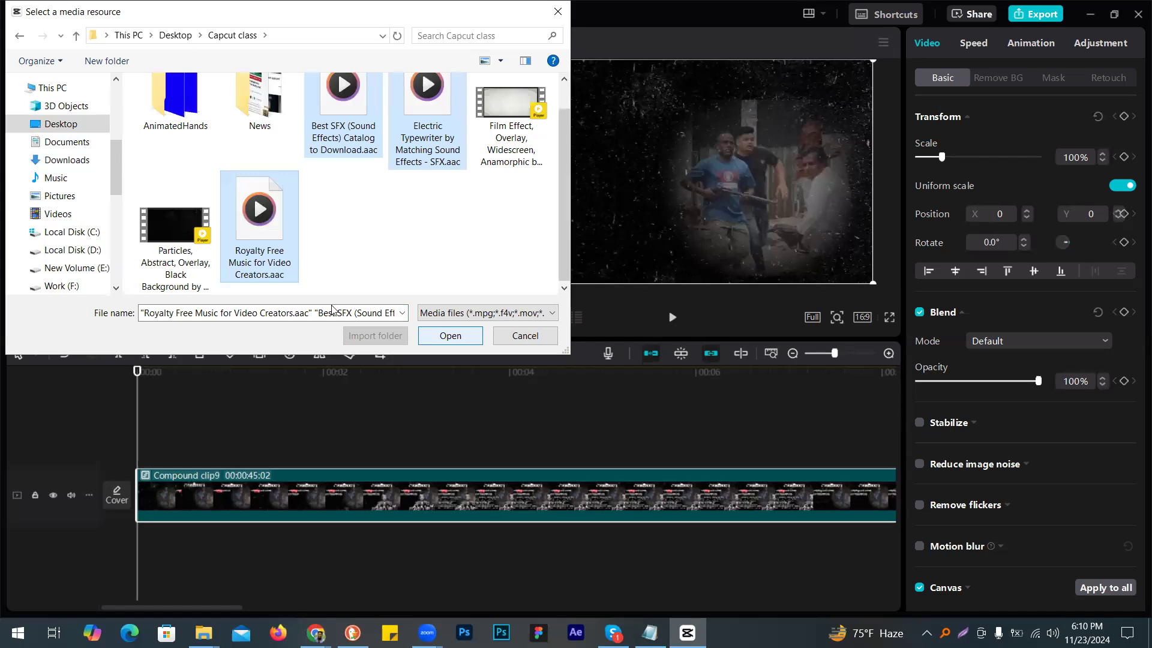
pyautogui.press('Return')
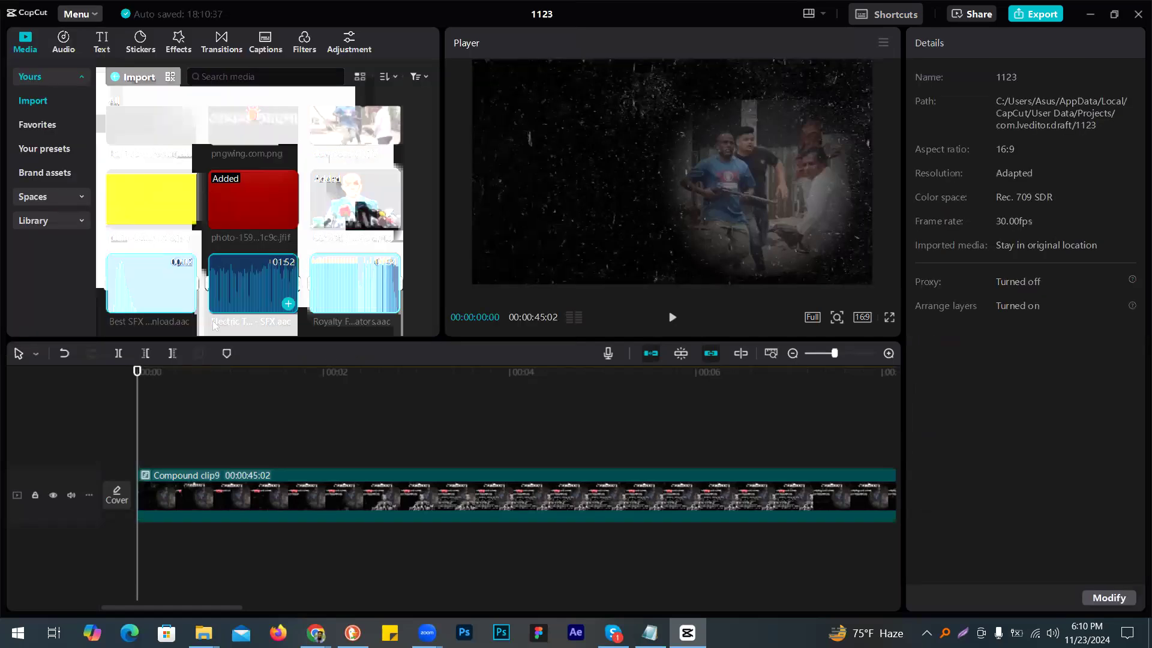
# Step: Place the Best SFX sound effect beneath the compound clip at the timeline's start and play the opening
pyautogui.moveTo(165, 285); pyautogui.dragTo(136, 543)
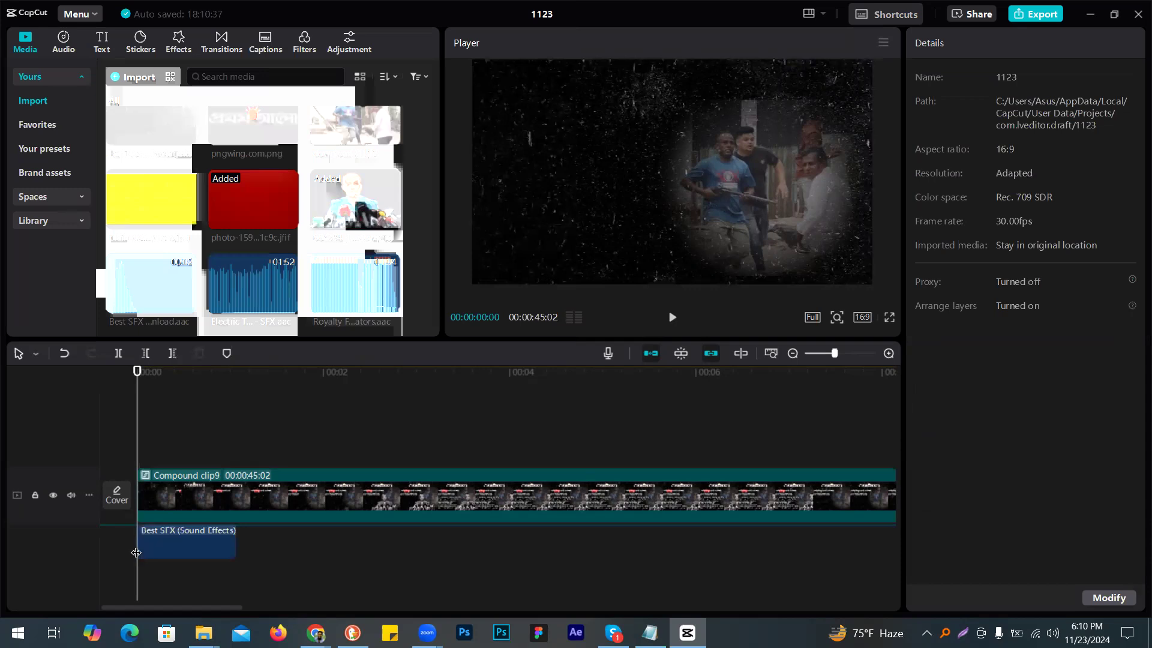
pyautogui.click(191, 535)
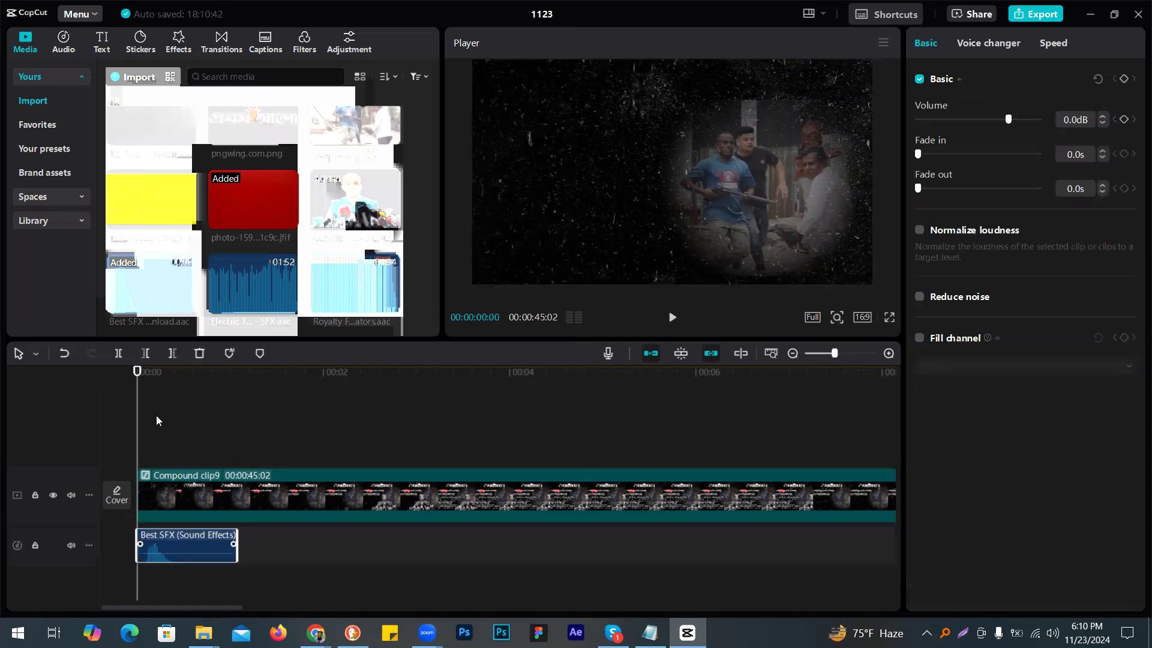
pyautogui.click(671, 318)
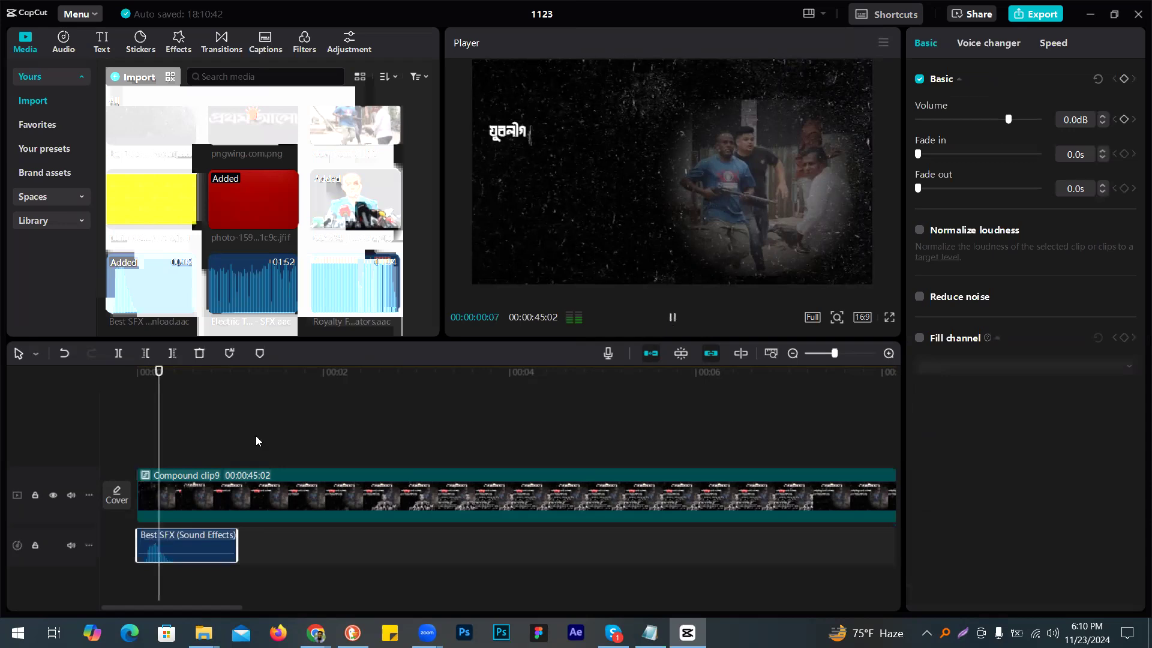
pyautogui.press('space')
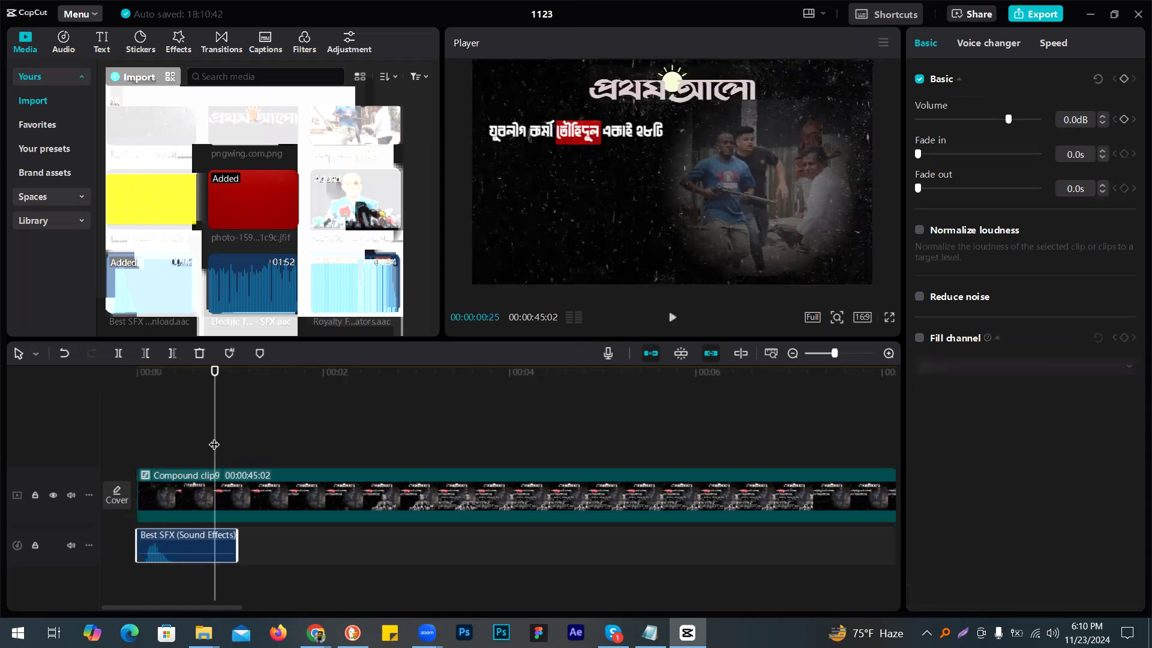
# Step: Shift the Best SFX clip a few frames later so the whoosh lines up with the logo's entrance
pyautogui.press('Left')
pyautogui.press('Left')
pyautogui.click(159, 442)
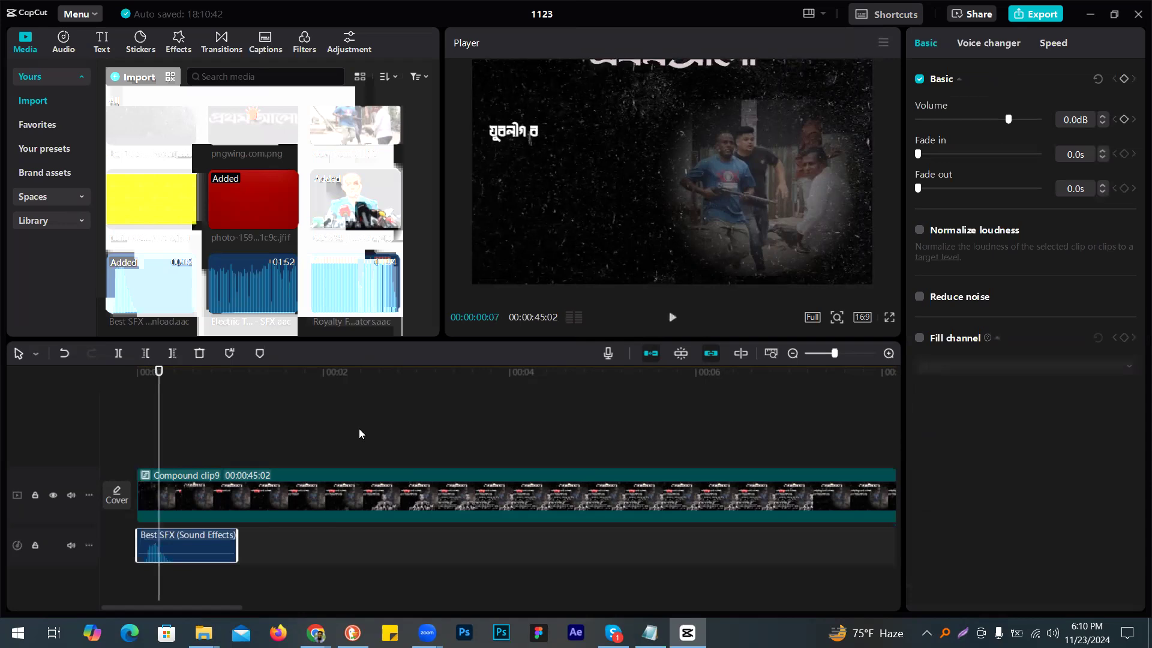
pyautogui.press('Left')
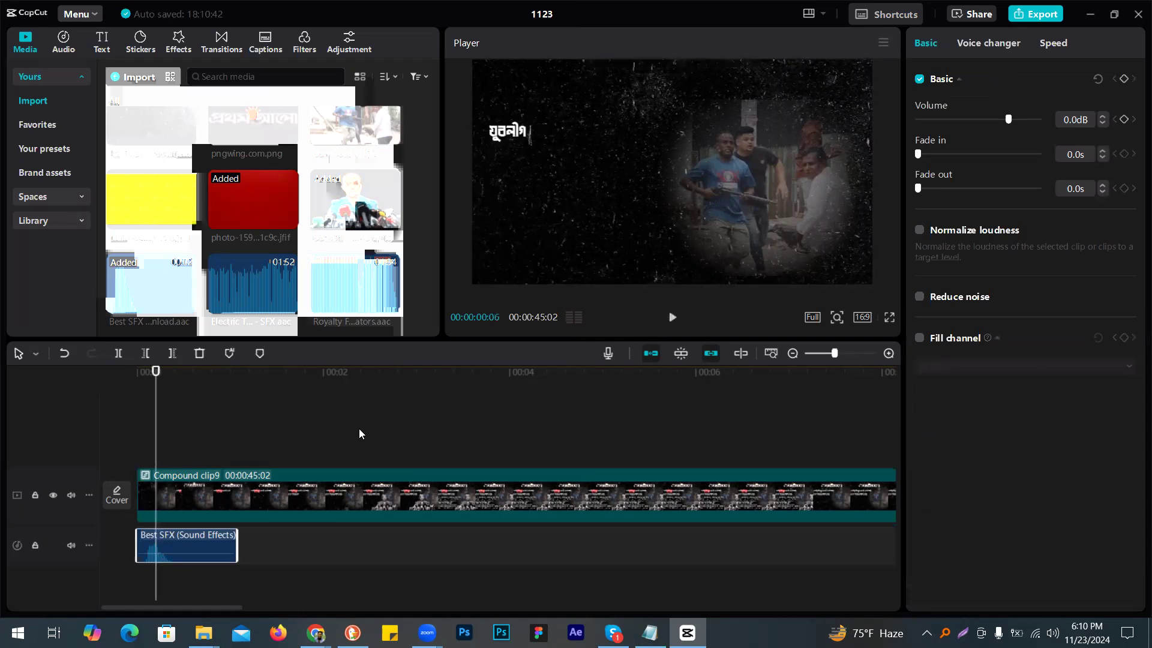
pyautogui.moveTo(190, 547); pyautogui.dragTo(205, 546)
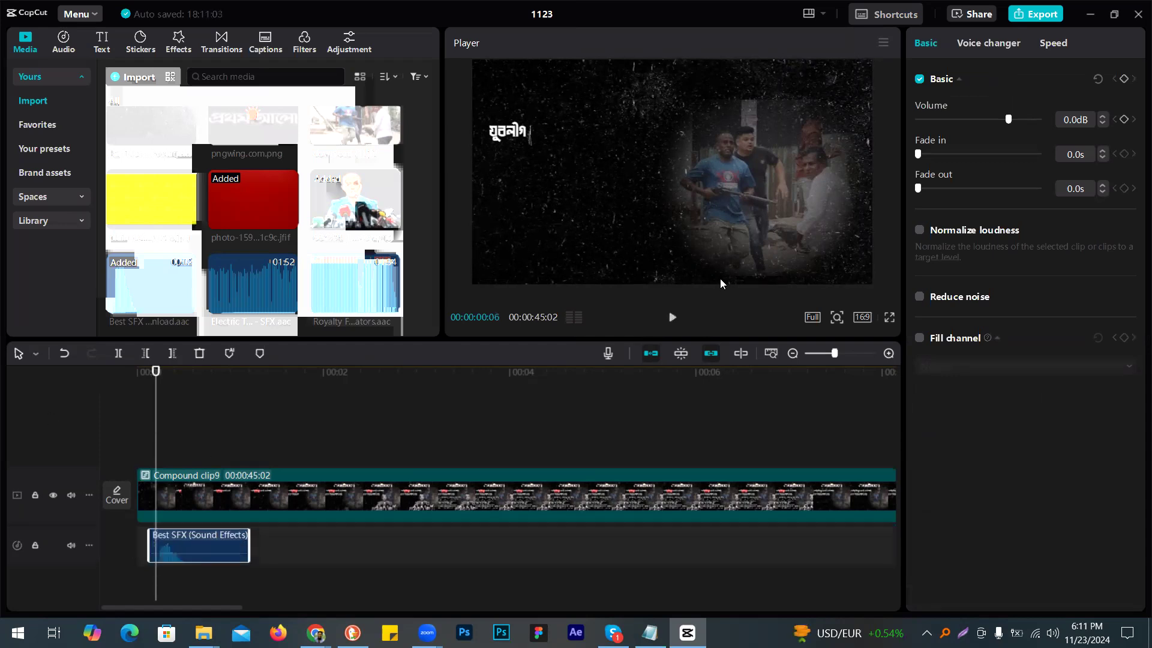
# Step: Place the Electric Typewriter sound effect on a separate audio track at the start of the video
pyautogui.press('Home')
pyautogui.click(214, 396)
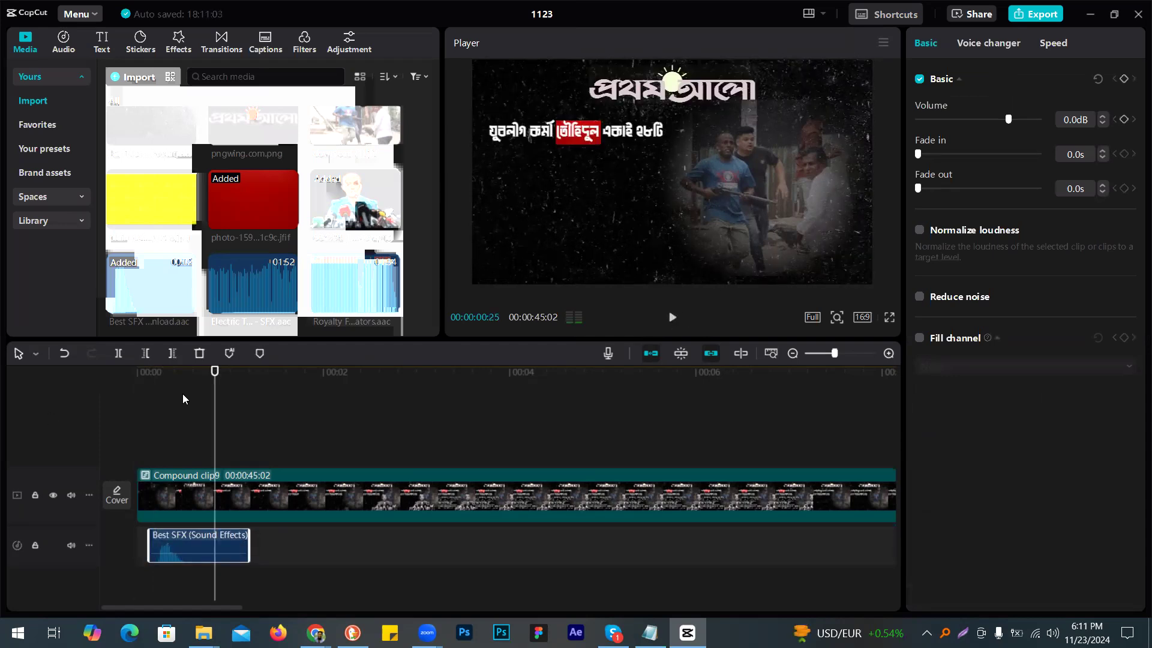
pyautogui.moveTo(167, 436); pyautogui.dragTo(137, 438)
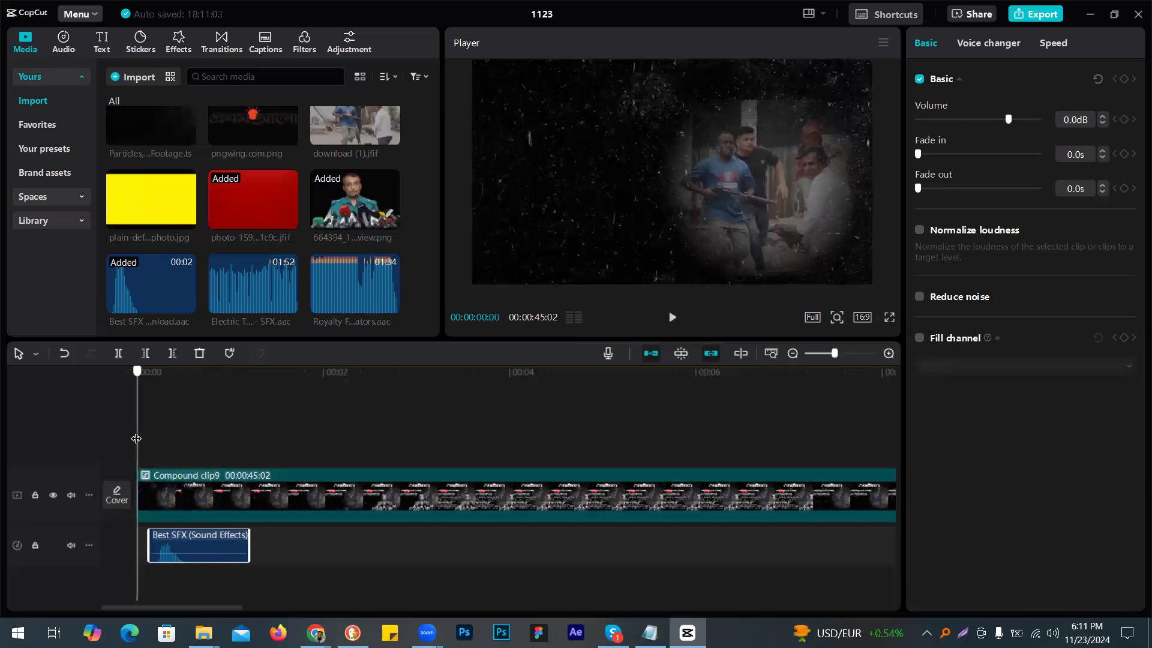
pyautogui.moveTo(136, 438); pyautogui.dragTo(140, 438)
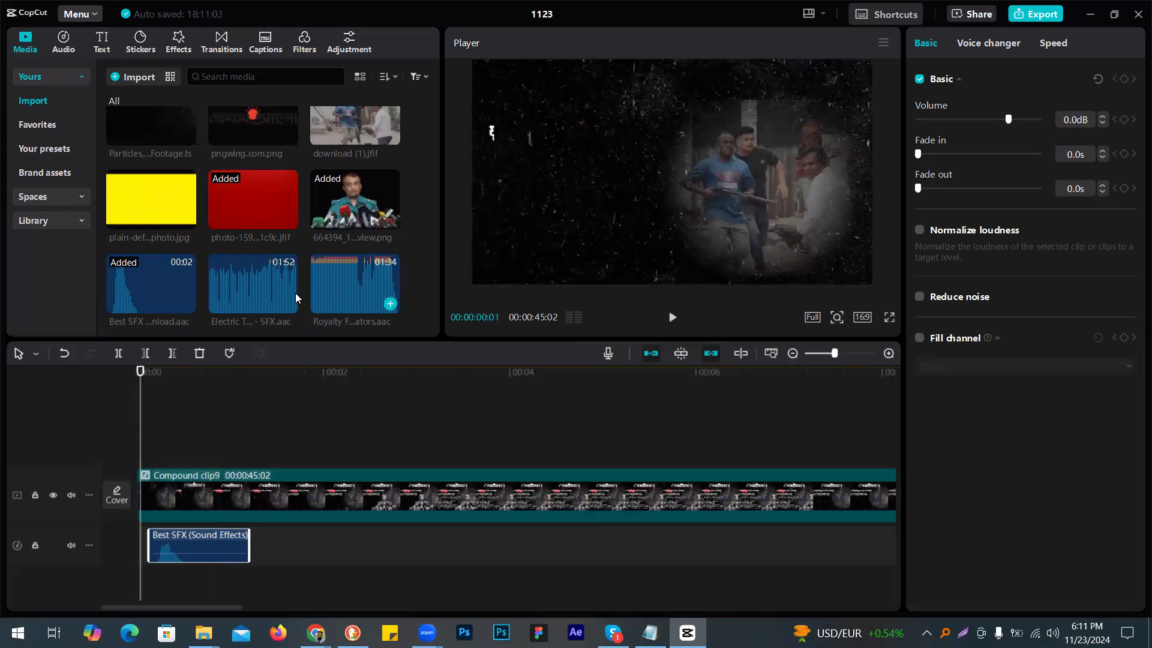
pyautogui.moveTo(138, 593); pyautogui.dragTo(139, 582)
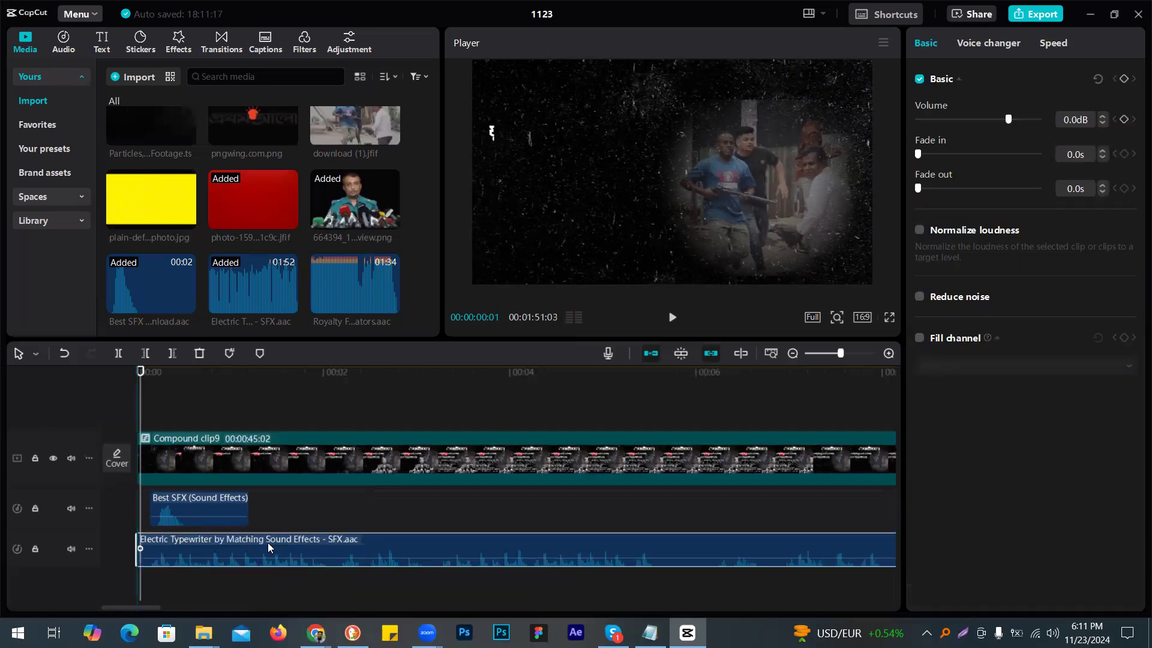
pyautogui.click(175, 548)
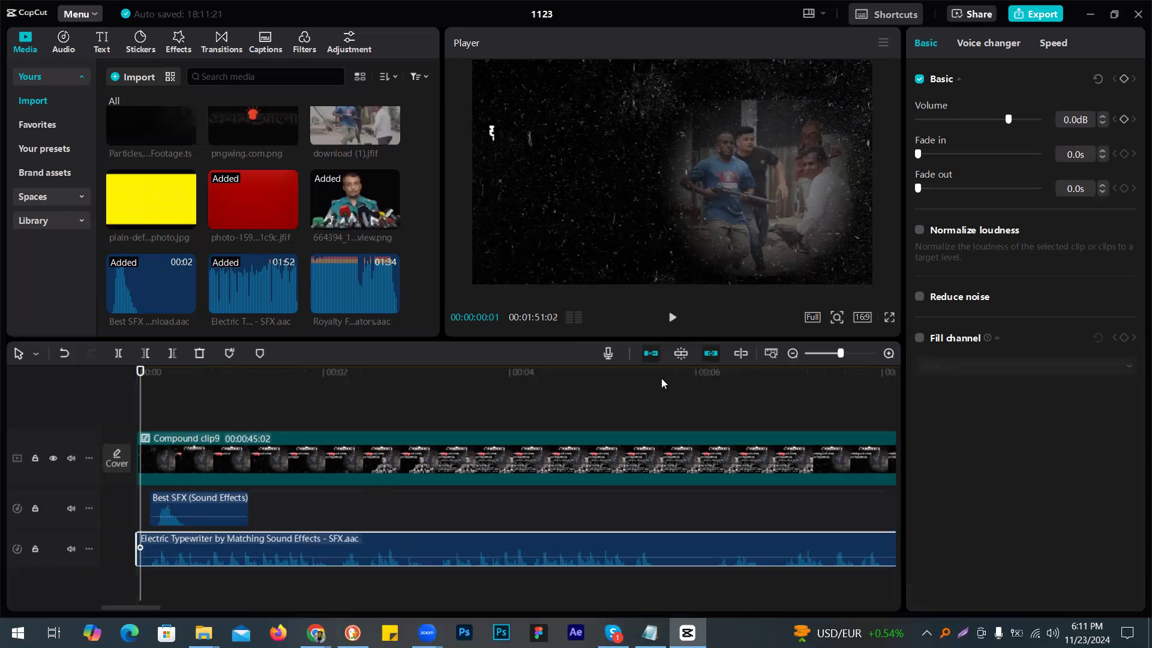
# Step: Trim the typewriter sound to end at 00:00:01:28, where the headline finishes typing, and give it a 0.1 s fade-out
pyautogui.click(672, 319)
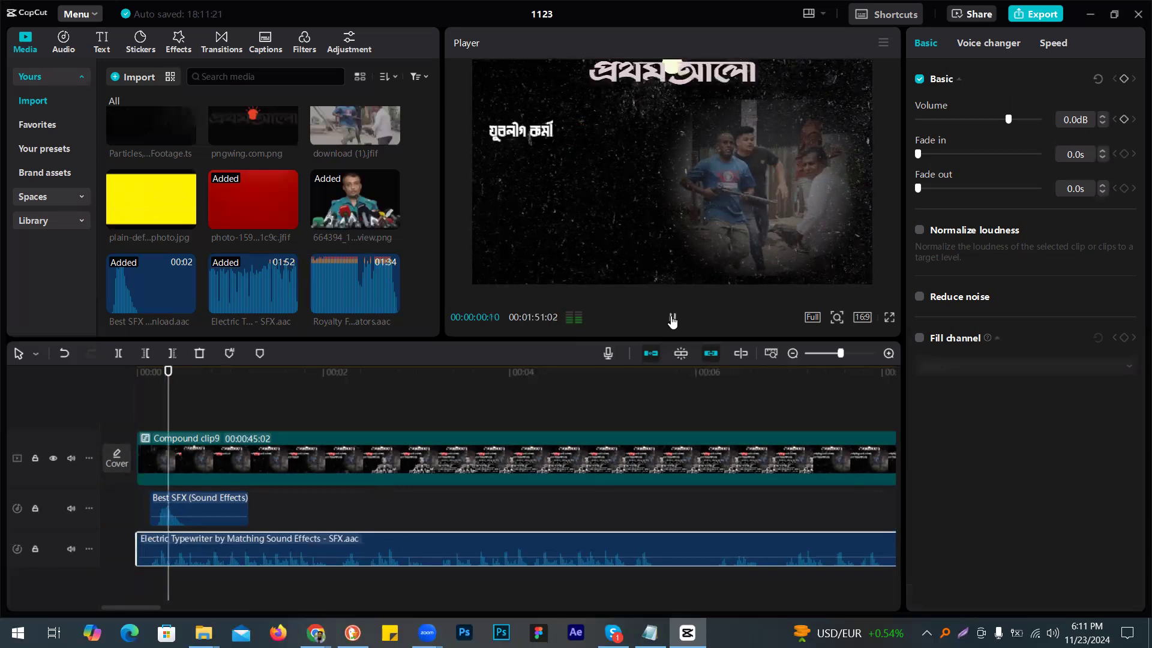
pyautogui.click(672, 319)
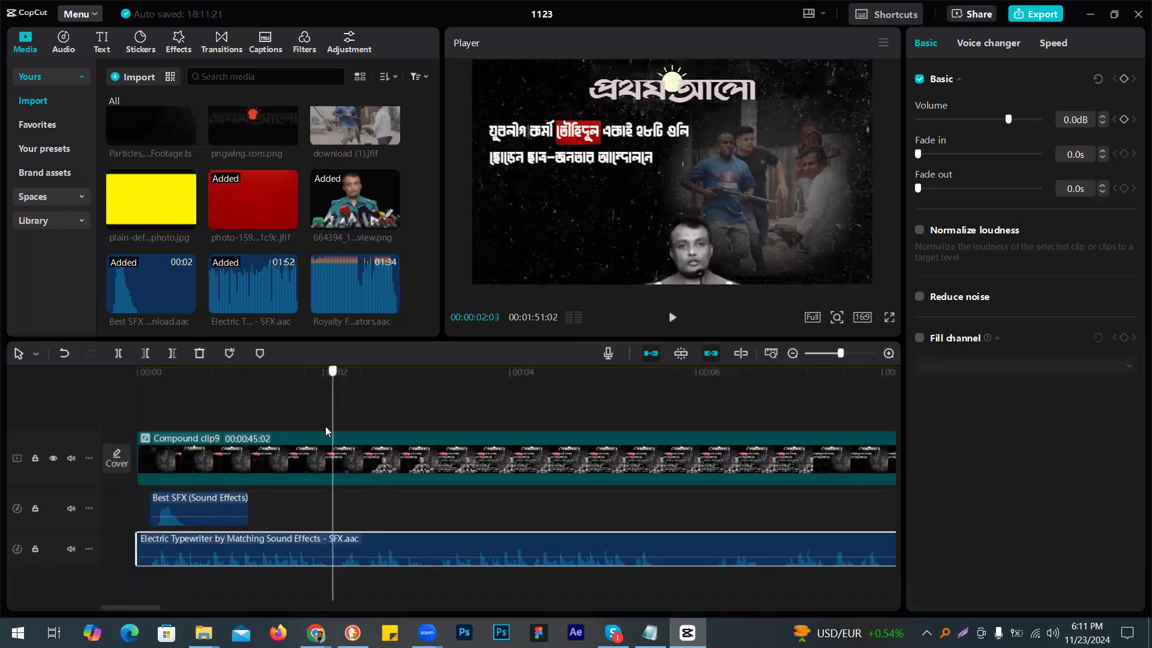
pyautogui.click(320, 427)
pyautogui.press('Left')
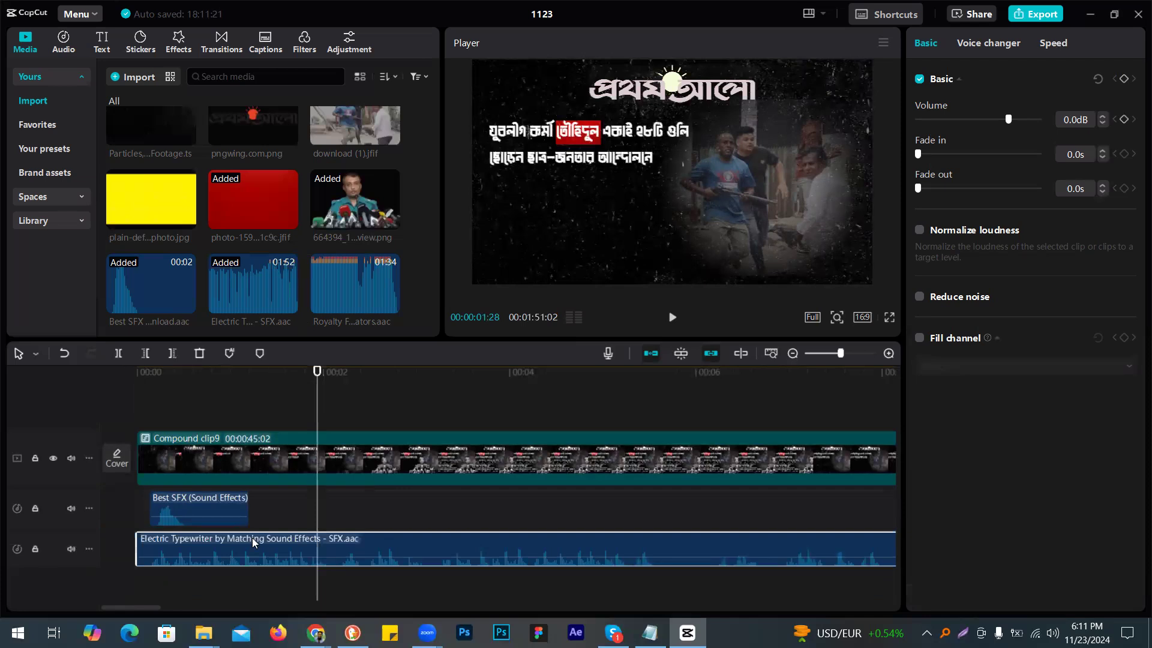
pyautogui.press('w')
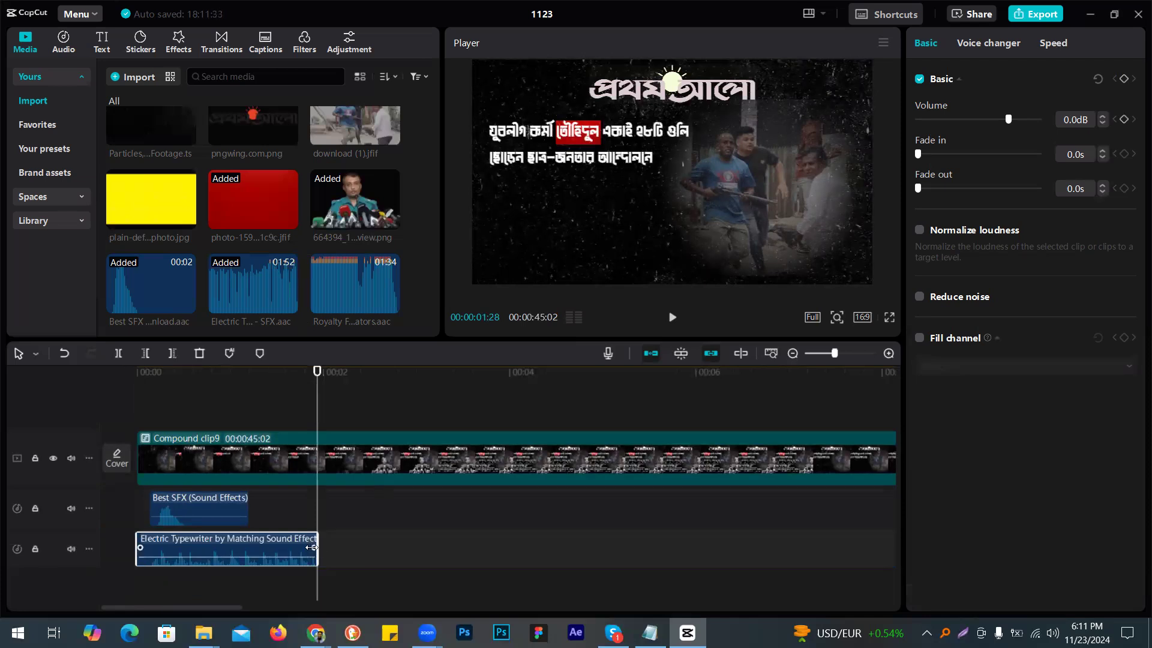
pyautogui.moveTo(314, 547); pyautogui.dragTo(308, 547)
# Step: Play the opening two seconds in full screen to check the whoosh and typewriter sounds against the animation
pyautogui.press('Home')
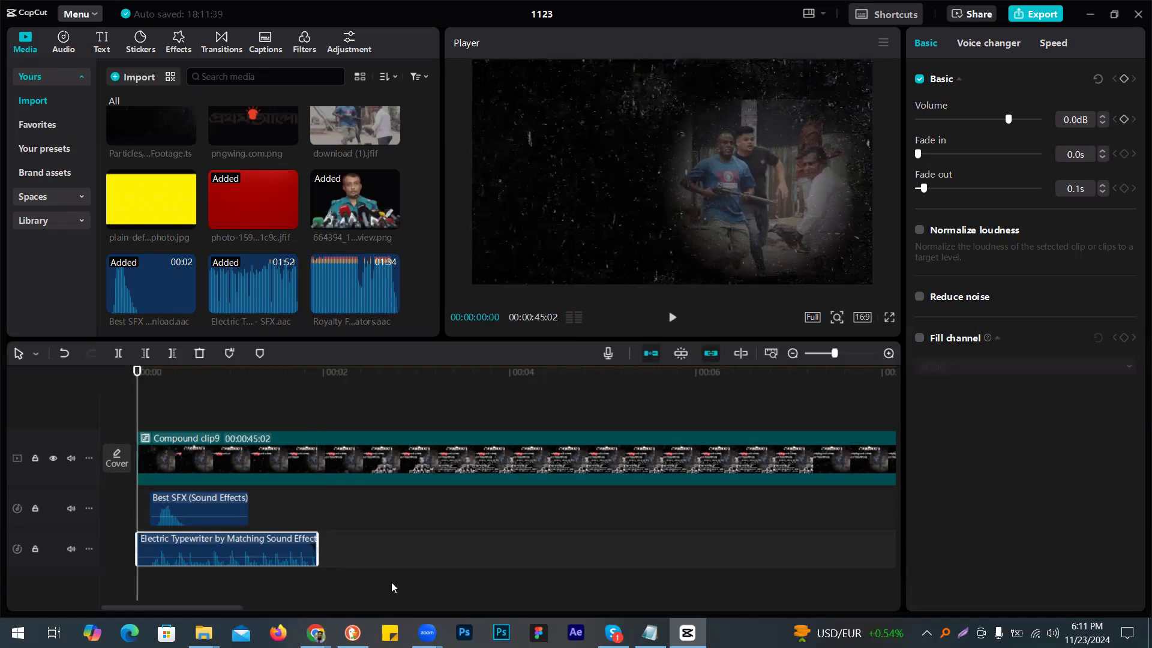
pyautogui.hotkey('ctrl', 'shift', 'f')
pyautogui.click(376, 581)
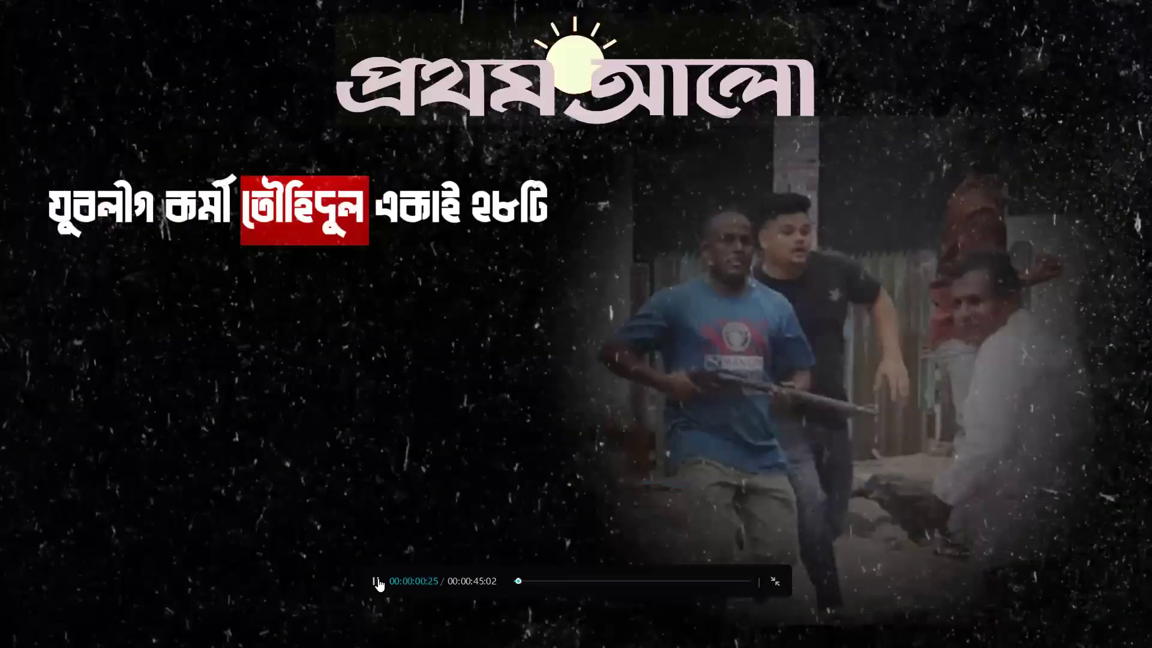
pyautogui.click(378, 582)
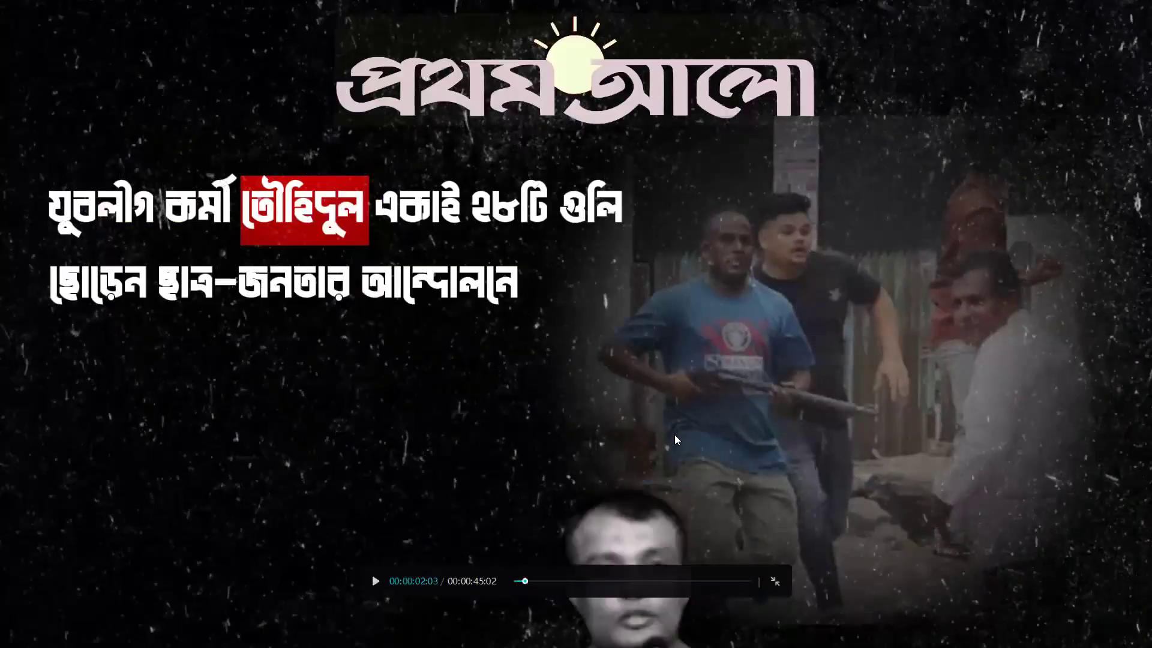
pyautogui.press('Escape')
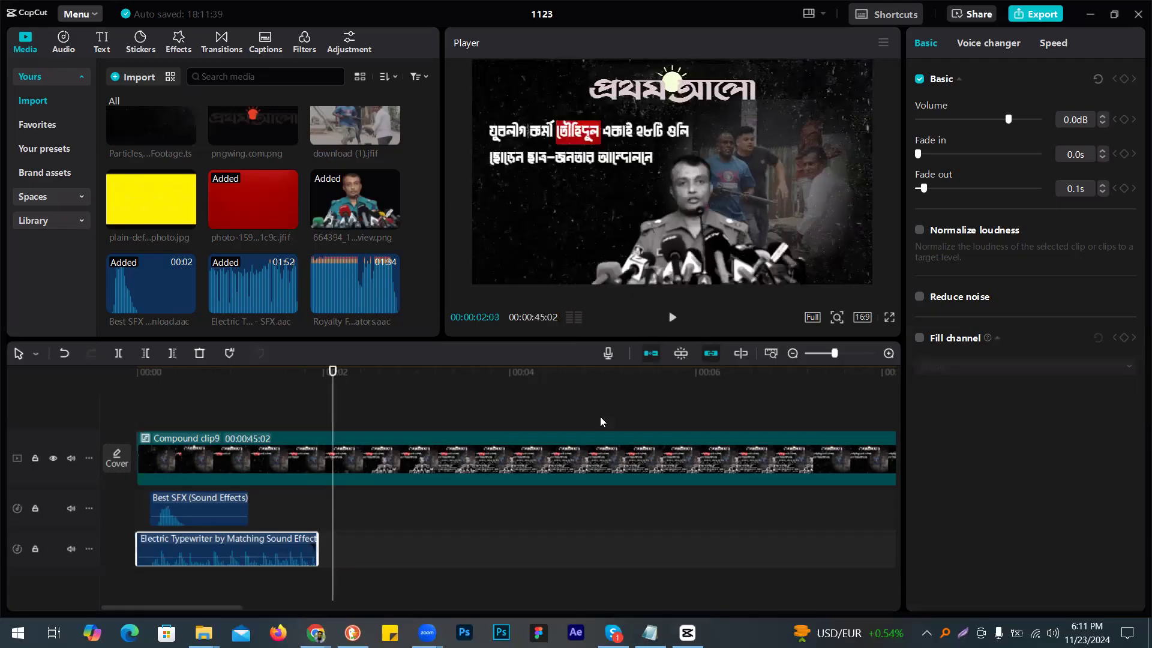
# Step: Add a second Best SFX clip on the whoosh track, starting just before 00:00:01:28 for the officer cutout's entrance
pyautogui.click(314, 400)
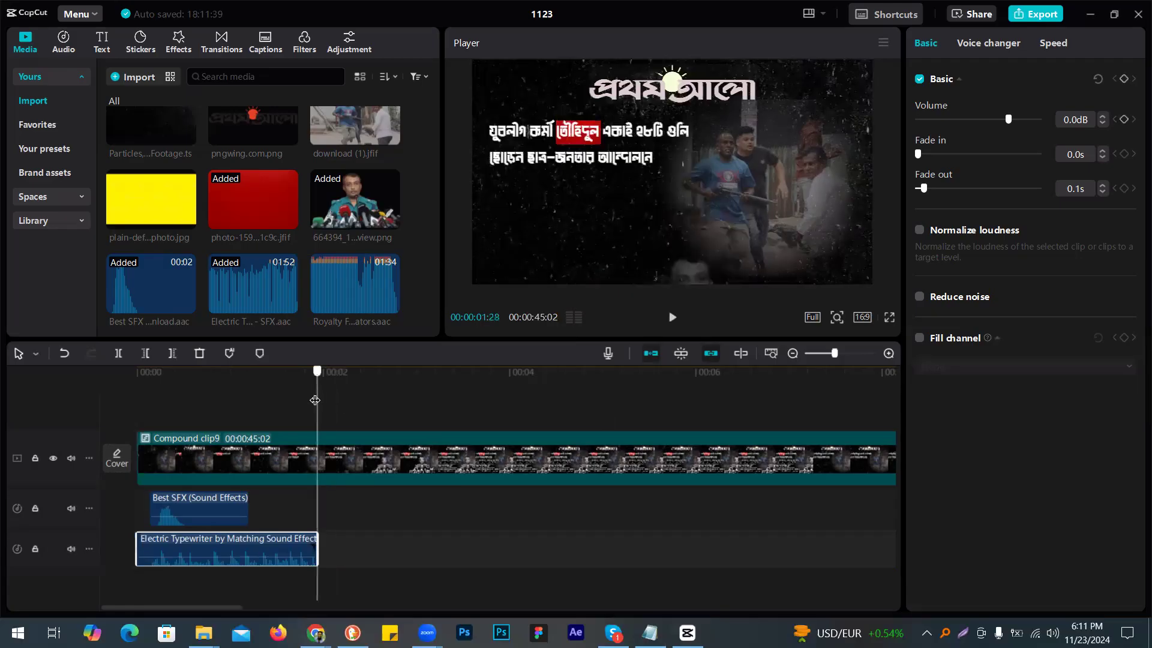
pyautogui.moveTo(141, 278); pyautogui.dragTo(357, 550)
pyautogui.moveTo(343, 512); pyautogui.dragTo(342, 508)
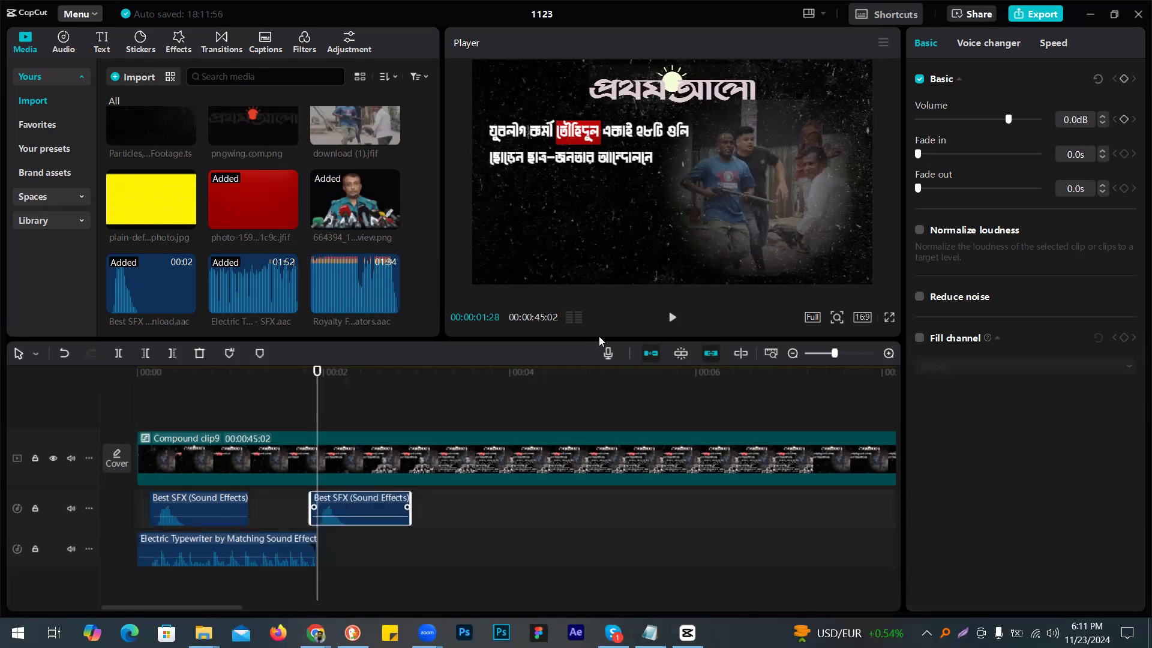
# Step: Step frame by frame through the officer cutout's entrance to check the second whoosh's timing, and return to the video's start
pyautogui.press('Right')
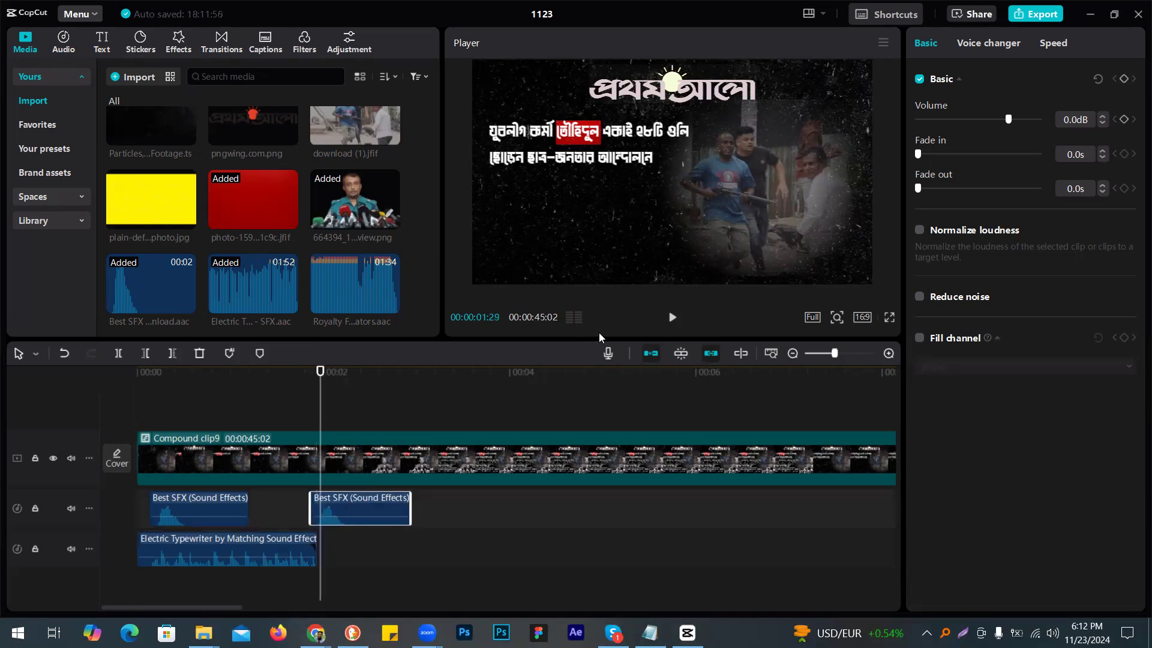
pyautogui.press('Right')
pyautogui.press('Right')
pyautogui.press('Right')
pyautogui.press('Right')
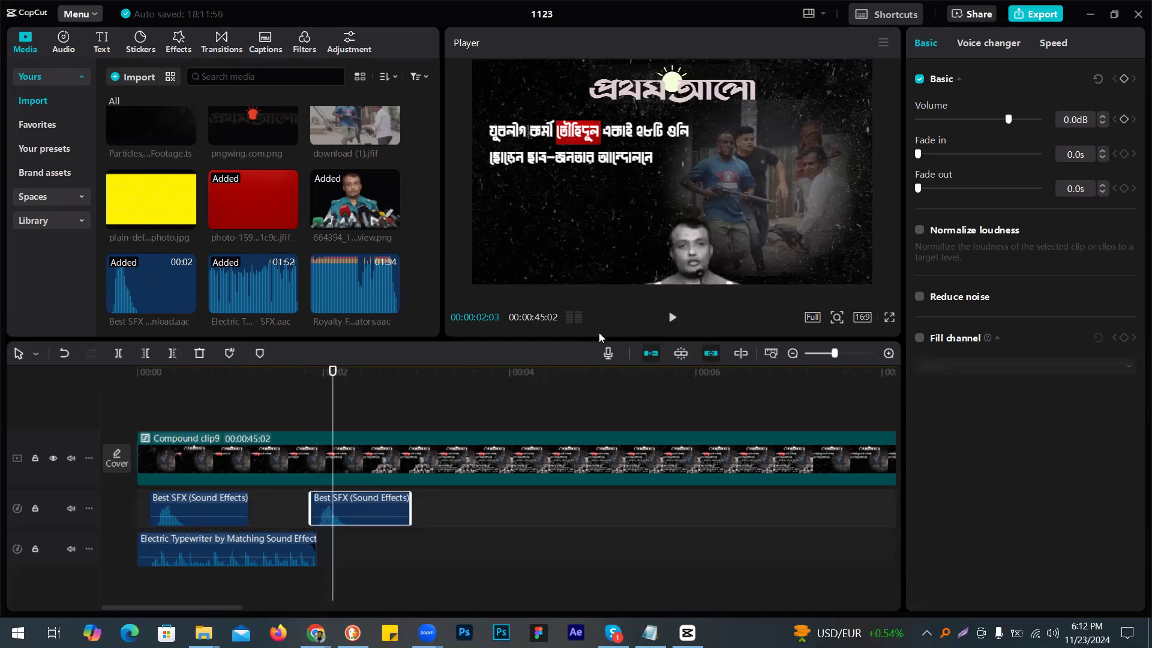
pyautogui.press('Right')
pyautogui.press('Right')
pyautogui.press('Right')
pyautogui.press('Right')
pyautogui.press('Right')
pyautogui.press('Right')
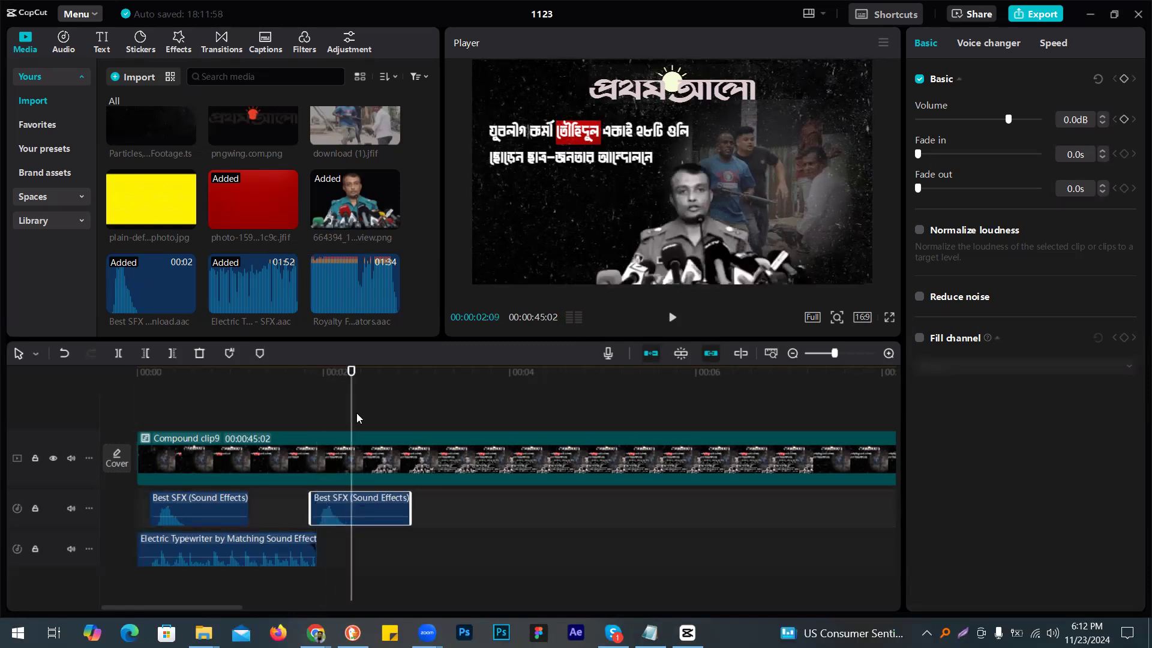
pyautogui.press('Home')
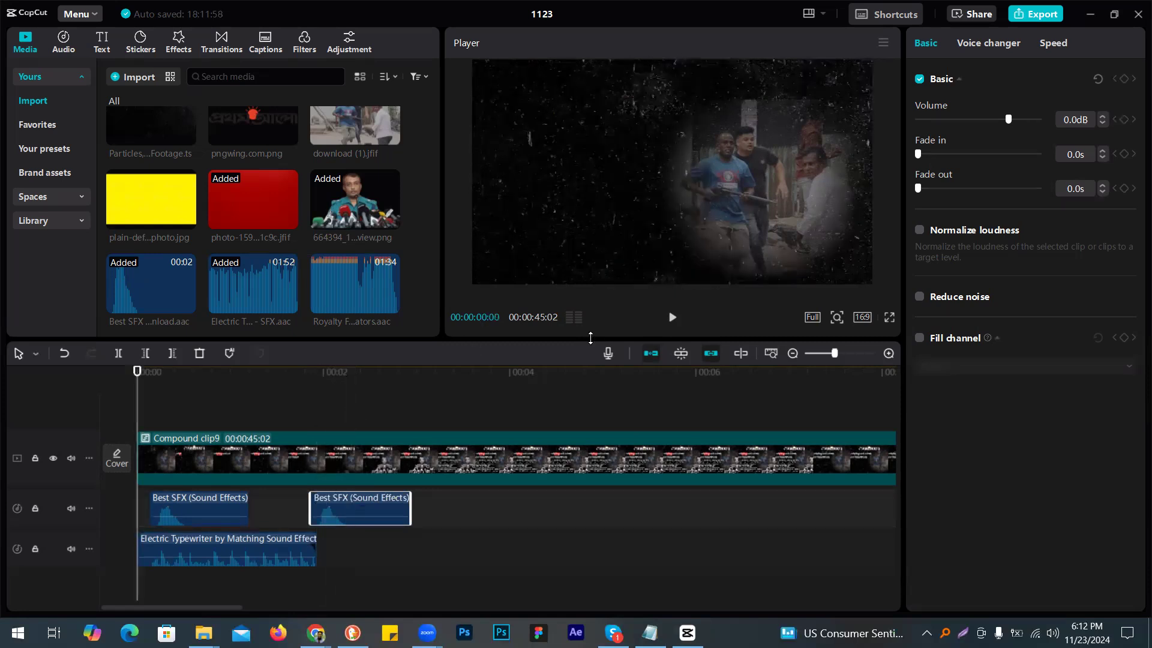
# Step: Play the video from the start to just past 00:00:03:00 to find where the statement text enters
pyautogui.click(672, 317)
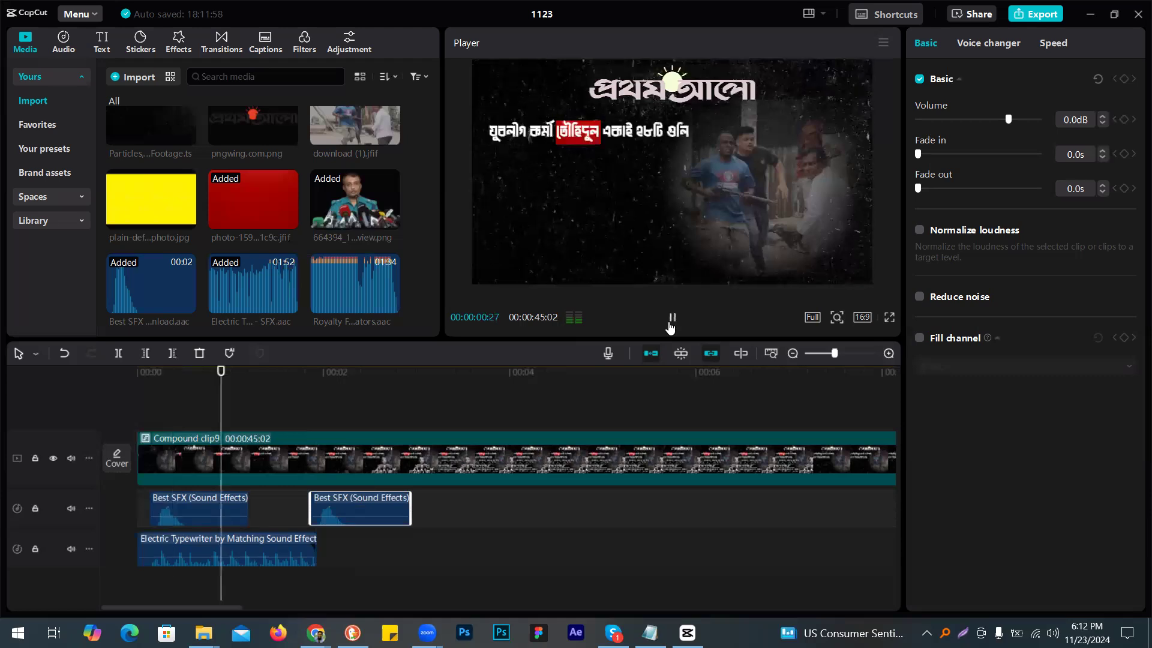
pyautogui.press('space')
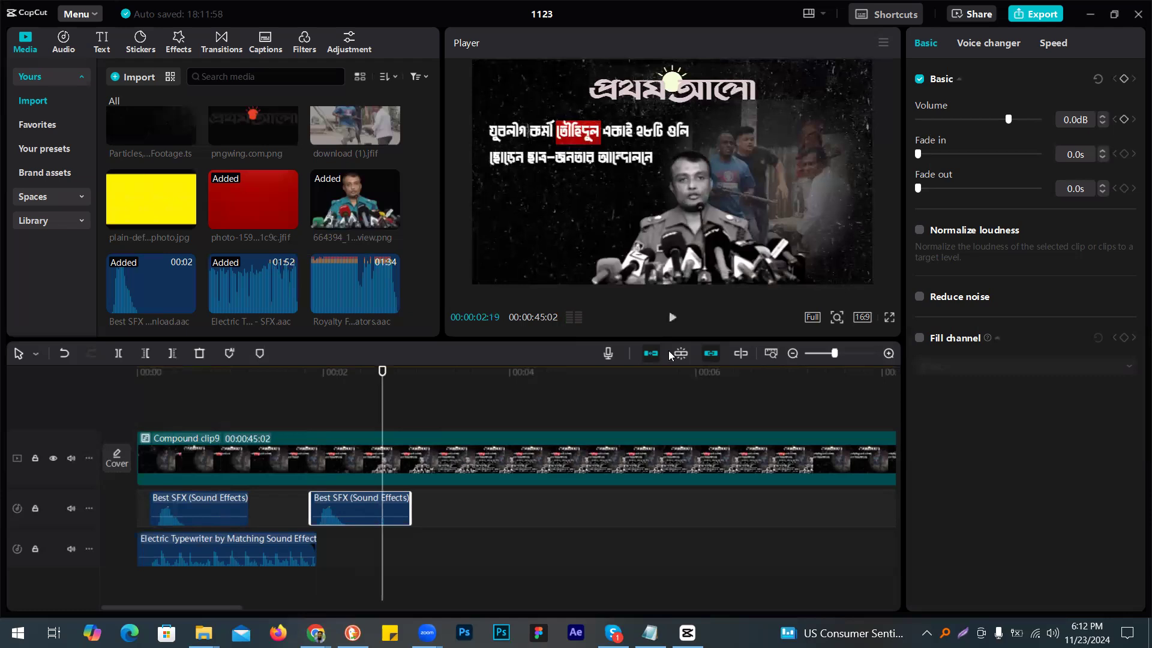
pyautogui.click(672, 317)
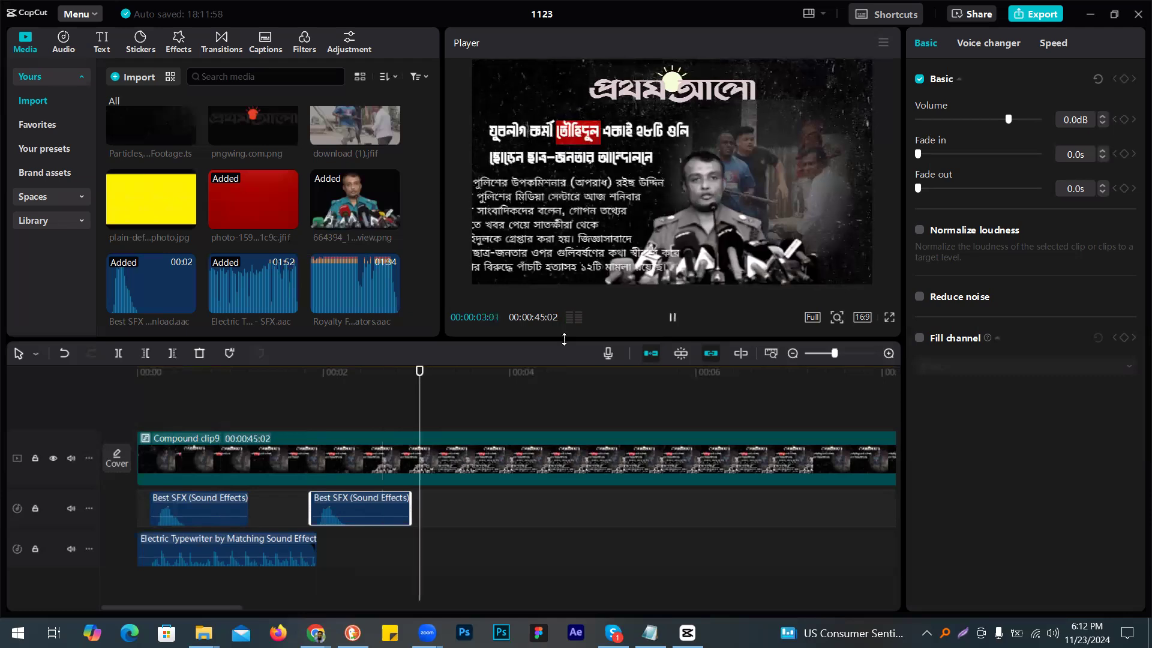
pyautogui.press('space')
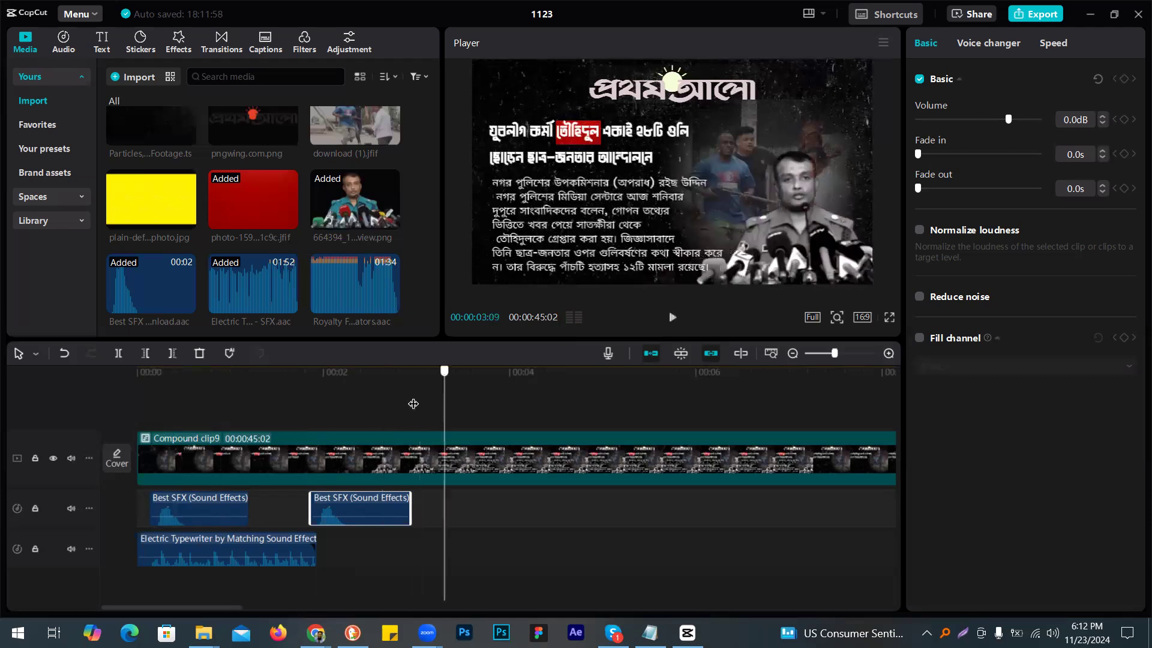
# Step: Add a third Best SFX clip on the typewriter track, starting just before 00:00:02:25 for the statement text's entrance
pyautogui.click(407, 403)
pyautogui.click(400, 403)
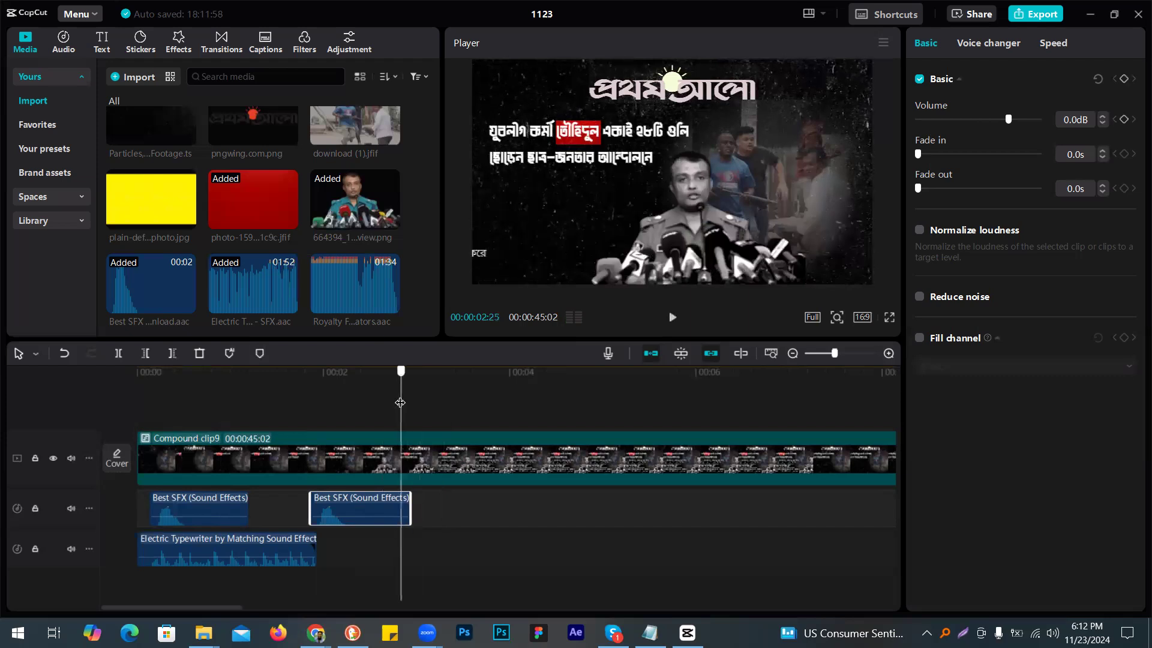
pyautogui.moveTo(238, 319); pyautogui.dragTo(449, 549)
pyautogui.click(448, 548)
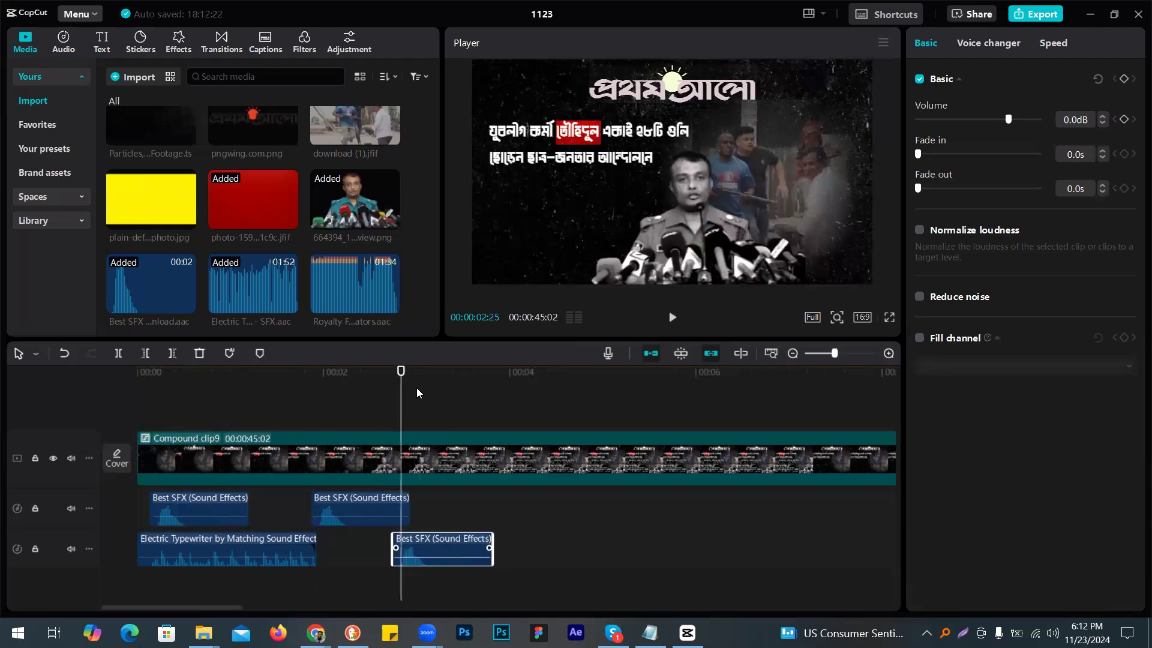
# Step: Play the video from the start in full screen to check all three whooshes against the animation
pyautogui.press('Home')
pyautogui.click(888, 318)
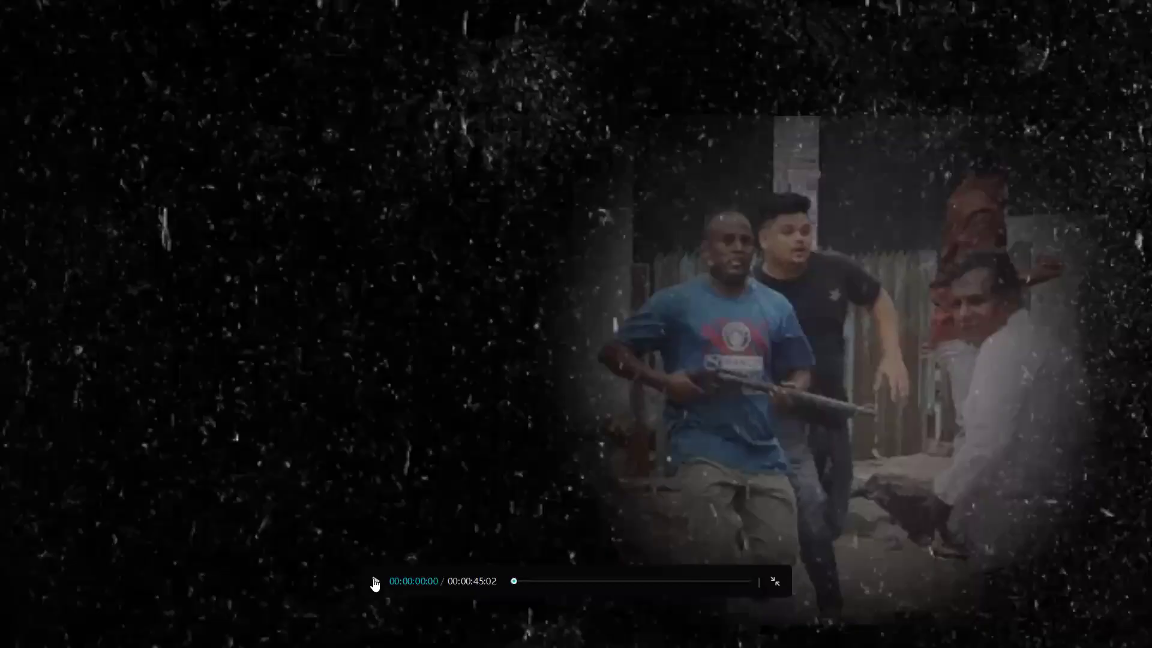
pyautogui.click(375, 582)
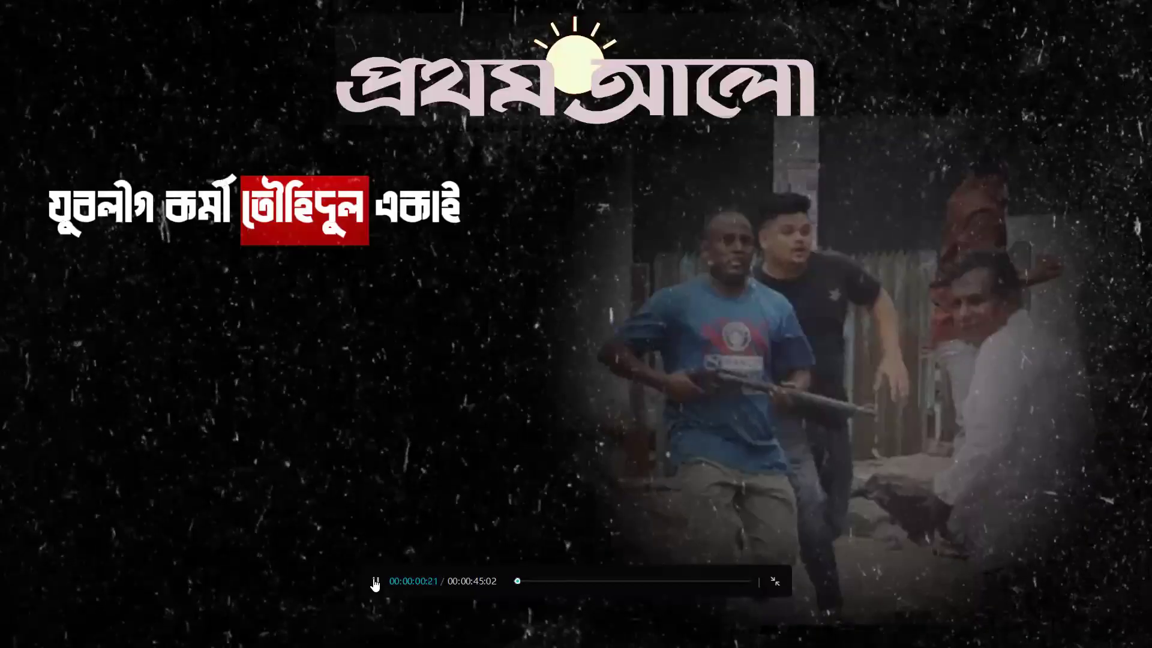